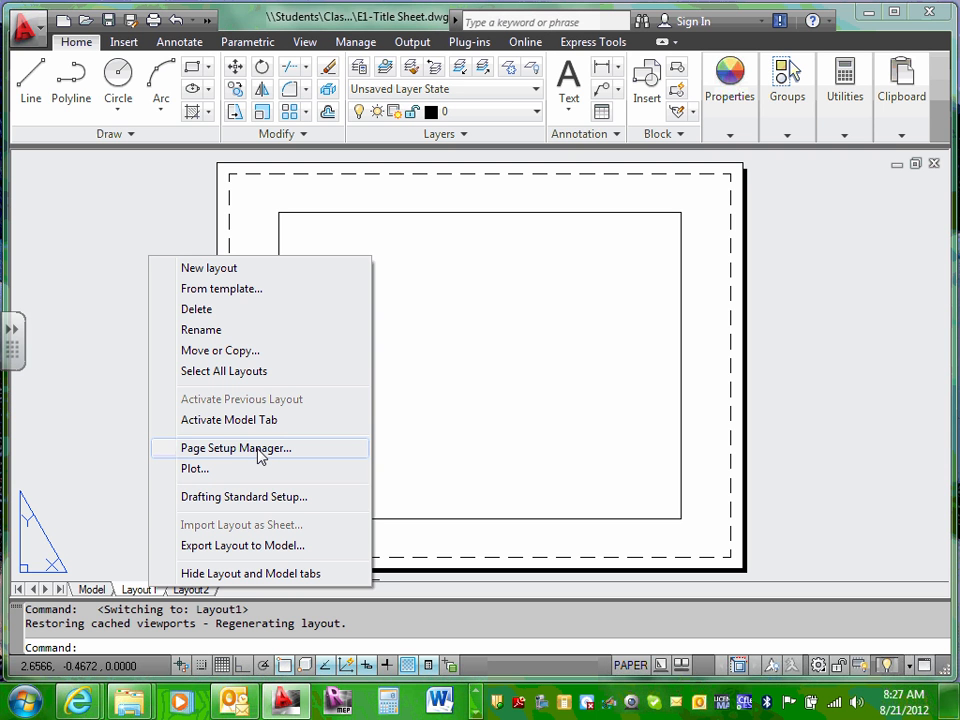
Step: Open the Page Setup Manager from the Layout1 tab's shortcut menu
click(259, 450)
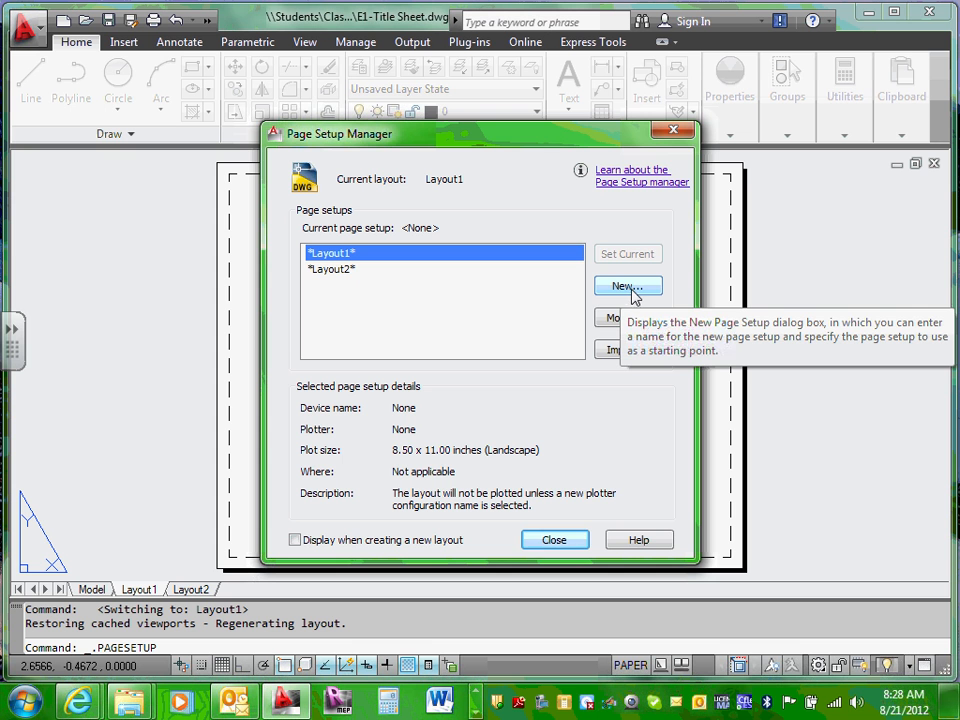
Step: Add a new page setup named 22X34 for Layout1
click(628, 287)
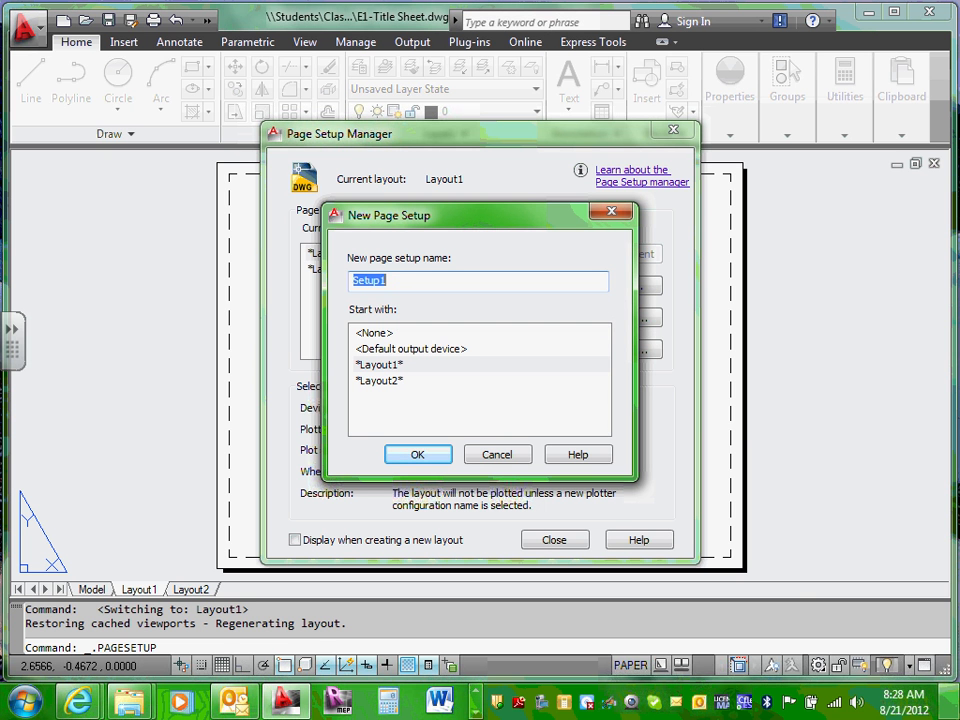
mouse_move(955, 708)
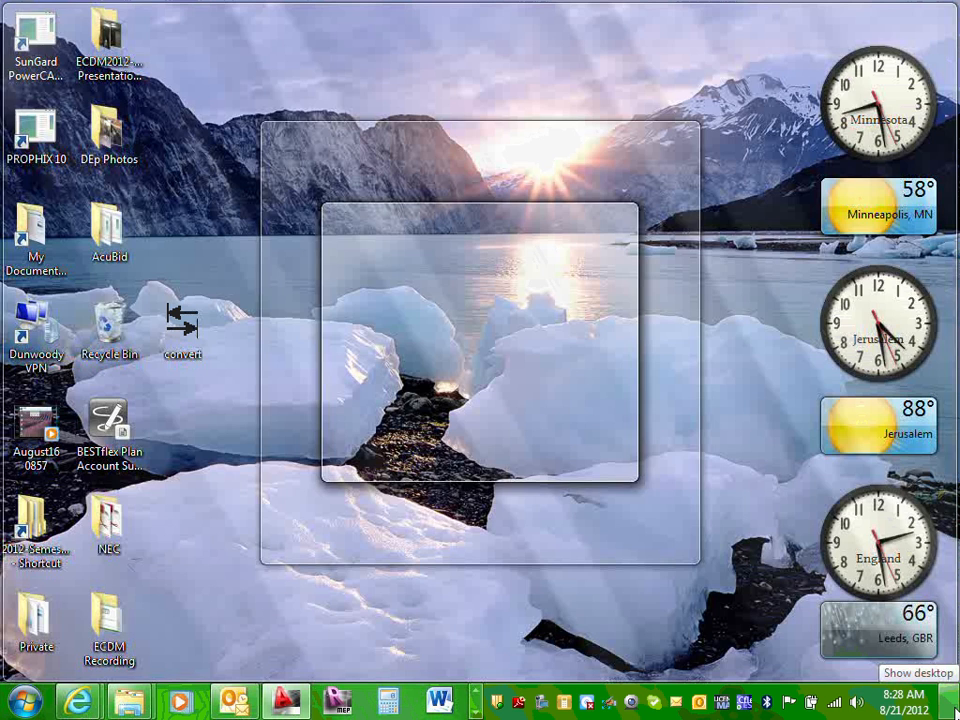
text(22)
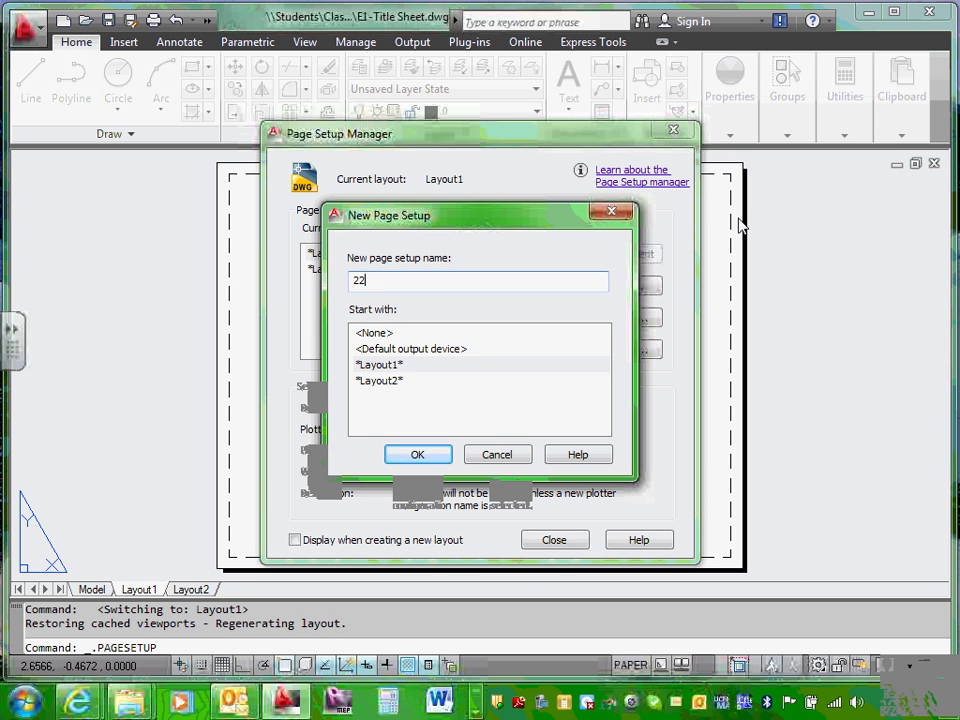
text(X34)
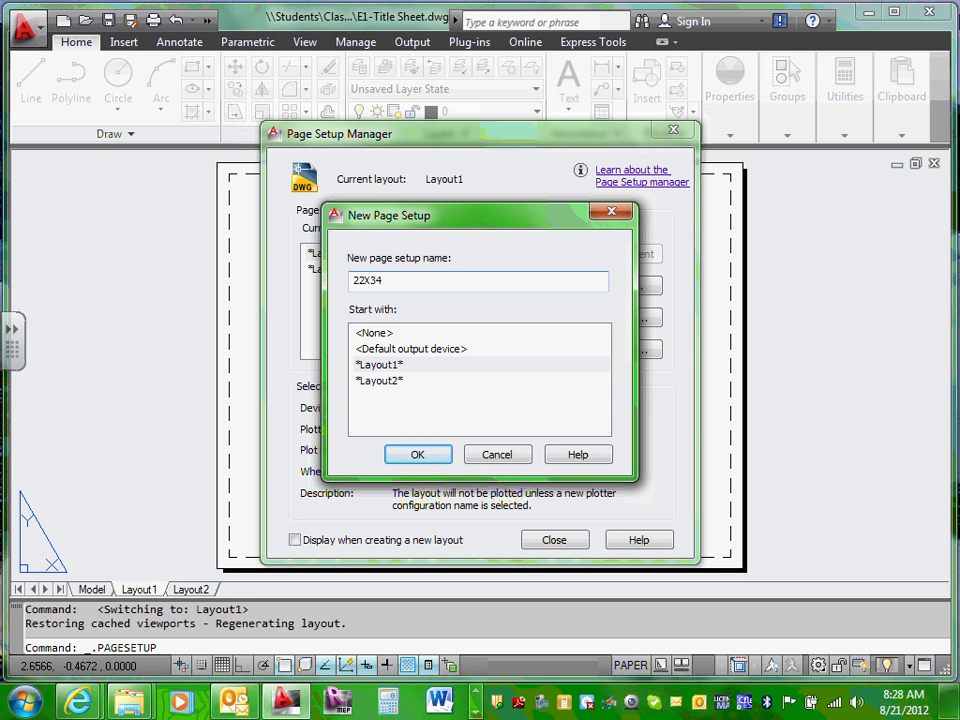
click(419, 456)
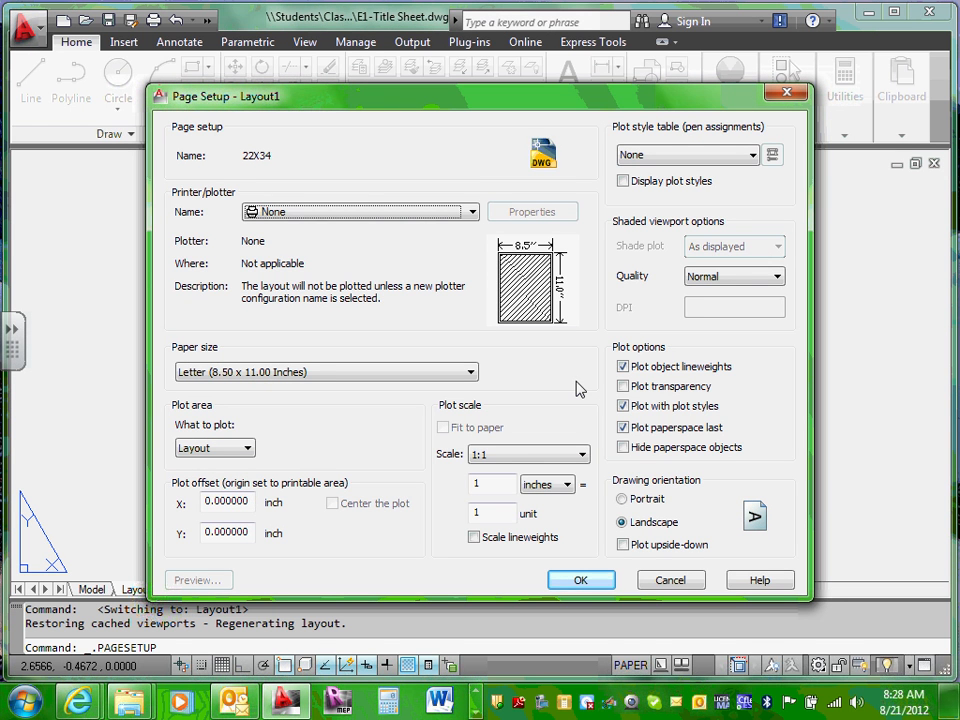
Step: Choose the \\print\DCT-PTR-HP800-RED10-1 HP Designjet 800 as the printer/plotter
click(472, 212)
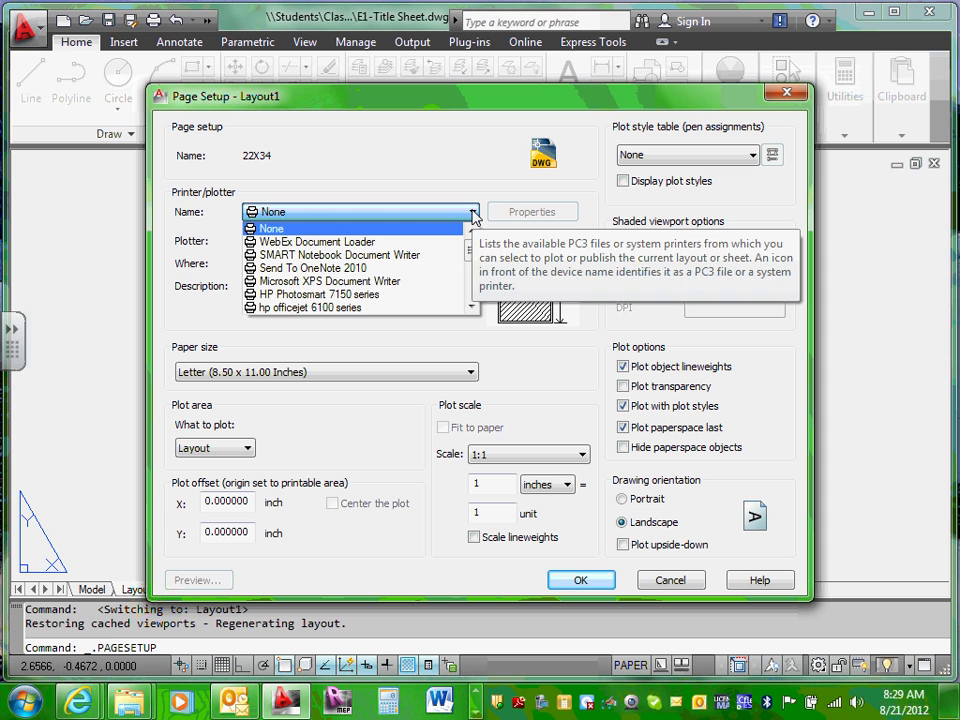
scroll(466, 266, down, 3)
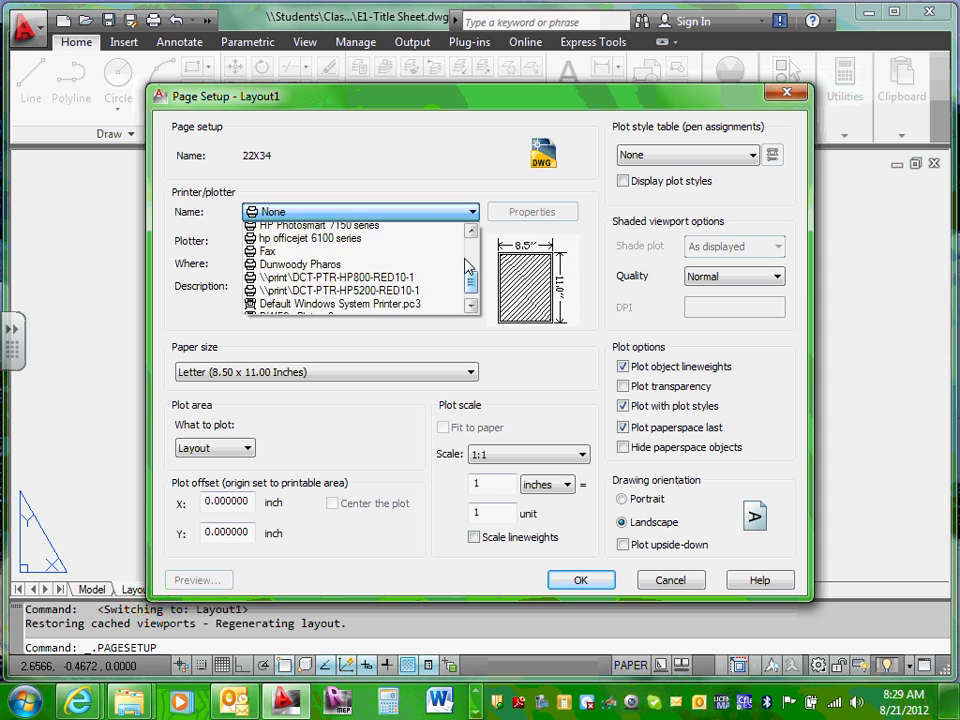
scroll(466, 266, up, 3)
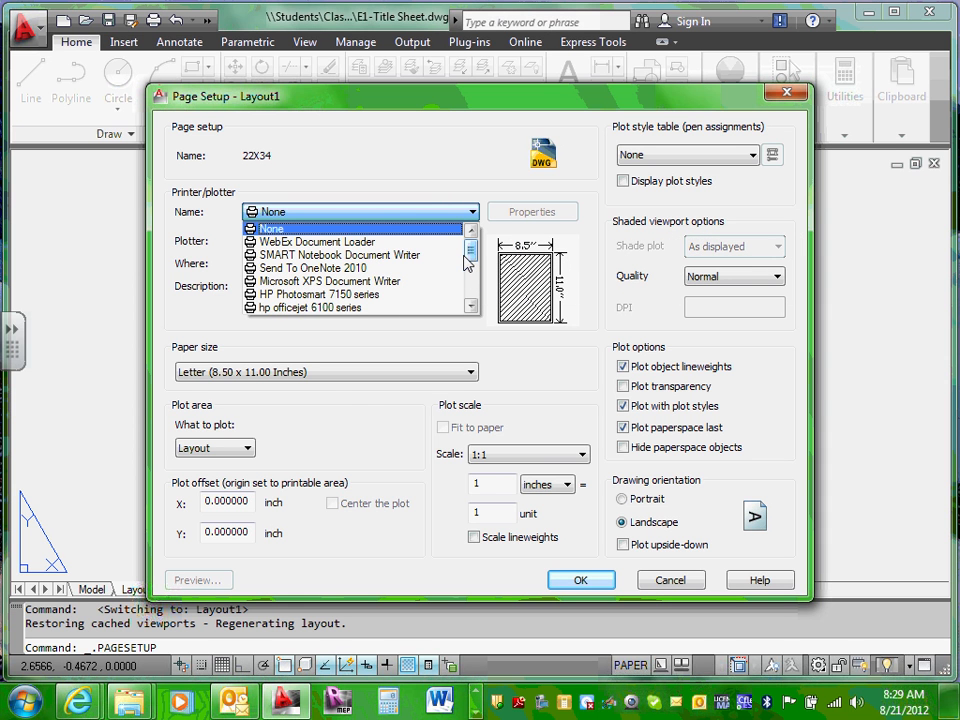
drag(468, 252, 473, 272)
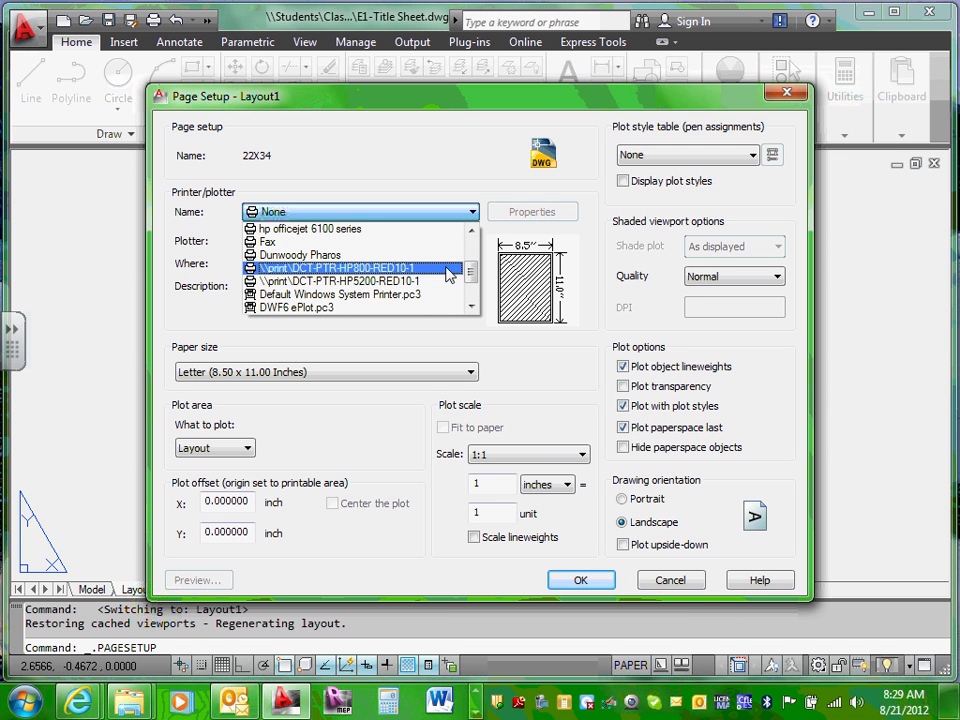
click(447, 268)
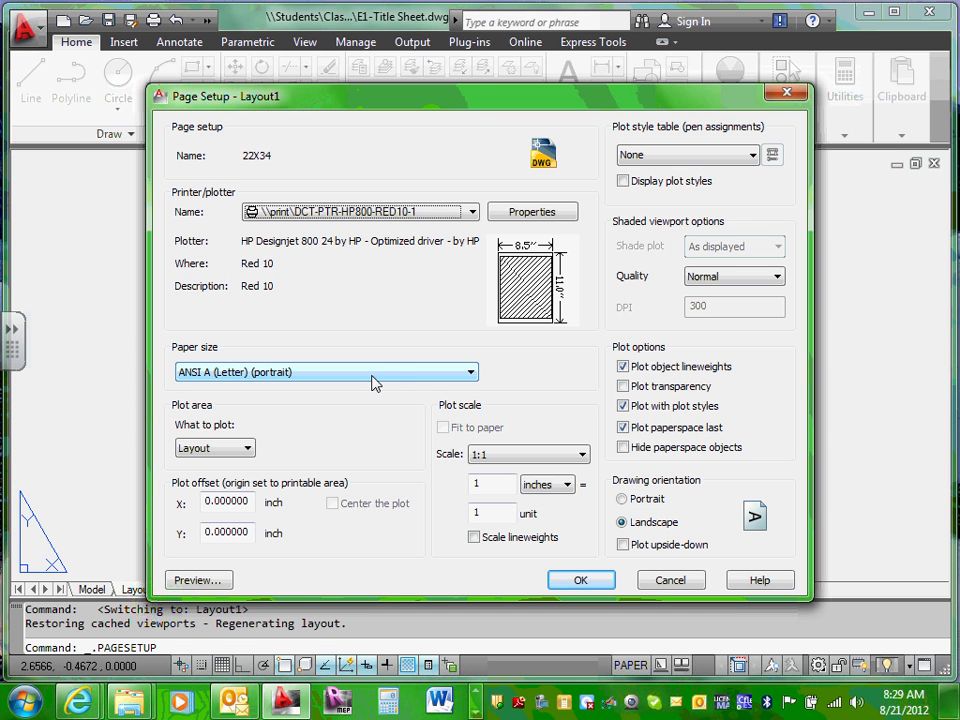
Step: Set the paper size to ANSI D (22 × 34 inches) and keep the plot style table at None
click(466, 376)
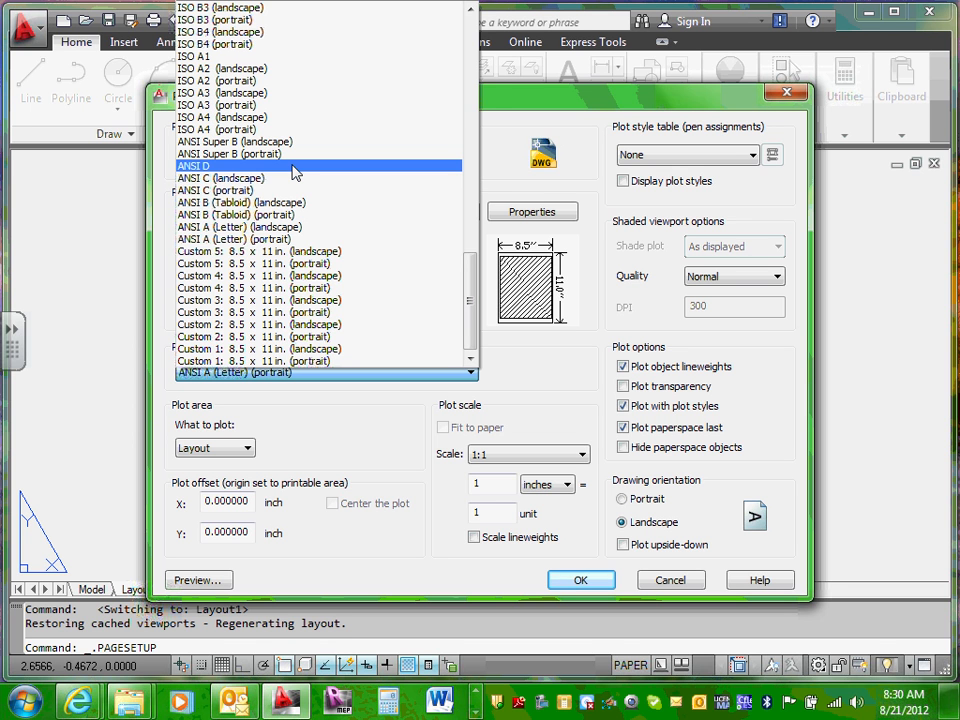
click(293, 168)
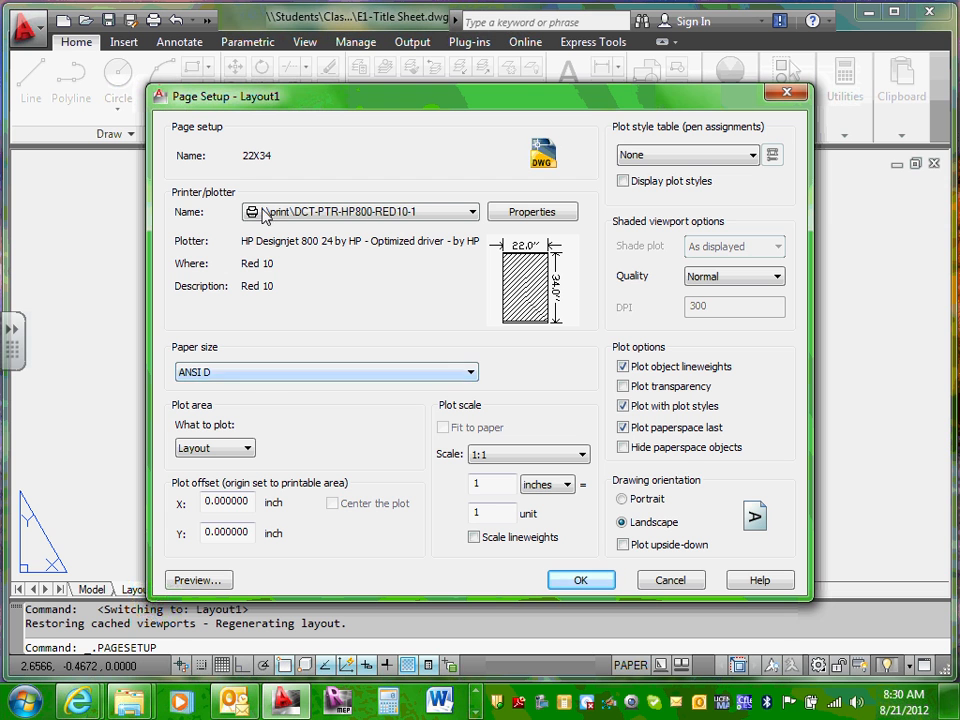
click(755, 158)
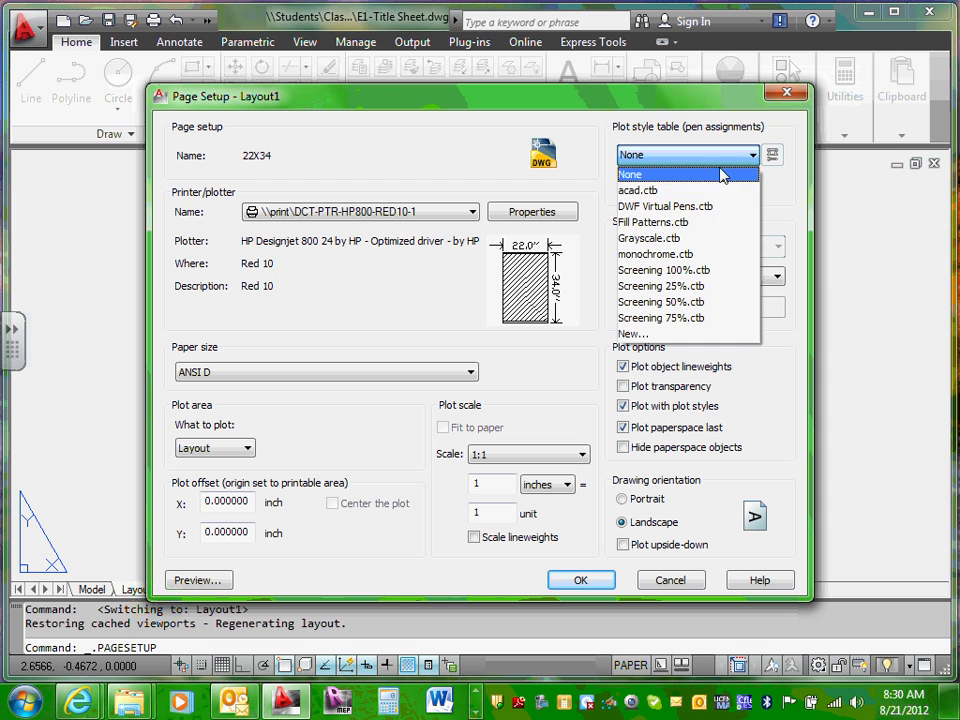
click(751, 156)
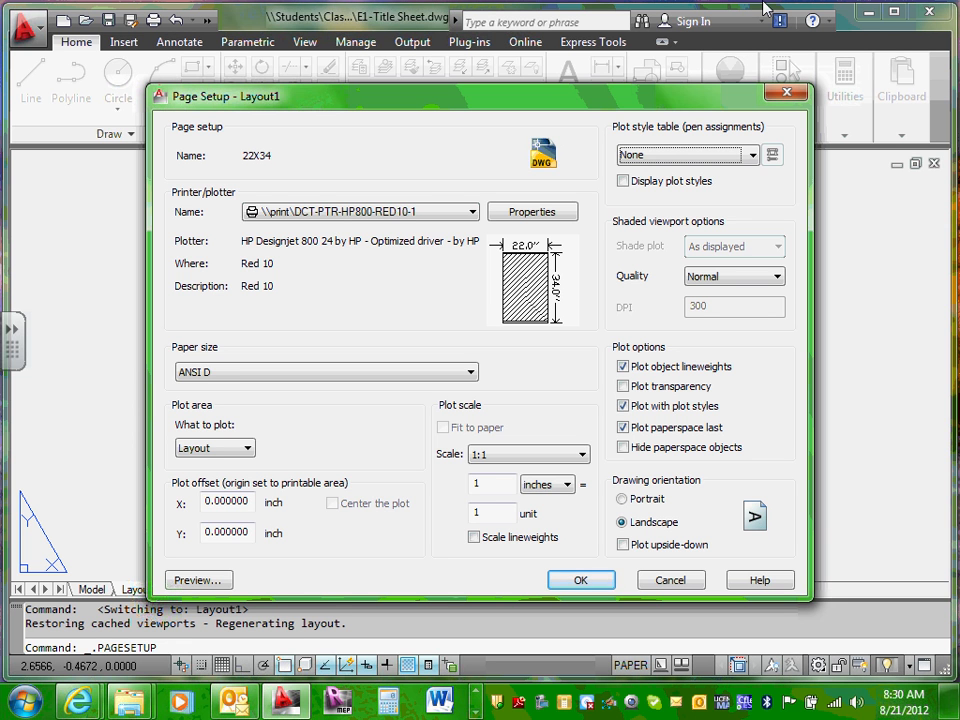
click(752, 155)
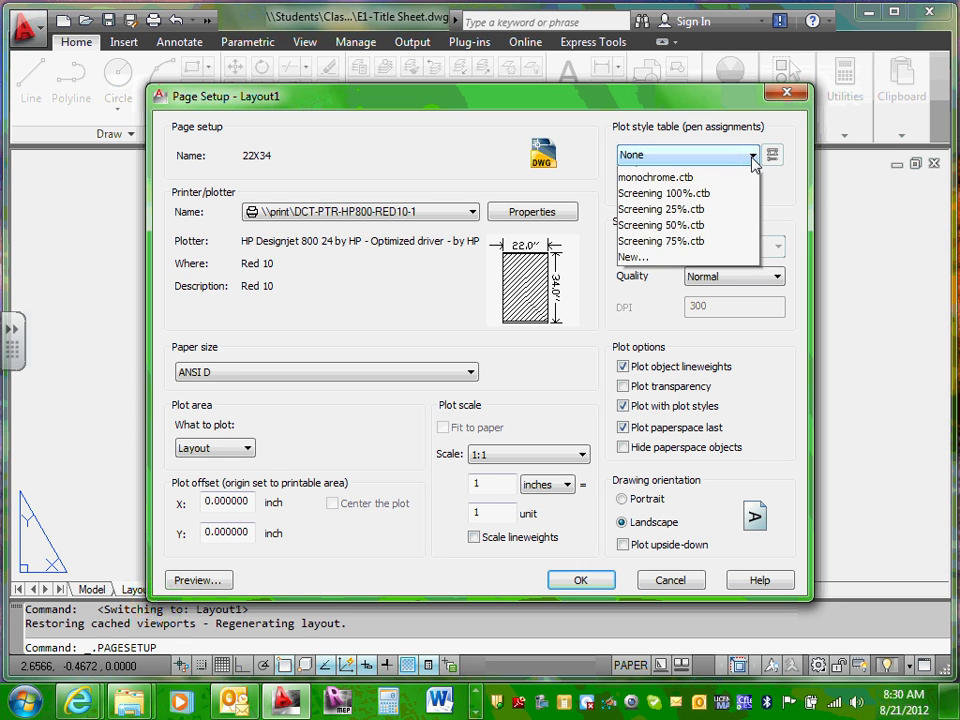
click(762, 172)
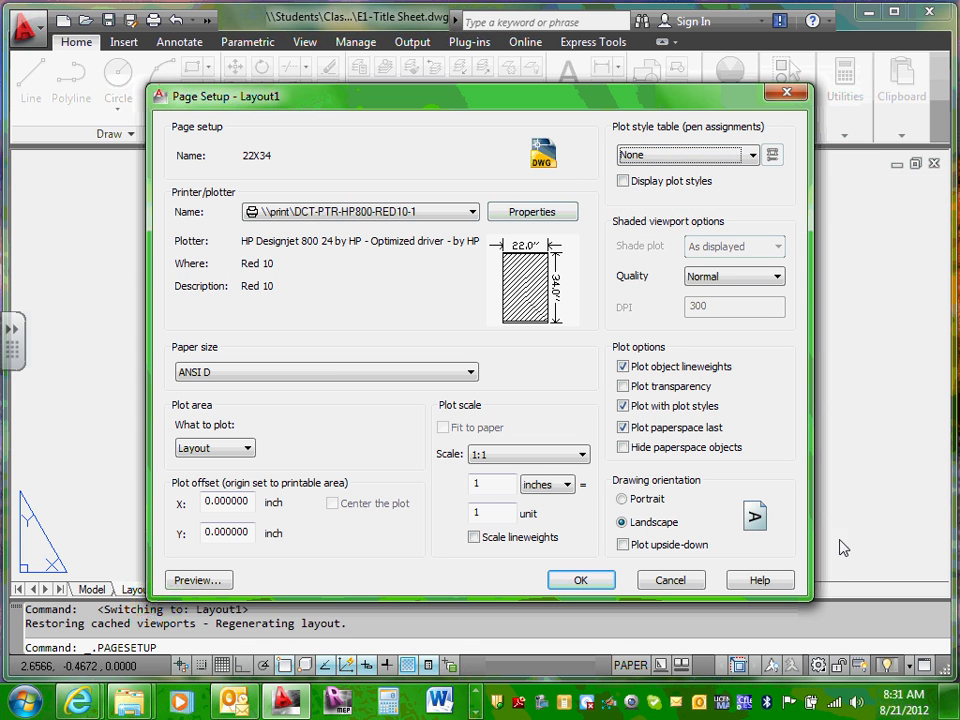
Step: Preview the 22X34 ANSI D sheet, exit the preview, and save the page setup
click(200, 581)
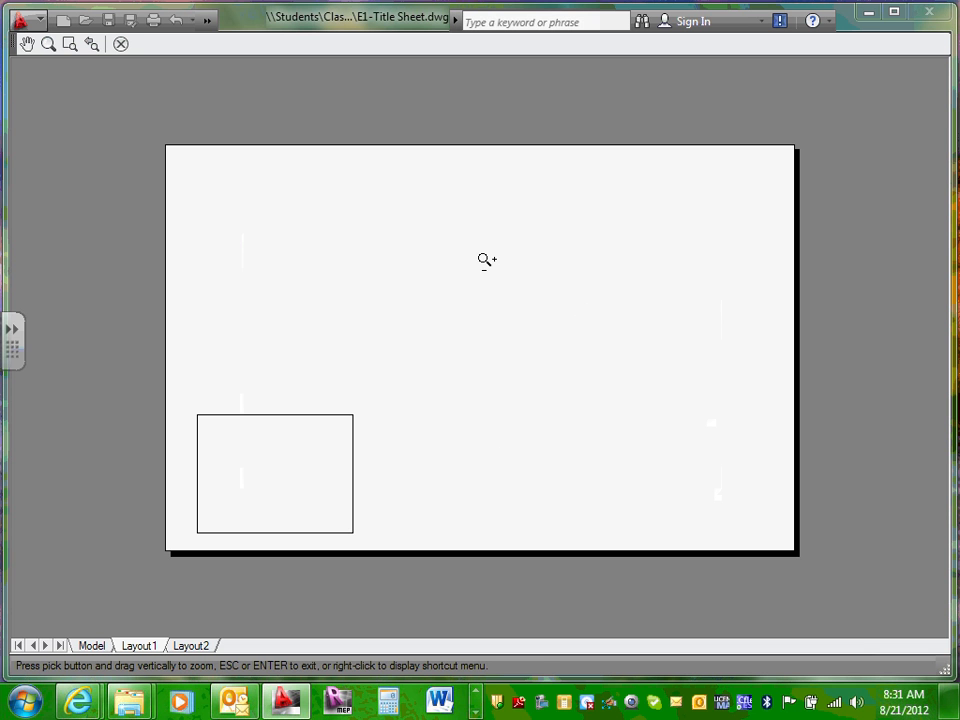
right_click(488, 304)
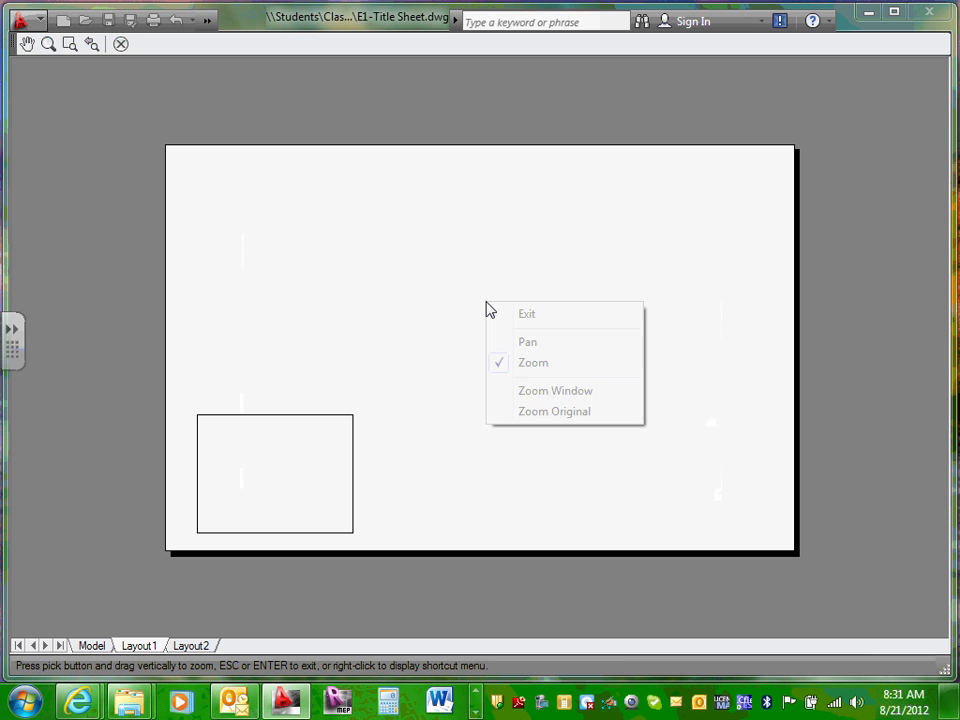
click(571, 320)
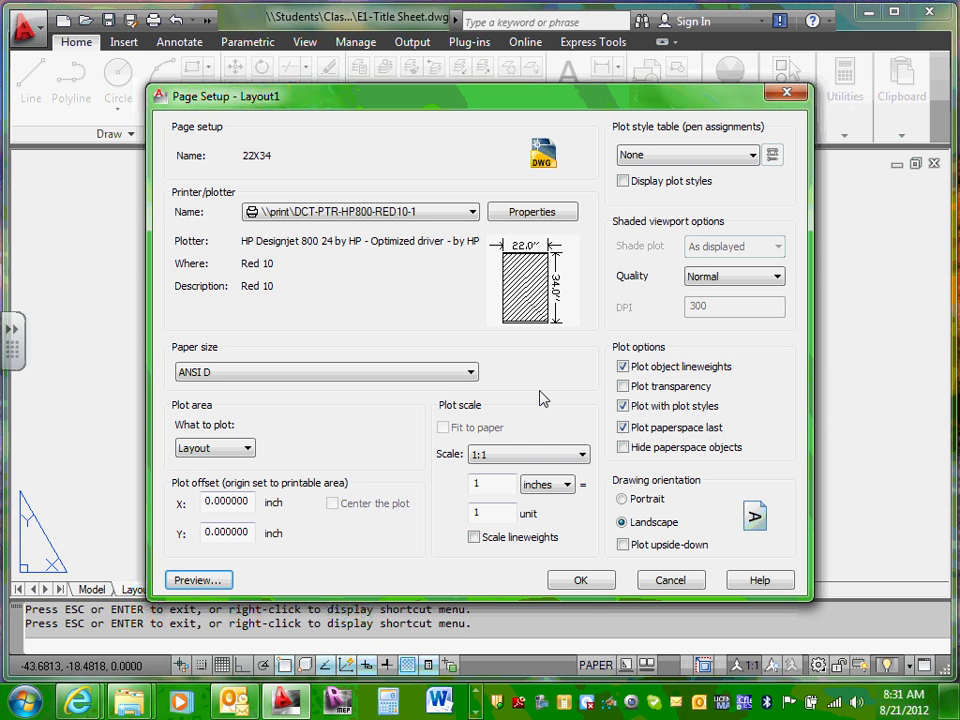
click(584, 582)
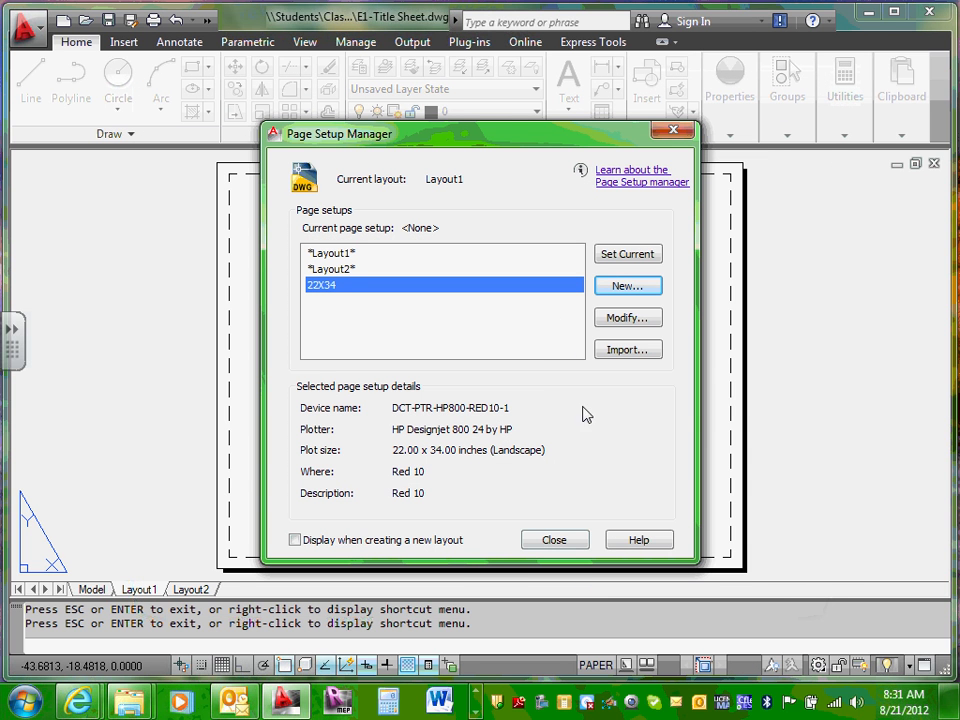
Step: Set 22X34 as Layout1's current page setup and close the manager
click(628, 255)
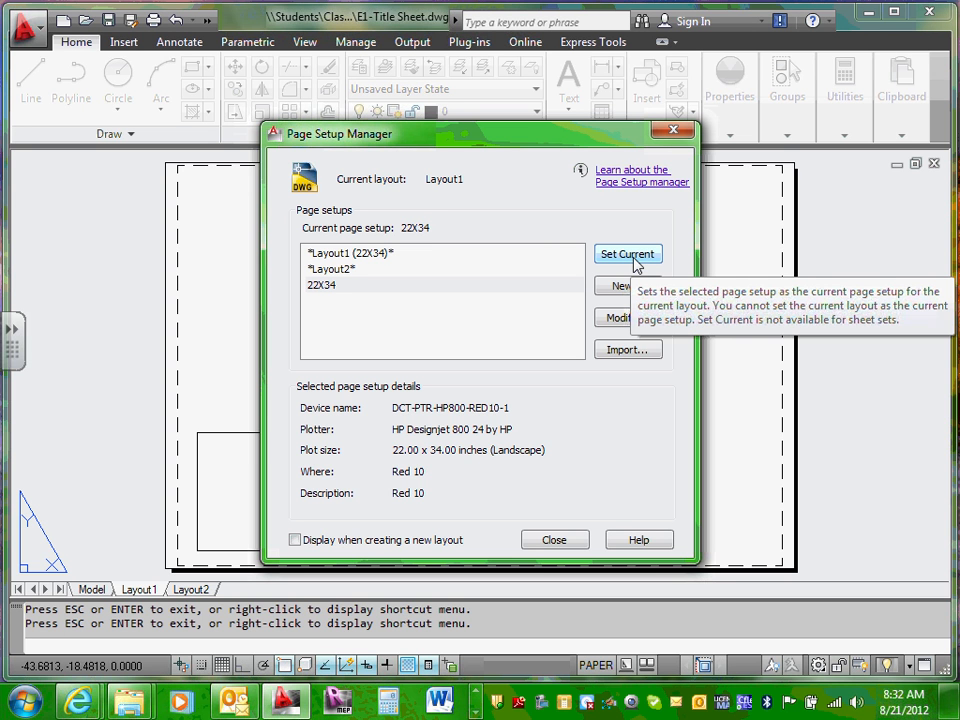
click(556, 541)
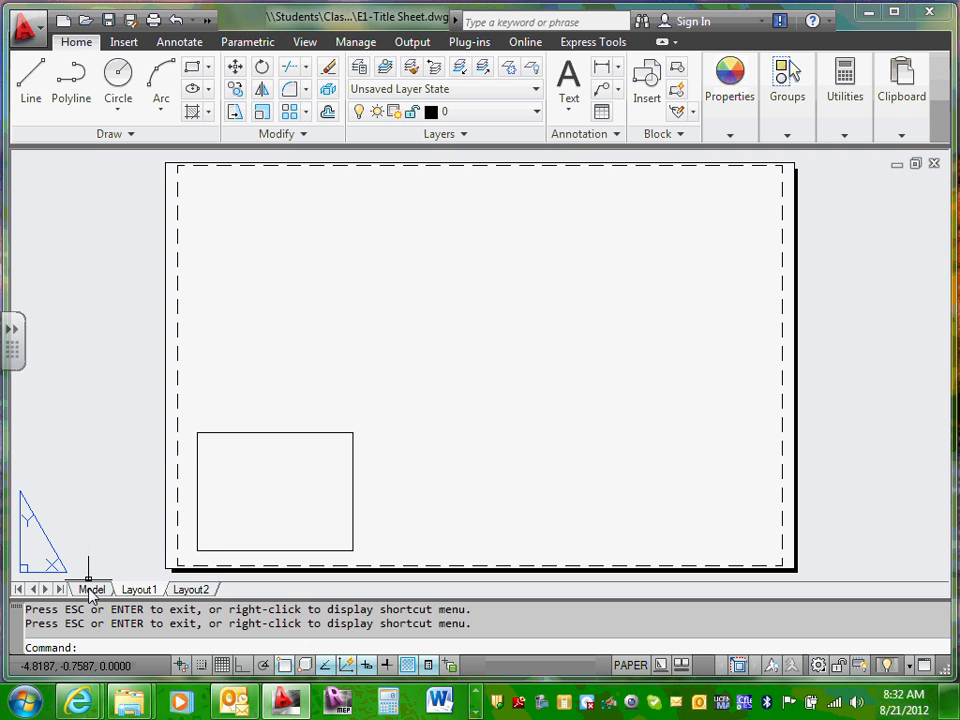
mouse_move(90, 590)
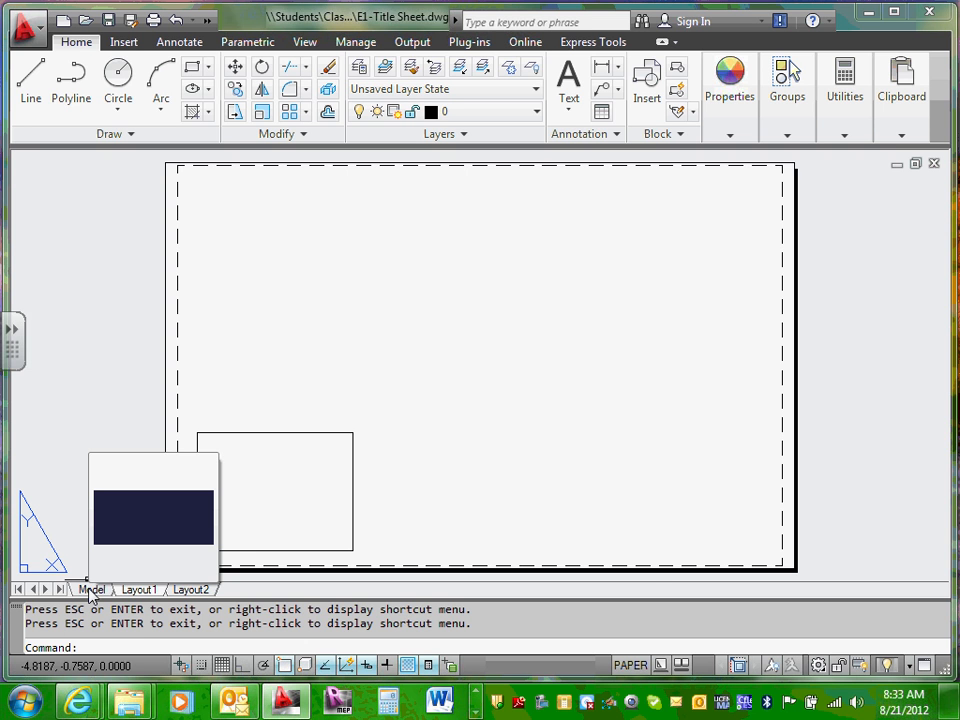
click(476, 709)
click(478, 690)
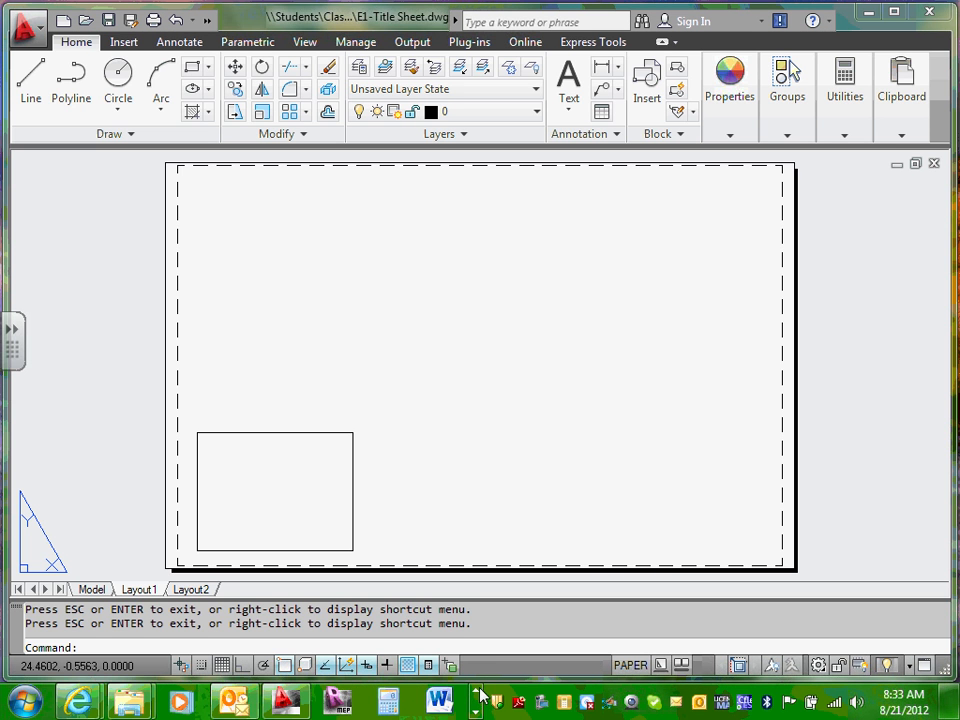
click(476, 709)
click(476, 709)
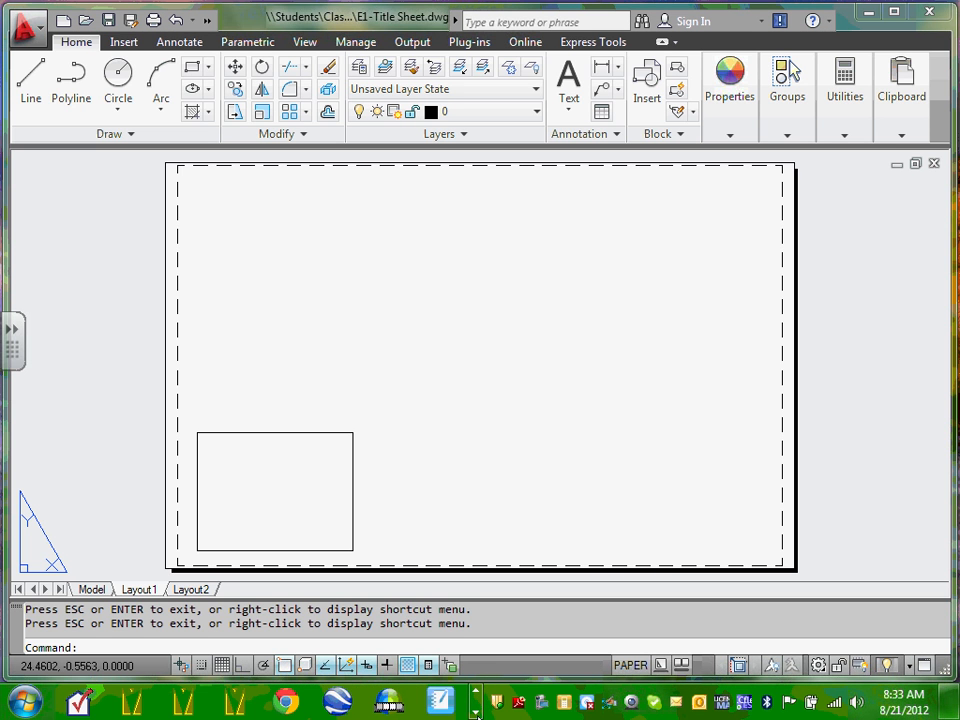
click(478, 691)
click(478, 691)
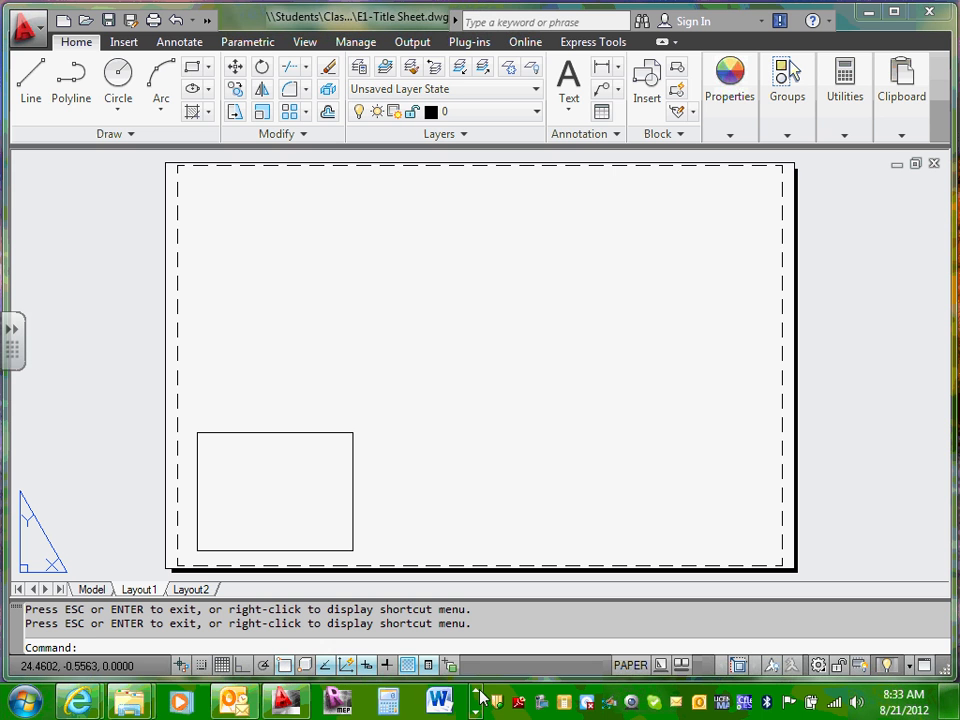
click(476, 709)
click(476, 709)
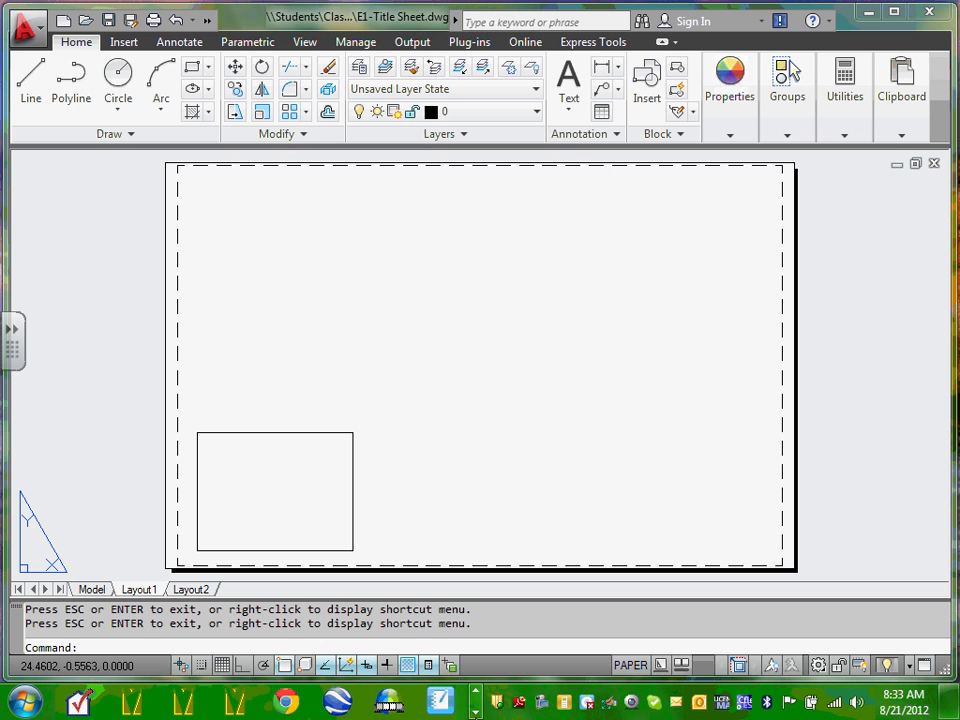
click(476, 709)
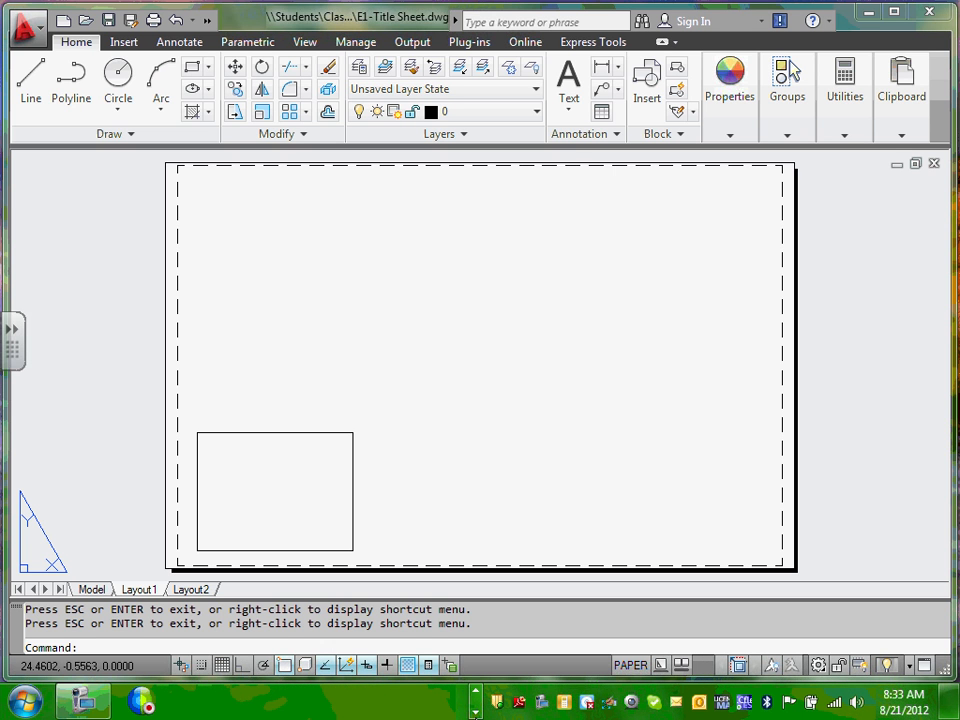
click(89, 708)
click(467, 210)
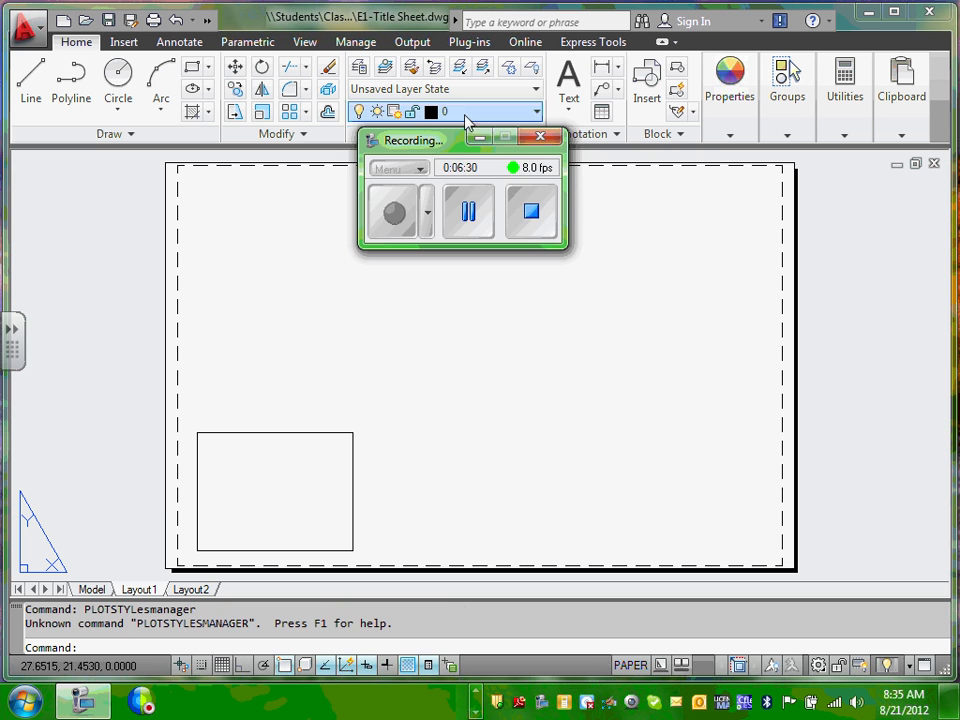
Step: Minimize the recorder and switch E1-Title Sheet to the Model tab
click(480, 136)
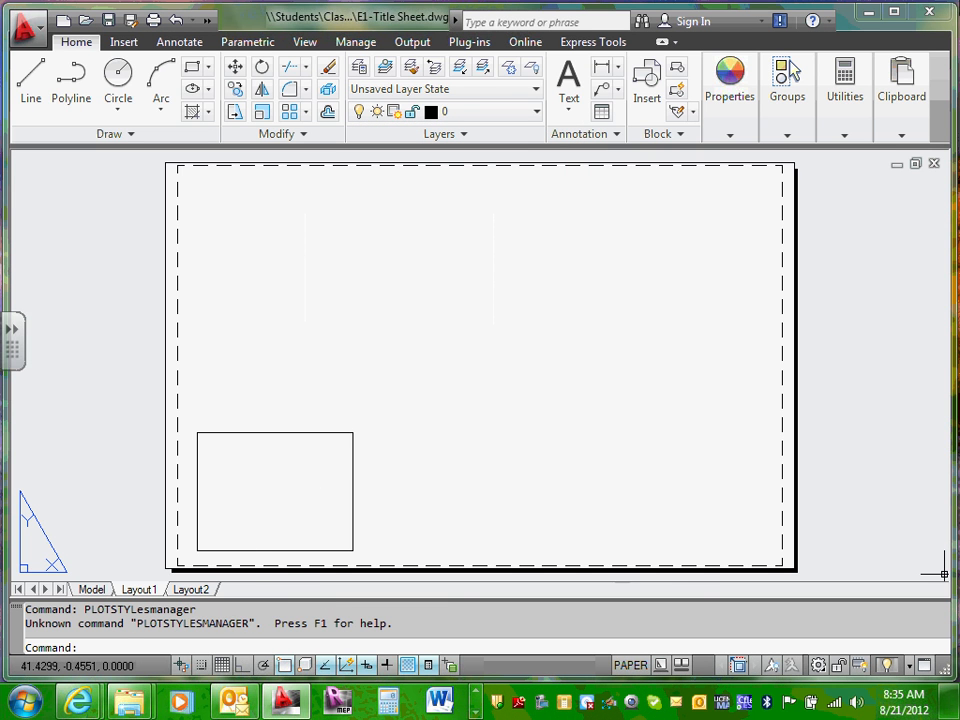
click(90, 590)
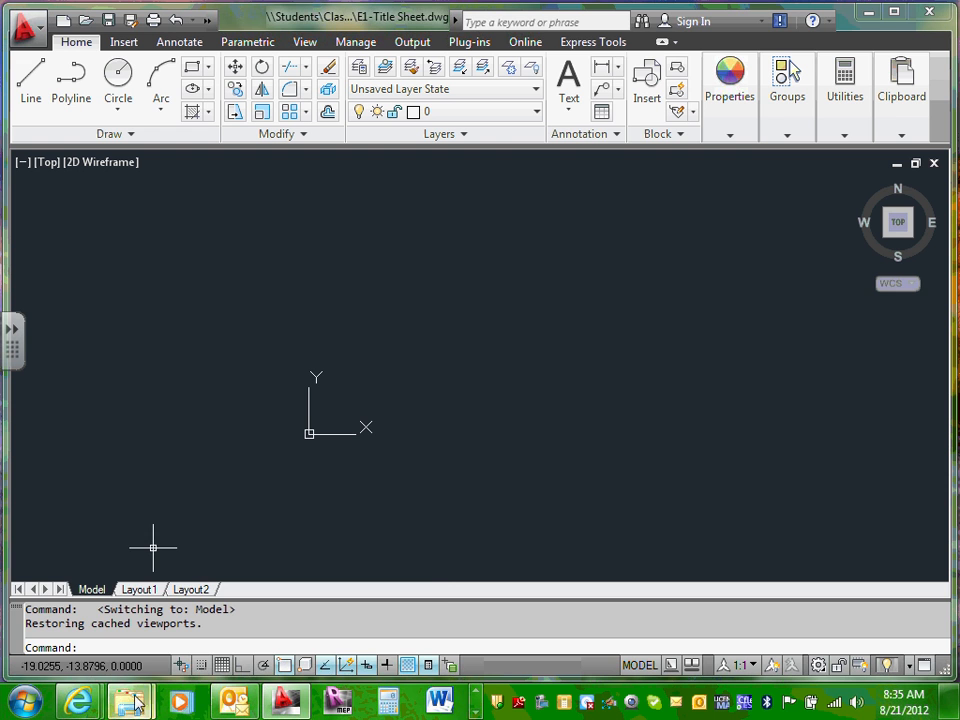
Step: Restore and maximize the CAD Explorer window, then go back to the 2012-Semester folder
mouse_move(135, 703)
click(285, 628)
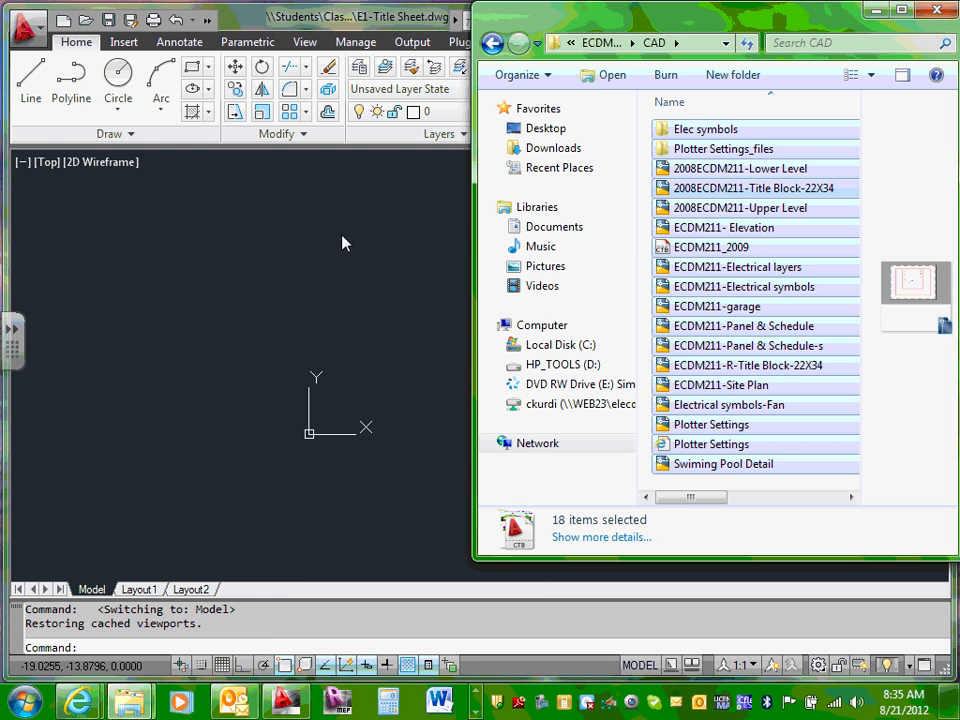
click(901, 9)
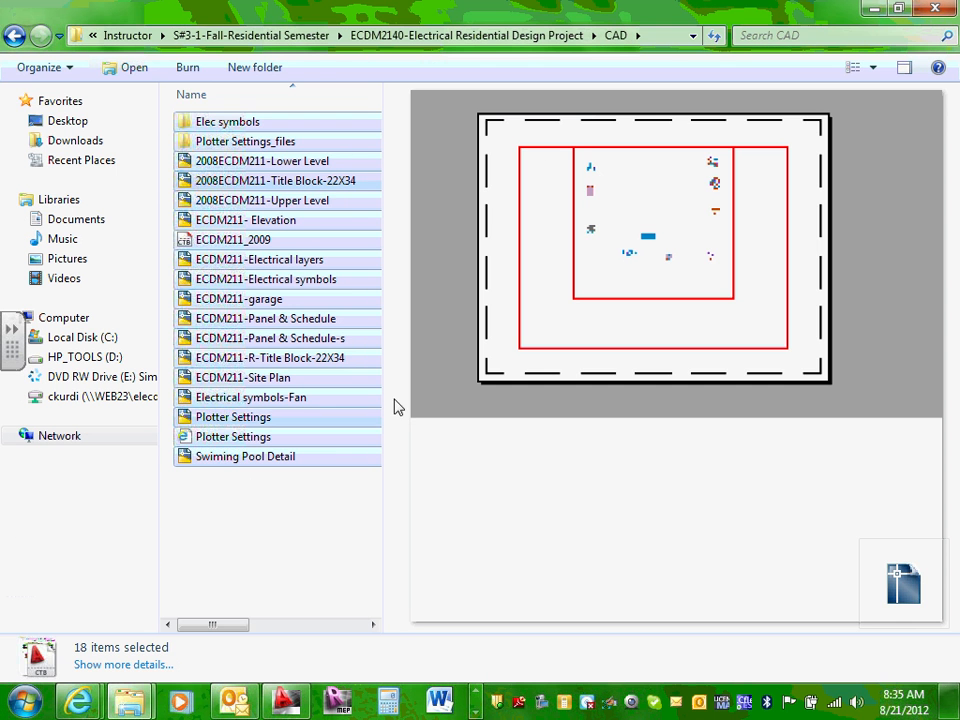
click(15, 36)
click(15, 36)
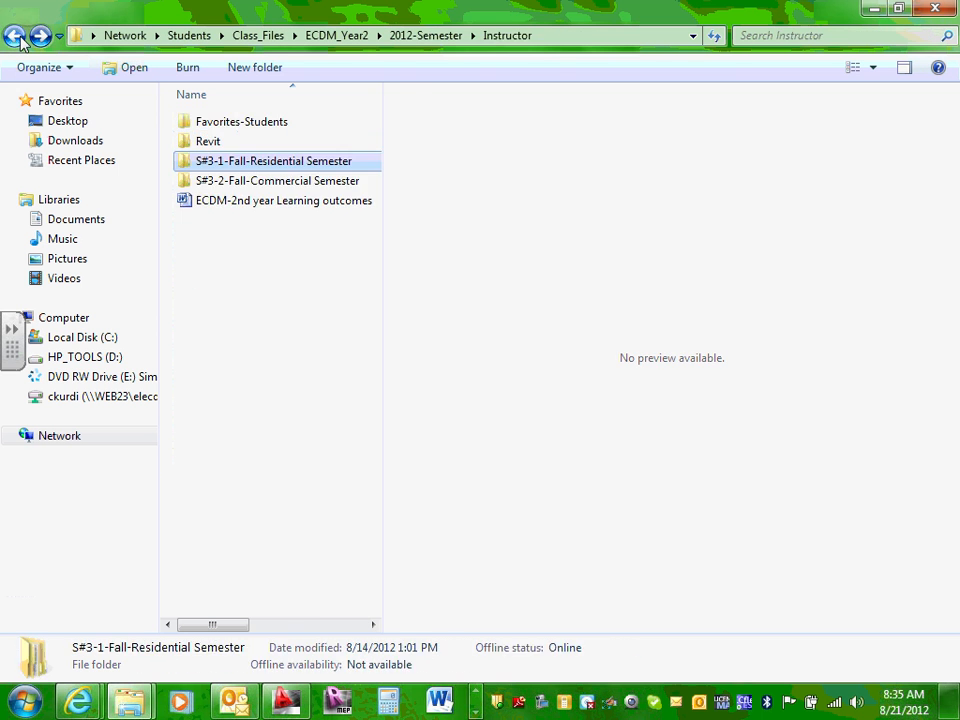
click(15, 36)
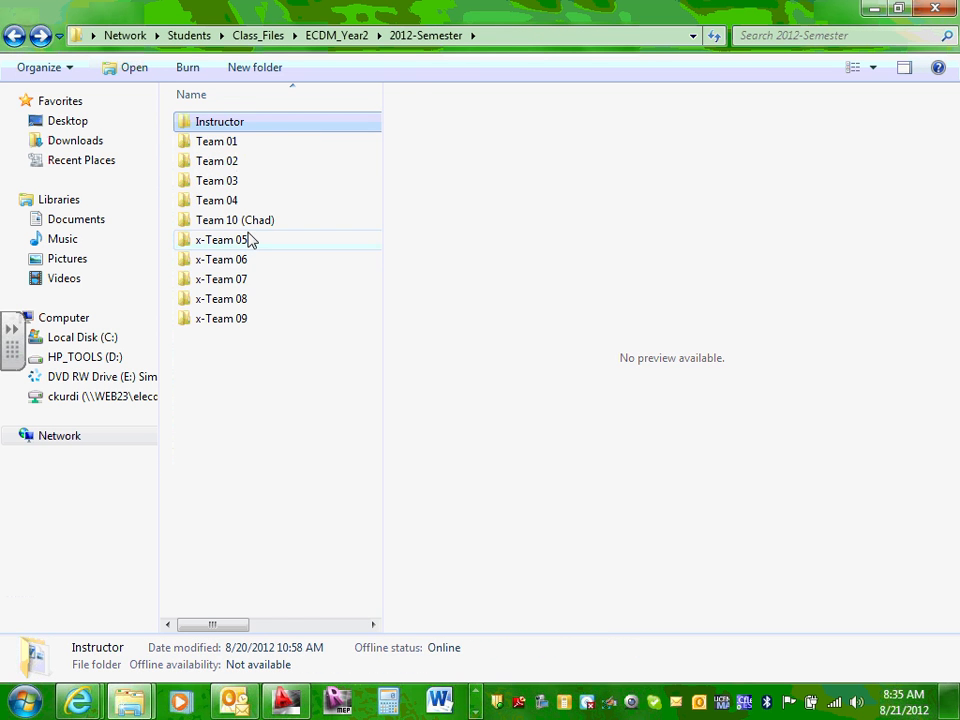
Step: Drill into Team 10 > S#3-1-Fall-Residential Semester > Design Drawings > XRefs
double_click(250, 222)
double_click(293, 122)
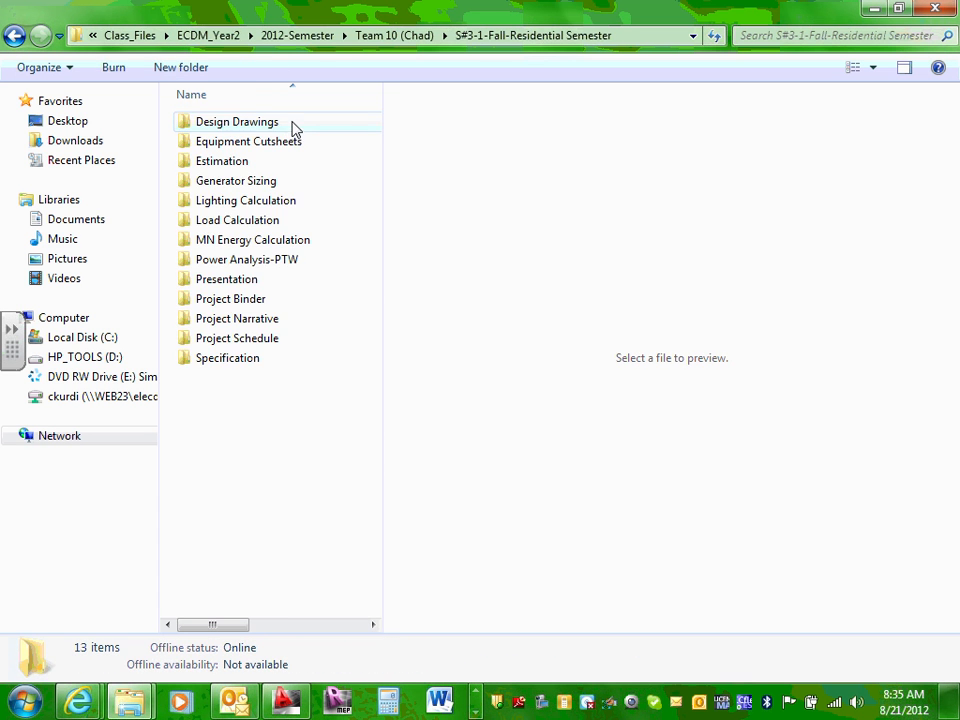
double_click(241, 127)
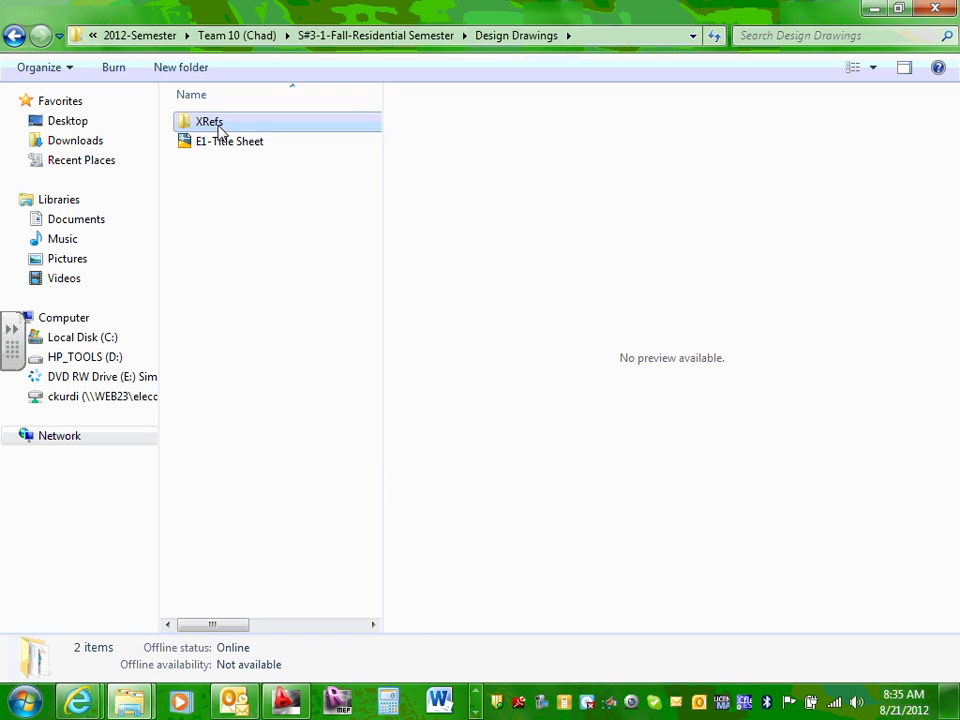
double_click(216, 124)
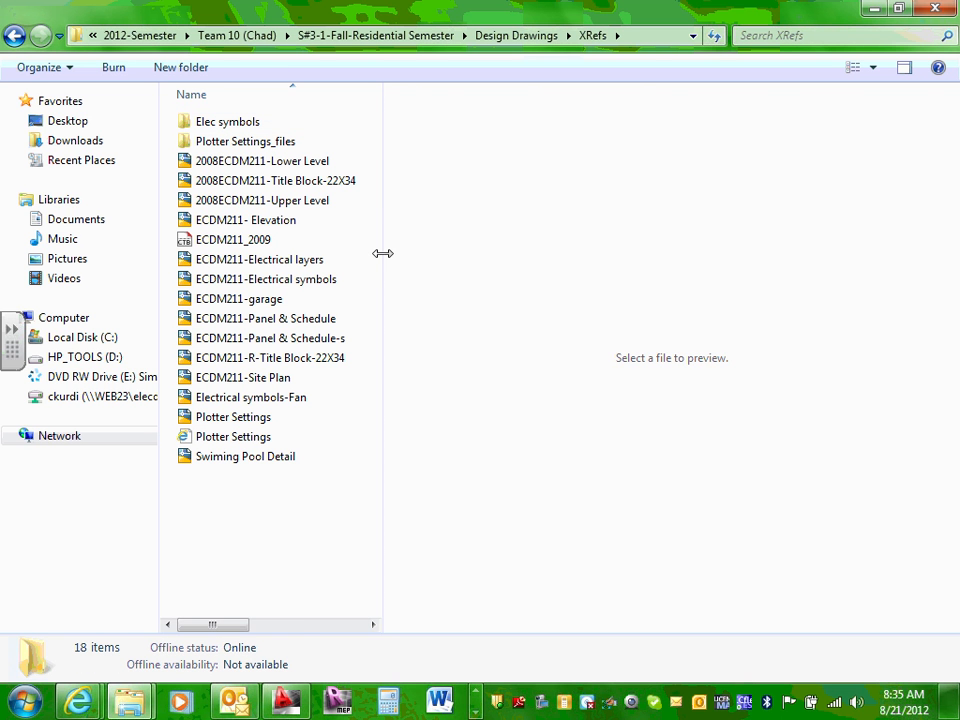
Step: Widen the file list to show details, then open ECDM211-Electrical layers.dwg
drag(383, 253, 749, 274)
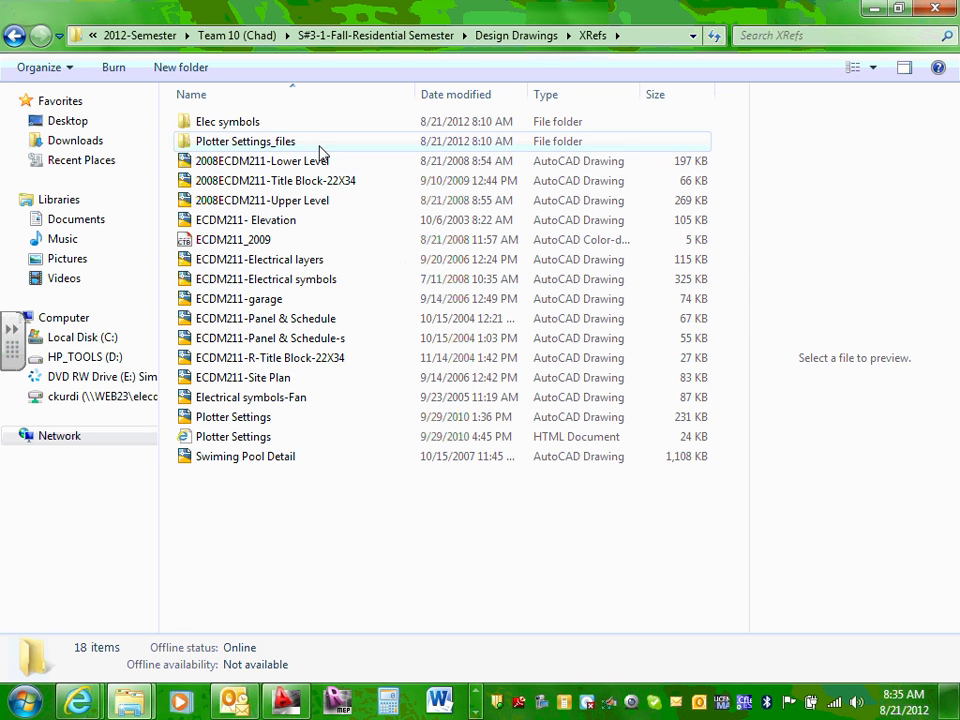
click(305, 265)
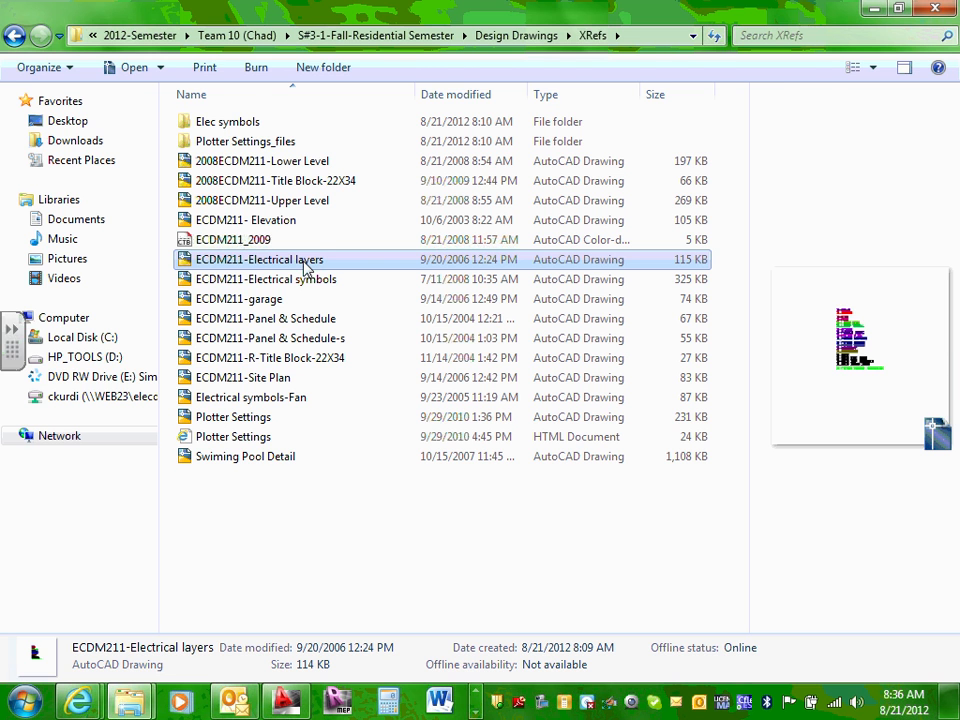
double_click(305, 265)
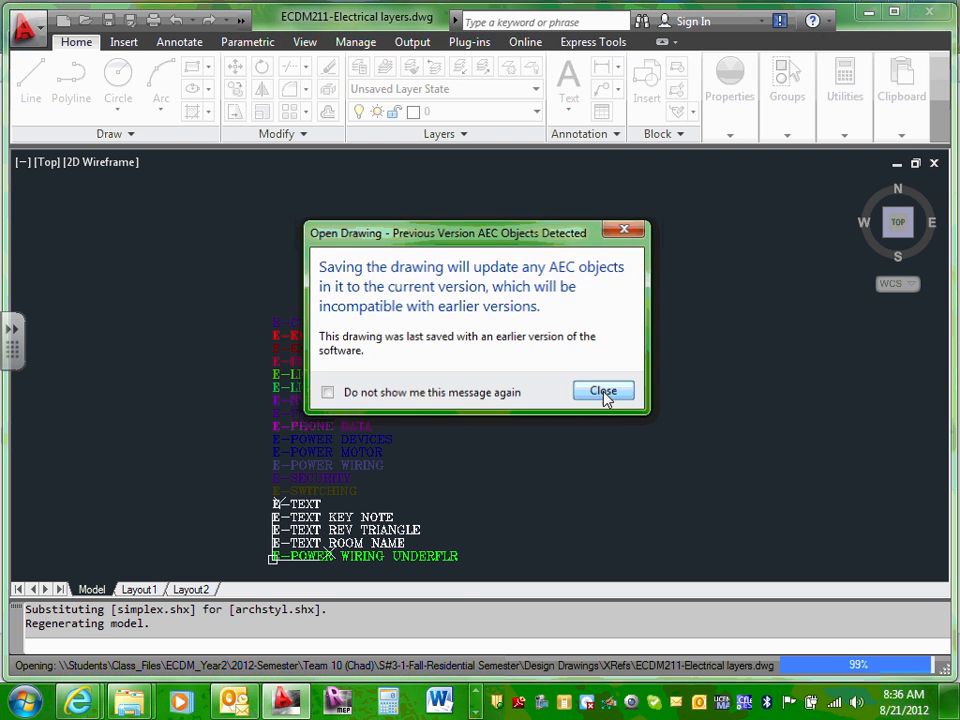
Step: Dismiss the AEC dialog, then zoom and pan around the electrical layer-name labels
click(606, 393)
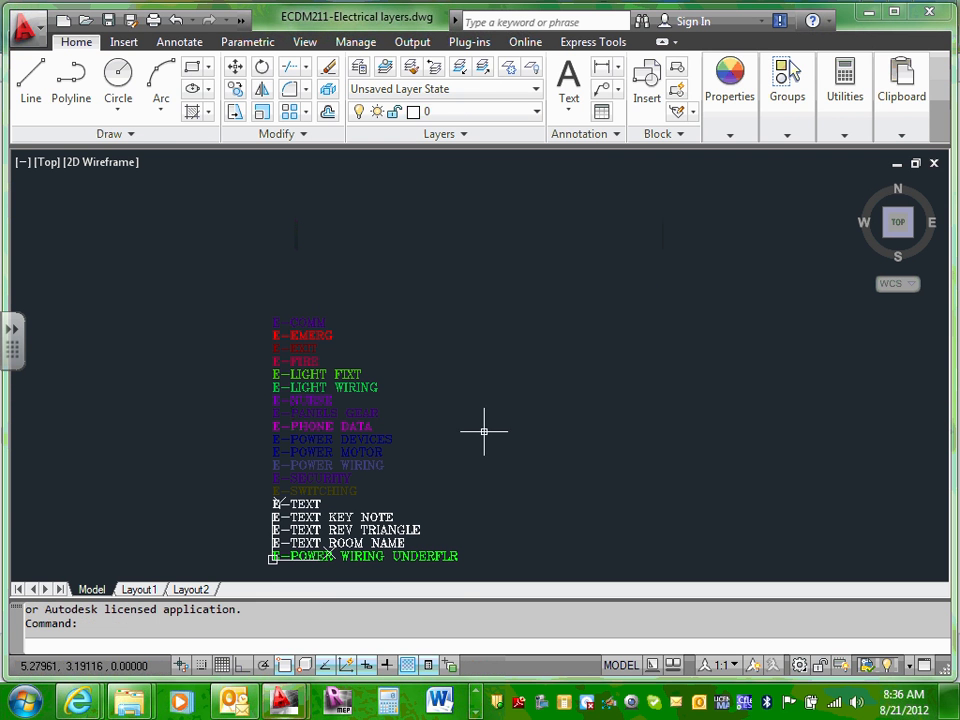
scroll(513, 325, up, 2)
mouse_move(484, 431)
middle_down()
mouse_move(544, 332)
mouse_move(624, 360)
middle_up()
scroll(624, 360, down, 3)
scroll(624, 360, up, 5)
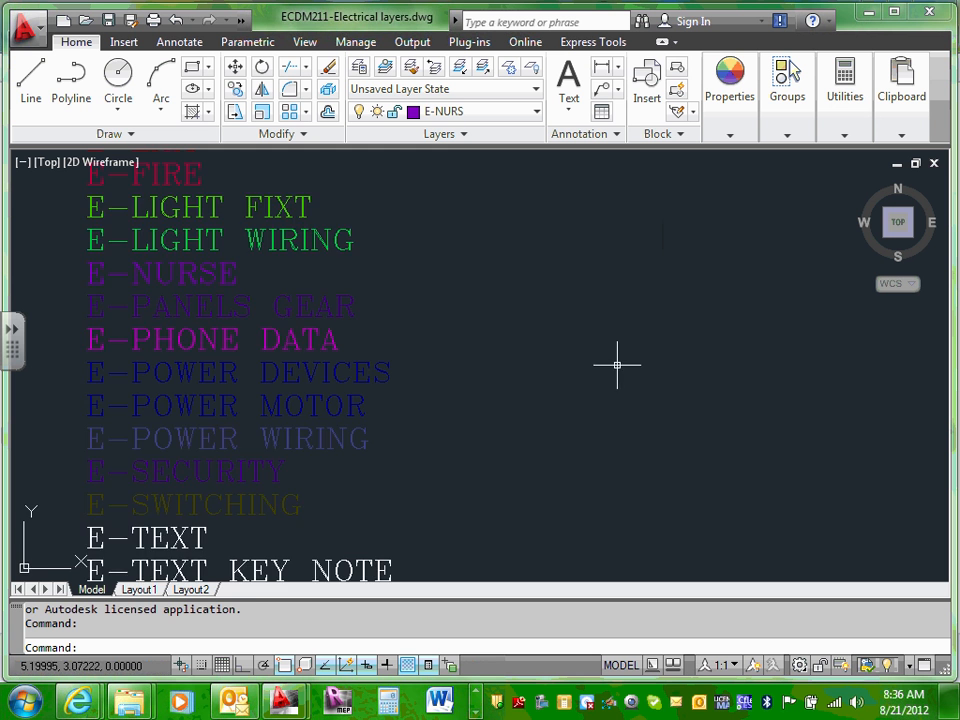
scroll(489, 339, up, 2)
middle_drag(489, 339, 677, 413)
scroll(384, 252, down, 4)
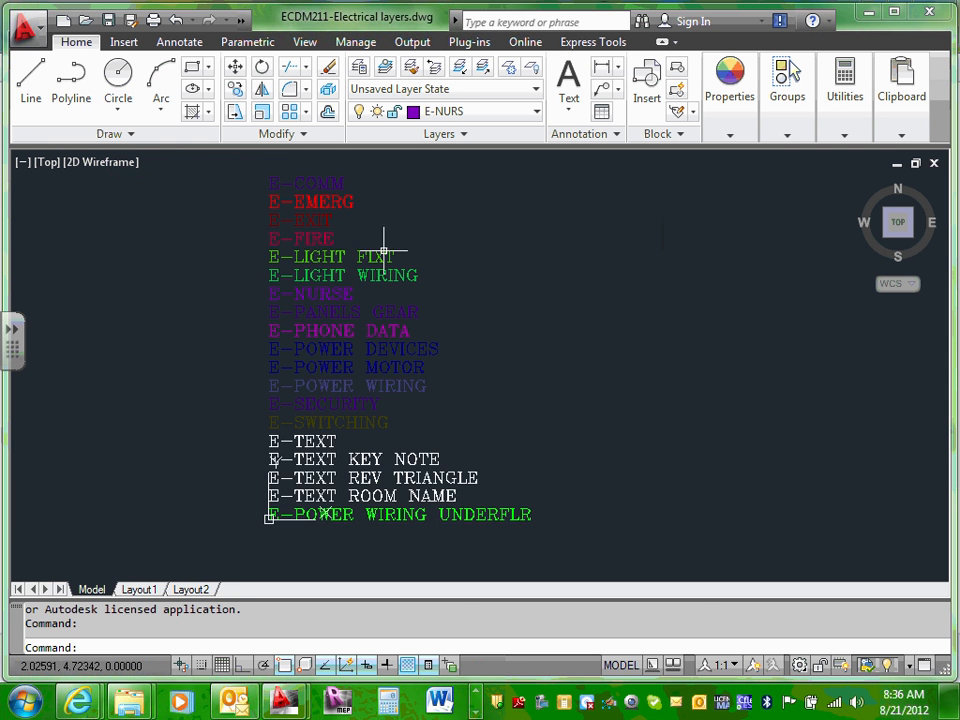
middle_drag(396, 250, 482, 394)
scroll(397, 365, up, 4)
scroll(397, 320, down, 1)
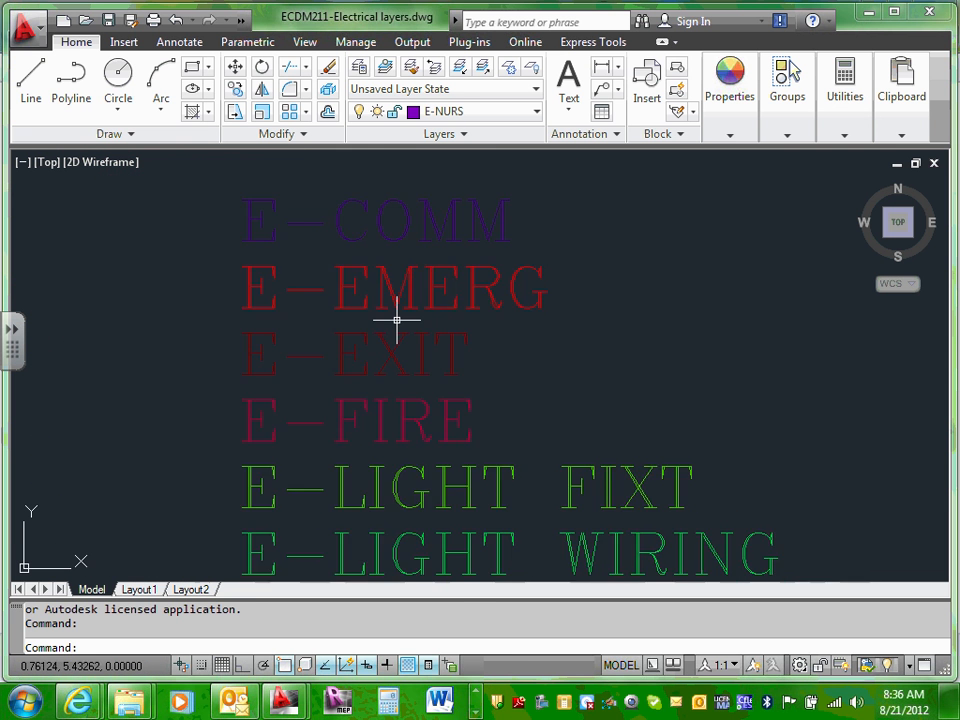
scroll(396, 320, down, 4)
scroll(369, 319, up, 6)
scroll(240, 321, up, 3)
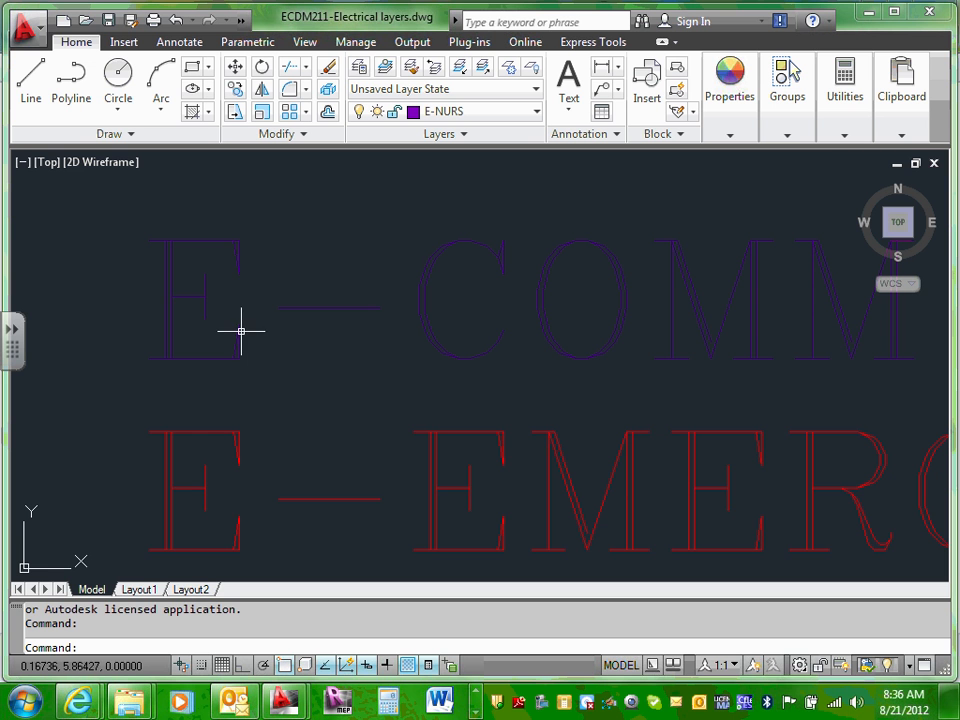
scroll(475, 326, down, 2)
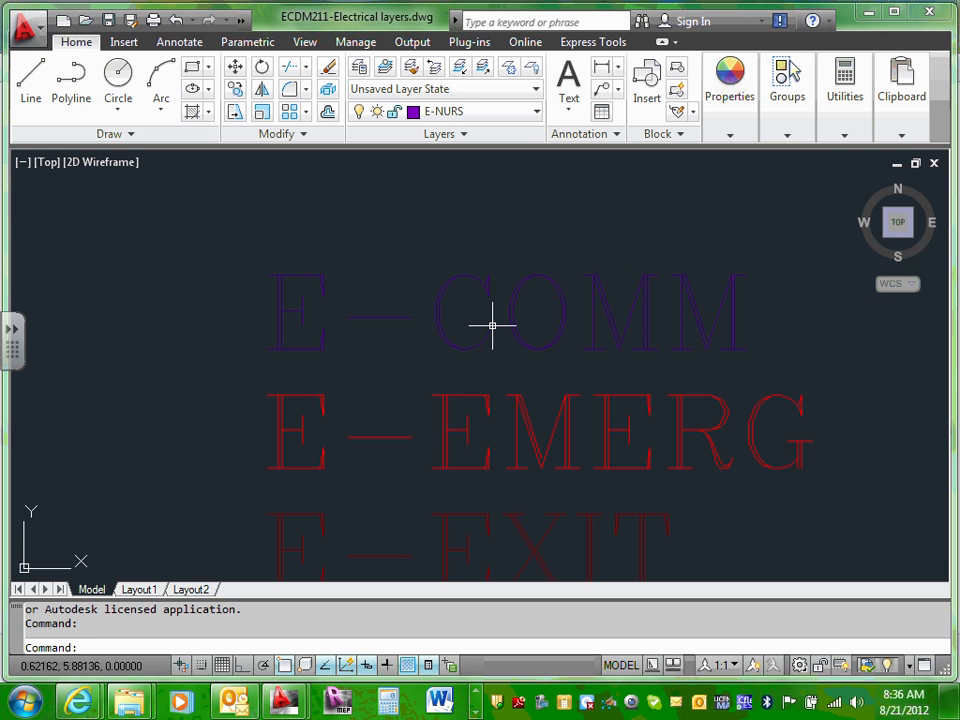
scroll(492, 326, down, 2)
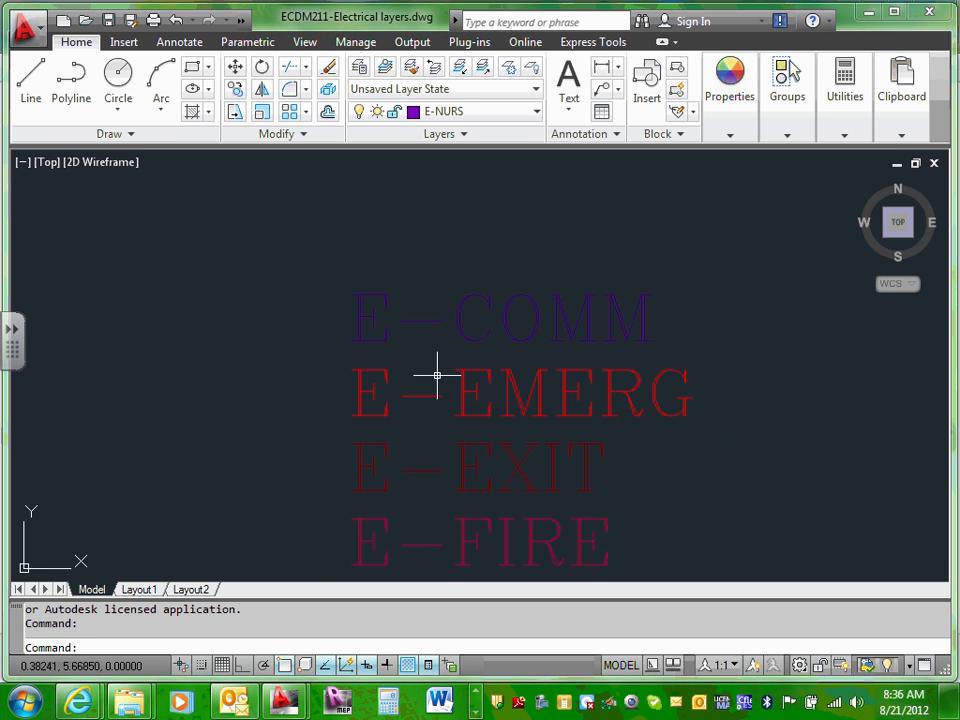
scroll(437, 370, up, 2)
Step: Pan down through the E-FIRE and E-TEXT layer labels, then recenter the list
middle_drag(431, 407, 431, 328)
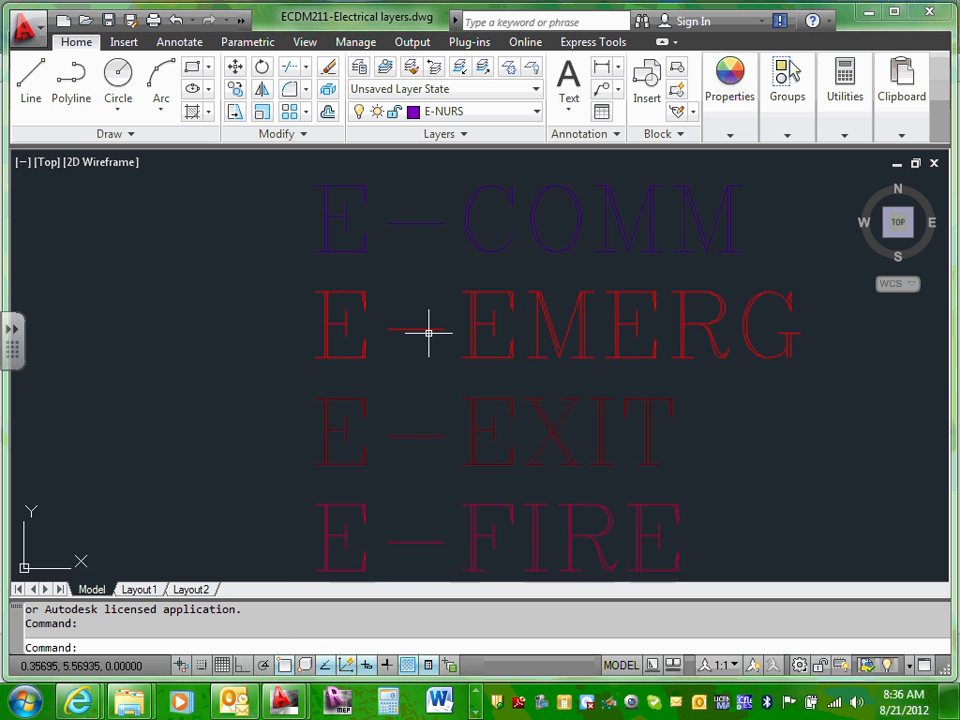
scroll(428, 334, down, 5)
scroll(428, 334, up, 6)
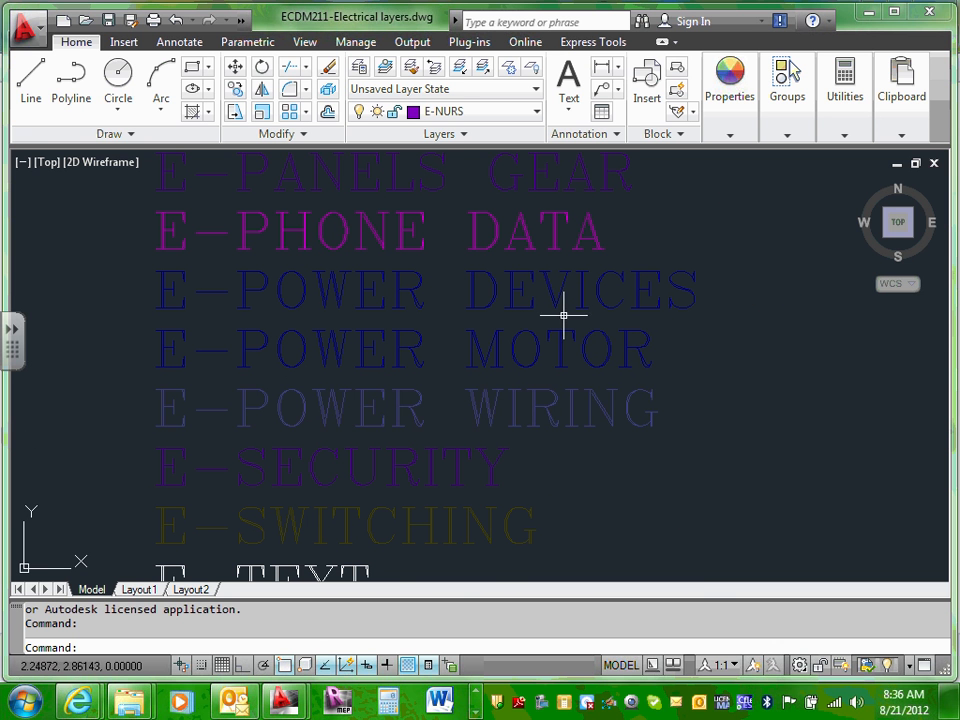
scroll(390, 403, down, 6)
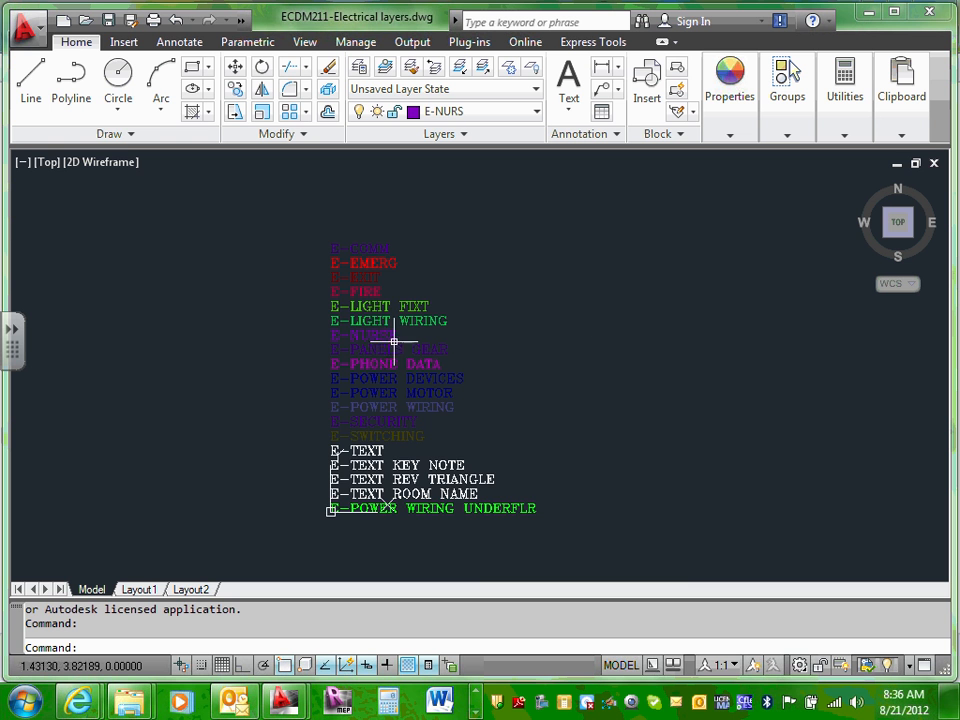
scroll(343, 369, up, 5)
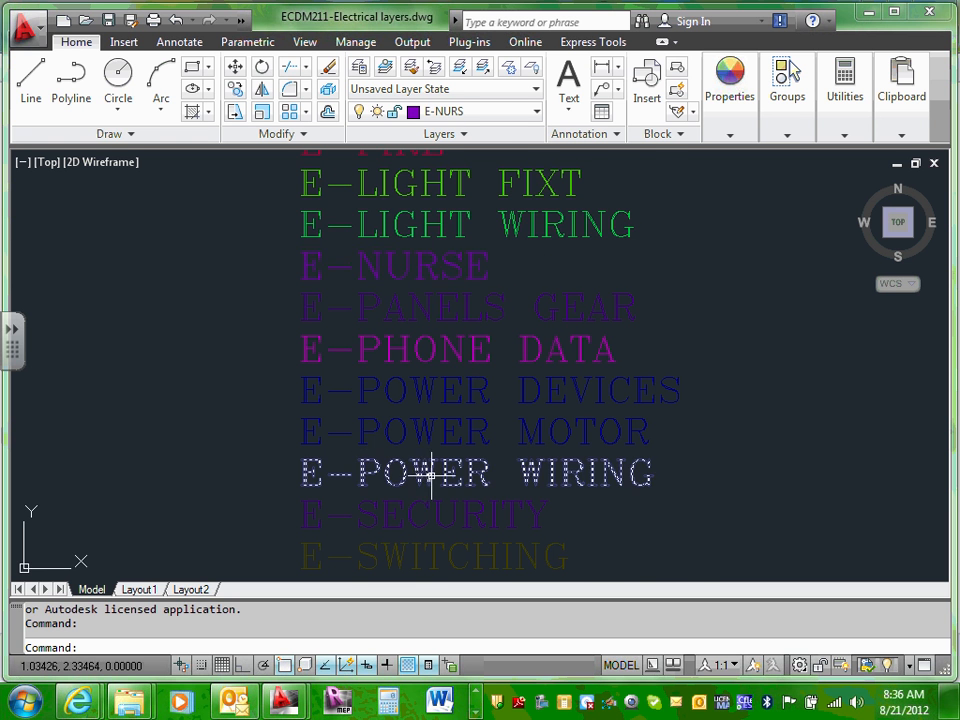
middle_drag(429, 471, 454, 317)
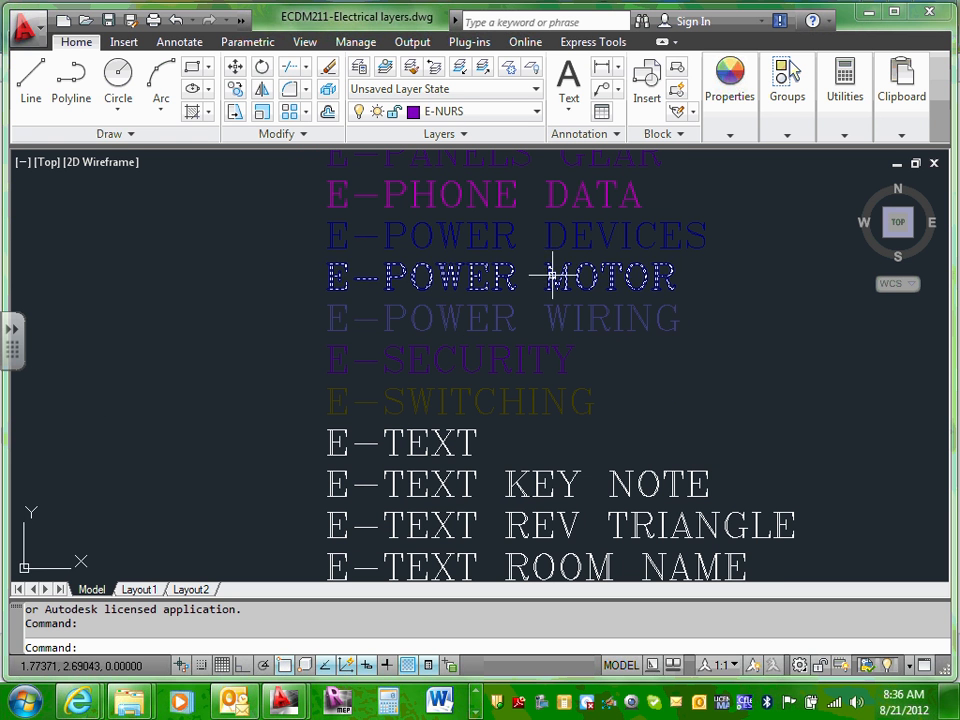
scroll(486, 238, down, 6)
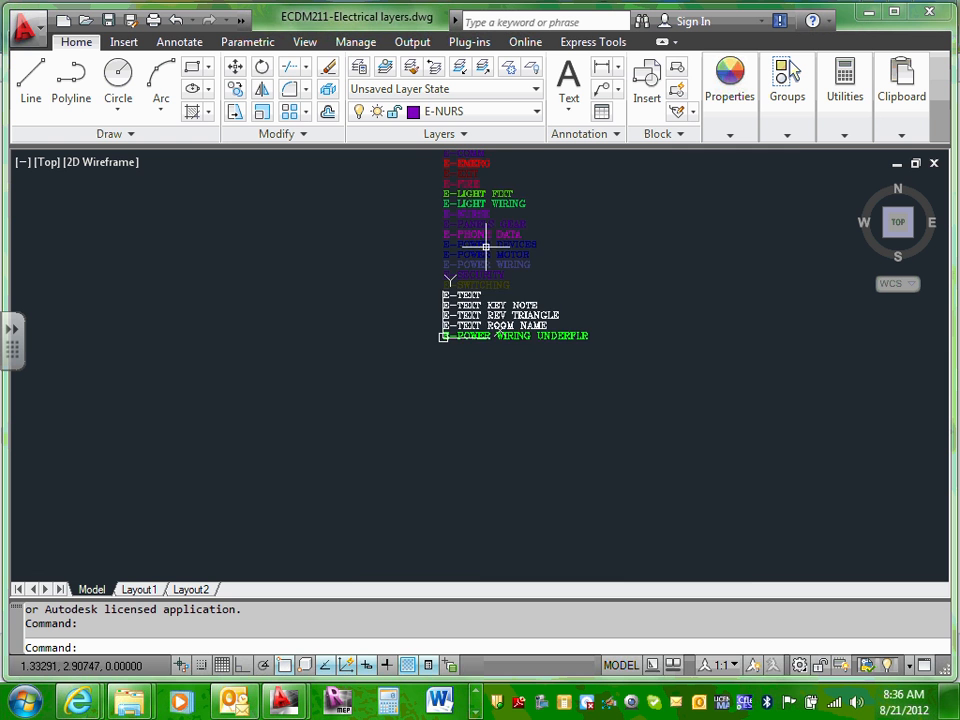
middle_drag(557, 246, 553, 311)
scroll(534, 339, up, 3)
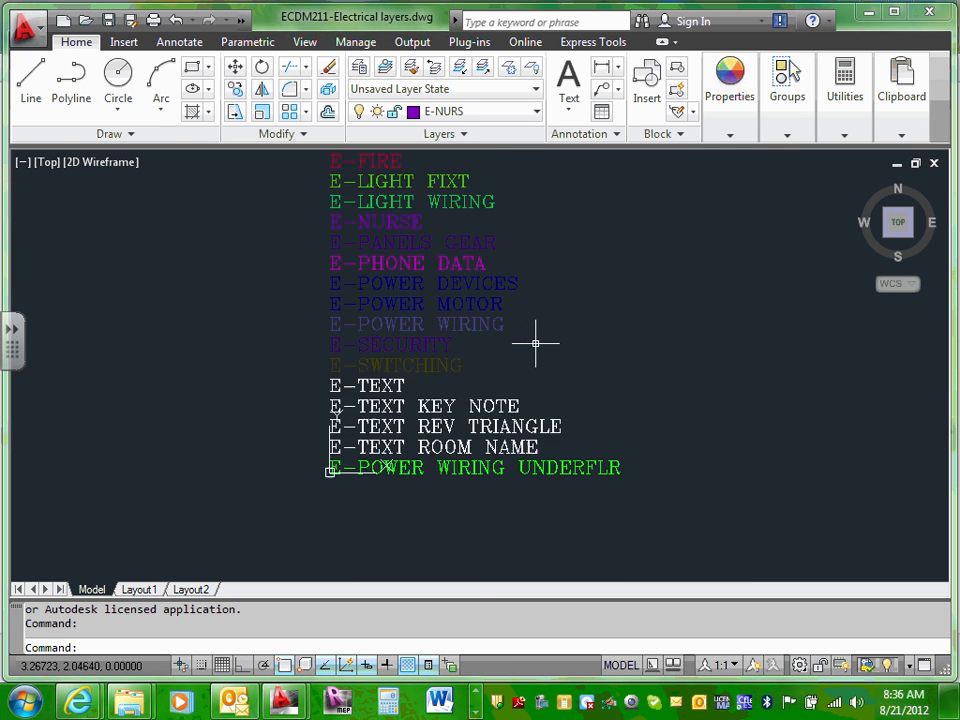
scroll(534, 339, down, 10)
scroll(535, 343, up, 3)
scroll(536, 343, up, 3)
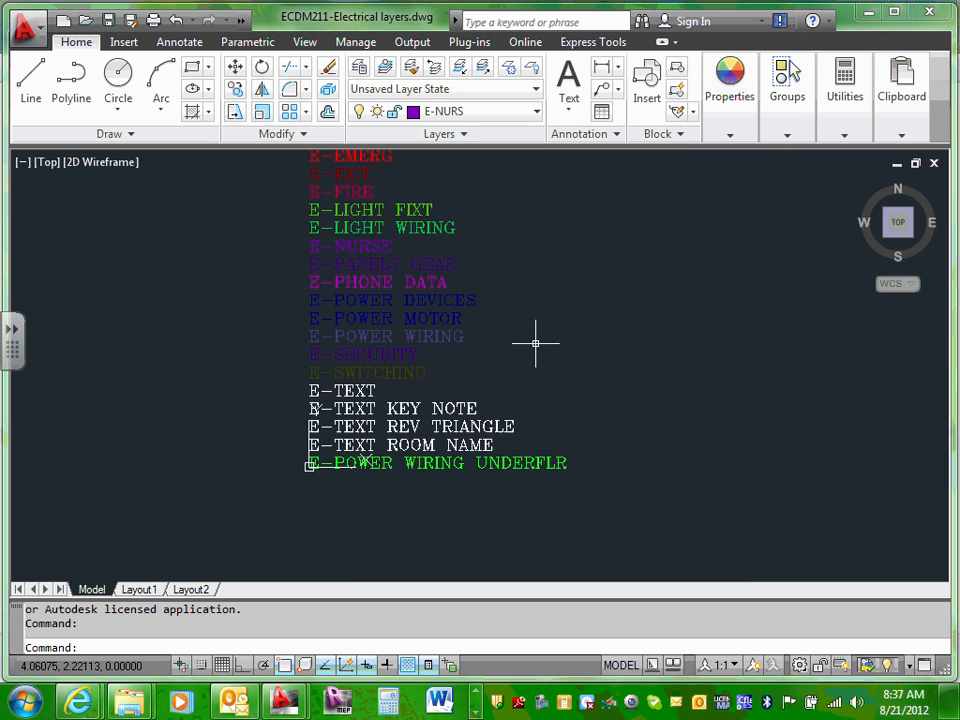
scroll(536, 340, down, 5)
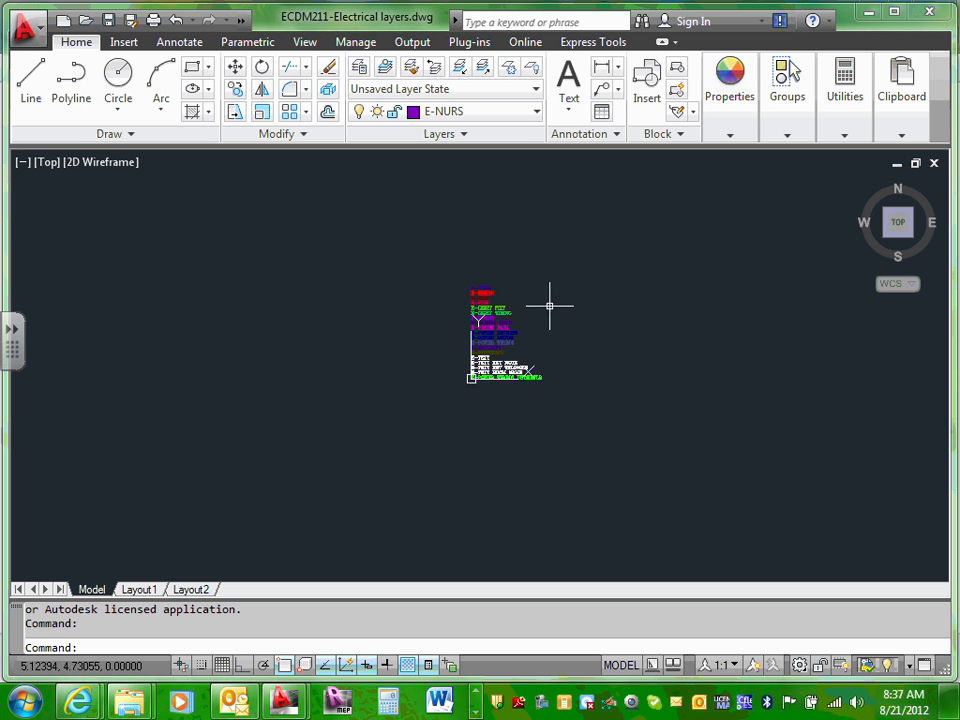
scroll(549, 300, up, 4)
scroll(534, 349, up, 2)
middle_drag(534, 351, 563, 346)
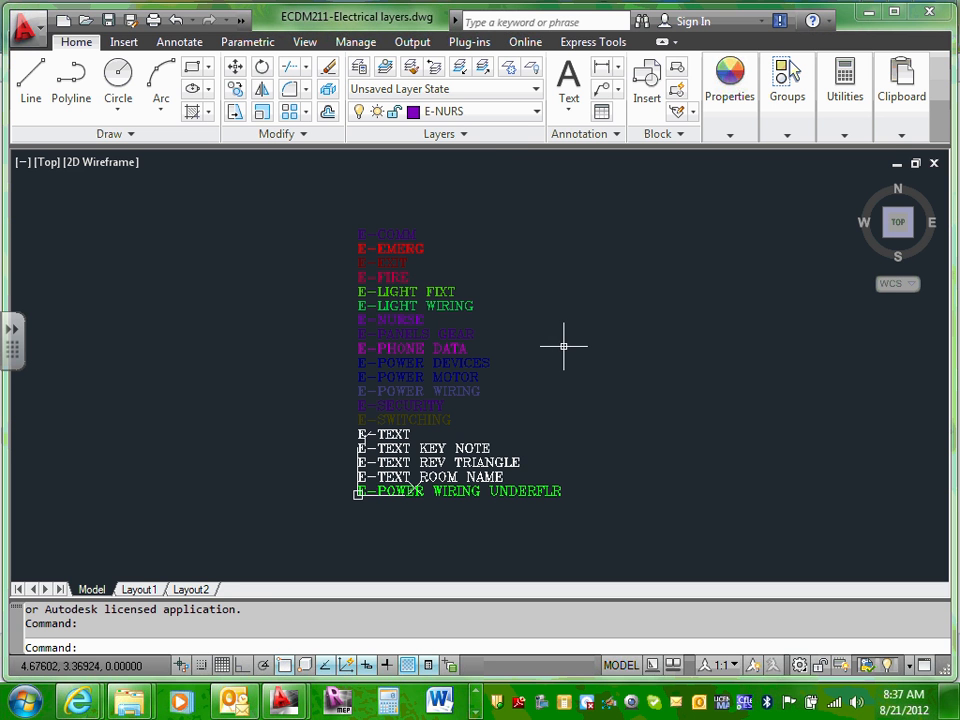
Step: Window-select the 19 layer-name labels and copy them to the clipboard
click(203, 198)
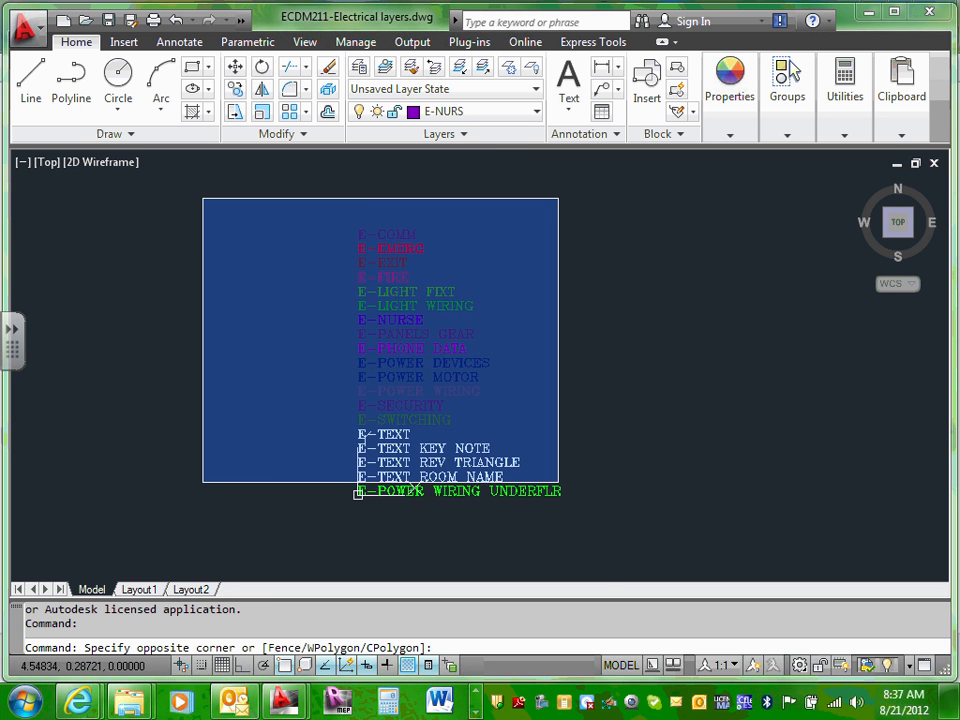
click(563, 523)
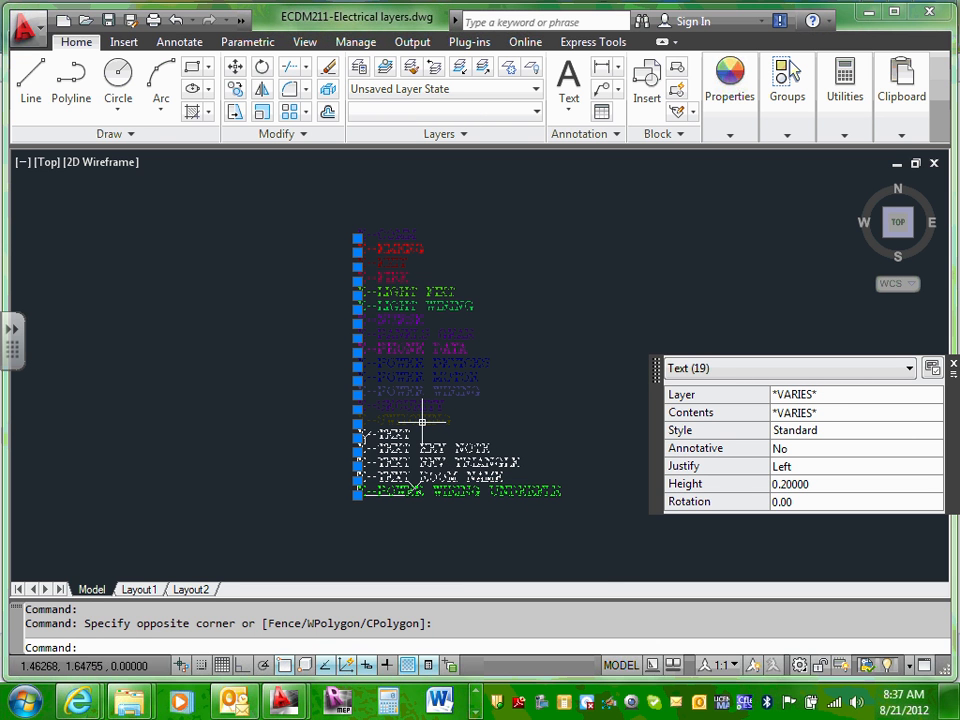
right_click(414, 388)
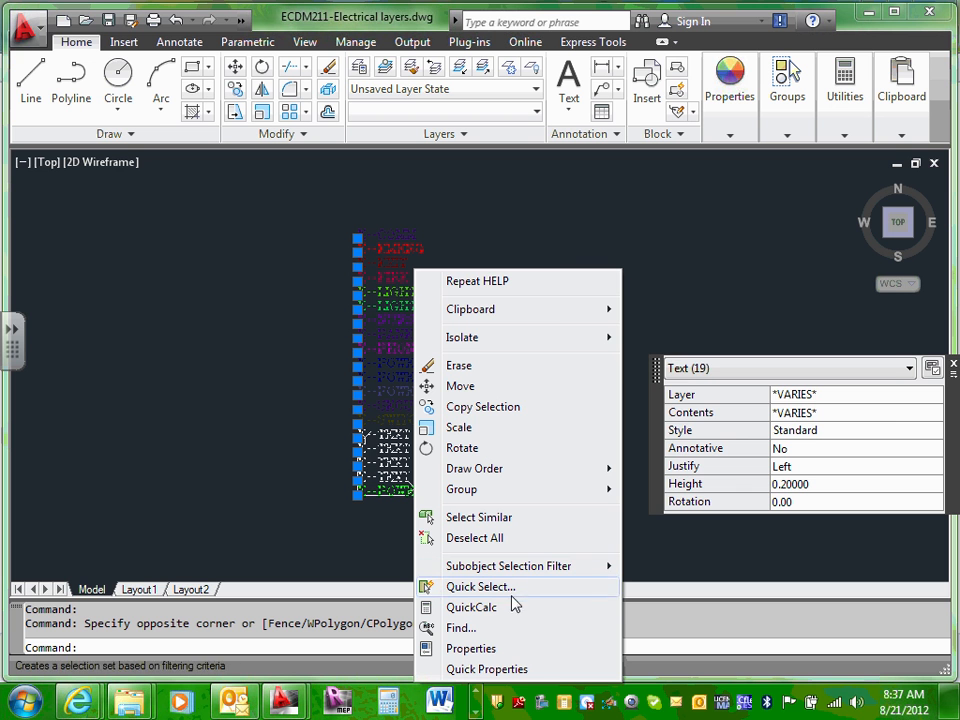
mouse_move(555, 313)
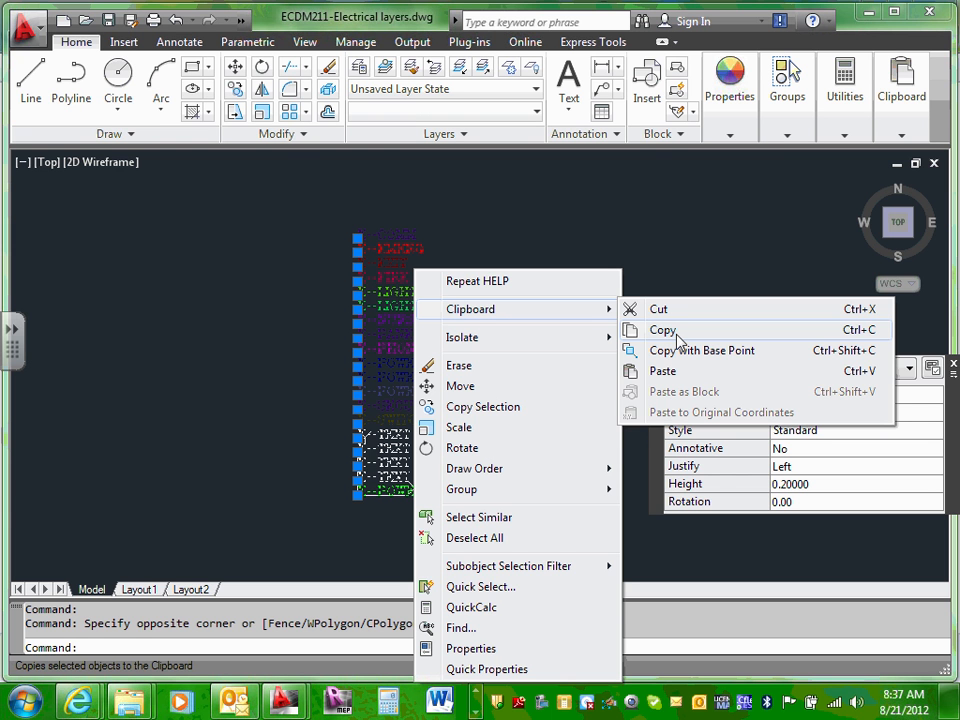
click(665, 331)
Step: Re-select the 19 layer-name labels, copy them to the clipboard, then deselect them
key(Escape)
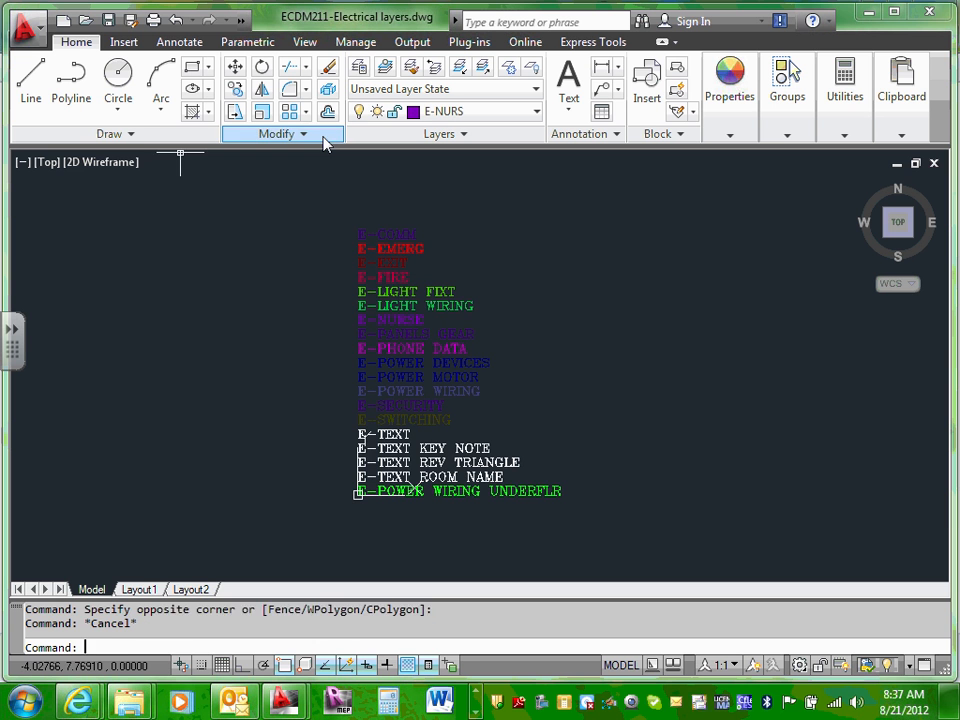
key(Escape)
click(283, 201)
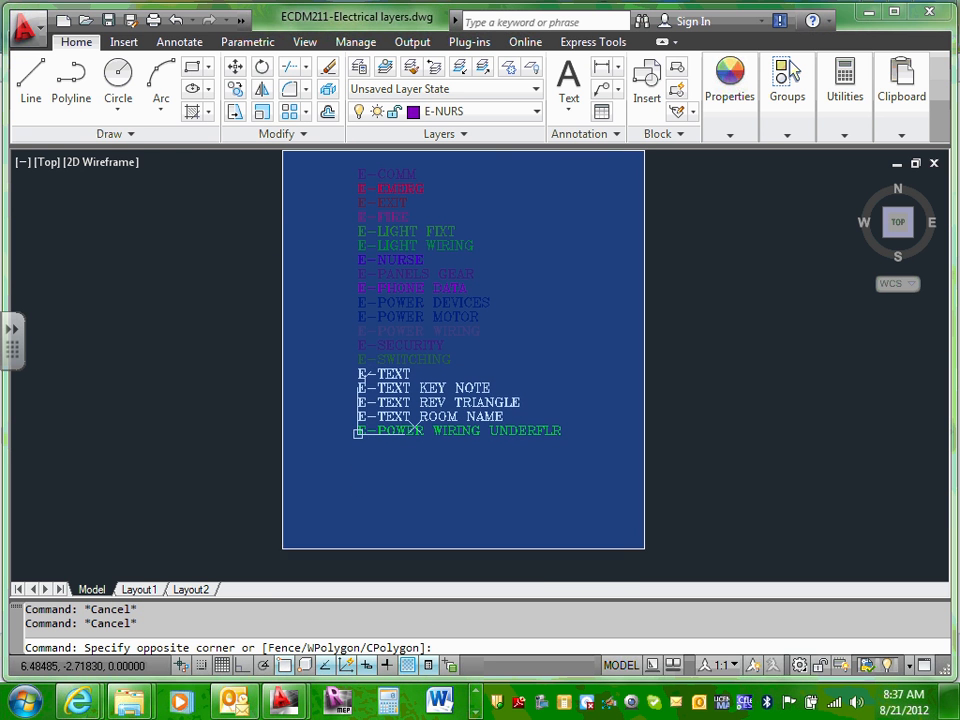
click(646, 484)
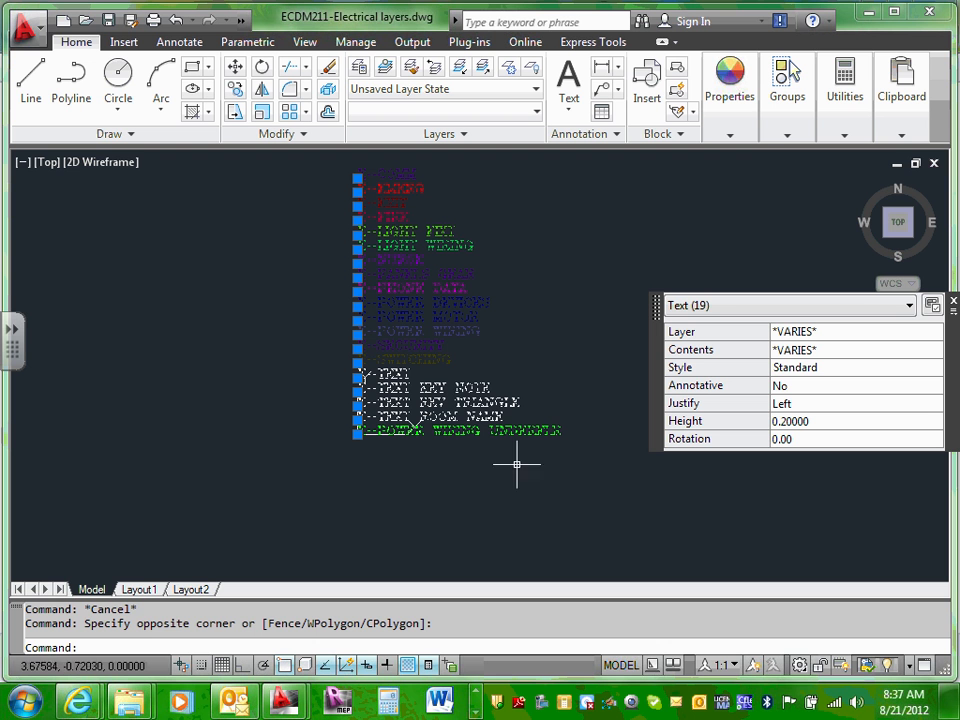
right_click(409, 252)
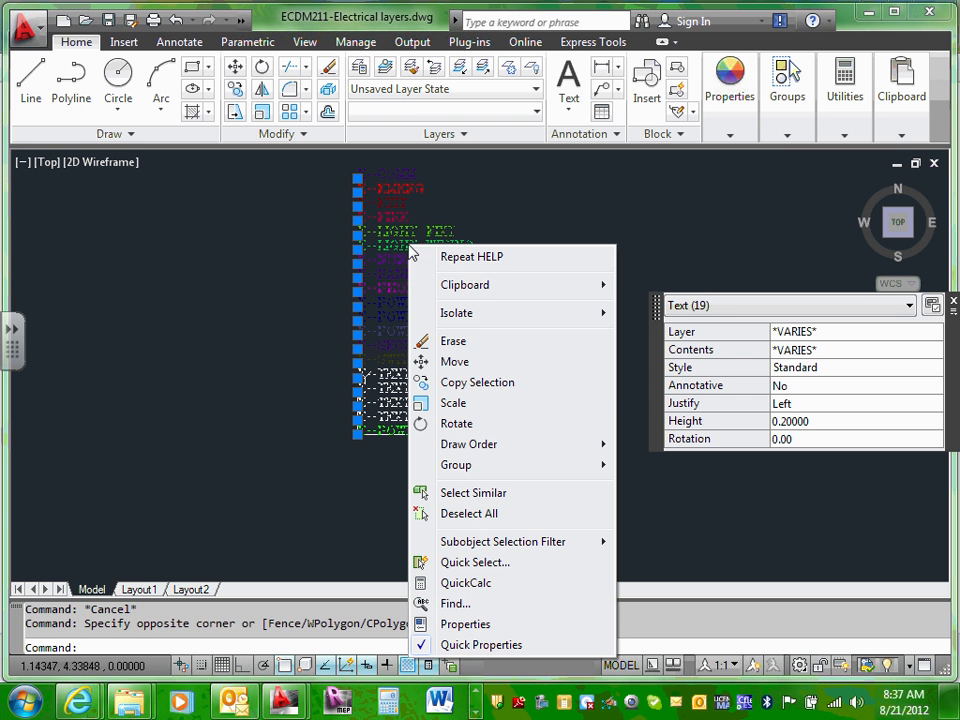
mouse_move(507, 288)
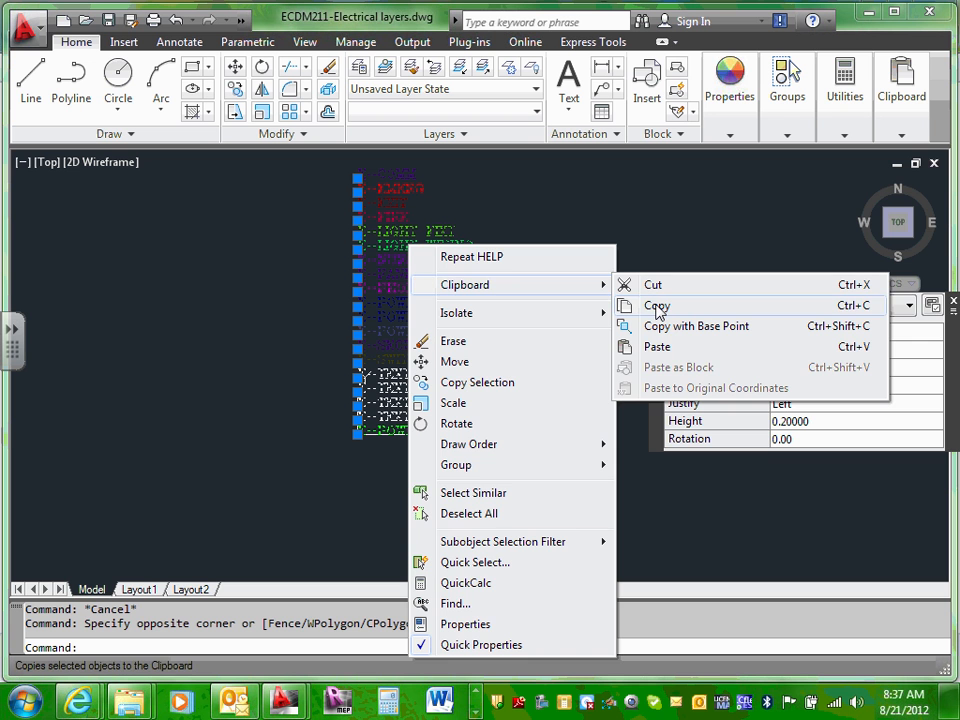
click(657, 306)
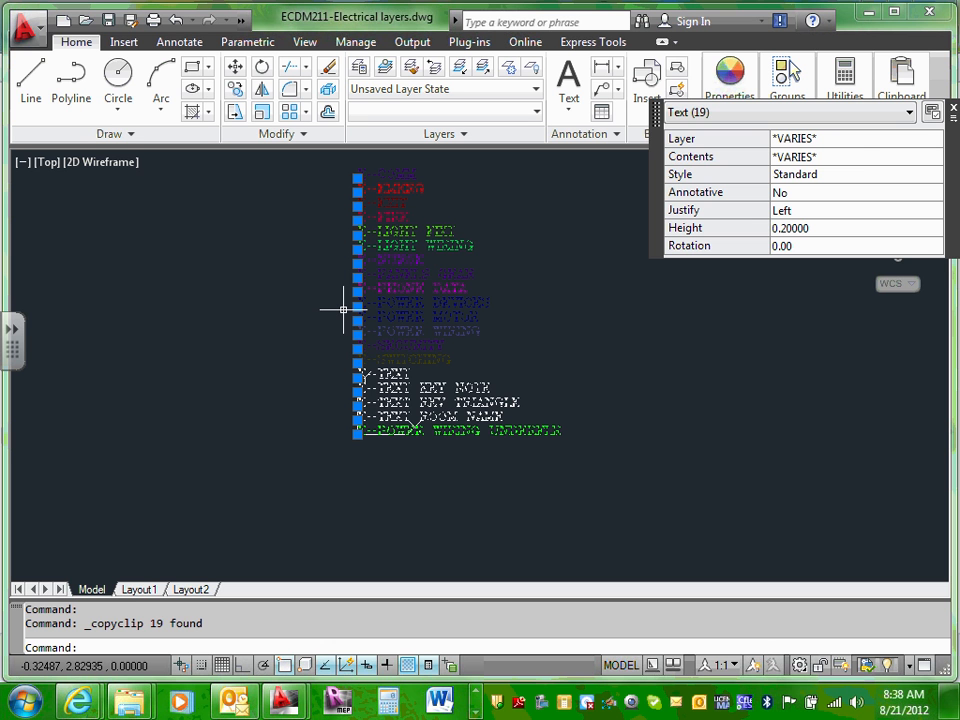
key(Escape)
key(Escape)
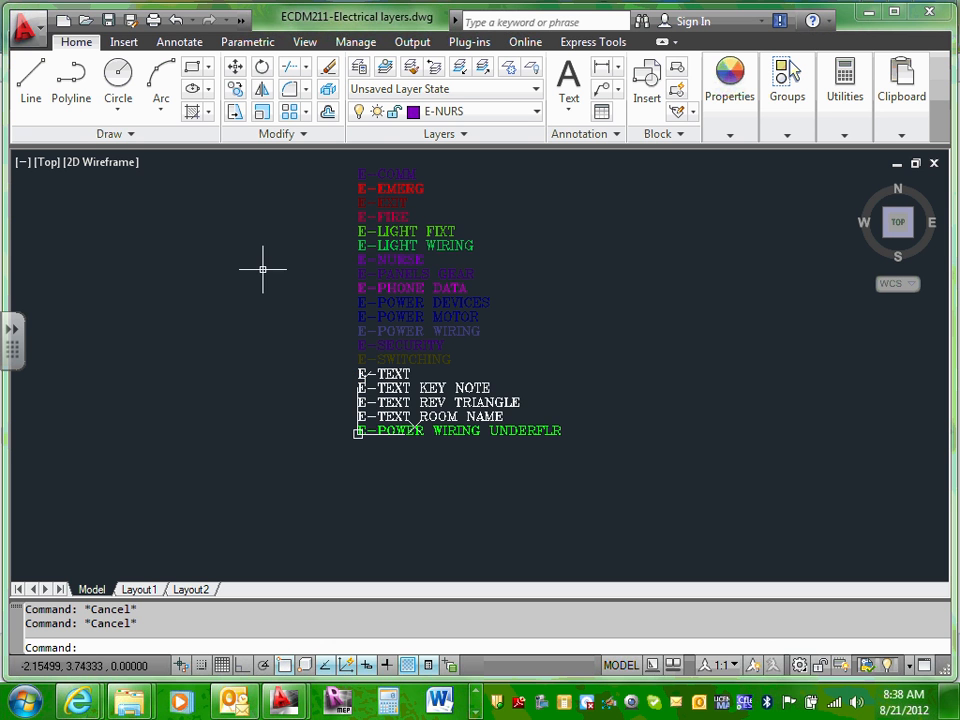
middle_drag(264, 266, 346, 317)
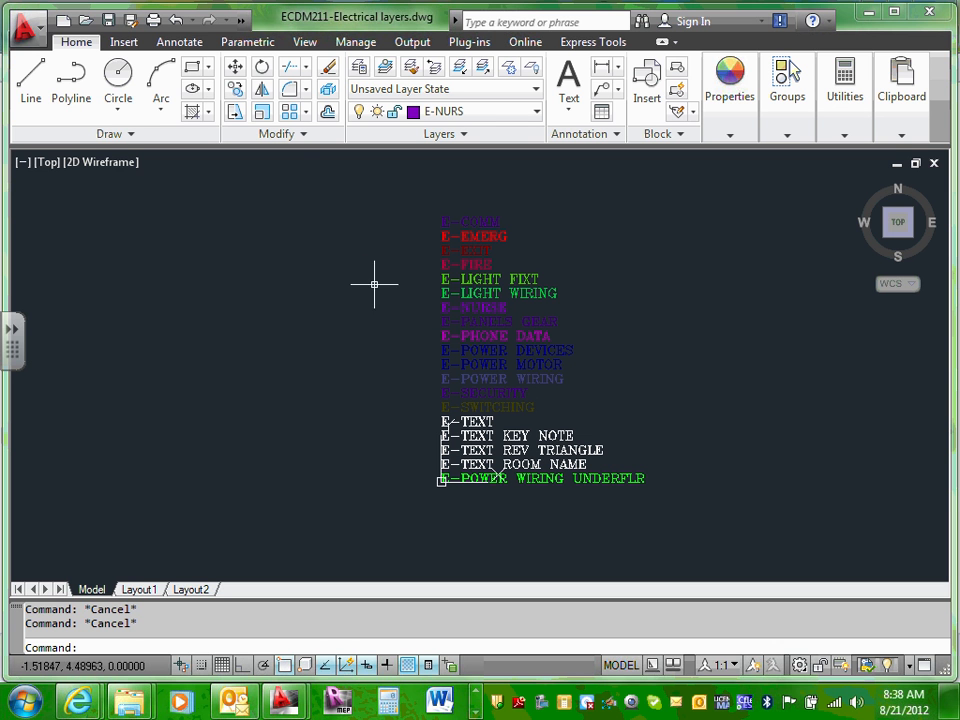
Step: Window-select the 19 layer-name labels and copy them to the clipboard once more
click(350, 193)
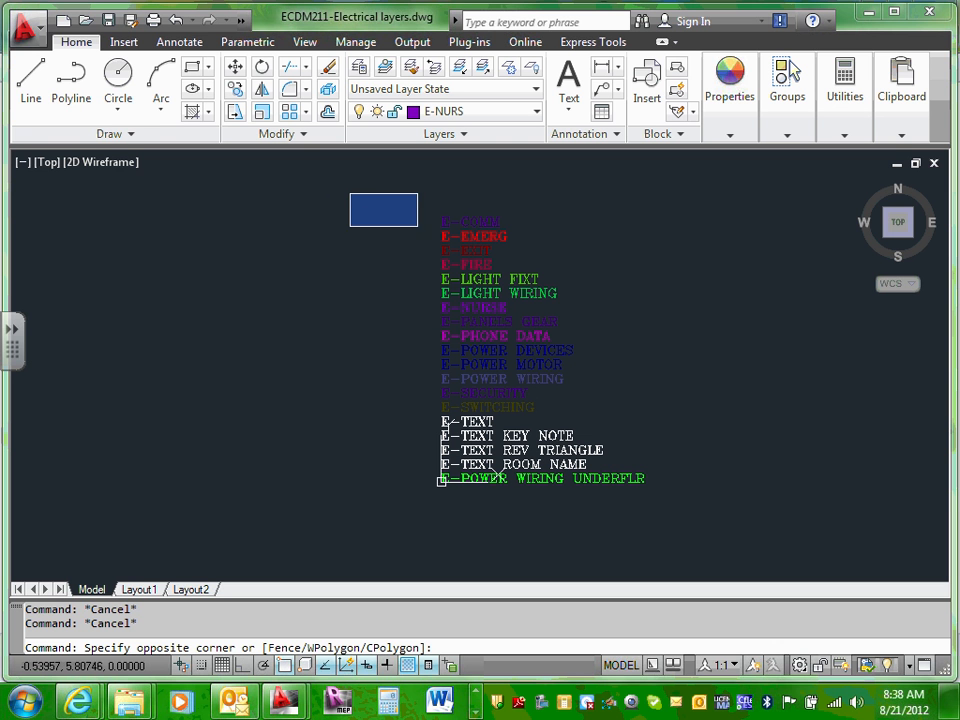
click(724, 544)
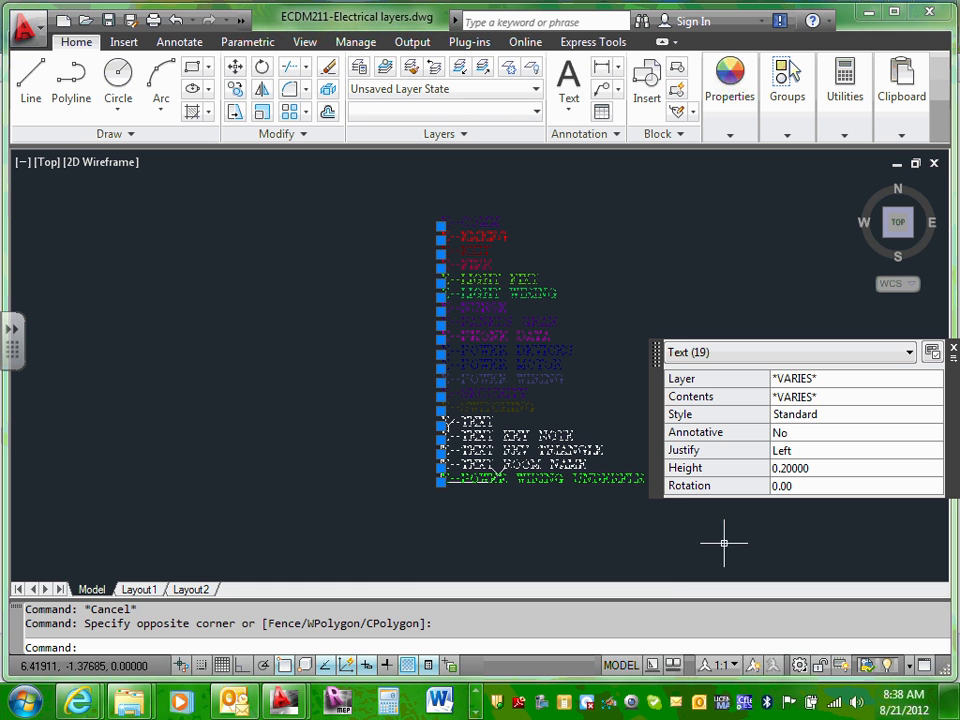
right_click(467, 341)
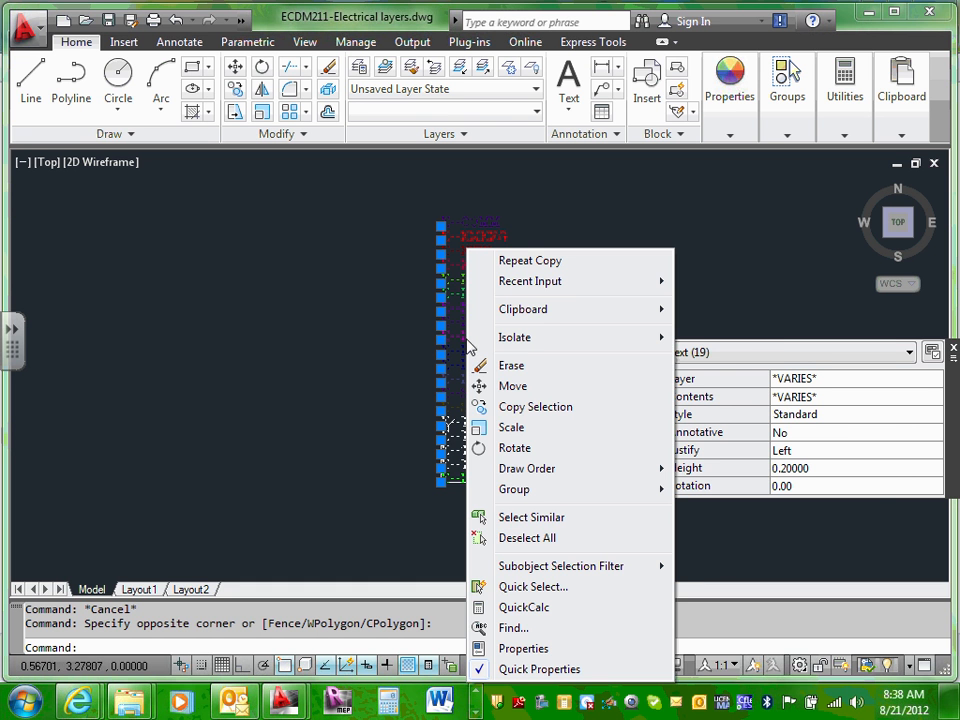
mouse_move(552, 312)
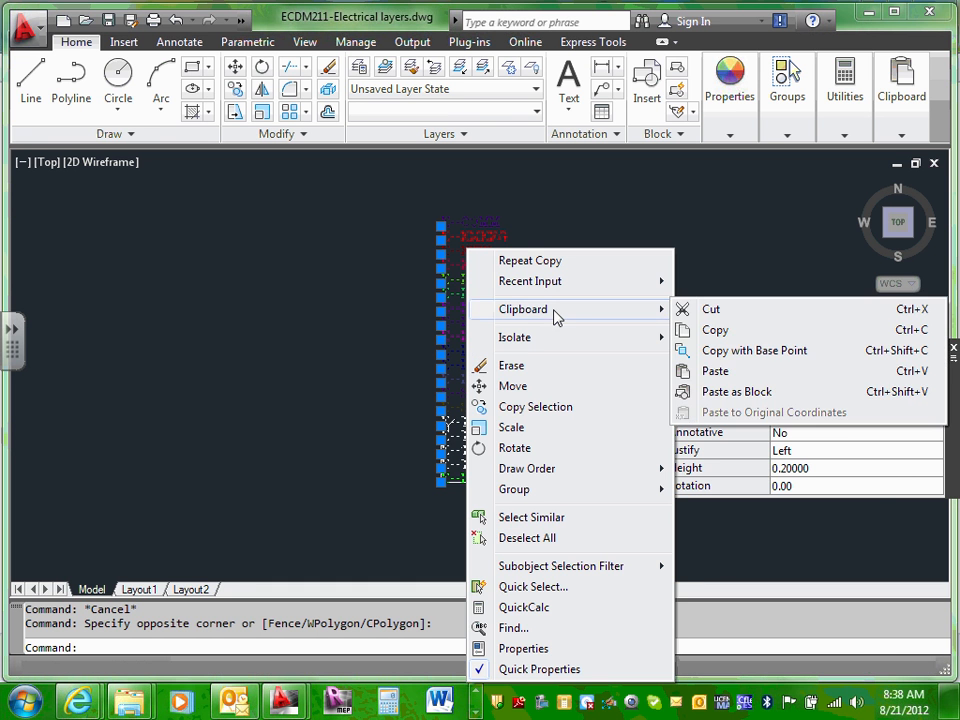
click(720, 331)
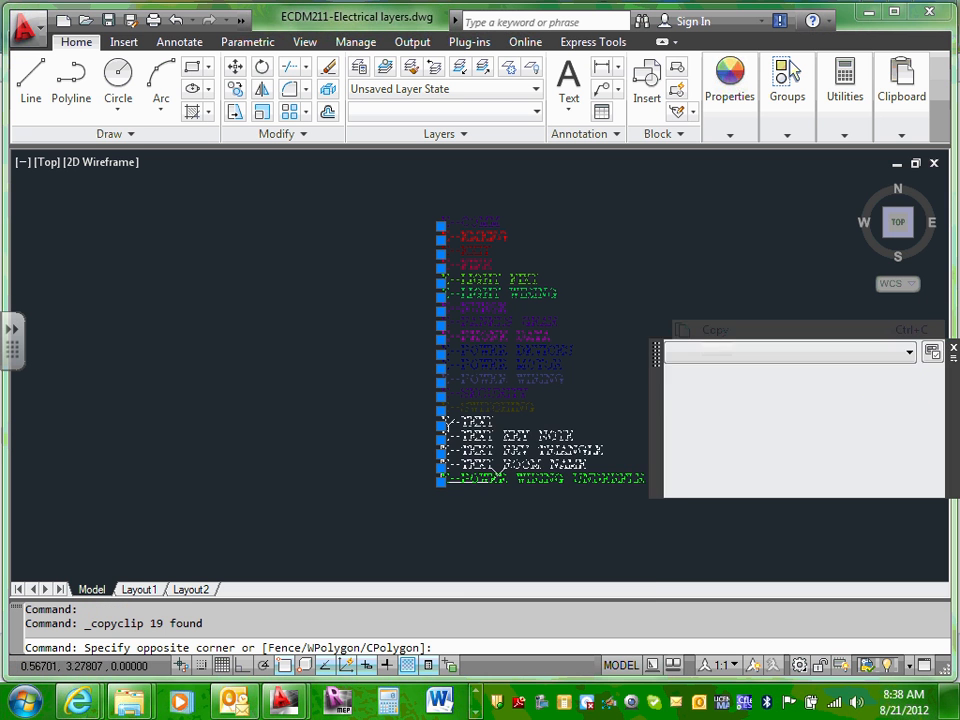
click(720, 329)
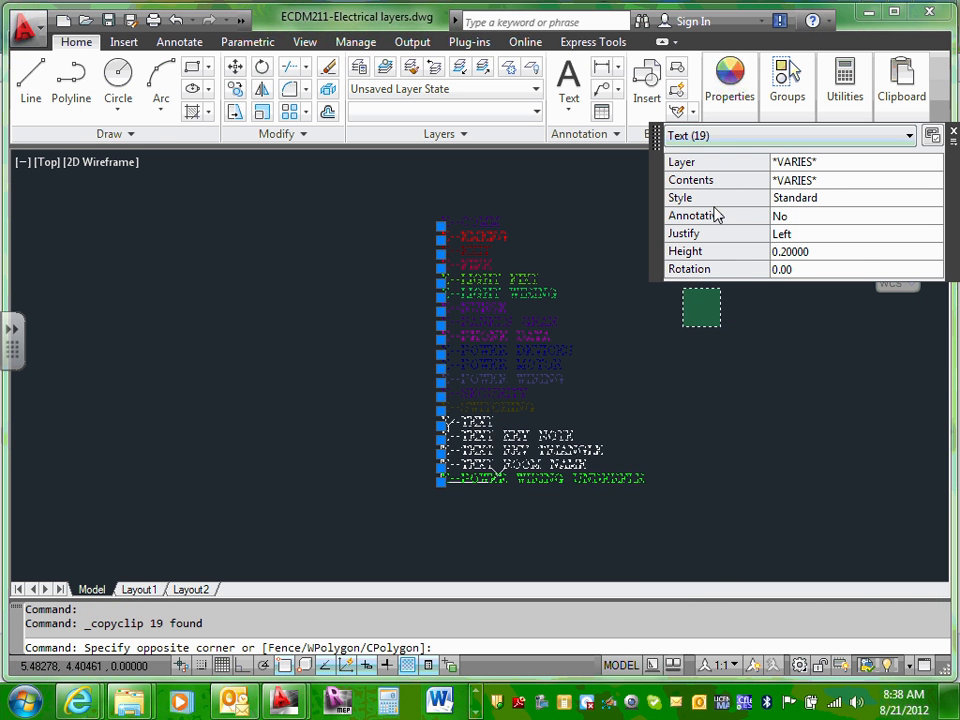
mouse_move(283, 707)
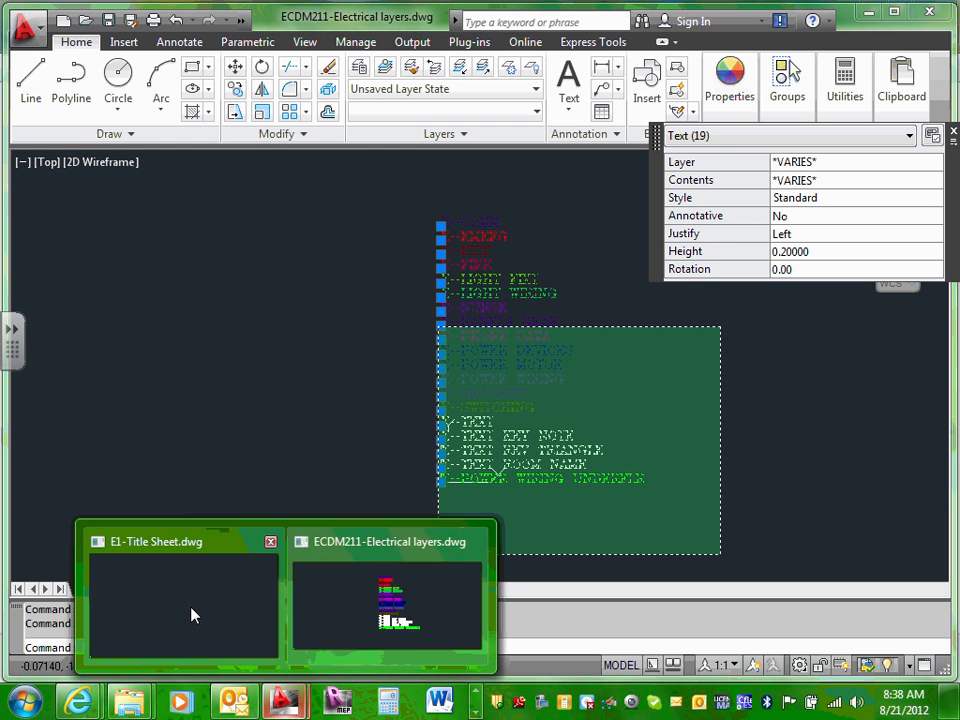
Step: Switch to E1-Title Sheet.dwg and paste the copied layer-name labels into model space
mouse_move(284, 705)
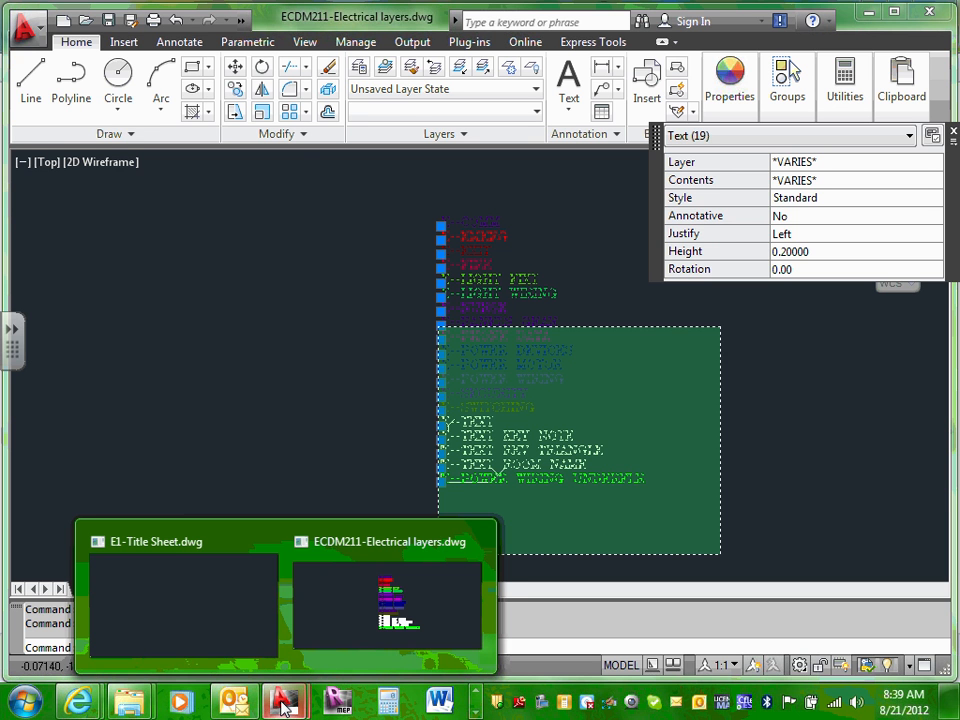
click(186, 612)
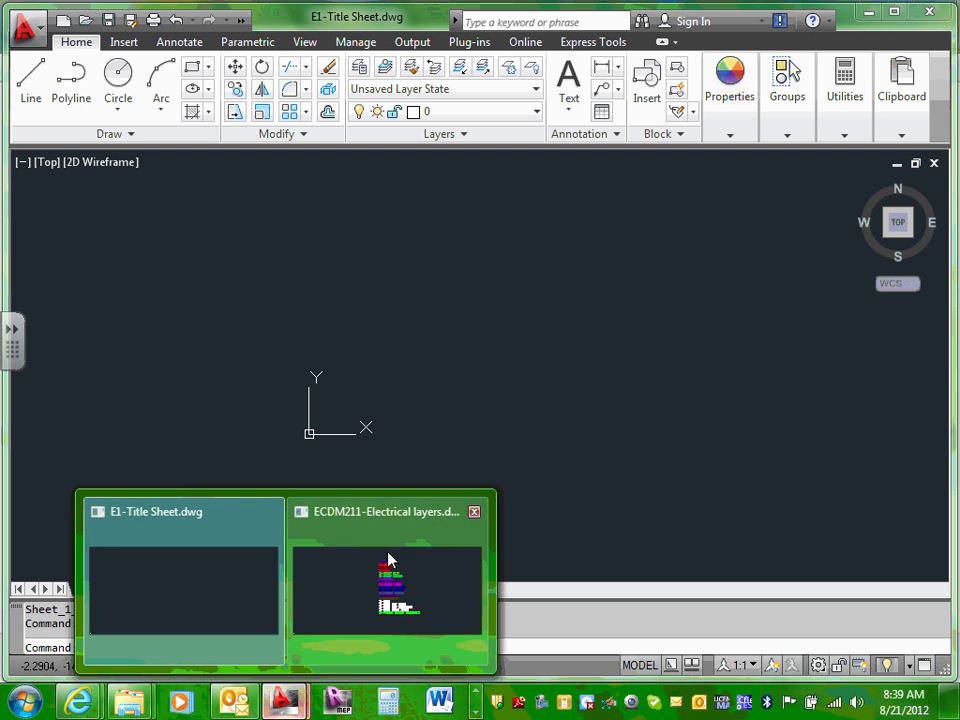
click(185, 592)
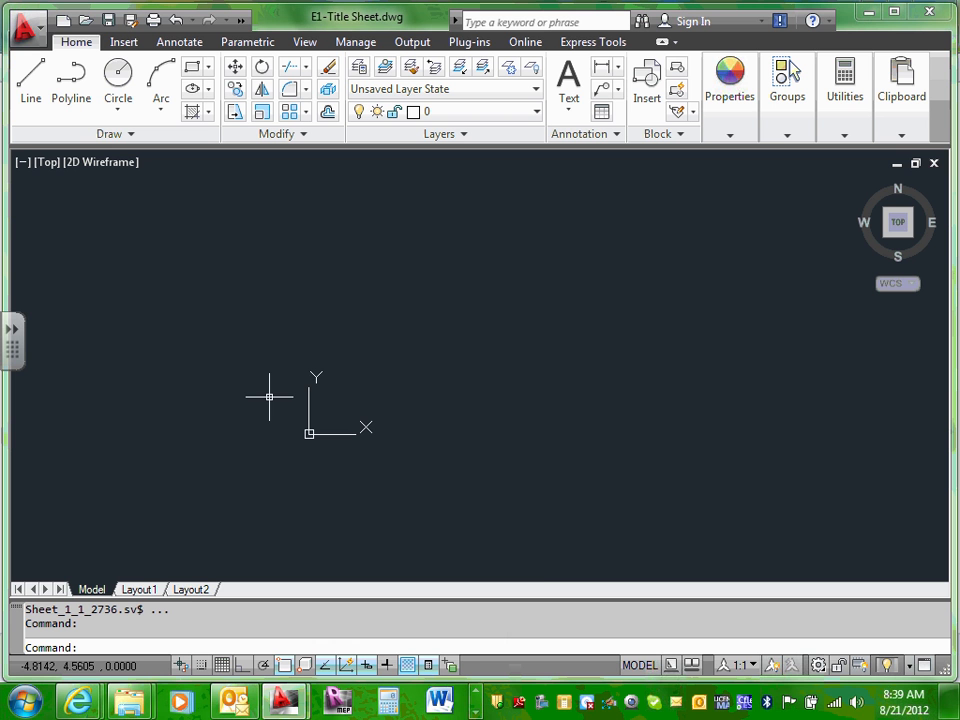
right_click(309, 275)
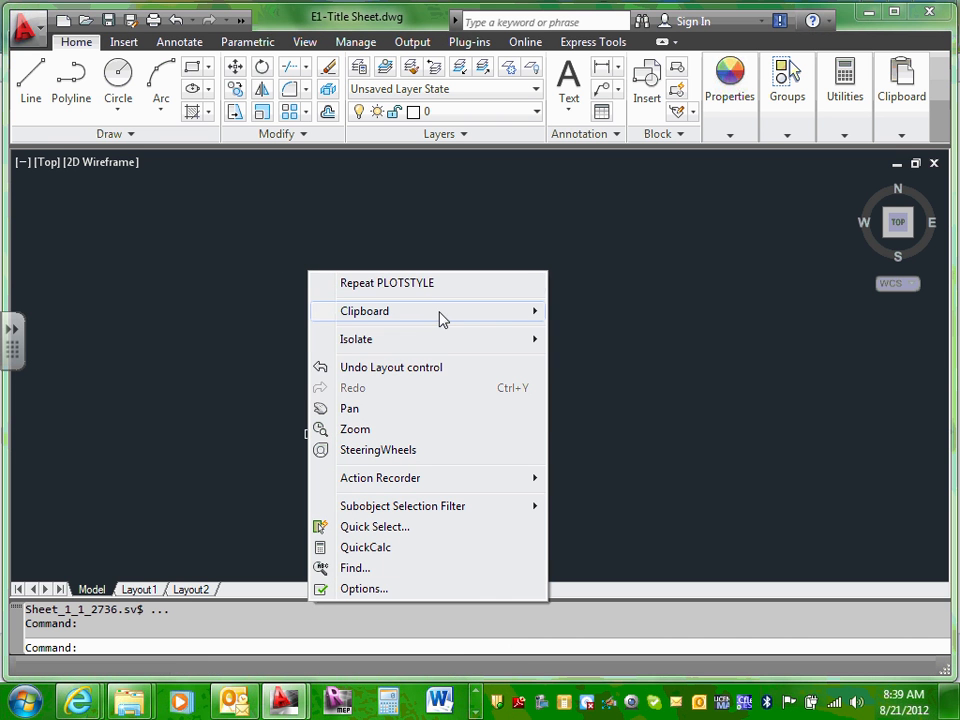
mouse_move(439, 314)
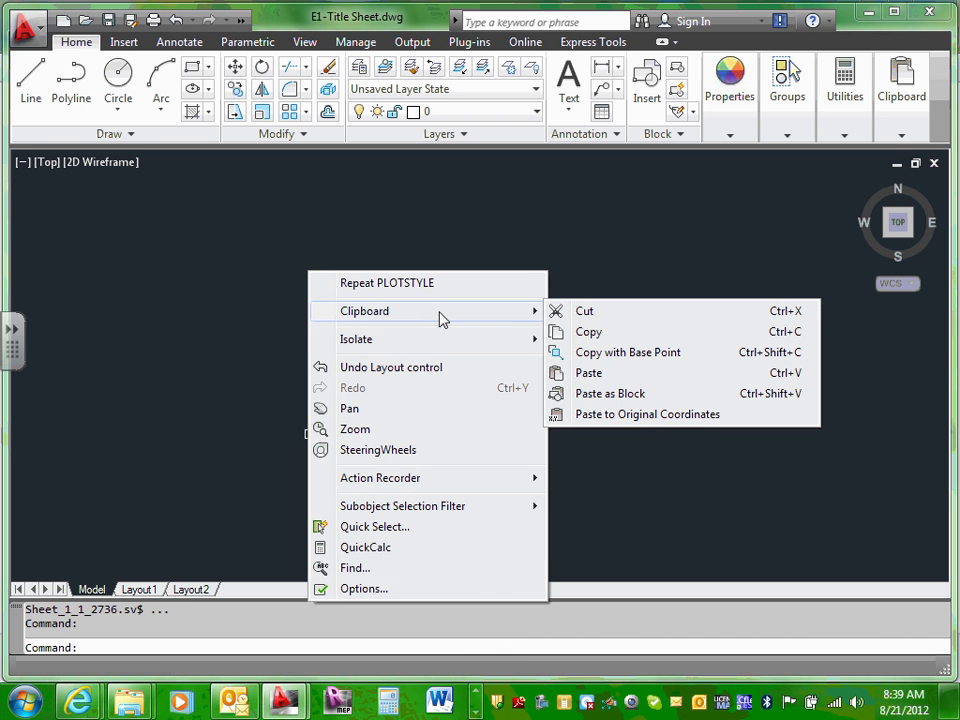
click(589, 374)
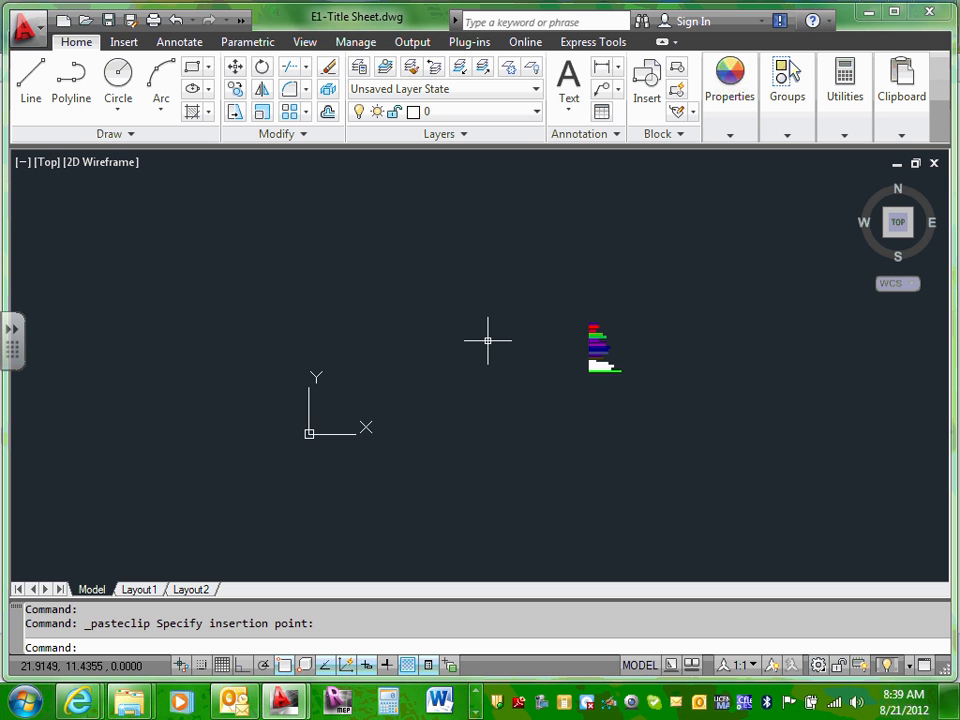
scroll(499, 347, up, 8)
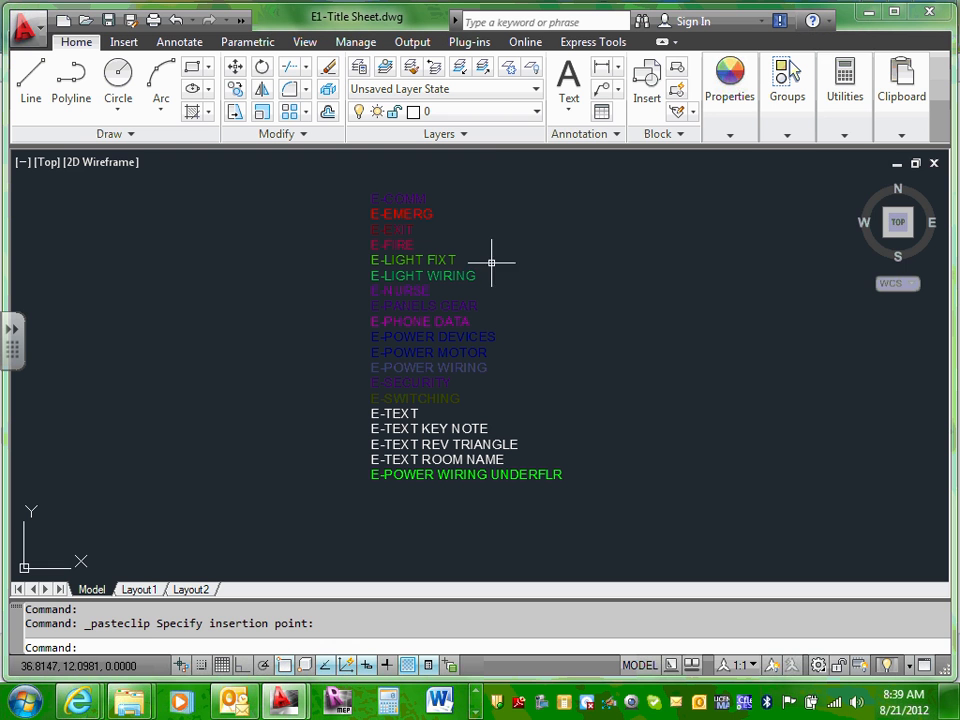
Step: Scroll through the Layer dropdown to compare the new E- layers with the labels
click(535, 112)
drag(555, 182, 559, 143)
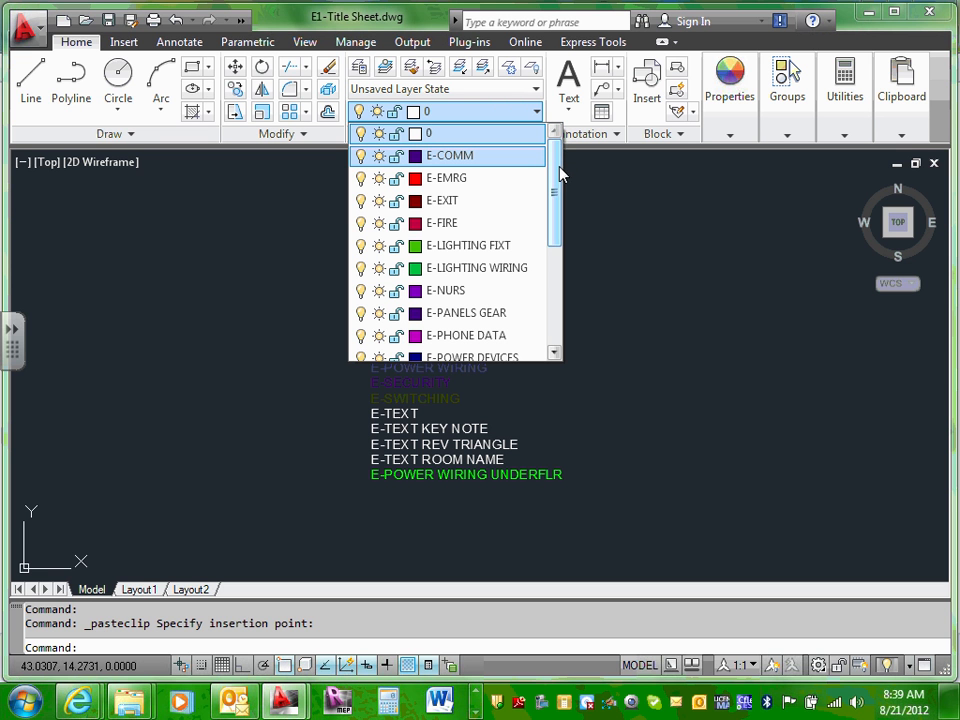
drag(561, 176, 555, 289)
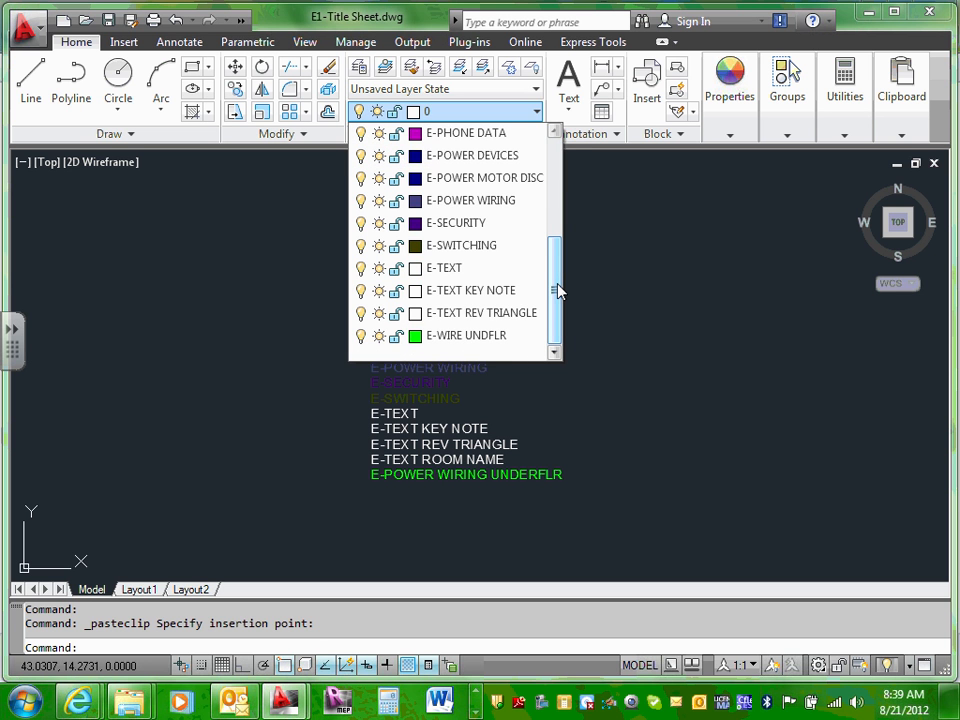
click(591, 257)
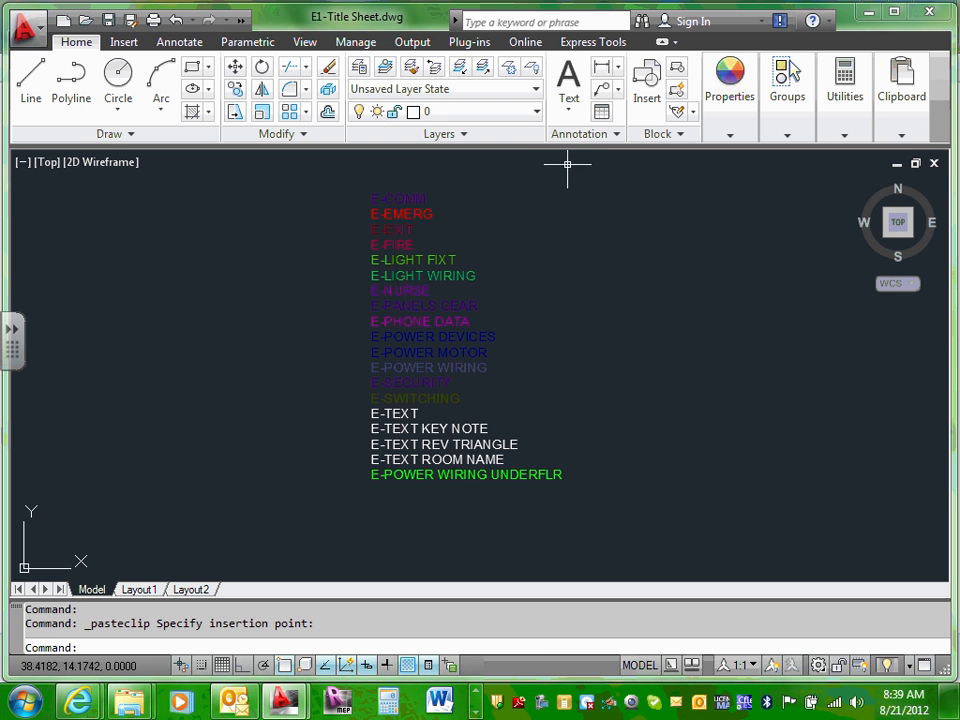
click(537, 117)
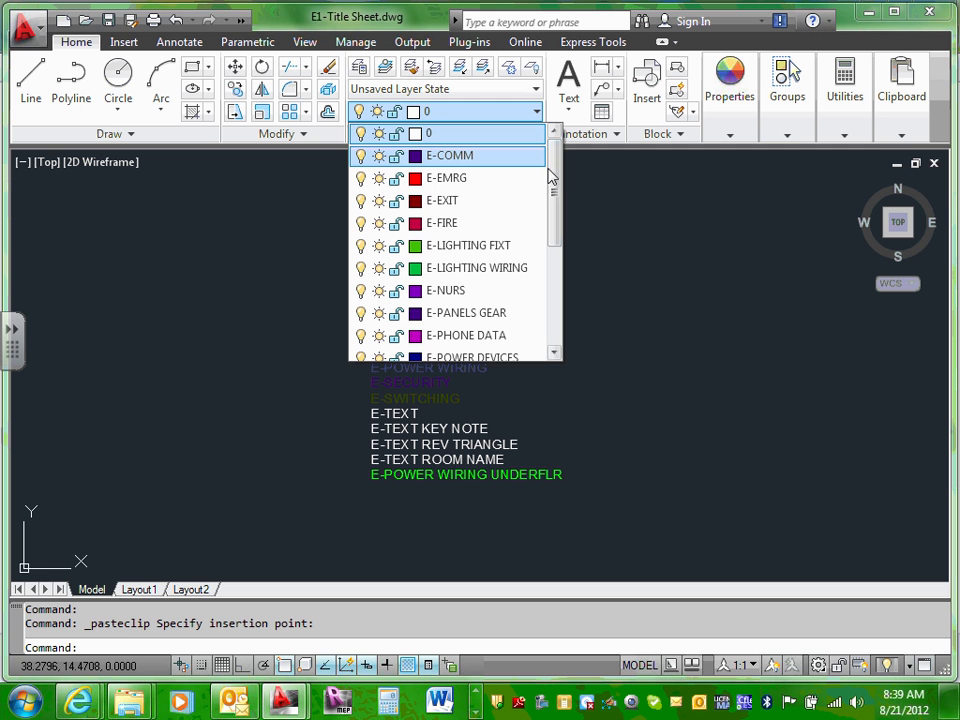
drag(549, 189, 549, 293)
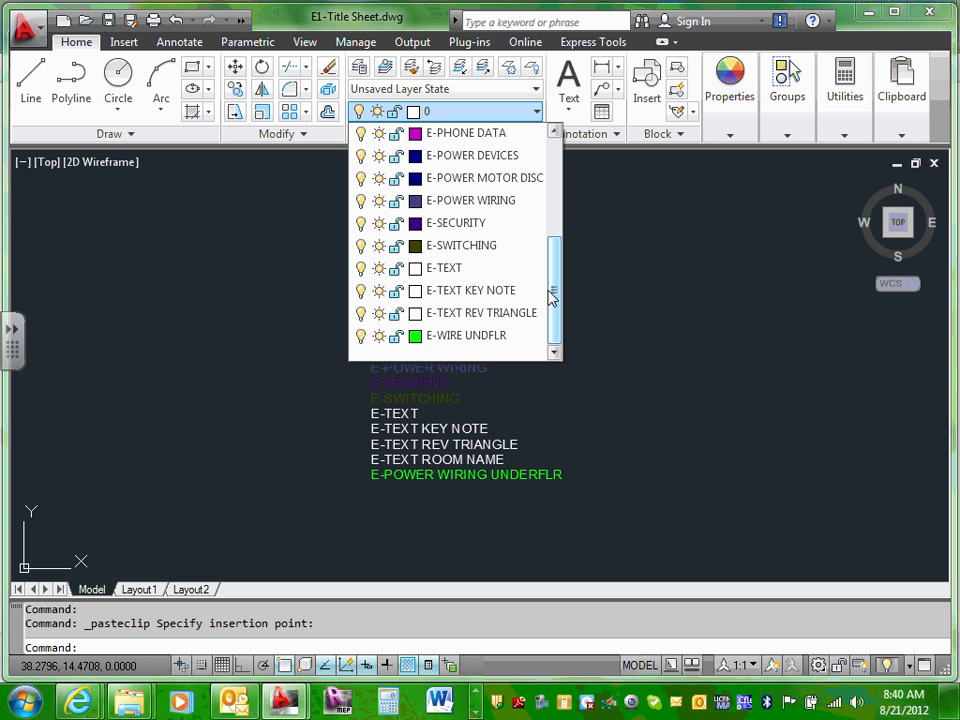
click(692, 290)
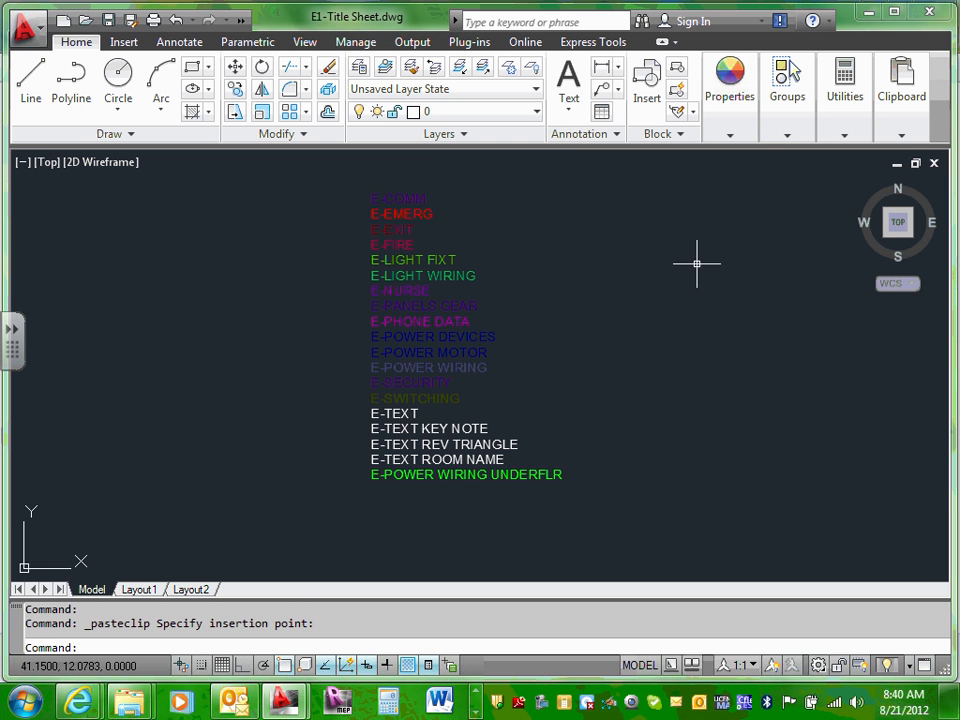
click(697, 266)
Step: Window-select the 19 pasted layer-name text objects and erase them
click(632, 264)
scroll(632, 264, down, 3)
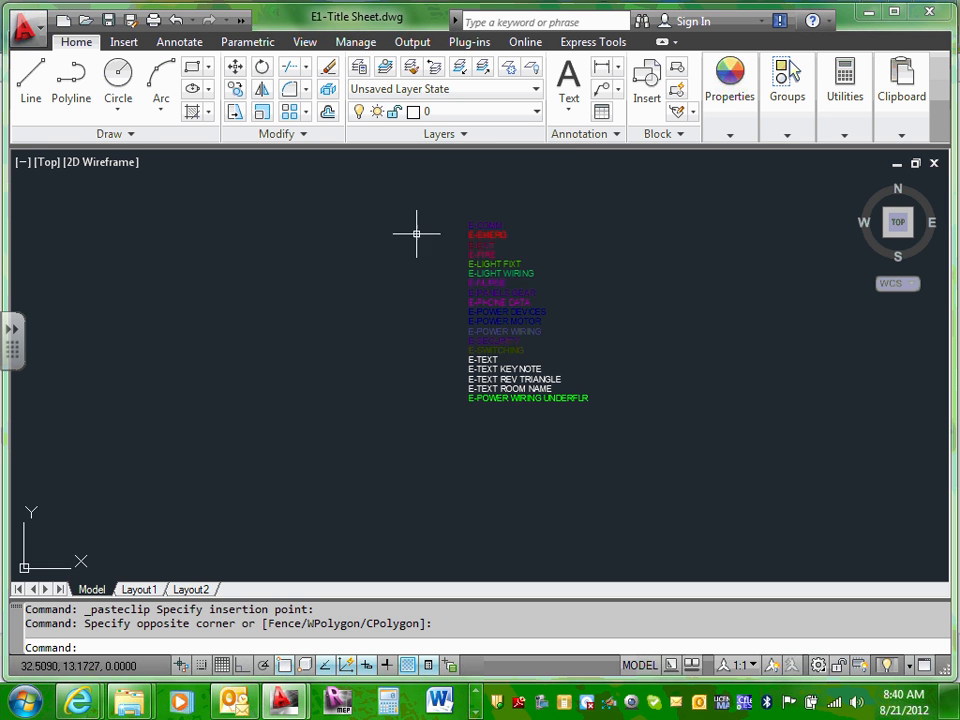
click(398, 202)
click(616, 410)
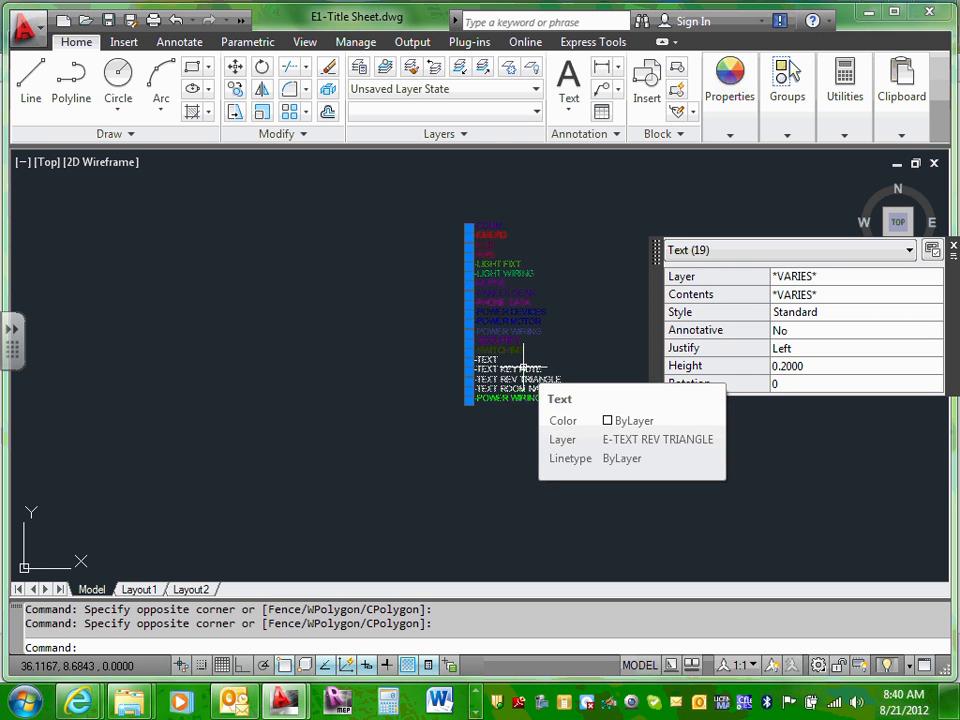
key(Delete)
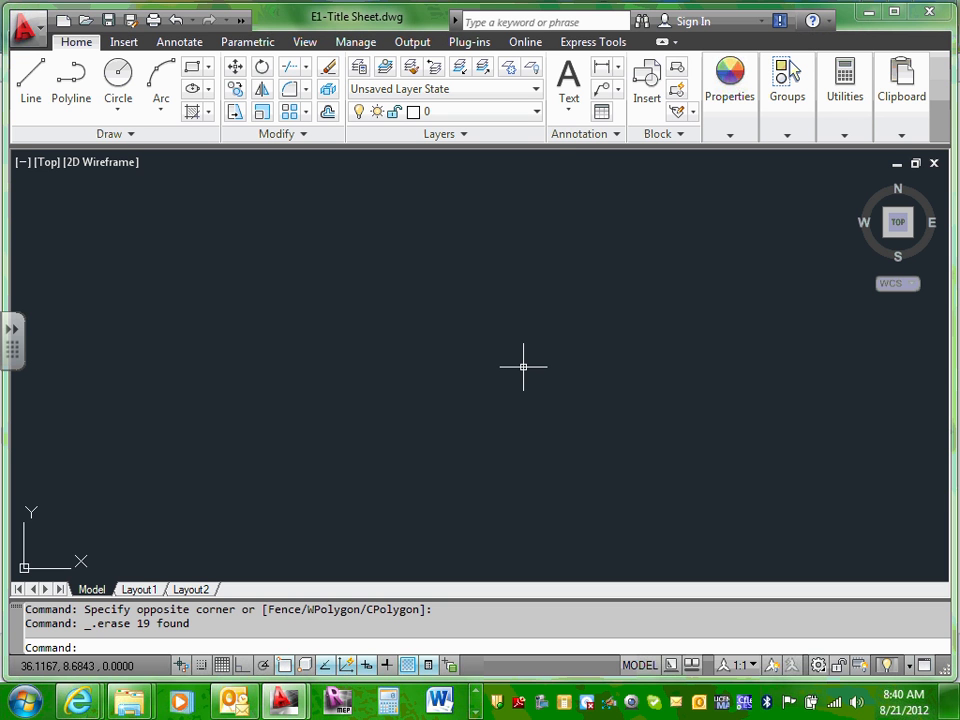
Step: Check the Layer dropdown, leaving layer 0 as the current layer
click(537, 112)
mouse_move(558, 156)
mouse_down()
mouse_move(540, 300)
mouse_move(563, 165)
mouse_up()
click(657, 197)
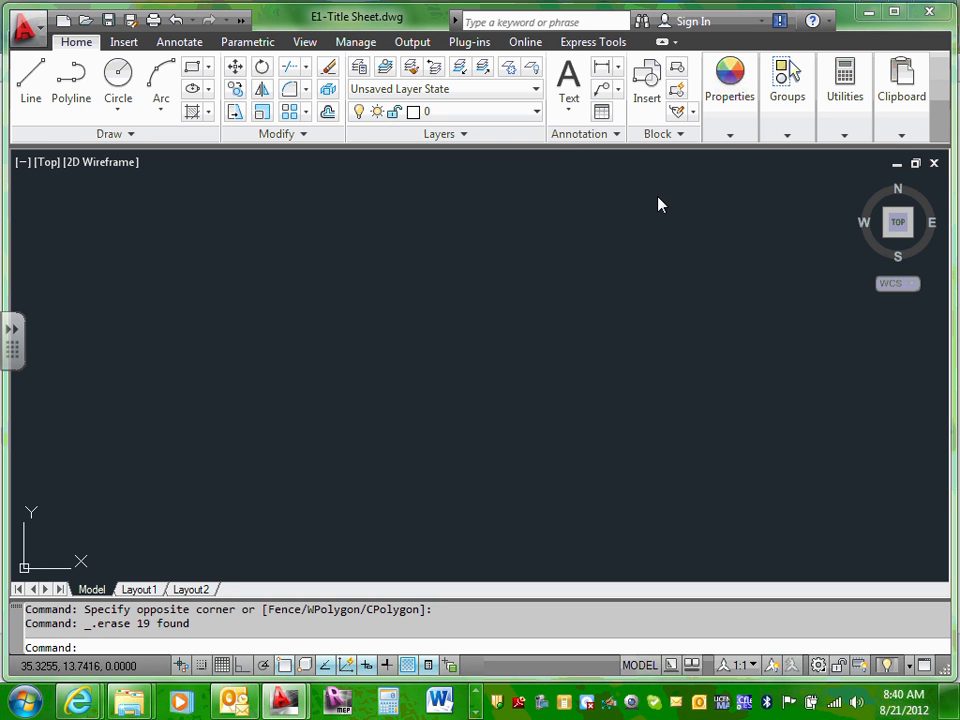
Step: In the Layer Properties Manager, add a new layer named E-Viewport
click(358, 68)
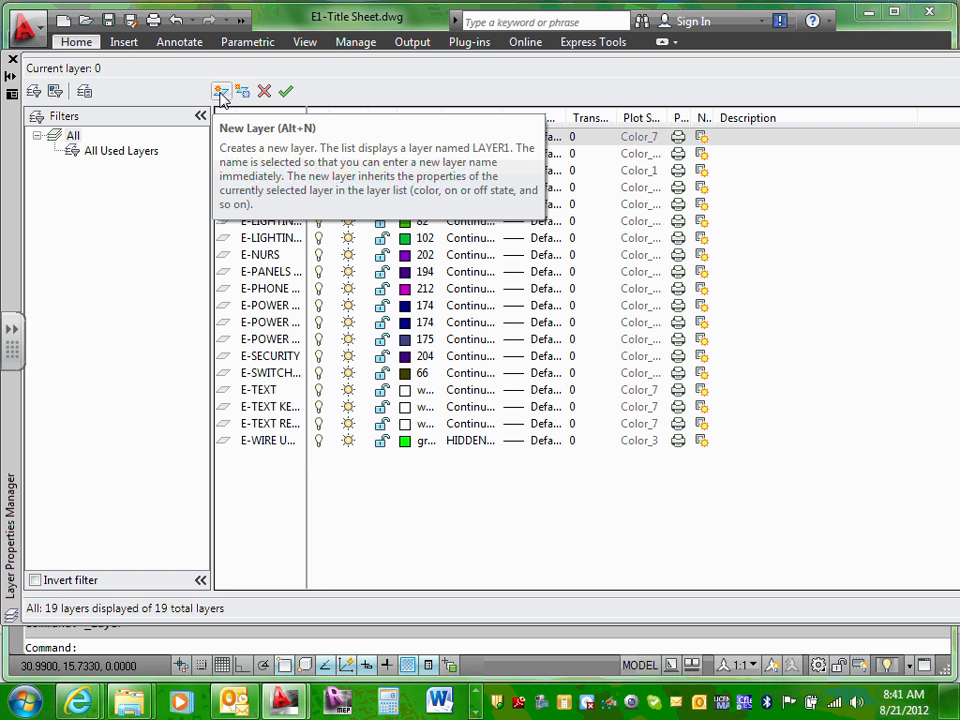
click(221, 92)
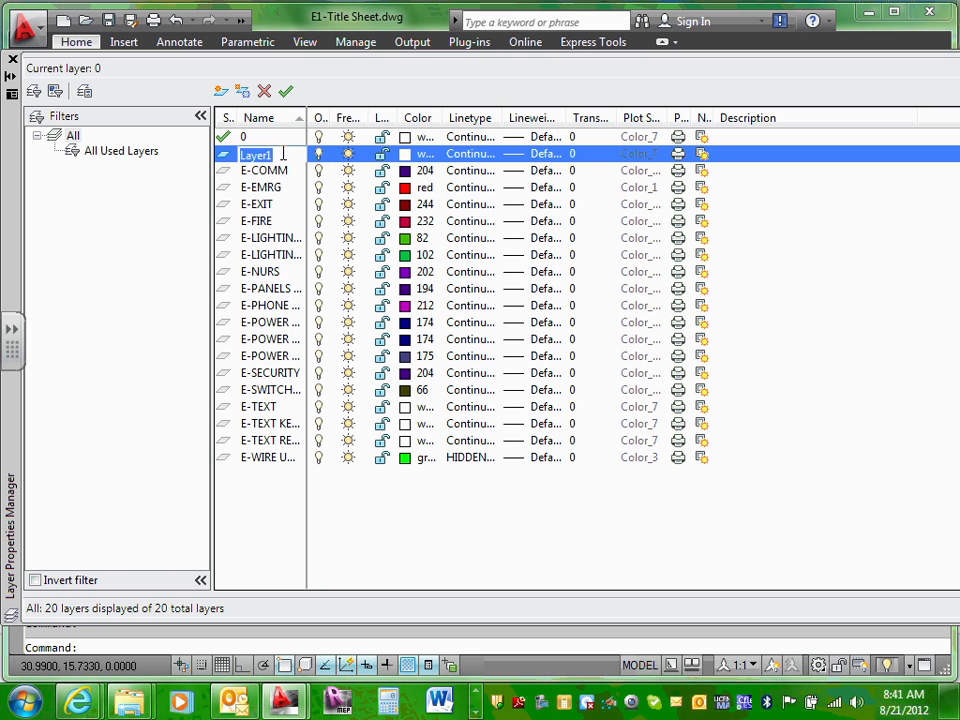
text(E-)
text(Viewport)
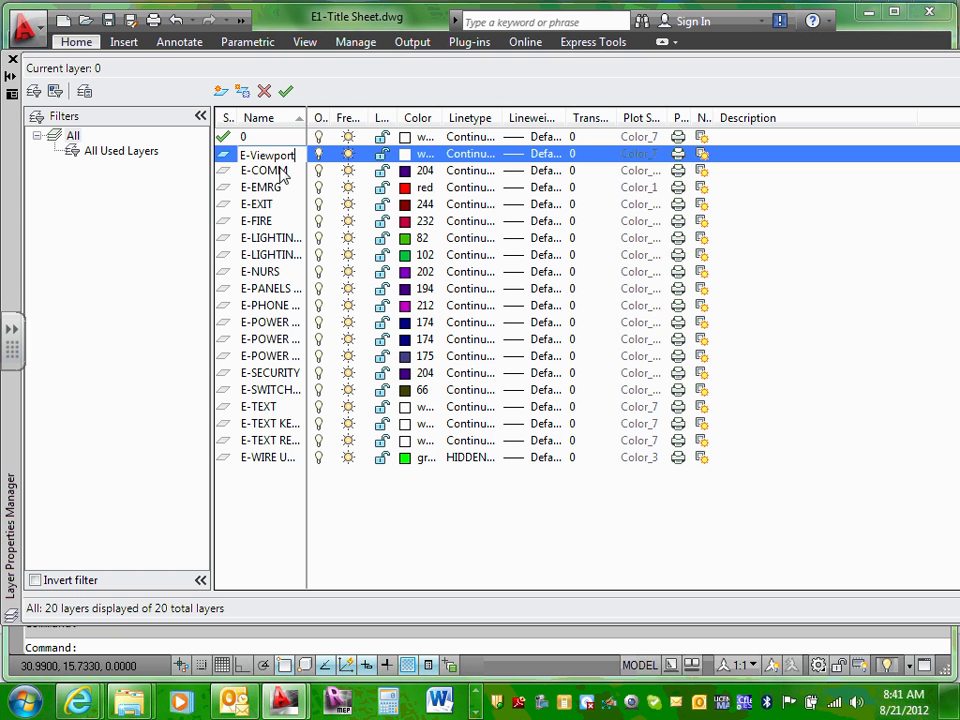
double_click(275, 172)
double_click(274, 155)
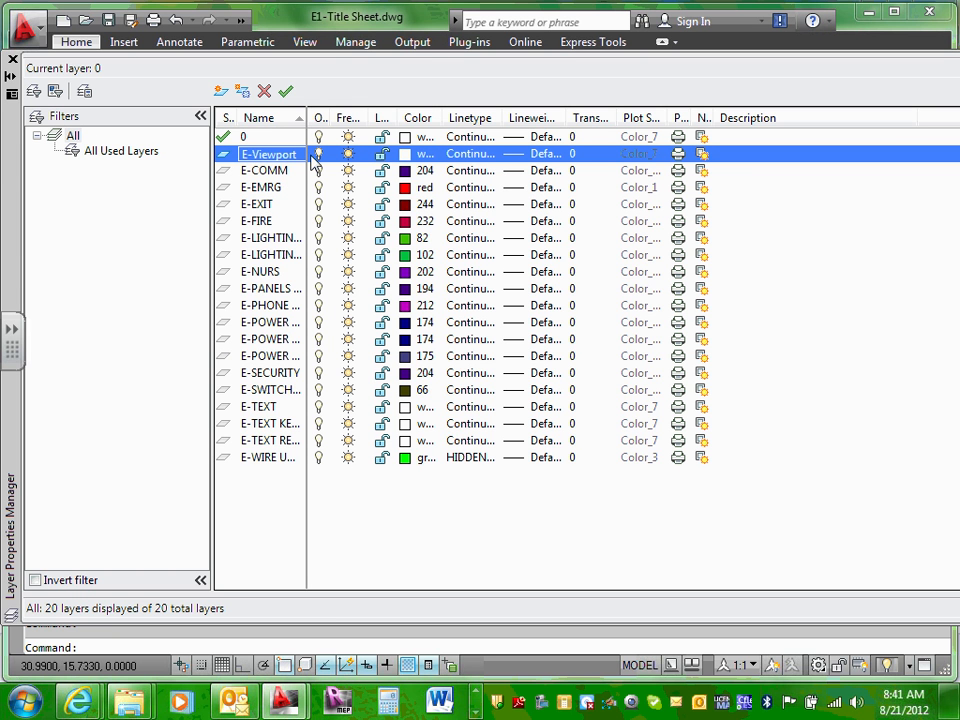
Step: Give the E-Viewport layer the colour magenta and set it not to plot
click(421, 156)
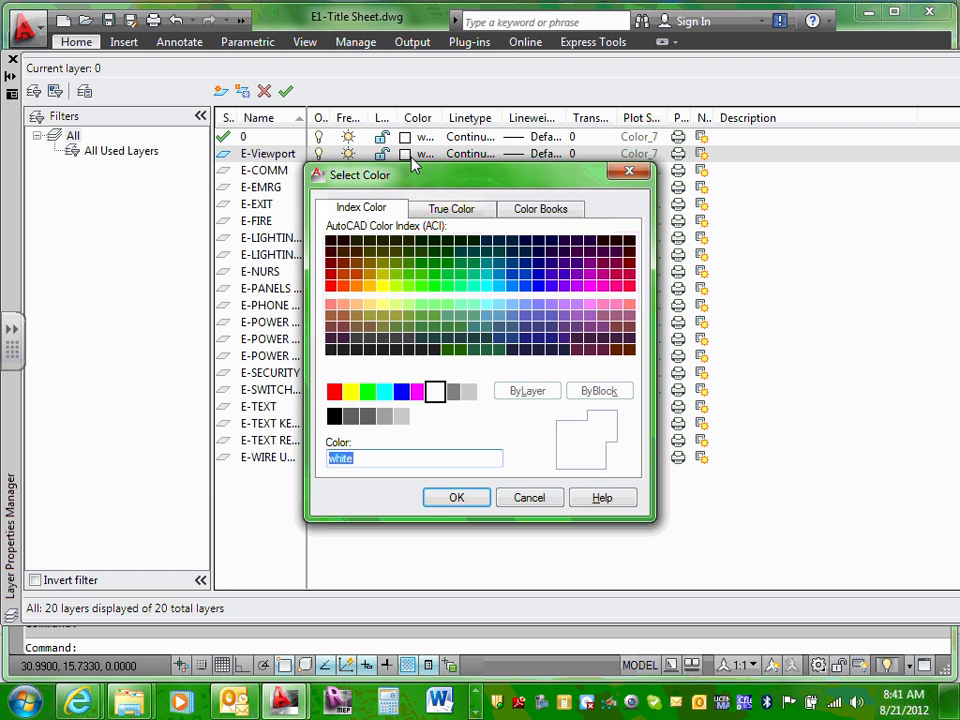
click(418, 393)
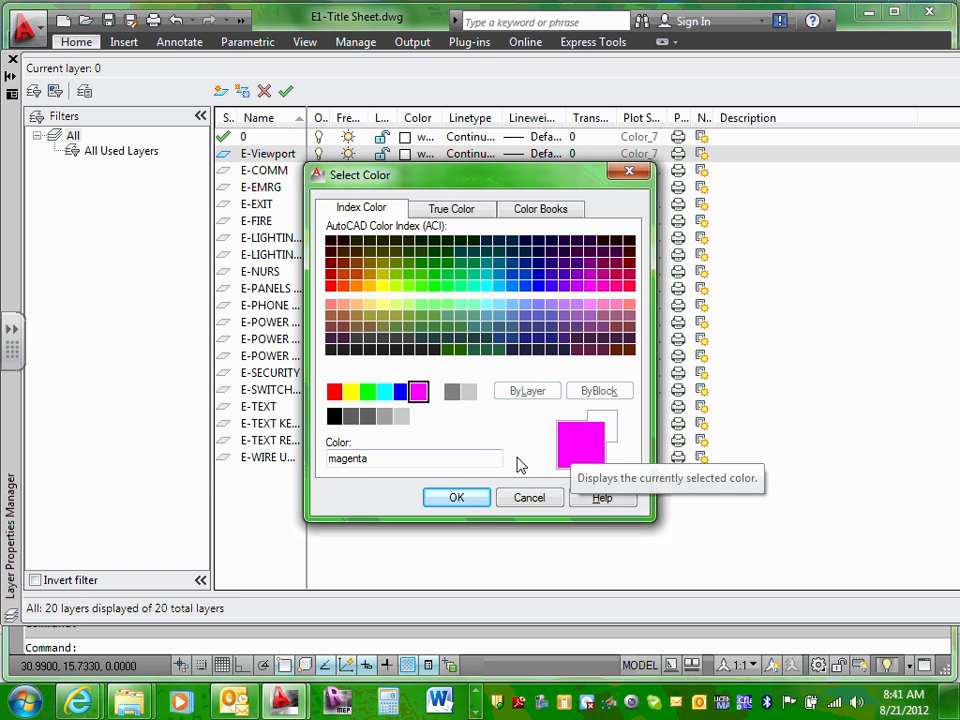
click(457, 498)
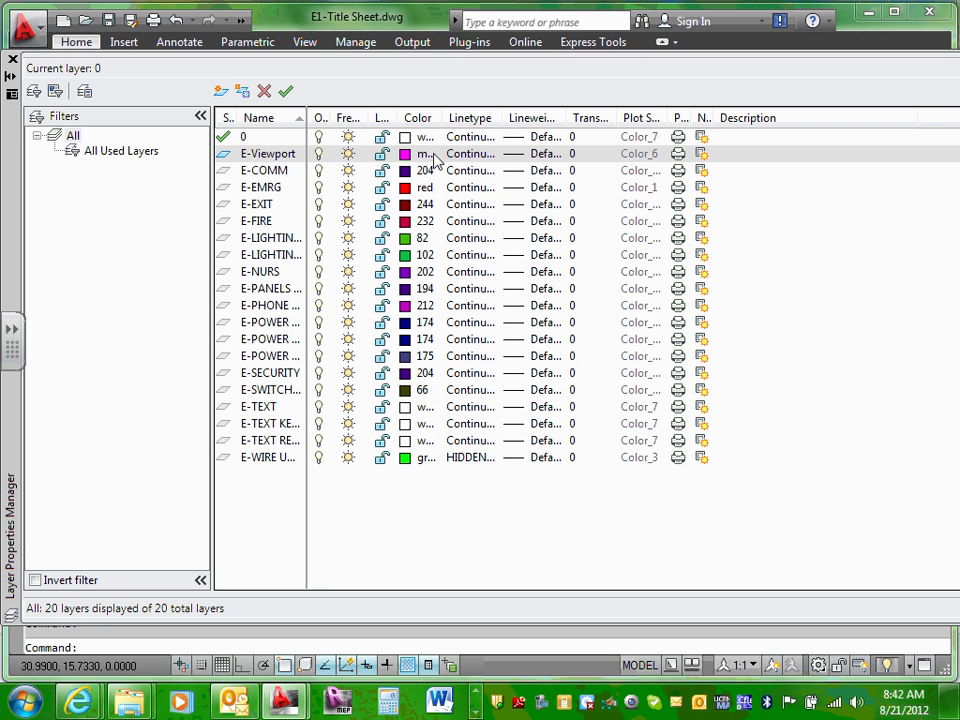
click(678, 155)
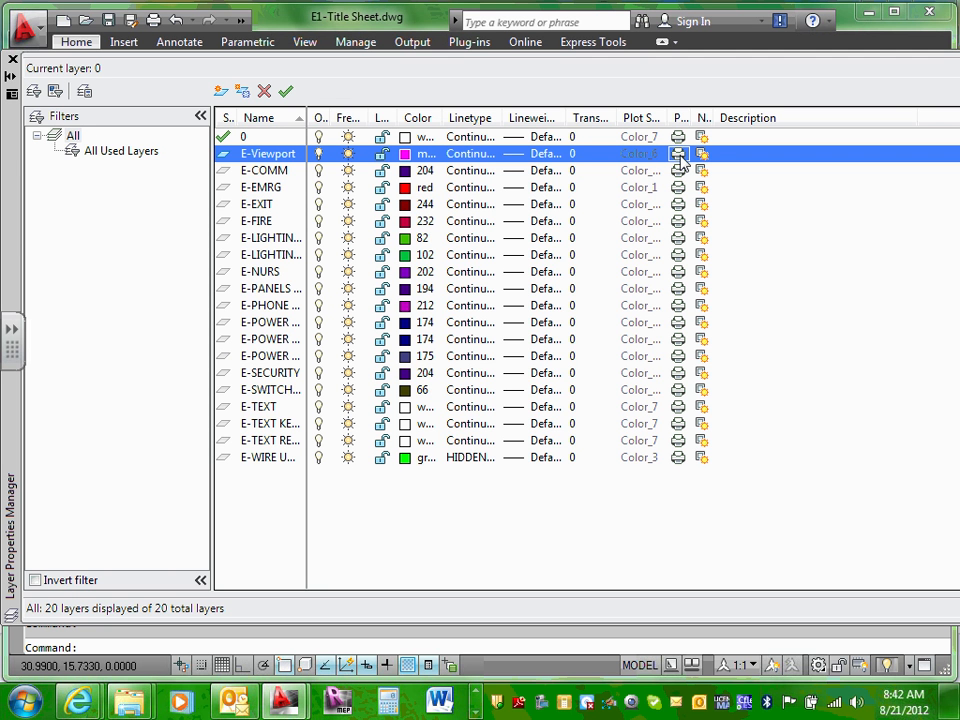
click(679, 155)
click(679, 155)
Step: Add a cyan layer named E-Background and re-sort the layer list by name
click(223, 92)
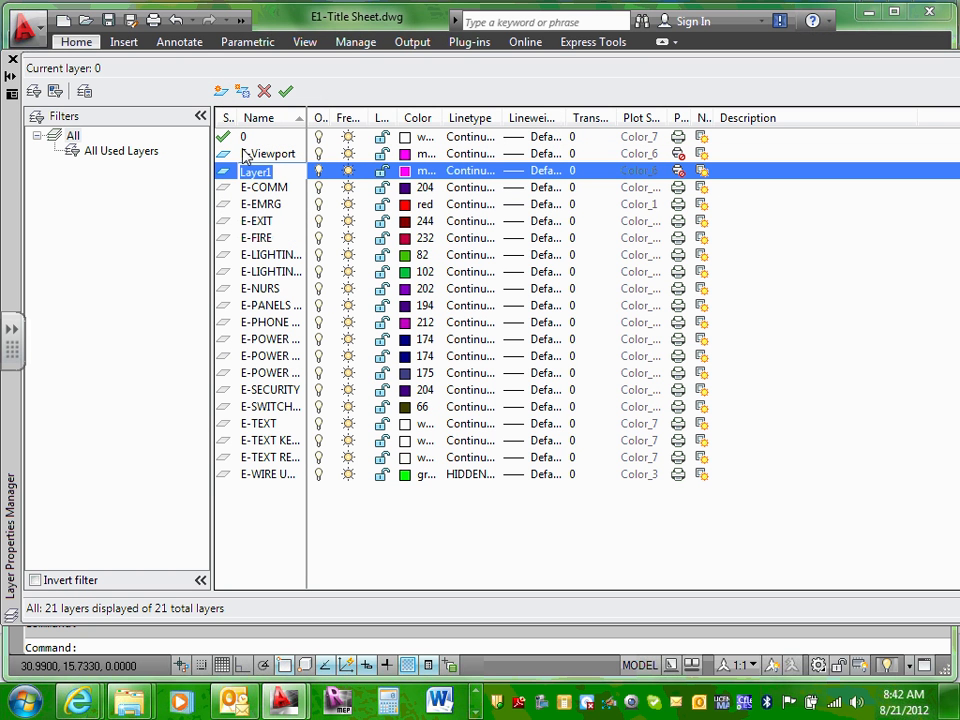
text(E-)
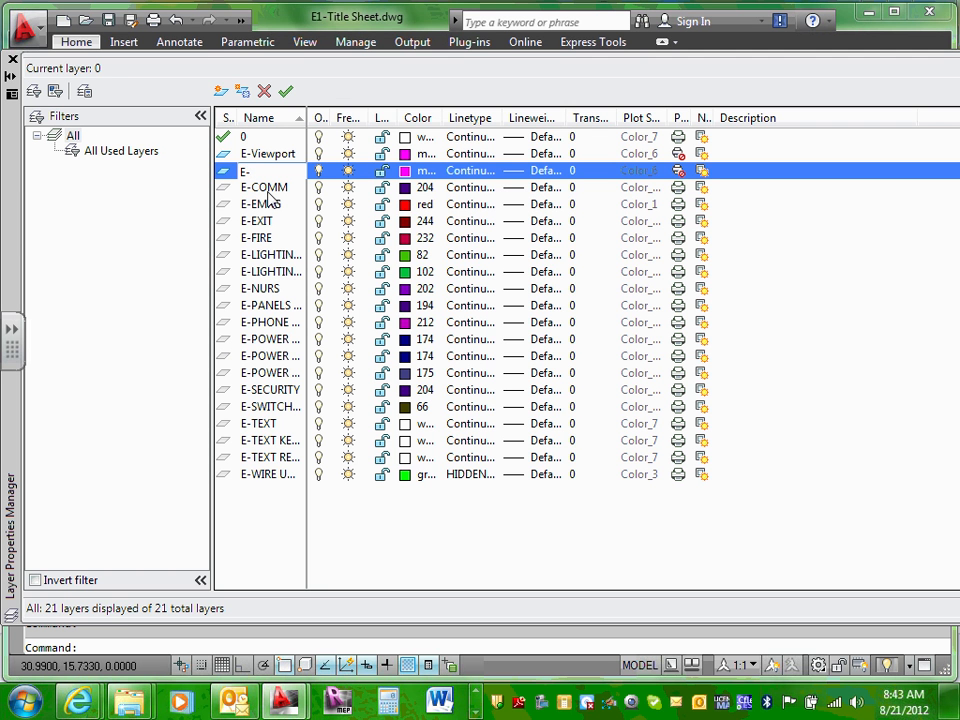
text(Background)
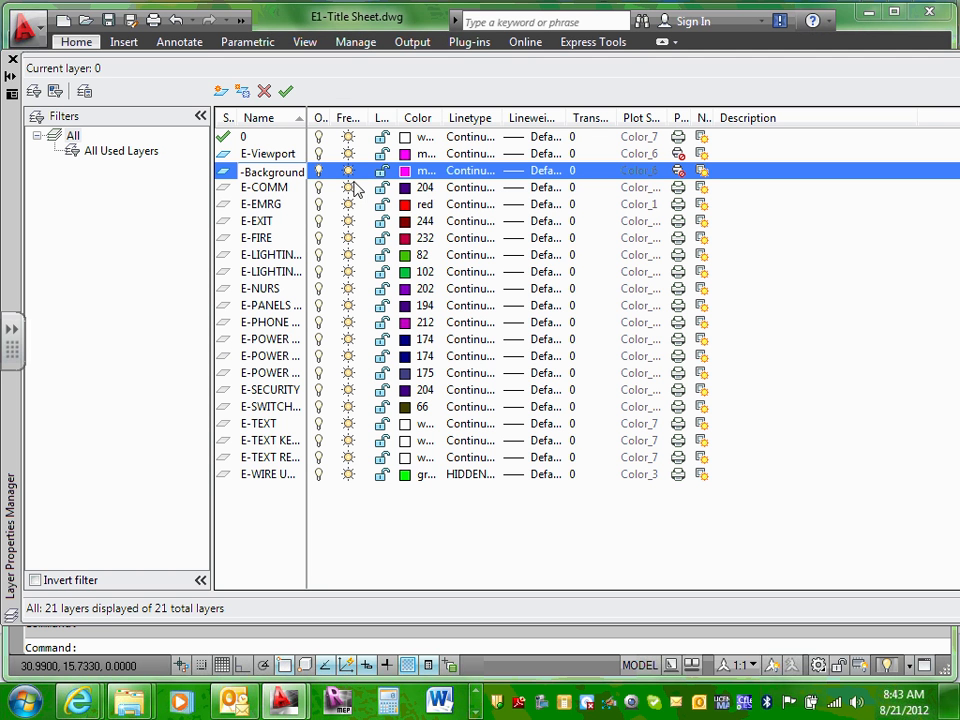
click(425, 172)
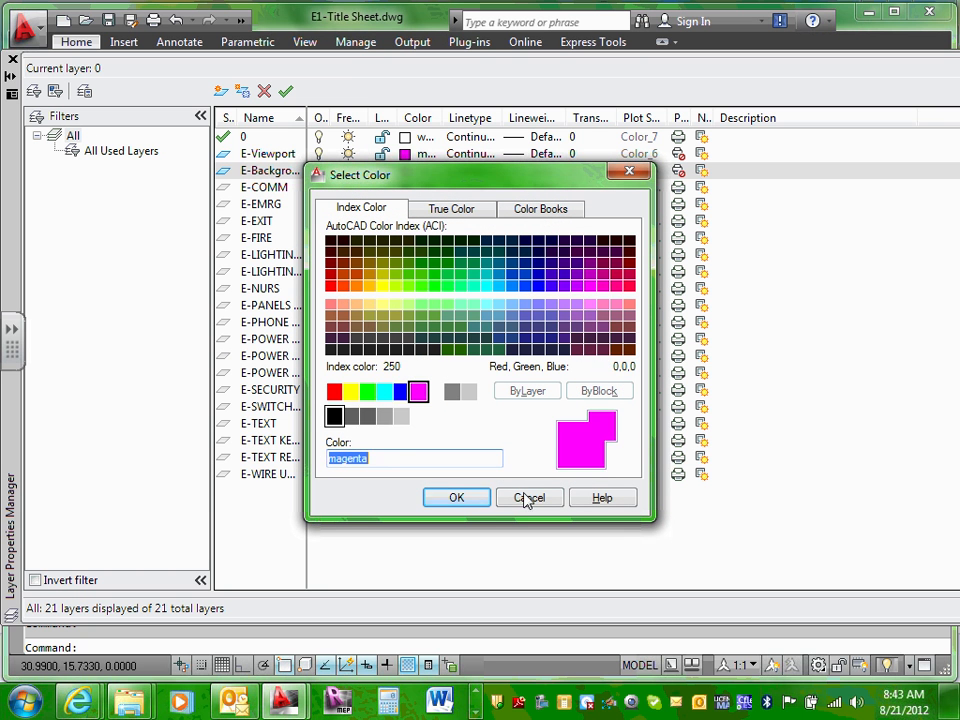
click(385, 393)
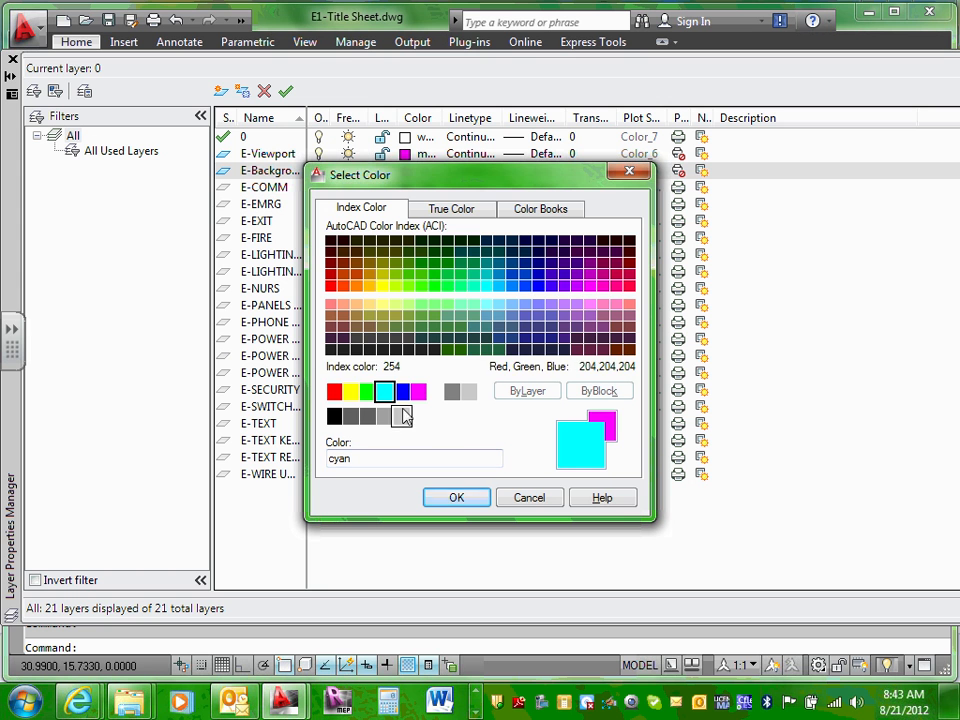
click(457, 500)
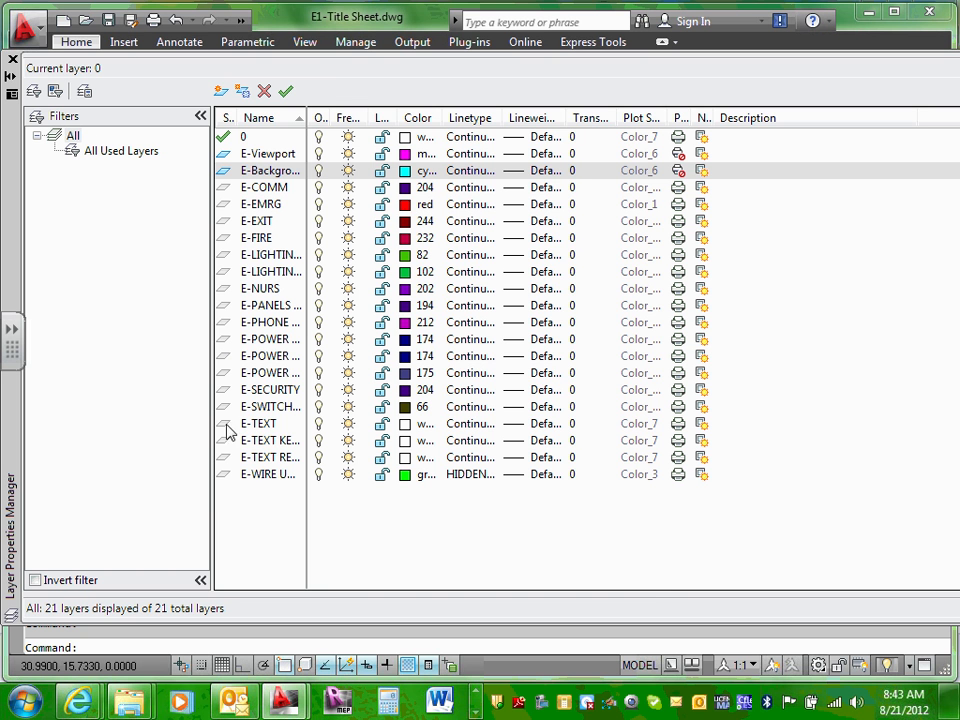
click(262, 120)
click(261, 121)
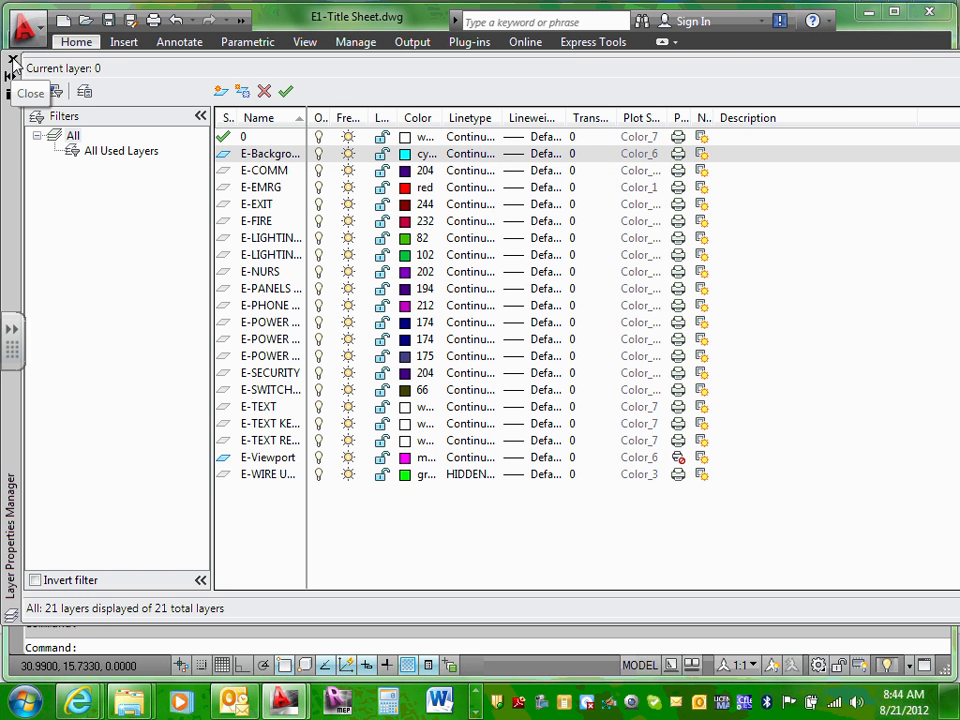
Step: Close the layer manager and make E-Background the current layer
click(13, 62)
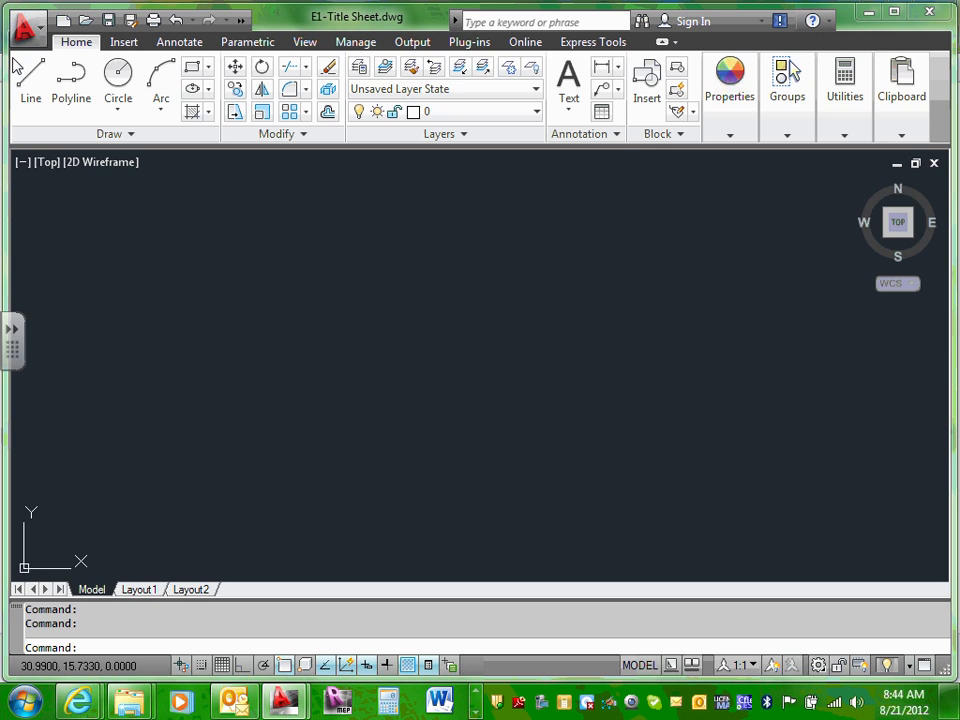
click(326, 346)
scroll(326, 343, down, 3)
click(328, 338)
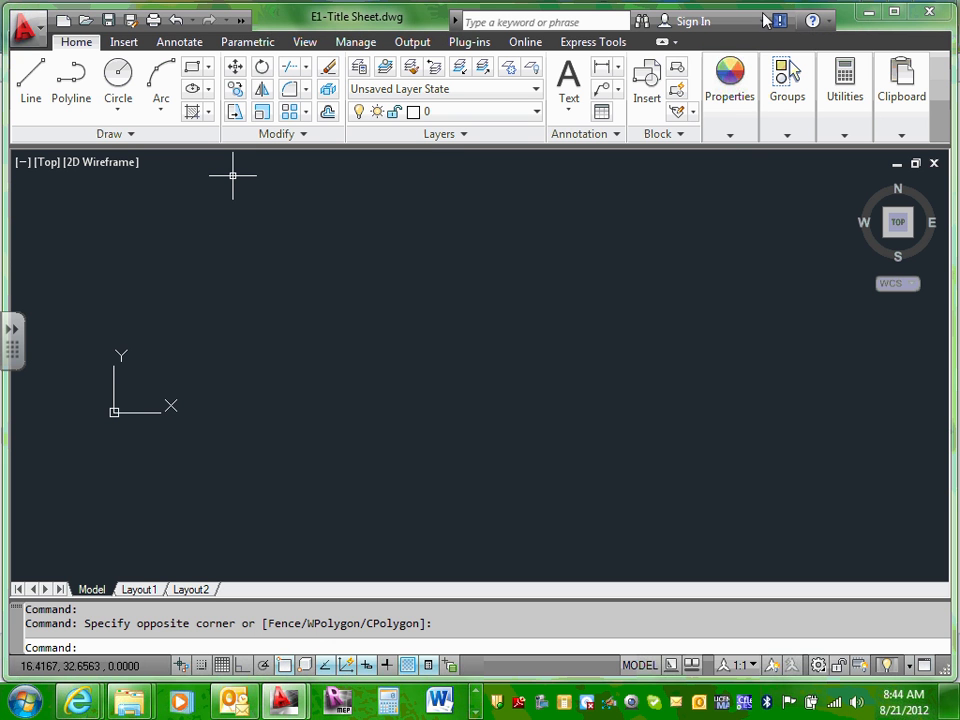
click(537, 112)
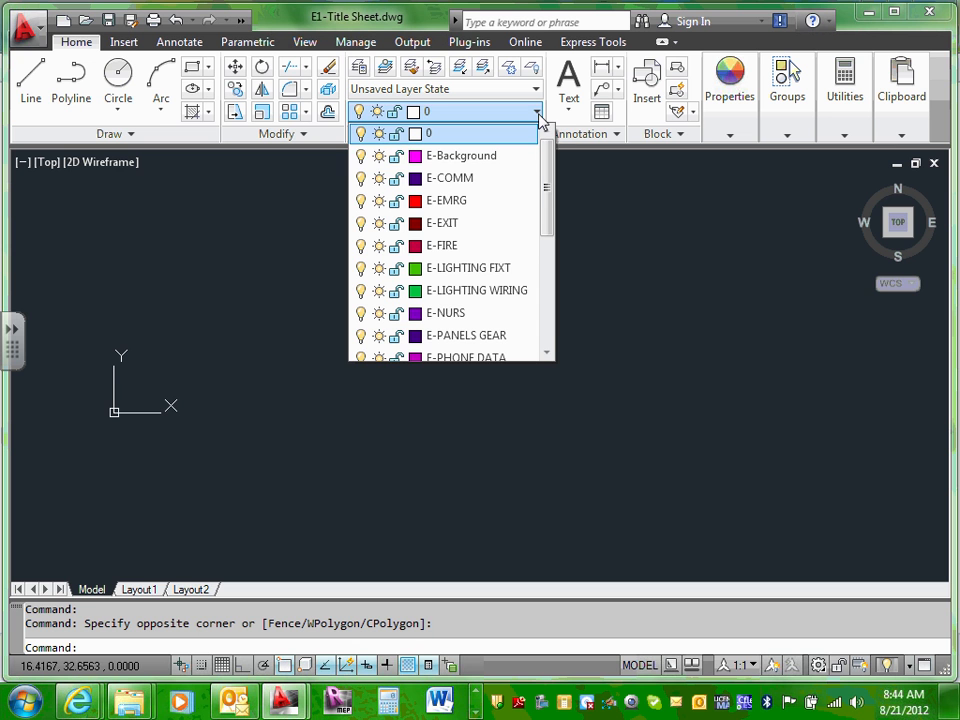
click(490, 156)
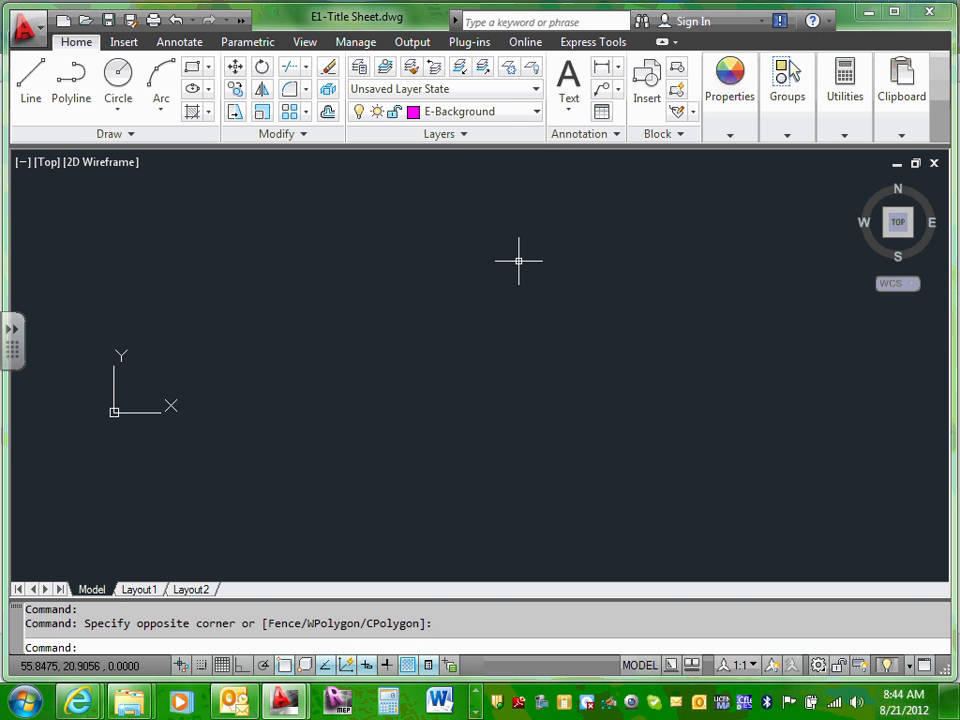
click(538, 115)
click(484, 134)
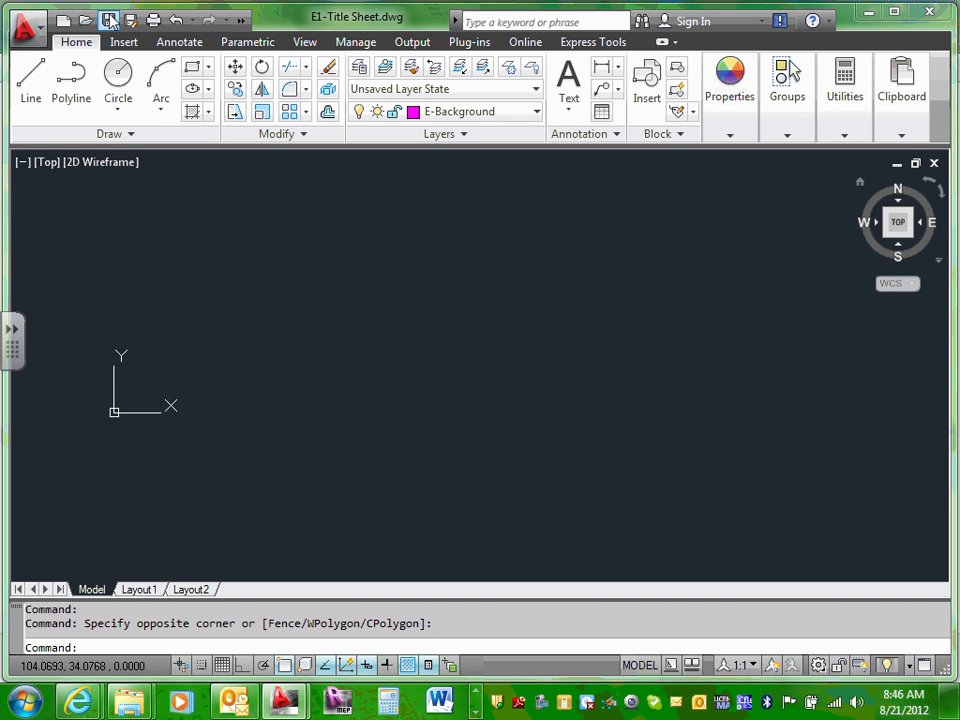
Step: Switch the ribbon to the Insert tab for block and reference tools
click(127, 44)
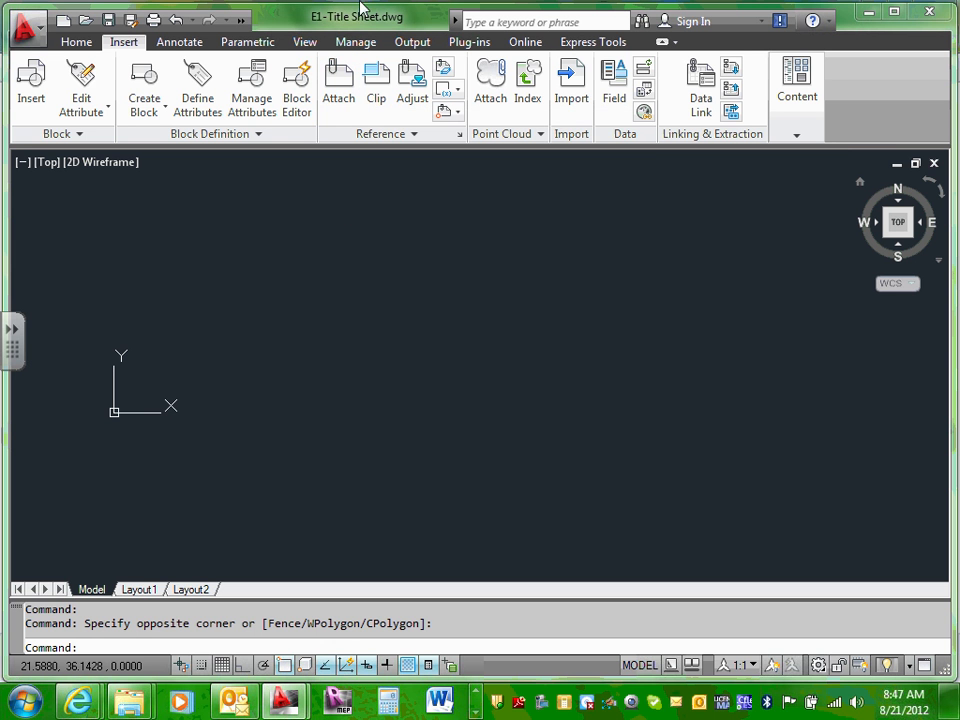
Step: Start attaching a DWG reference and browse into My Documents
click(337, 85)
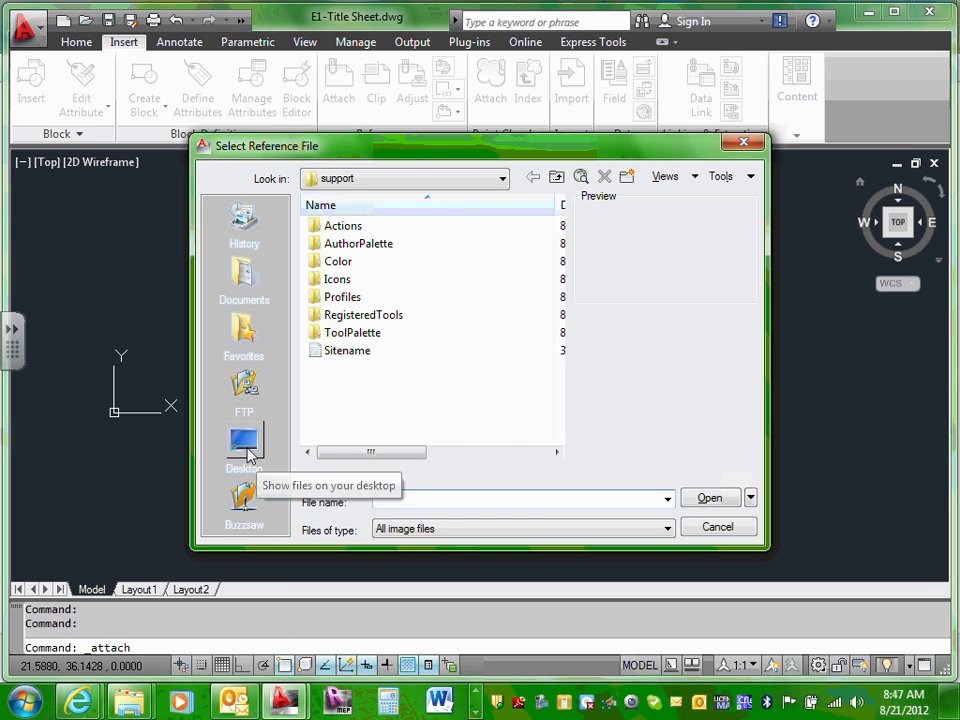
click(256, 456)
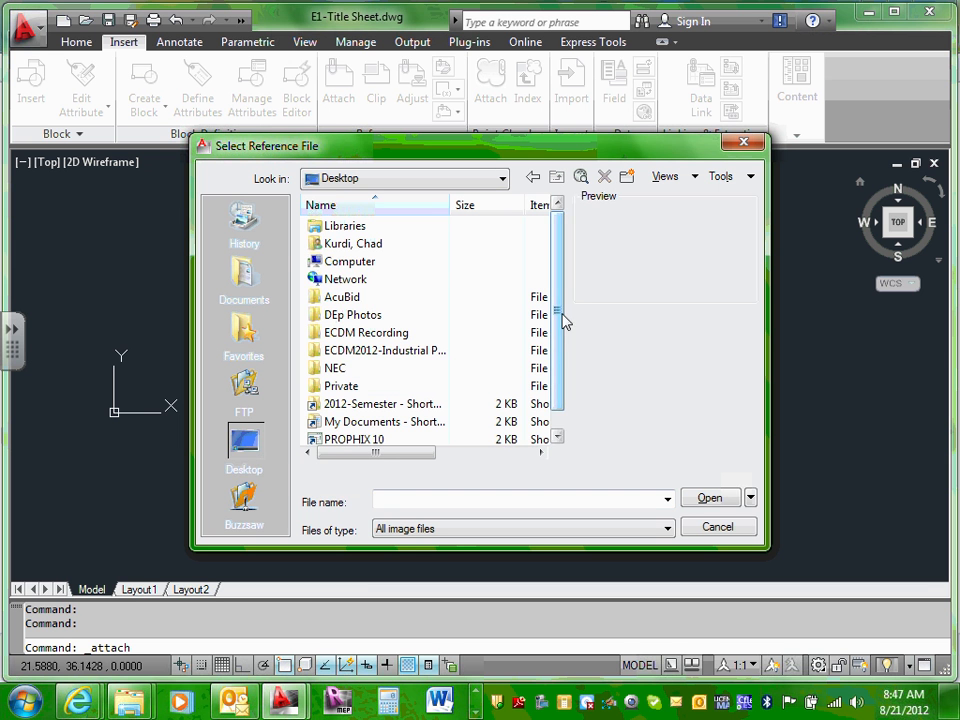
drag(564, 321, 559, 360)
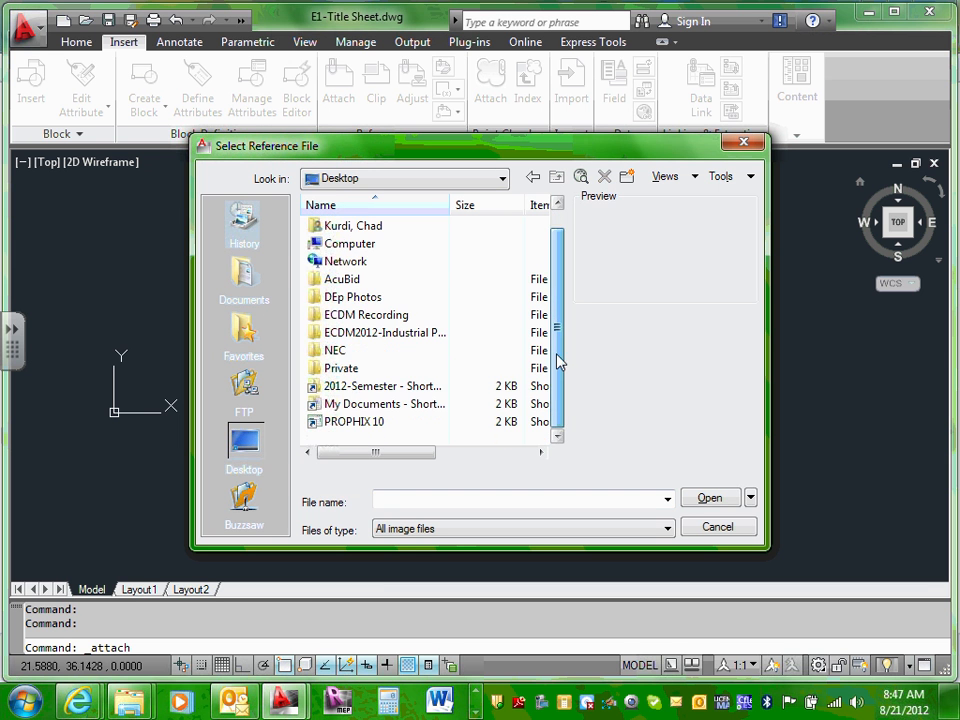
click(402, 408)
click(401, 407)
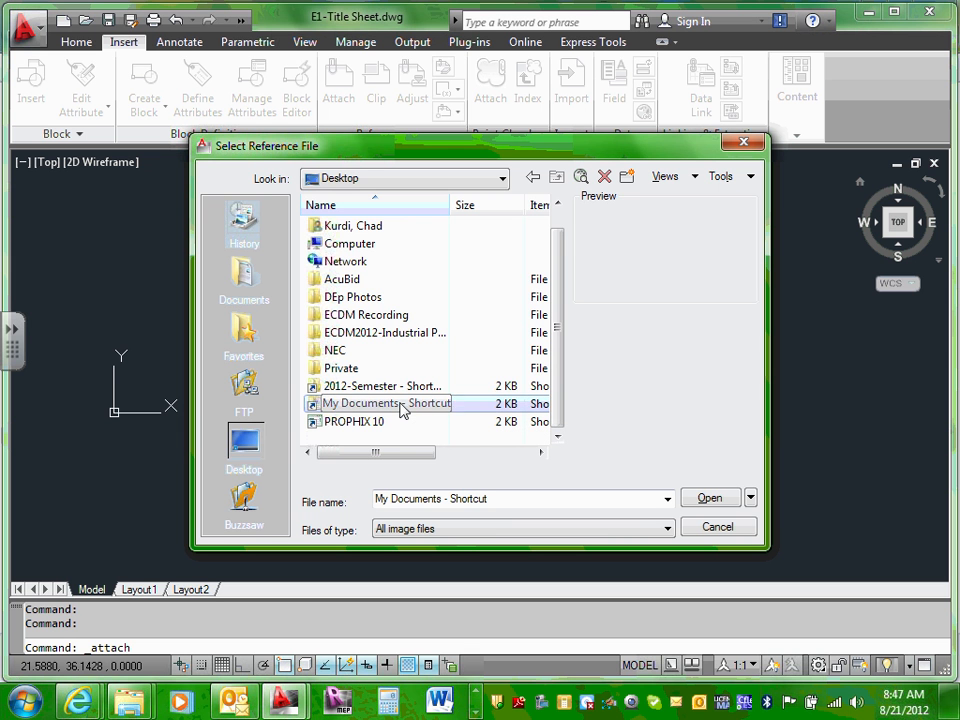
click(384, 389)
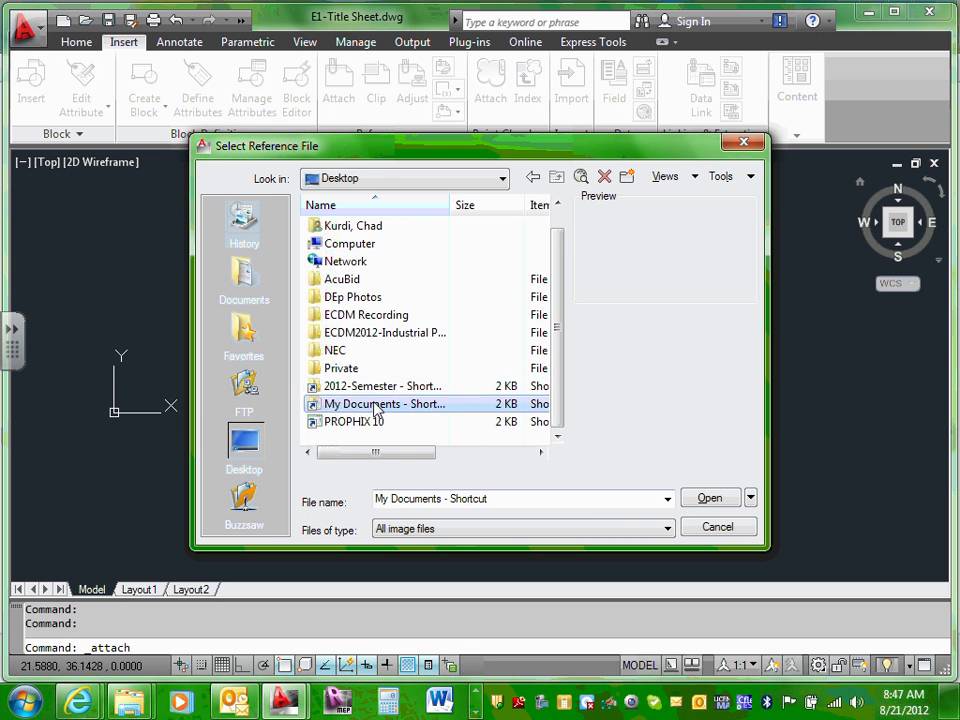
double_click(383, 405)
Step: Navigate 02-Education > ECDM_Year2 > 2012-Semester > Team 10 > Design Drawings > XRefs
double_click(376, 246)
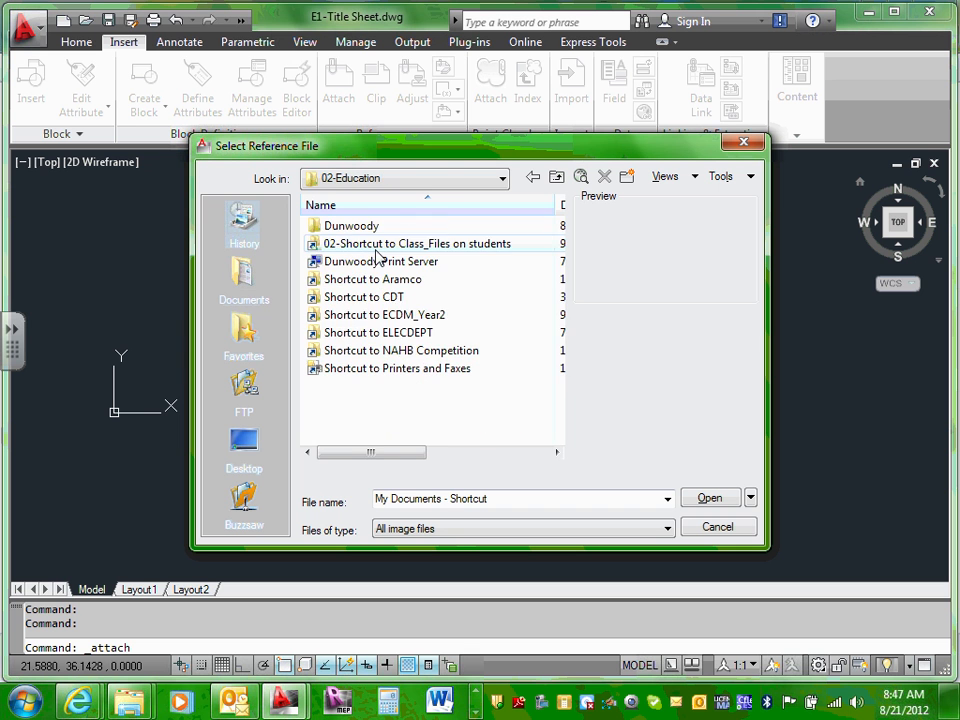
double_click(390, 316)
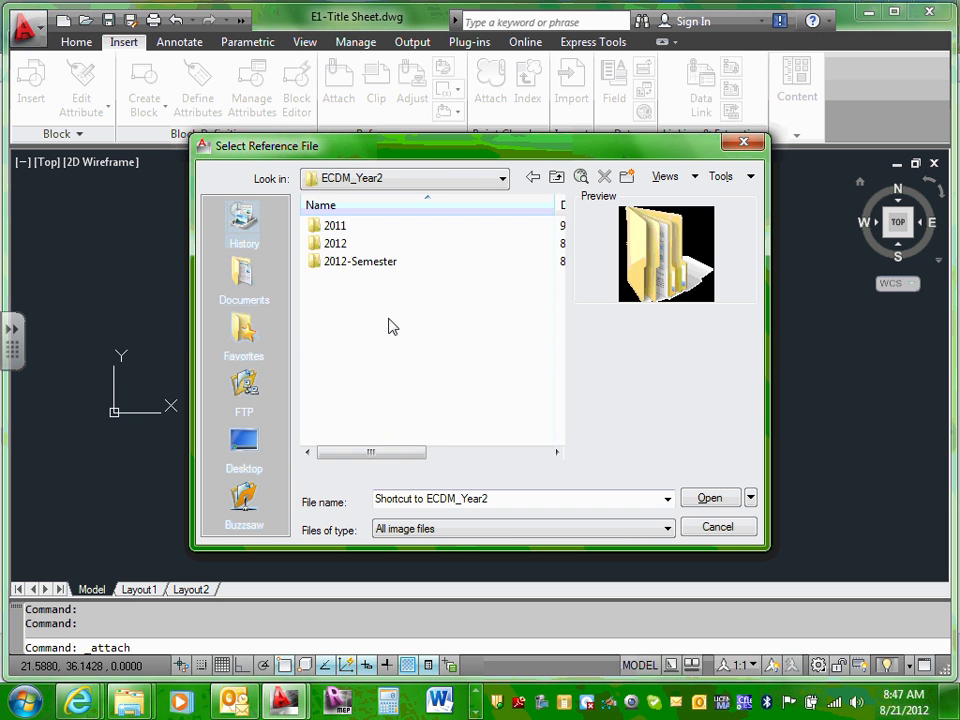
double_click(380, 265)
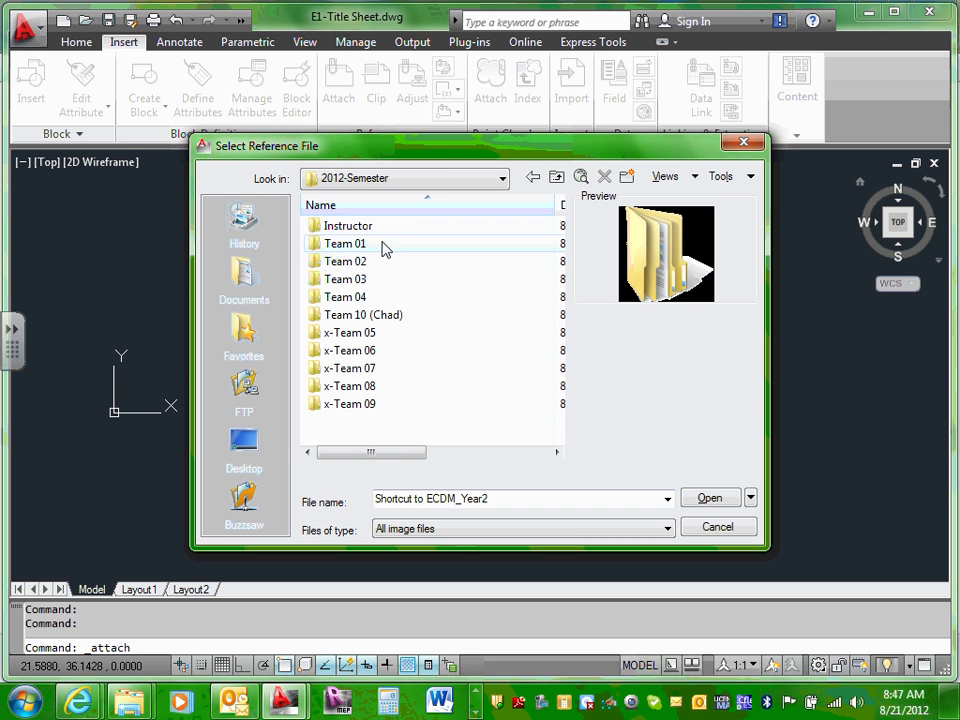
click(389, 317)
double_click(389, 317)
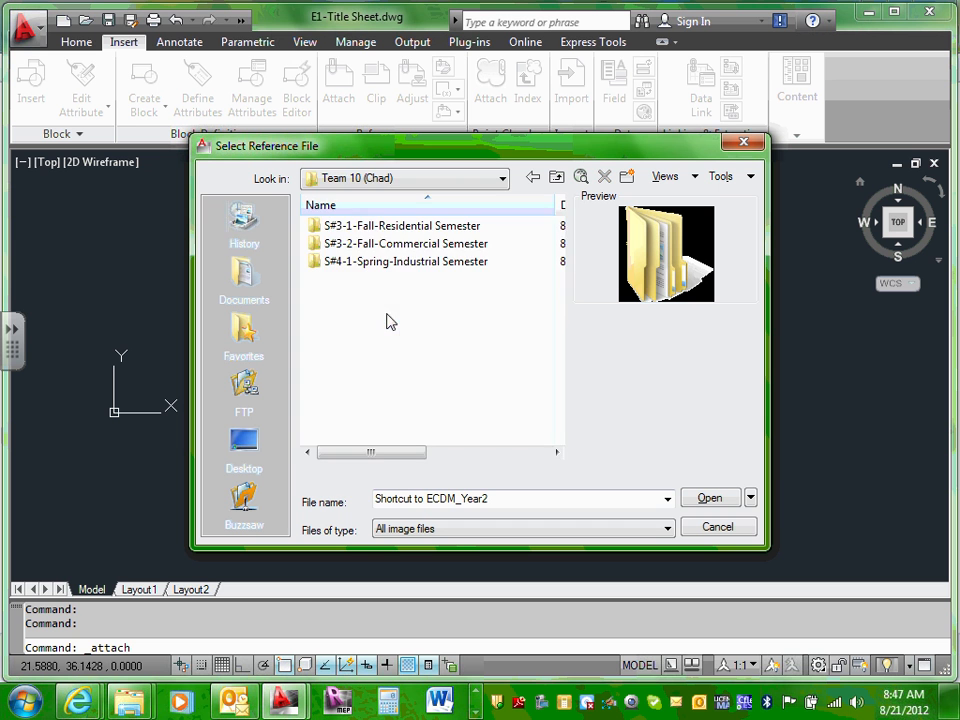
double_click(413, 228)
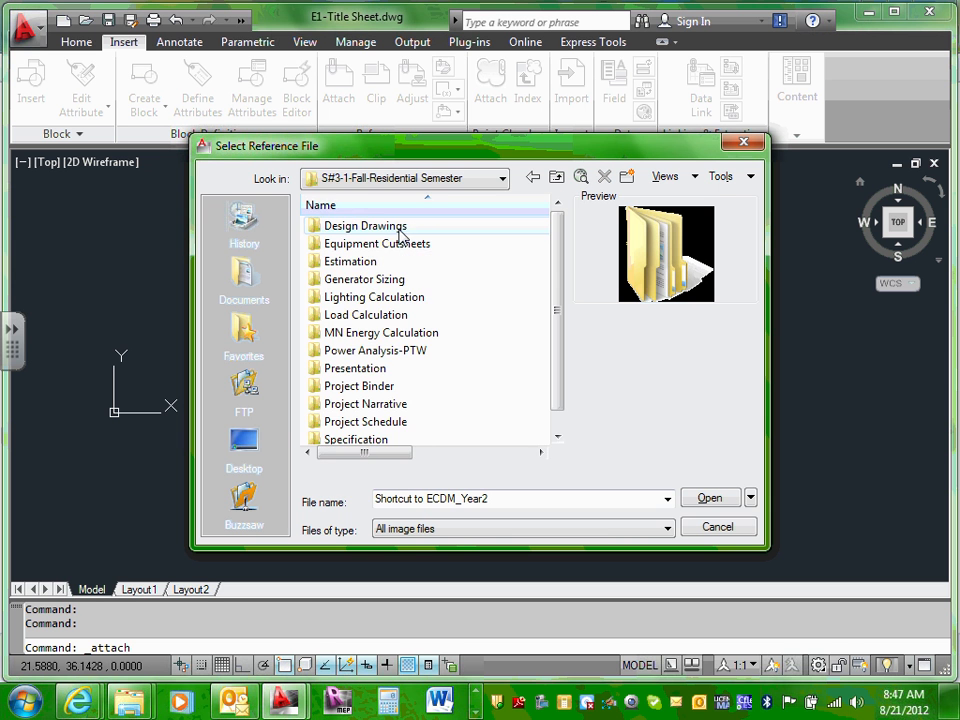
double_click(399, 230)
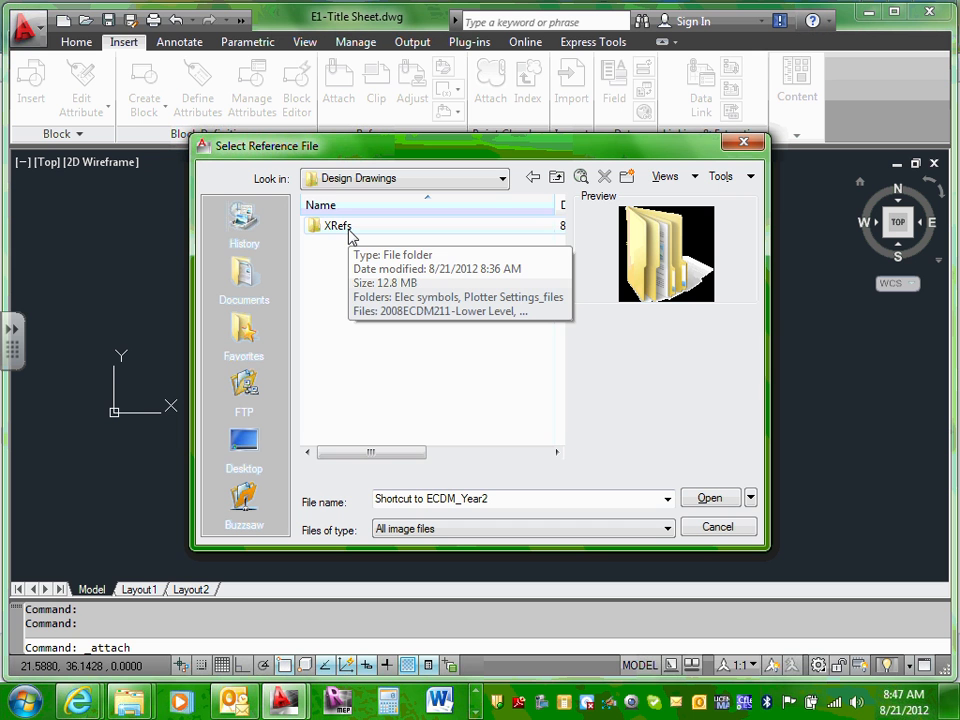
double_click(349, 230)
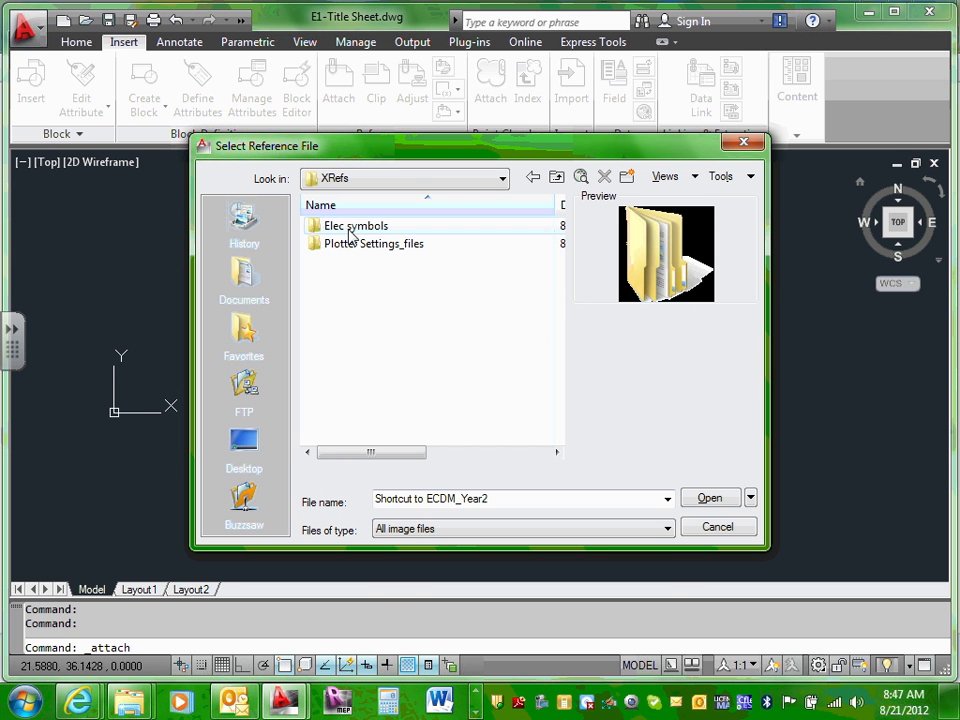
Step: Filter the file list to show only Drawing (*.dwg) files
click(667, 529)
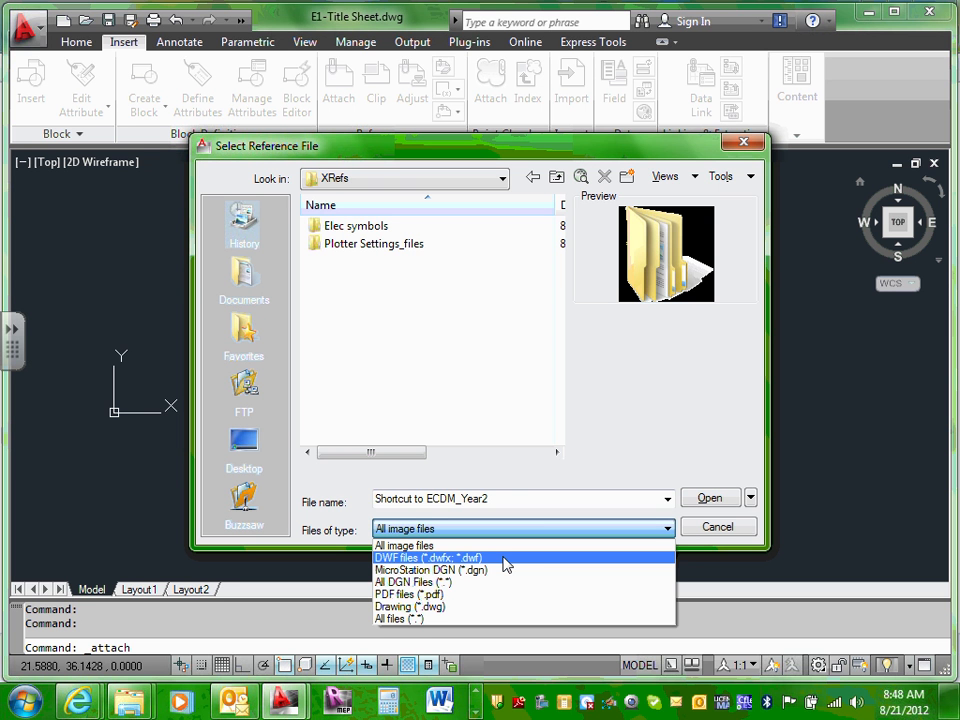
click(475, 607)
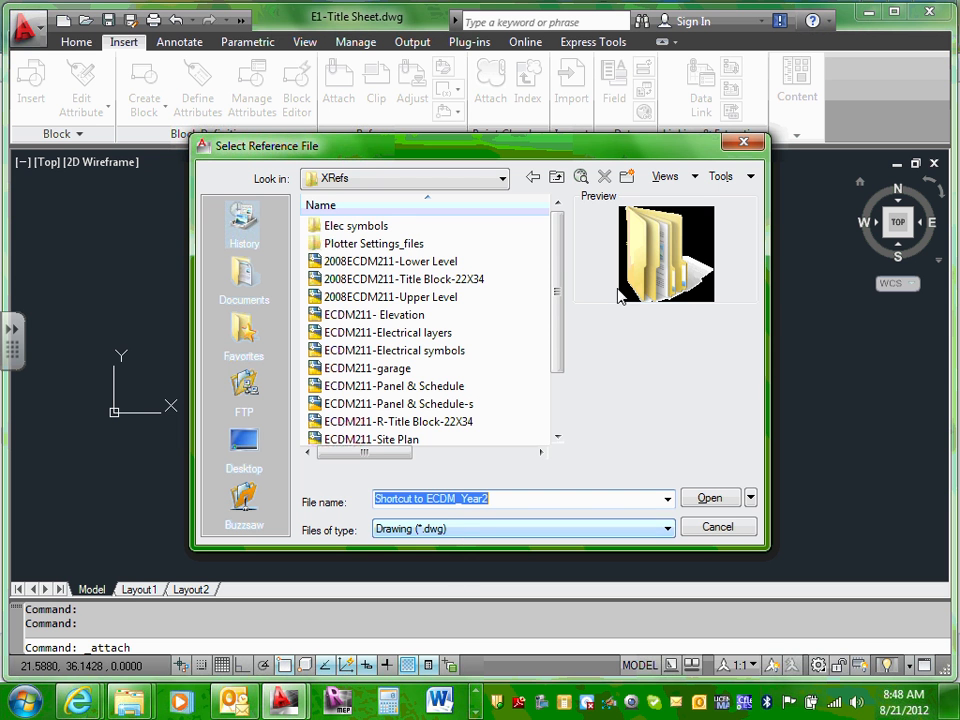
drag(557, 259, 566, 349)
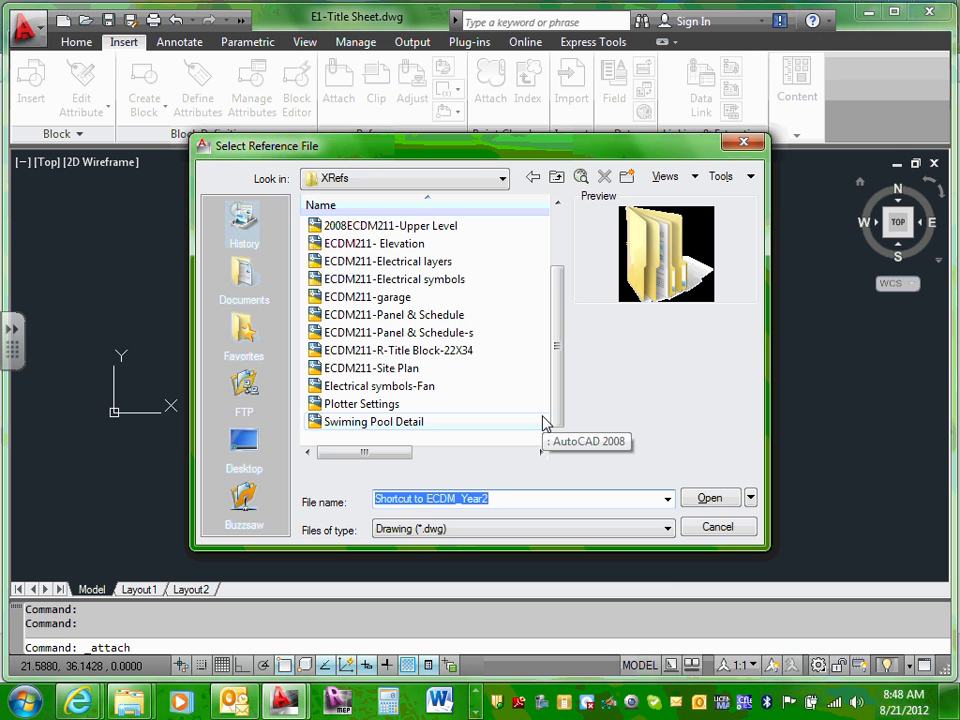
click(667, 528)
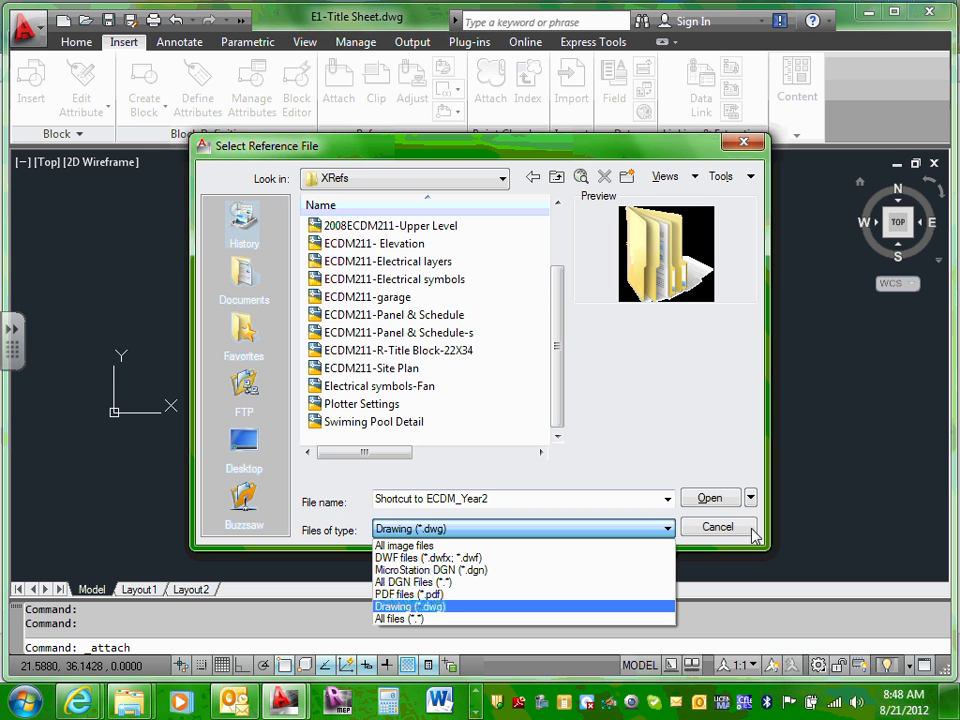
click(717, 532)
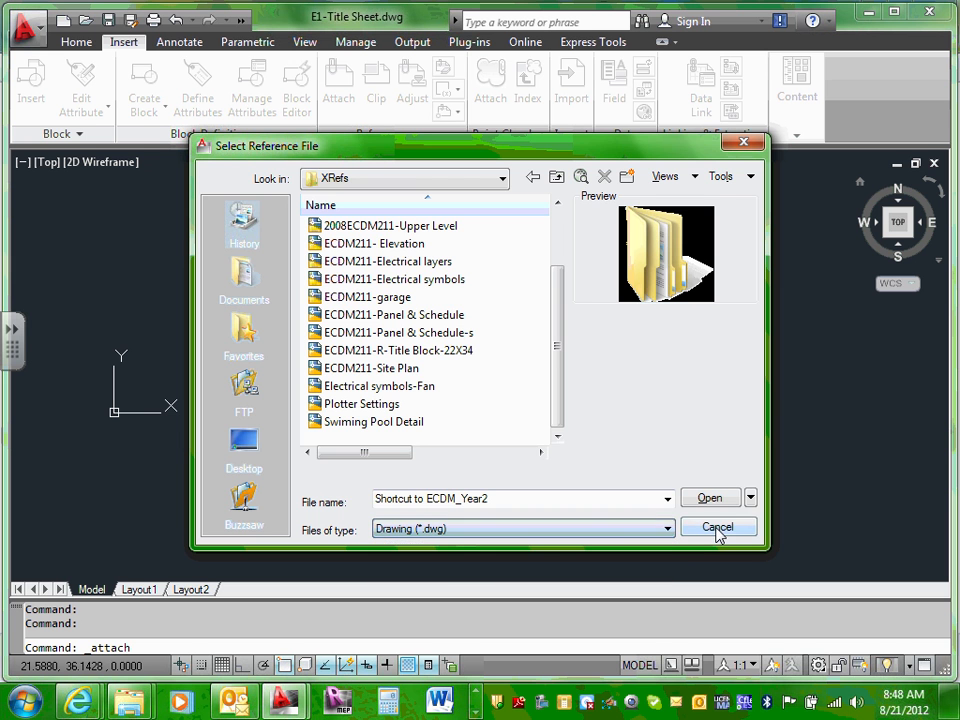
Step: Restart the attach and browse from the Desktop through the Team 10 folders into Design Drawings > XRefs
click(717, 528)
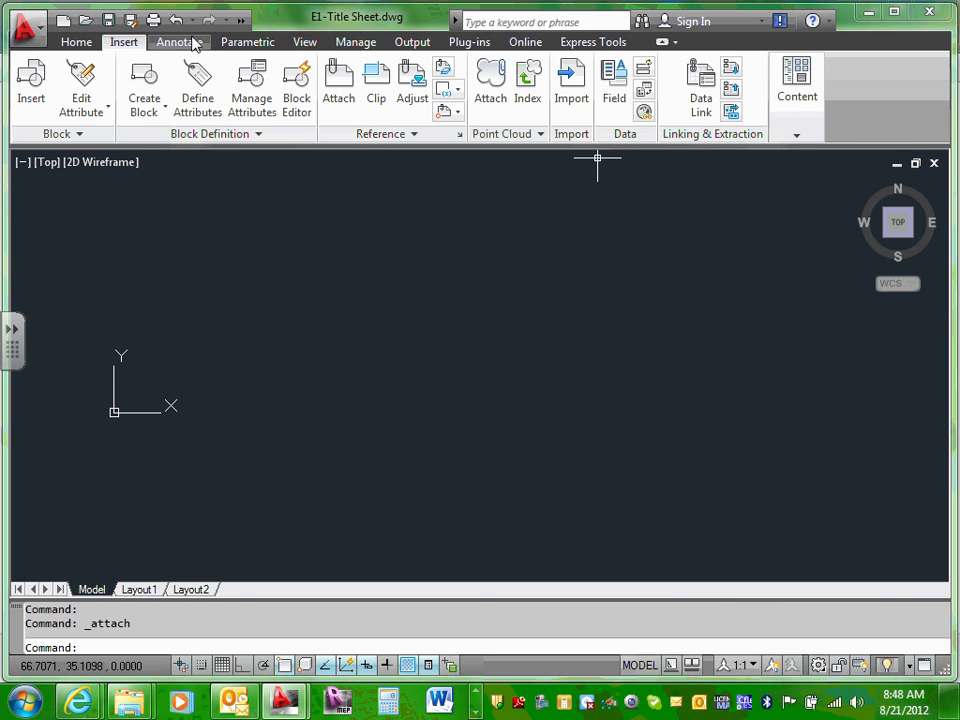
click(340, 90)
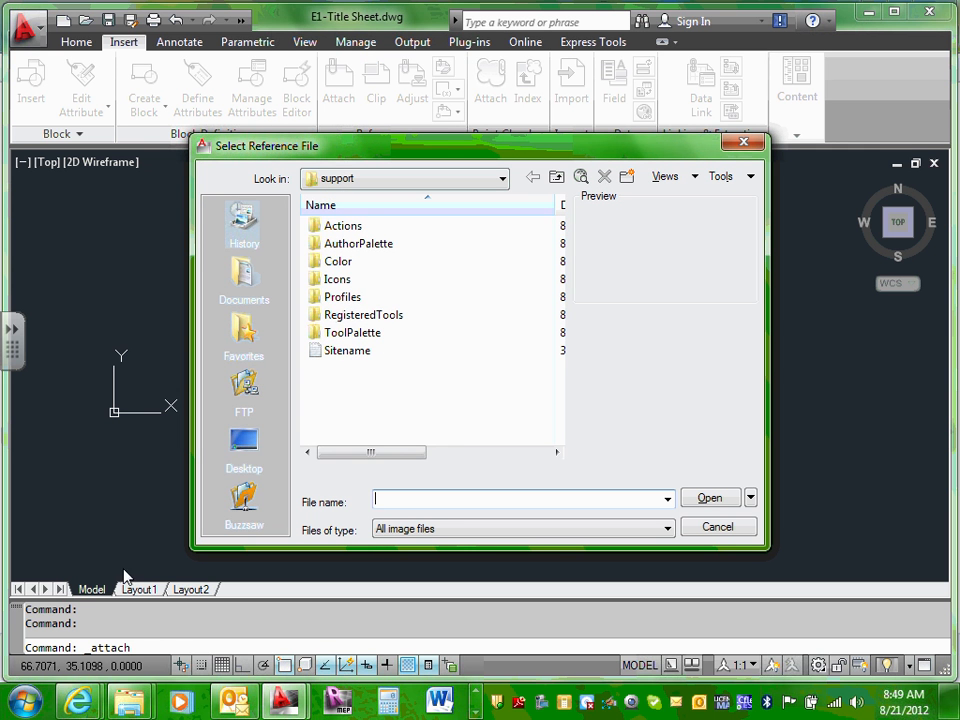
click(243, 442)
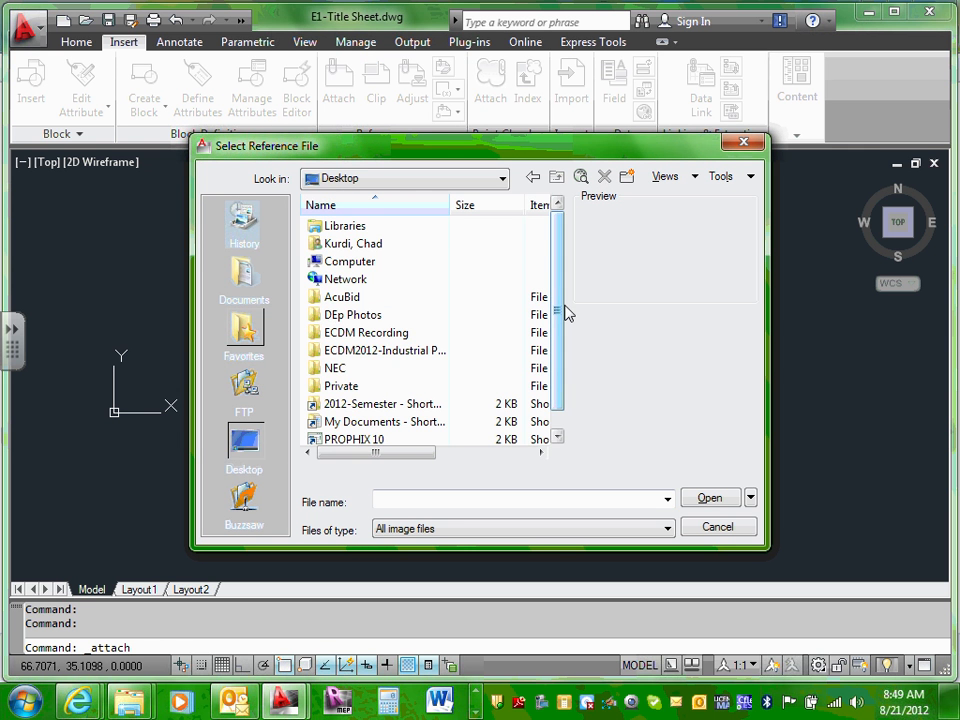
drag(566, 311, 561, 347)
double_click(402, 405)
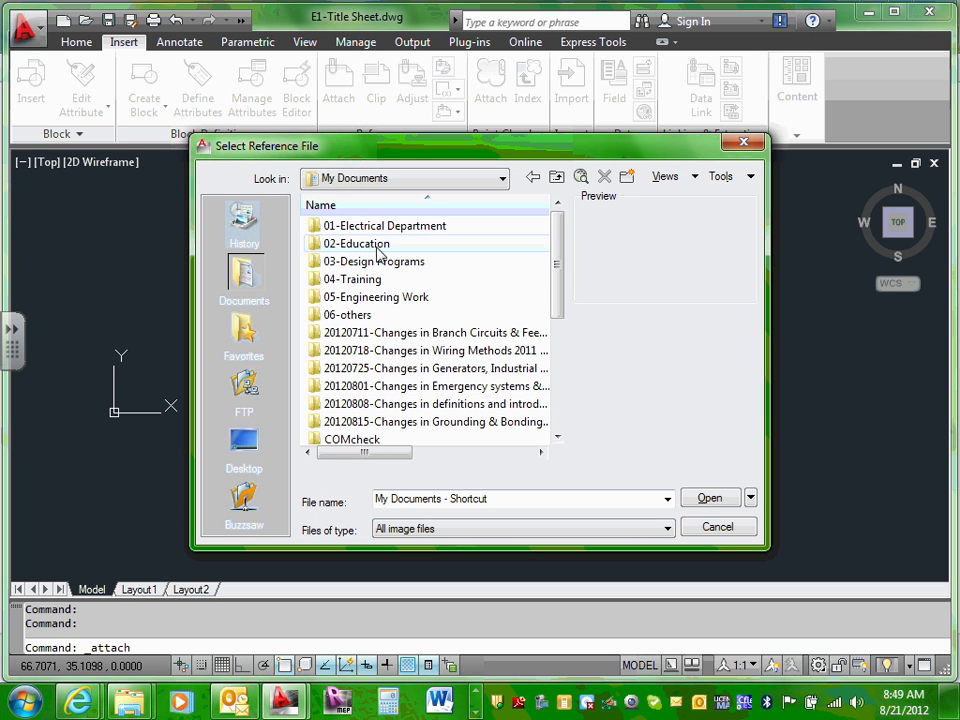
double_click(378, 246)
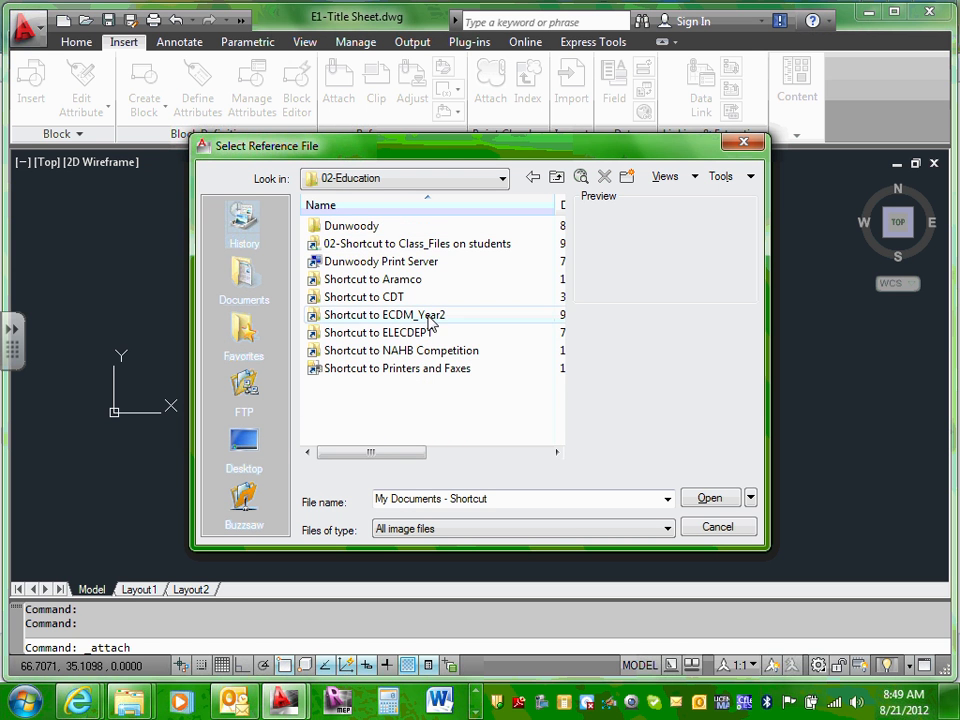
double_click(375, 316)
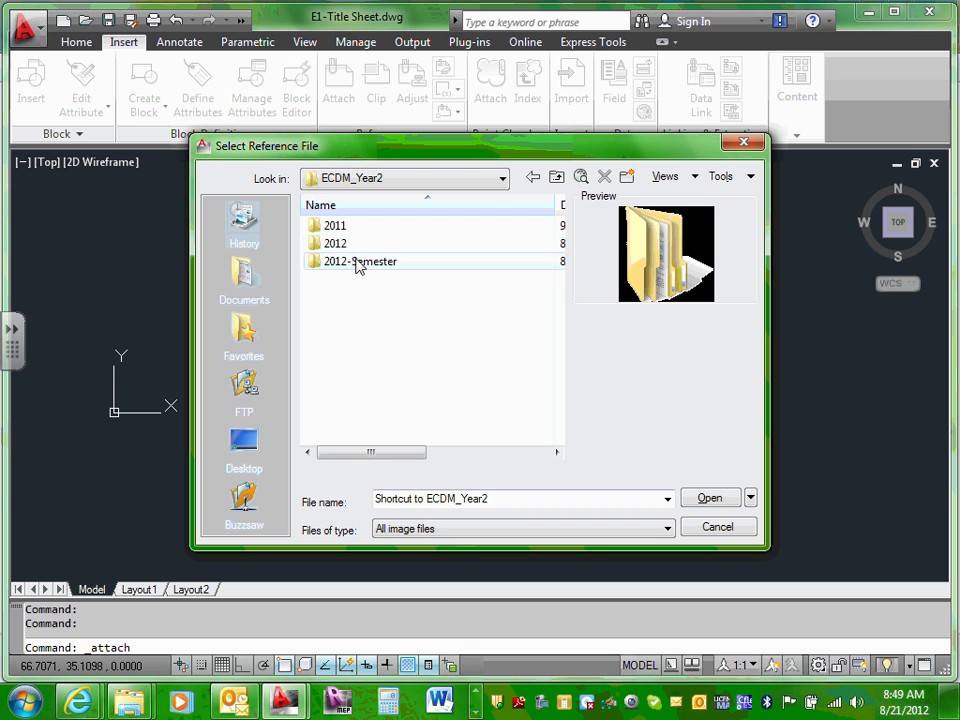
double_click(358, 263)
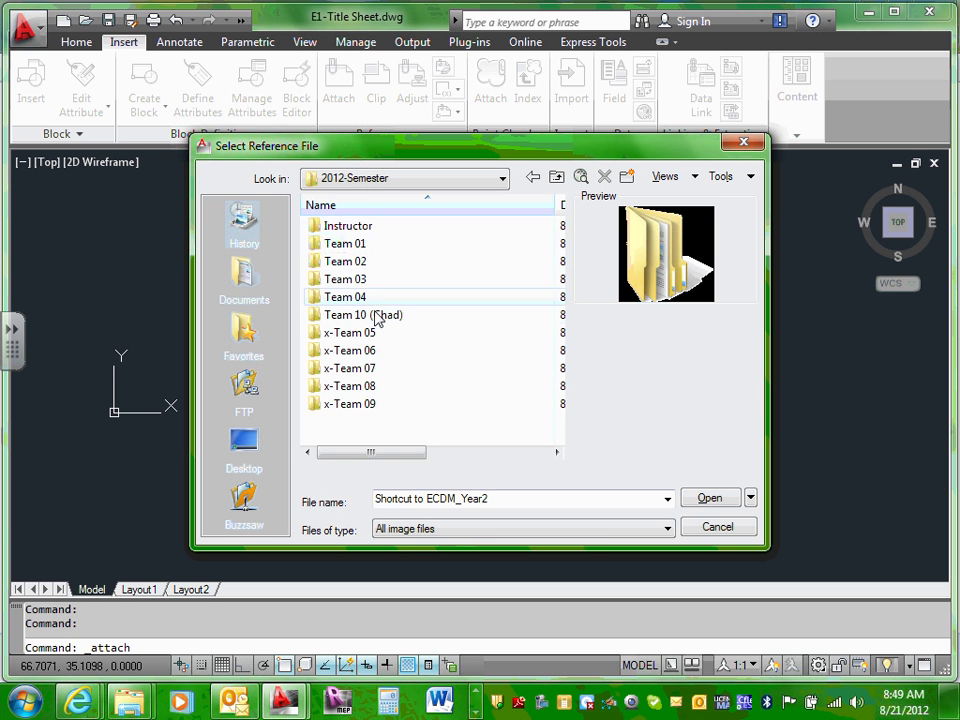
double_click(370, 315)
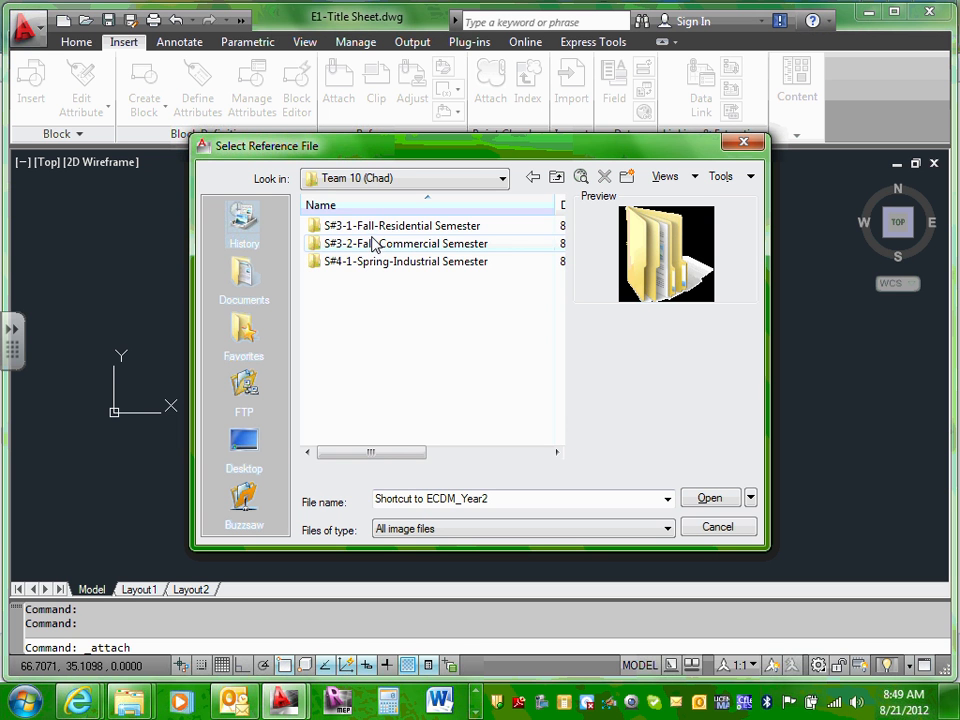
double_click(401, 228)
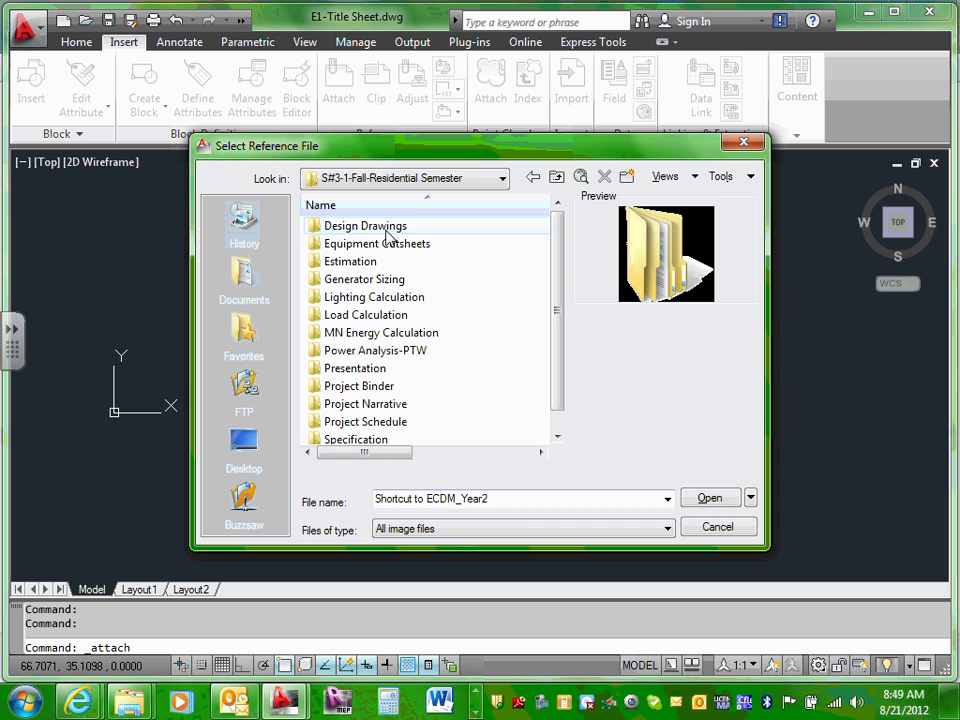
double_click(386, 230)
double_click(337, 228)
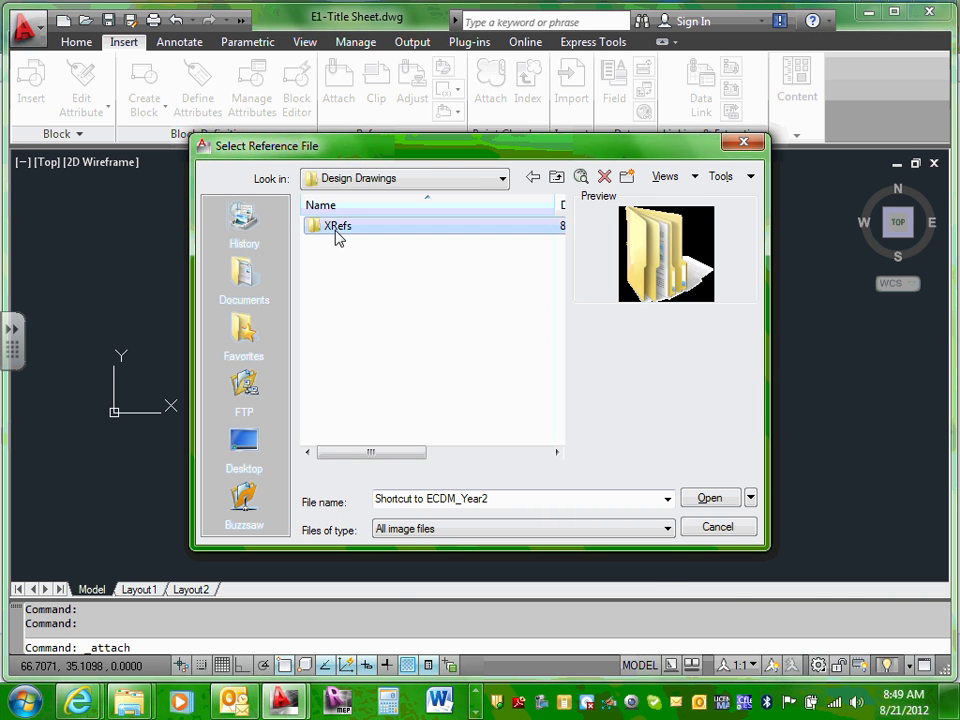
Step: Filter the list to Drawing (*.dwg) files and select ECDM211- Elevation
click(665, 532)
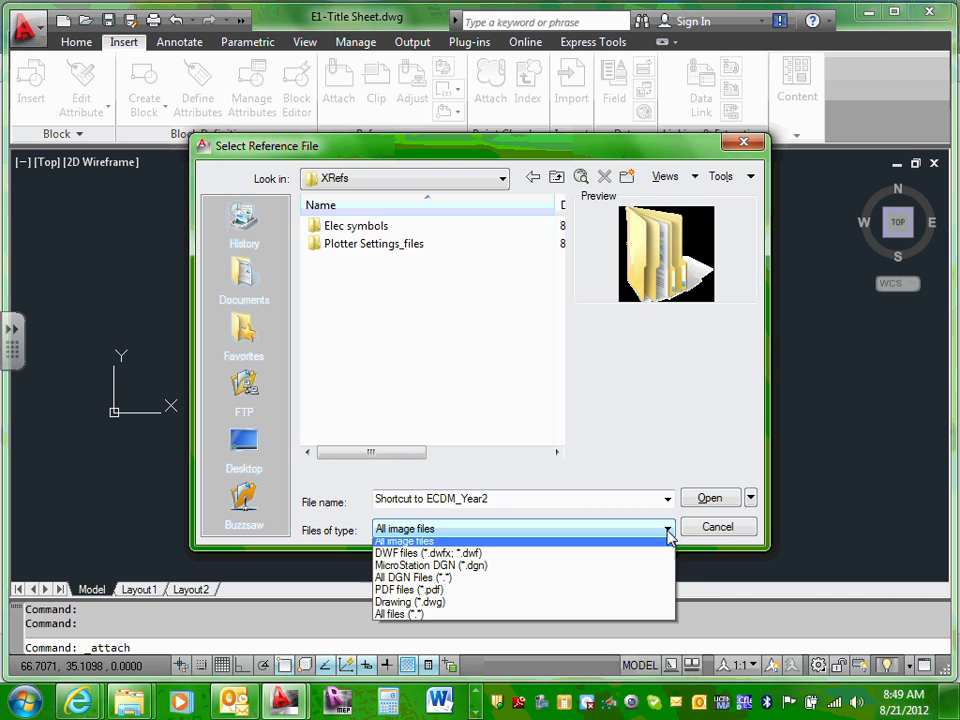
click(459, 607)
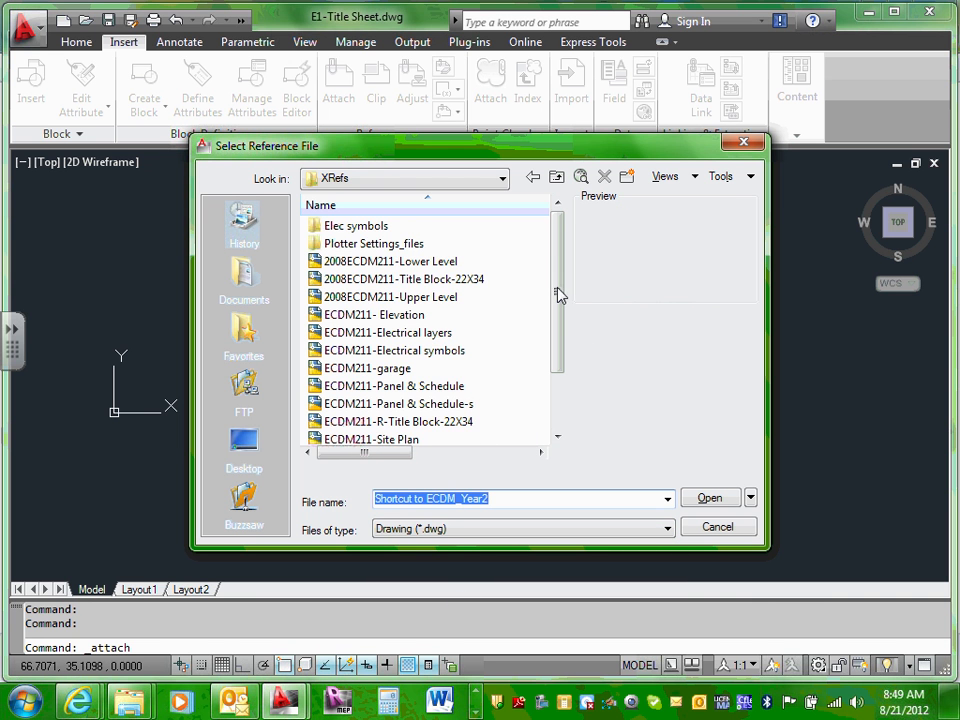
click(555, 410)
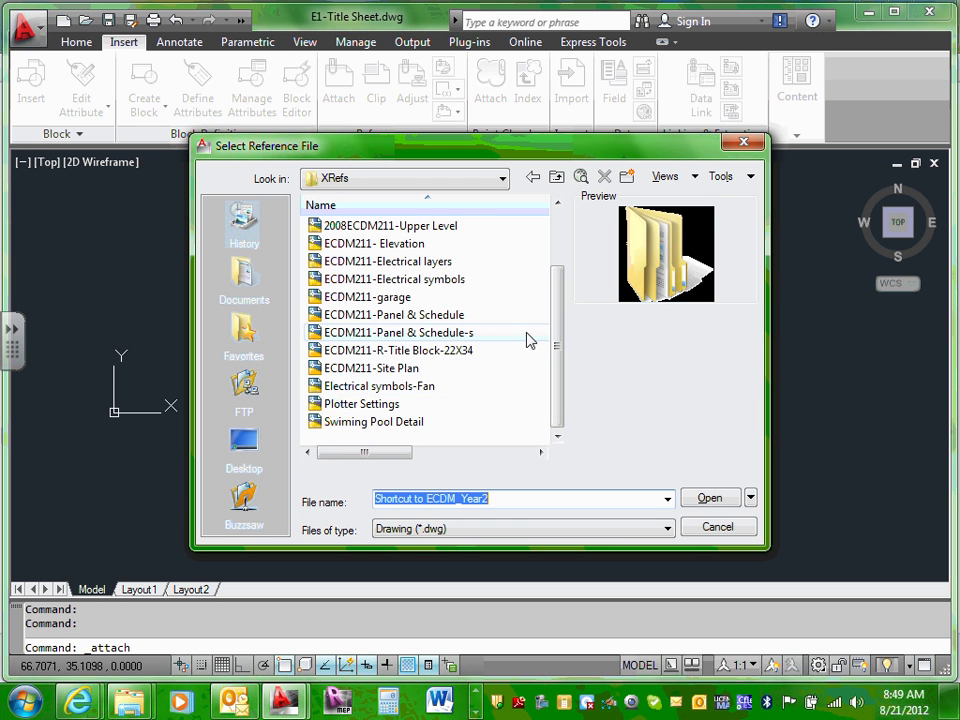
drag(558, 341, 561, 317)
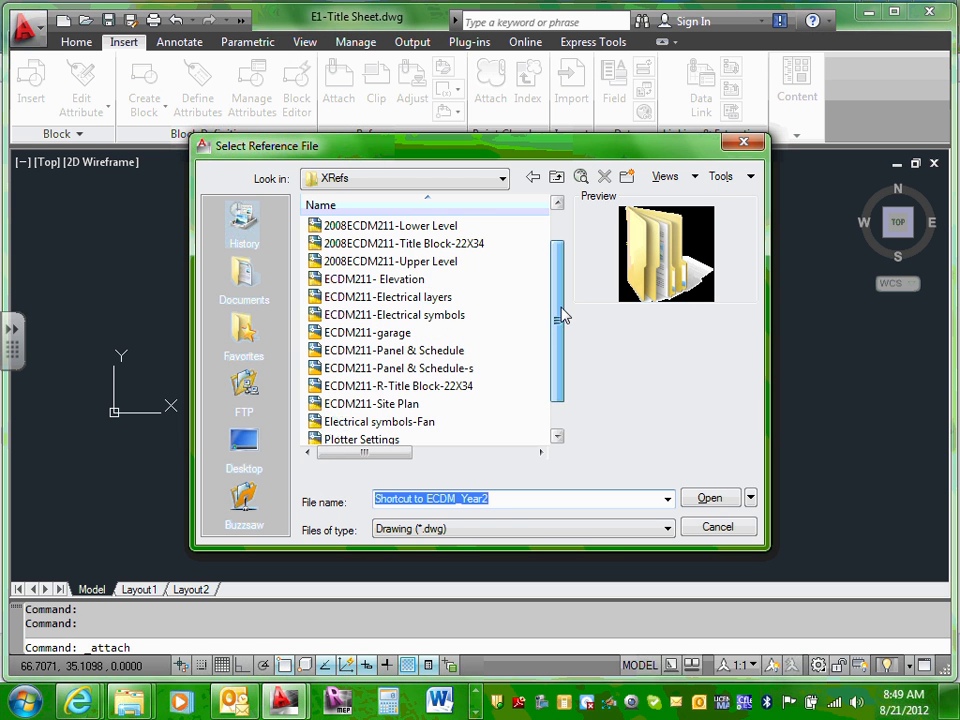
click(421, 283)
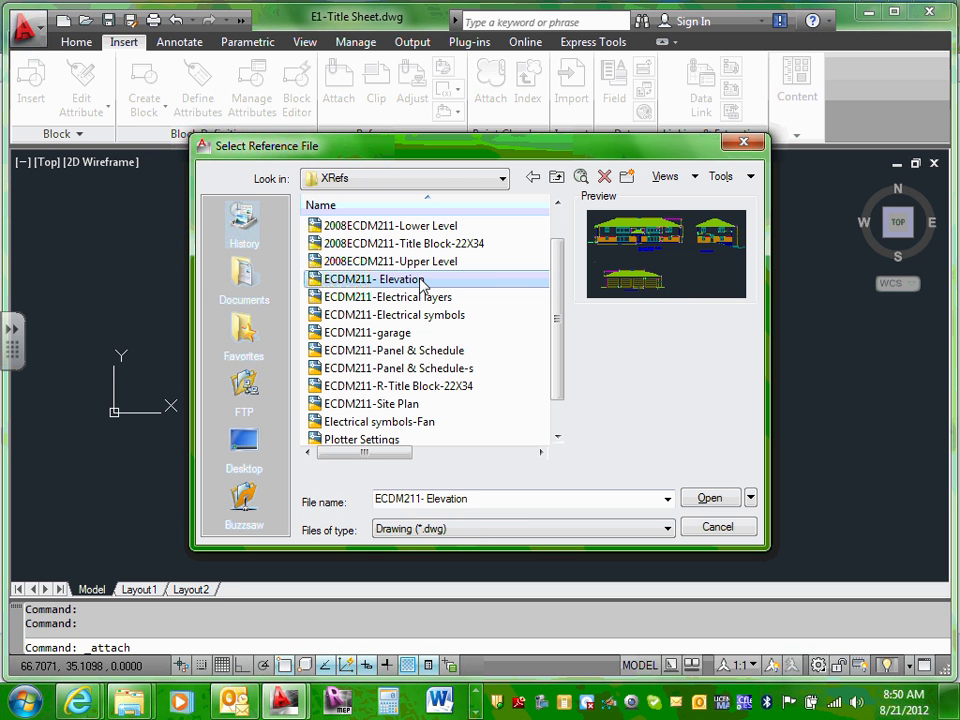
Step: Attach ECDM211- Elevation with Specify On-screen unchecked, inserting at 0,0,0
click(708, 500)
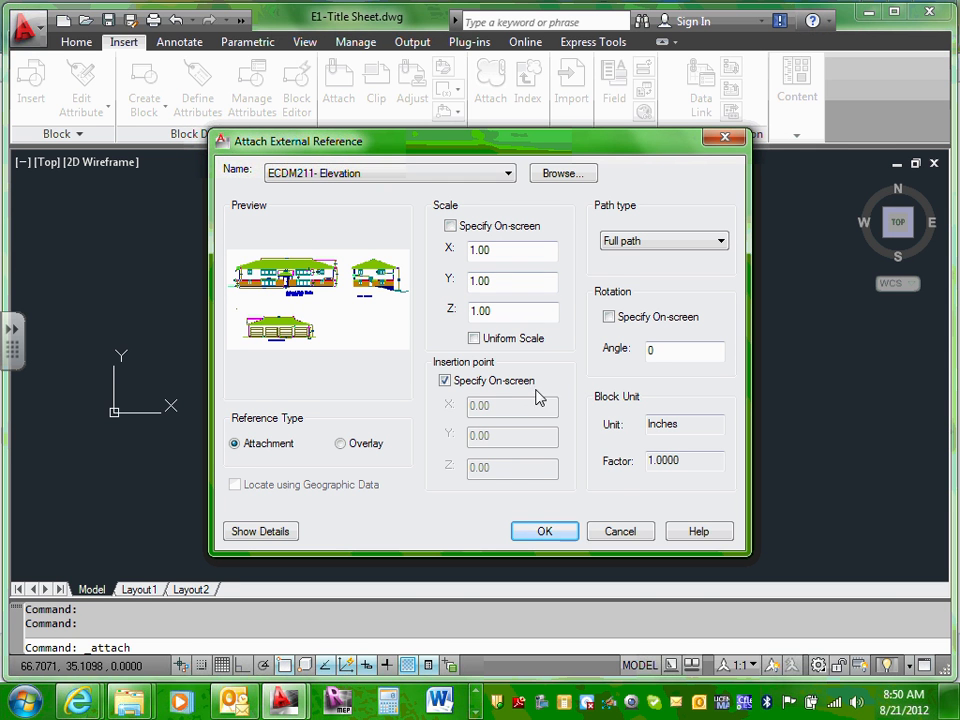
click(445, 382)
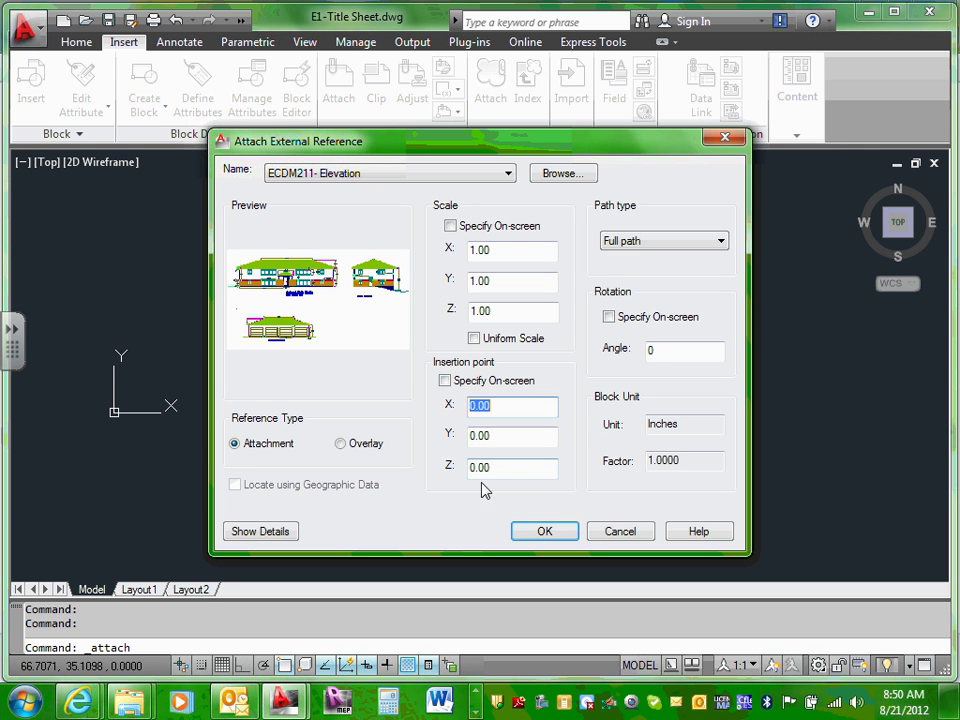
click(545, 533)
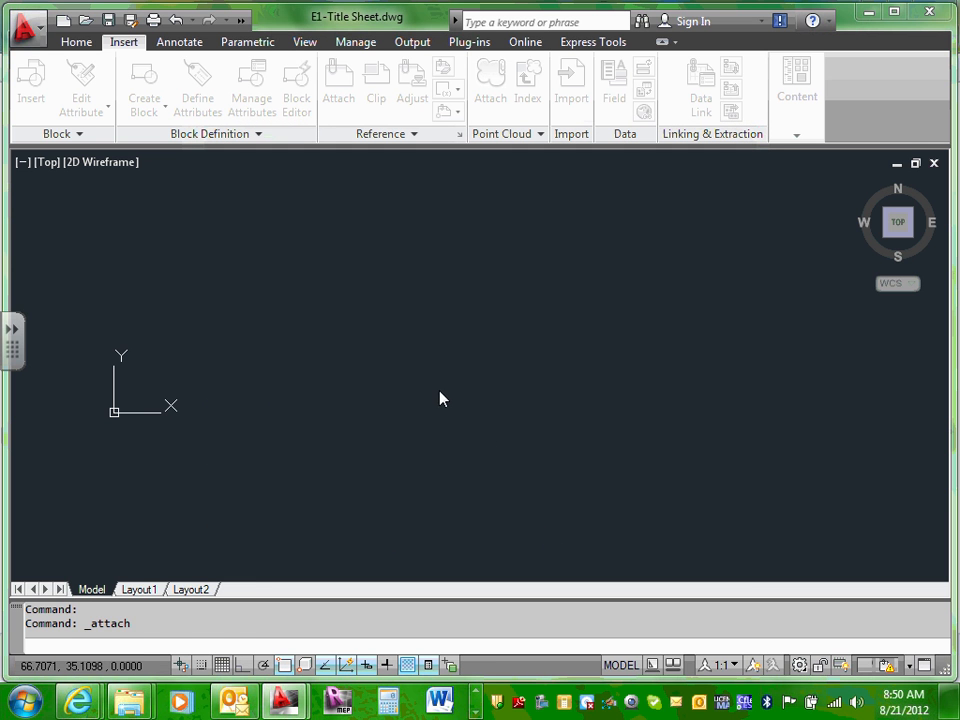
Step: Zoom to extents with Z, E to show the whole attached elevation drawing
click(399, 359)
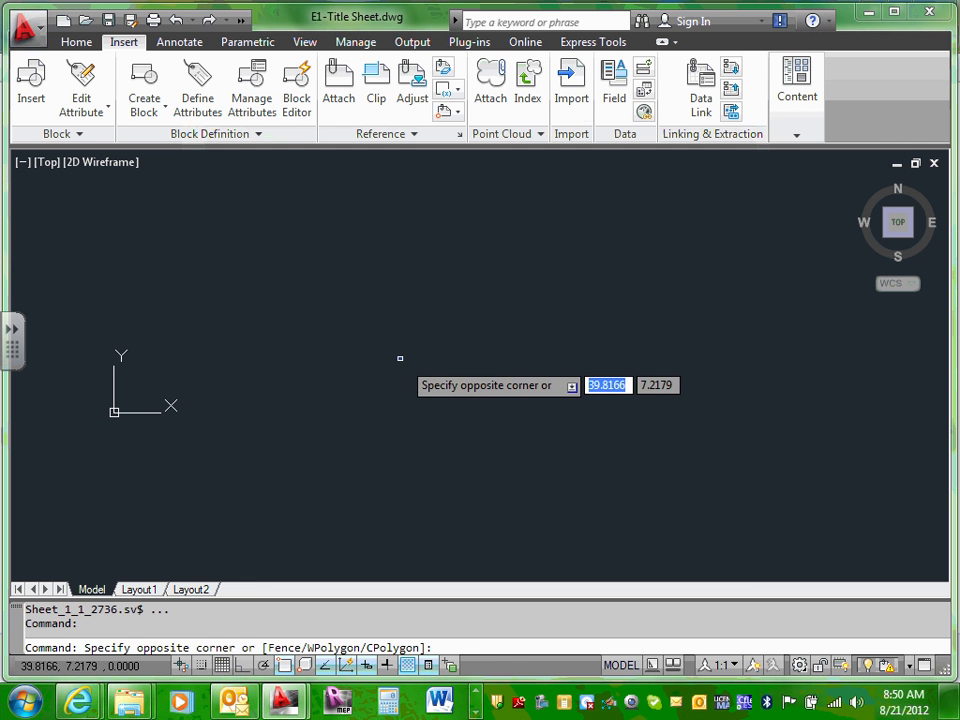
click(400, 359)
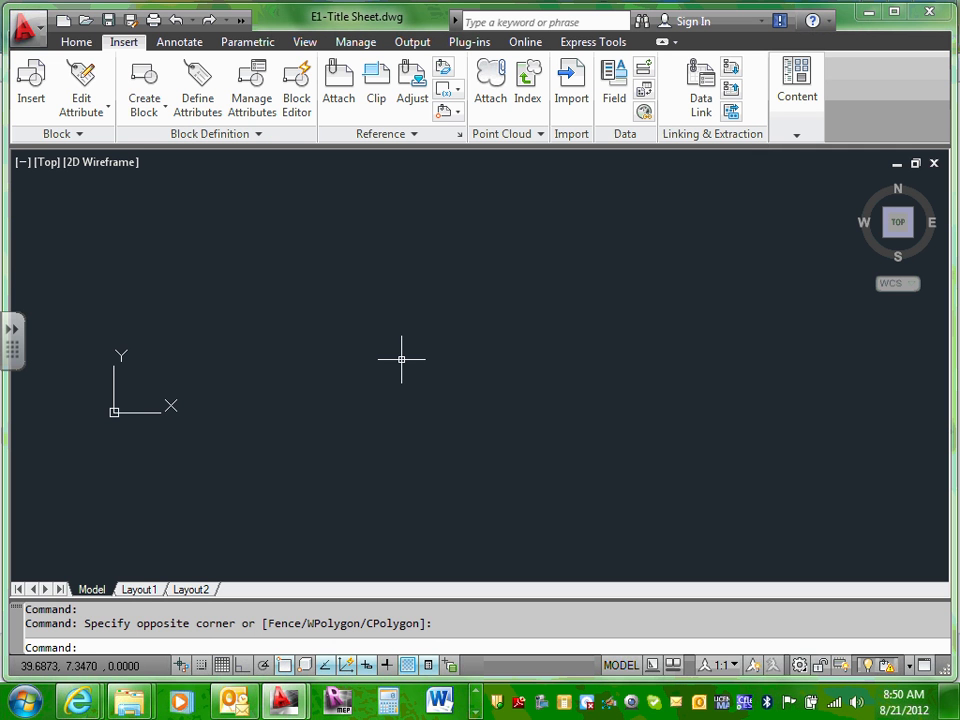
text(z)
key(Return)
text(e)
key(Return)
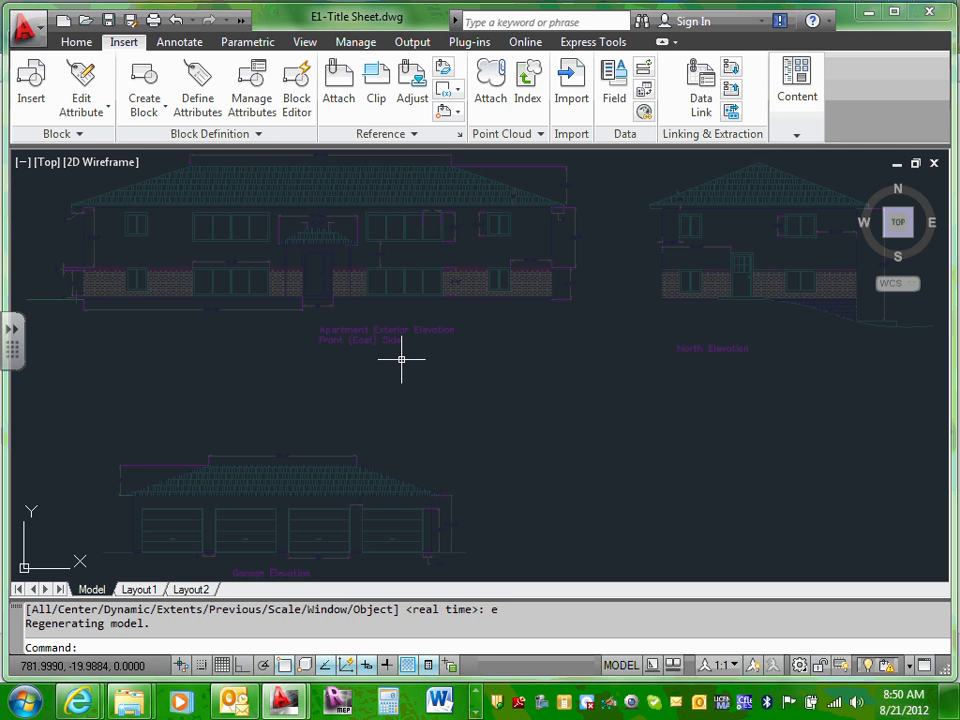
Step: Select the attached elevation reference to check it sits on layer E-Background
click(575, 411)
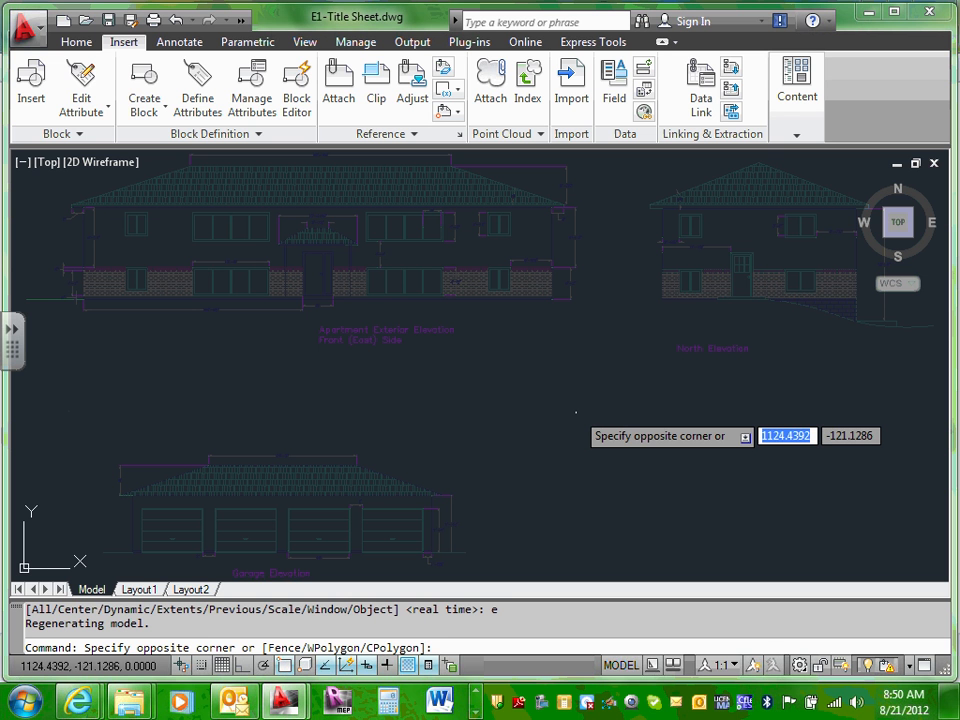
scroll(551, 398, down, 5)
scroll(553, 401, up, 5)
click(550, 399)
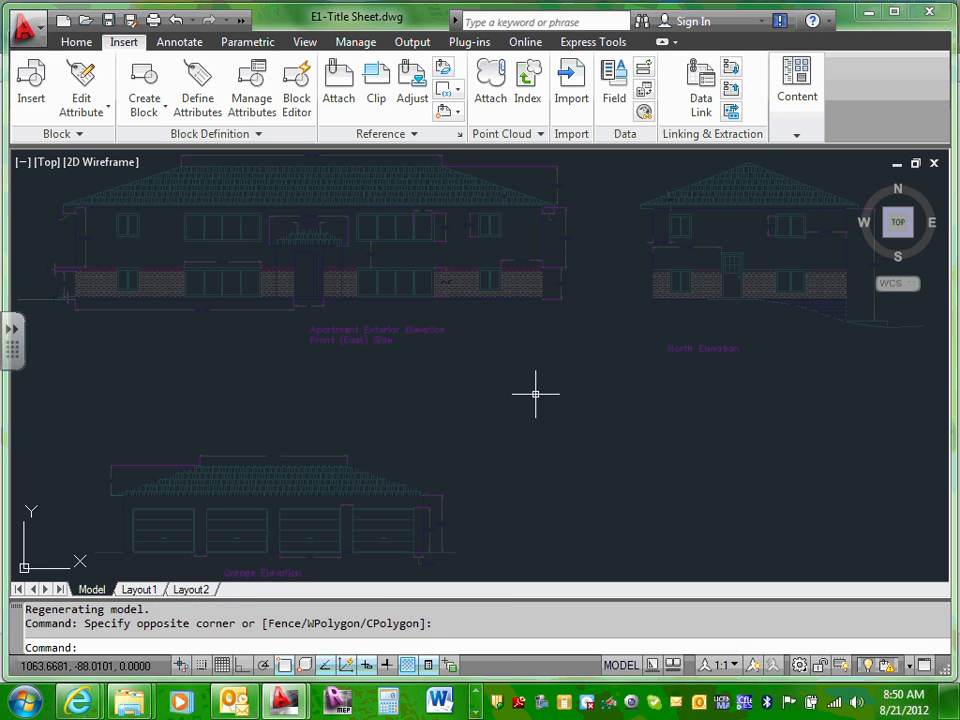
click(305, 248)
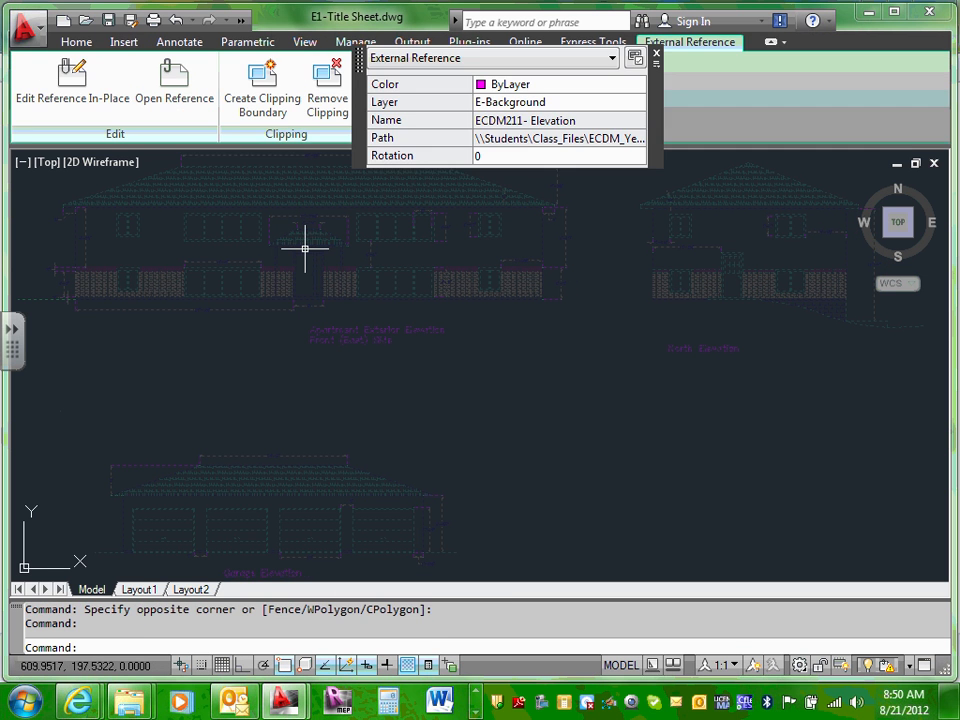
Step: Deselect the elevation reference and pan the view to bring the elevations back in
key(Escape)
scroll(514, 403, down, 5)
scroll(514, 403, up, 5)
click(510, 396)
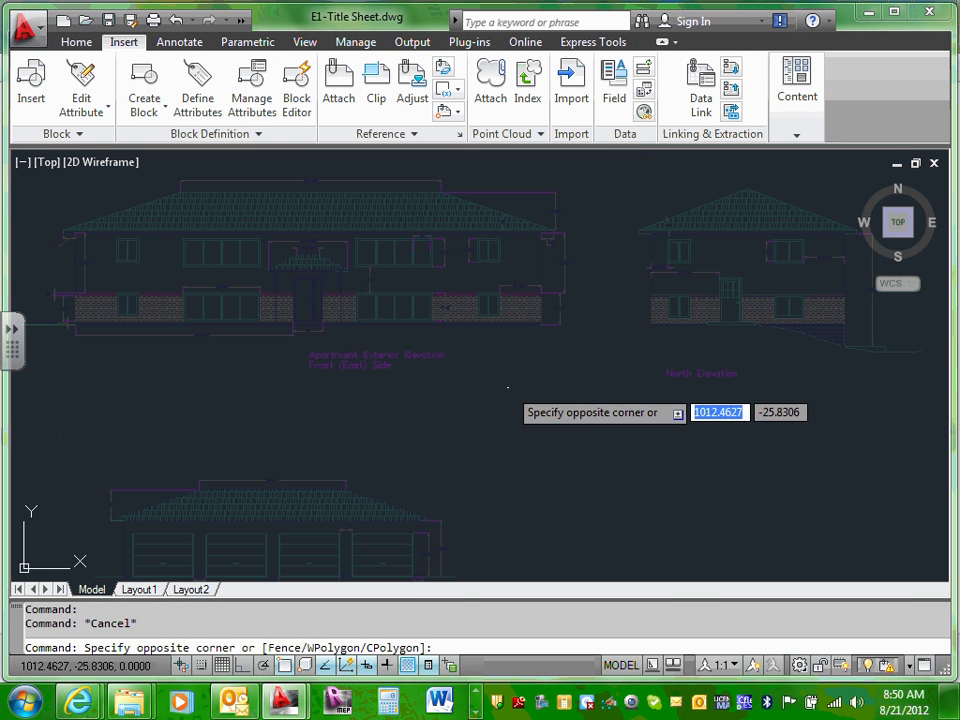
click(506, 387)
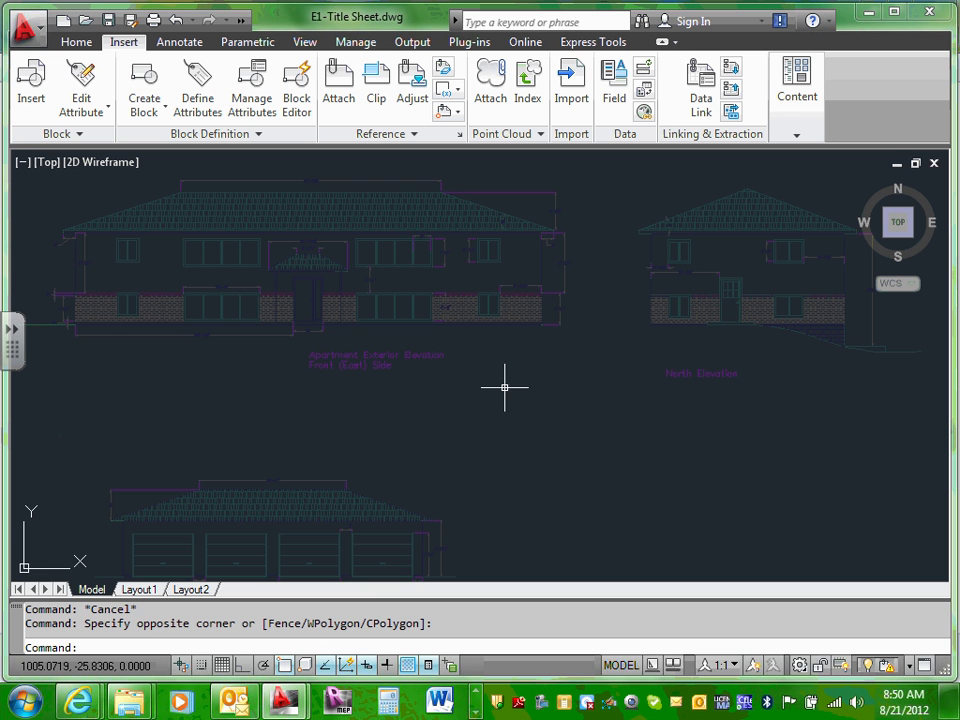
scroll(505, 387, up, 3)
scroll(505, 387, down, 6)
scroll(505, 387, up, 5)
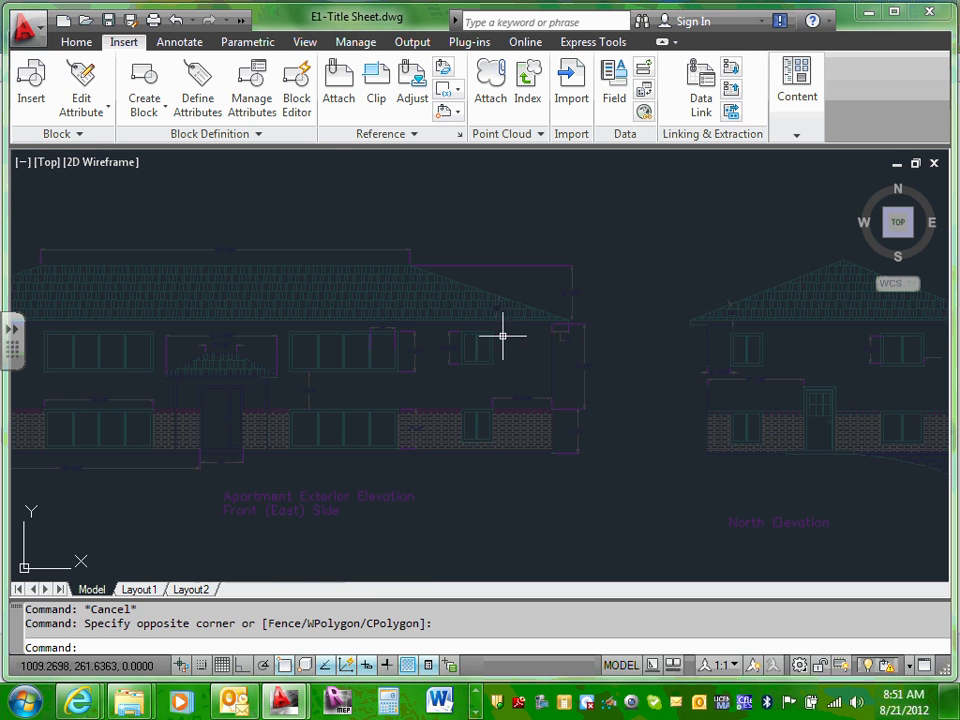
scroll(505, 387, down, 2)
scroll(489, 336, down, 5)
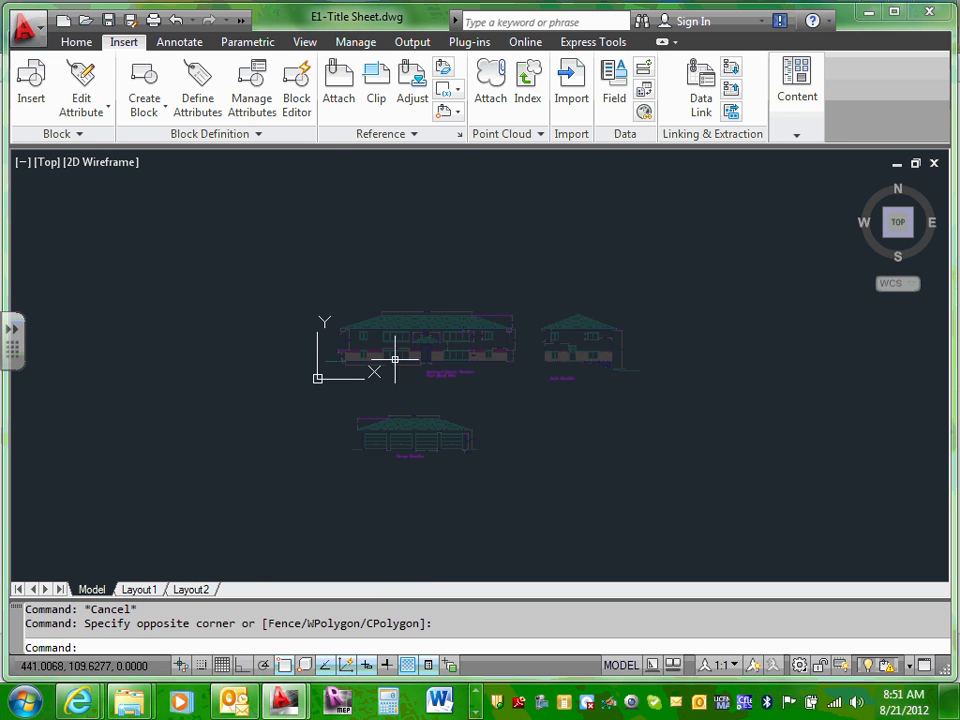
scroll(392, 364, up, 7)
scroll(743, 341, down, 5)
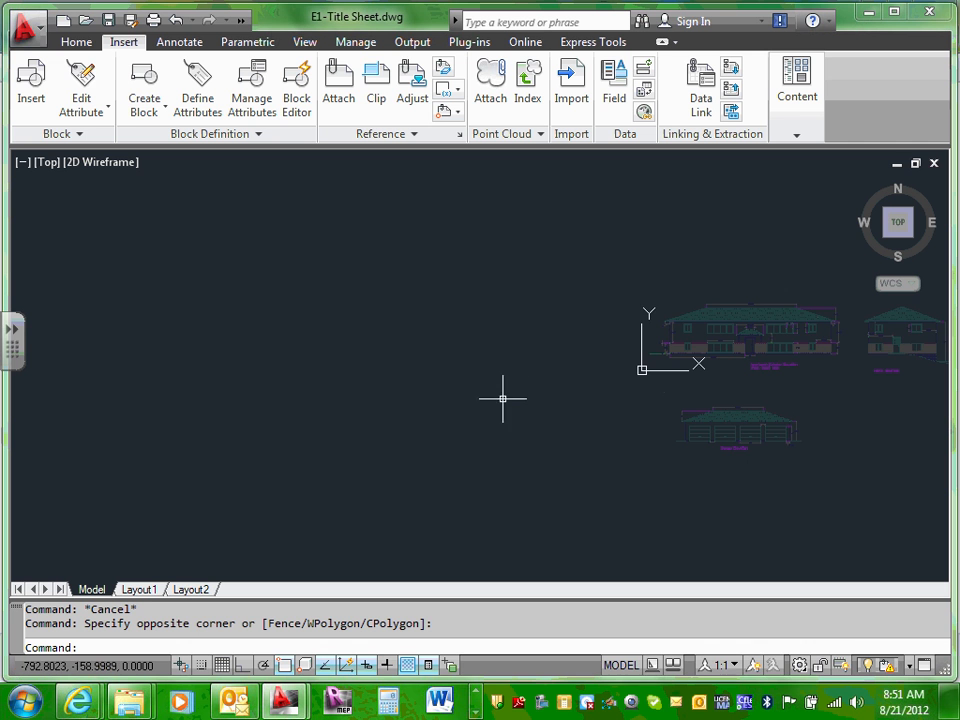
mouse_move(504, 396)
middle_down()
mouse_move(277, 386)
mouse_move(129, 364)
middle_up()
scroll(354, 369, up, 3)
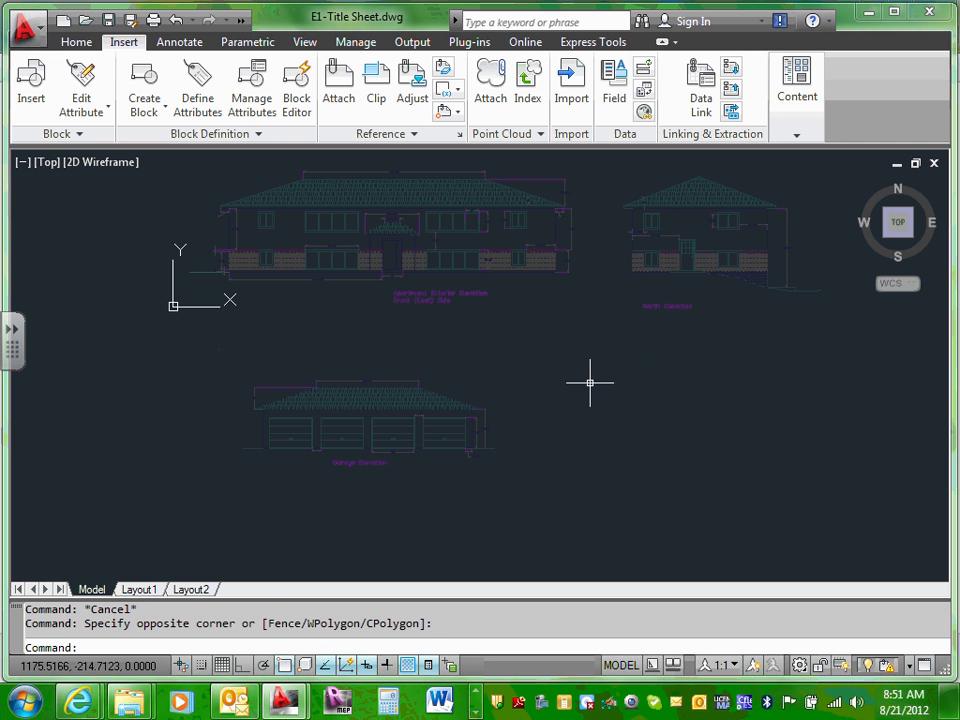
Step: Zoom to extents and switch to the Layout1 sheet
text(z)
key(Return)
text(e)
key(Return)
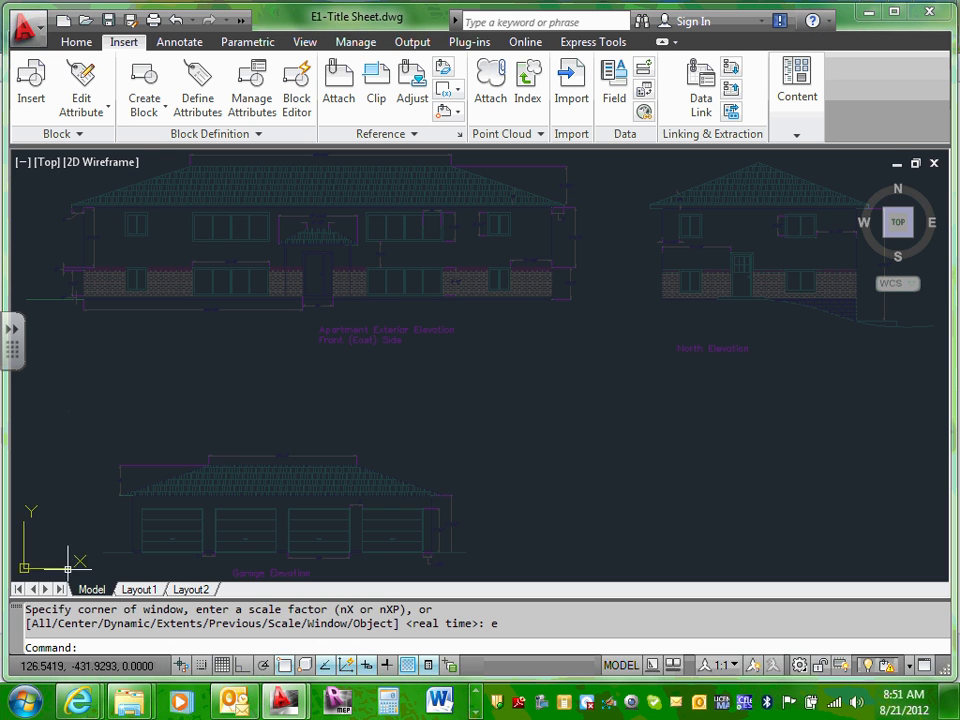
click(139, 590)
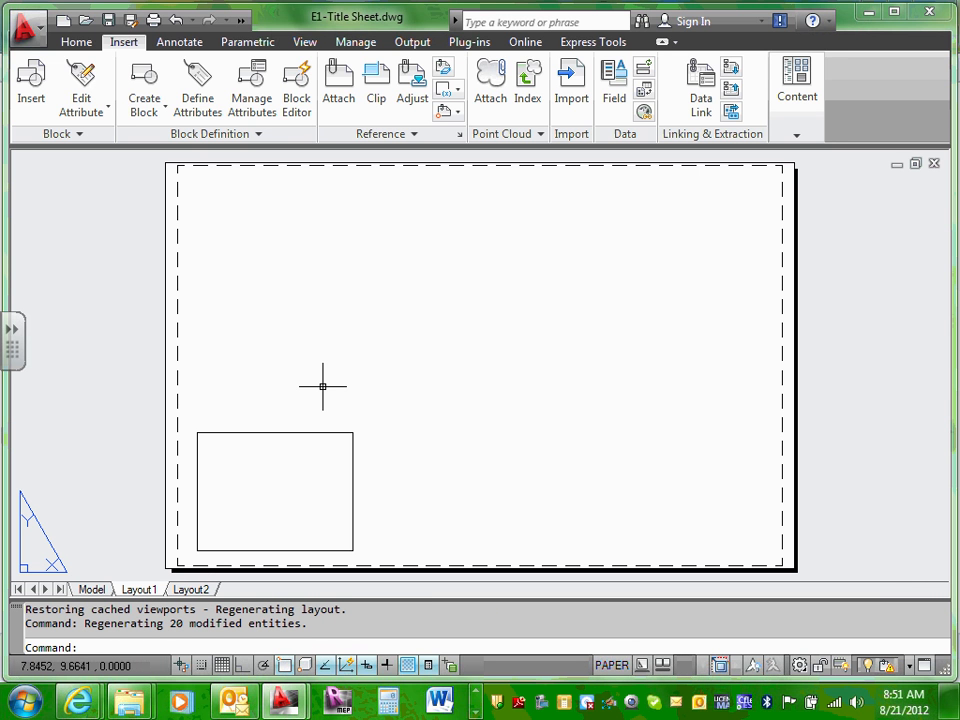
click(97, 591)
scroll(236, 407, down, 4)
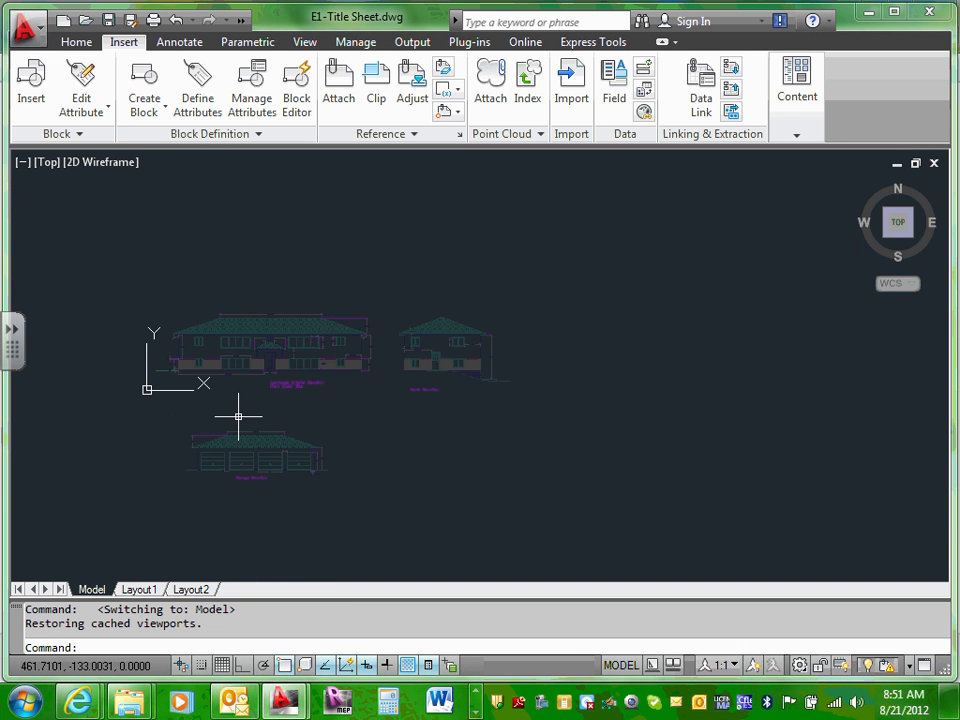
scroll(239, 415, up, 2)
middle_drag(369, 422, 380, 384)
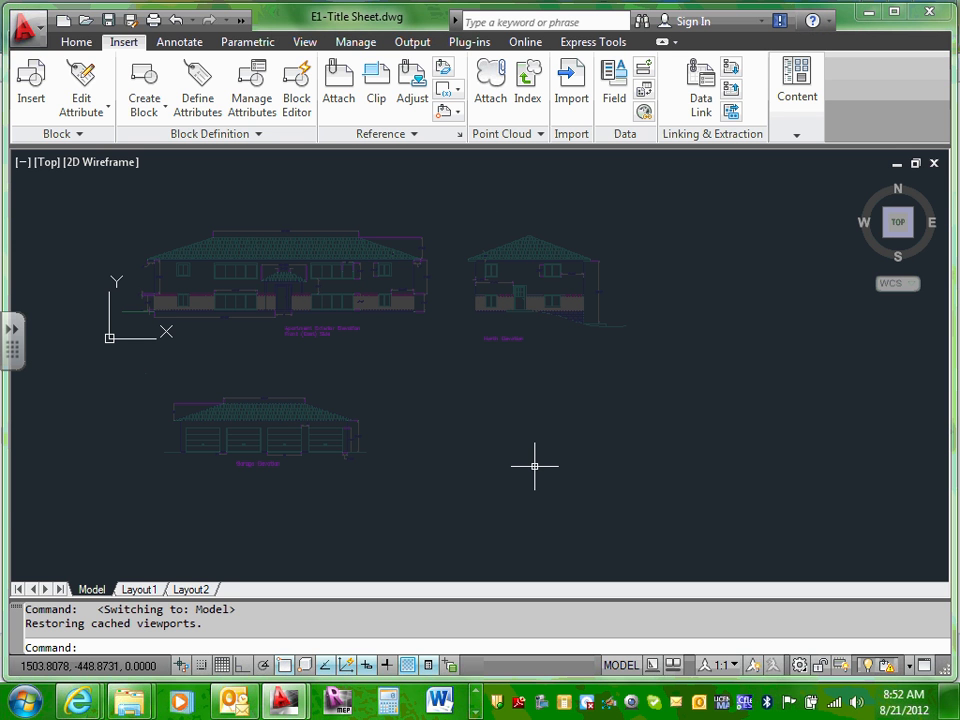
click(145, 590)
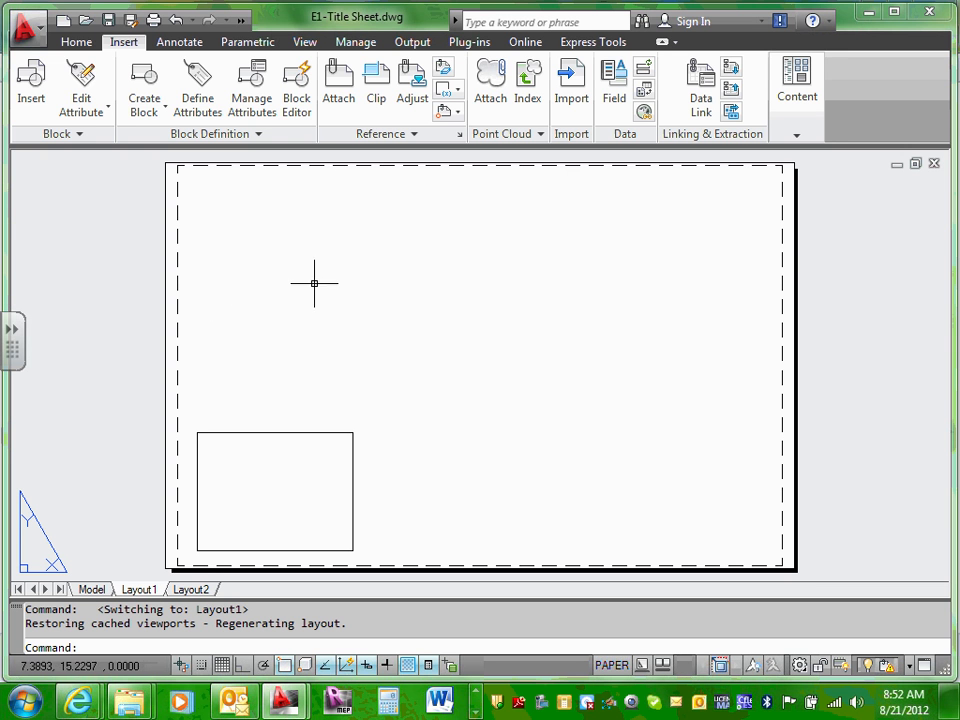
Step: Stretch the small viewport's corner up to the sheet's upper right
click(310, 431)
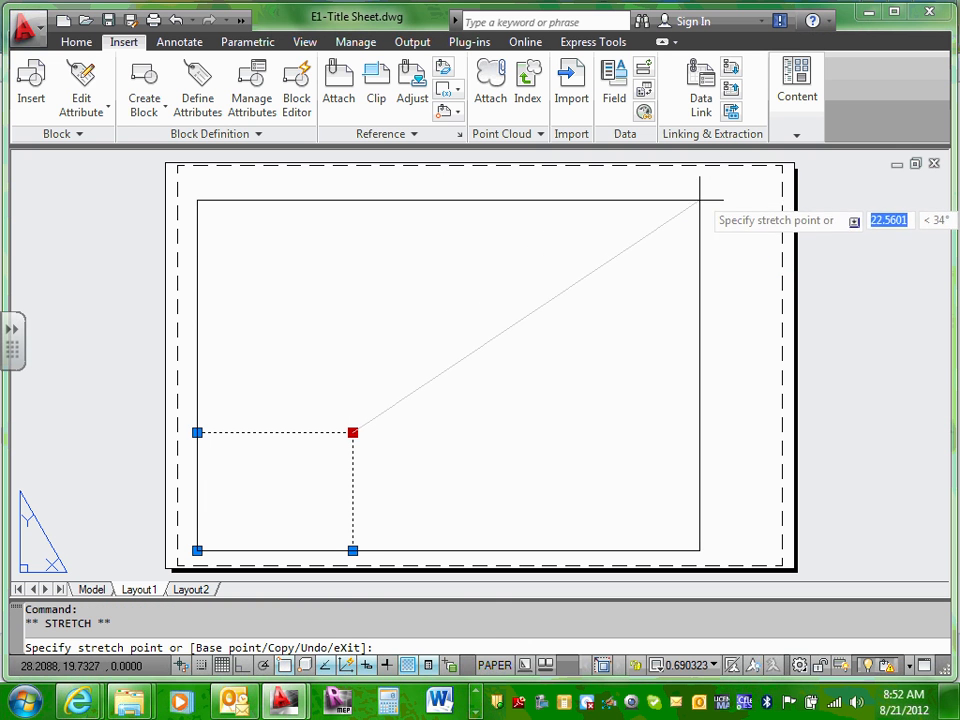
click(711, 184)
click(521, 233)
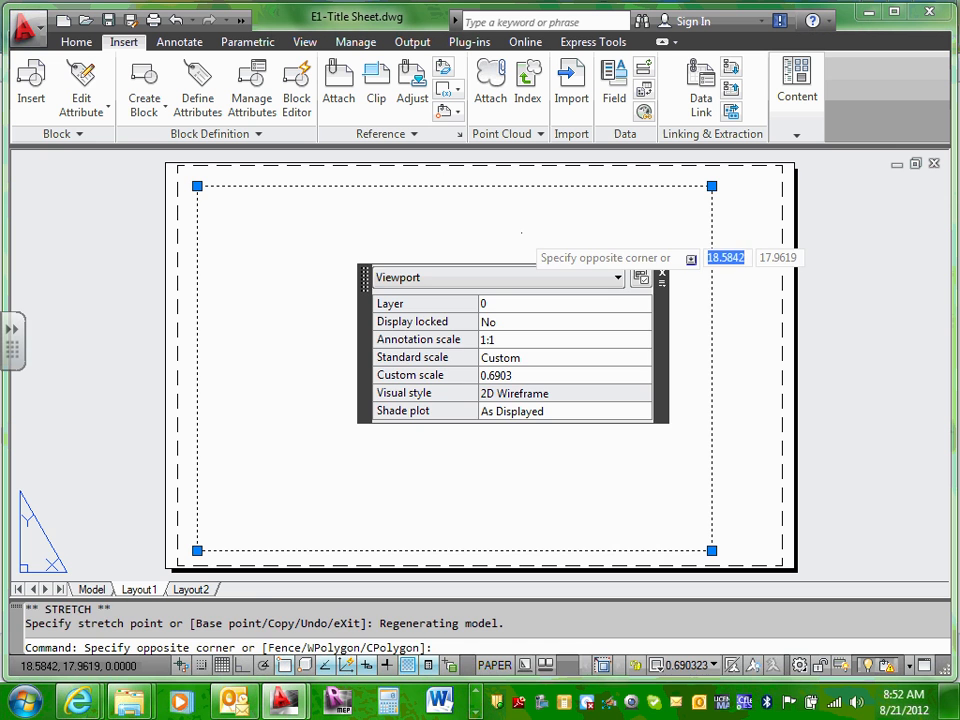
key(Escape)
key(Escape)
Step: Inside the viewport, zoom extents to fit all elevations, then return to paper space
double_click(477, 254)
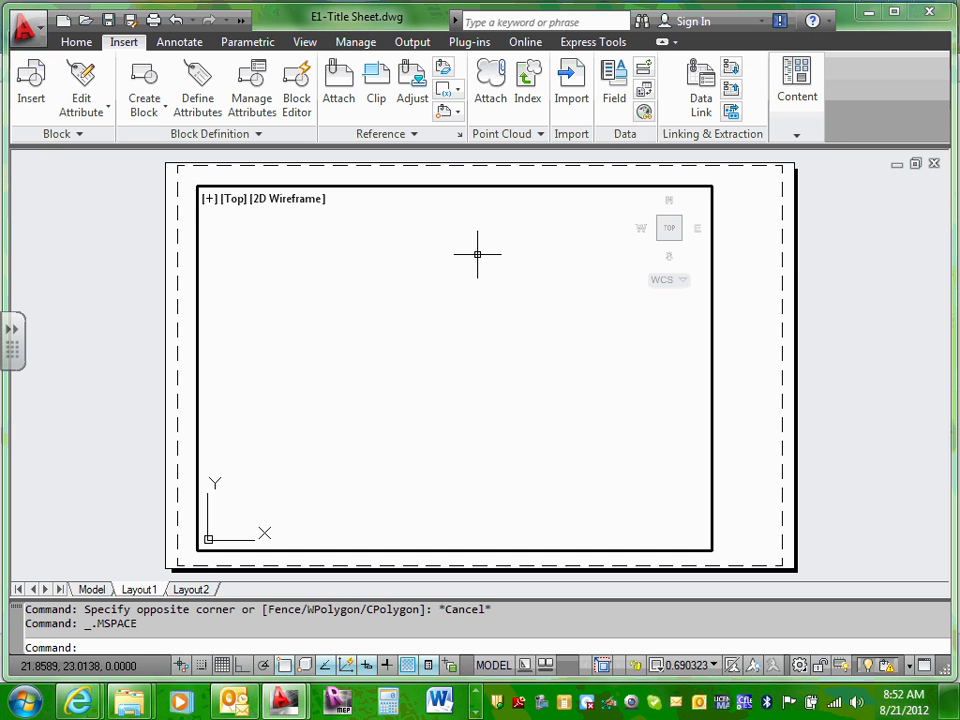
text(z)
key(Return)
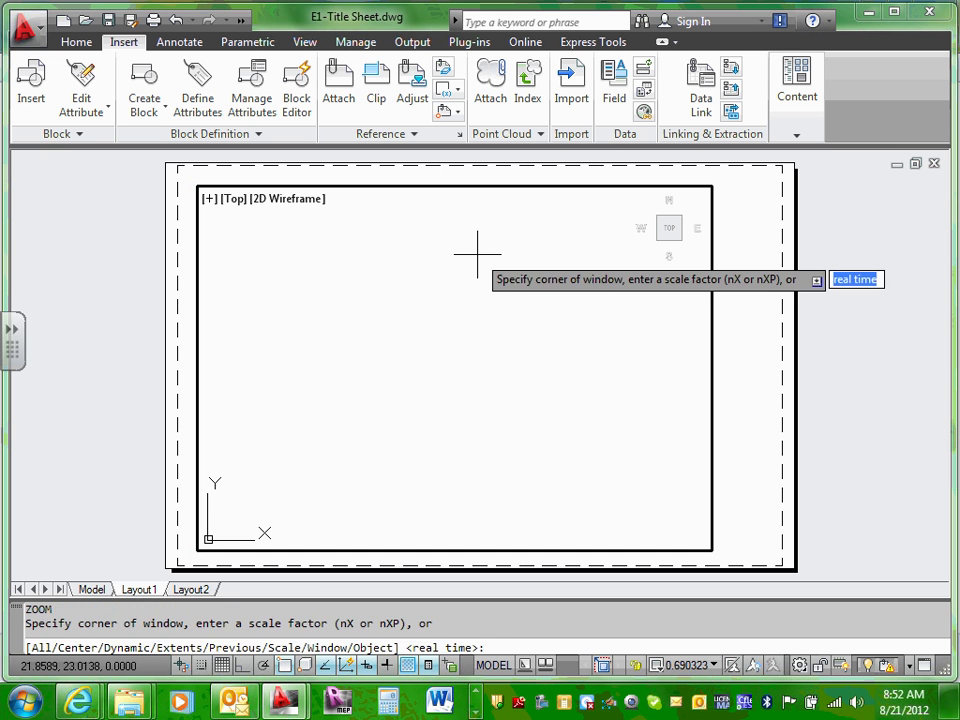
text(e)
key(Return)
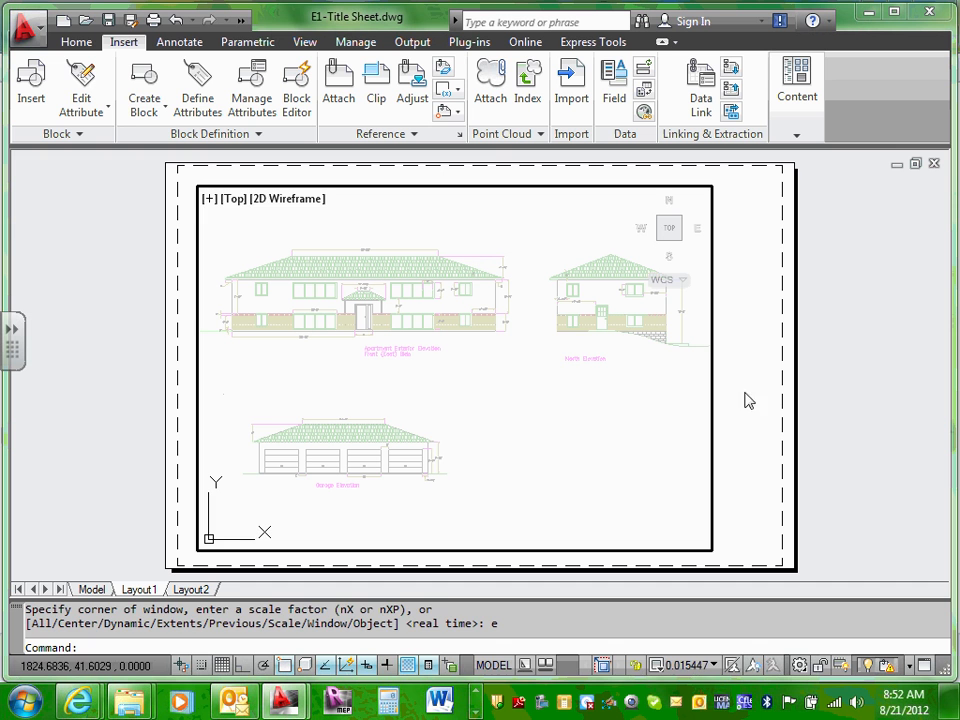
double_click(751, 425)
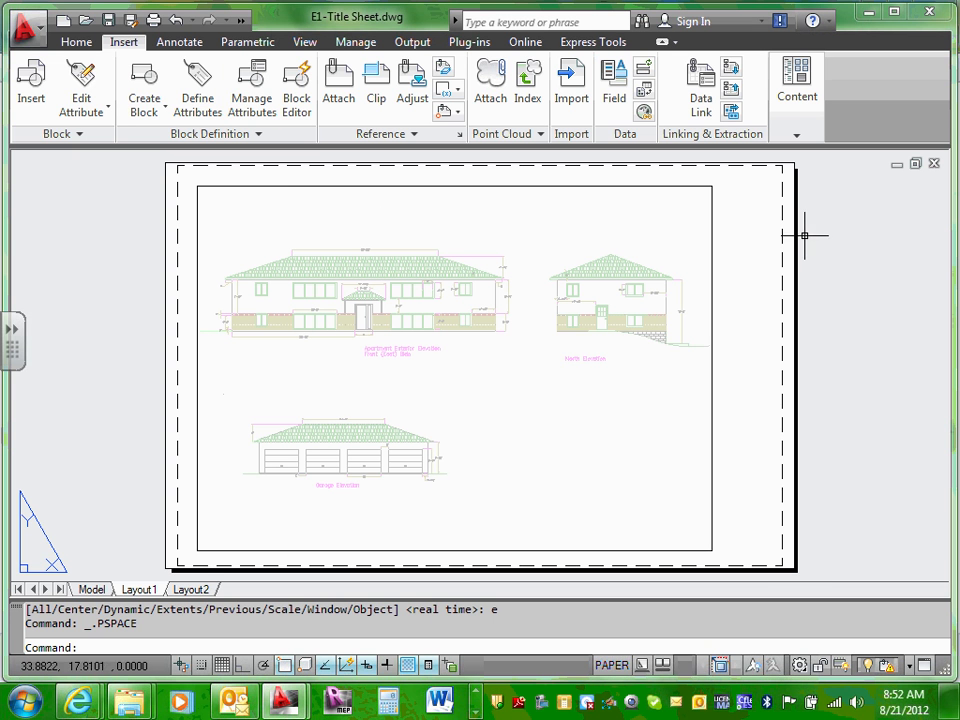
scroll(780, 198, up, 3)
scroll(790, 198, up, 2)
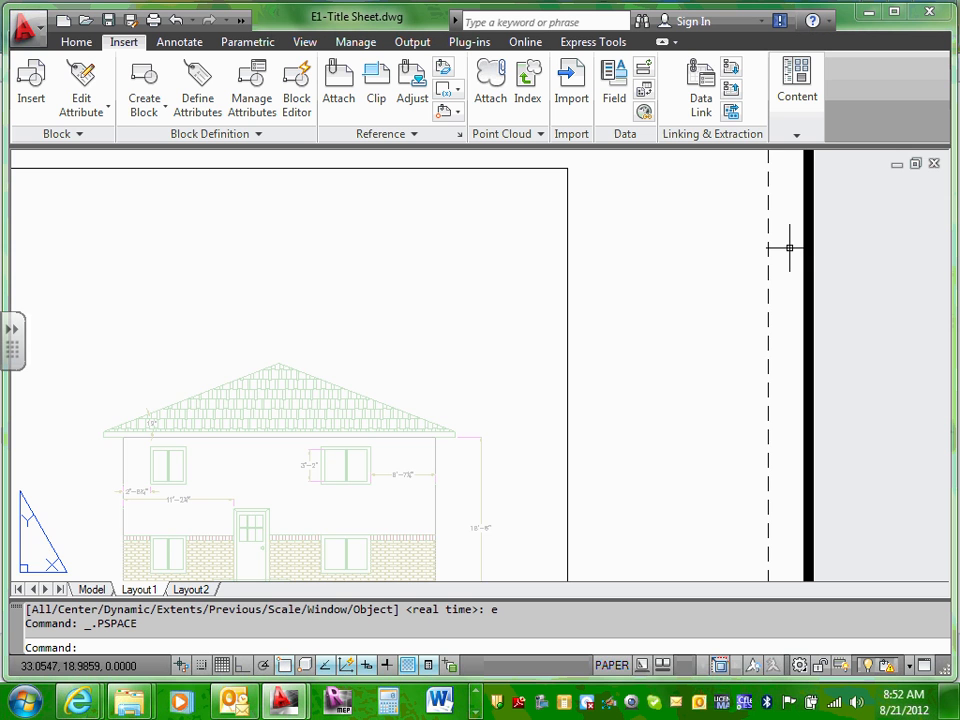
scroll(790, 247, down, 5)
click(730, 229)
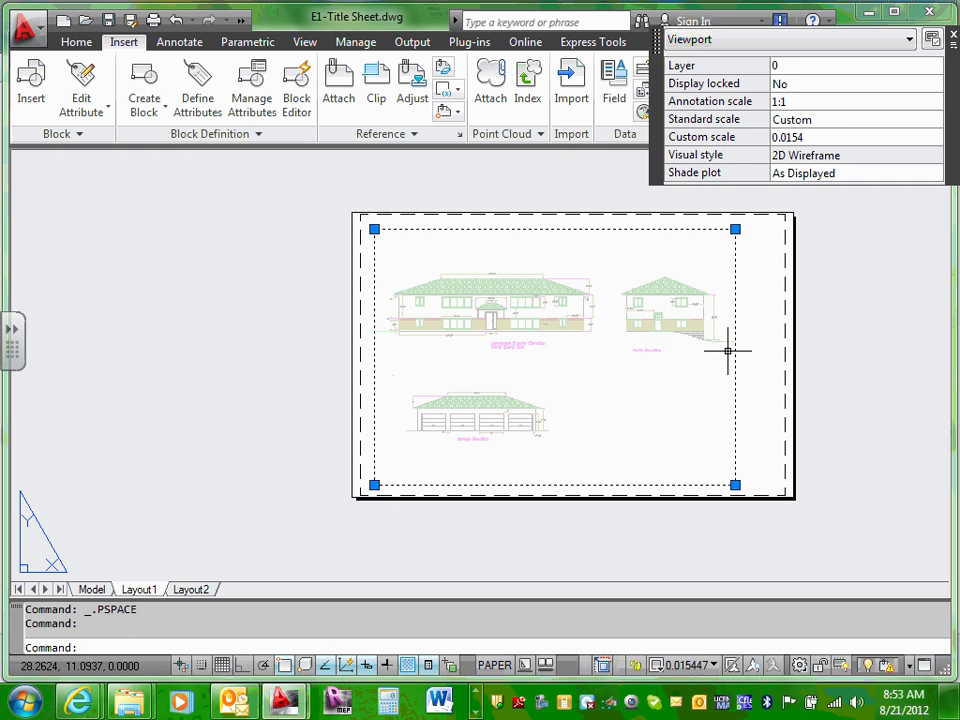
key(Escape)
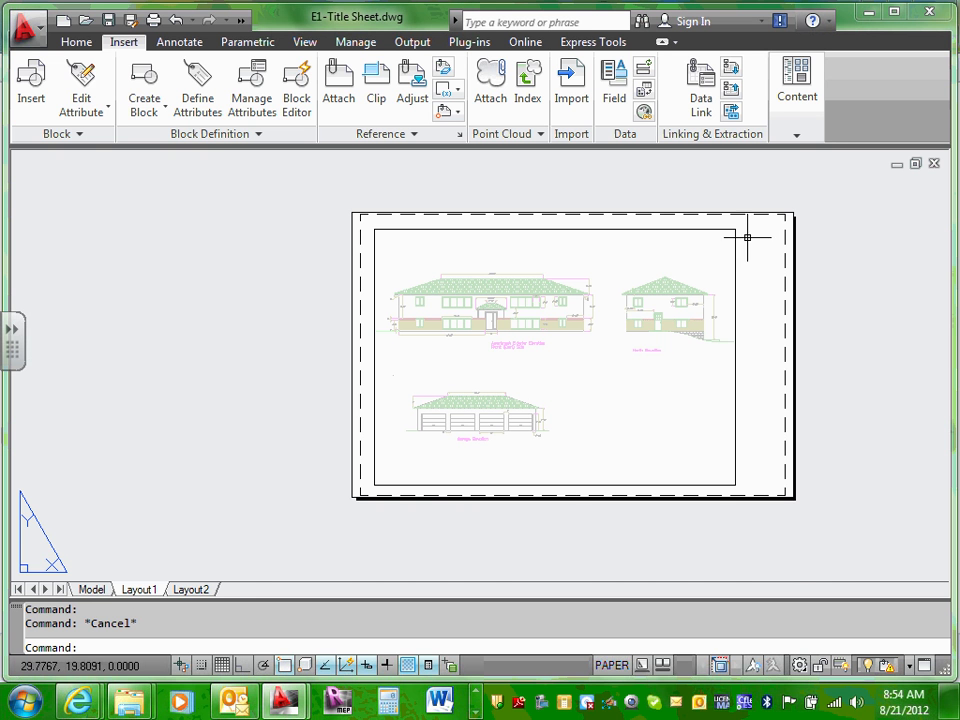
scroll(760, 238, up, 3)
scroll(767, 268, down, 5)
scroll(765, 270, up, 2)
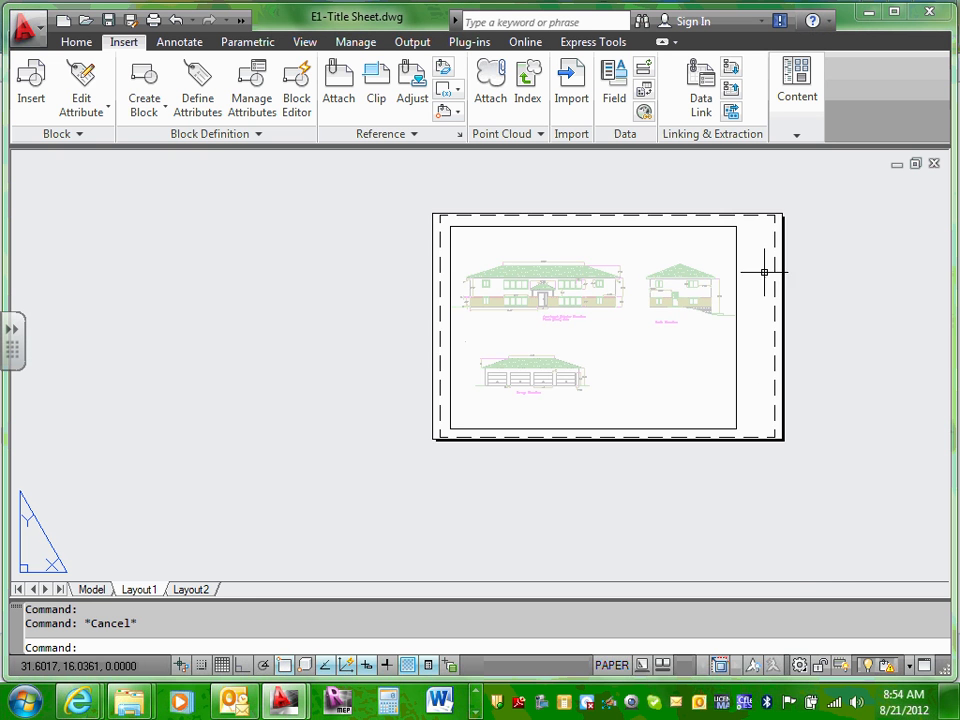
scroll(762, 272, up, 3)
scroll(761, 274, down, 2)
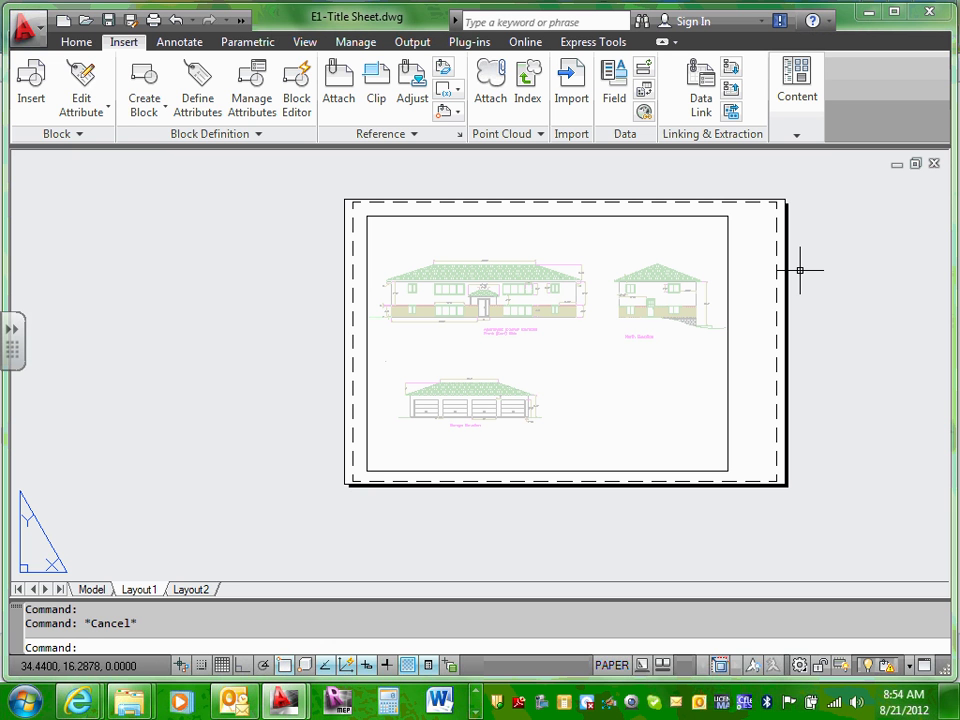
scroll(800, 270, up, 3)
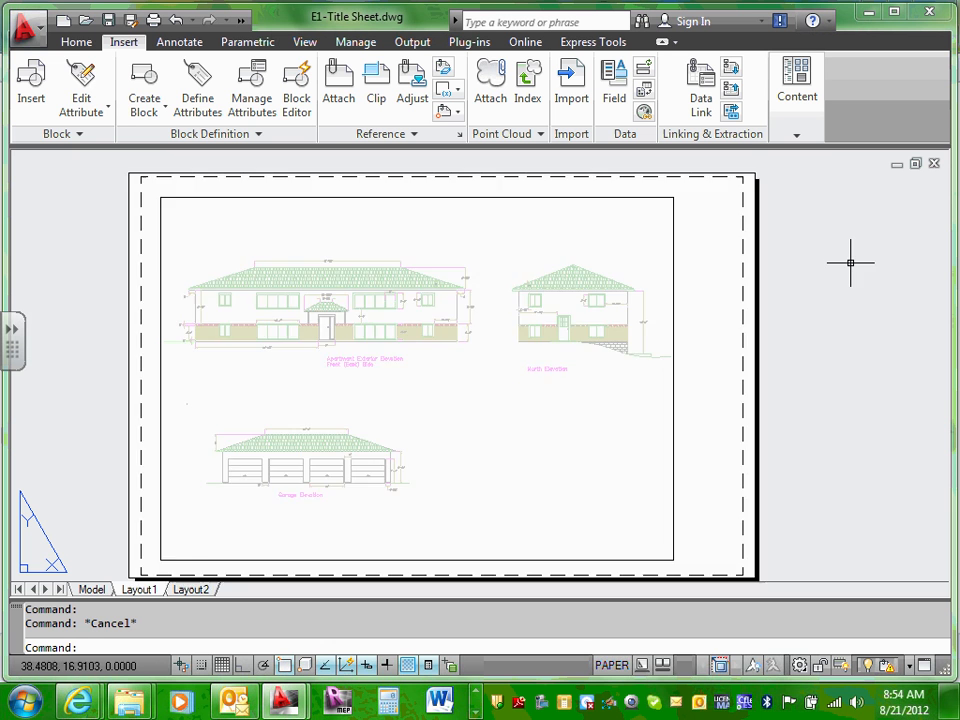
scroll(690, 272, down, 5)
click(649, 261)
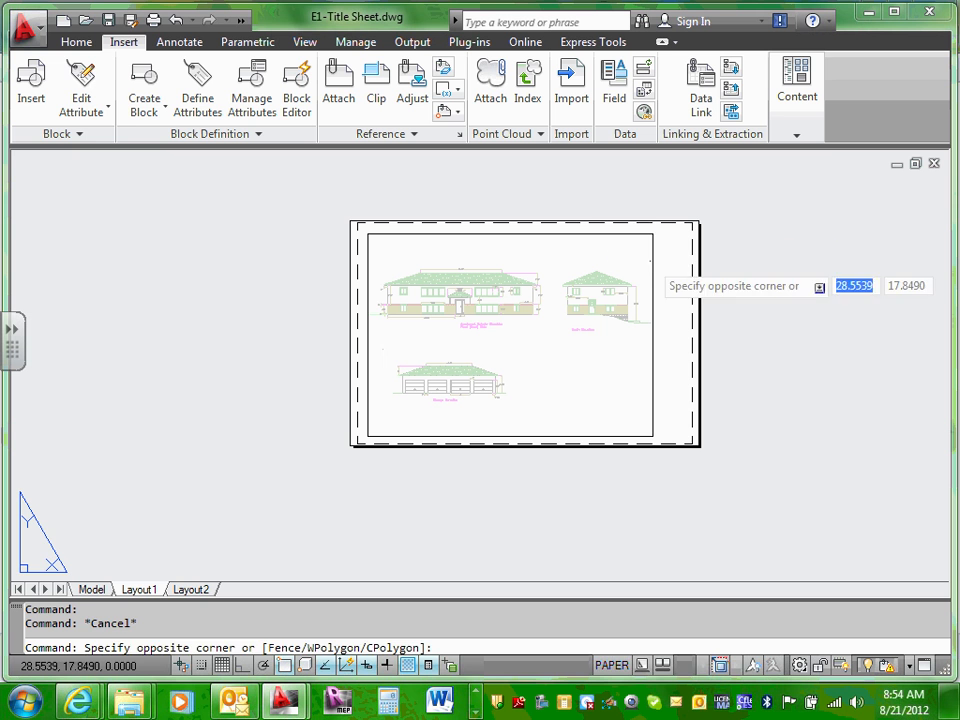
double_click(594, 242)
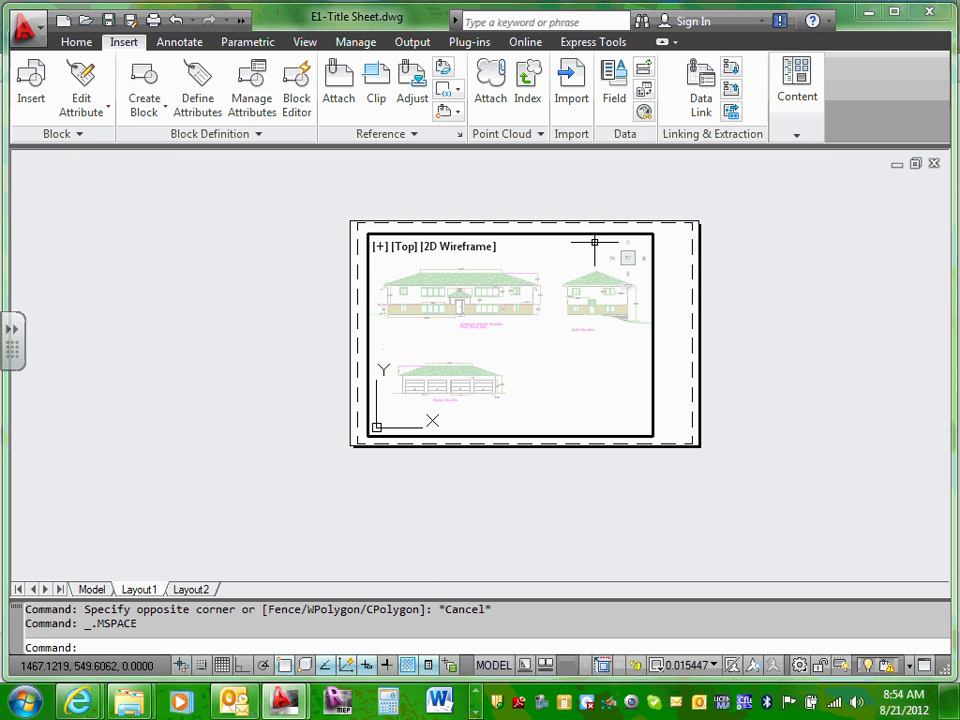
key(Escape)
key(Escape)
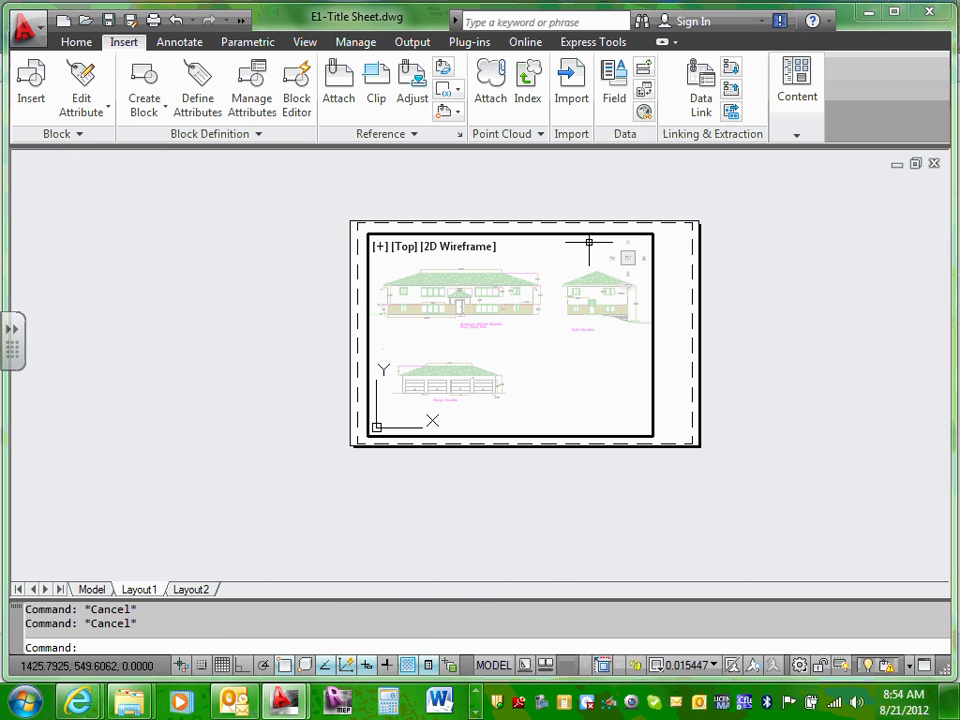
double_click(668, 250)
key(Escape)
key(Escape)
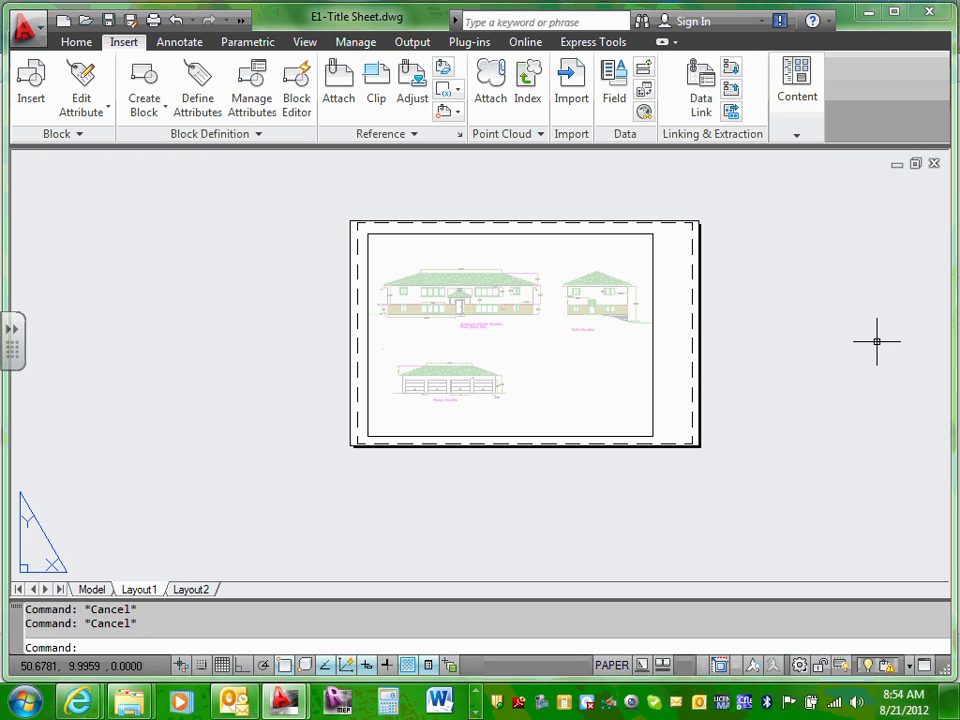
double_click(602, 252)
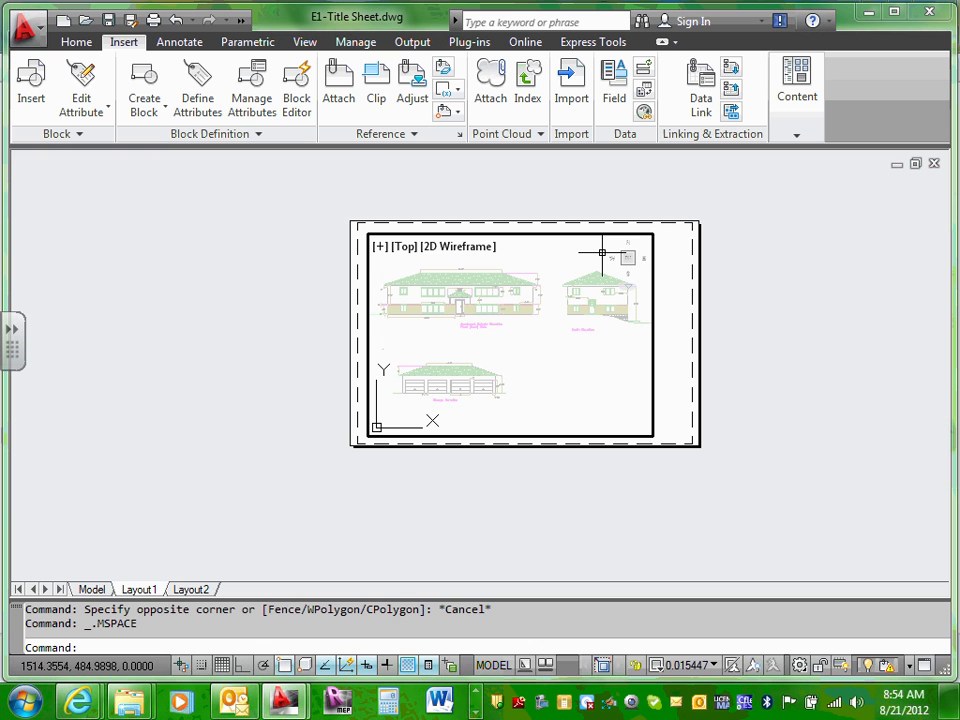
key(Escape)
key(Escape)
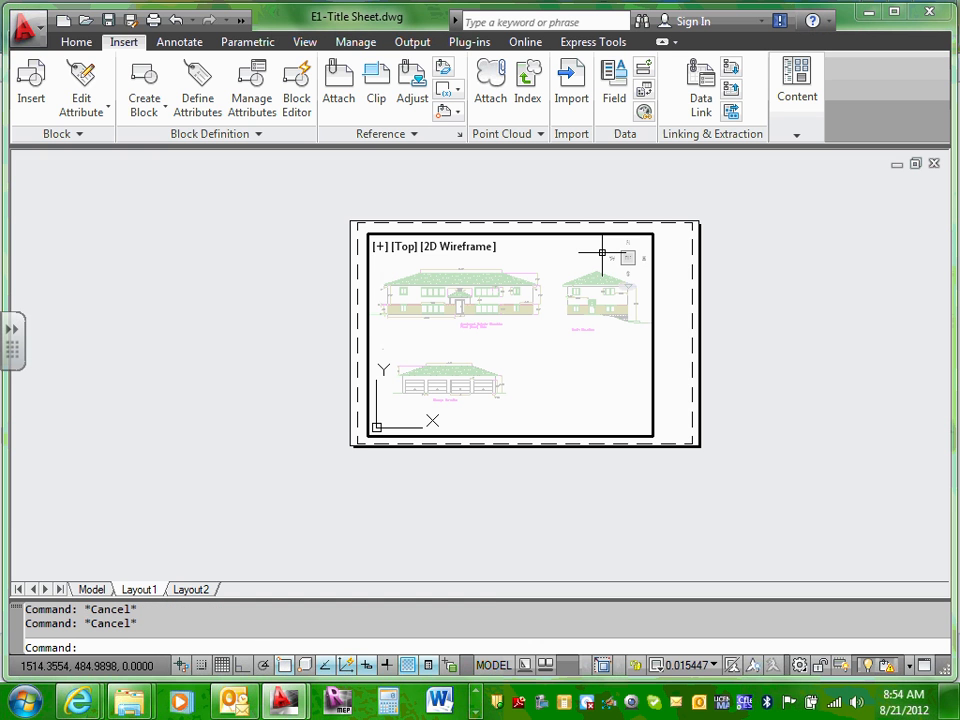
double_click(681, 259)
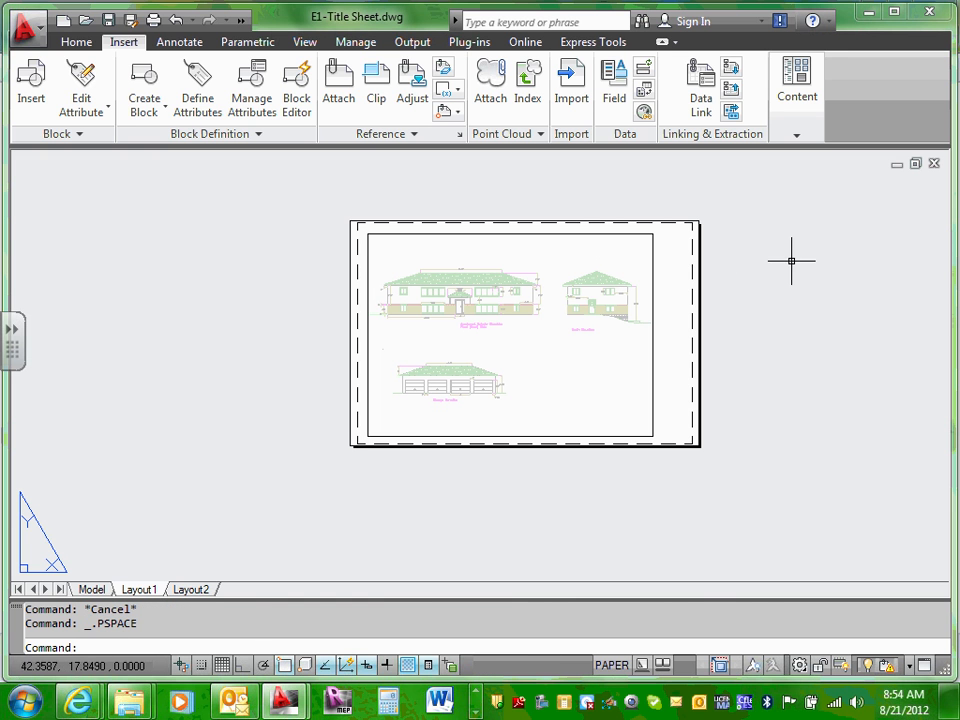
key(Escape)
scroll(684, 275, up, 2)
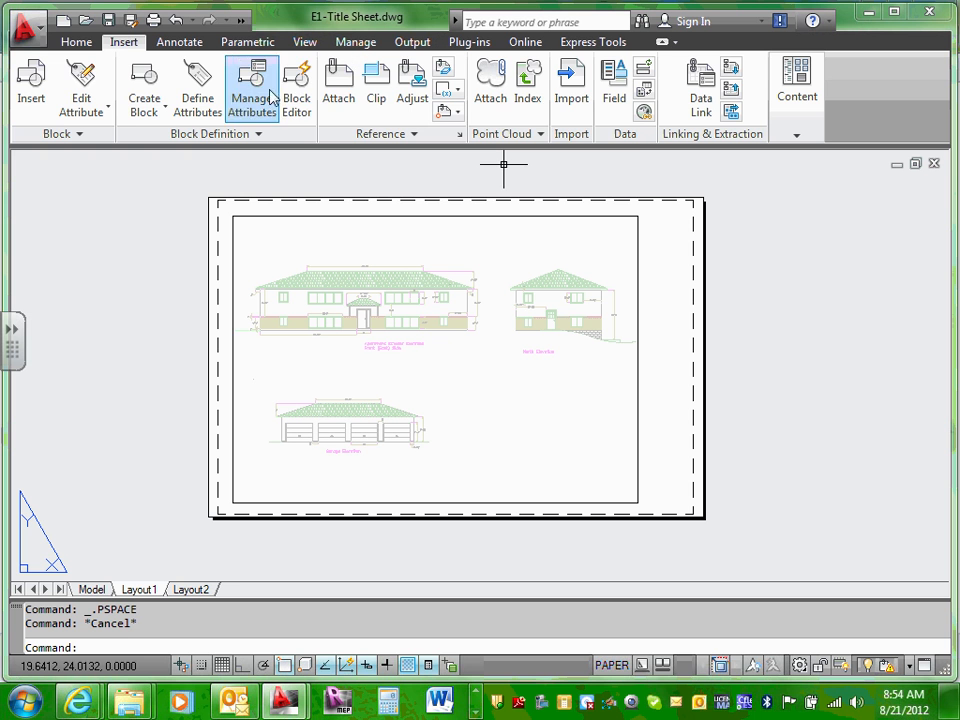
Step: Start Attach and pick 2008ECDM211-Title Block-22X34 in the XRefs folder
click(334, 88)
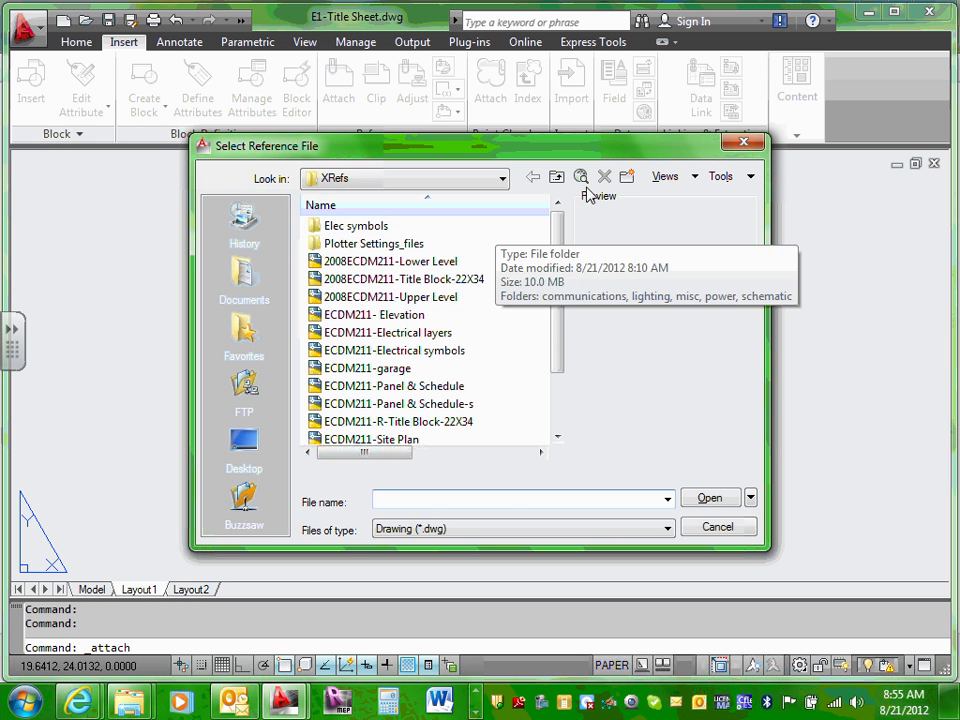
click(465, 288)
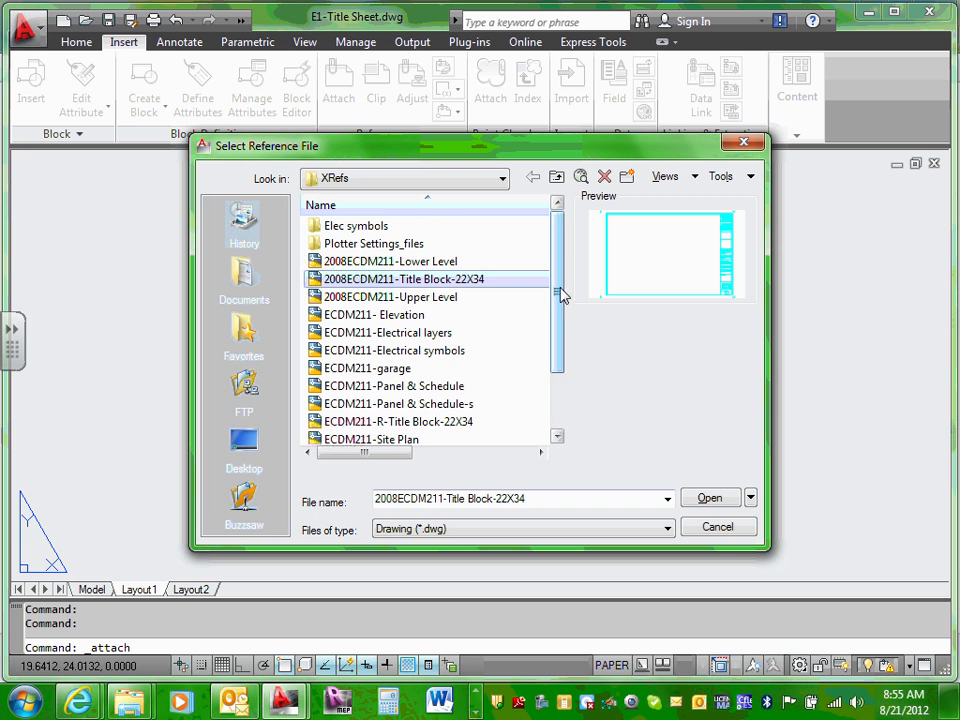
drag(561, 294, 565, 372)
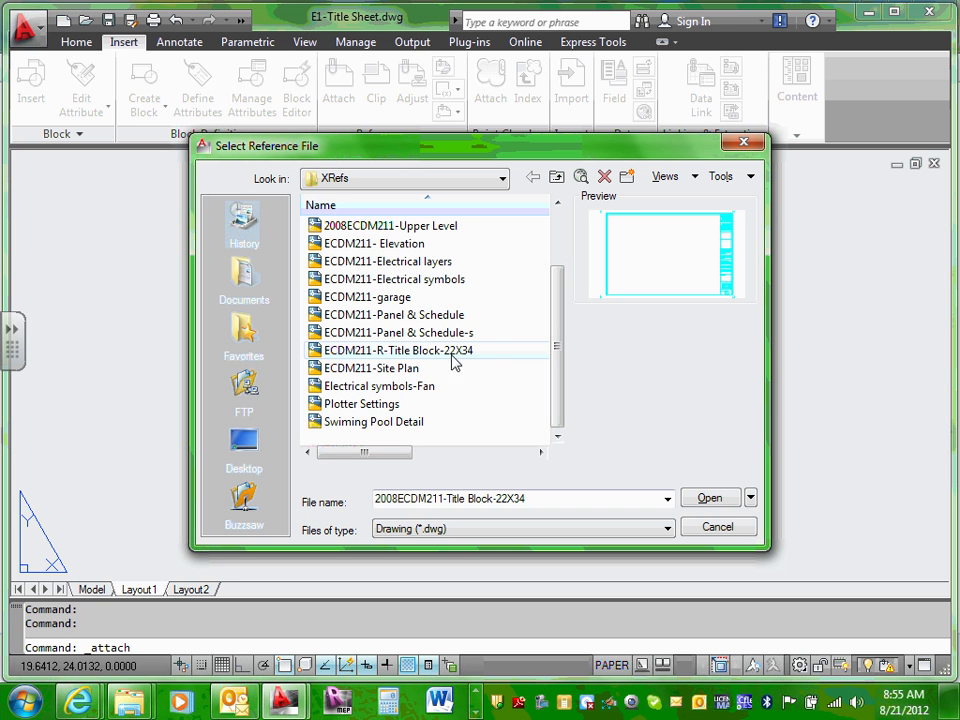
drag(557, 349, 560, 290)
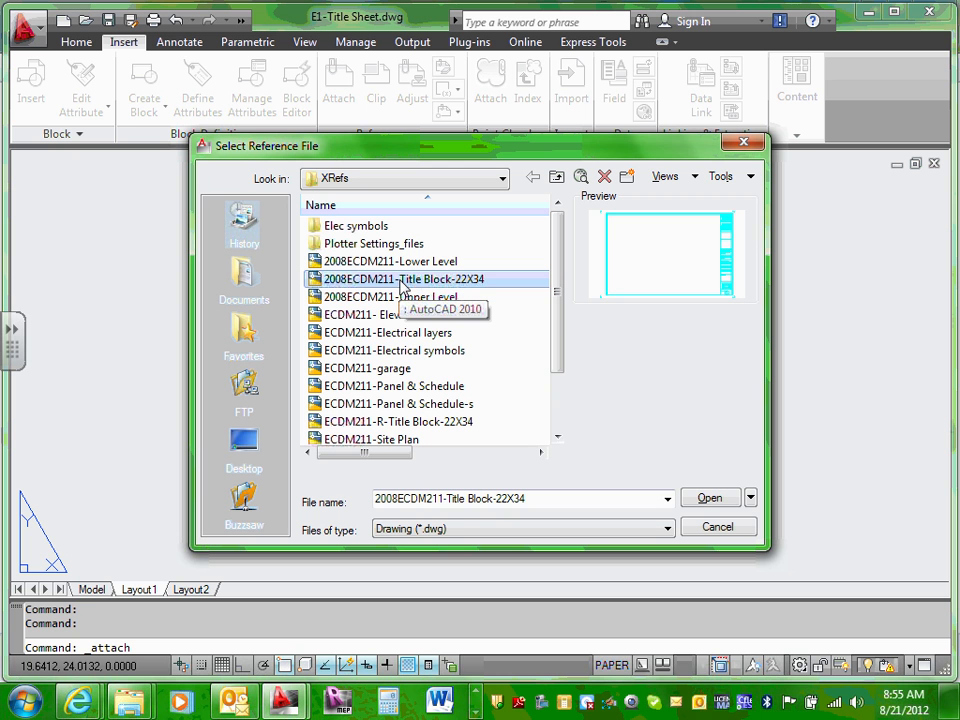
Step: Rename the title block file by appending -CSK to its name
click(399, 284)
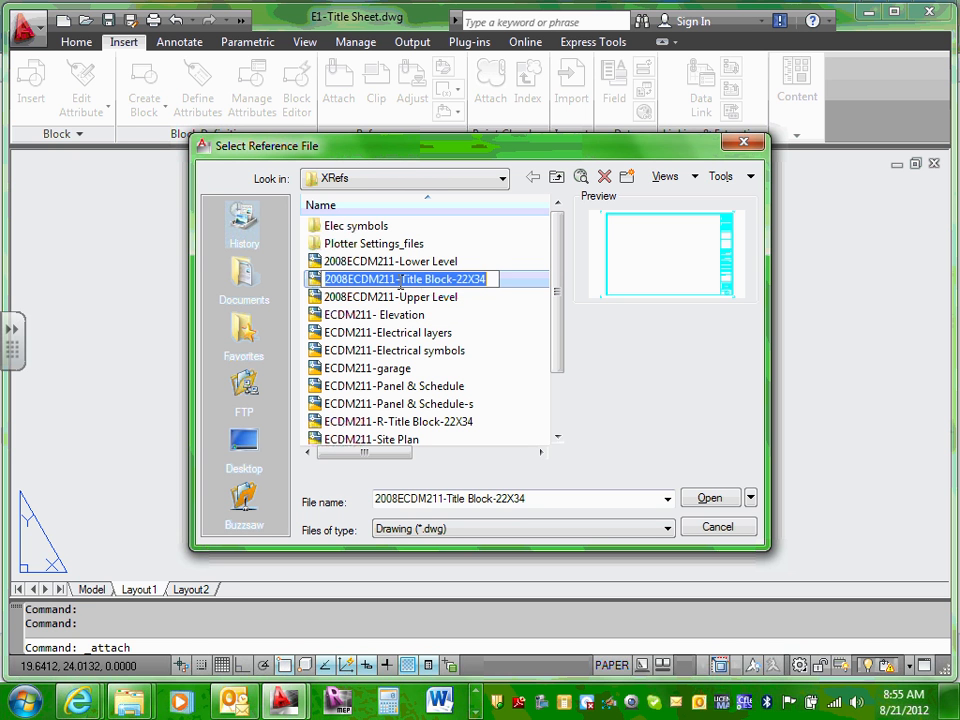
click(325, 279)
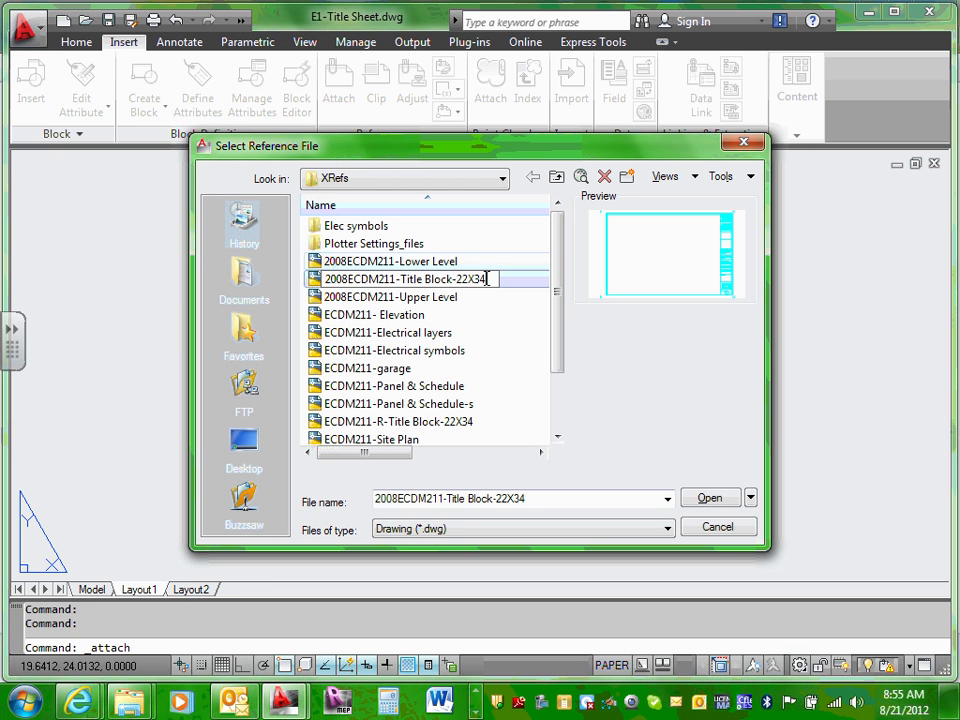
text(-CSK)
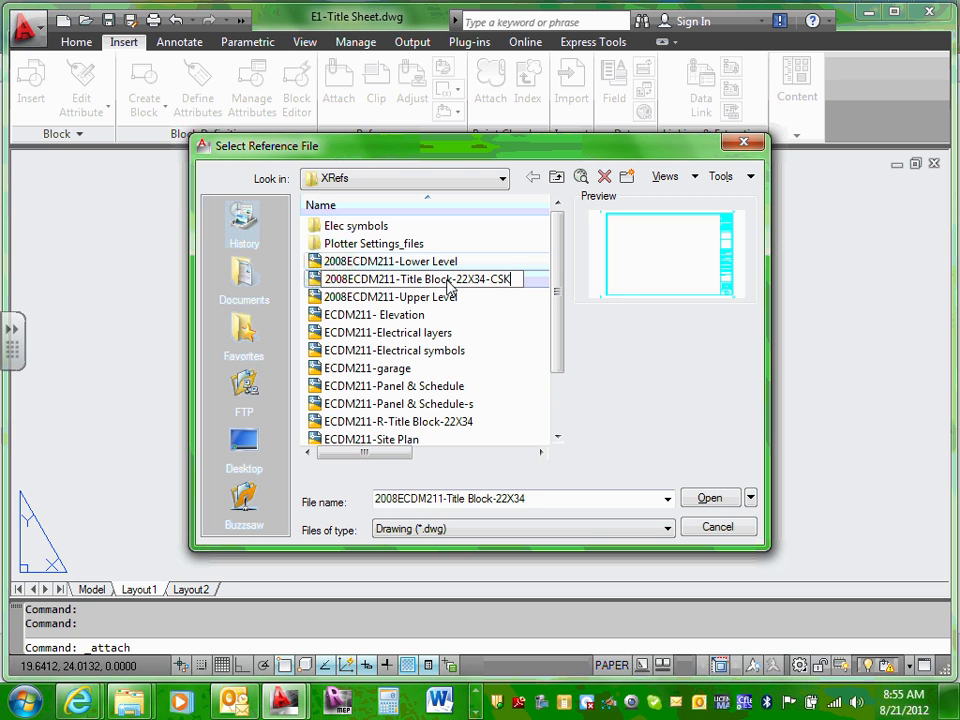
key(Return)
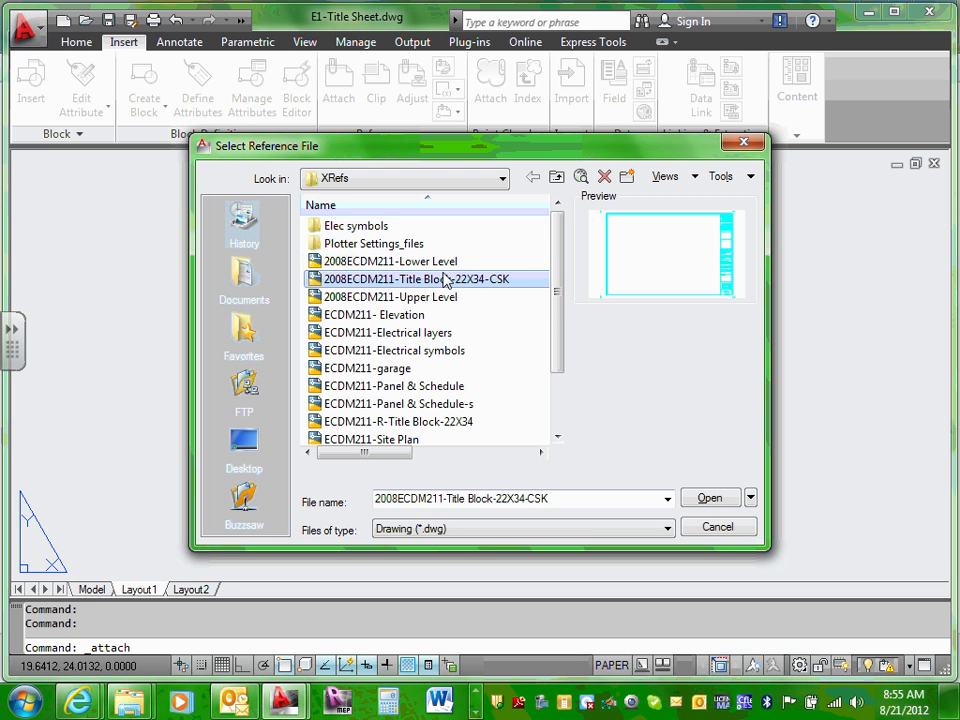
key(Up)
key(Down)
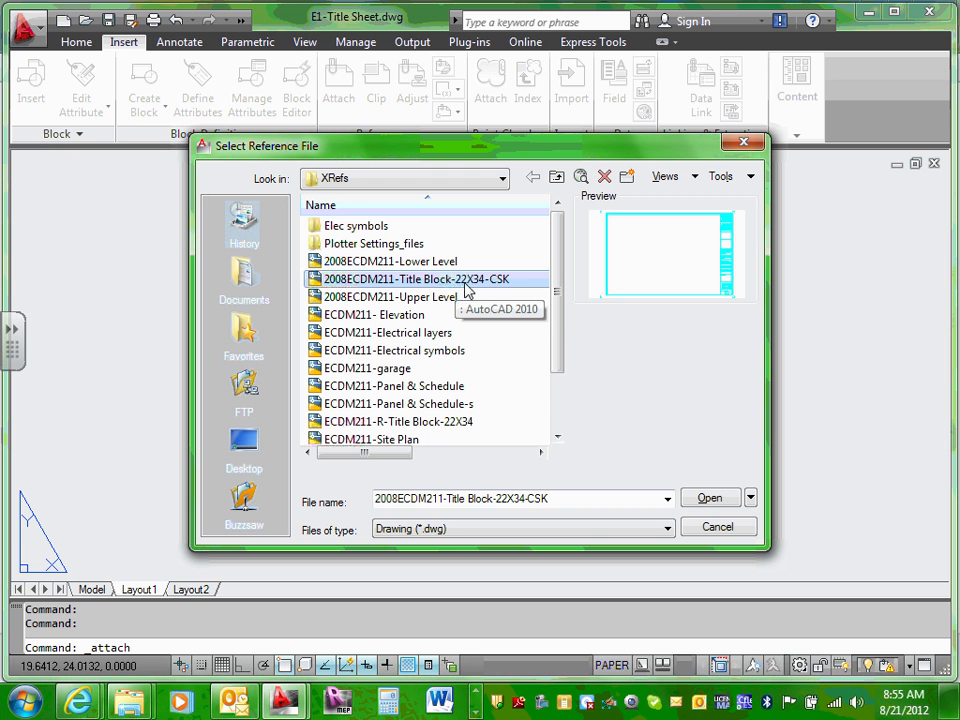
Step: Rename it again, replacing CSK with Team to read 2008ECDM211-Title Block-22X34-Team
double_click(437, 279)
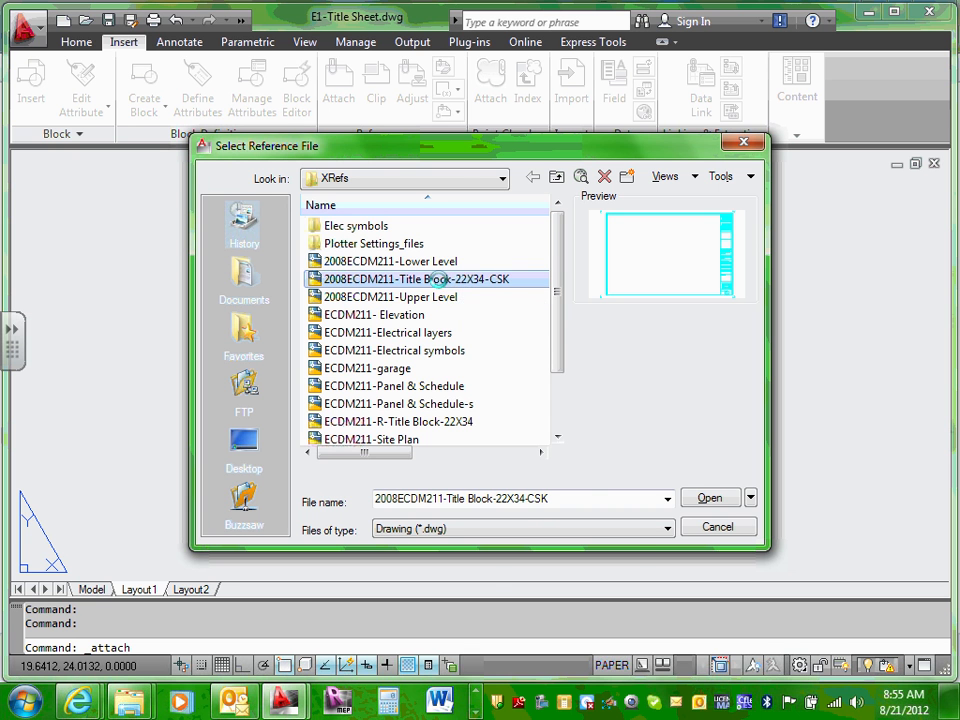
right_click(437, 279)
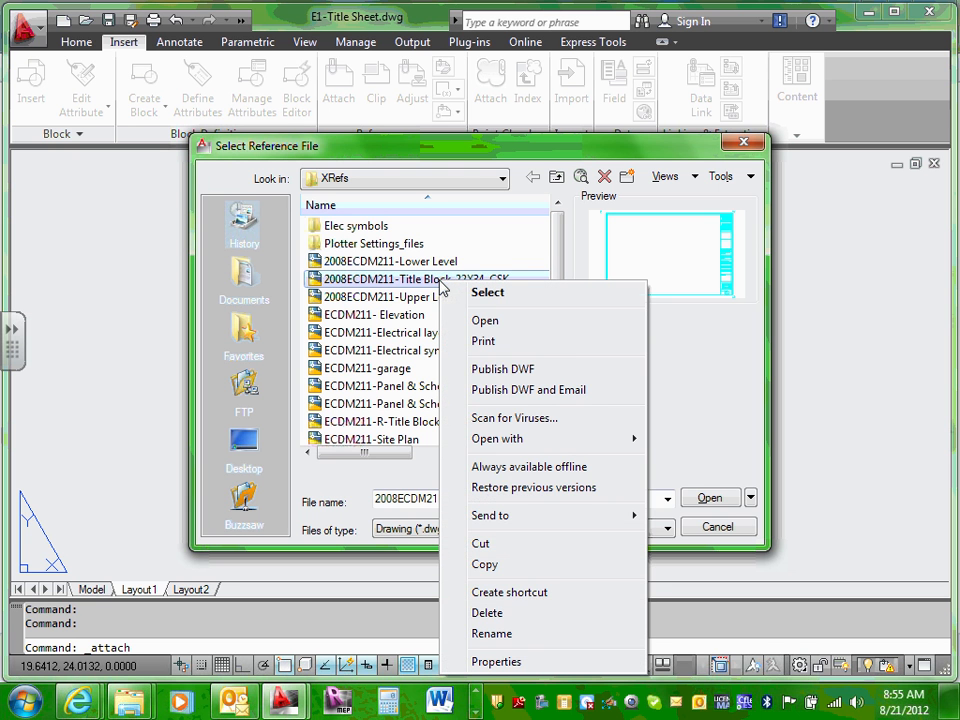
click(500, 634)
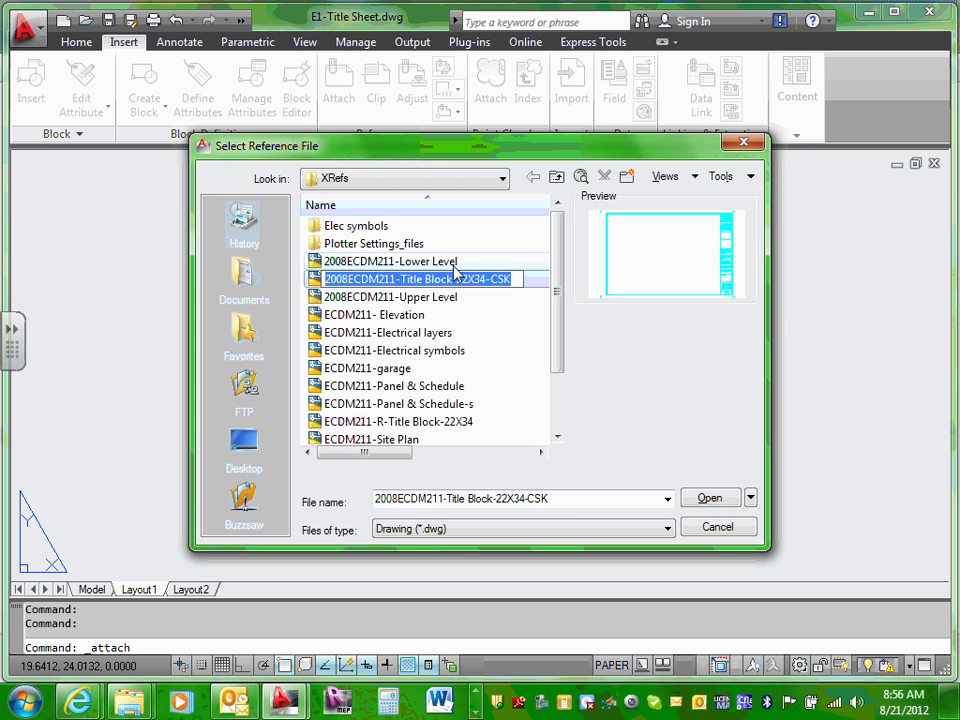
click(465, 264)
click(459, 281)
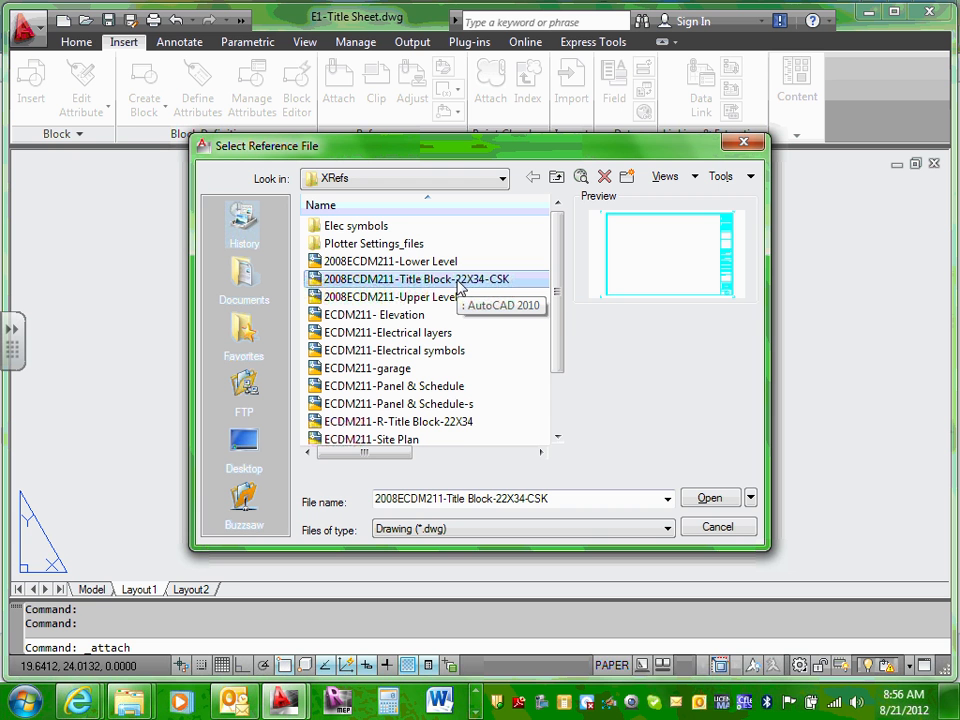
right_click(457, 286)
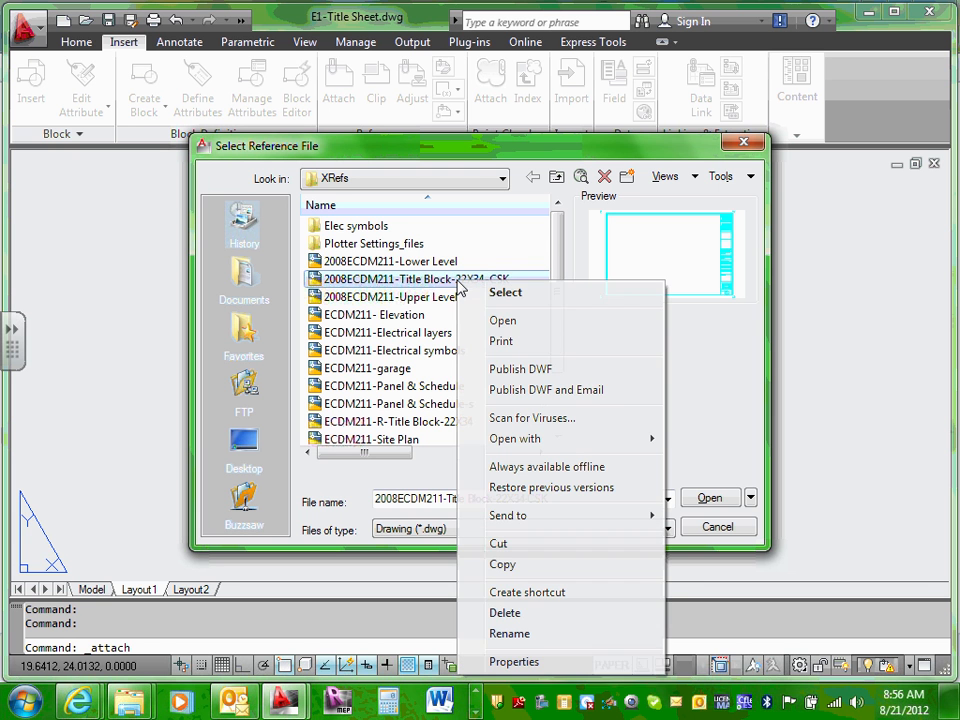
click(511, 633)
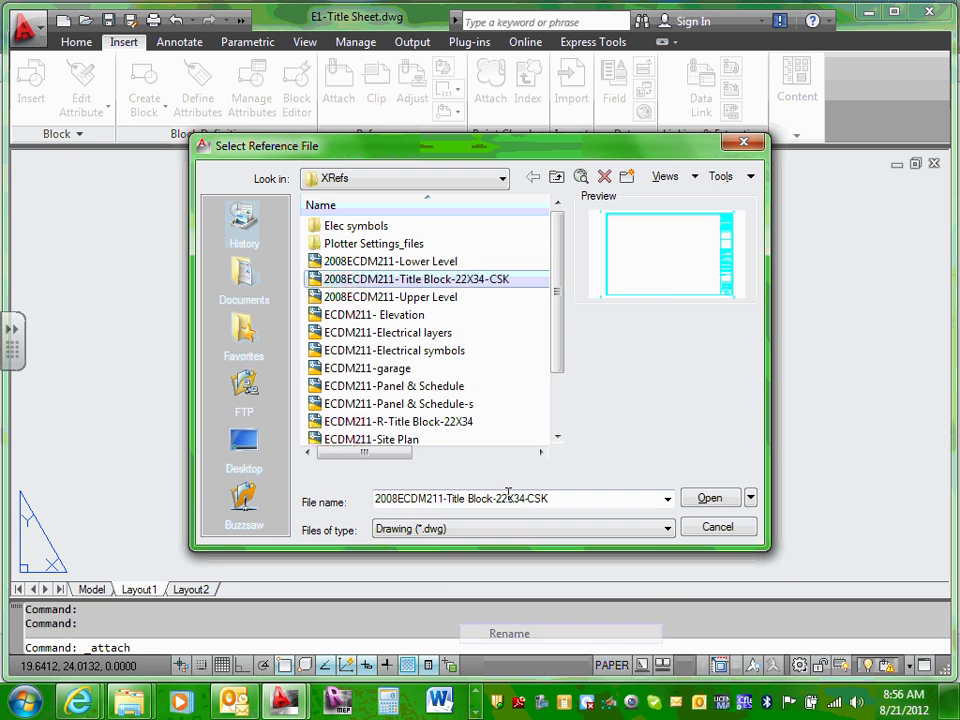
drag(490, 281, 536, 279)
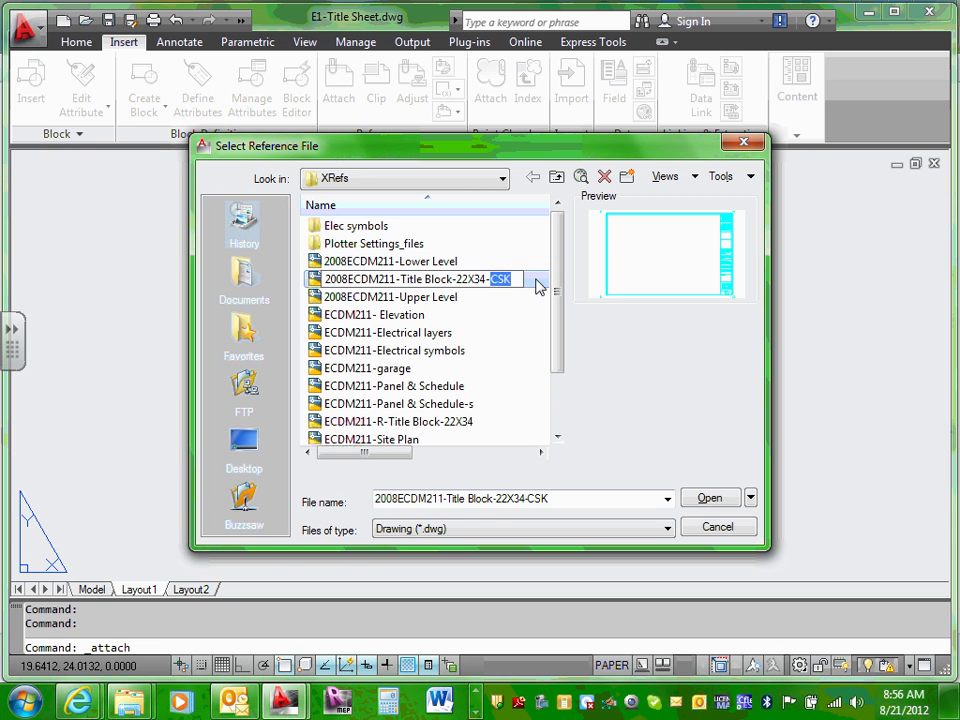
text(Team)
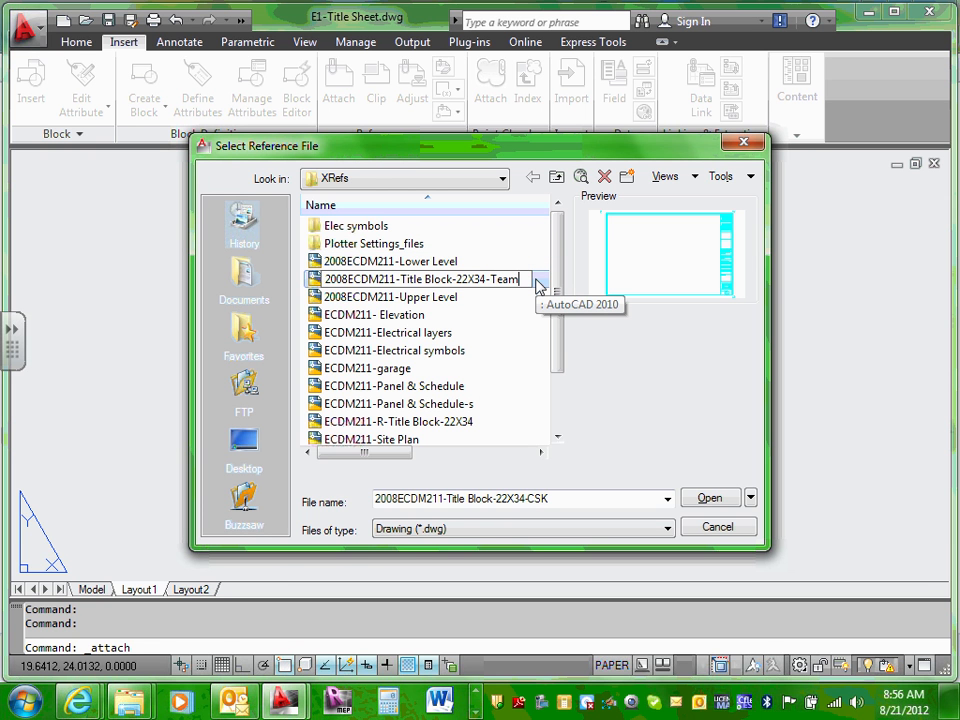
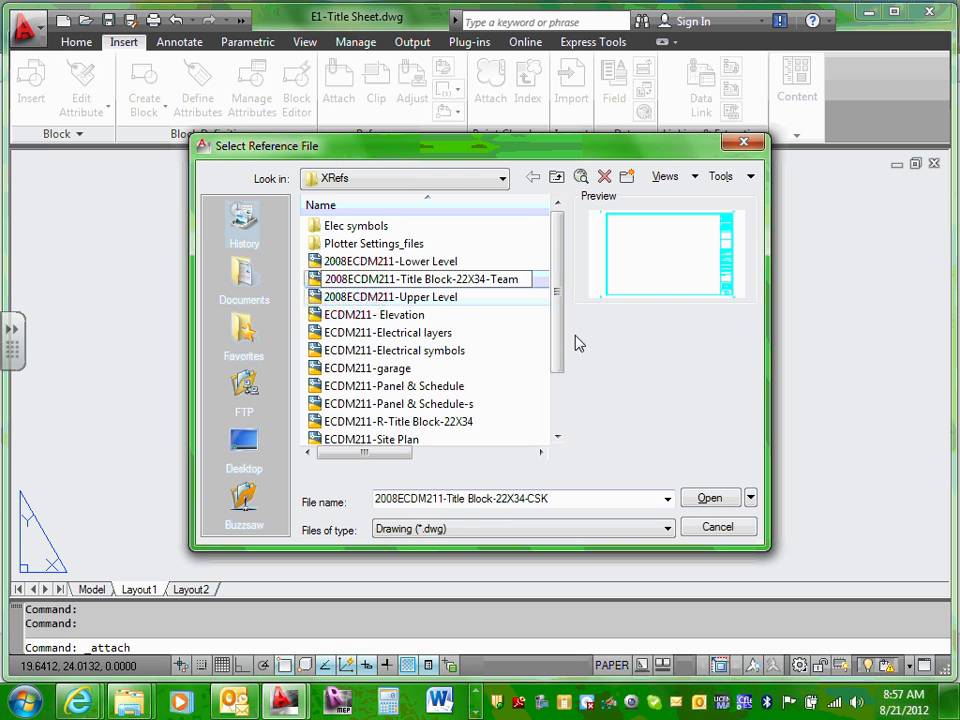
Step: Attach 2008ECDM211-Title Block-22X34-Team.dwg at default scale and origin, continuing past both educational warnings
click(435, 262)
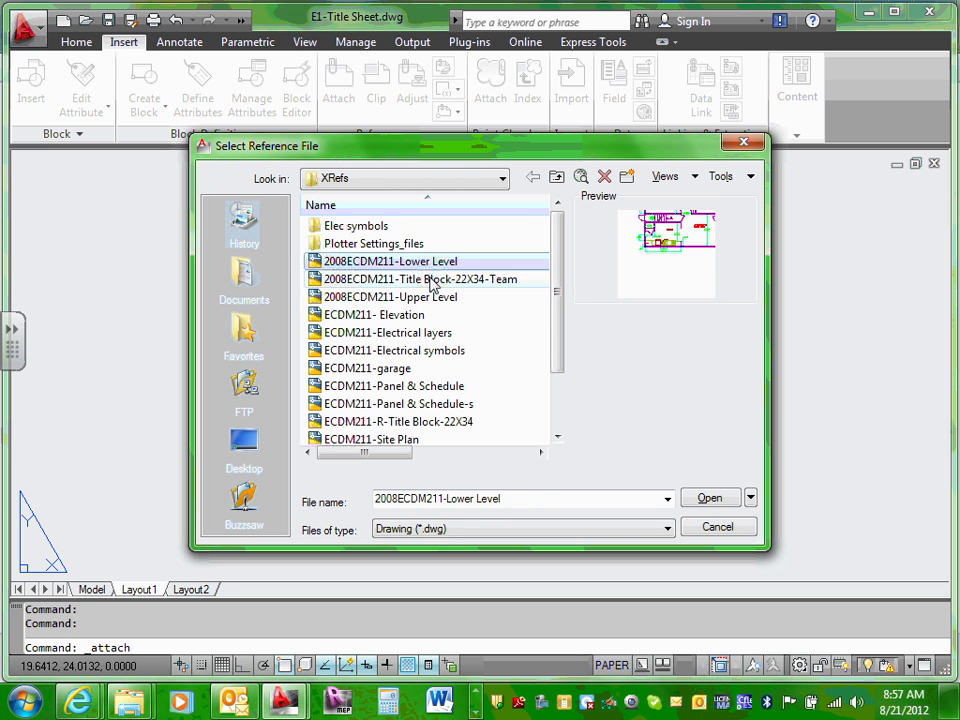
click(440, 280)
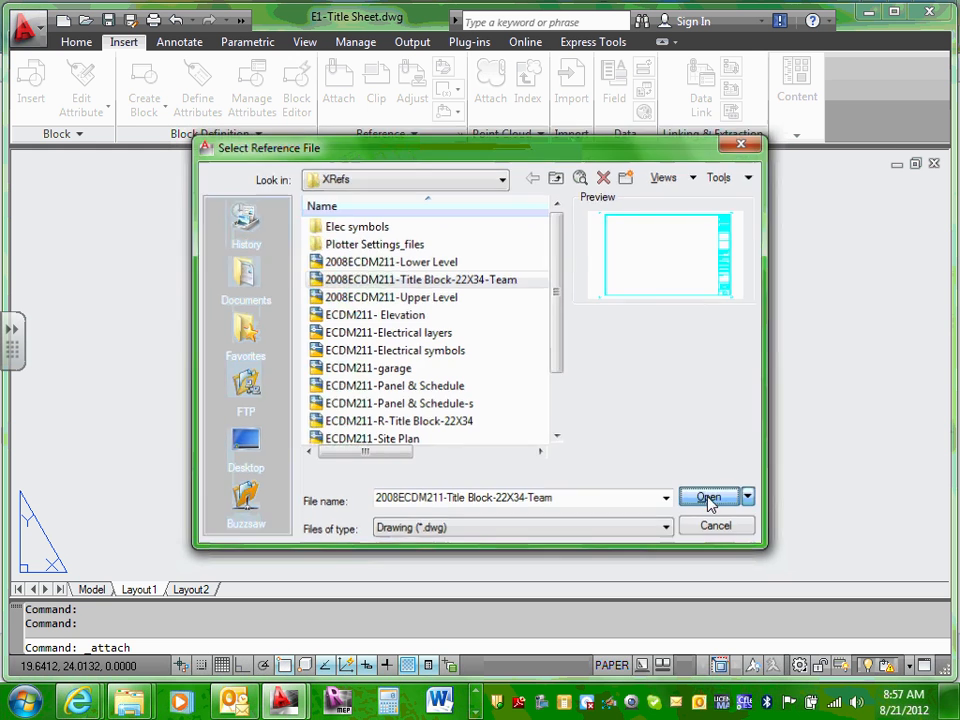
click(709, 499)
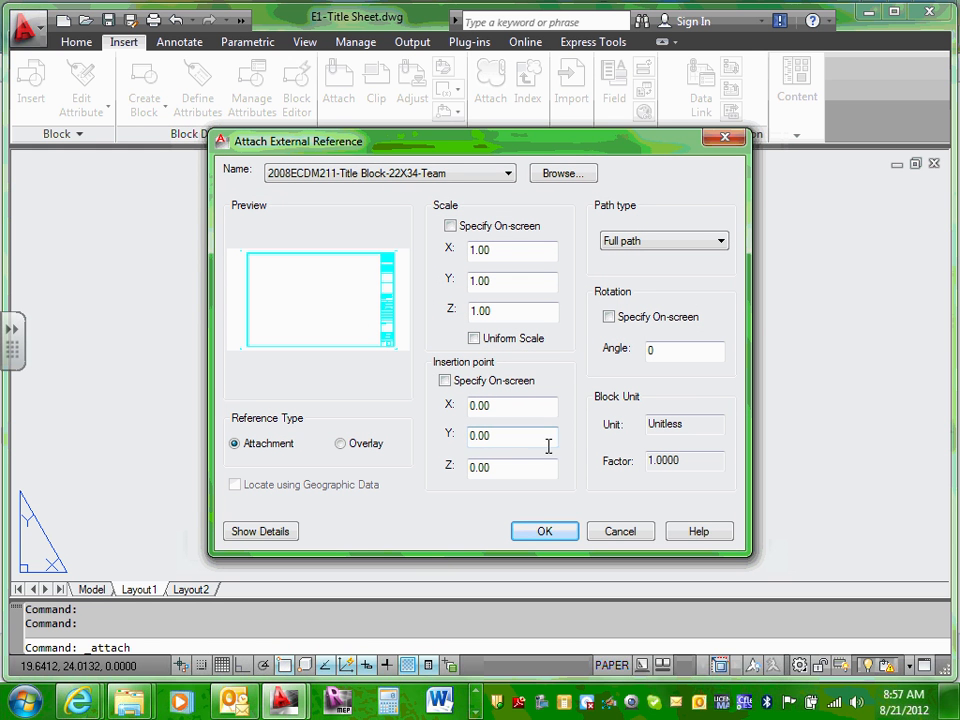
click(545, 532)
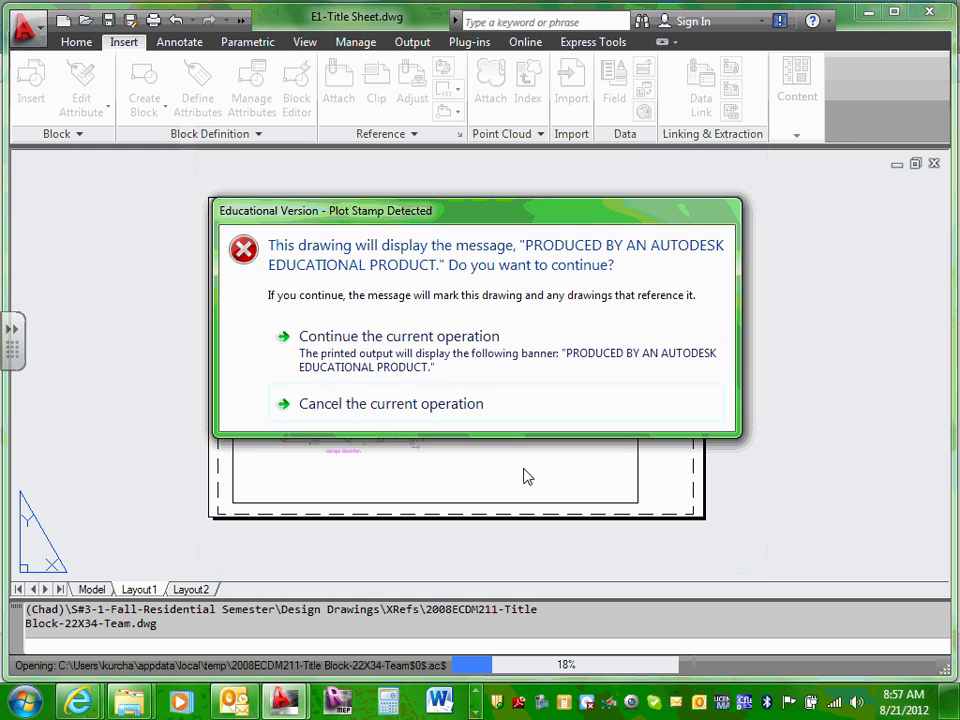
click(411, 352)
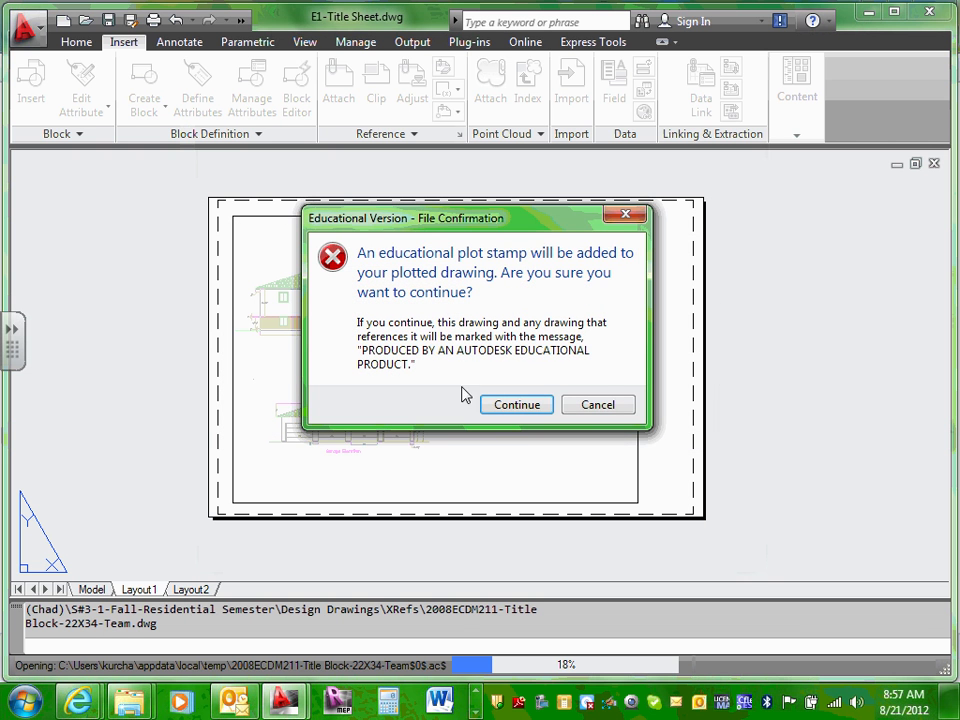
click(512, 405)
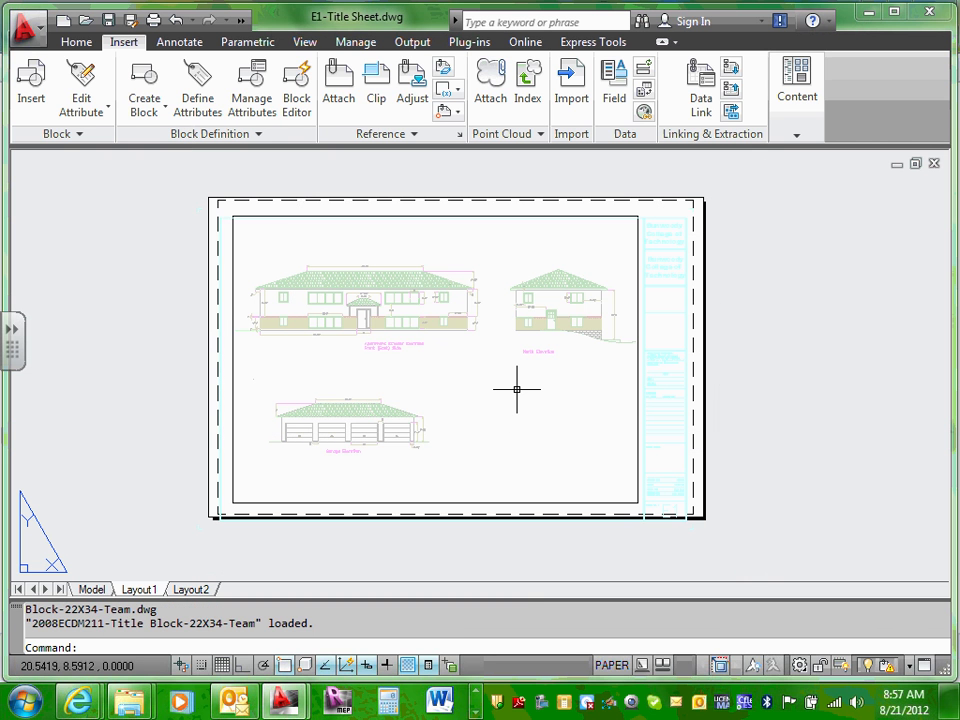
scroll(516, 390, down, 1)
scroll(516, 390, up, 1)
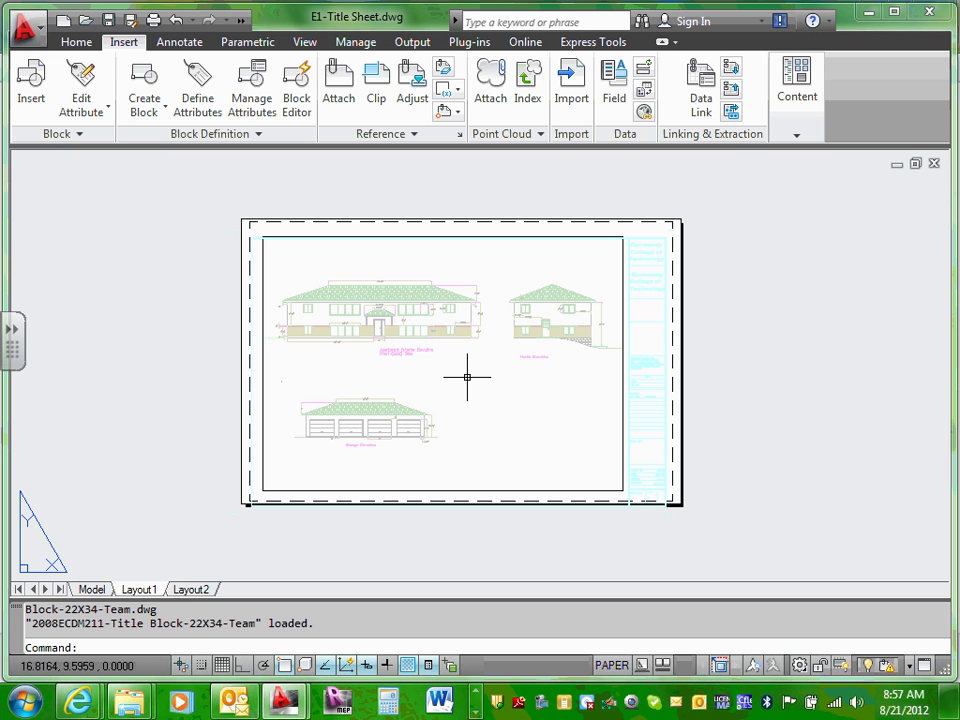
scroll(515, 386, up, 1)
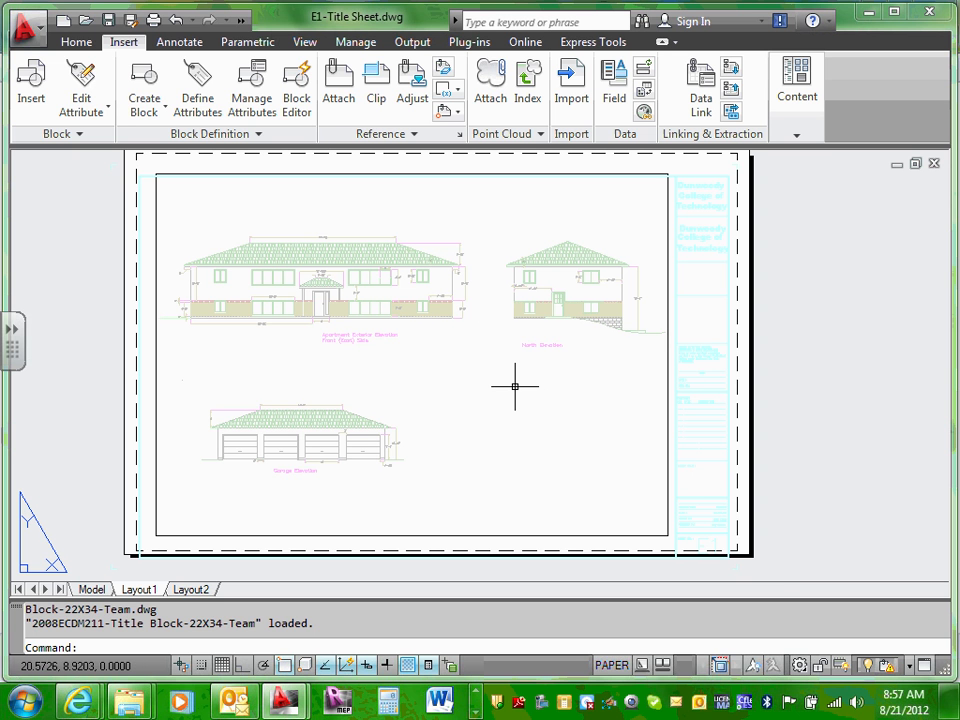
scroll(515, 386, down, 1)
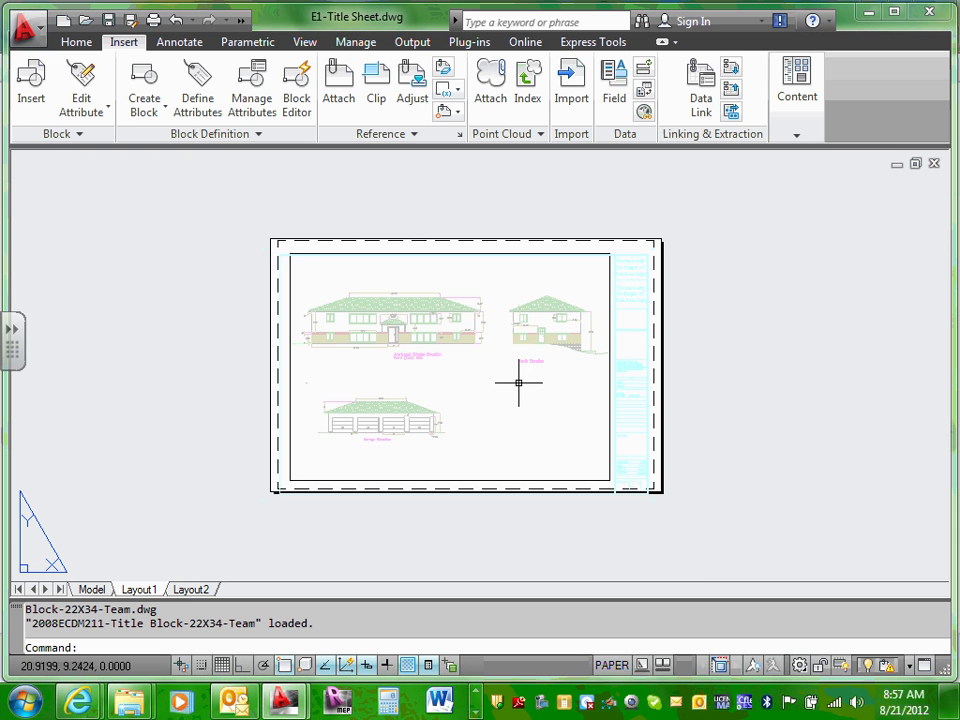
scroll(630, 262, up, 1)
scroll(650, 243, up, 1)
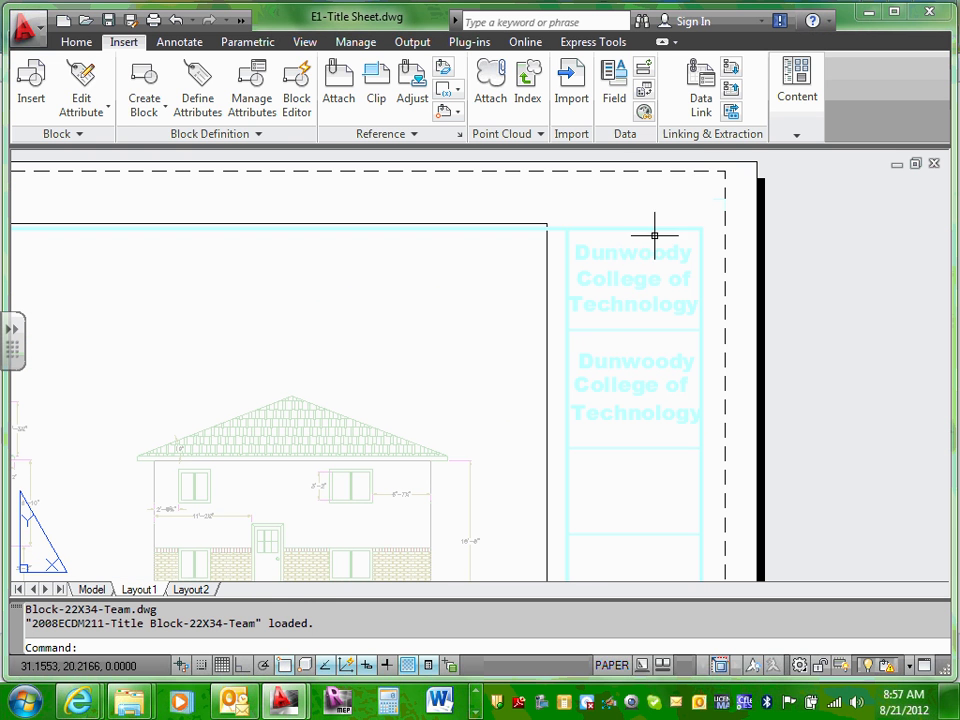
click(667, 220)
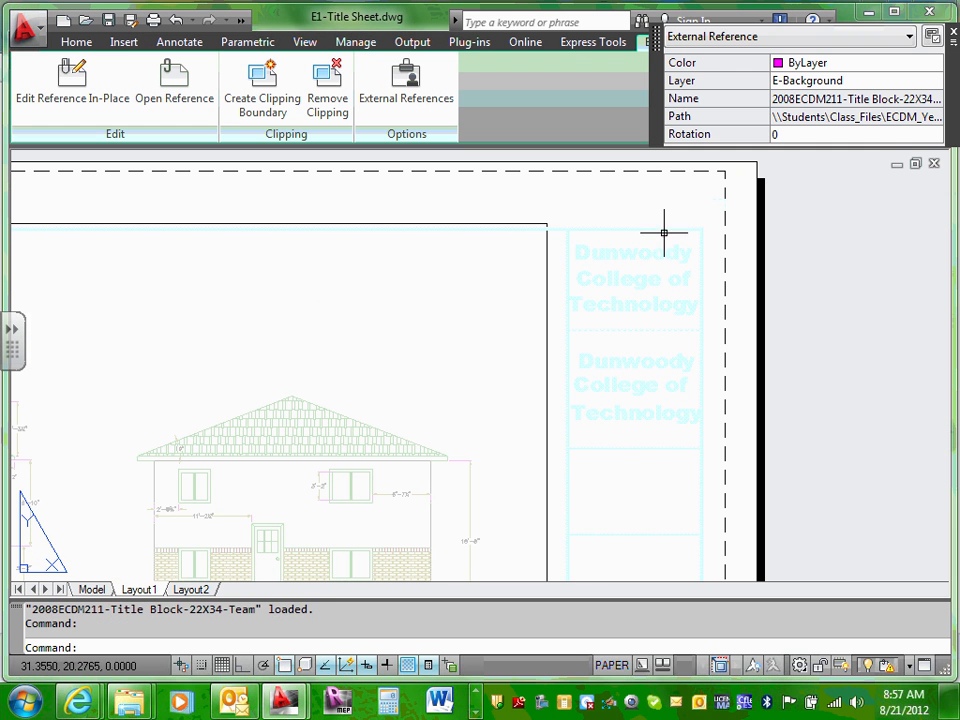
scroll(666, 231, down, 3)
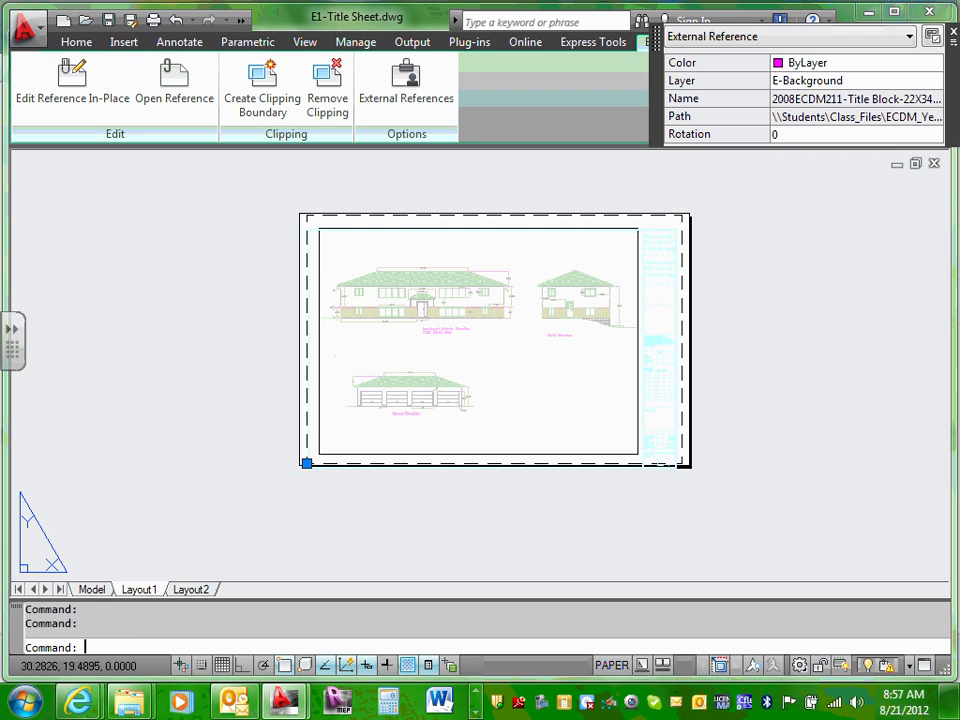
key(Escape)
key(Escape)
scroll(665, 232, up, 6)
click(677, 183)
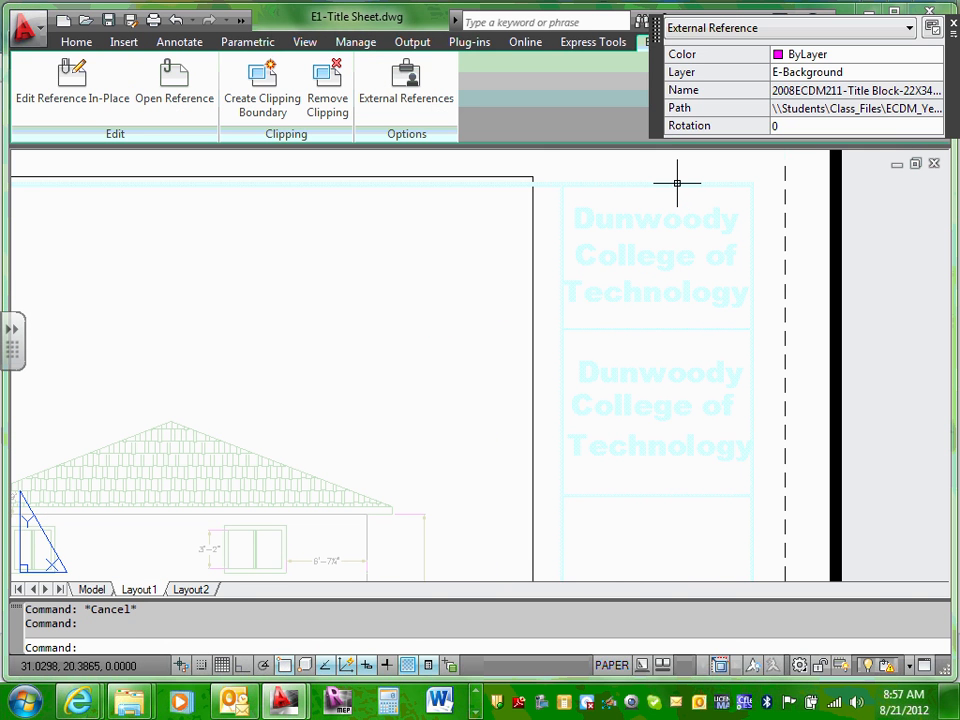
scroll(677, 185, down, 2)
key(Escape)
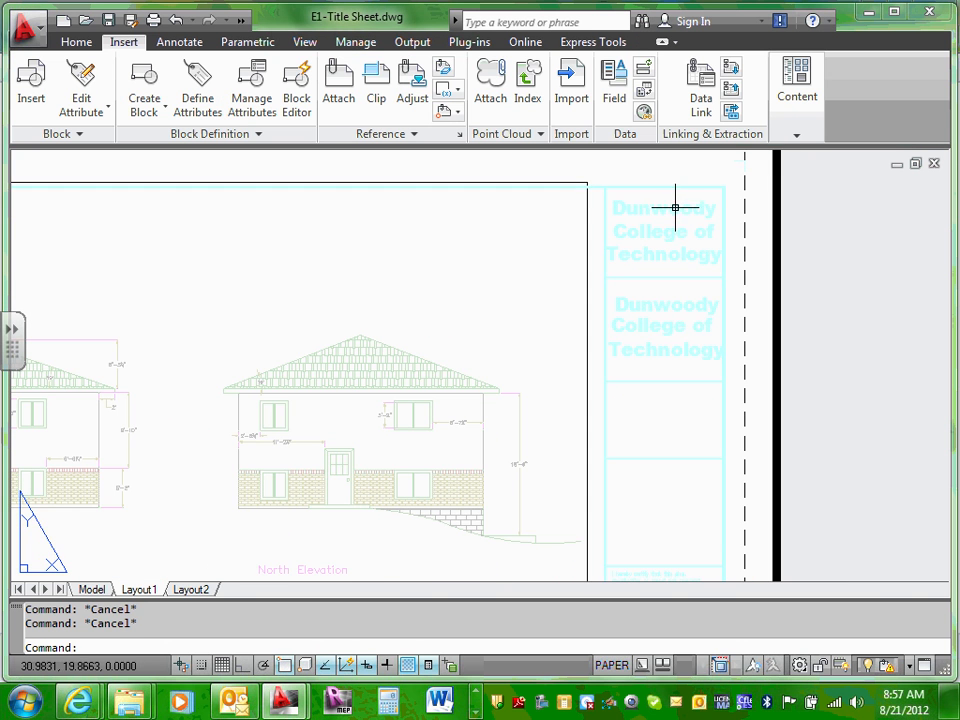
scroll(675, 207, down, 4)
scroll(692, 182, up, 3)
scroll(688, 193, up, 3)
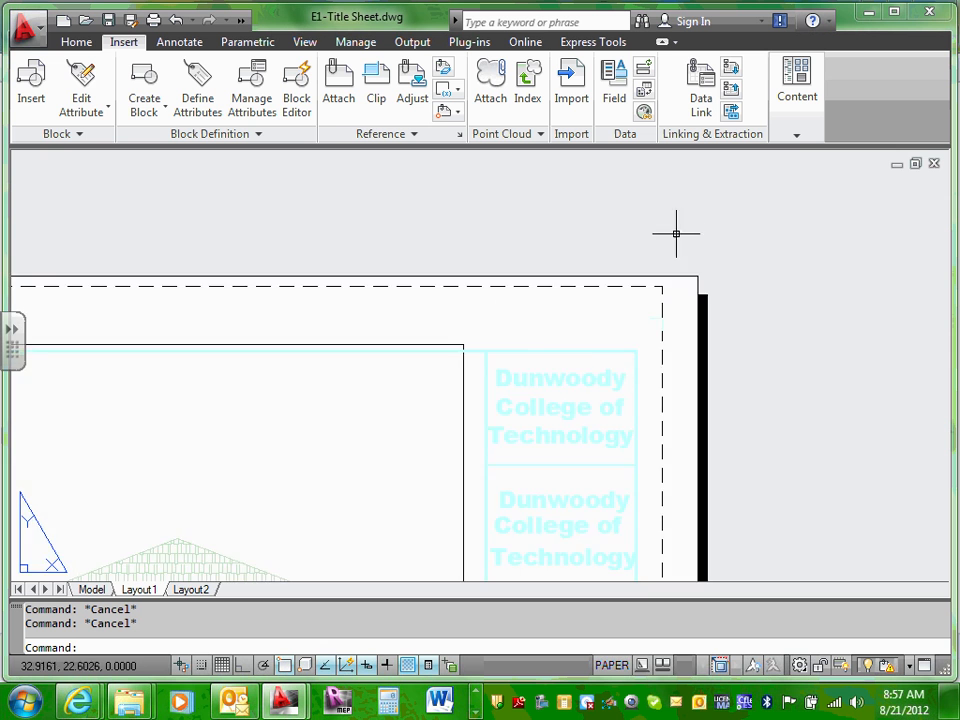
scroll(676, 233, down, 4)
scroll(497, 399, up, 3)
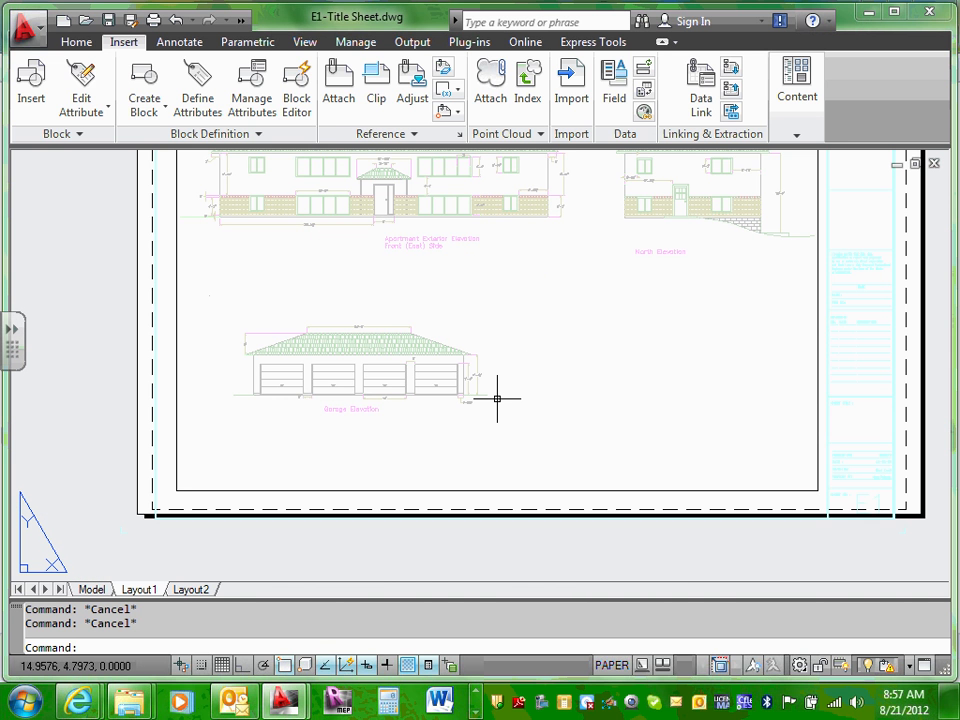
scroll(497, 399, down, 3)
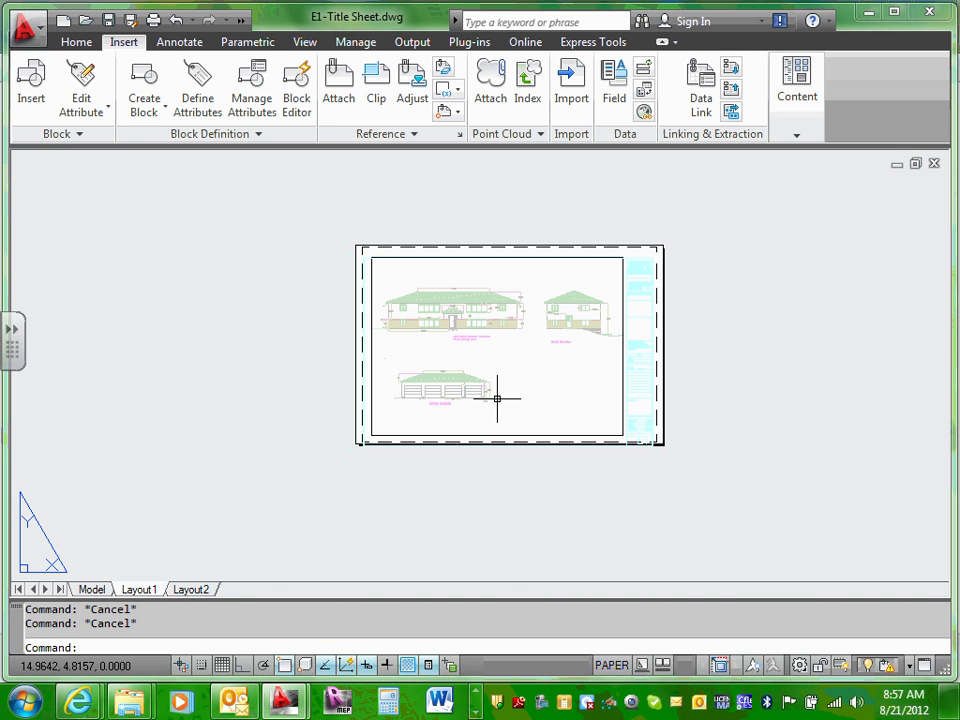
scroll(508, 388, down, 2)
scroll(572, 326, up, 4)
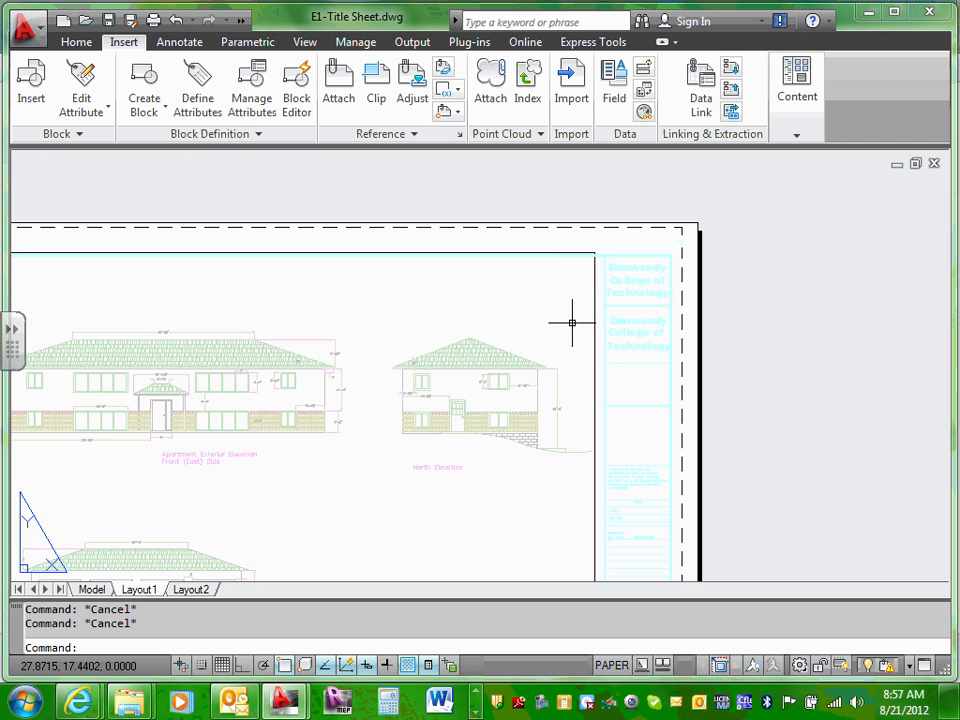
scroll(640, 290, up, 1)
Step: Nudge the title block upward and zoom in on the sheet's top-right corner
click(663, 221)
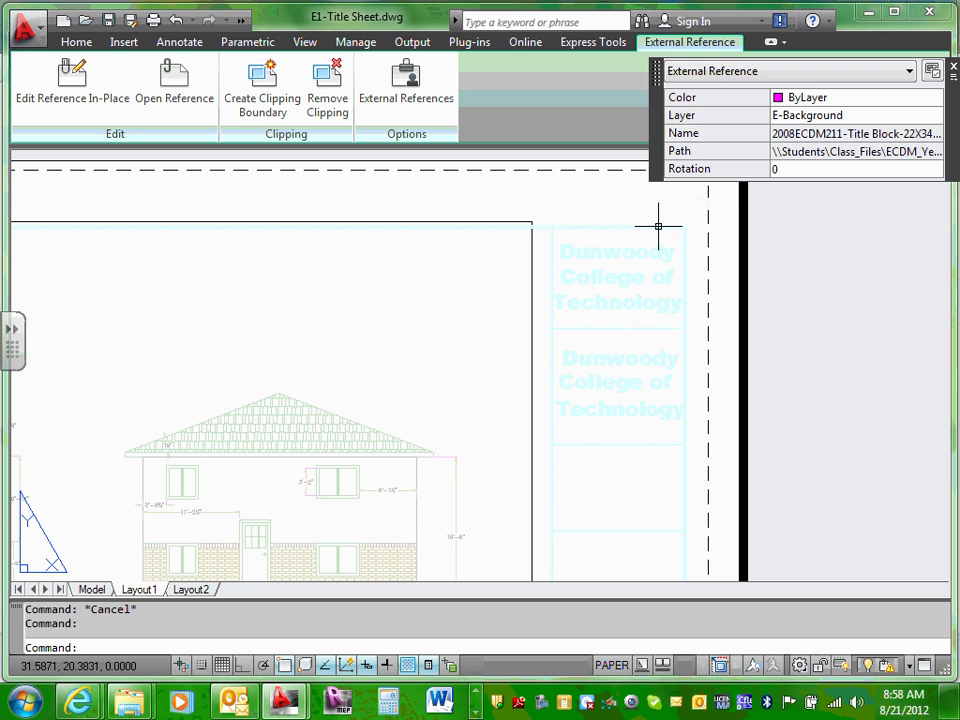
drag(658, 218, 674, 188)
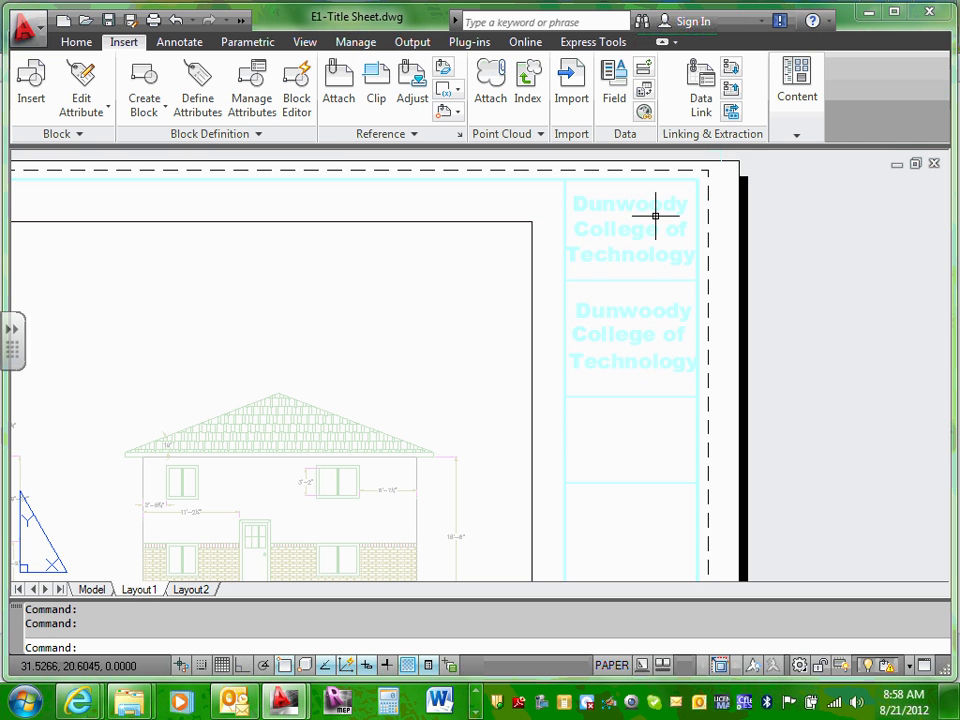
scroll(657, 212, down, 8)
scroll(660, 365, up, 5)
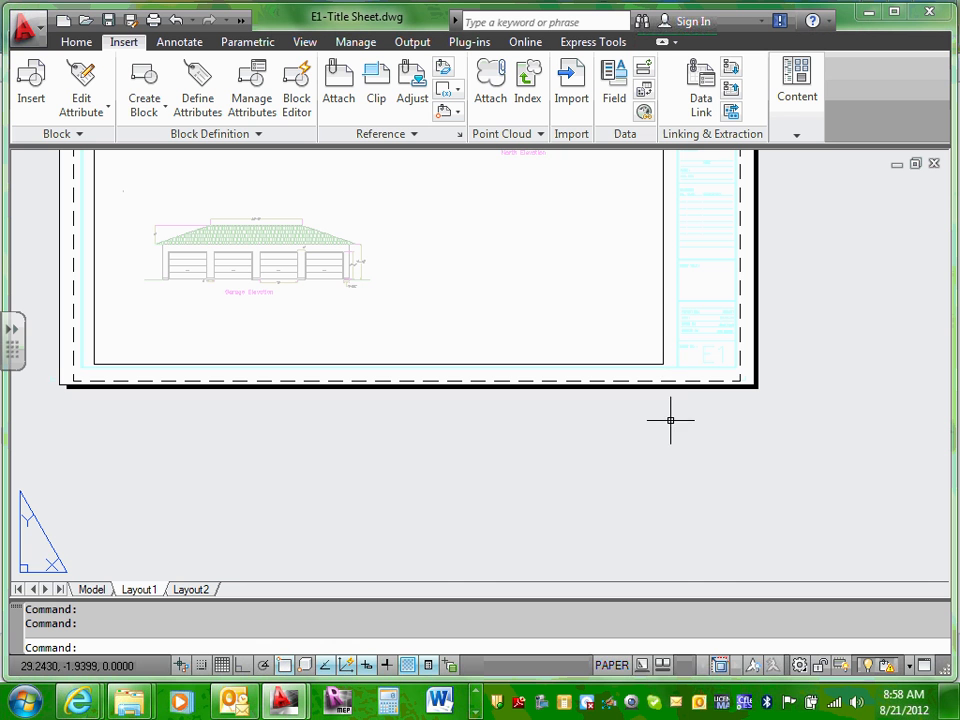
scroll(622, 286, down, 3)
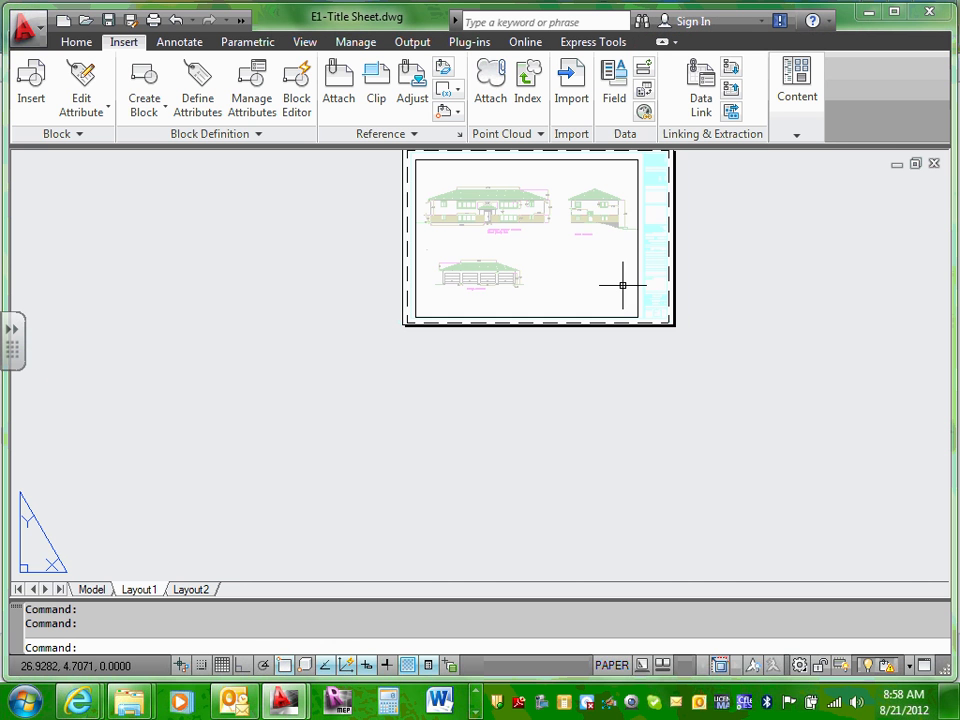
middle_drag(611, 161, 634, 286)
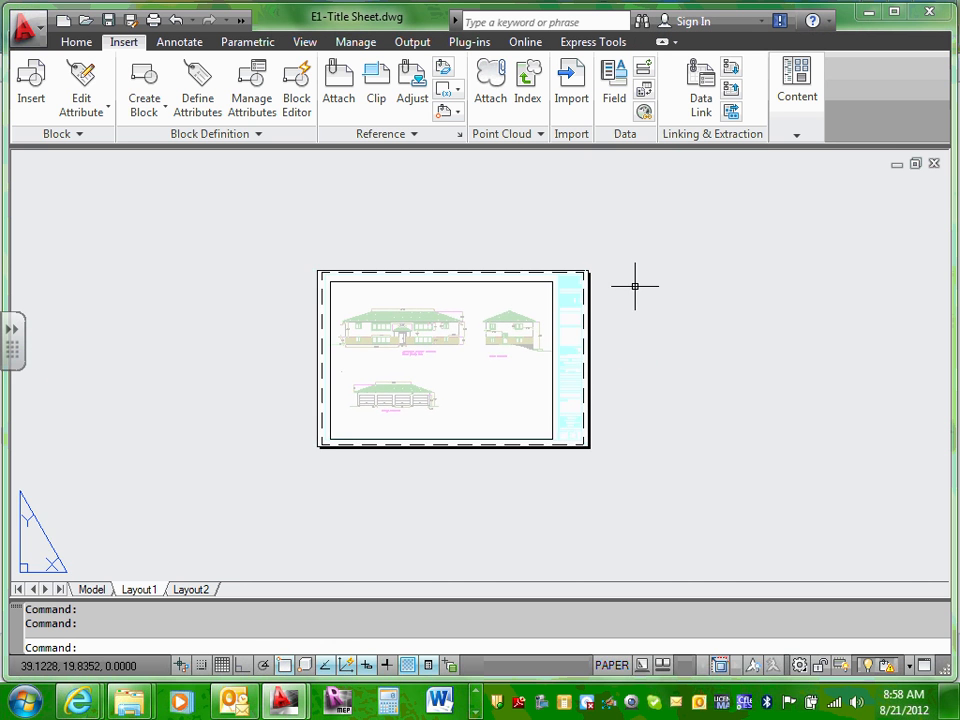
scroll(634, 286, up, 8)
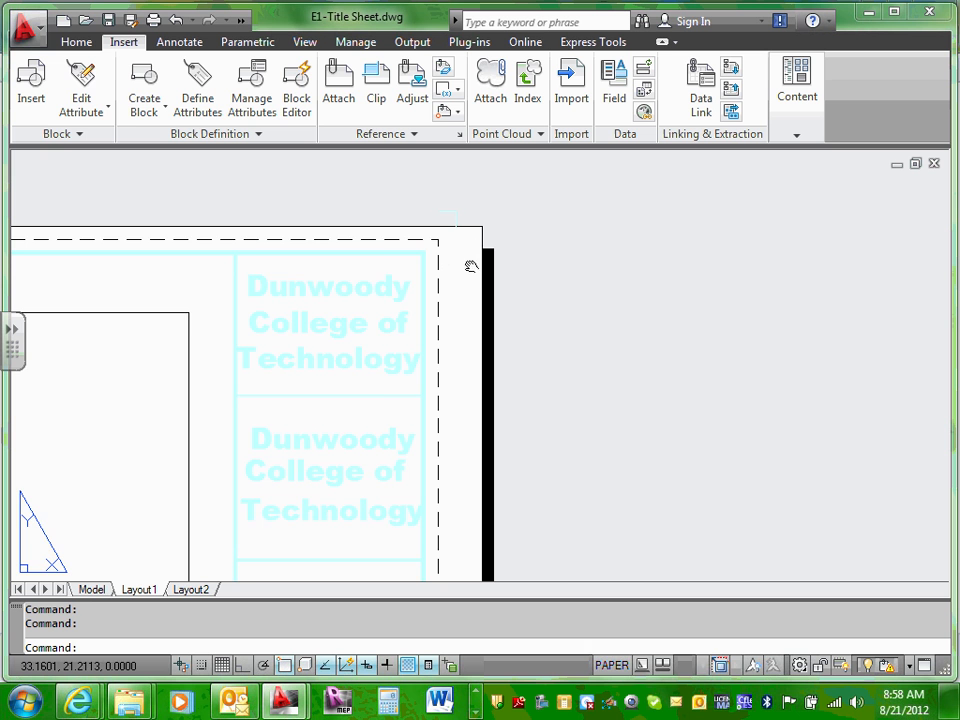
middle_drag(471, 266, 770, 422)
scroll(525, 328, up, 6)
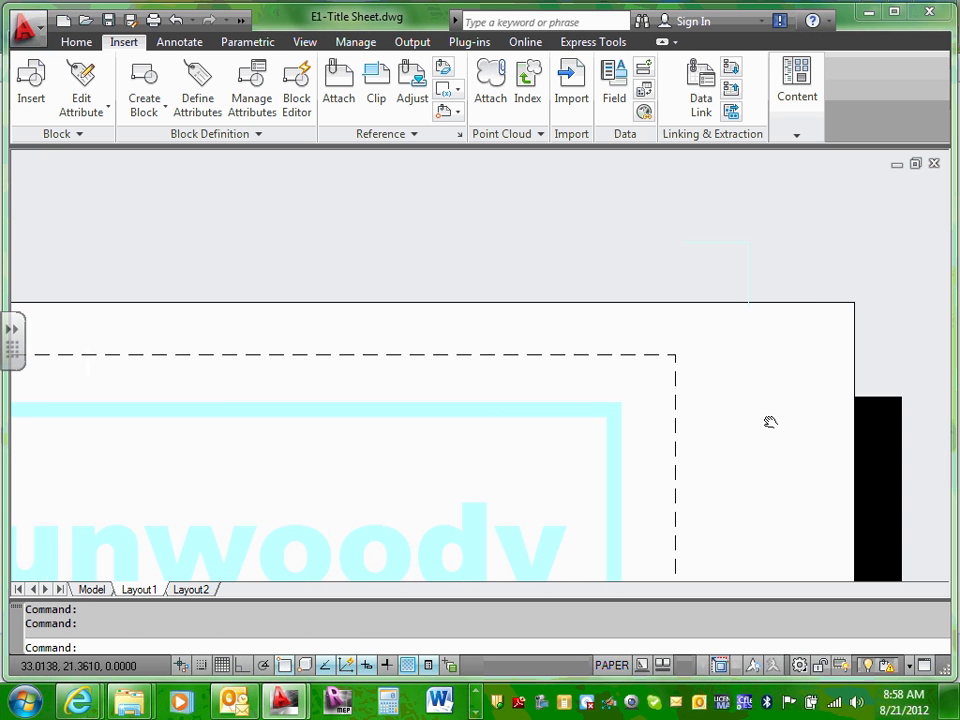
Step: Window-select the title block and drag it to line up with the dashed border
click(551, 409)
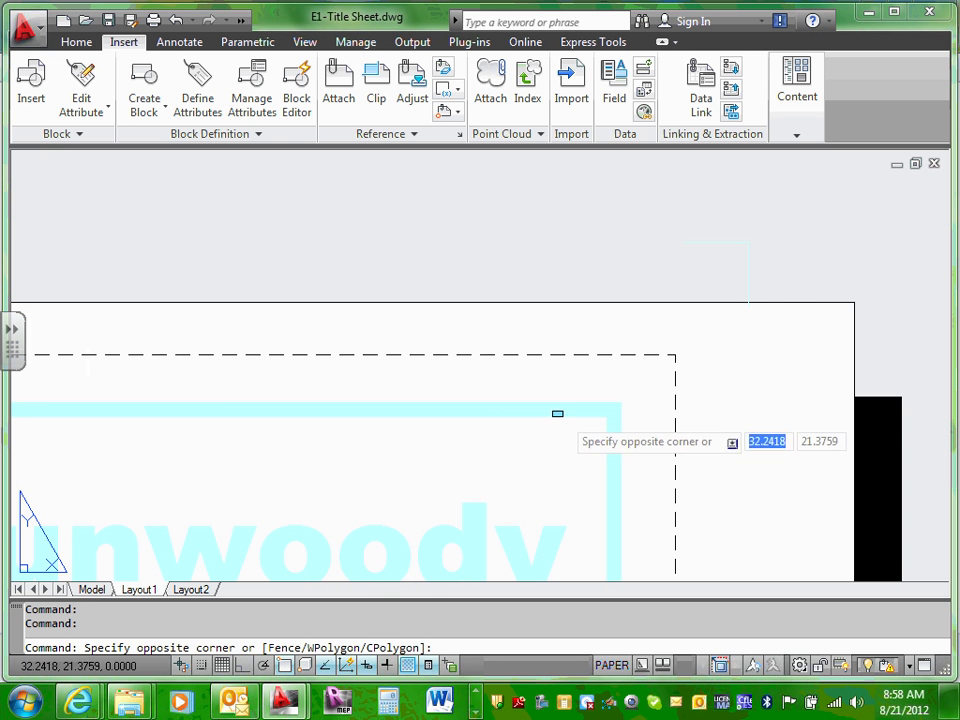
click(559, 411)
click(555, 410)
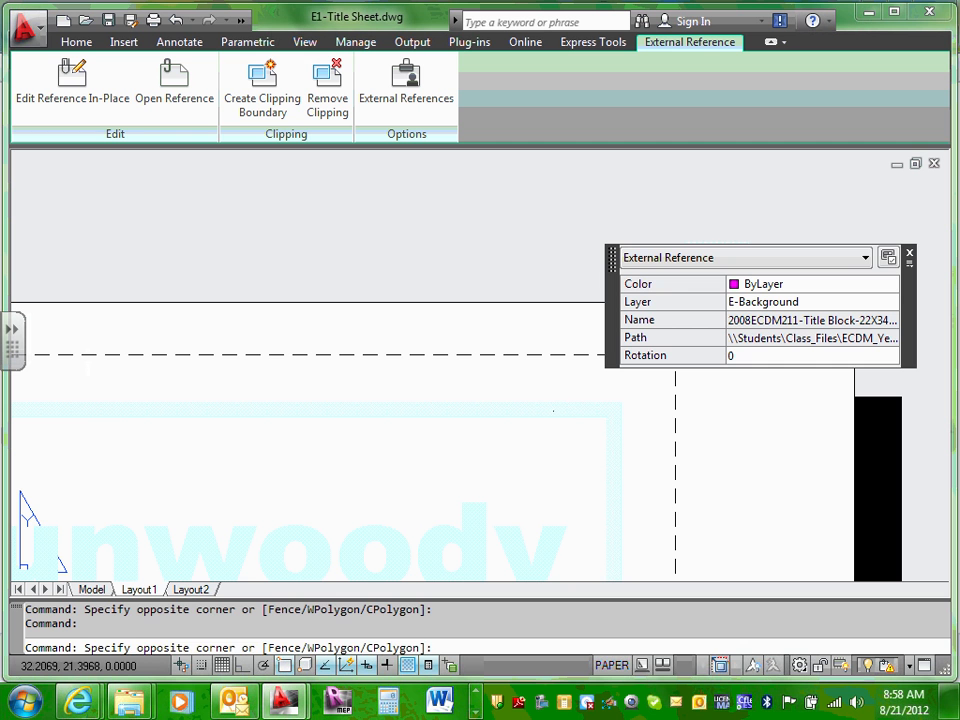
click(552, 408)
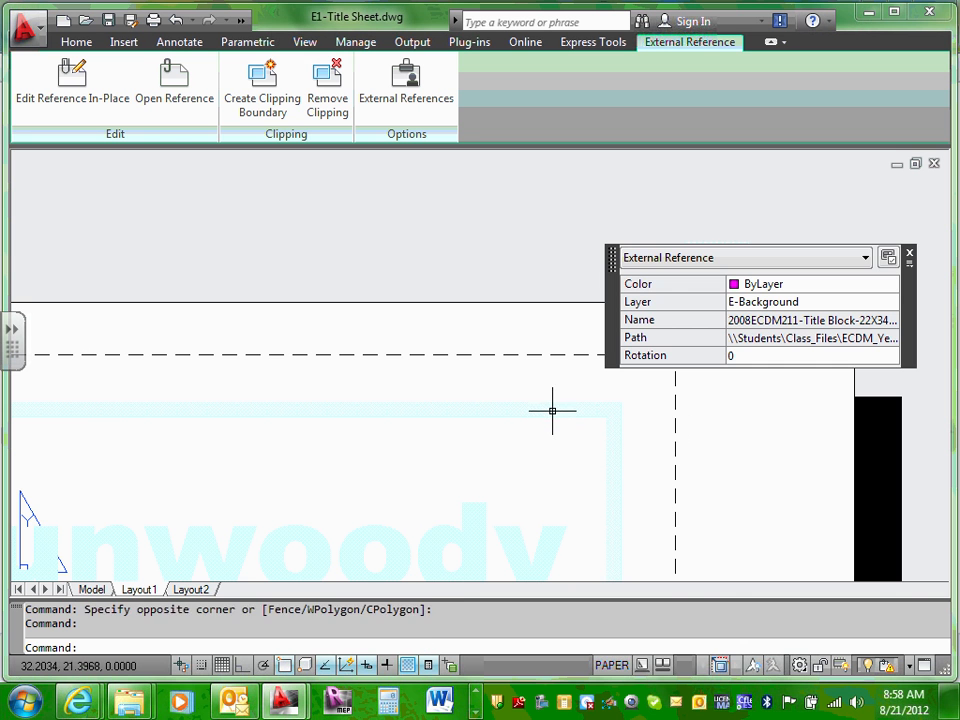
drag(552, 410, 590, 396)
scroll(654, 395, down, 5)
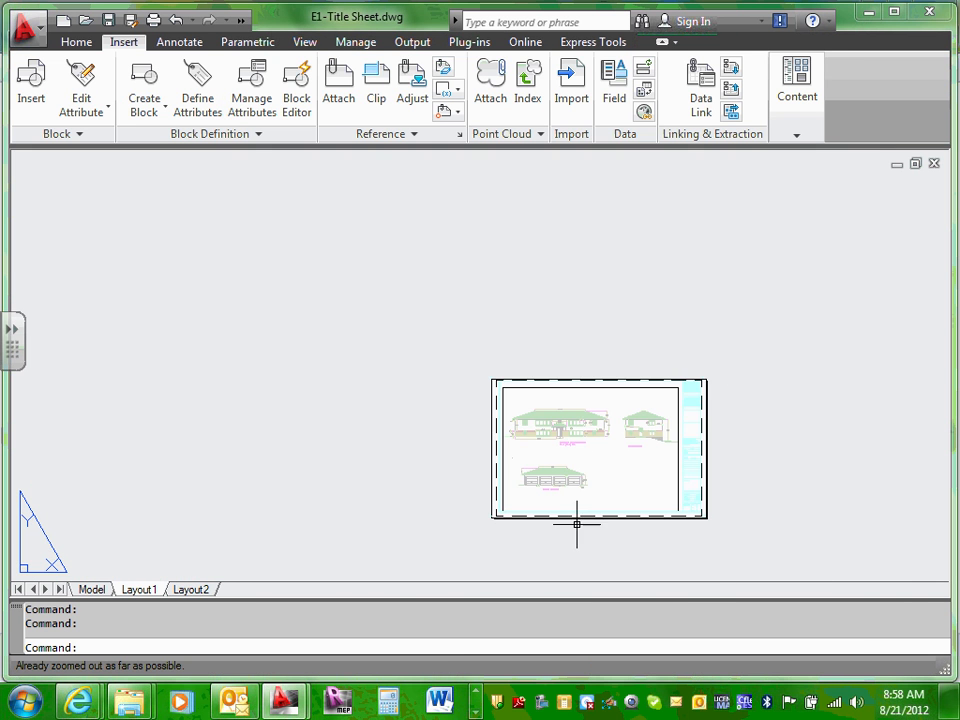
scroll(582, 517, up, 1)
key(Escape)
scroll(645, 510, up, 4)
scroll(930, 490, up, 1)
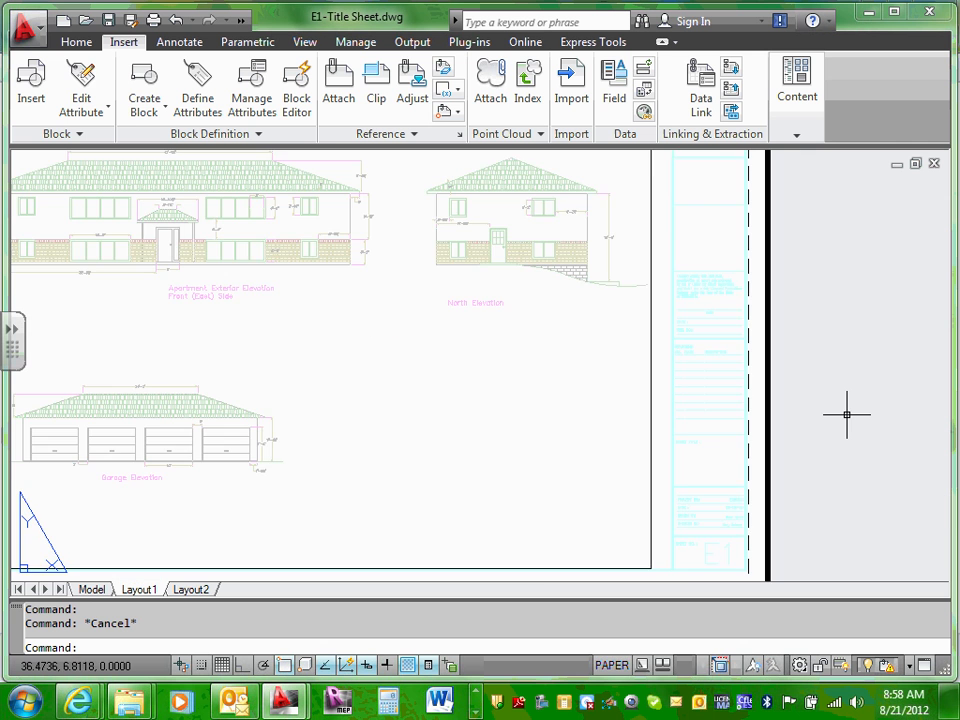
scroll(737, 418, up, 2)
scroll(741, 228, down, 6)
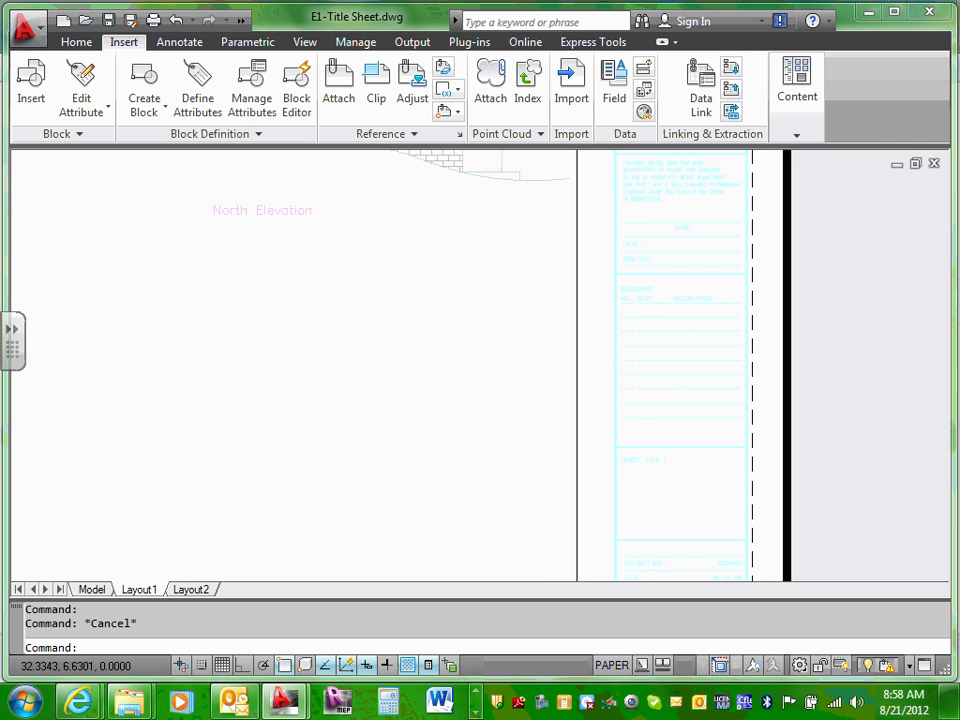
scroll(739, 304, up, 5)
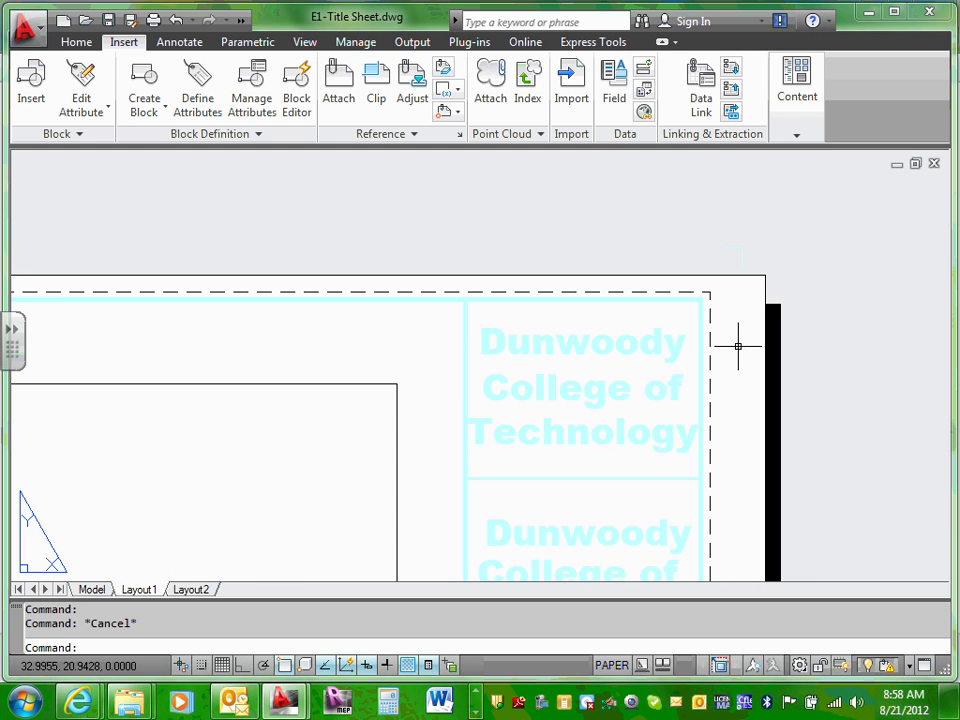
scroll(729, 304, up, 1)
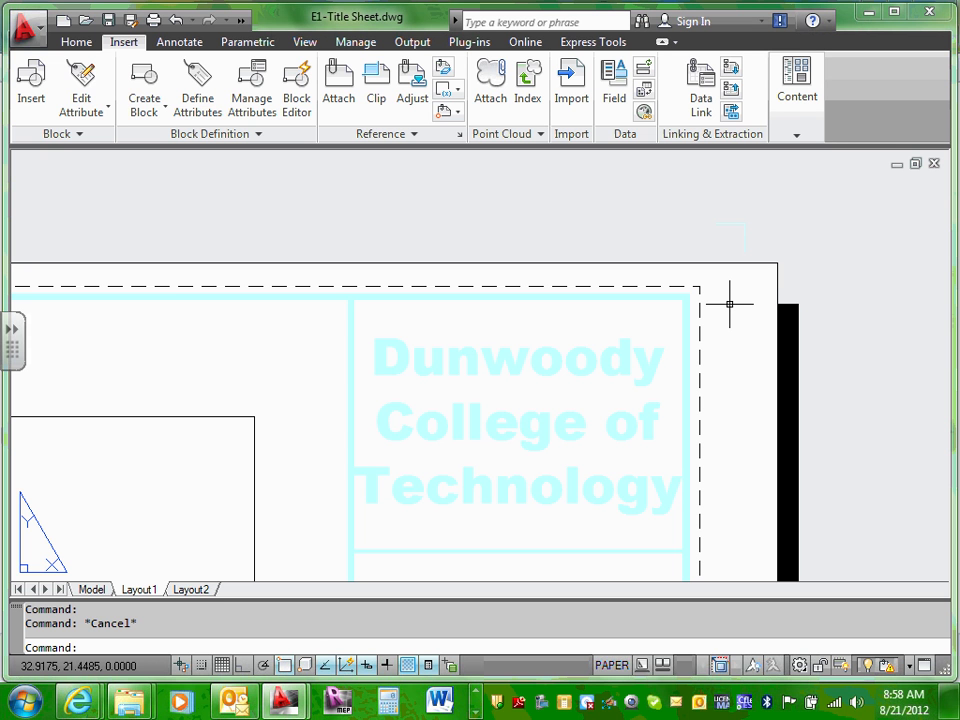
scroll(336, 347, down, 3)
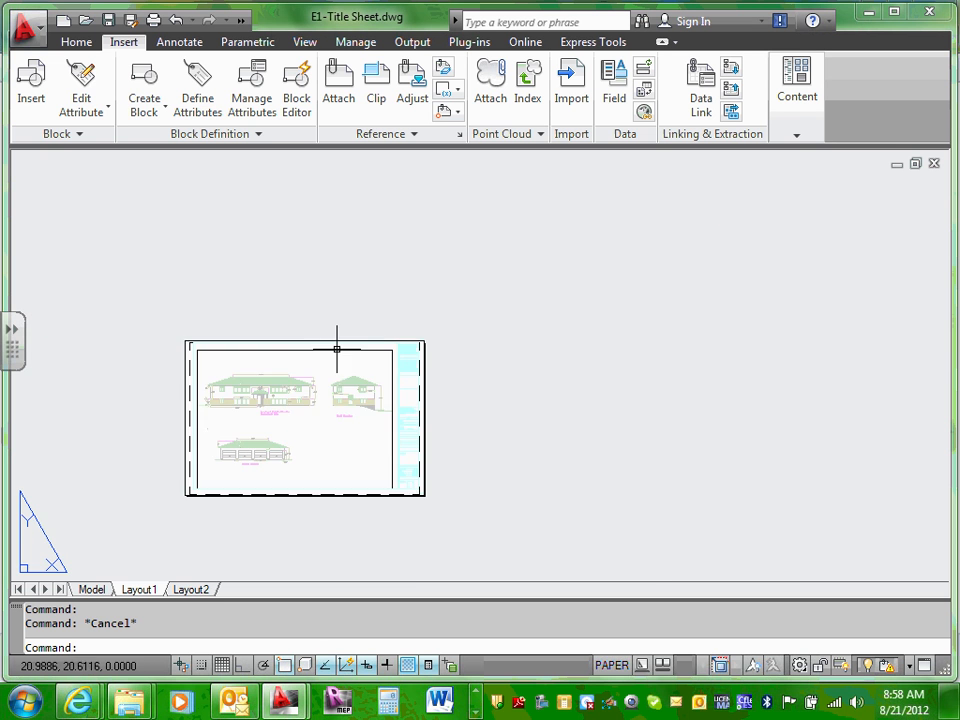
scroll(293, 459, up, 2)
scroll(292, 354, up, 3)
scroll(295, 355, down, 3)
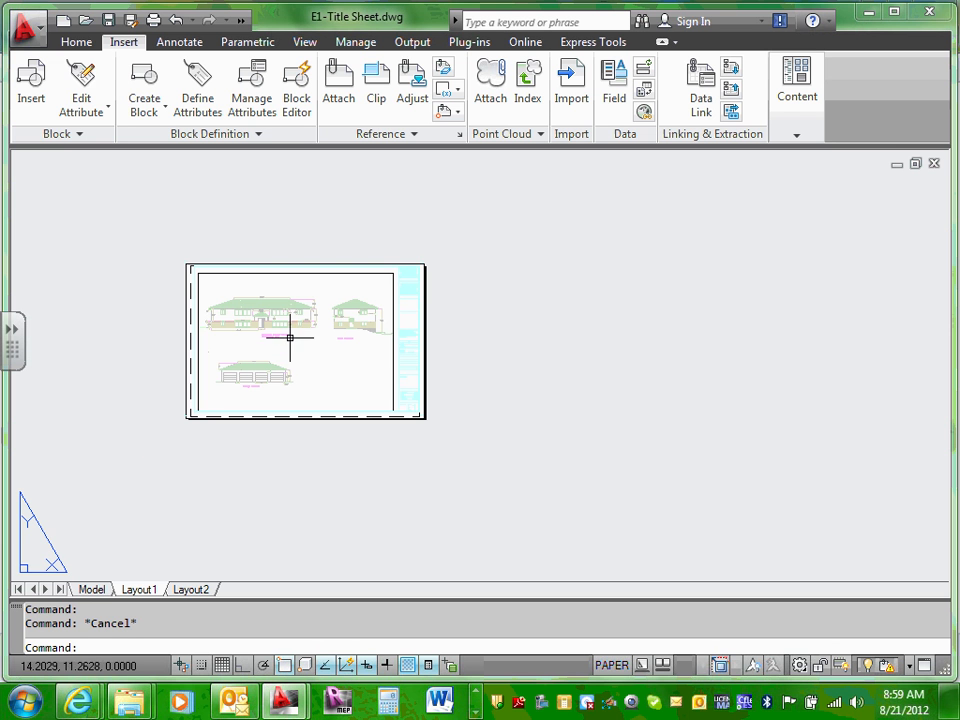
scroll(210, 272, up, 5)
middle_drag(178, 268, 334, 243)
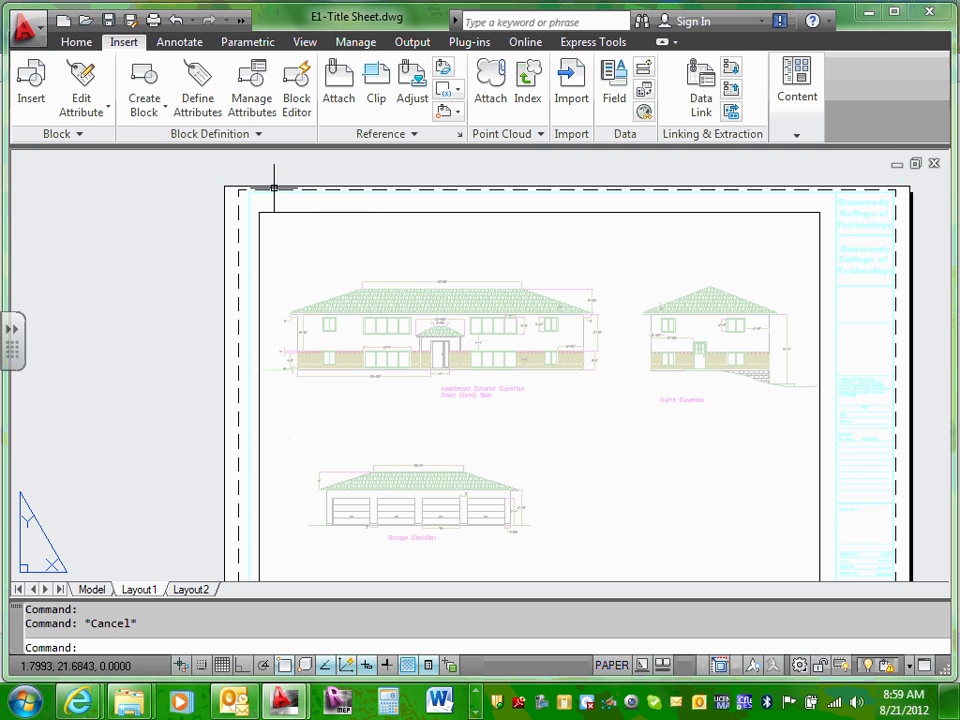
middle_drag(735, 240, 566, 272)
scroll(688, 245, up, 3)
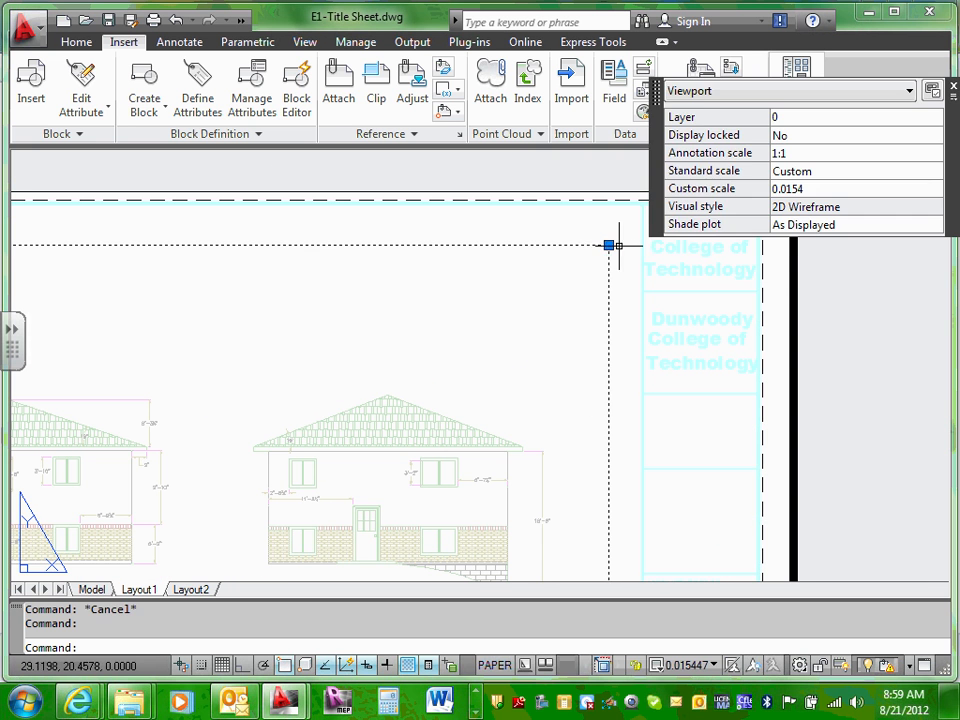
Step: Stretch the viewport's upper-right corner toward the title block
click(608, 245)
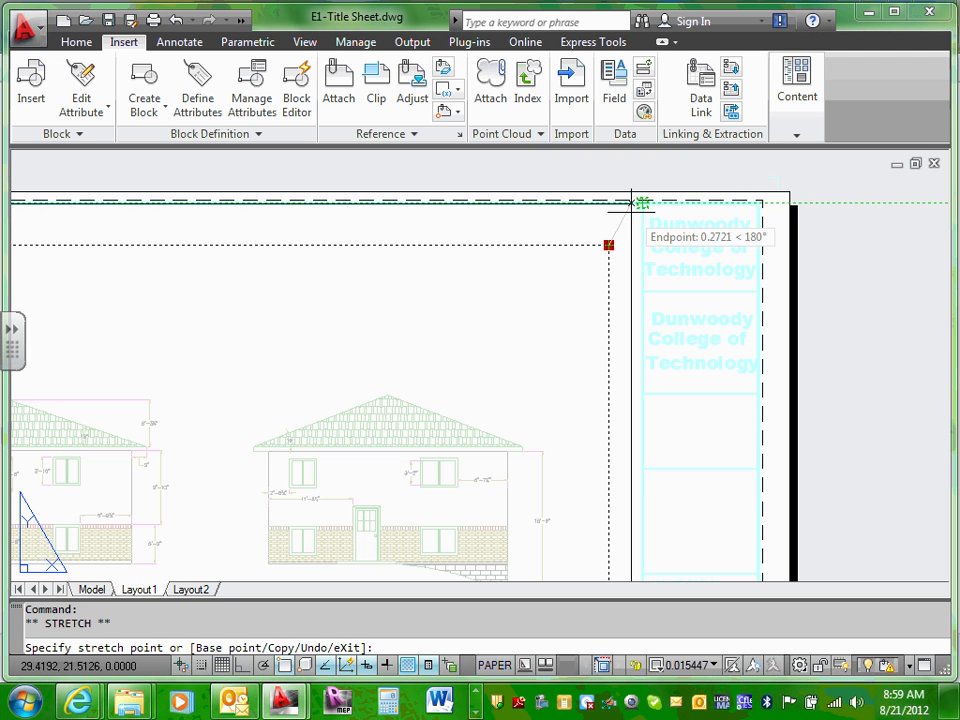
click(627, 215)
scroll(599, 289, down, 5)
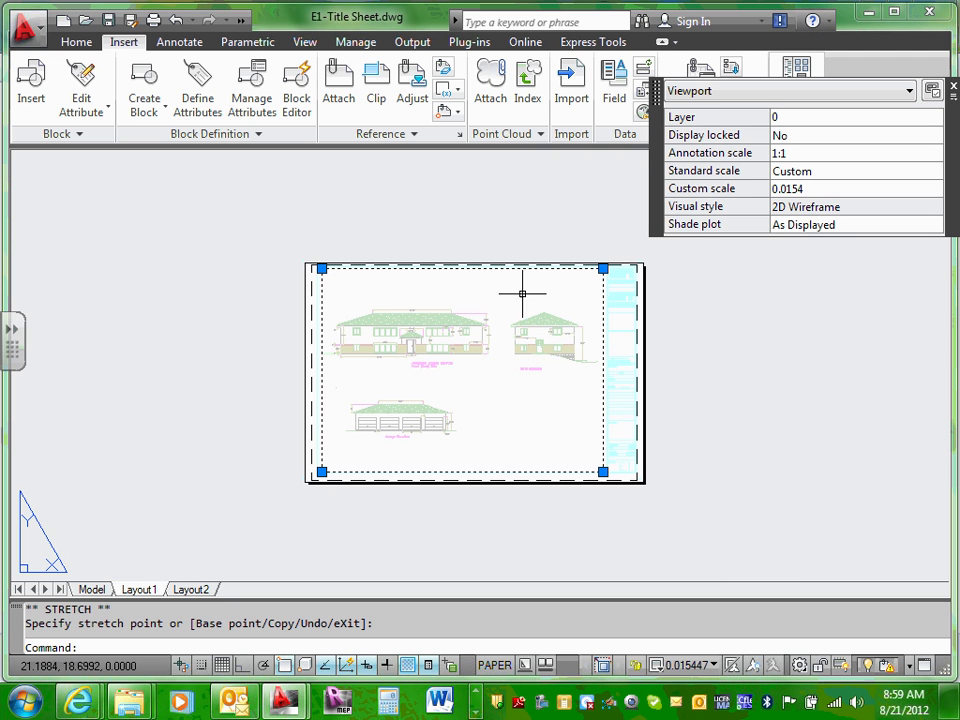
scroll(301, 498, up, 6)
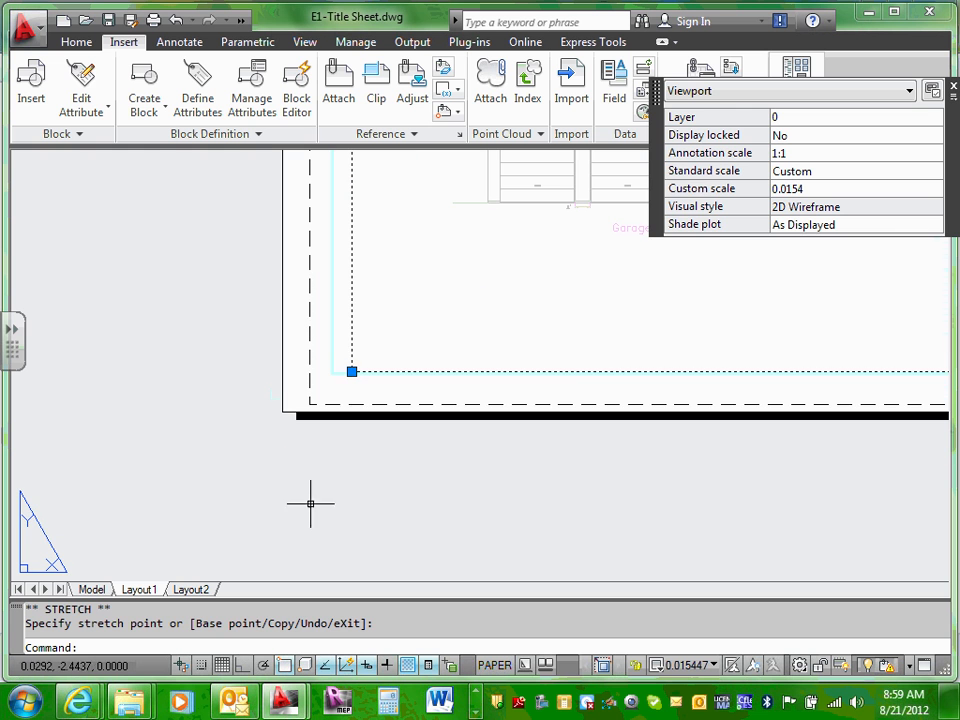
Step: Stretch the viewport's lower-left corner to fit inside the title block border
click(351, 371)
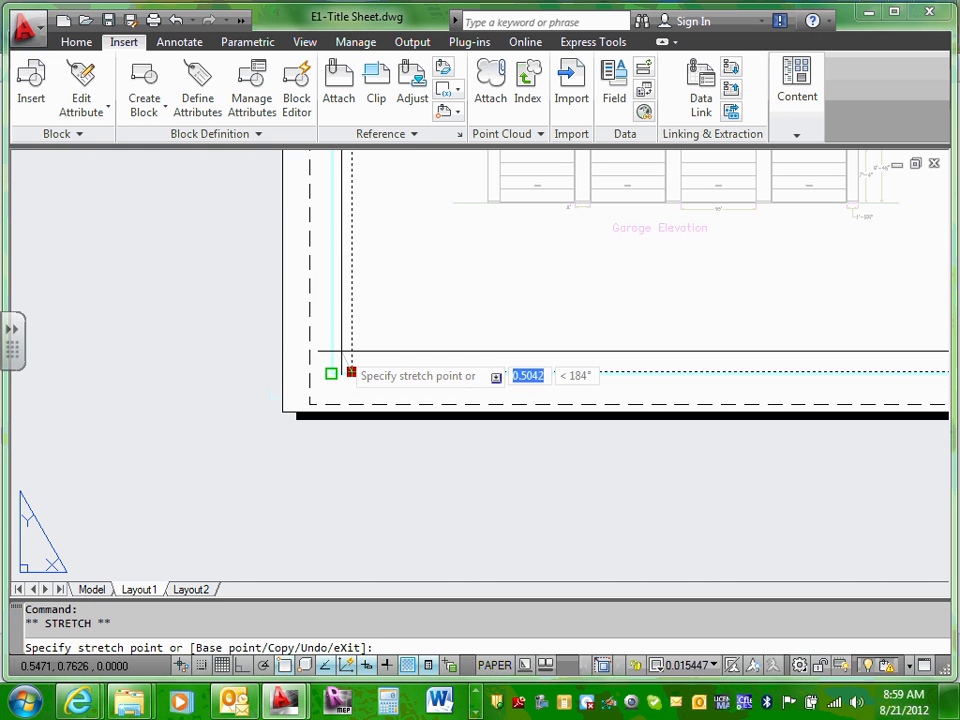
click(333, 373)
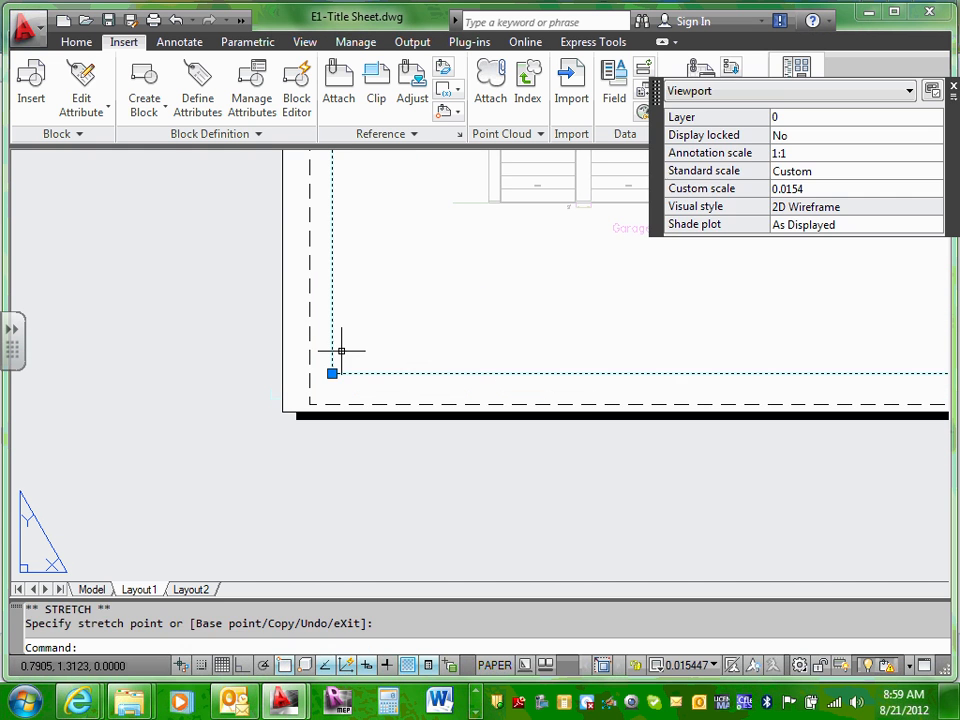
click(394, 349)
key(Escape)
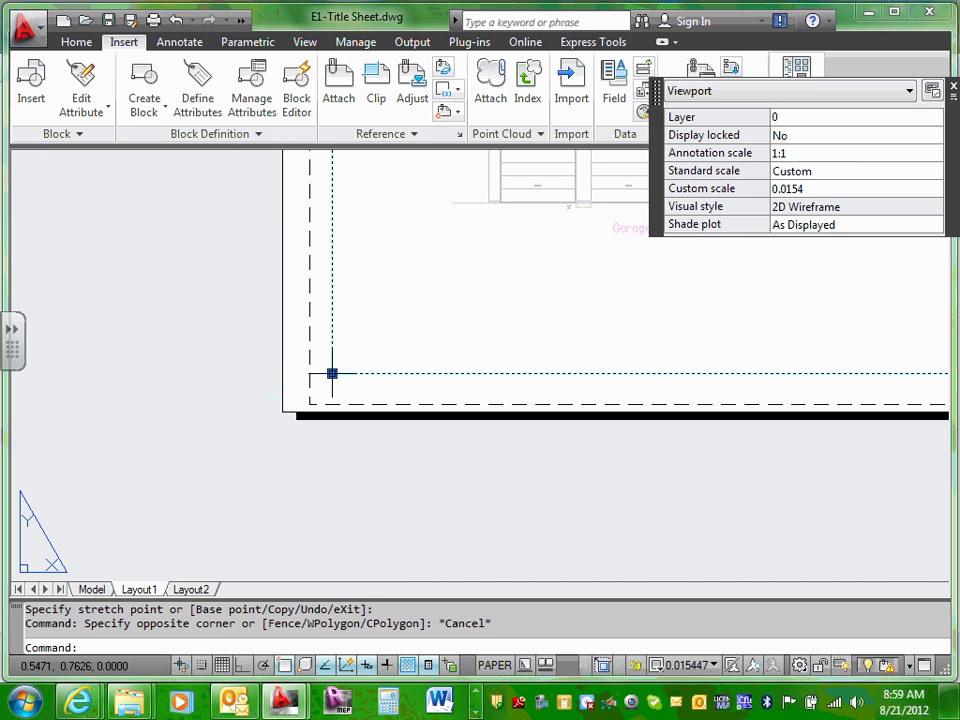
click(332, 373)
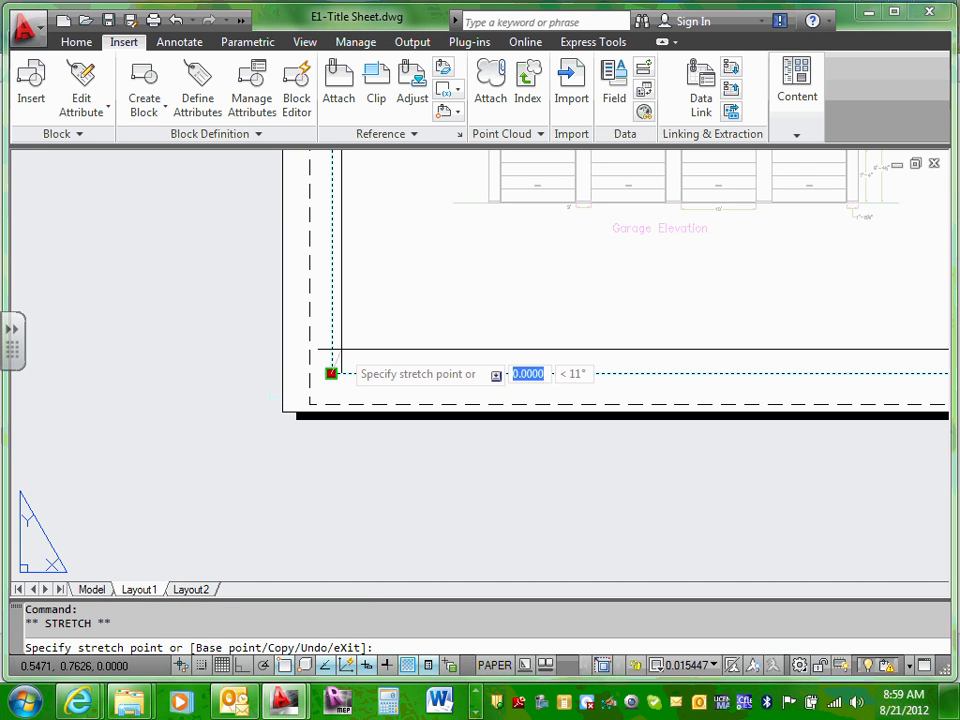
click(333, 373)
click(333, 373)
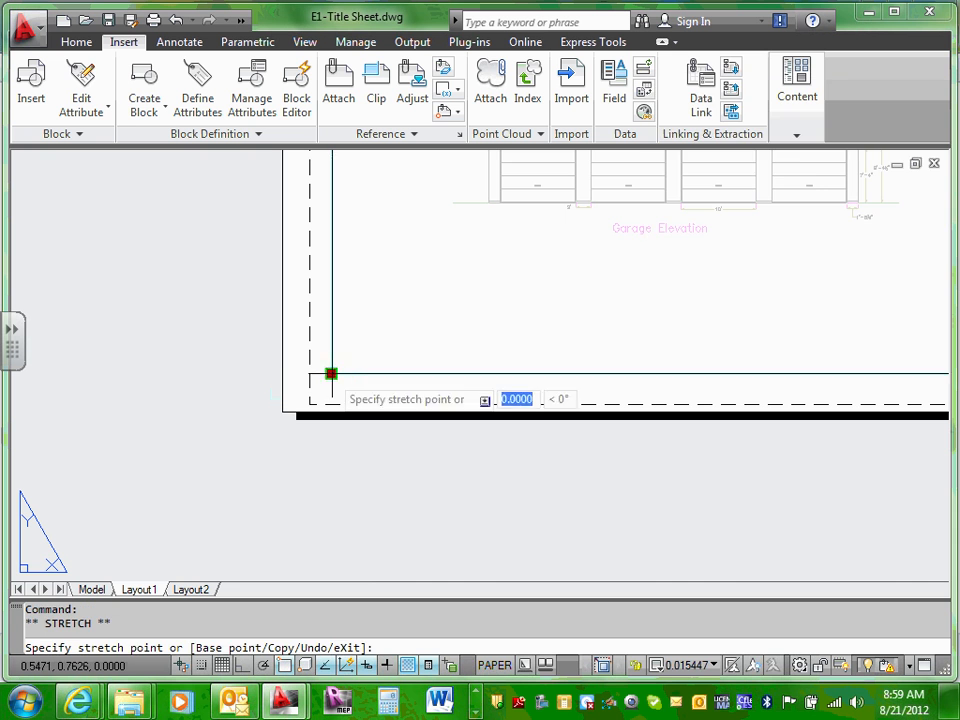
click(343, 352)
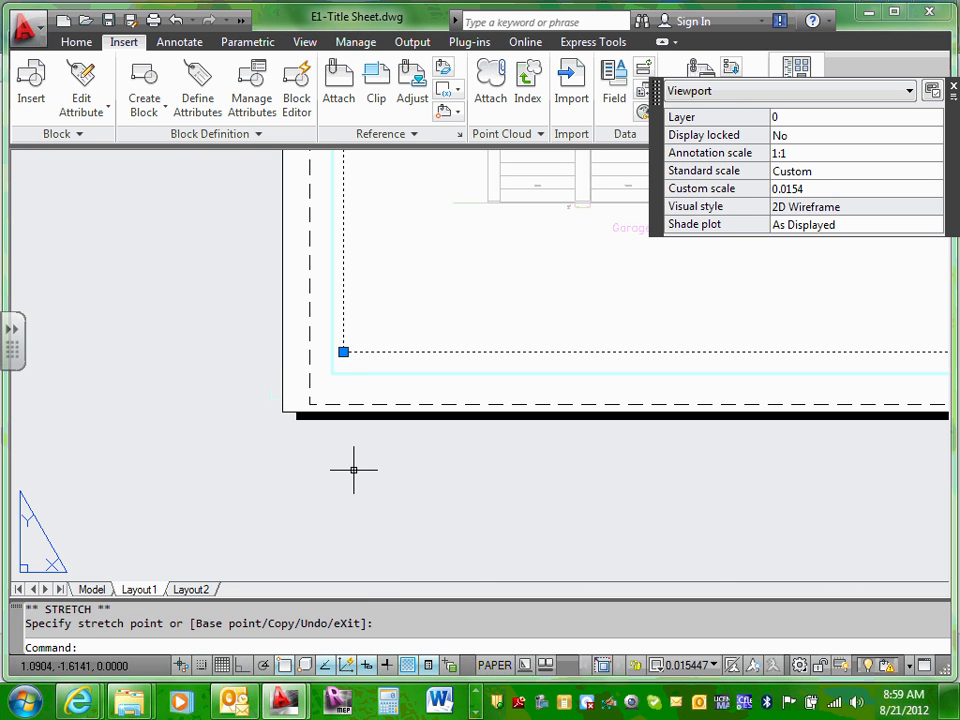
key(Escape)
scroll(354, 470, down, 8)
Step: Zoom and pan around the sheet to inspect the resized viewport and title-block corner
scroll(465, 369, up, 3)
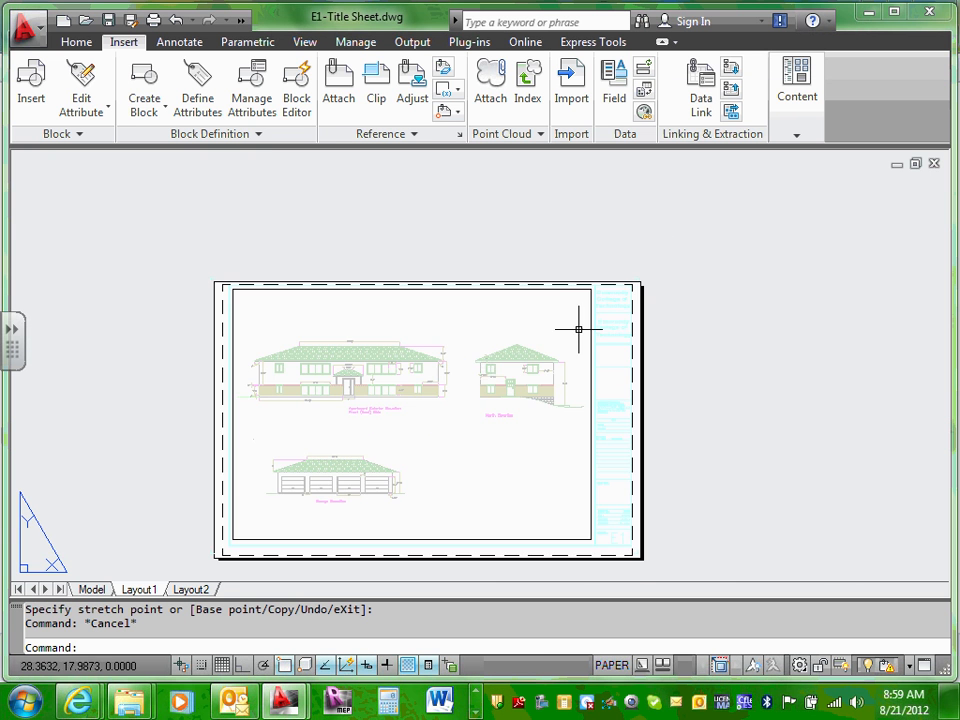
scroll(610, 290, up, 5)
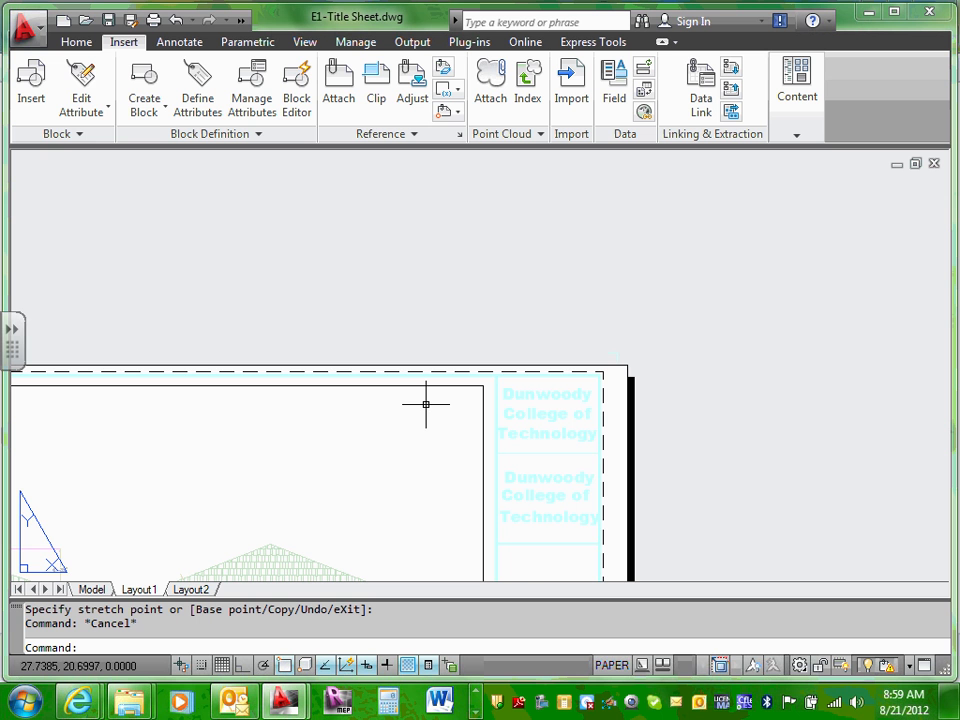
middle_drag(264, 414, 525, 315)
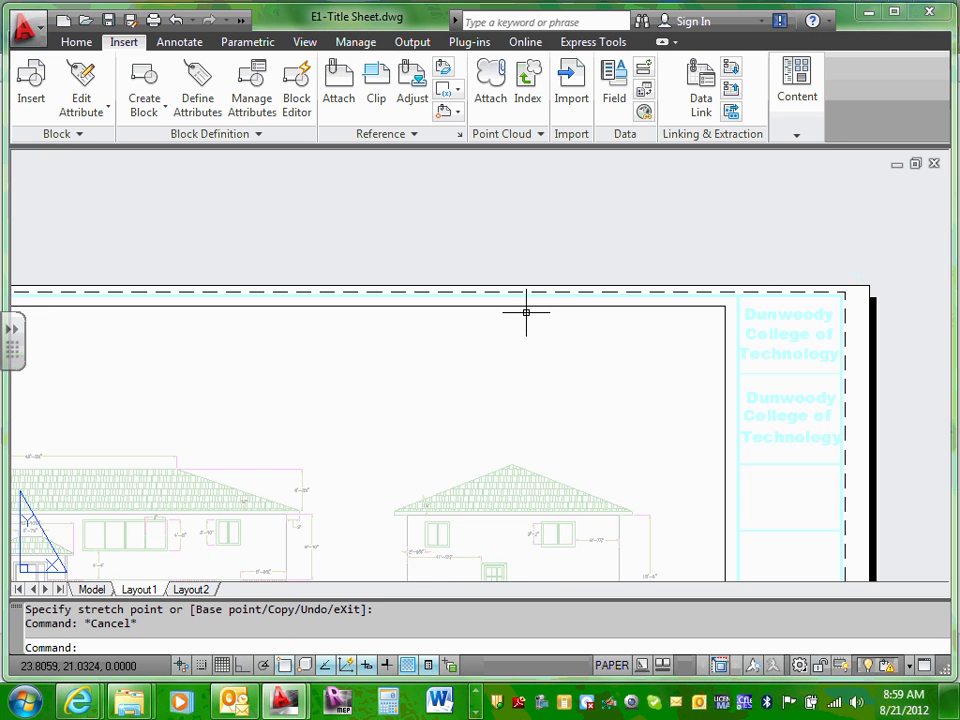
scroll(506, 375, down, 8)
scroll(506, 377, up, 4)
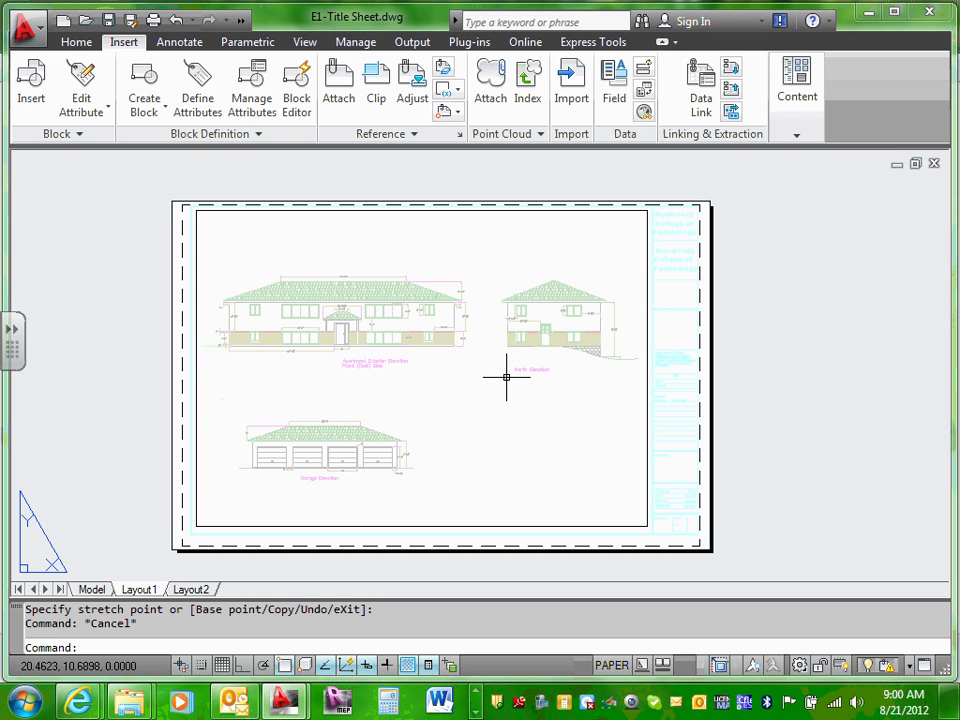
scroll(506, 377, up, 4)
scroll(523, 330, down, 5)
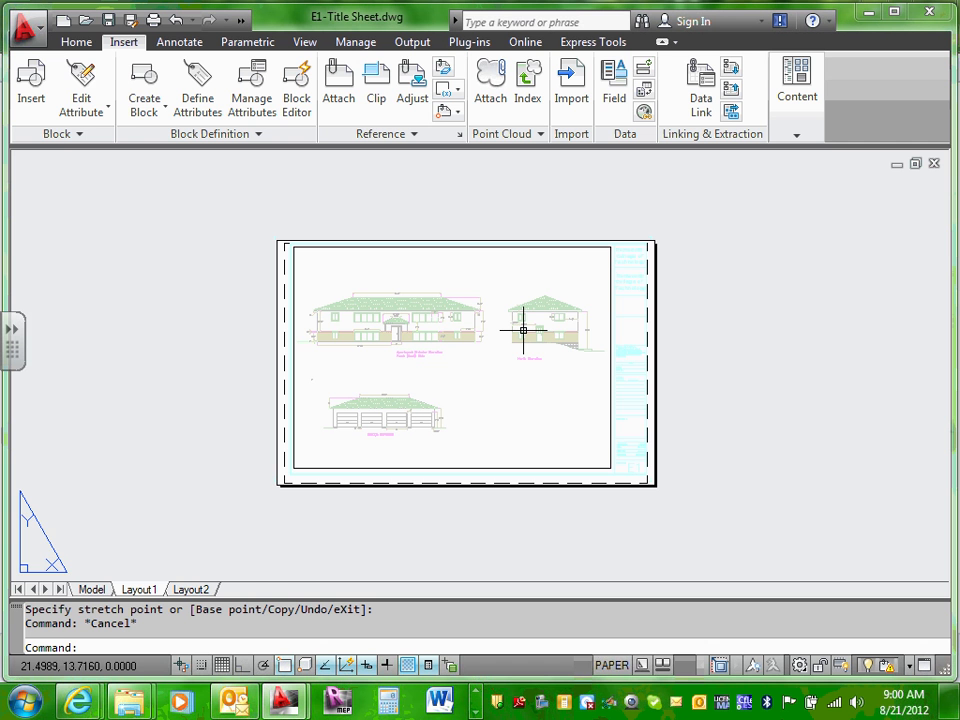
scroll(510, 320, up, 2)
scroll(405, 369, up, 1)
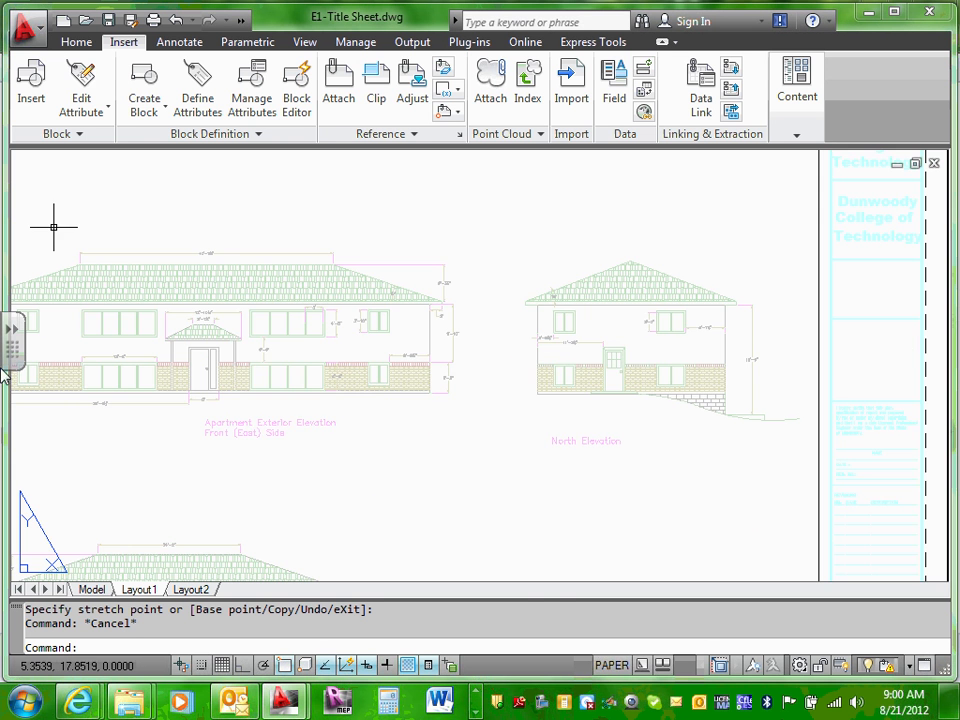
scroll(528, 544, down, 3)
scroll(533, 418, down, 2)
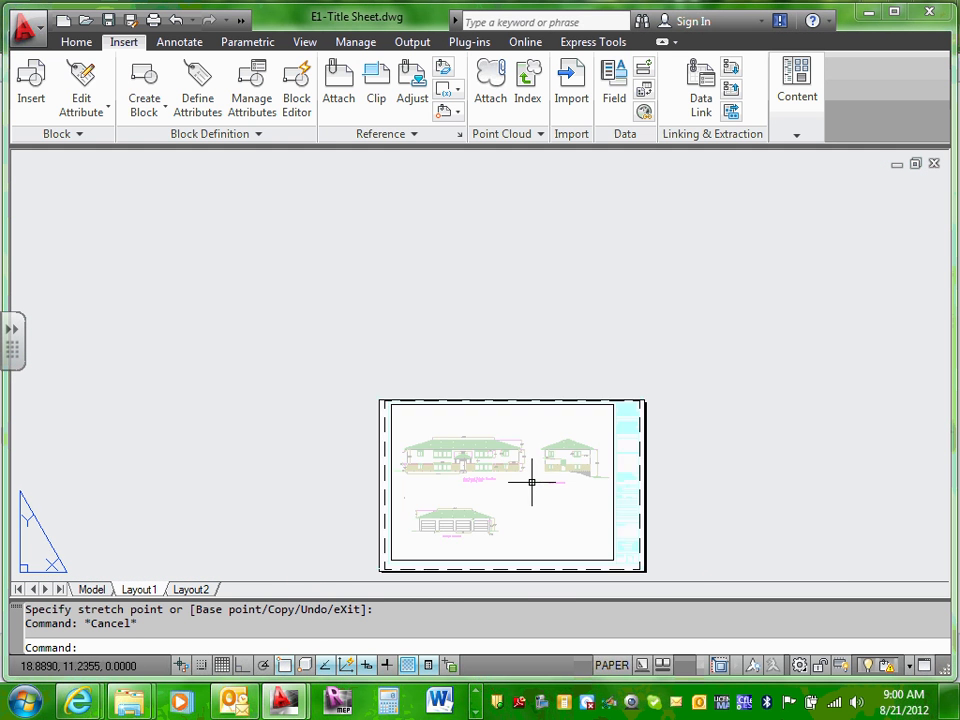
scroll(527, 484, up, 5)
middle_drag(527, 484, 532, 416)
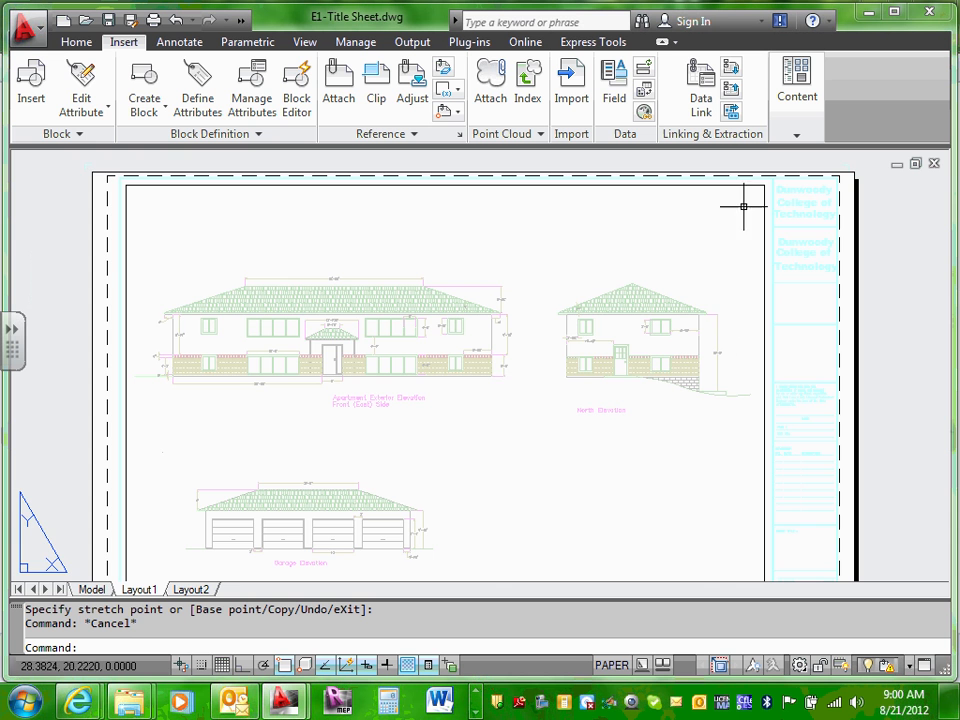
middle_drag(780, 188, 697, 315)
scroll(690, 238, up, 3)
scroll(645, 219, up, 2)
scroll(728, 232, up, 2)
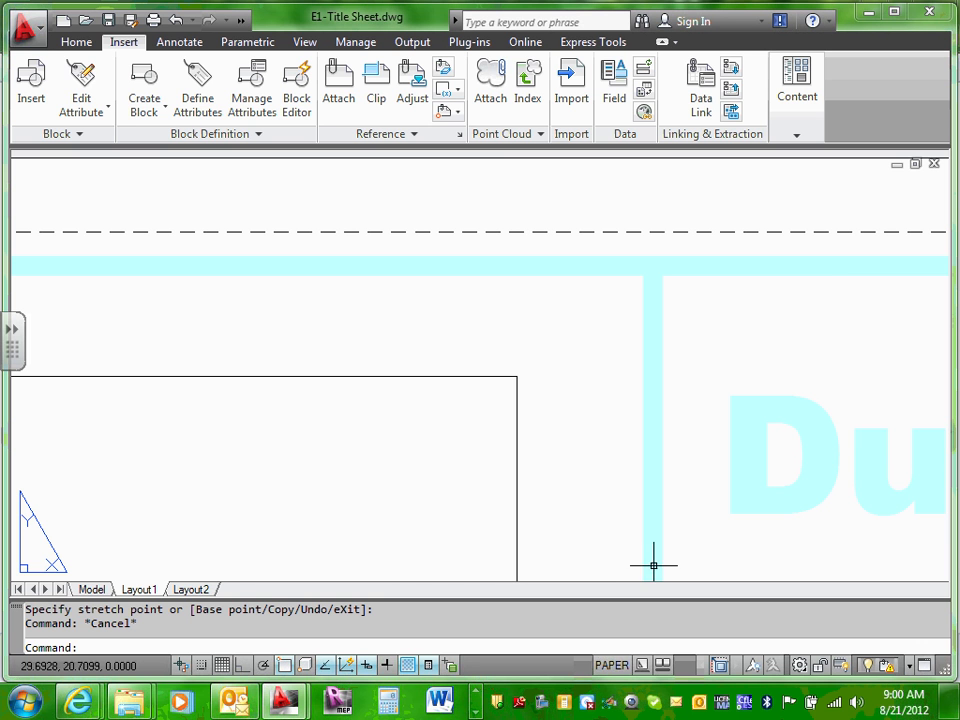
scroll(448, 422, down, 6)
Step: Flip to Model and back to Layout1, then zoom extents with Z, E
click(92, 592)
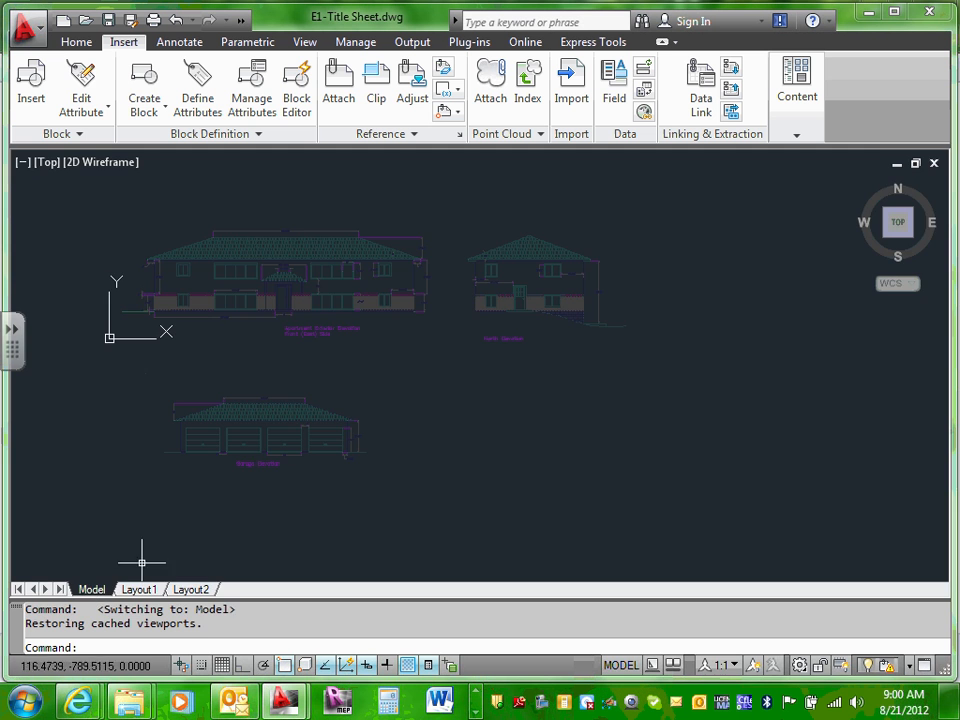
click(150, 592)
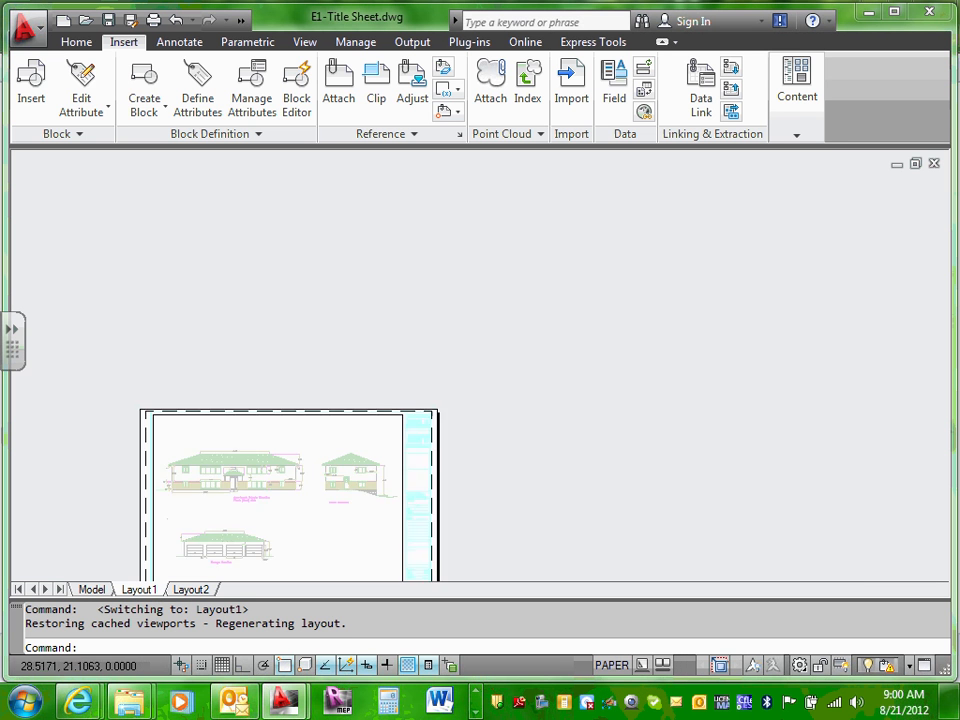
scroll(381, 476, down, 2)
scroll(568, 467, down, 2)
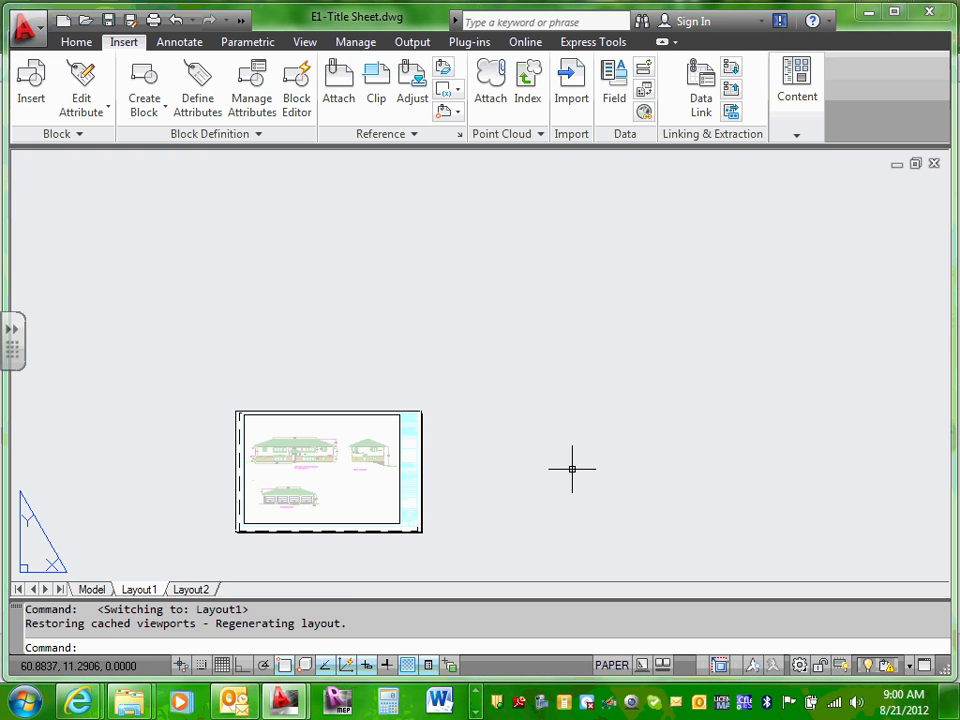
text(z)
key(Return)
text(e)
key(Return)
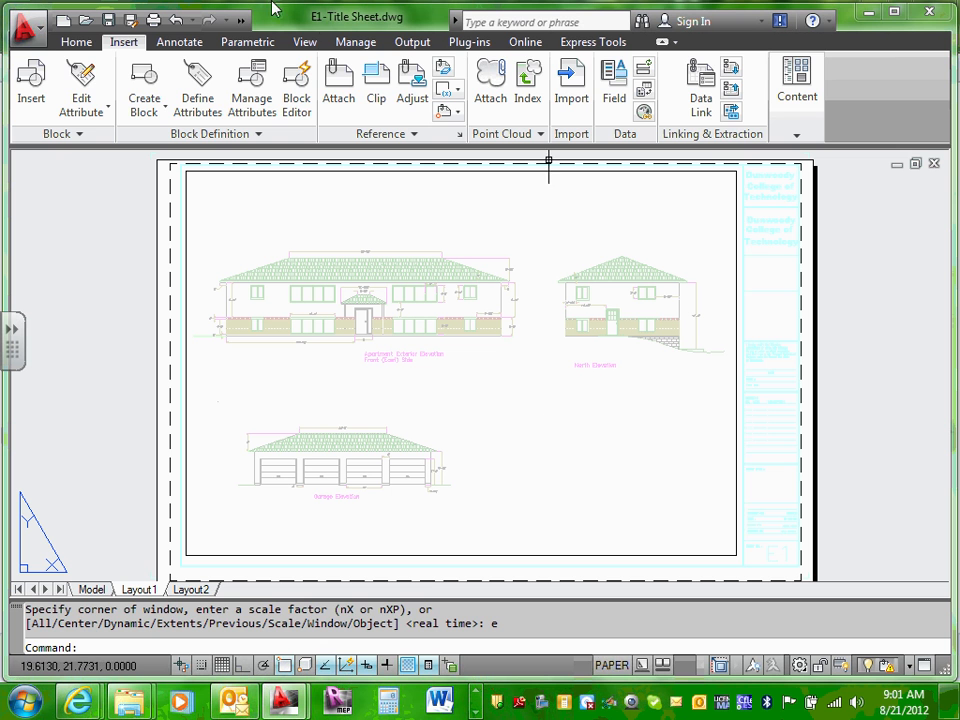
Step: Set the title block xref's layer to E-Viewport in Quick Properties, then deselect it
click(770, 204)
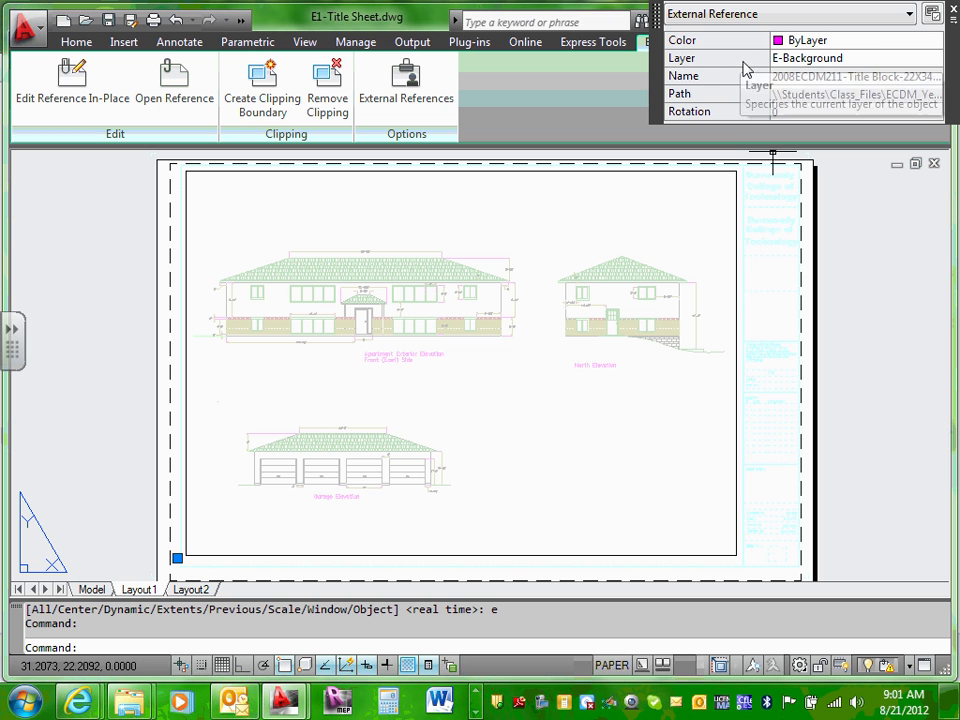
click(916, 42)
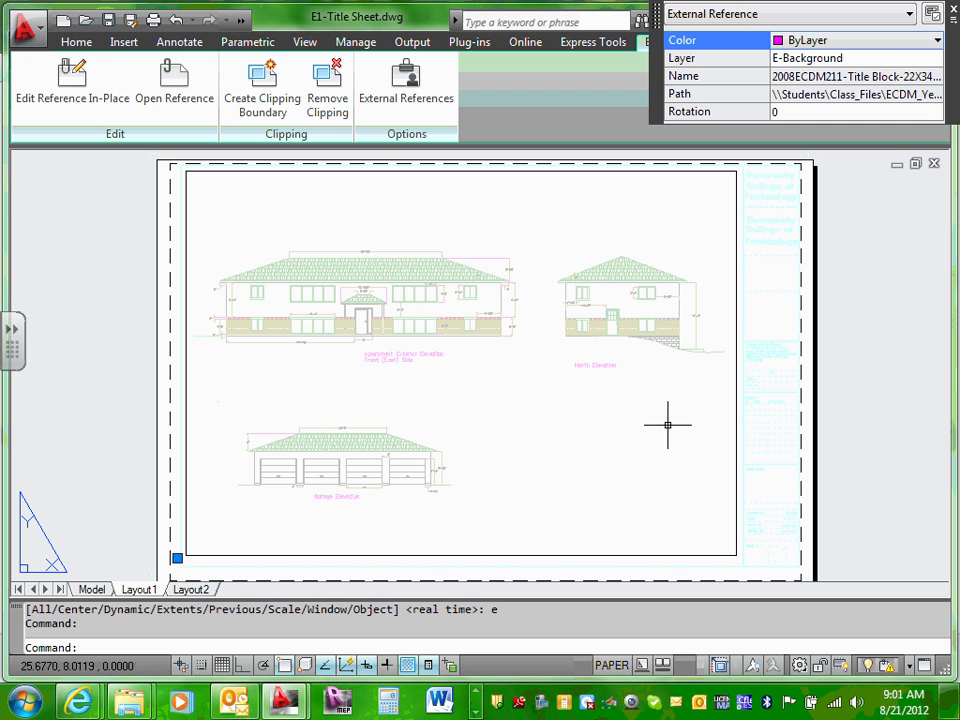
key(Escape)
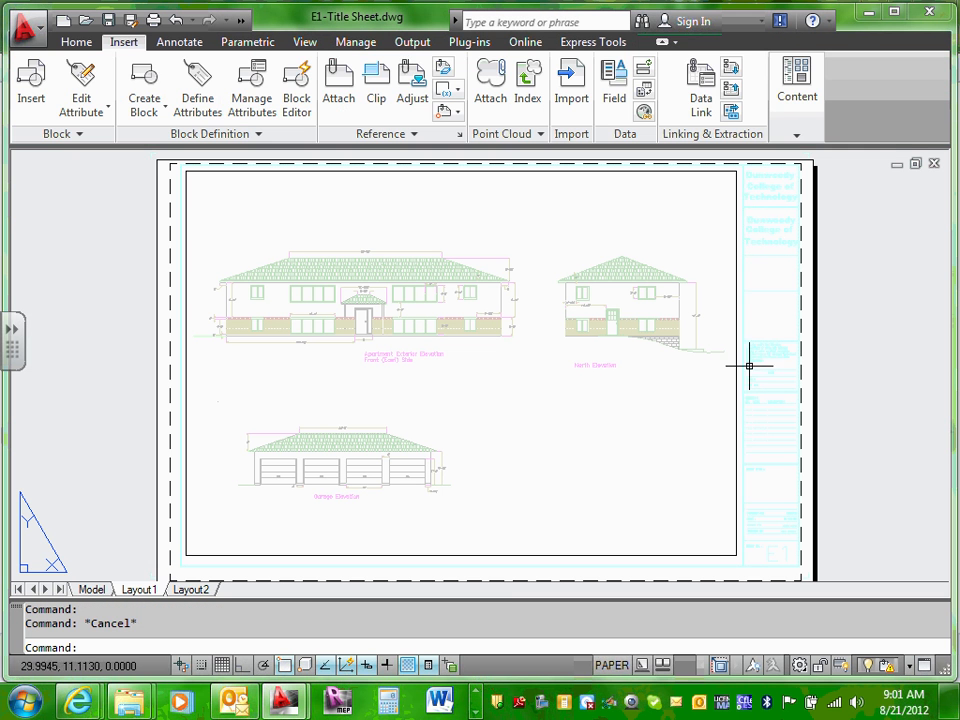
click(760, 238)
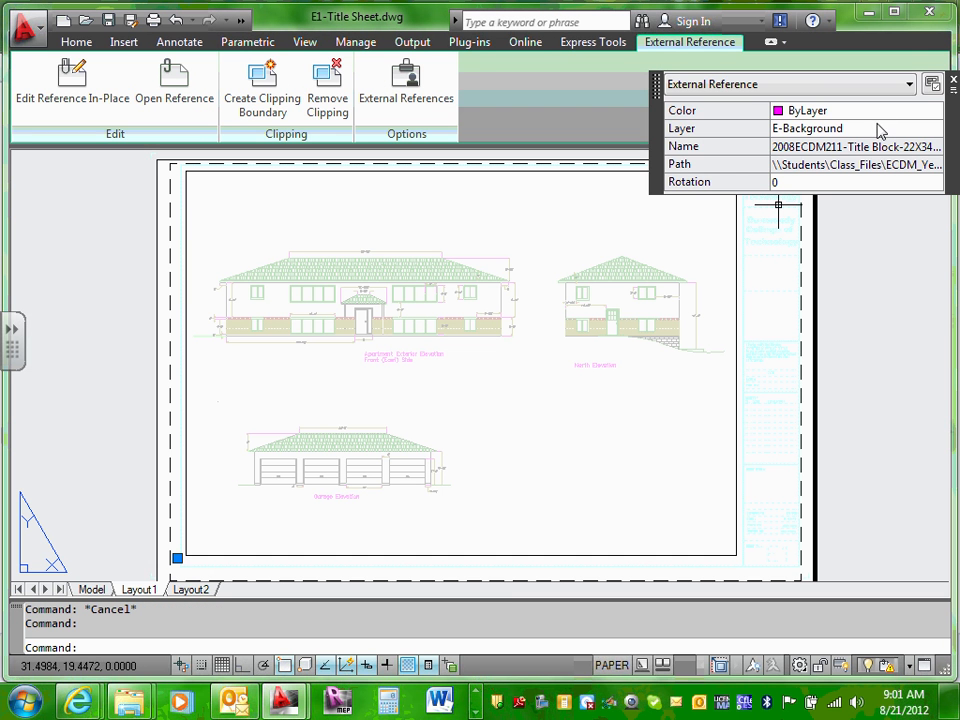
click(916, 132)
click(936, 129)
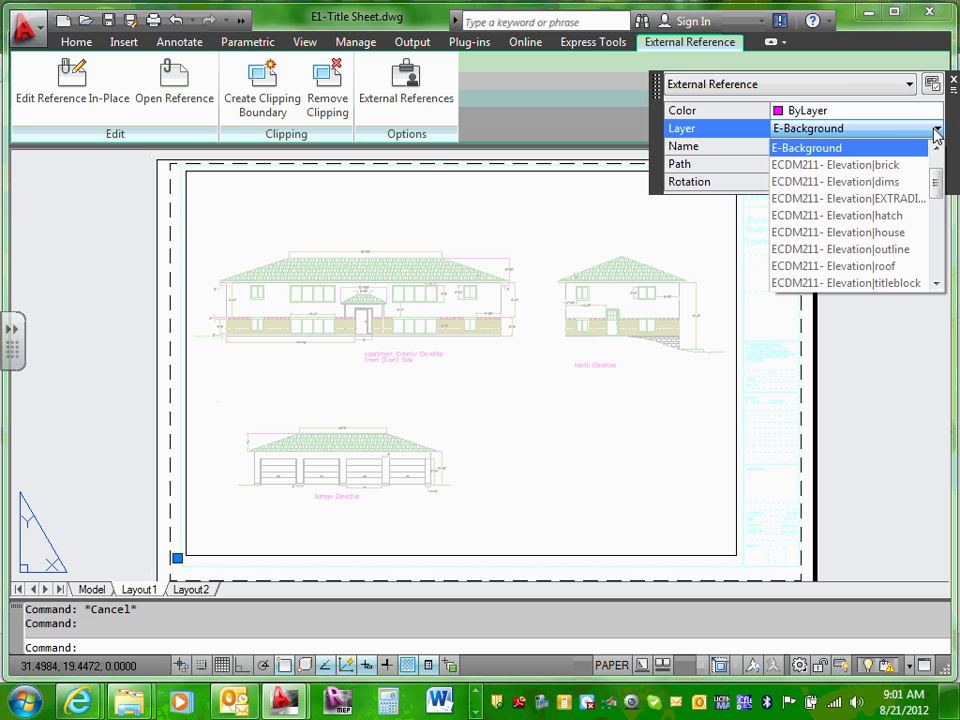
drag(933, 185, 936, 259)
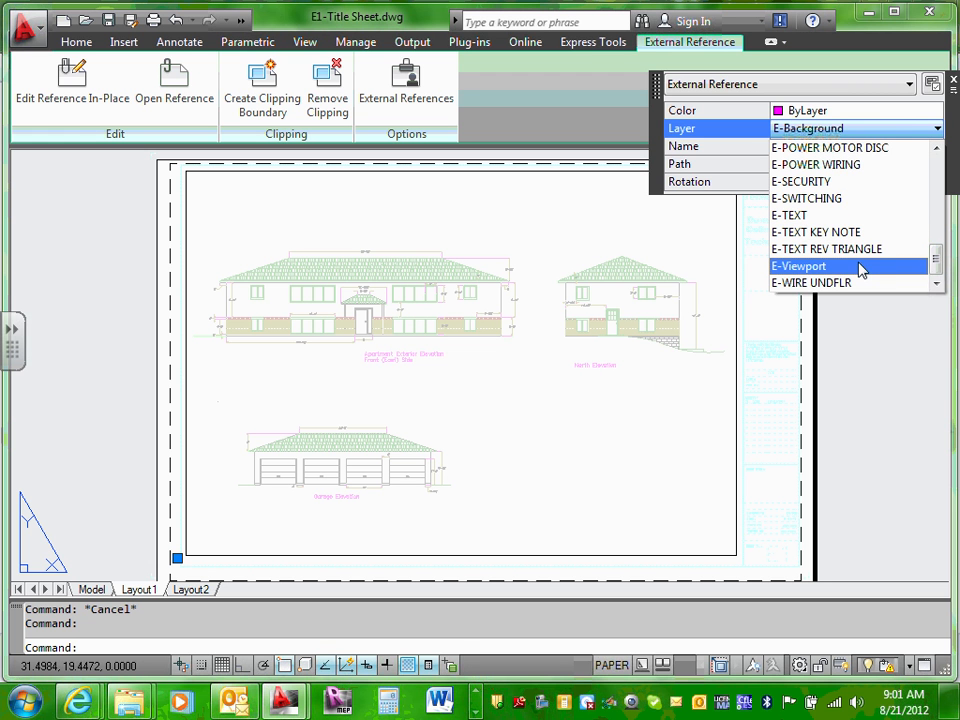
click(805, 268)
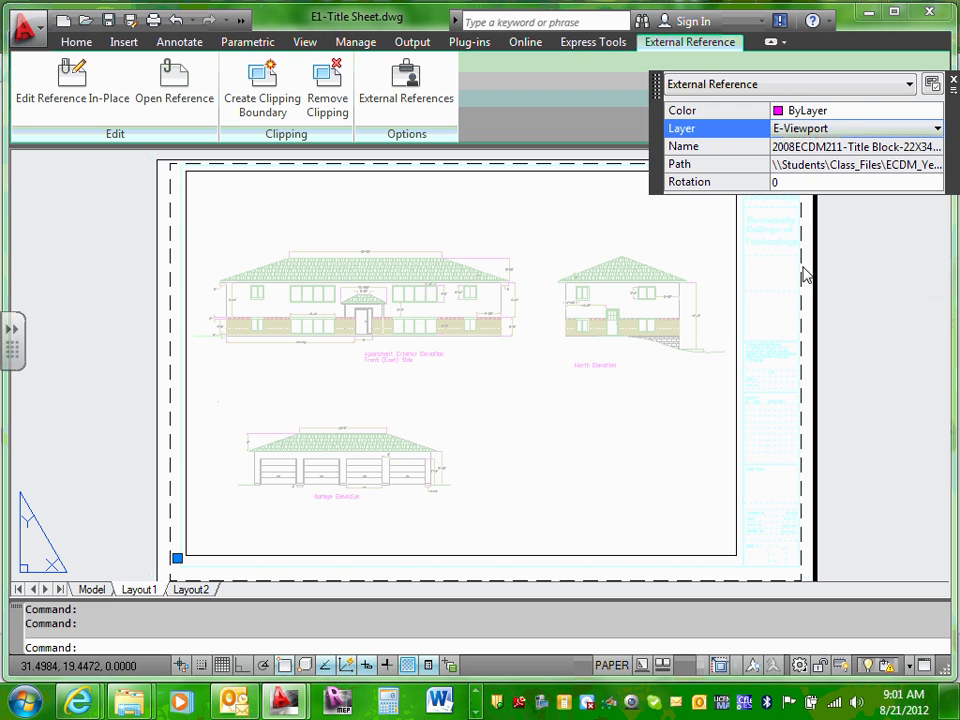
click(953, 80)
key(Escape)
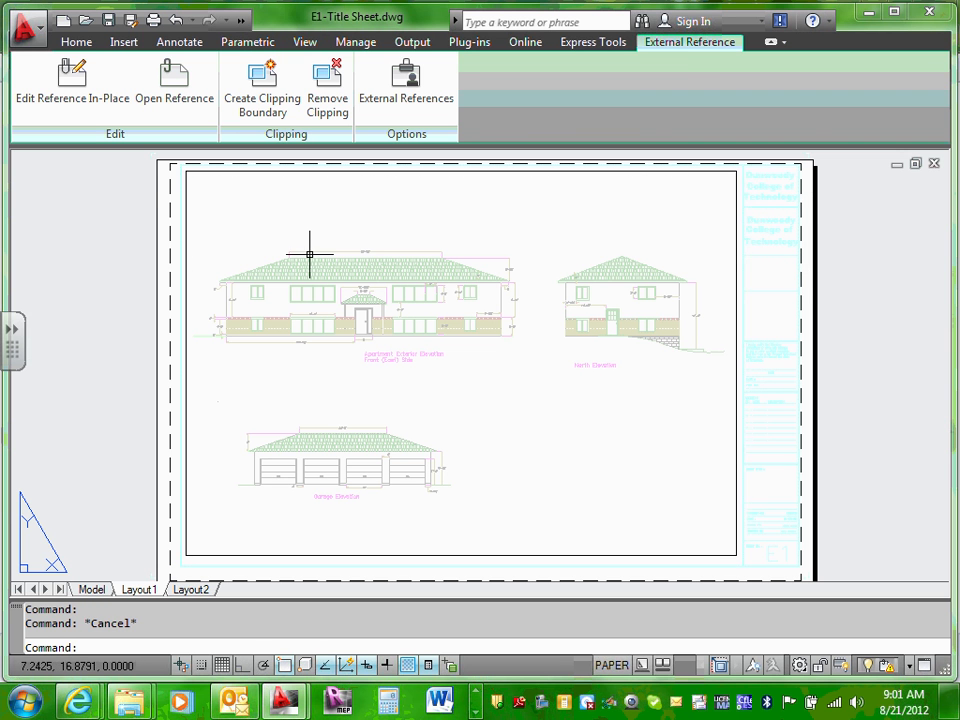
key(Escape)
scroll(200, 198, up, 3)
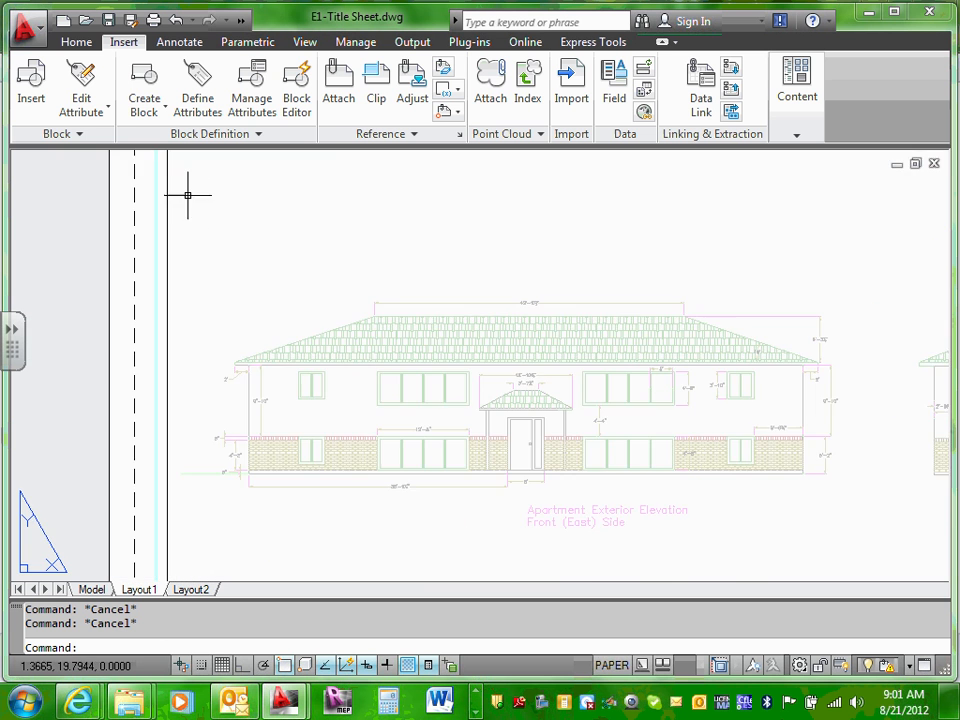
scroll(200, 205, up, 3)
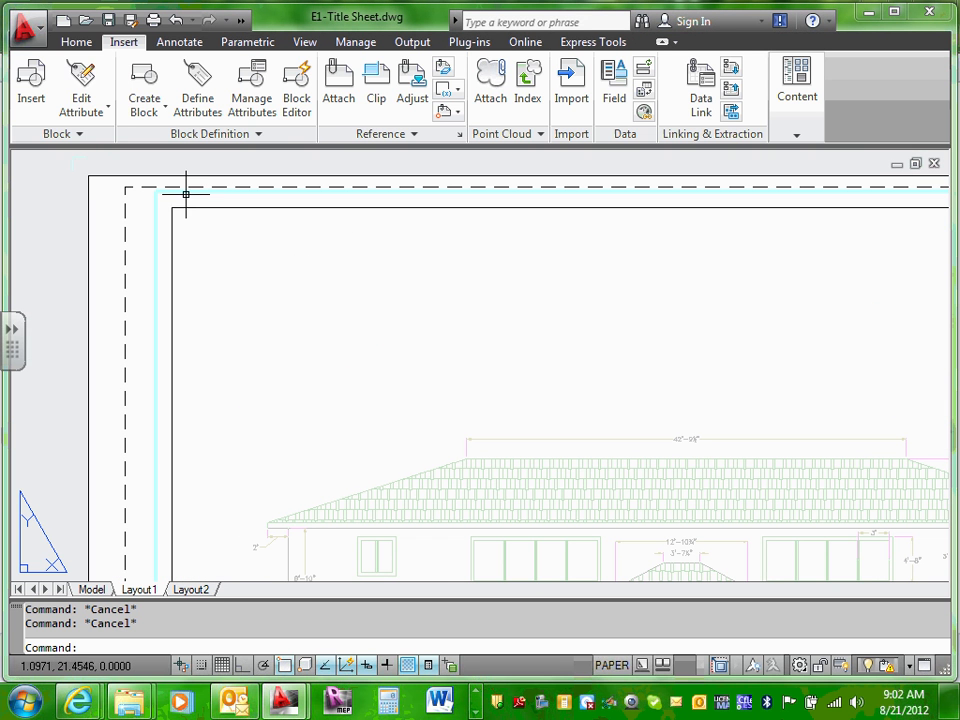
Step: Change the title block xref's layer from E-Viewport to E-Background in Quick Properties
click(183, 191)
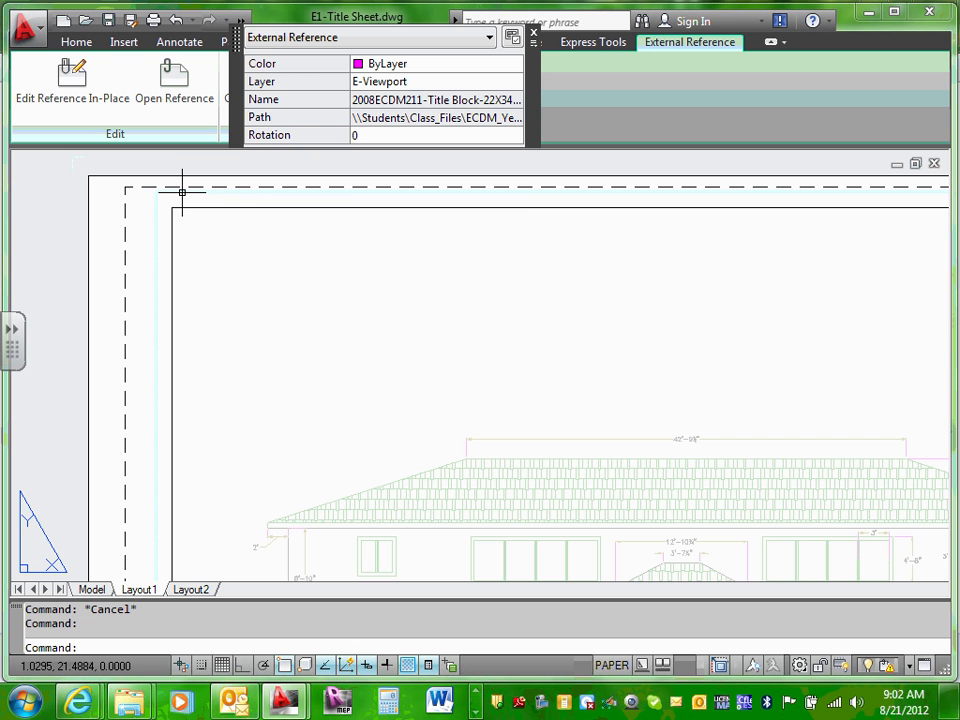
click(445, 82)
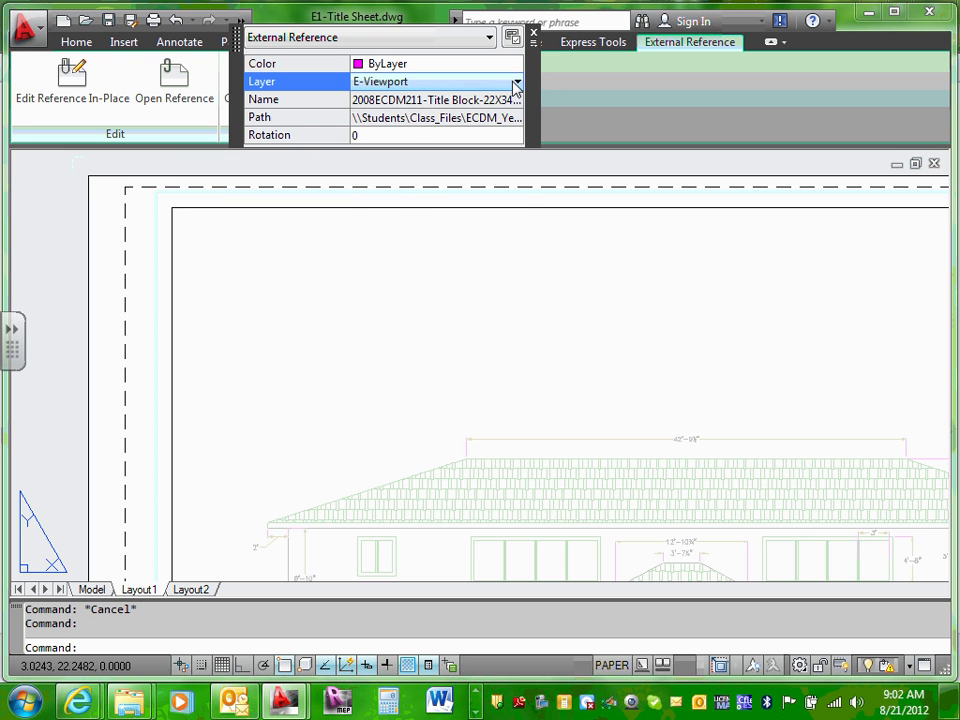
click(516, 83)
drag(516, 212, 519, 136)
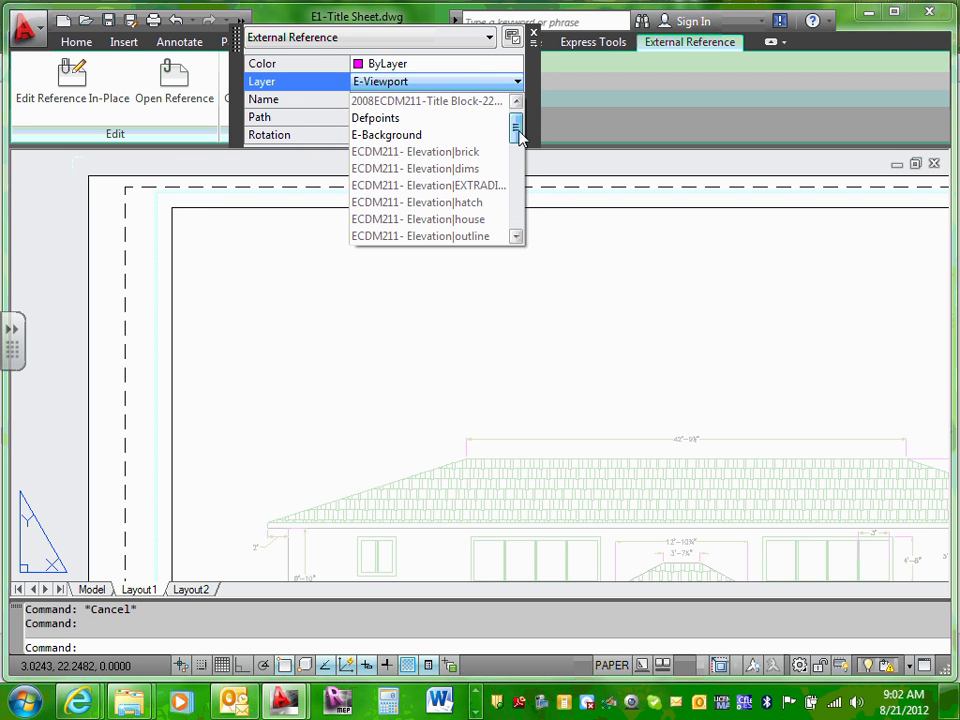
click(412, 136)
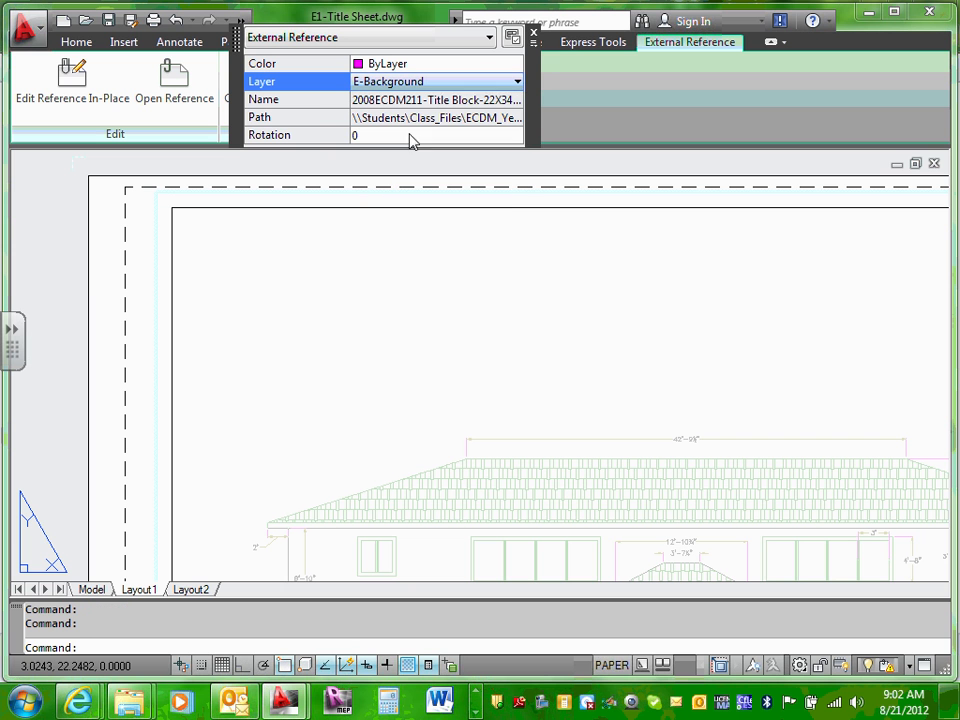
click(68, 315)
key(Escape)
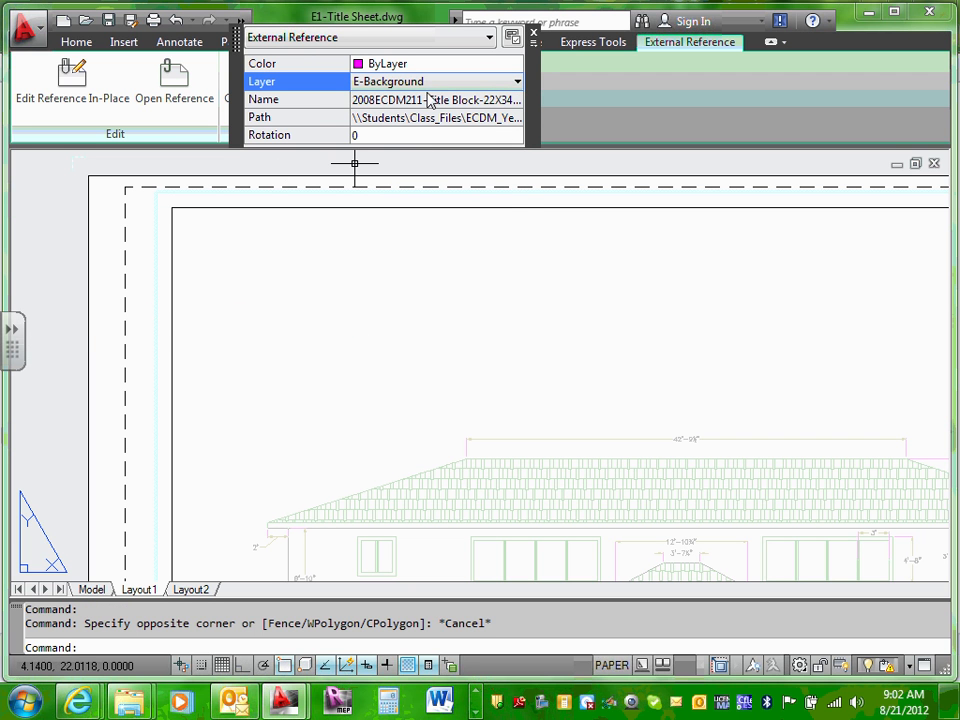
click(517, 82)
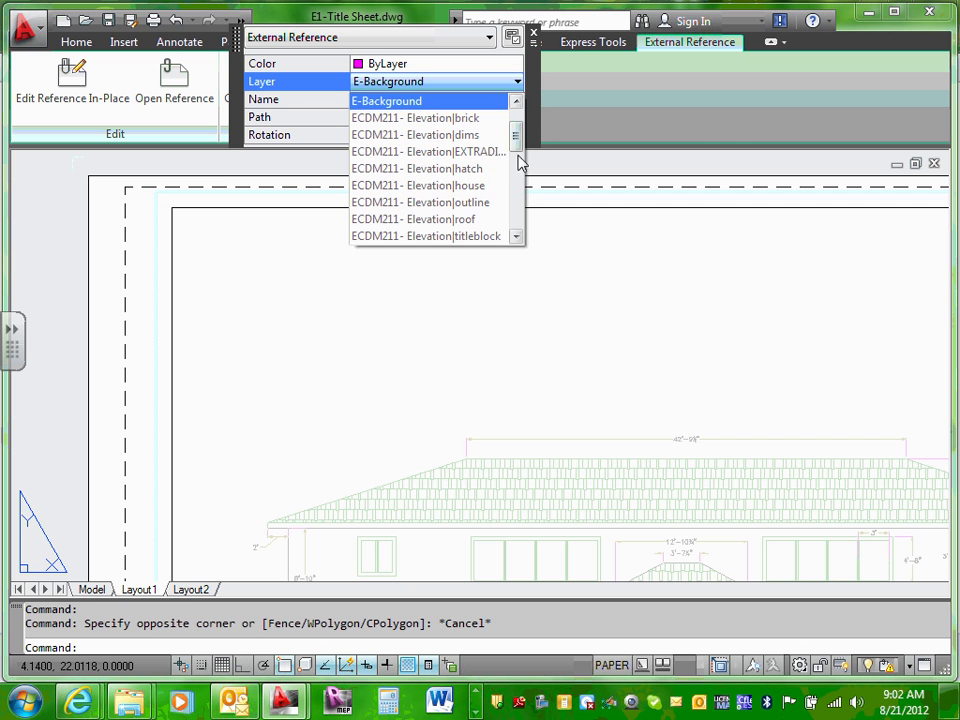
mouse_move(518, 158)
mouse_down()
mouse_move(522, 237)
mouse_move(518, 125)
mouse_move(516, 185)
mouse_move(516, 135)
mouse_up()
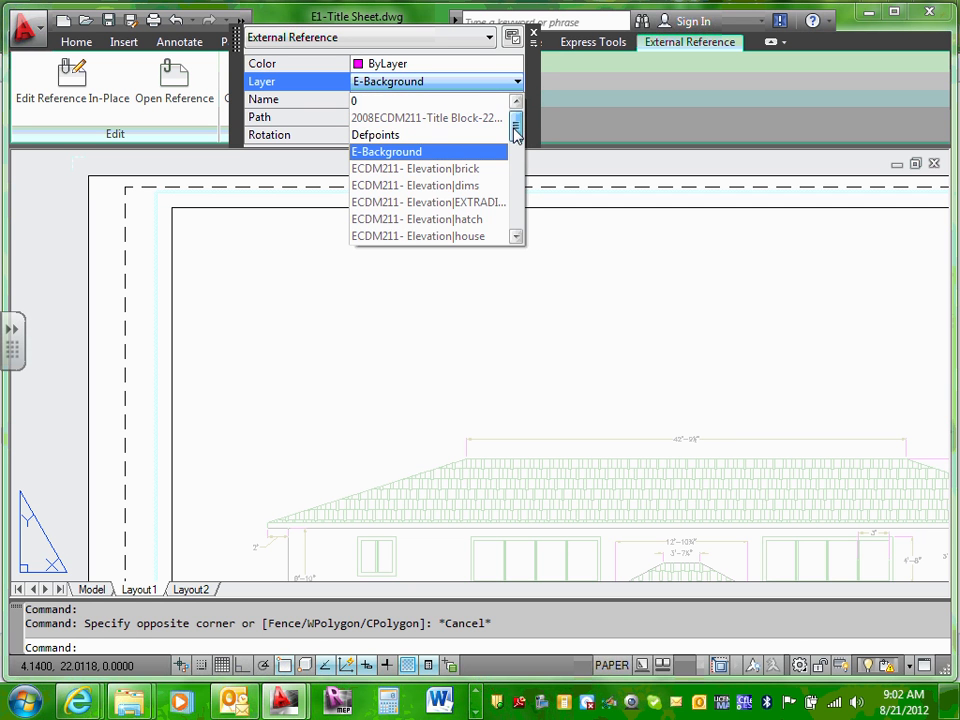
click(140, 296)
key(Escape)
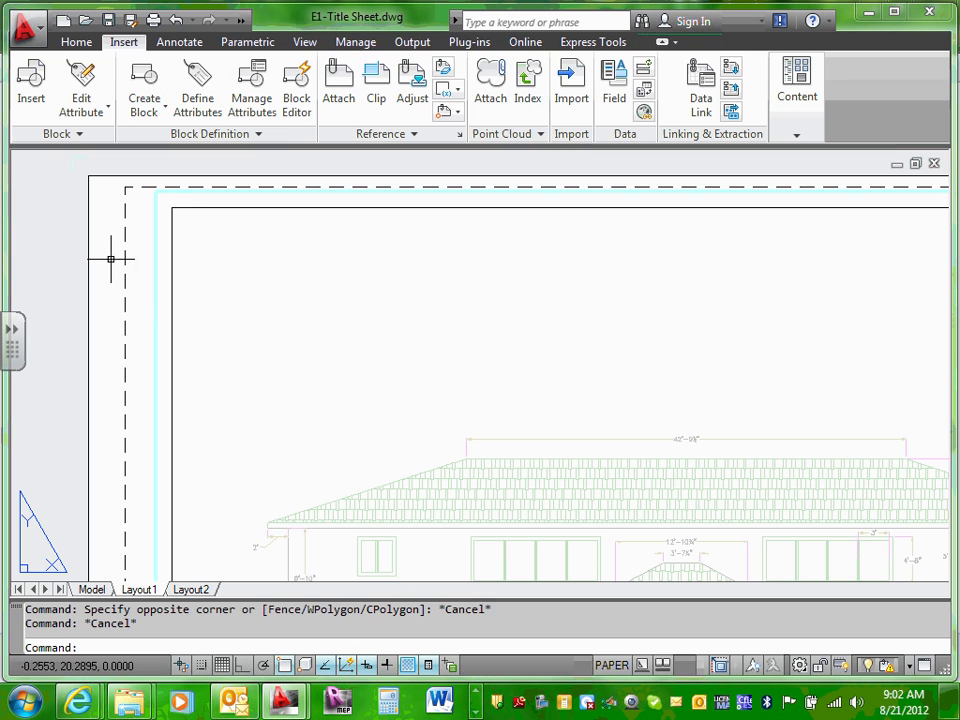
Step: Assign the sheet's viewport to the E-Viewport layer through Quick Properties
click(257, 208)
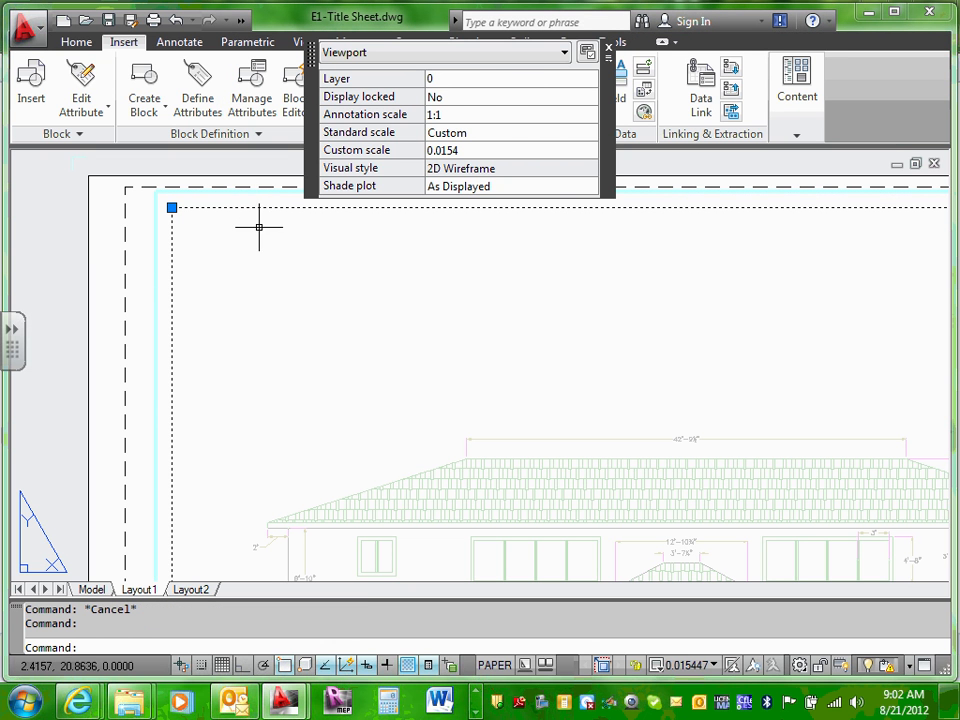
key(Escape)
click(226, 208)
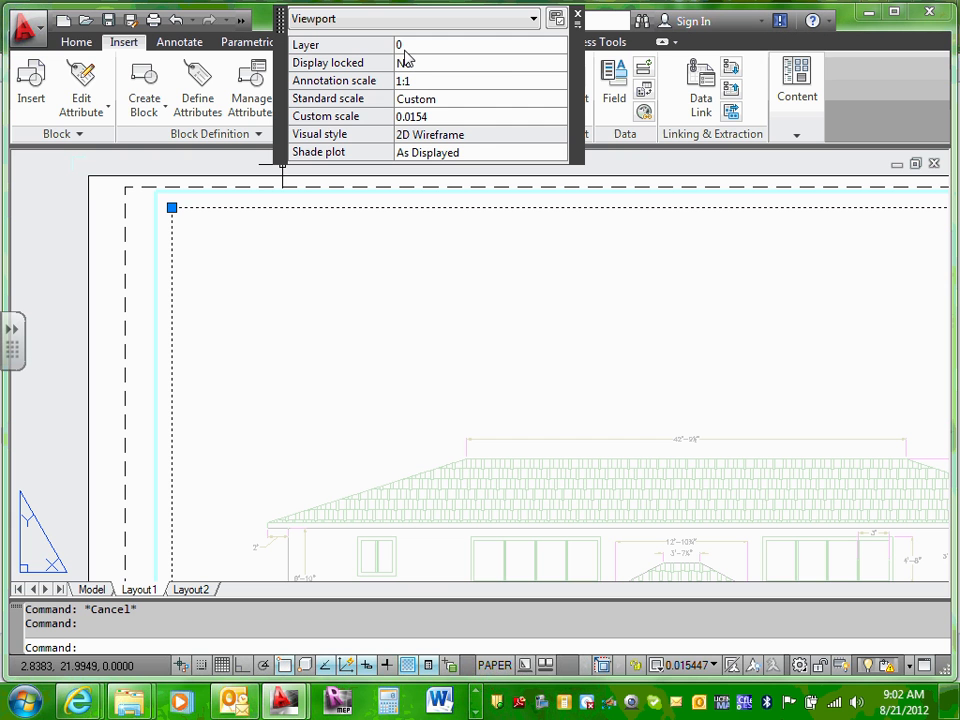
click(519, 47)
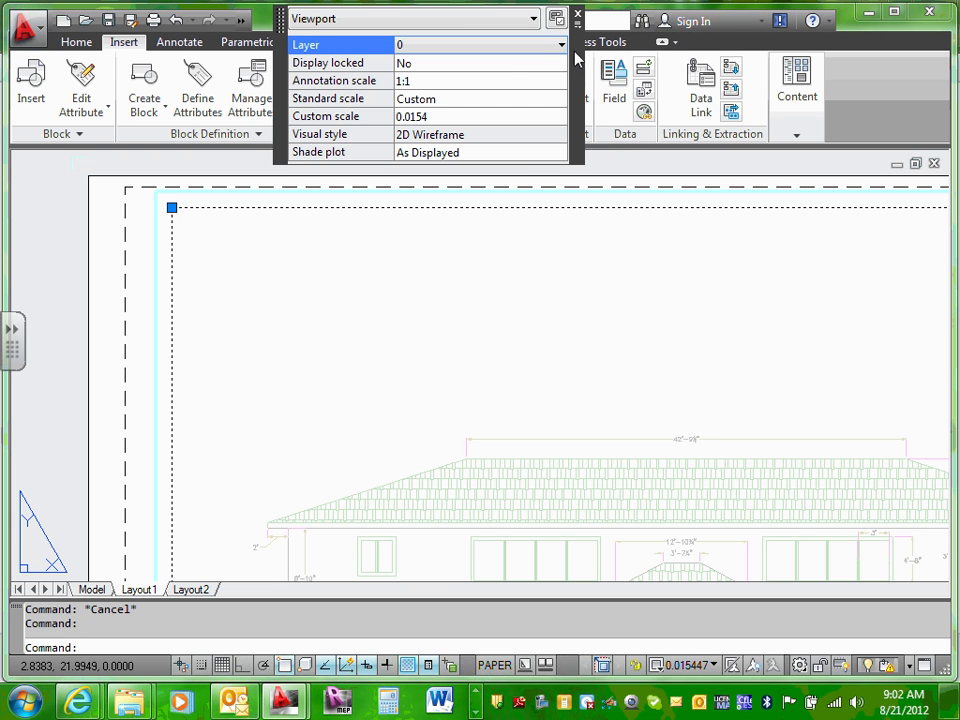
click(561, 46)
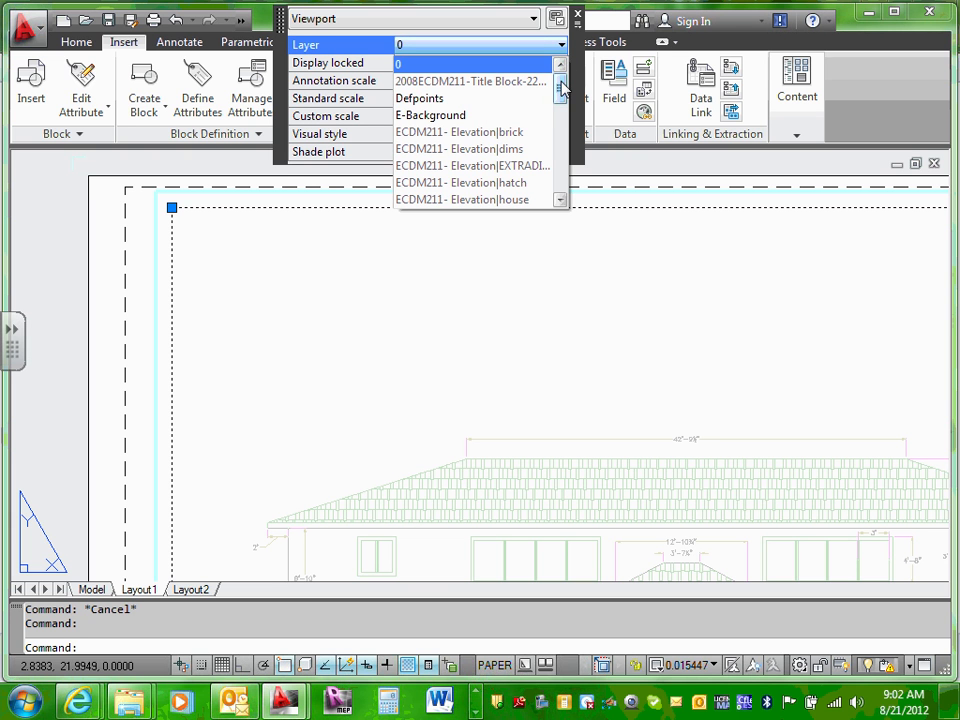
drag(563, 90, 561, 178)
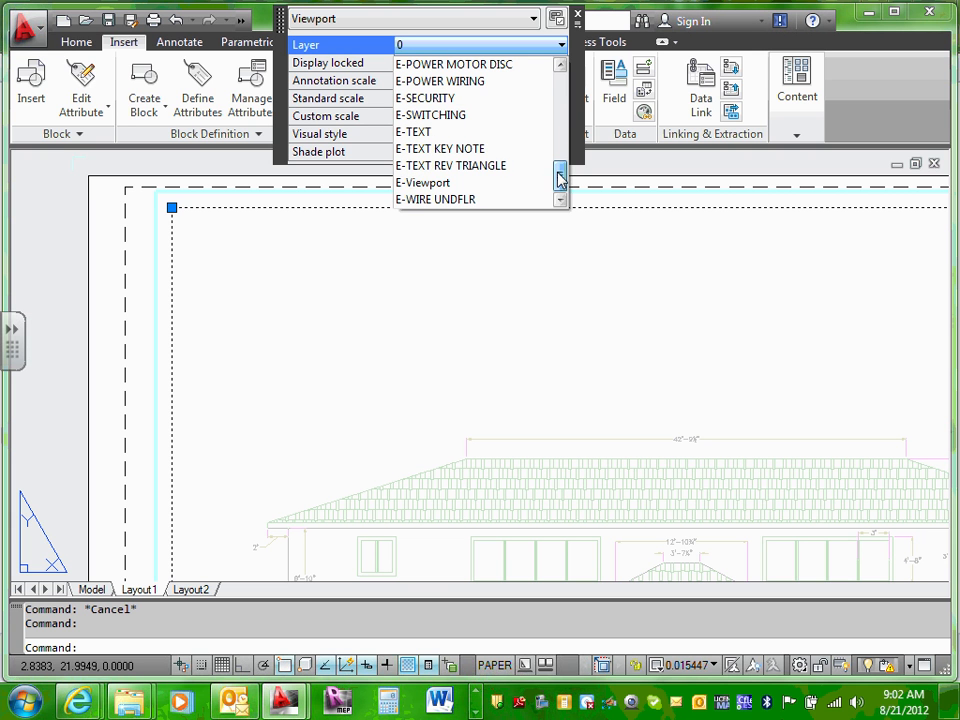
click(460, 186)
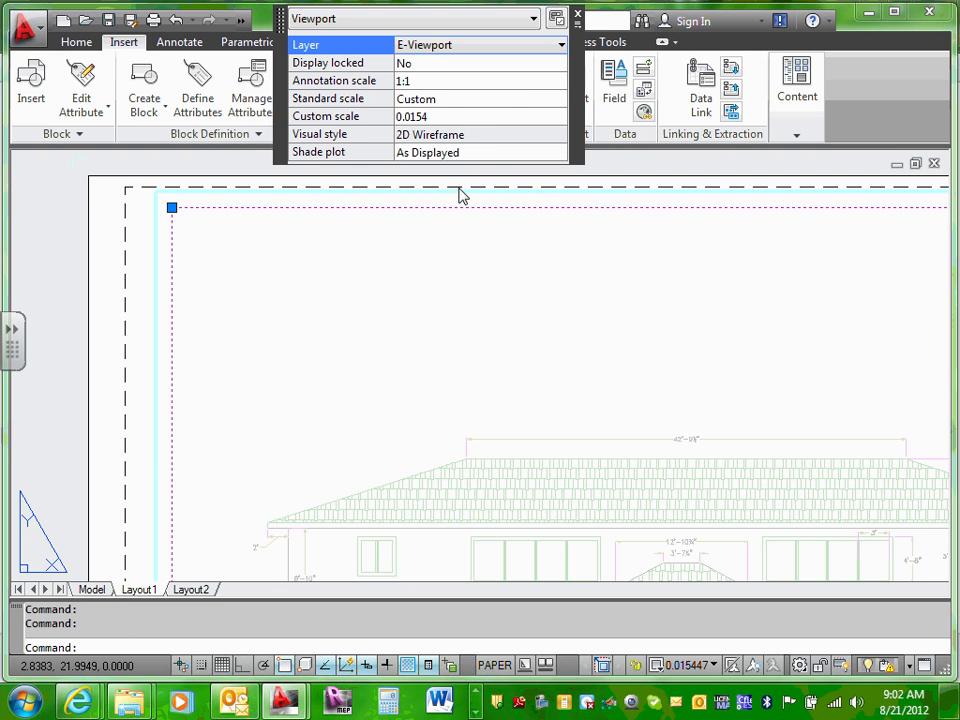
key(Escape)
key(Escape)
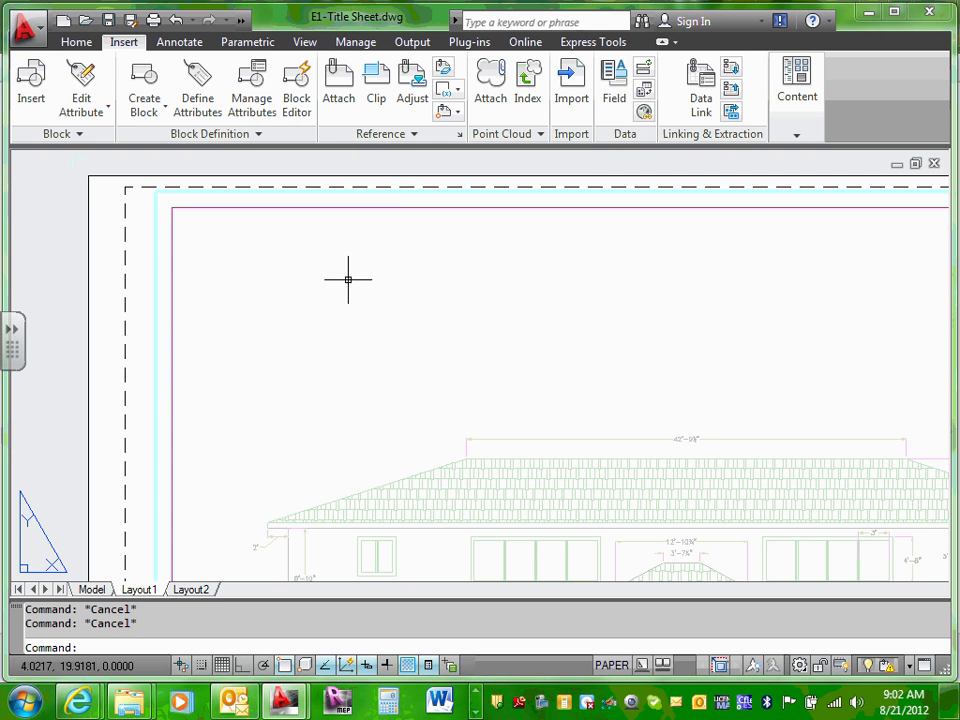
Step: Reselect the magenta viewport and confirm its layer remains E-Viewport
click(399, 208)
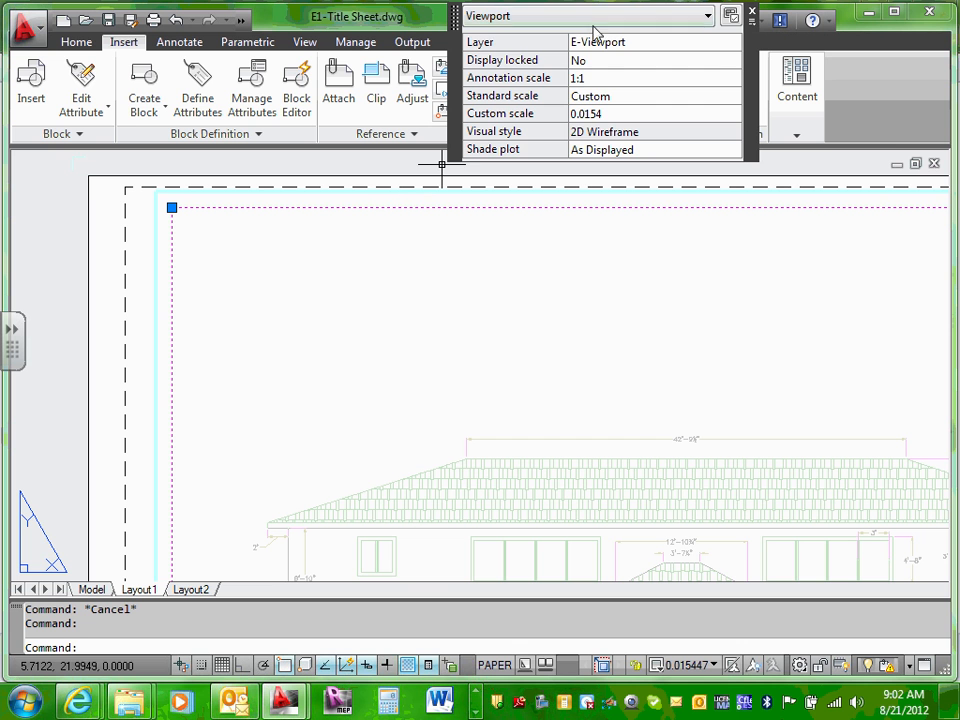
click(728, 48)
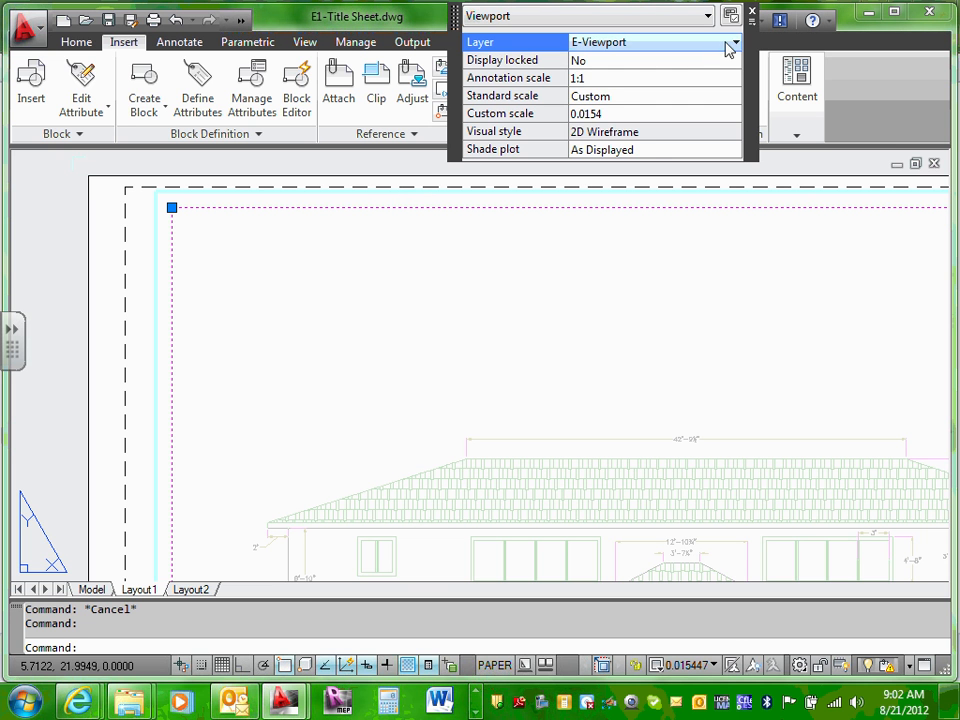
click(735, 42)
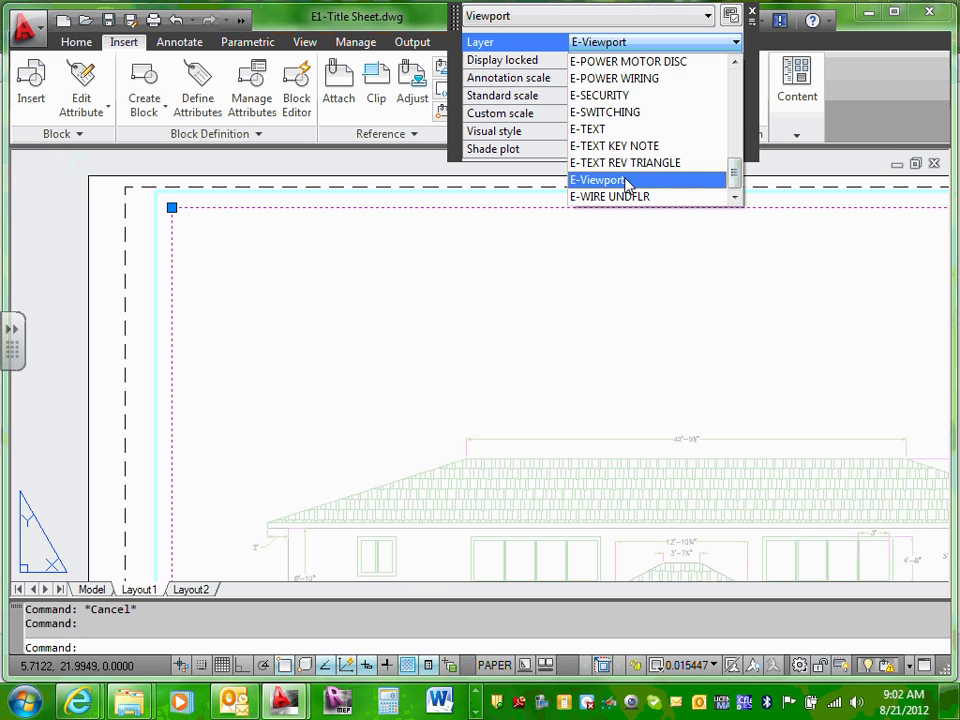
click(531, 350)
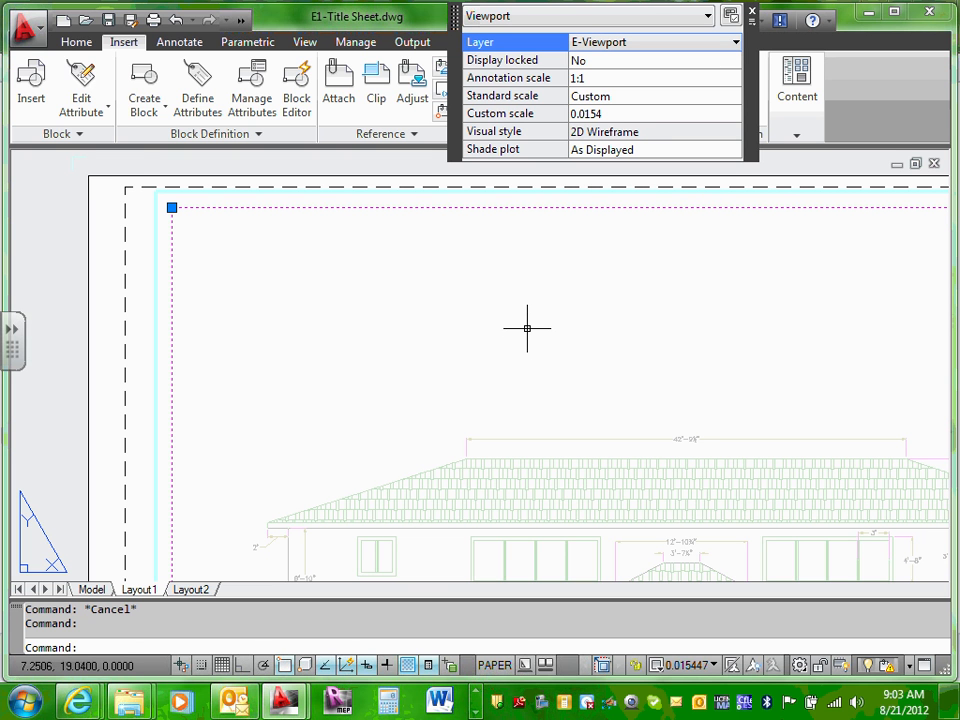
click(133, 278)
Step: Zoom extents with Z, E and select the viewport border to show its properties
key(Escape)
key(Escape)
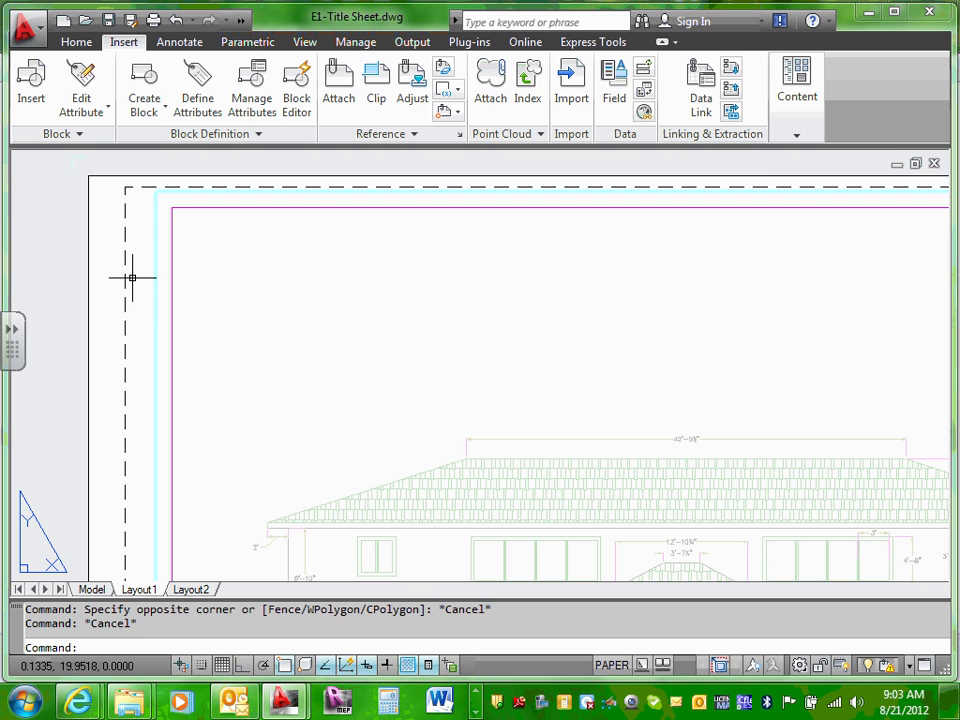
text(z)
key(Return)
text(e)
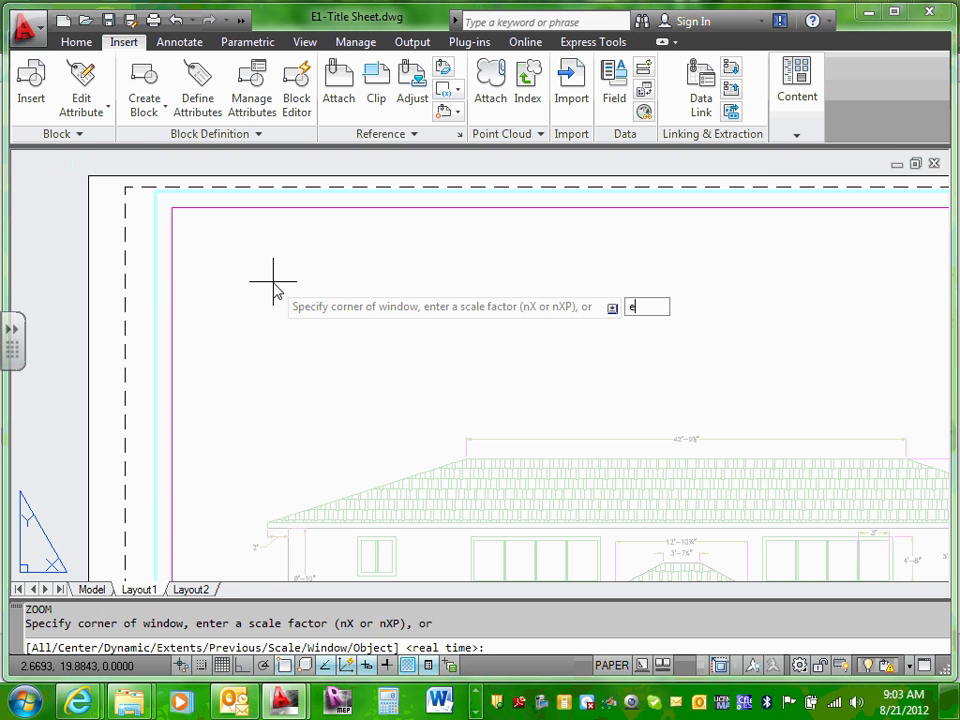
key(Return)
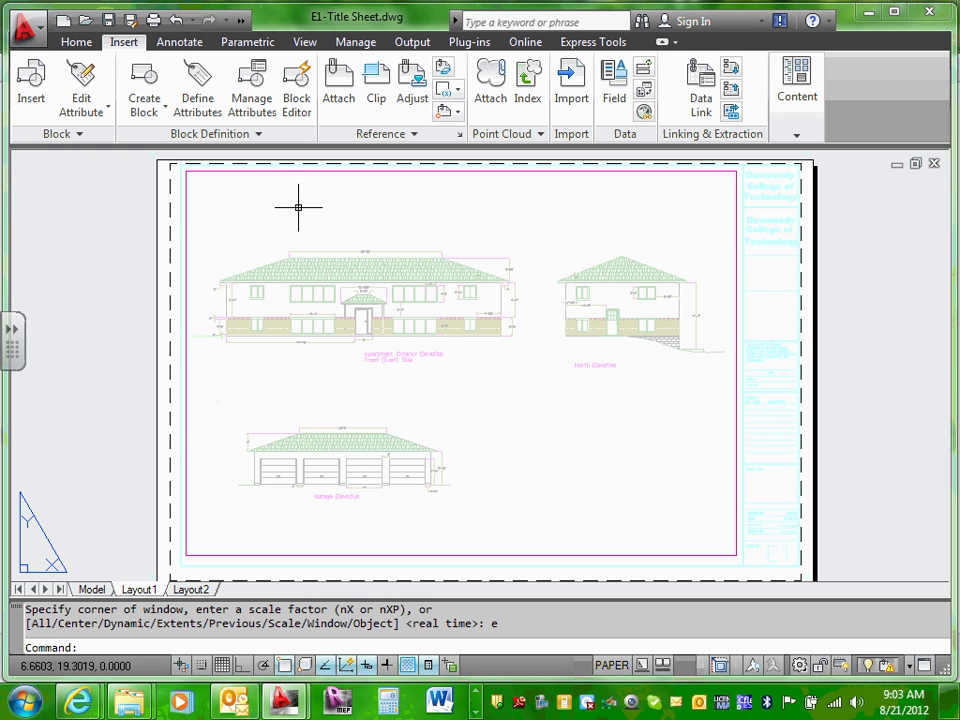
click(186, 189)
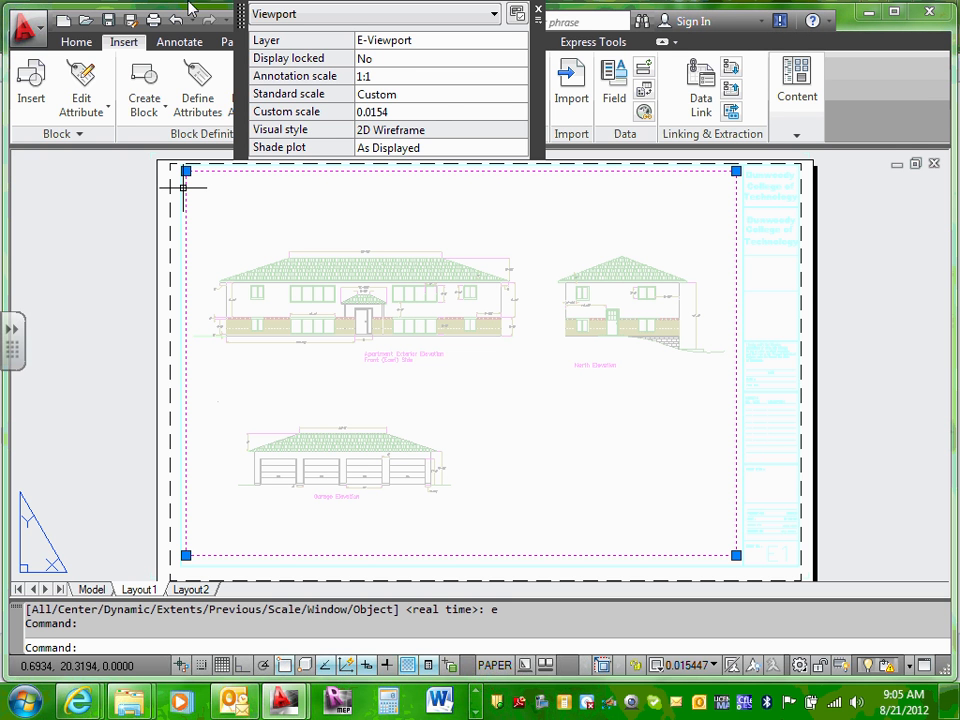
Step: Confirm in the Home tab Layer list that the viewport is on E-Viewport
key(Escape)
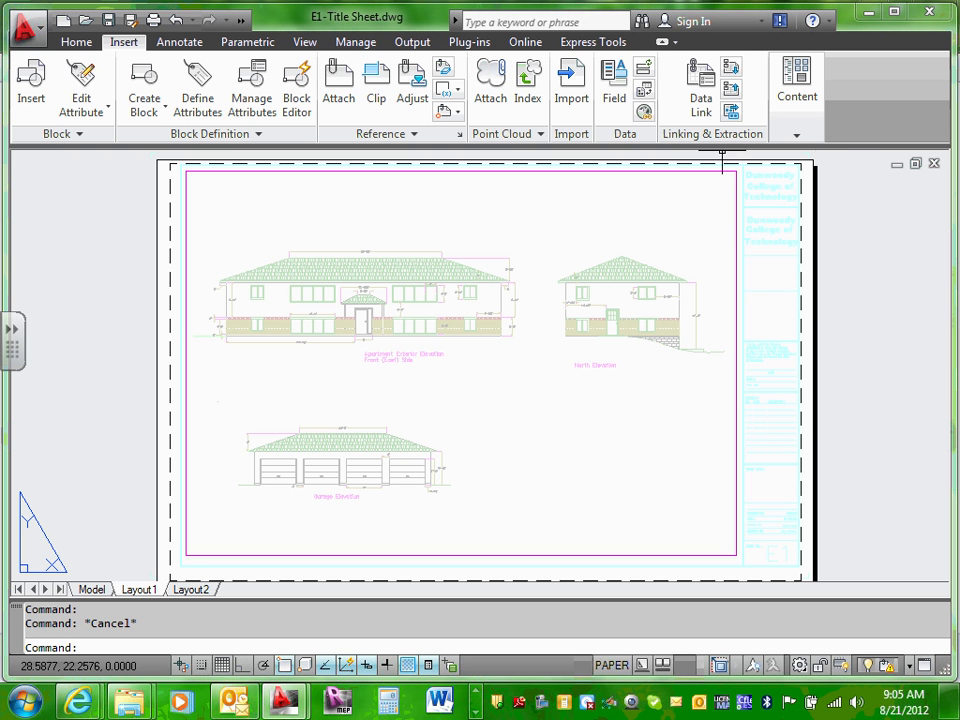
click(696, 170)
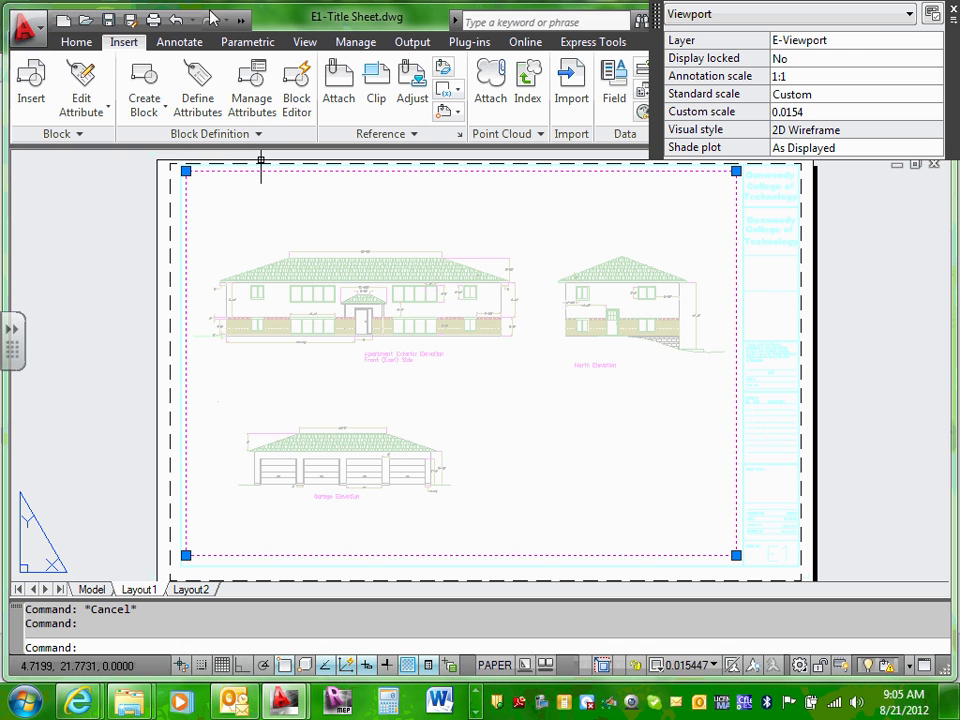
click(72, 43)
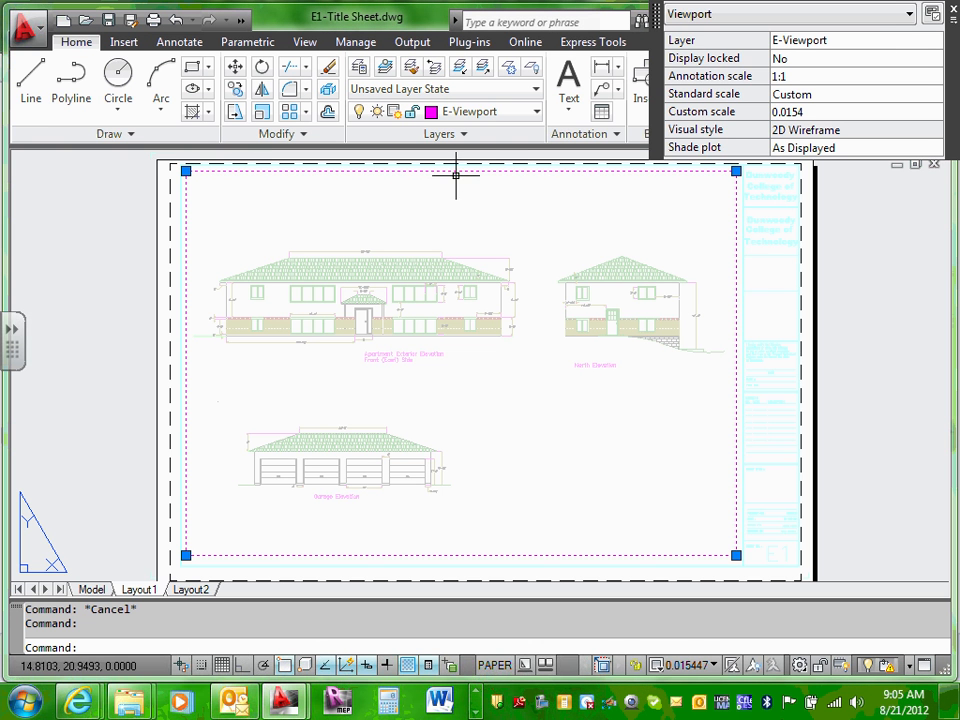
click(535, 113)
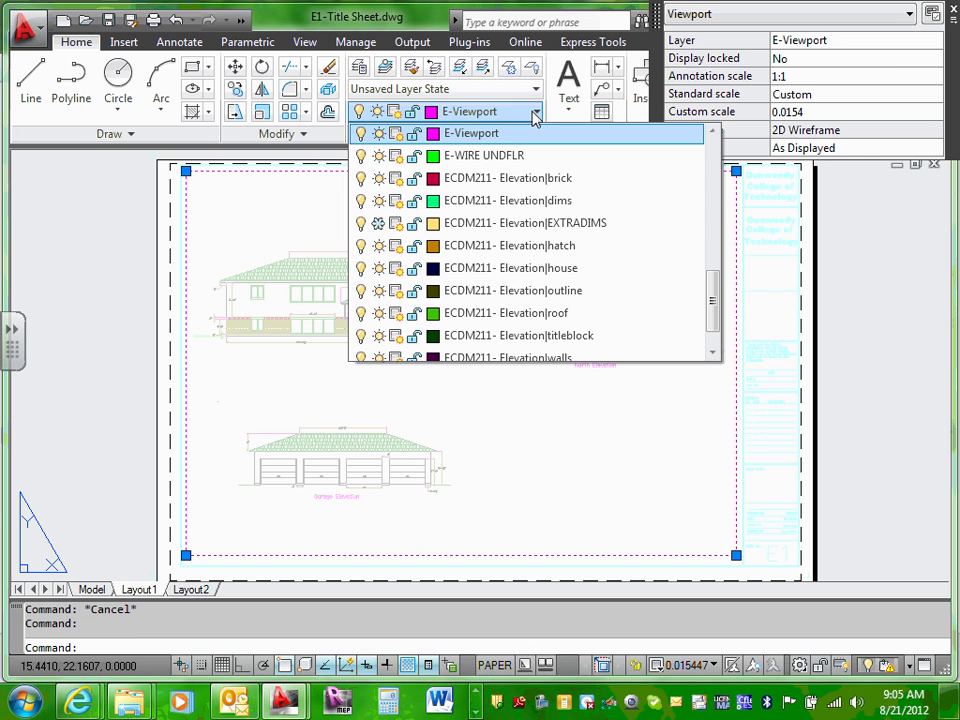
click(535, 113)
key(Escape)
key(Escape)
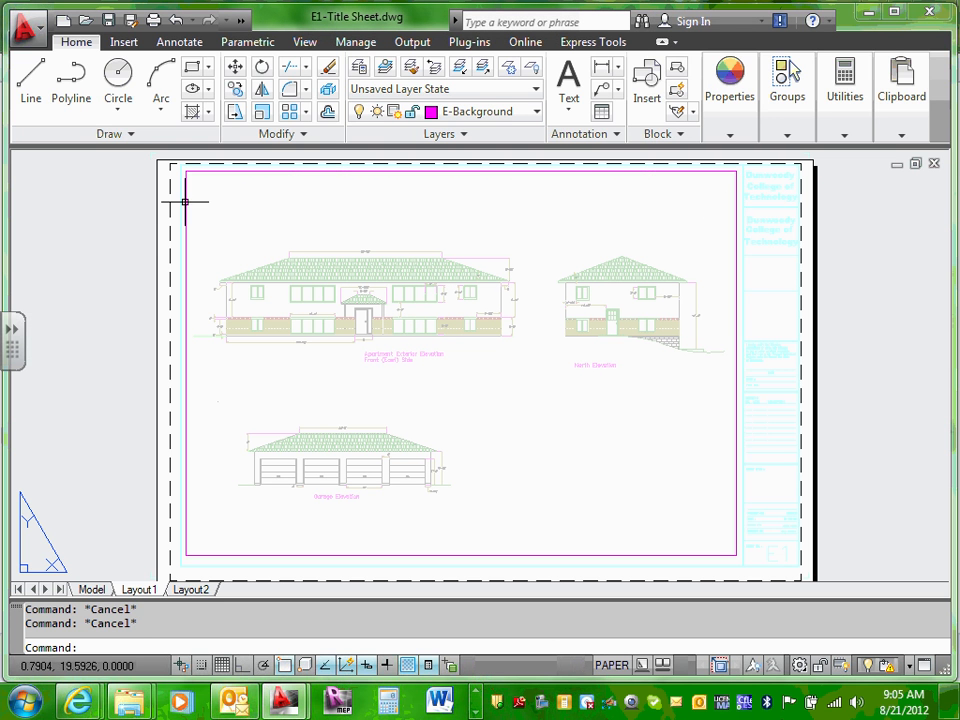
Step: Check the title block xref's layer, then switch to the Model tab
click(790, 206)
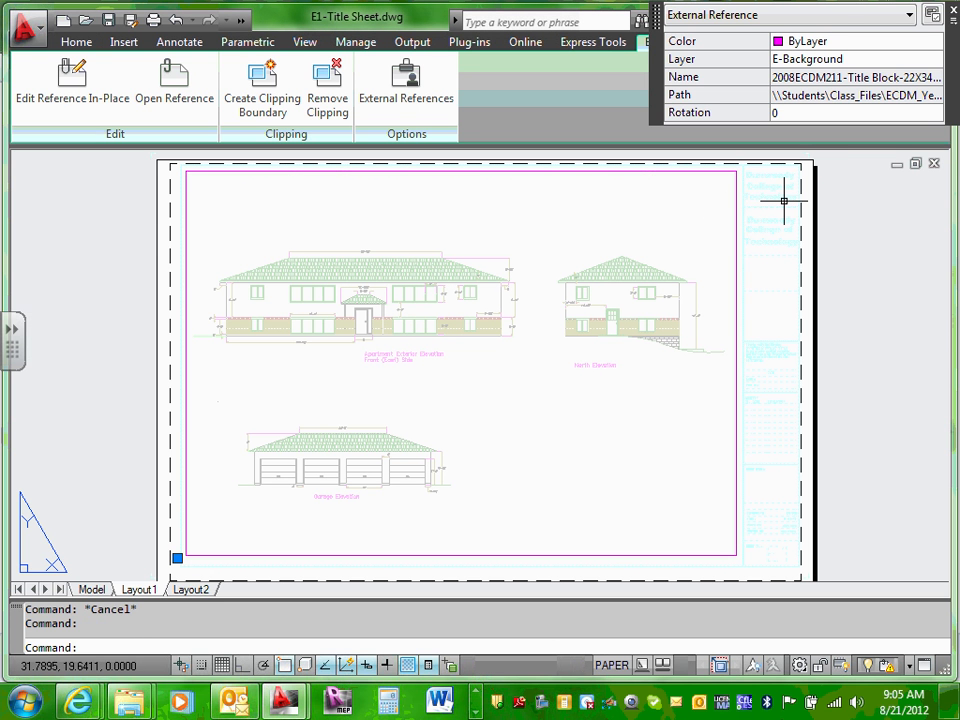
click(784, 201)
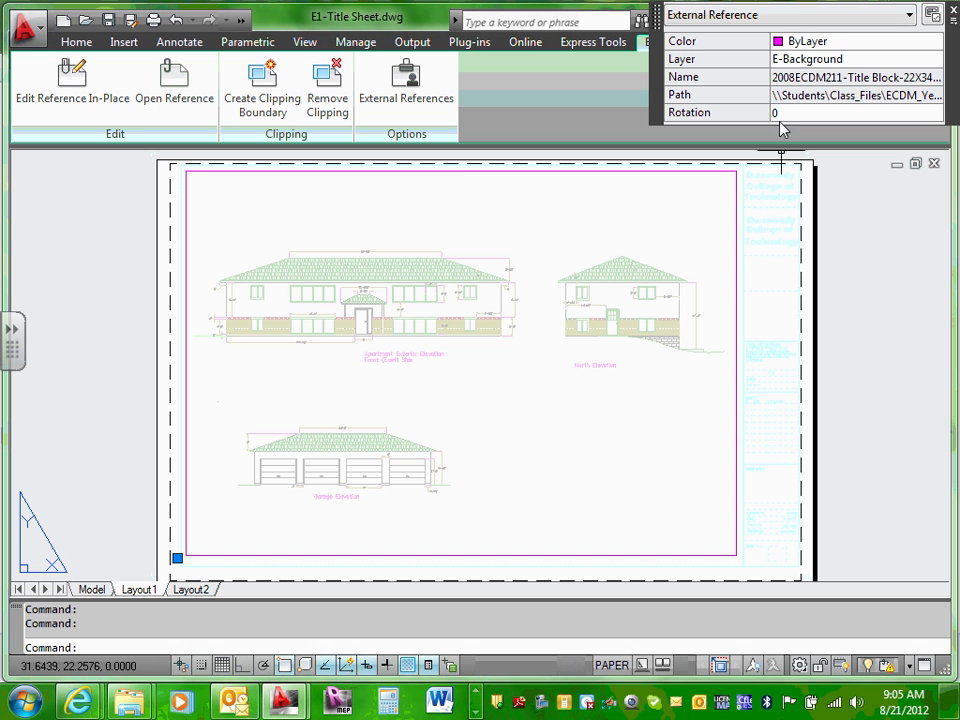
click(845, 60)
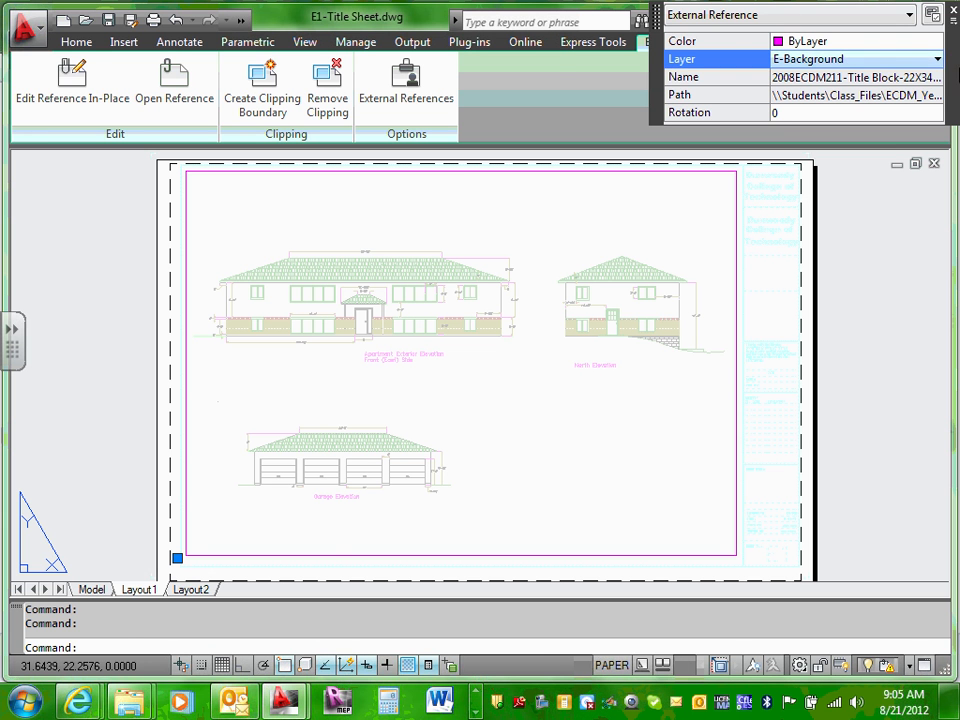
key(Escape)
key(Escape)
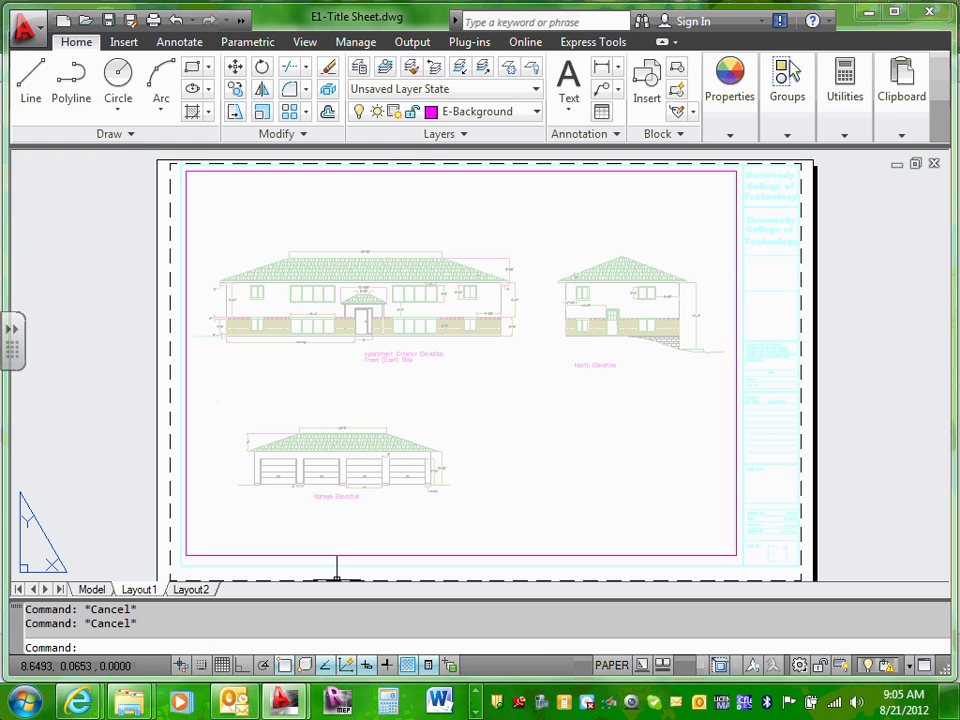
click(91, 589)
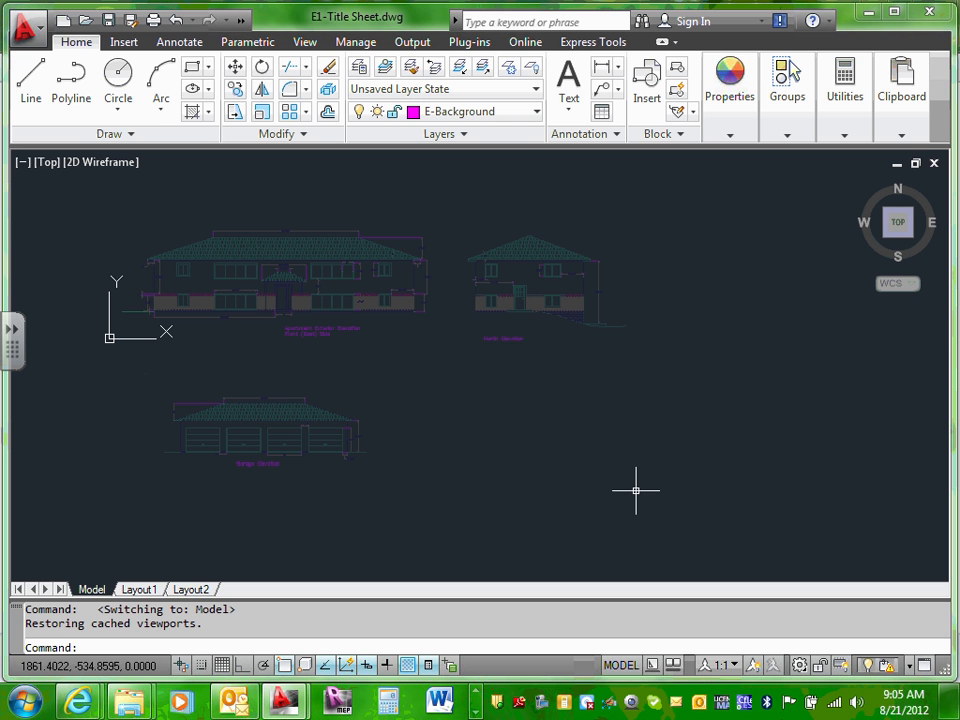
Step: Cycle through the Manage, View, Annotate and Output ribbon tabs, ending on Insert's Content panel
click(119, 44)
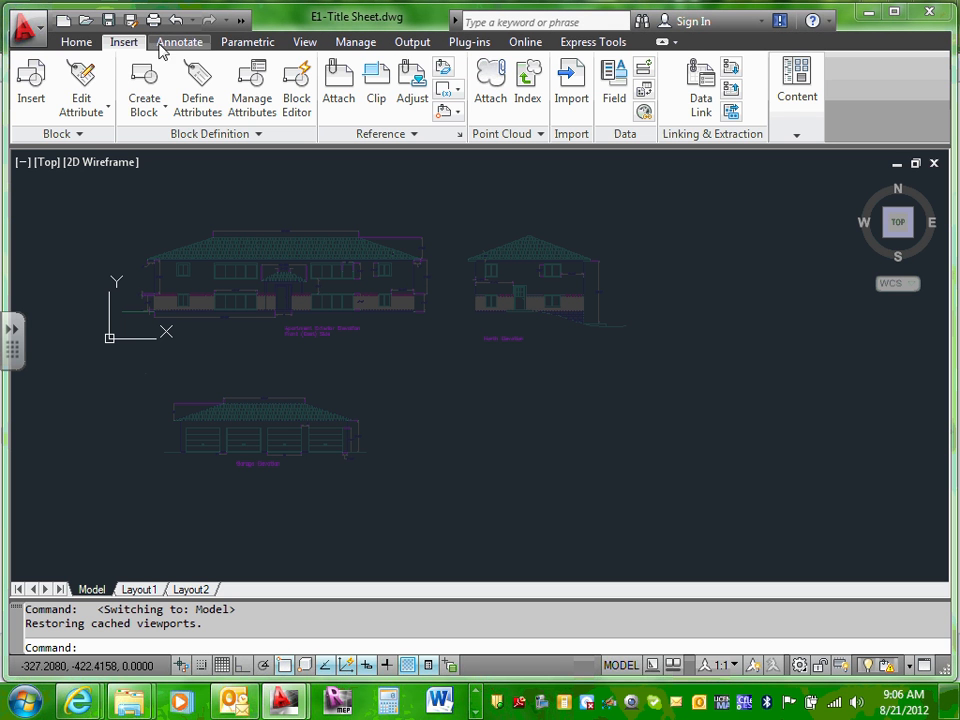
click(355, 44)
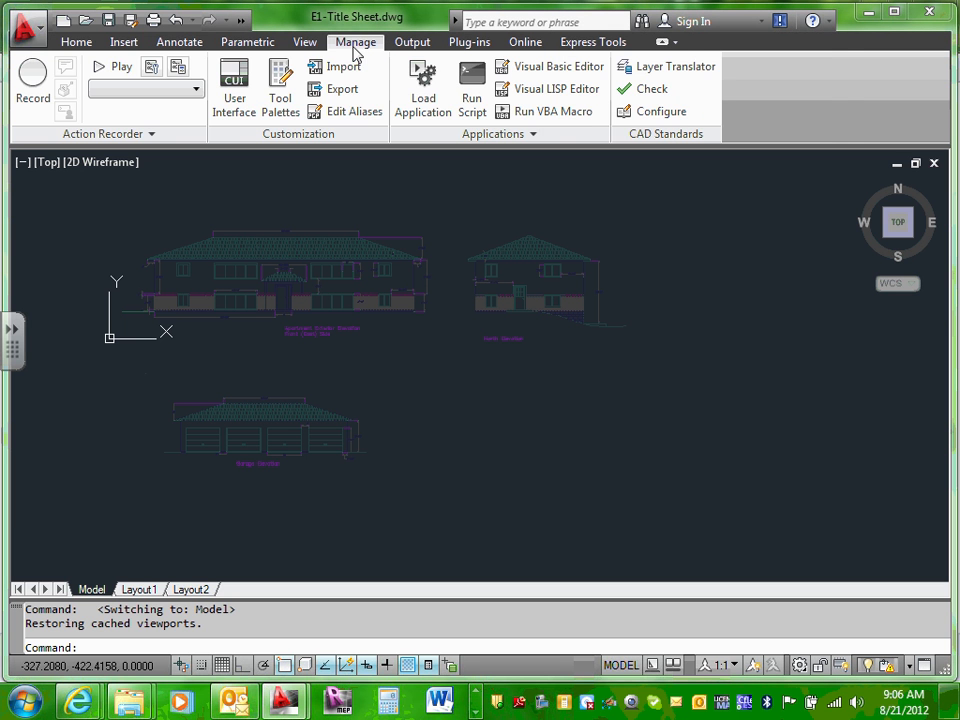
click(307, 45)
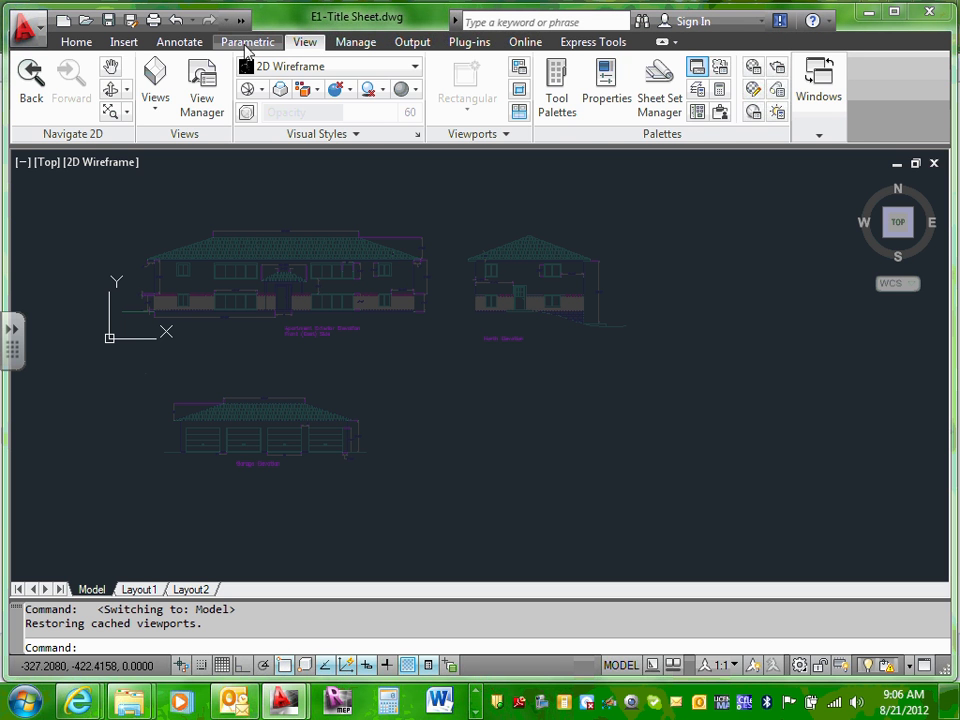
click(184, 46)
click(375, 52)
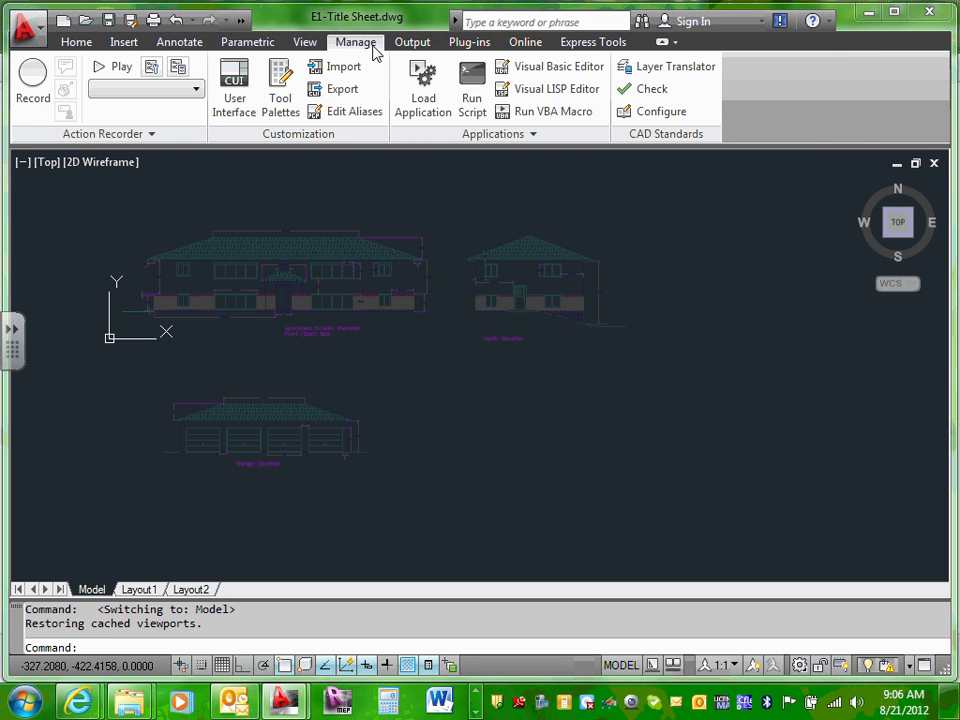
click(421, 48)
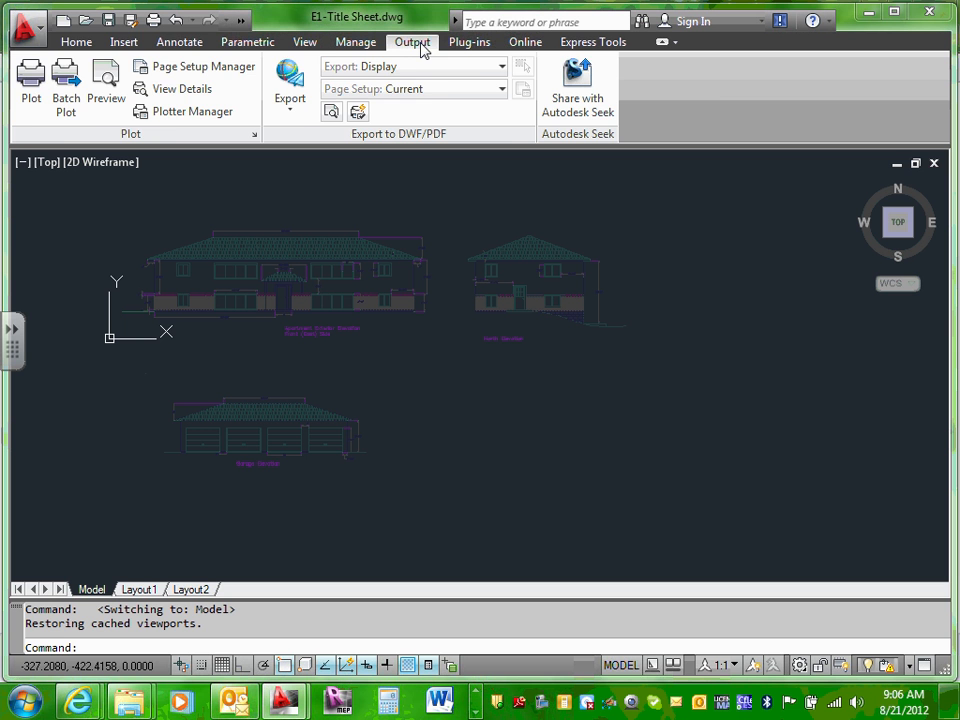
click(133, 44)
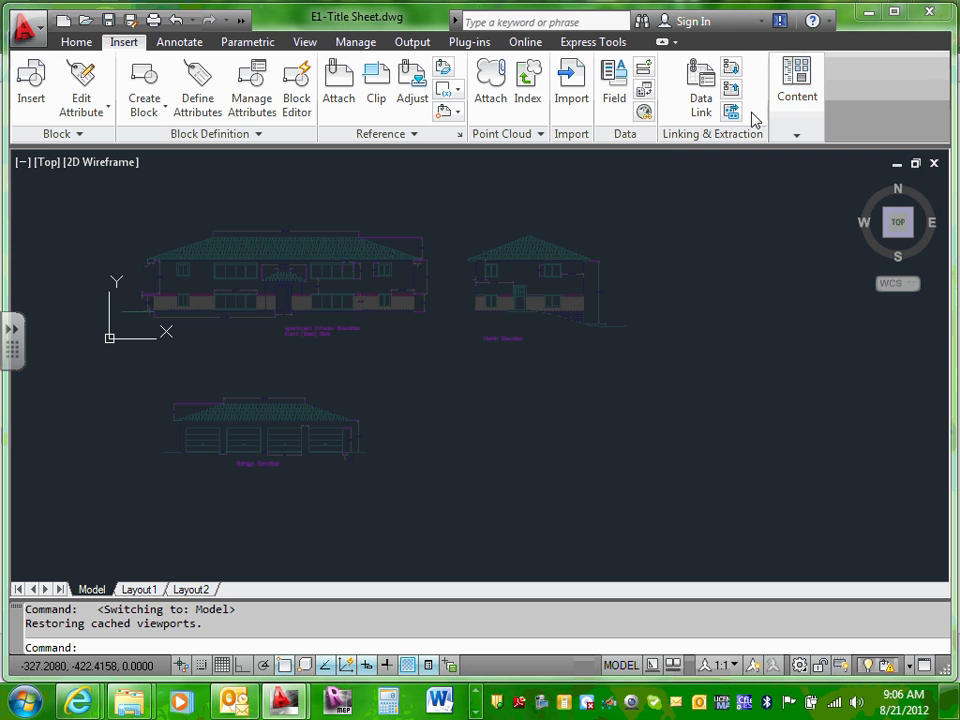
mouse_move(790, 116)
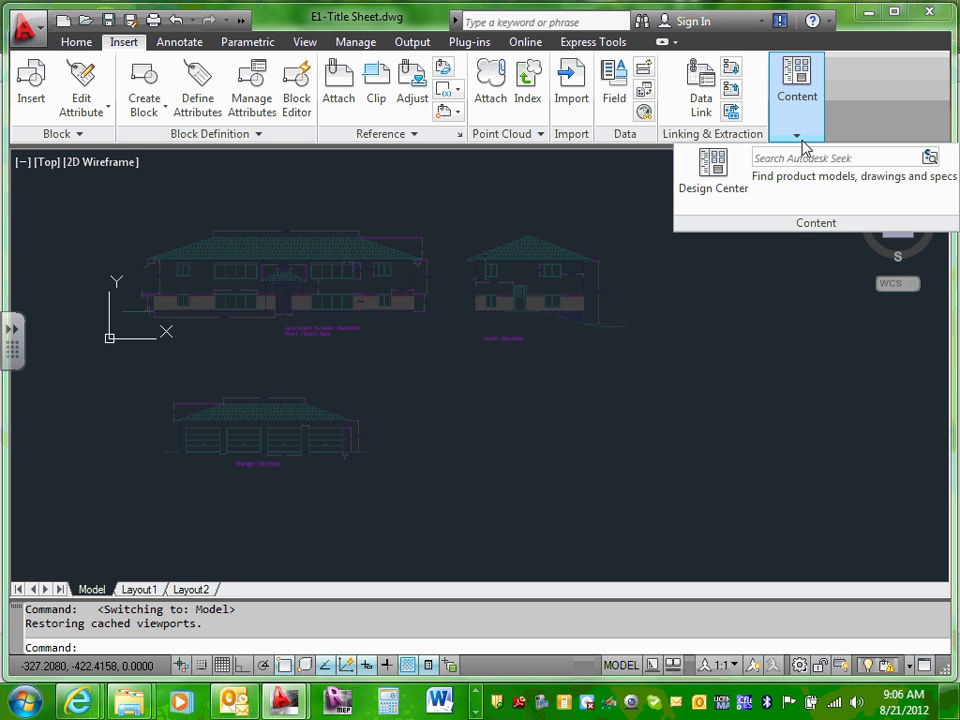
Step: Open the DesignCenter palette from the Content panel and start its Load dialog
click(716, 174)
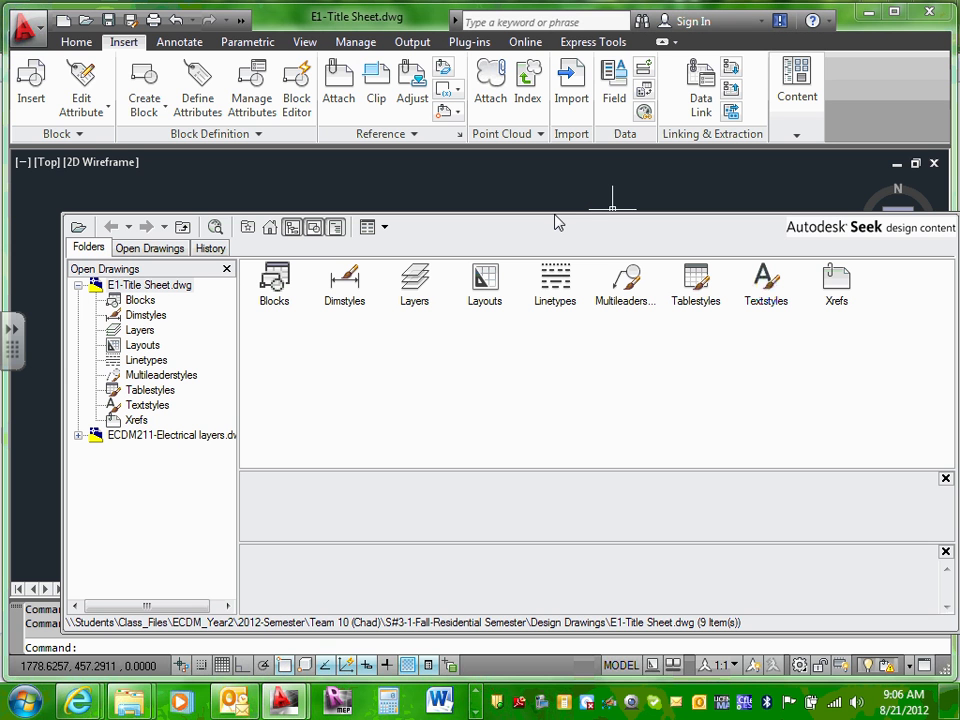
click(78, 228)
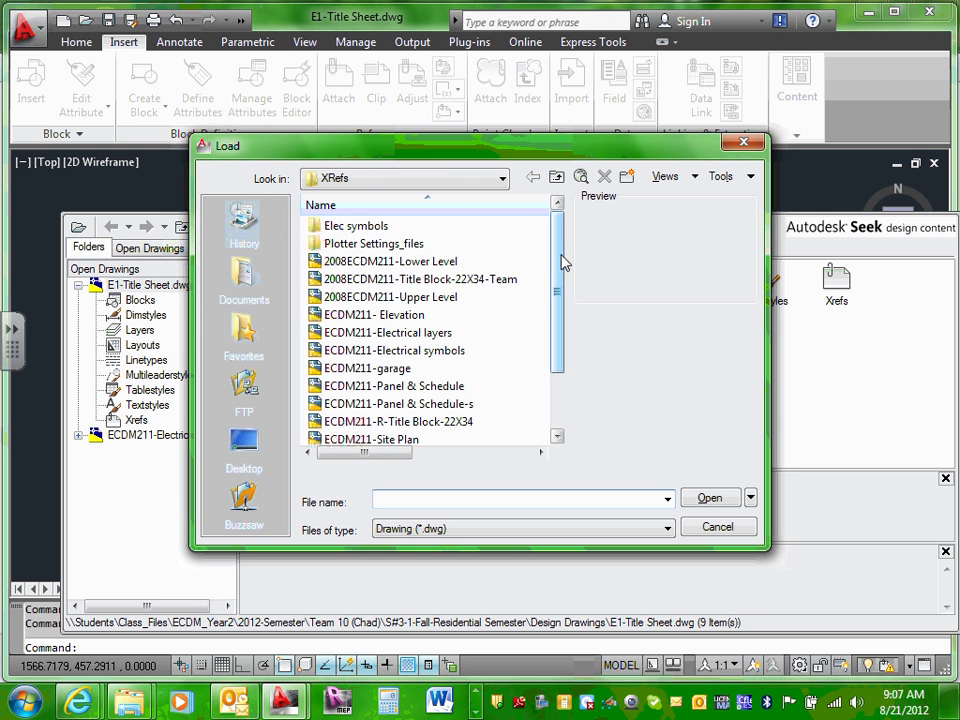
Step: Select ECDM211-Electrical symbols.dwg in the XRefs folder of the Load dialog
drag(559, 262, 559, 308)
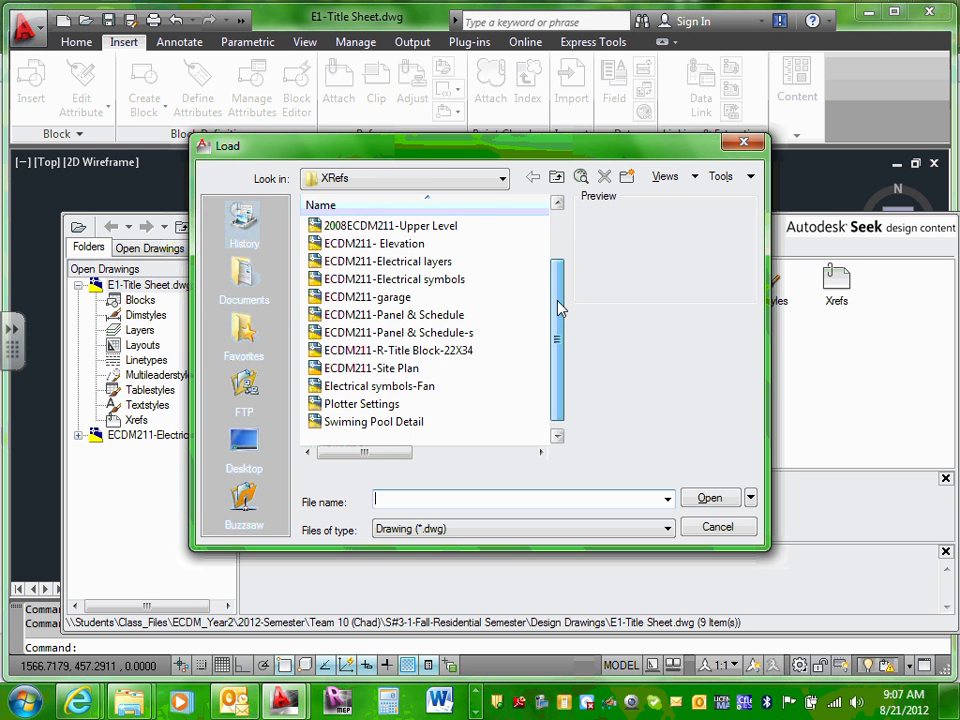
click(414, 284)
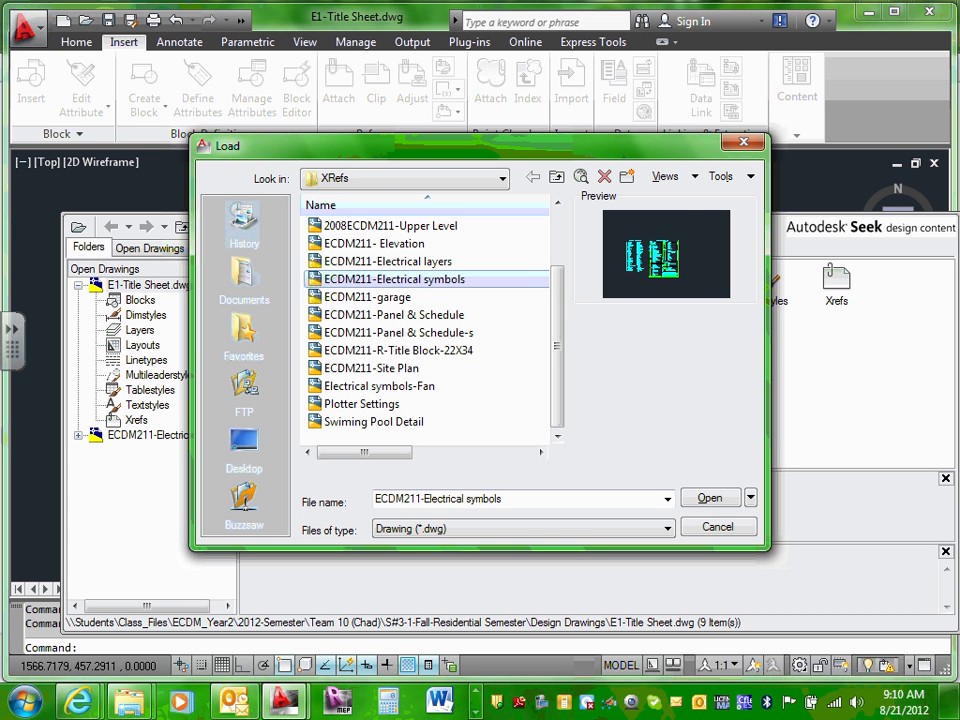
Step: Load the chosen electrical symbols drawing and dismiss the Web Client Network errors
click(718, 497)
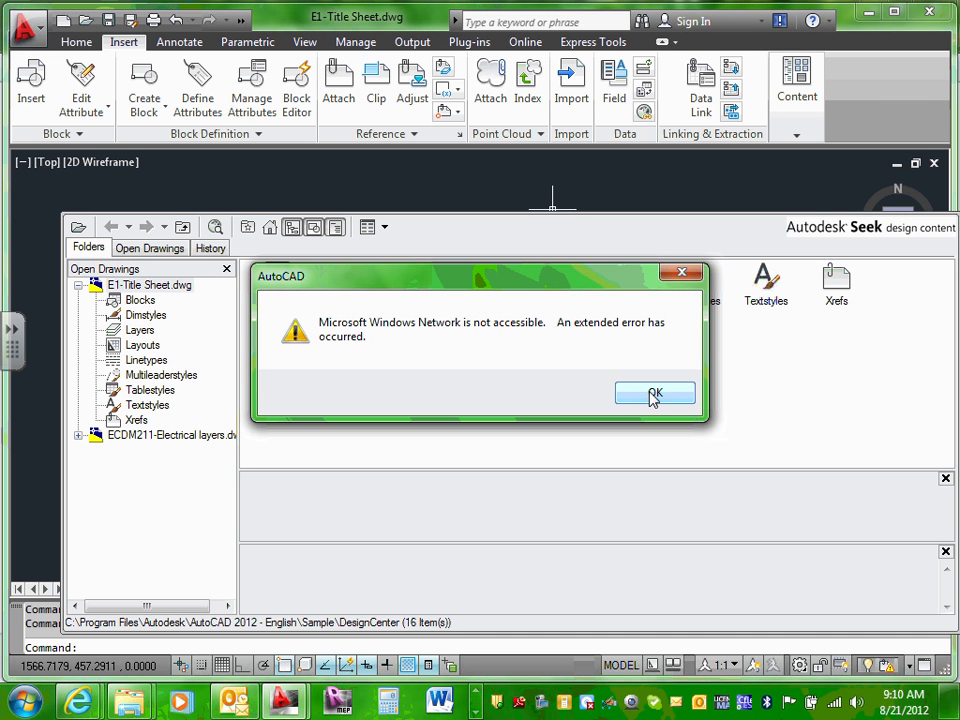
click(655, 397)
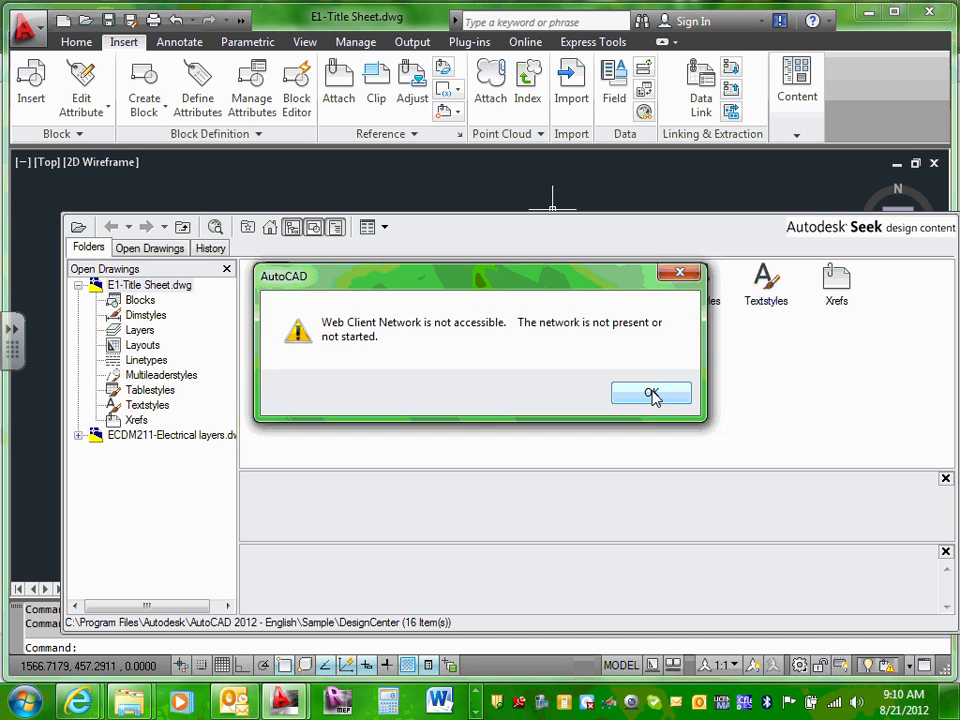
click(653, 397)
click(651, 394)
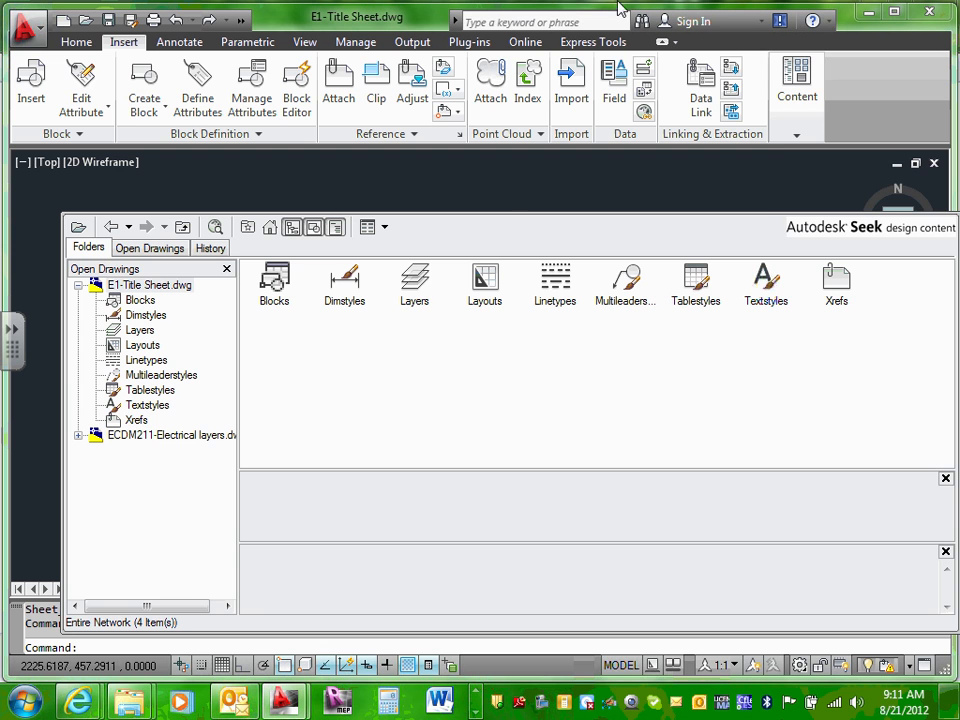
Step: Reopen DesignCenter and load ECDM211-Electrical symbols.dwg from the XRefs folder again
click(800, 135)
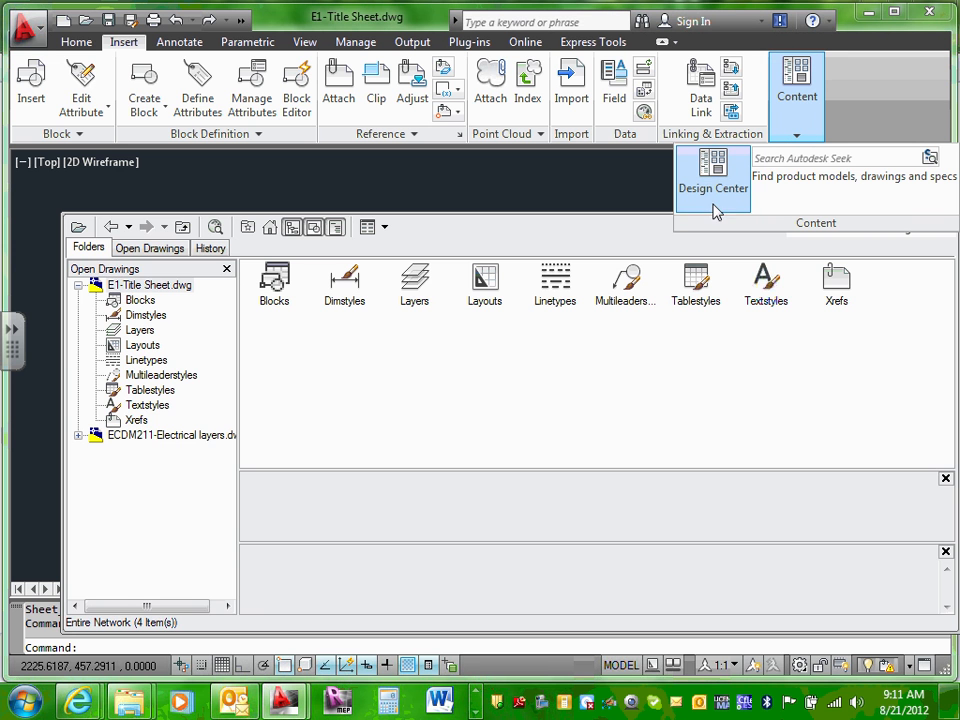
click(718, 178)
click(718, 178)
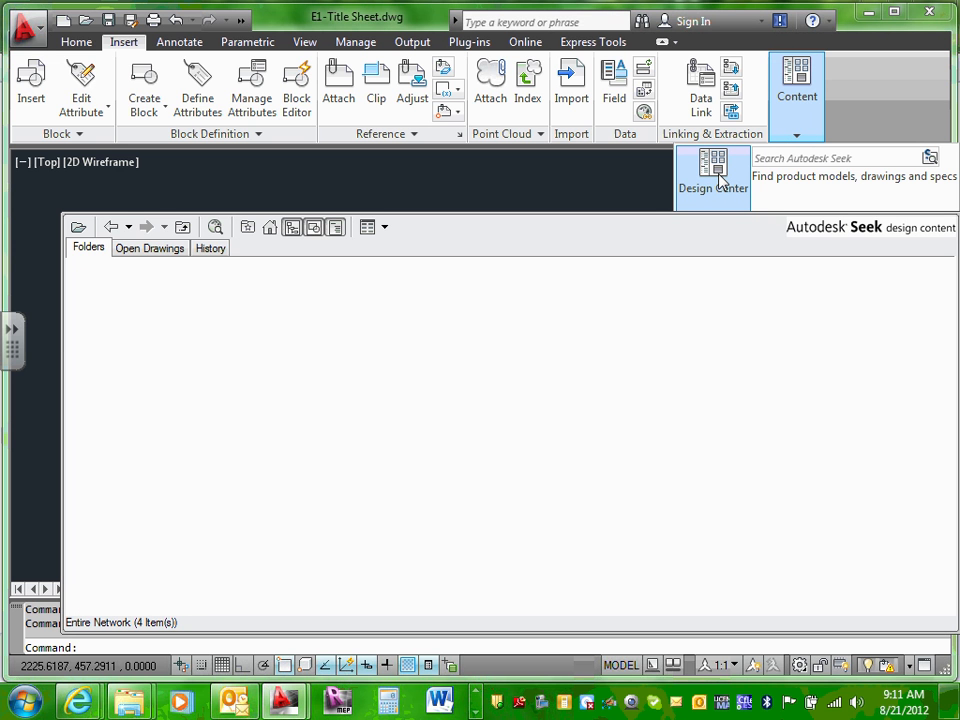
click(78, 229)
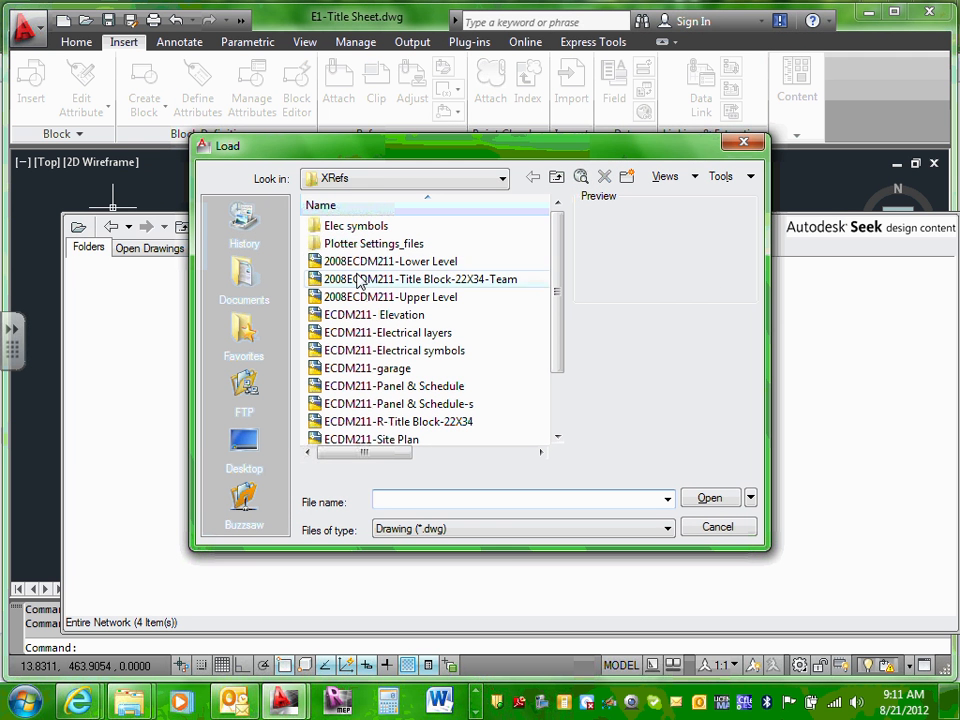
click(504, 182)
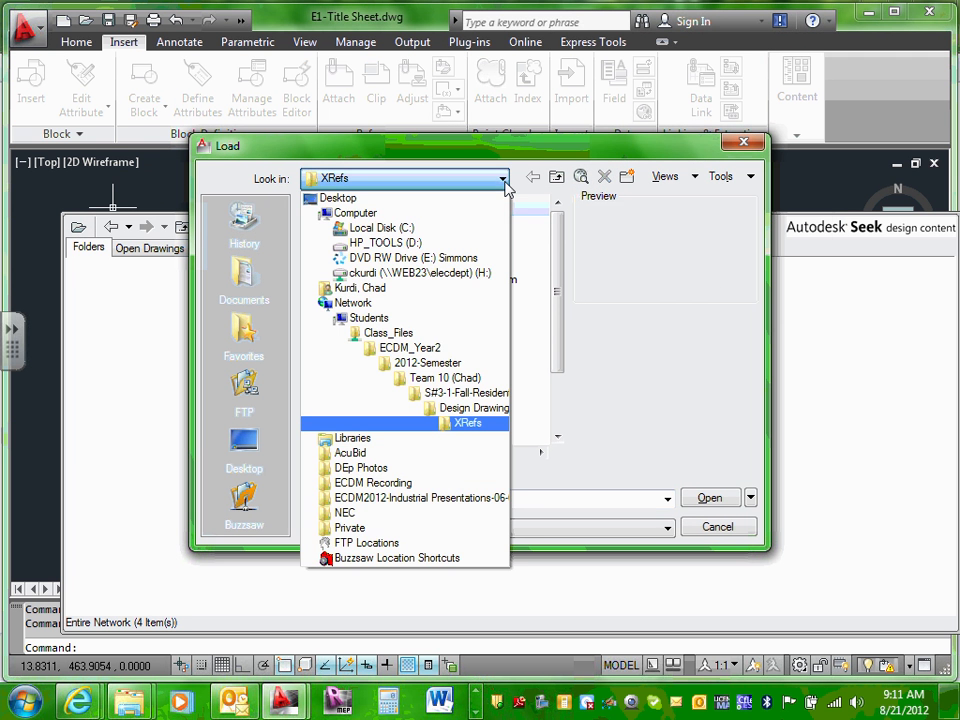
click(504, 182)
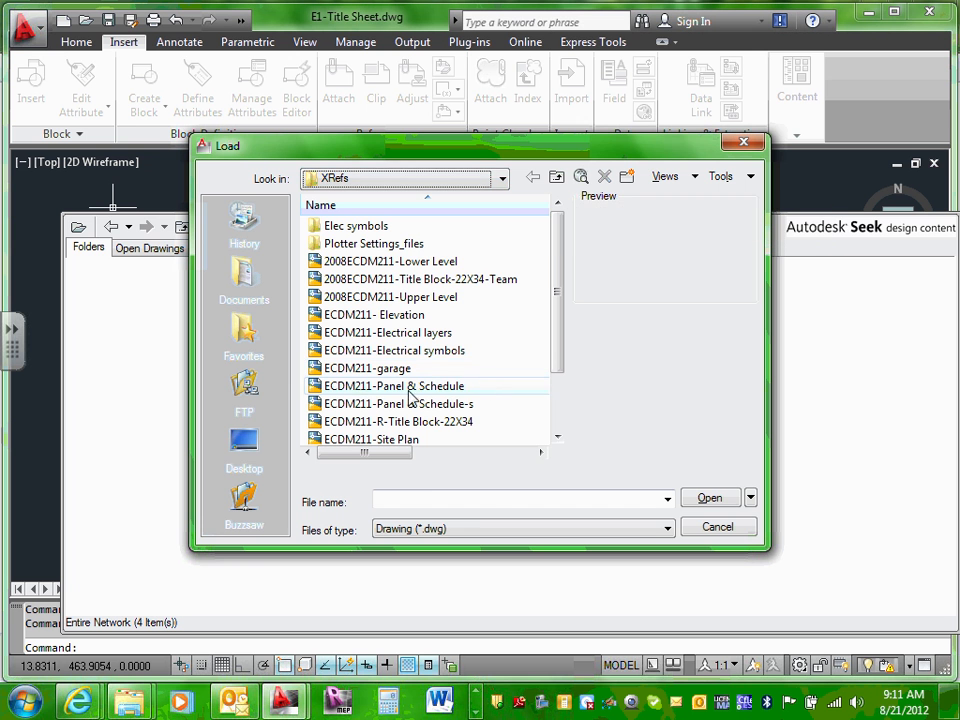
click(408, 352)
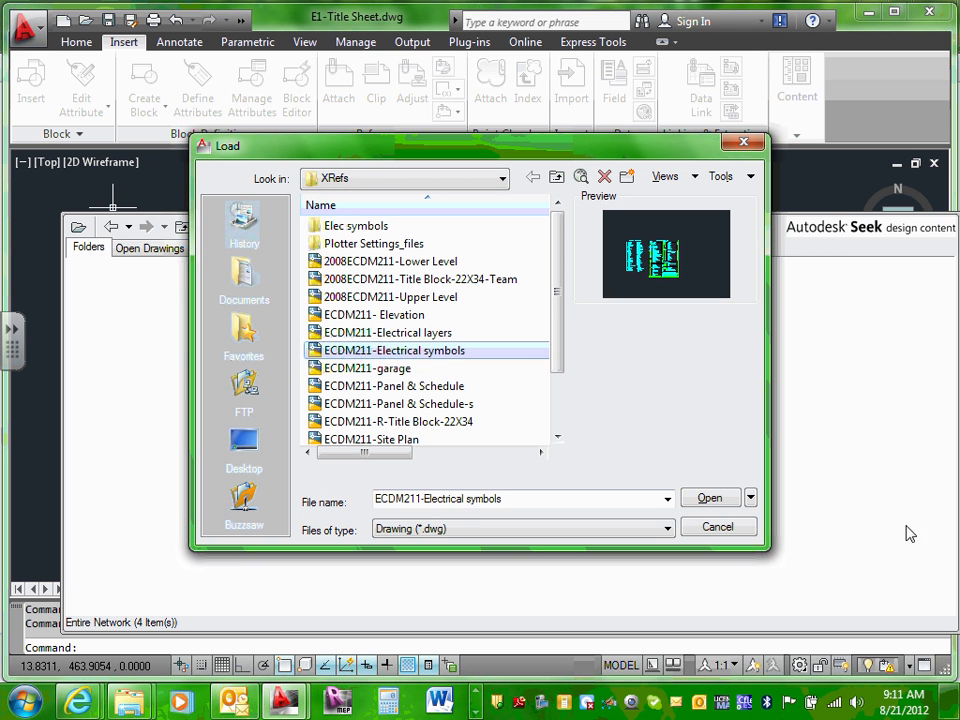
click(710, 499)
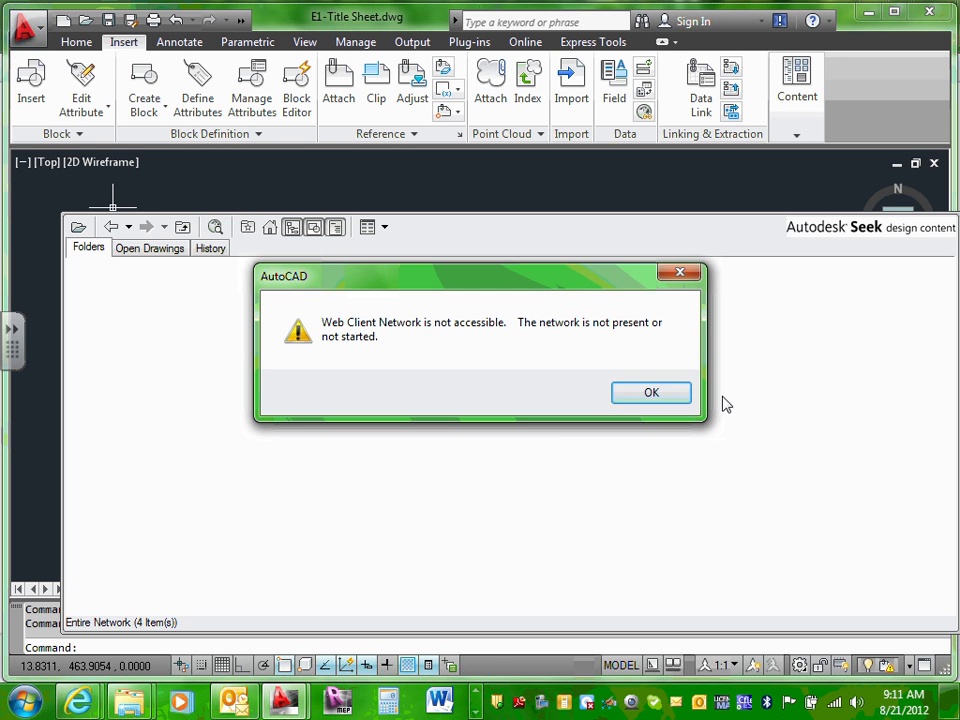
Step: Dismiss the network warning and list the Blocks of ECDM211-Electrical layers.dwg under Open Drawings
click(677, 394)
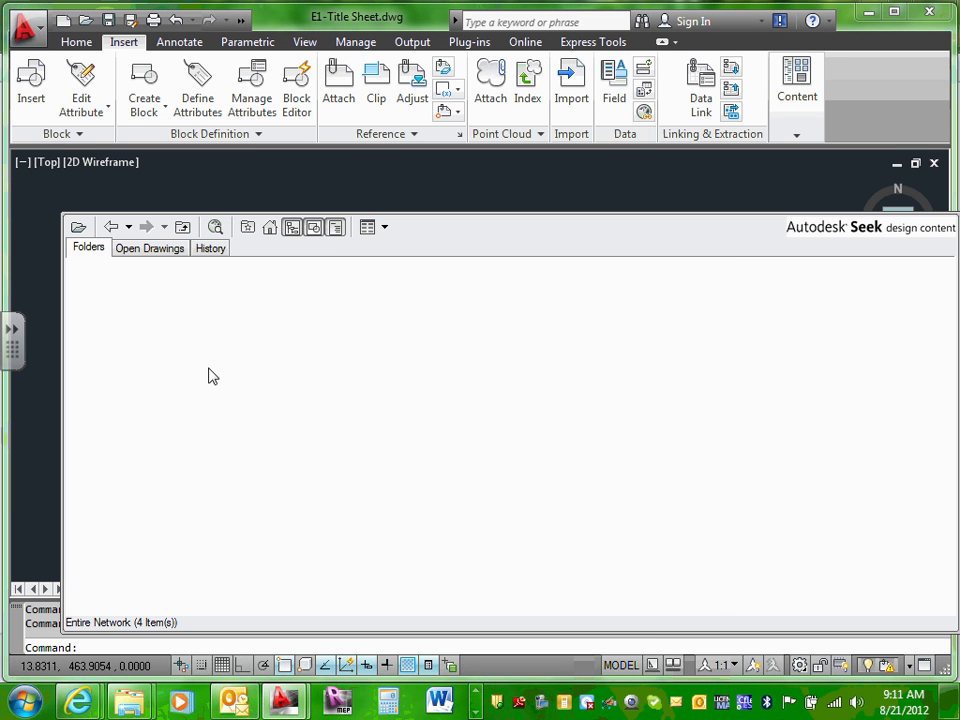
click(172, 250)
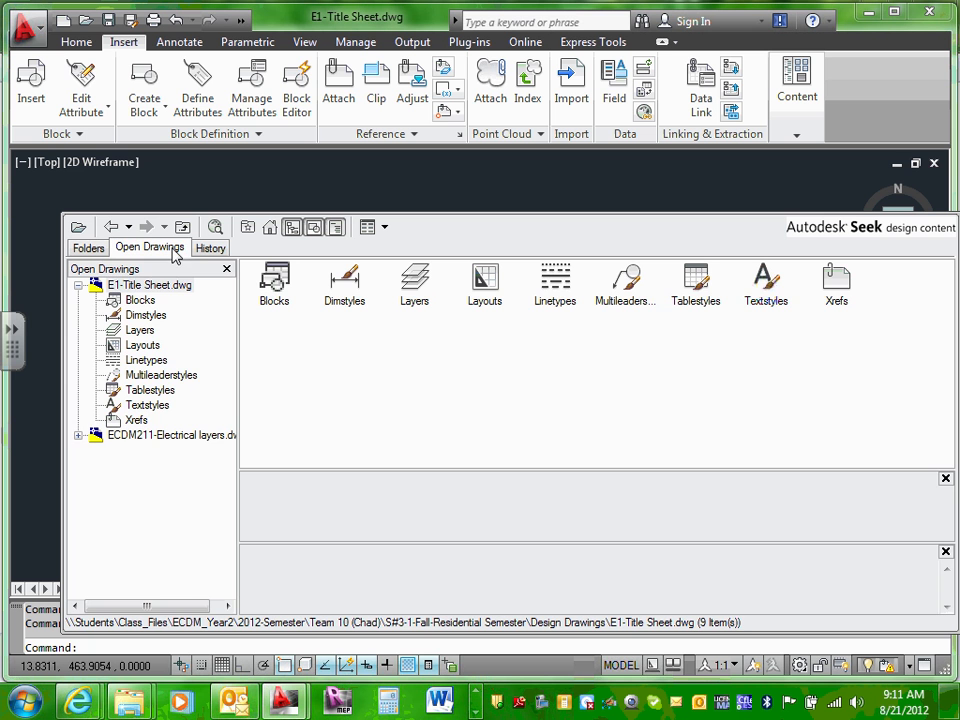
click(78, 436)
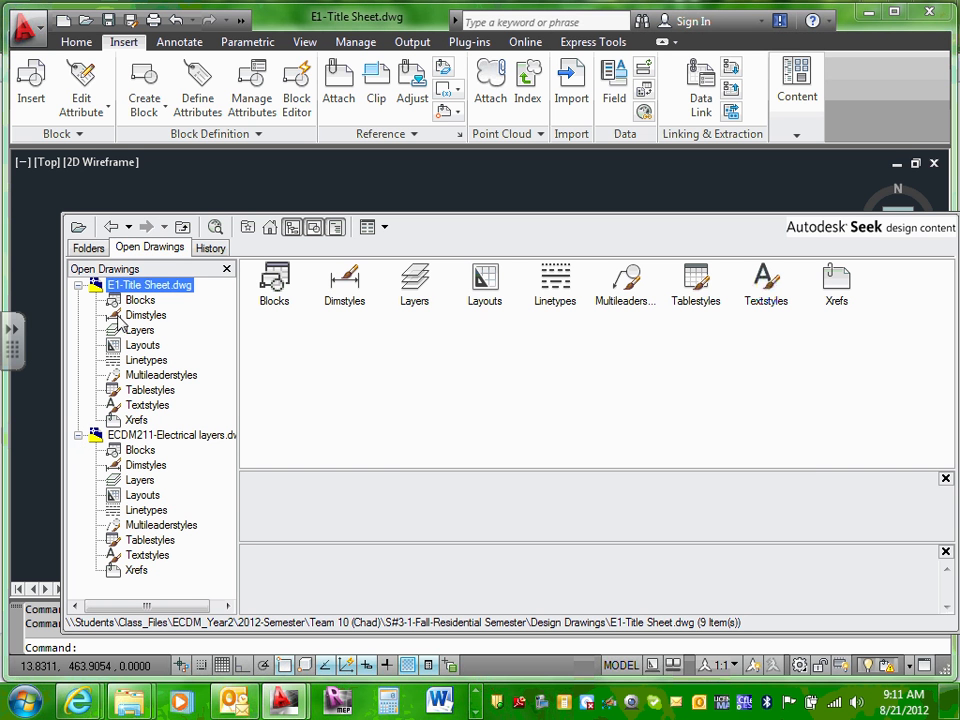
click(140, 453)
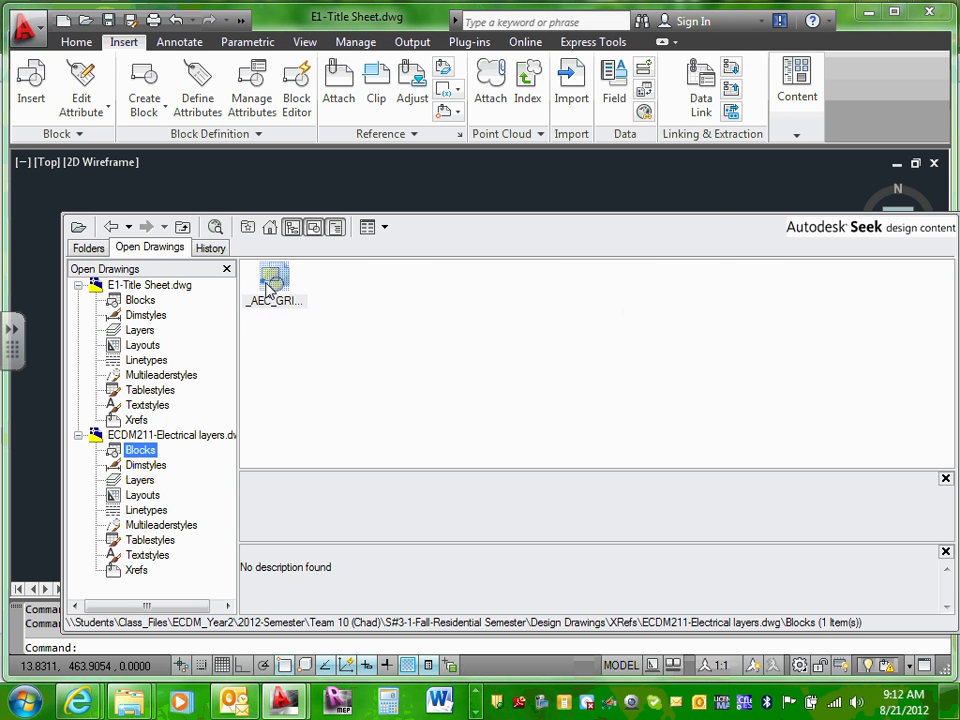
Step: Try inserting the _AEC_GRIPS_NONE block, cancel the Insert dialog, and reselect Blocks
click(275, 283)
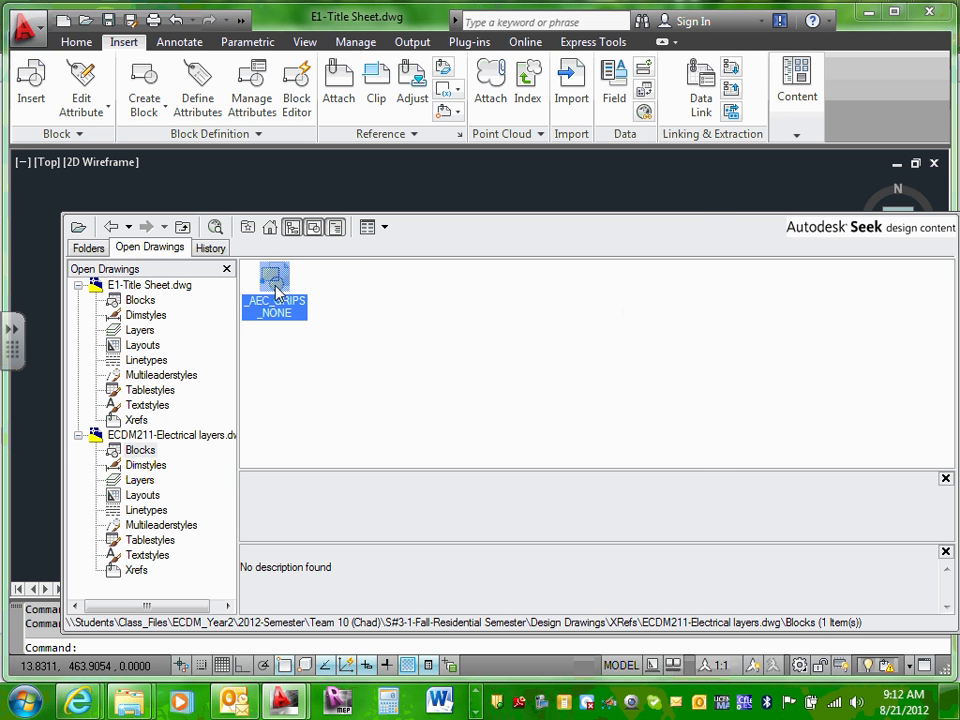
double_click(275, 285)
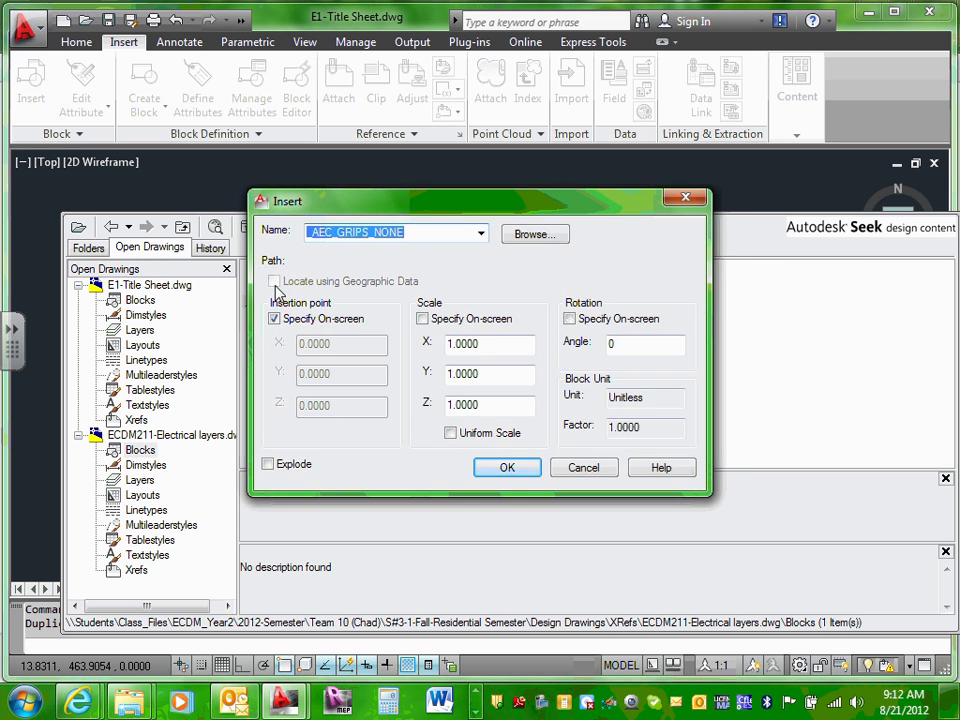
click(586, 468)
click(145, 455)
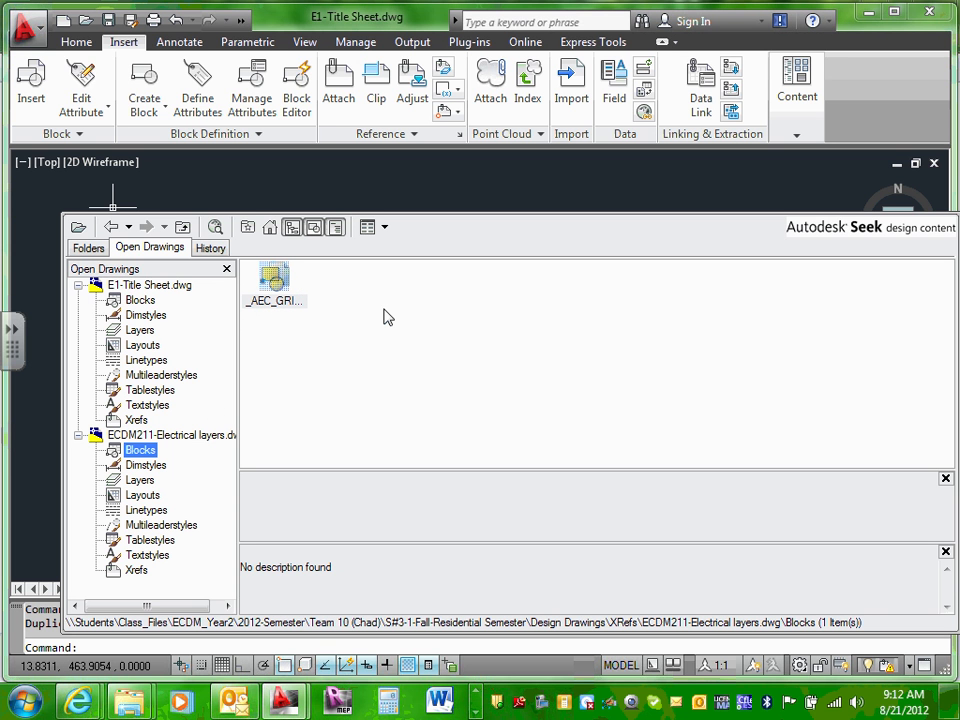
right_click(138, 455)
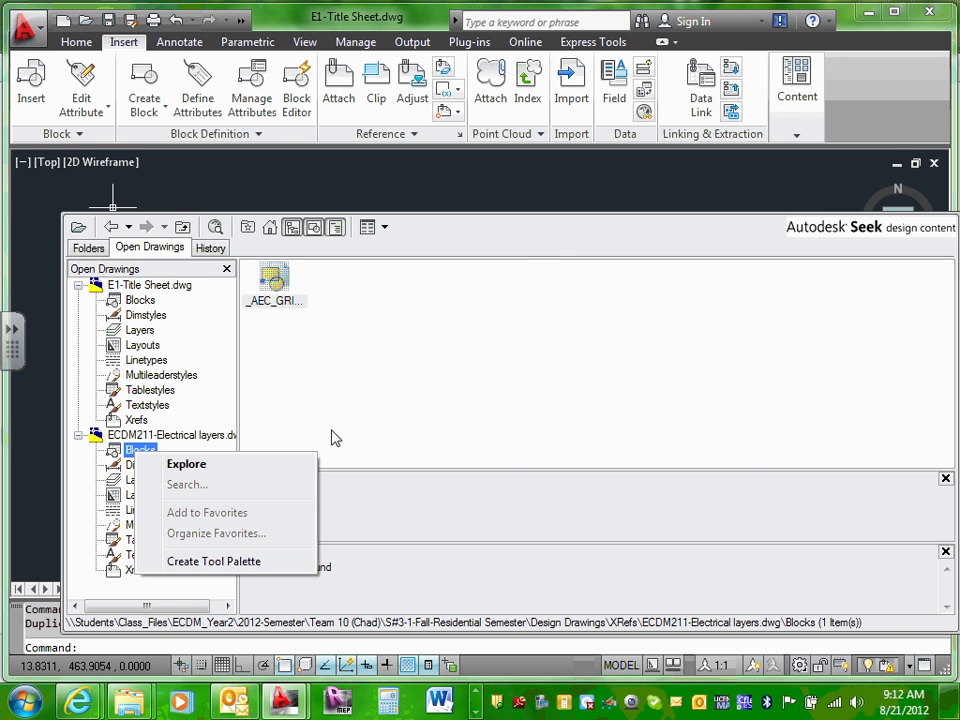
click(549, 229)
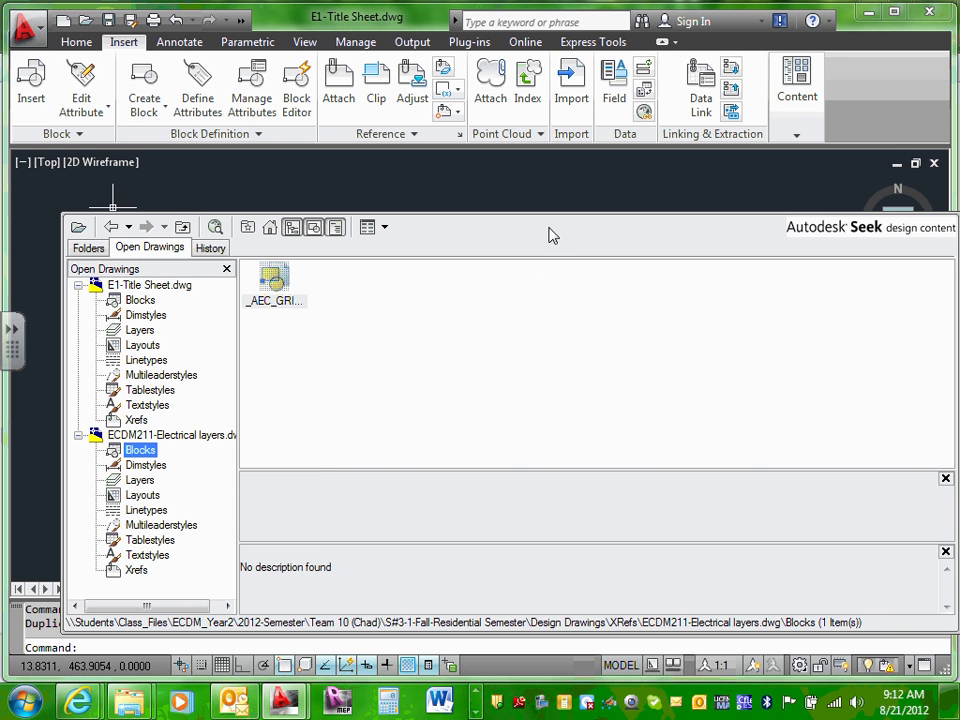
click(836, 705)
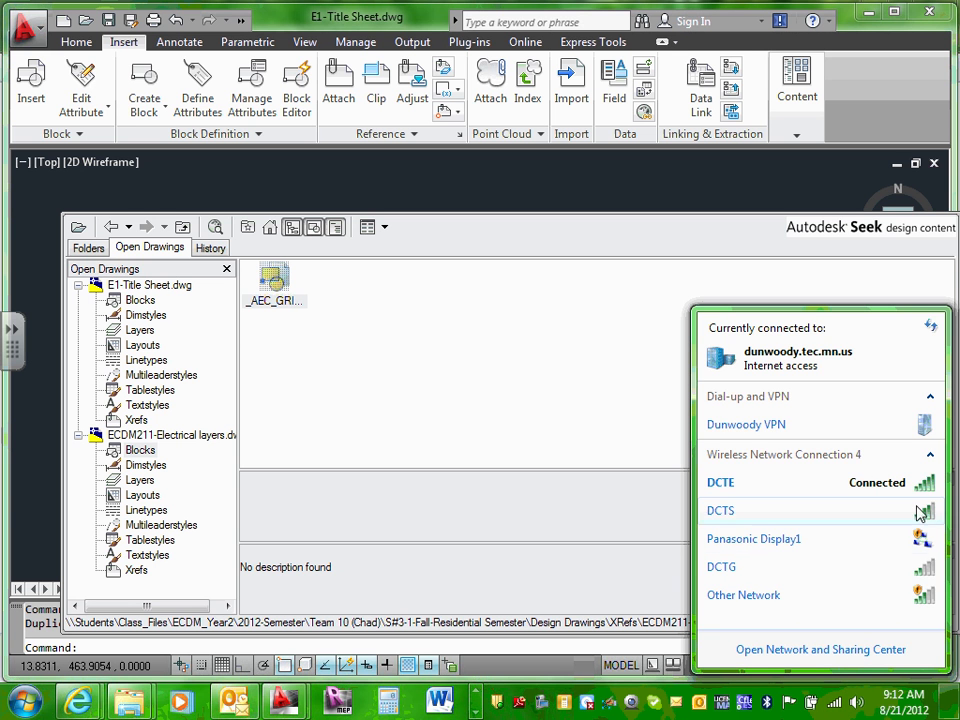
click(577, 514)
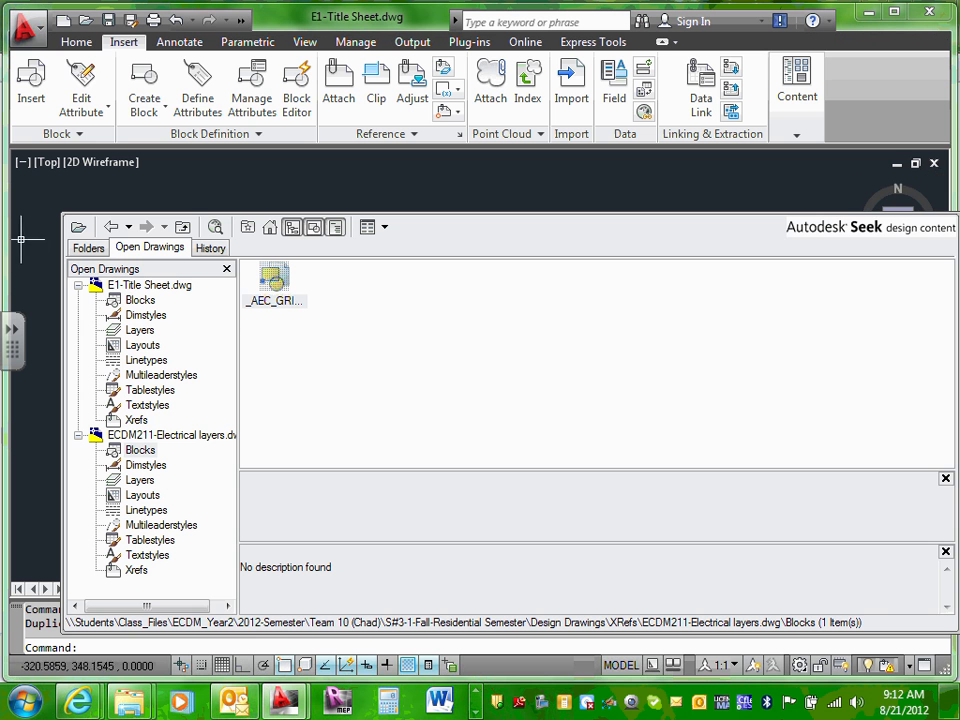
click(795, 95)
click(727, 188)
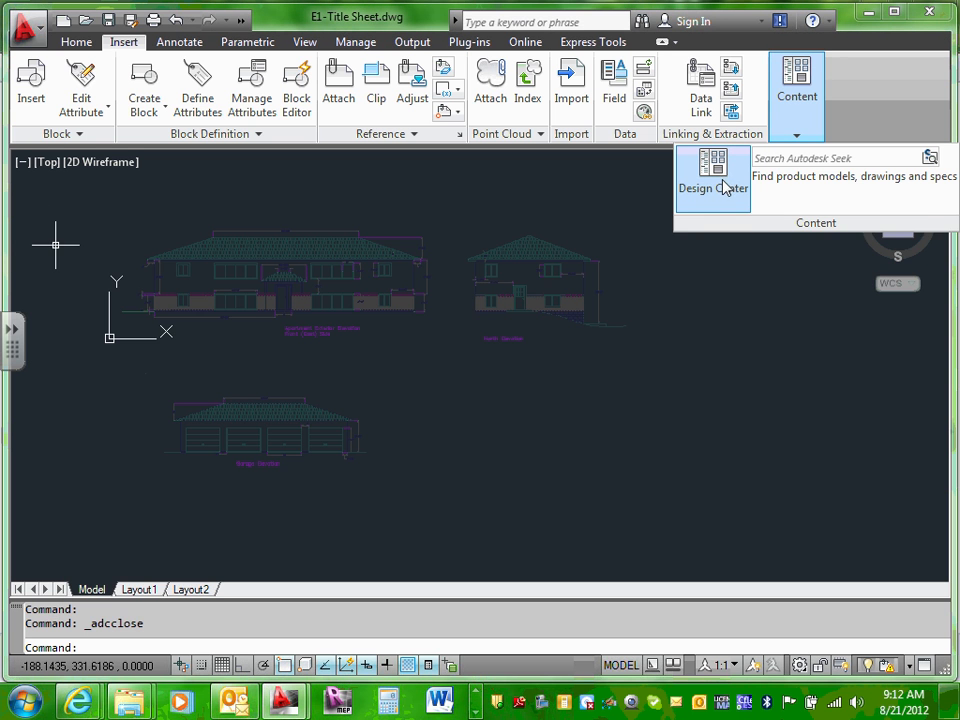
click(727, 188)
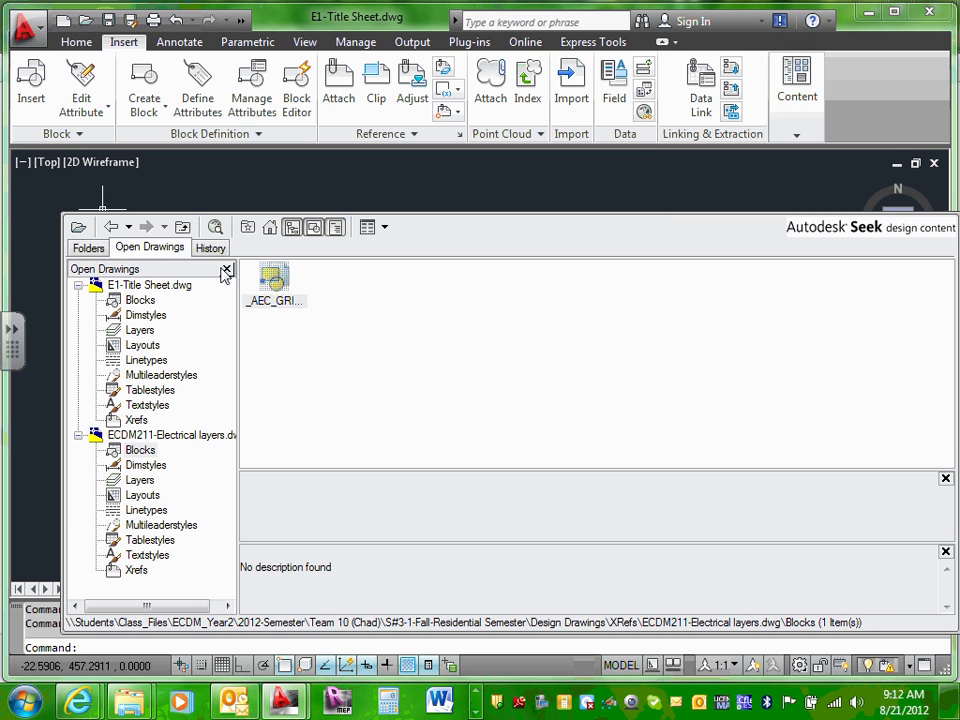
click(88, 248)
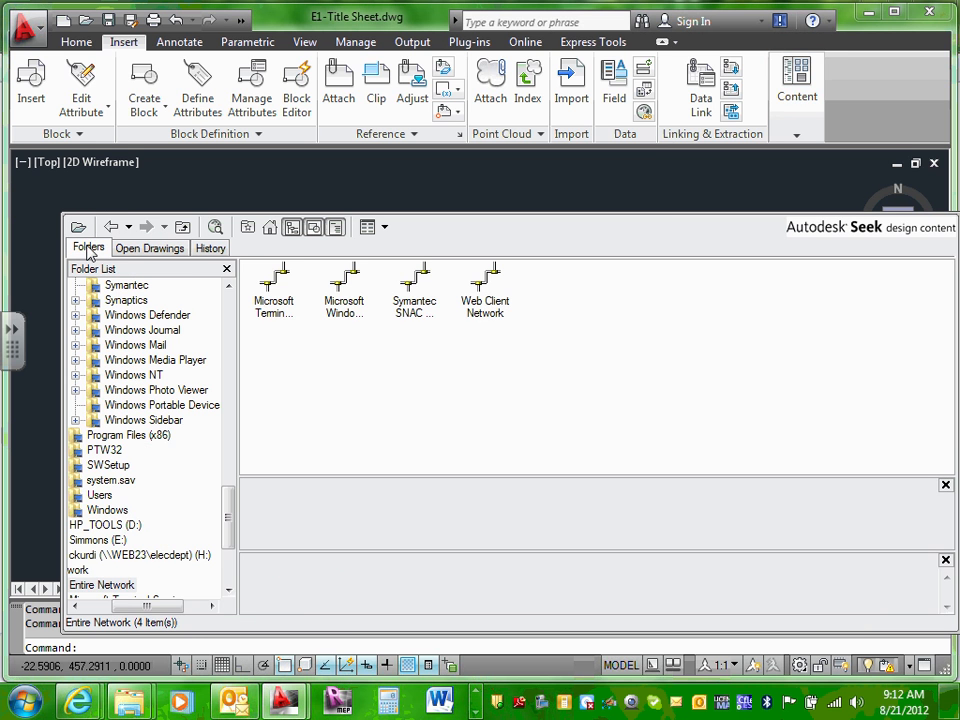
click(143, 250)
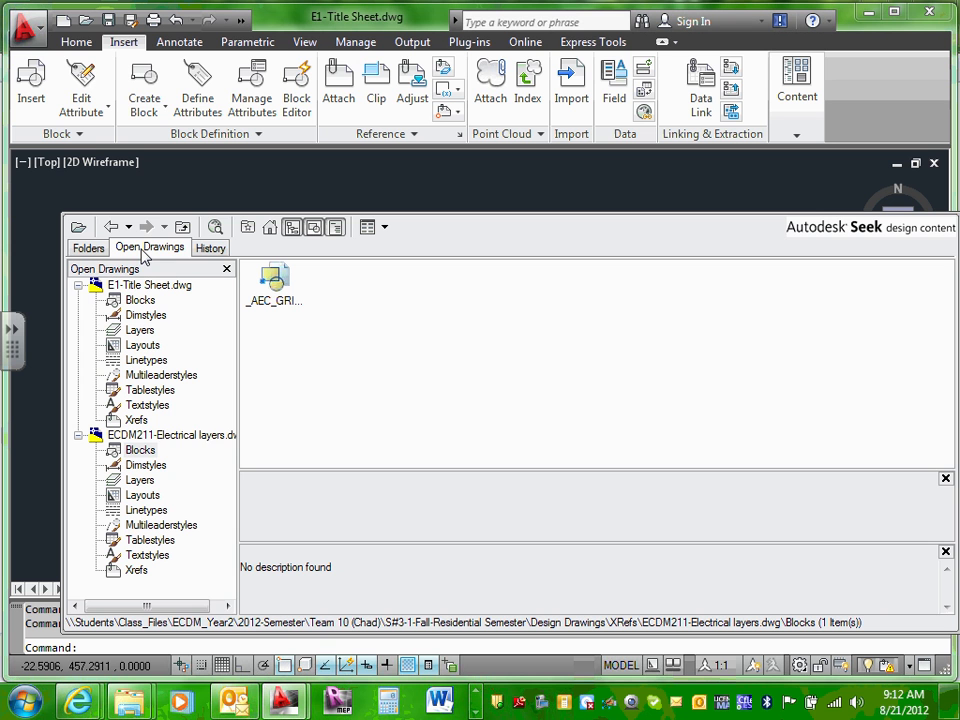
click(147, 452)
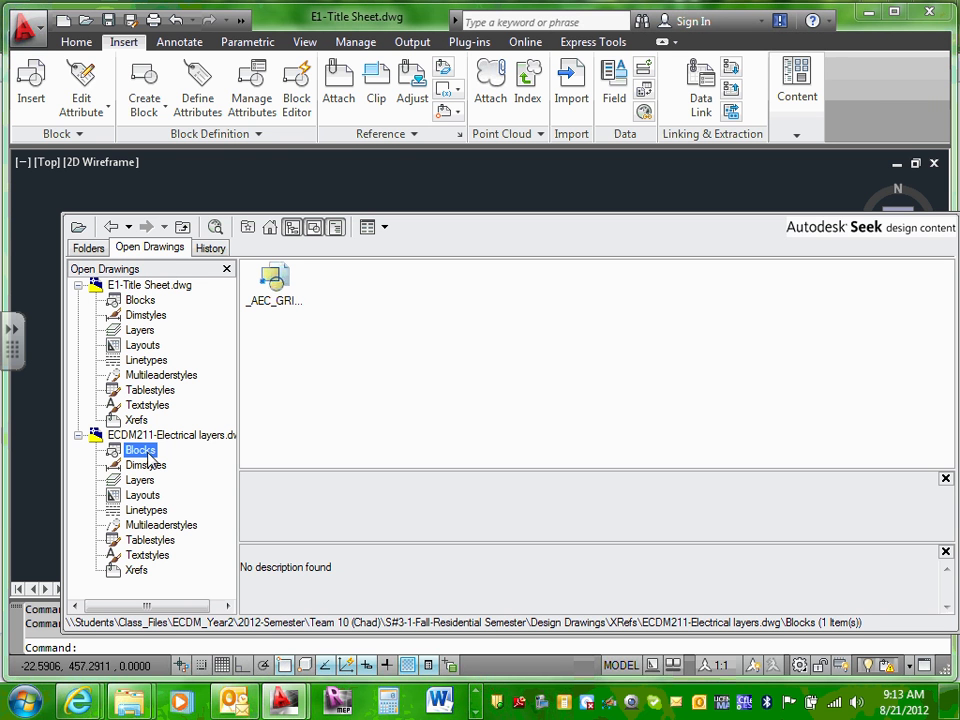
right_click(149, 452)
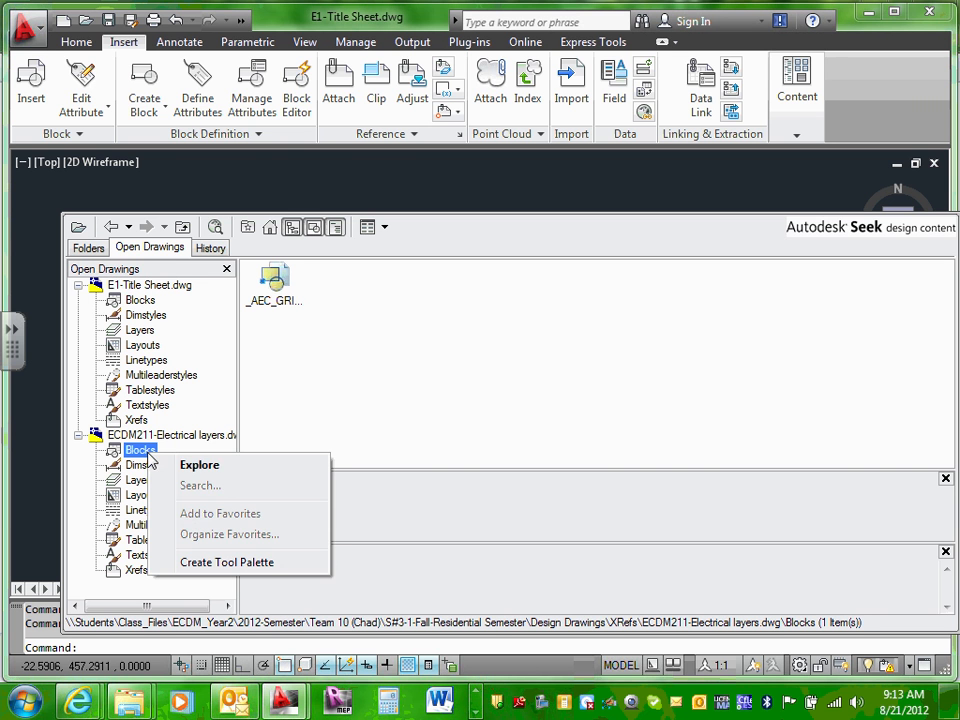
click(188, 463)
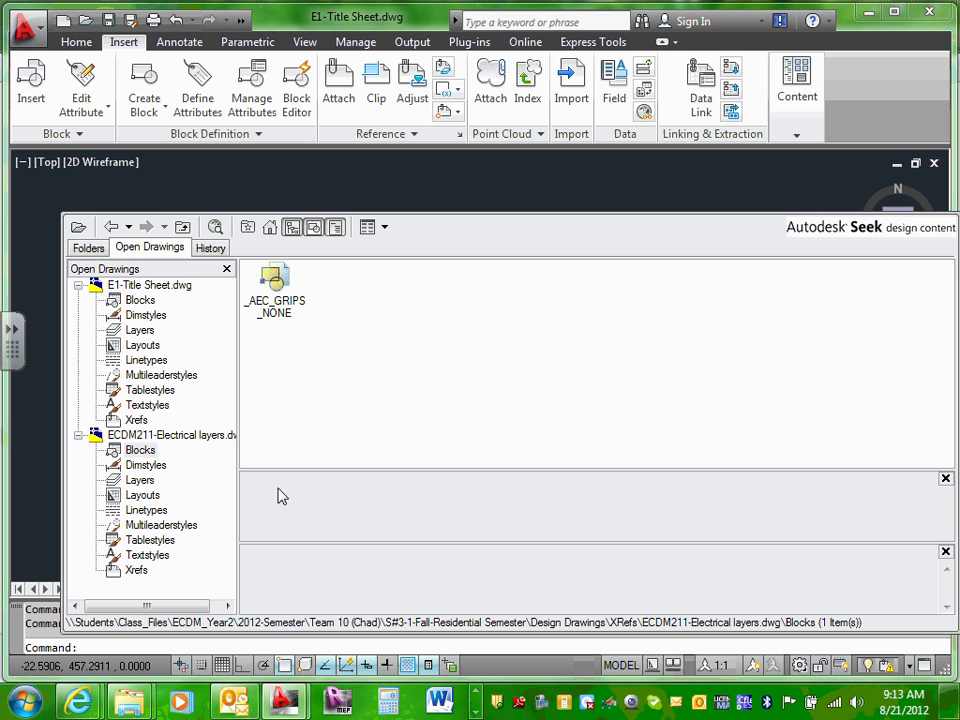
click(145, 452)
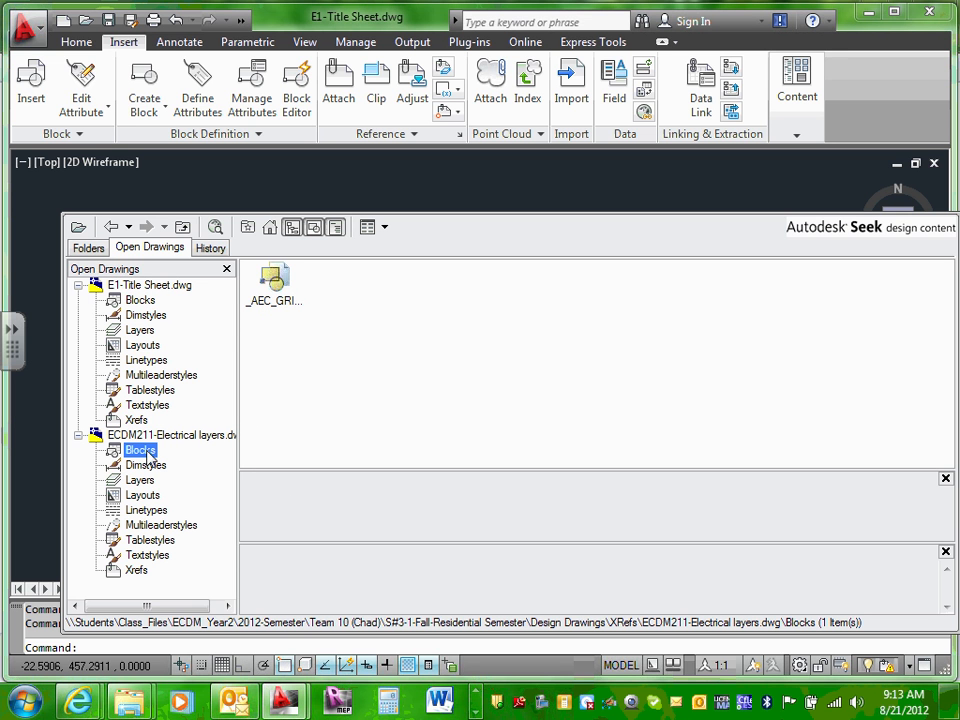
Step: Load ECDM211-Electrical symbols.dwg from the XRefs folder again and dismiss the network message
click(77, 226)
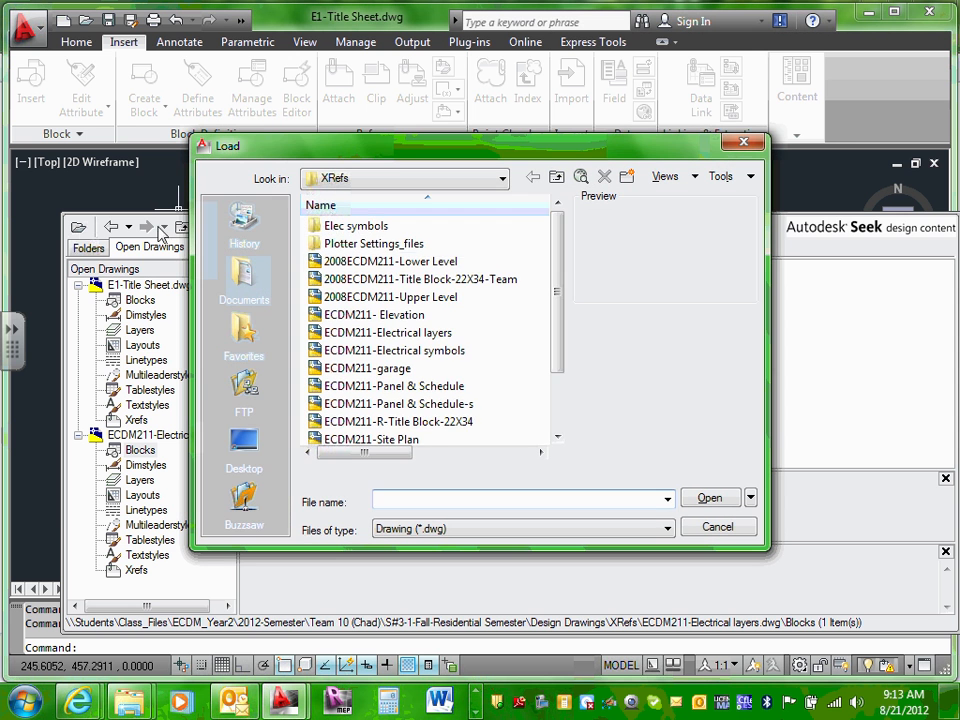
drag(559, 285, 549, 313)
click(440, 316)
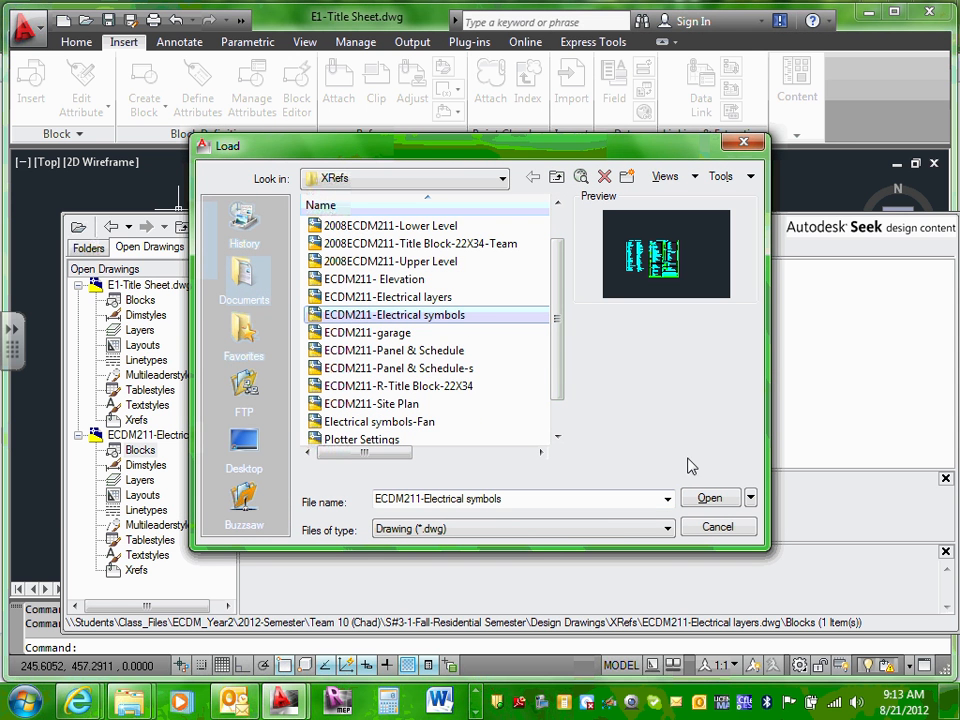
click(701, 503)
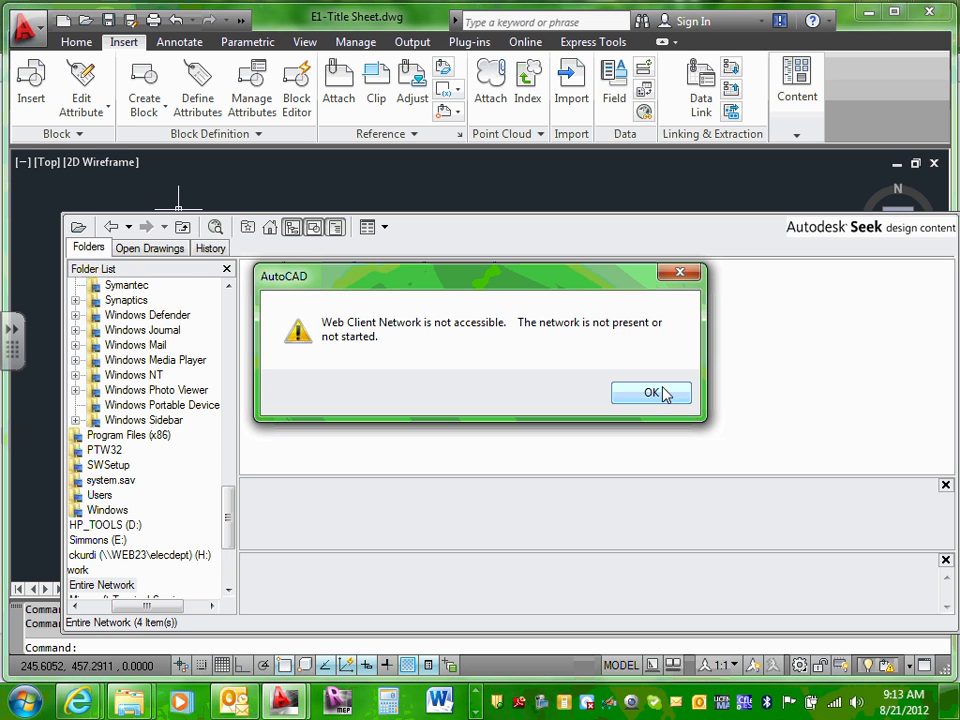
click(662, 393)
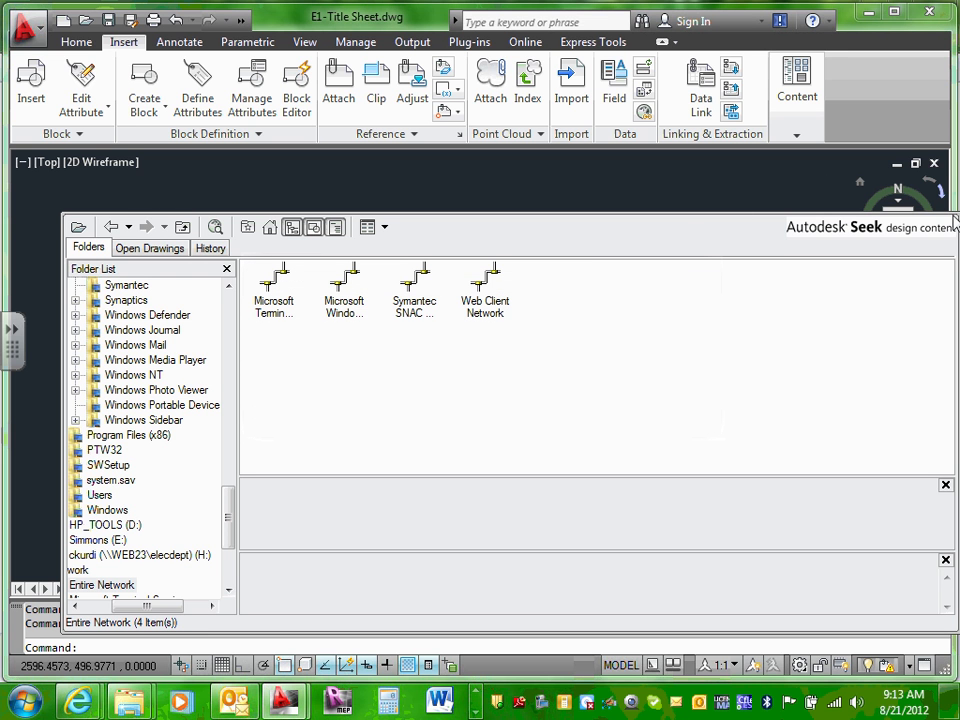
Step: Close the DesignCenter palette and browse the ribbon tabs through to Manage
drag(921, 213, 921, 224)
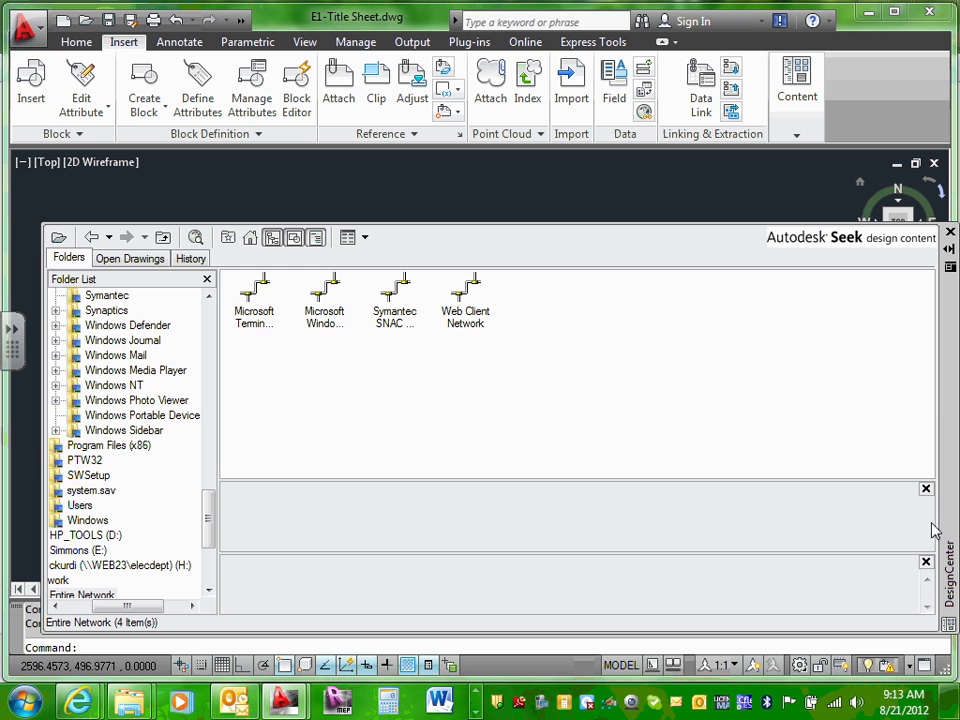
click(950, 231)
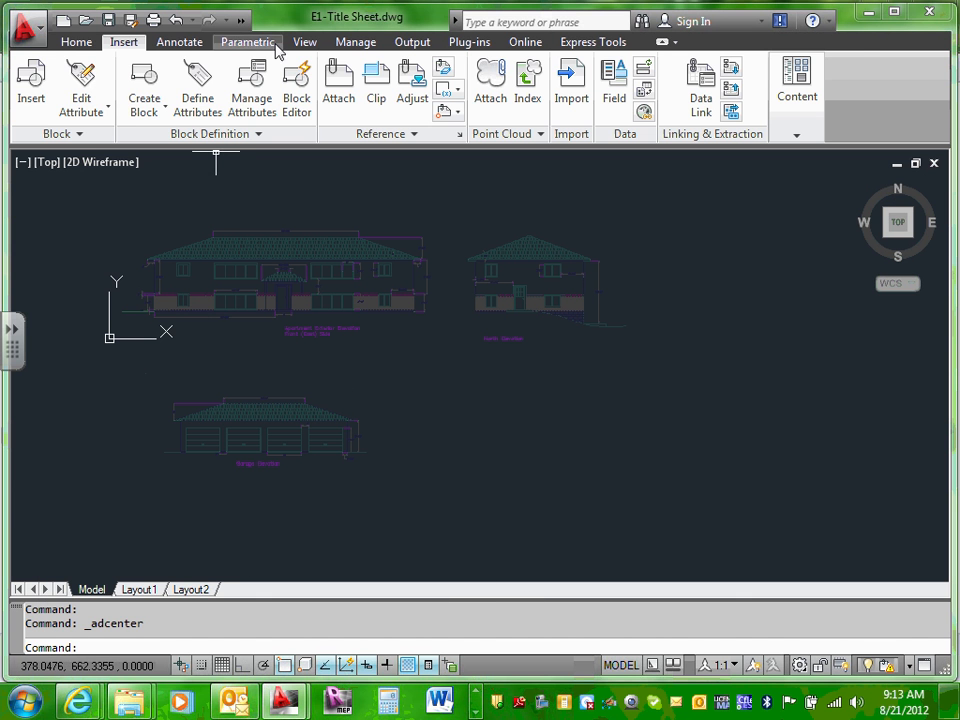
click(190, 45)
click(230, 45)
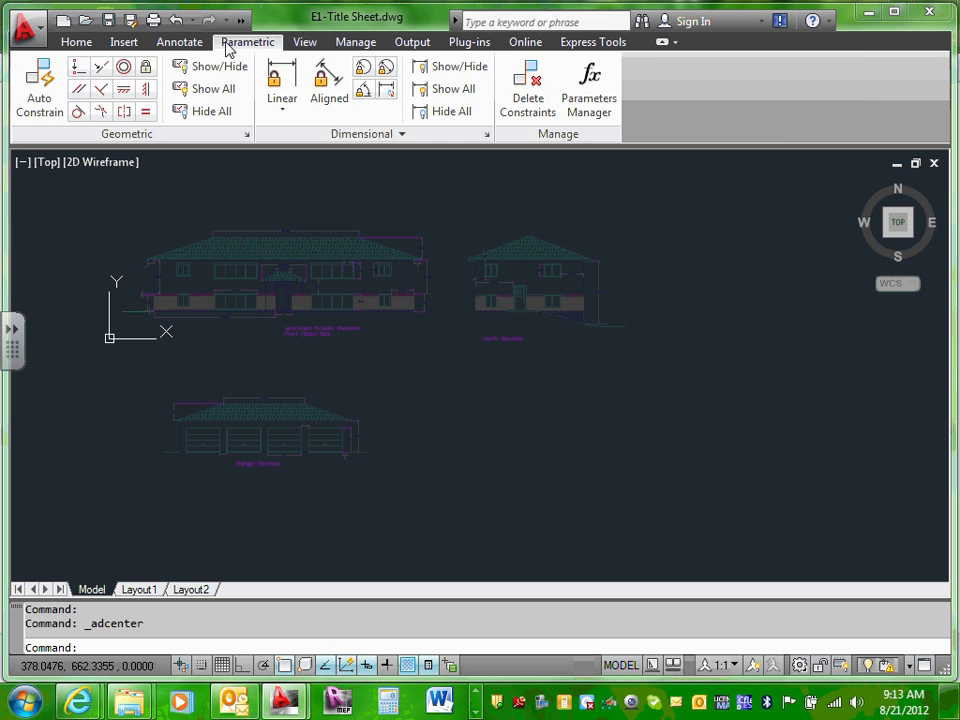
click(305, 45)
click(352, 48)
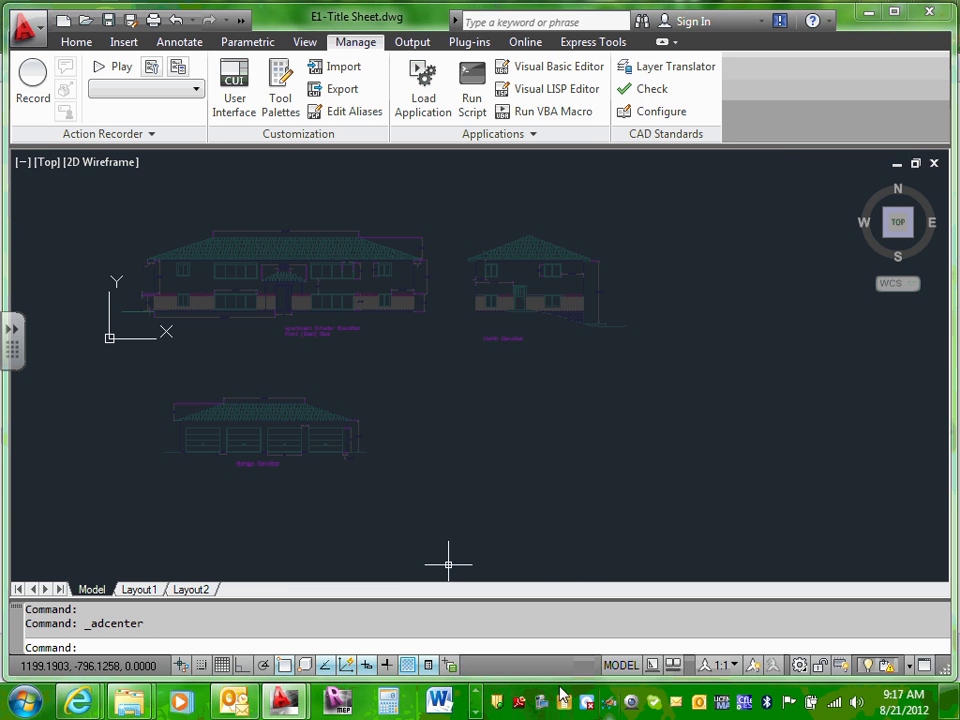
Step: Click repeatedly at the bottom edge of the AutoCAD window
click(475, 711)
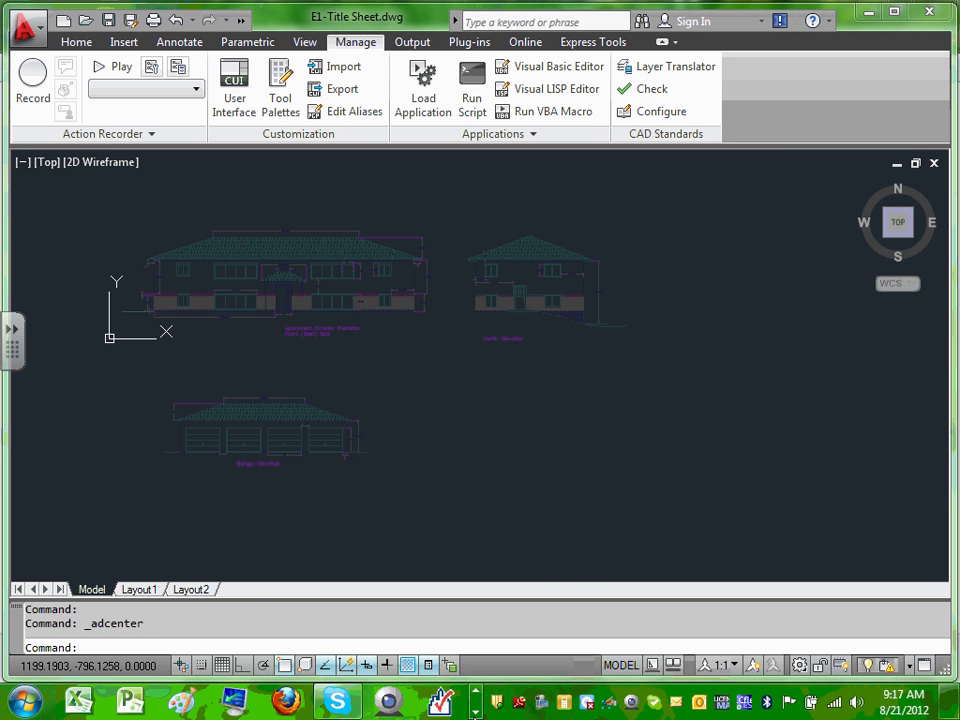
click(475, 712)
click(475, 712)
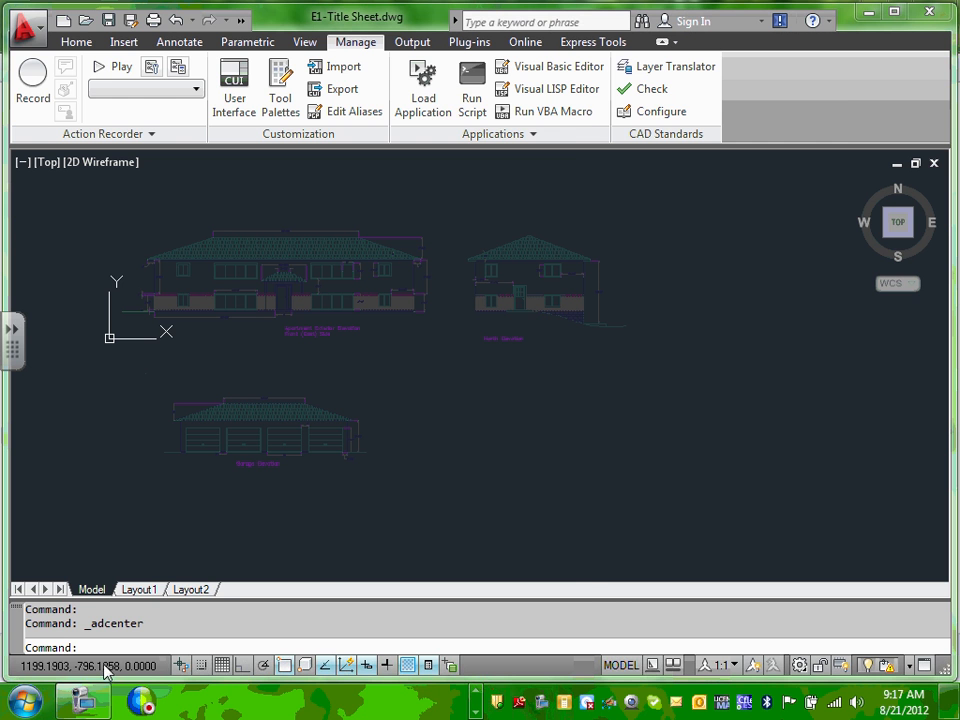
Step: Show the 123 blocks of ECDM211-Electrical symbols.dwg beside the ECDM2 tool palette
click(85, 700)
click(471, 208)
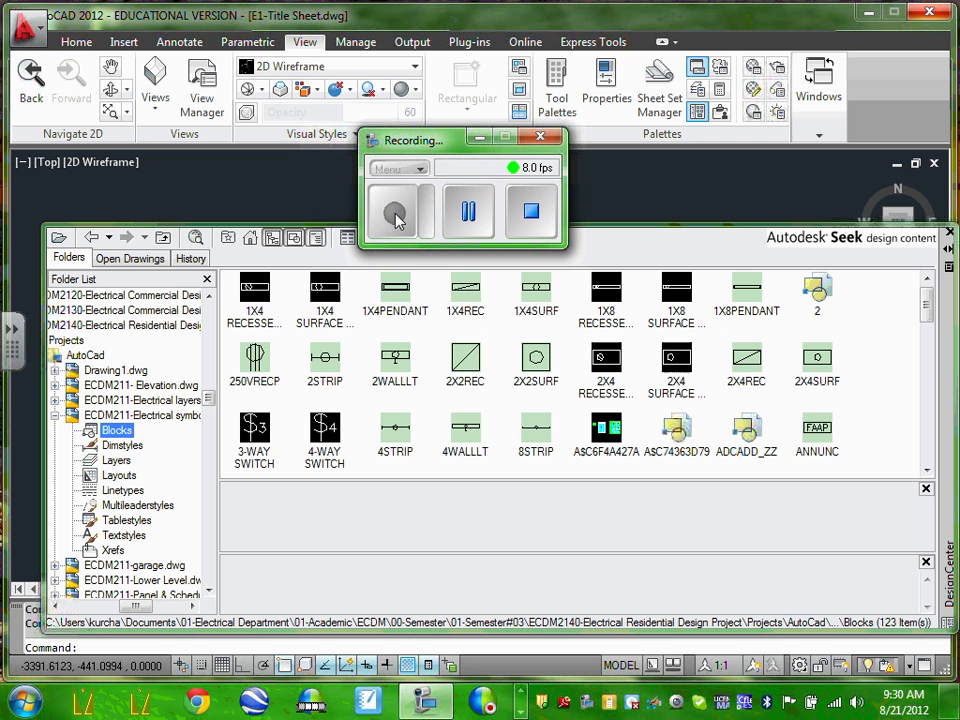
click(480, 136)
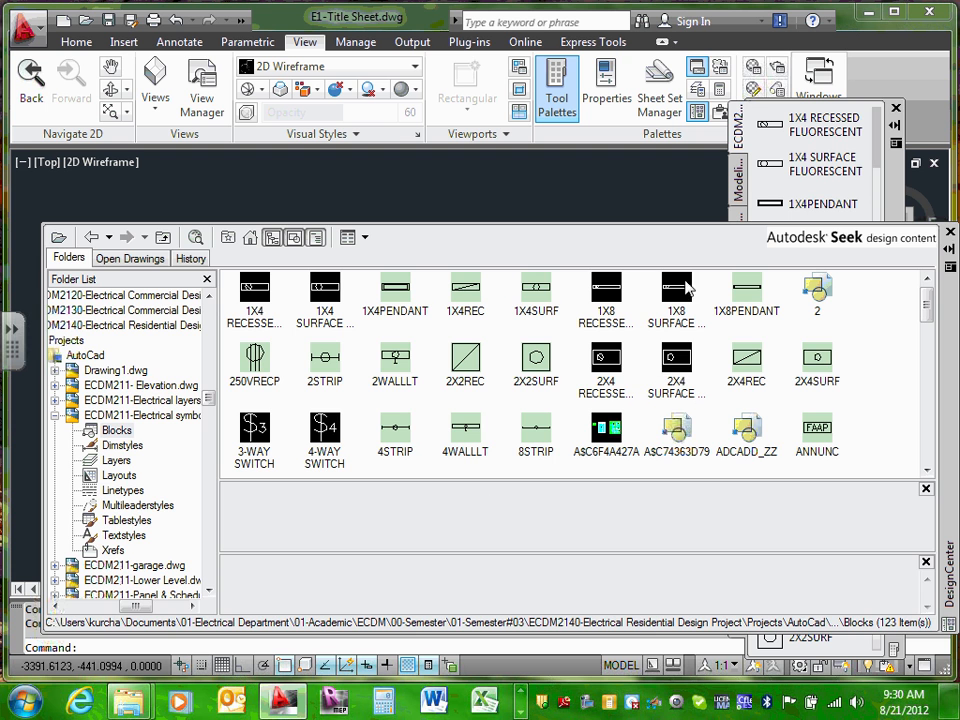
Step: Close DesignCenter and place a 1X4 RECESSED FLUORESCENT fixture, accepting the educational stamp prompts
click(950, 233)
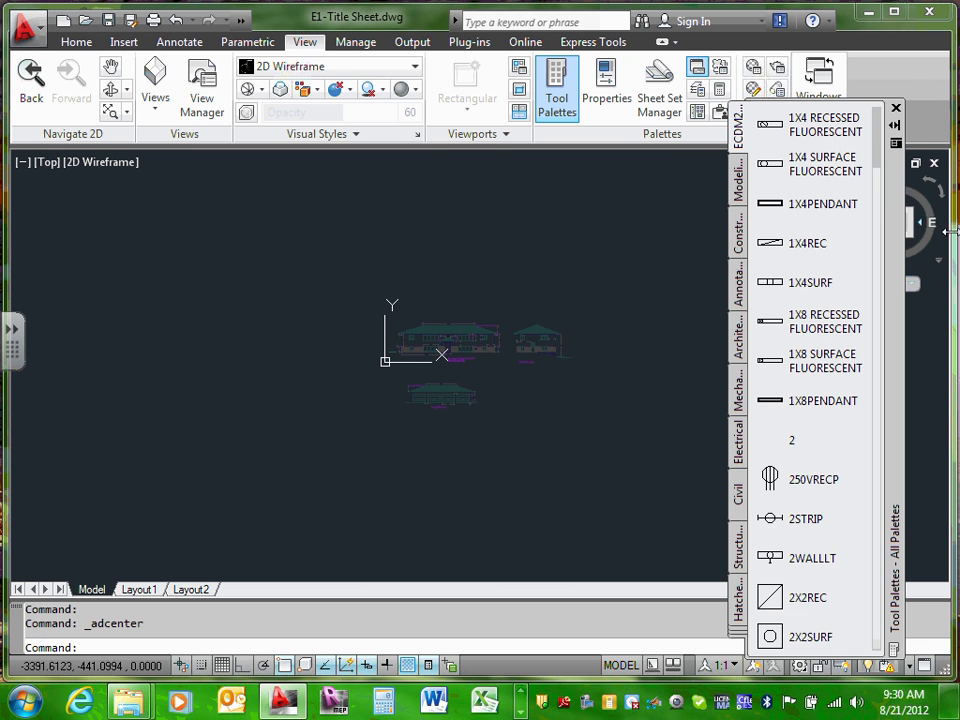
click(776, 126)
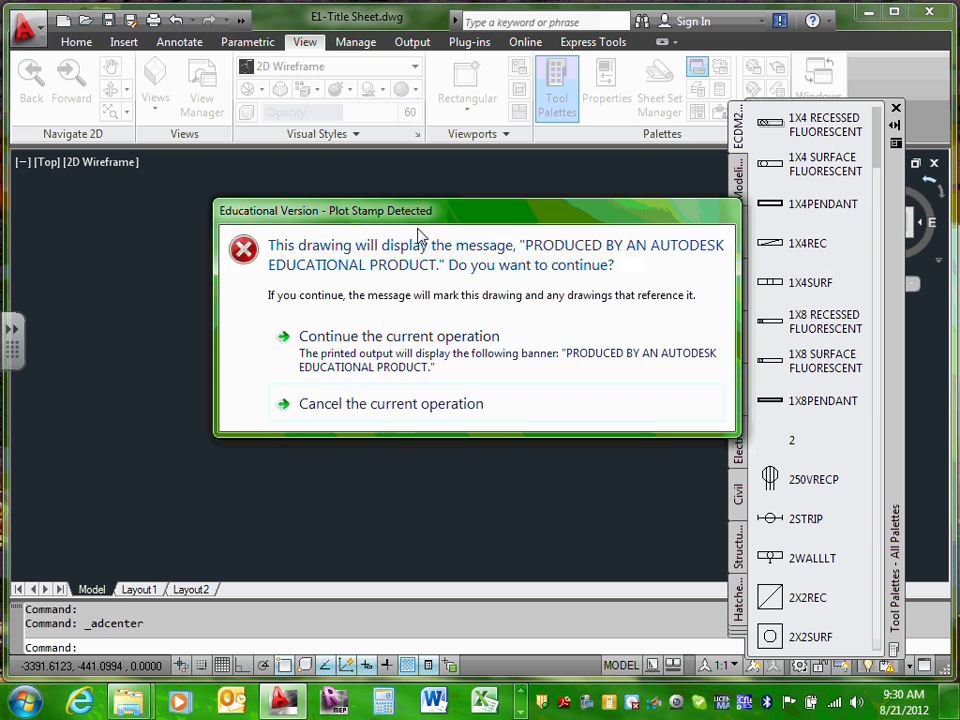
click(408, 333)
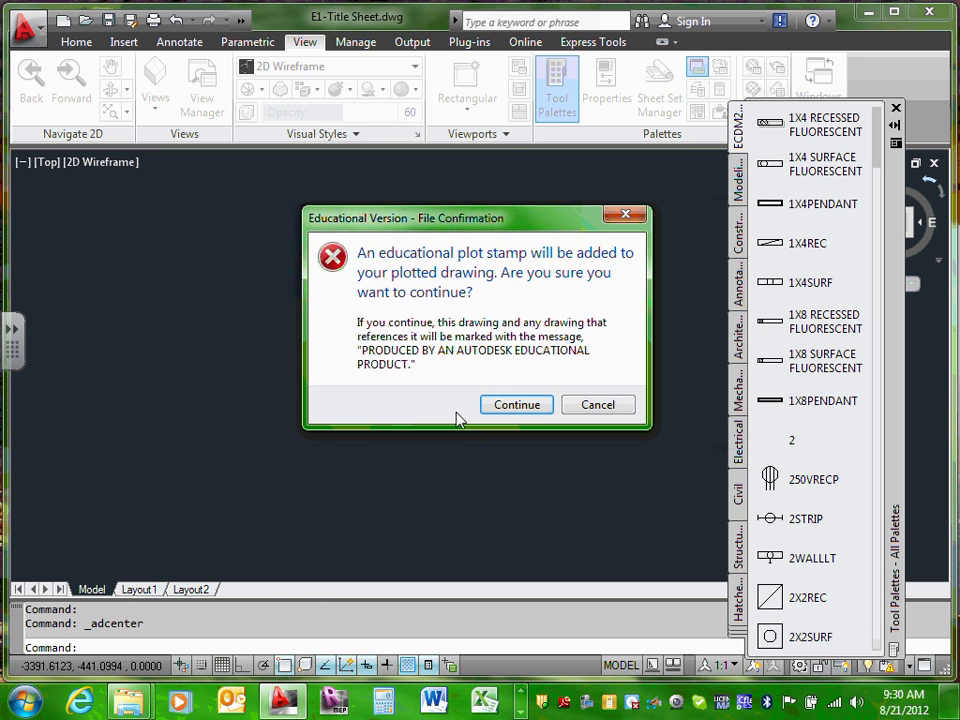
click(510, 406)
click(419, 259)
scroll(420, 256, up, 6)
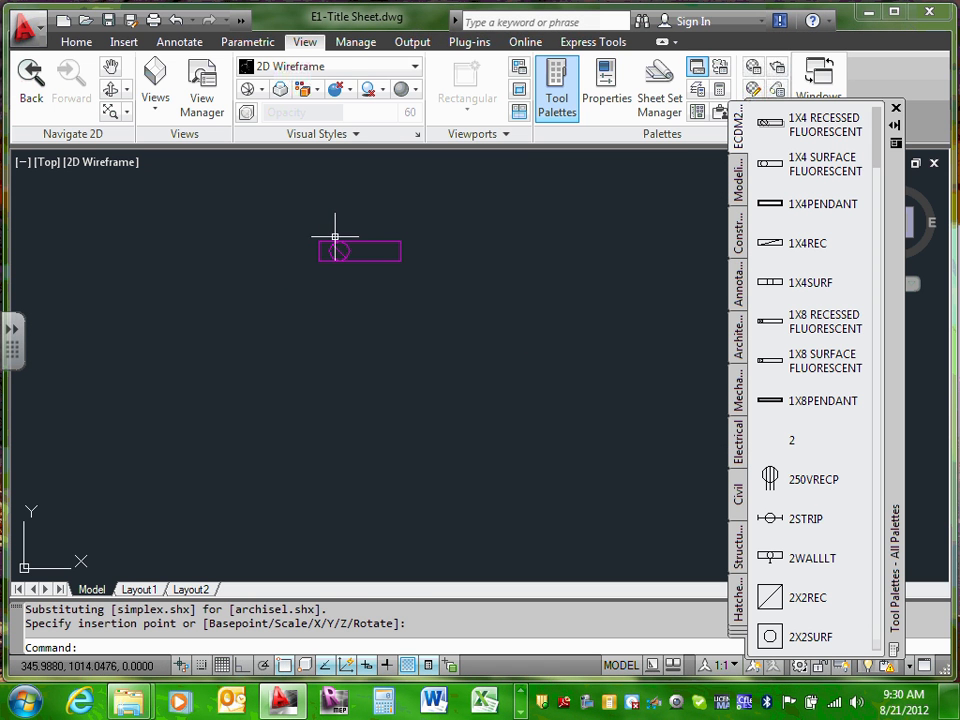
Step: Delete the test fixture and move the tool palette toward the right edge
click(335, 240)
key(Delete)
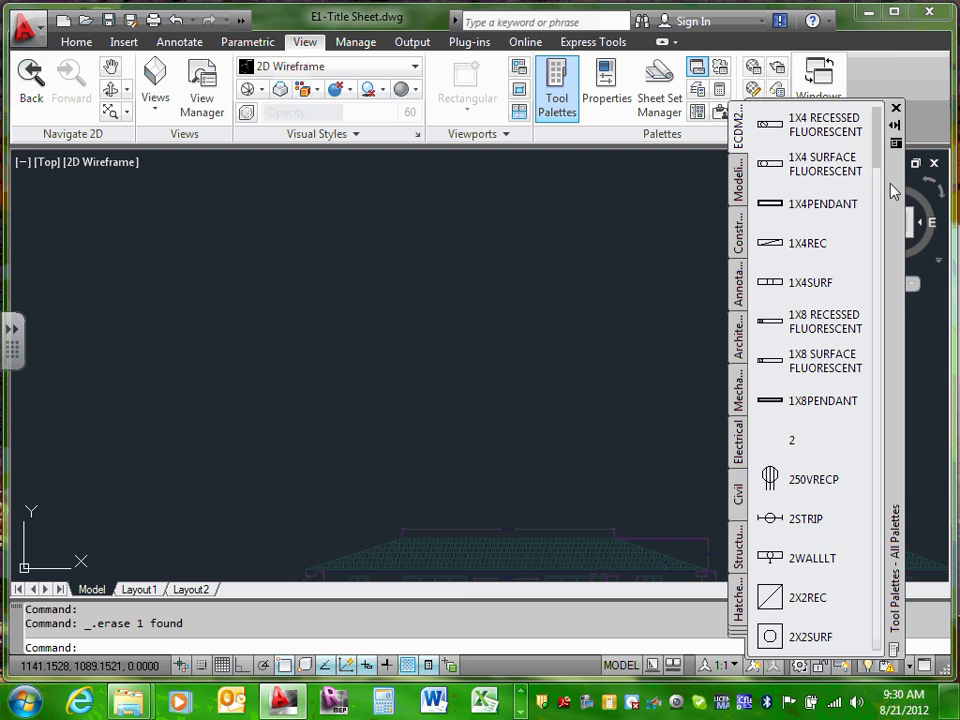
drag(900, 196, 886, 190)
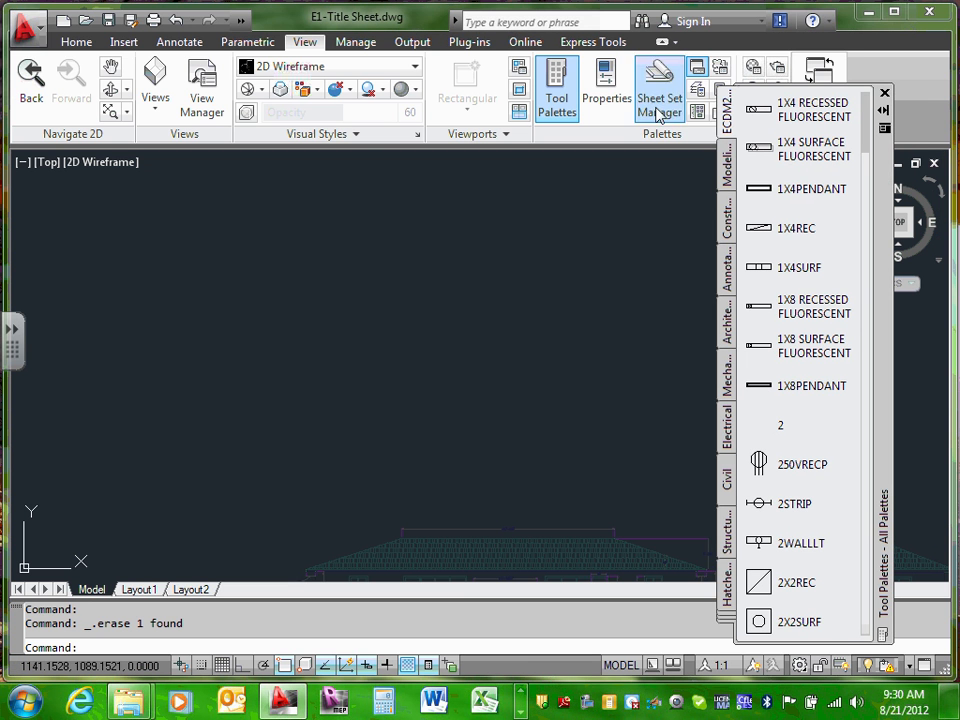
click(557, 90)
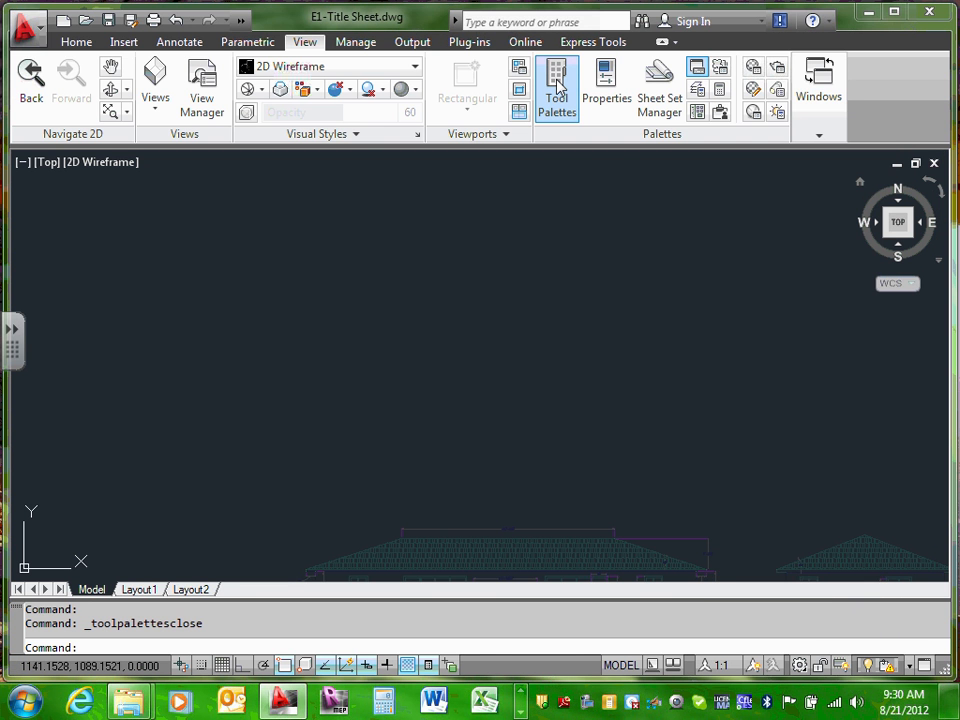
click(557, 90)
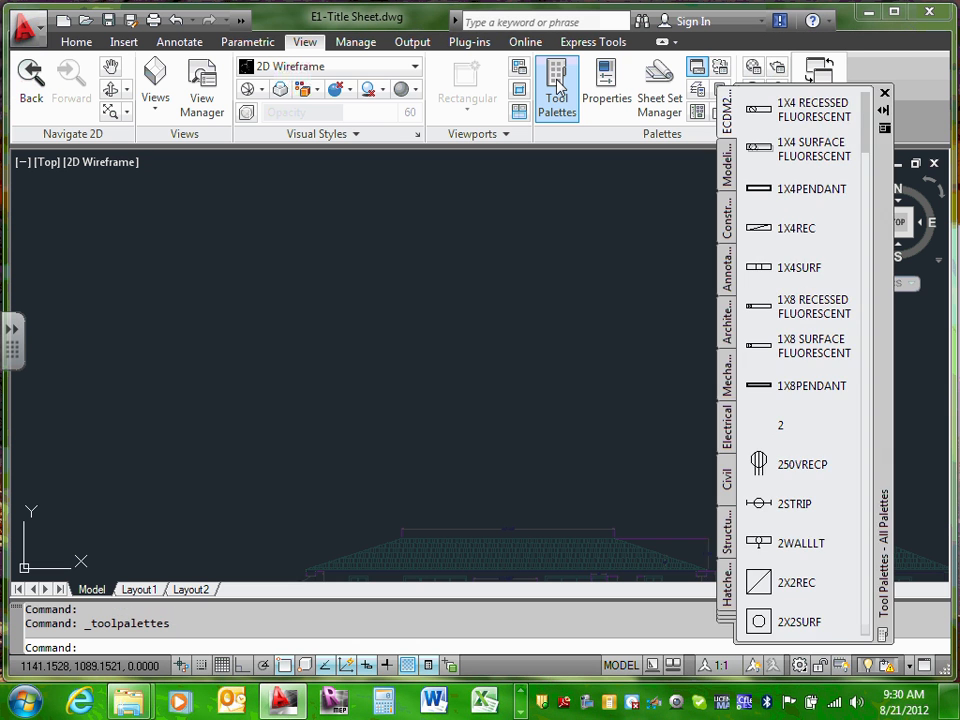
click(557, 90)
click(557, 90)
click(557, 90)
click(557, 90)
click(557, 90)
click(557, 90)
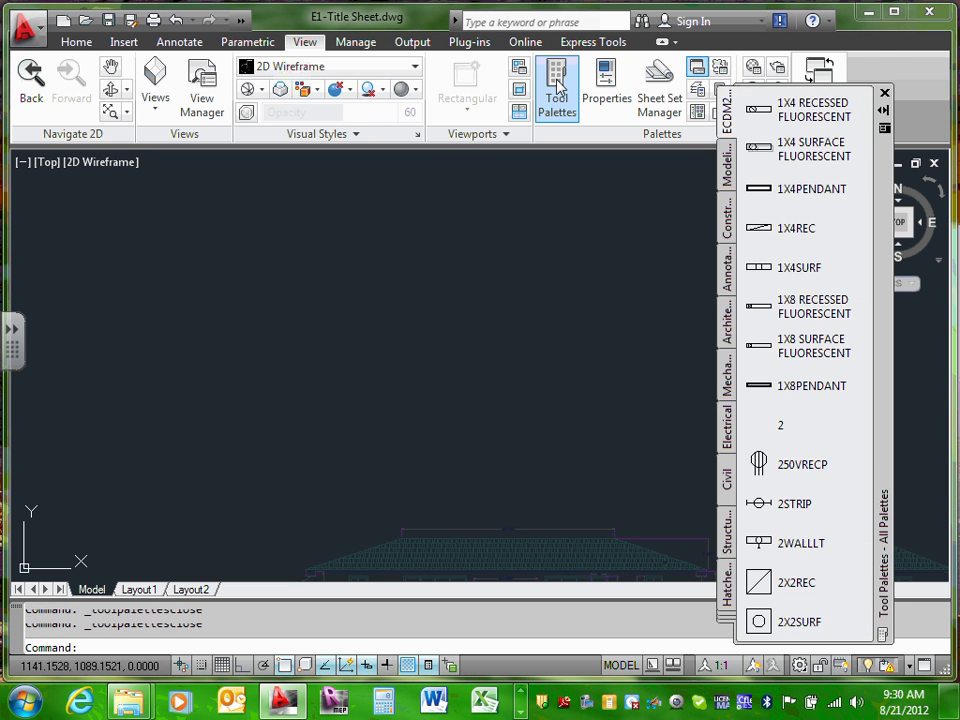
click(557, 90)
click(557, 90)
click(557, 90)
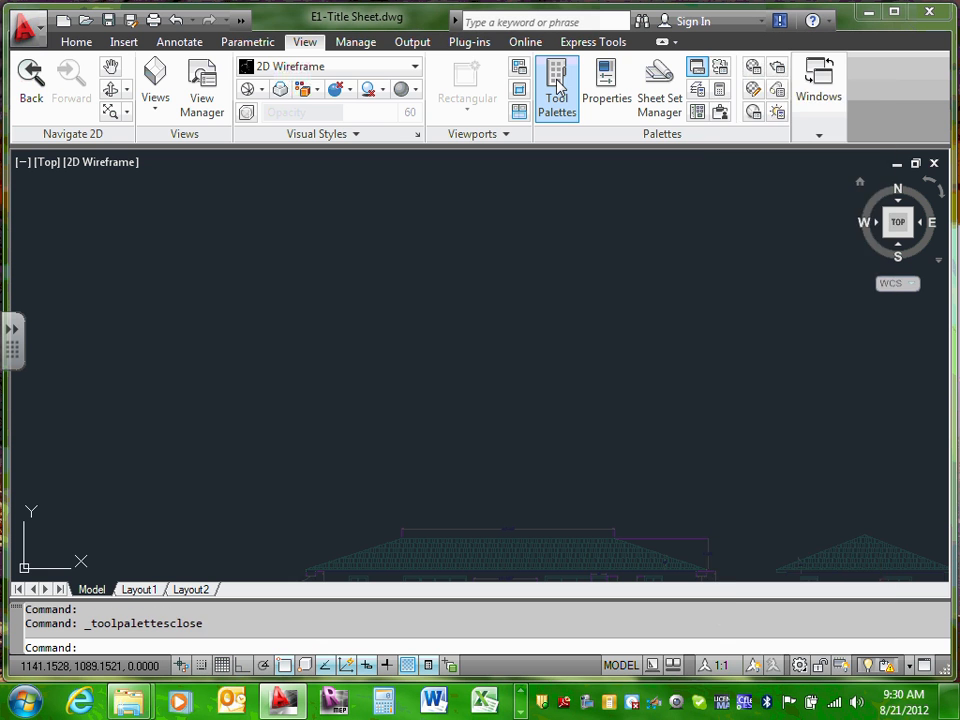
click(557, 90)
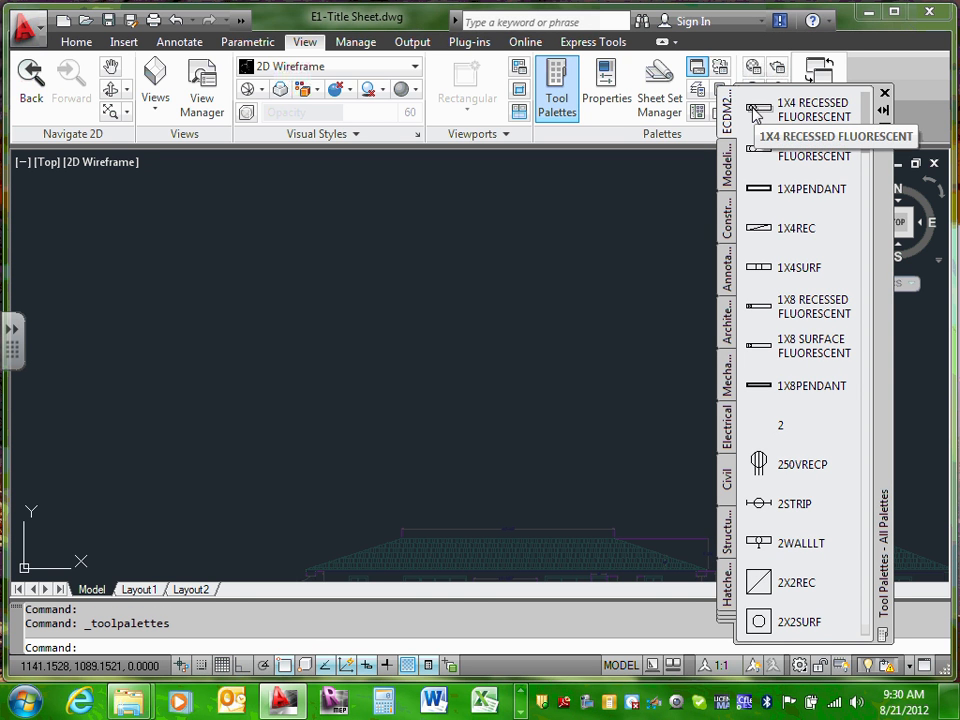
Step: Browse the Modeling, Constraints, sample, and Hatches palettes, then return to the ECDM211-Electrical symbols palette
click(728, 178)
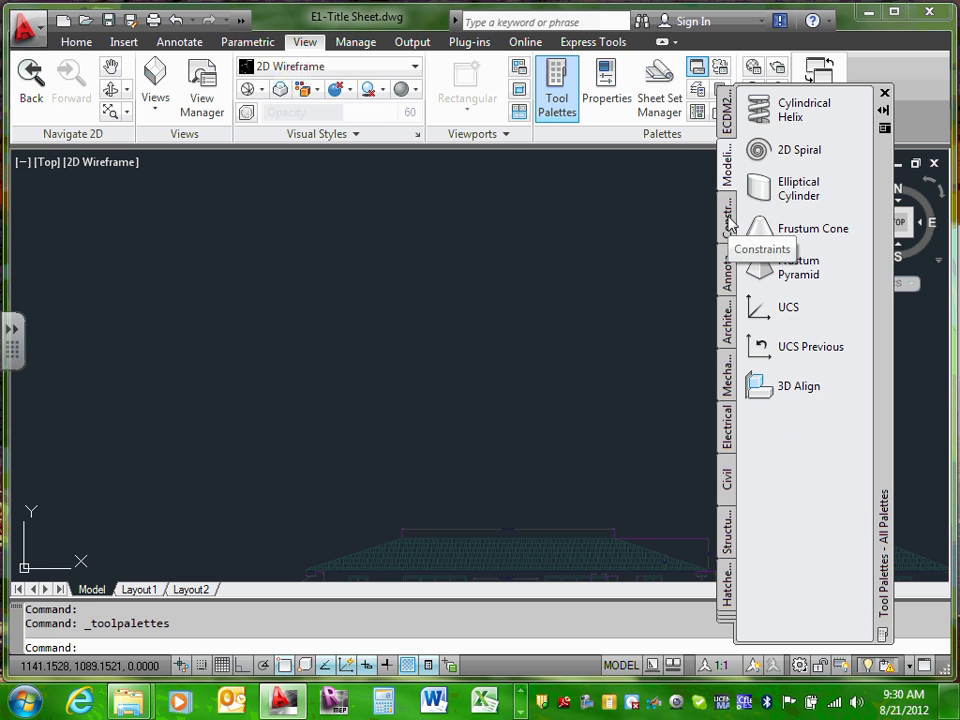
click(728, 214)
click(729, 272)
click(729, 320)
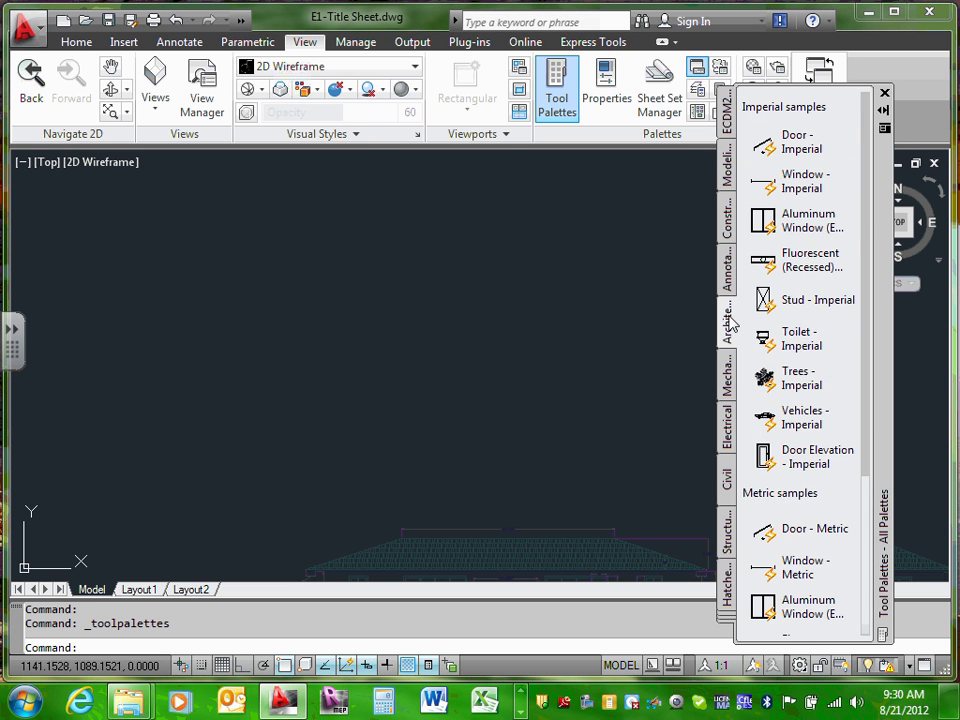
click(727, 375)
click(730, 430)
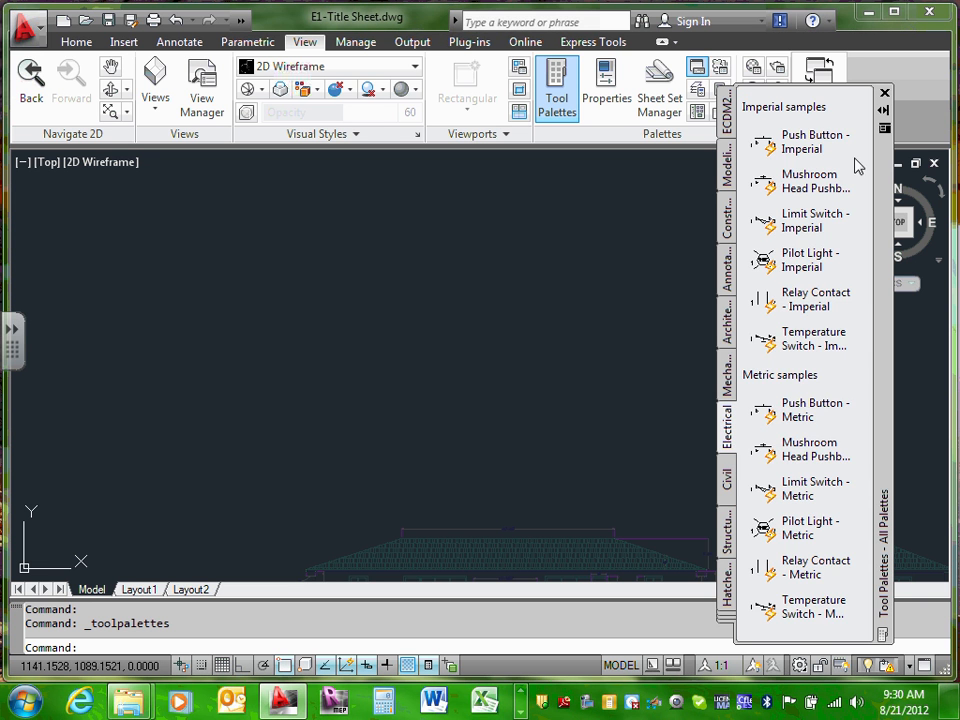
click(727, 478)
click(729, 536)
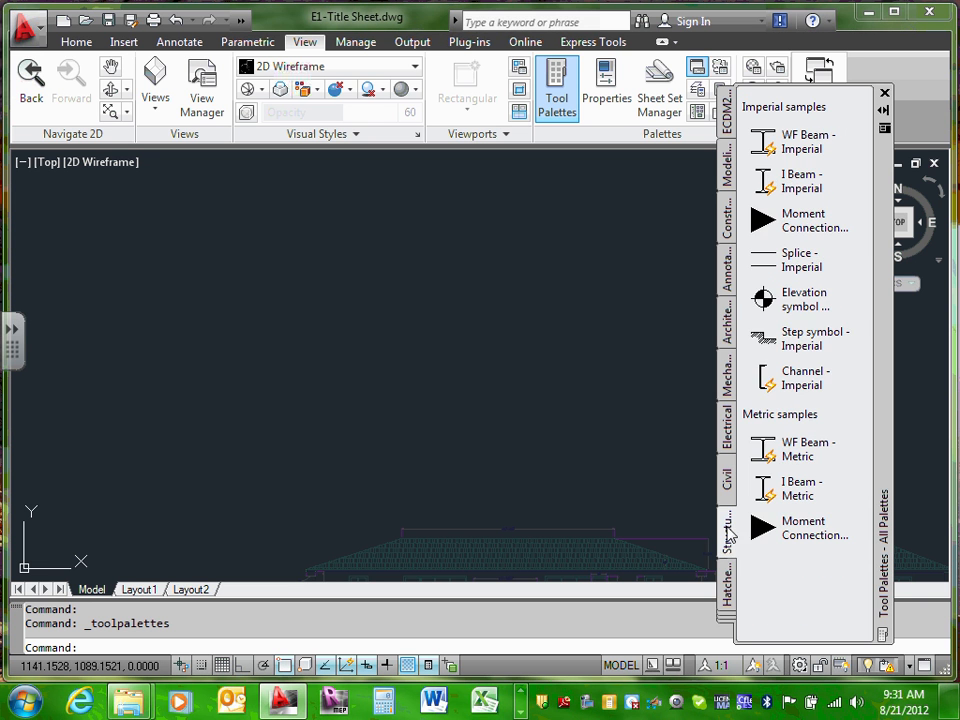
click(729, 598)
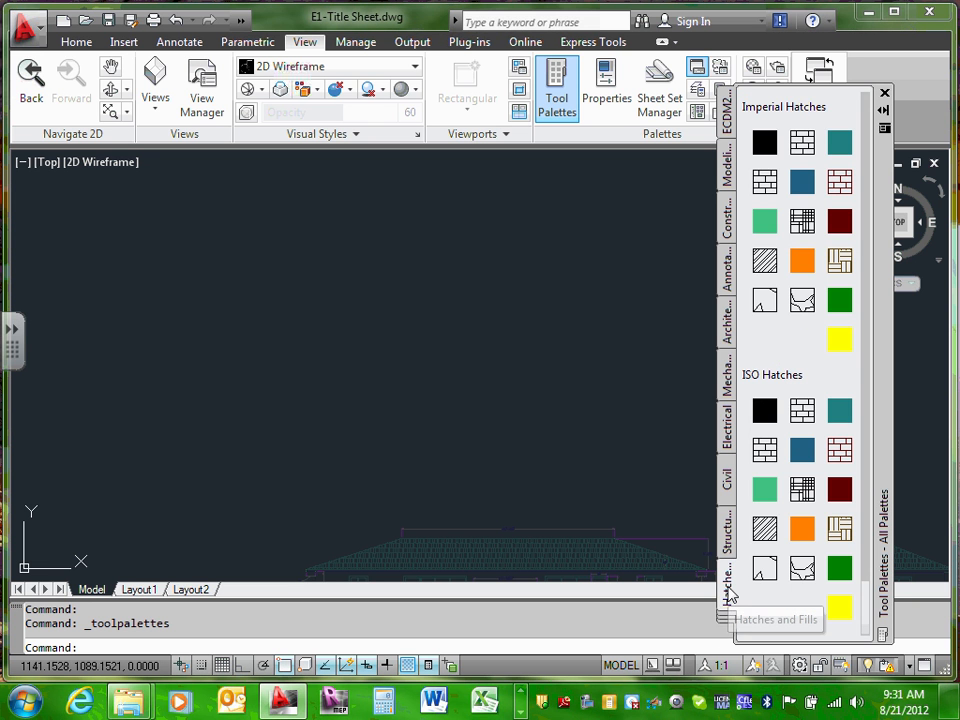
click(727, 120)
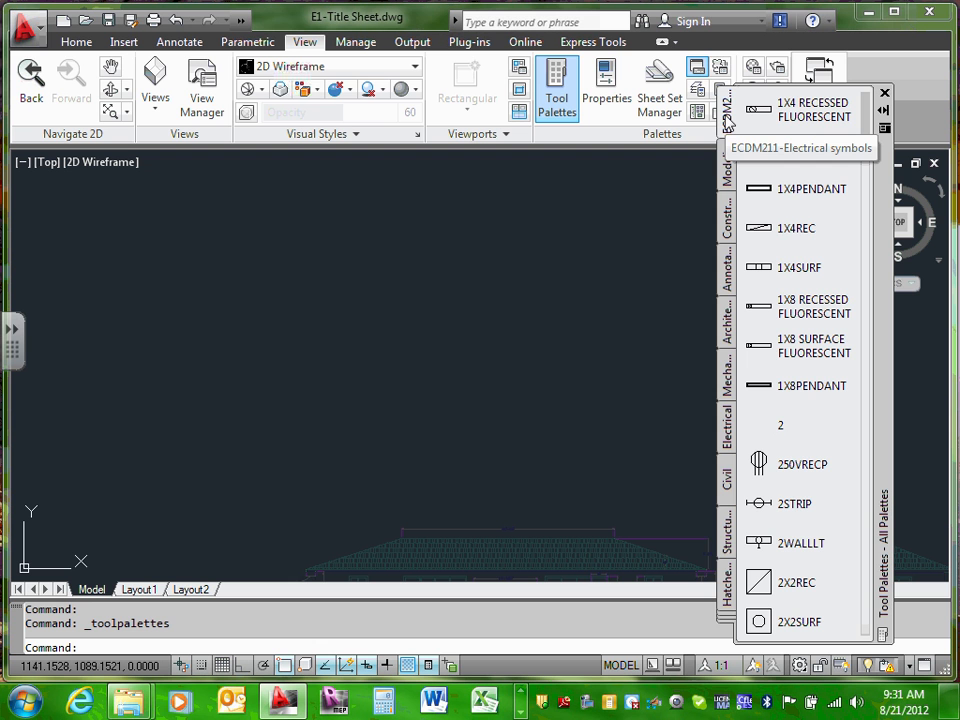
Step: Toggle the Tool Palettes on and off, leaving them closed
click(884, 93)
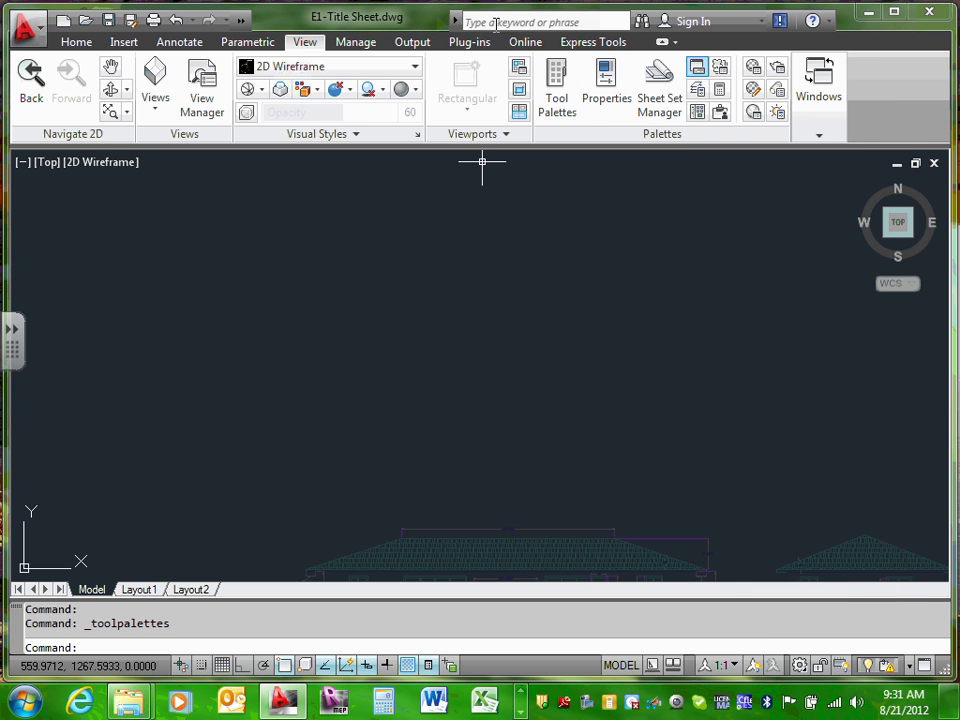
click(556, 95)
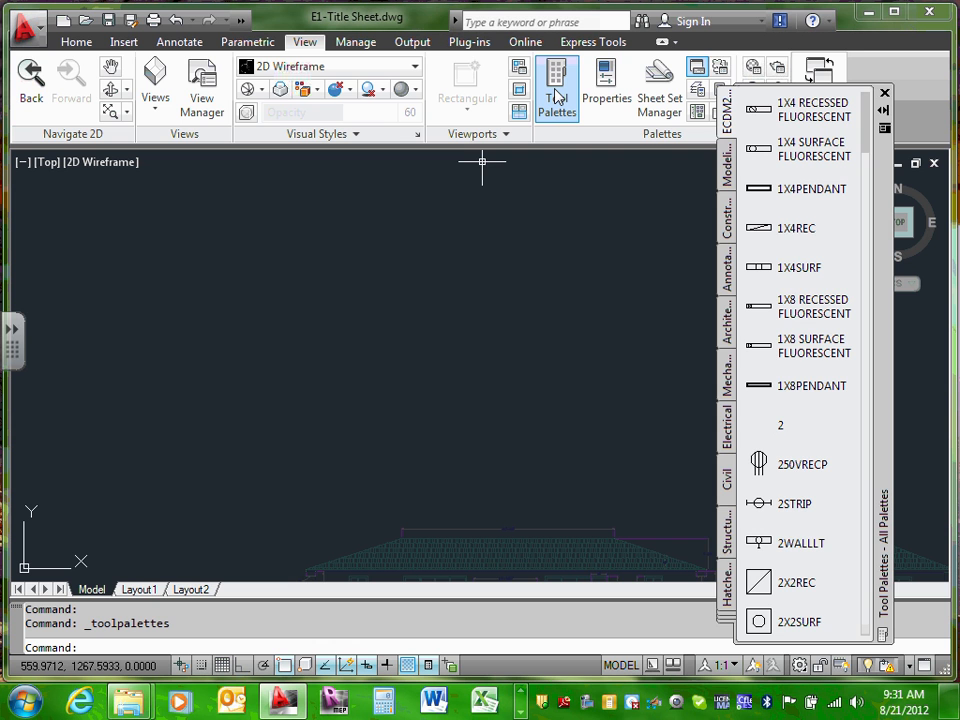
click(556, 95)
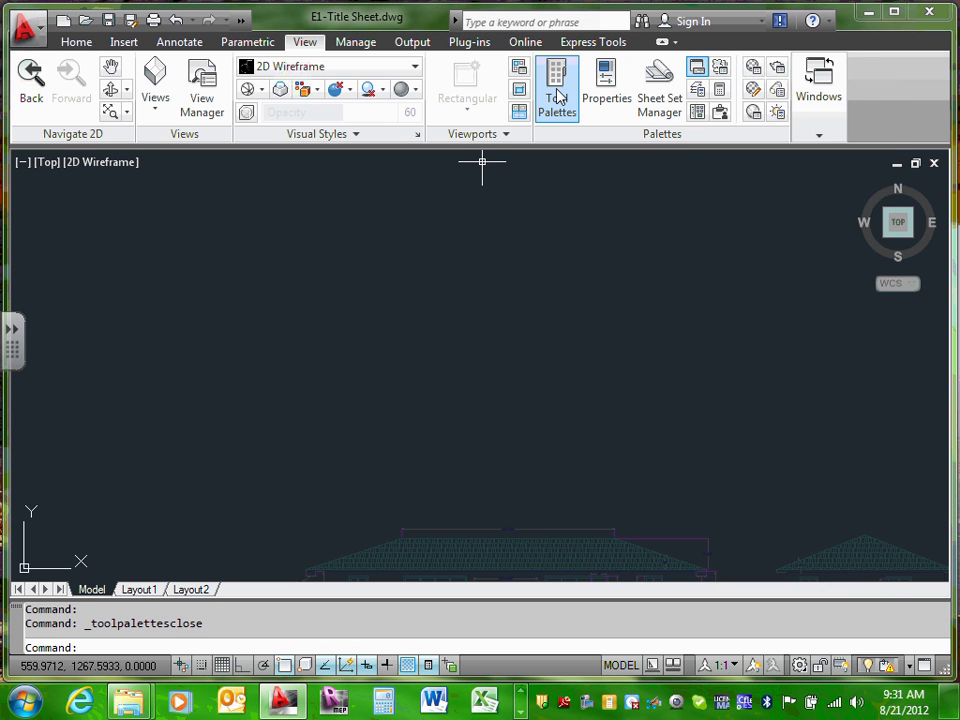
click(557, 96)
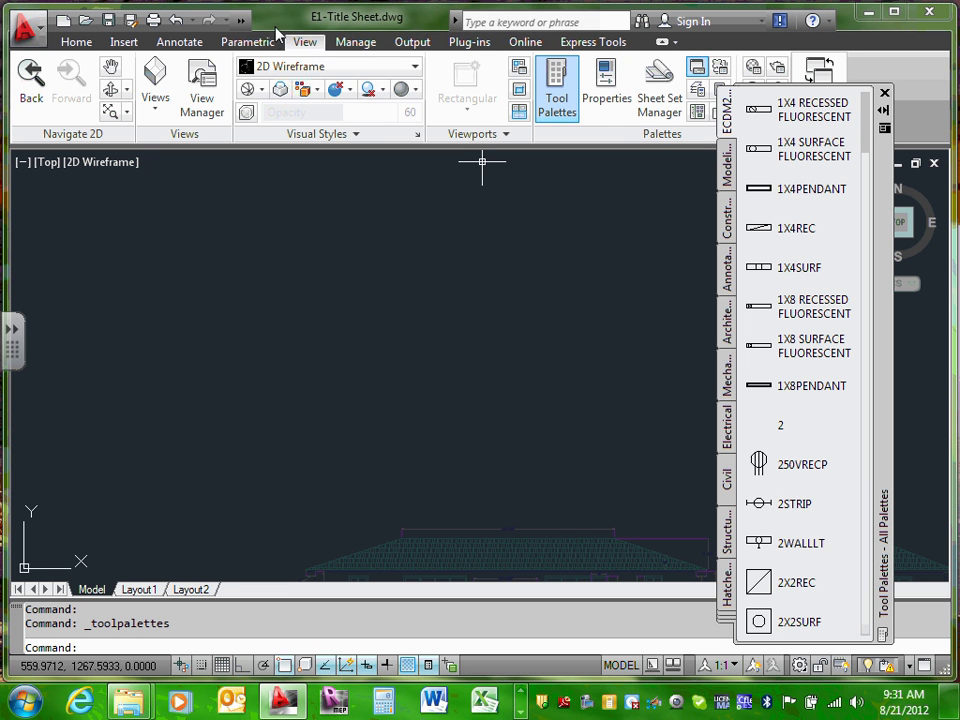
click(884, 93)
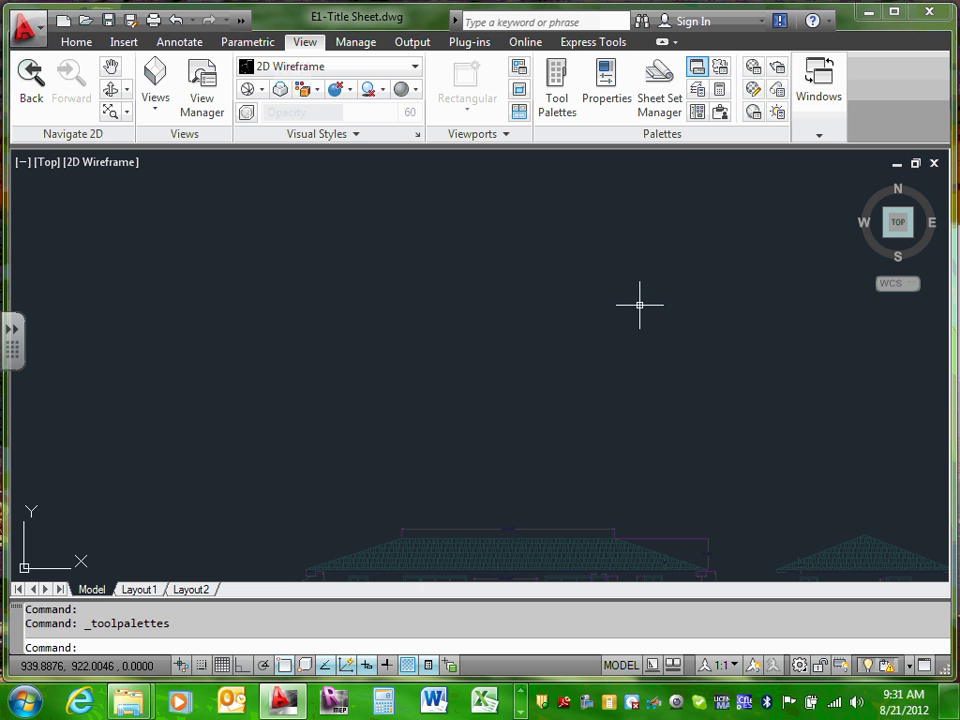
Step: Zoom to extents (Z, E) so the front, north and garage elevations all fit the view
text(z)
key(Return)
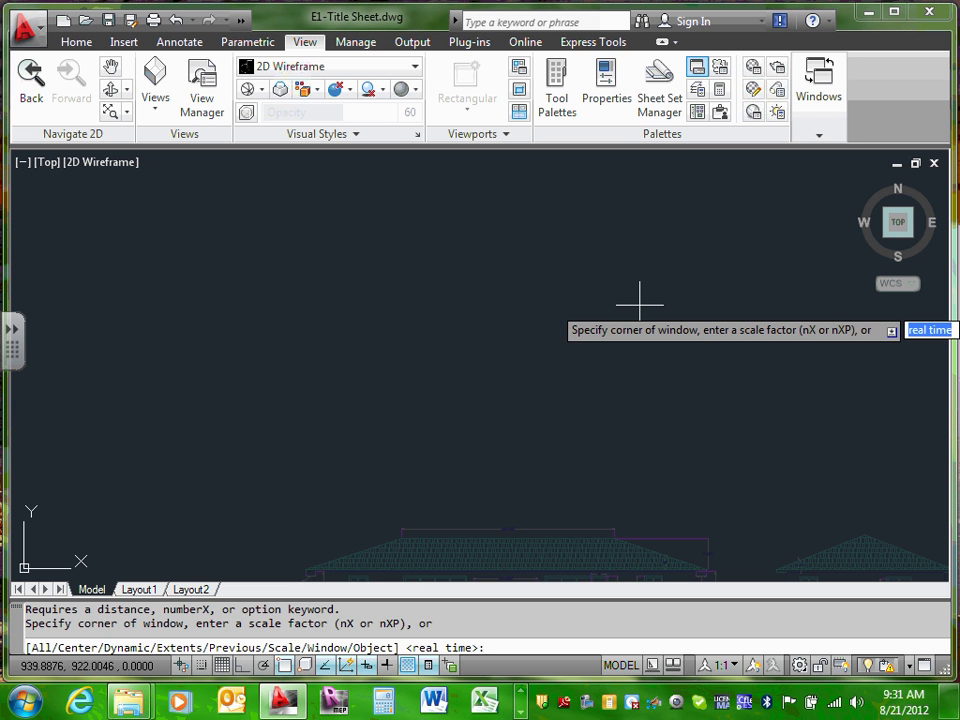
key(Escape)
key(Escape)
key(Escape)
text(z)
key(Return)
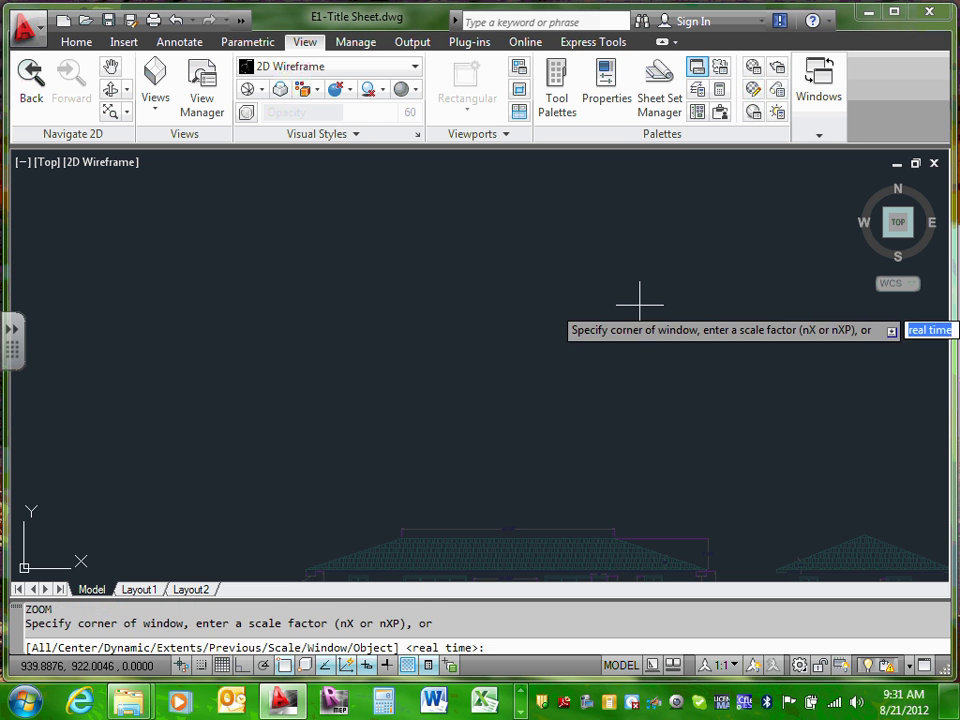
text(e)
key(Return)
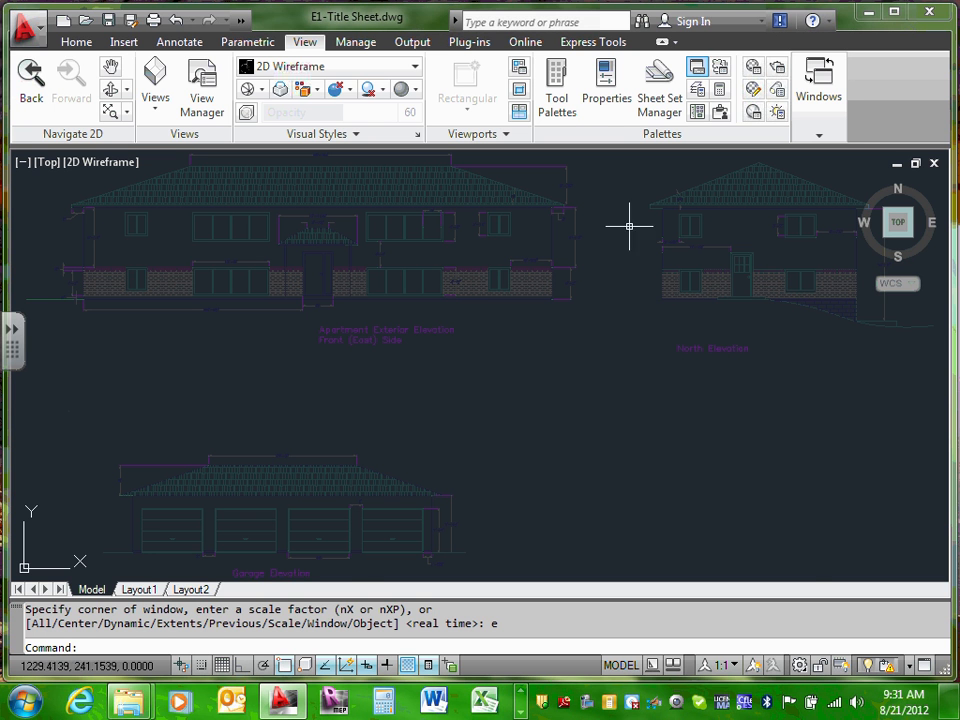
Step: Rename the Layout1 sheet tab to E1
click(139, 590)
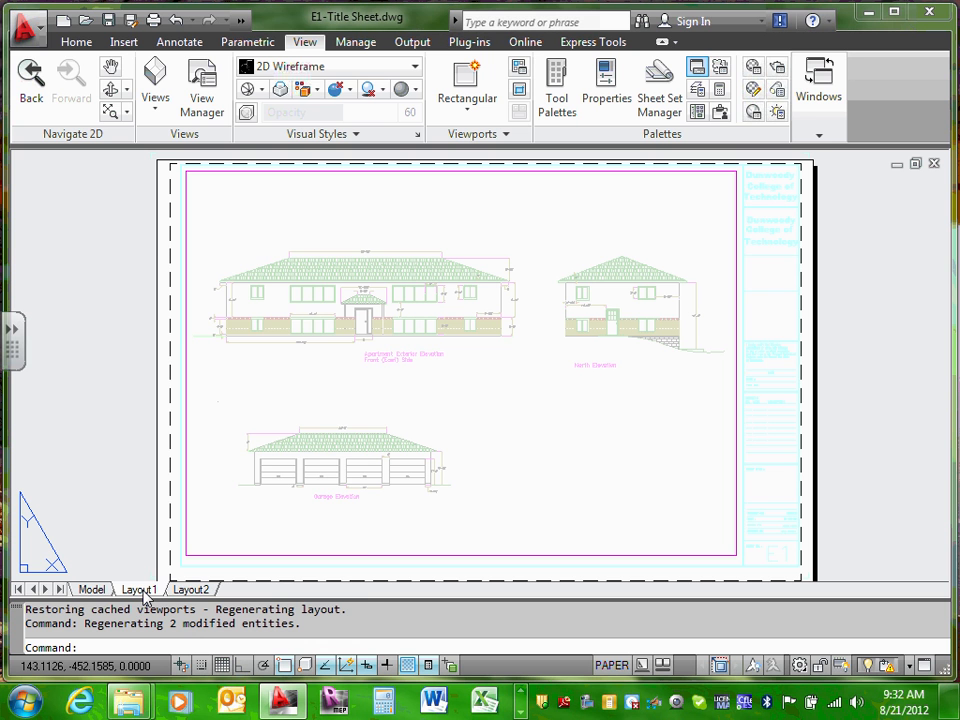
right_click(143, 593)
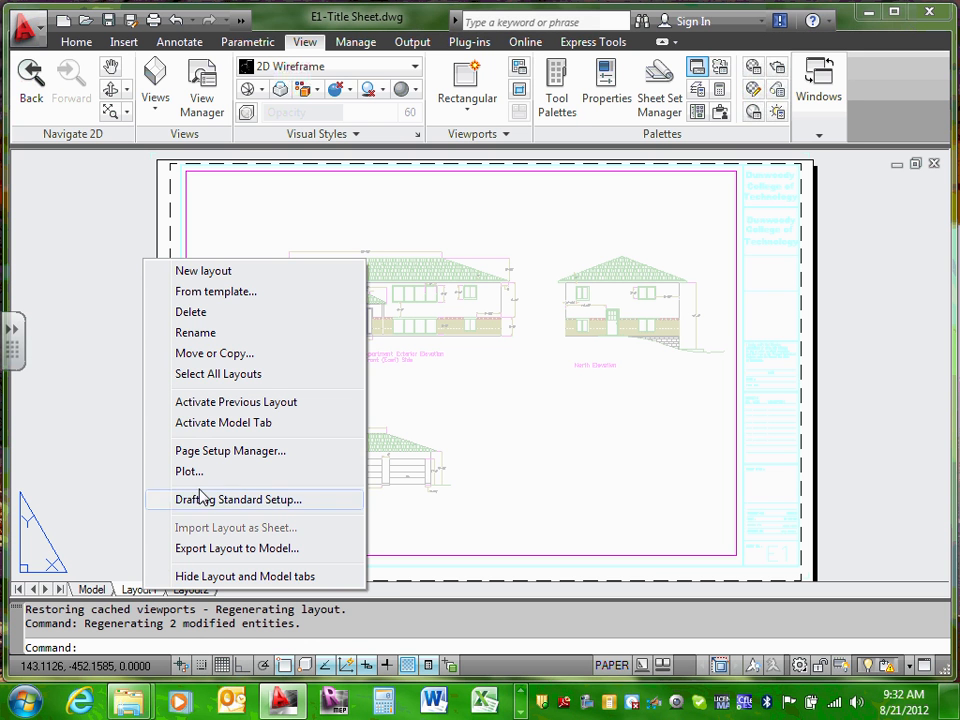
click(200, 335)
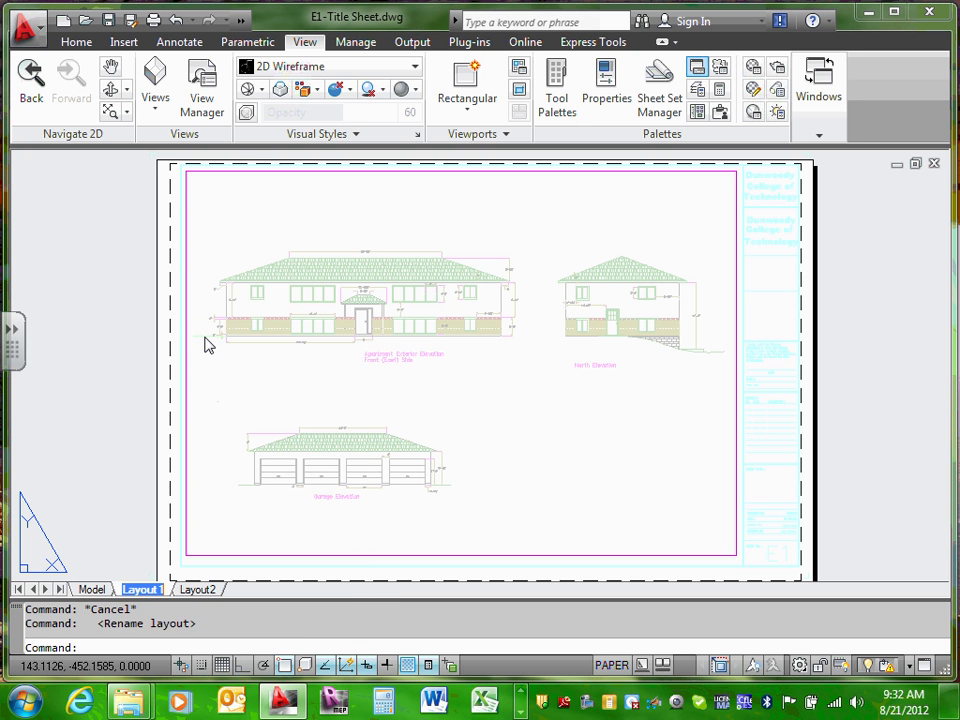
text(E1)
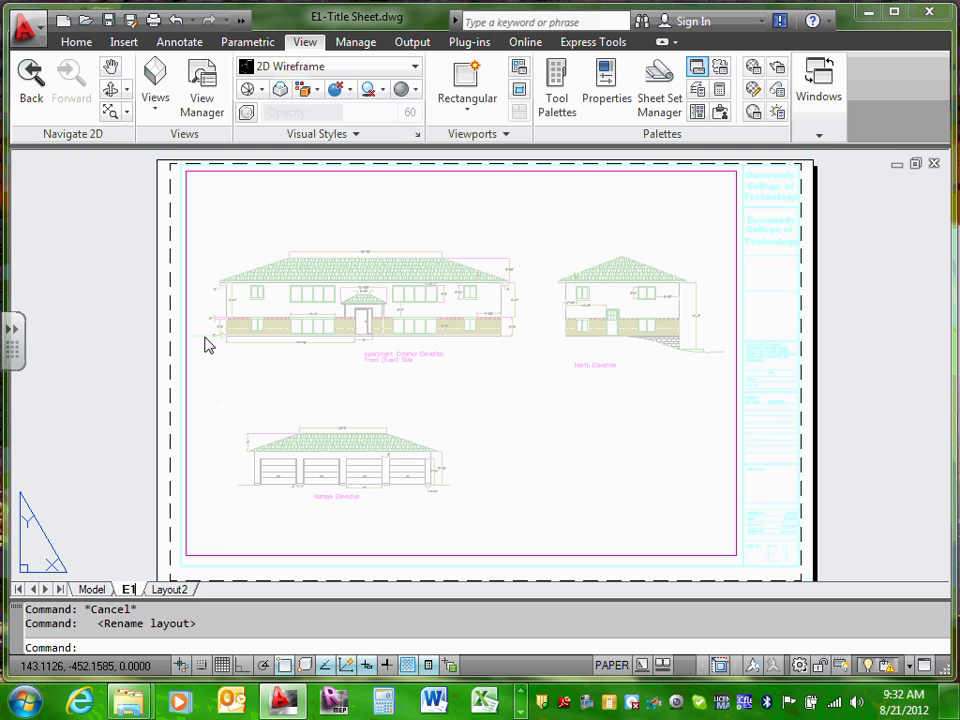
click(176, 591)
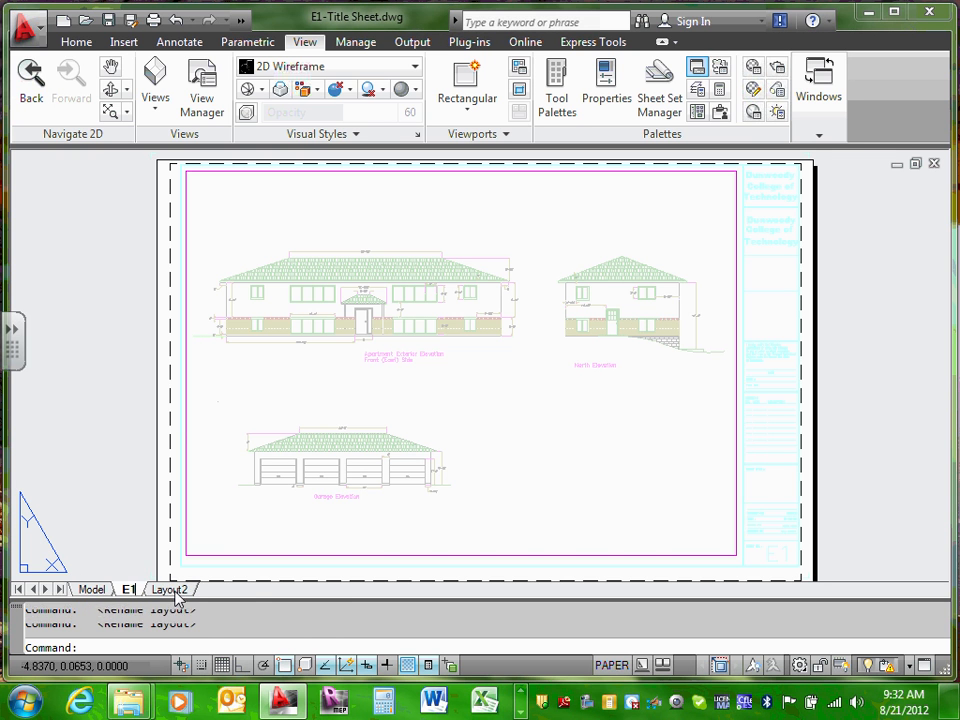
click(128, 590)
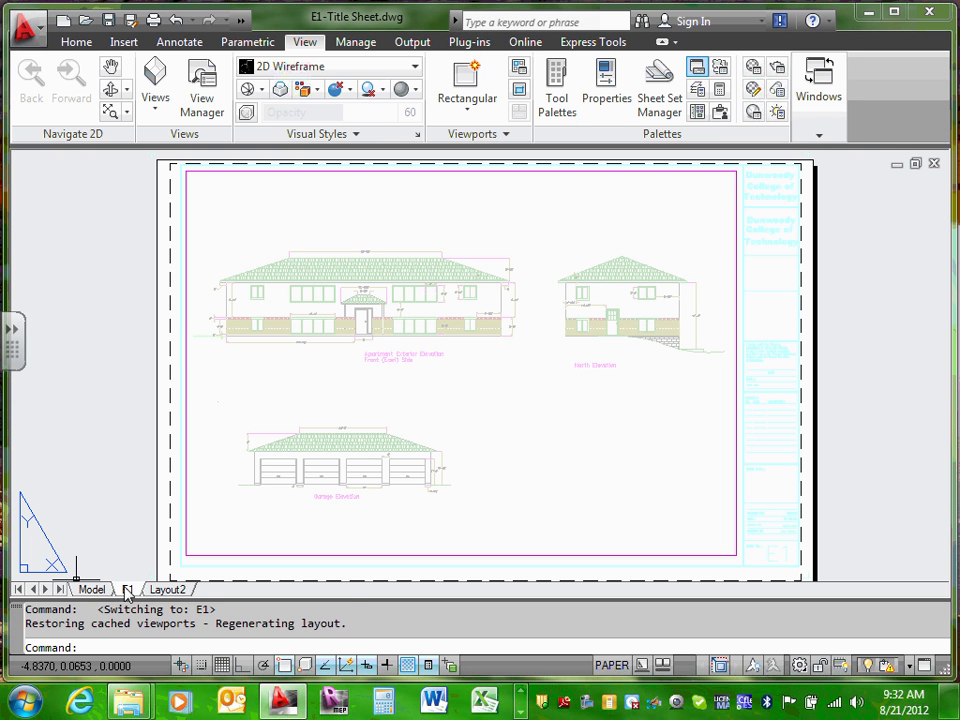
Step: Leave the E1 name unchanged and switch back to model space via Layout2
right_click(128, 594)
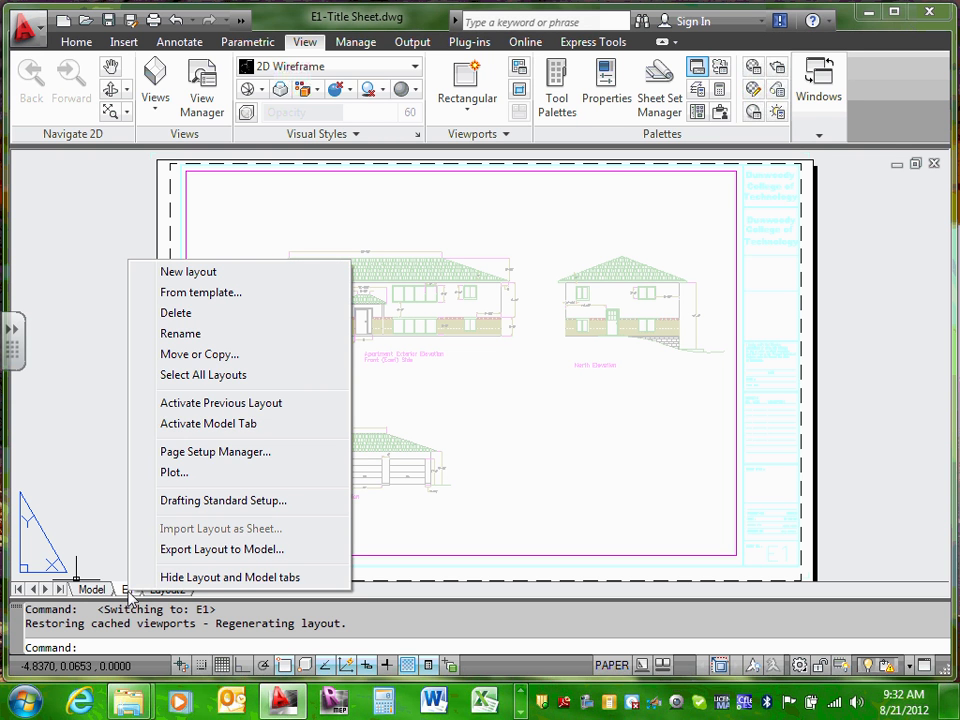
click(197, 336)
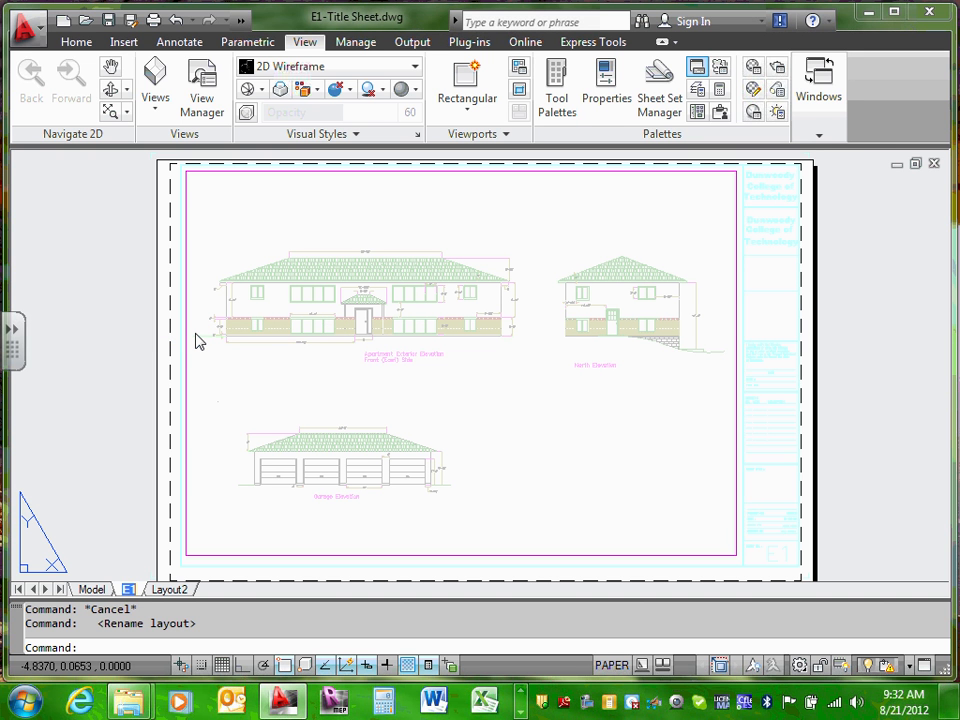
click(162, 589)
click(93, 589)
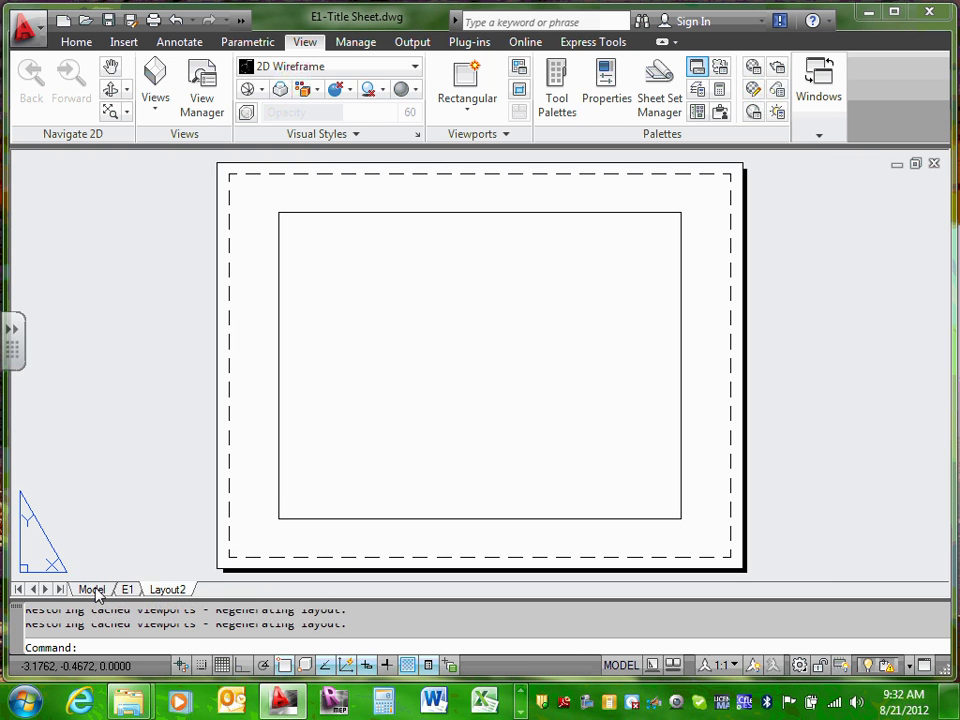
scroll(299, 438, down, 2)
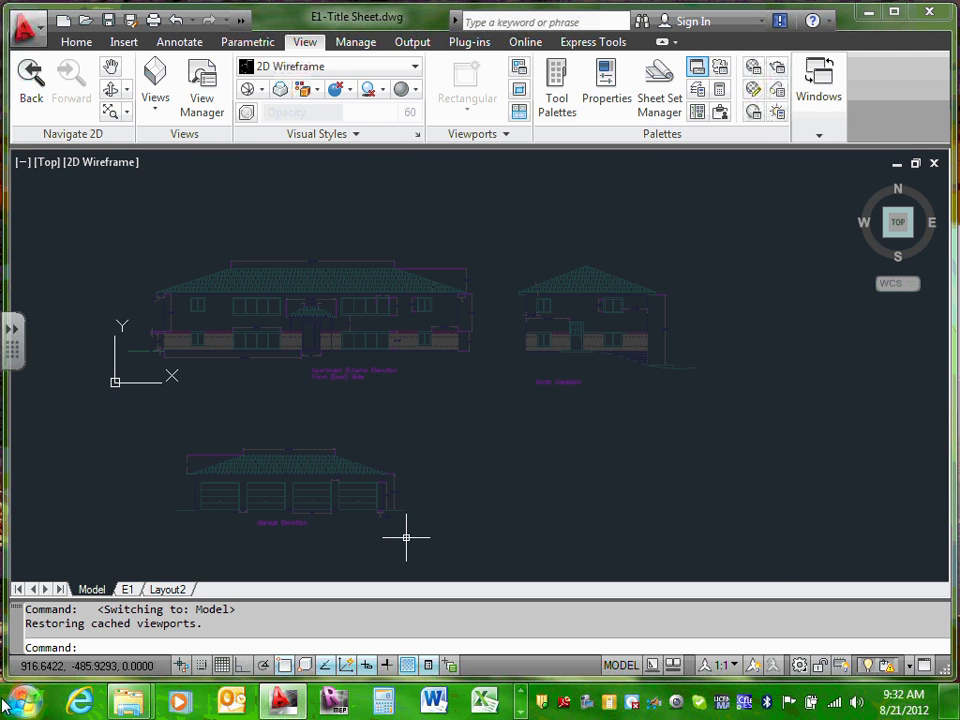
Step: Open the Plot dialog for the E1 layout, showing 22X34 page setup and ANSI D paper
click(127, 590)
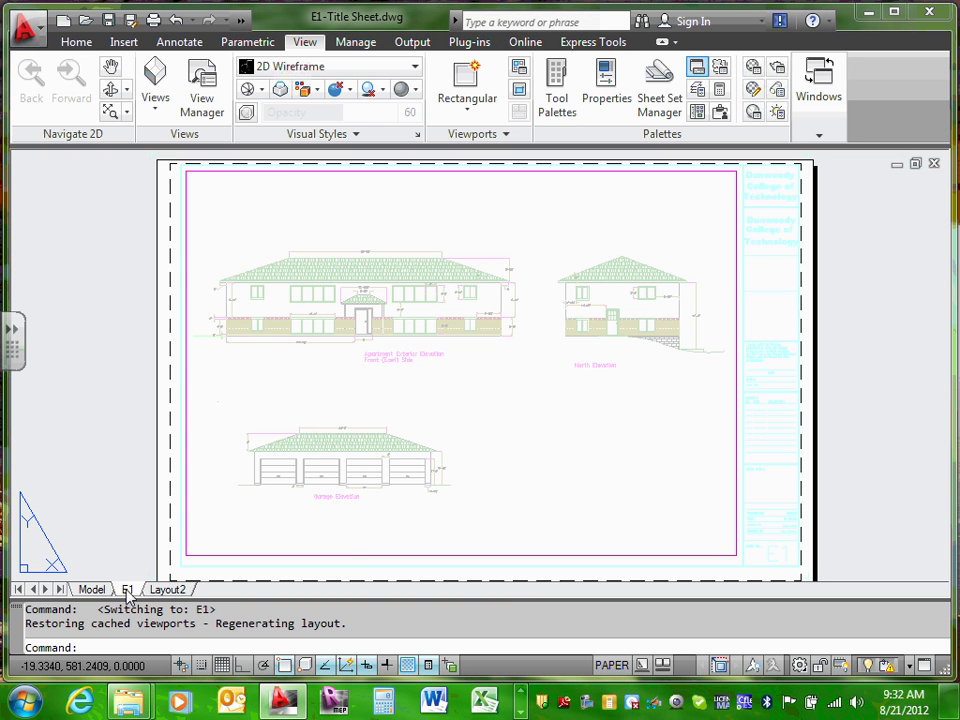
right_click(127, 594)
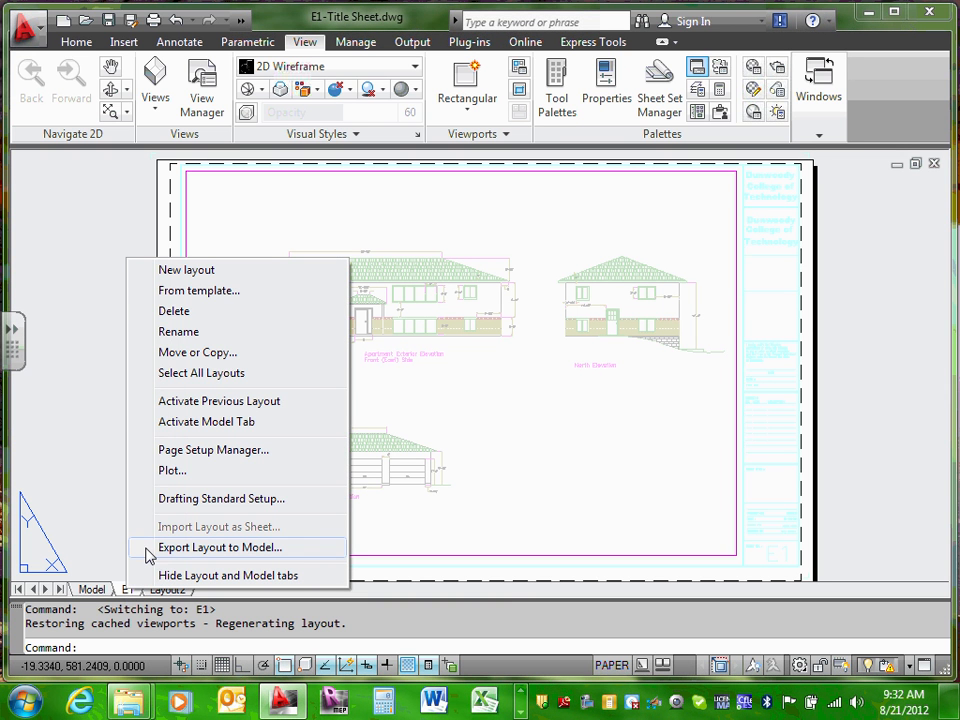
click(175, 471)
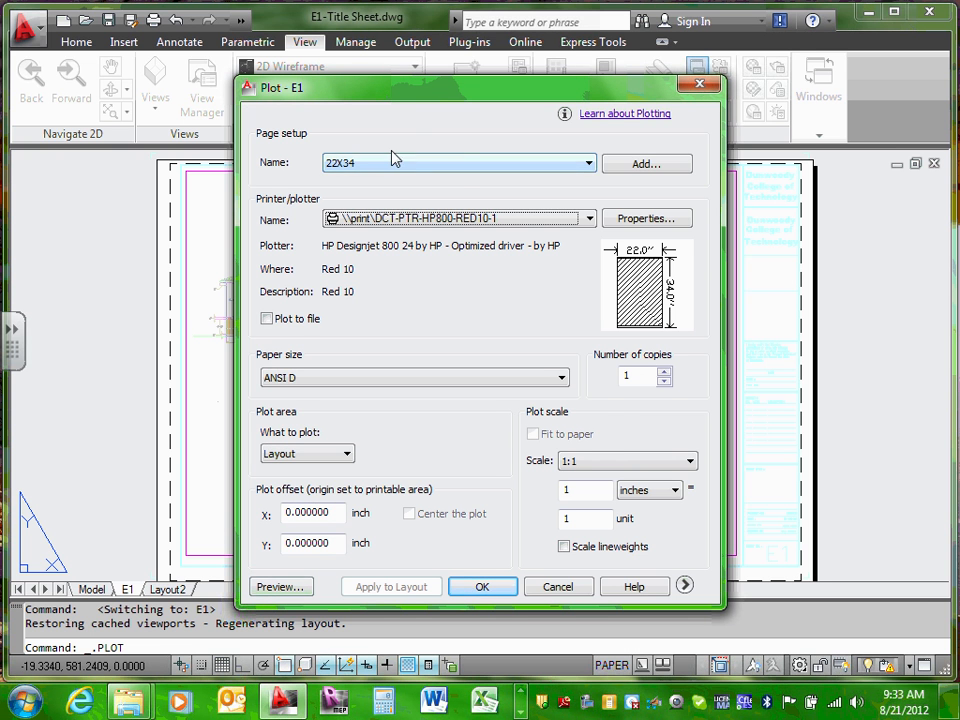
Step: Preview the E1 sheet printout with some zooming, then close it and cancel plotting
click(279, 587)
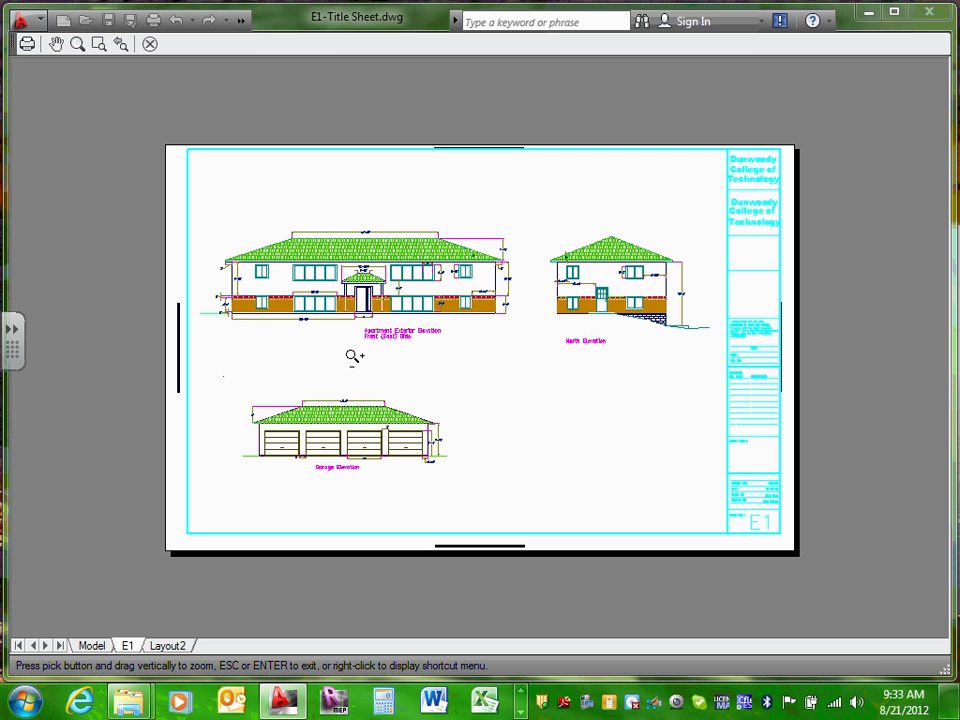
scroll(369, 371, up, 6)
scroll(369, 370, down, 9)
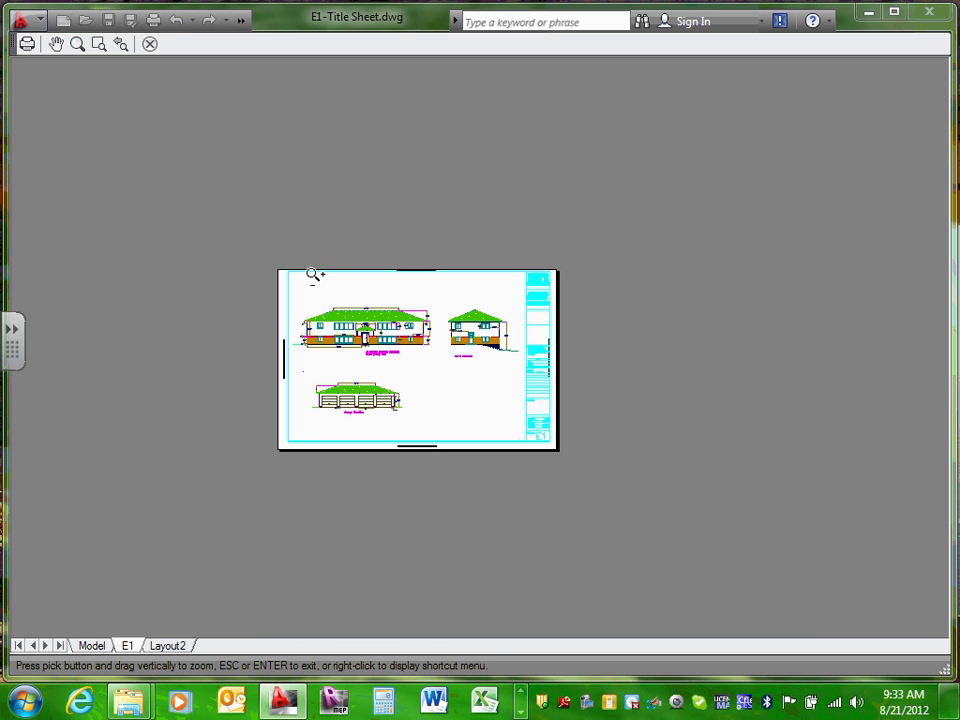
scroll(314, 275, up, 3)
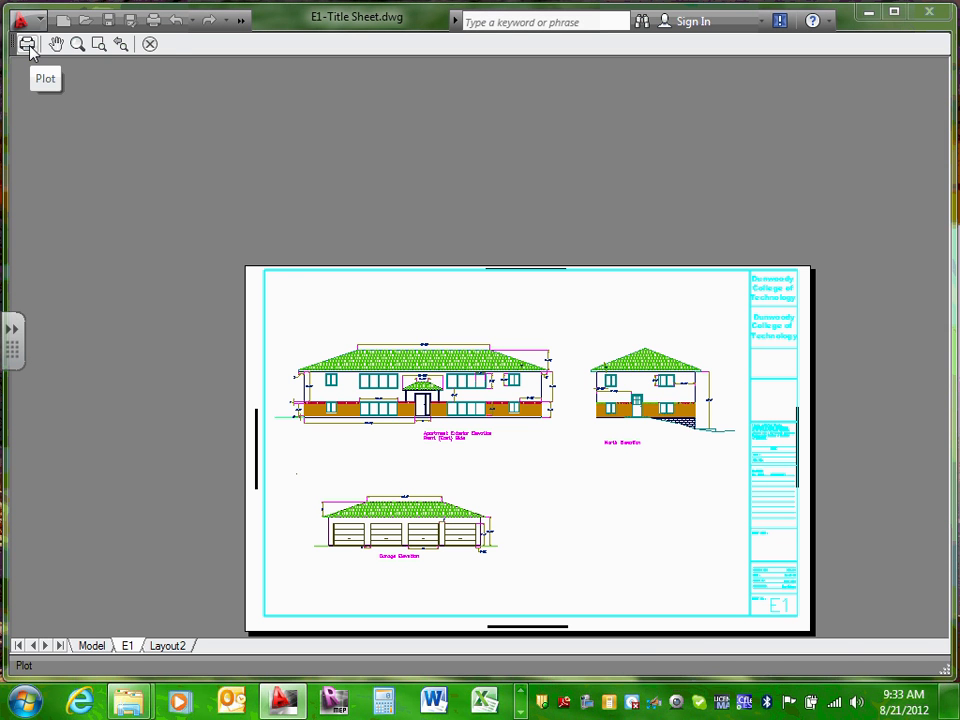
click(150, 45)
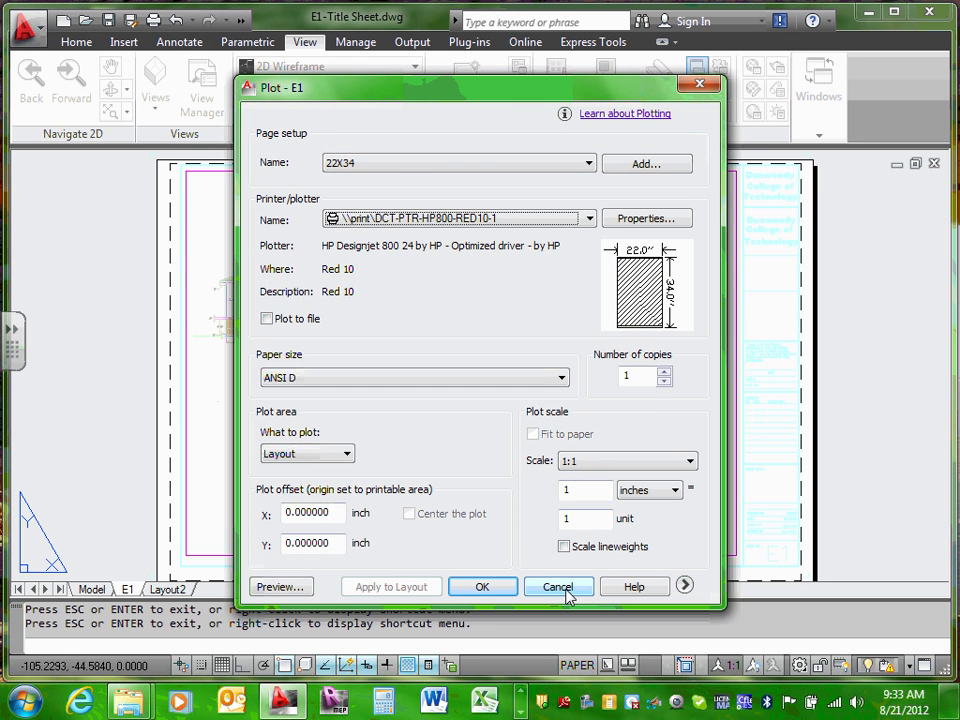
click(562, 588)
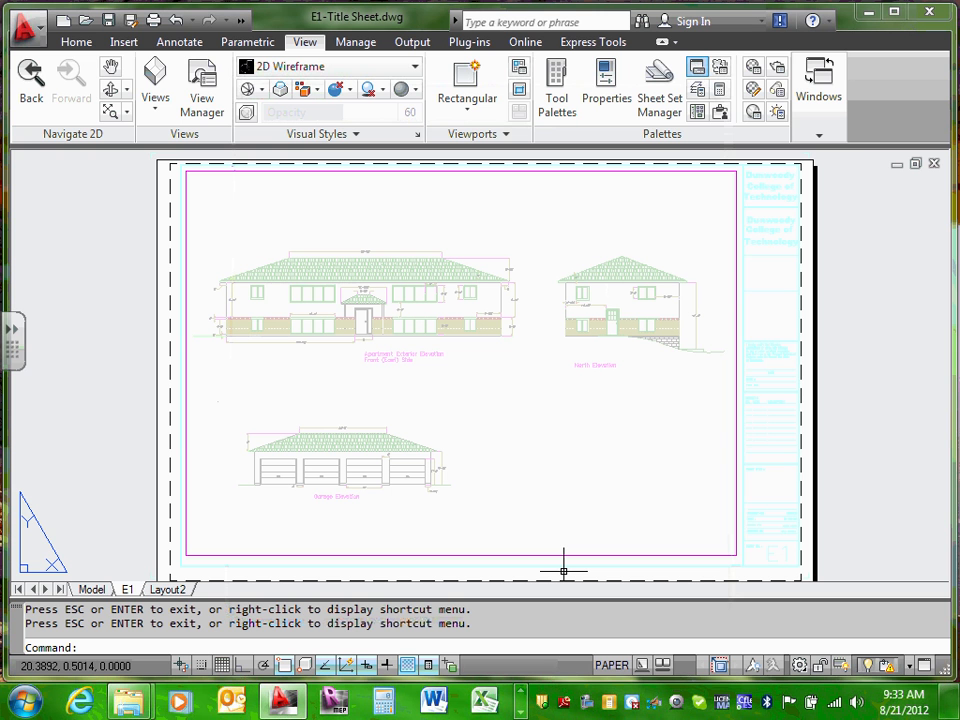
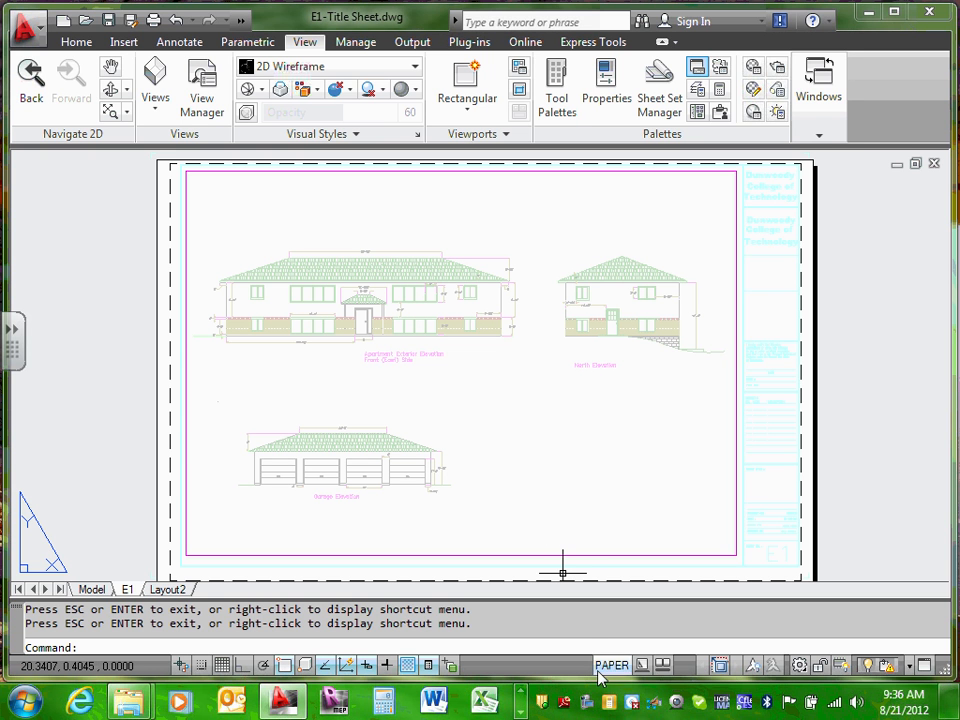
Step: Cycle through the taskbar programs, then show E1-Title Sheet's elevations in model space
click(521, 694)
click(521, 694)
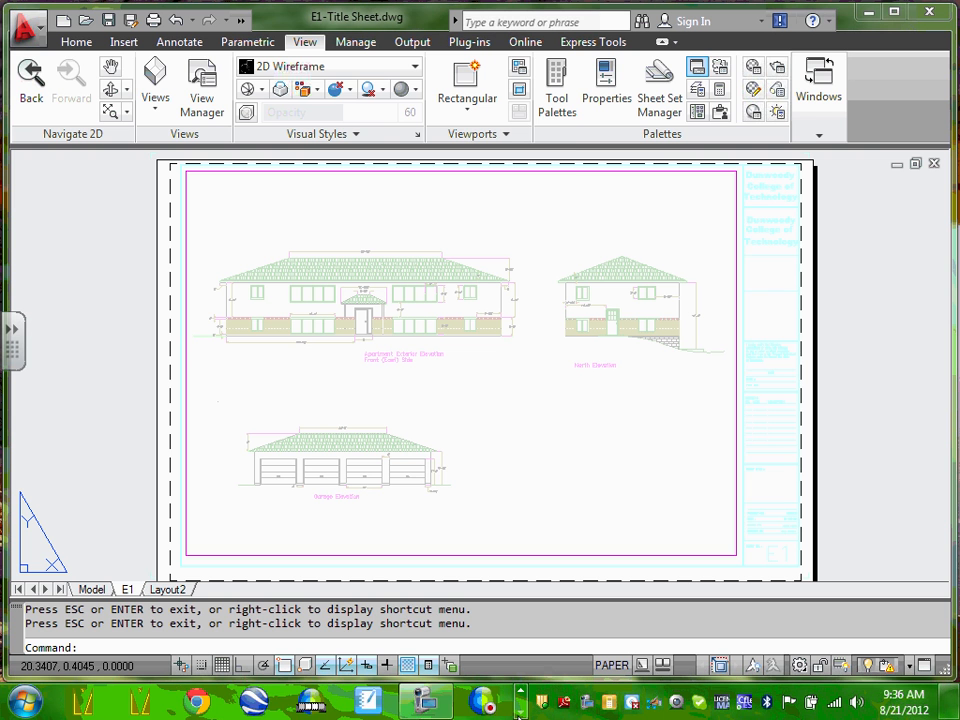
click(425, 700)
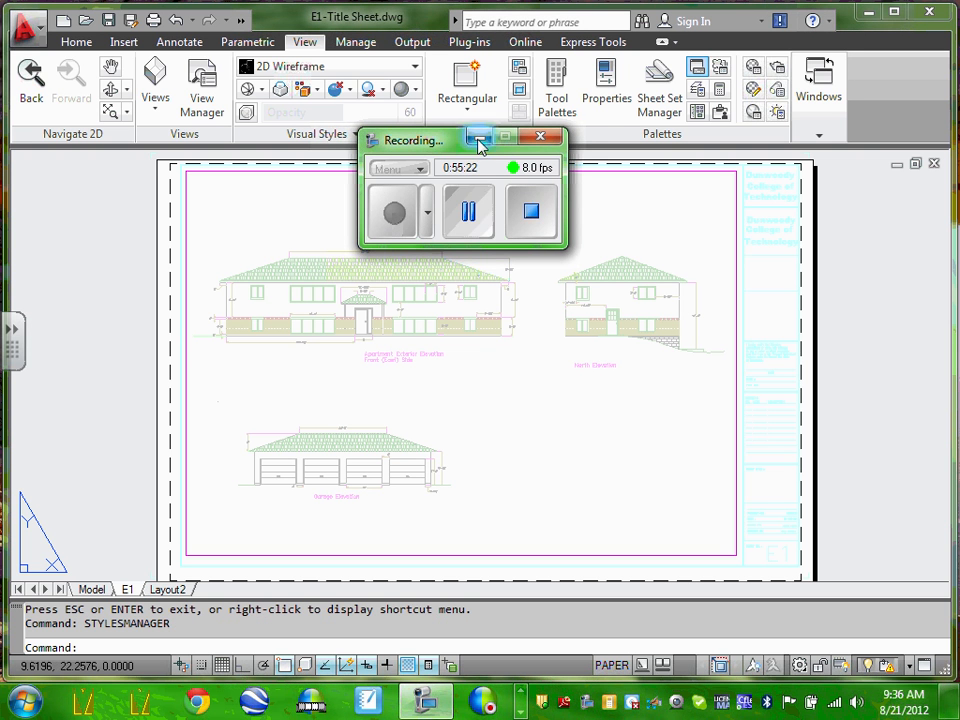
click(480, 137)
click(92, 590)
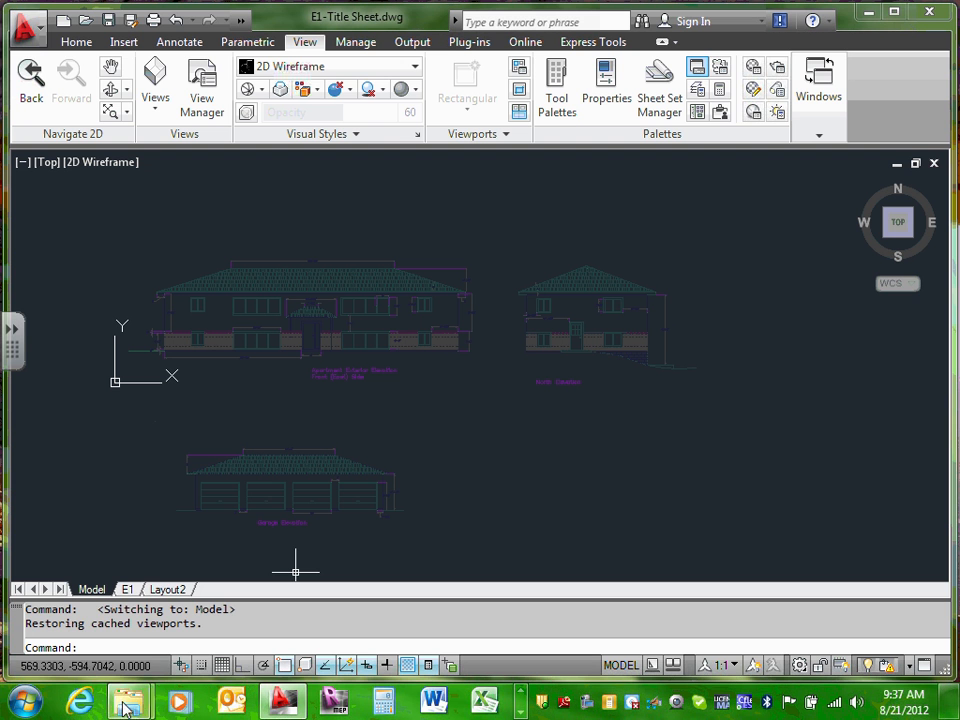
Step: Select the ECDM211_2009 file in the XRefs folder window, then return to the AutoCAD drawing
mouse_move(133, 710)
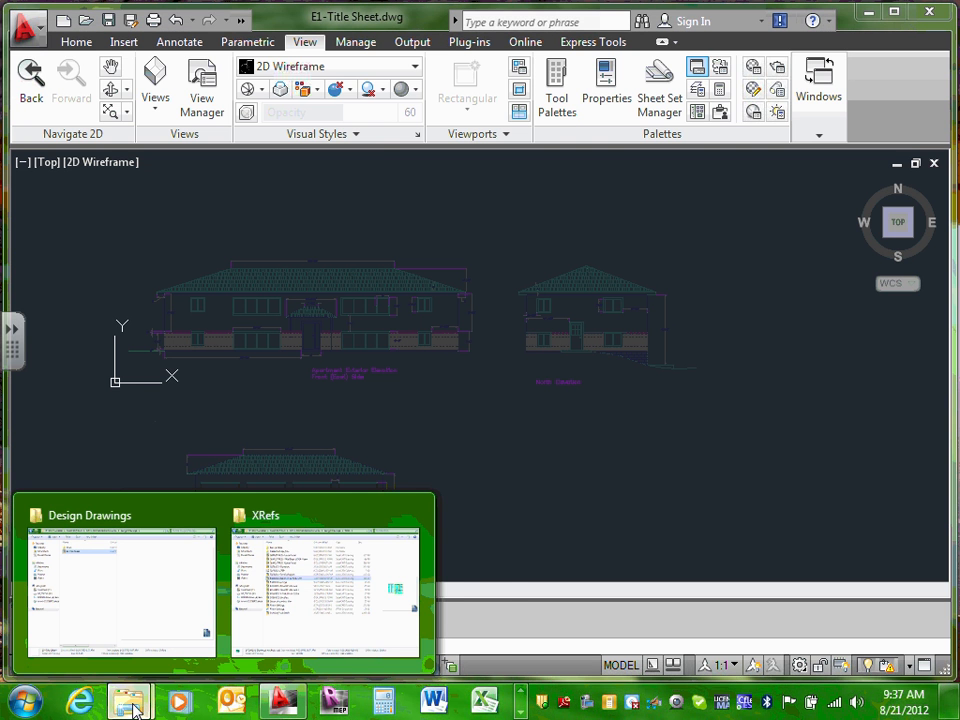
click(253, 626)
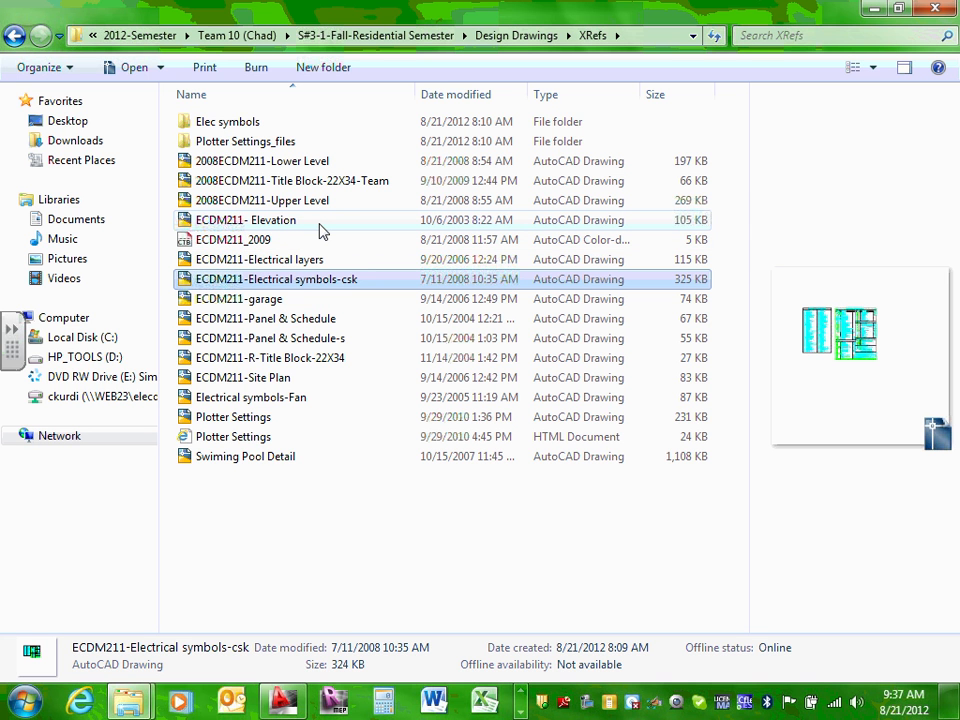
click(284, 241)
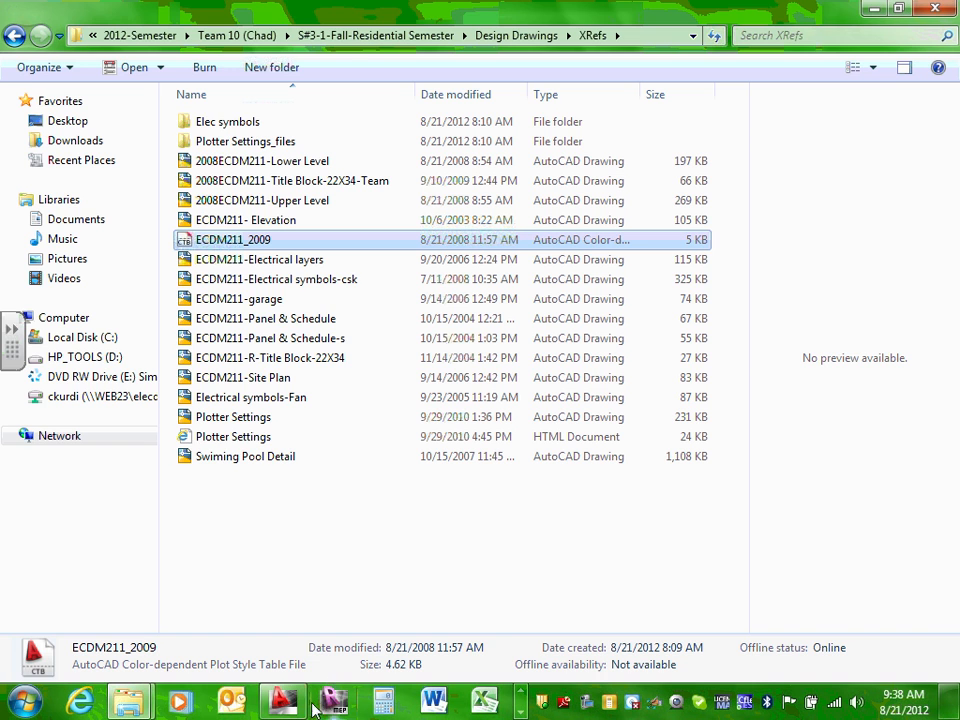
click(282, 705)
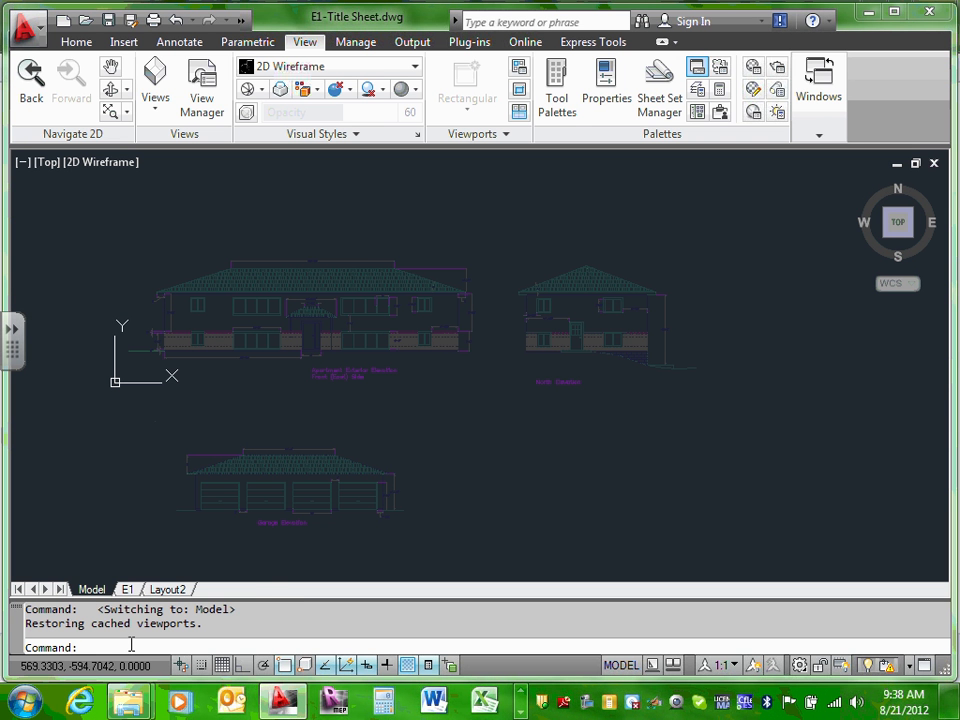
Step: Run STYLESMANAGER to open the Plot Styles folder with its 14 plot style tables
text(STYLE)
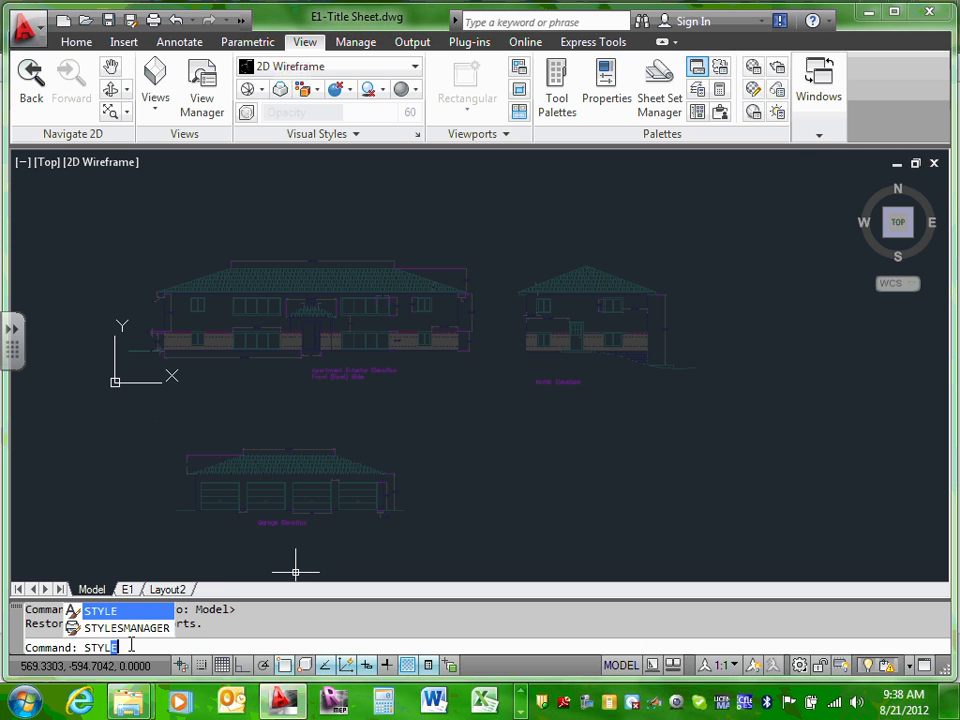
text(SMANAGER)
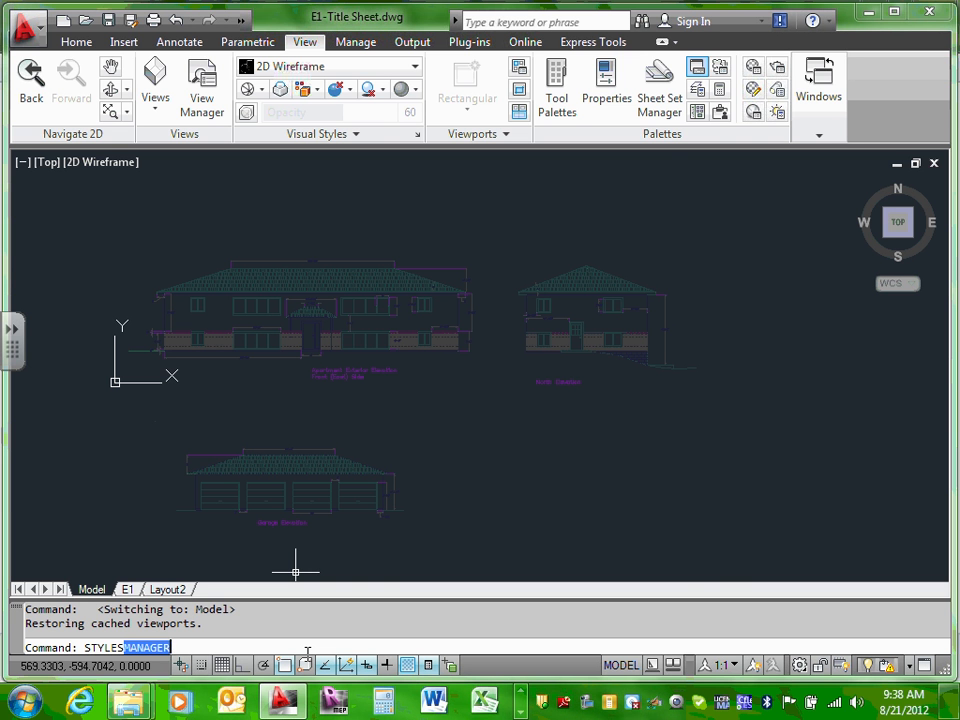
key(Return)
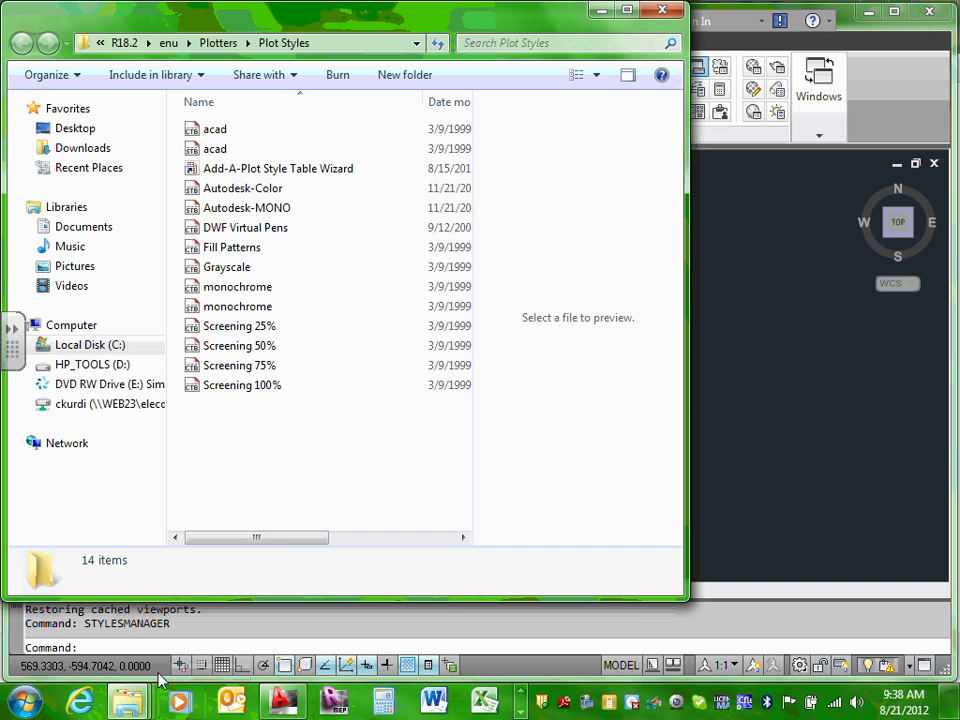
Step: Copy the ECDM211_2009 plot style file from the XRefs folder
mouse_move(128, 706)
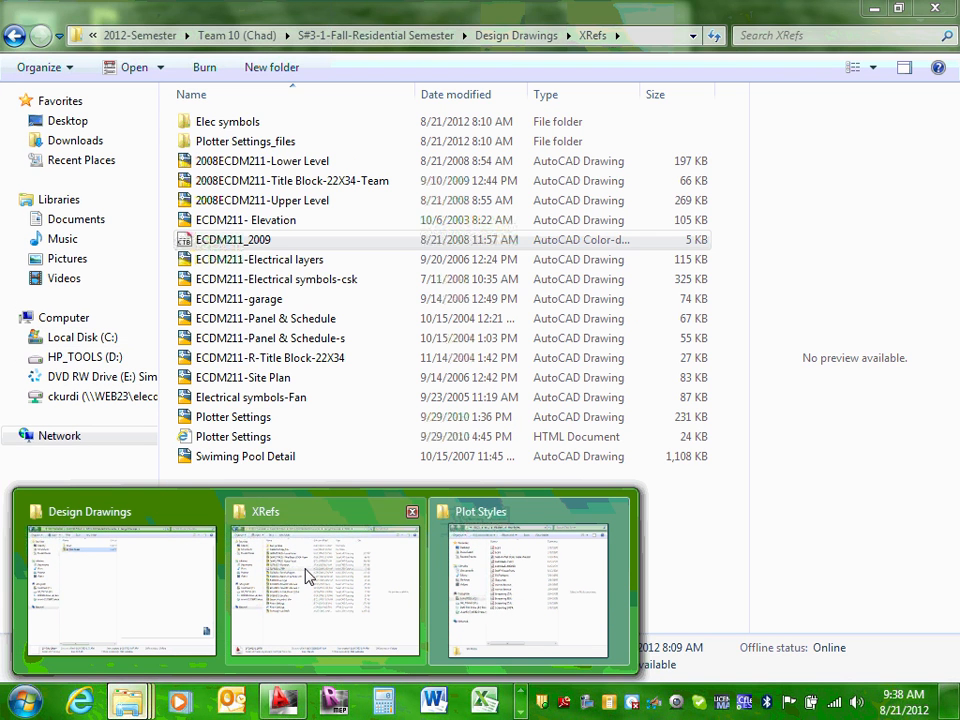
click(306, 574)
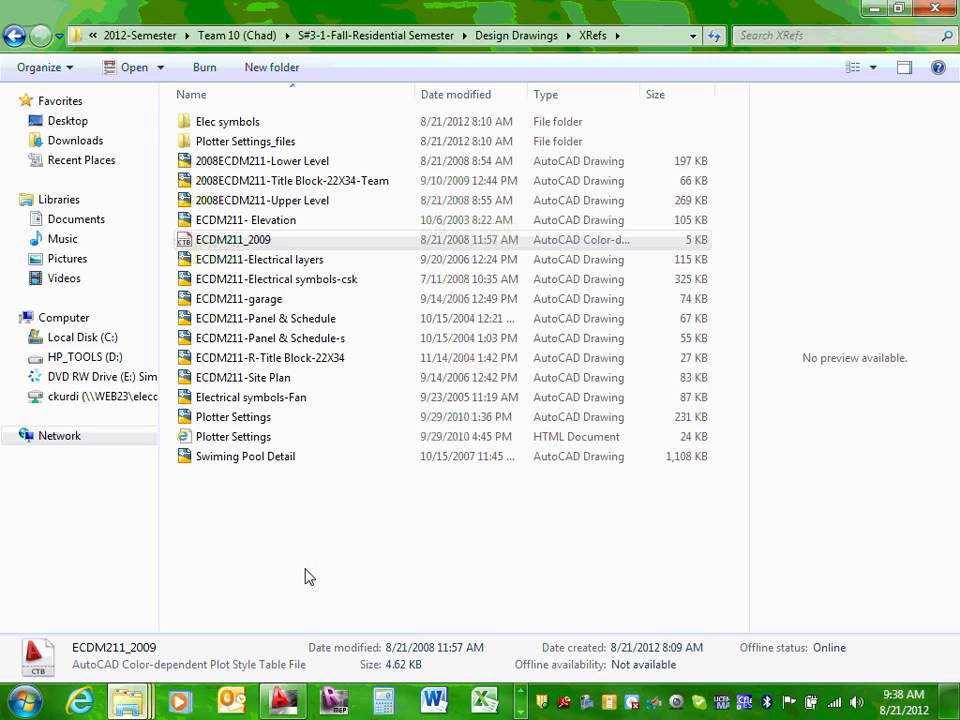
right_click(263, 242)
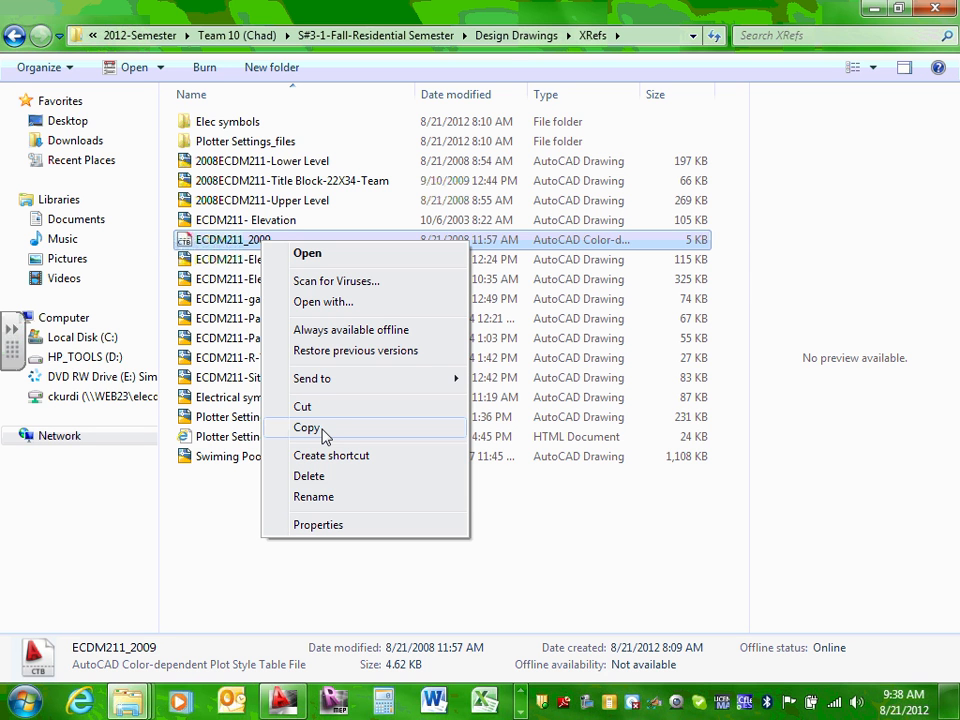
click(304, 427)
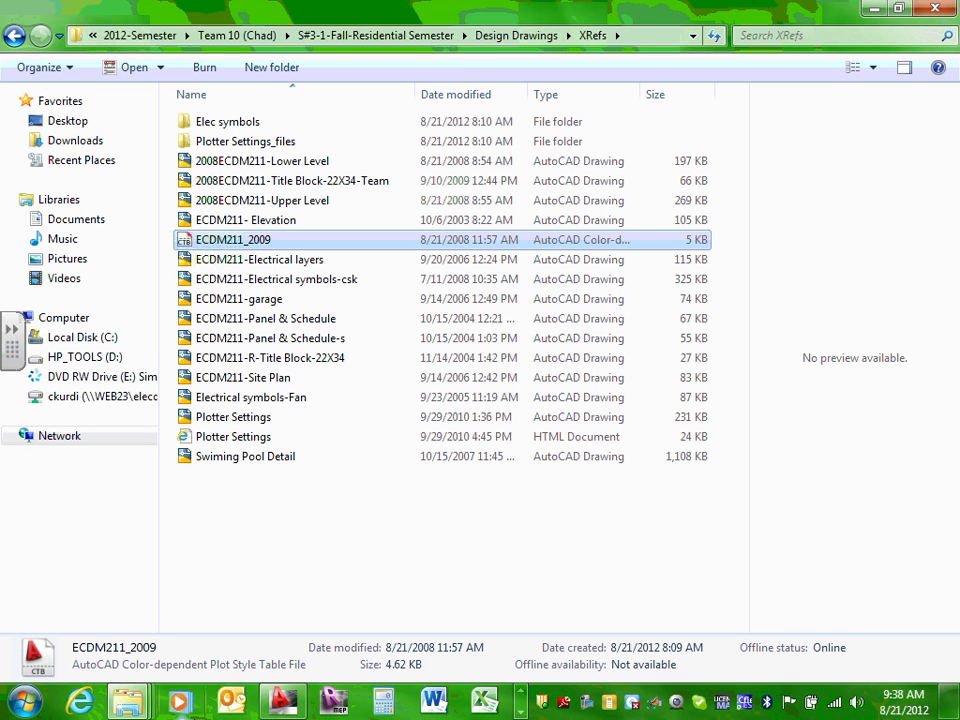
Step: Paste ECDM211_2009 into the Plot Styles folder and close that folder window
mouse_move(125, 697)
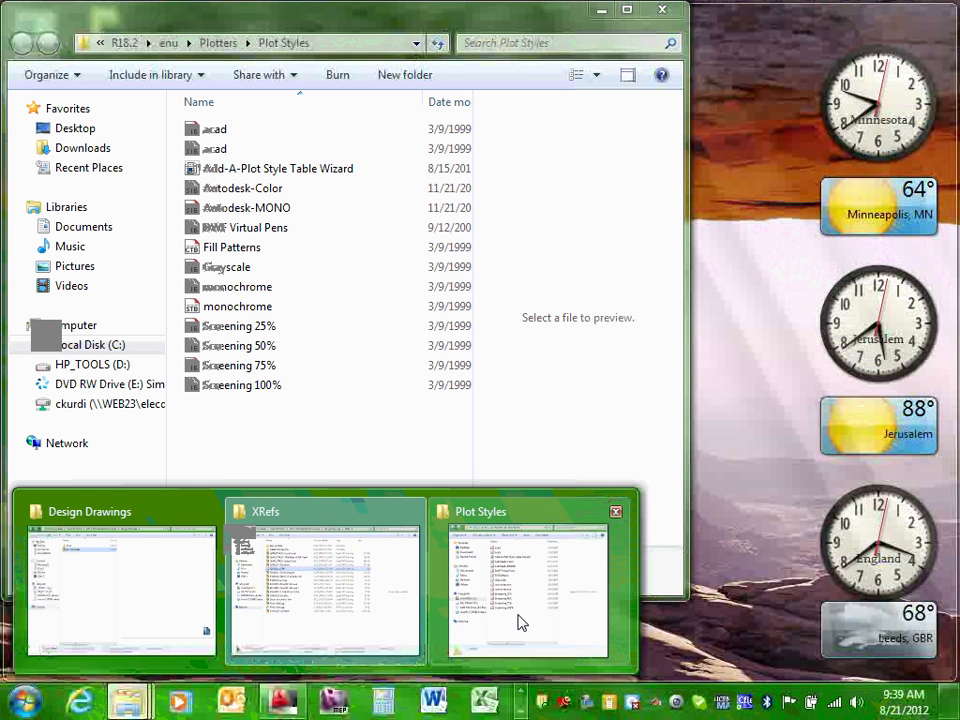
click(520, 623)
right_click(287, 437)
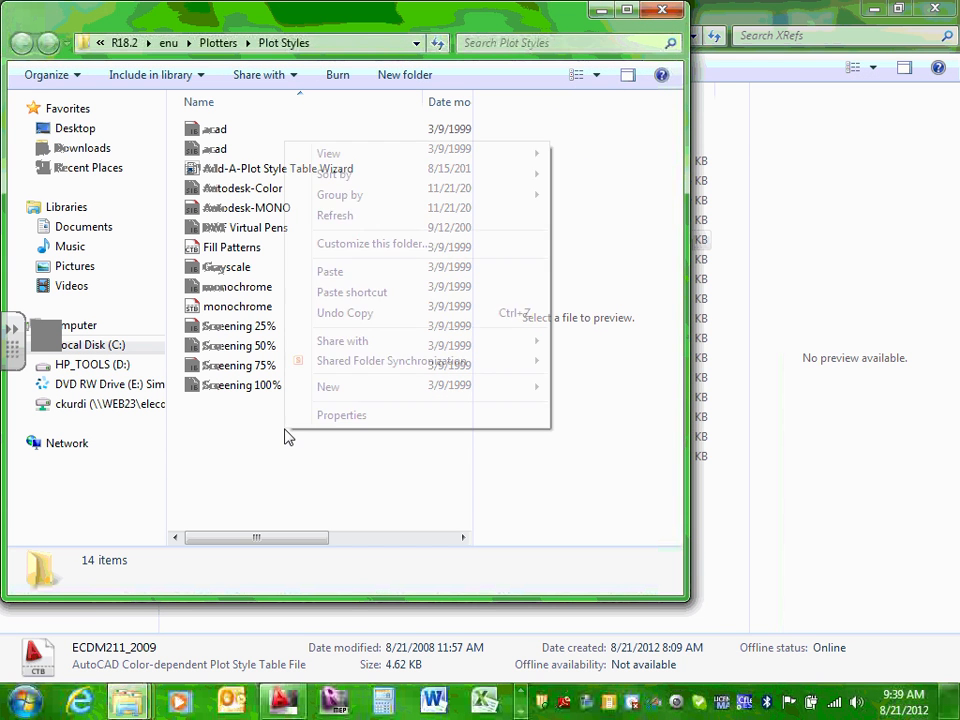
click(334, 272)
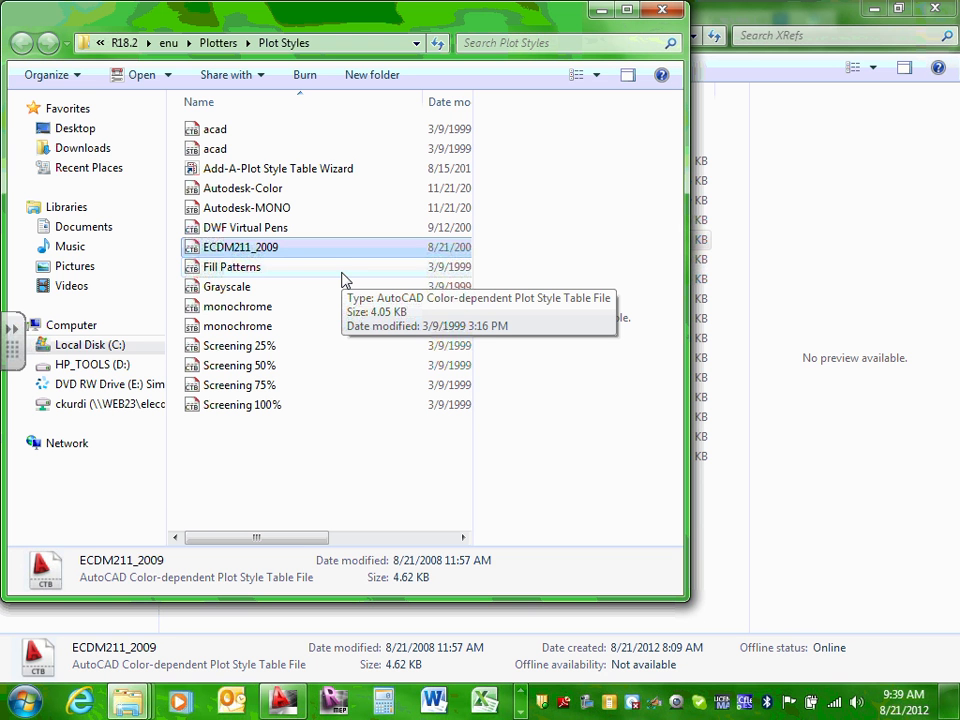
click(663, 12)
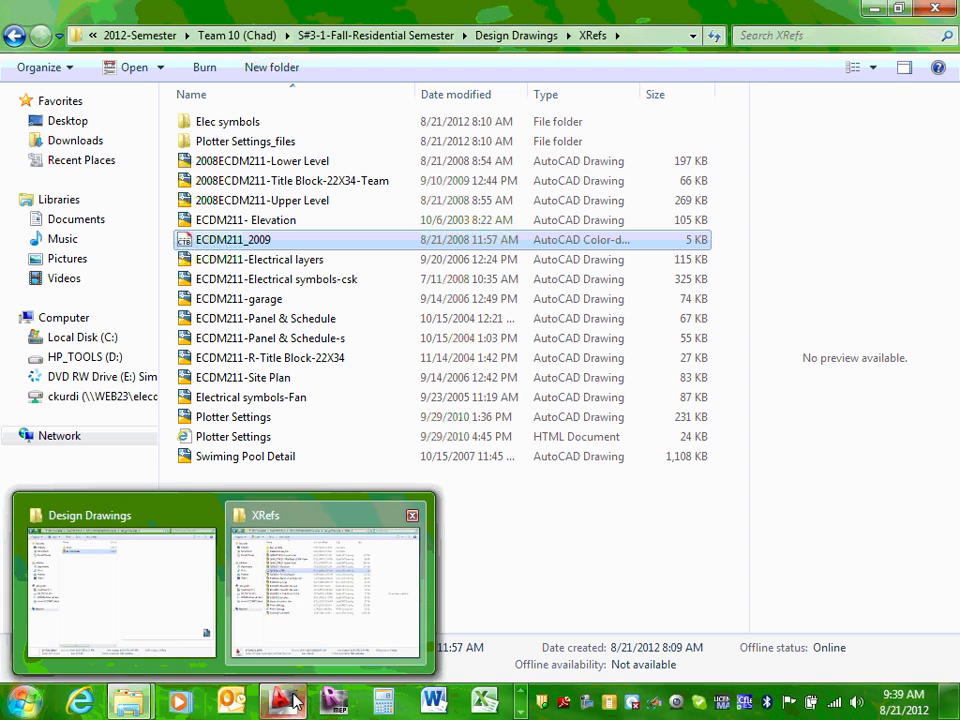
Step: Back in AutoCAD, open the E1 layout's Page Setup Manager and select the 22X34 page setup
mouse_move(288, 702)
click(298, 615)
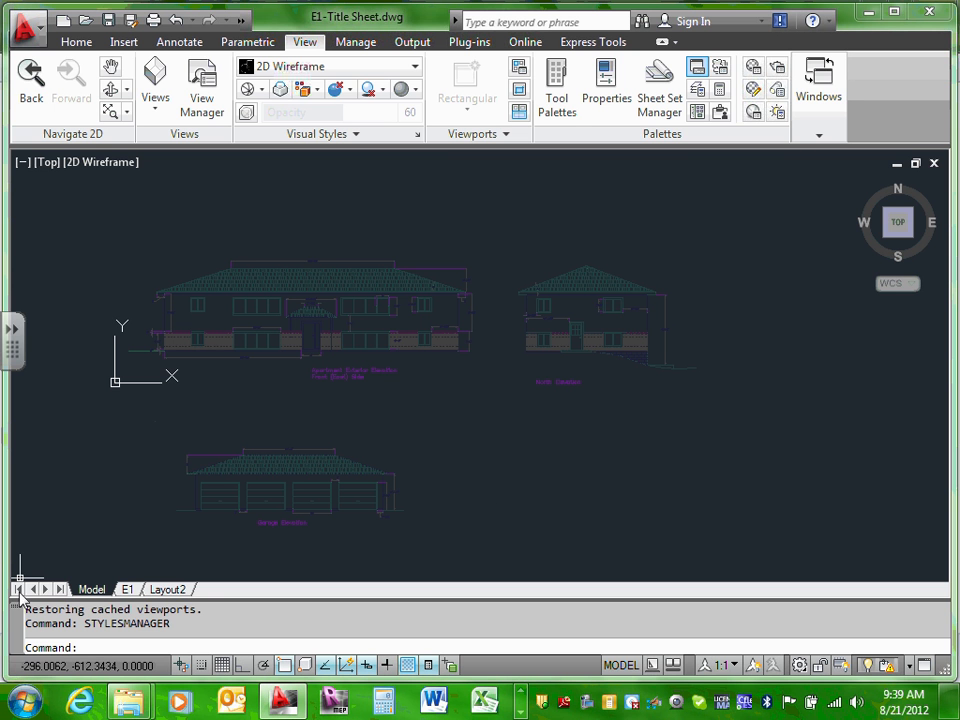
click(127, 590)
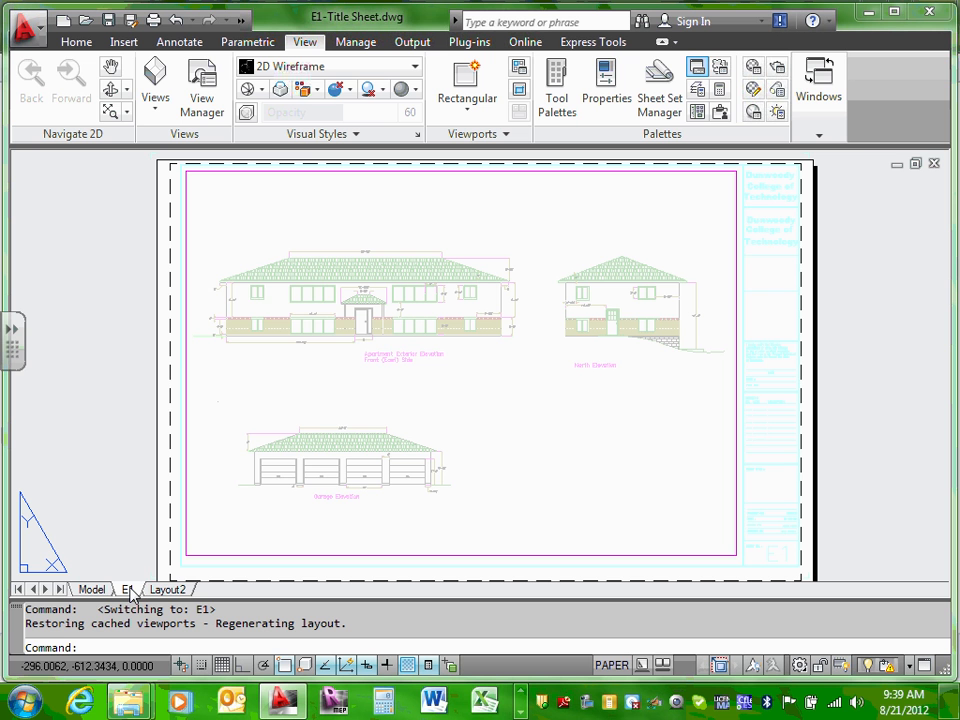
right_click(131, 594)
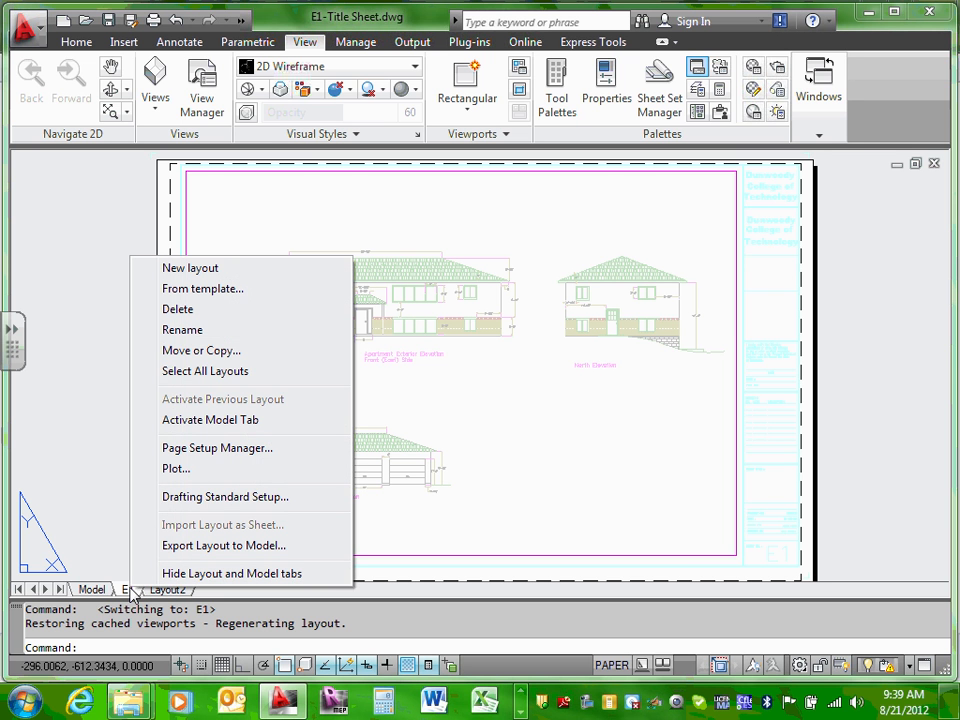
click(216, 448)
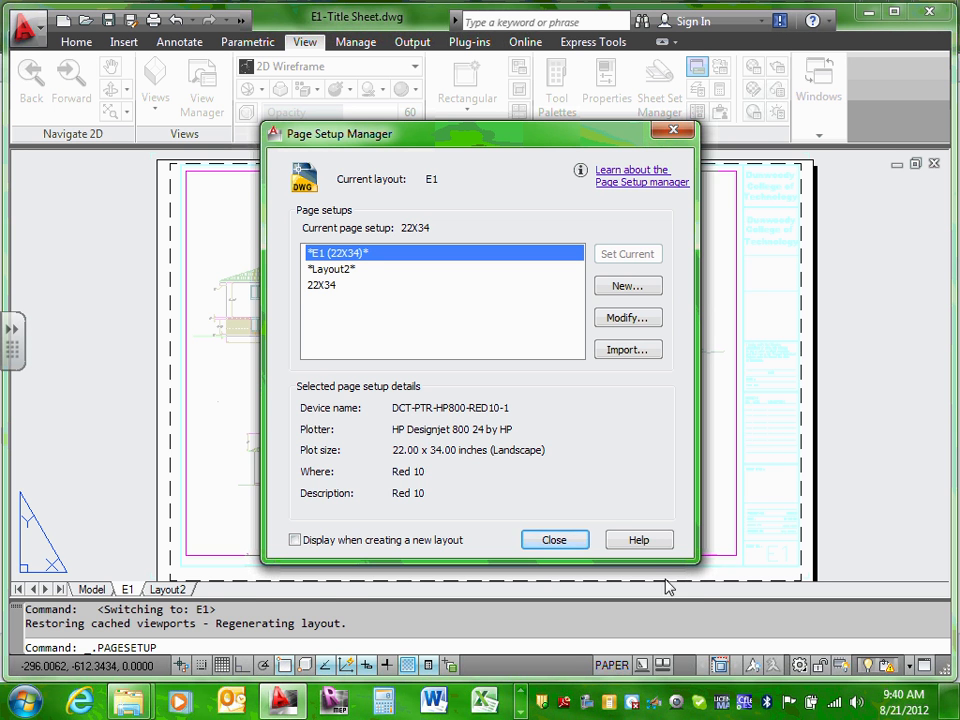
click(568, 540)
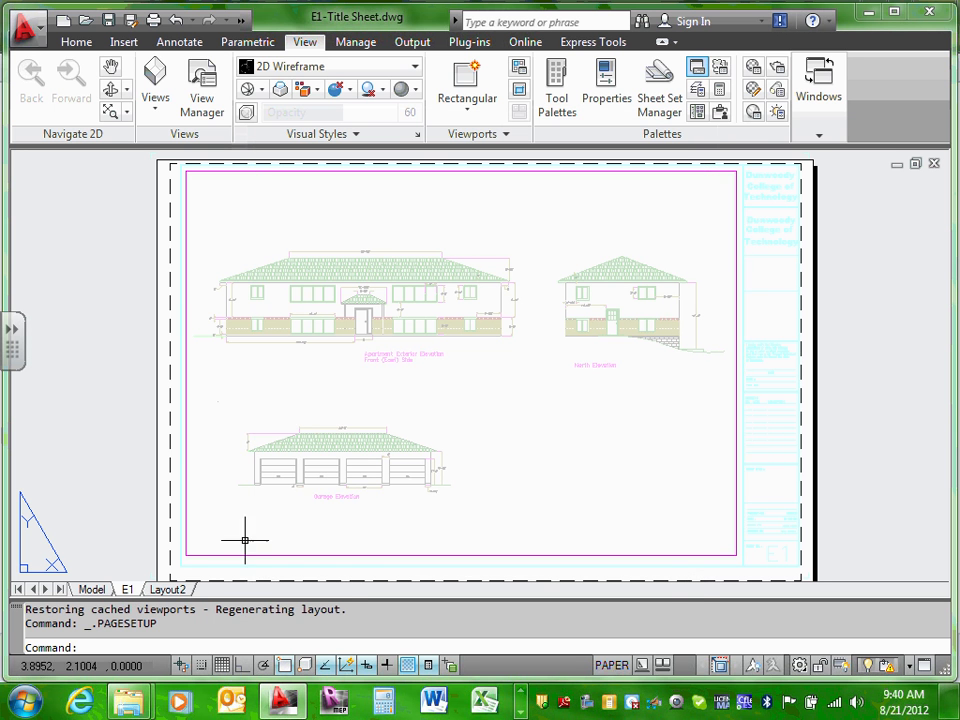
right_click(130, 591)
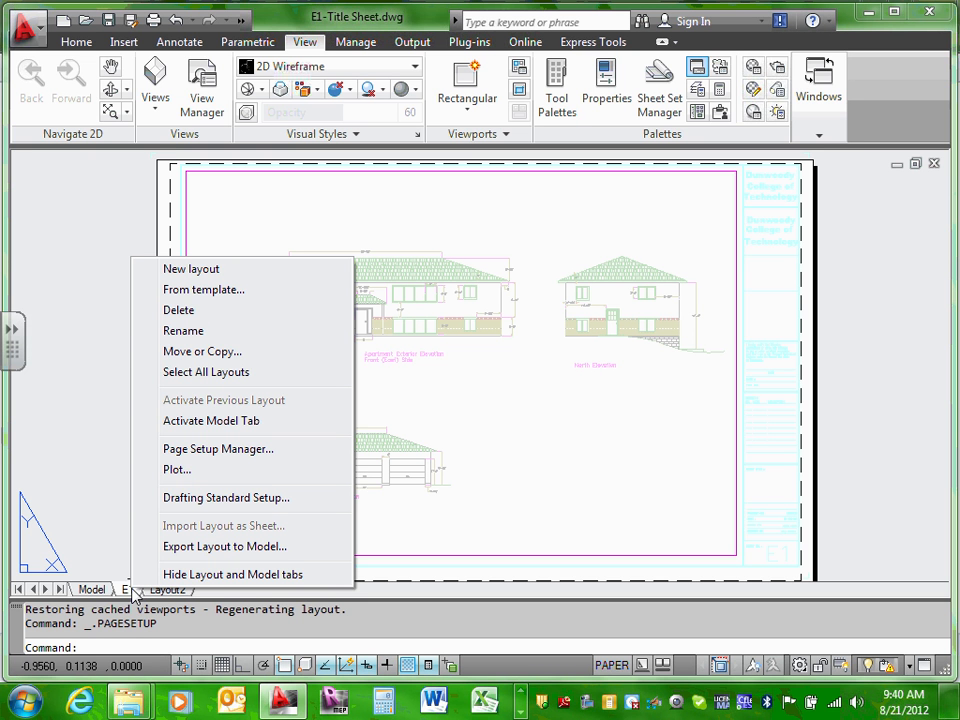
click(229, 452)
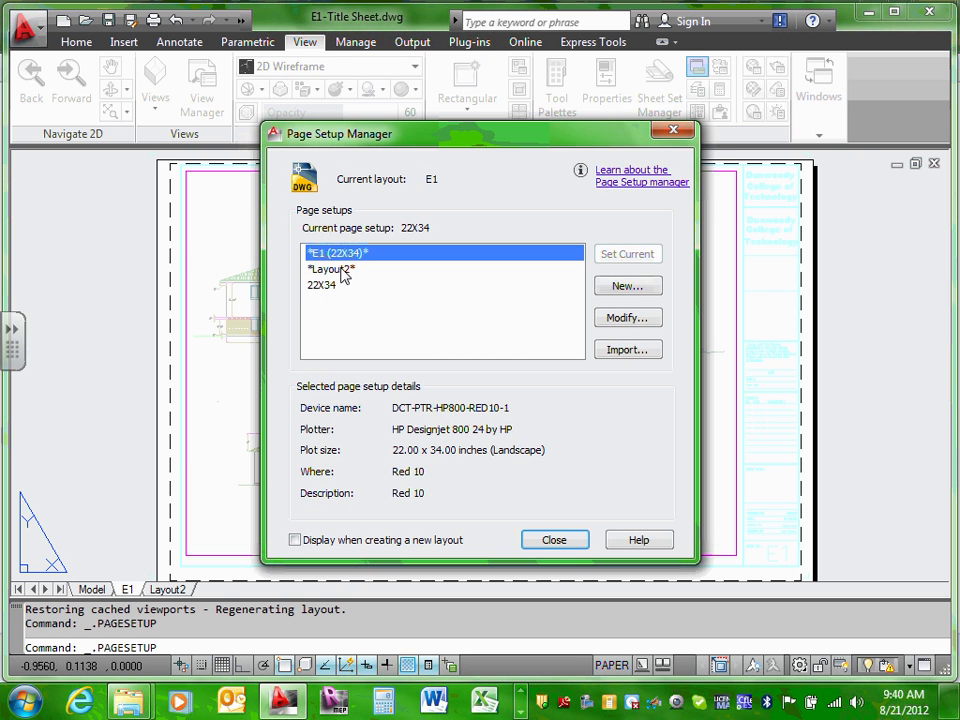
click(331, 286)
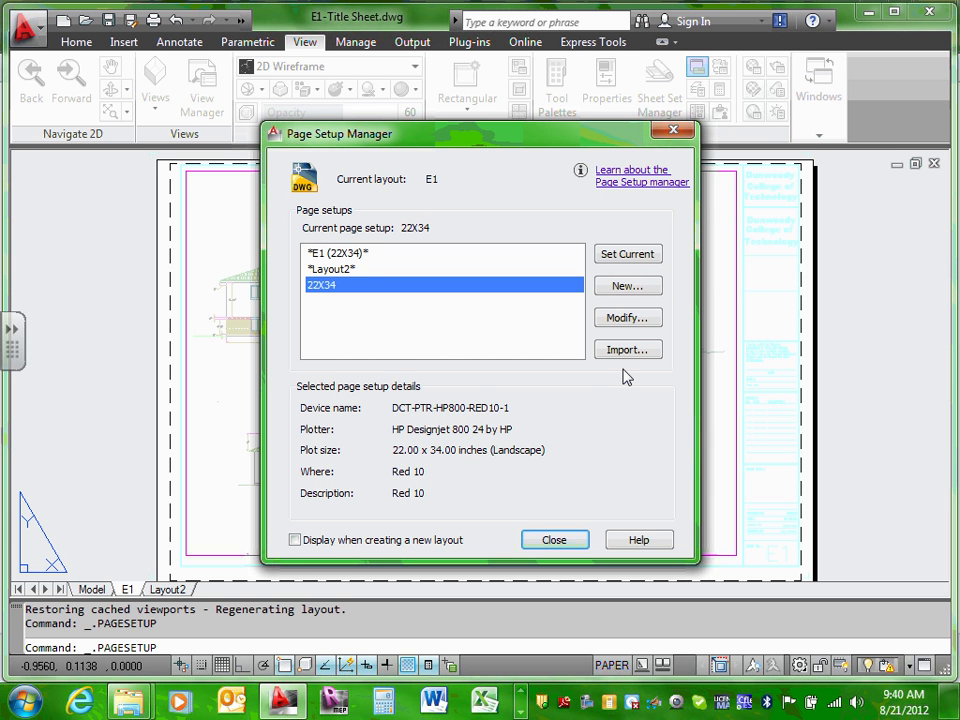
Step: Open the 22X34 page setup, leave its plot style table at None, and cancel the edit
click(631, 318)
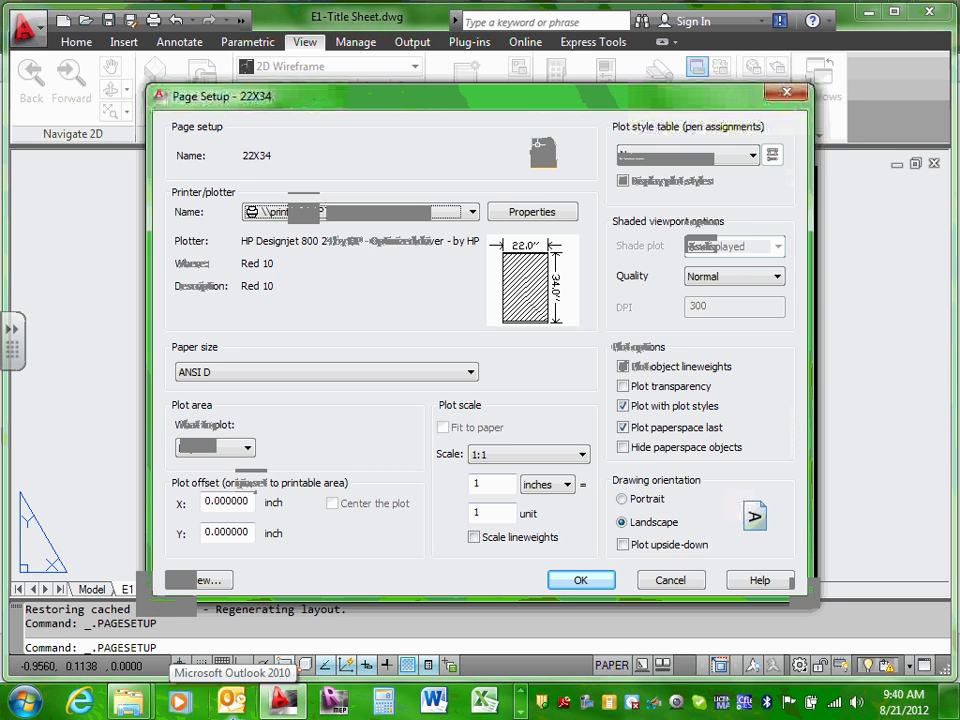
click(753, 155)
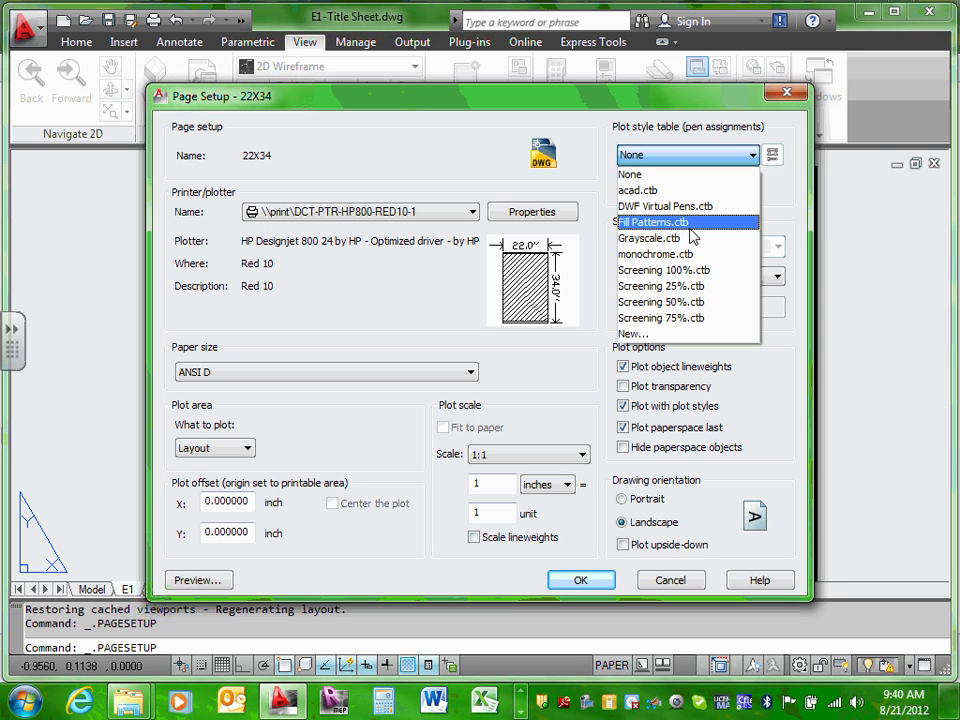
click(776, 208)
click(752, 155)
click(781, 191)
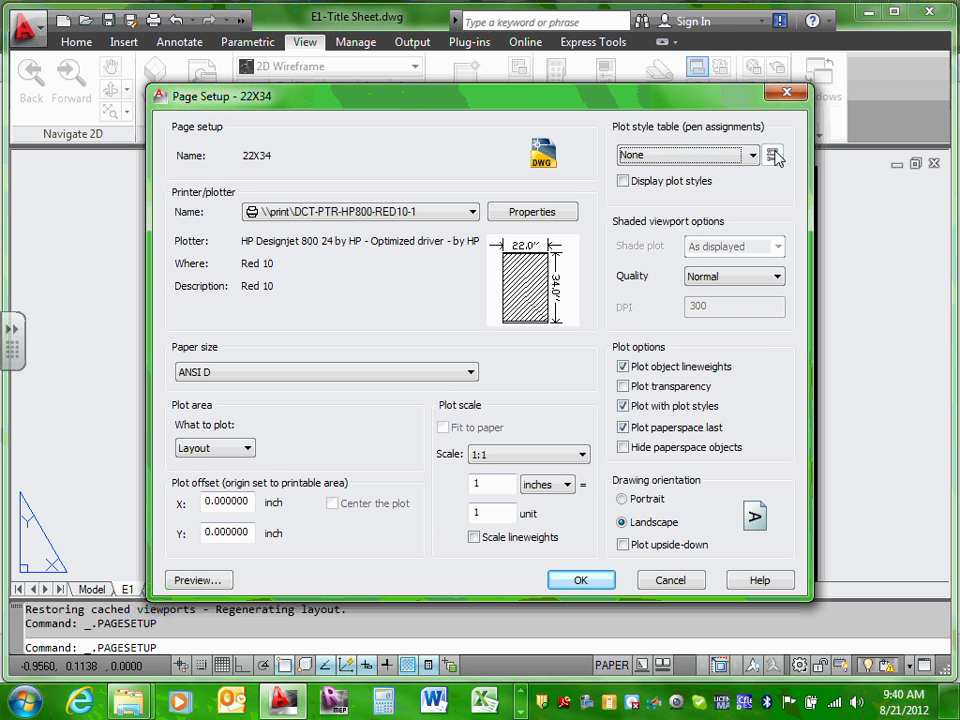
click(752, 157)
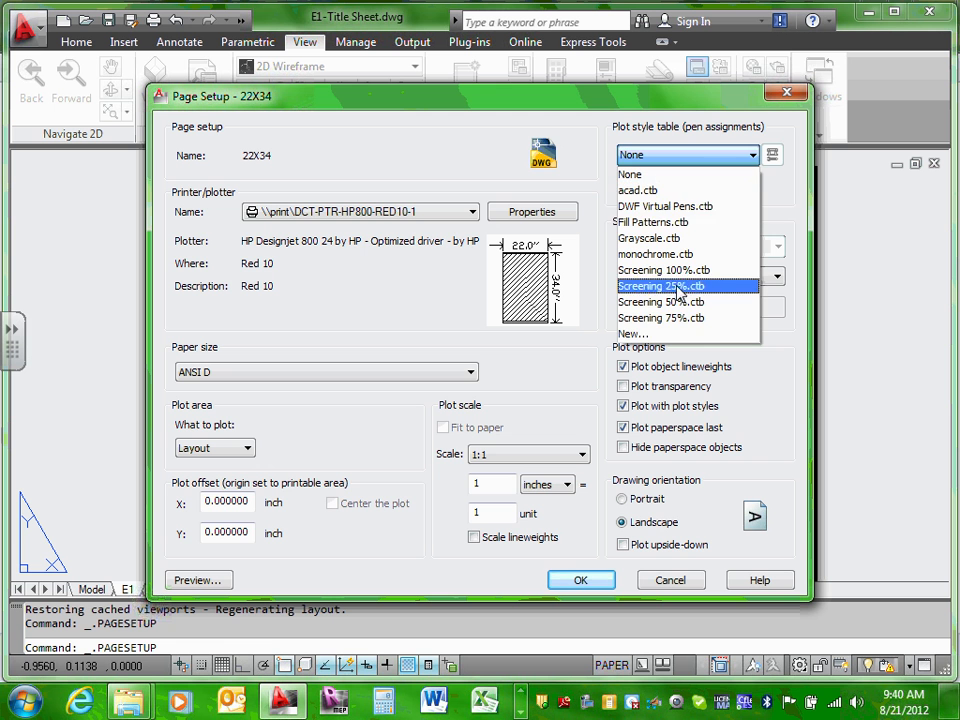
click(783, 197)
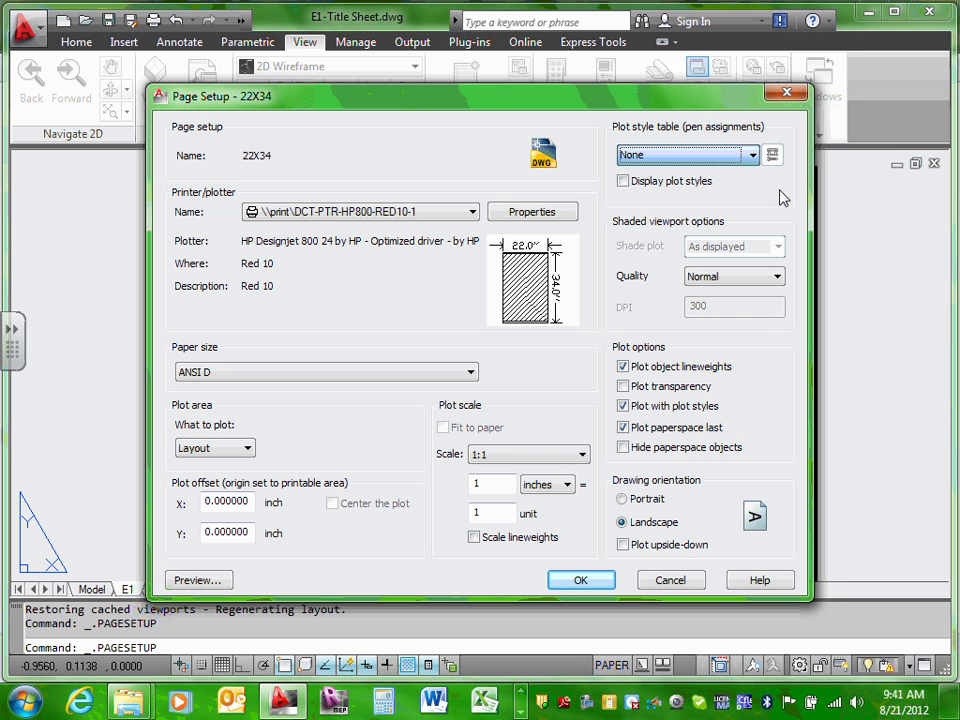
click(670, 581)
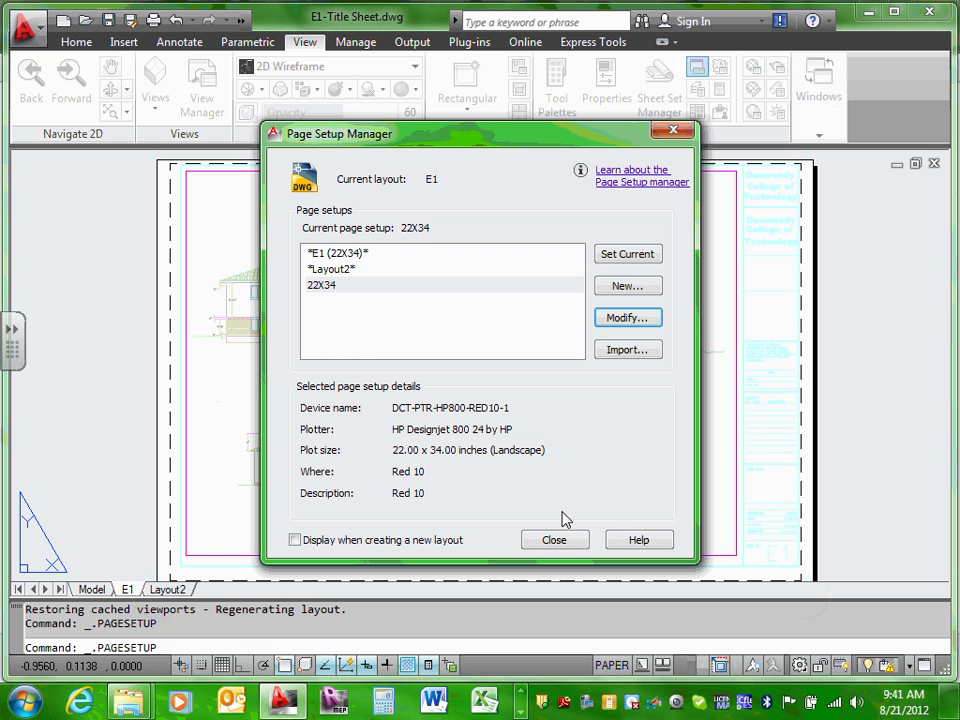
Step: Open the E1 page setup without changes, cancel it, and close the Page Setup Manager
click(328, 255)
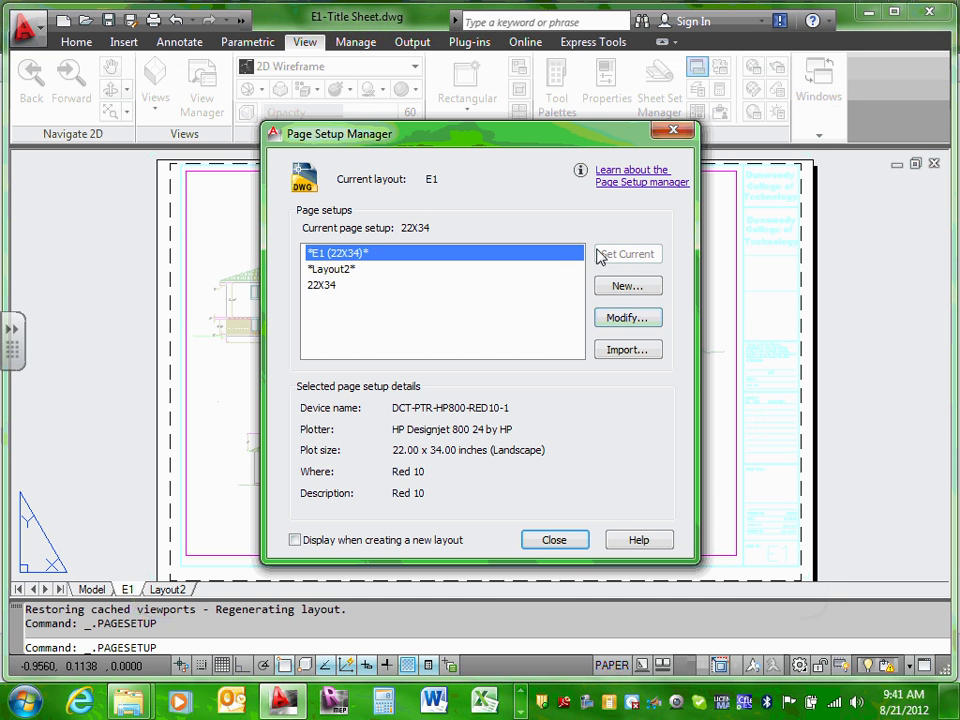
click(622, 317)
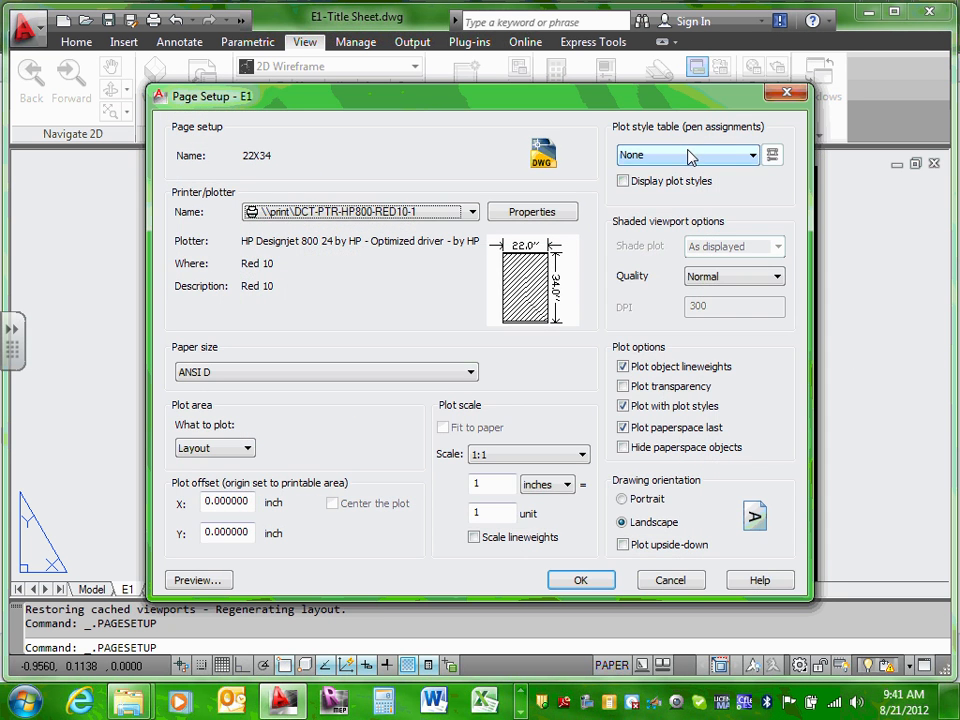
click(688, 156)
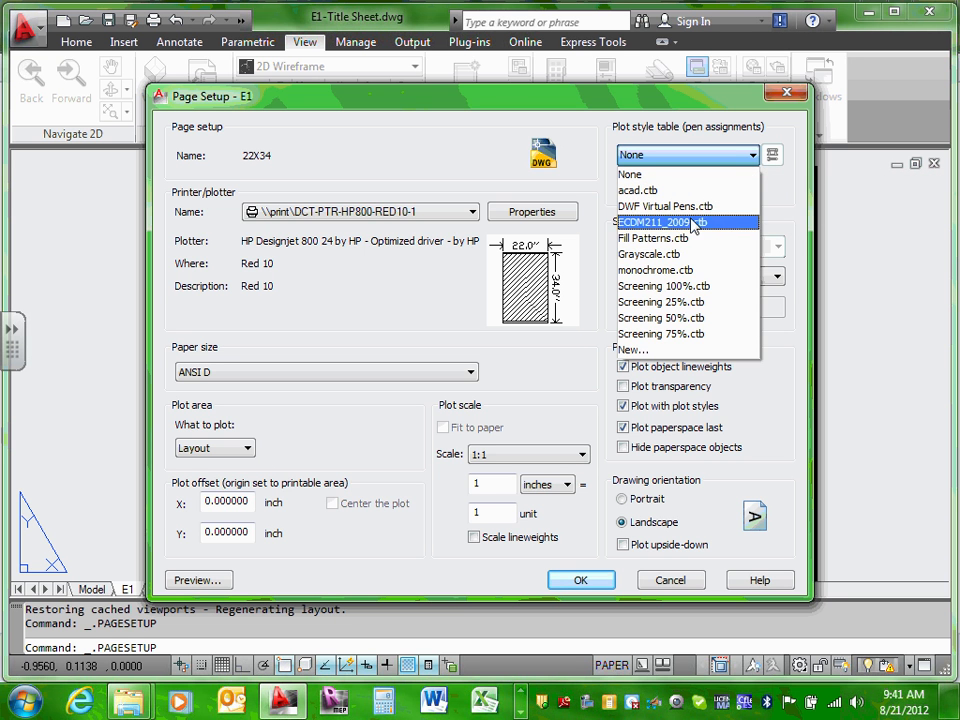
click(671, 582)
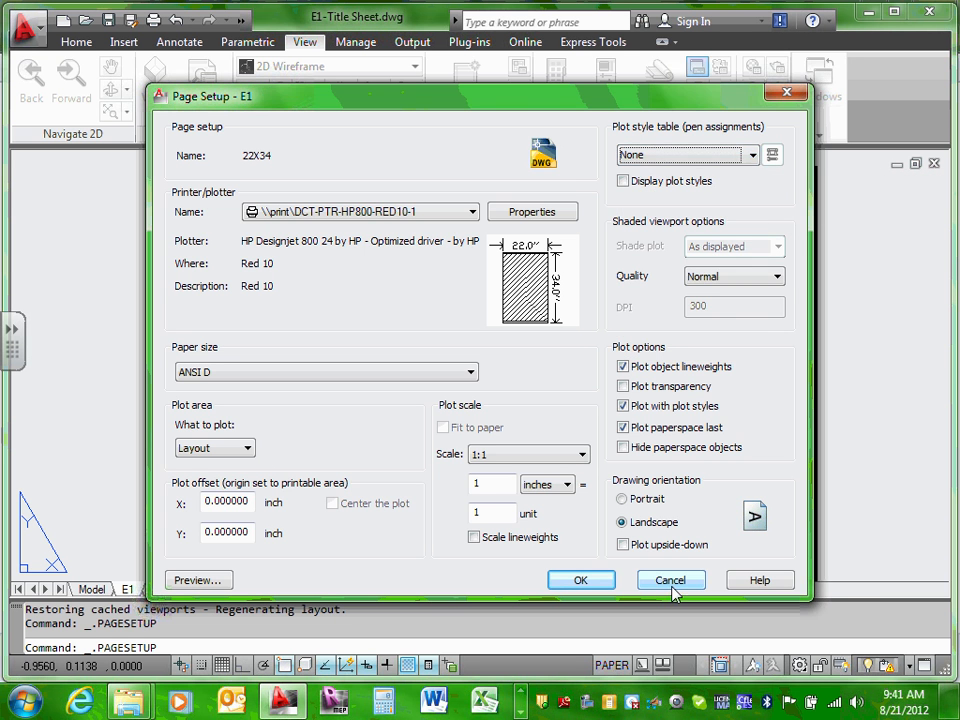
click(671, 582)
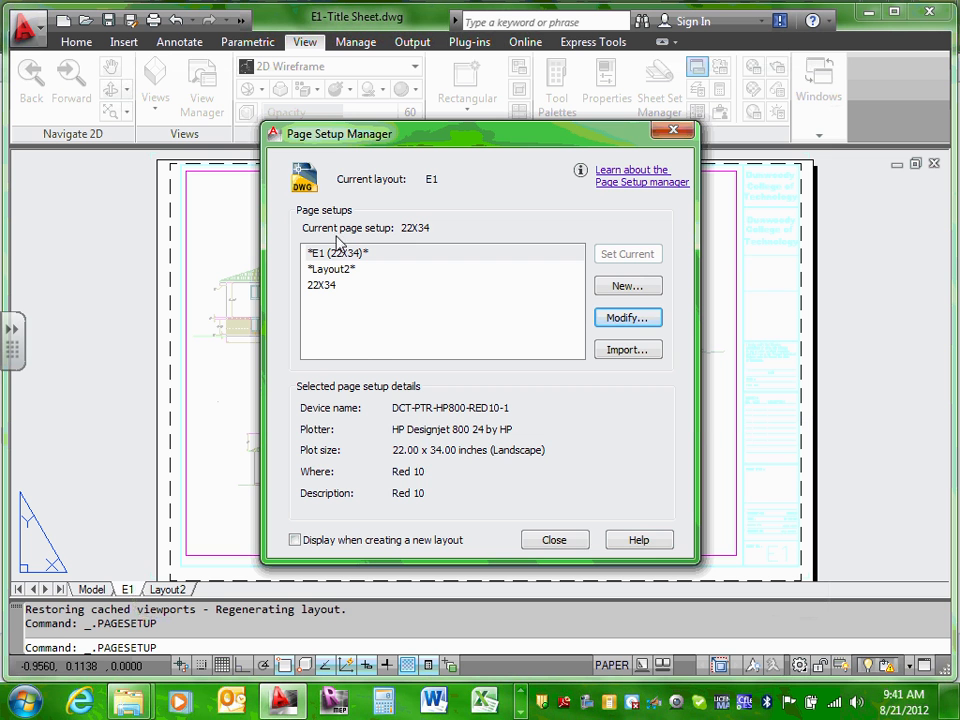
click(342, 254)
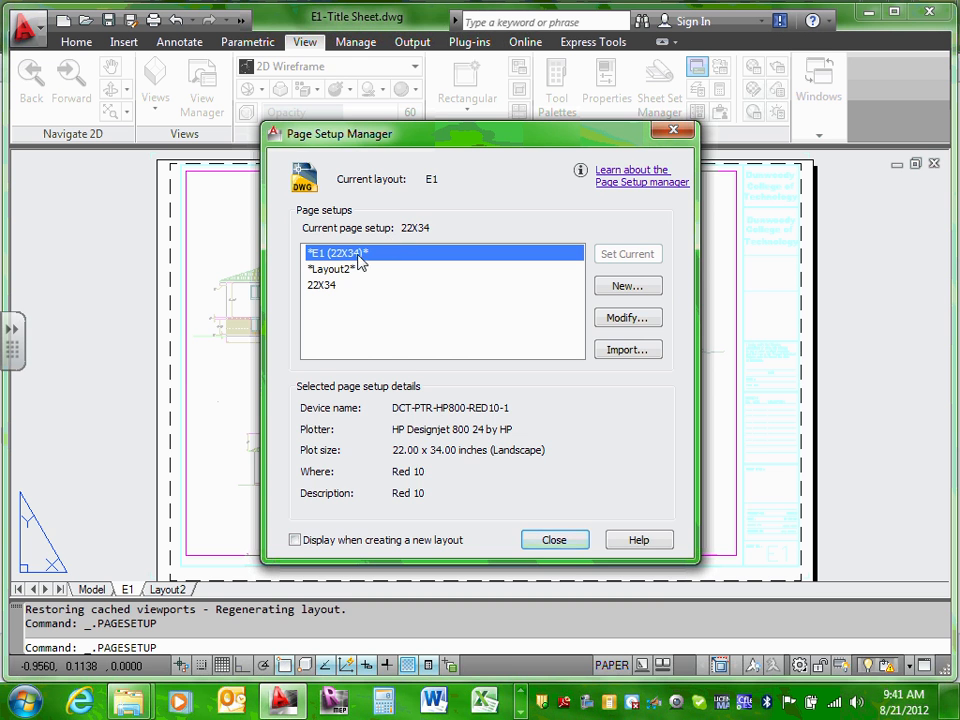
click(561, 545)
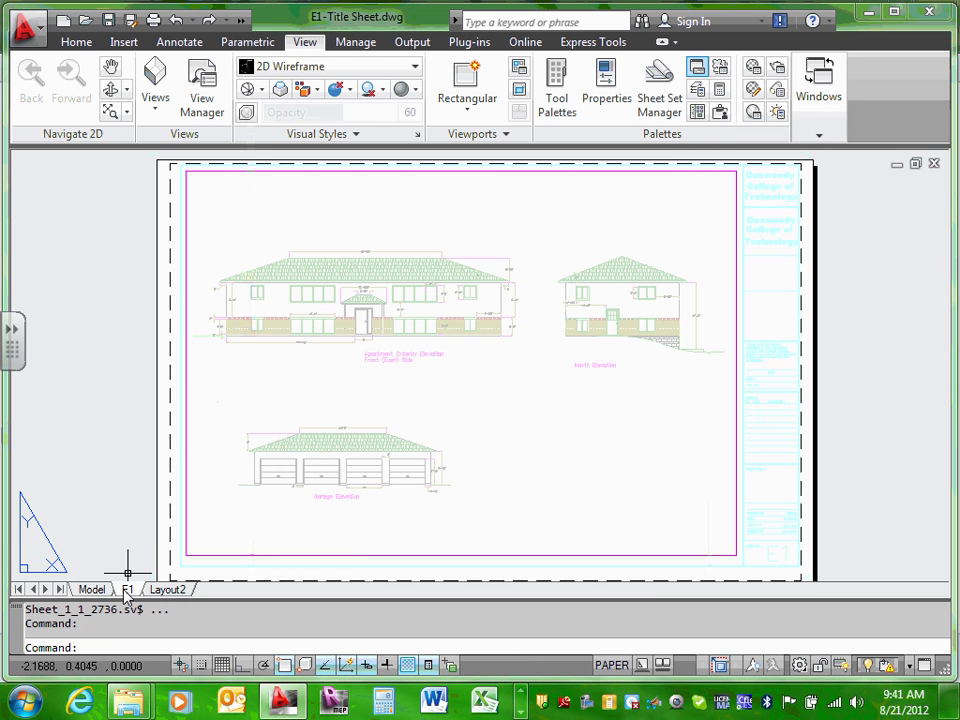
Step: Reopen E1's page setup, assign the ECDM211_2009.ctb plot style table, and open it for editing
right_click(127, 589)
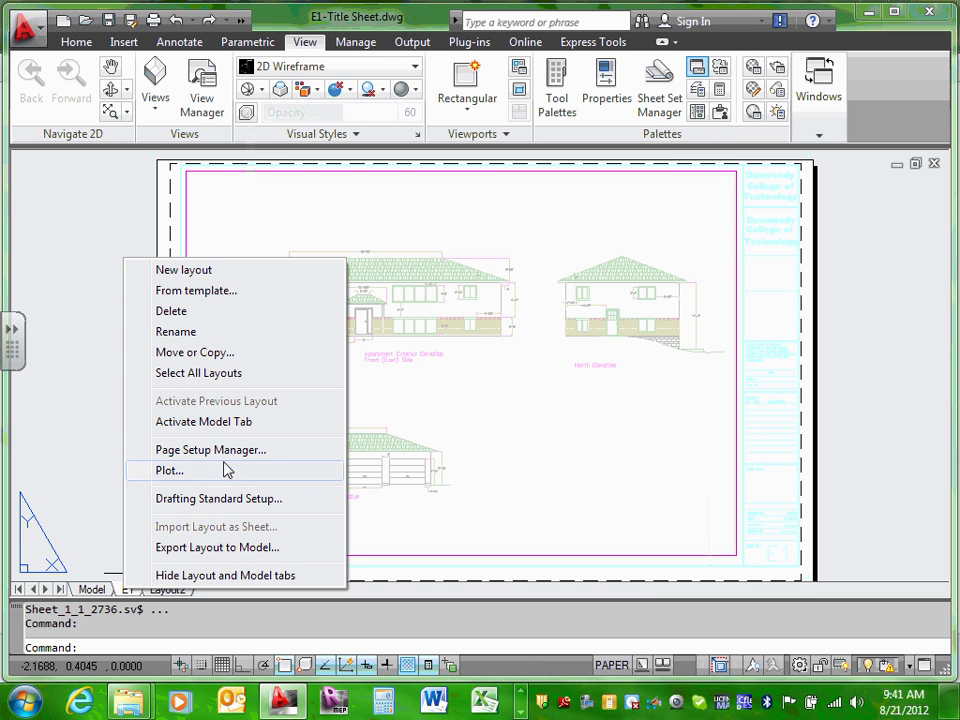
click(210, 450)
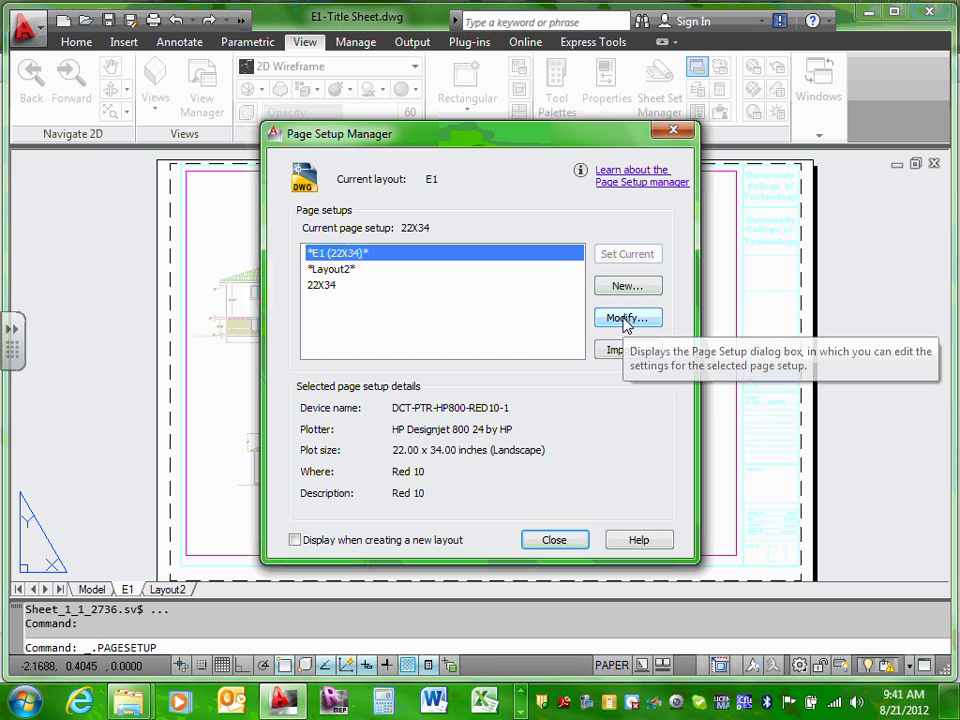
click(622, 317)
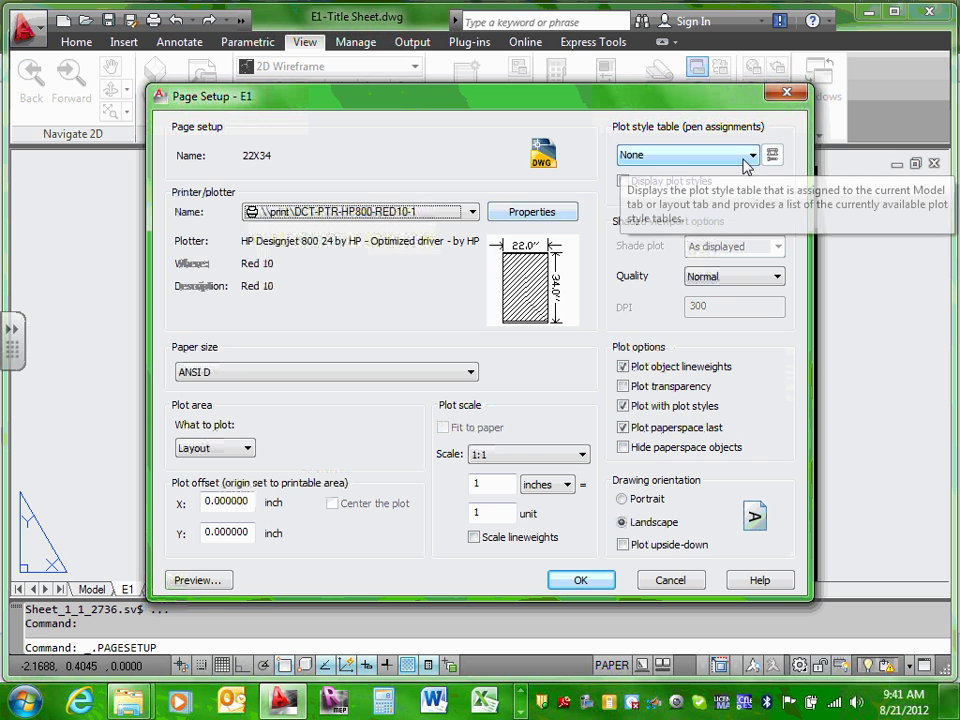
click(753, 155)
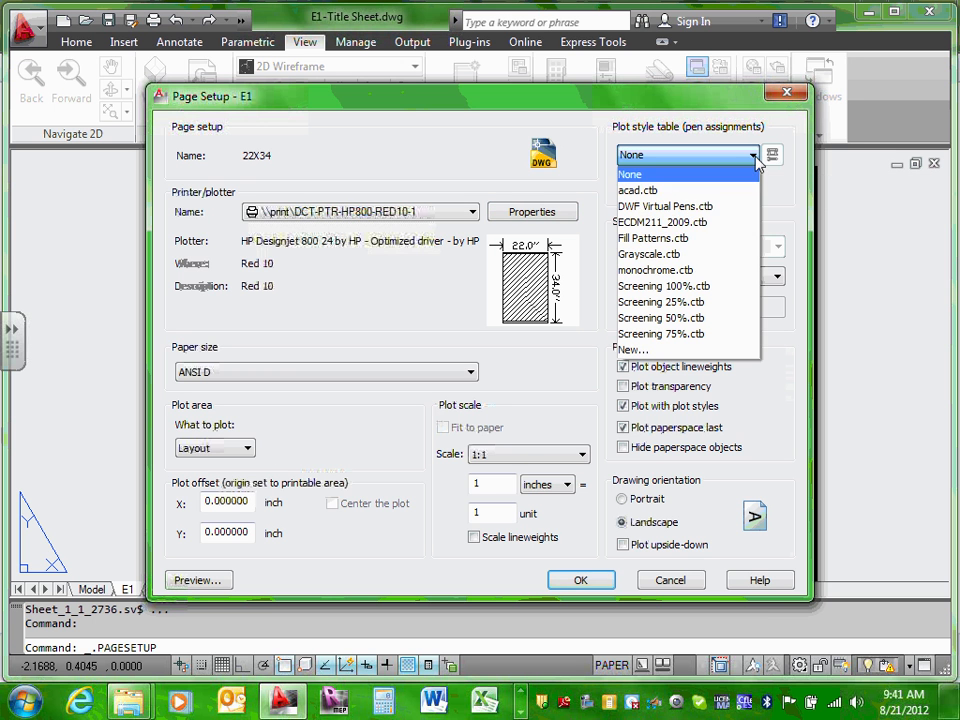
click(708, 223)
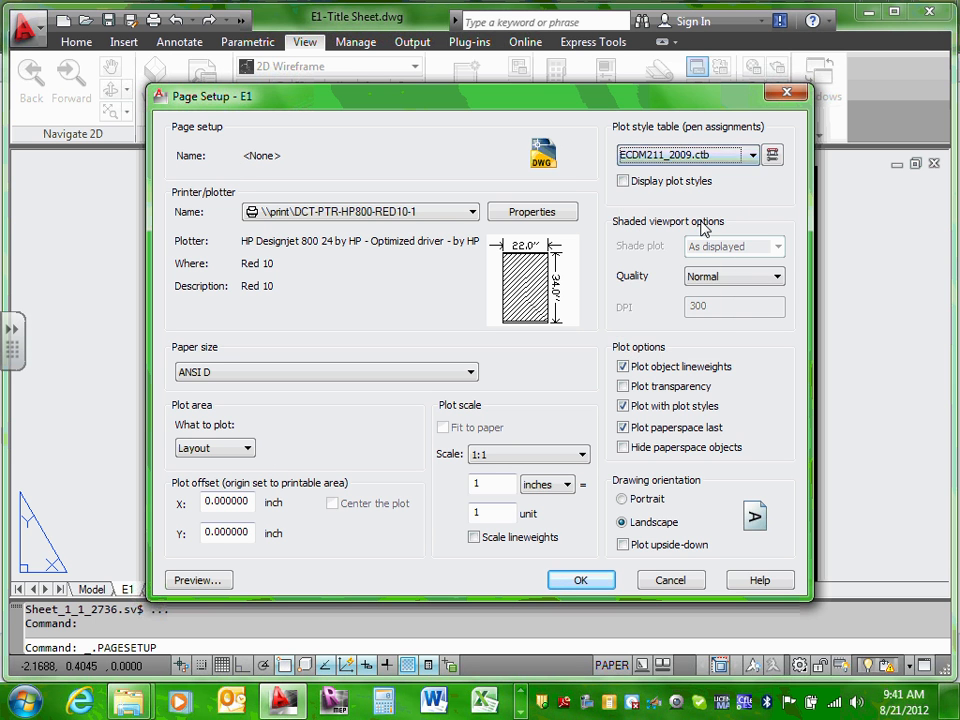
click(773, 157)
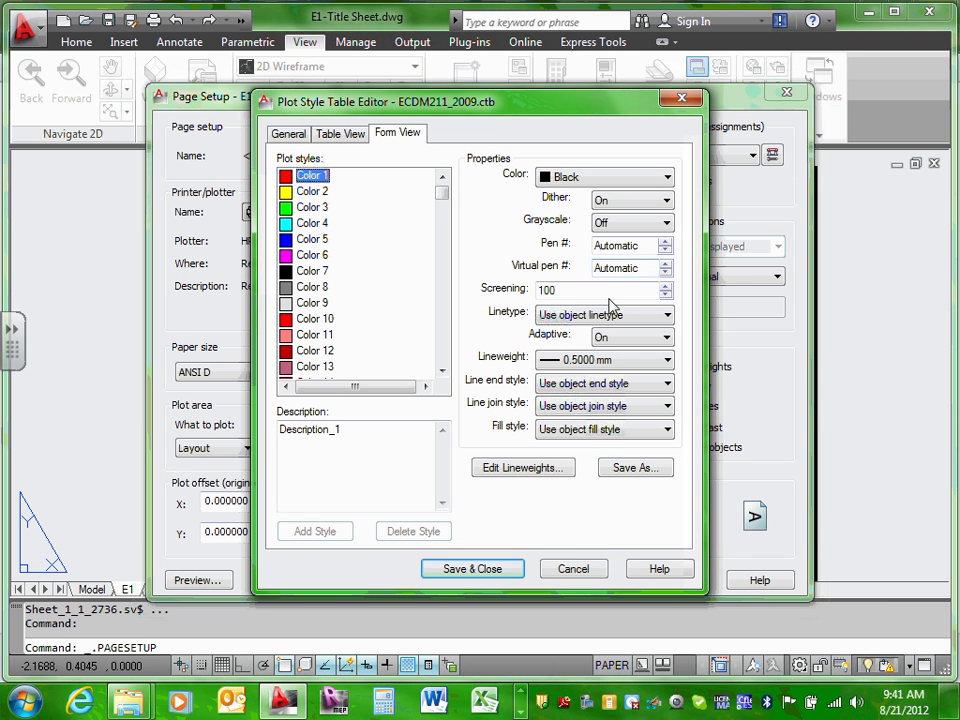
Step: Step through the Color 2–10 styles in the table editor, checking their screening values
click(314, 192)
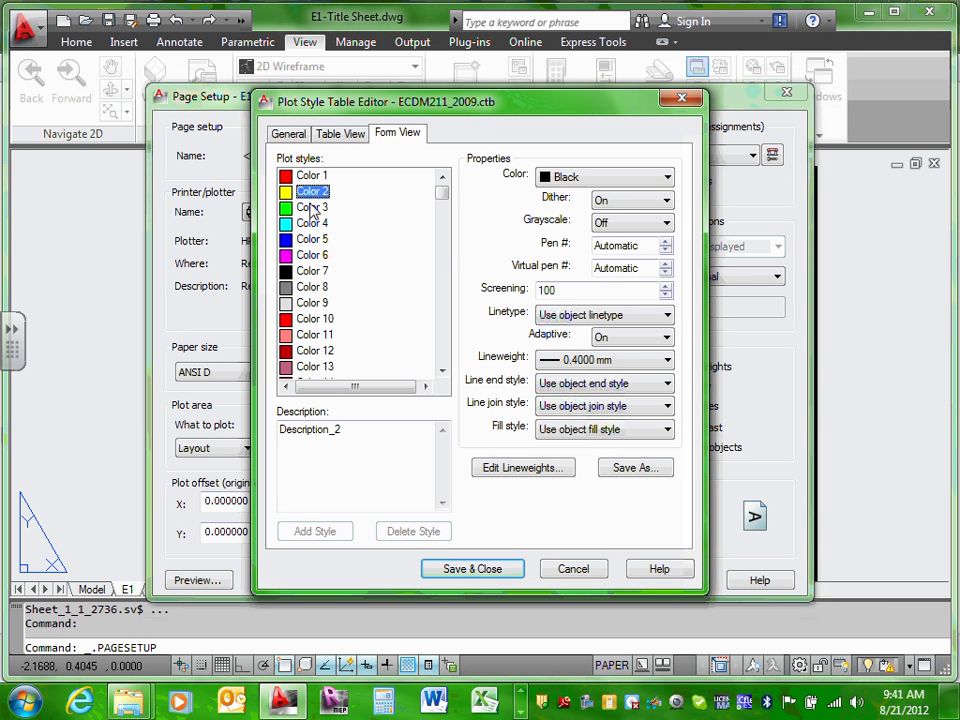
click(310, 207)
click(310, 223)
click(310, 240)
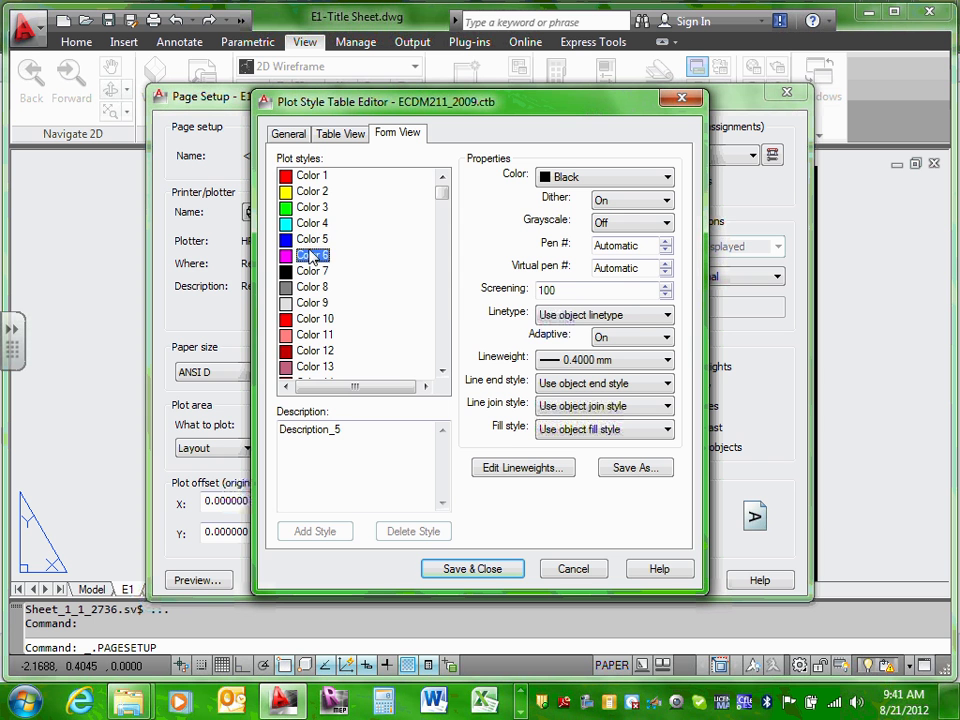
click(310, 256)
click(311, 272)
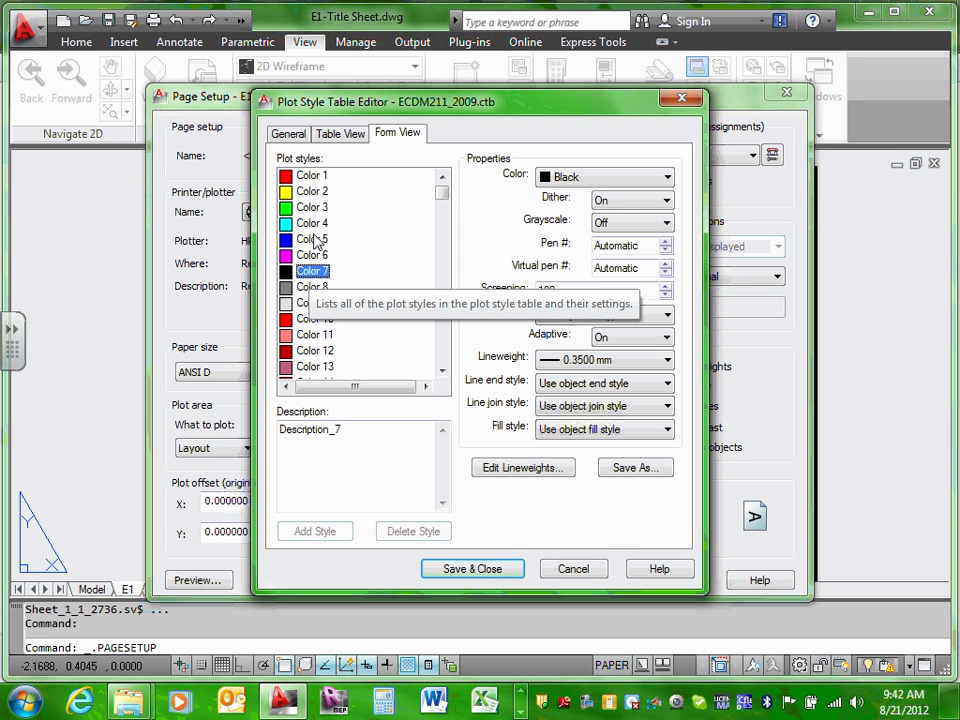
click(311, 288)
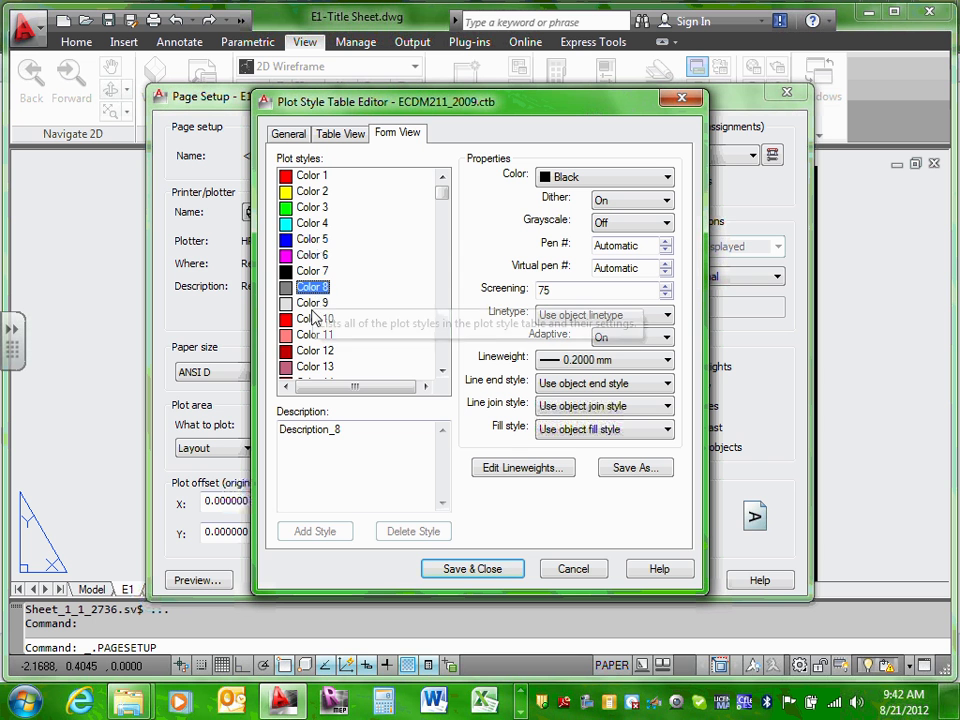
click(313, 304)
click(313, 290)
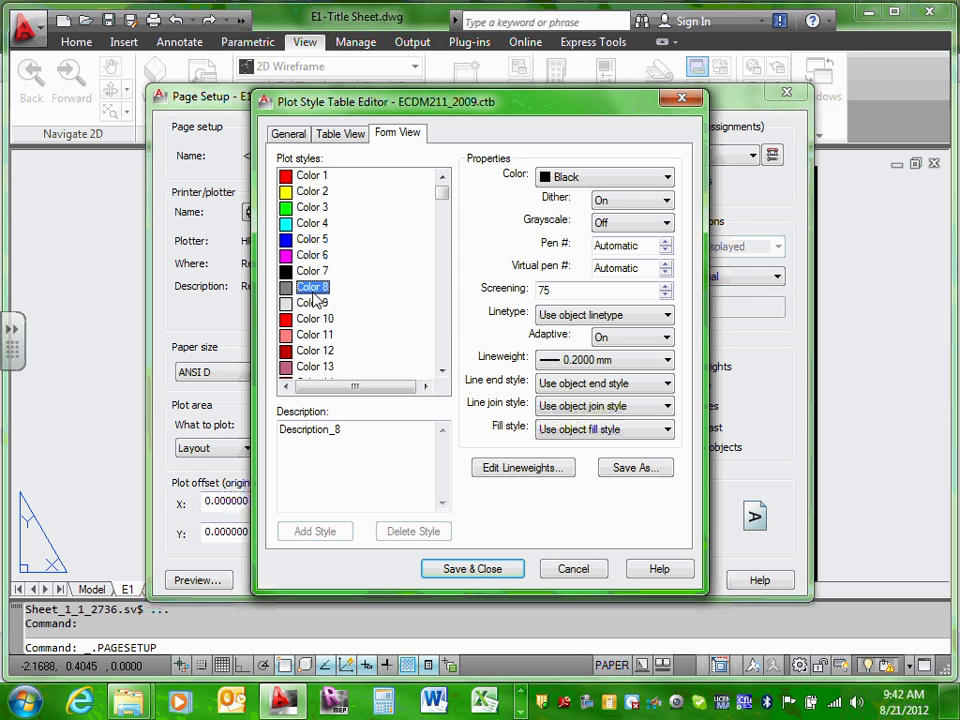
click(313, 303)
click(315, 291)
click(313, 302)
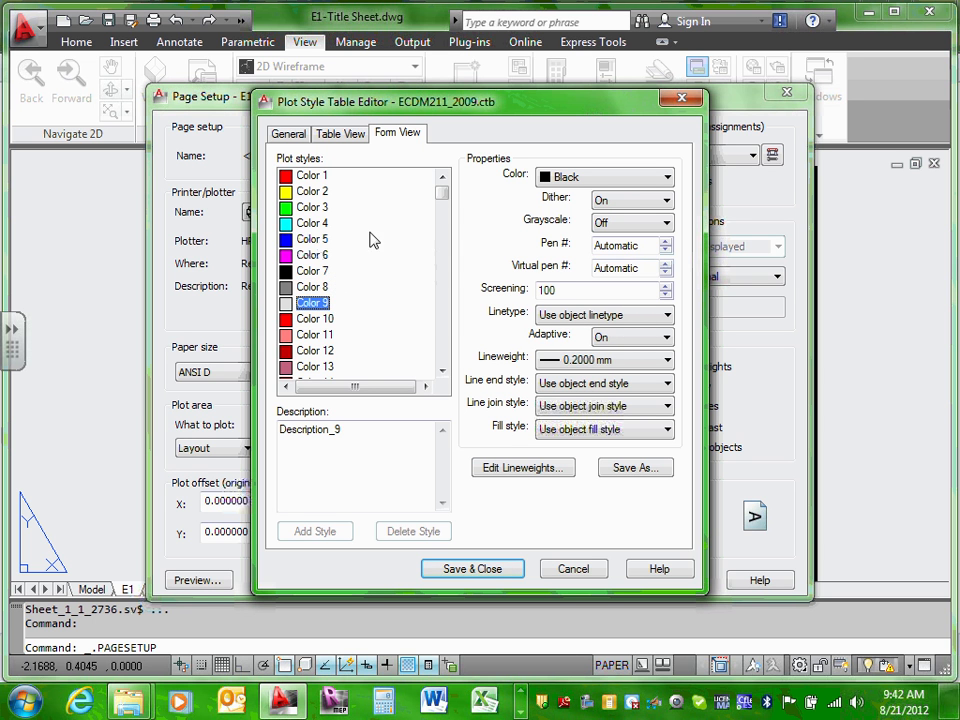
click(314, 318)
Step: Confirm Color 8 screens at 75 versus Color 9 at 100, then close the editor and accept the E1 page setup
click(313, 303)
click(314, 288)
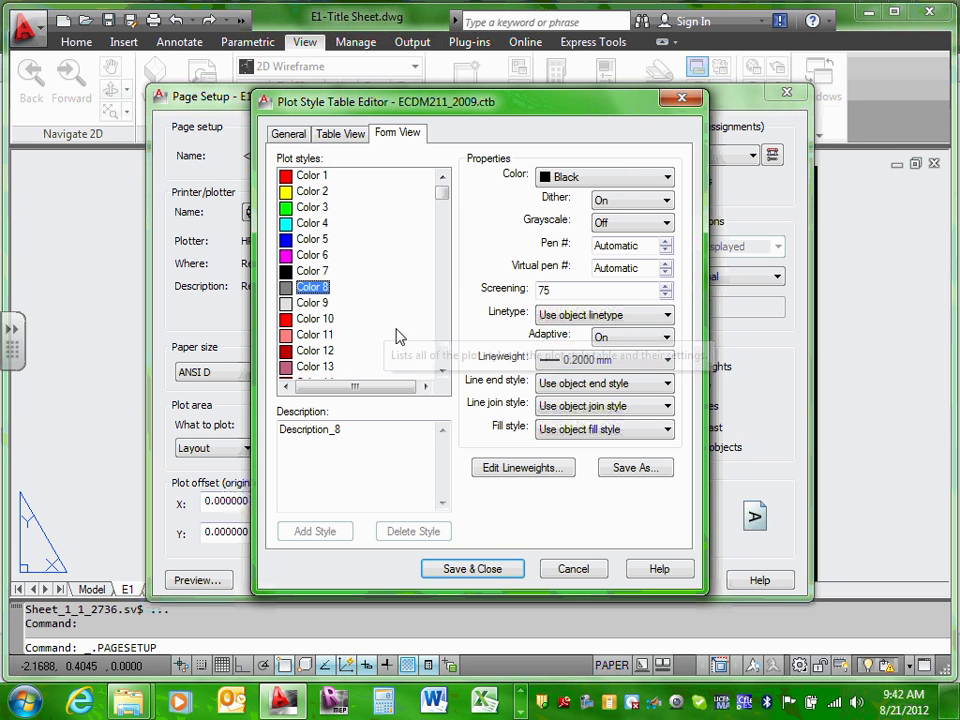
click(310, 303)
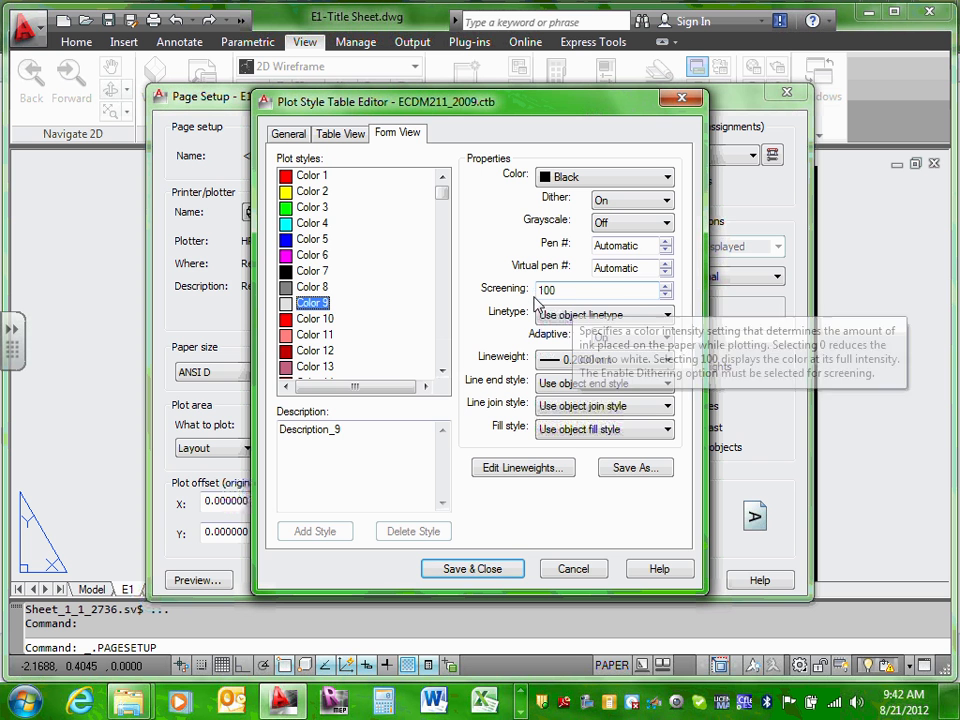
click(306, 288)
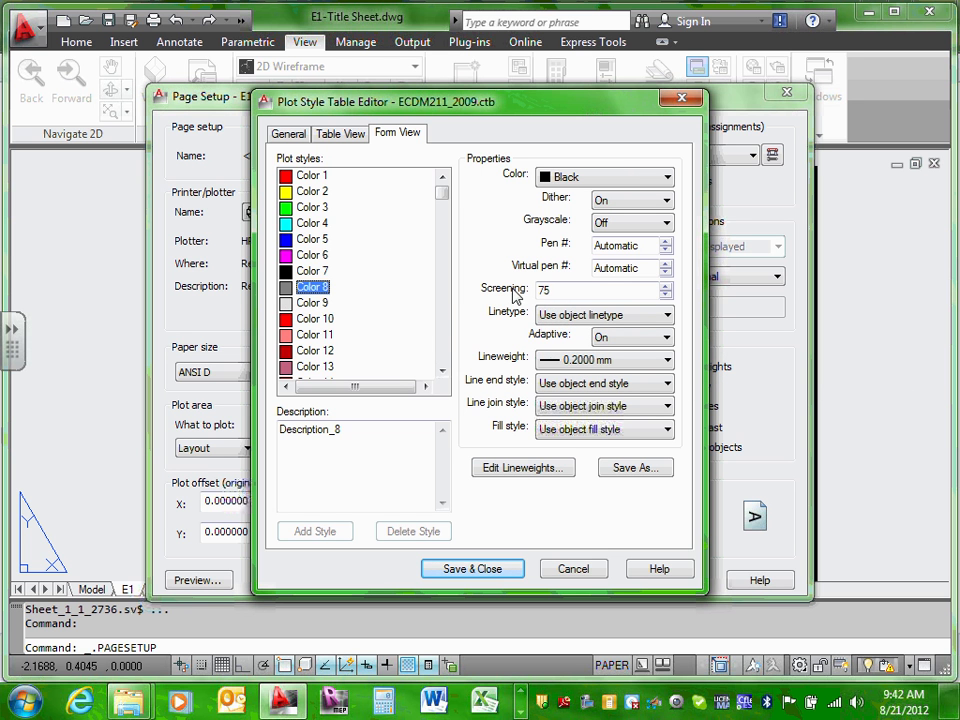
click(318, 272)
click(320, 258)
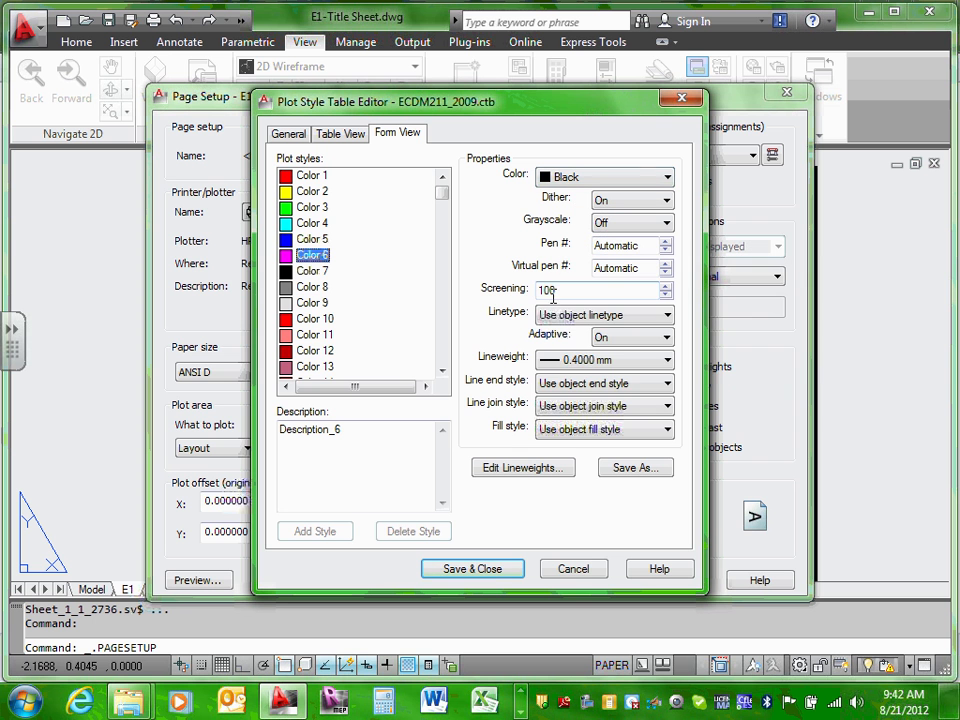
mouse_move(524, 298)
click(312, 288)
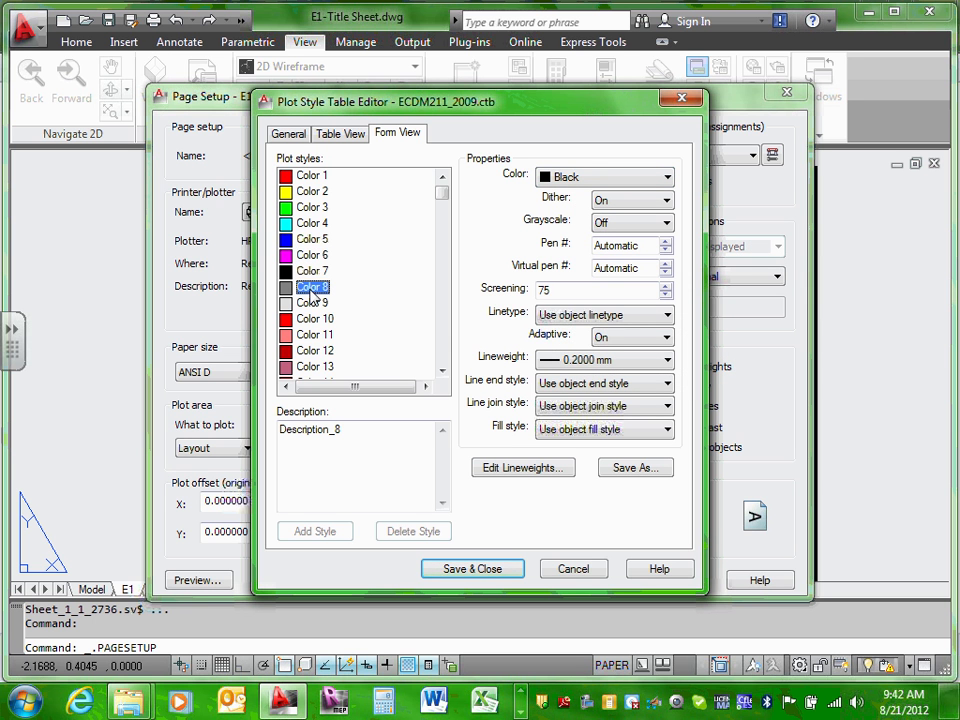
click(312, 303)
click(312, 287)
double_click(555, 291)
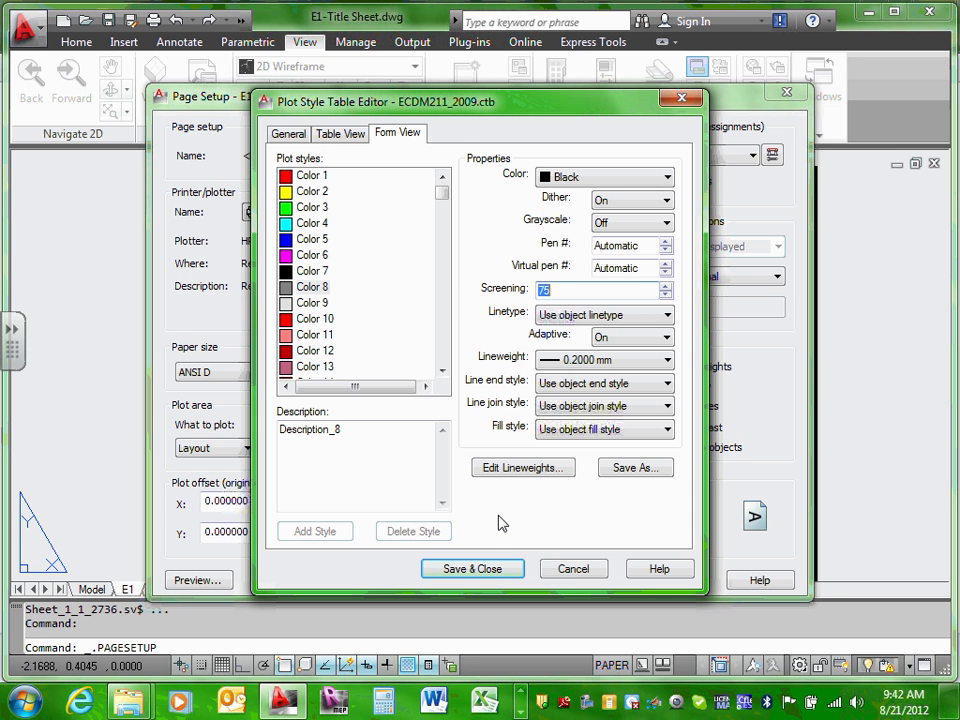
click(572, 568)
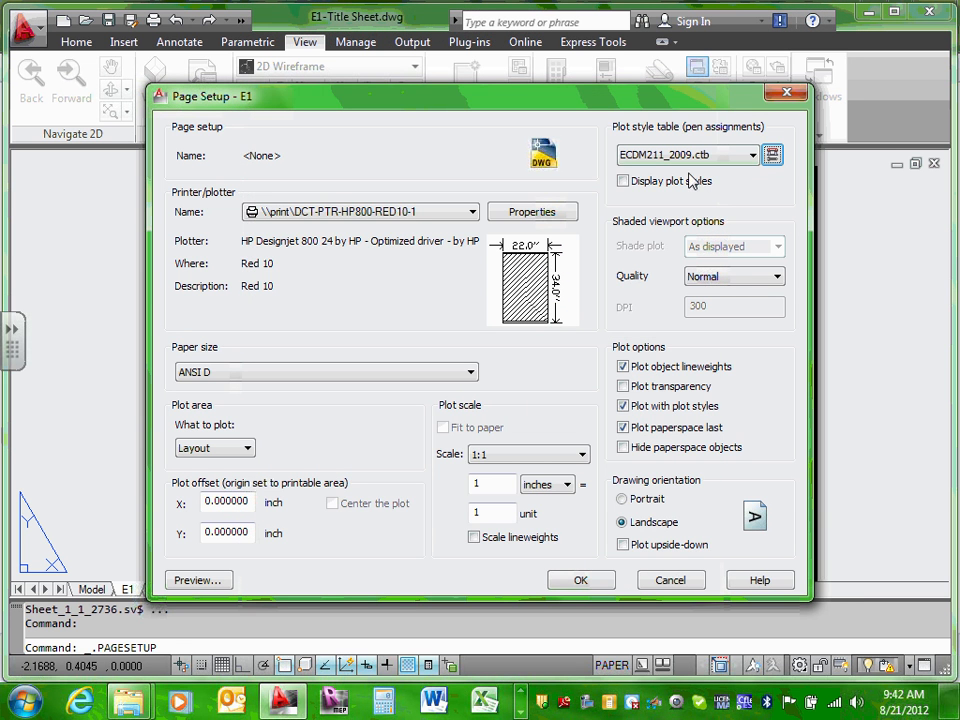
click(598, 580)
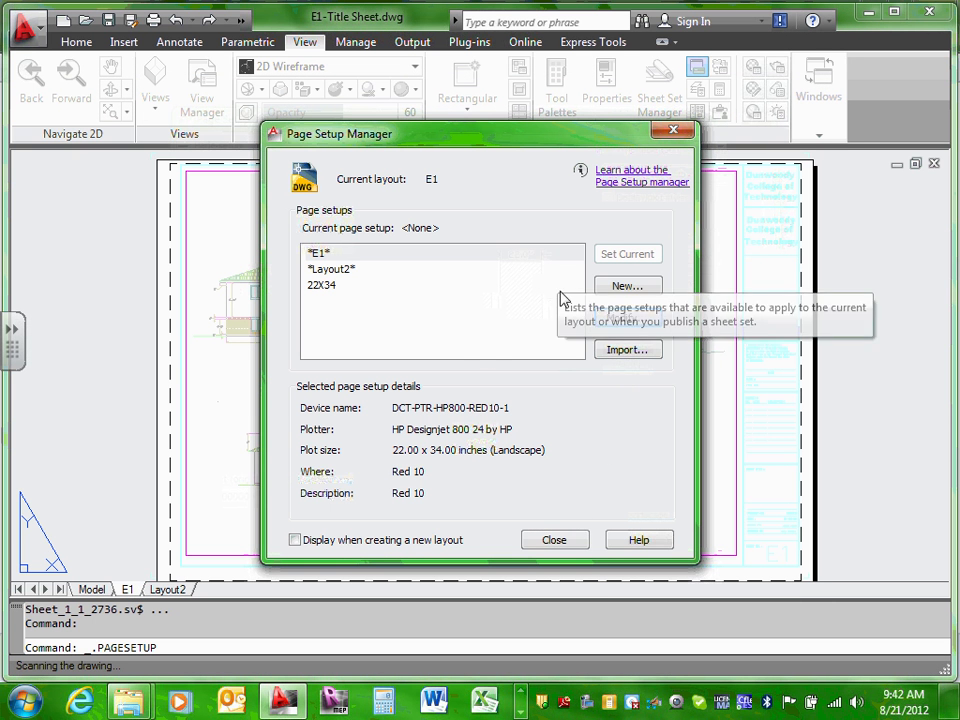
click(555, 540)
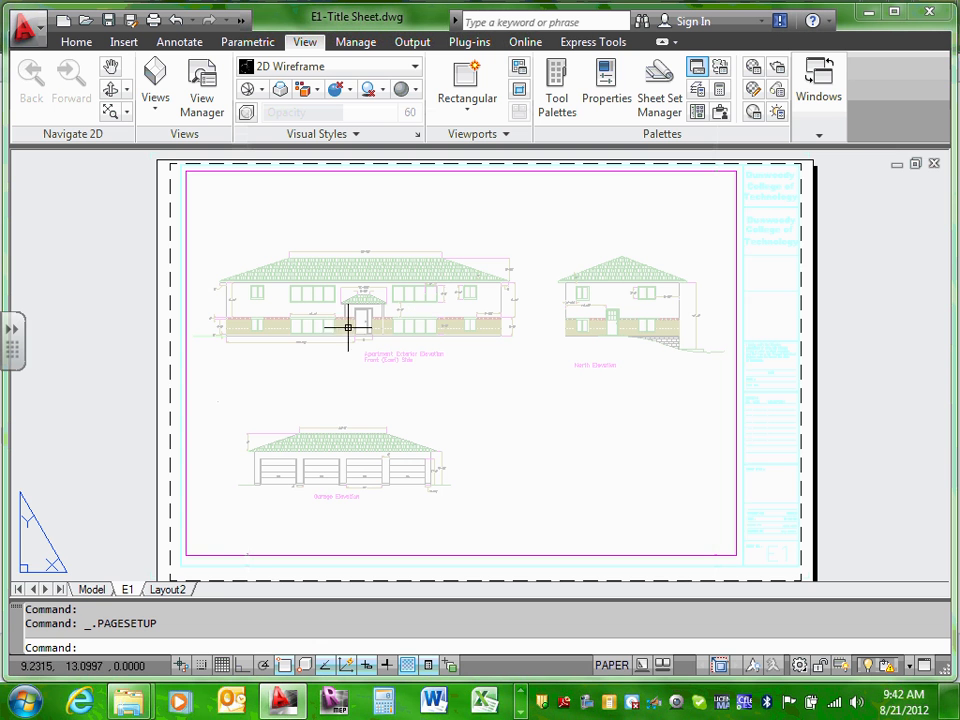
click(91, 590)
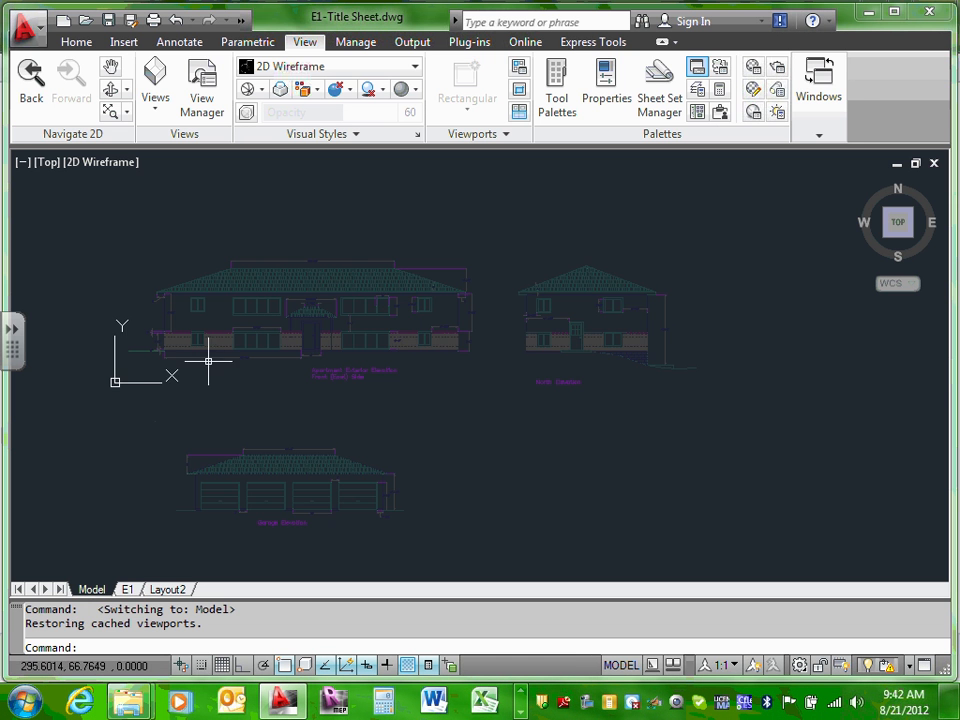
scroll(208, 358, down, 3)
scroll(237, 425, up, 5)
scroll(237, 425, down, 3)
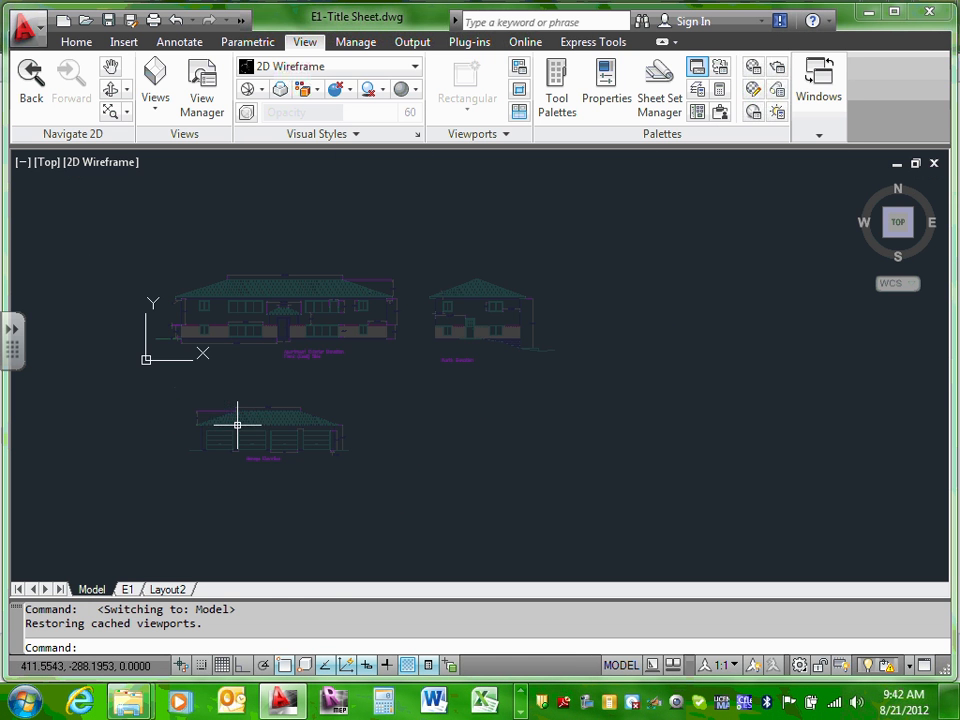
click(167, 589)
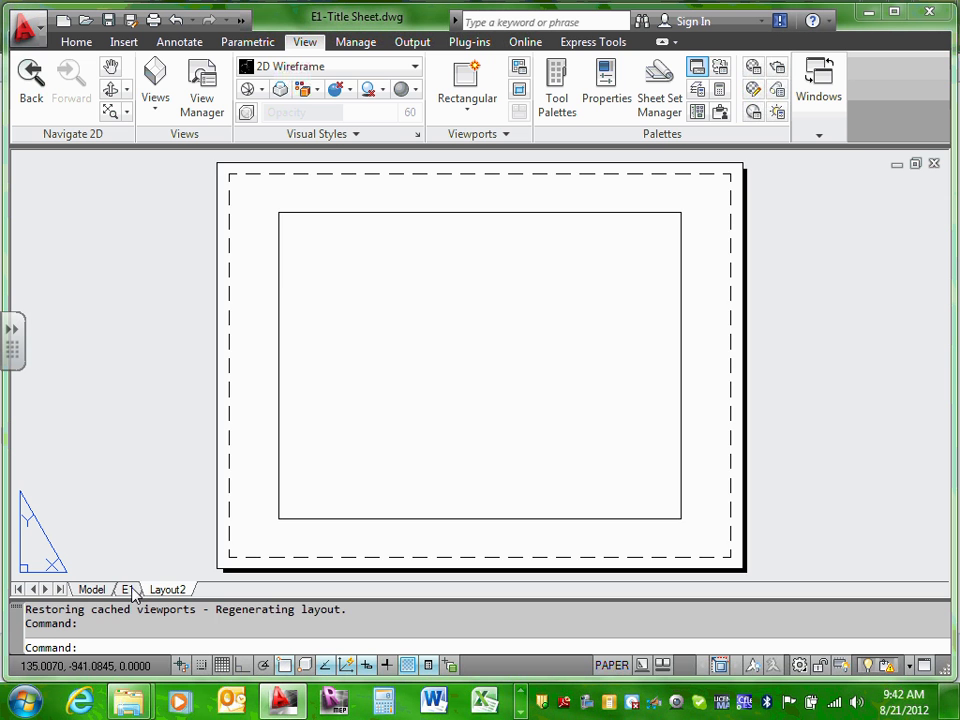
click(130, 590)
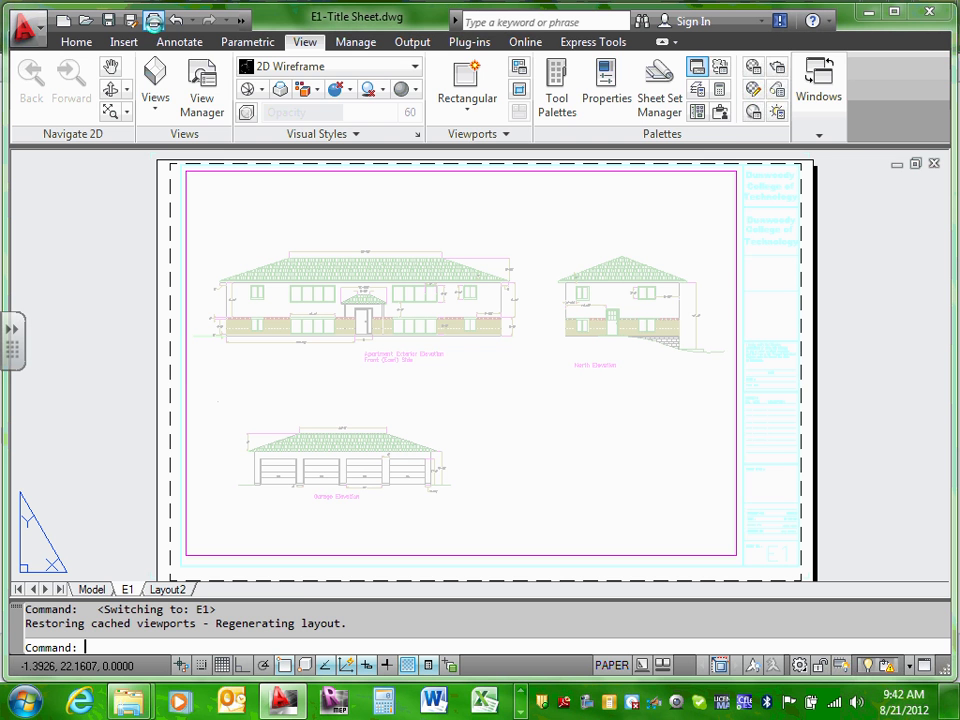
click(153, 20)
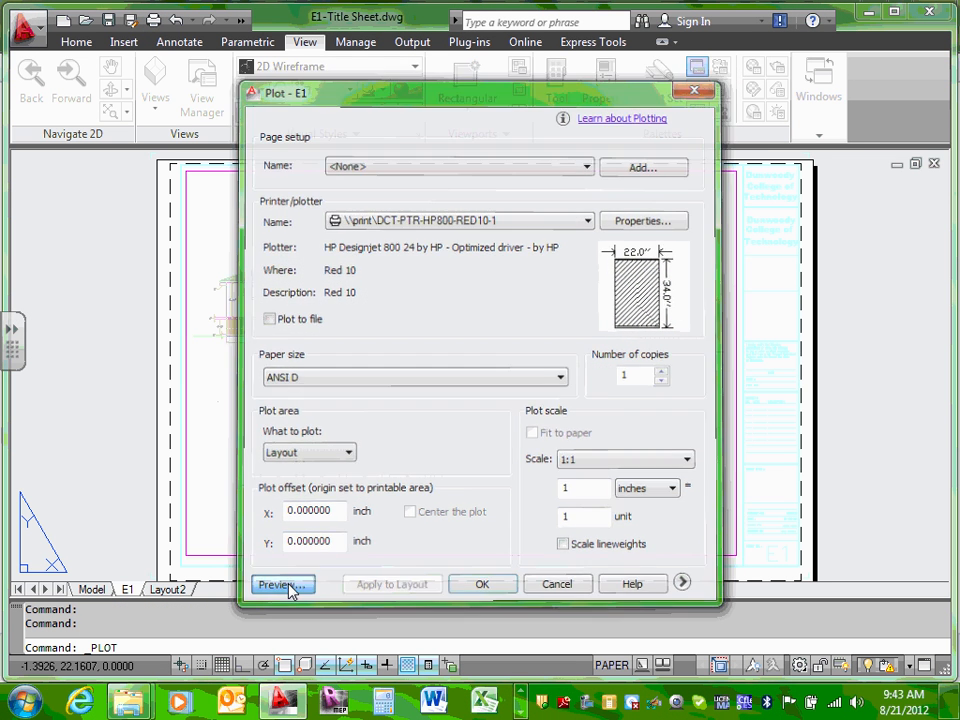
click(288, 588)
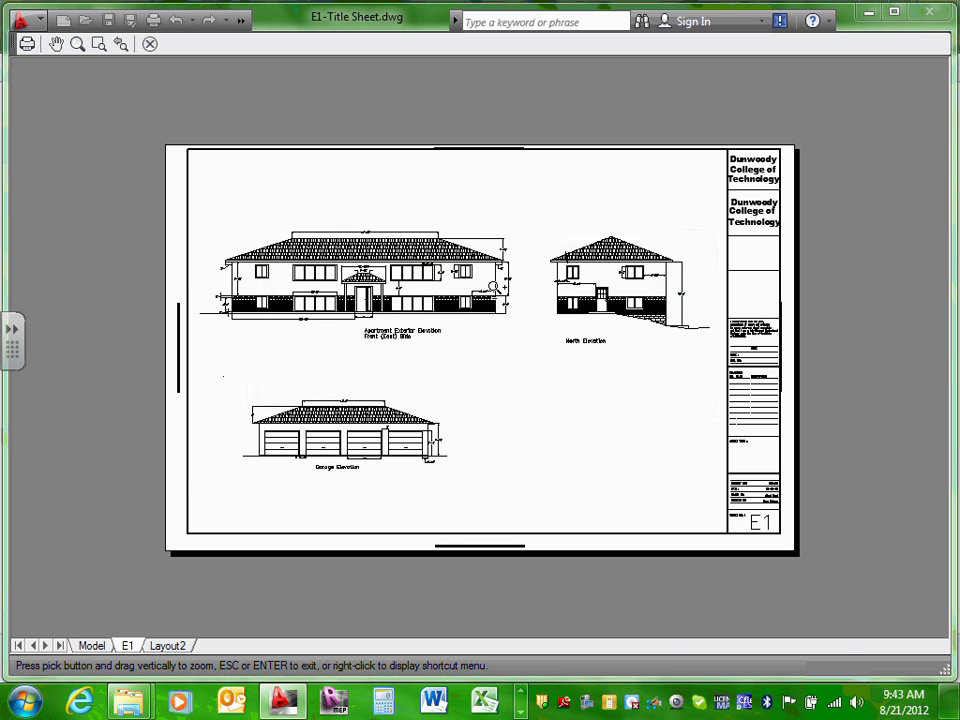
key(Escape)
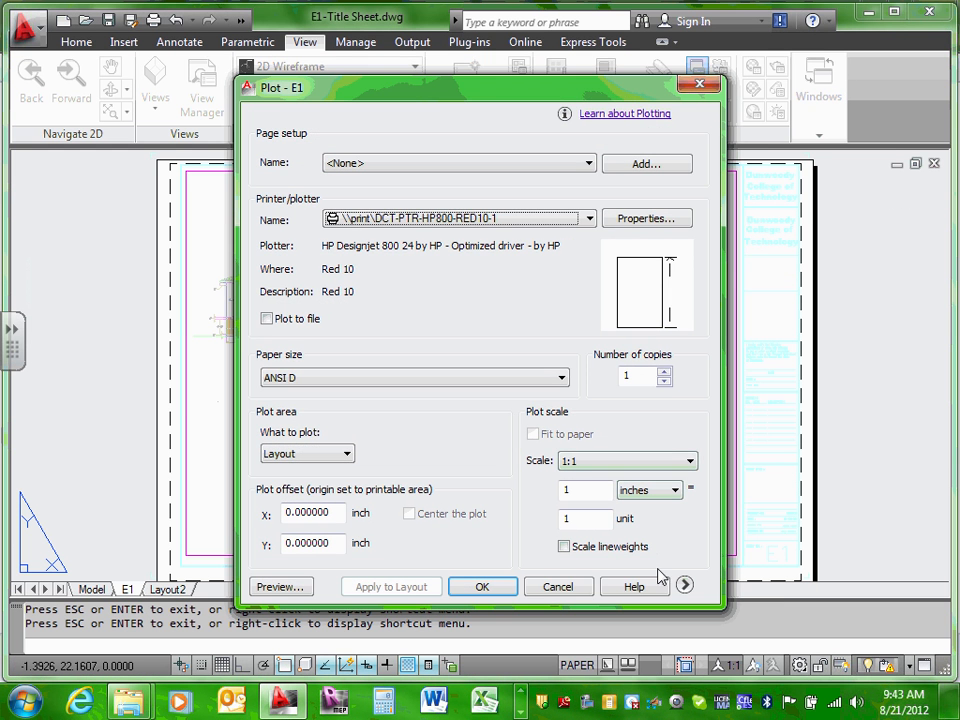
click(551, 587)
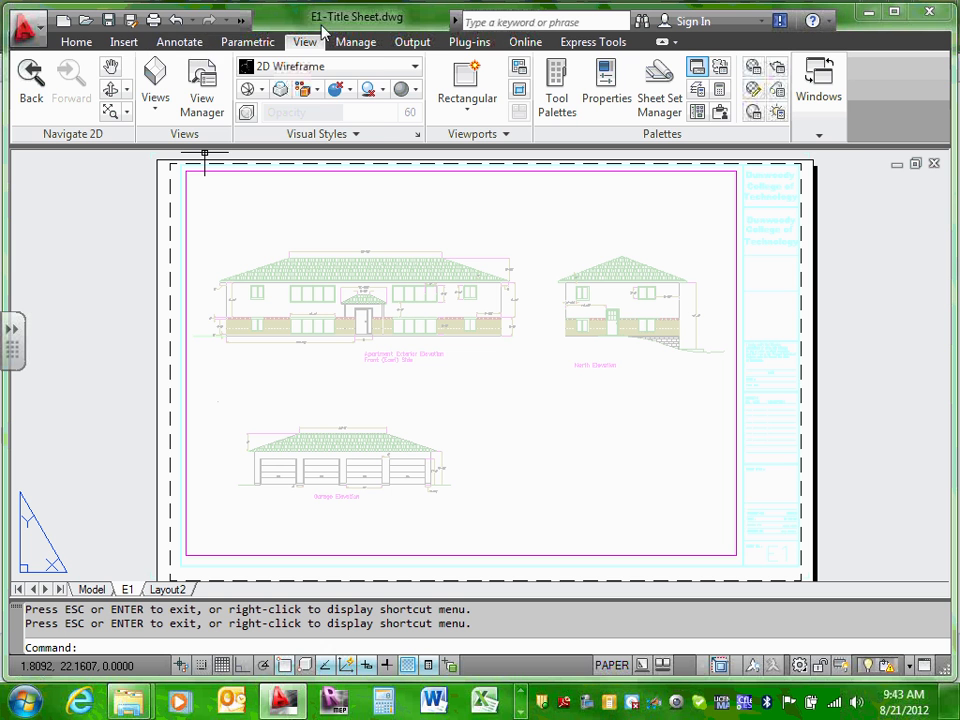
click(154, 20)
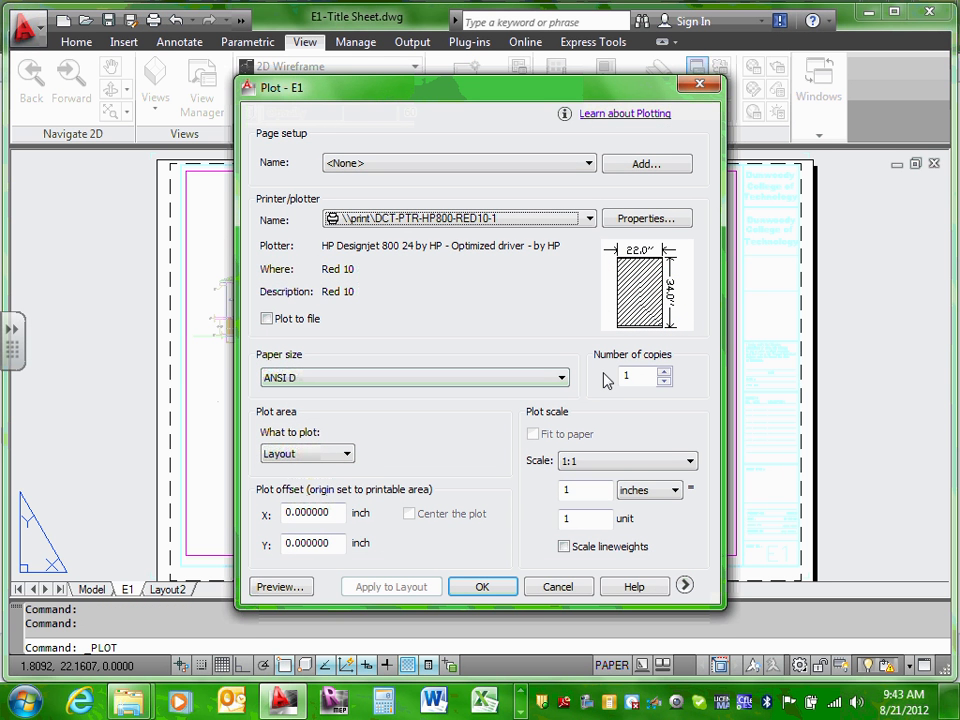
click(283, 591)
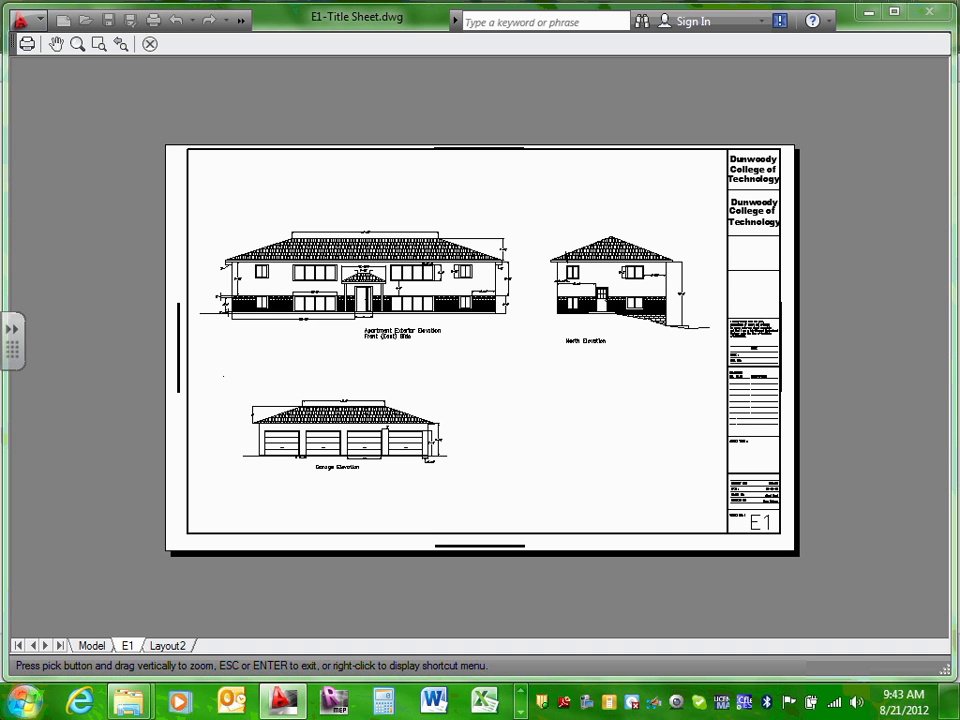
click(148, 52)
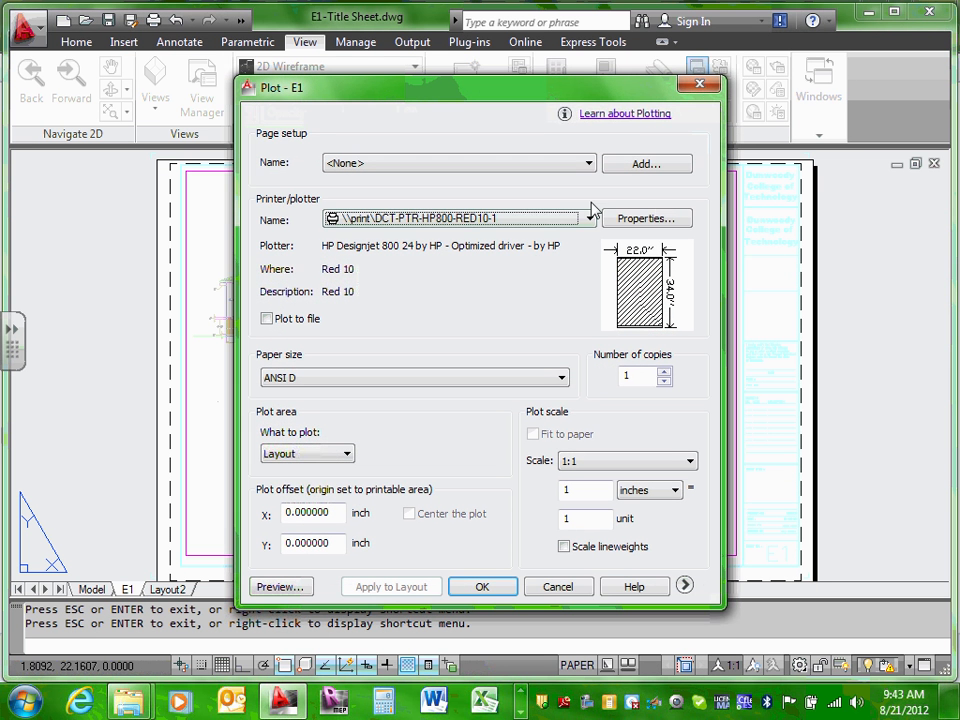
click(685, 586)
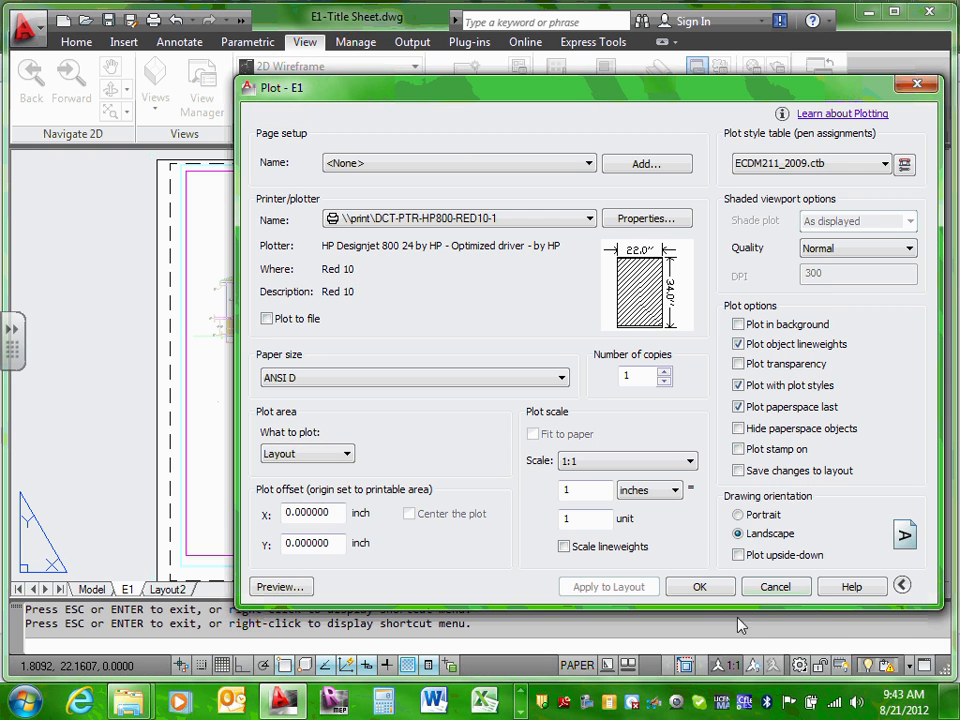
click(901, 585)
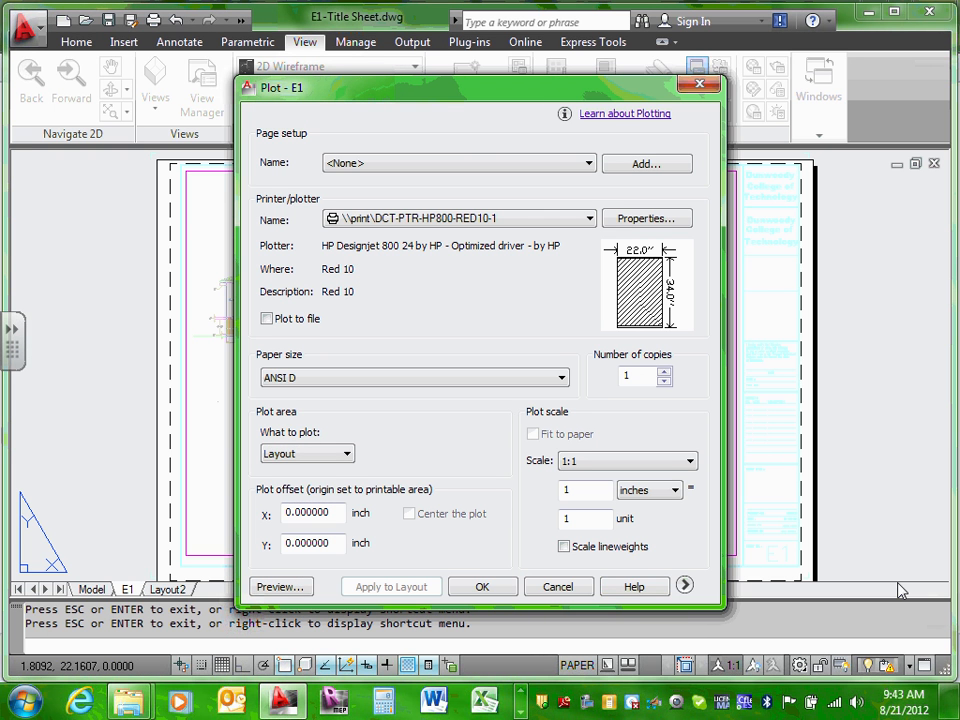
click(685, 587)
click(885, 163)
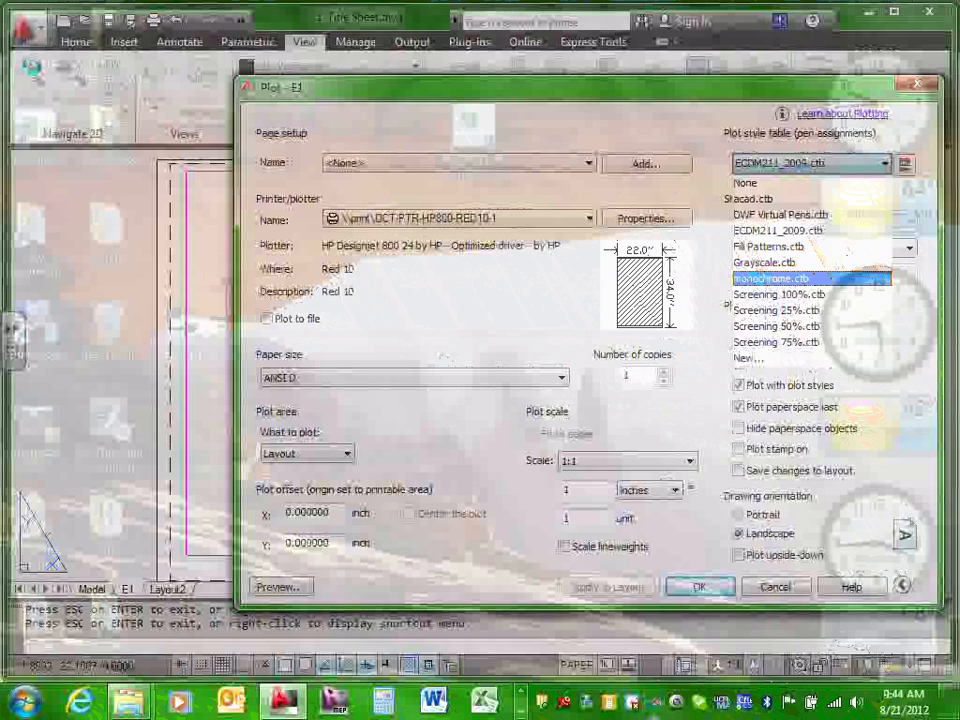
click(527, 114)
click(775, 588)
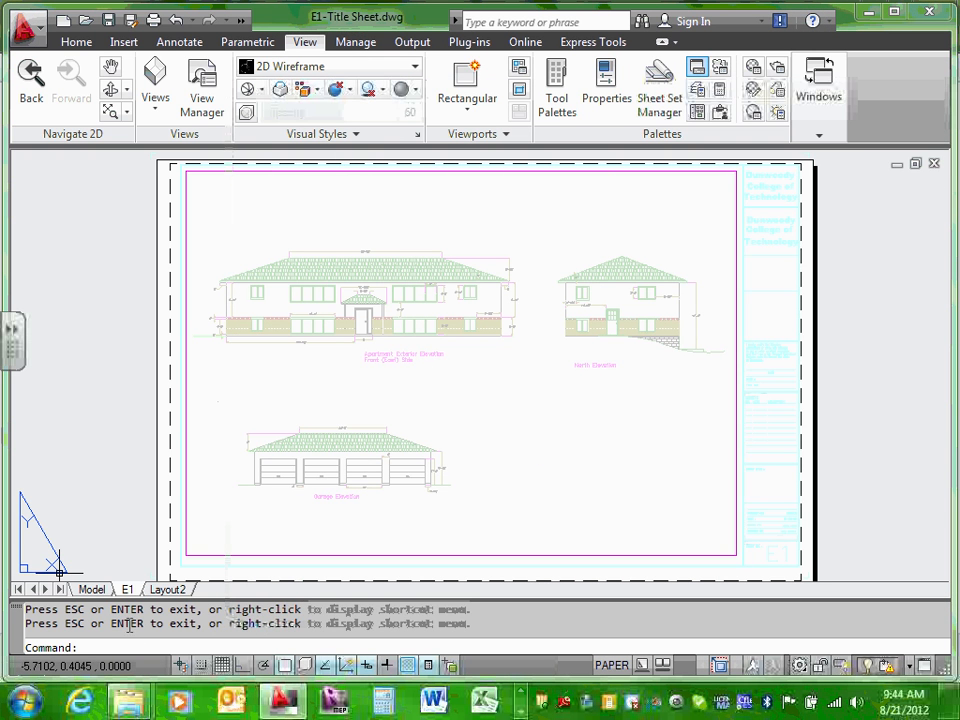
Step: Switch to model space and save the E1-Title Sheet drawing
click(91, 590)
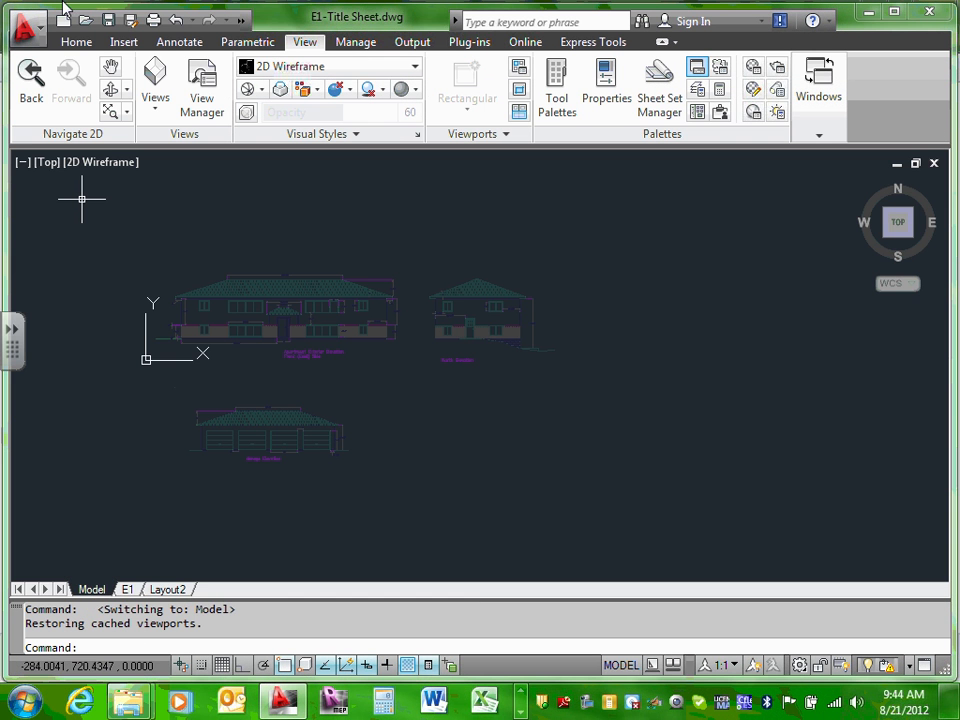
click(110, 20)
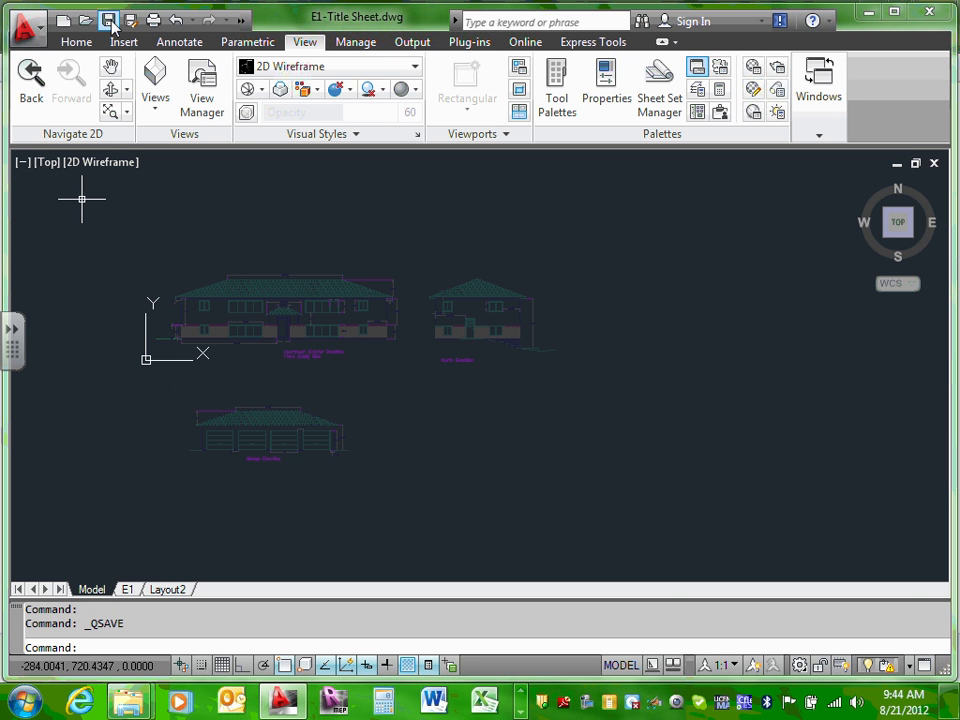
click(110, 21)
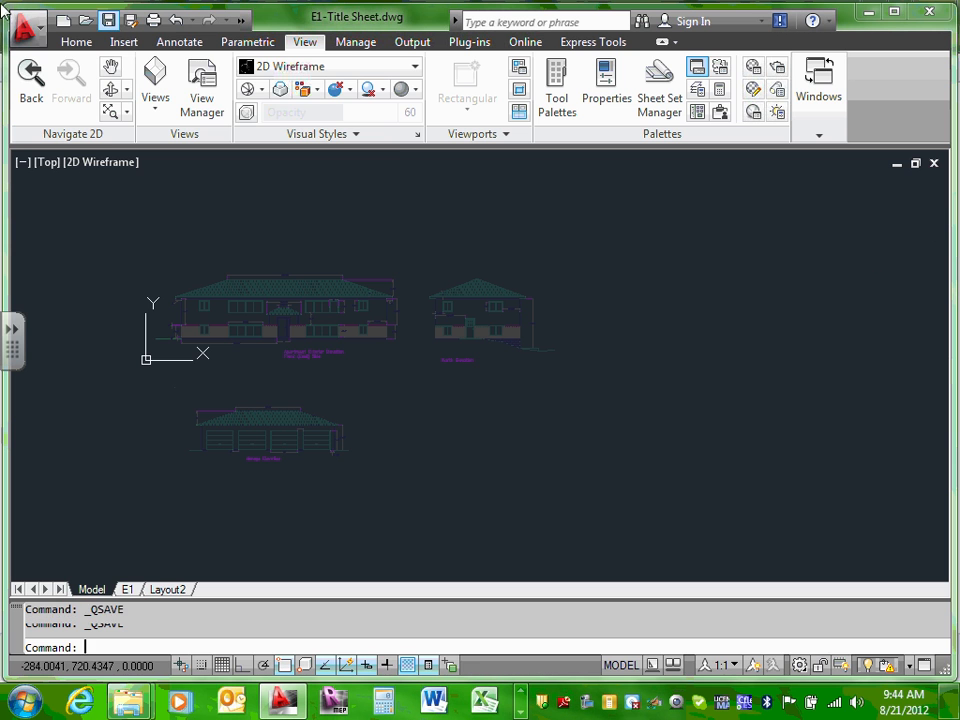
Step: Bring up the Save Drawing As dialog through Save As > AutoCAD Drawing
click(36, 28)
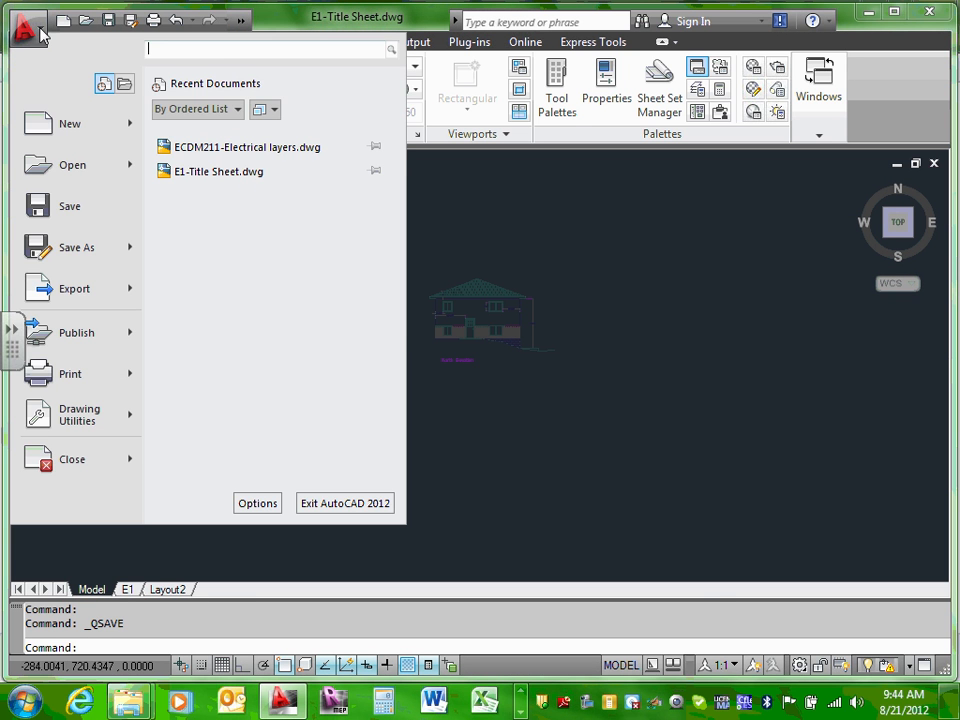
click(610, 300)
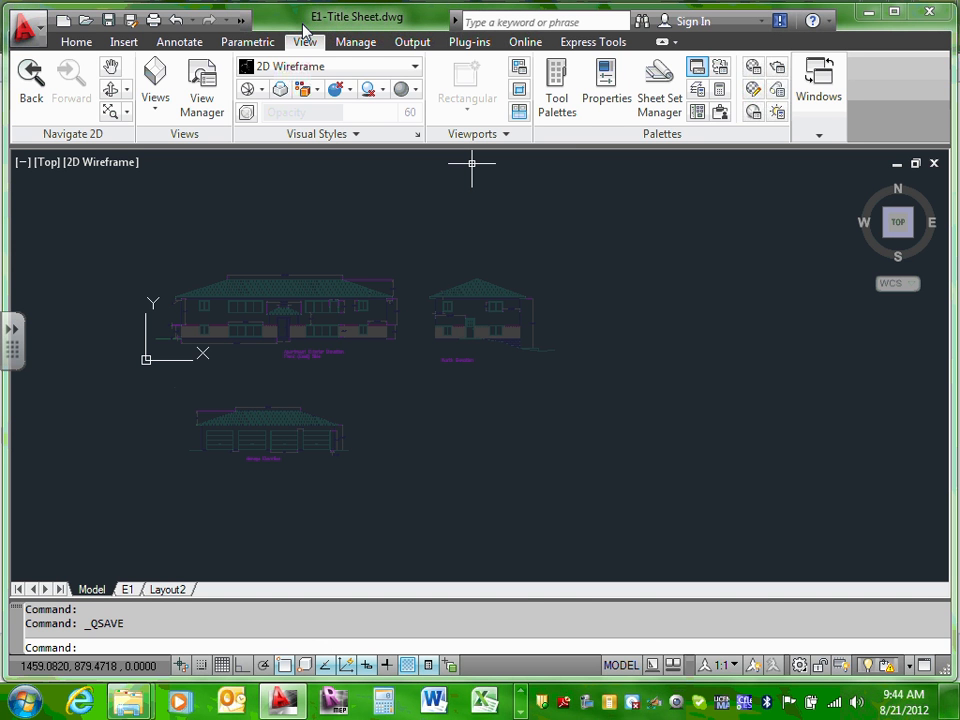
click(38, 36)
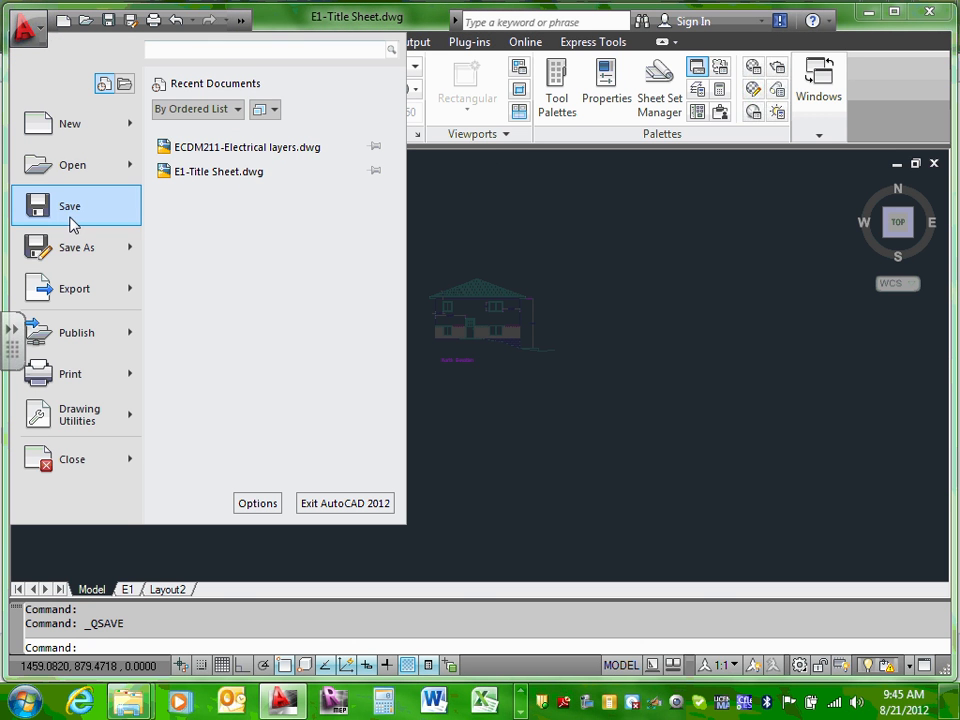
mouse_move(80, 249)
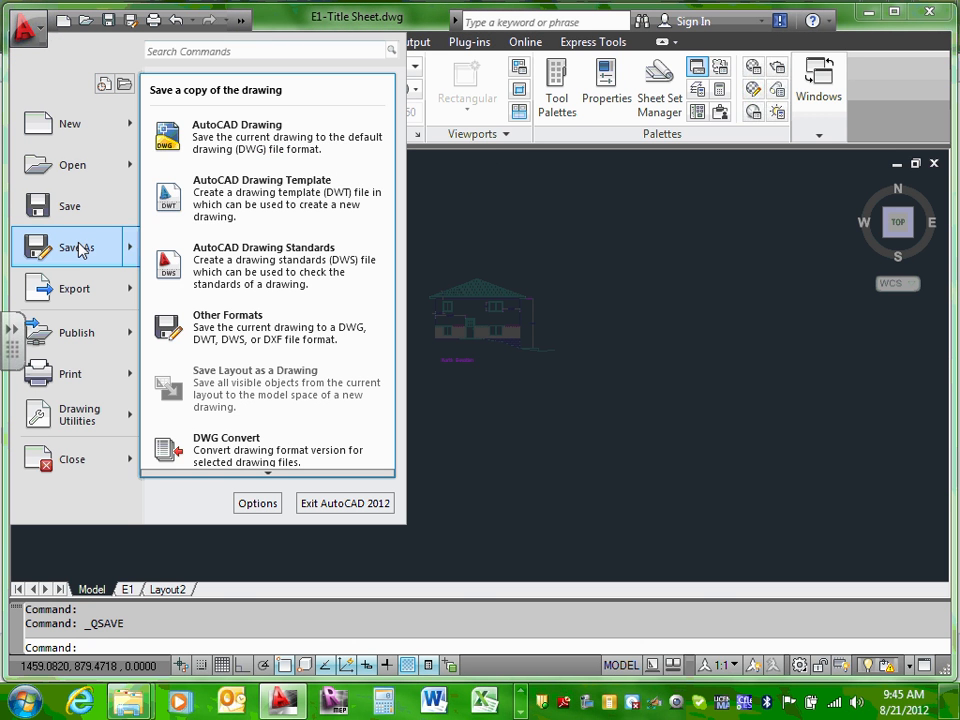
click(265, 145)
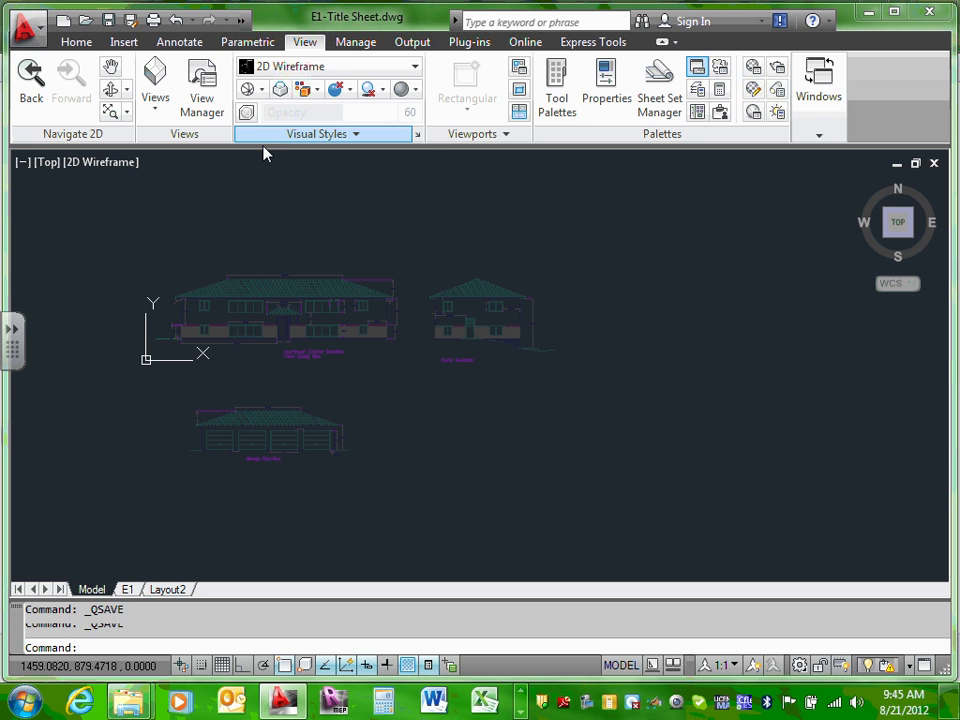
key(ctrl+shift+s)
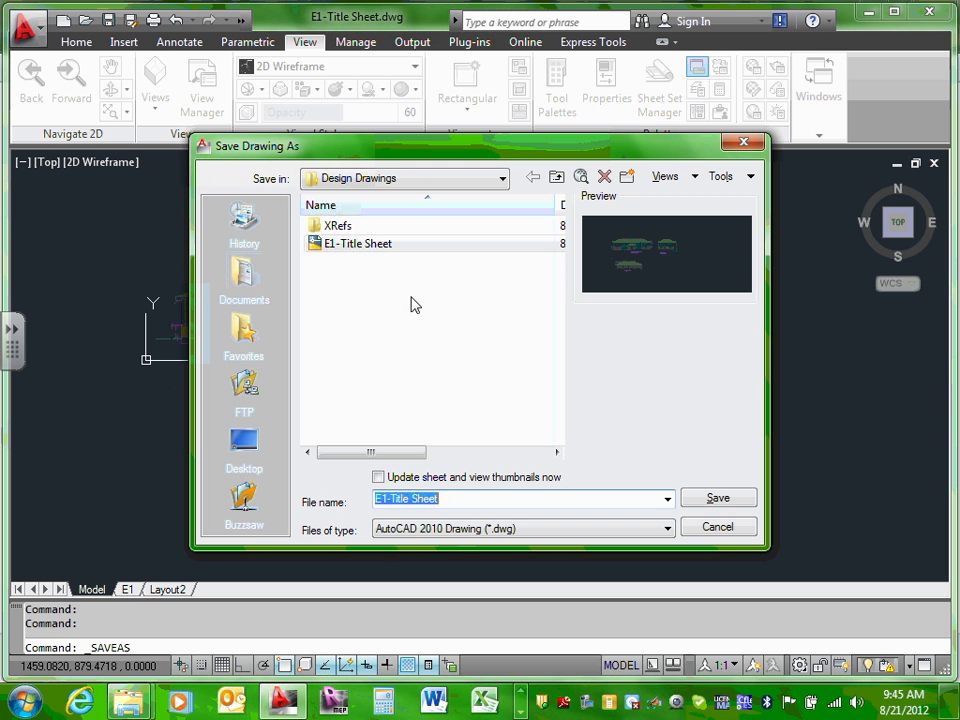
Step: Change the file name from E1-Title Sheet to 'E2-Electrical Symbols' and save the copy
click(381, 497)
key(Delete)
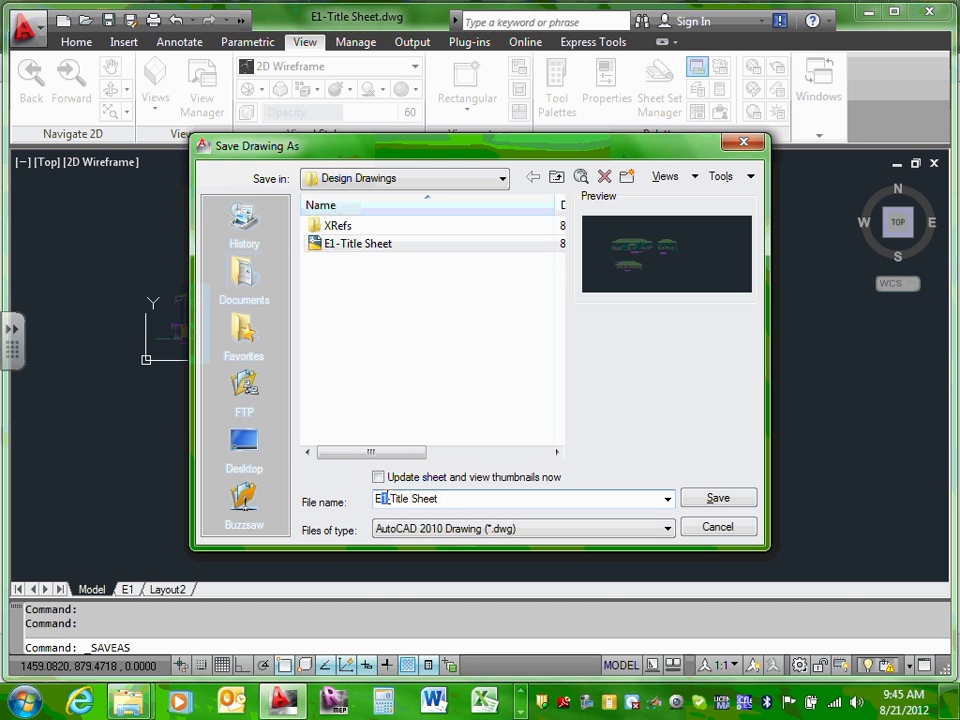
text(2)
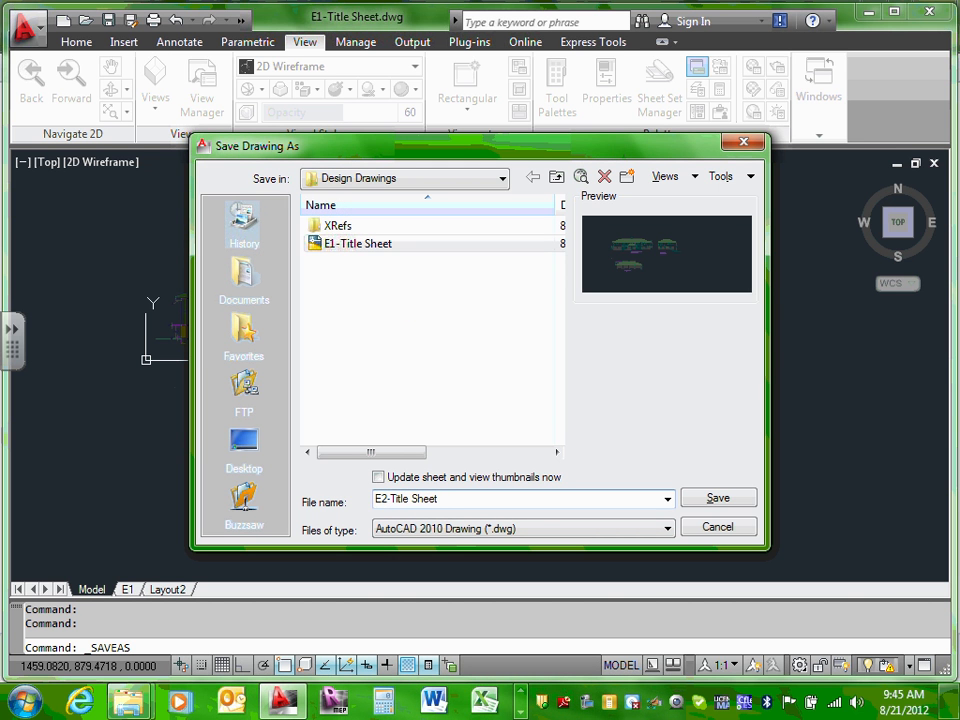
drag(389, 498, 508, 497)
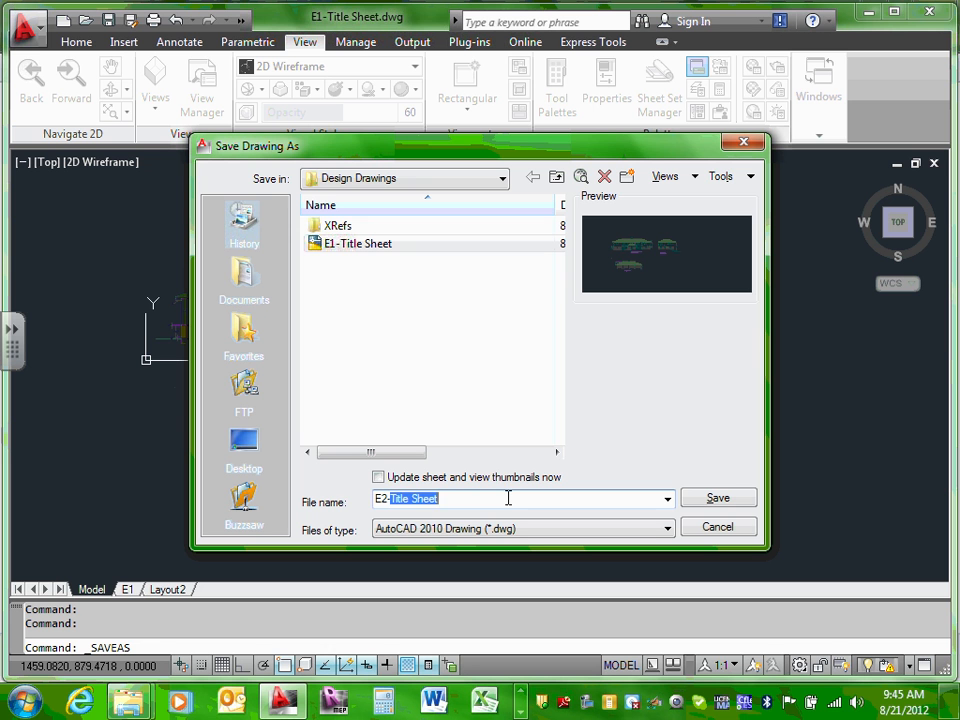
text(Electr)
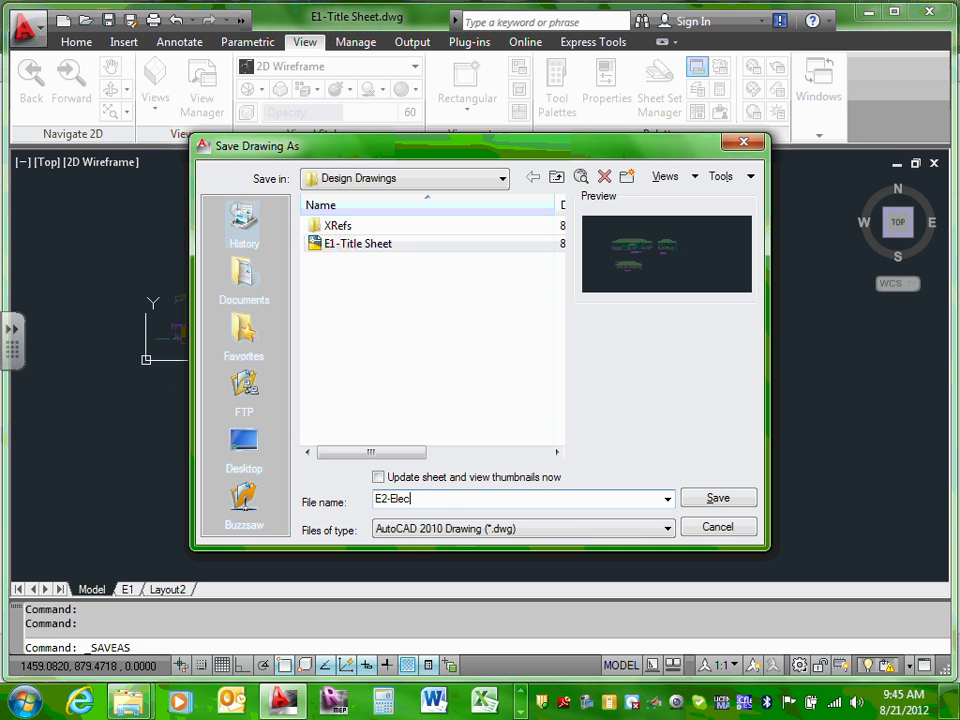
text(ical Sym)
text(bols)
click(716, 498)
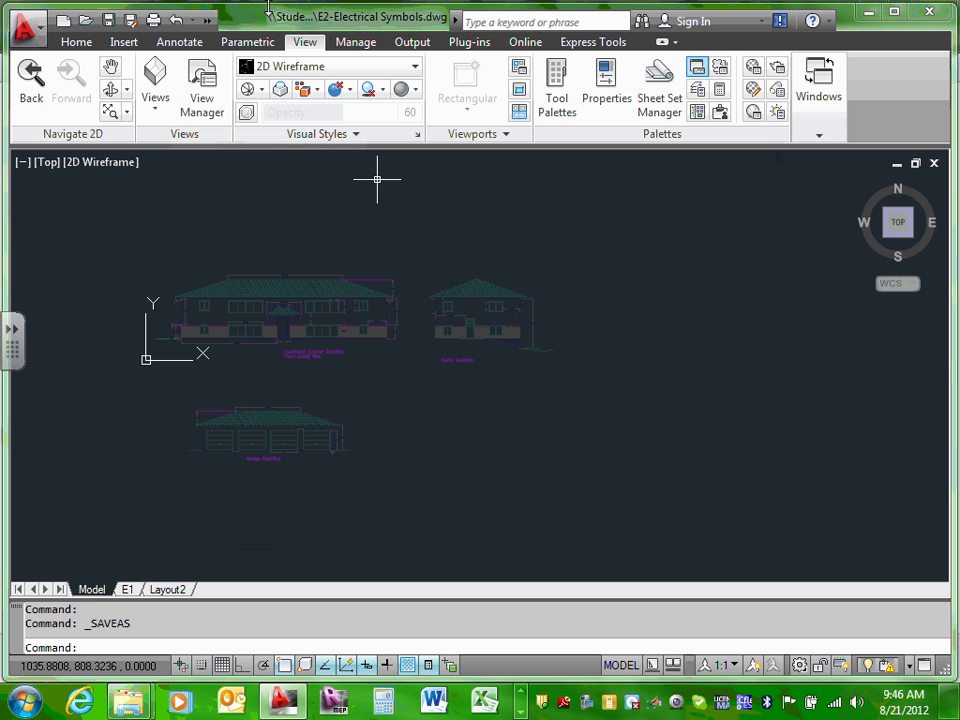
Step: Rename the E1 layout tab to 'E2' through its Rename option, then return to the Model tab
click(220, 225)
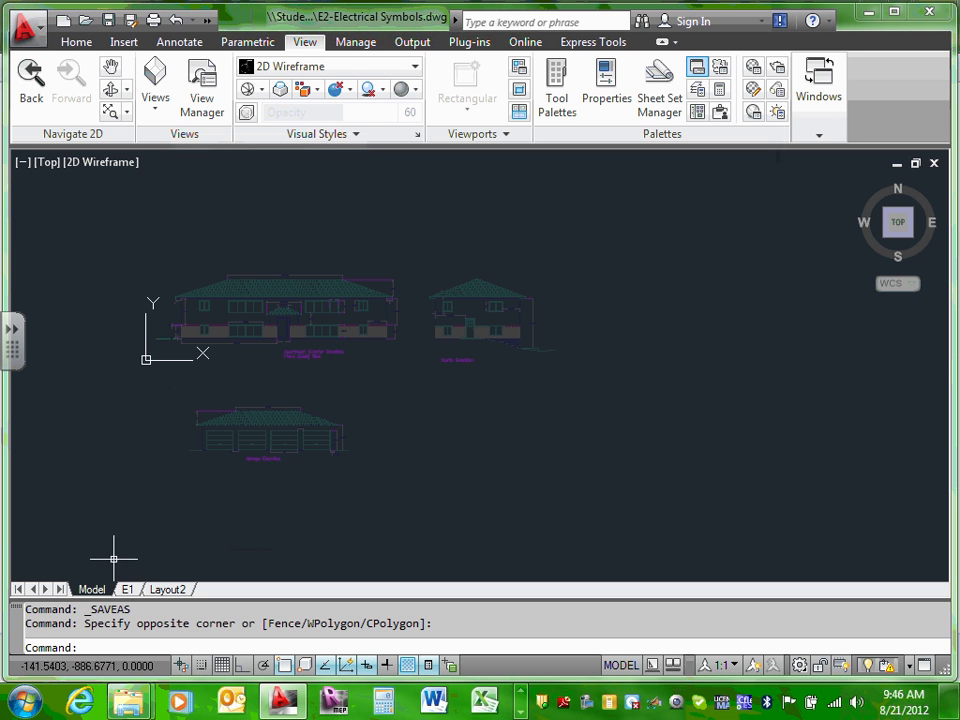
click(126, 589)
click(91, 589)
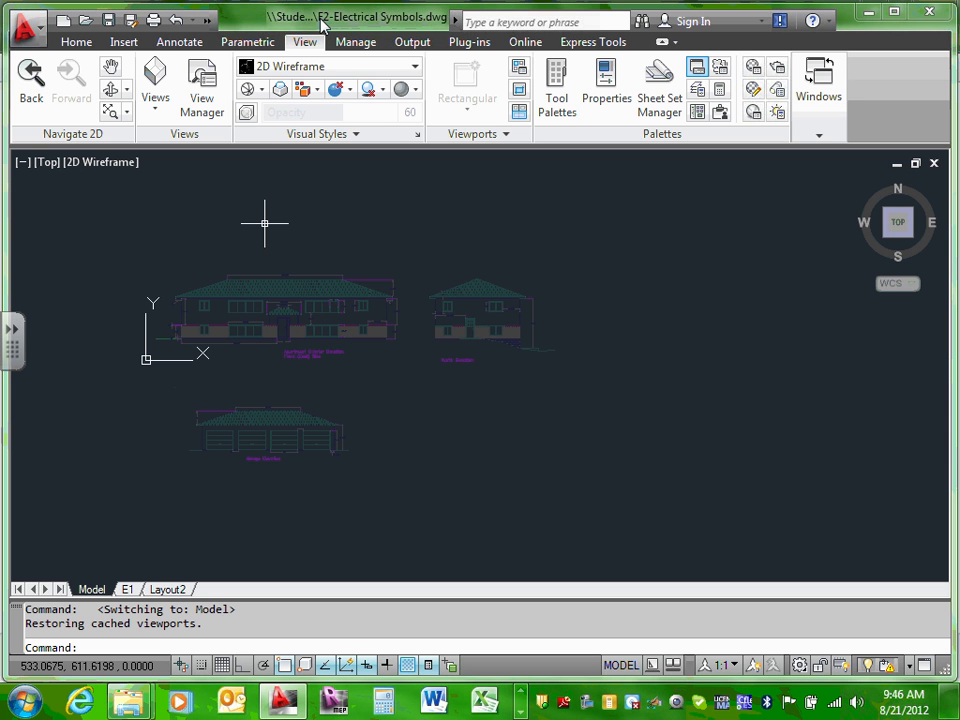
click(127, 590)
right_click(127, 591)
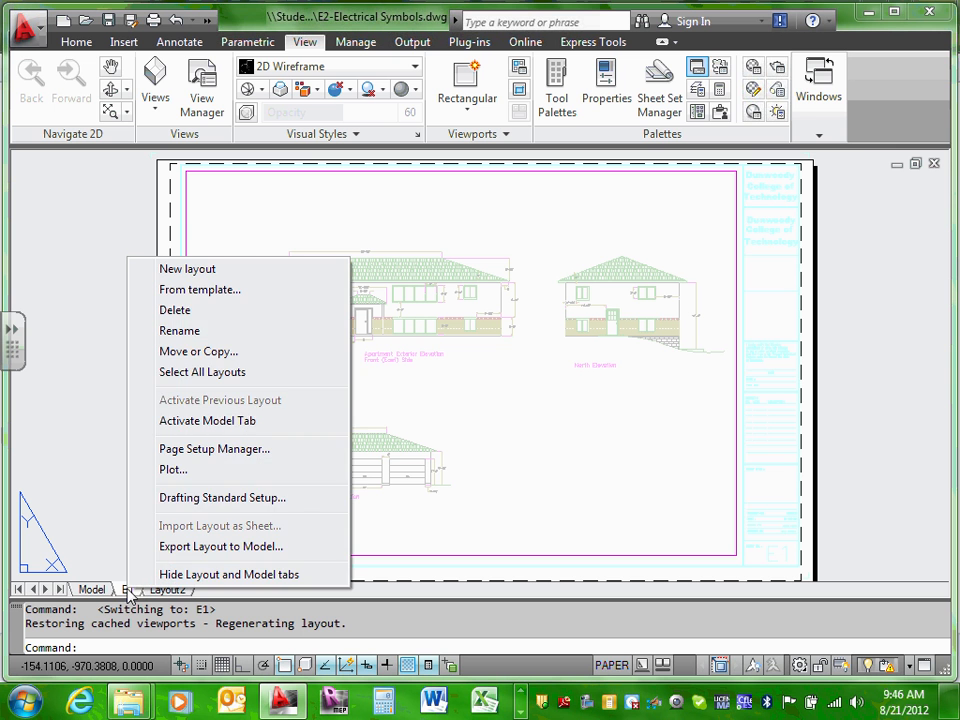
click(180, 330)
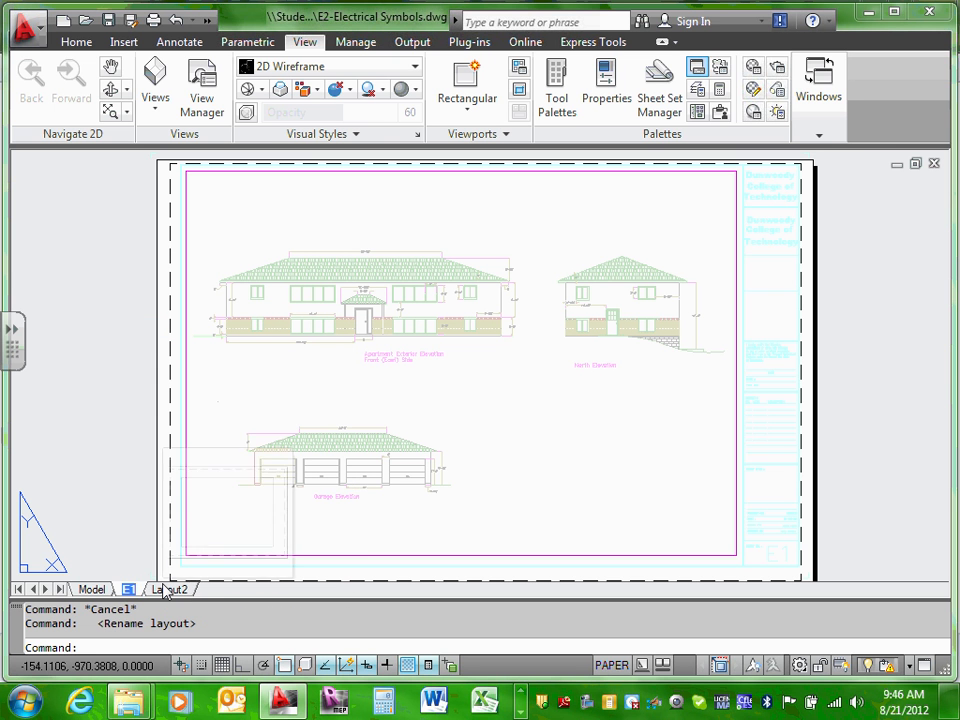
text(E2)
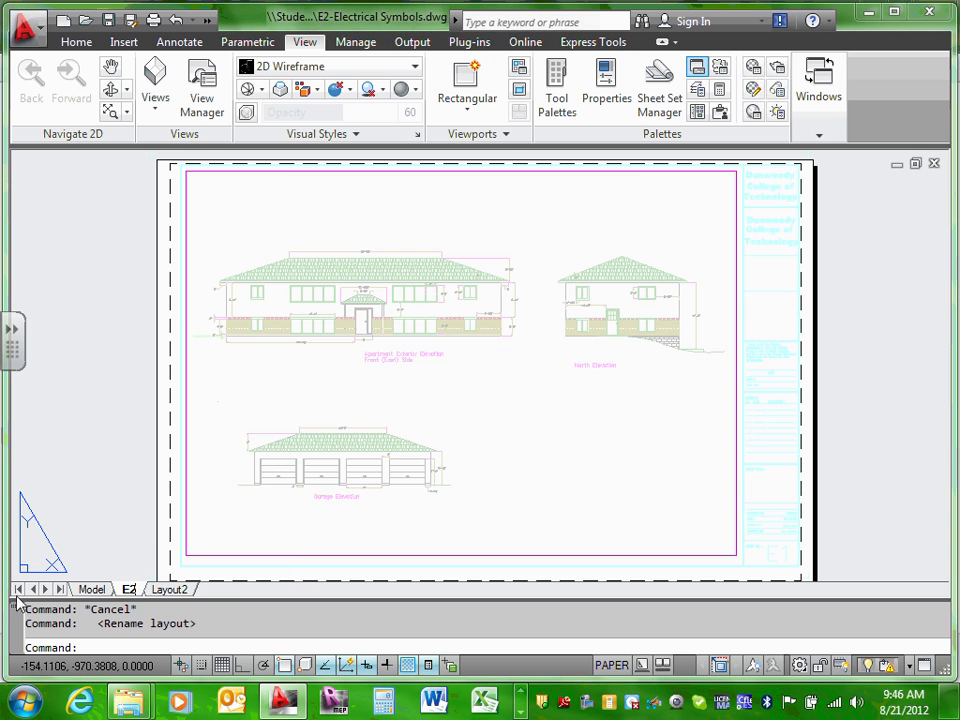
click(95, 589)
scroll(310, 324, down, 3)
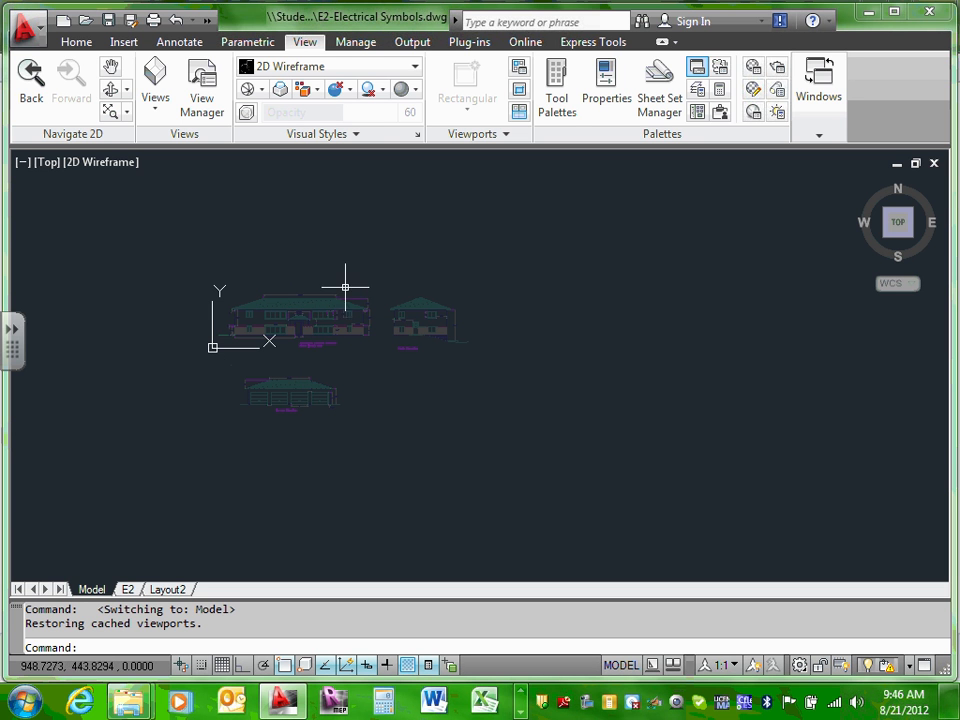
Step: Window-select the ECDM211 elevation reference drawing in model space and delete it
click(132, 253)
click(436, 418)
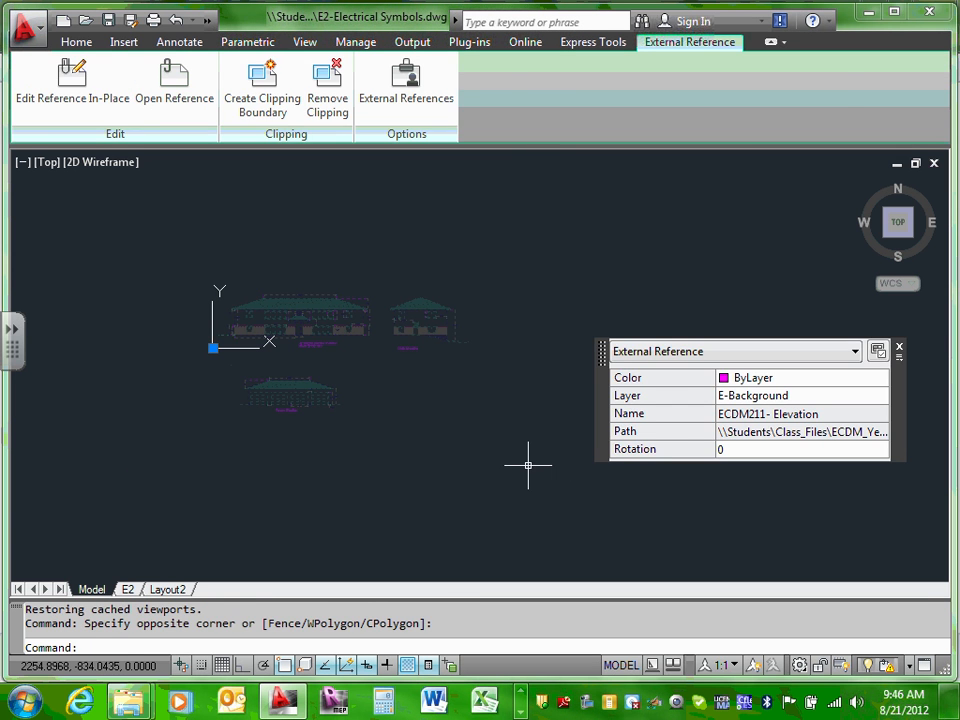
key(Delete)
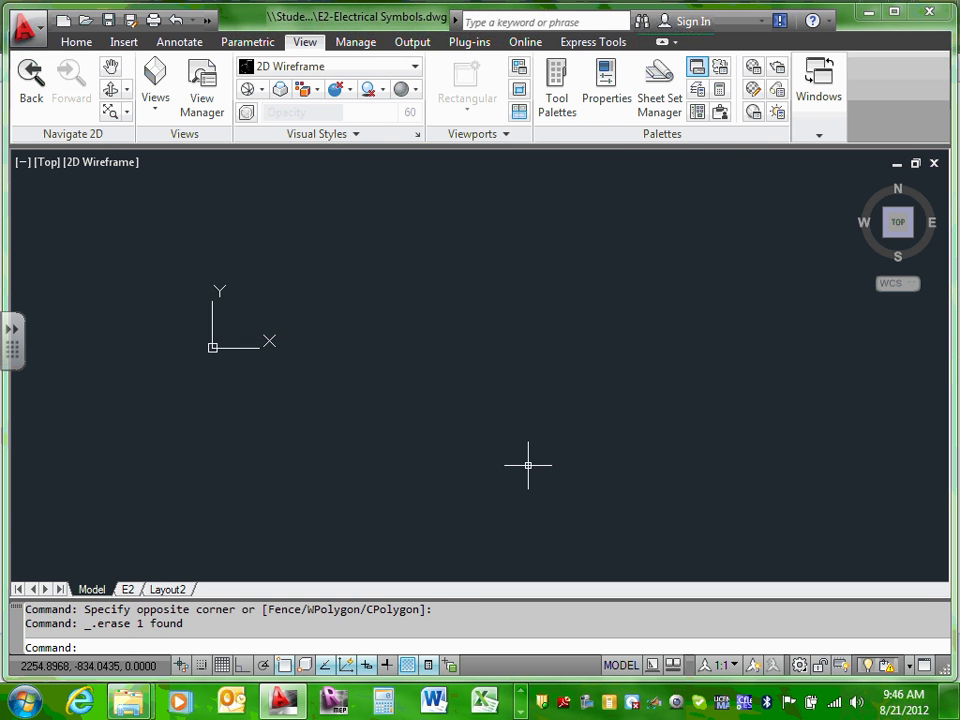
click(348, 430)
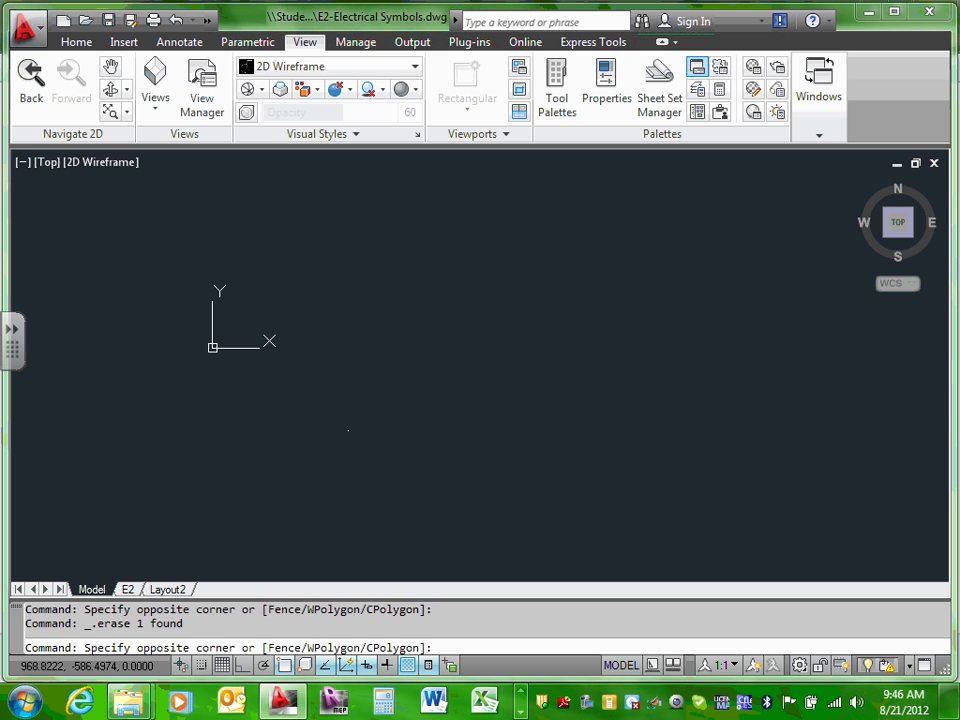
click(348, 430)
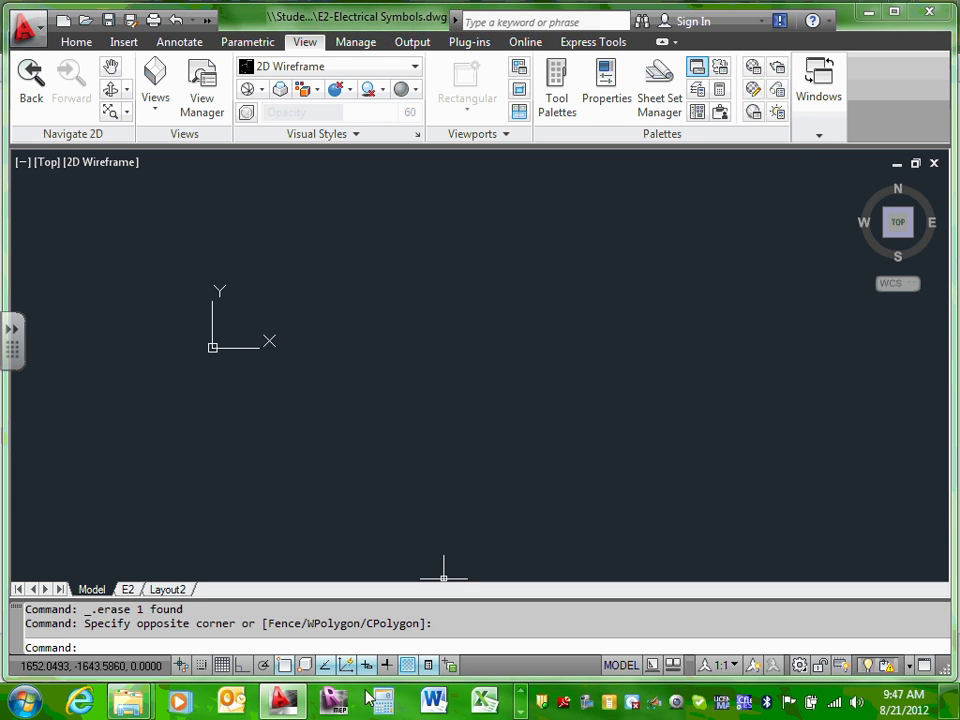
mouse_move(137, 706)
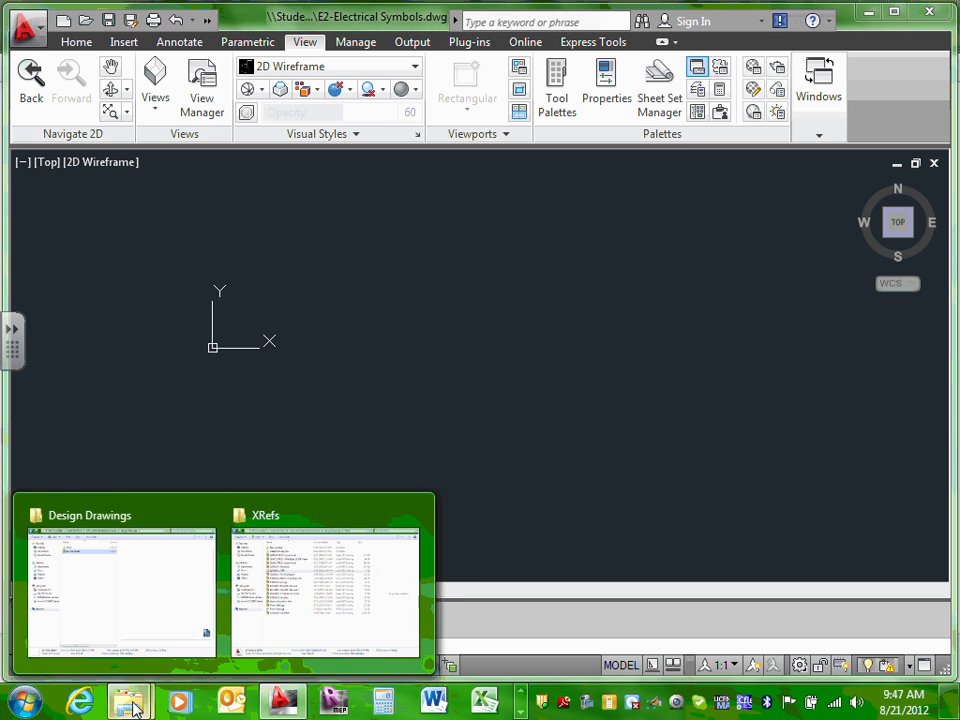
click(145, 587)
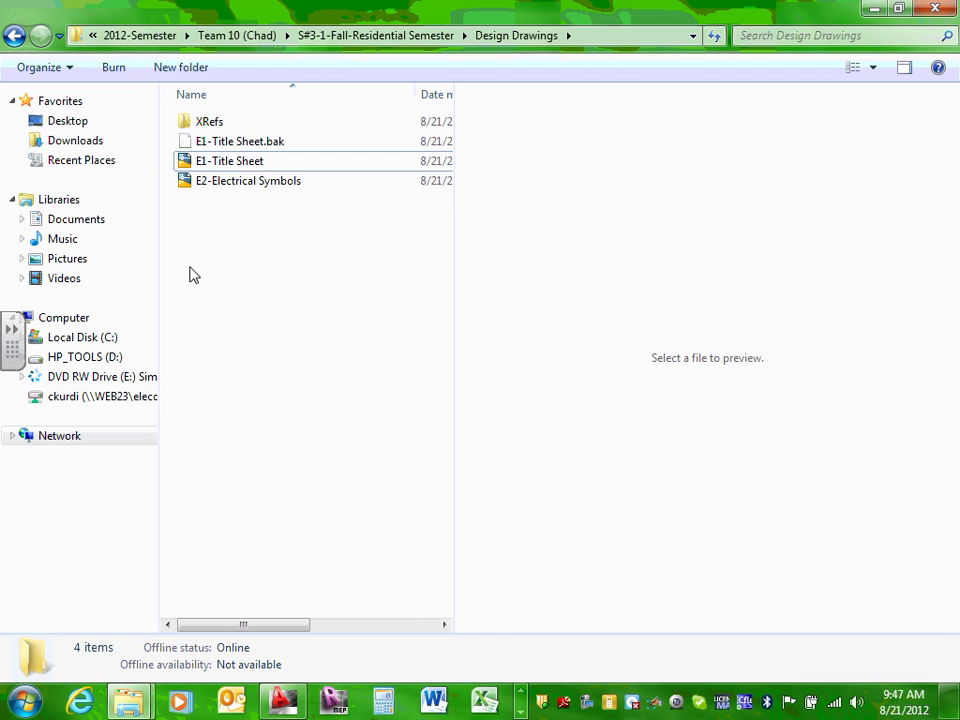
click(240, 163)
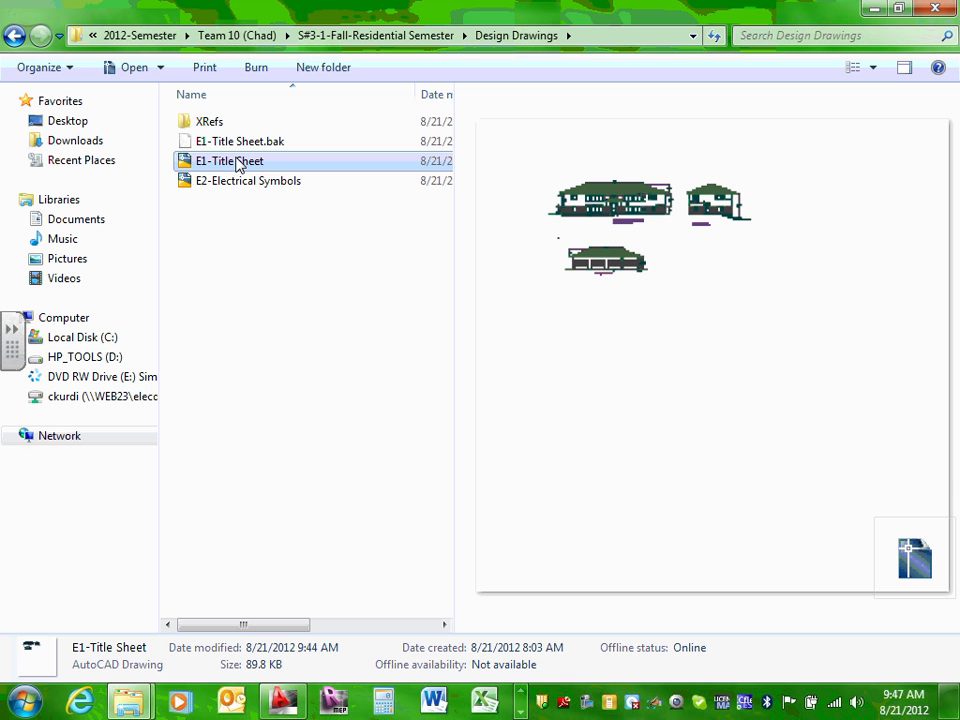
right_click(239, 166)
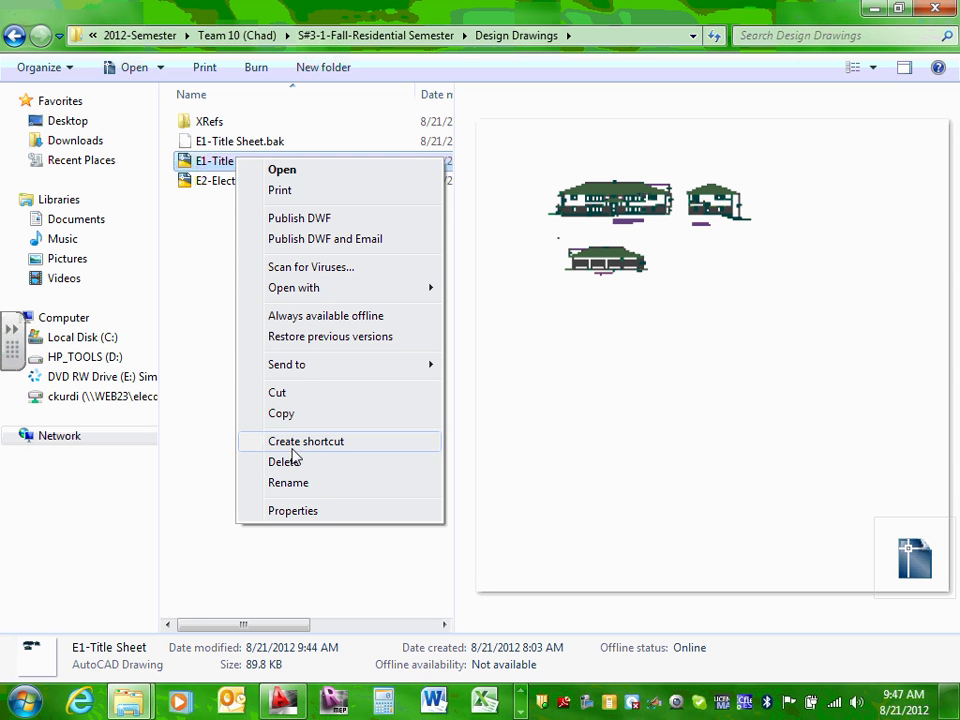
click(226, 300)
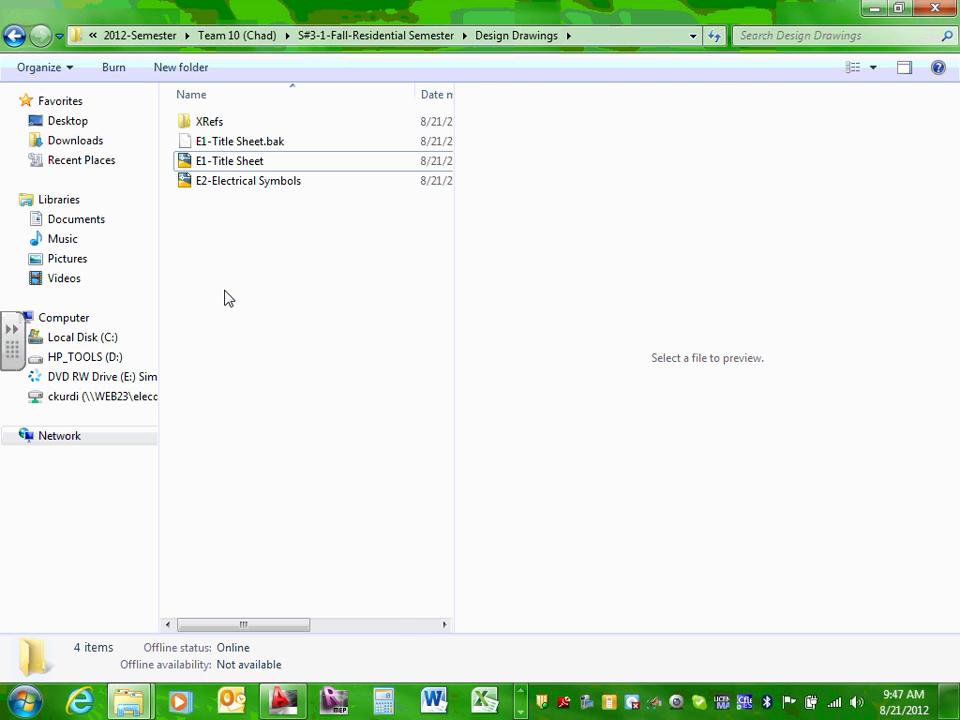
mouse_move(281, 707)
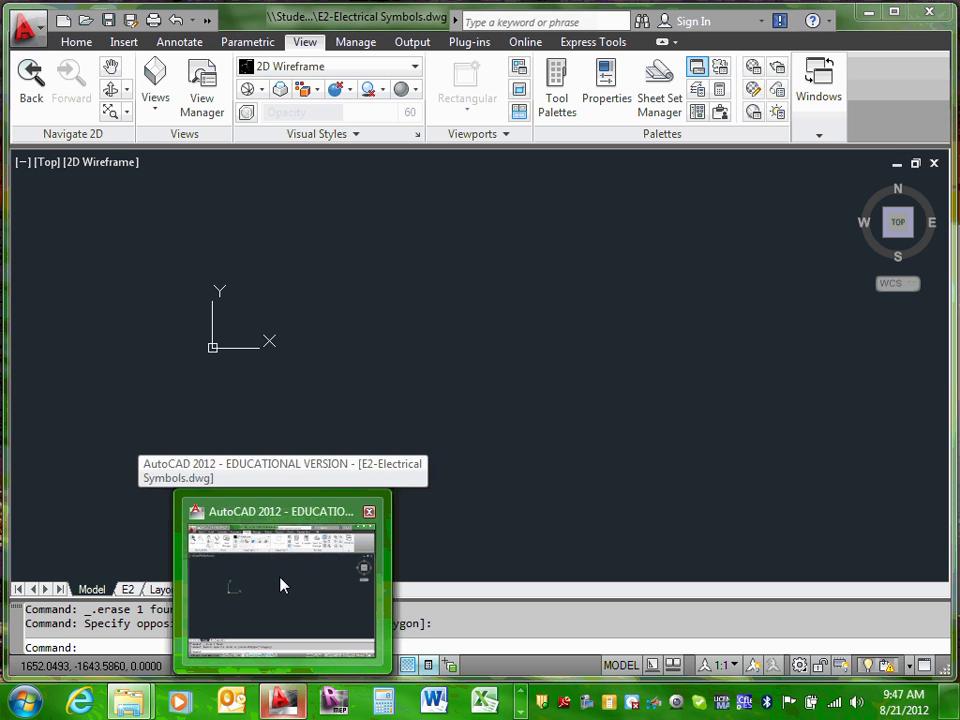
click(284, 578)
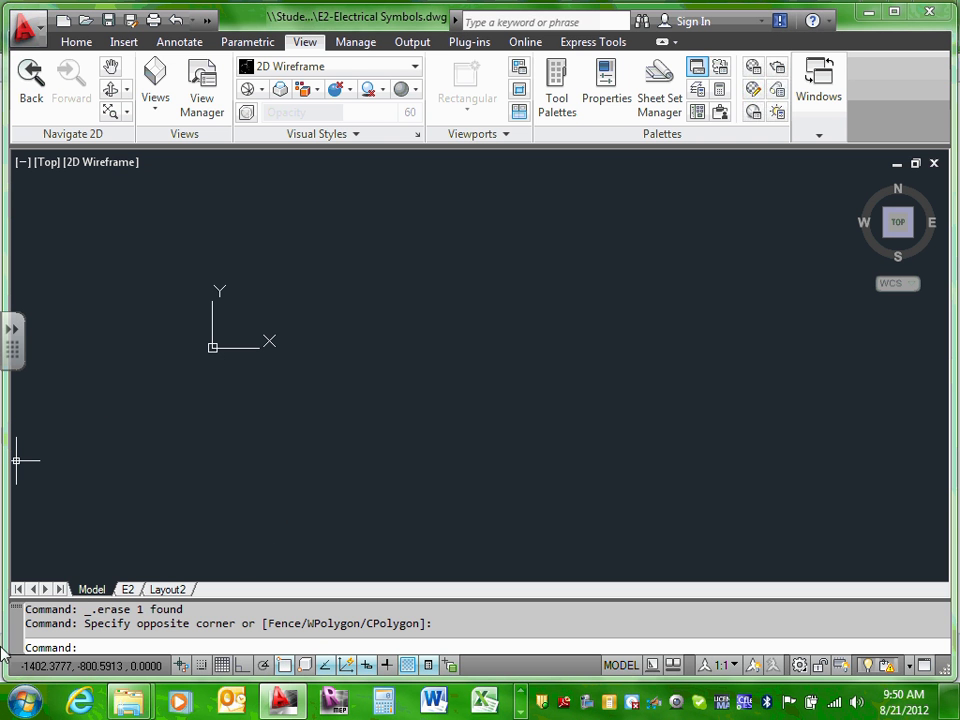
Step: In the XRefs folder, rename ECDM211-Electrical symbols-csk to ECDM211-Electrical symbols and open it in AutoCAD
click(145, 703)
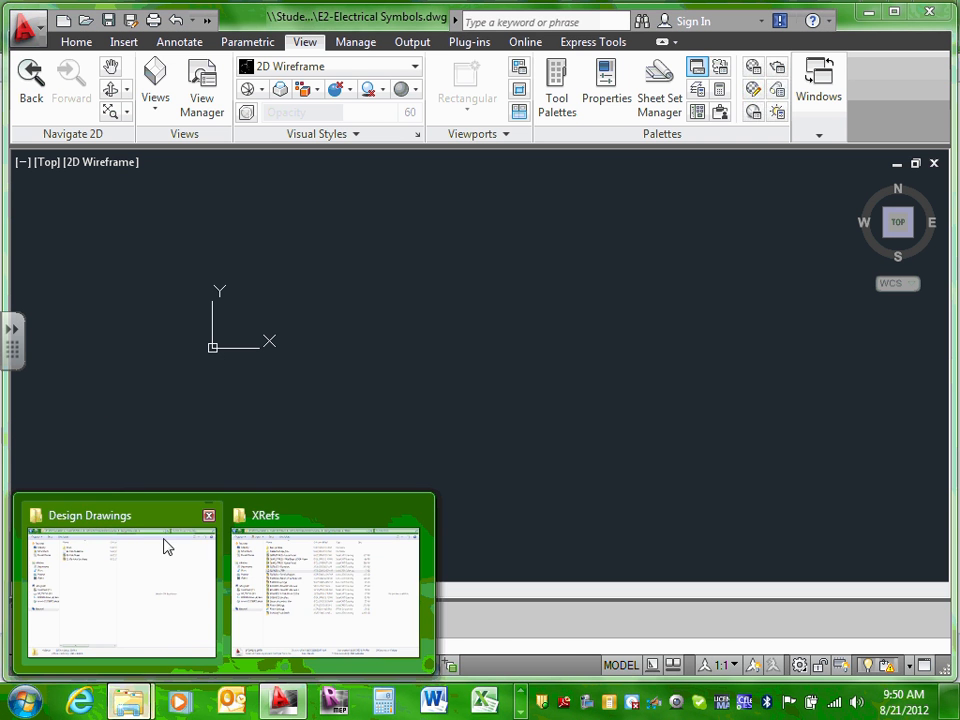
click(304, 591)
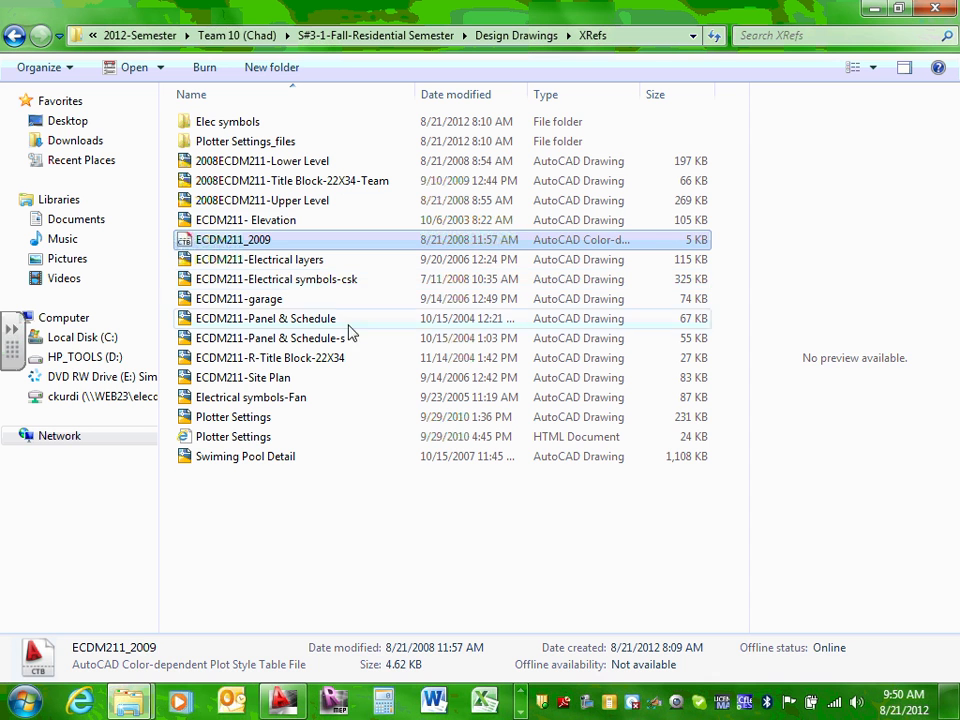
click(333, 284)
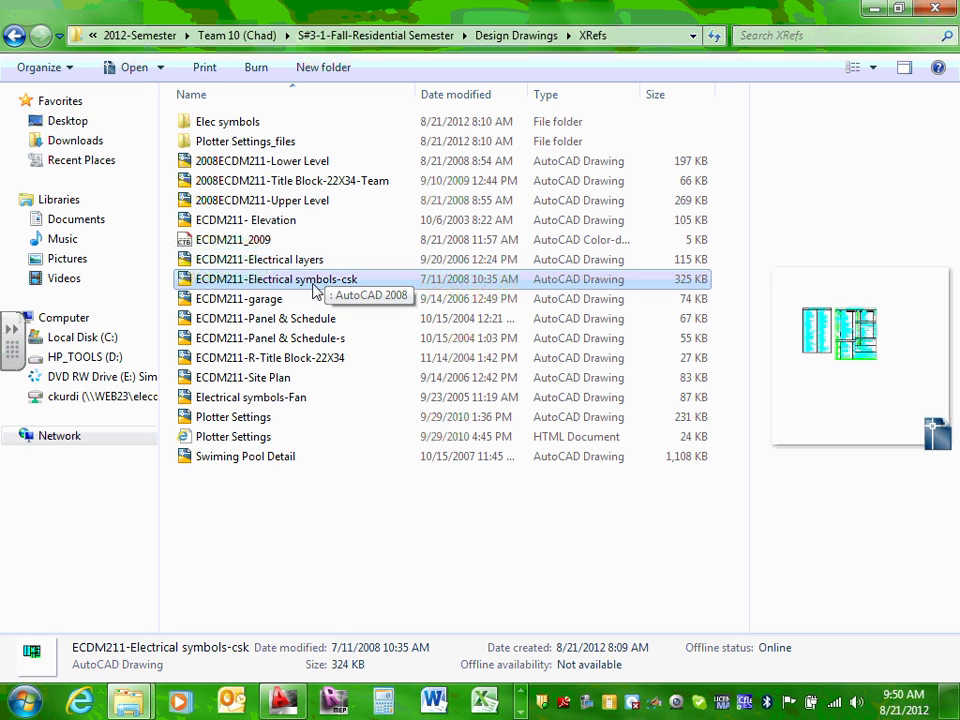
click(330, 286)
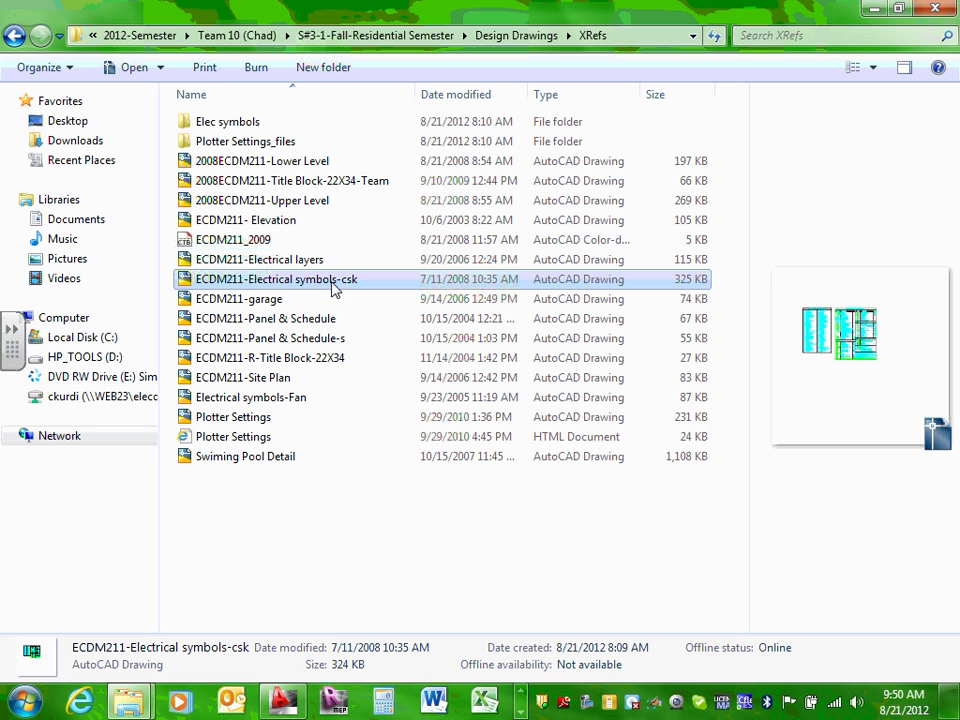
click(340, 279)
drag(340, 279, 389, 287)
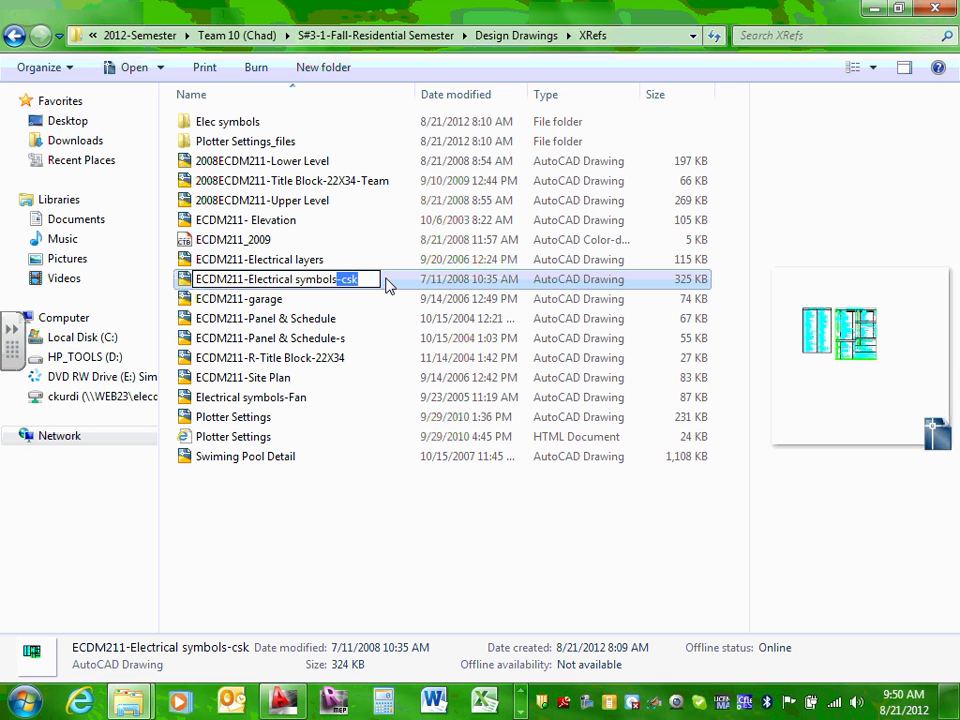
key(BackSpace)
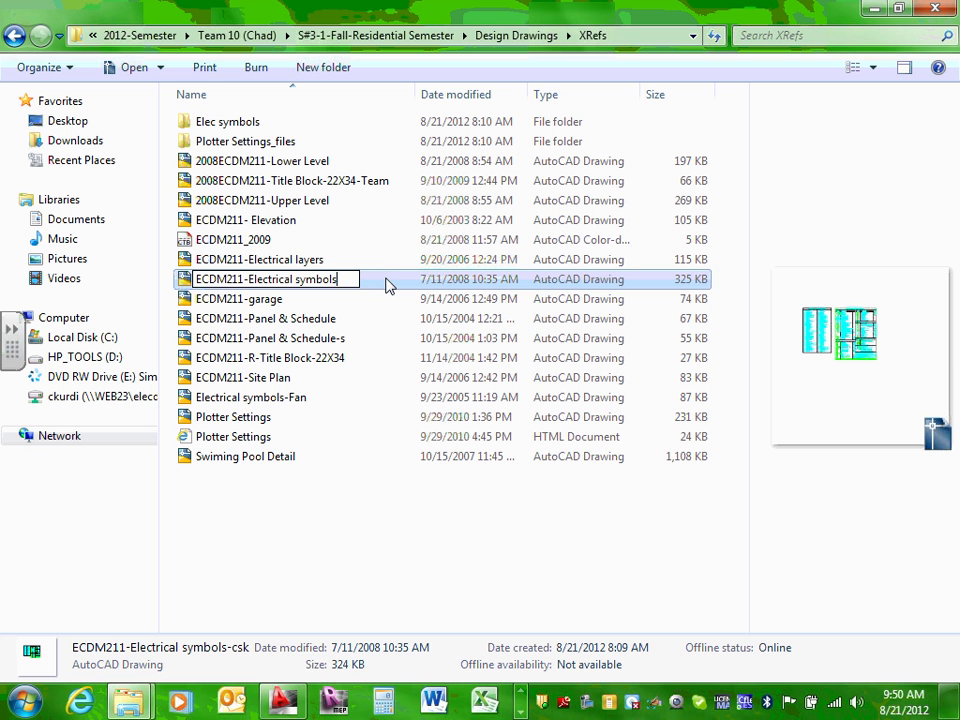
click(265, 302)
click(292, 282)
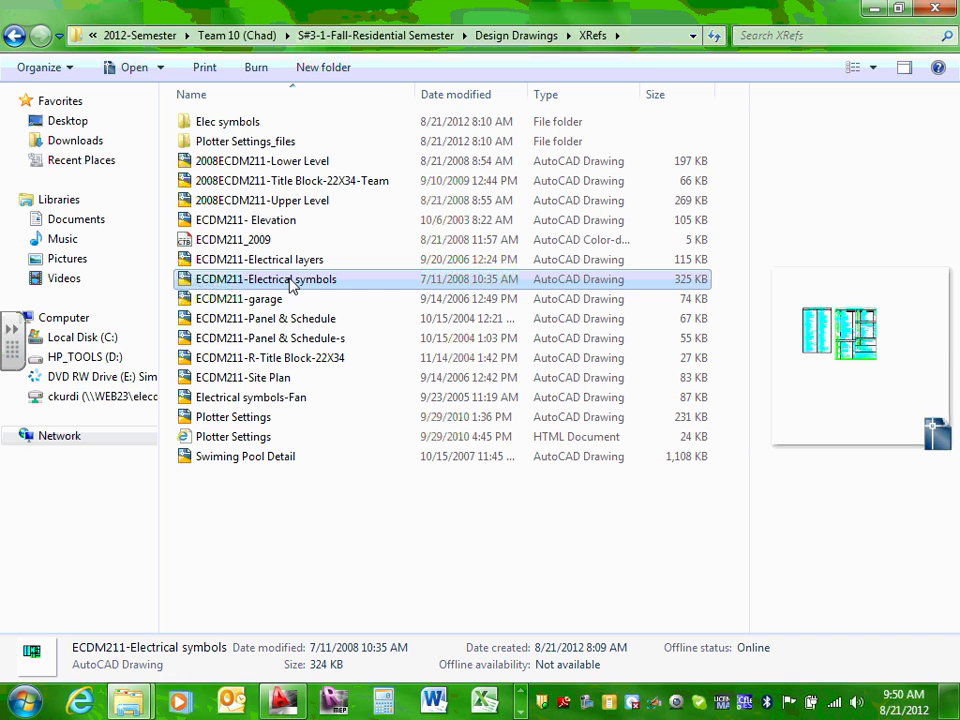
double_click(292, 282)
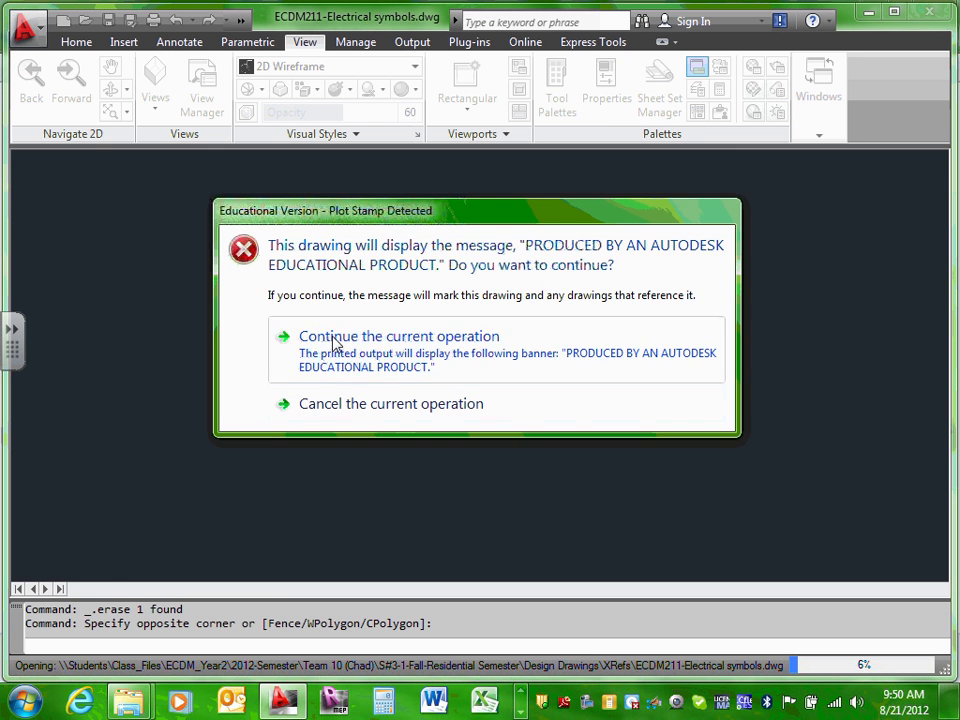
Step: Accept the educational plot stamp and MEP object warnings so the drawing finishes opening
click(335, 343)
click(516, 404)
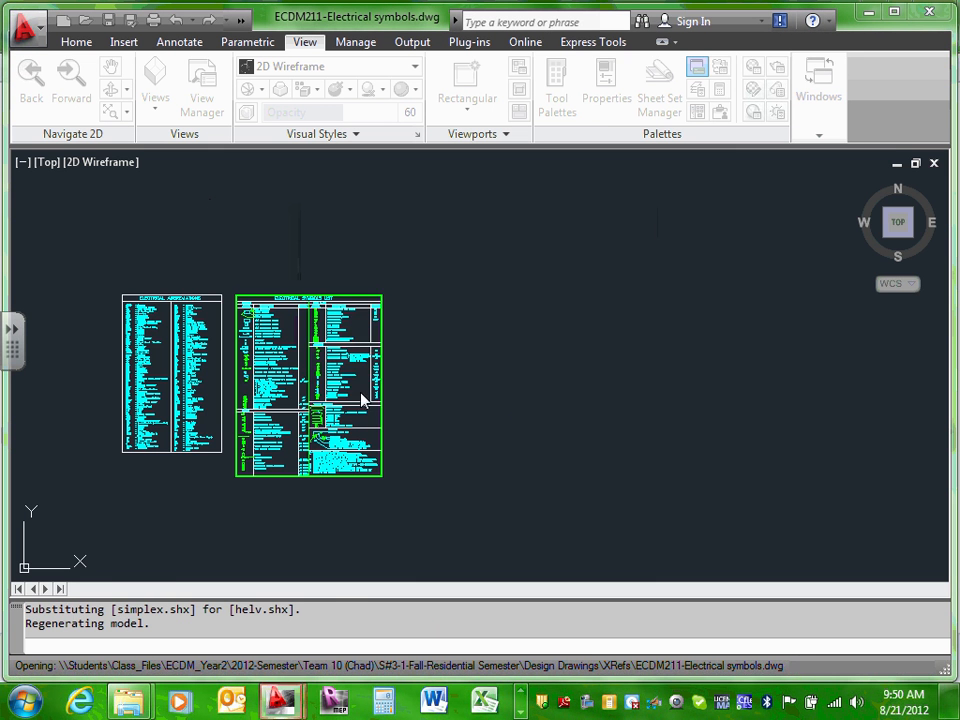
click(610, 389)
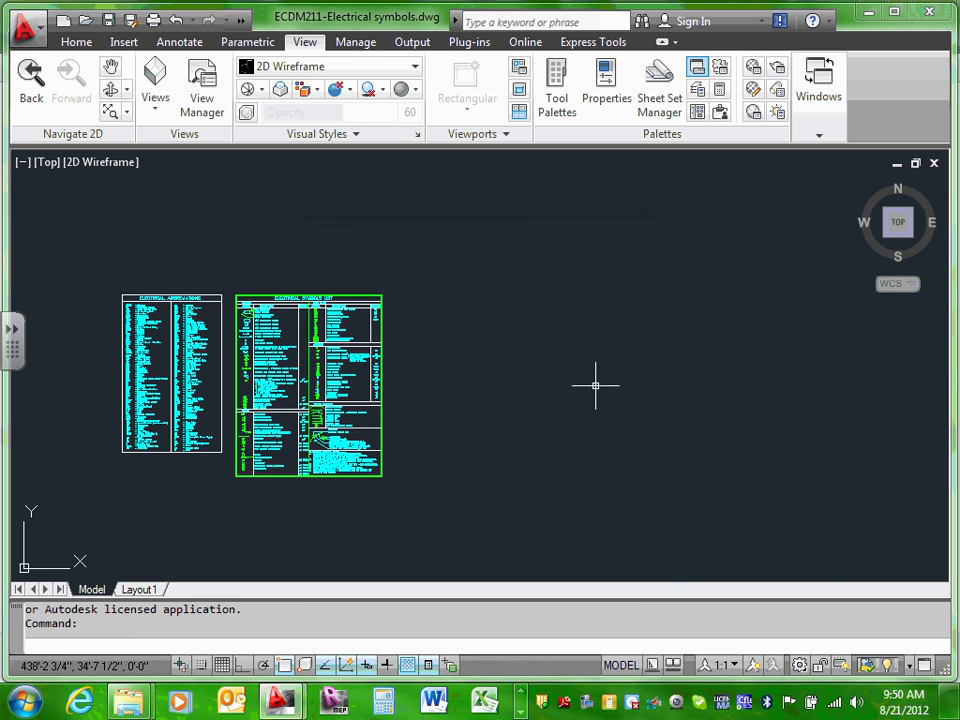
scroll(96, 347, up, 4)
scroll(144, 350, down, 5)
scroll(162, 358, up, 1)
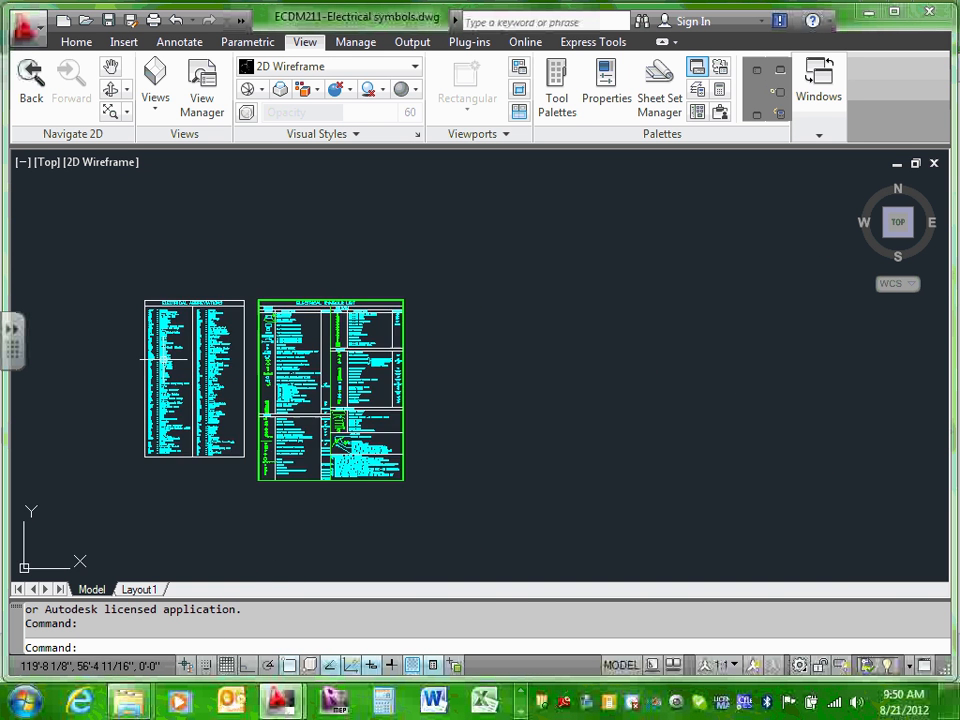
scroll(243, 337, up, 2)
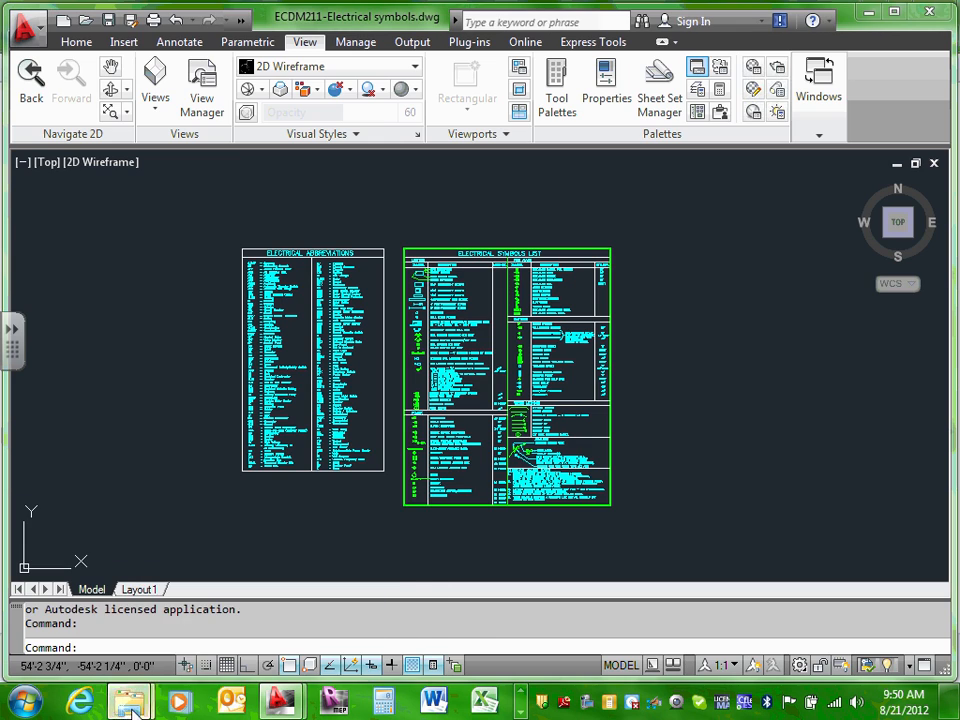
Step: Minimize the XRefs Explorer window and zoom and pan until both tables are framed together
mouse_move(130, 702)
click(300, 615)
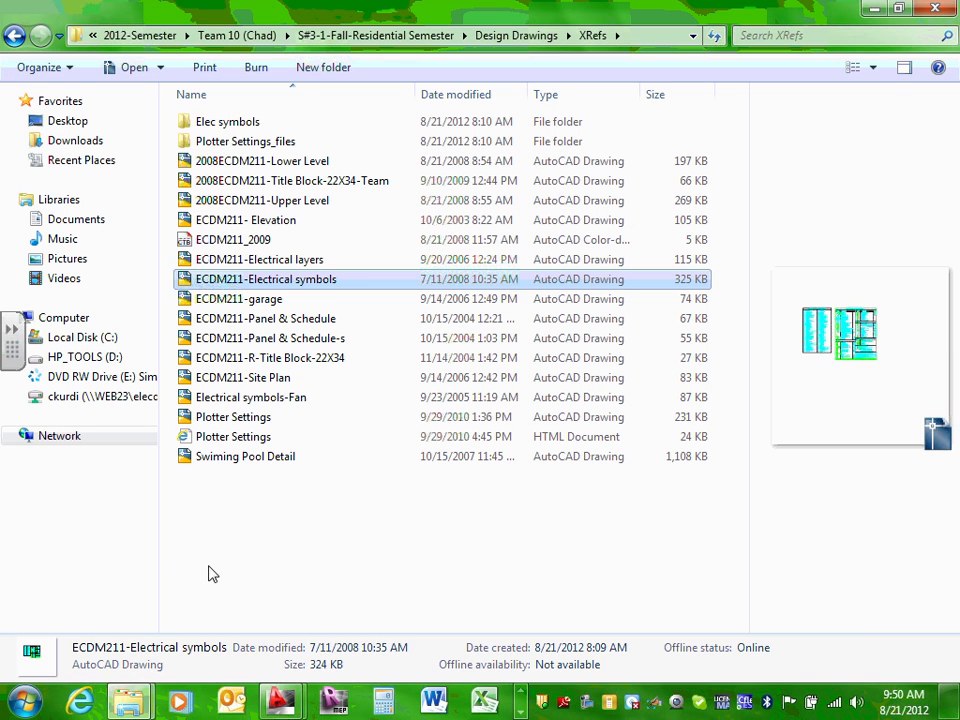
click(876, 9)
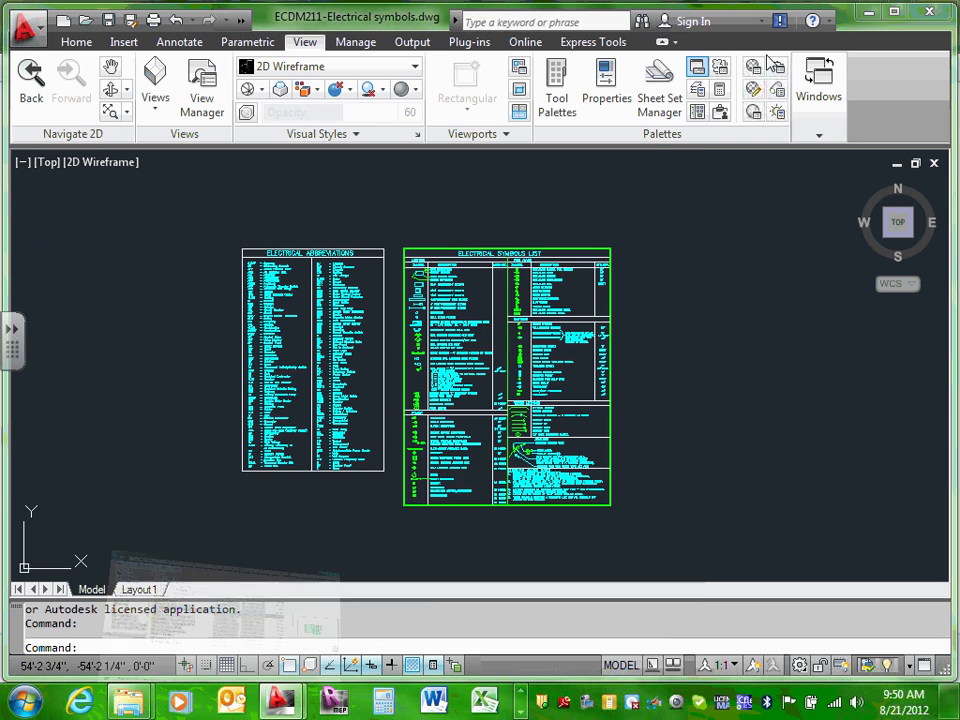
scroll(318, 455, up, 3)
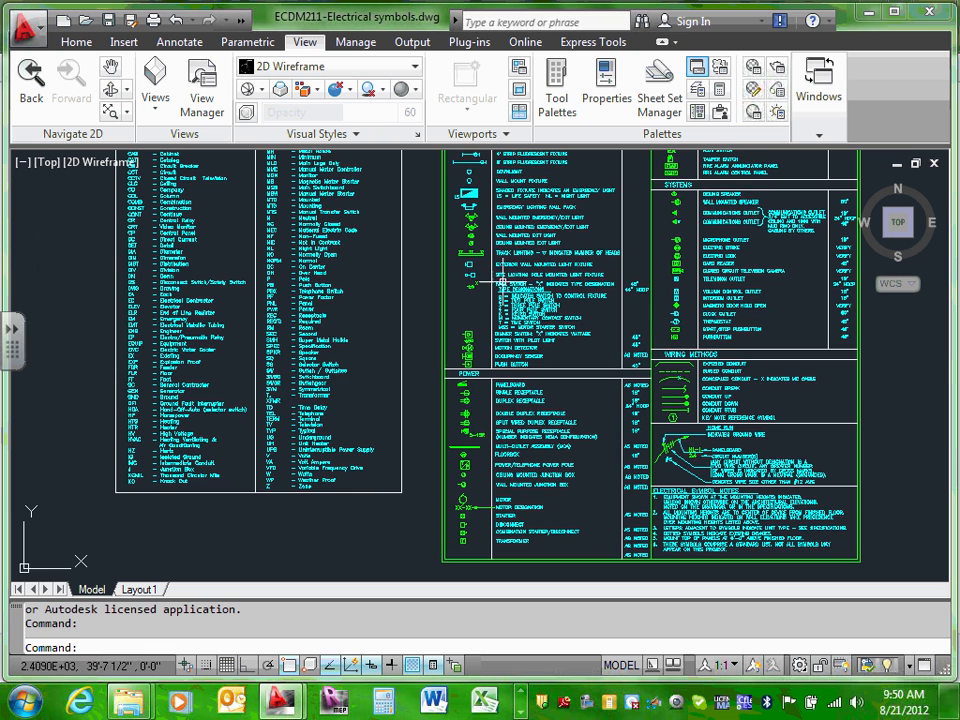
scroll(505, 285, down, 5)
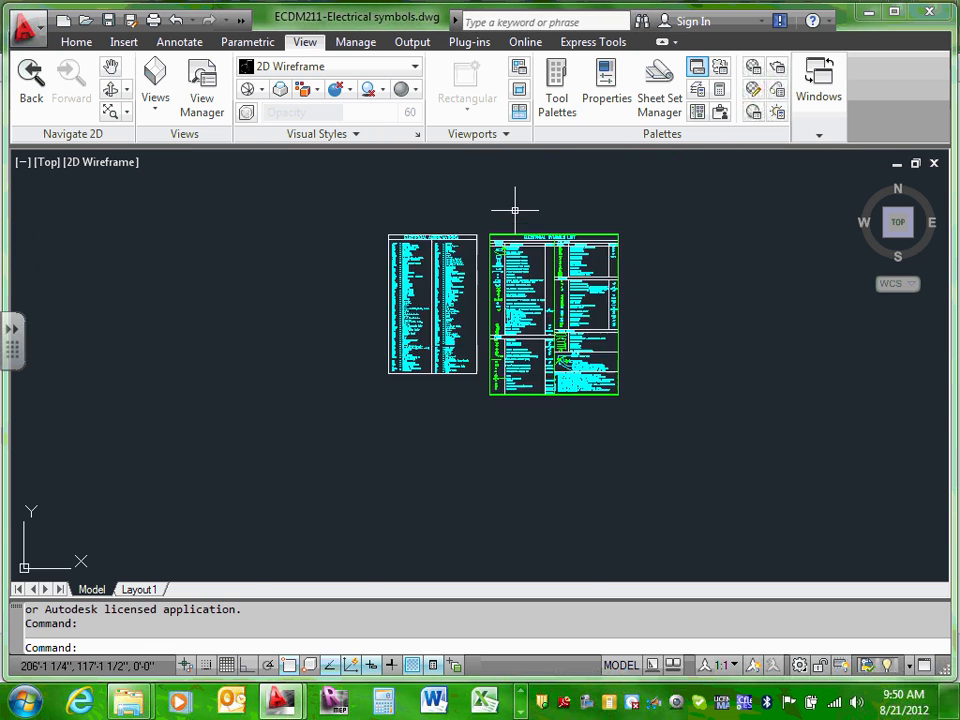
scroll(515, 210, up, 10)
scroll(467, 384, up, 3)
scroll(463, 366, down, 8)
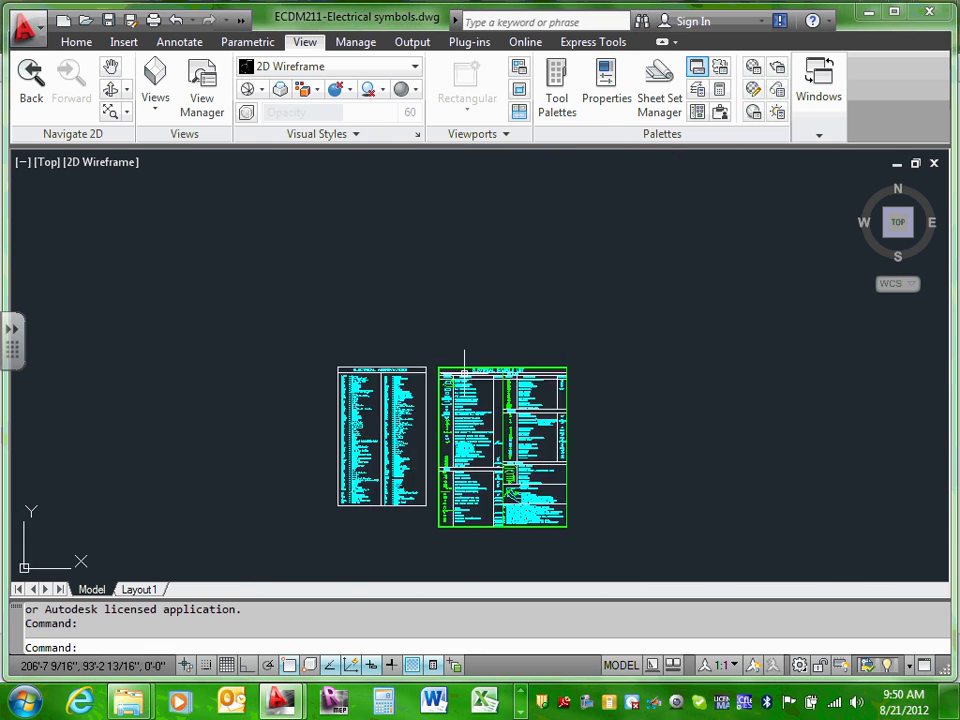
scroll(481, 411, up, 6)
scroll(476, 381, up, 4)
scroll(466, 400, down, 8)
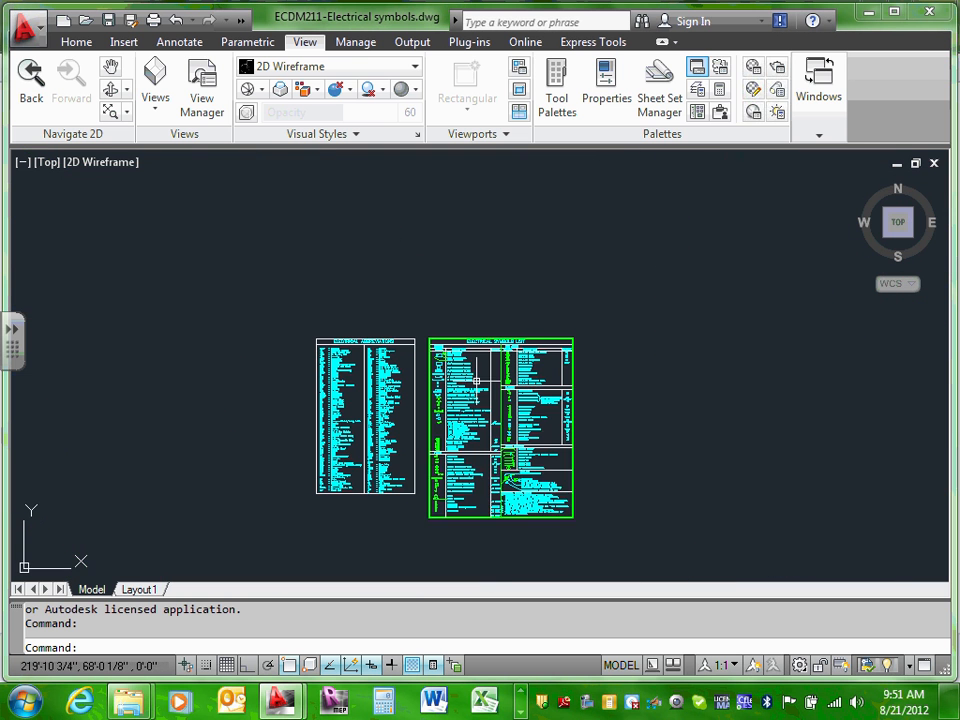
middle_drag(458, 416, 468, 363)
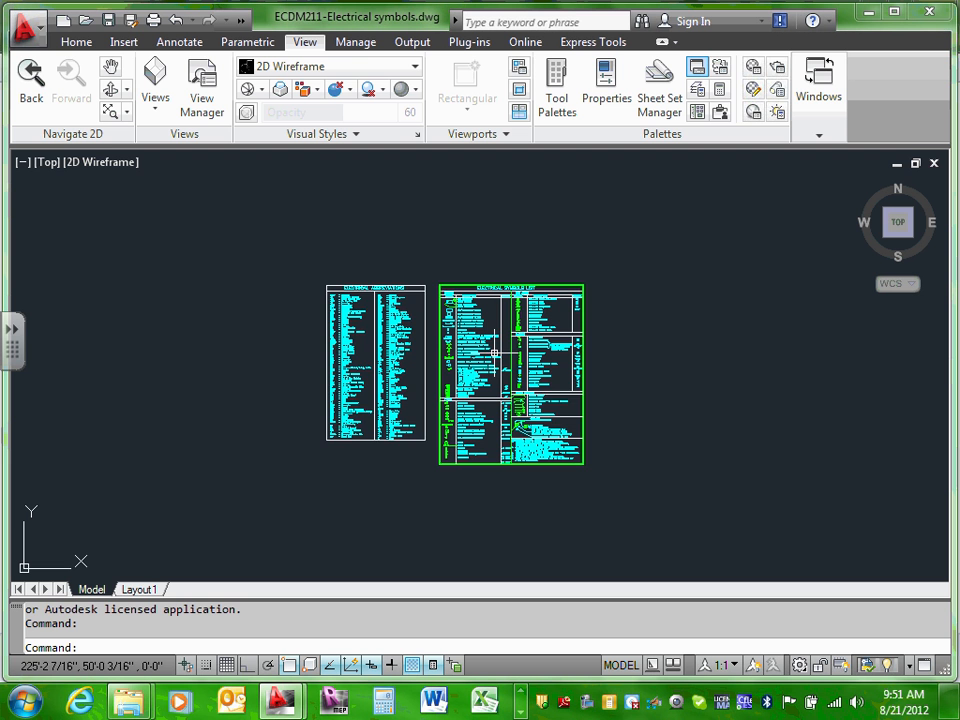
scroll(496, 322, down, 3)
Step: Window-select the Electrical Abbreviations and Electrical Symbols List tables and copy them with Clipboard > Copy
click(345, 255)
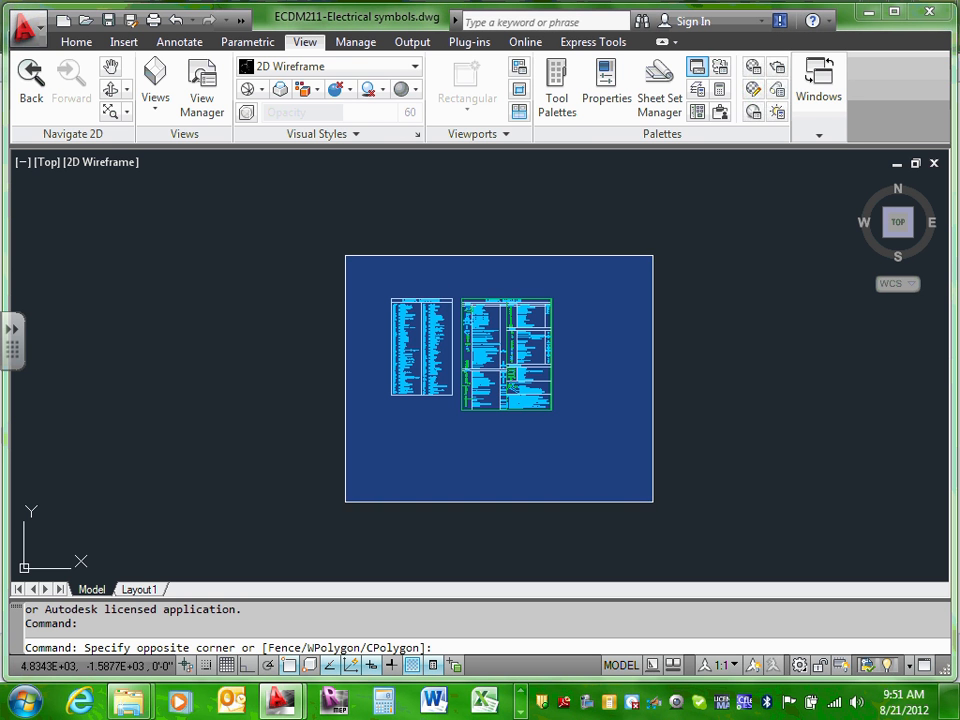
click(671, 521)
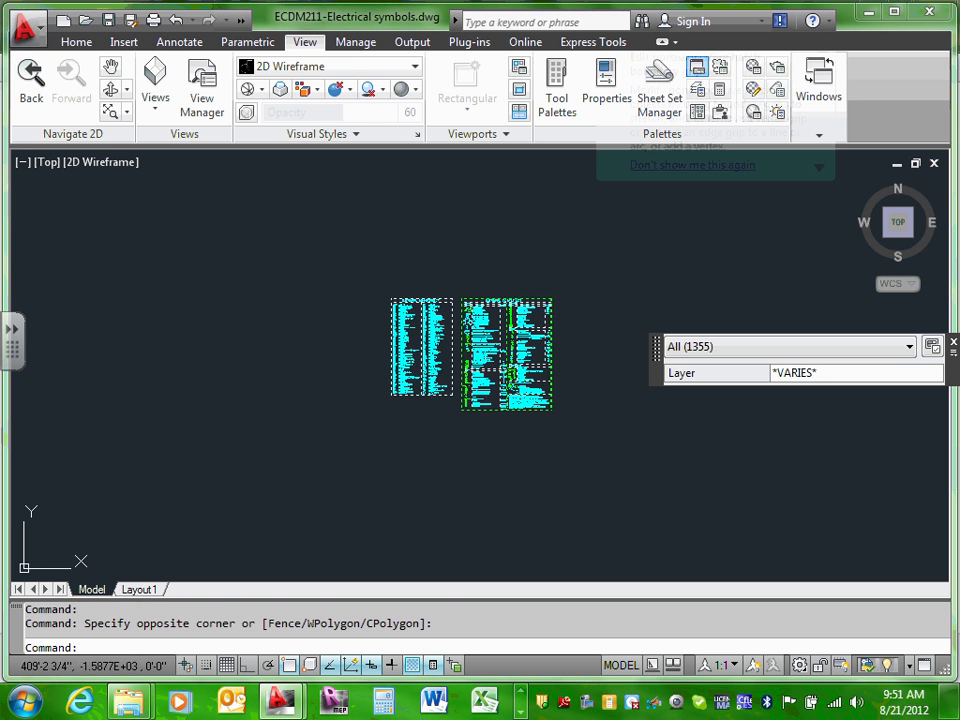
click(658, 501)
key(Escape)
key(Escape)
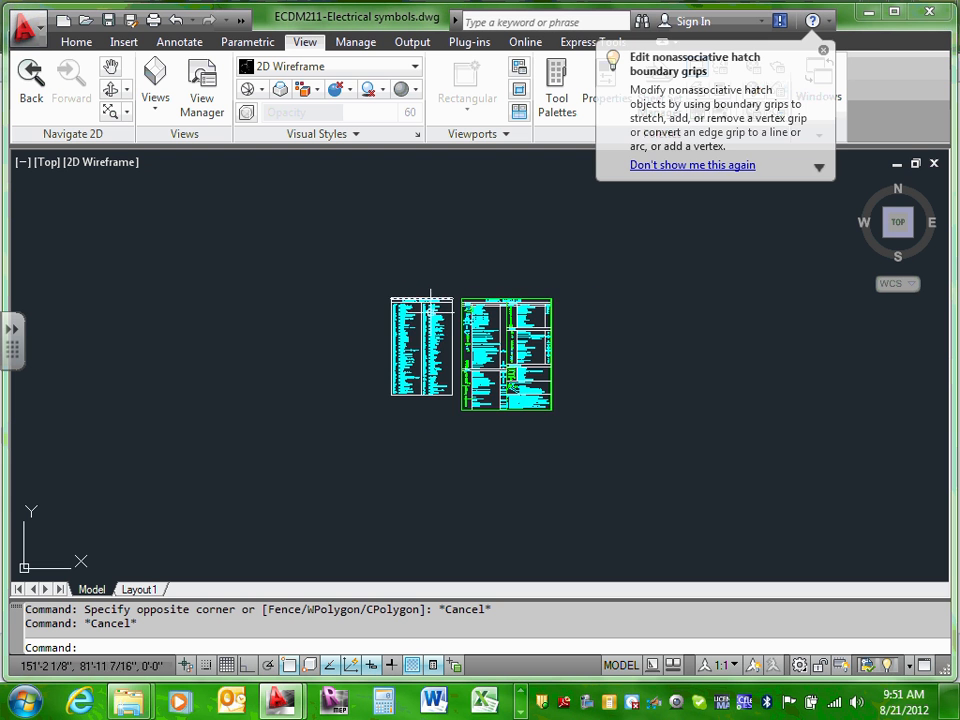
scroll(431, 300, up, 2)
click(823, 50)
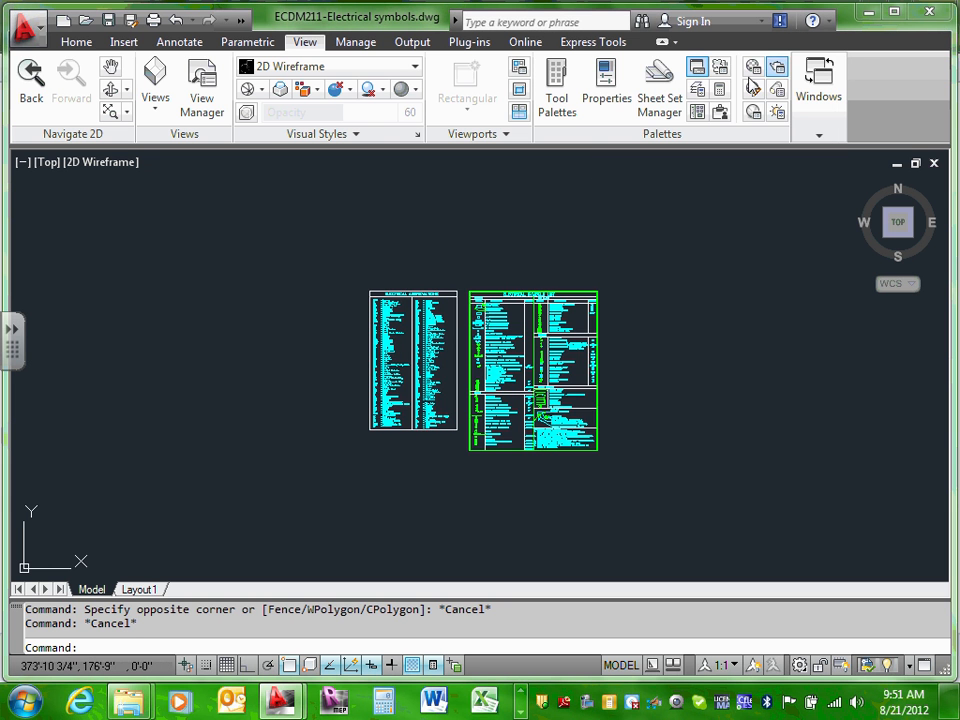
click(364, 229)
click(733, 537)
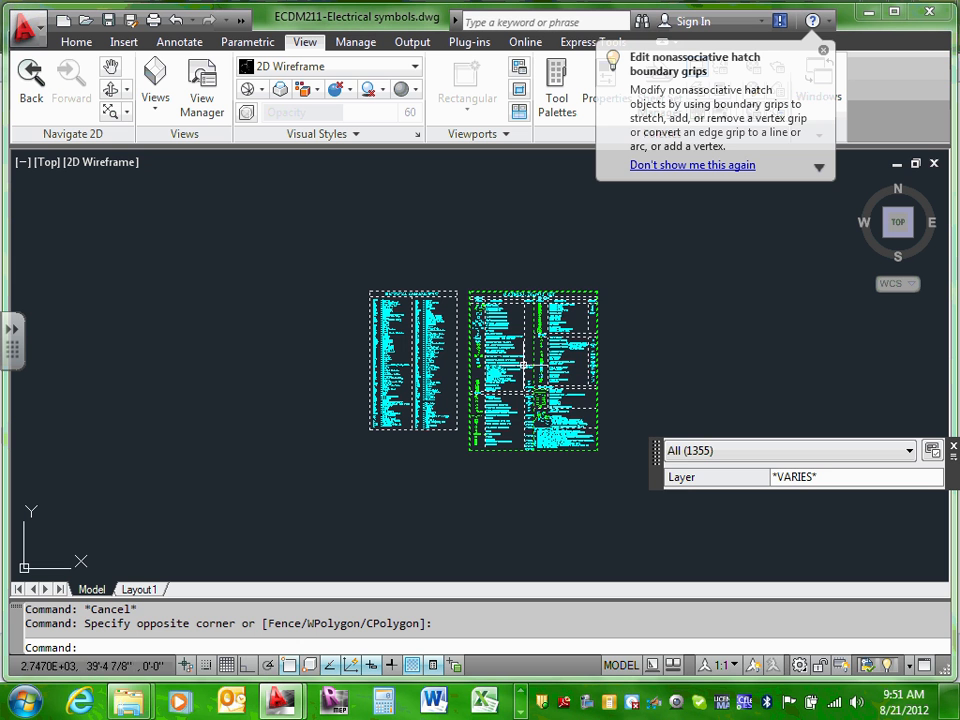
right_click(471, 269)
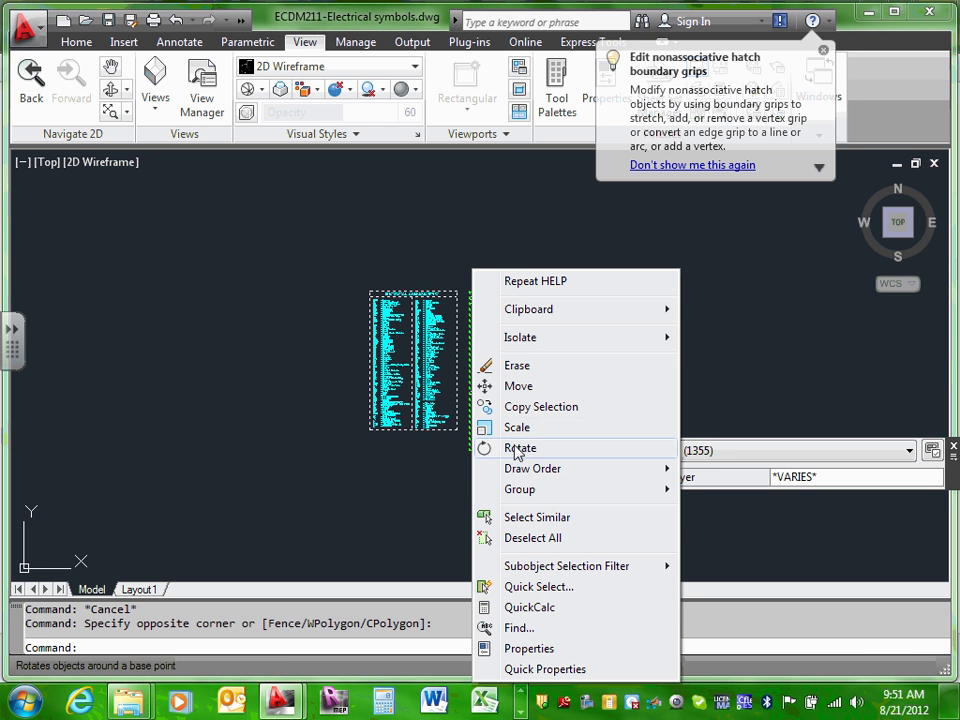
mouse_move(578, 318)
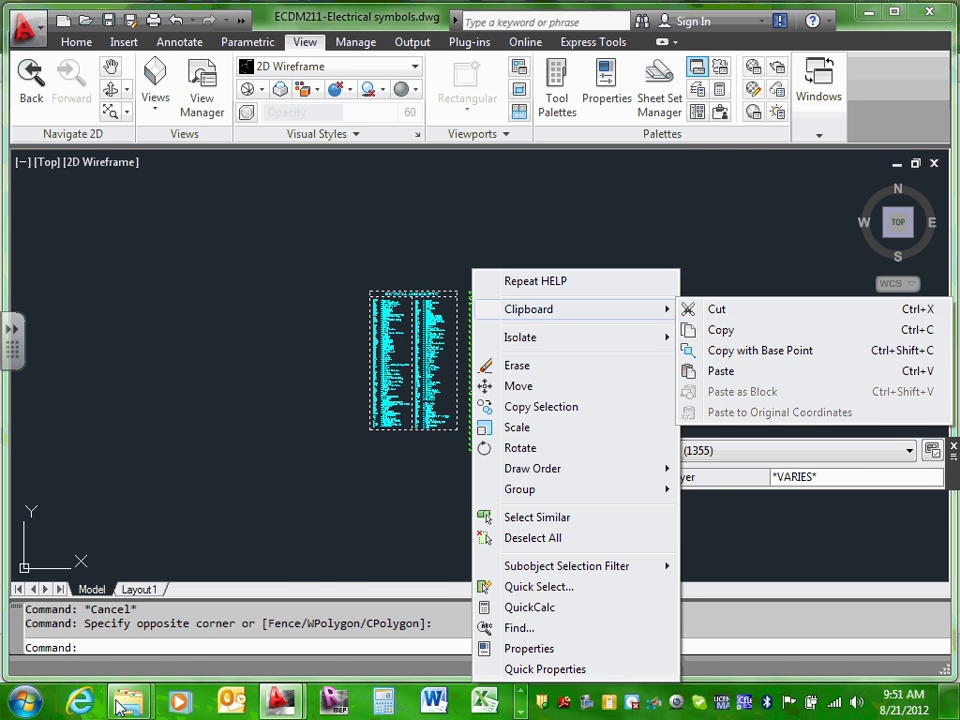
click(741, 330)
Step: Browse to Instructor > S#3-1-Fall-Residential Semester > ECDM2140 > CAD and copy the ECDM211-Electrical symbols file
mouse_move(128, 700)
click(278, 604)
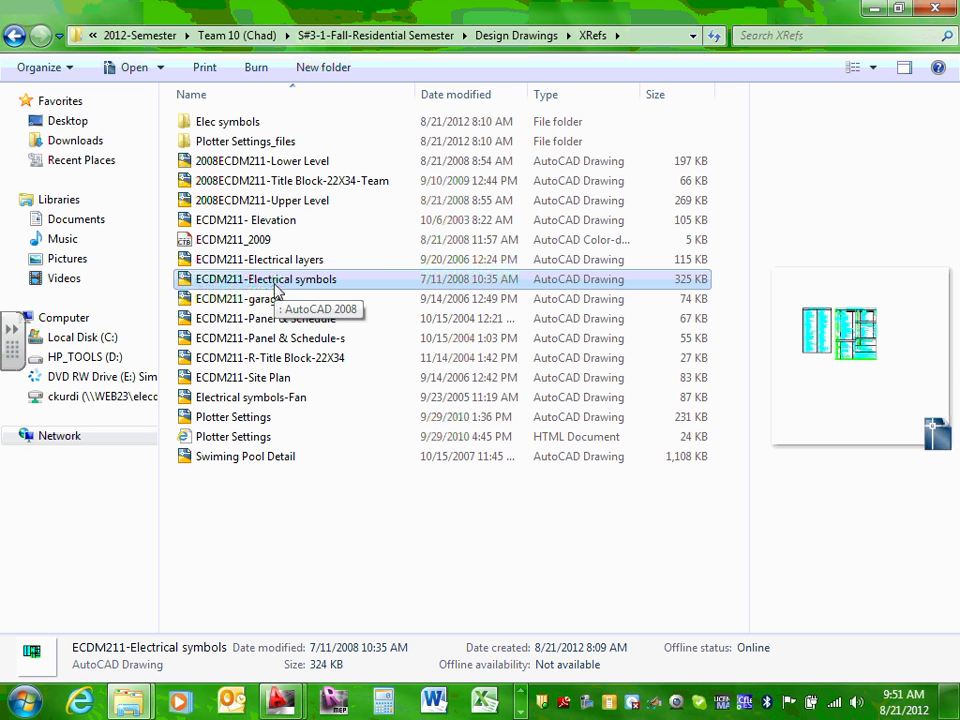
click(387, 36)
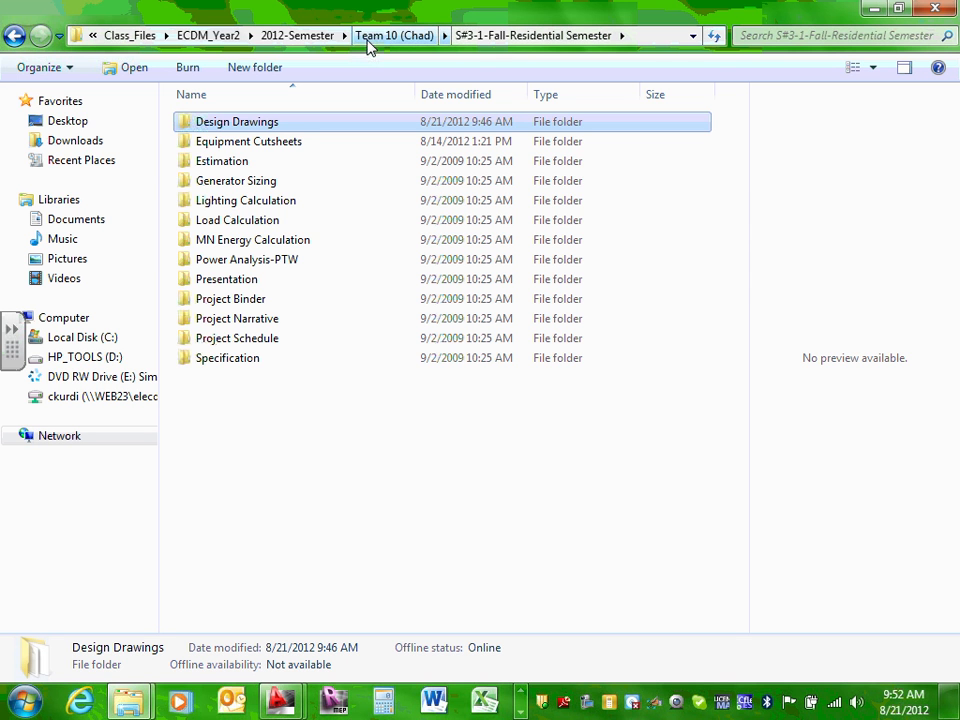
click(293, 36)
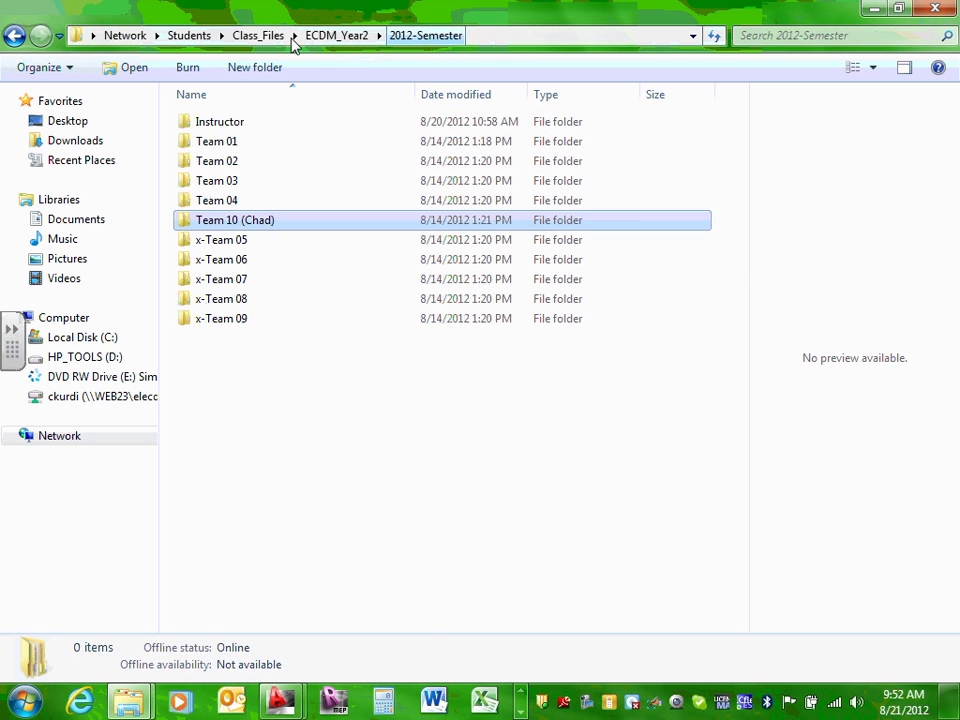
double_click(231, 131)
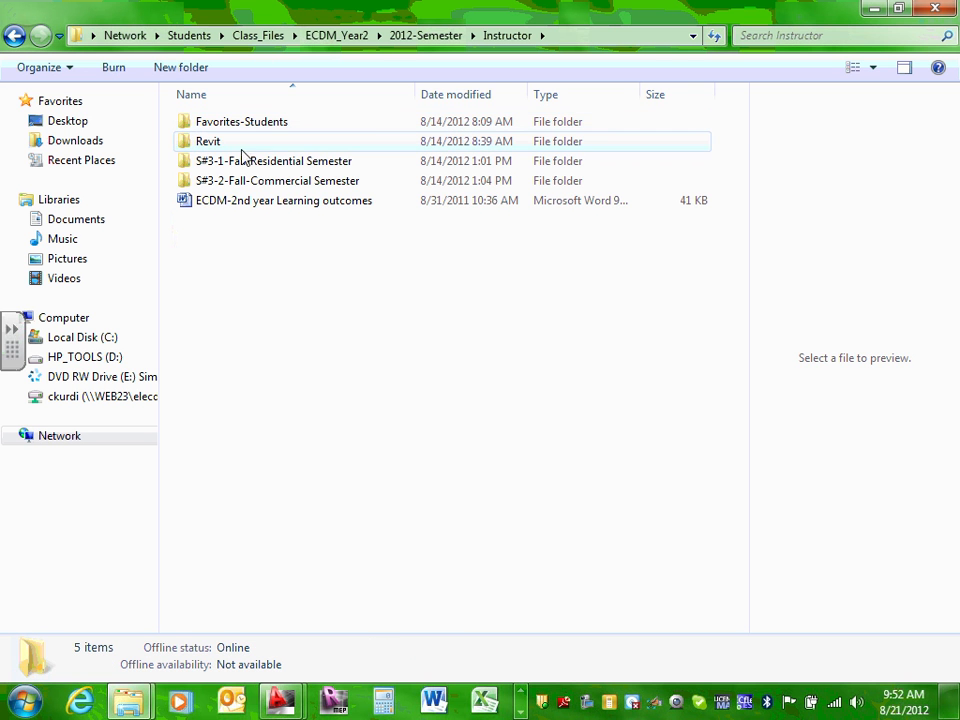
double_click(251, 164)
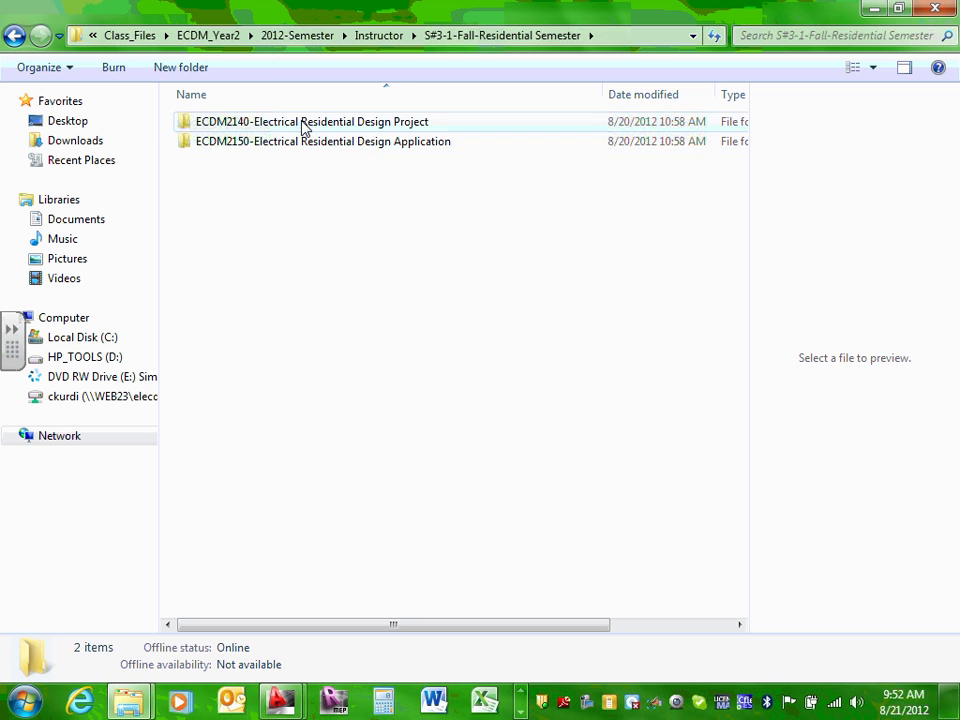
double_click(296, 122)
double_click(254, 126)
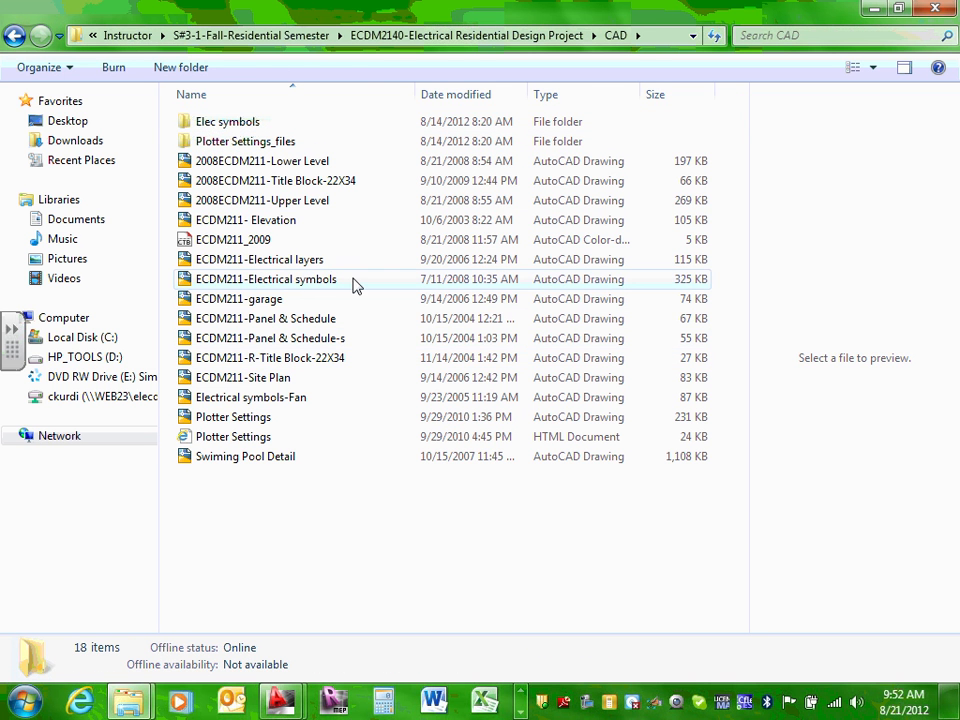
right_click(299, 281)
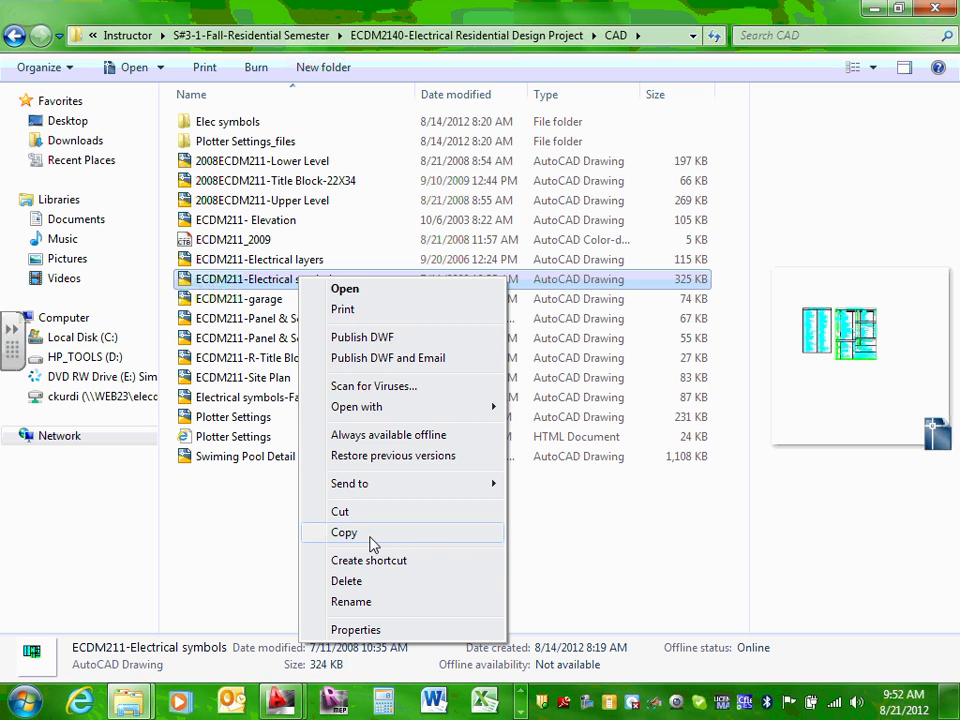
click(372, 540)
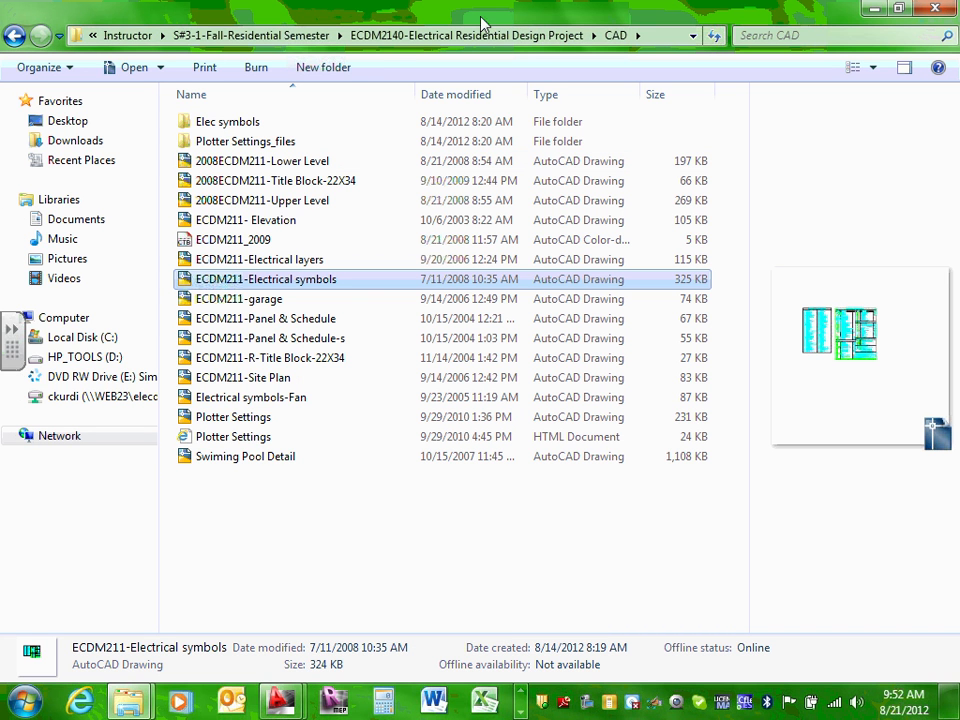
Step: Navigate through Class_Files > ECDM_Year2 > 2012-Semester to the team's Design Drawings folder
click(240, 38)
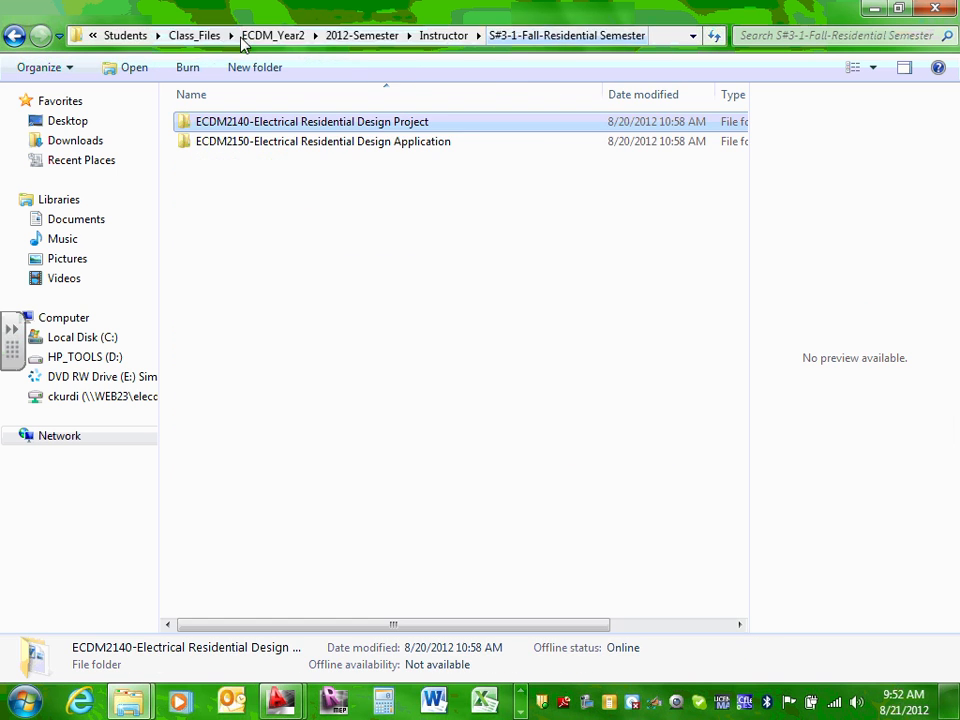
click(155, 37)
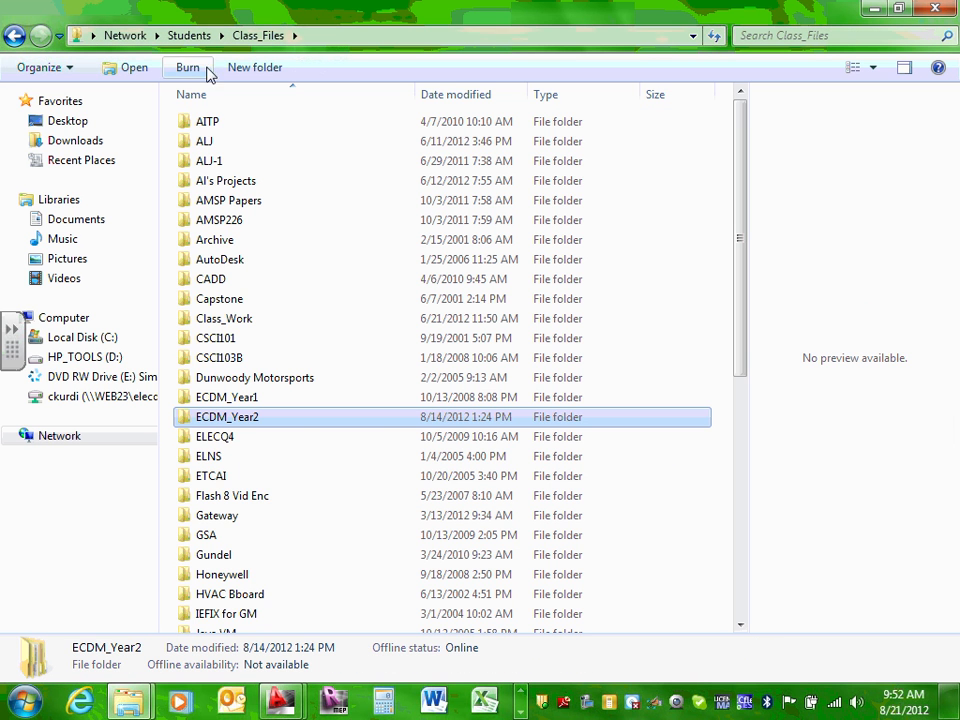
double_click(262, 421)
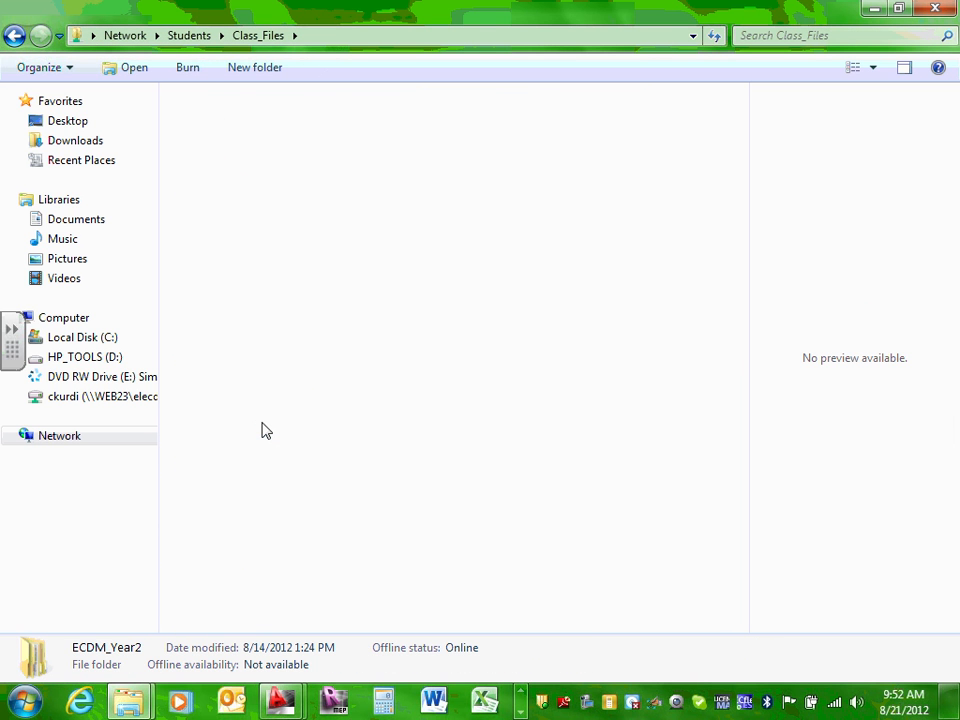
double_click(212, 165)
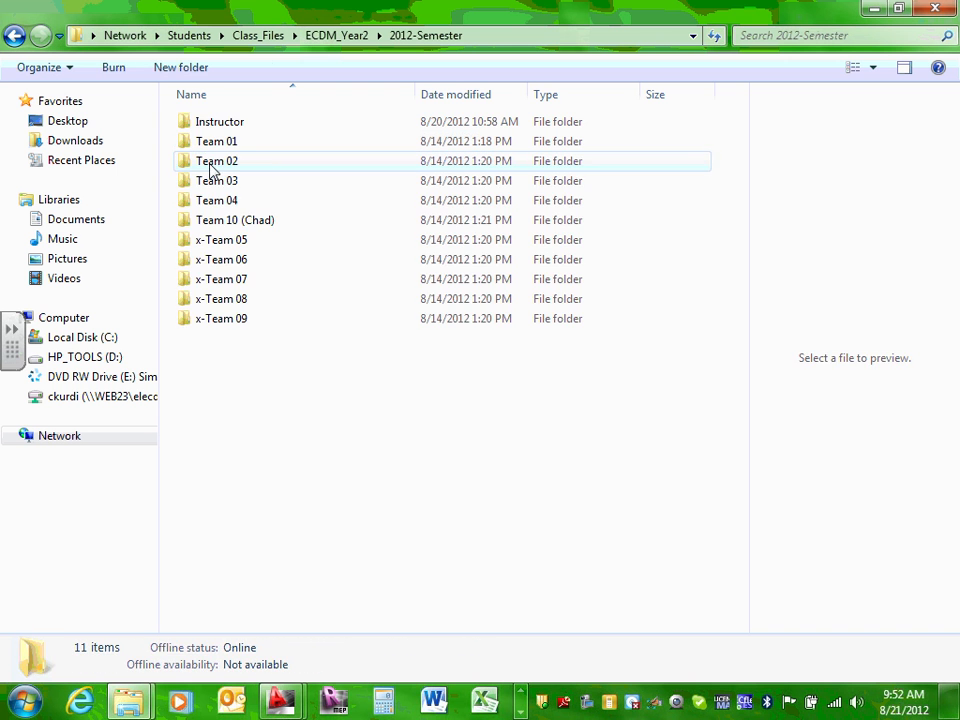
click(268, 222)
double_click(268, 222)
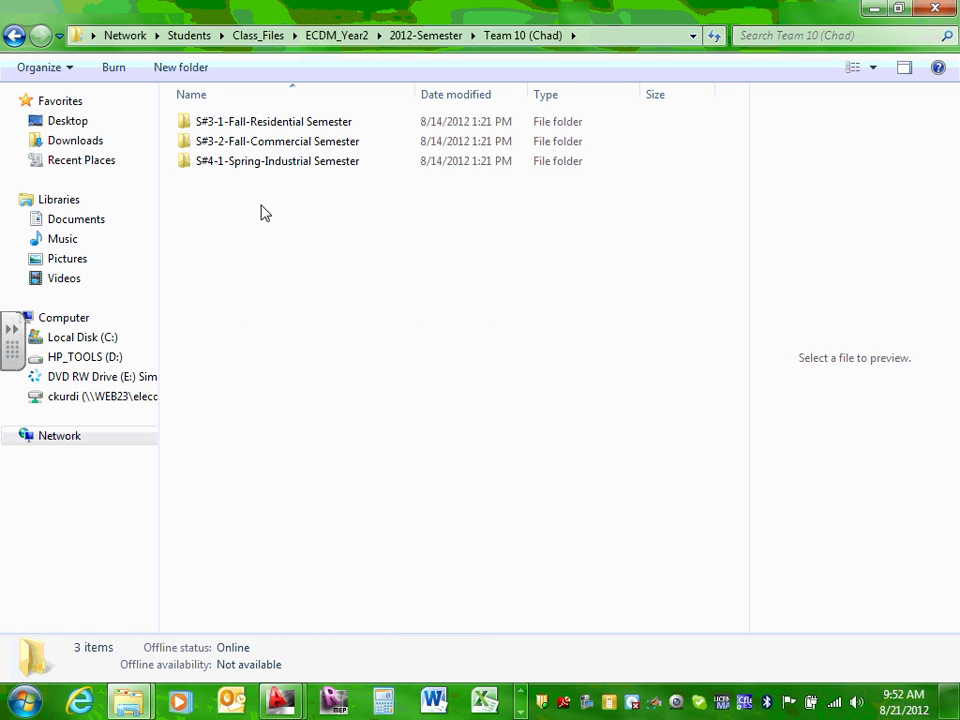
double_click(304, 127)
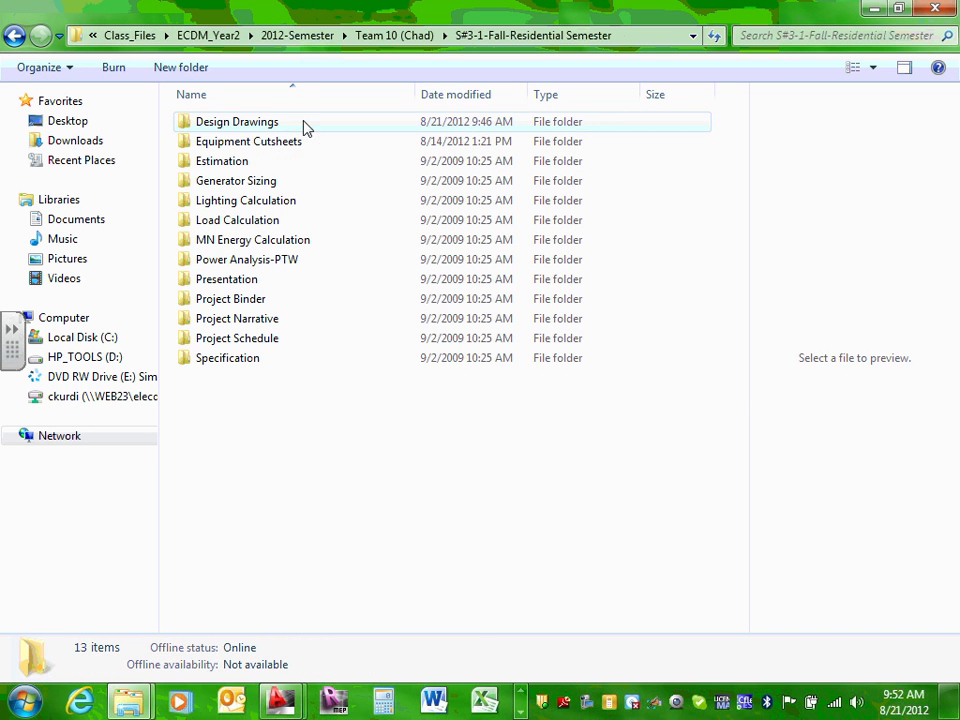
double_click(272, 126)
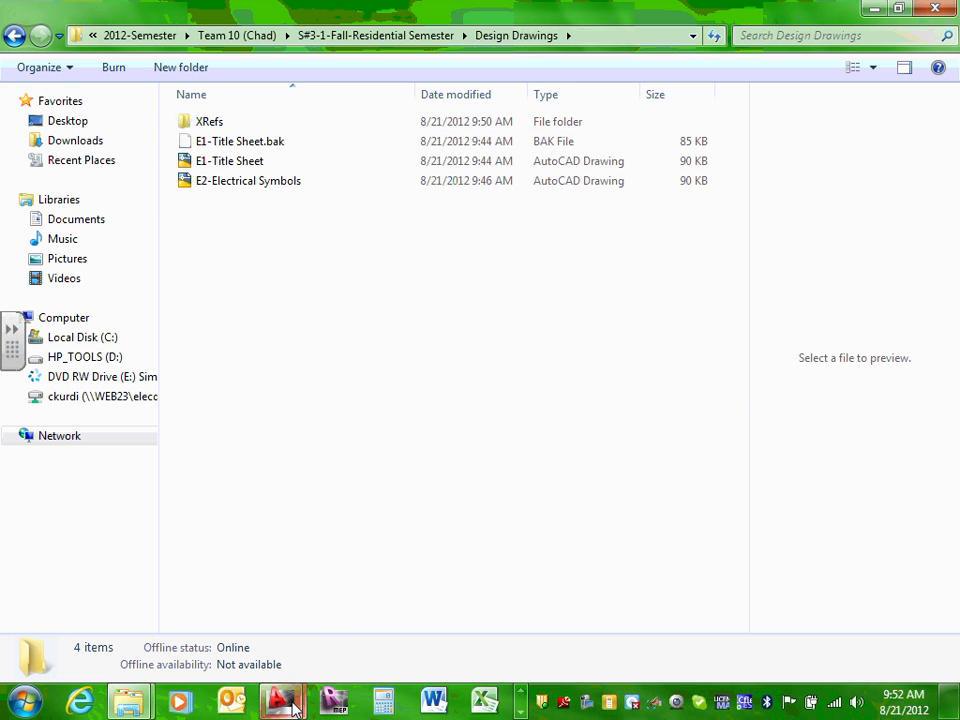
Step: Back in the ECDM211-Electrical symbols drawing, copy the selected tables to the clipboard
mouse_move(281, 700)
click(338, 628)
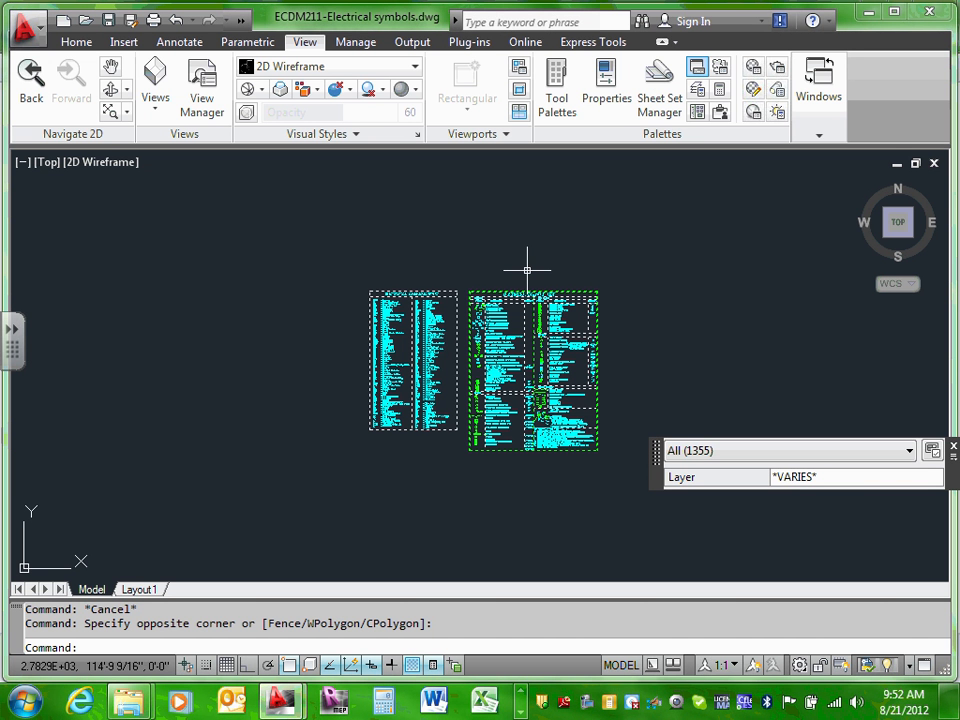
right_click(491, 337)
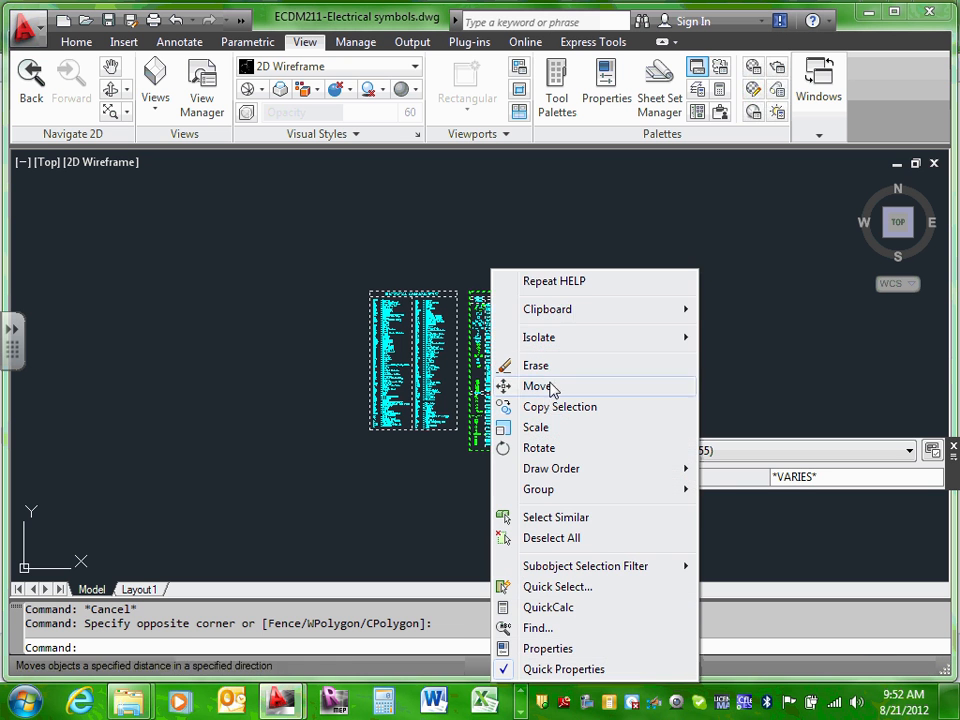
mouse_move(578, 317)
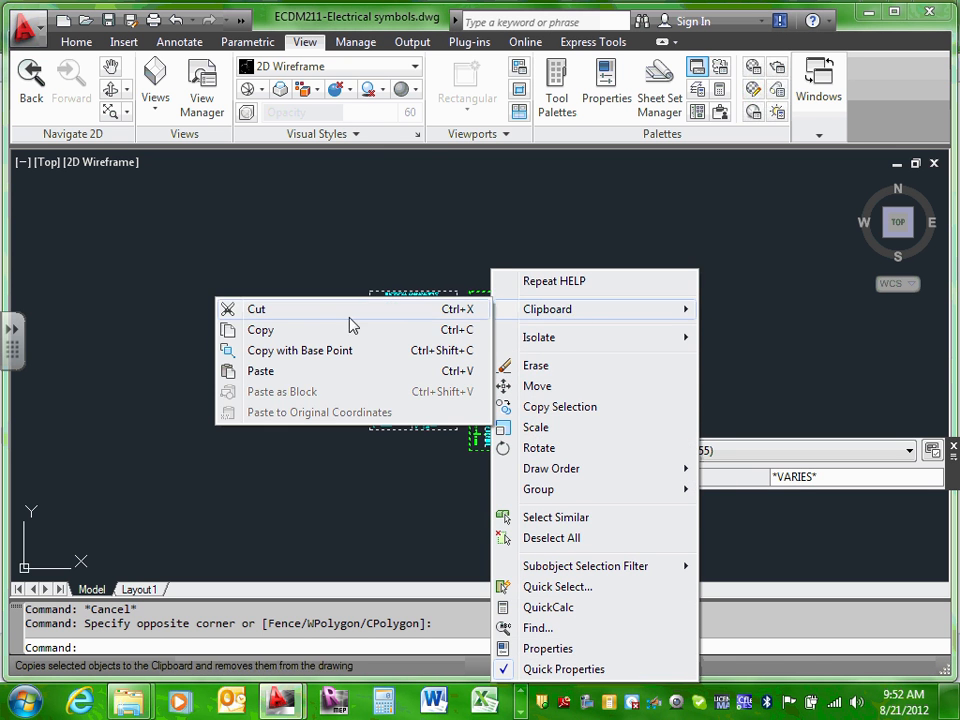
click(279, 330)
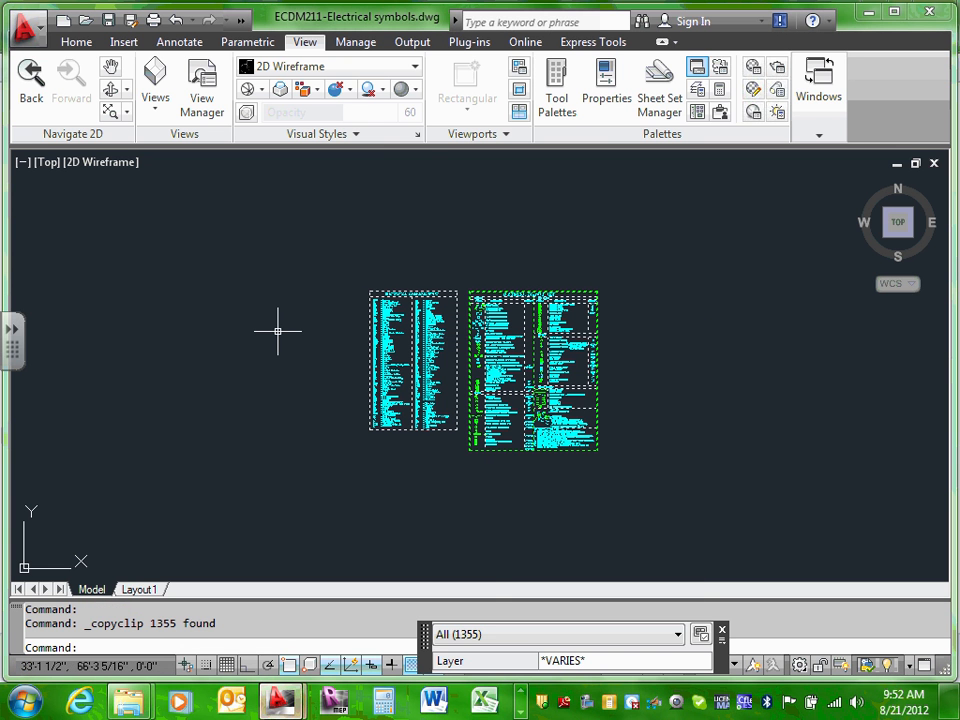
Step: Paste the tables into E2-Electrical Symbols.dwg at a picked point and zoom extents
mouse_move(280, 700)
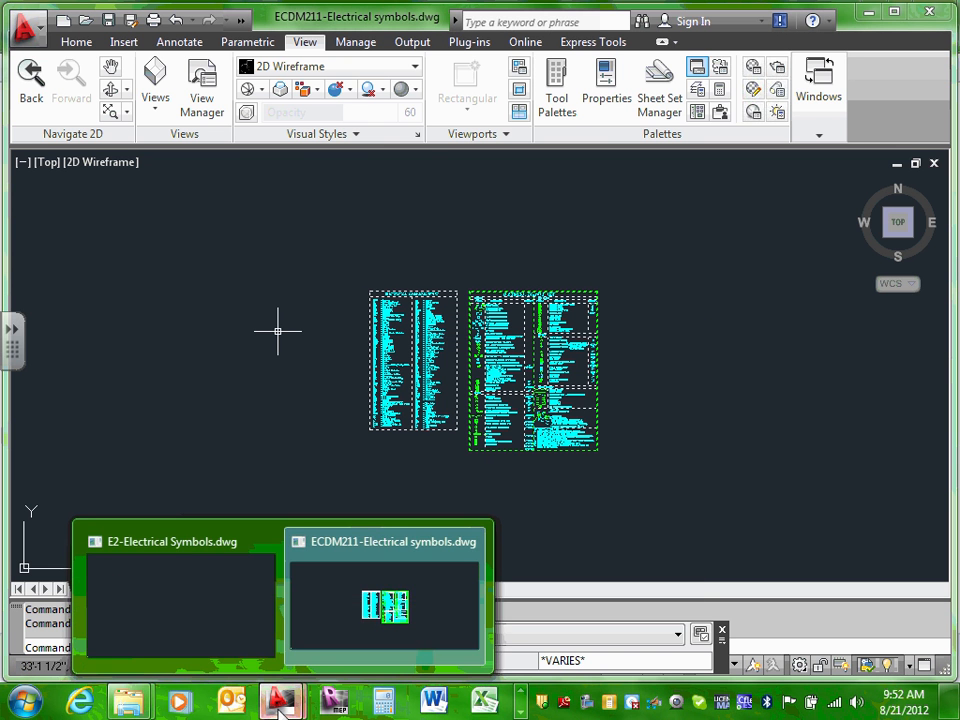
click(178, 584)
right_click(312, 290)
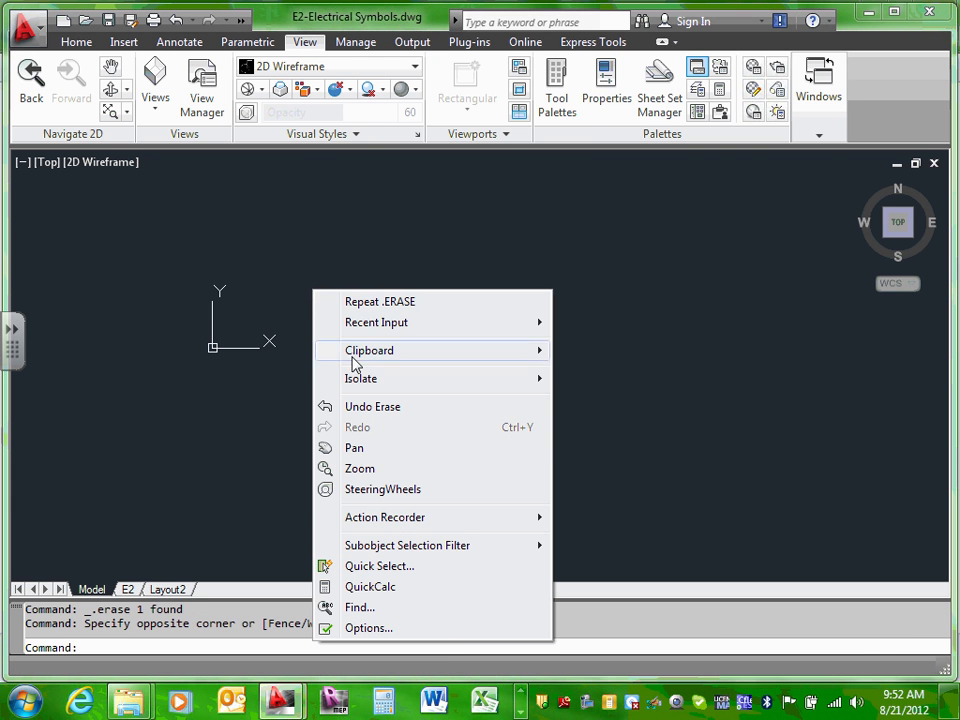
mouse_move(392, 355)
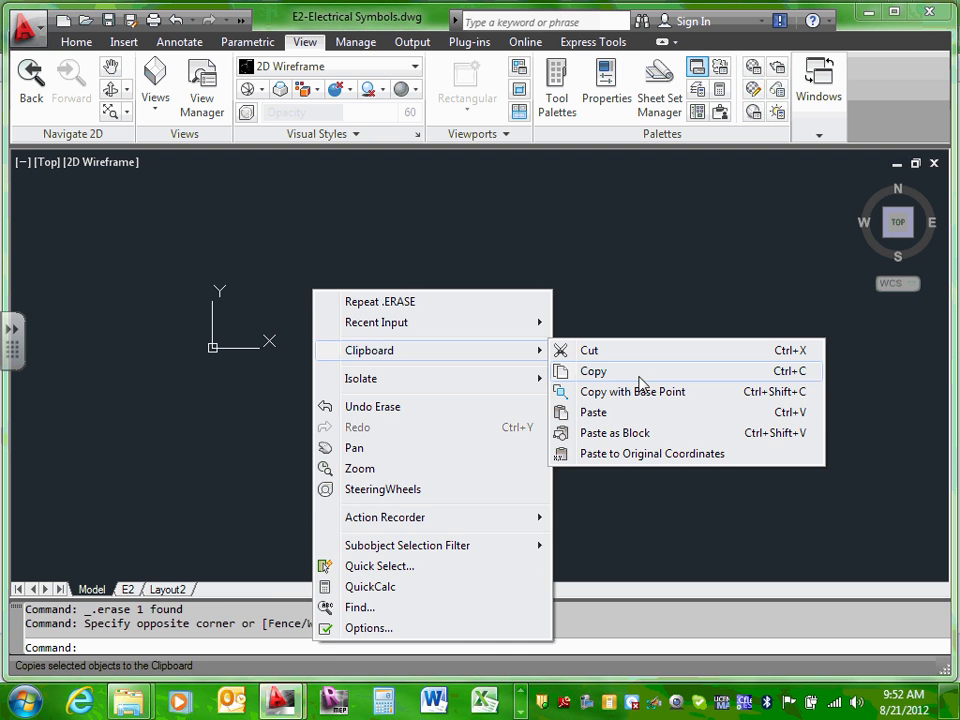
click(602, 413)
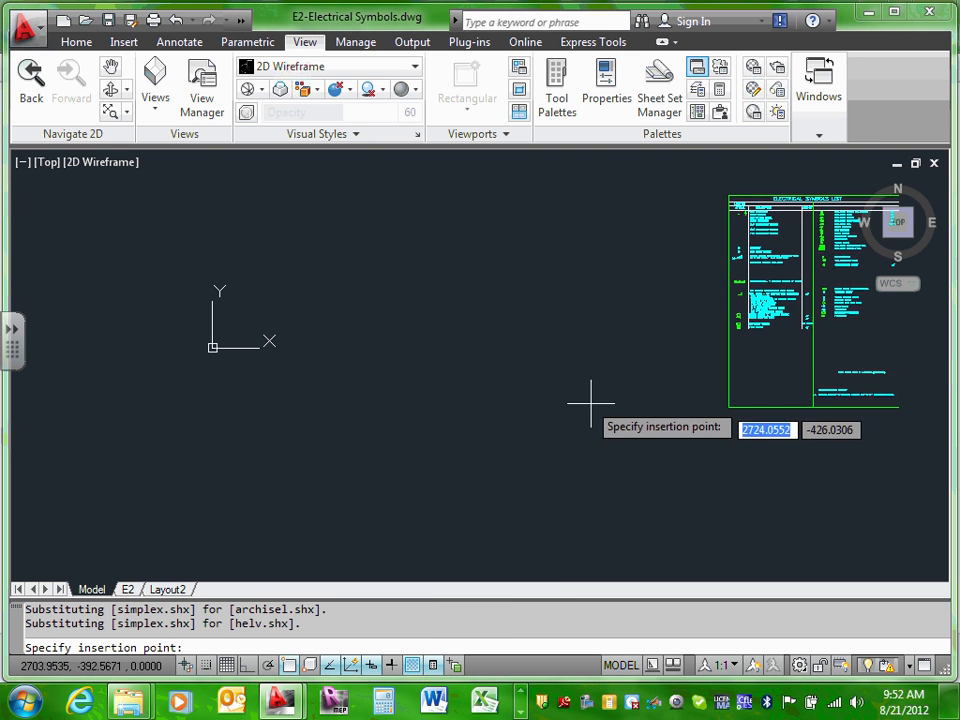
click(291, 476)
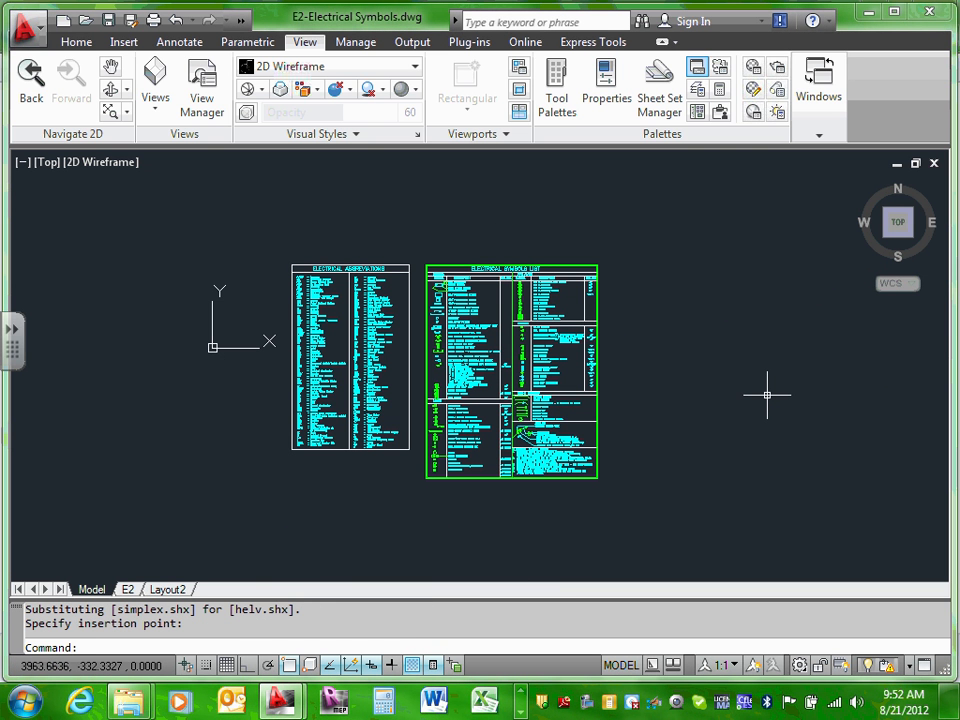
text(z)
key(Return)
text(e)
key(Return)
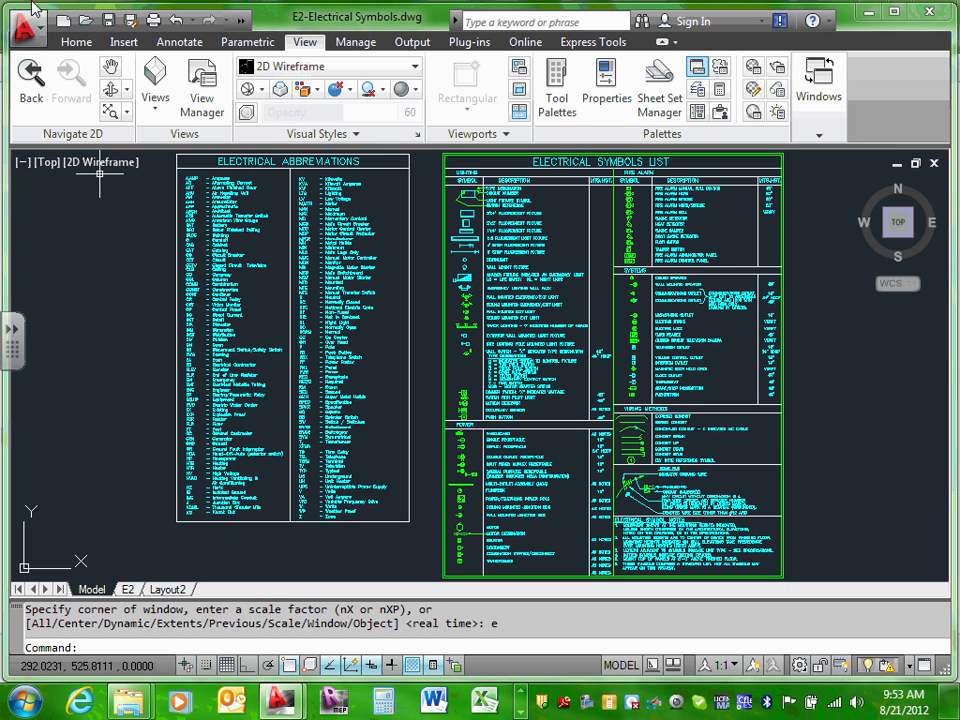
Step: Cancel out of the model-space Plot dialog and switch to the E2 layout sheet
click(154, 21)
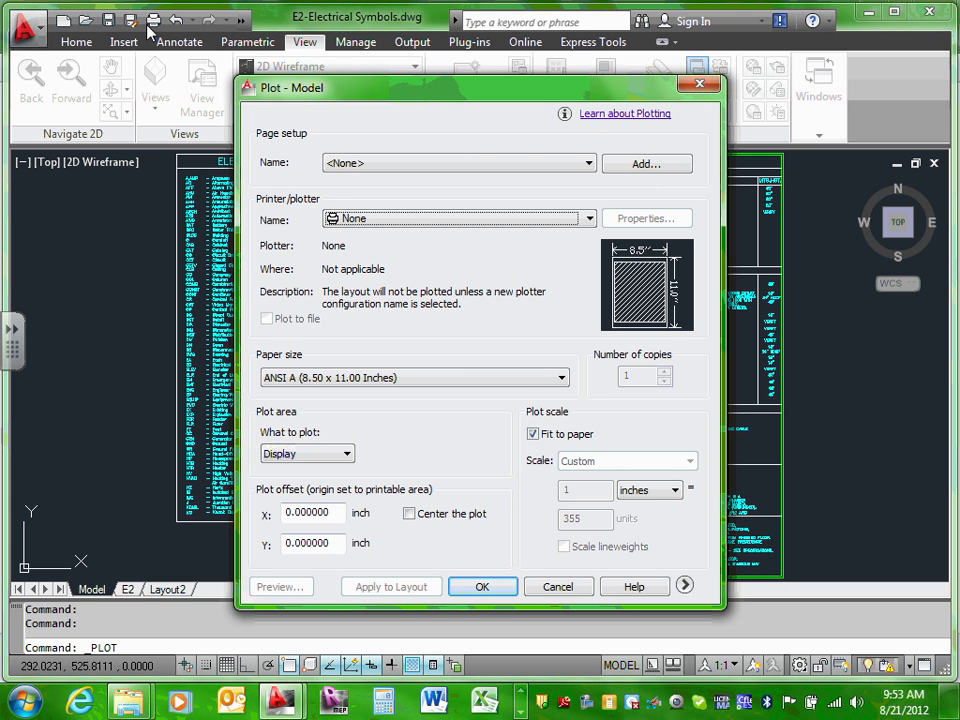
click(552, 592)
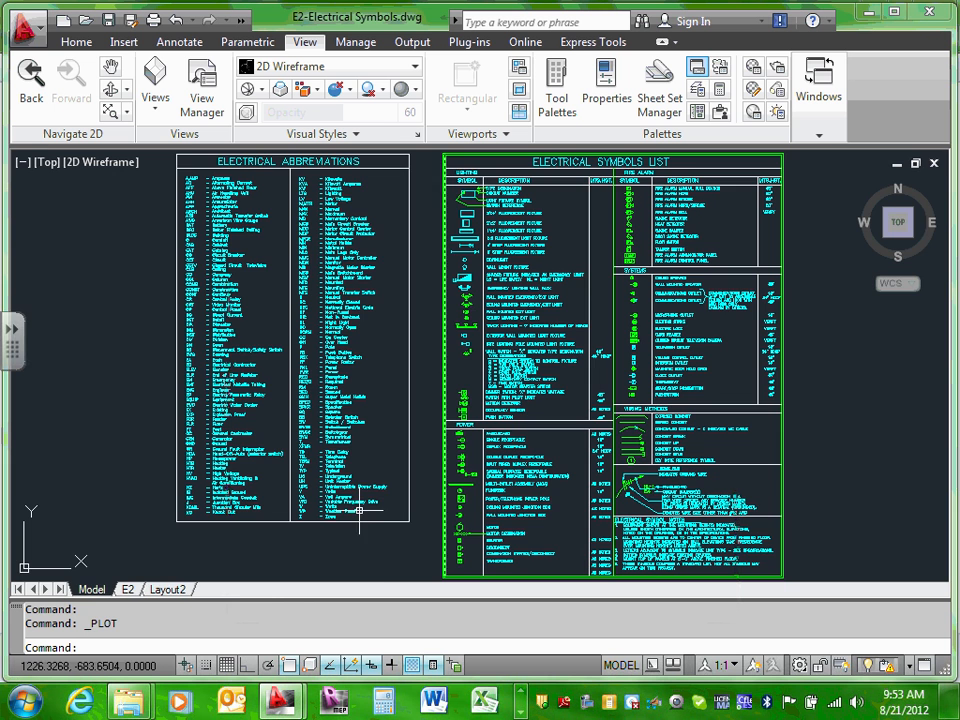
click(130, 590)
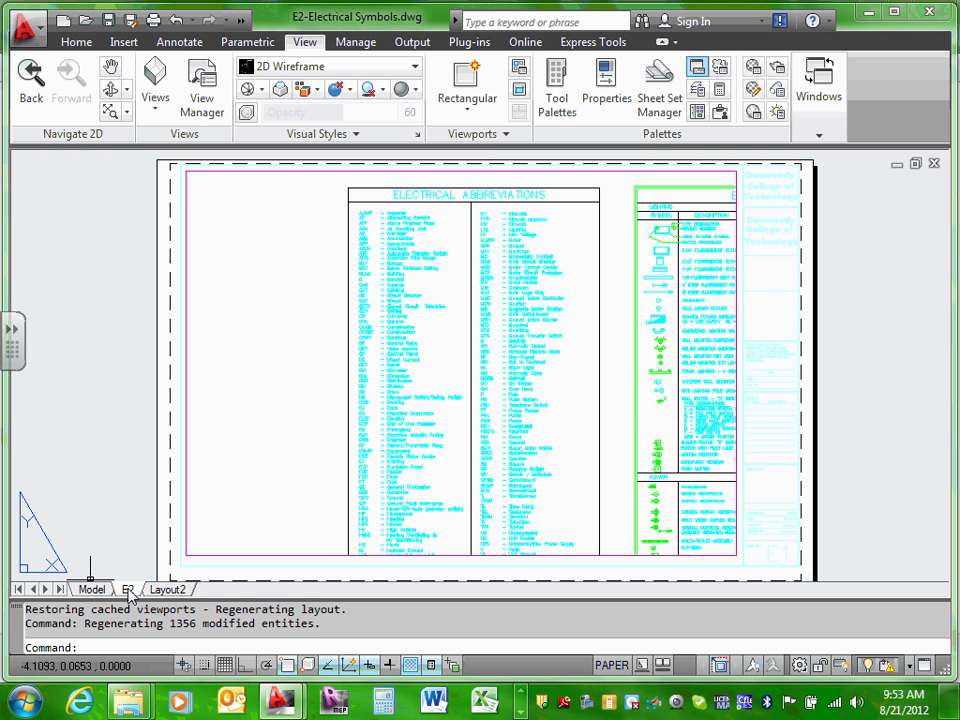
Step: Preview the 22X34 page setup in the E2 Plot dialog with expanded options, then cancel
click(153, 20)
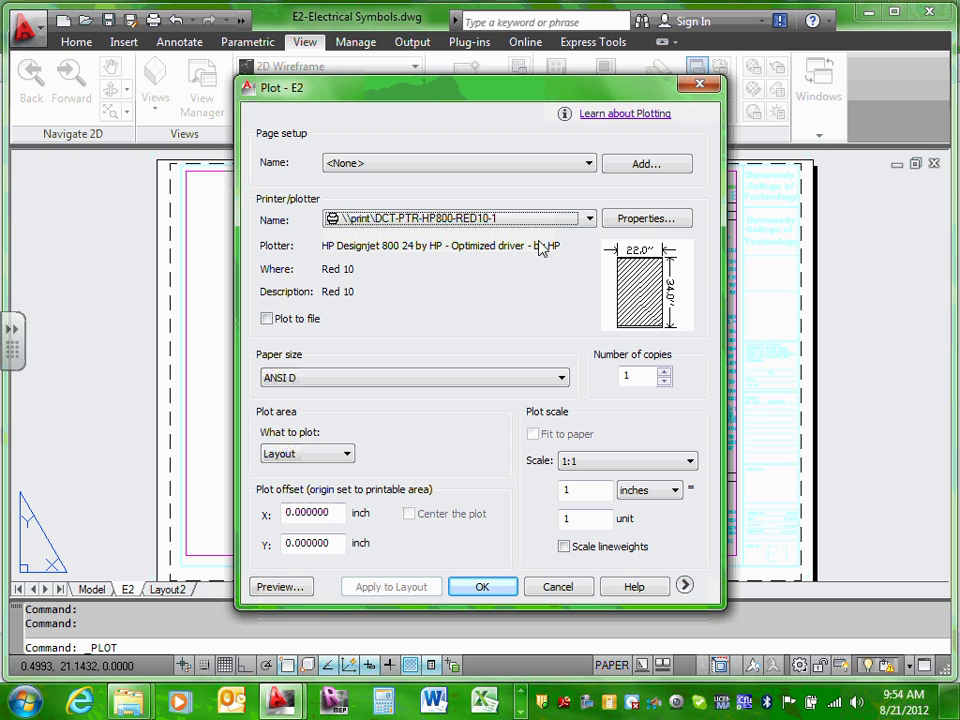
click(590, 165)
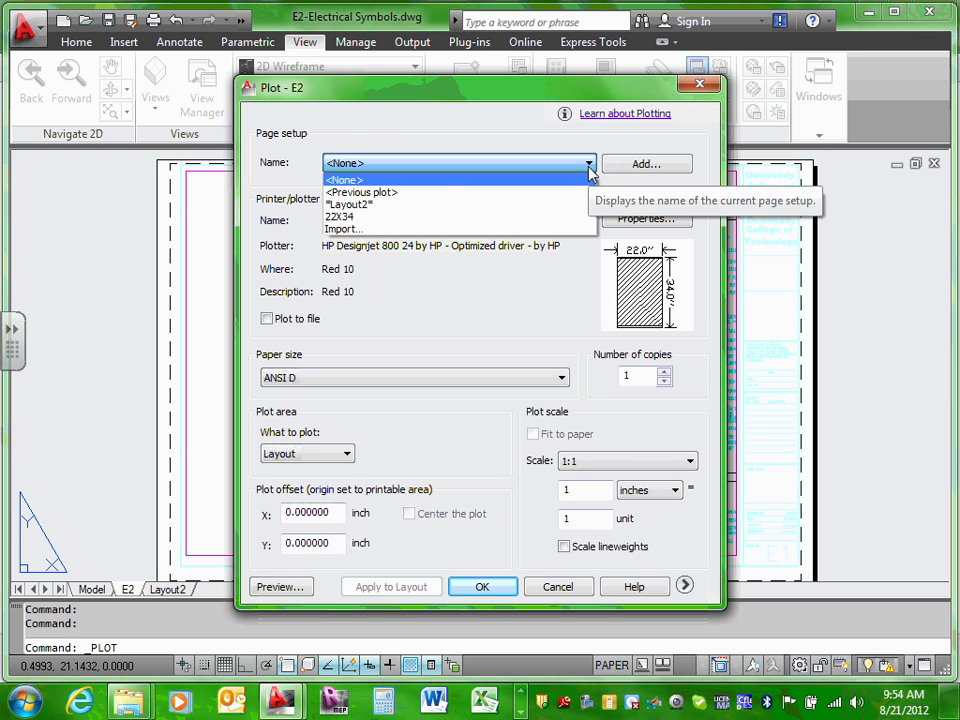
click(370, 216)
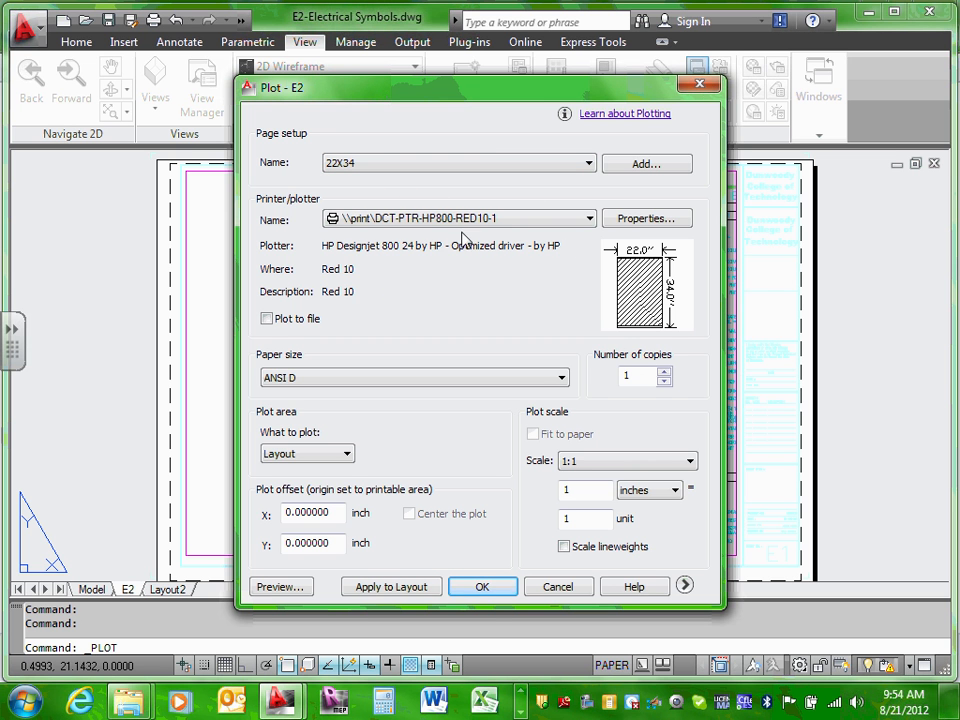
click(683, 586)
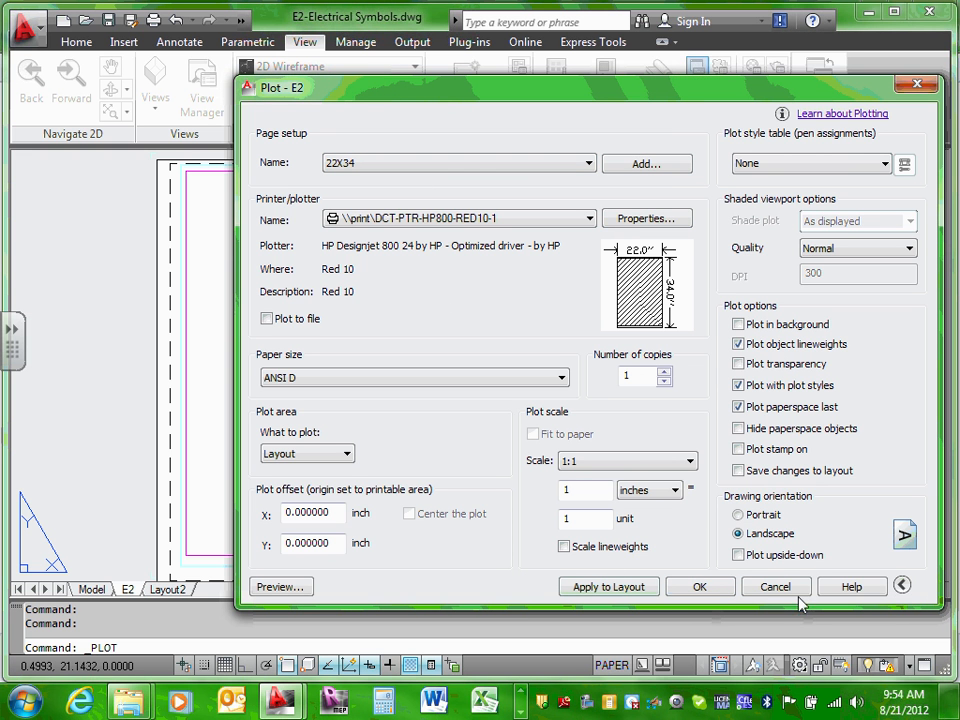
click(774, 587)
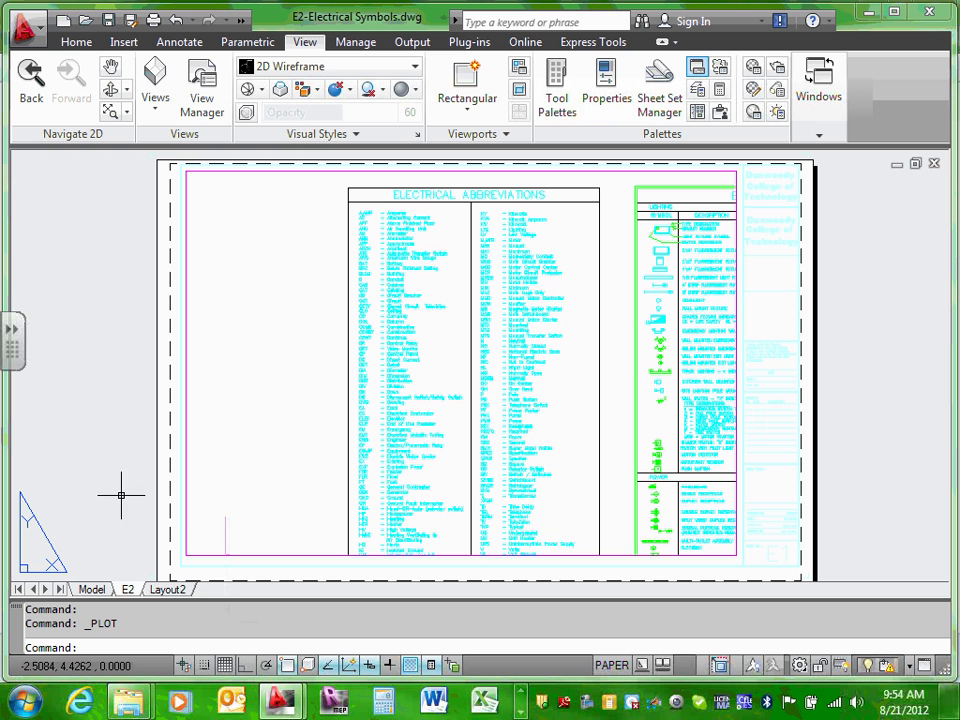
Step: In the Page Setup Manager, give 22X34 the ECDM211_2009.ctb plot style and set it current for E2
right_click(128, 590)
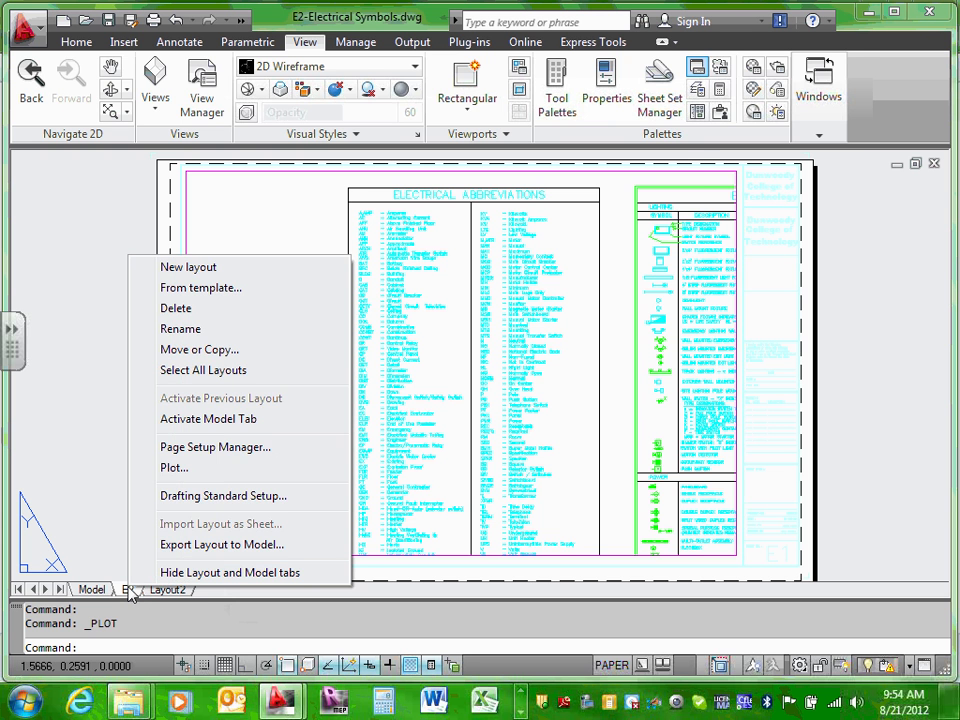
click(213, 447)
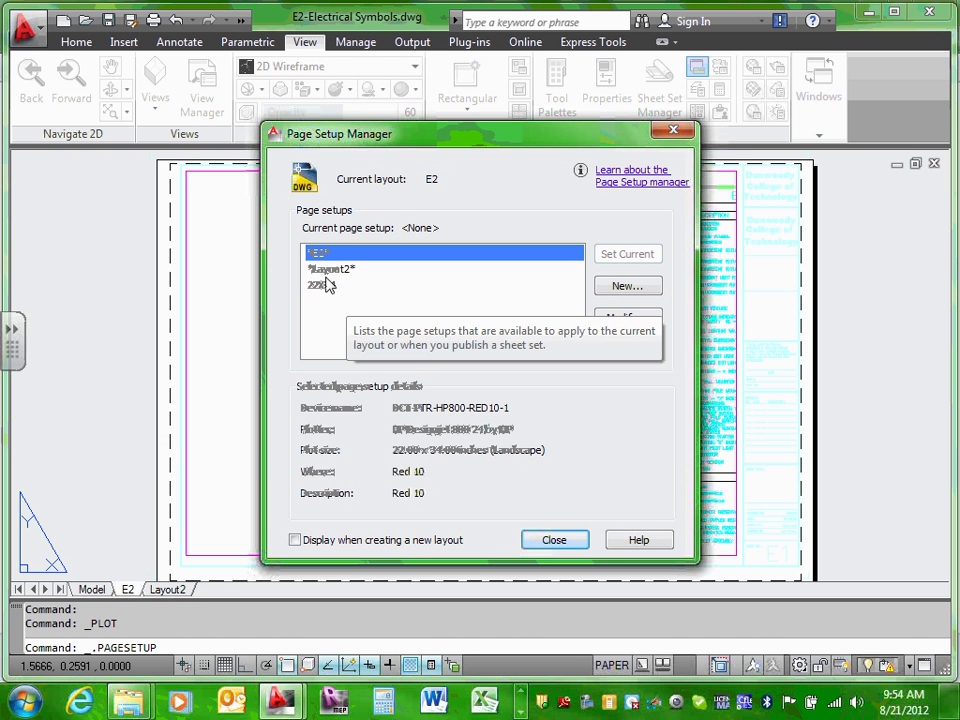
click(322, 286)
click(640, 318)
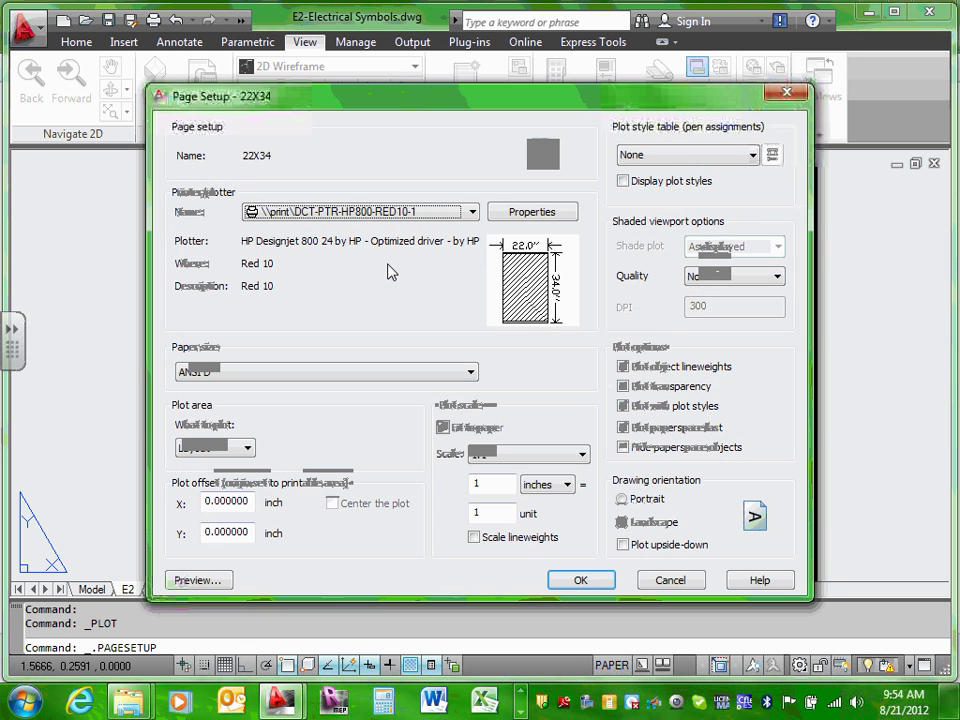
click(744, 156)
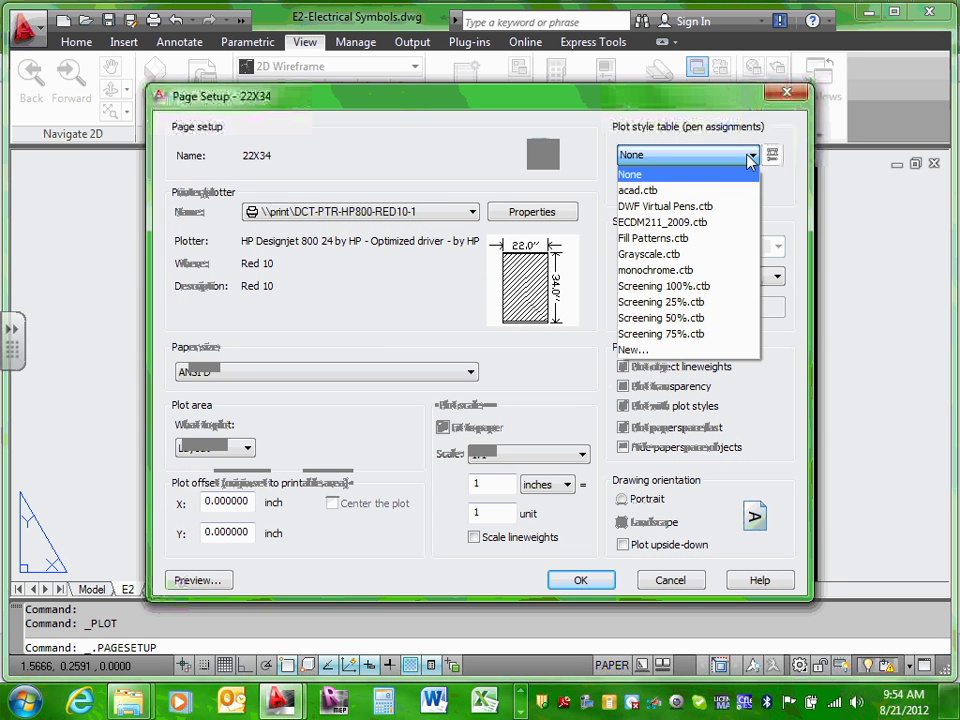
click(724, 221)
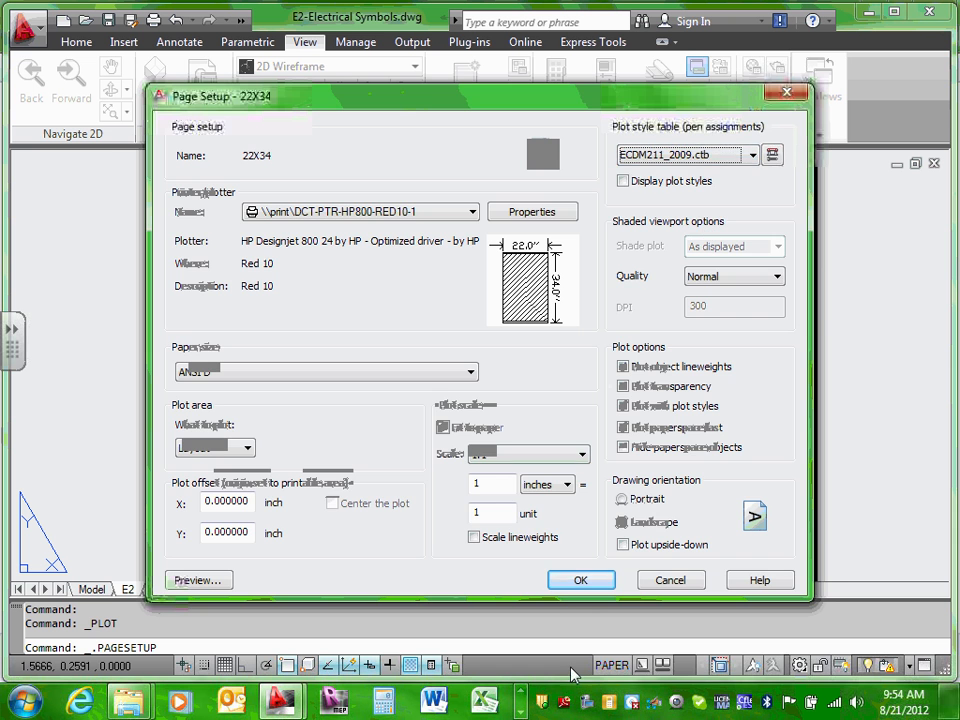
click(586, 582)
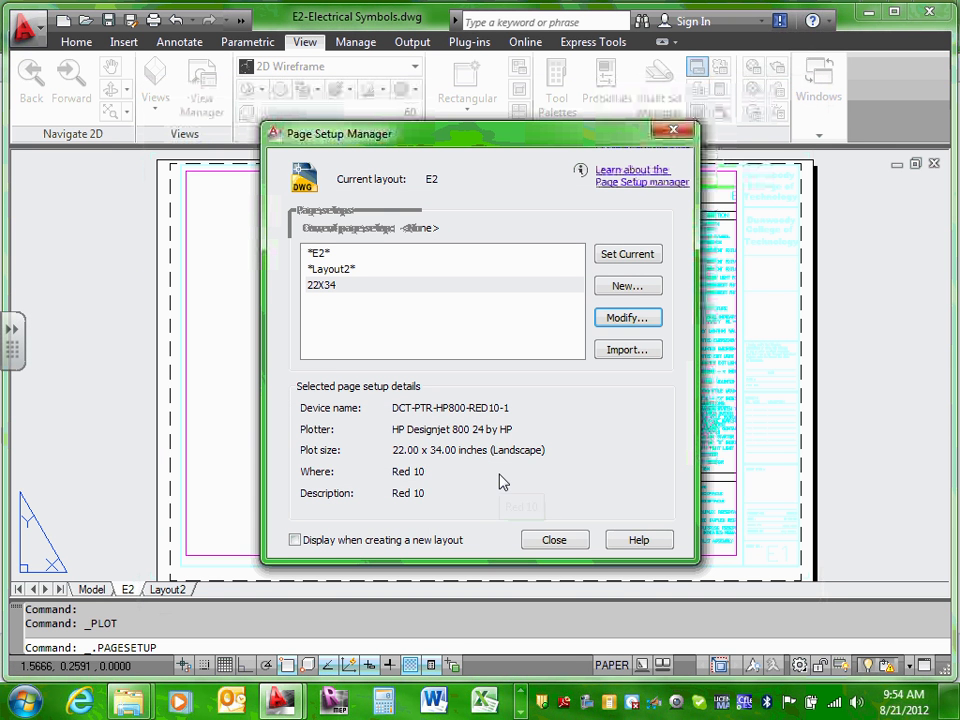
click(614, 257)
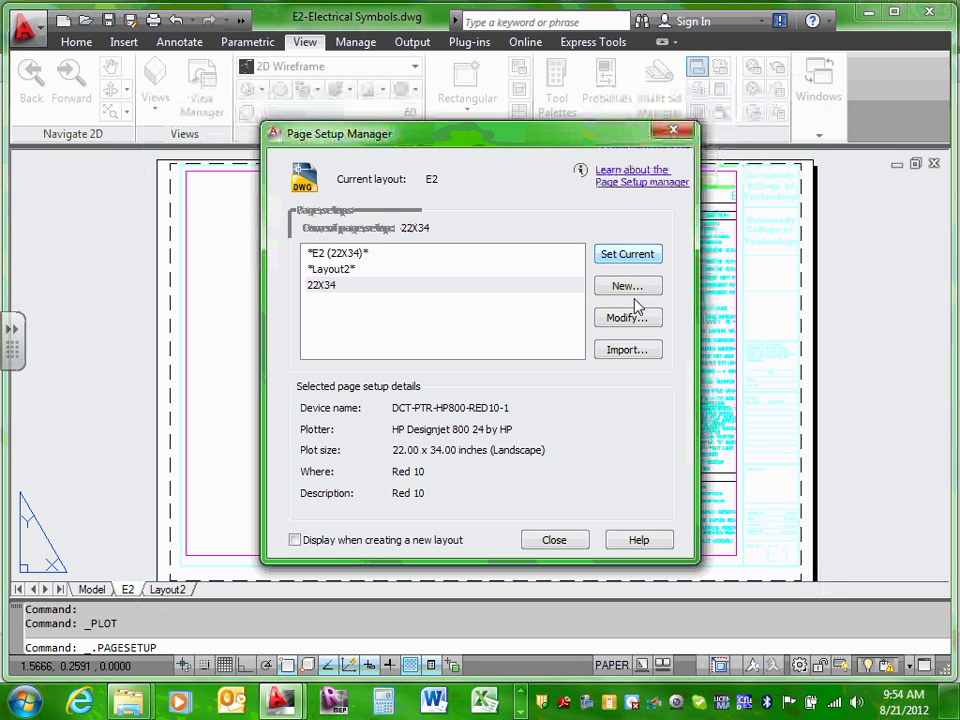
click(566, 541)
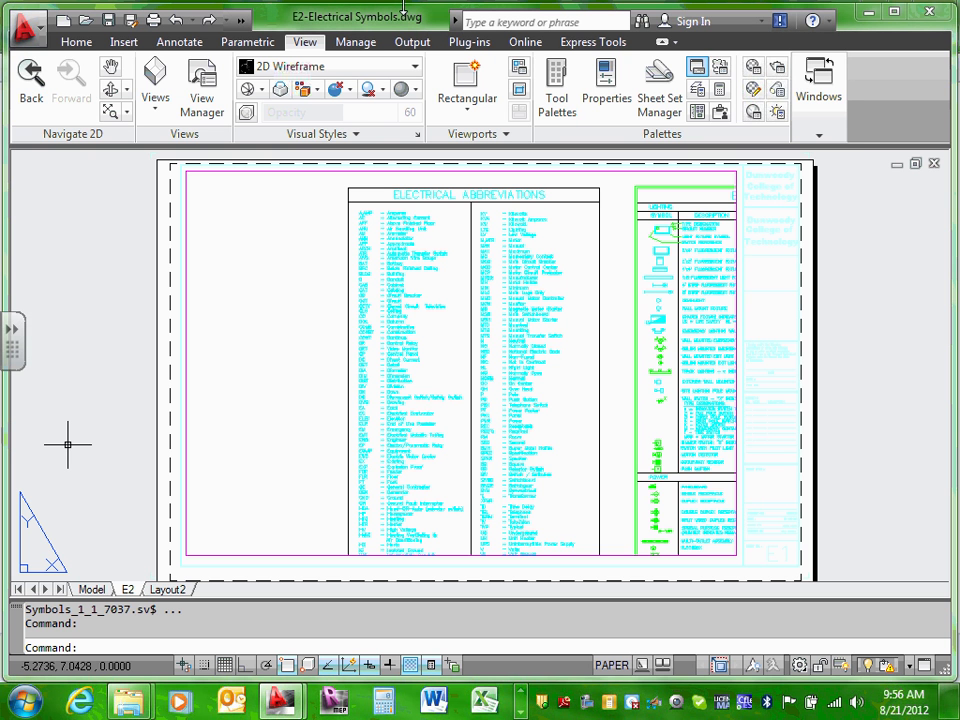
Step: Zoom extents inside the E2 viewport so both tables fit side by side, then return to paper space
double_click(263, 329)
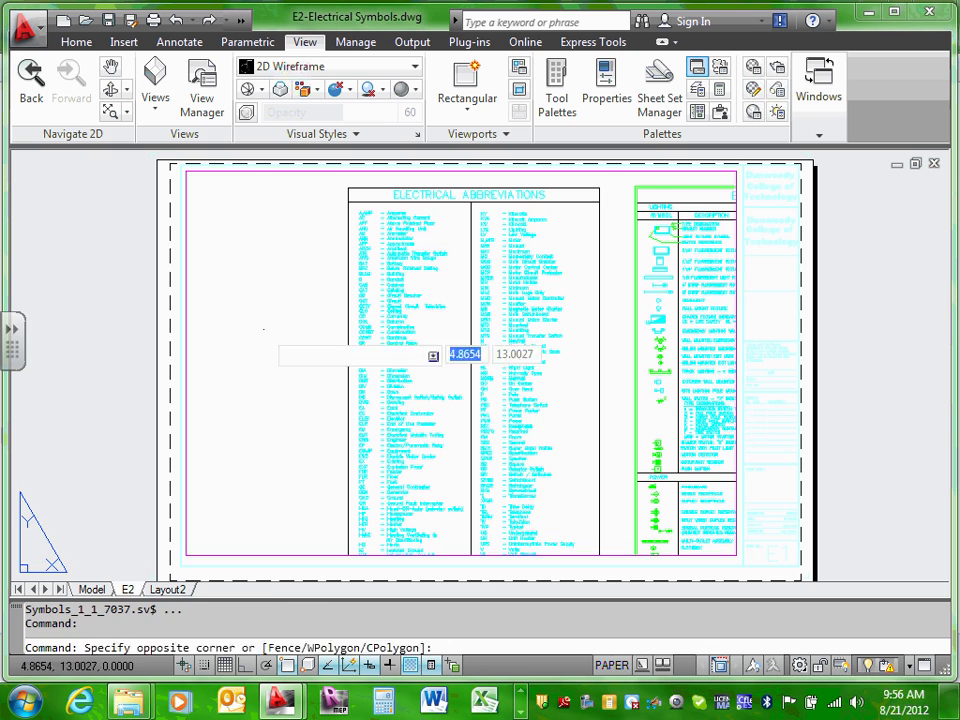
text(z)
key(Return)
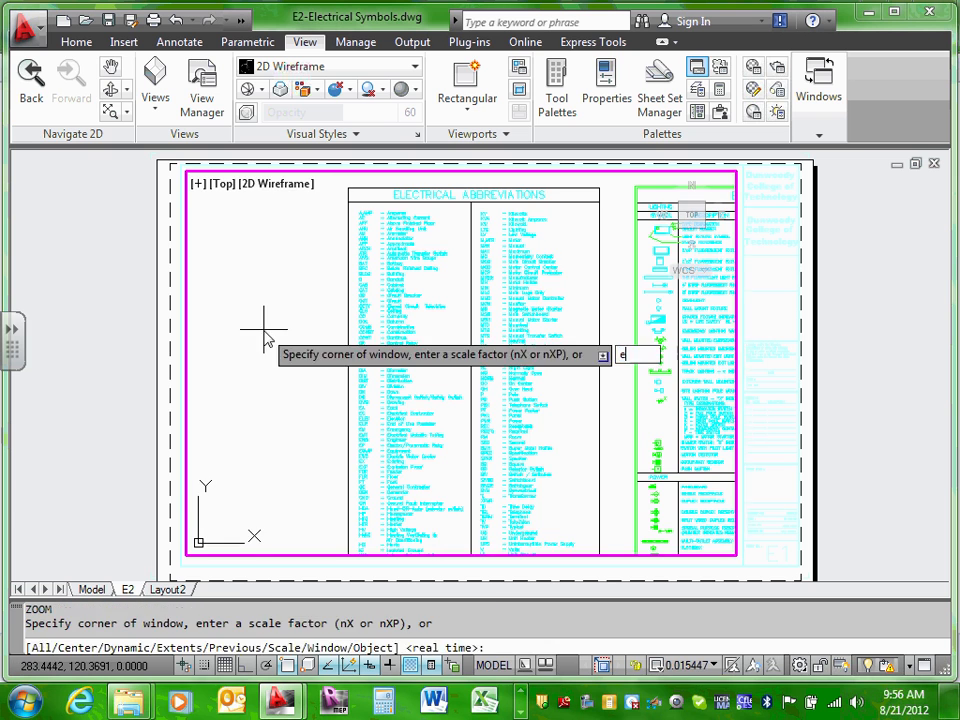
text(e)
key(Return)
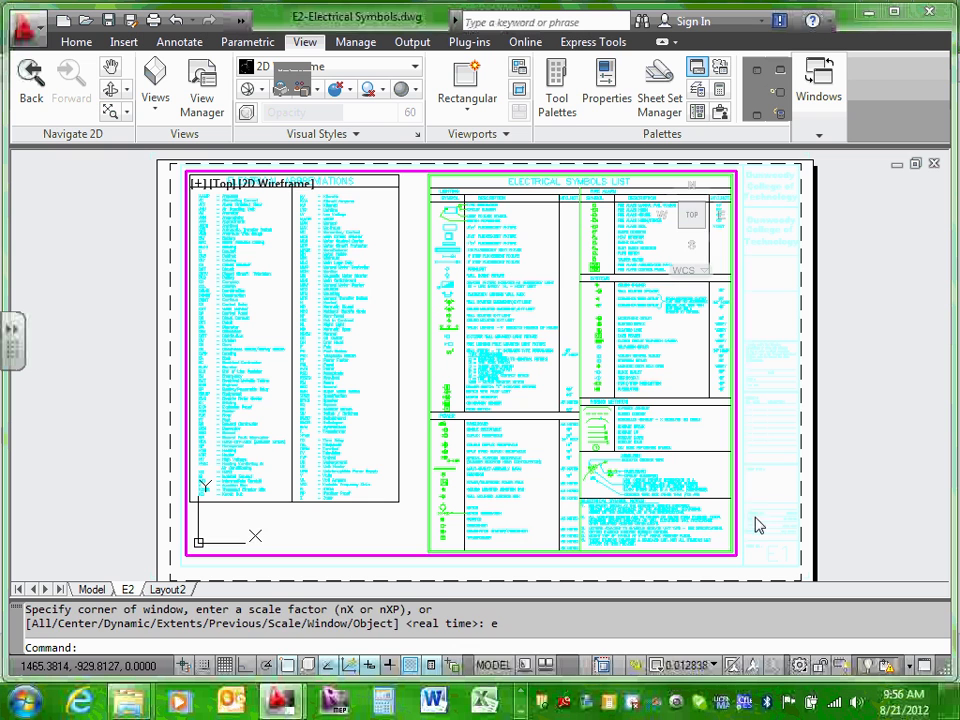
double_click(763, 505)
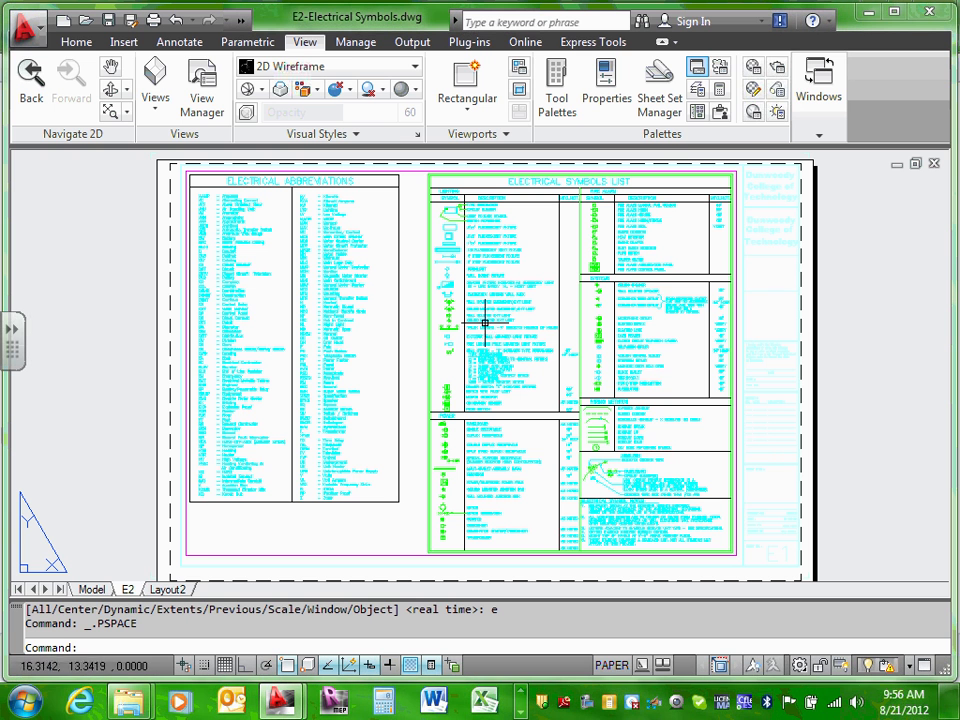
Step: From the E2 layout's Page Setup Manager, make the 22X34 page setup current
right_click(134, 593)
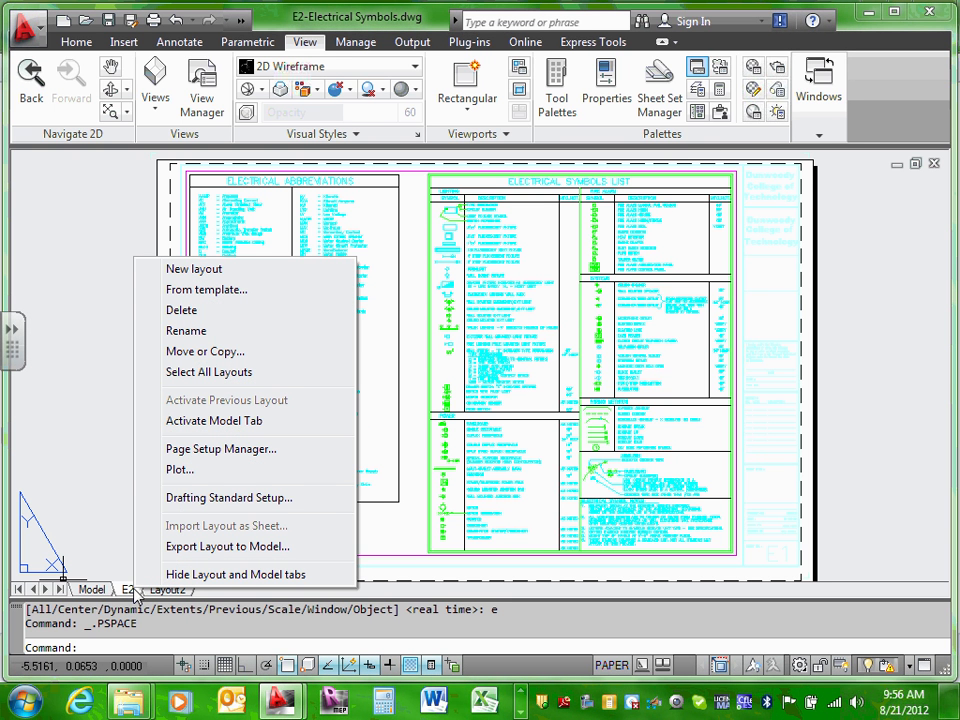
click(246, 450)
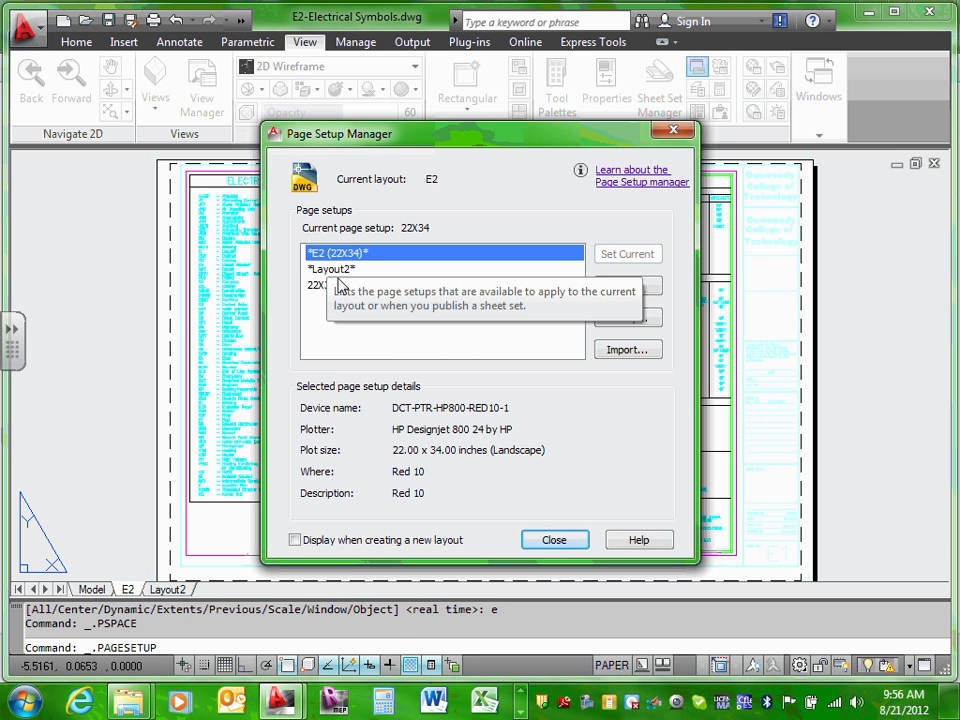
click(327, 289)
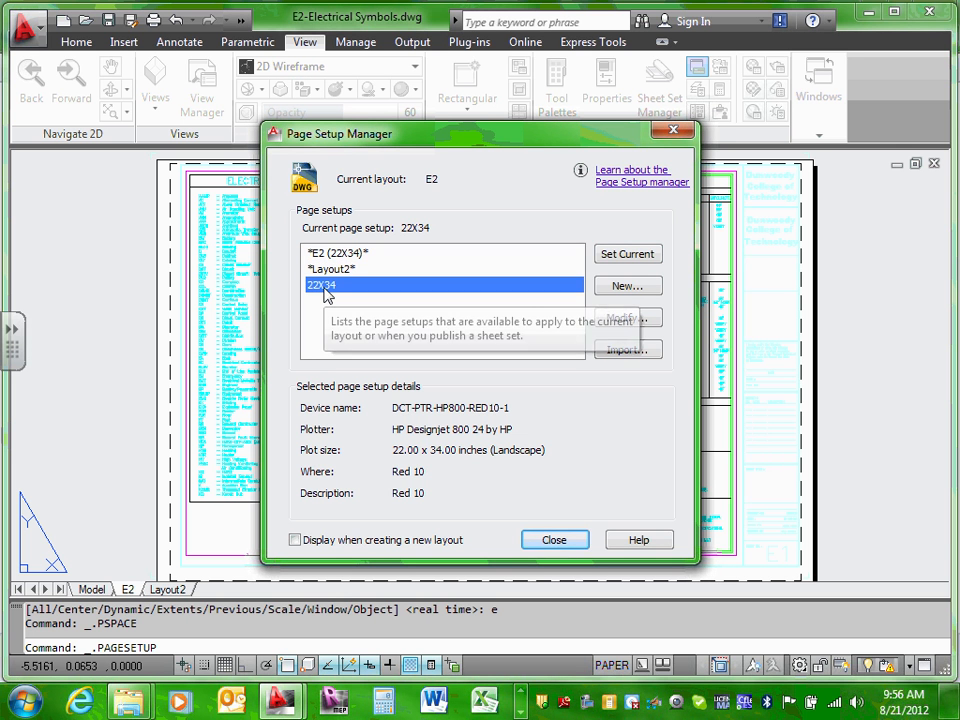
click(640, 258)
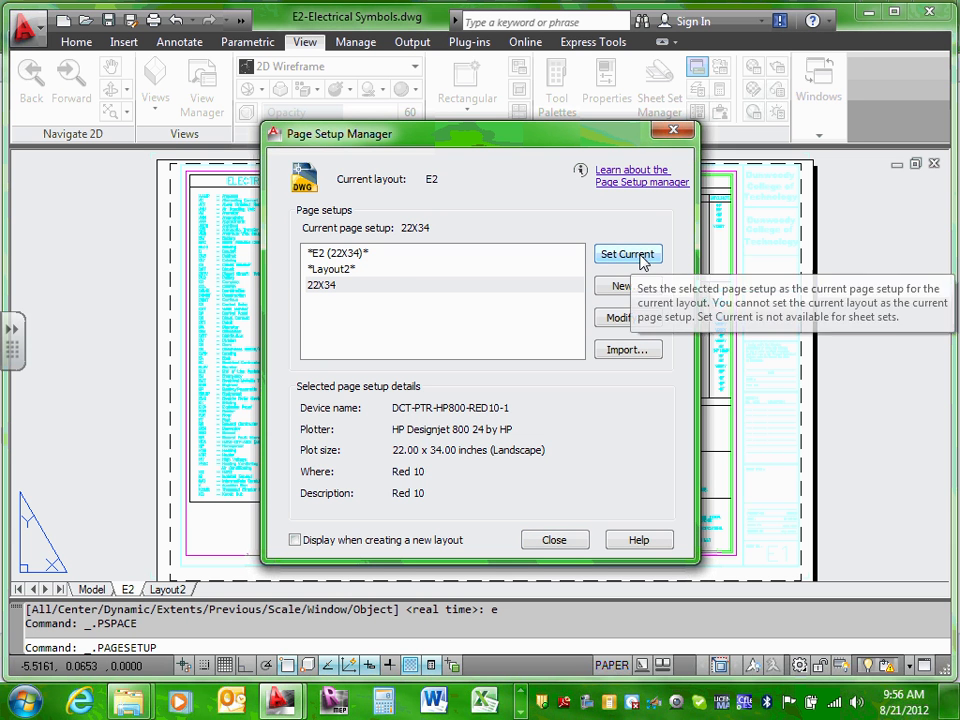
click(325, 286)
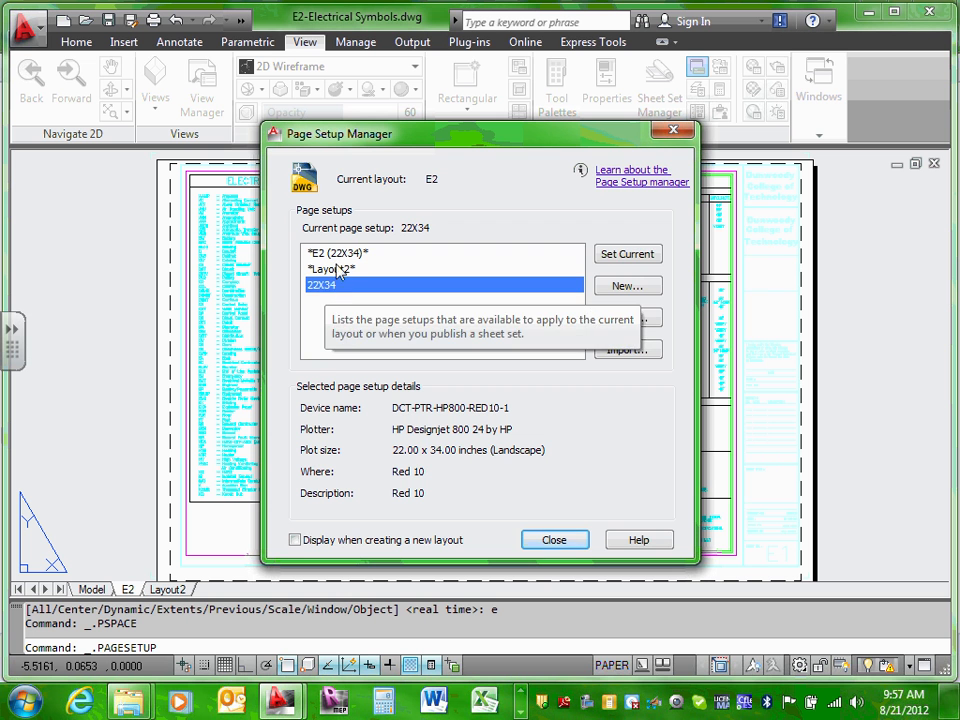
click(348, 254)
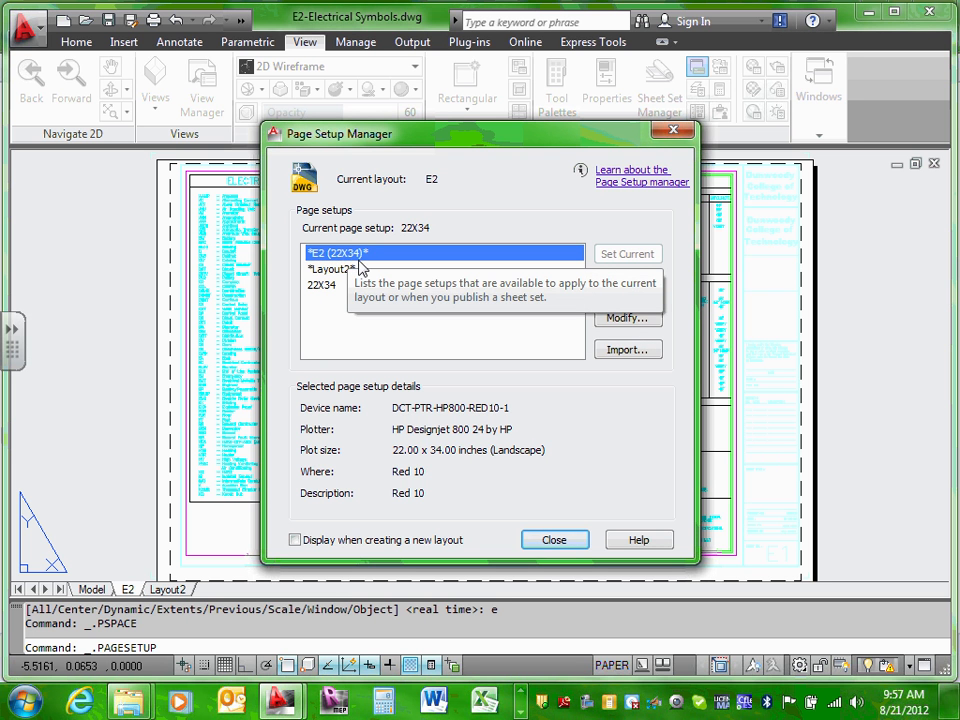
click(325, 286)
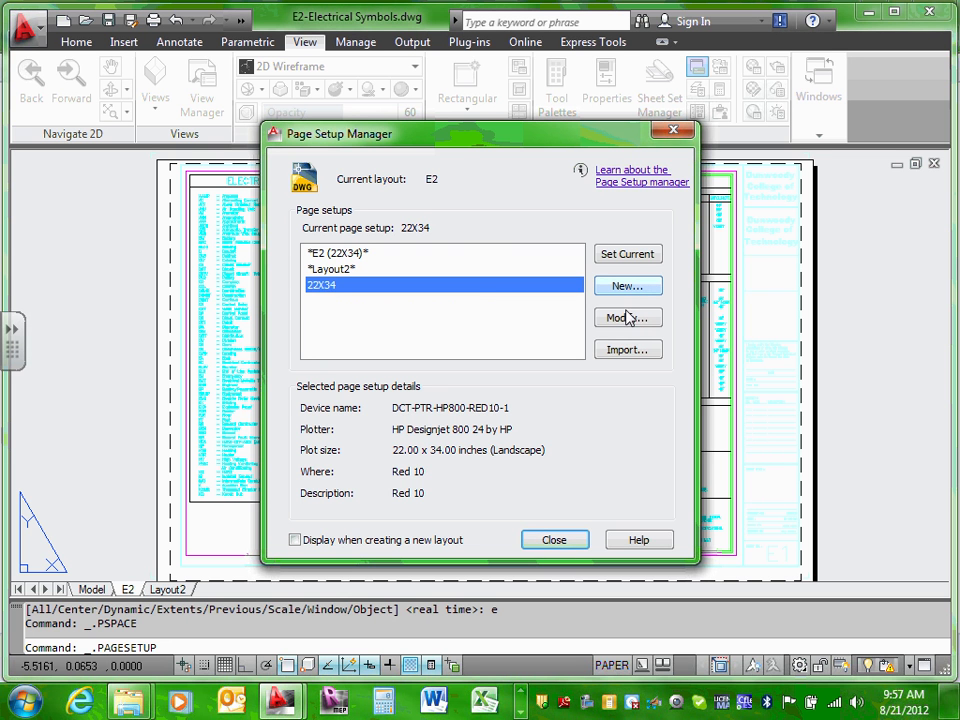
click(626, 317)
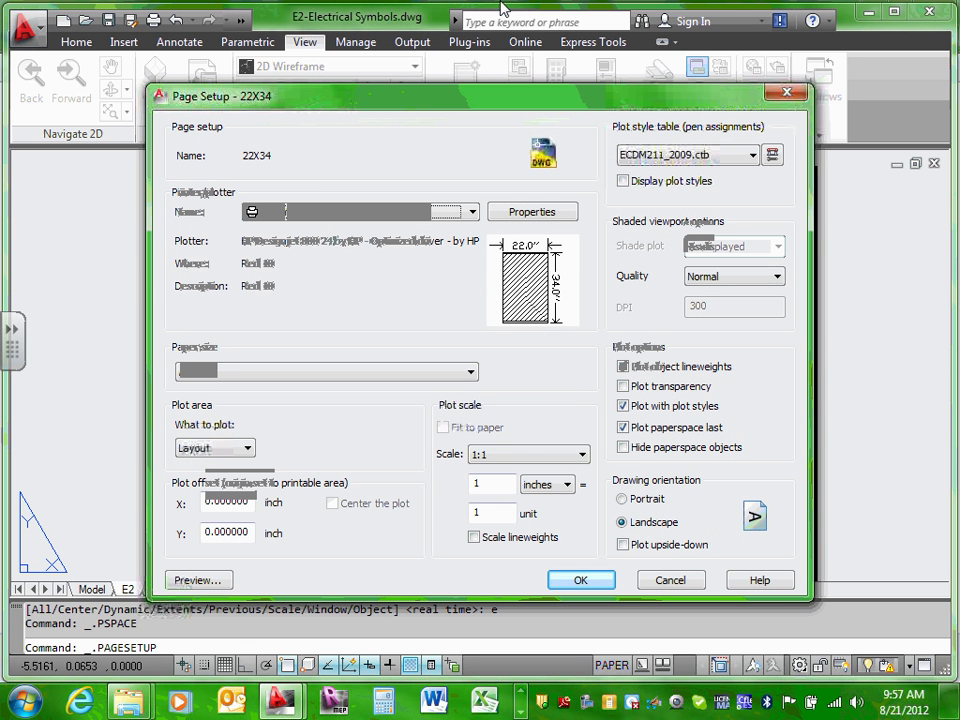
click(671, 580)
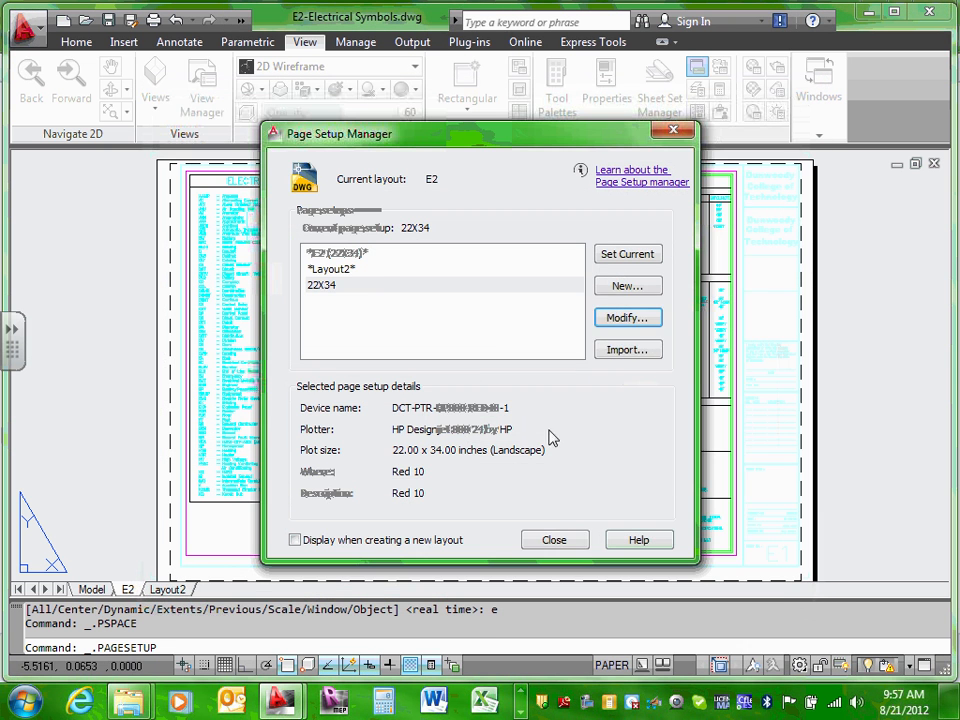
Step: Keep ECDM211_2009.ctb as the 22X34 plot style and update all layouts using it
click(330, 286)
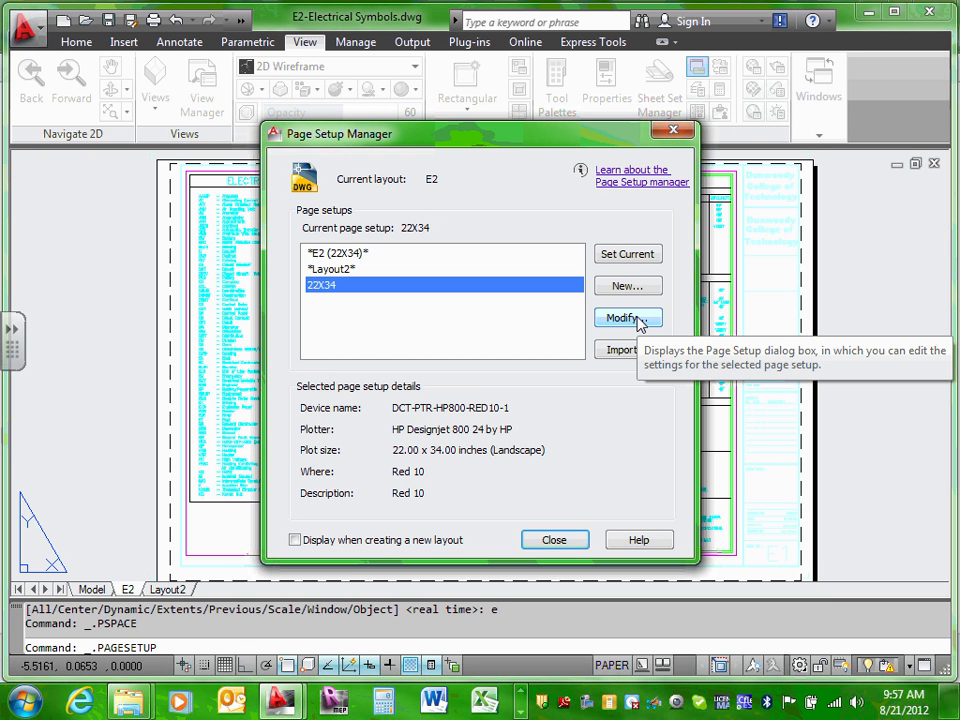
click(638, 320)
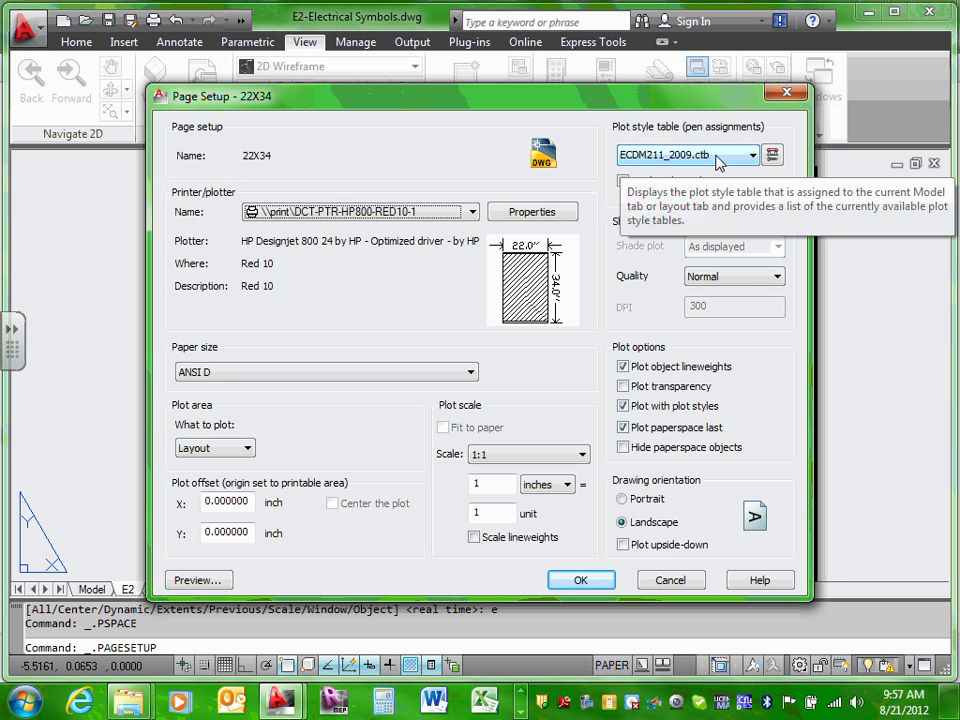
click(753, 156)
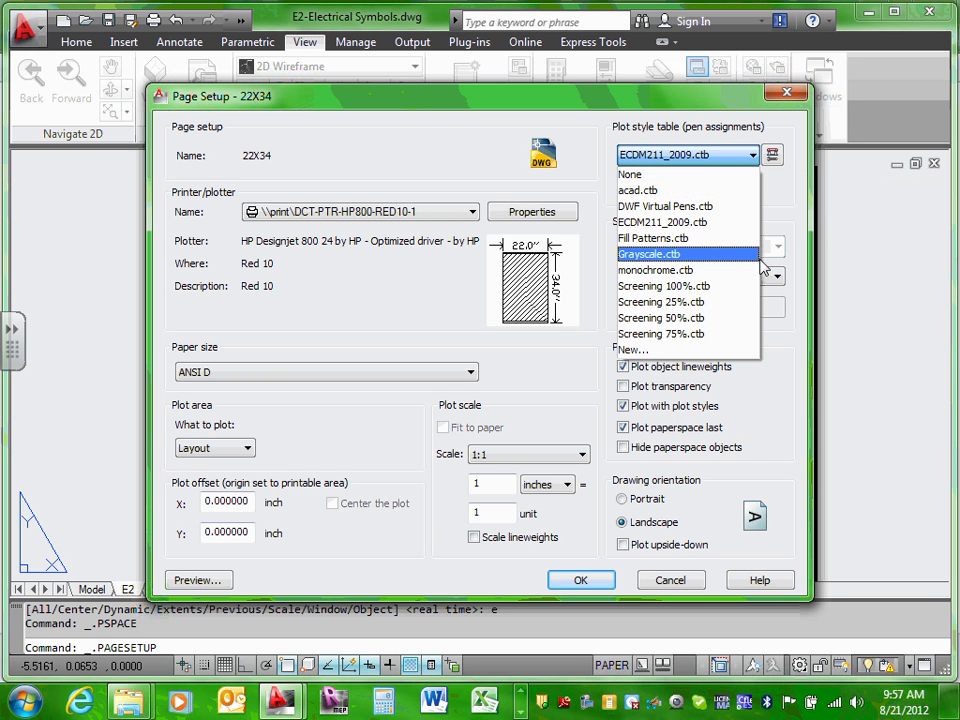
click(787, 208)
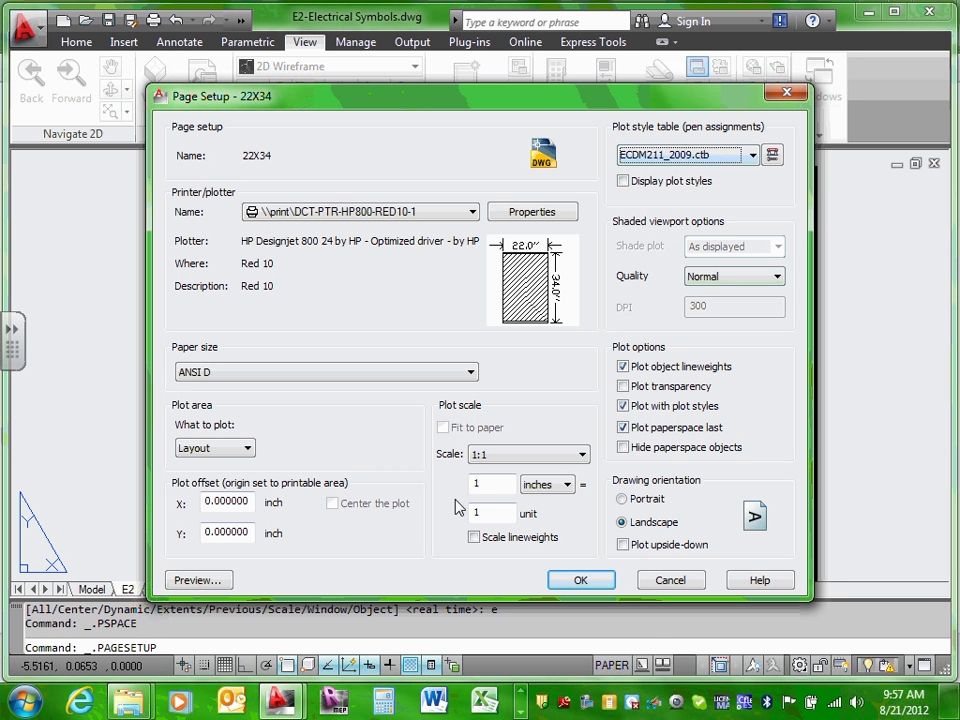
click(598, 580)
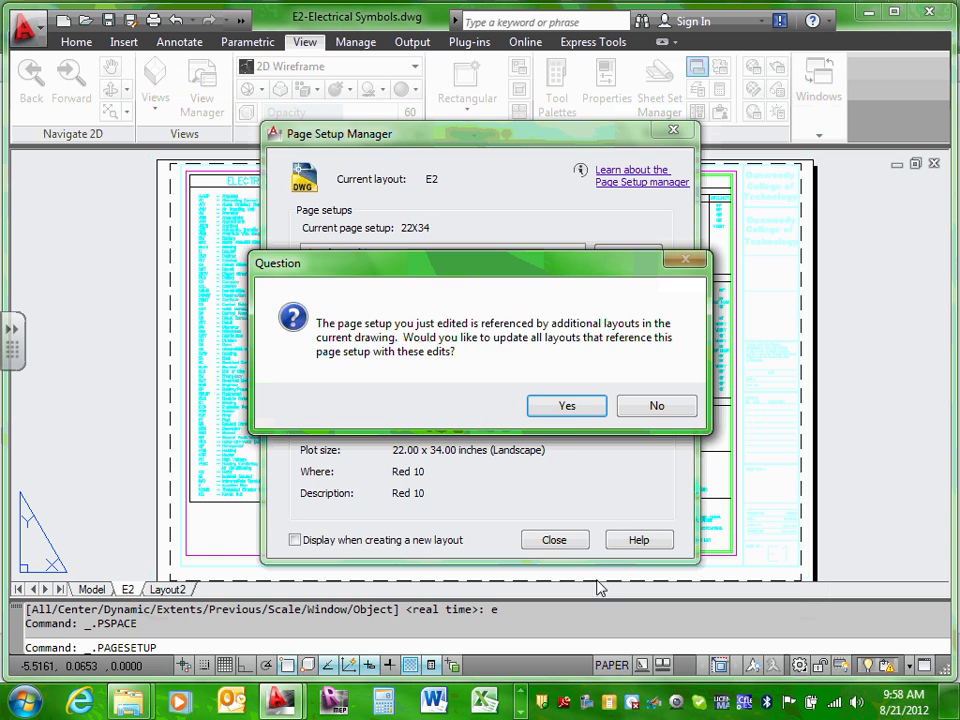
click(567, 408)
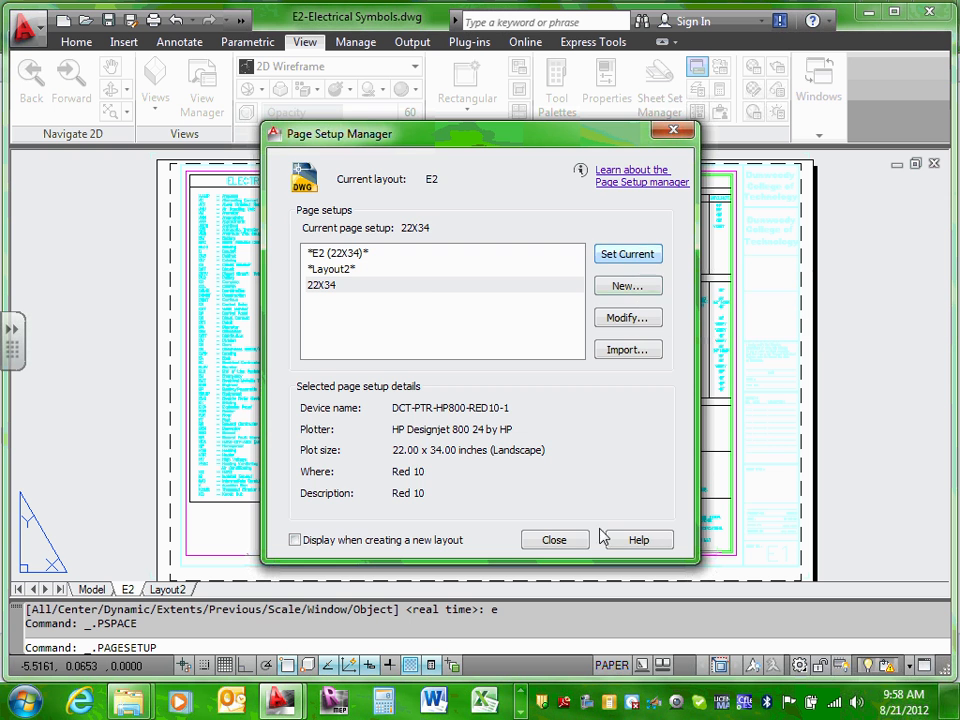
click(560, 542)
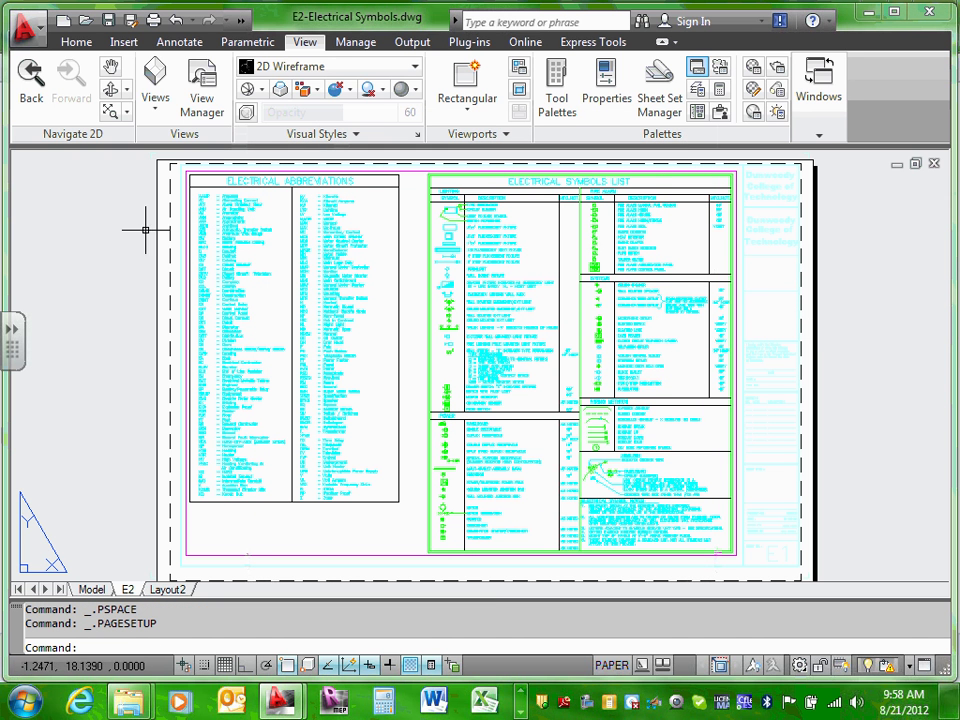
click(153, 21)
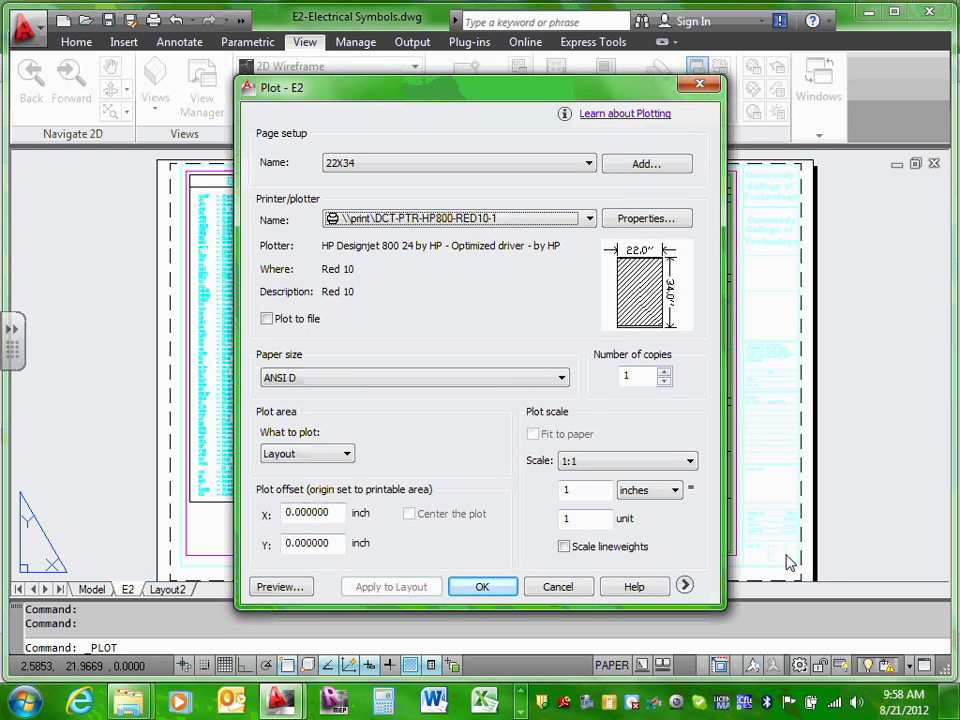
click(684, 585)
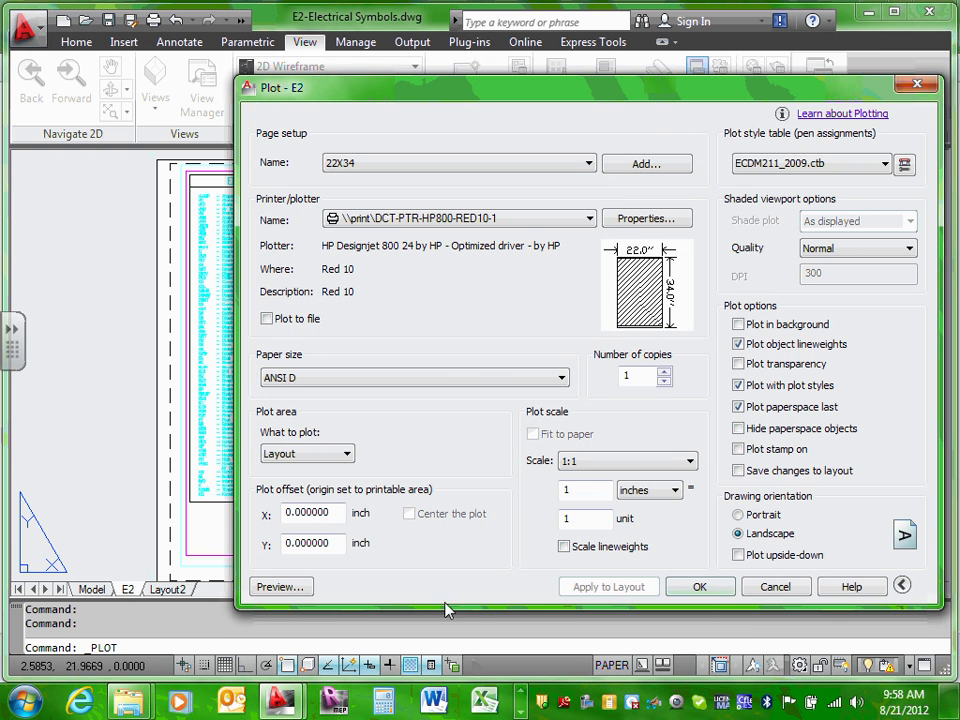
click(299, 590)
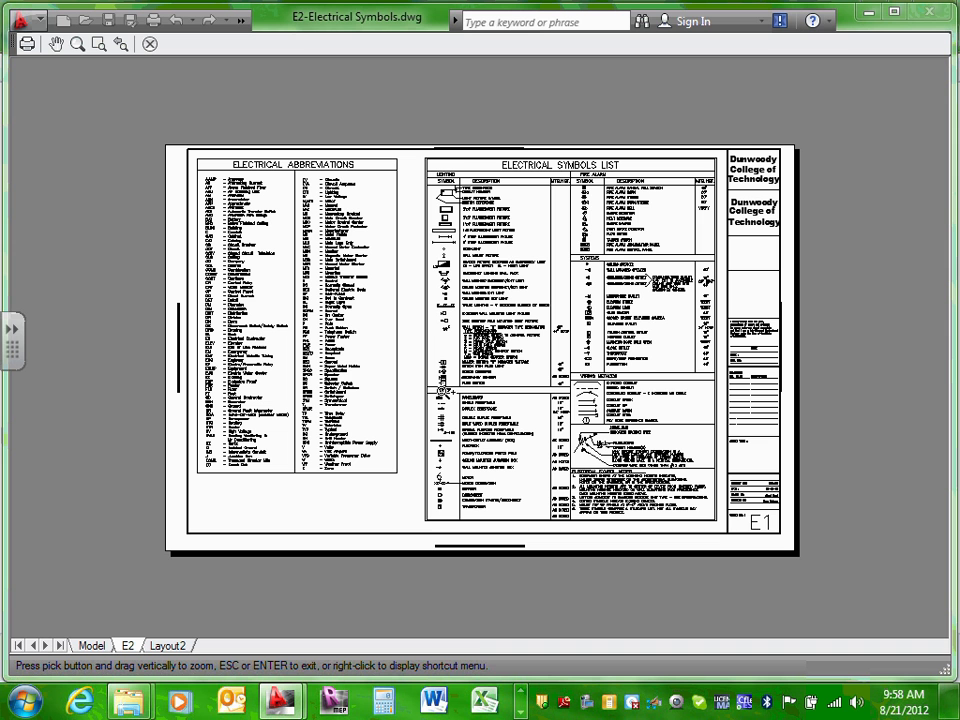
click(150, 43)
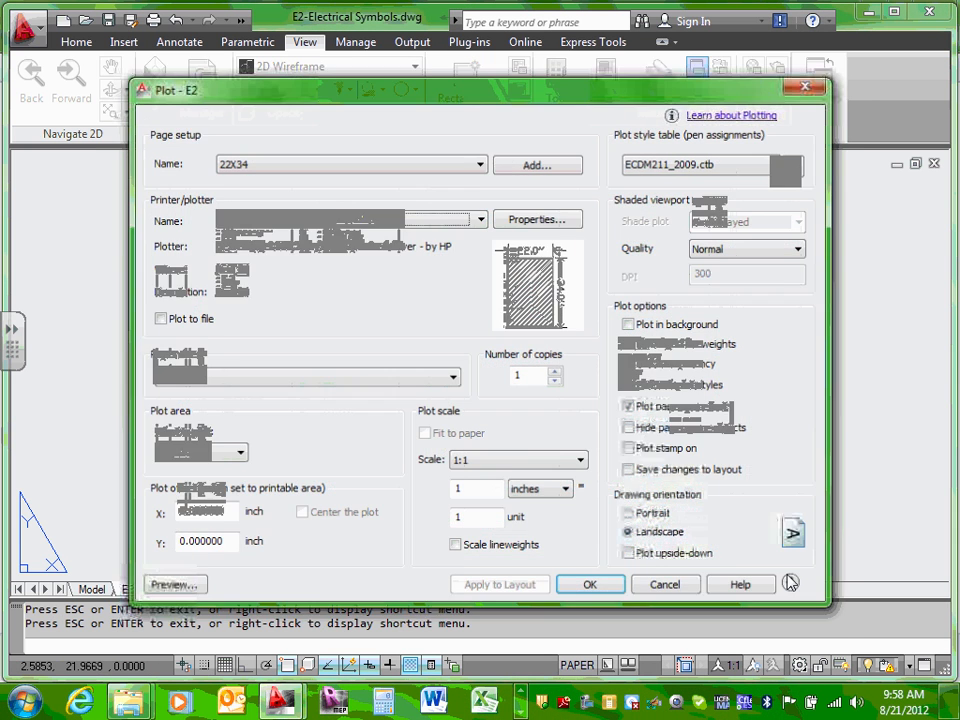
click(662, 590)
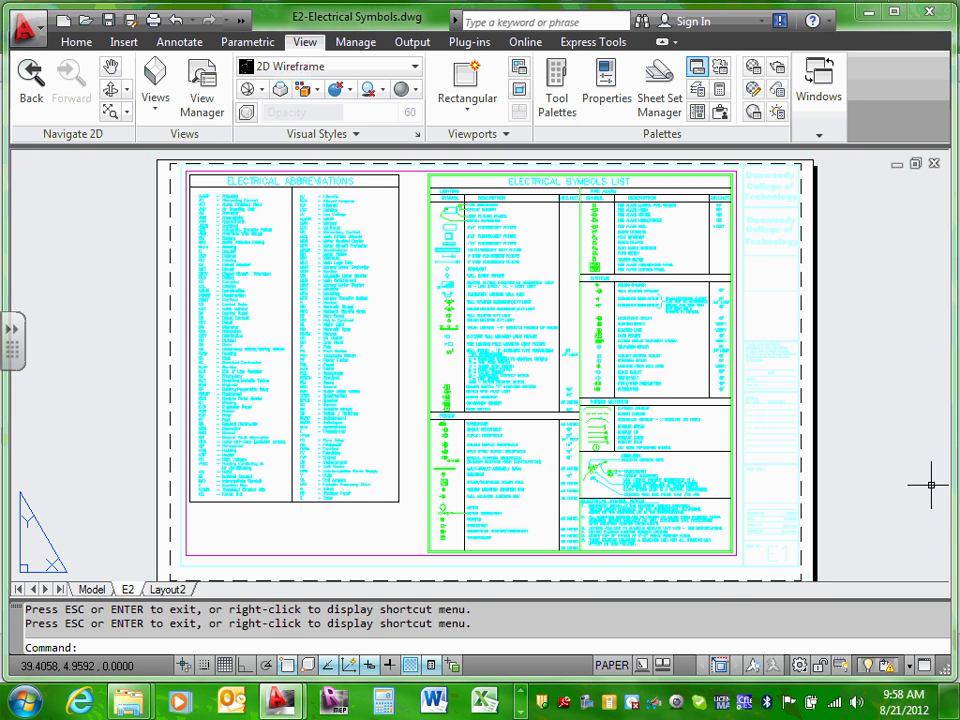
Step: Save the E2-Electrical Symbols drawing from the Quick Access toolbar
click(110, 21)
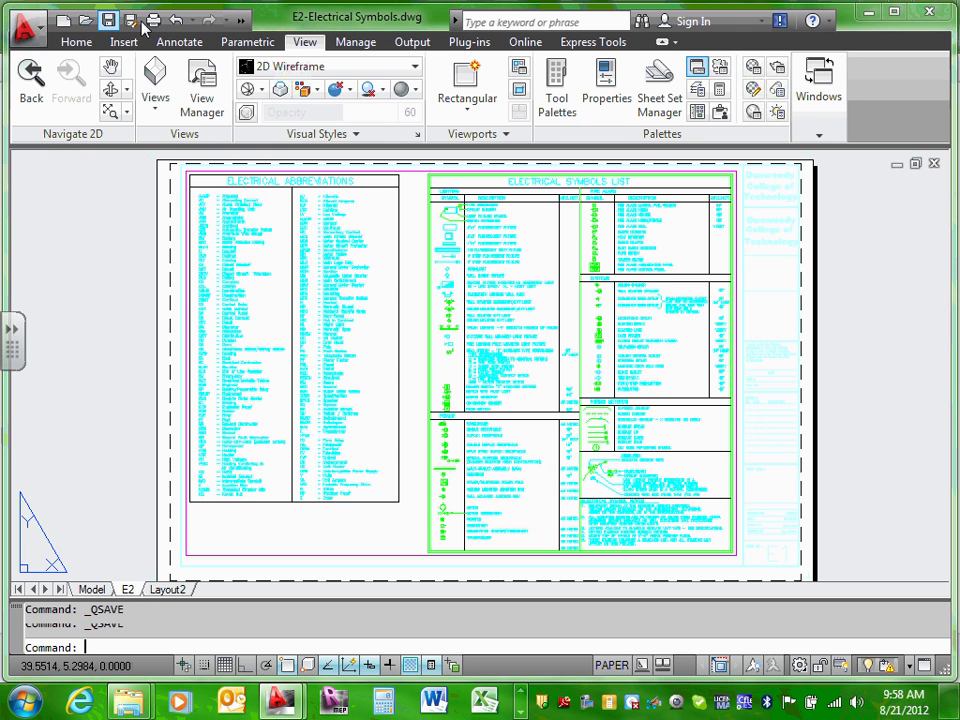
click(108, 21)
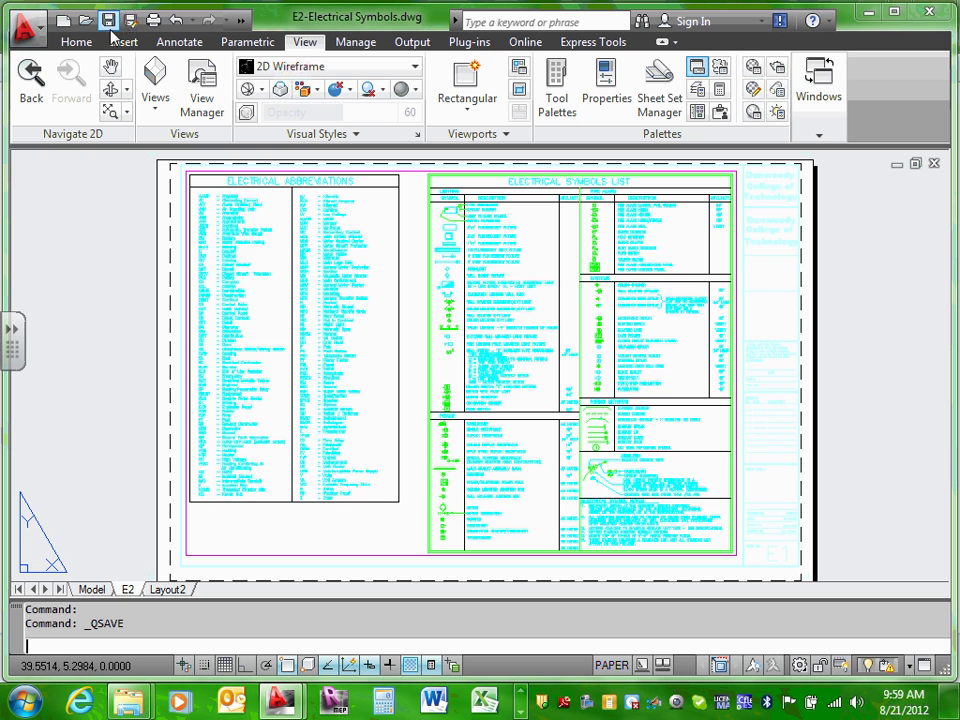
click(110, 22)
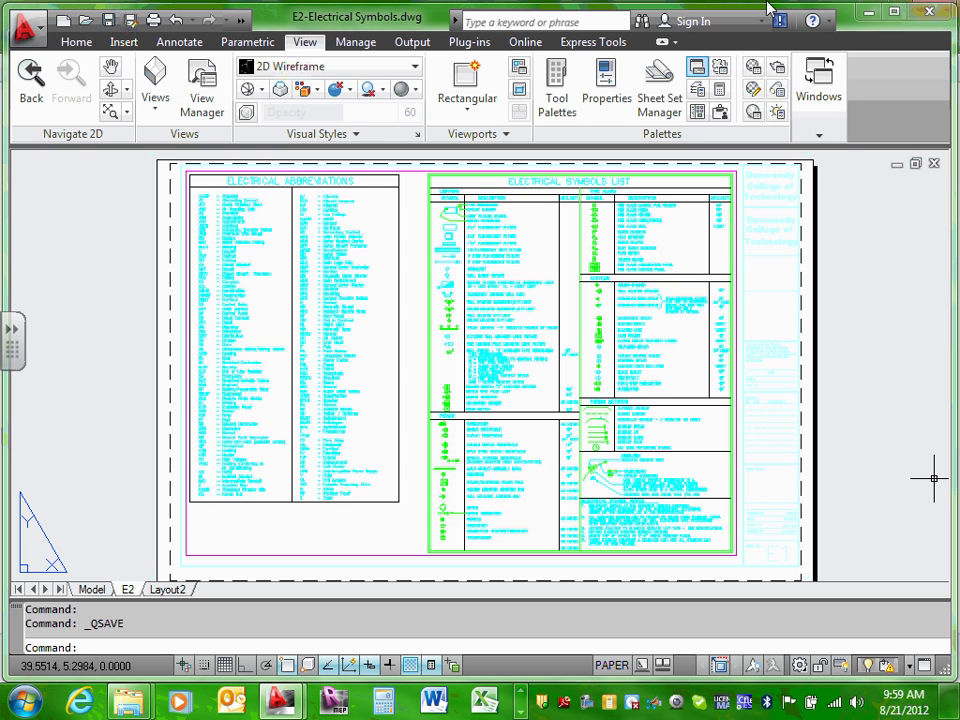
click(110, 22)
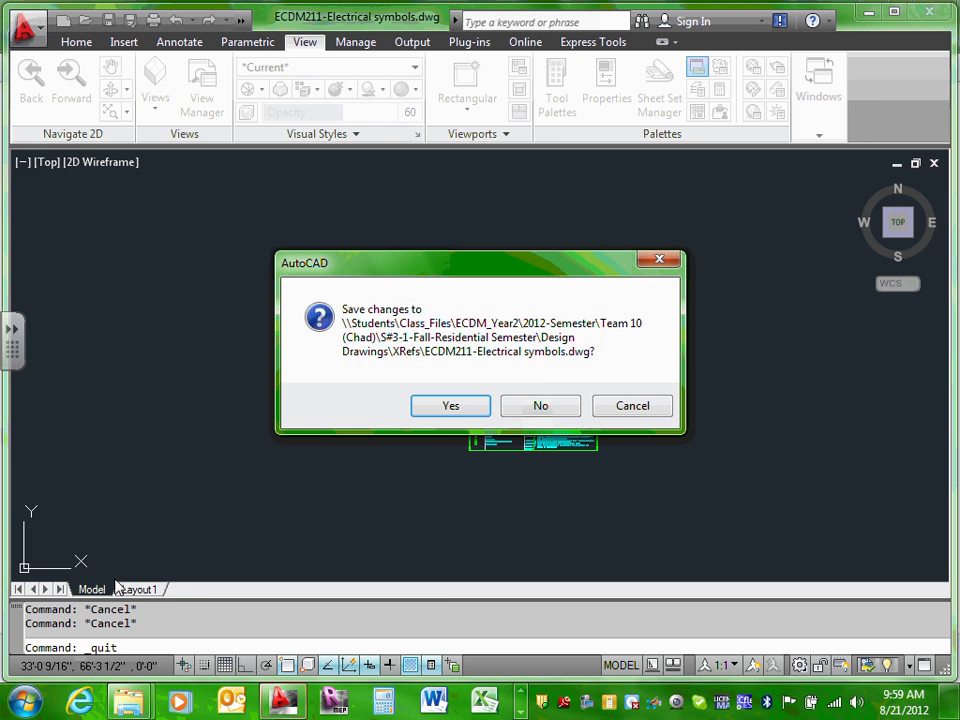
Step: Cancel the quit prompt and save ECDM211-Electrical symbols.dwg from the Application menu
click(632, 405)
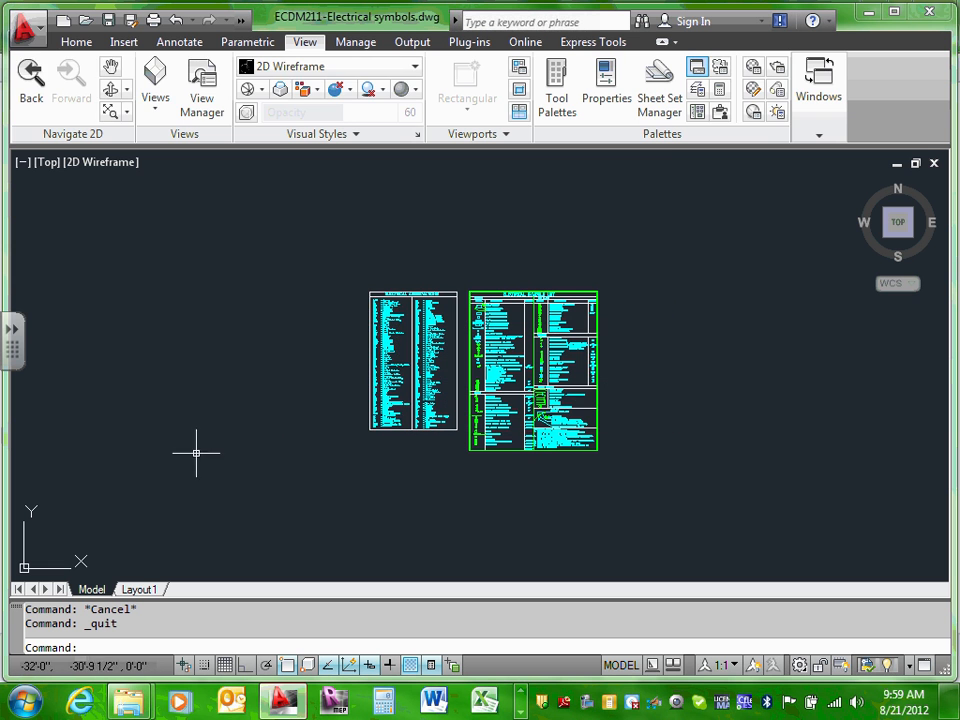
click(38, 34)
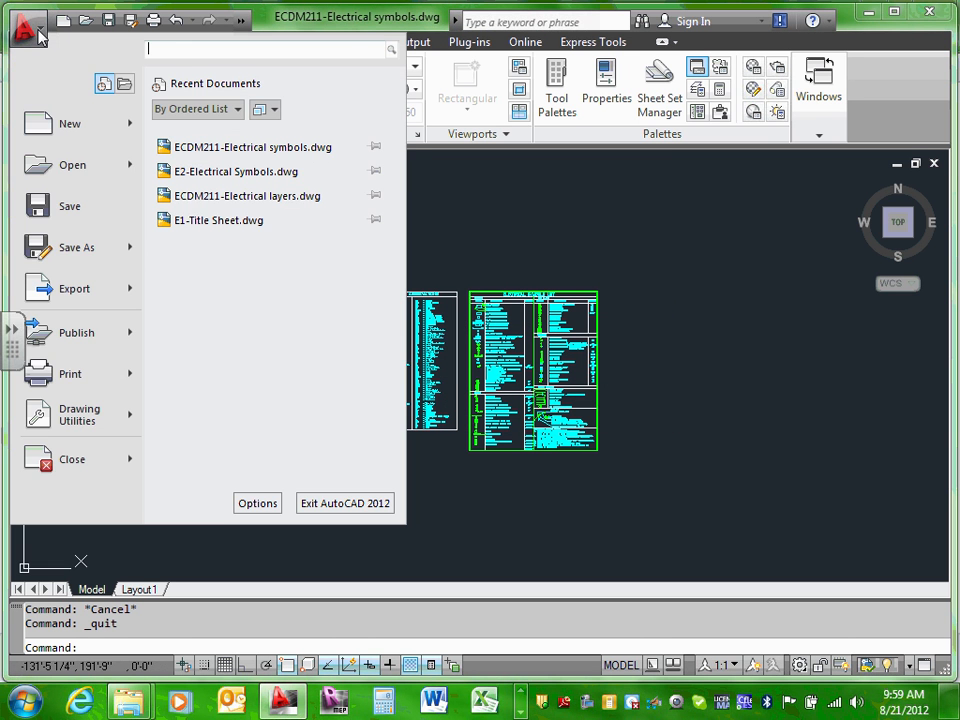
click(64, 206)
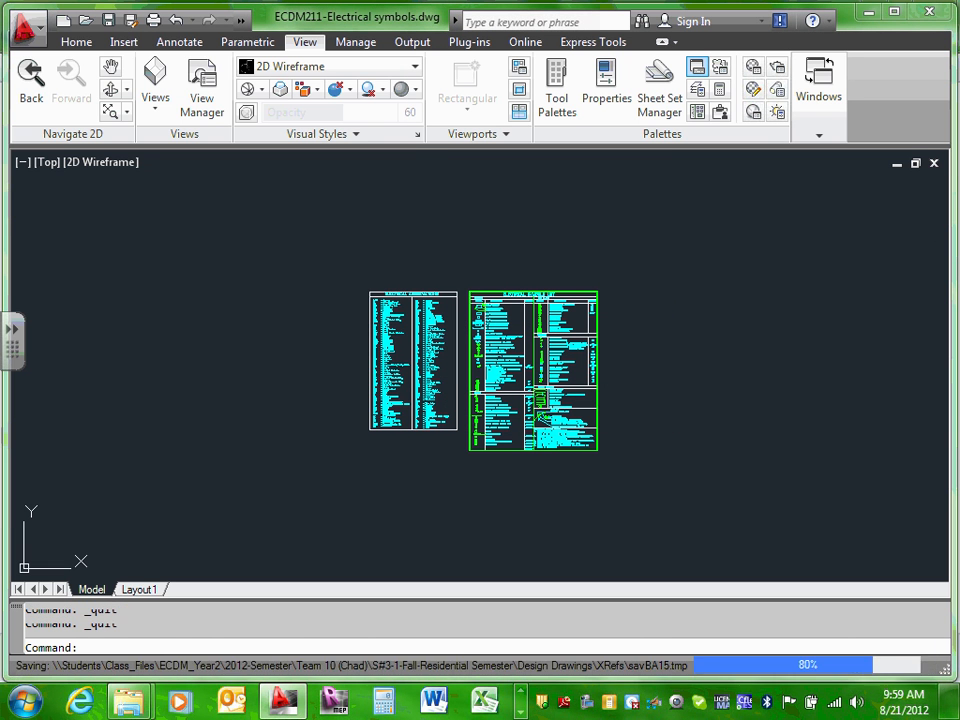
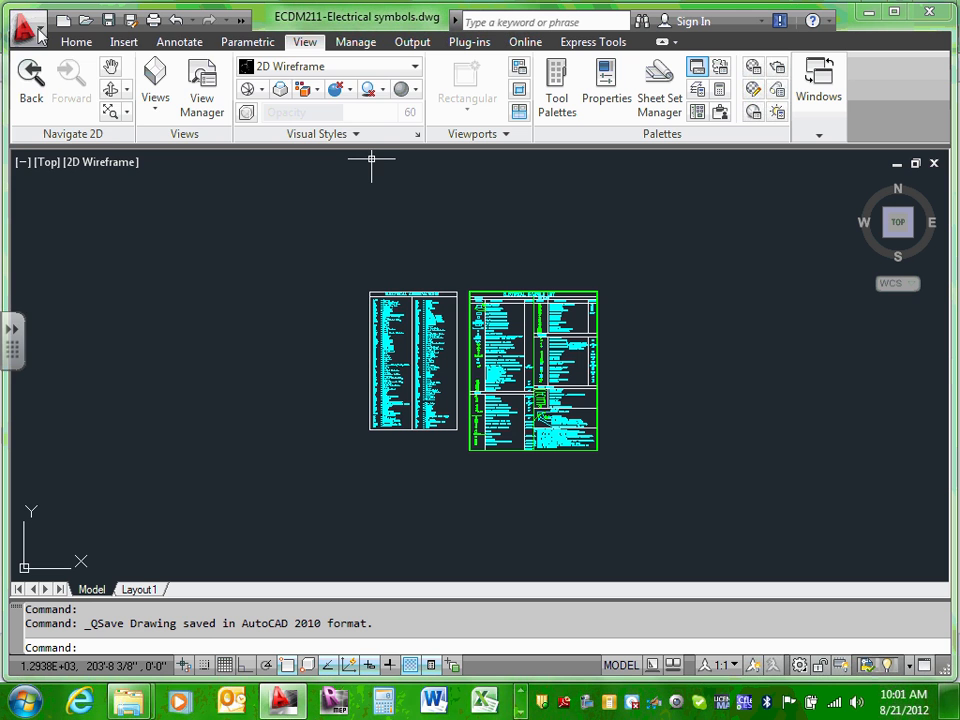
Step: Save the electrical symbols drawing, opening Save As to AutoCAD Drawing but cancelling it
click(27, 30)
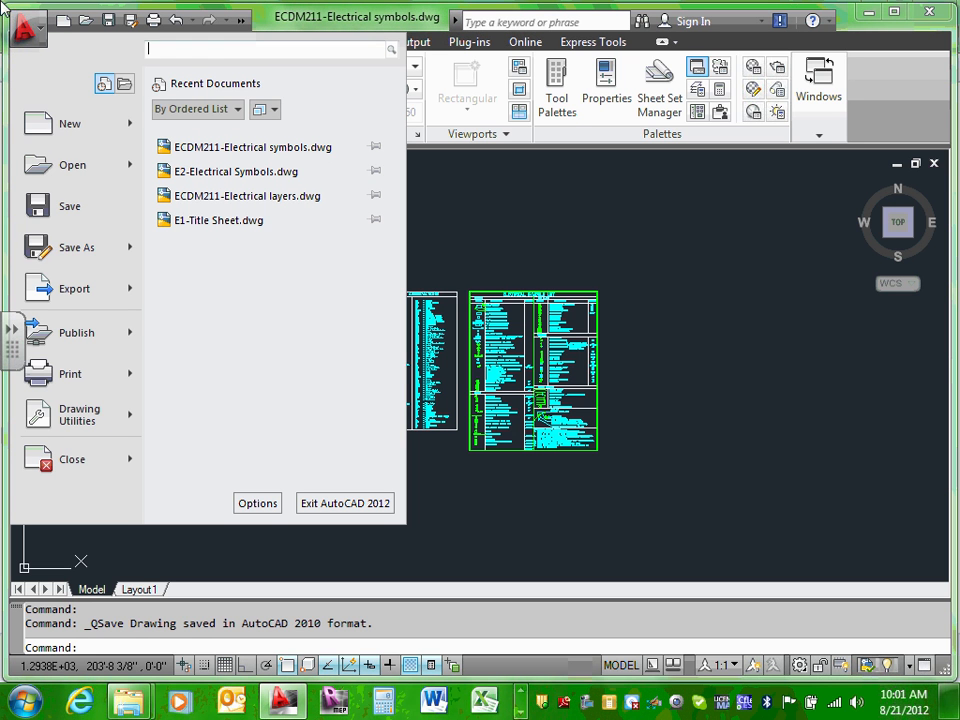
click(70, 210)
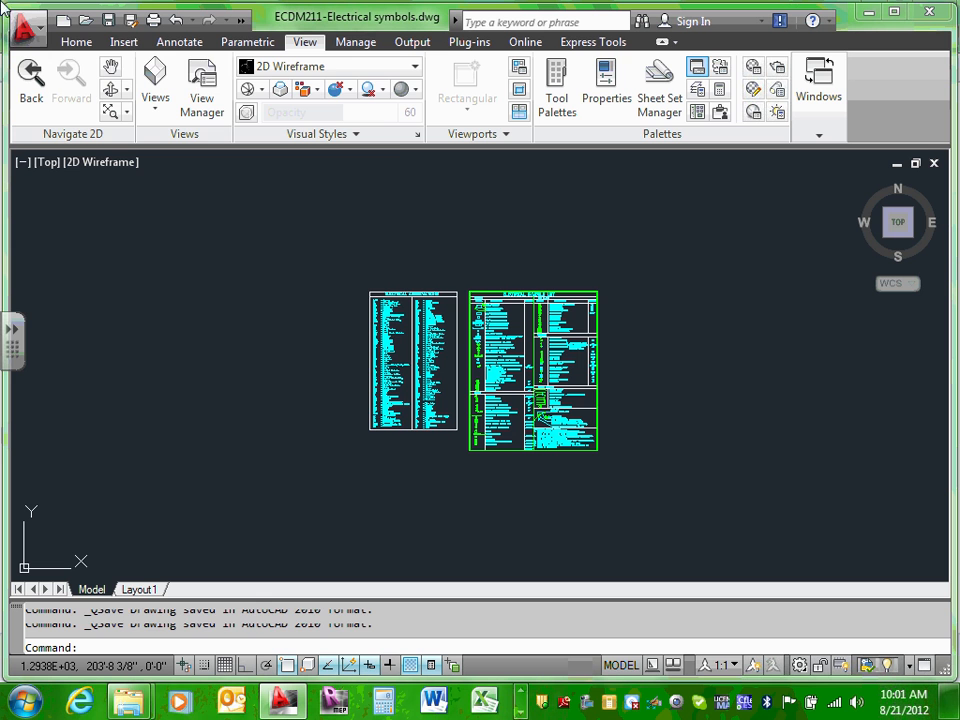
click(27, 31)
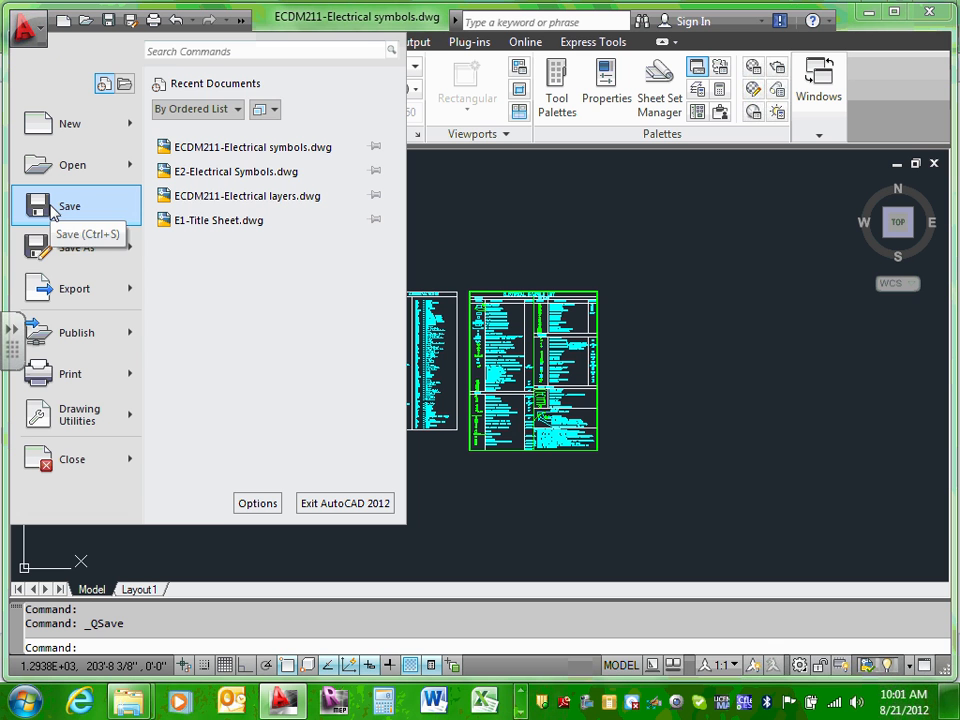
mouse_move(62, 265)
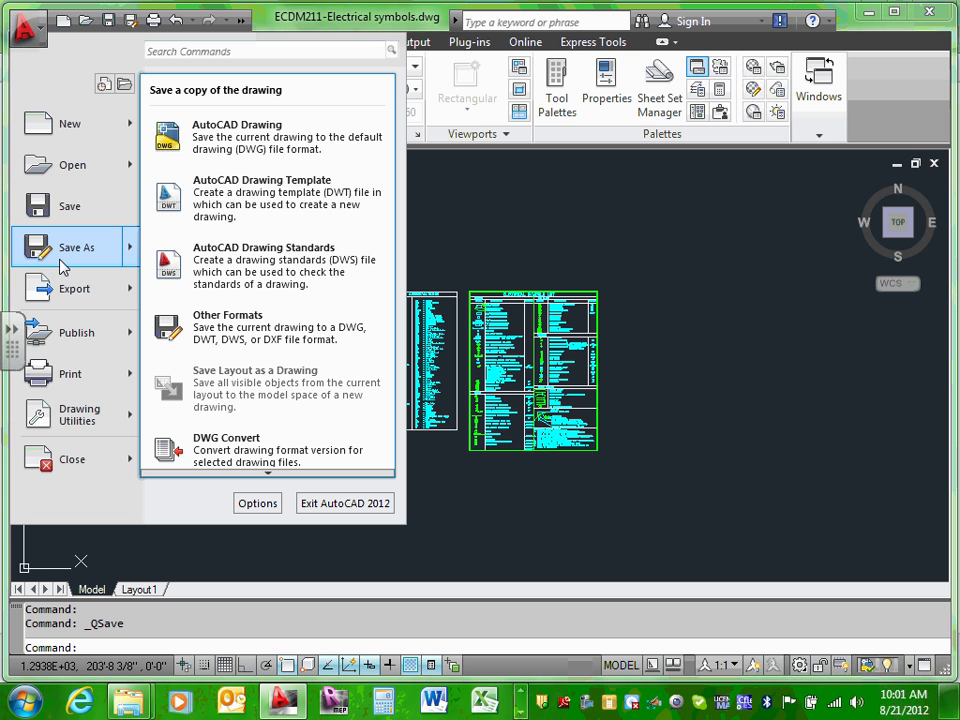
click(311, 134)
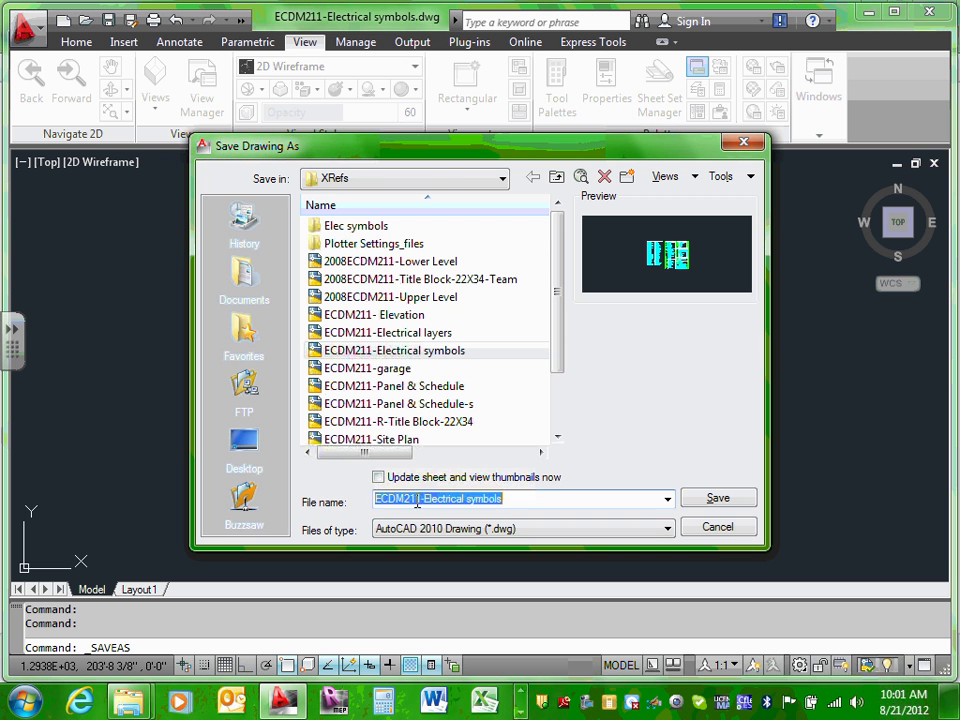
click(420, 499)
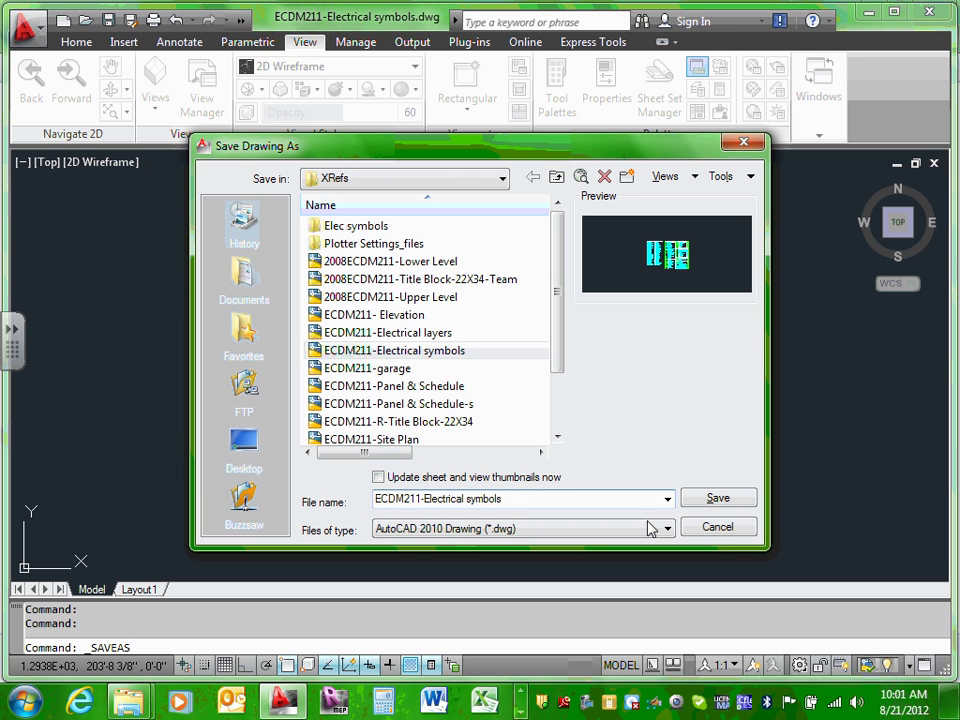
click(716, 527)
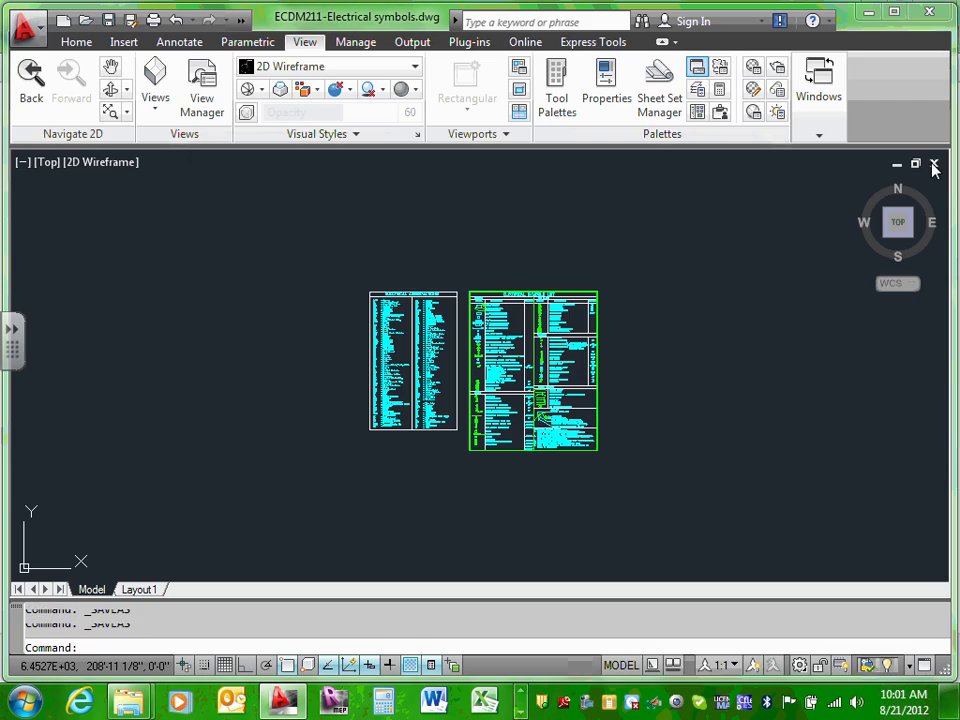
Step: Close the electrical symbols drawing and exit AutoCAD
click(934, 164)
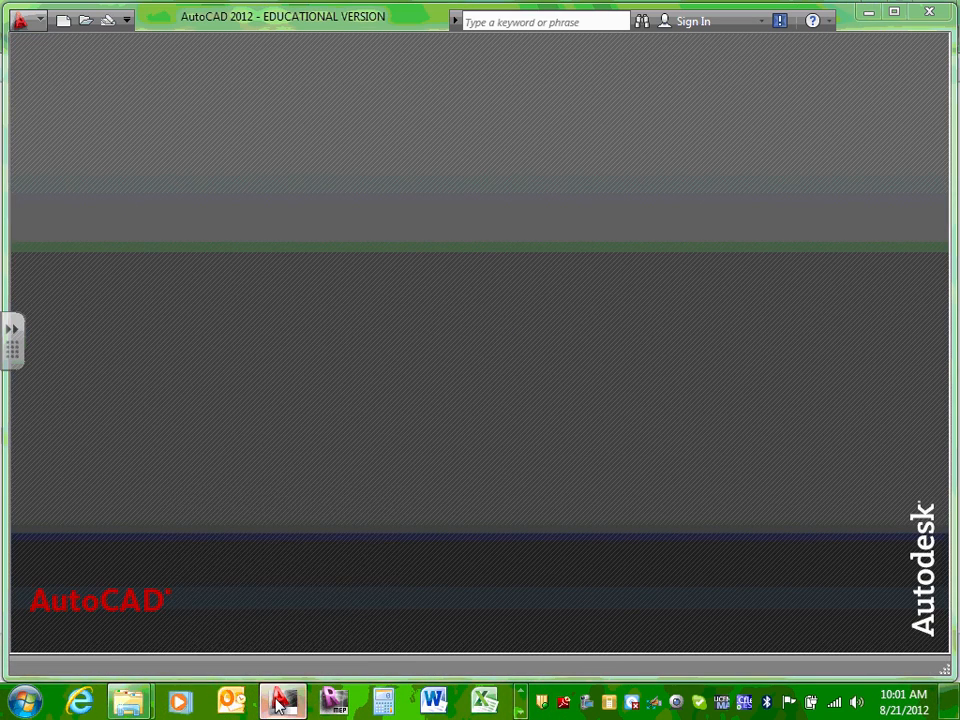
mouse_move(282, 700)
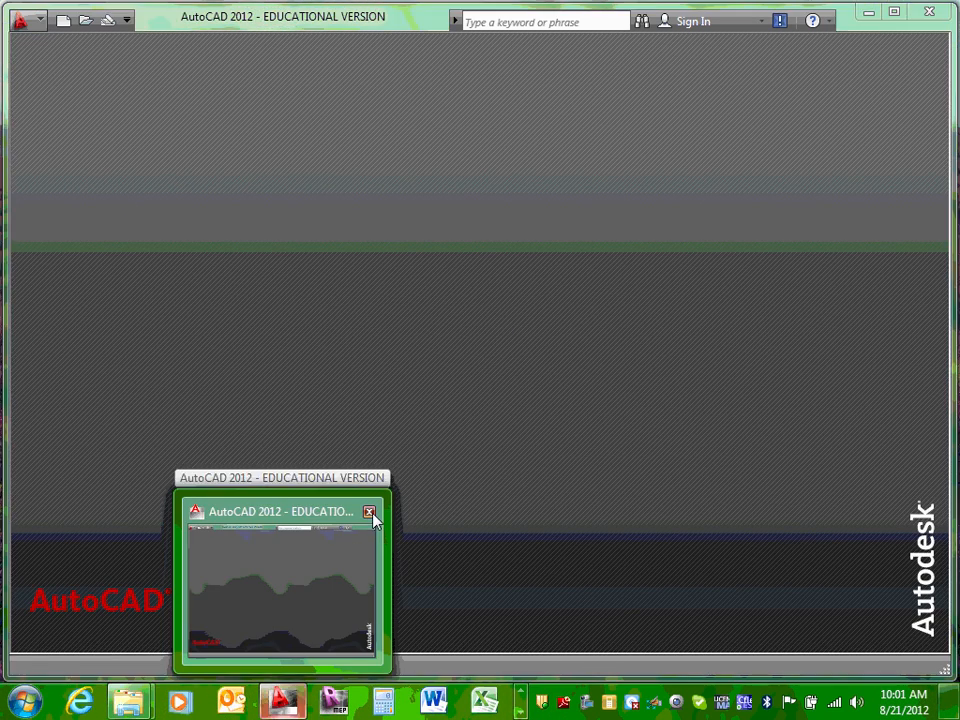
click(370, 513)
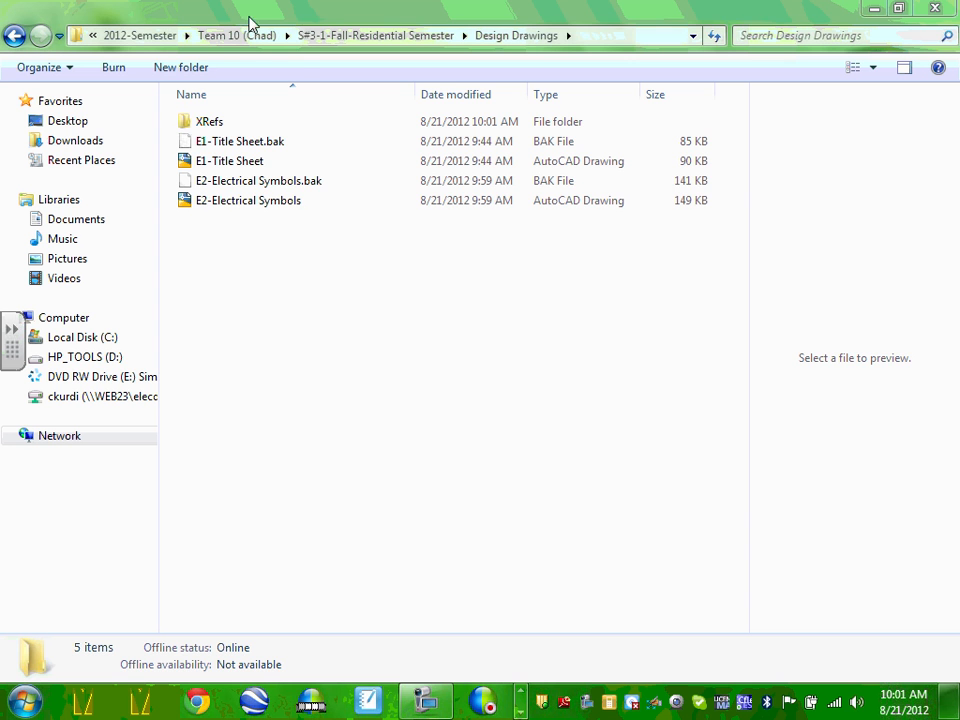
Step: Open E2-Electrical Symbols from the Design Drawings folder
click(233, 202)
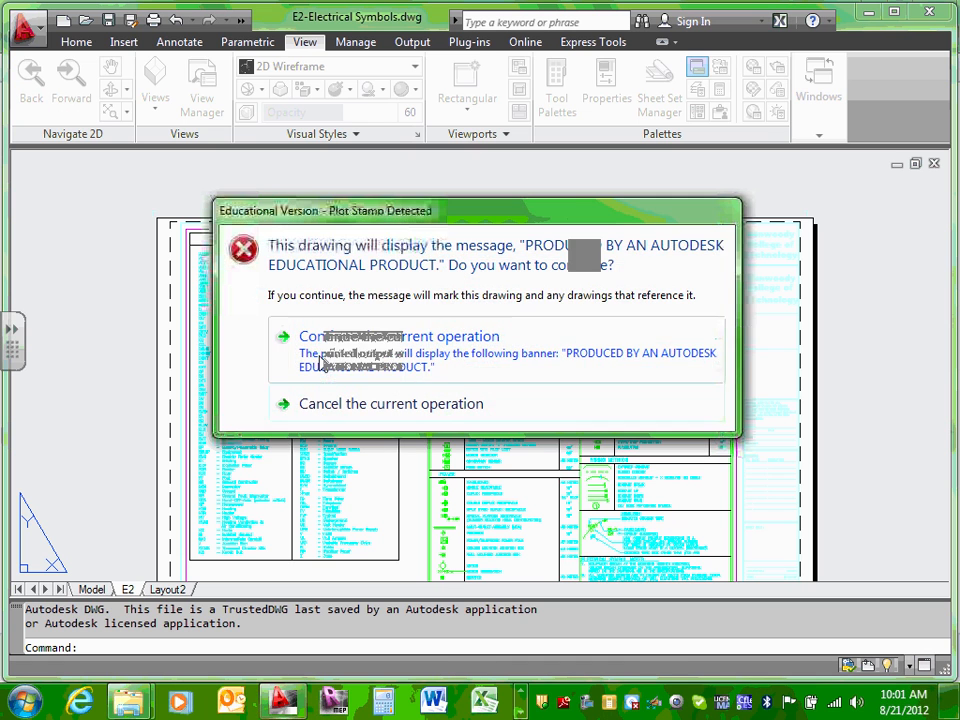
Step: Accept the educational plot stamp warnings and switch to model space
click(388, 352)
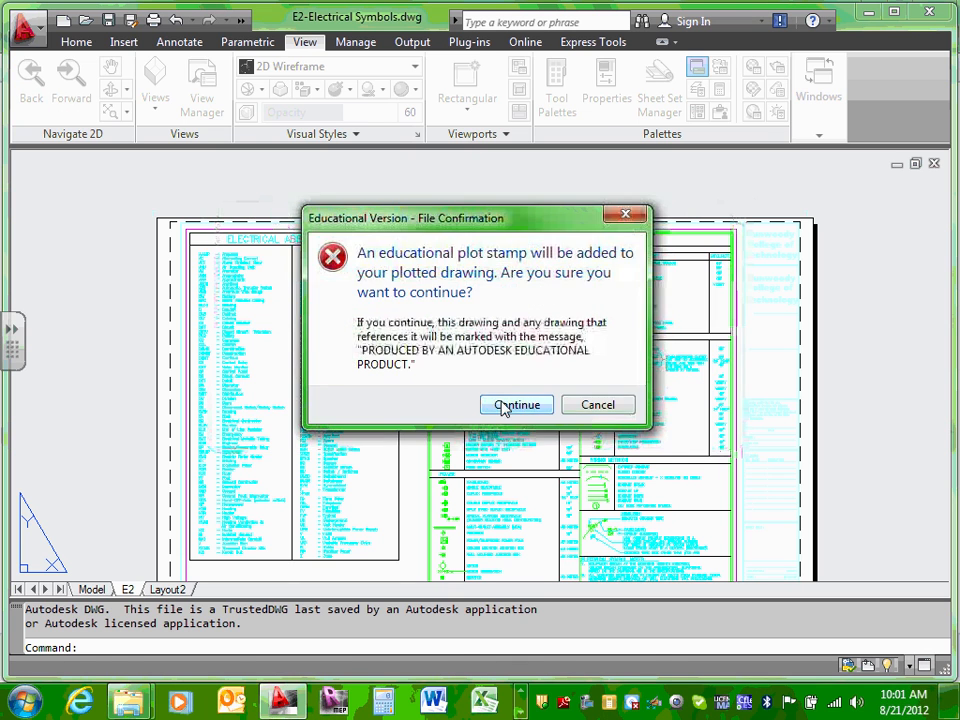
click(508, 400)
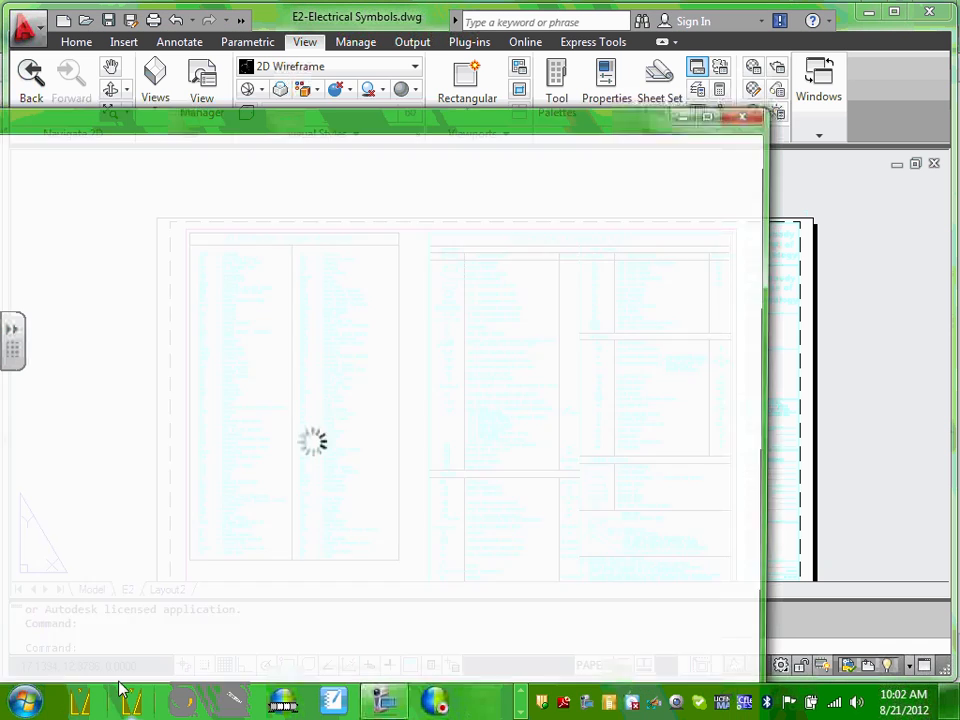
click(749, 112)
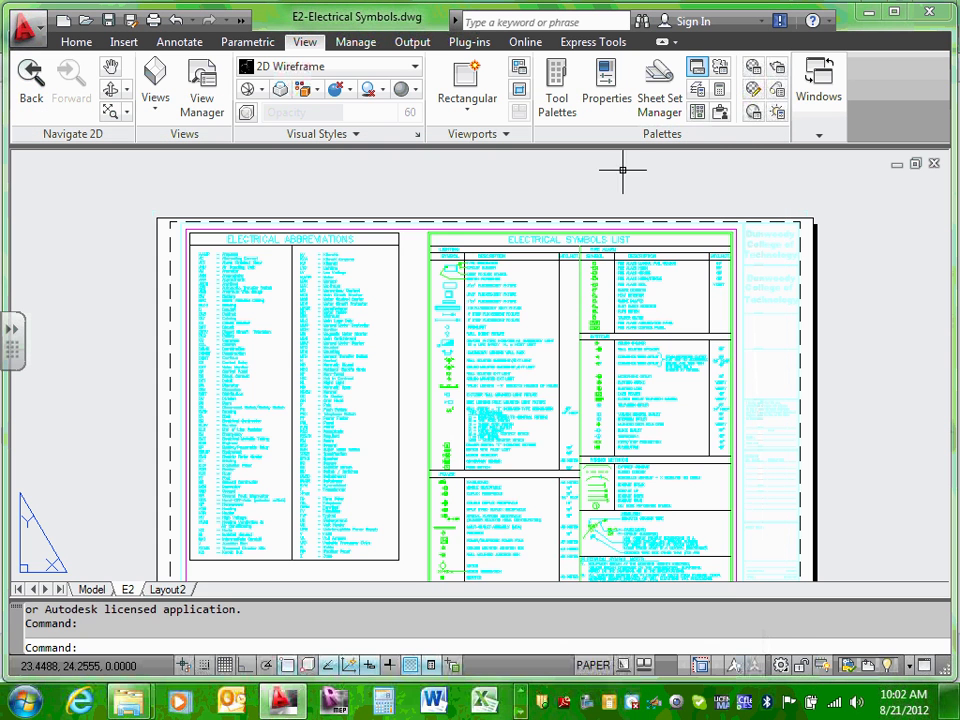
click(94, 589)
click(126, 589)
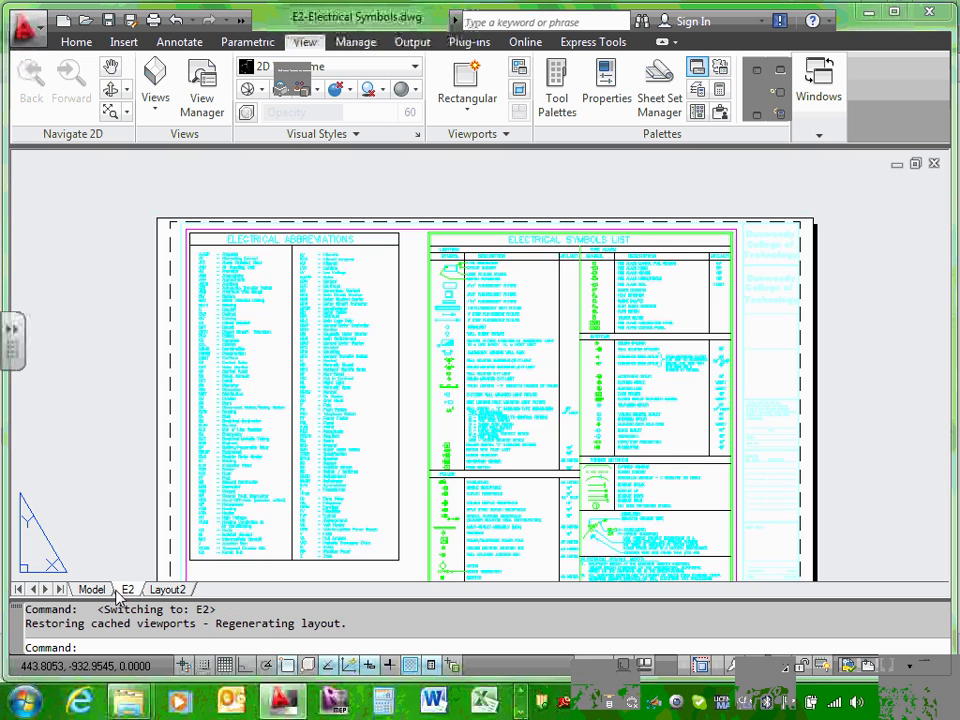
click(93, 589)
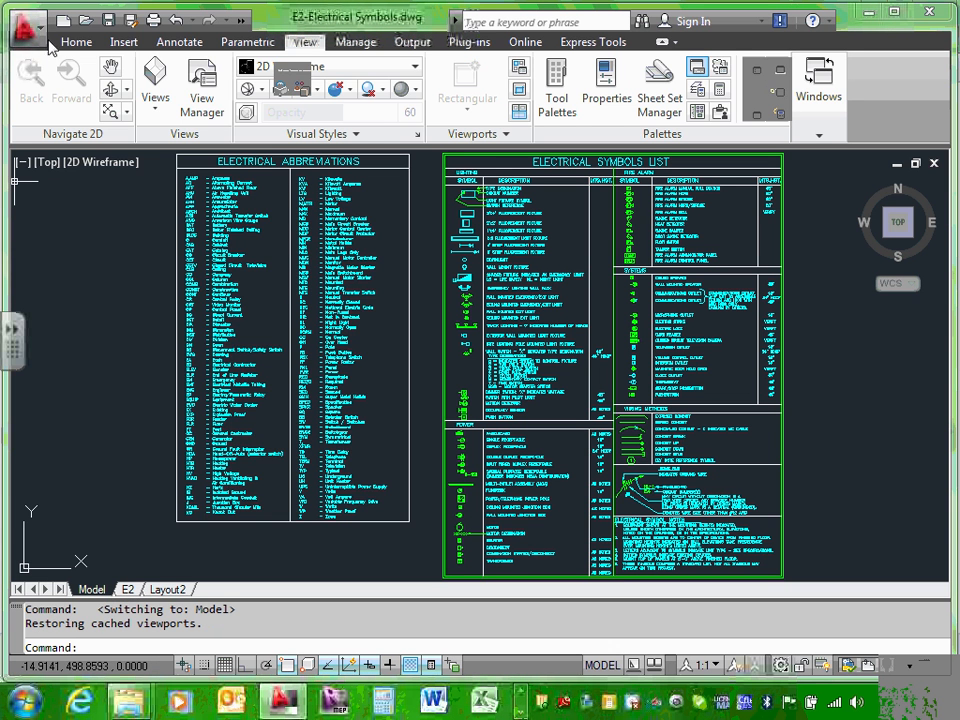
Step: Save a copy of the drawing as E3-Site Plan in Design Drawings
click(32, 32)
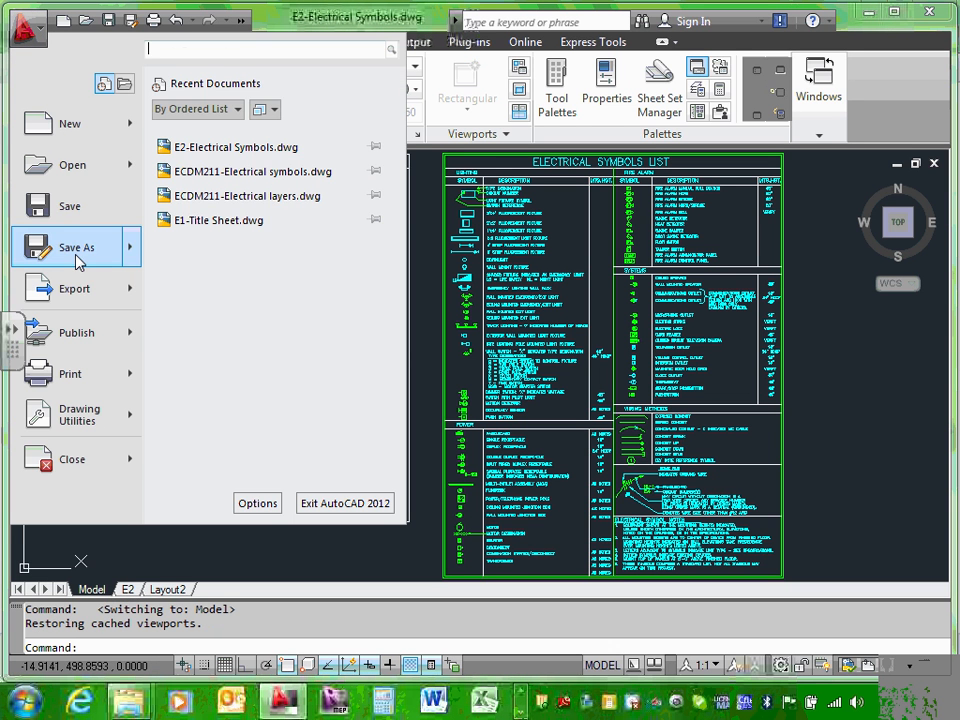
mouse_move(80, 252)
click(300, 152)
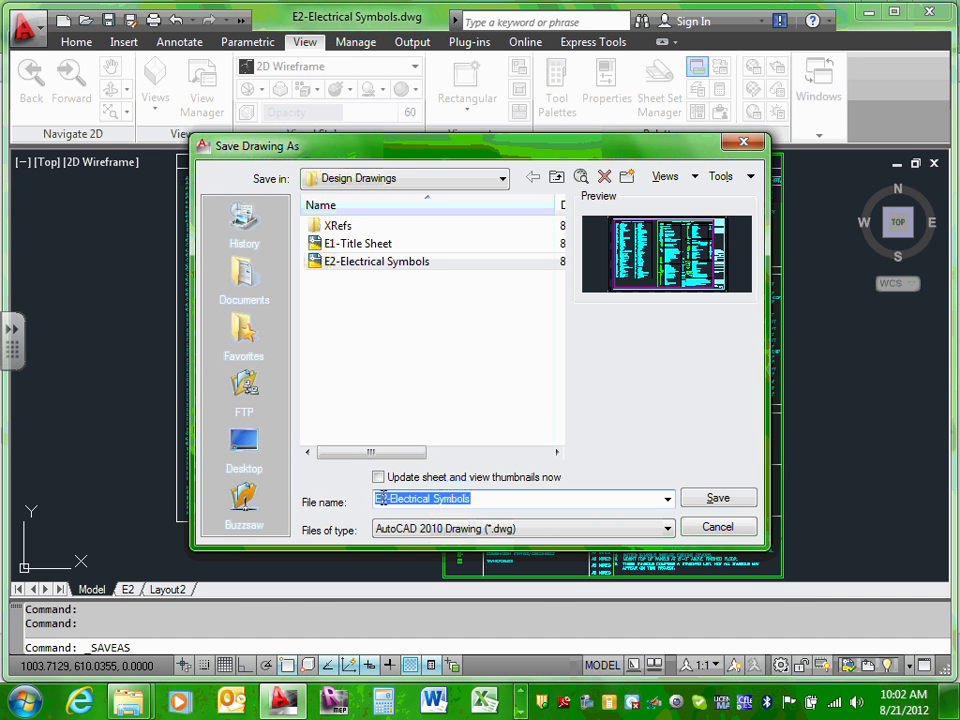
click(385, 498)
text(3)
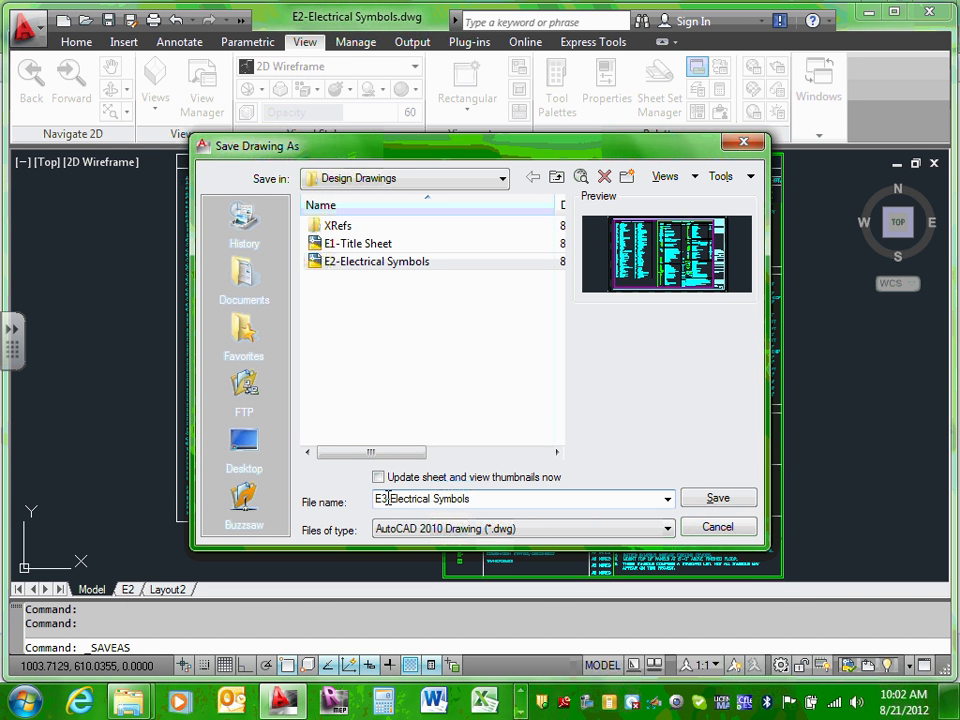
drag(389, 498, 477, 498)
text(Site)
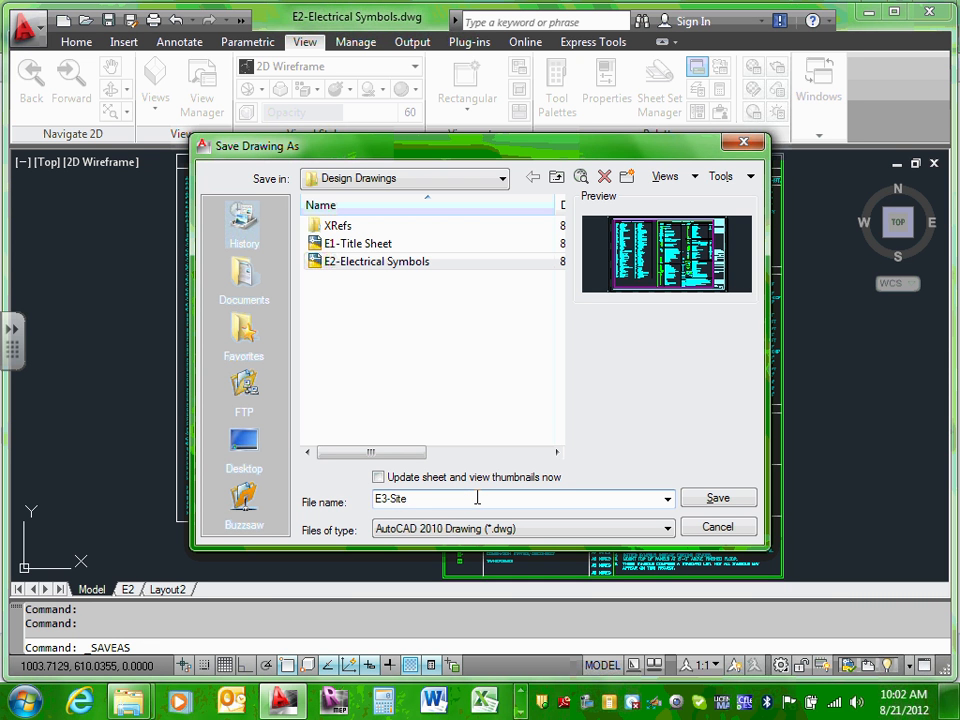
text( Plan)
click(716, 500)
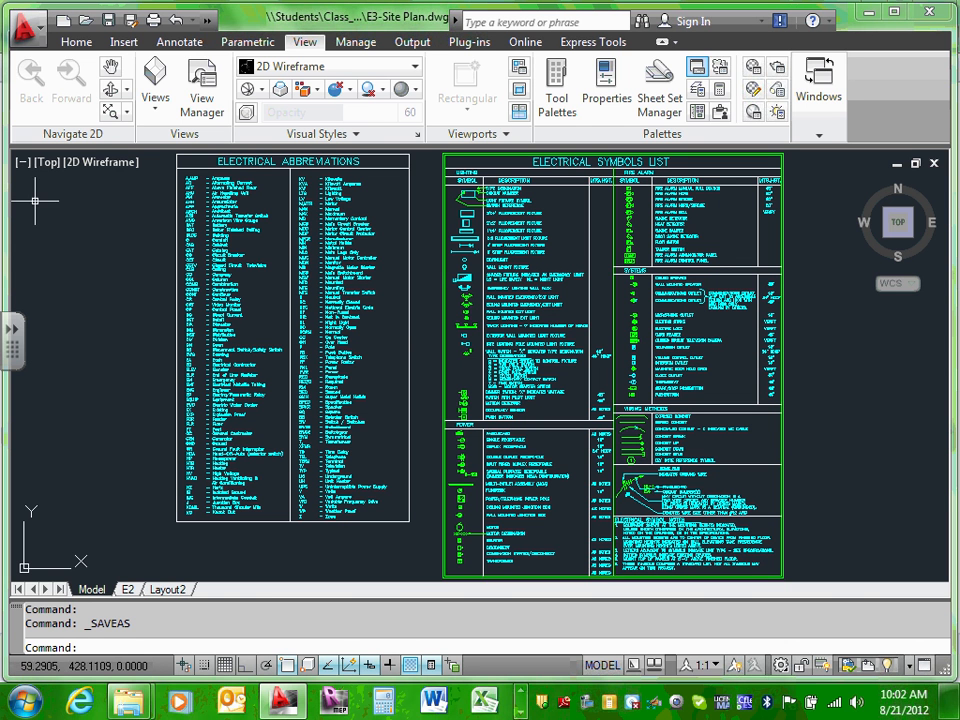
Step: Window-select both electrical tables in model space and erase them
click(100, 273)
scroll(100, 273, down, 4)
click(87, 203)
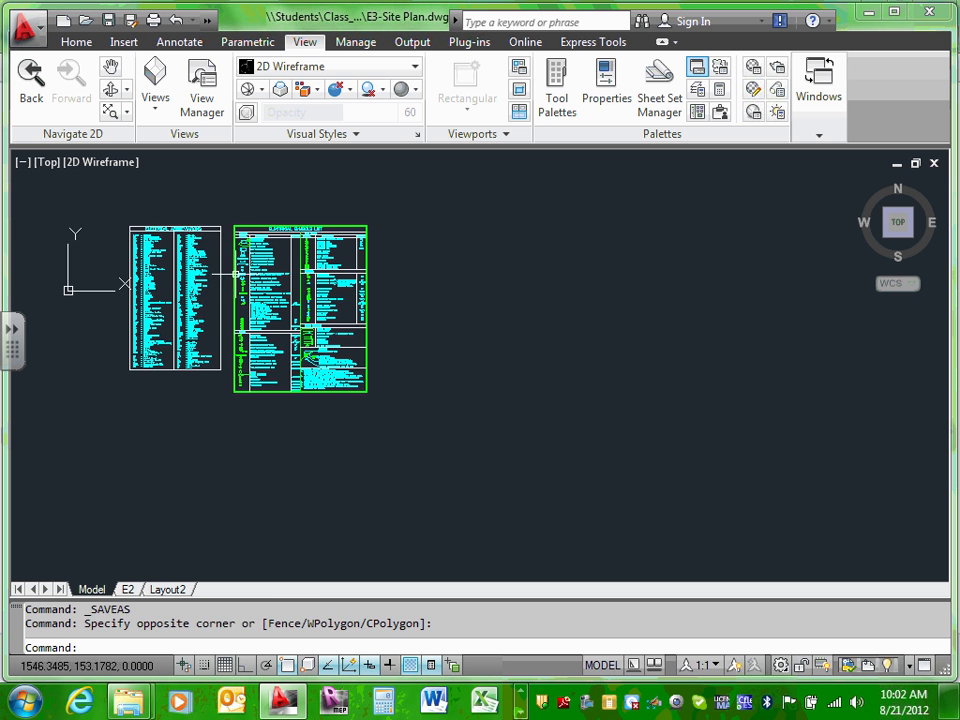
click(64, 186)
click(416, 433)
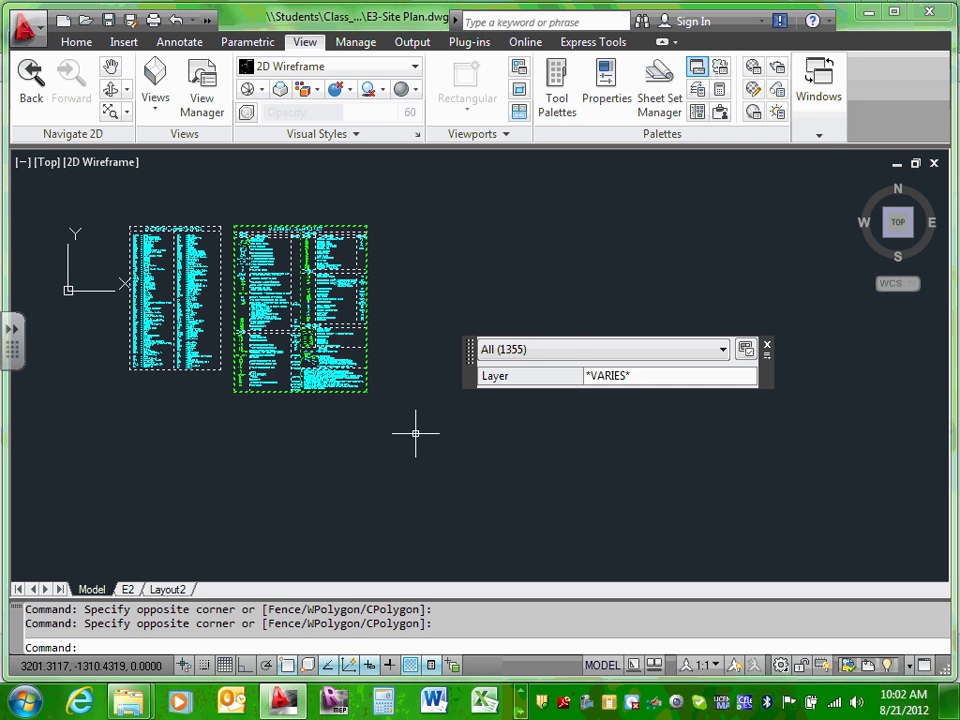
key(Delete)
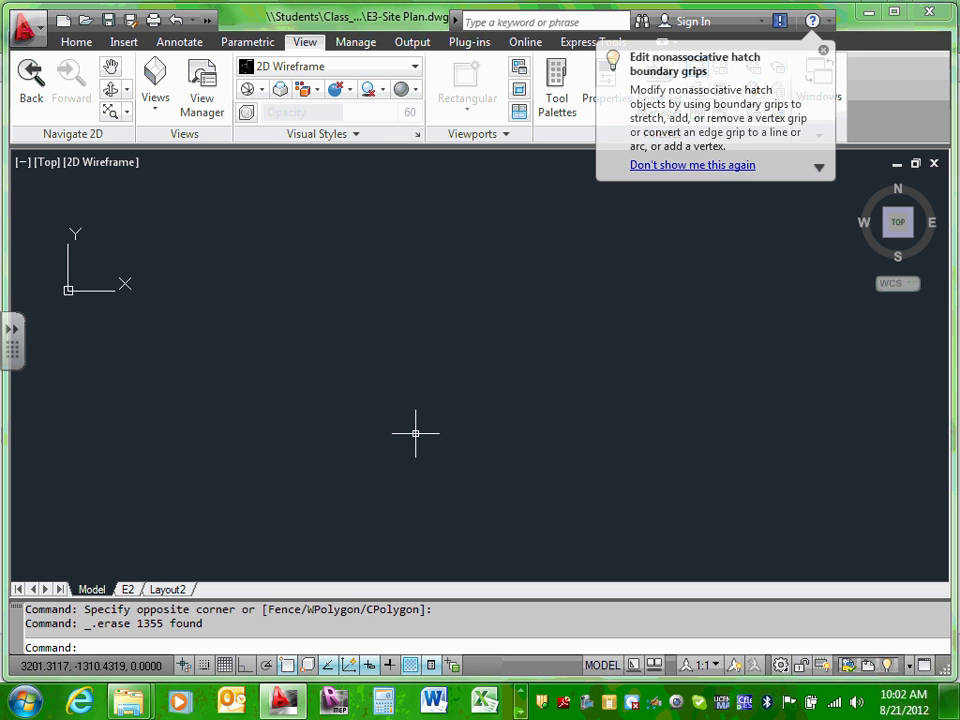
Step: Quick-save the emptied E3-Site Plan.dwg
click(108, 20)
click(287, 327)
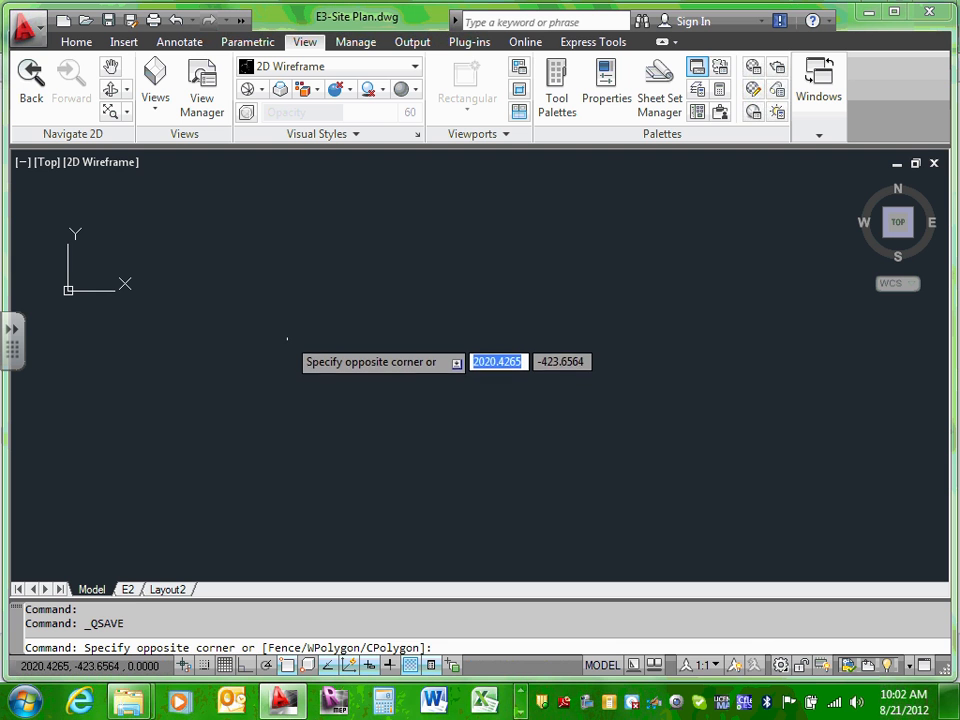
click(286, 330)
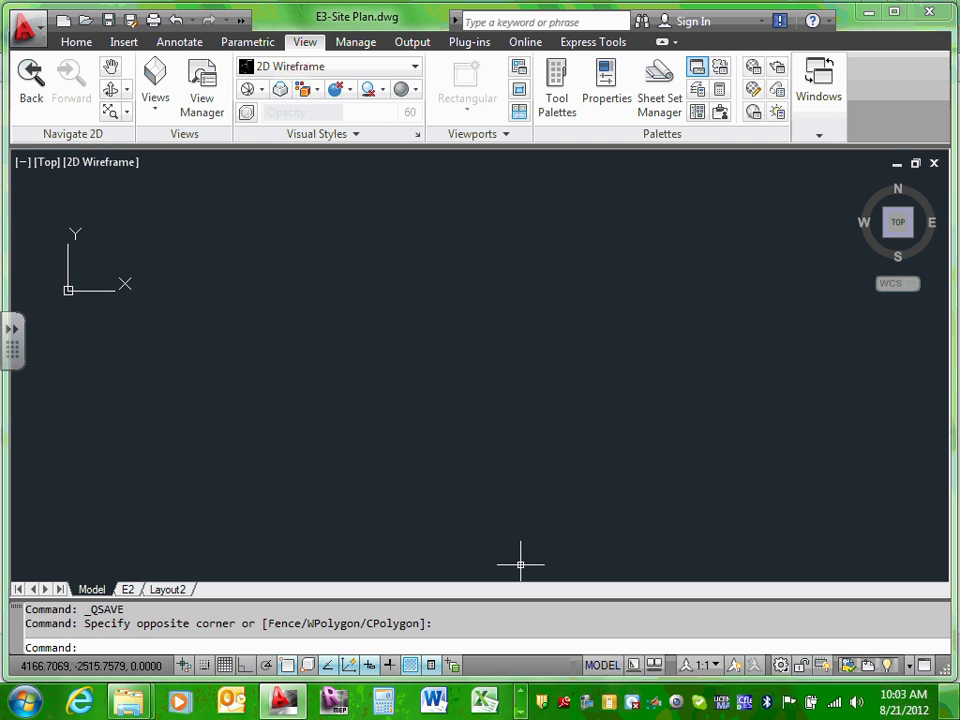
Step: Attach ECDM211-Site Plan from the XRefs folder as an xref at the origin
click(126, 44)
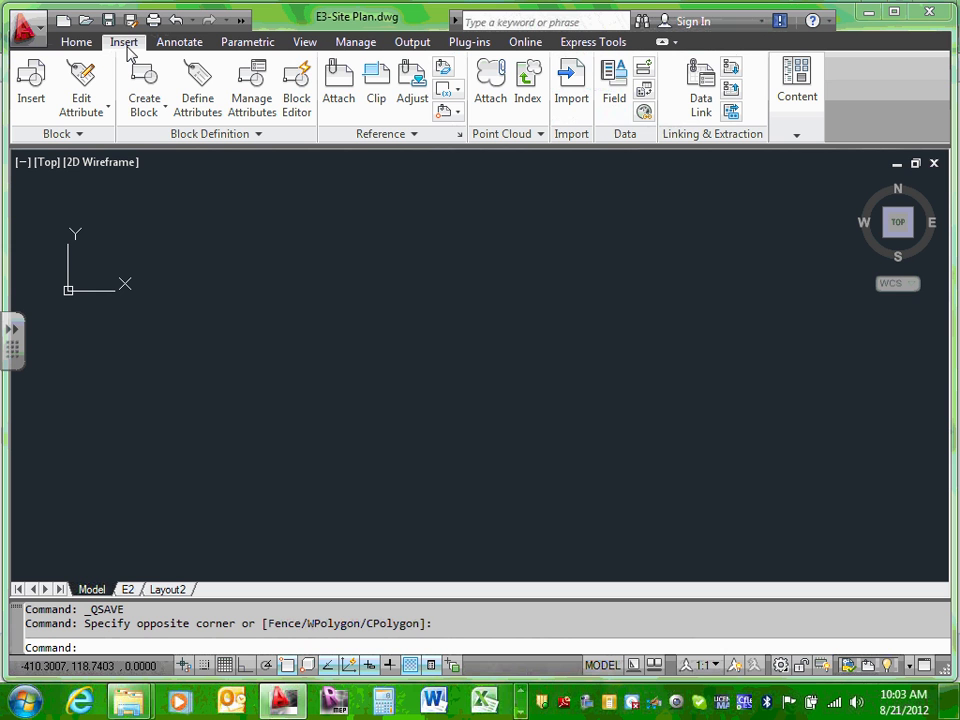
click(338, 97)
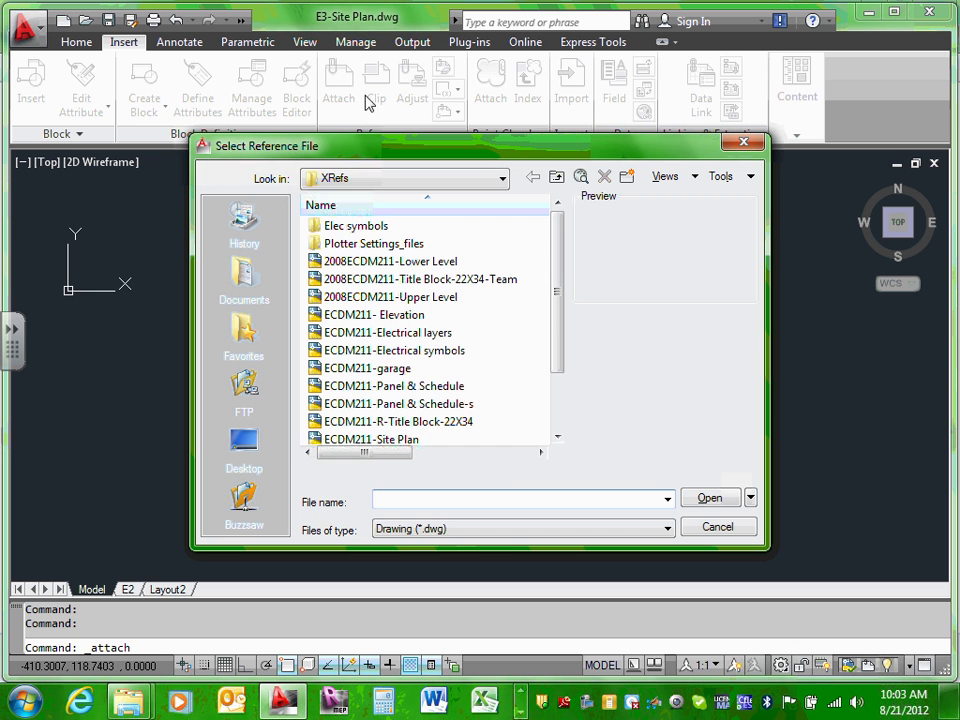
click(499, 178)
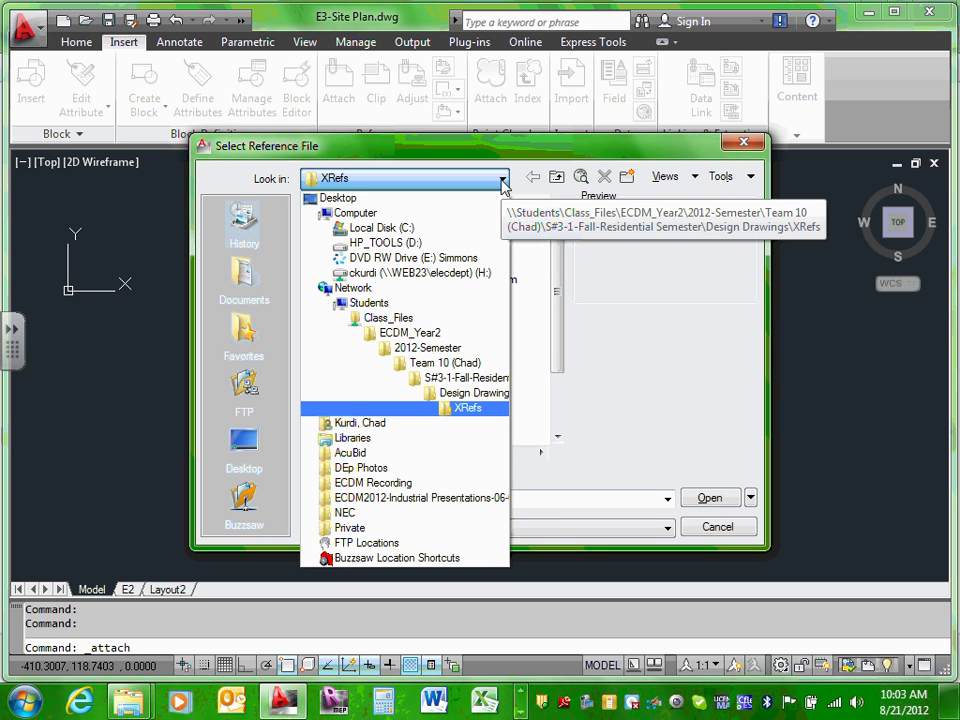
click(502, 180)
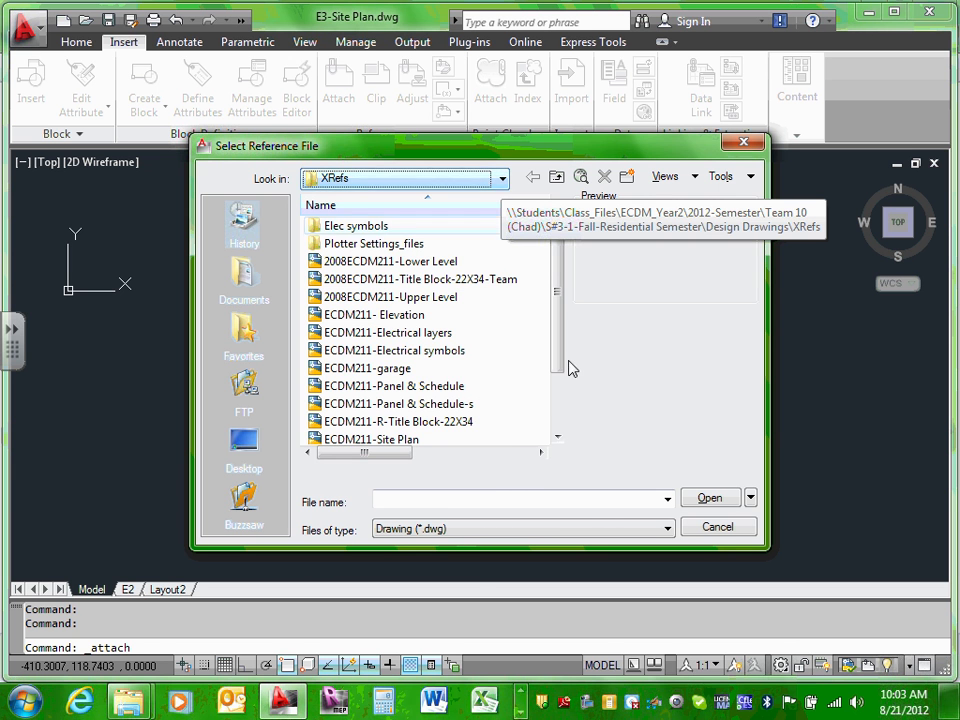
drag(563, 340, 566, 289)
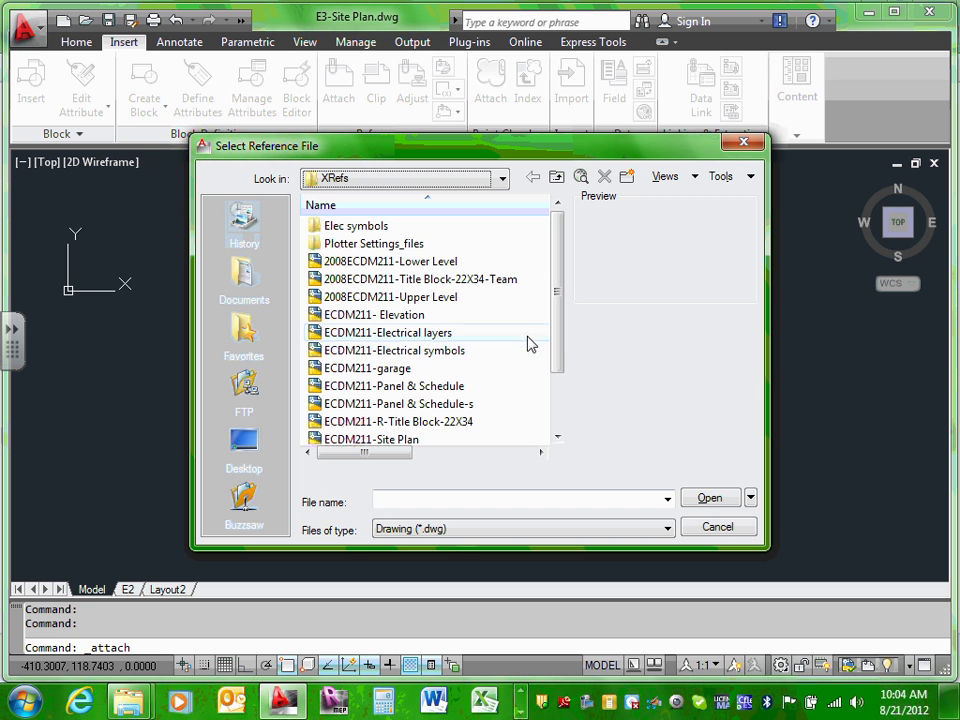
drag(563, 336, 563, 368)
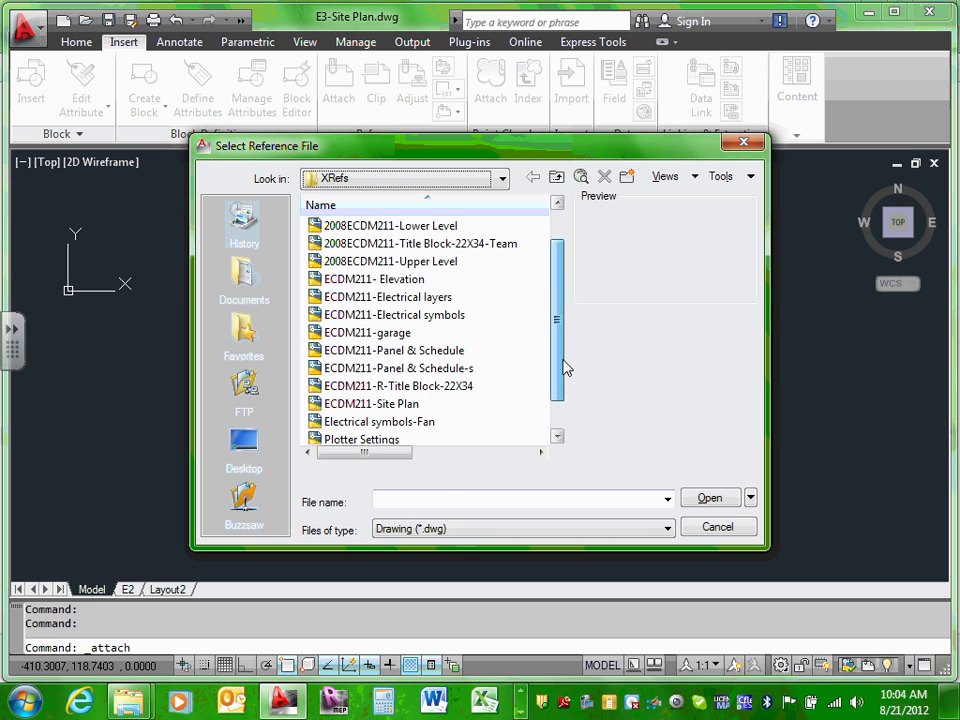
click(368, 405)
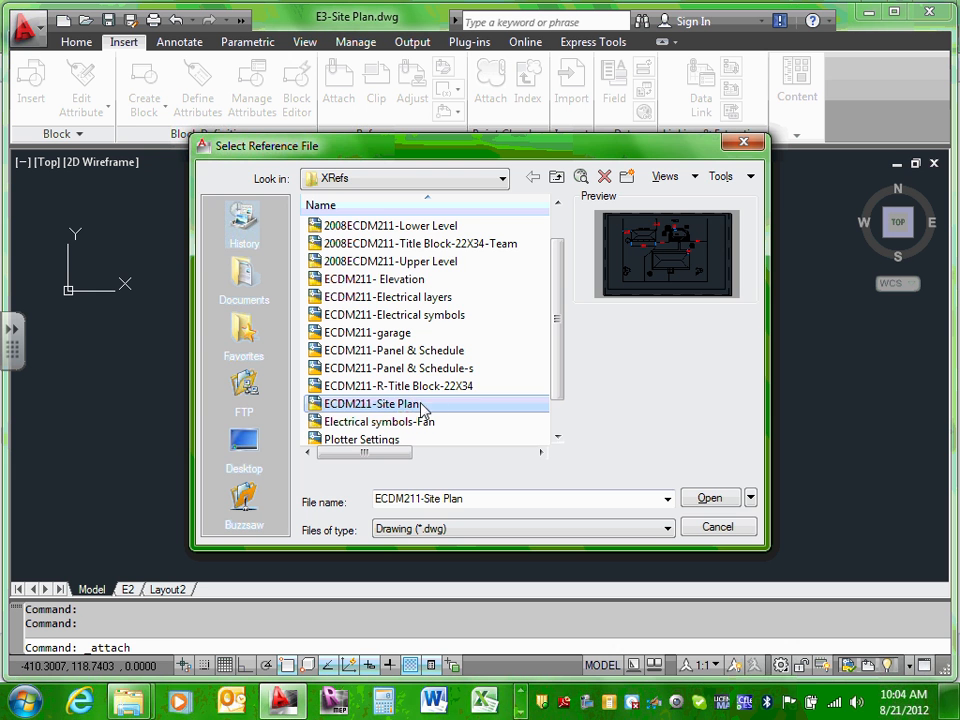
click(710, 499)
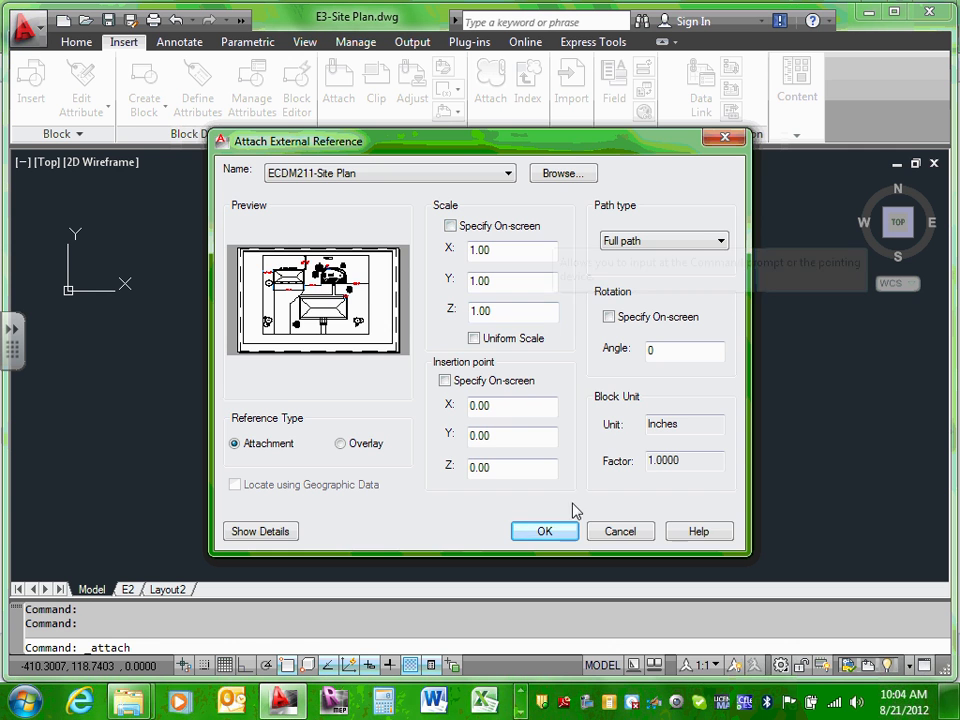
click(545, 532)
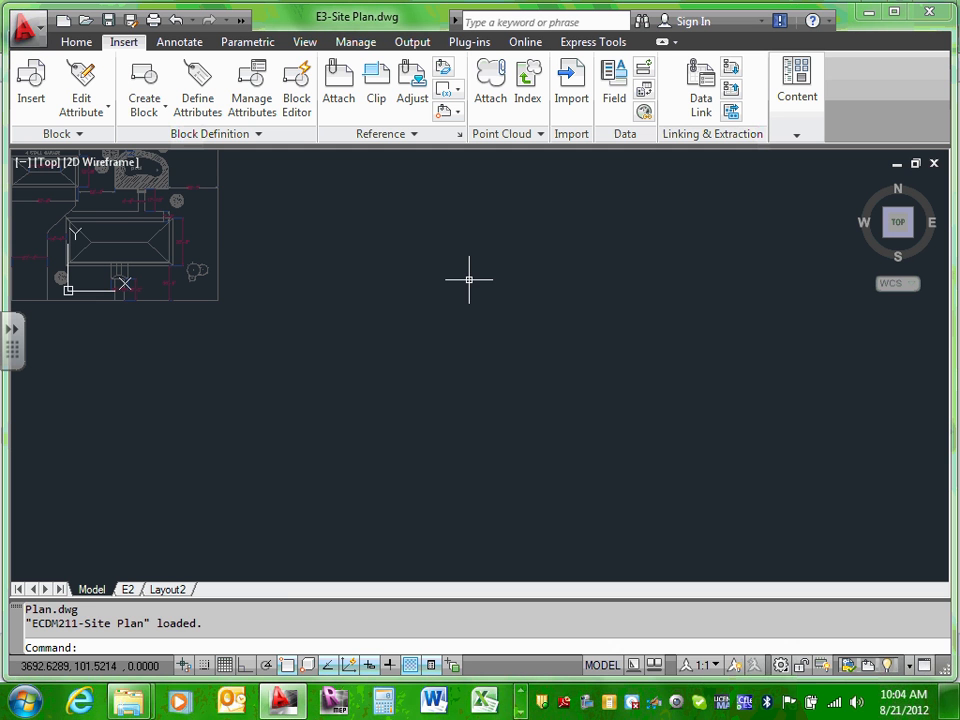
Step: Zoom extents in model space and inside the E2 layout's viewport
text(z)
key(Return)
text(e)
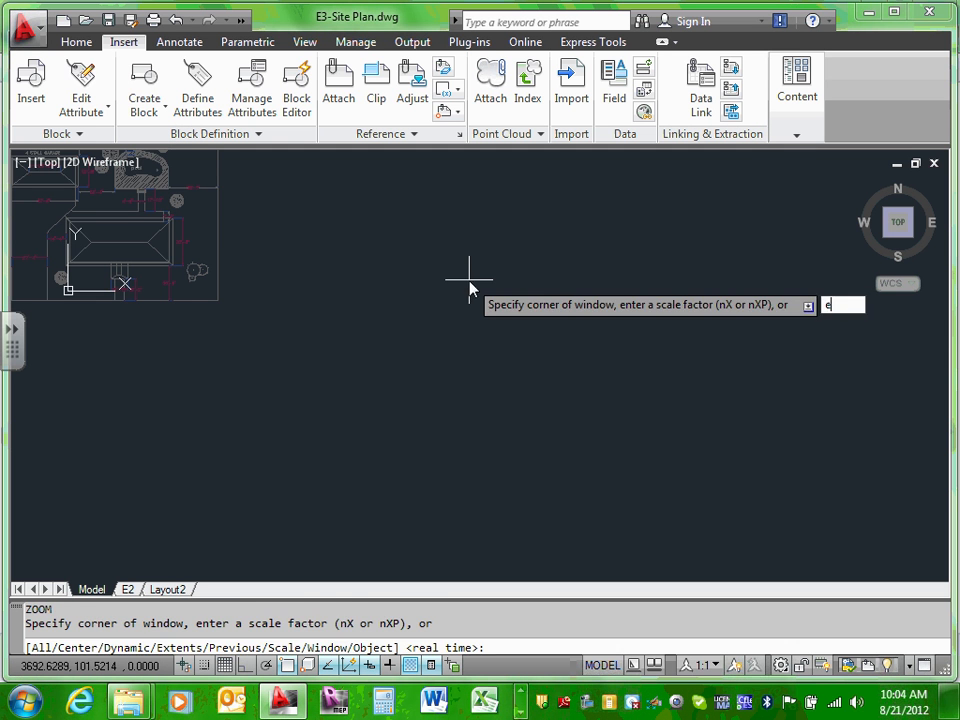
key(Return)
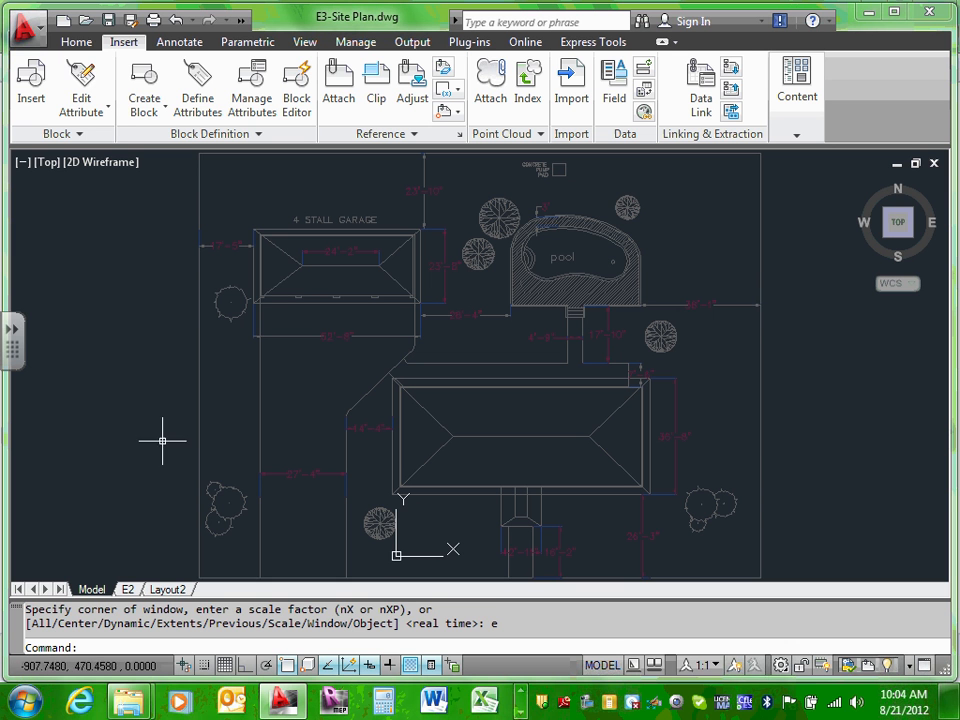
click(128, 590)
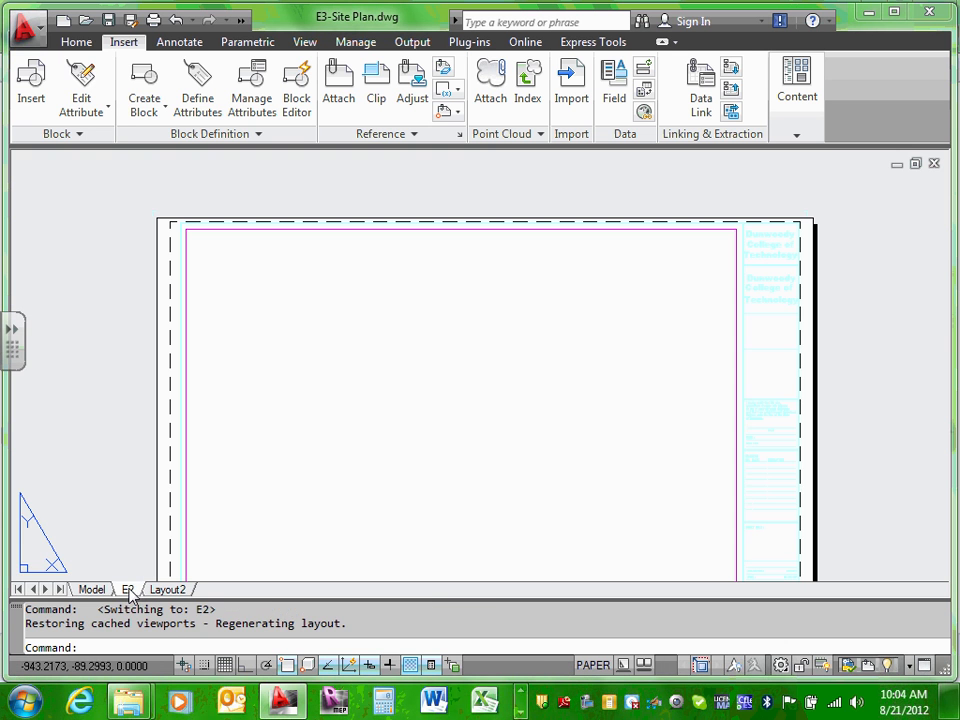
double_click(456, 412)
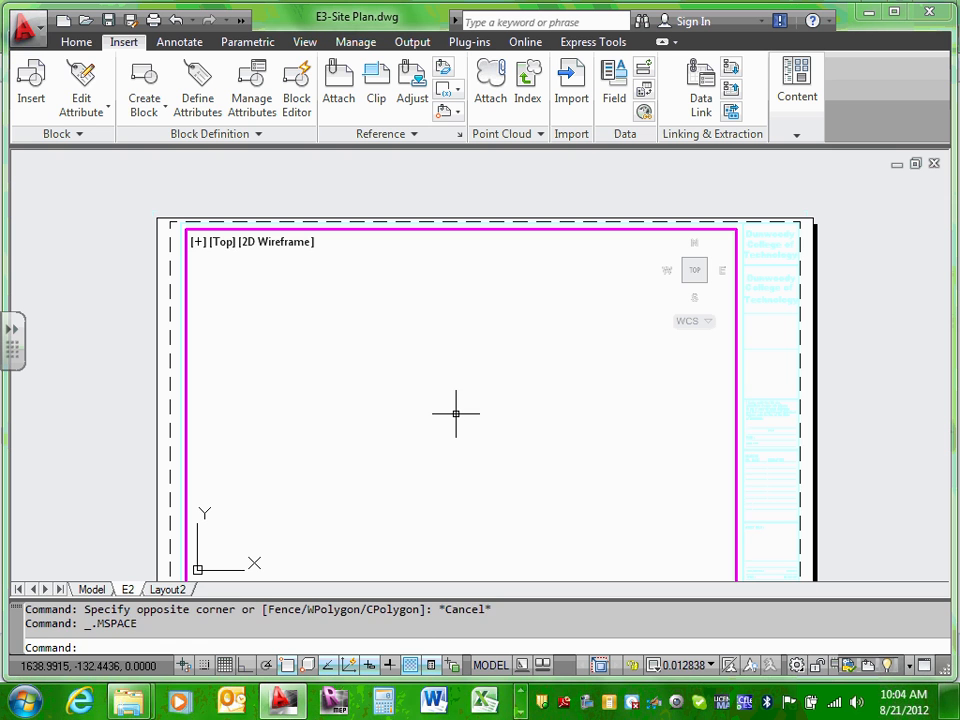
text(z)
key(Return)
text(e)
key(Return)
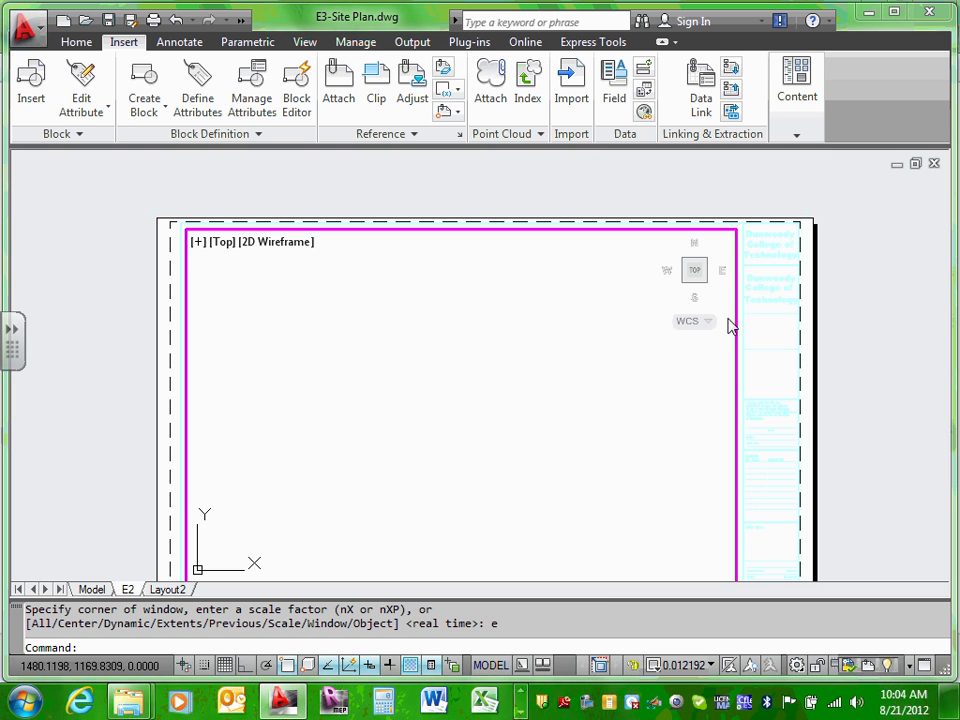
Step: Select the site plan xref in model space to confirm it sits on E-Background
click(78, 592)
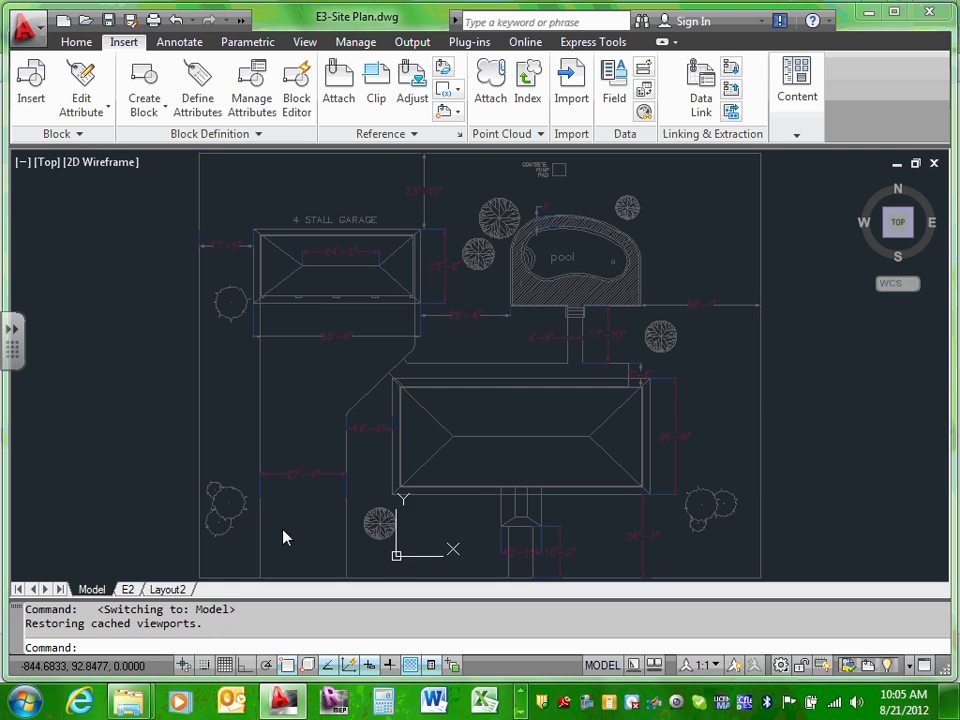
scroll(397, 404, down, 4)
scroll(397, 404, up, 5)
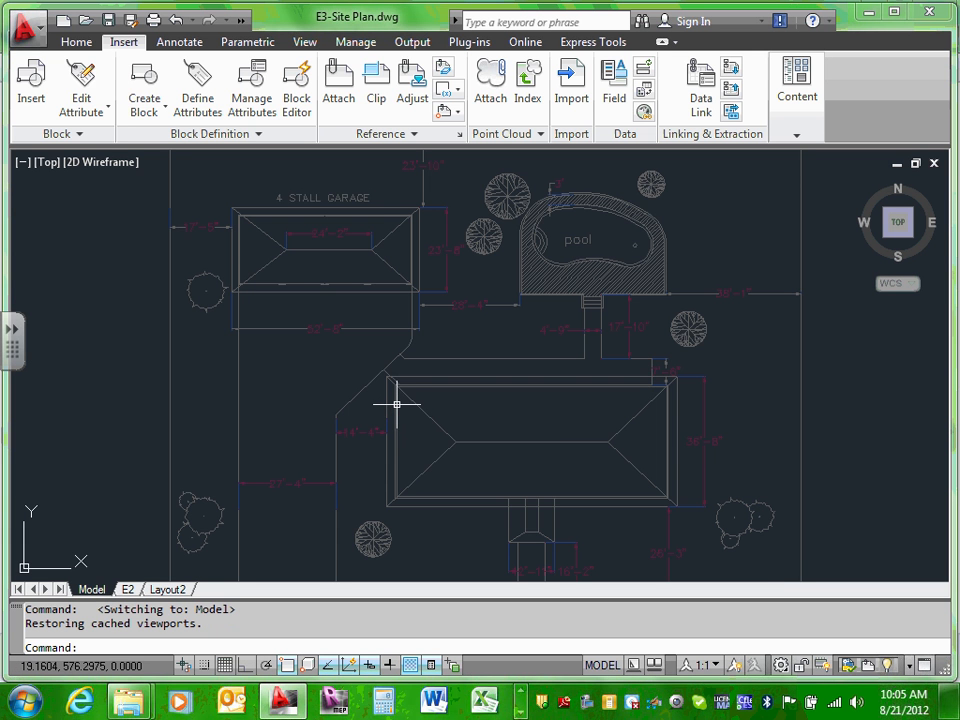
scroll(397, 404, down, 3)
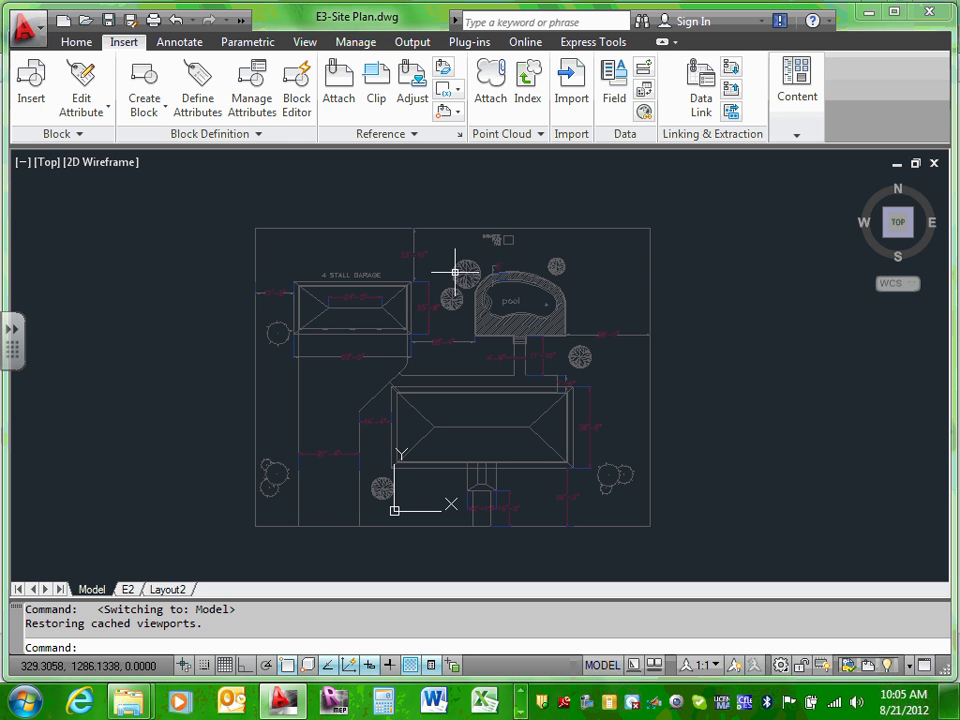
click(410, 278)
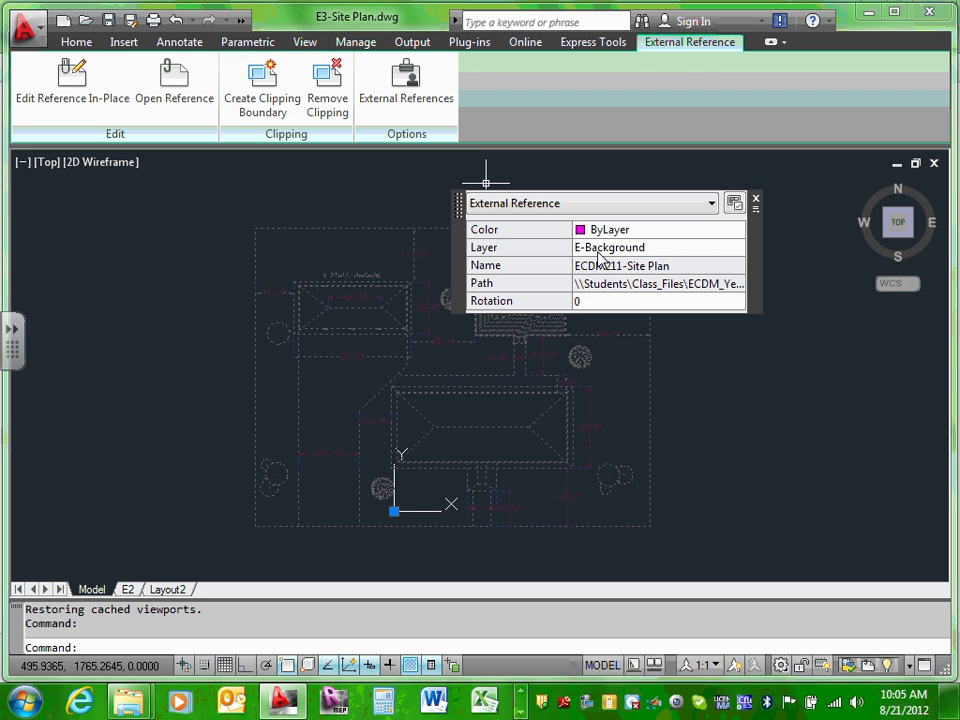
key(Escape)
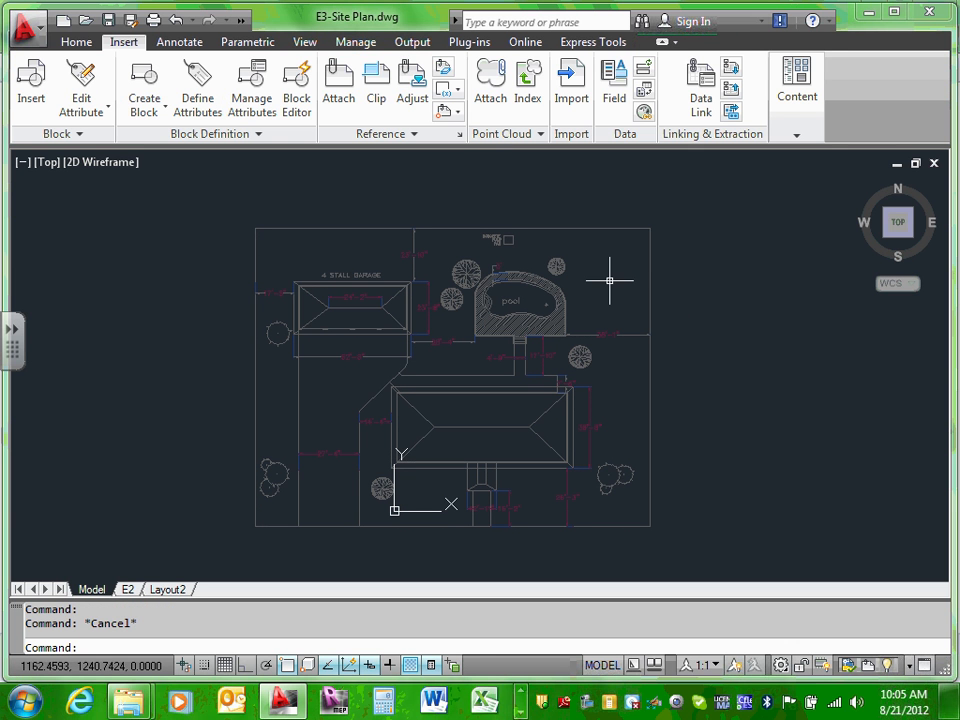
click(562, 298)
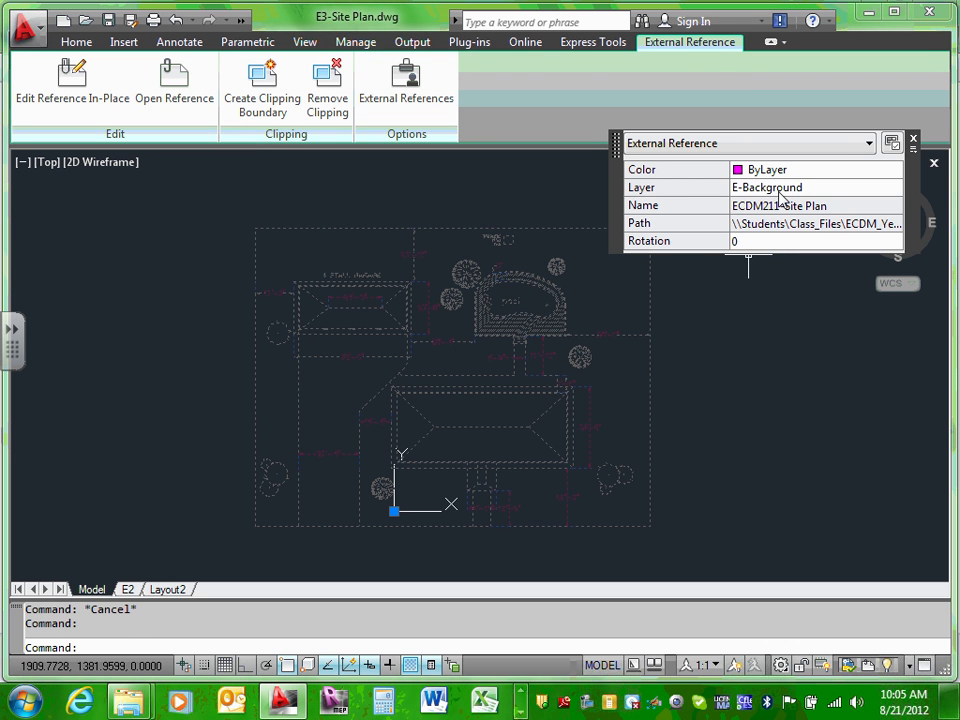
key(Escape)
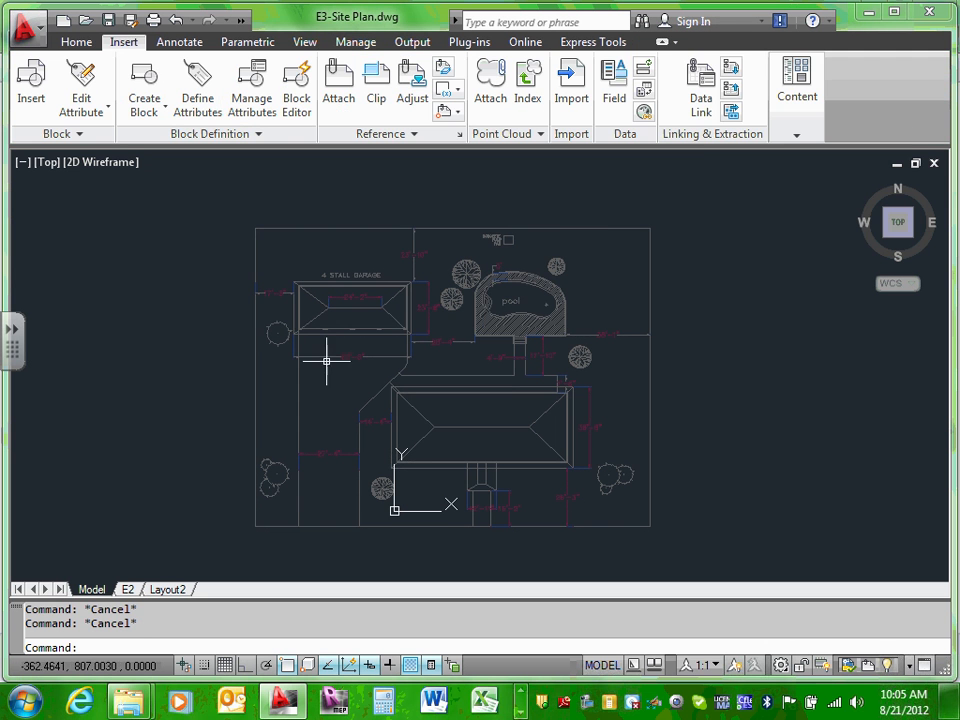
Step: In paper space, drag the E2 viewport's top-left grip to mid-sheet
click(125, 589)
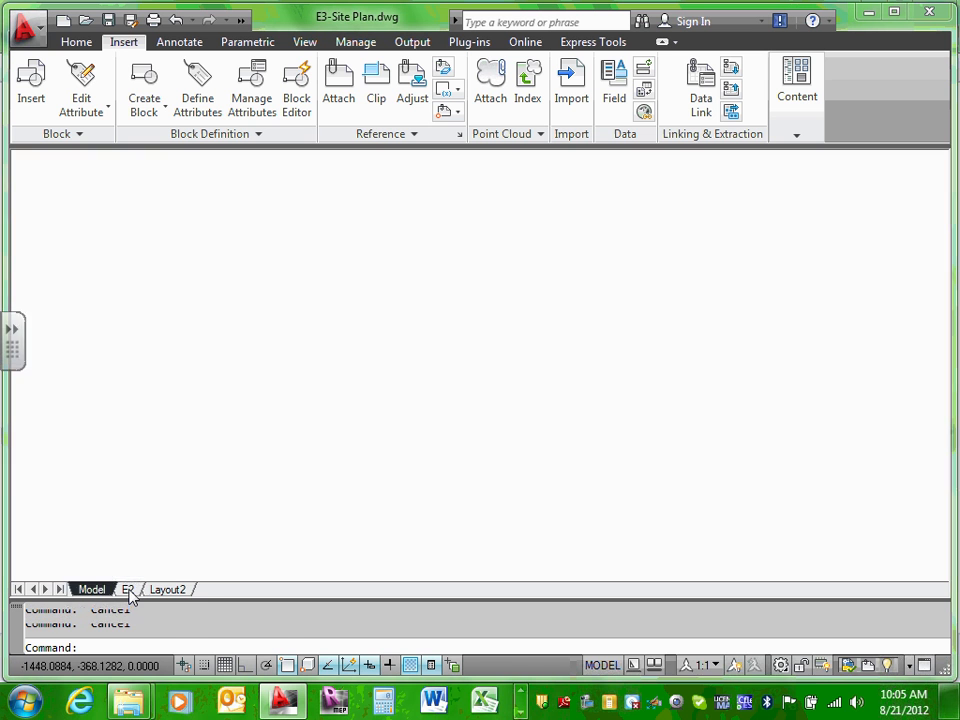
scroll(660, 251, down, 1)
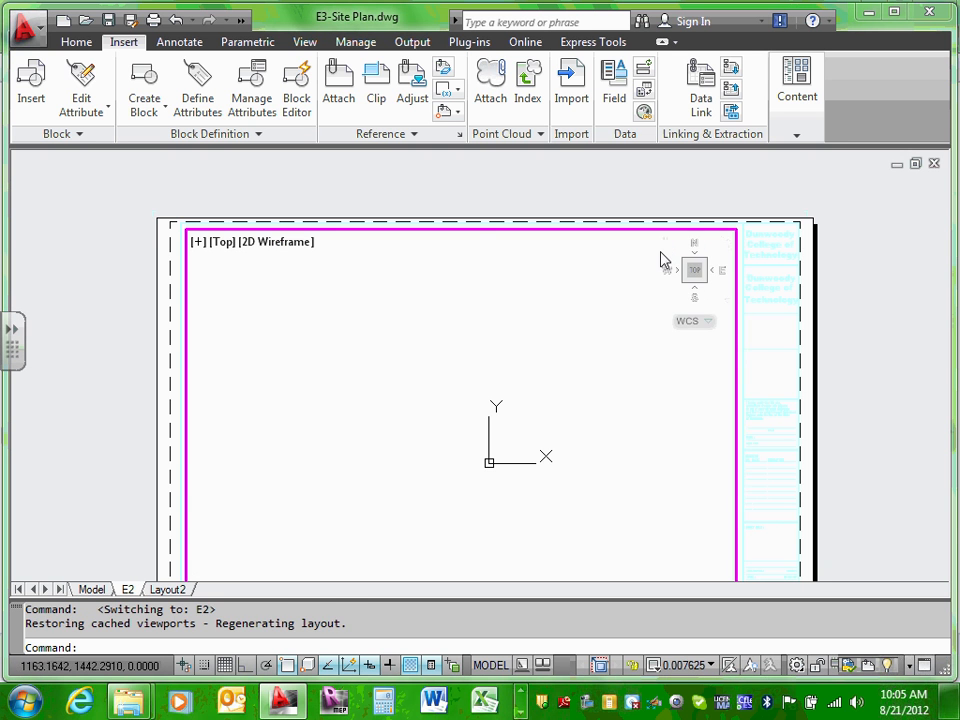
key(Escape)
double_click(167, 274)
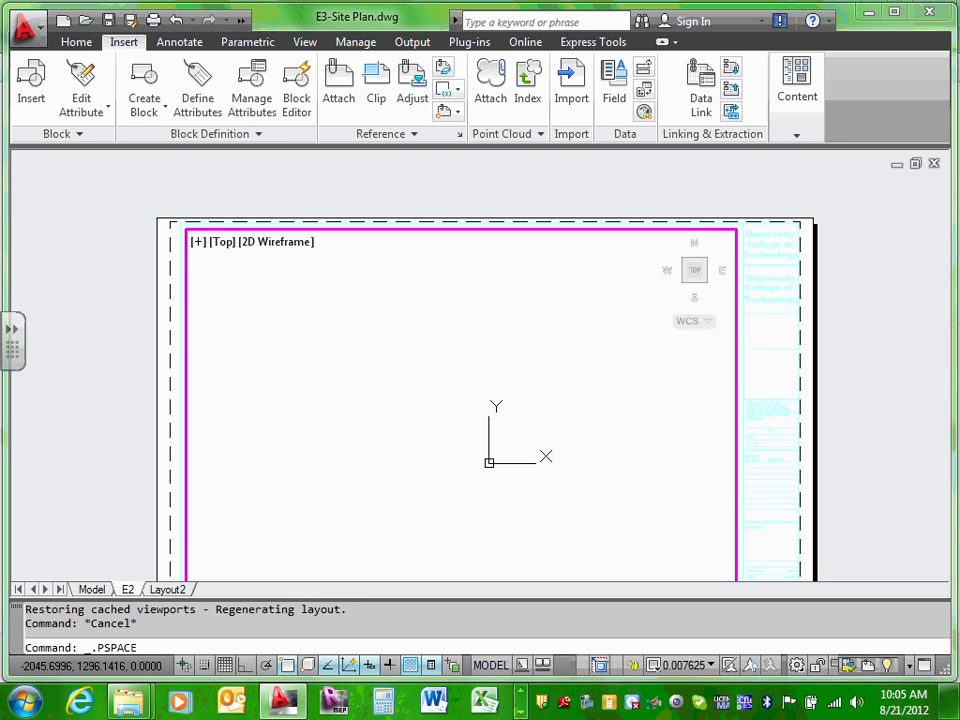
click(190, 230)
click(185, 229)
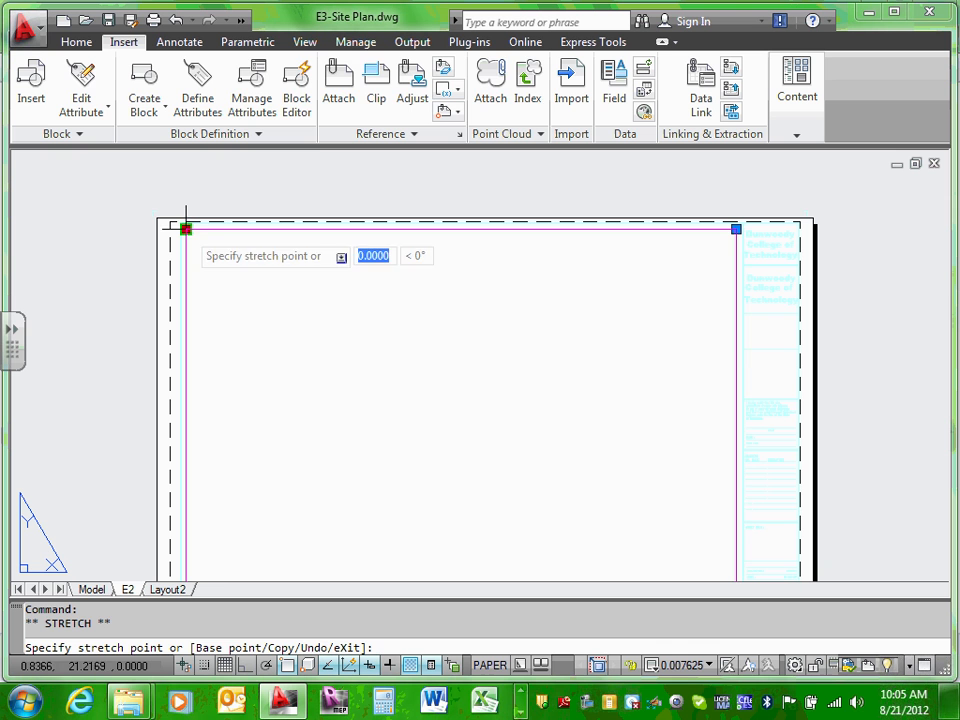
click(450, 240)
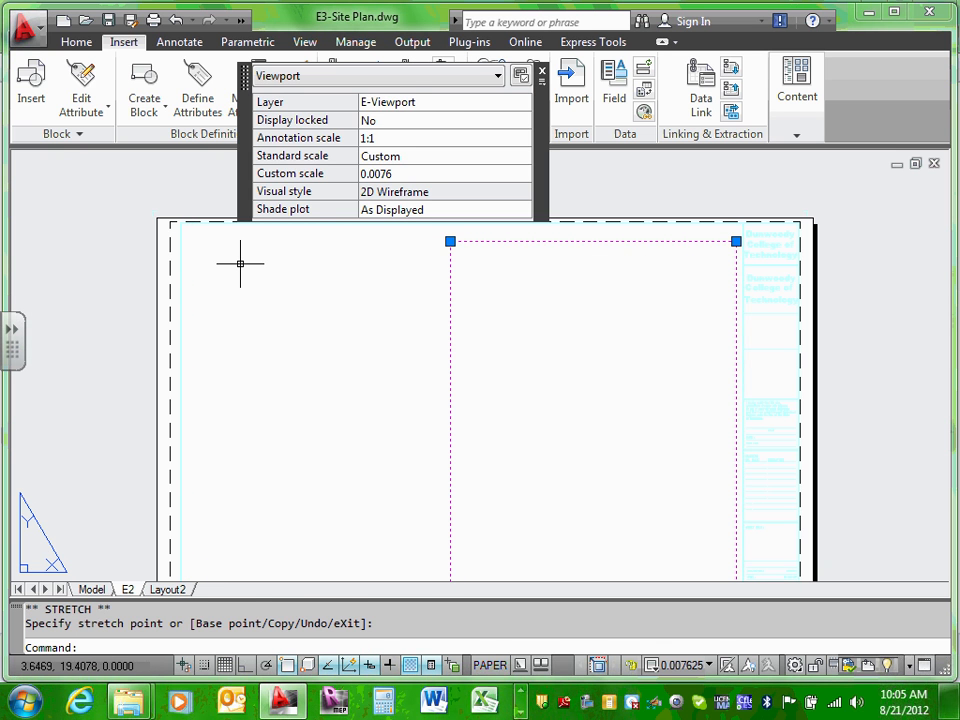
key(Escape)
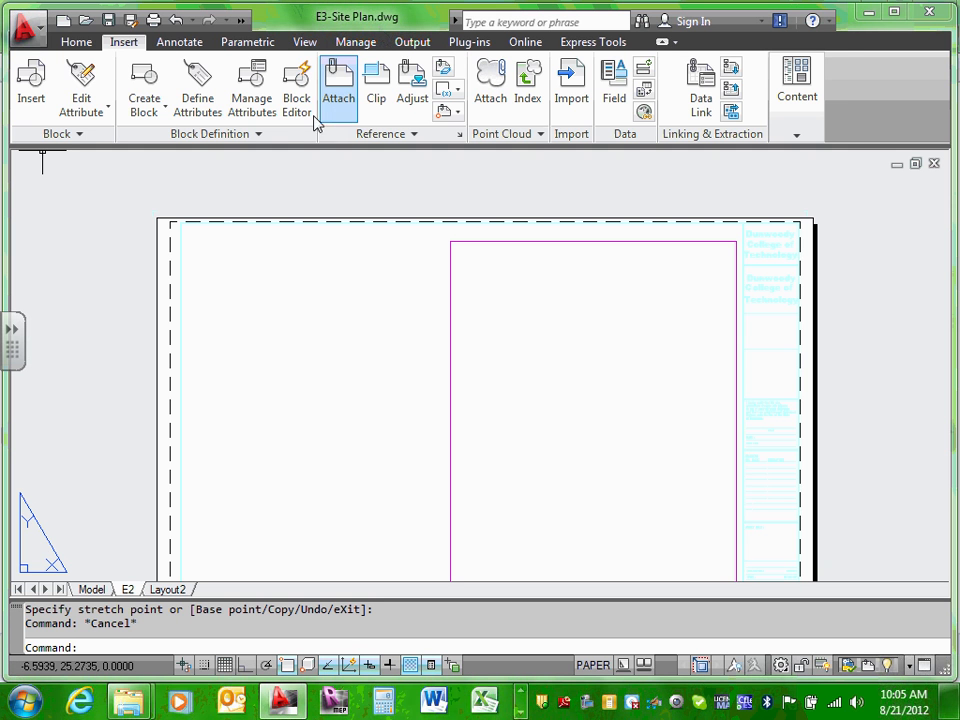
click(304, 45)
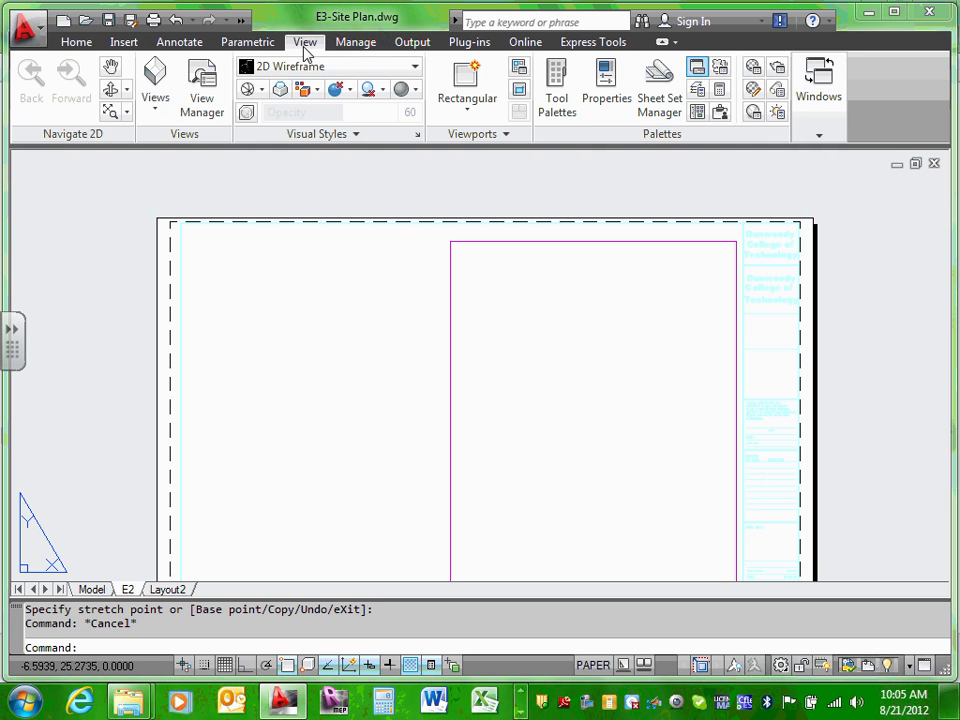
Step: Draw a small rectangular viewport showing the site plan
click(467, 106)
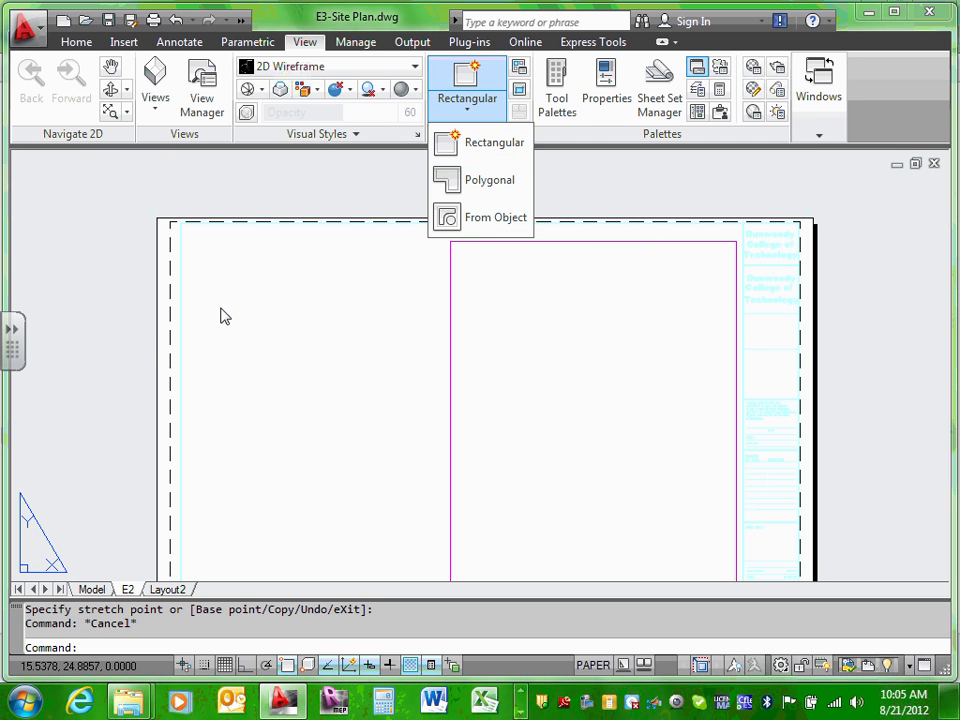
click(489, 143)
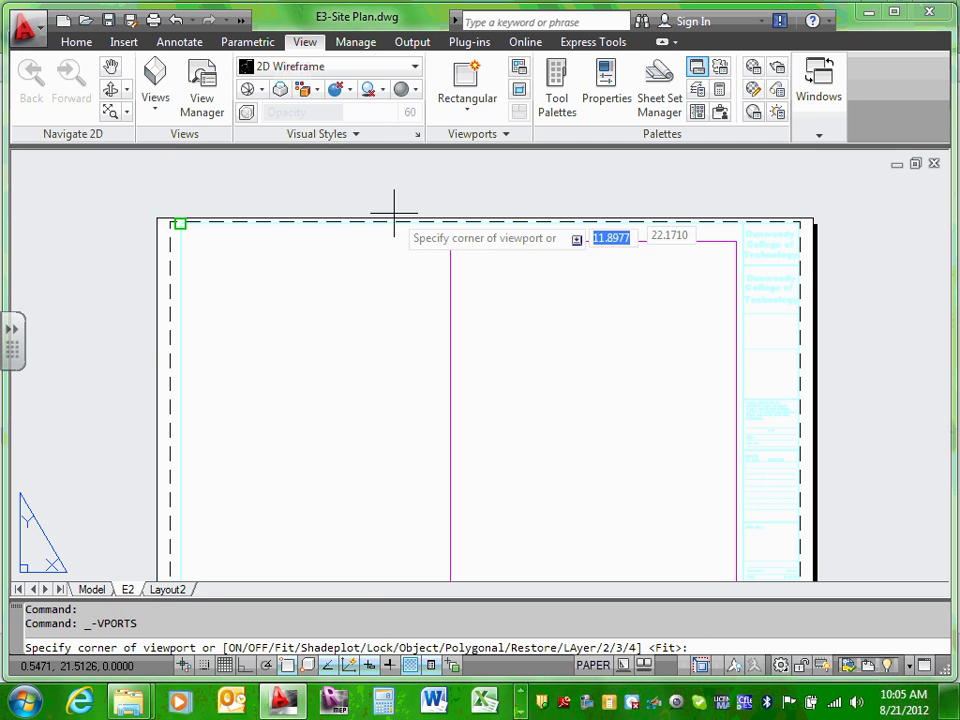
click(214, 265)
click(402, 427)
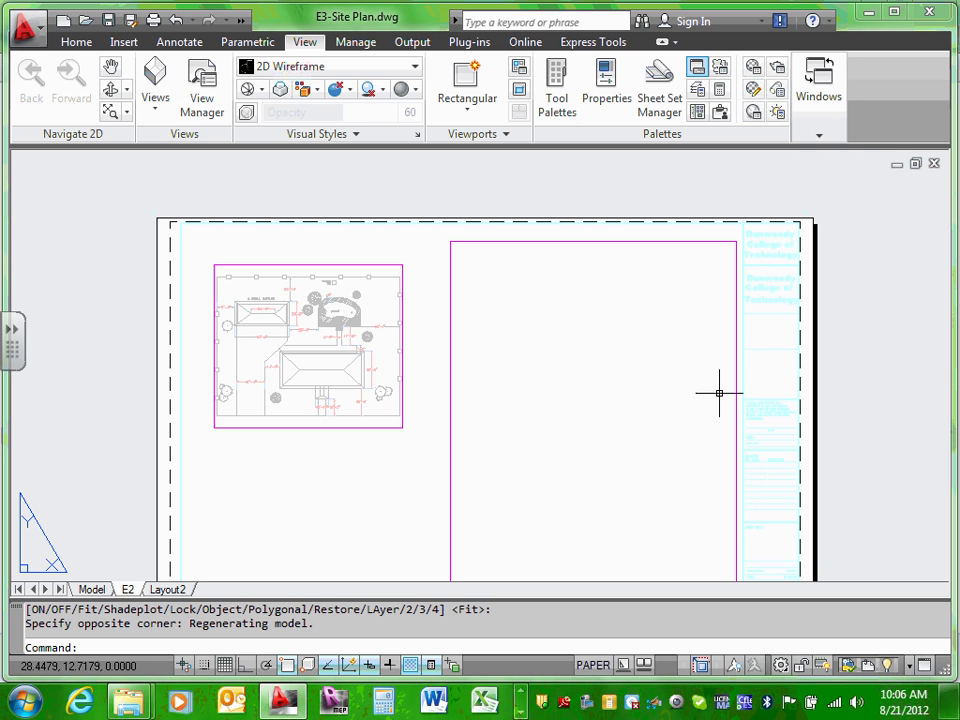
key(Escape)
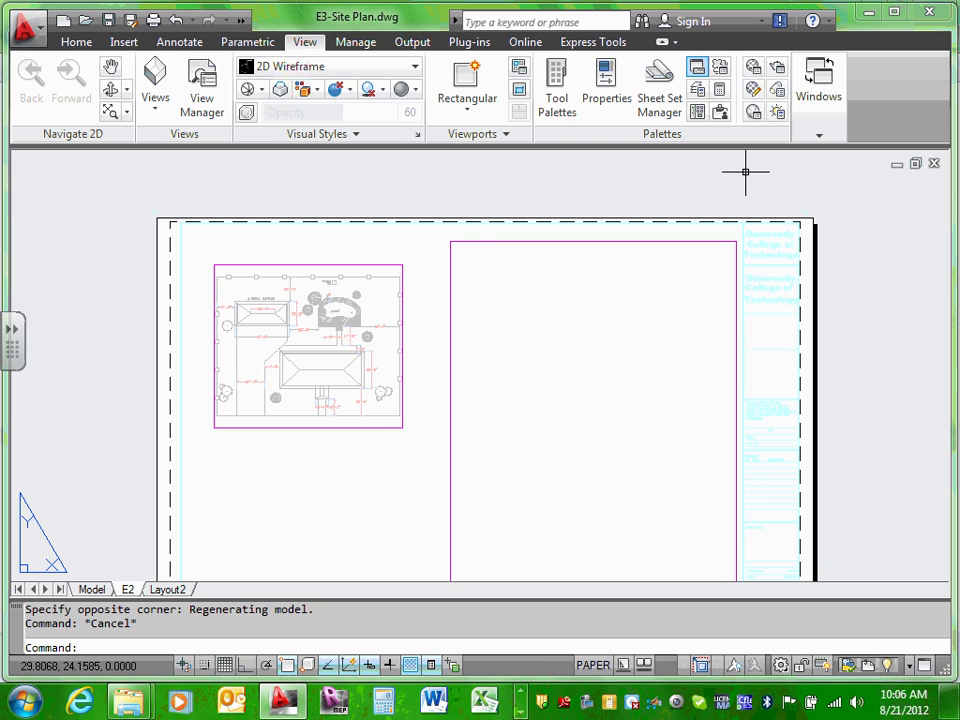
Step: Delete the empty right-hand viewport and the small site plan viewport
click(484, 241)
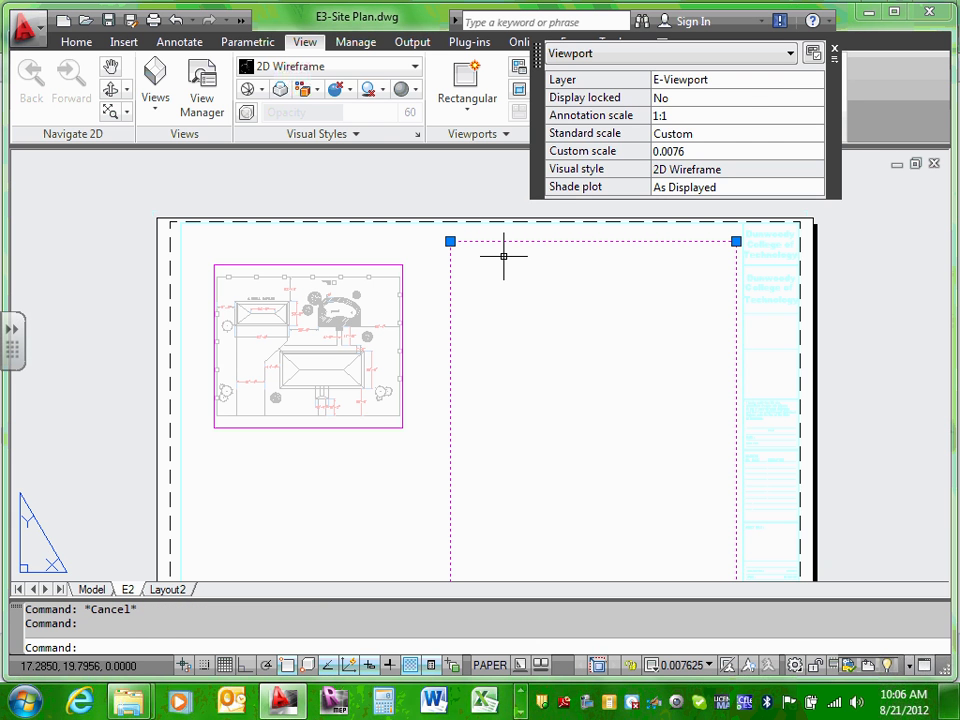
key(Delete)
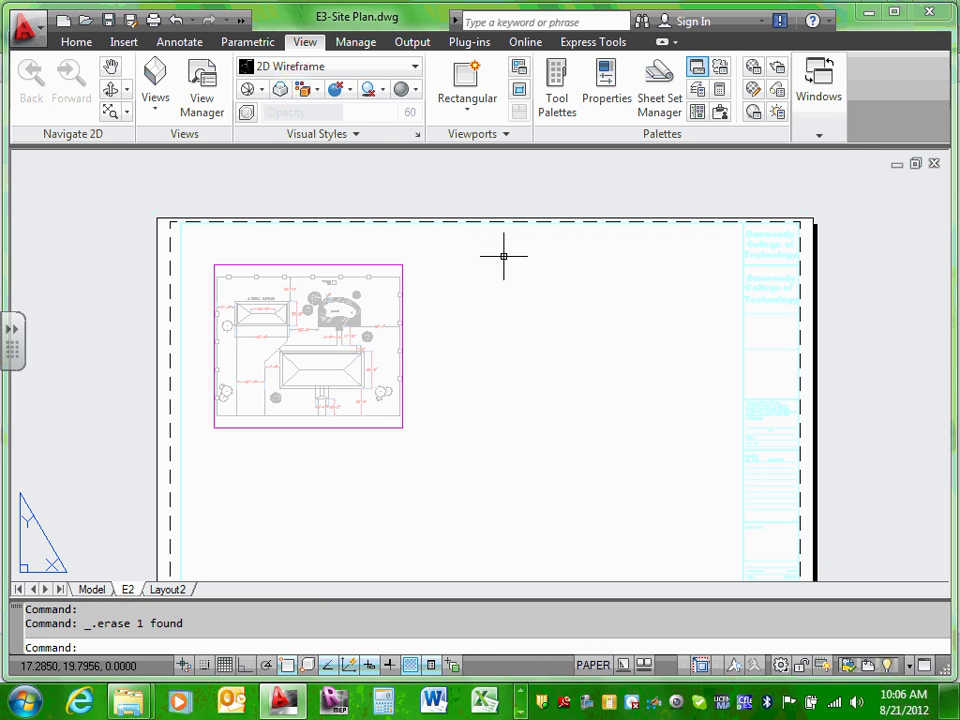
click(362, 264)
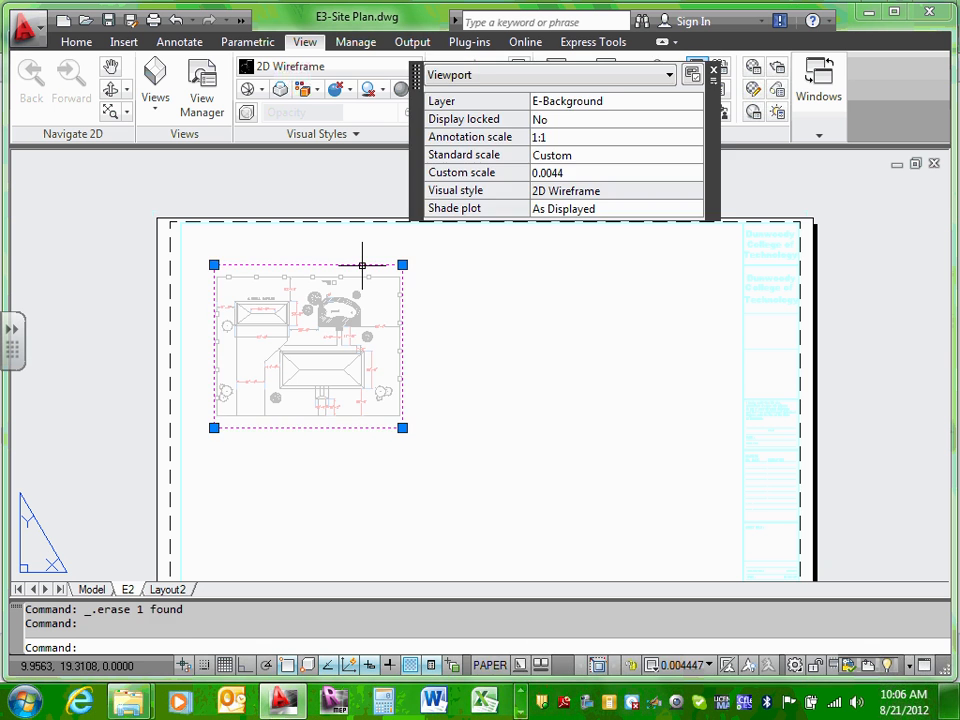
key(Delete)
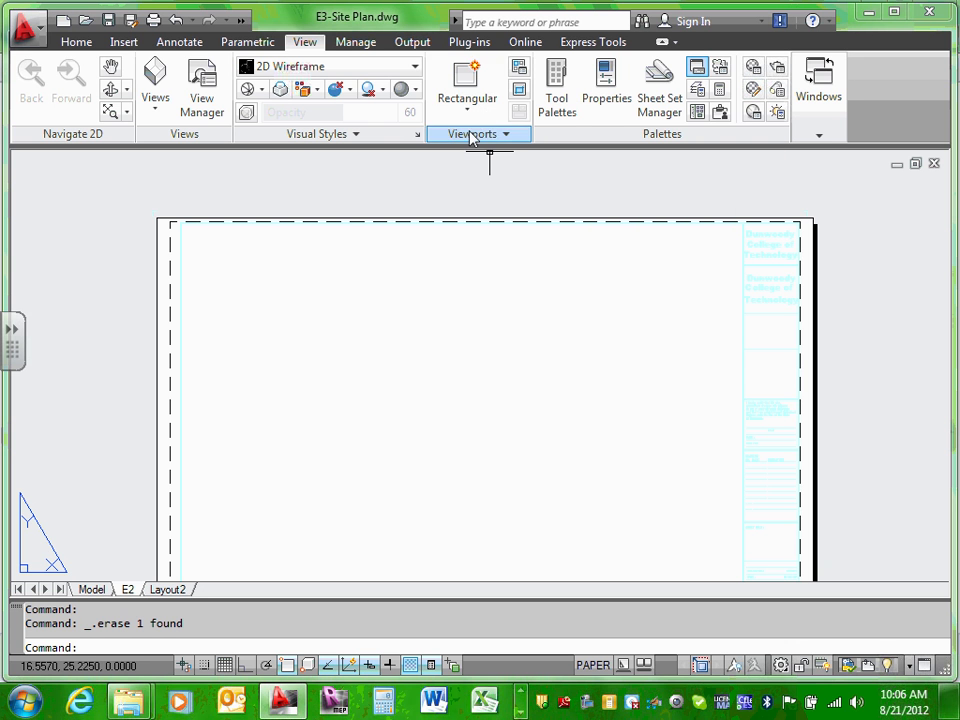
Step: Draw a rectangular viewport from the sheet's top-left to just left of the title block
click(467, 108)
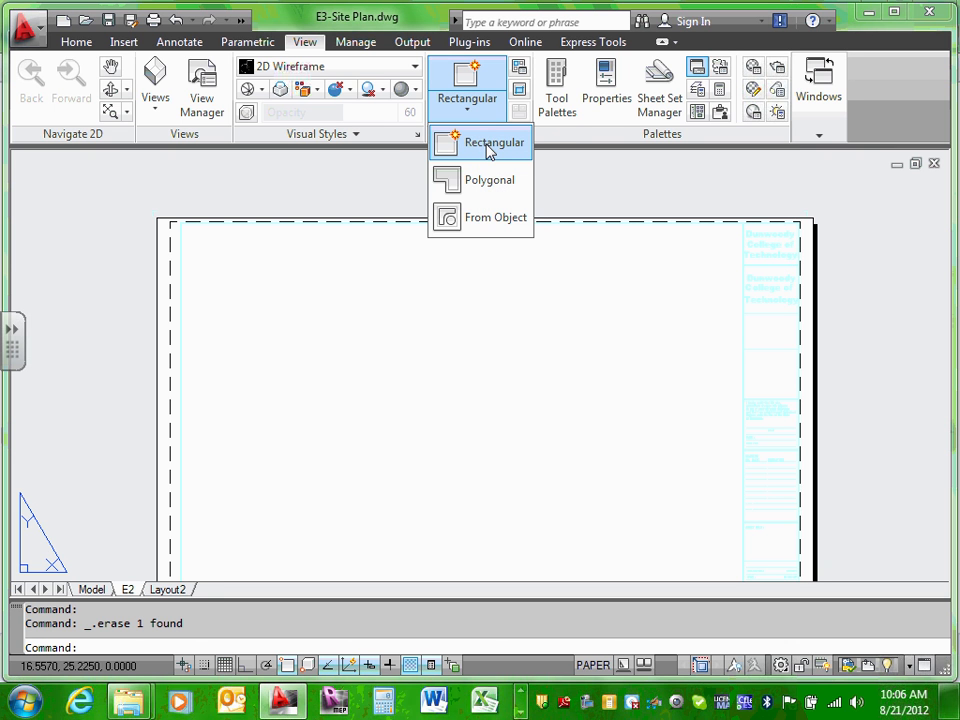
click(490, 145)
scroll(435, 257, down, 6)
scroll(422, 294, up, 3)
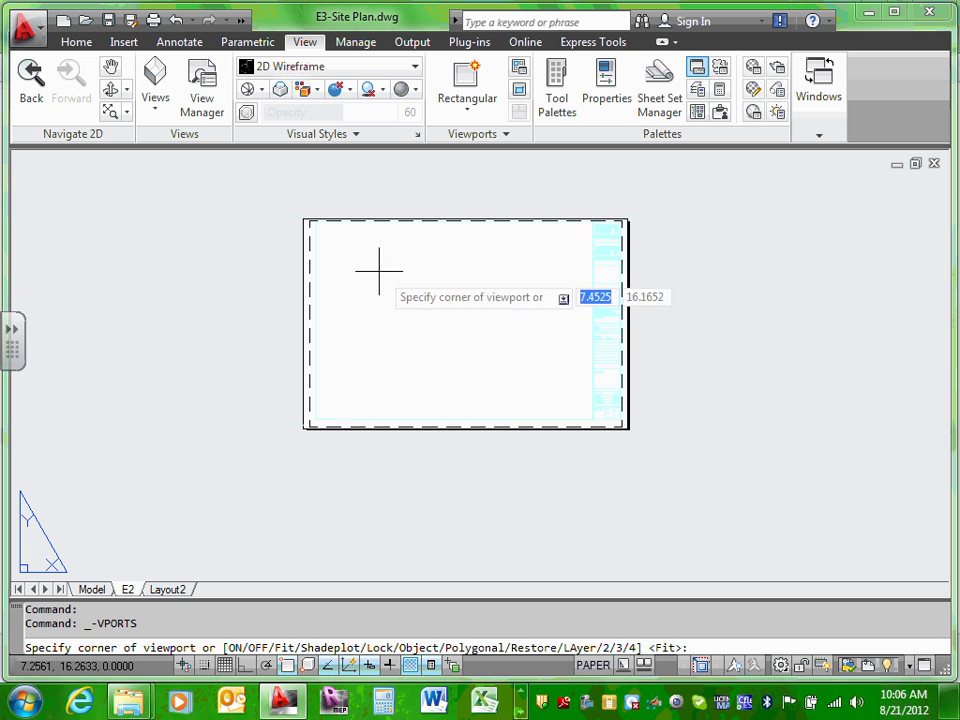
click(315, 221)
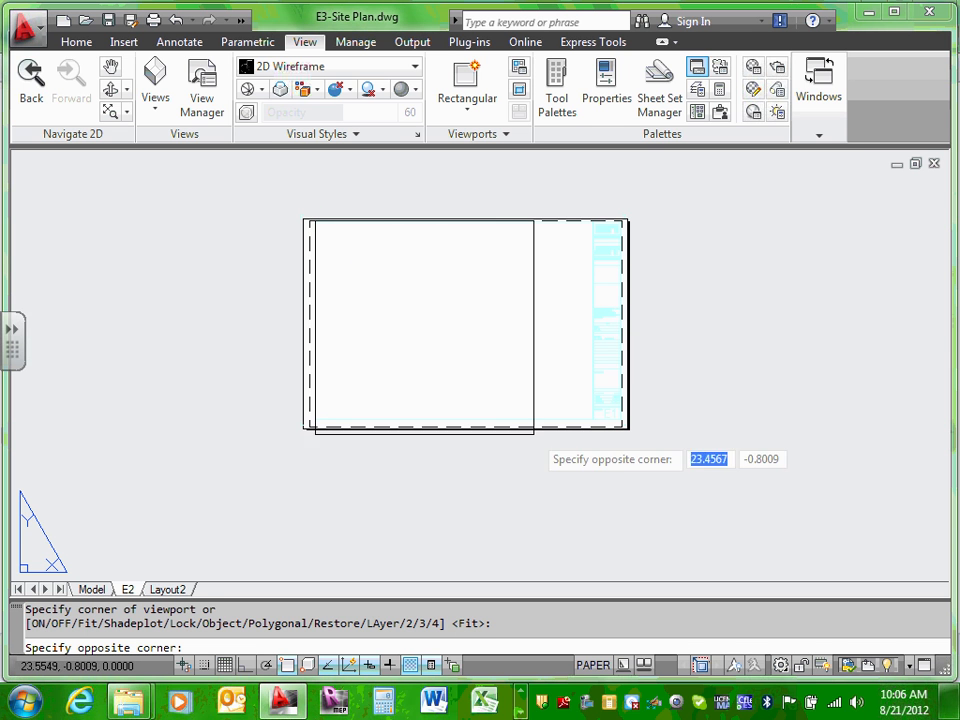
click(592, 410)
scroll(514, 364, up, 2)
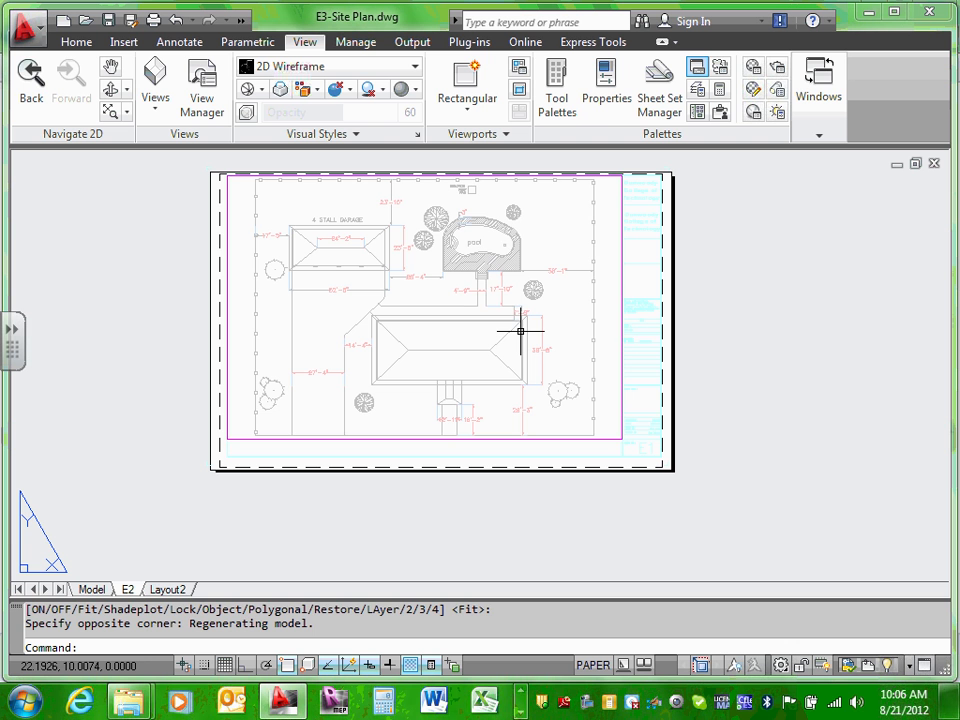
key(Escape)
scroll(258, 155, up, 3)
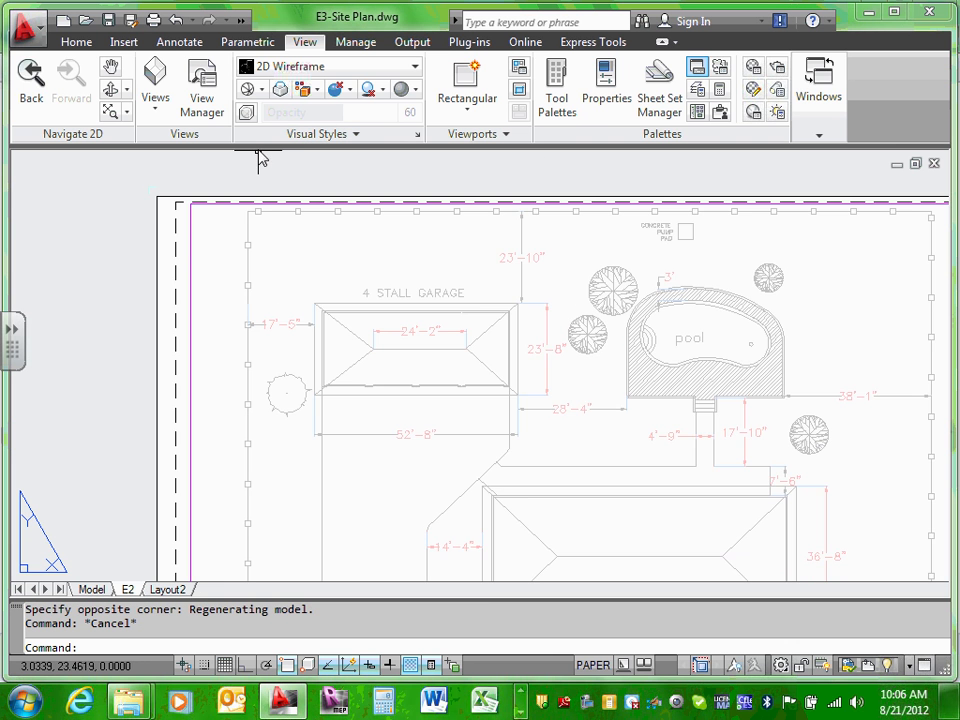
scroll(257, 182, up, 3)
key(Escape)
scroll(322, 201, down, 8)
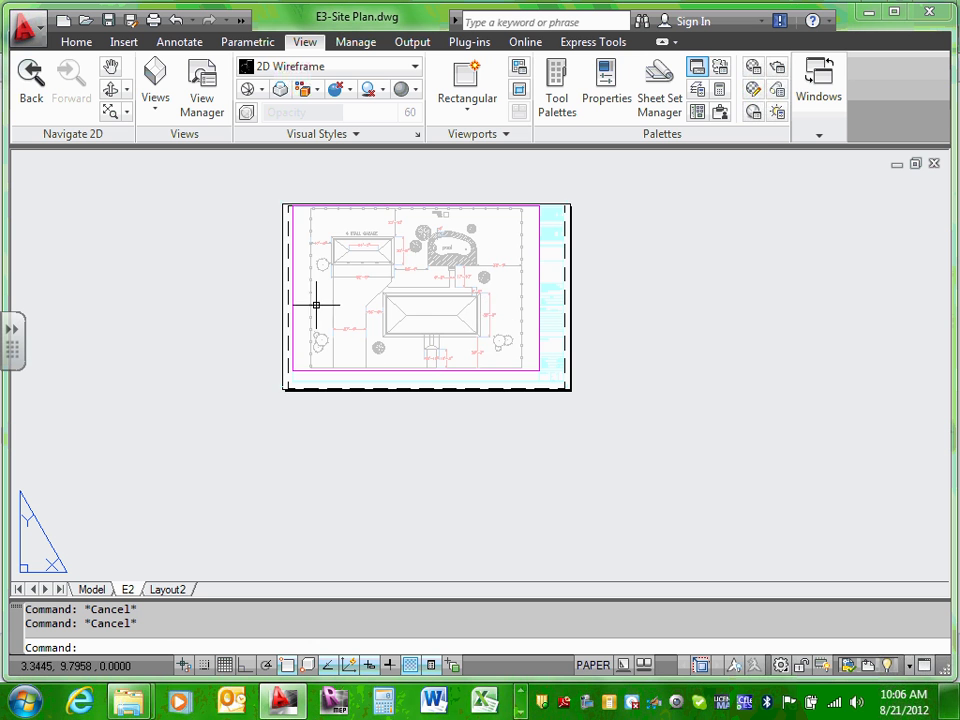
scroll(350, 320, up, 3)
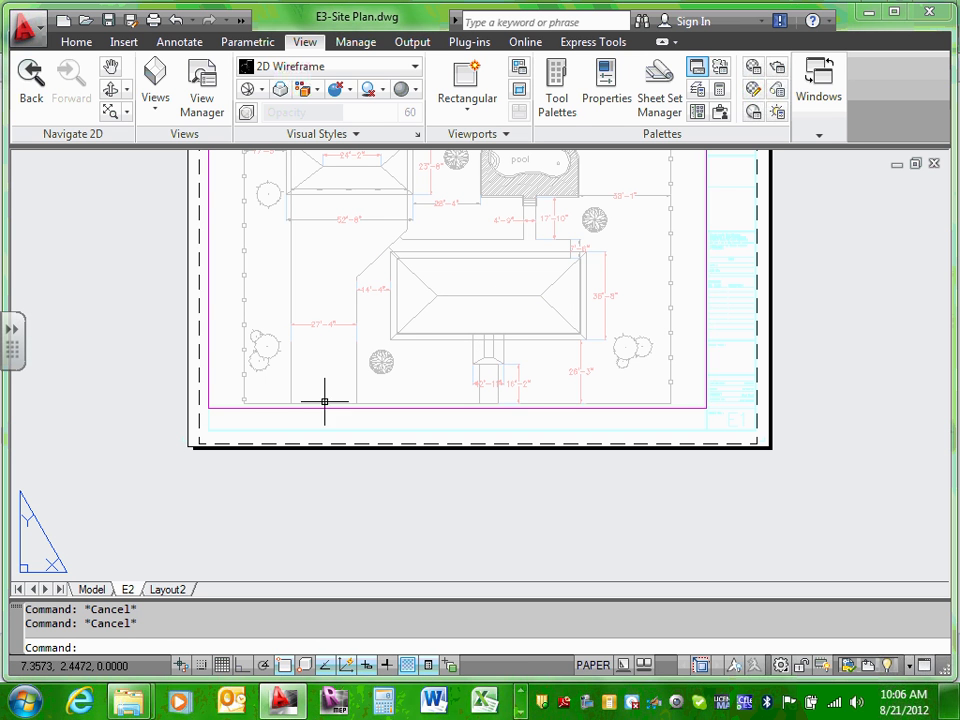
Step: Nudge the new viewport slightly down and left, then return to model space
click(327, 407)
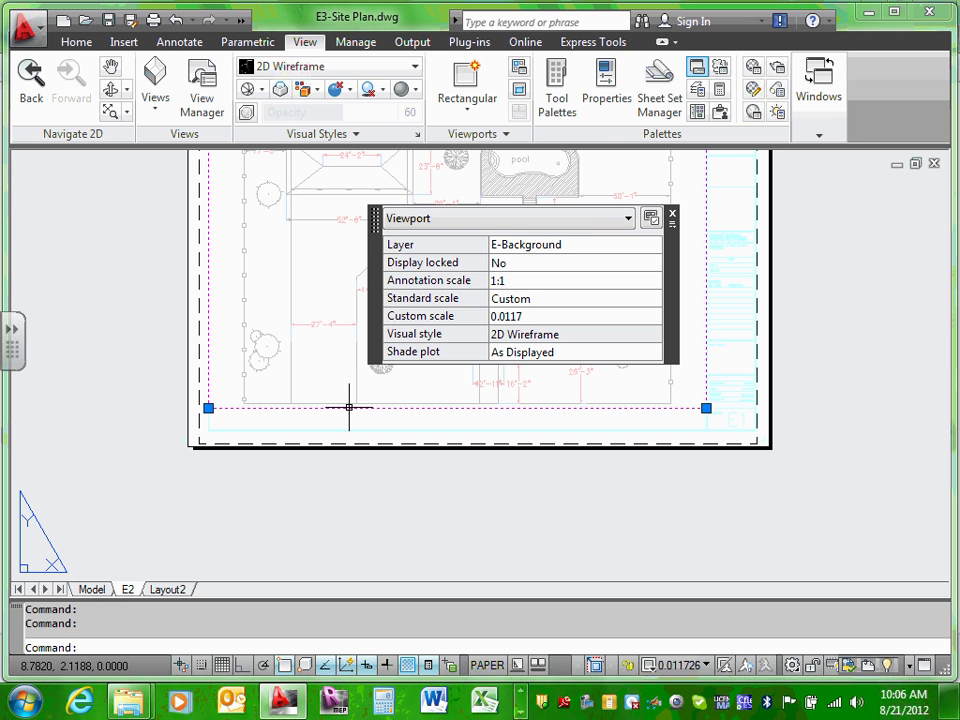
key(Escape)
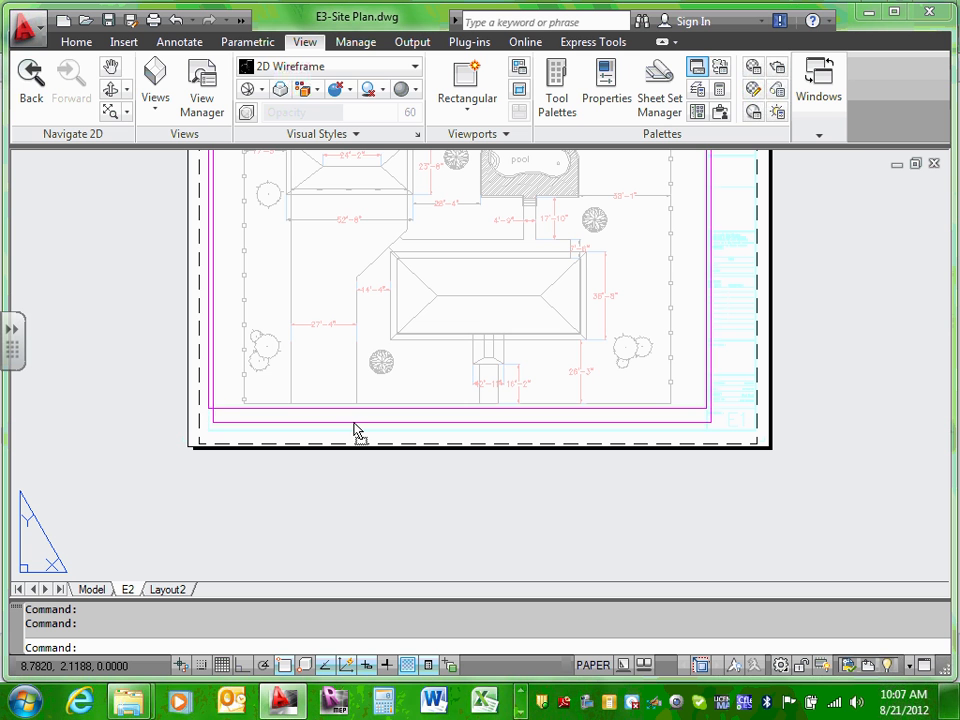
drag(349, 421, 343, 430)
key(Escape)
scroll(829, 360, down, 4)
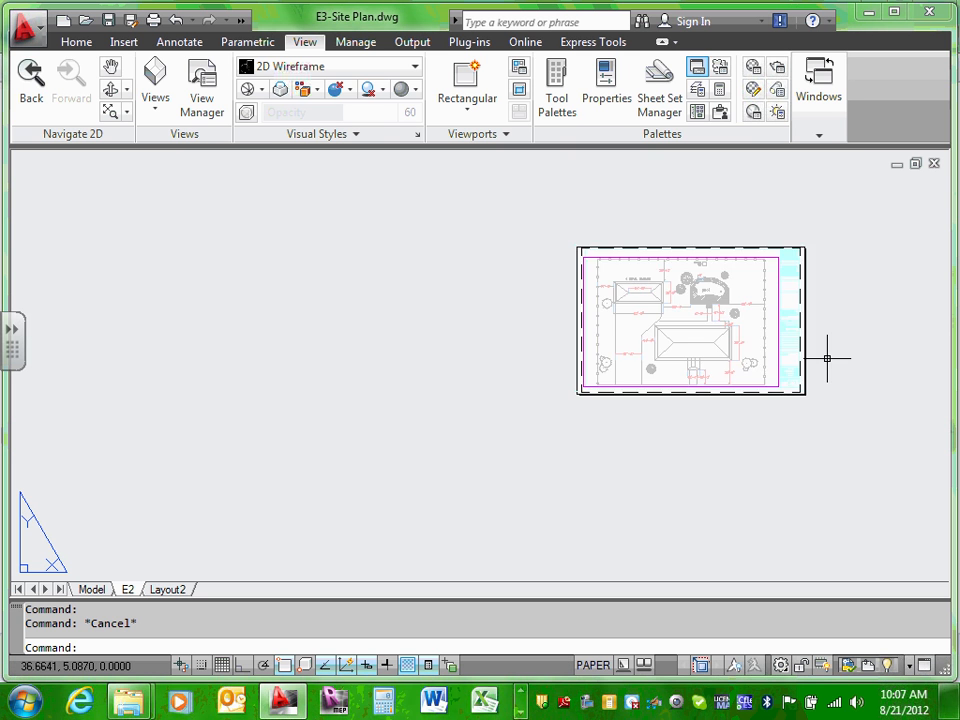
scroll(795, 315, up, 5)
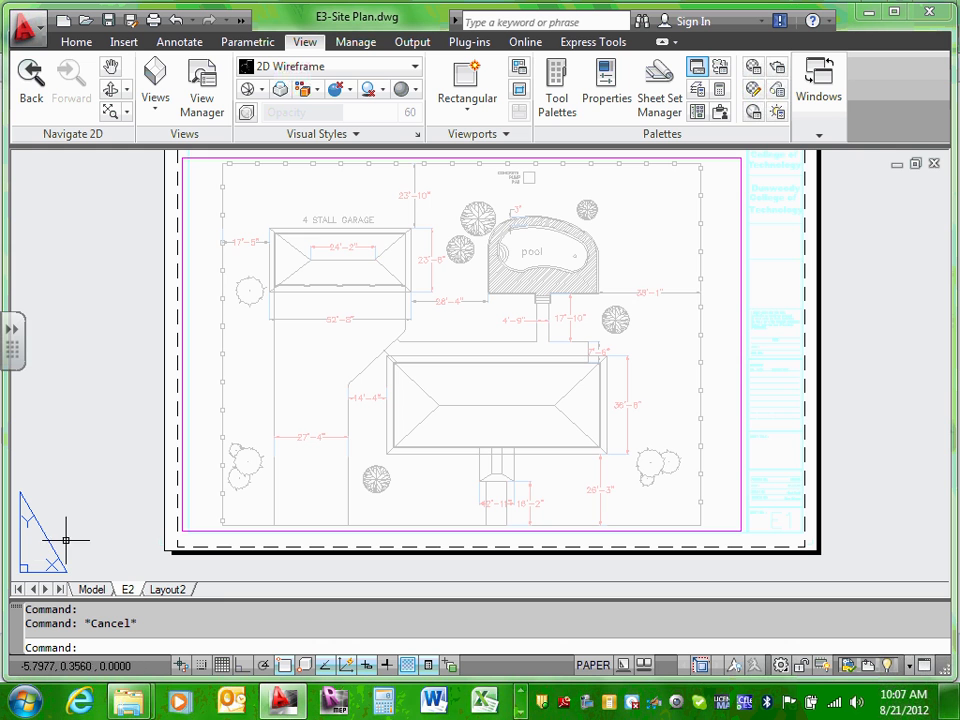
click(91, 590)
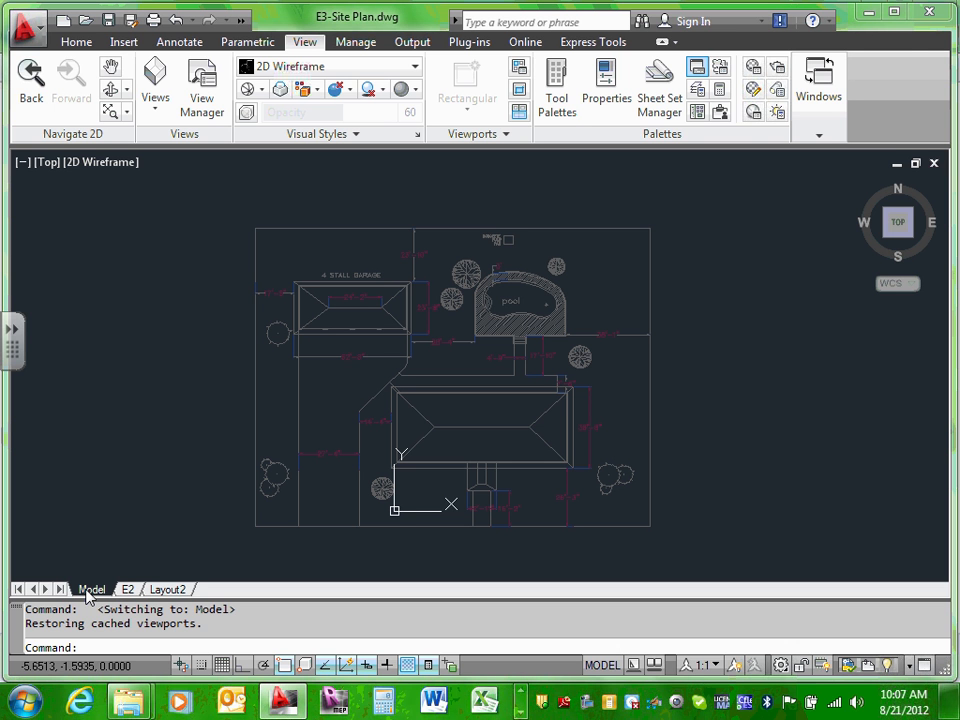
click(552, 227)
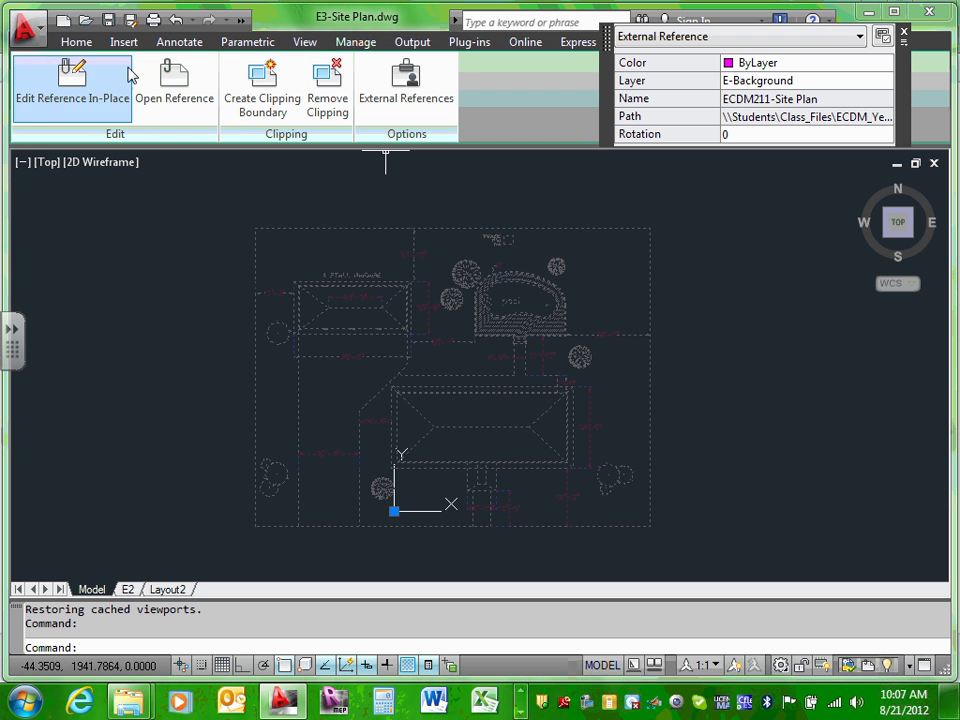
click(77, 46)
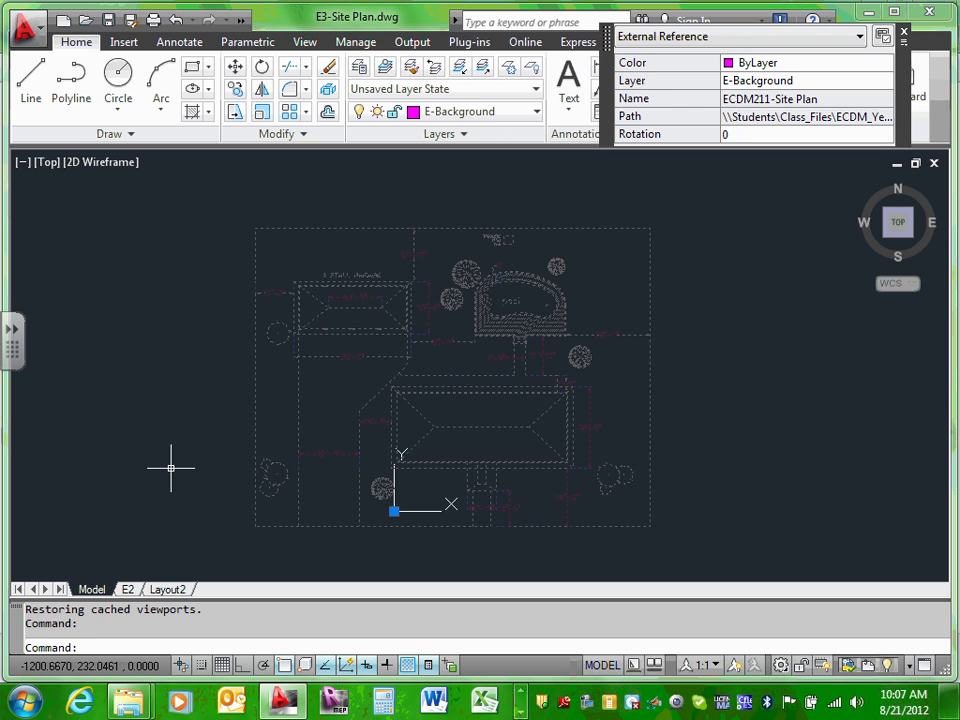
key(Escape)
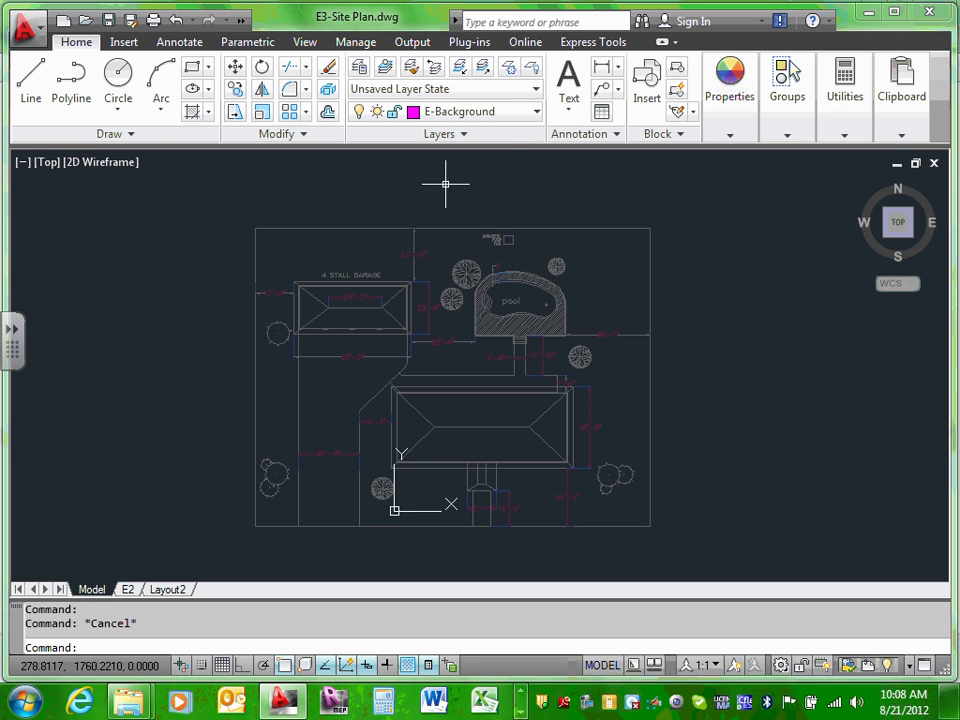
click(516, 224)
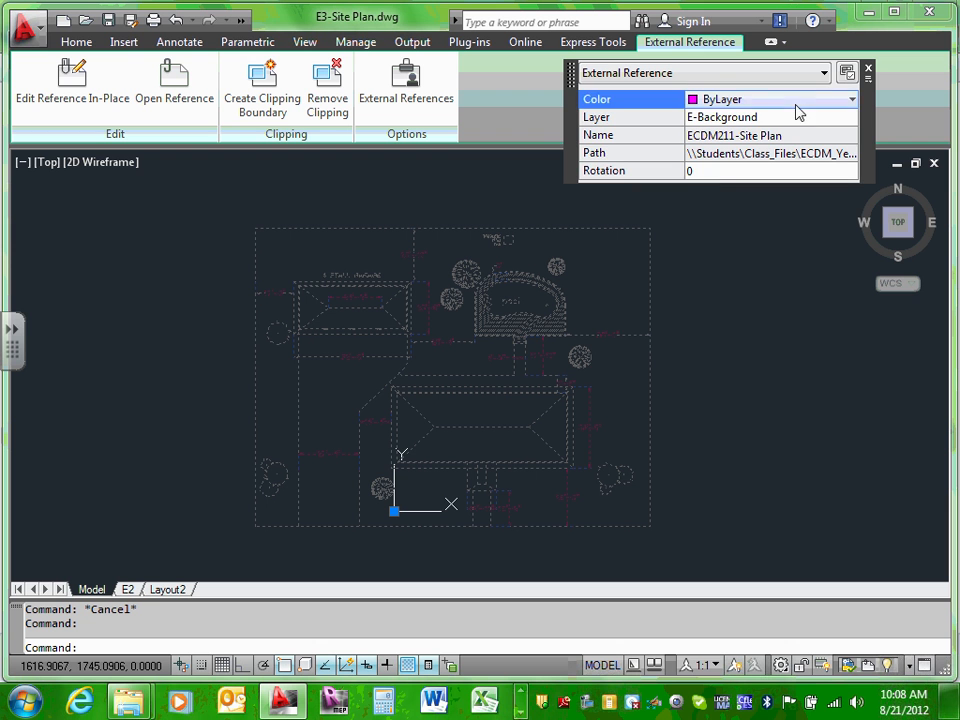
click(853, 117)
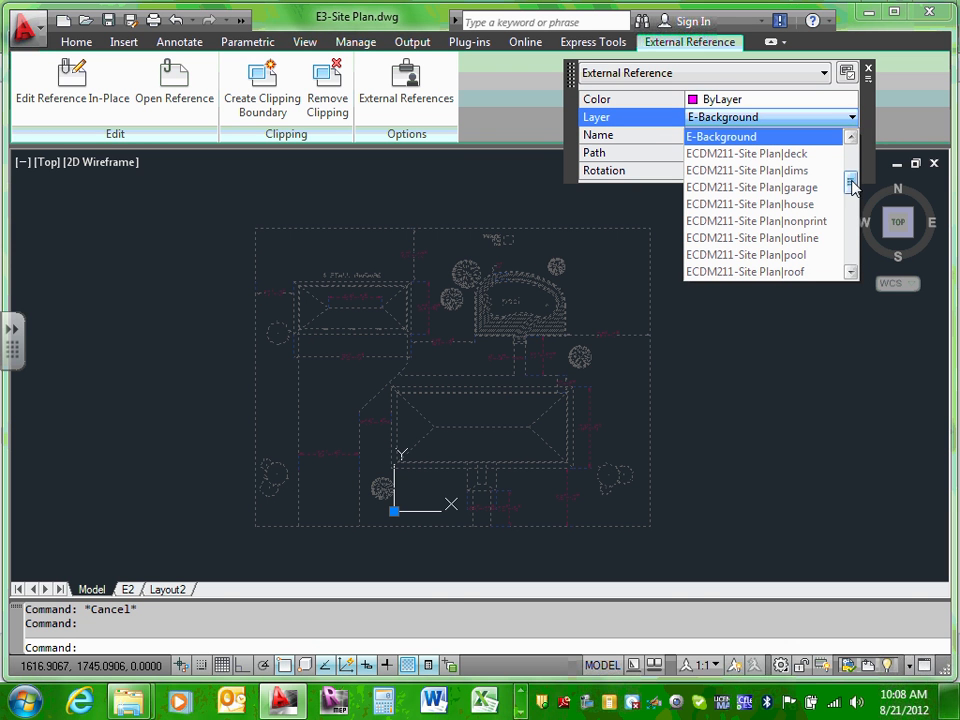
drag(848, 184, 849, 248)
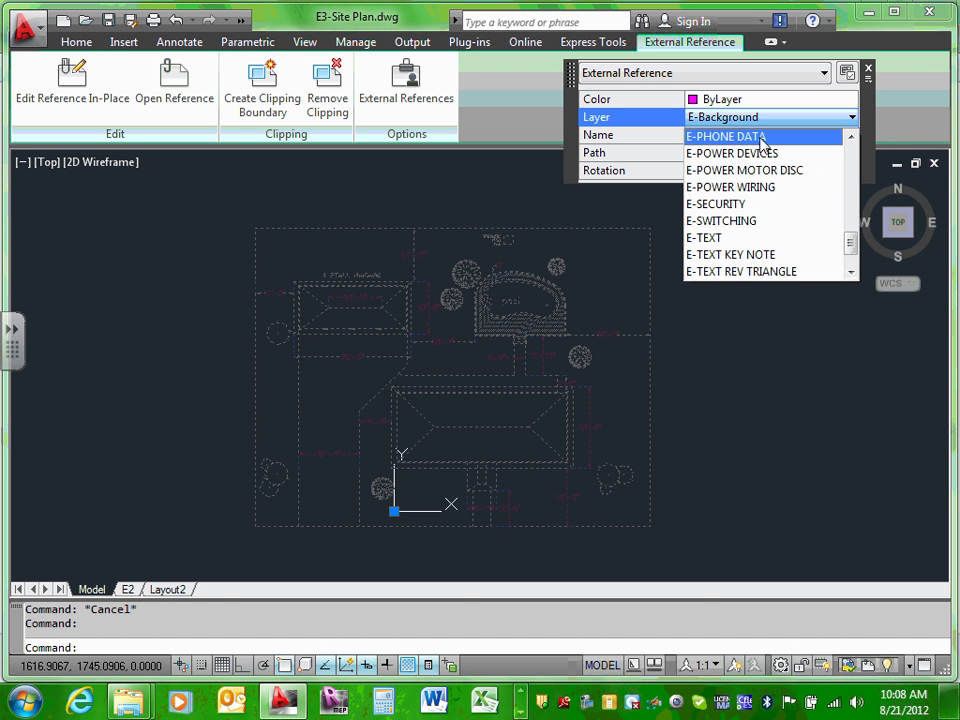
click(64, 43)
click(68, 43)
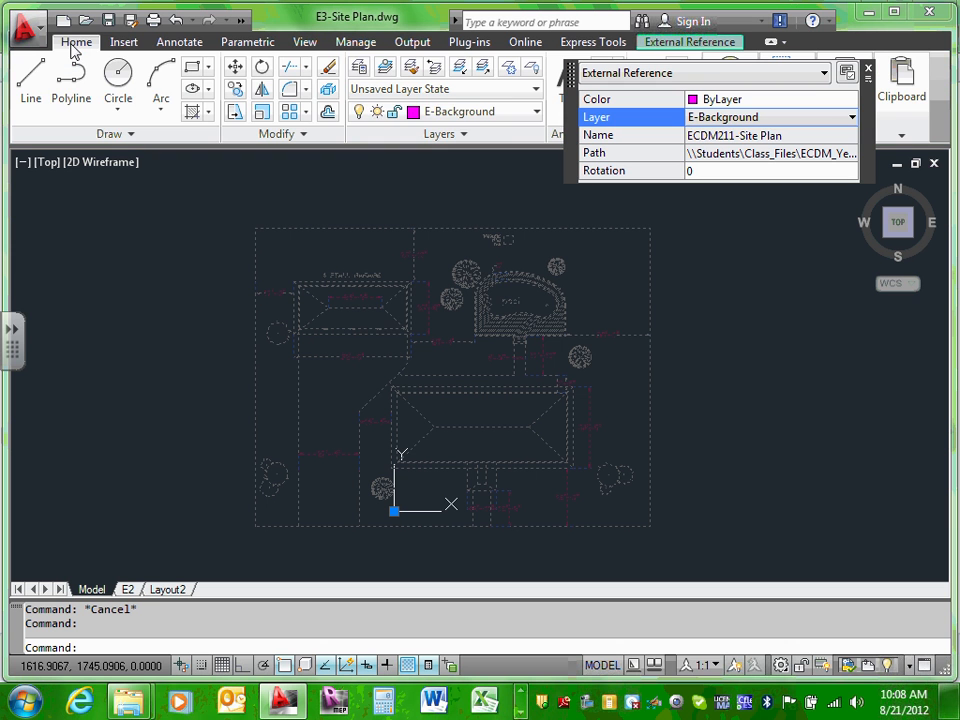
click(537, 112)
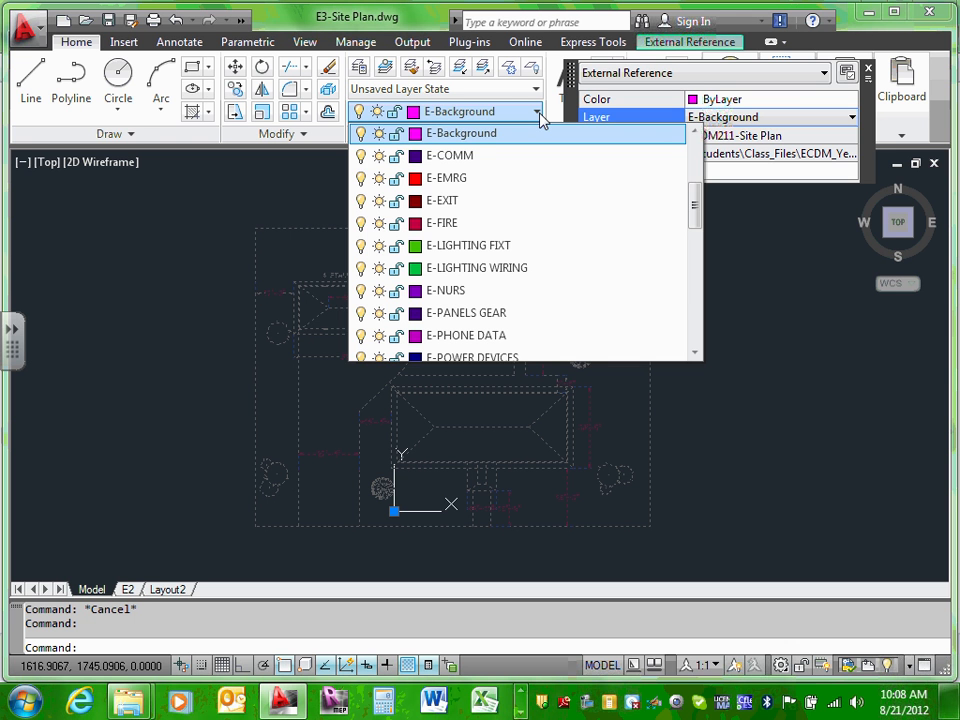
click(538, 115)
key(Escape)
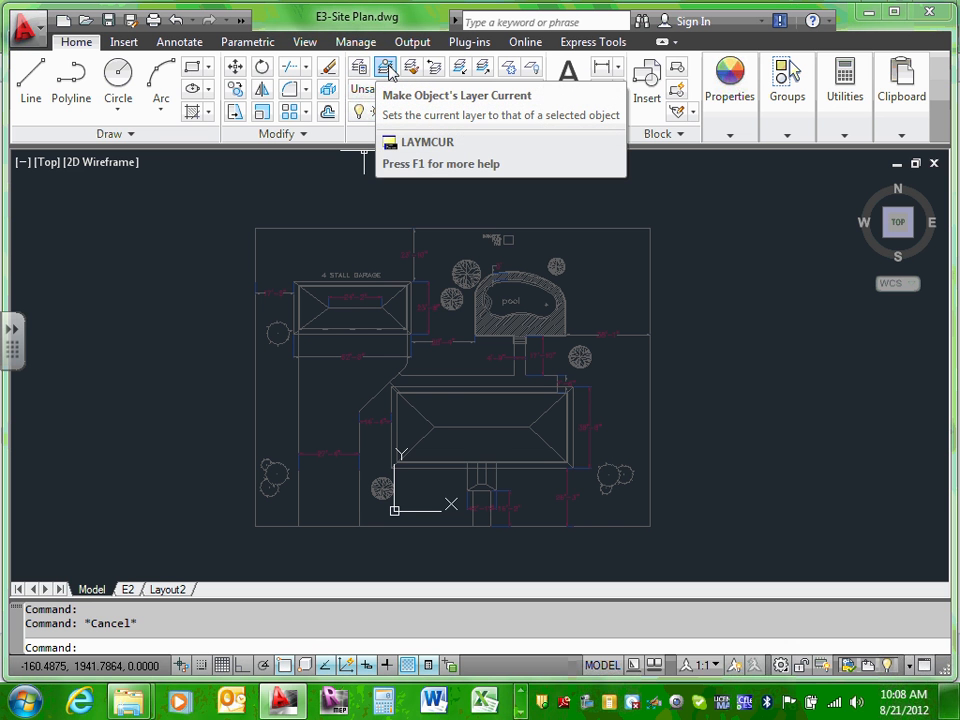
Step: Set the E-Background layer colour to 8 in the Layer Properties Manager
click(359, 68)
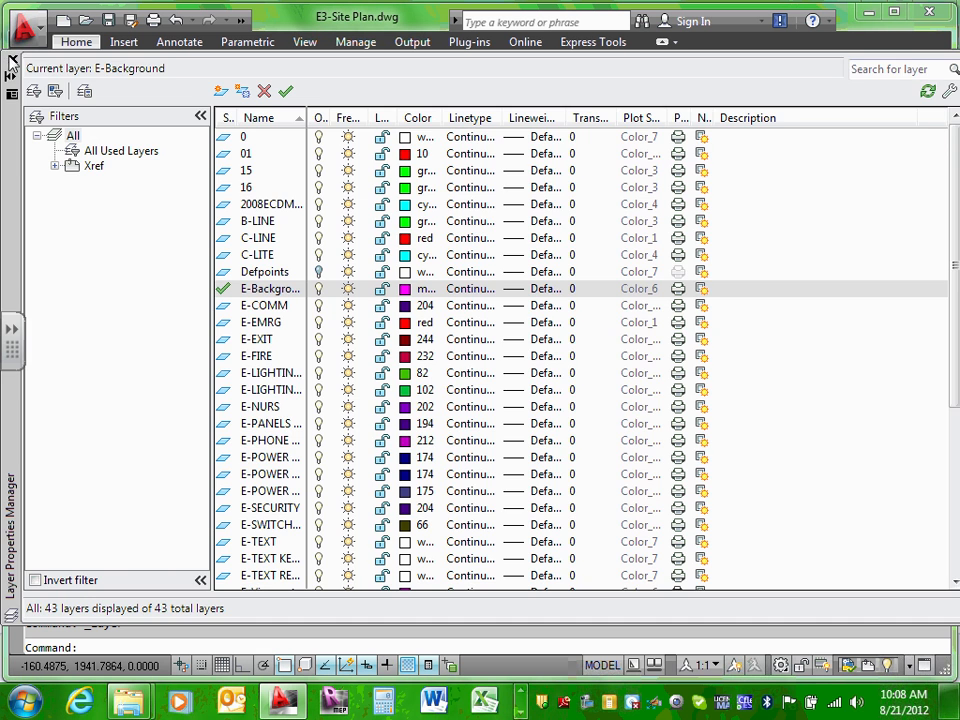
click(12, 60)
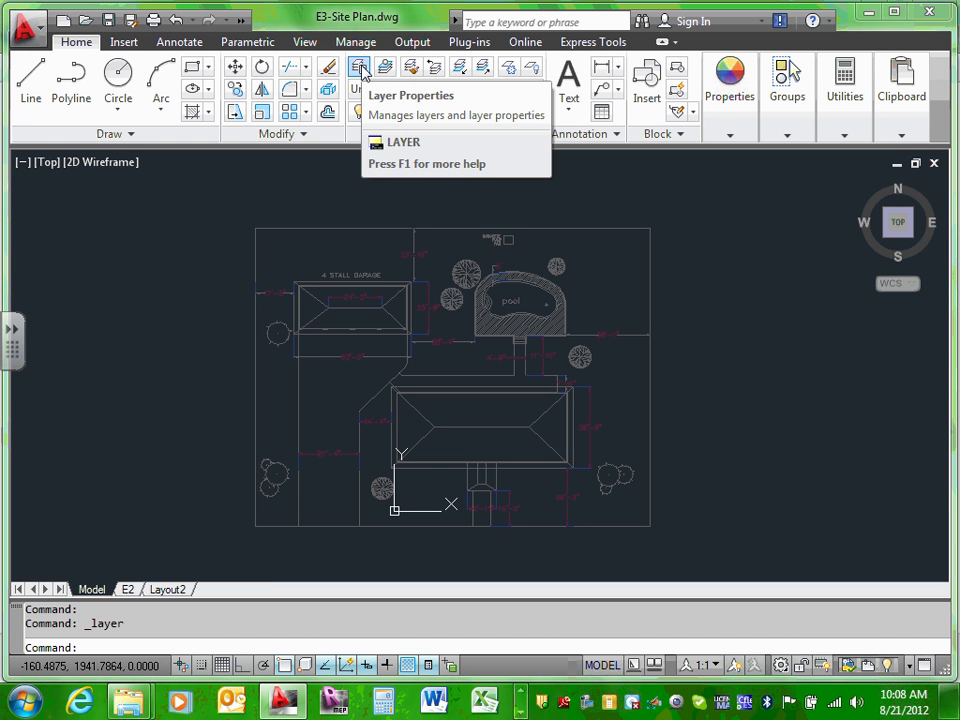
click(361, 68)
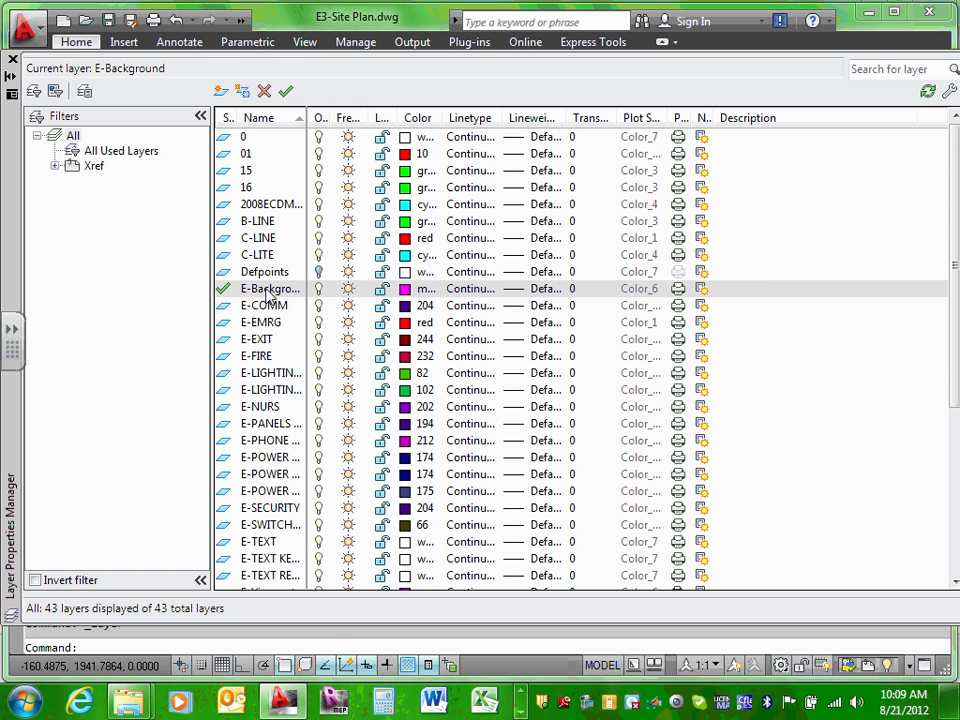
click(405, 289)
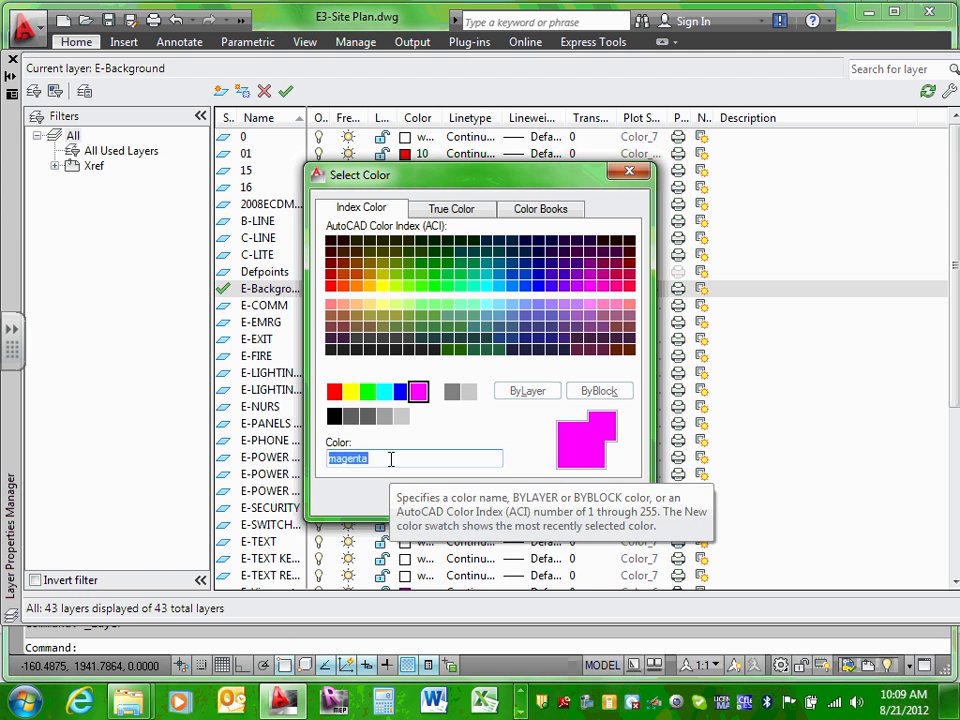
text(8)
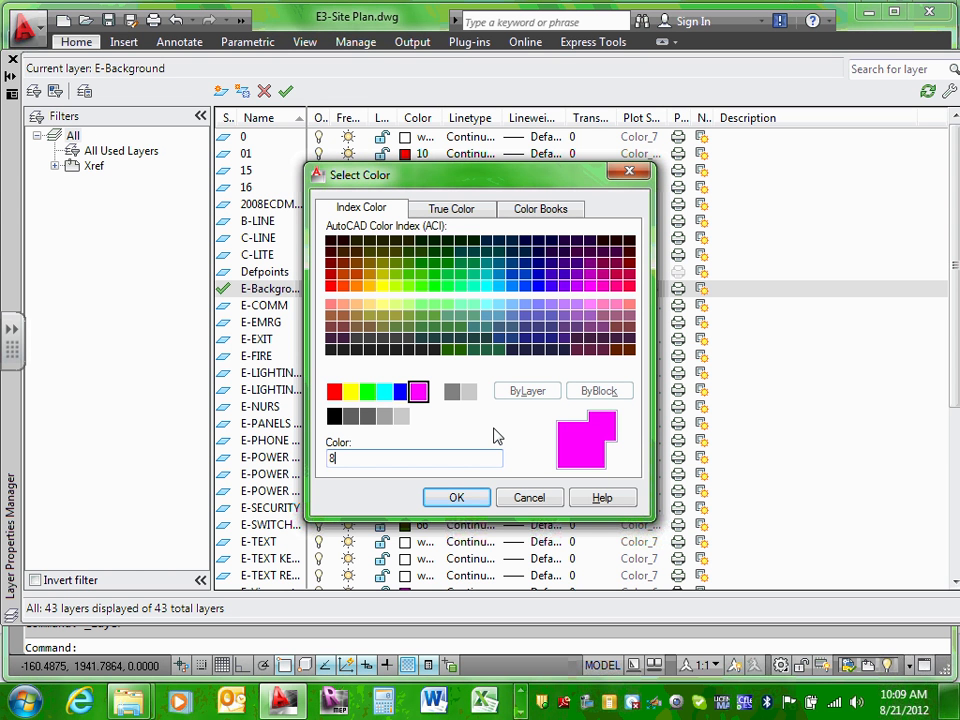
click(460, 498)
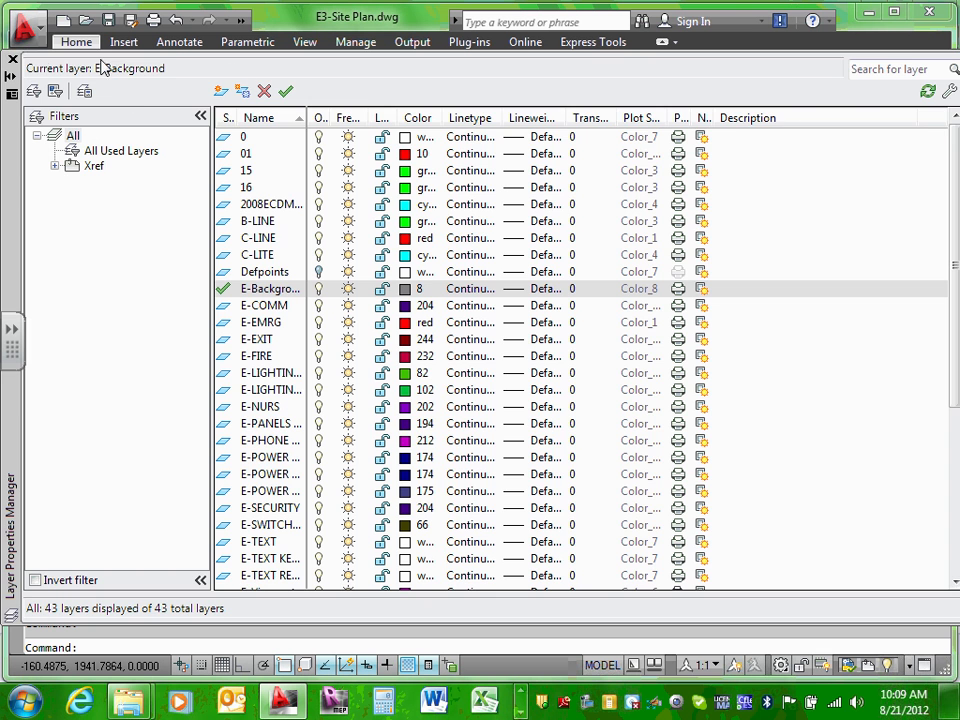
click(13, 60)
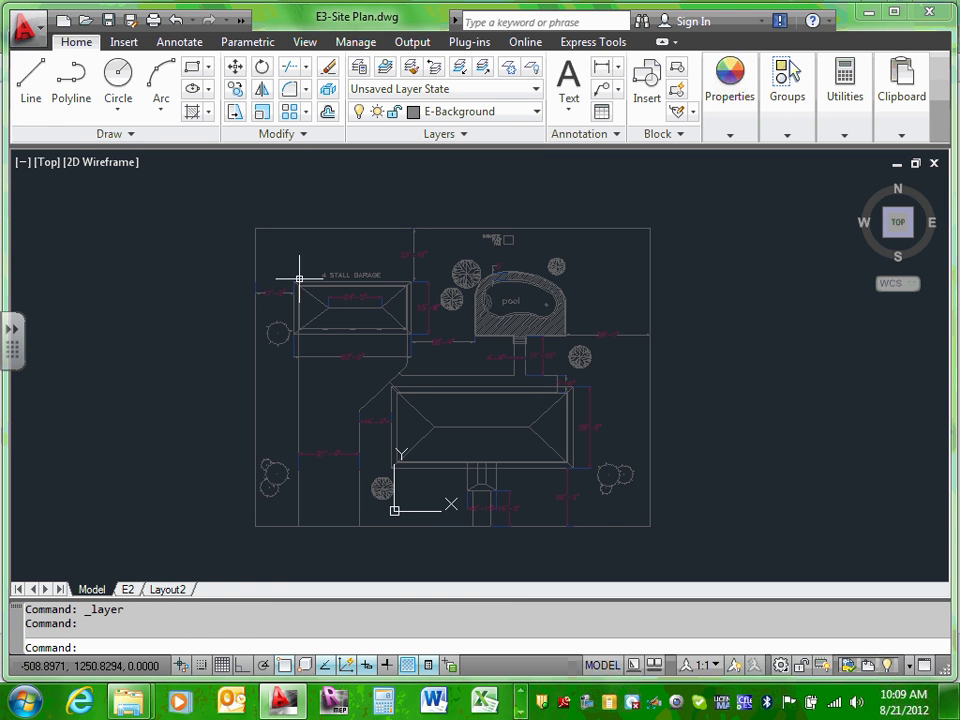
click(128, 590)
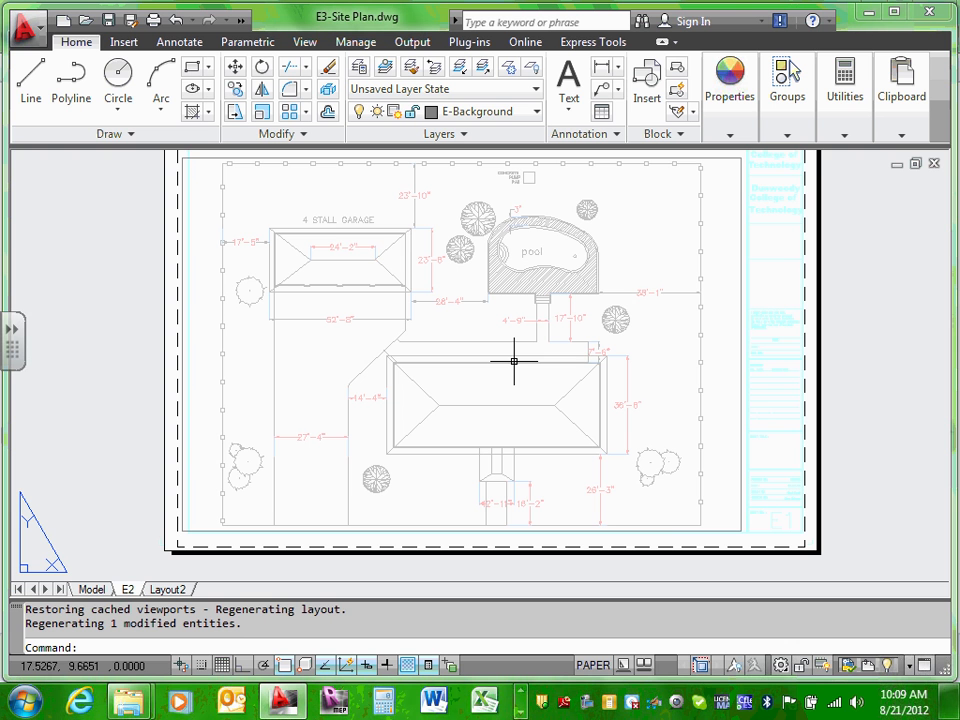
click(91, 589)
click(126, 589)
click(162, 590)
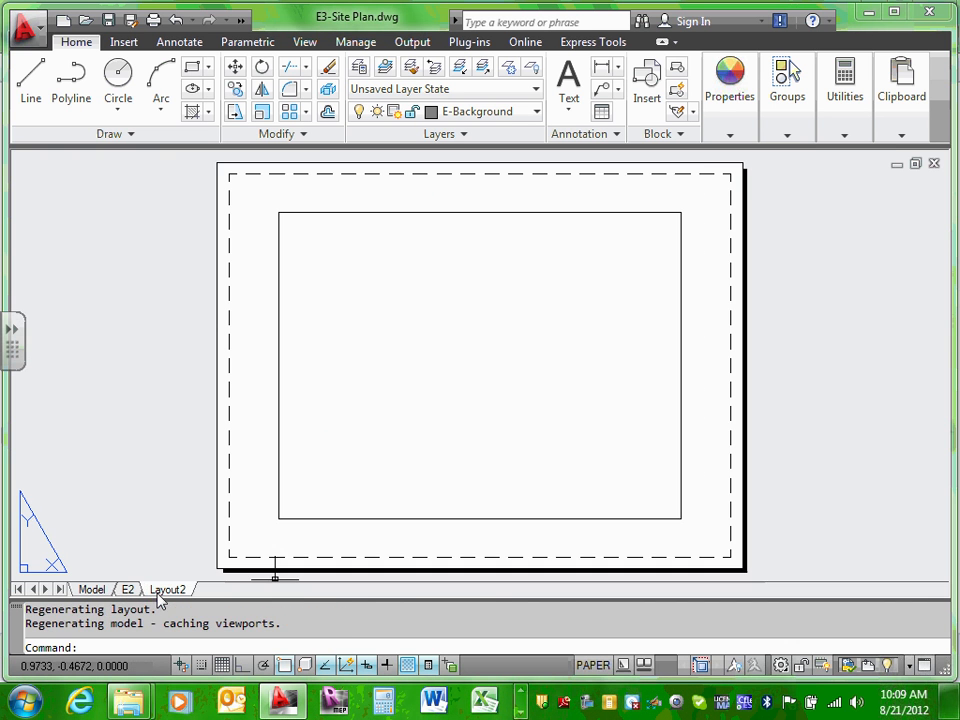
click(127, 589)
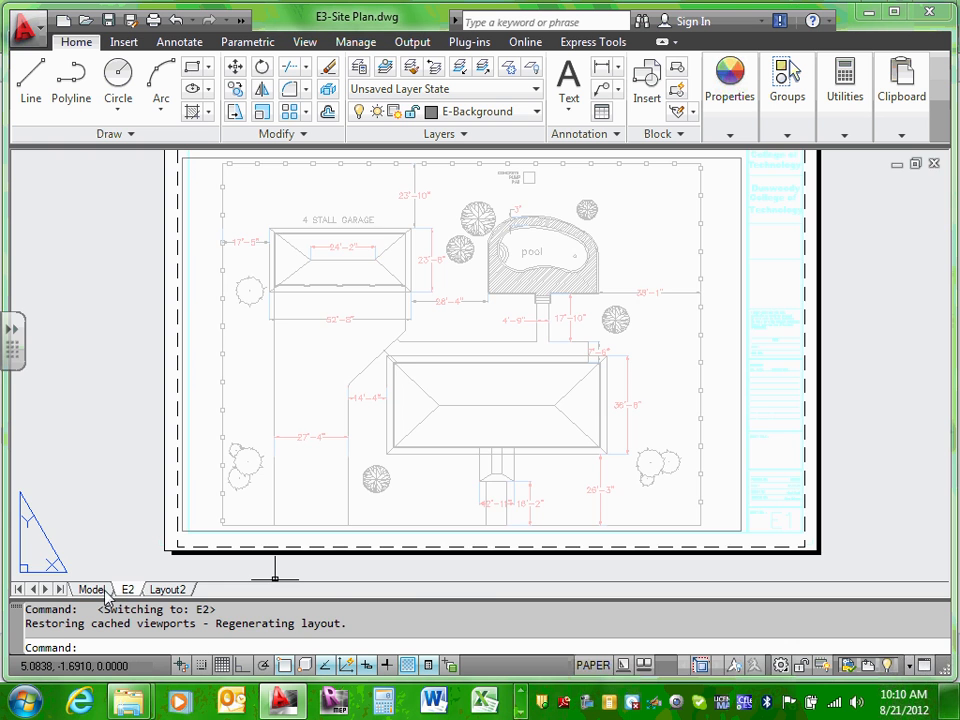
Step: Return to the E2 layout and check its plot settings, closing them without plotting
click(95, 589)
click(128, 589)
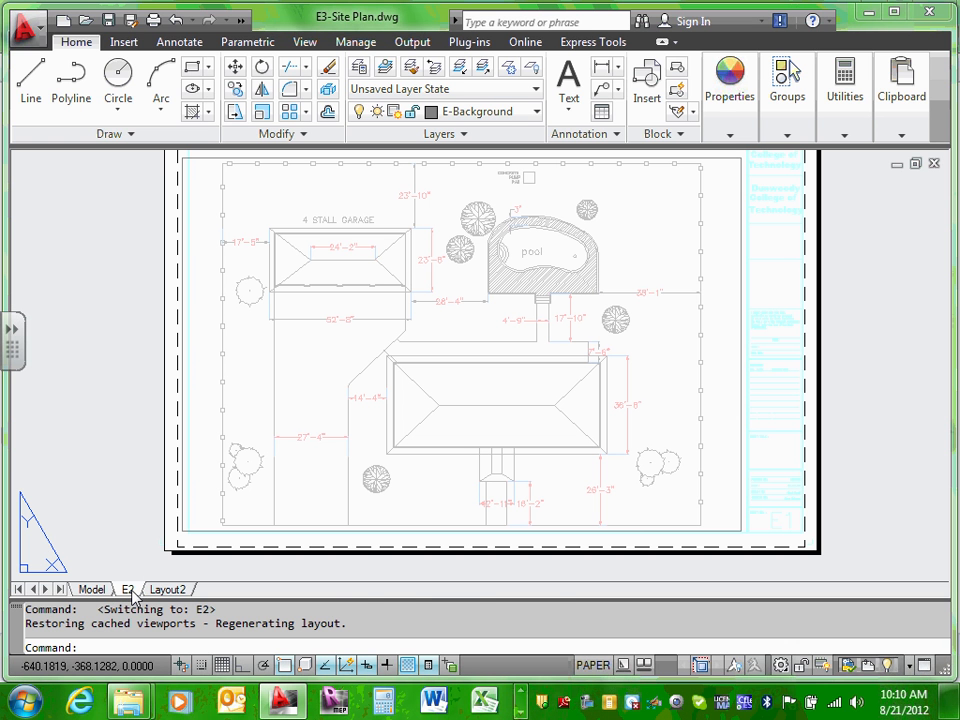
click(153, 20)
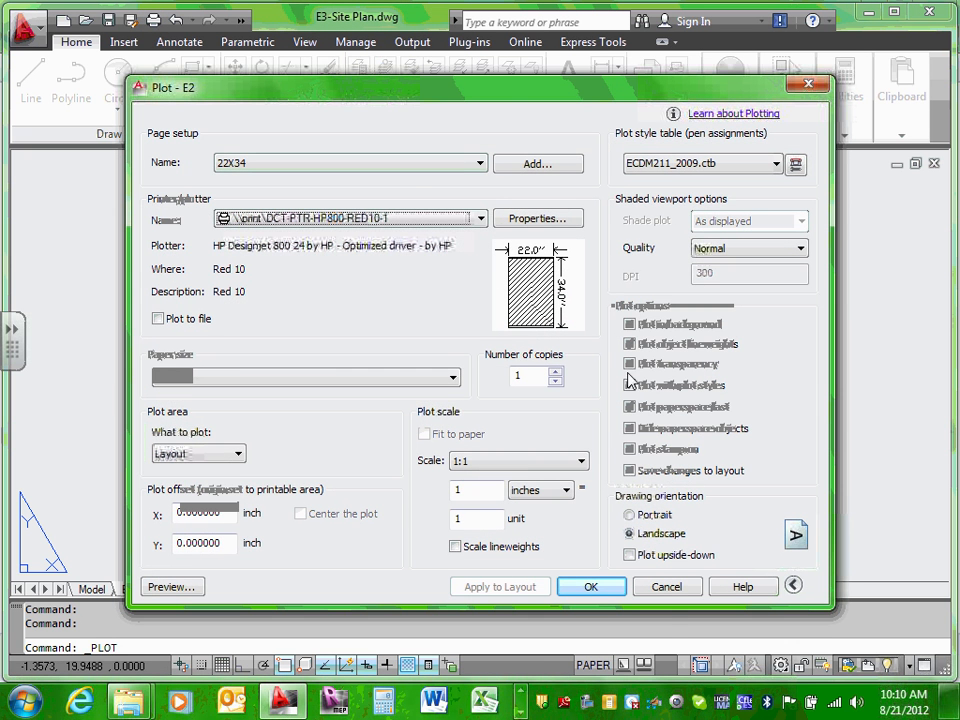
click(666, 587)
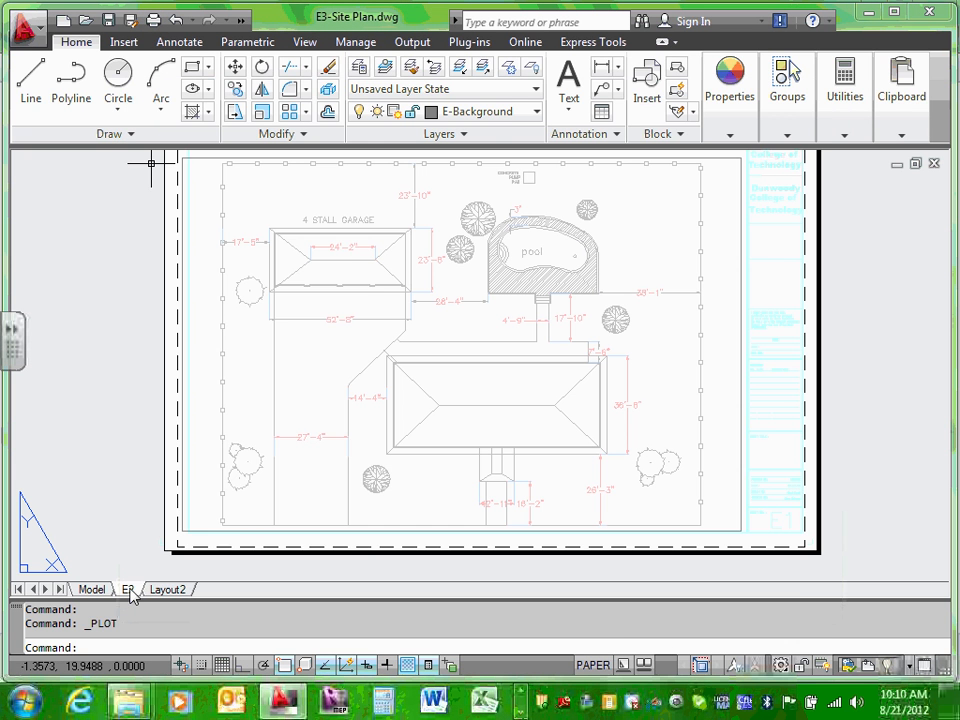
Step: Rename the E2 layout to E3 and display the renamed sheet
right_click(130, 592)
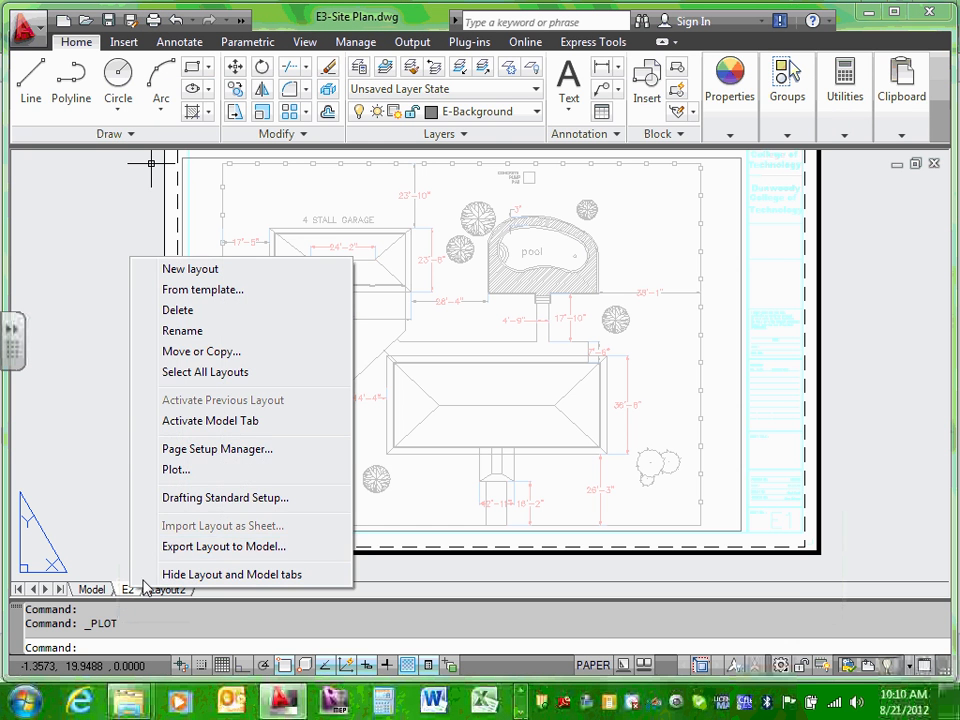
click(183, 331)
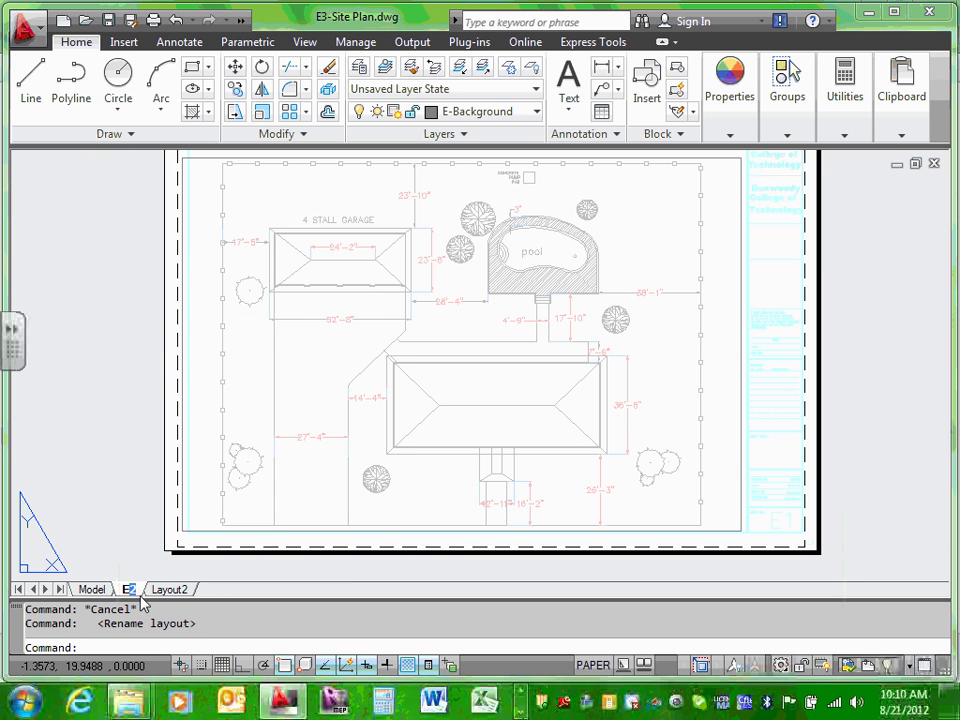
click(91, 589)
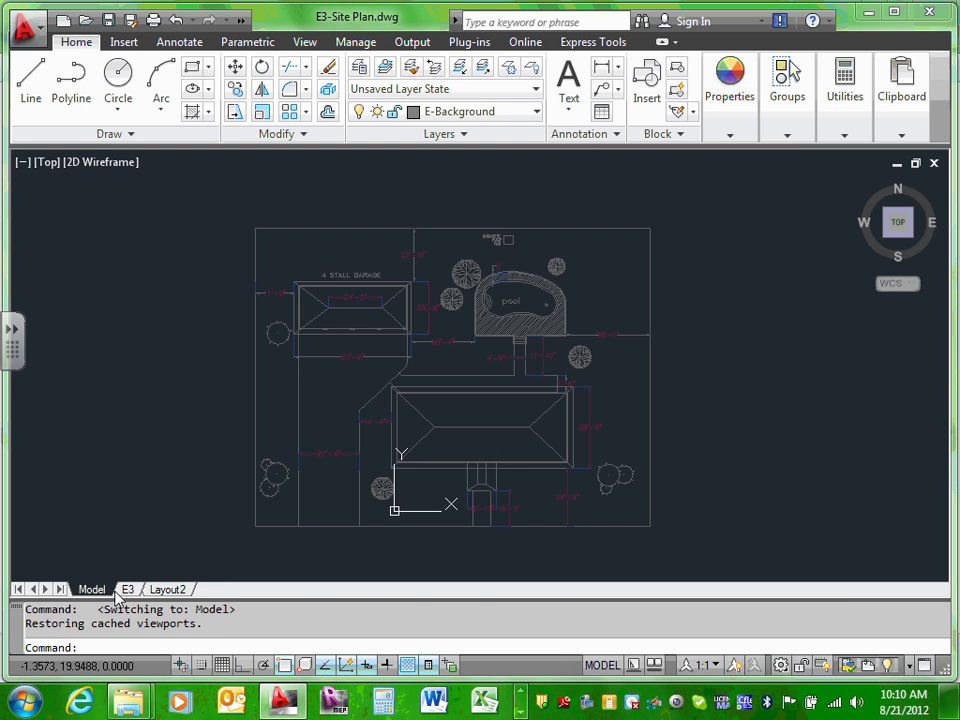
click(128, 589)
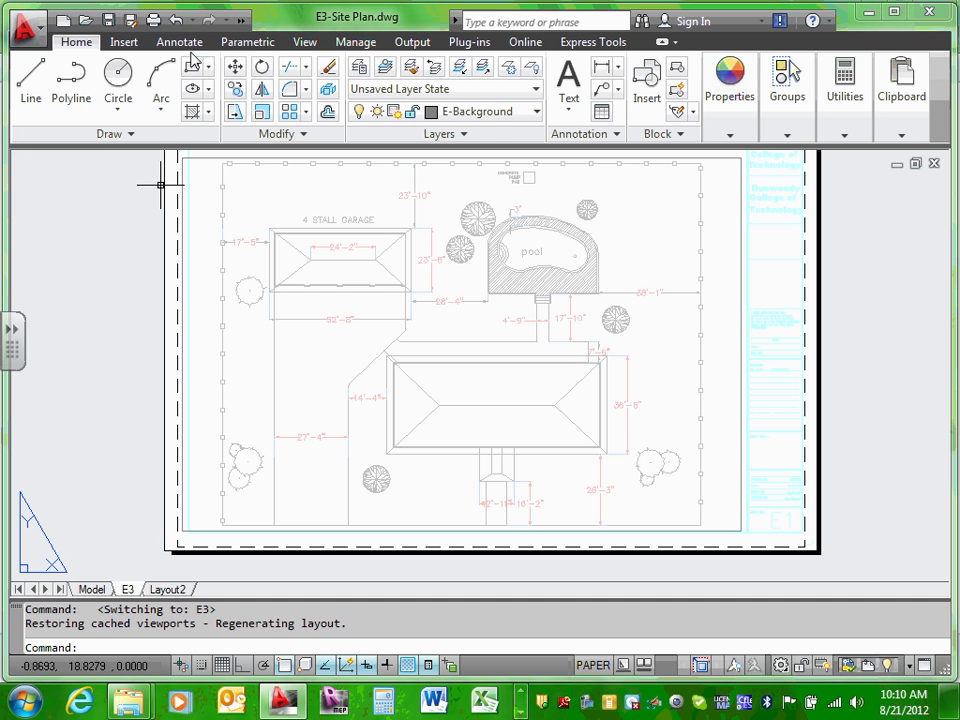
click(157, 19)
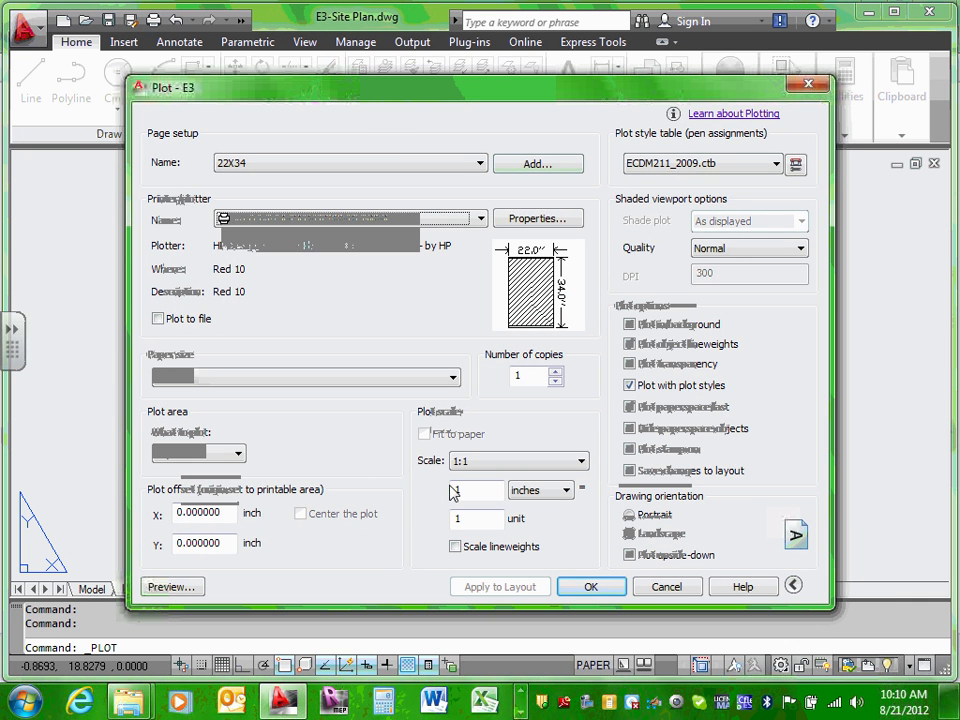
click(185, 587)
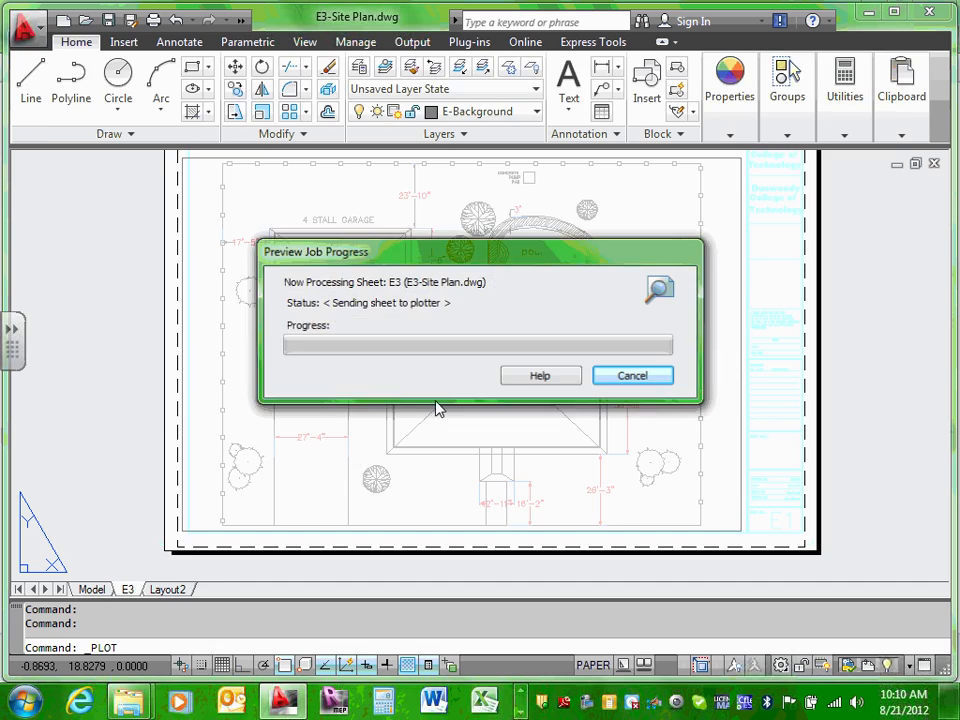
scroll(505, 349, up, 5)
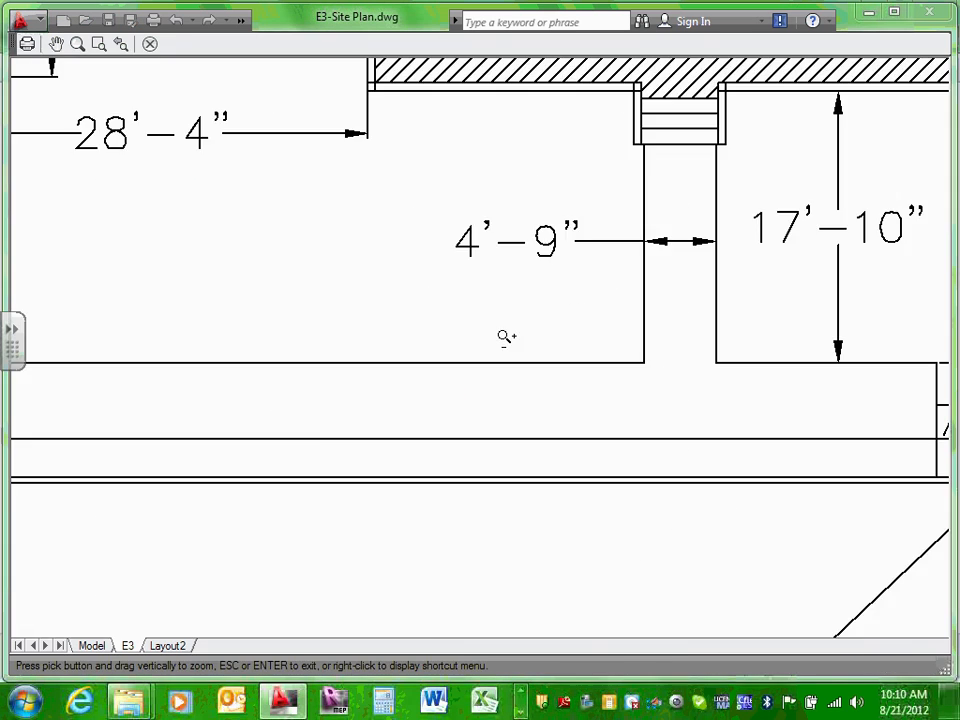
scroll(505, 337, down, 8)
scroll(507, 300, up, 7)
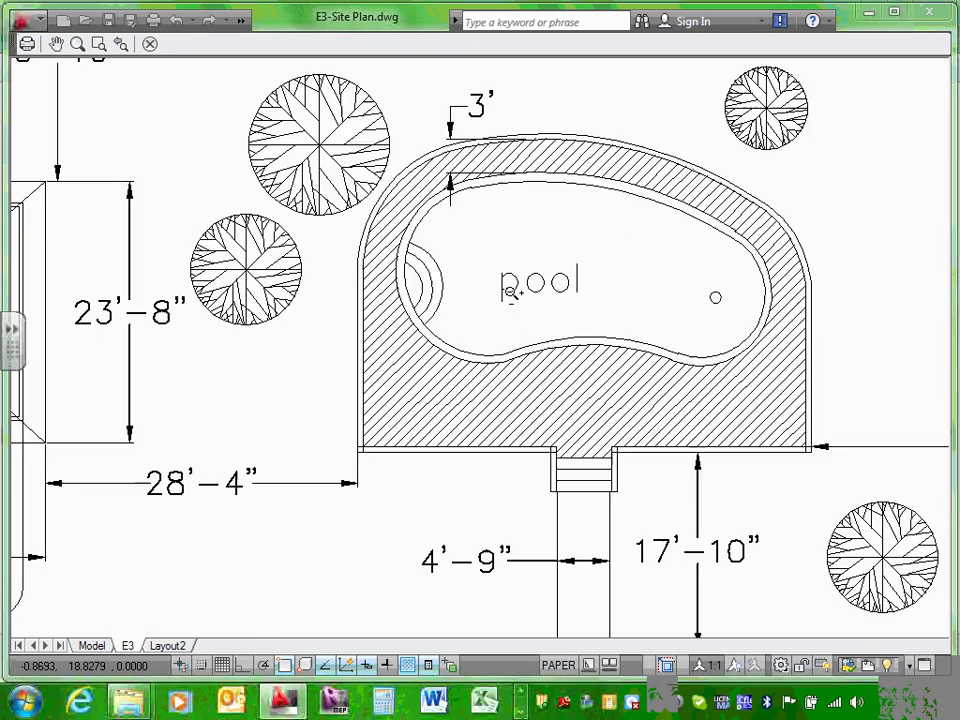
scroll(510, 292, down, 8)
scroll(509, 297, up, 5)
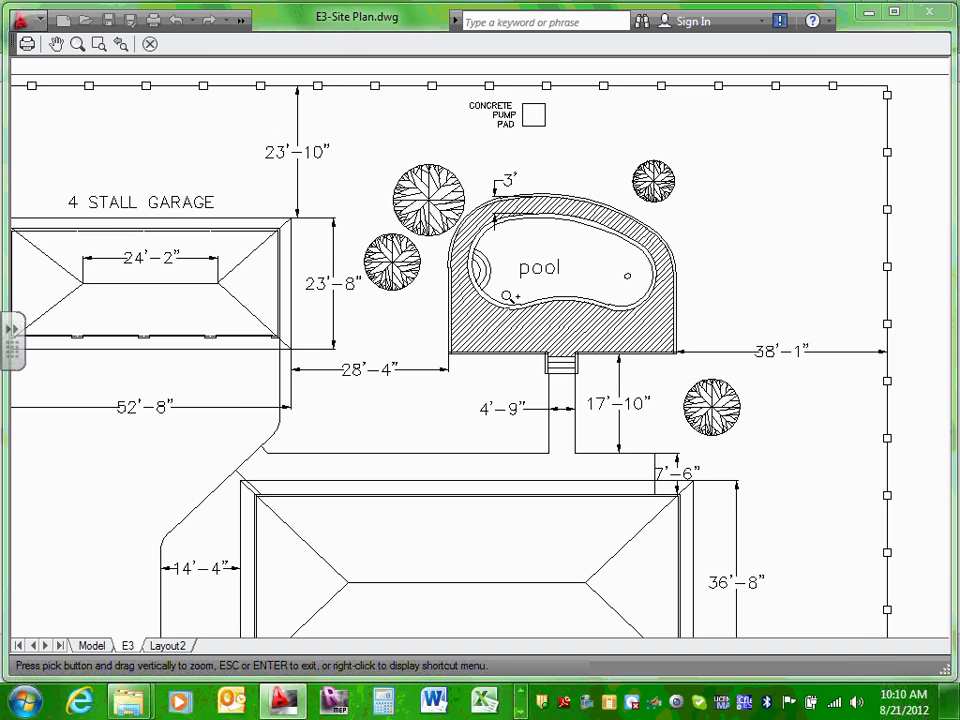
scroll(509, 297, up, 2)
scroll(508, 294, down, 8)
scroll(505, 295, up, 3)
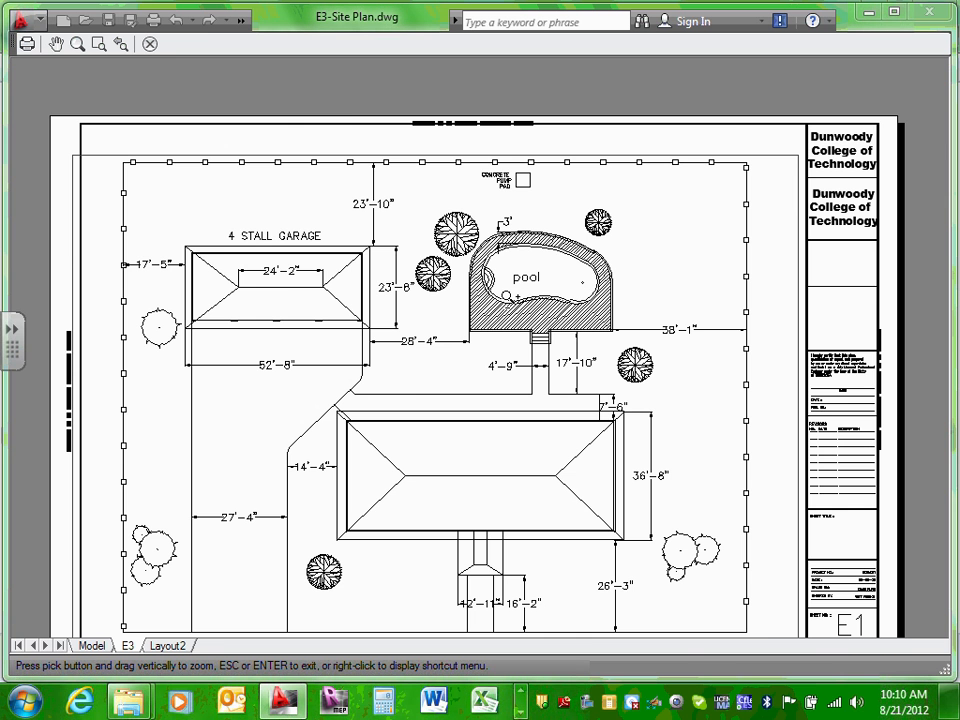
scroll(507, 297, up, 4)
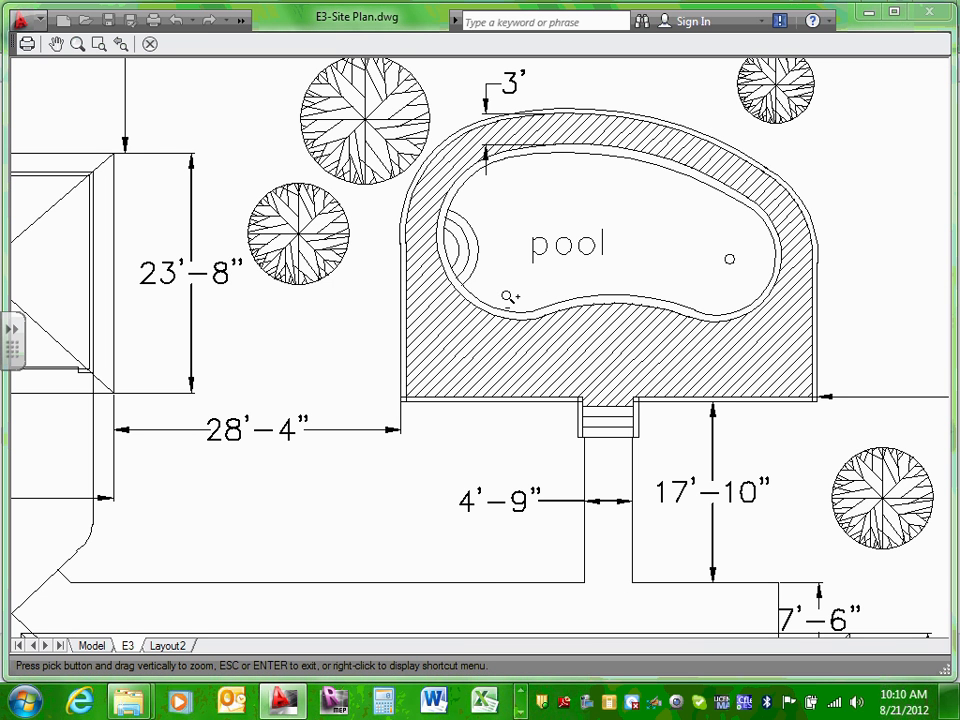
key(Escape)
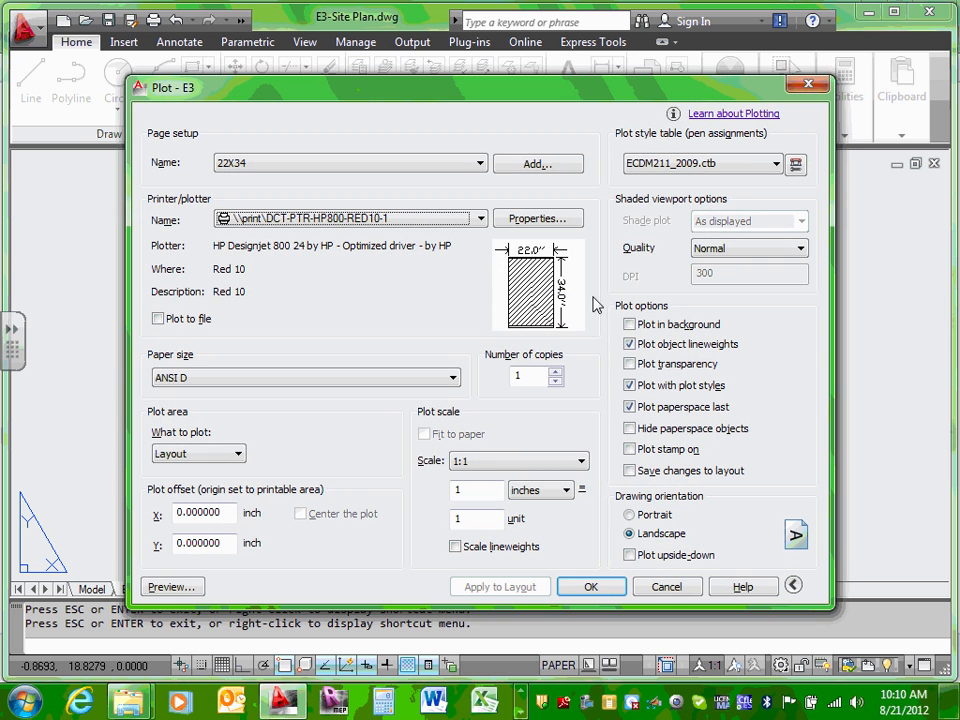
click(796, 164)
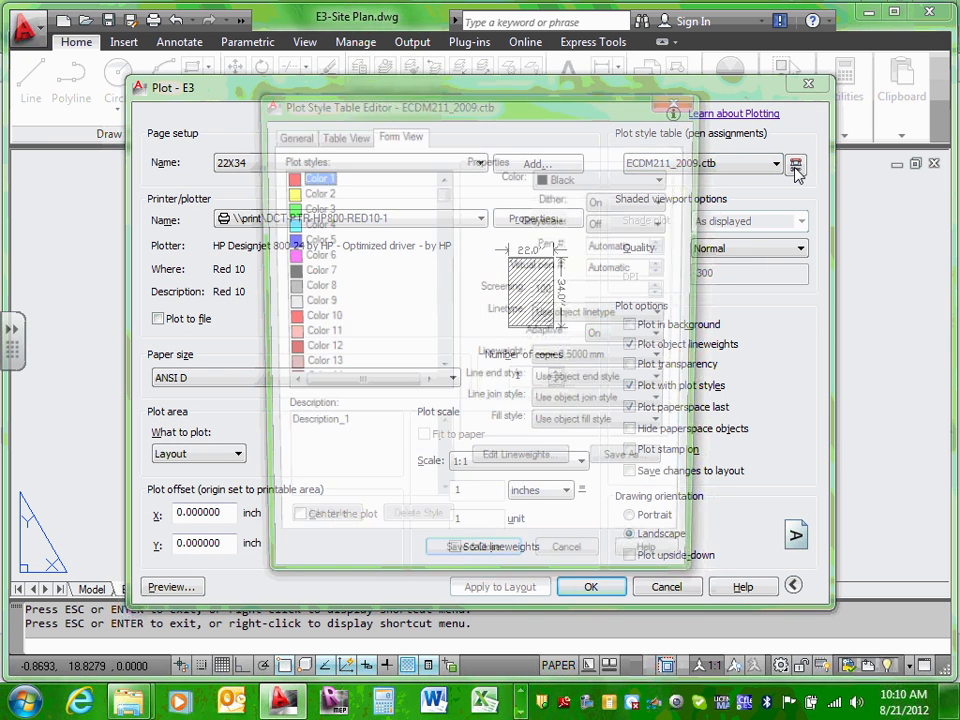
click(312, 287)
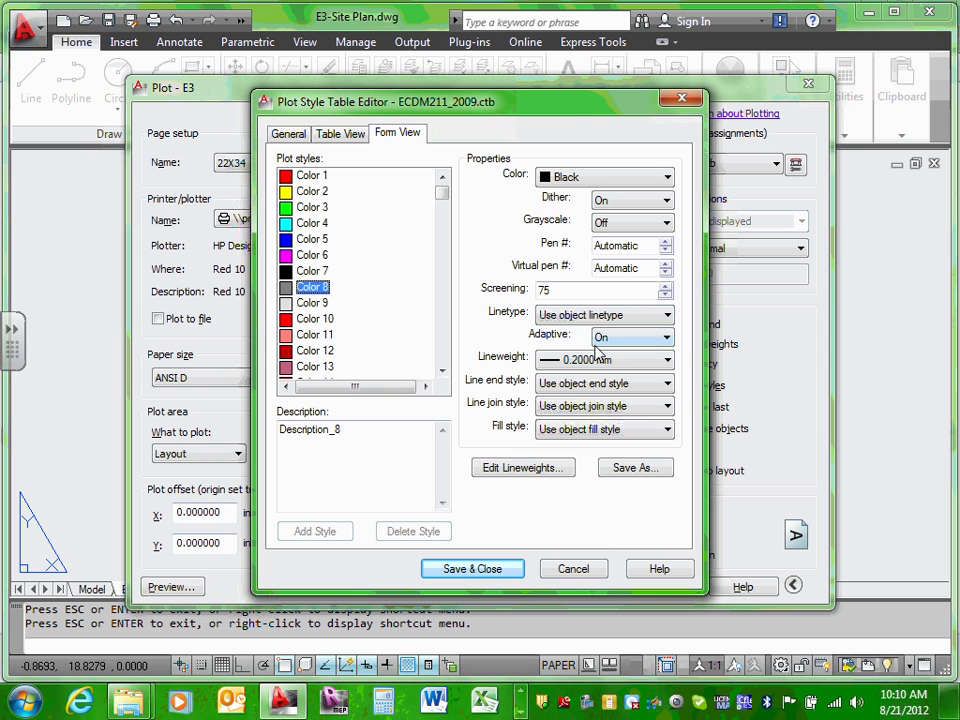
click(668, 179)
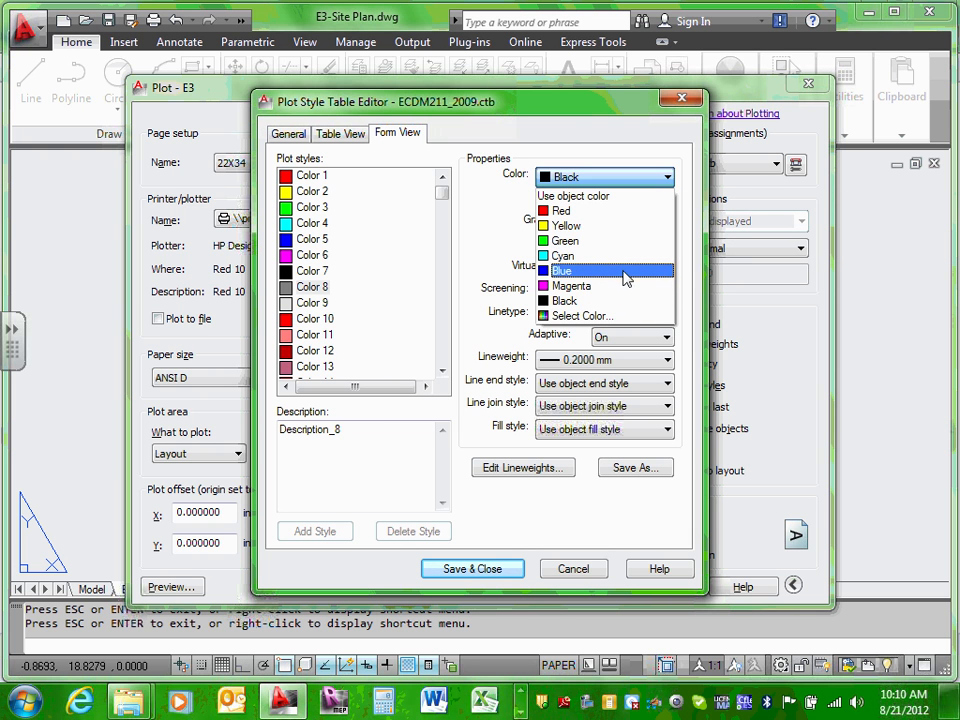
click(646, 133)
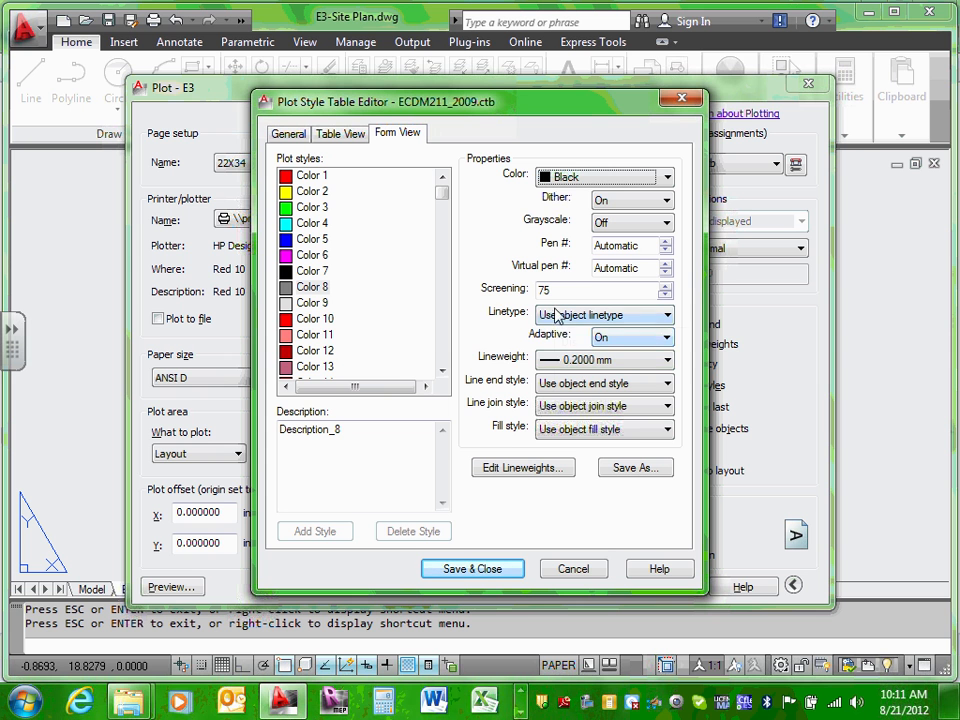
click(323, 302)
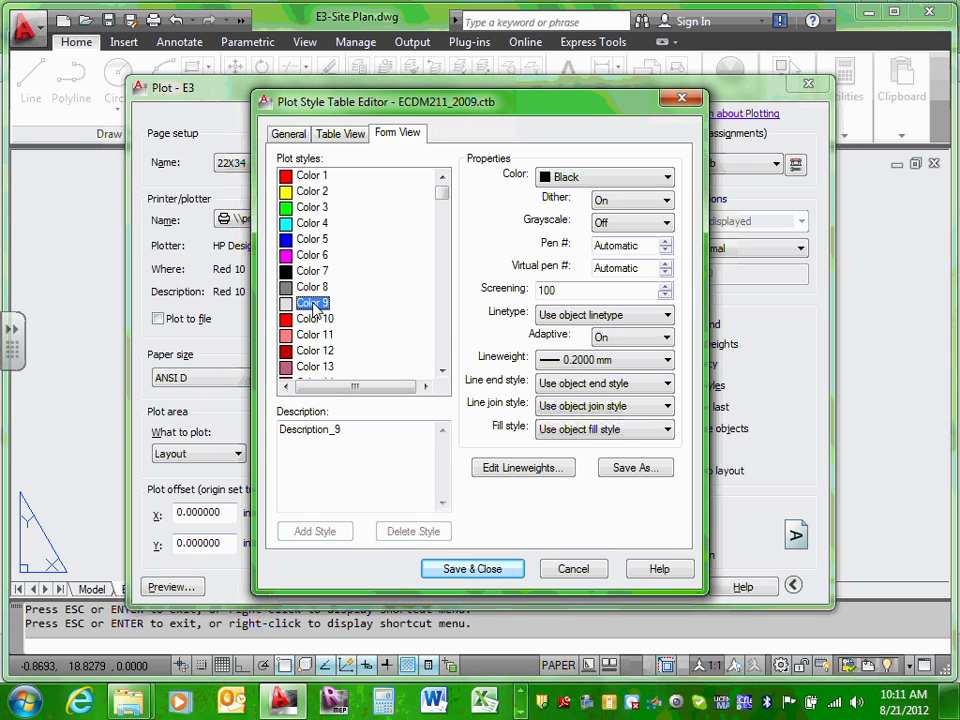
click(322, 288)
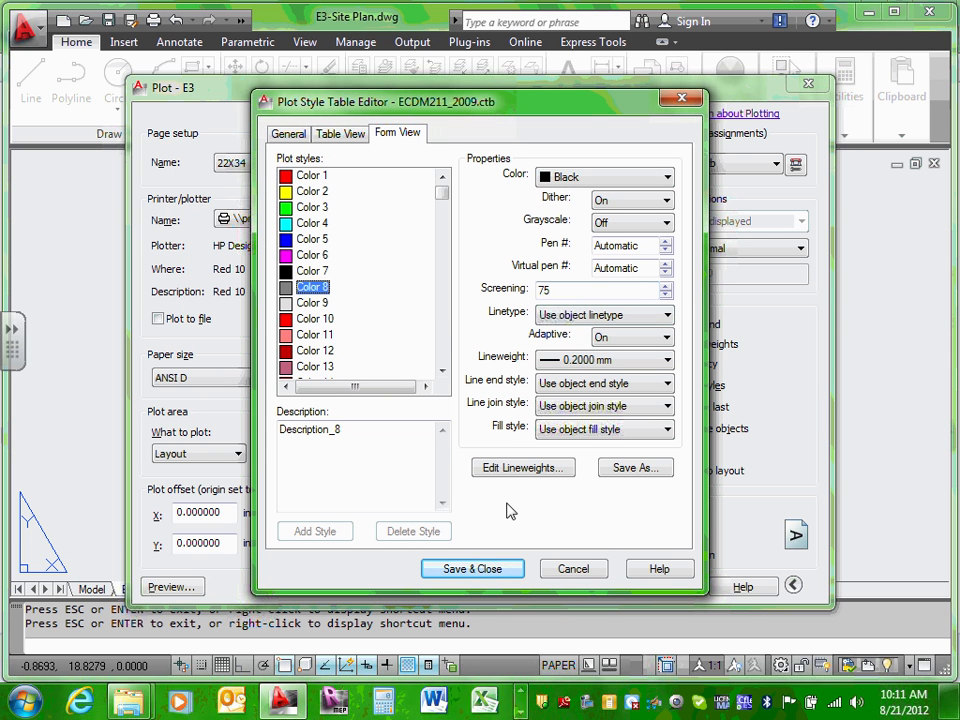
click(572, 569)
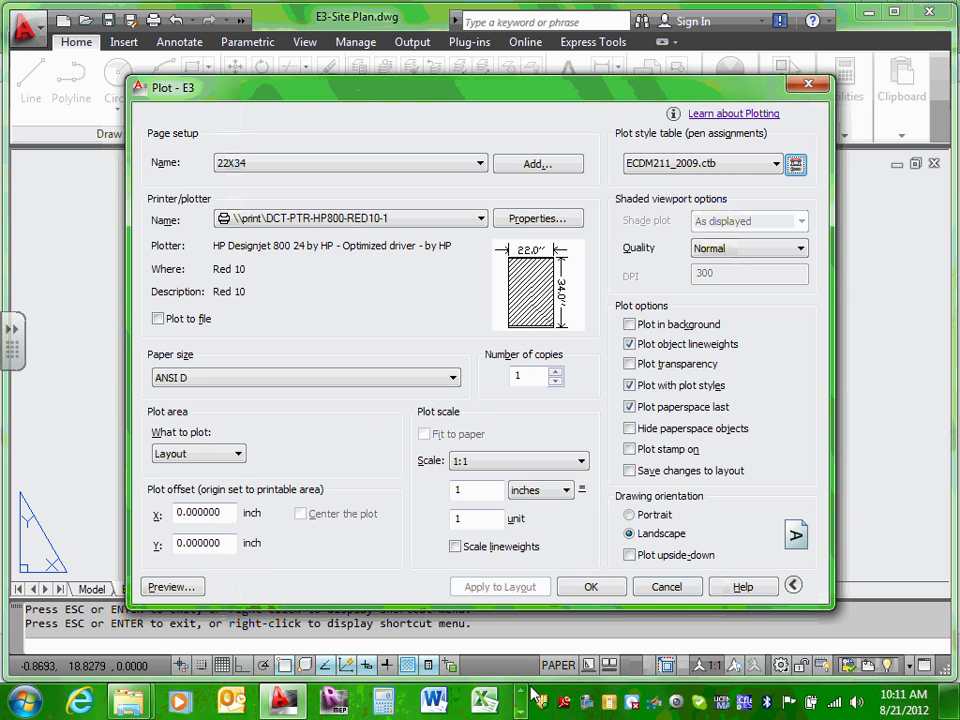
click(667, 587)
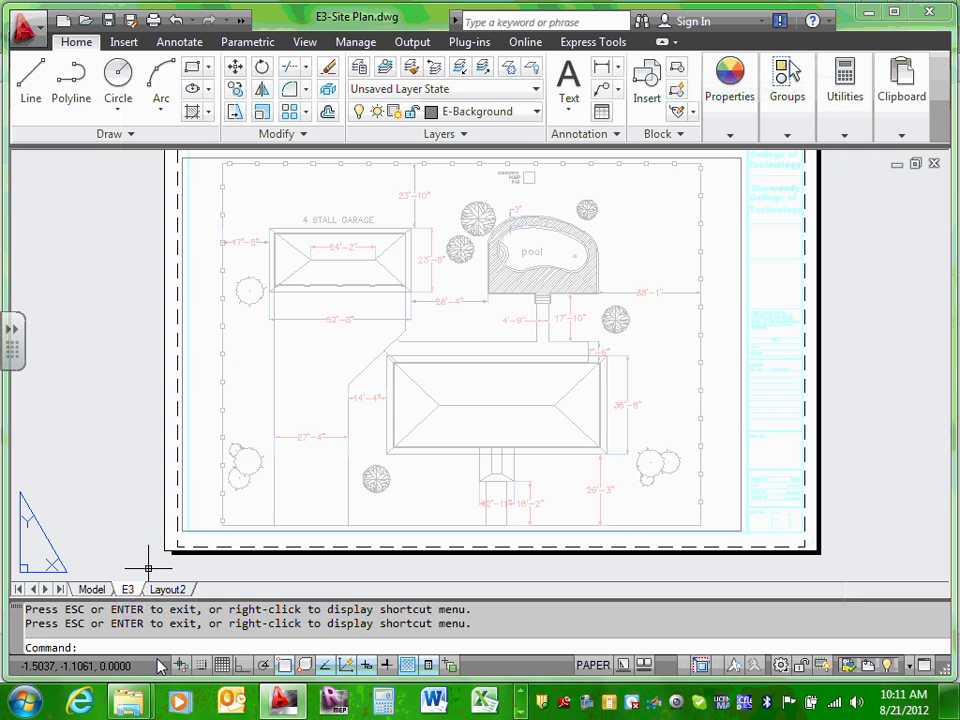
Step: From model space, open the Layer Properties Manager, expand the xref filters and widen the filter tree
click(92, 589)
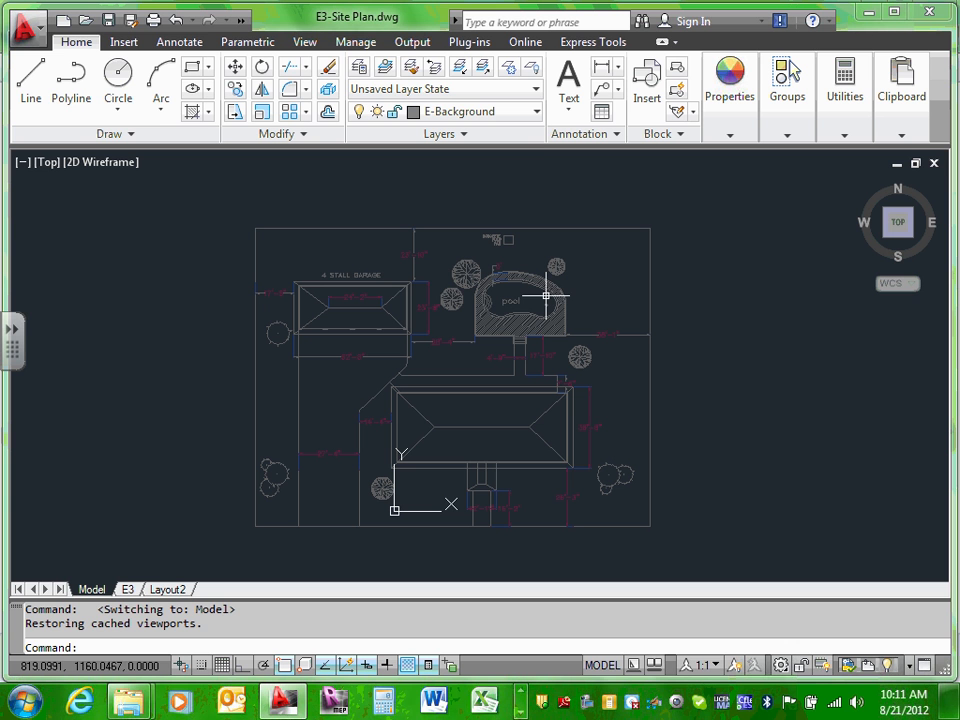
click(361, 75)
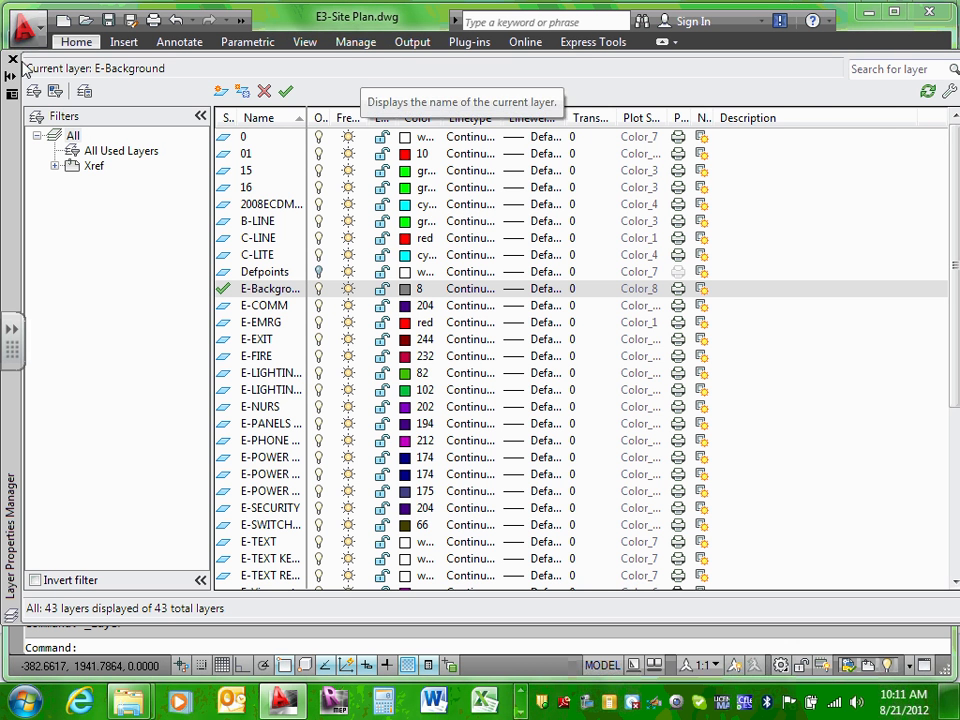
click(12, 60)
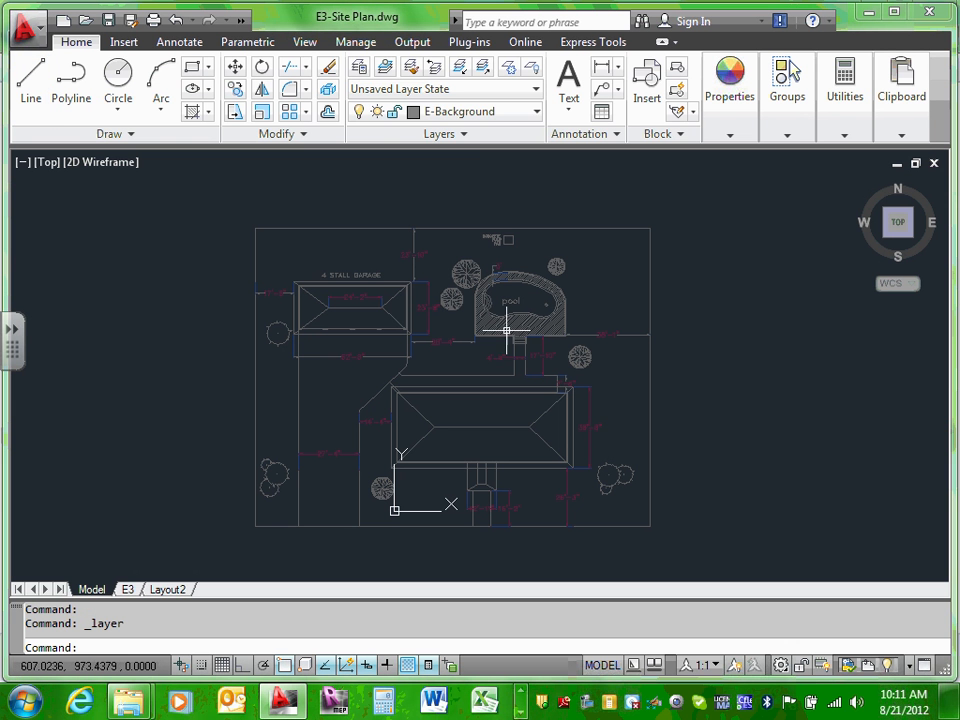
click(362, 76)
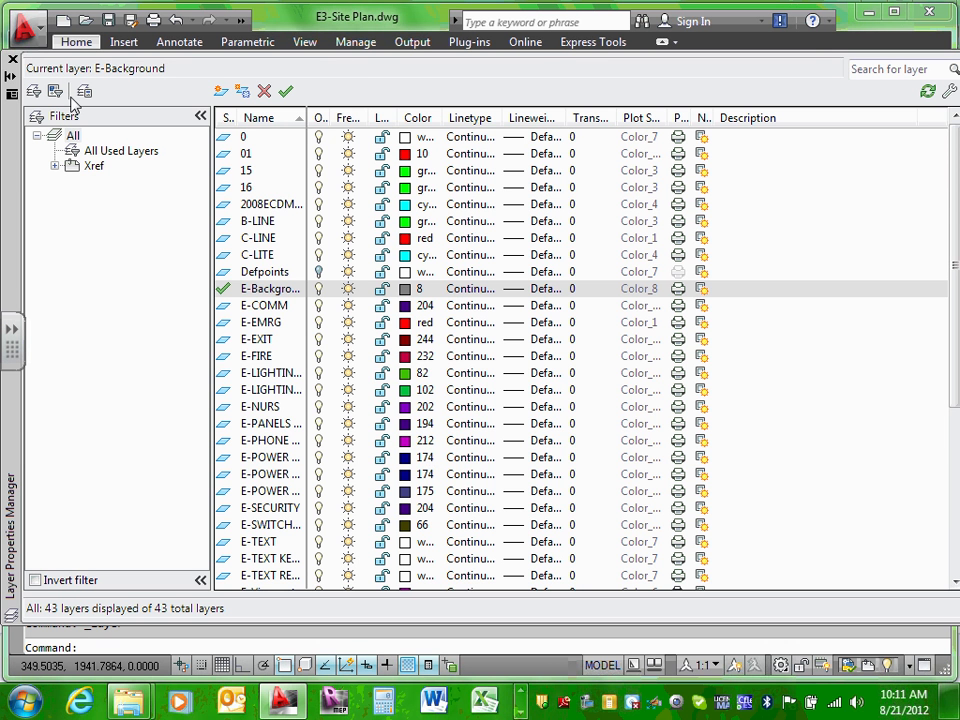
click(54, 166)
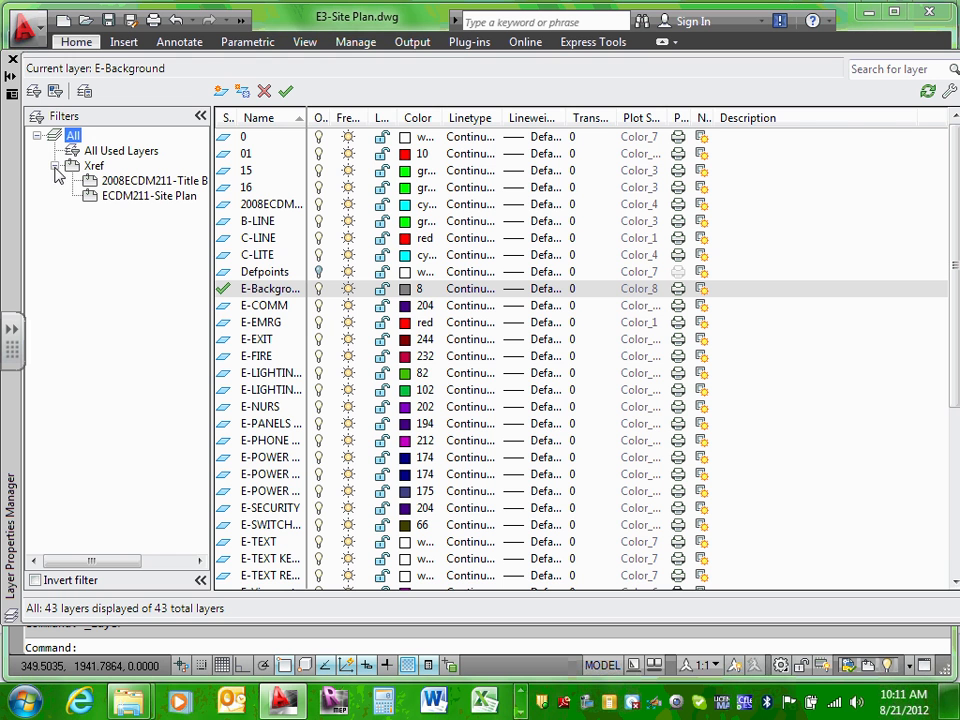
drag(210, 236, 417, 250)
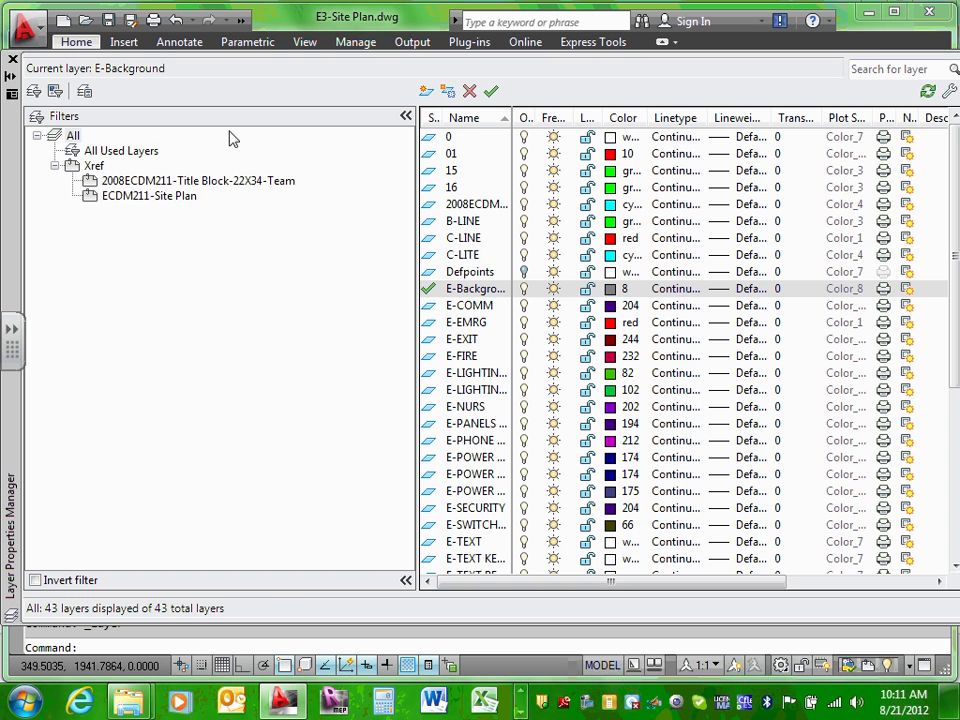
Step: Compare the All, Xref and title block filters, ending on the 13 ECDM211-Site Plan layers
click(160, 197)
key(Up)
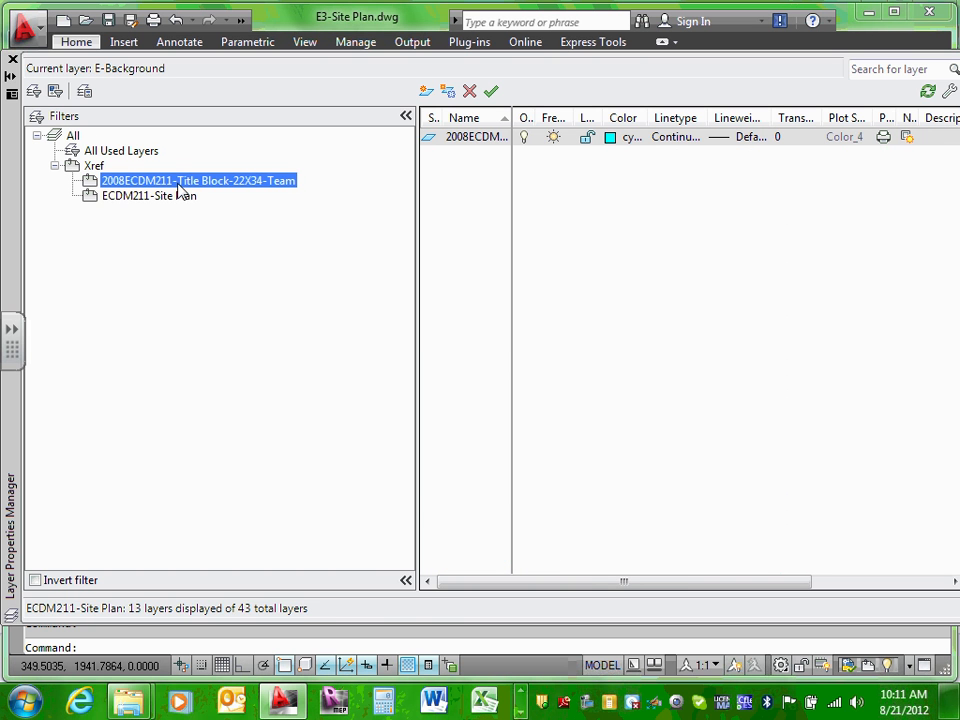
click(74, 137)
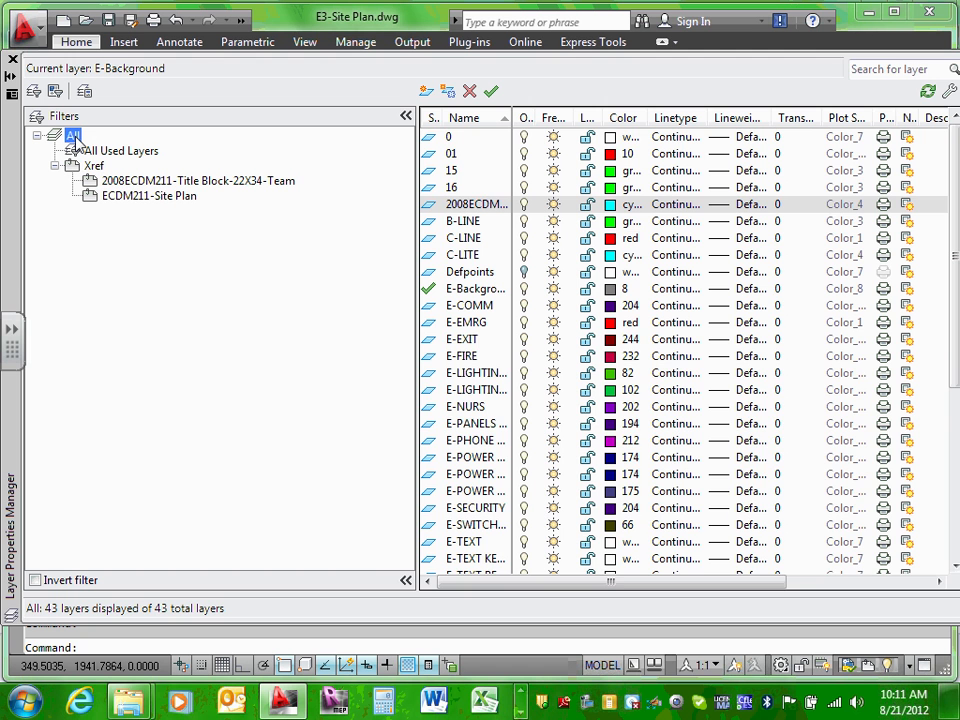
click(95, 166)
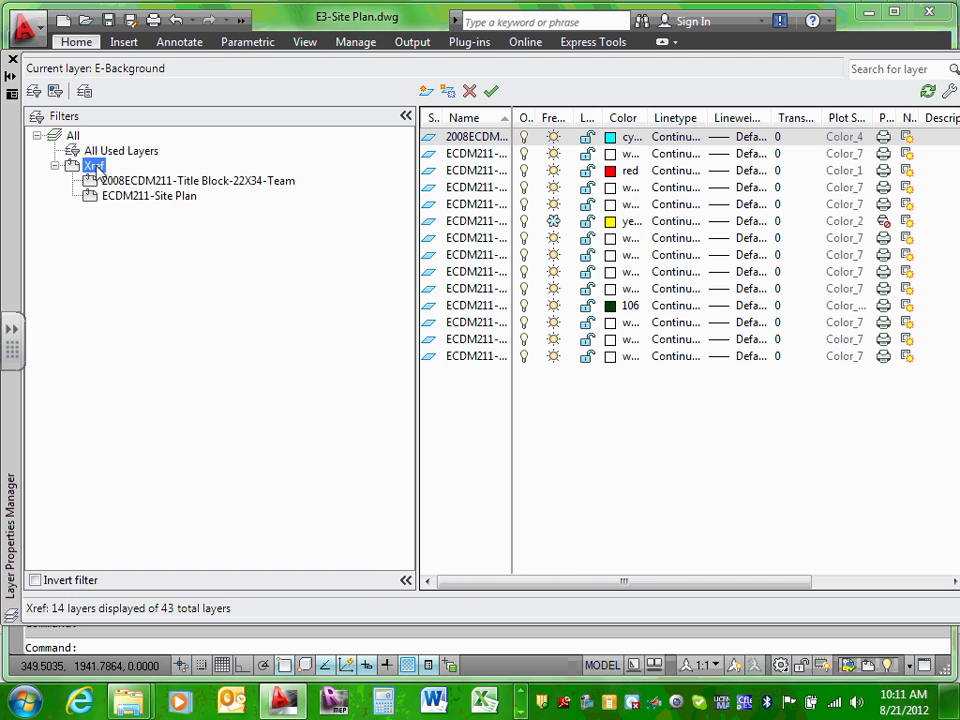
click(140, 181)
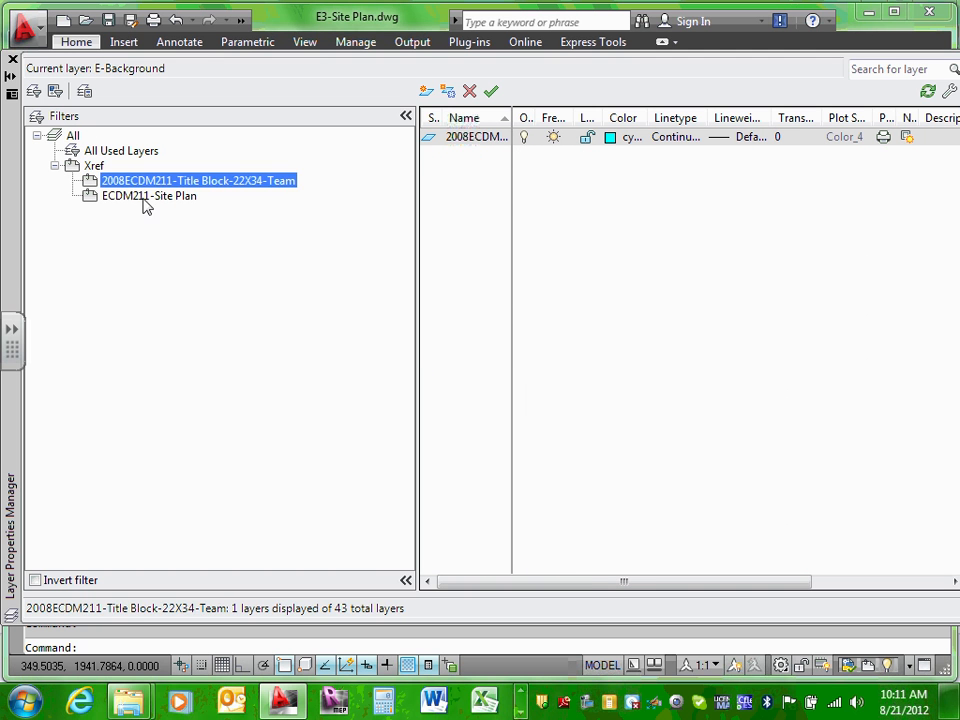
click(147, 197)
key(Up)
click(162, 198)
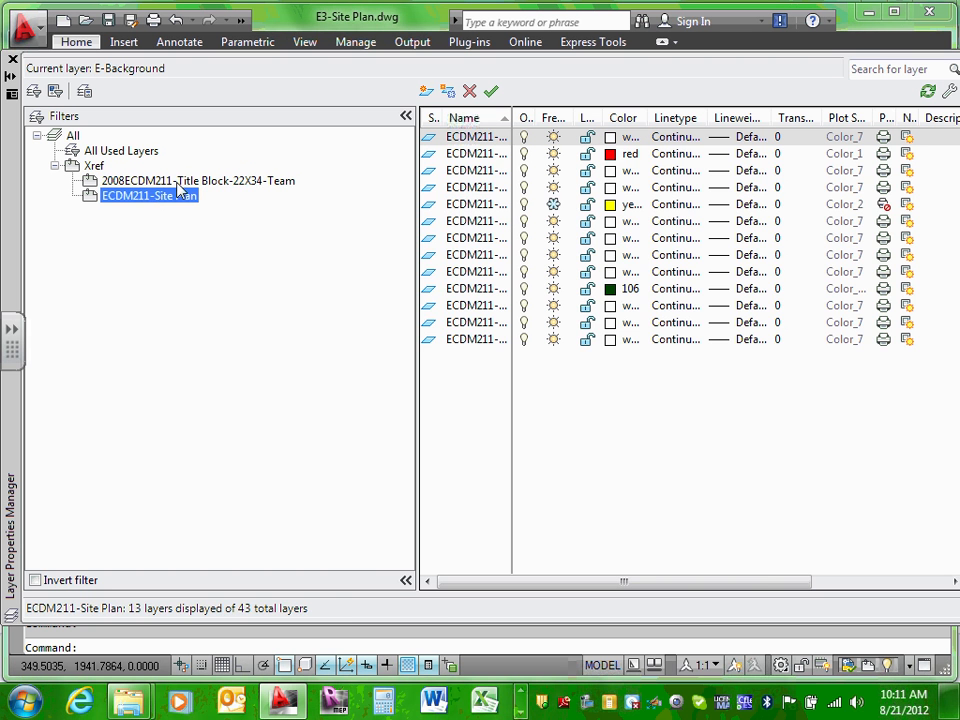
click(178, 185)
click(174, 199)
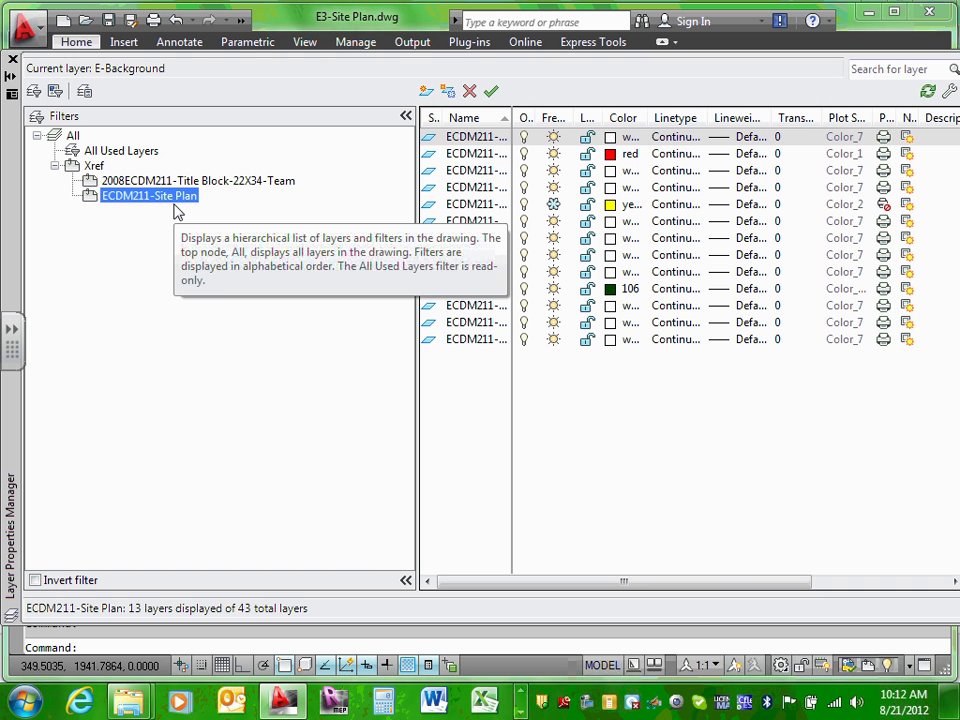
Step: Give all 13 ECDM211-Site Plan layers color 8, then return to the All filter's 43 layers
click(465, 138)
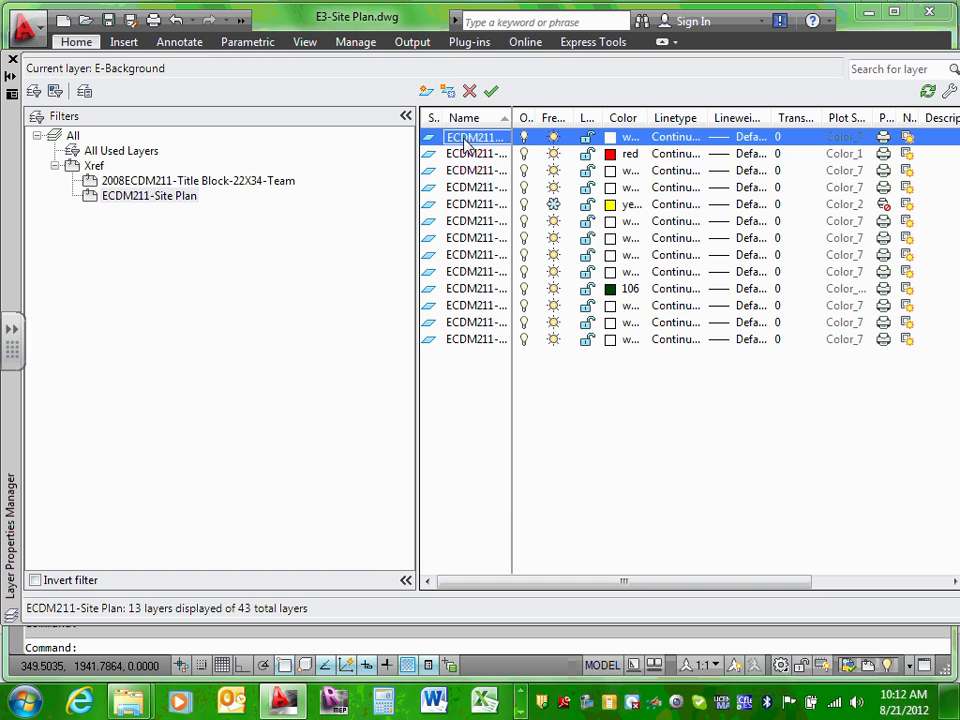
shift+click(489, 341)
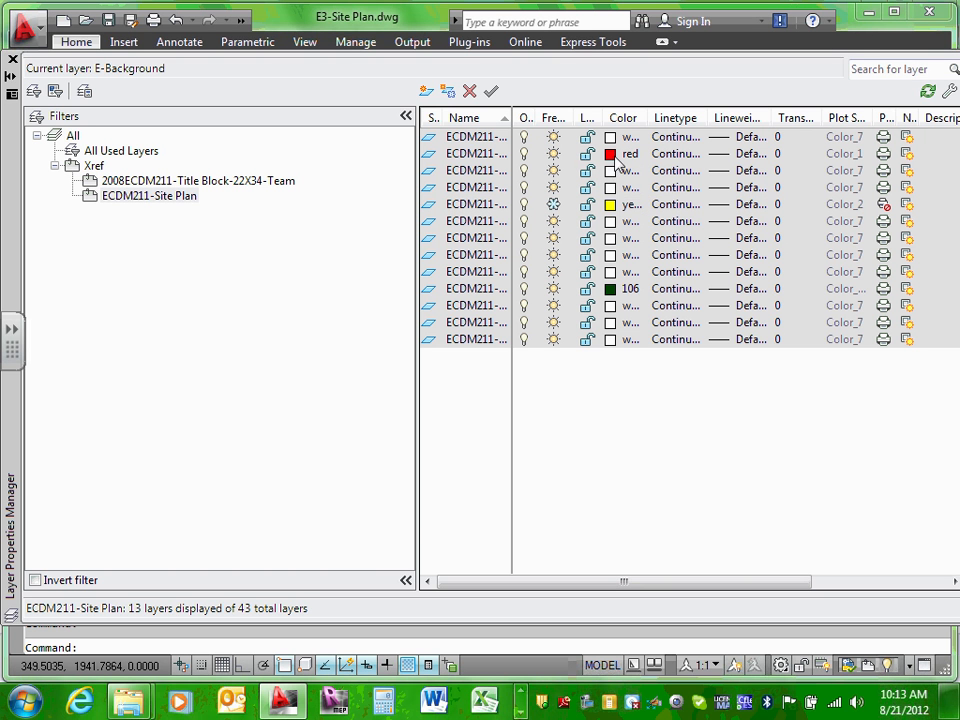
click(611, 156)
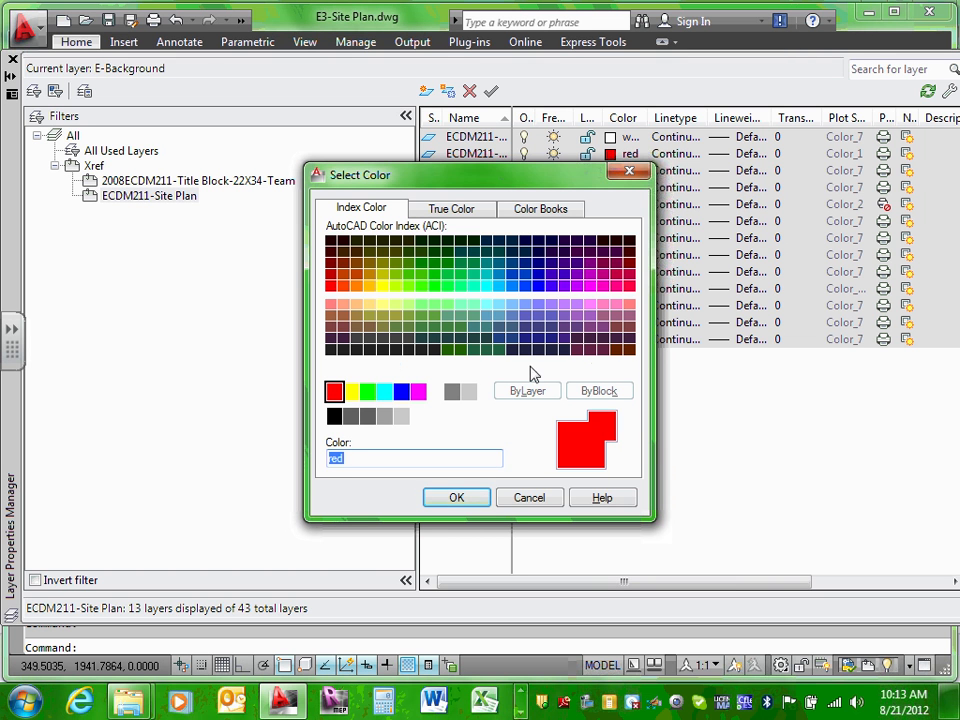
text(8)
click(458, 497)
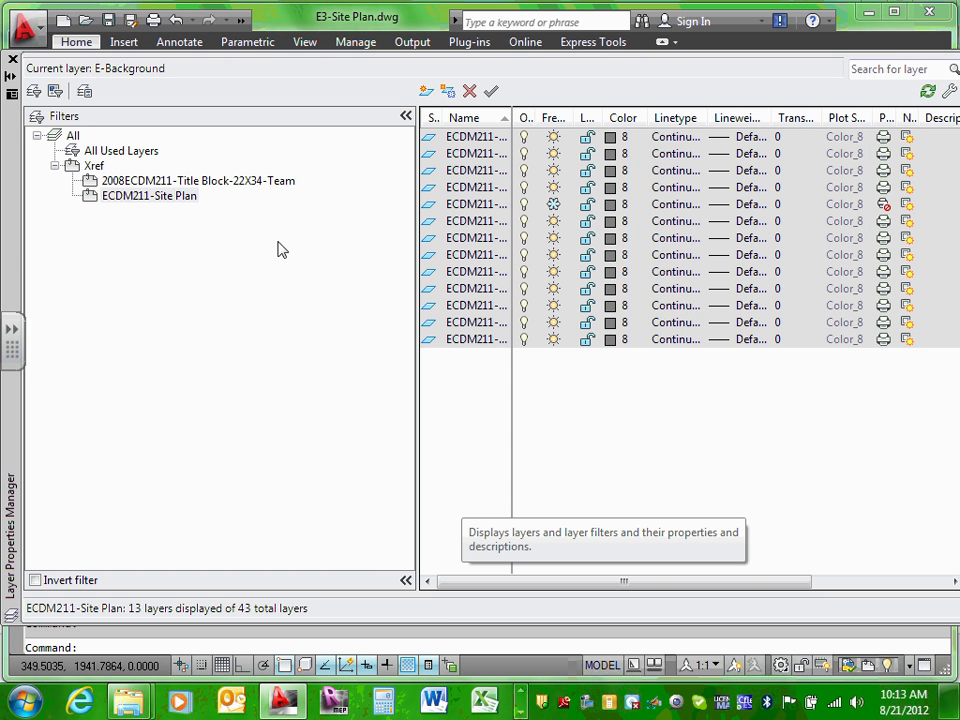
click(148, 200)
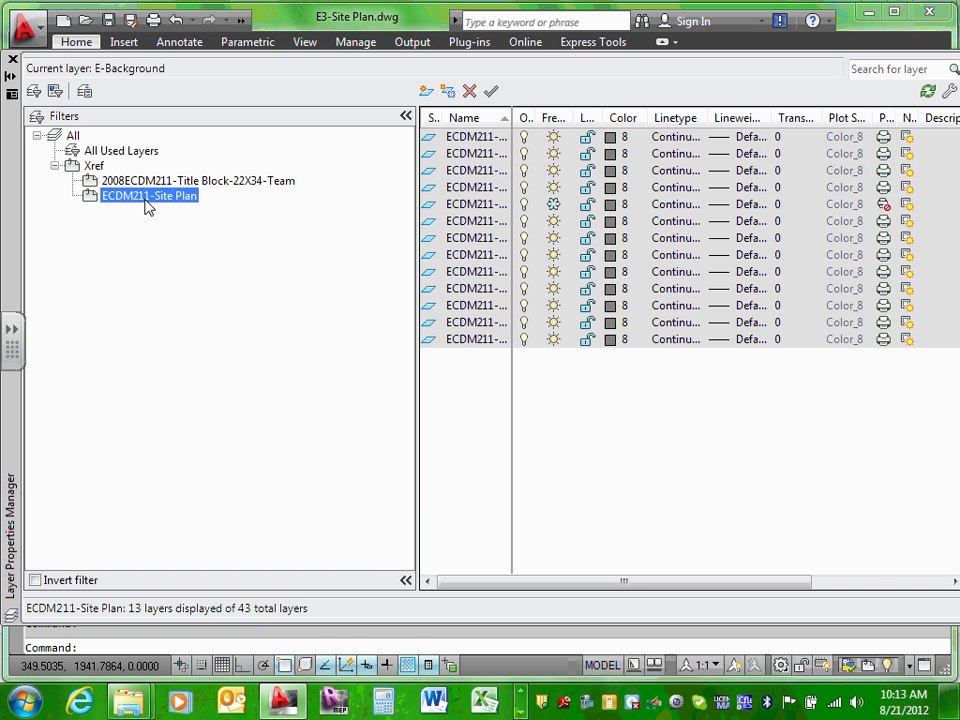
click(73, 137)
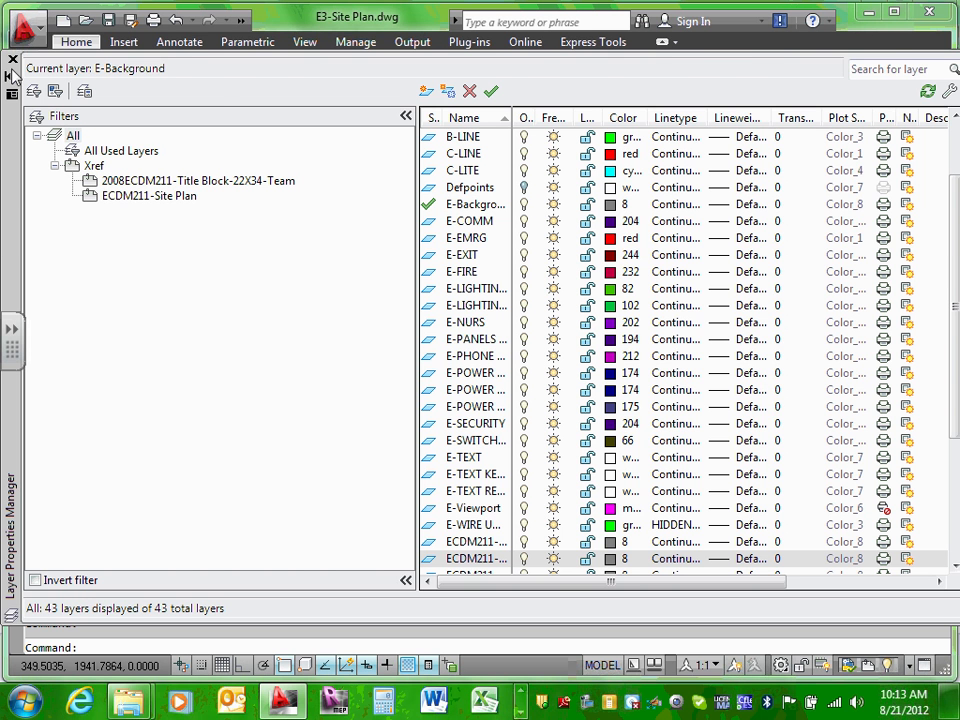
Step: Close the Layer Properties Manager and zoom in on the gray site plan
click(12, 60)
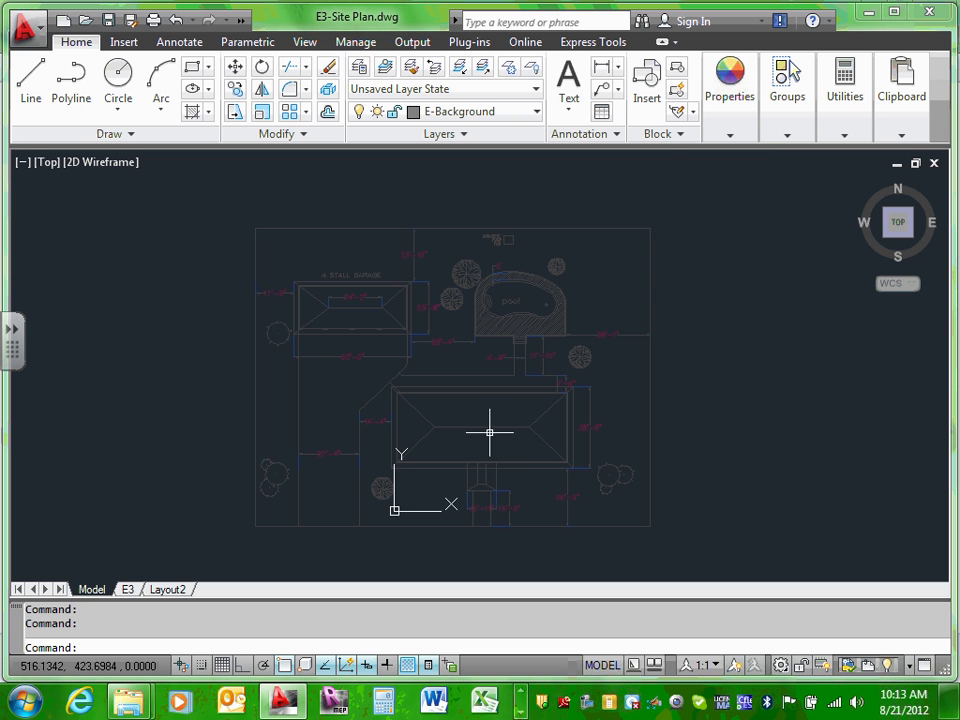
scroll(533, 401, up, 3)
scroll(531, 396, down, 2)
scroll(531, 396, up, 2)
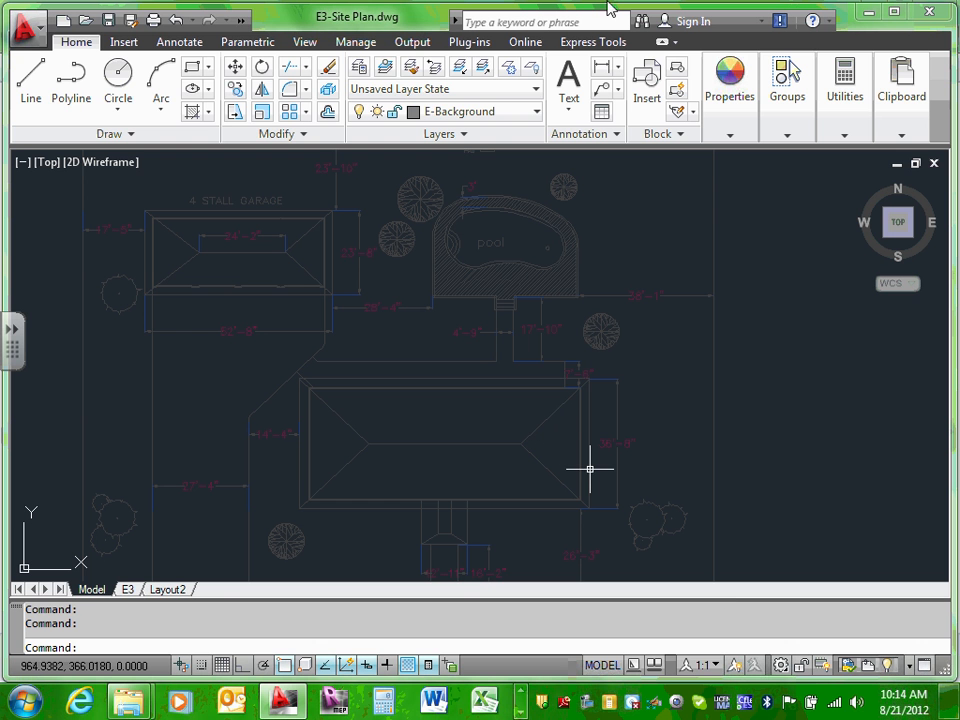
Step: Cancel plotting from model space and return to the E3 layout
click(154, 21)
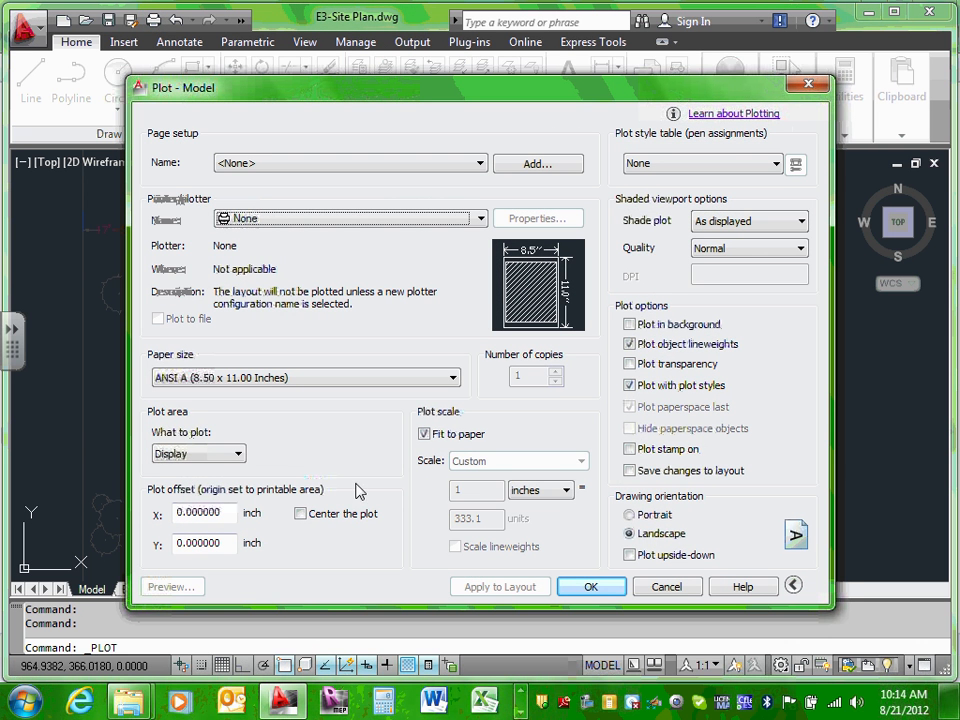
click(645, 590)
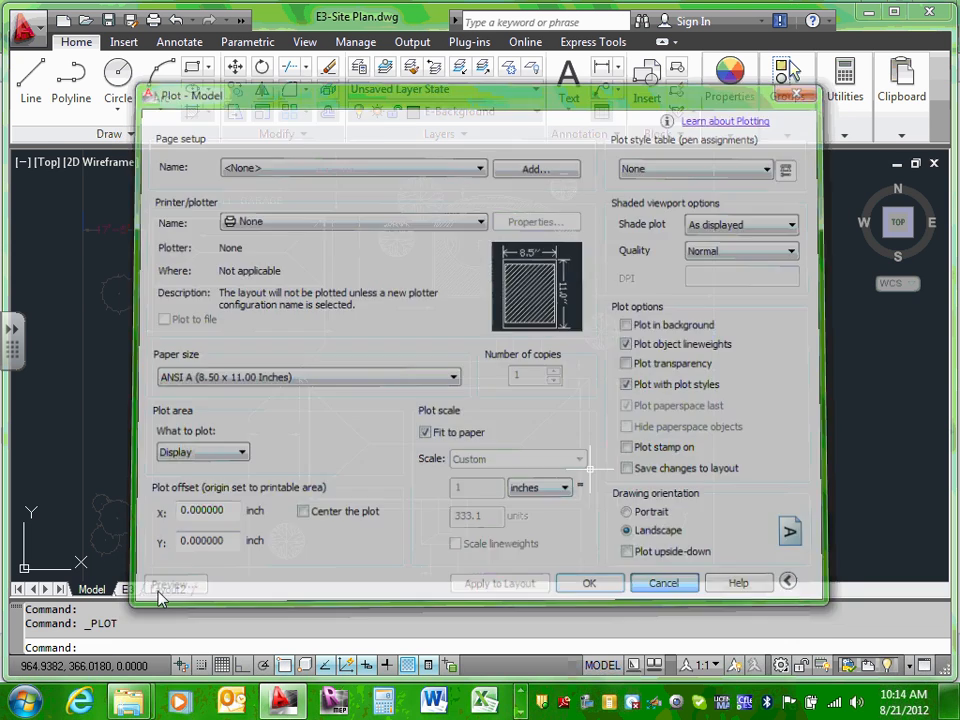
click(128, 590)
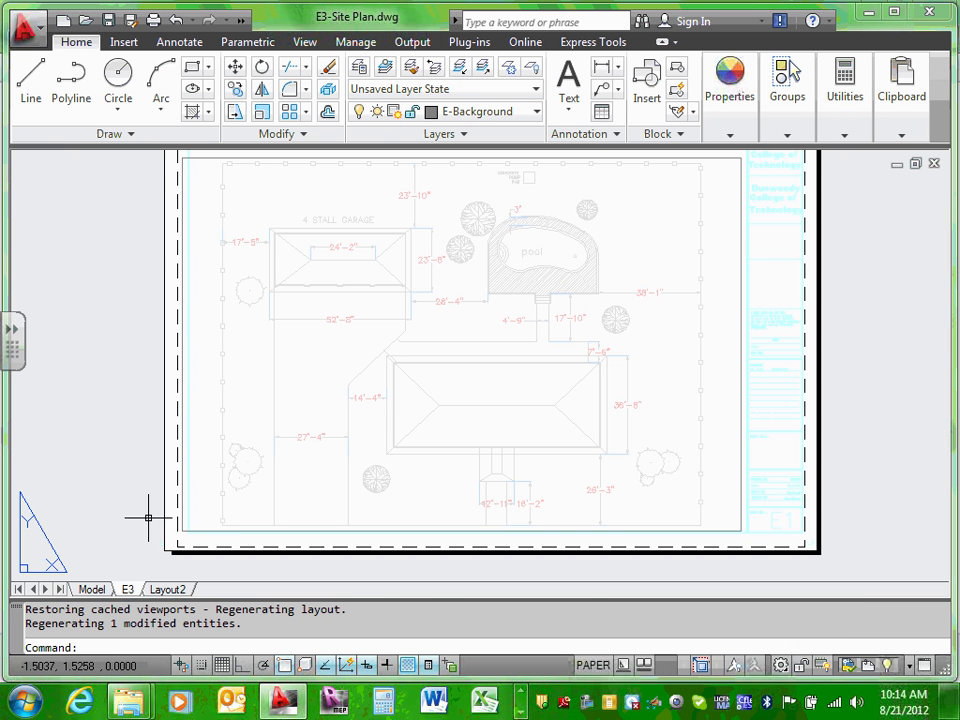
Step: Preview the E3 sheet's plot, zooming around it, then go back to the Plot - E3 dialog
click(154, 21)
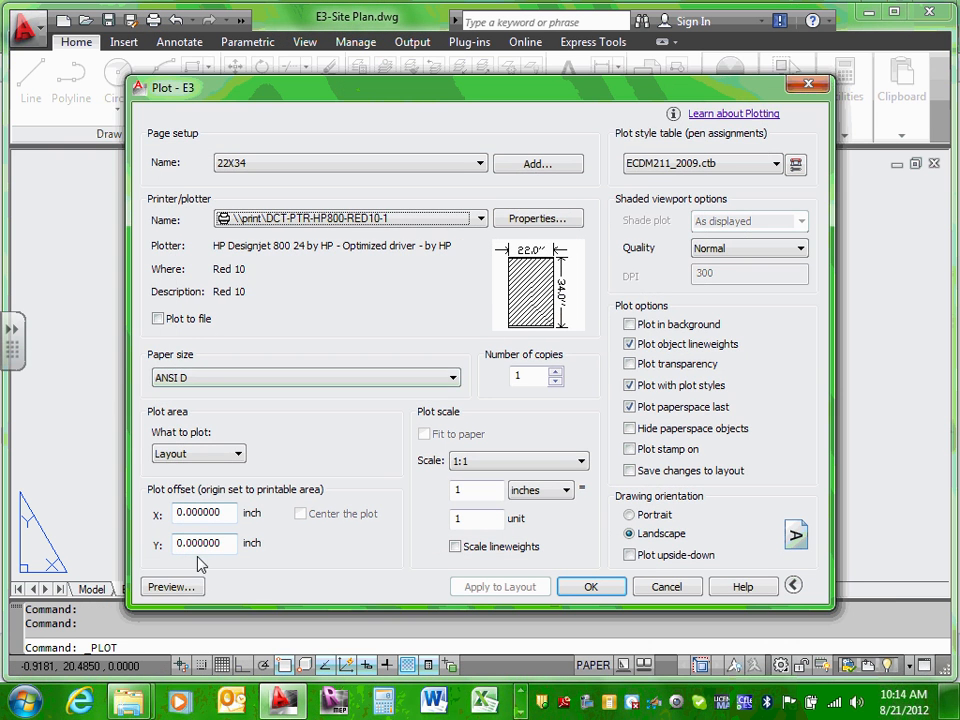
click(190, 580)
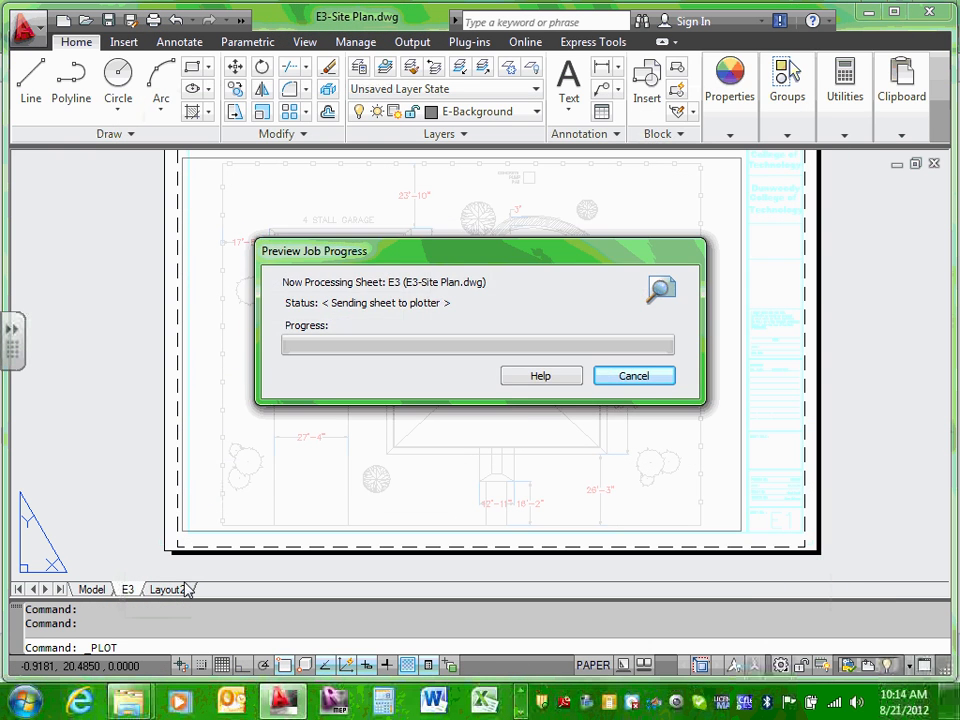
scroll(504, 325, up, 4)
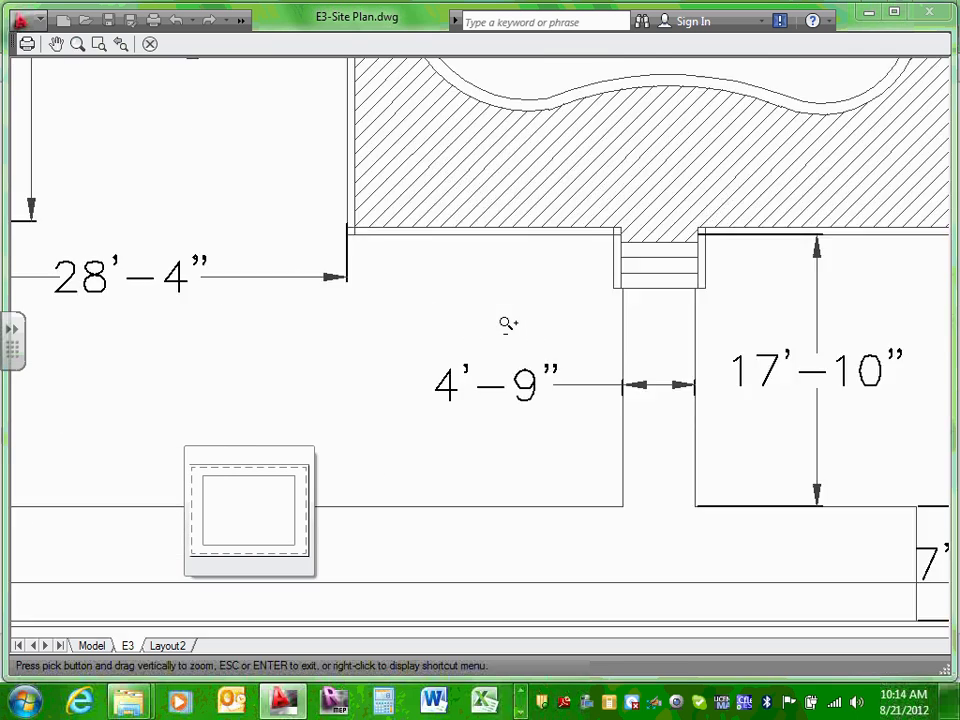
scroll(508, 326, down, 3)
scroll(514, 375, up, 4)
scroll(514, 396, down, 4)
scroll(514, 400, up, 4)
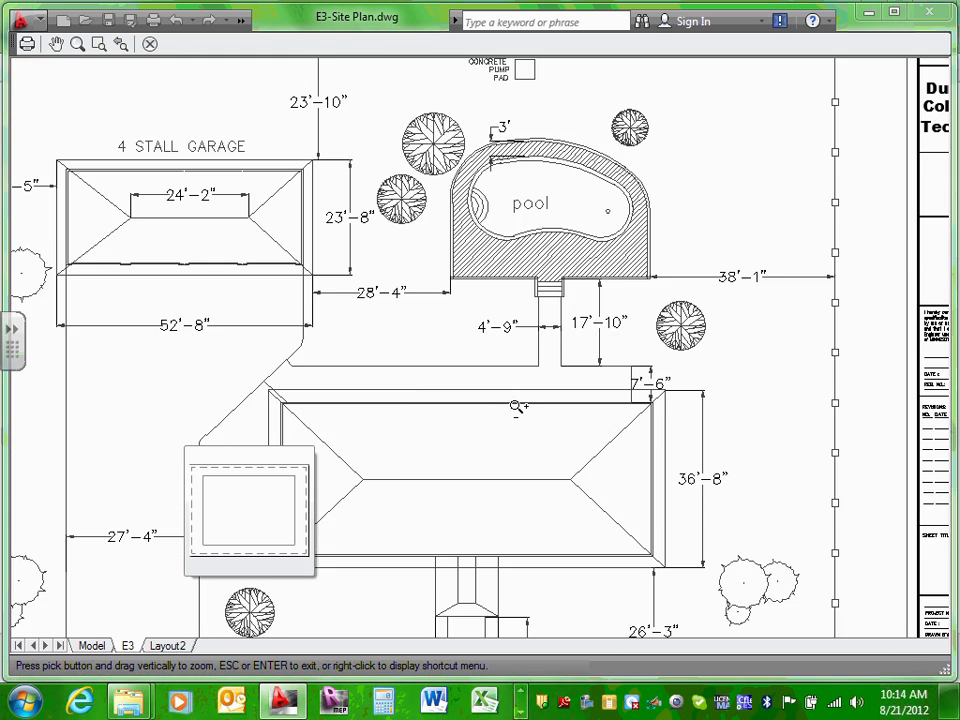
scroll(518, 380, down, 7)
scroll(524, 352, up, 9)
scroll(525, 348, up, 3)
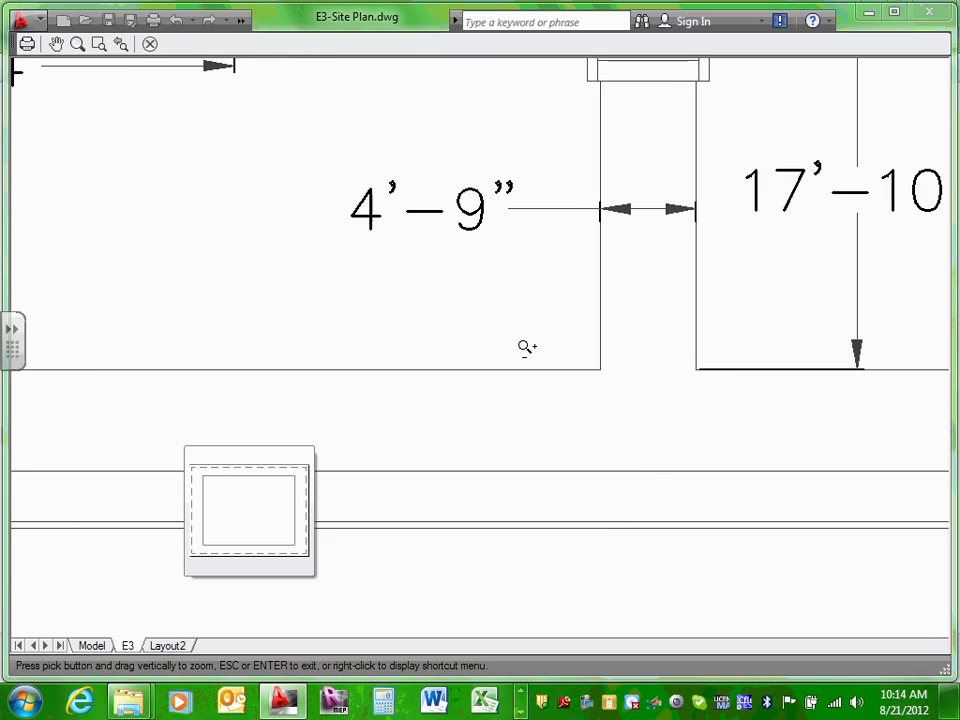
scroll(525, 346, down, 8)
scroll(525, 346, up, 2)
scroll(526, 346, up, 7)
scroll(526, 347, up, 3)
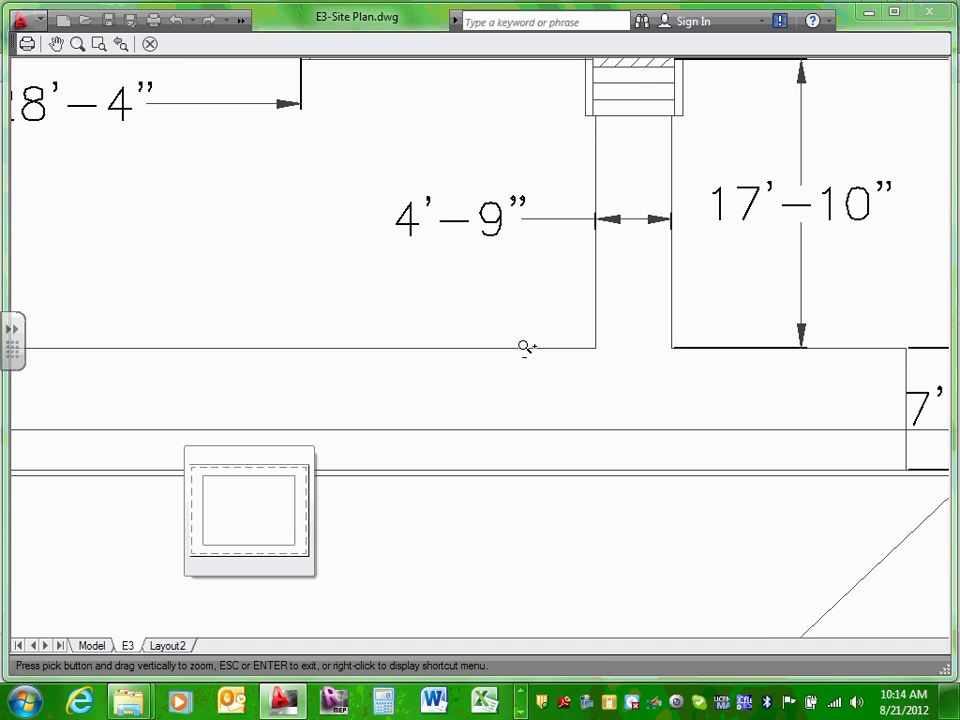
scroll(526, 347, down, 10)
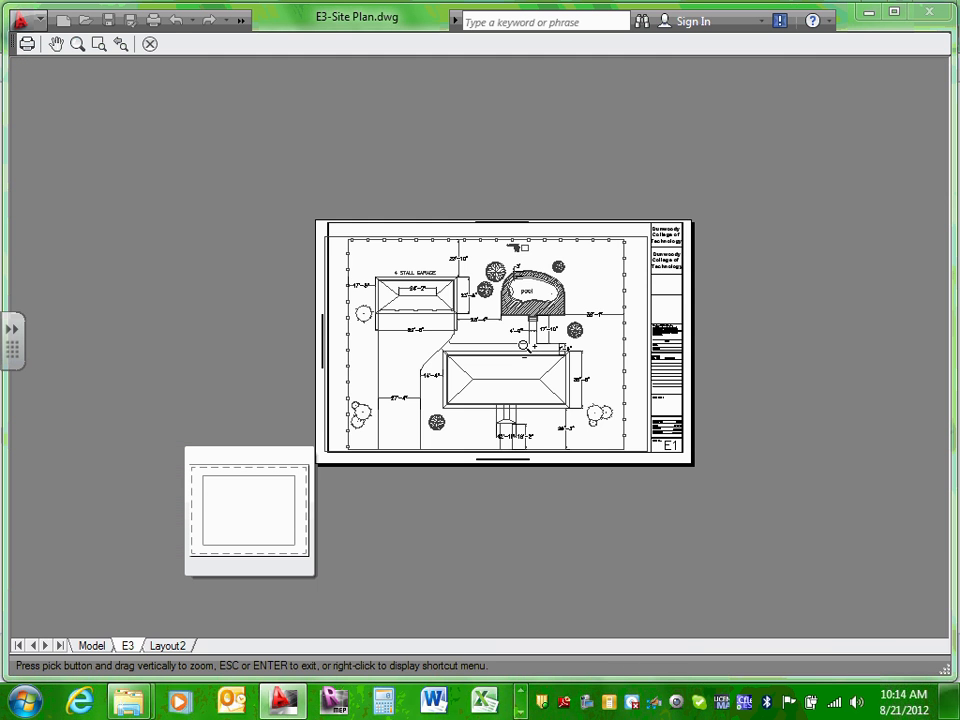
scroll(557, 343, up, 5)
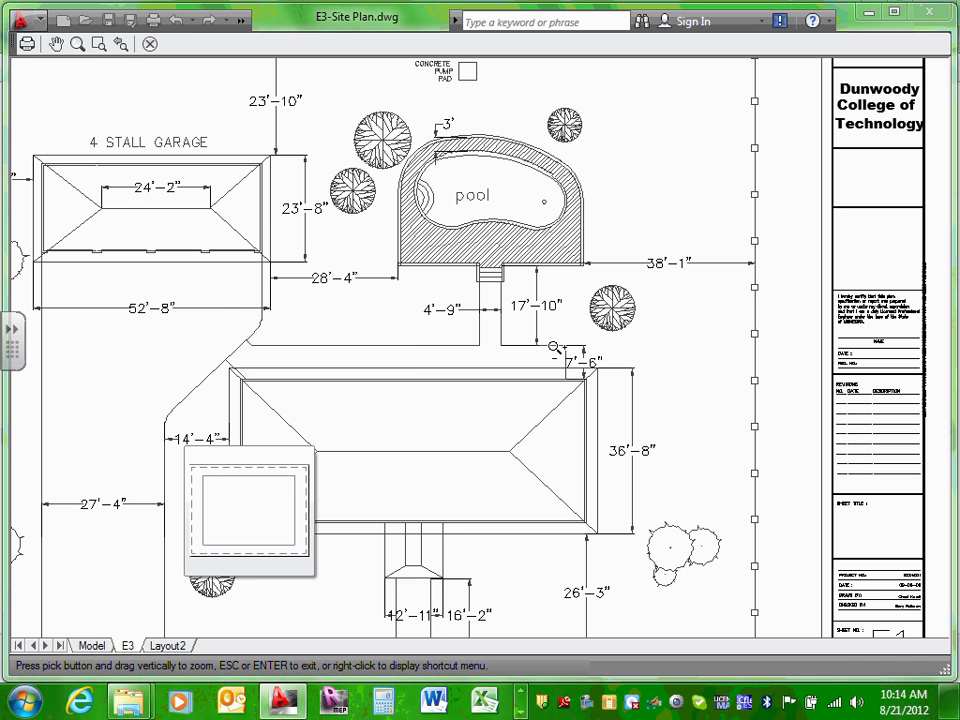
scroll(339, 360, up, 2)
scroll(336, 366, down, 8)
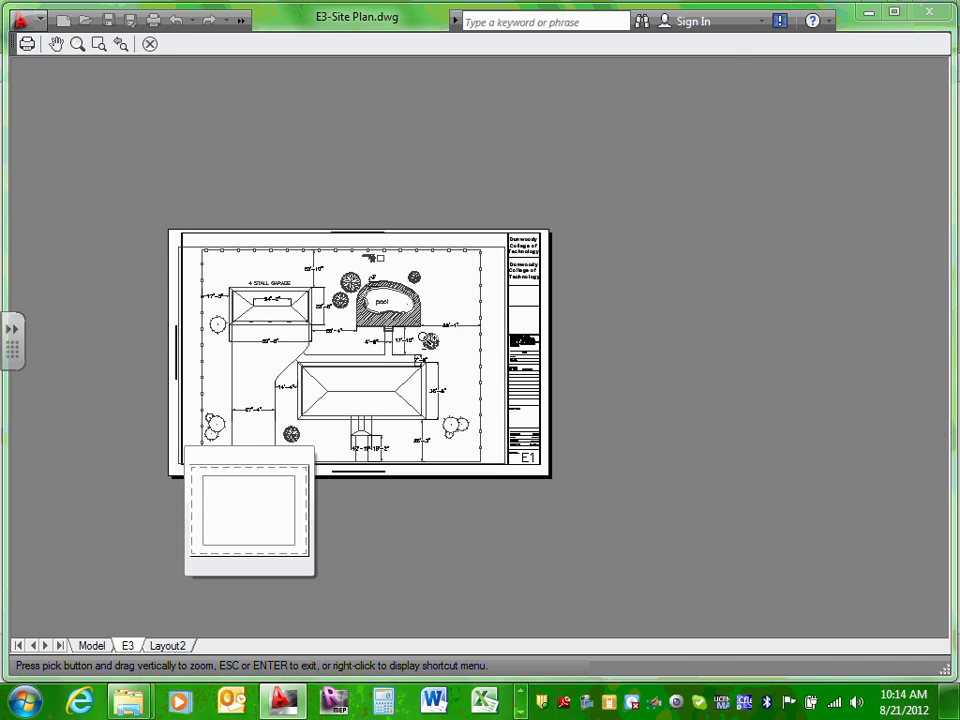
scroll(440, 345, up, 6)
key(Escape)
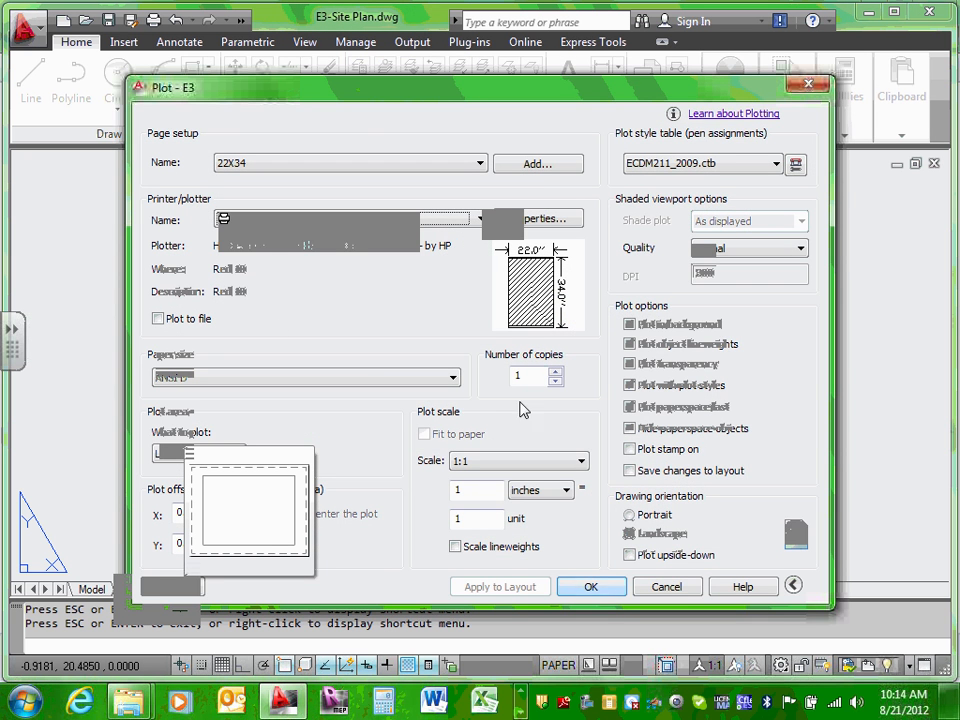
Step: Lower Color 8 screening in ECDM211_2009.ctb from 75 to 45 and save the table
click(796, 164)
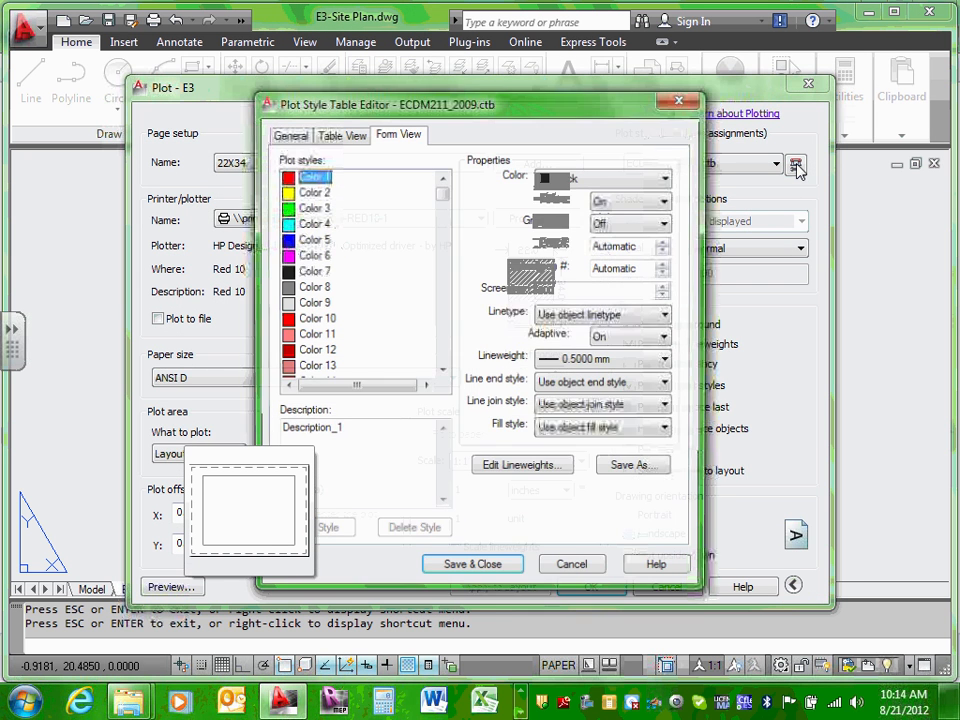
click(305, 288)
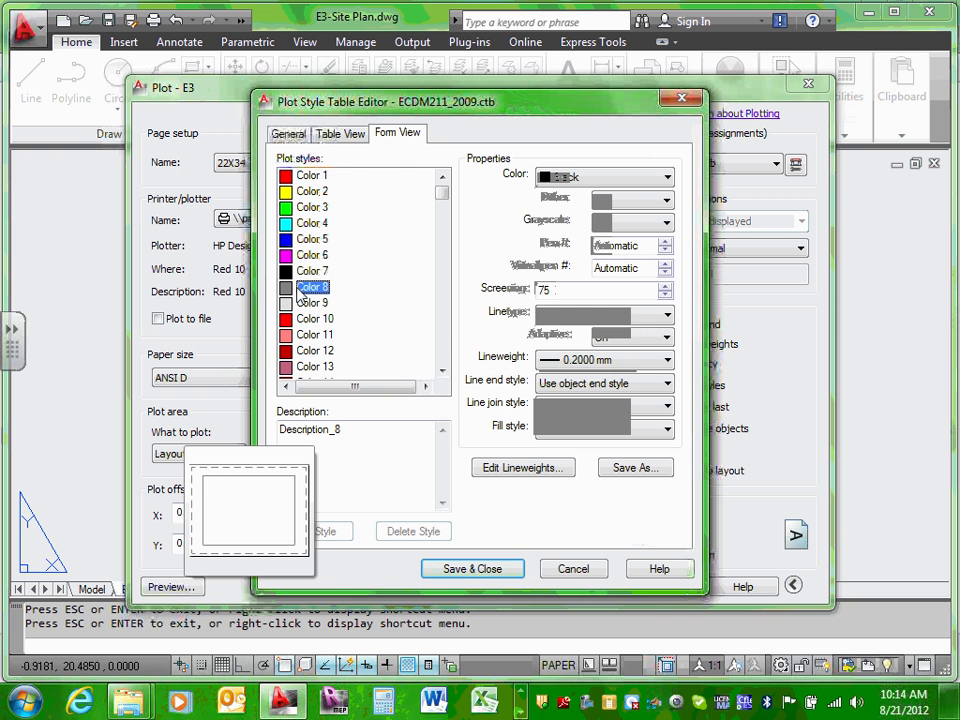
click(665, 294)
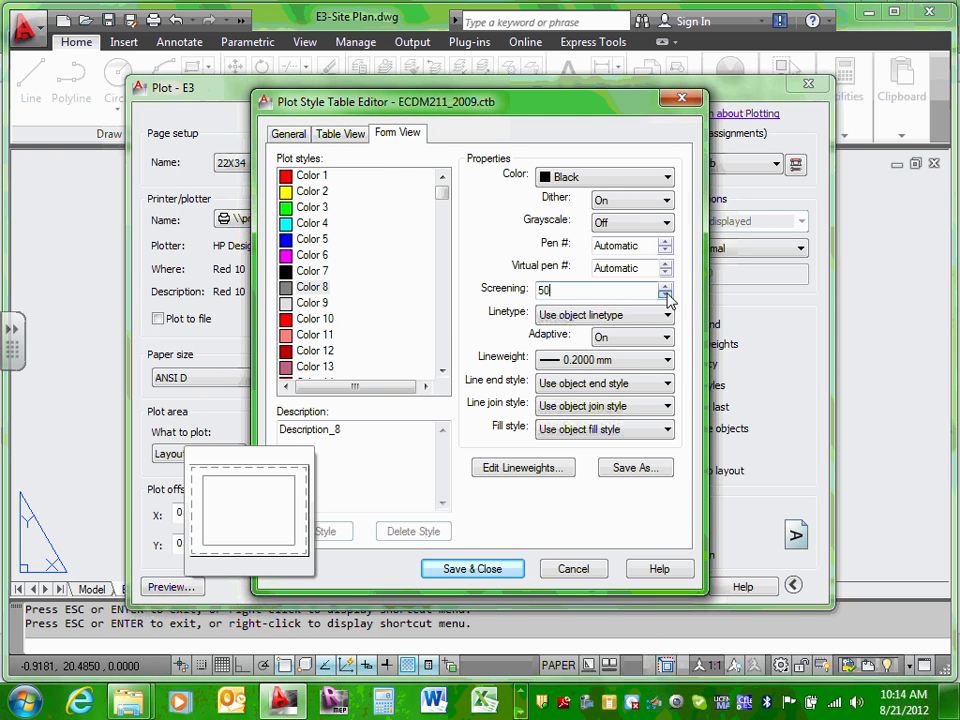
click(665, 294)
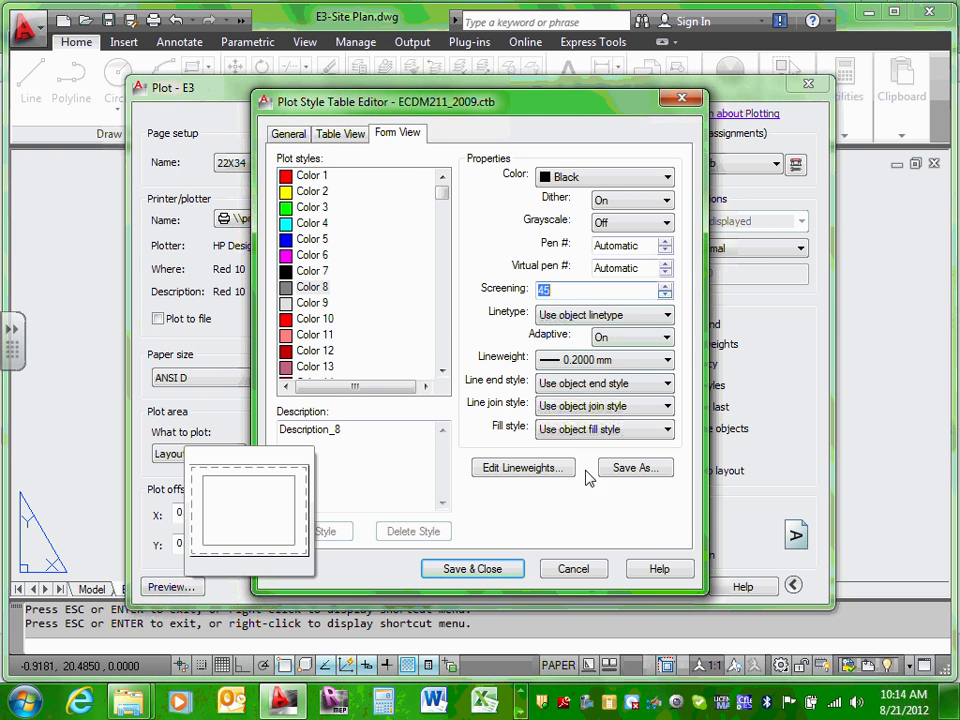
click(495, 570)
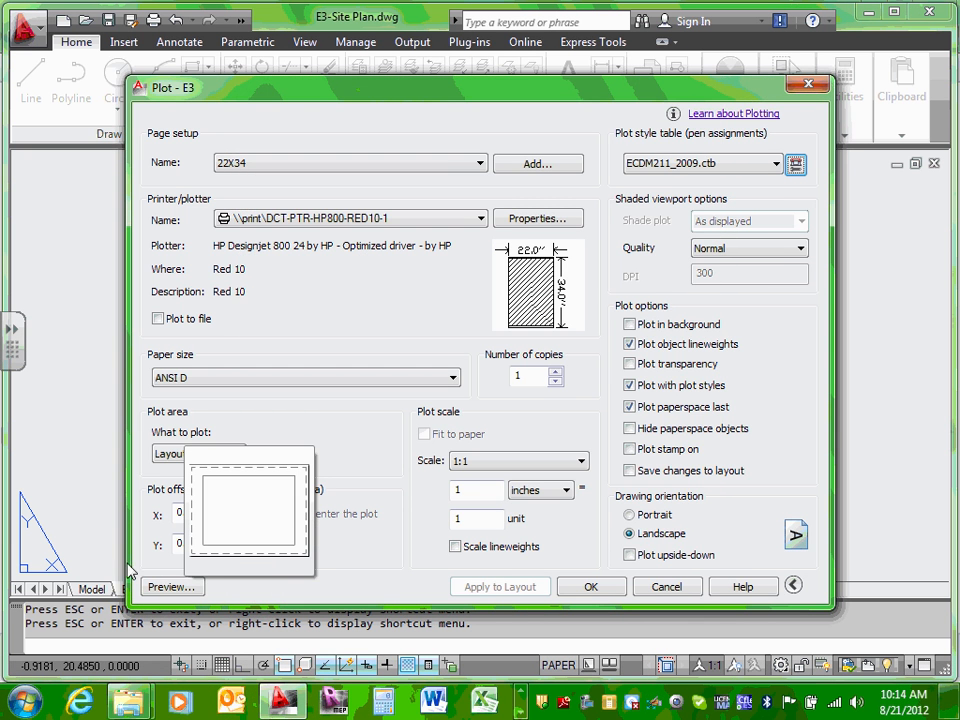
Step: Preview the E3 sheet with the screened site plan, then return to the Plot dialog
click(175, 586)
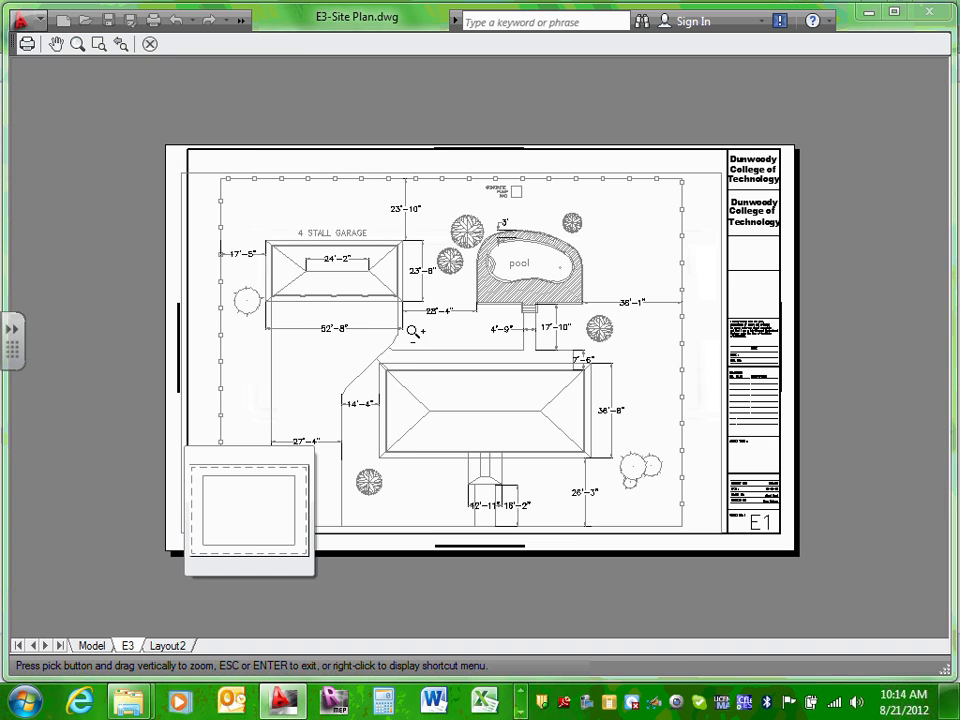
scroll(426, 333, up, 5)
scroll(509, 246, down, 5)
scroll(574, 238, up, 3)
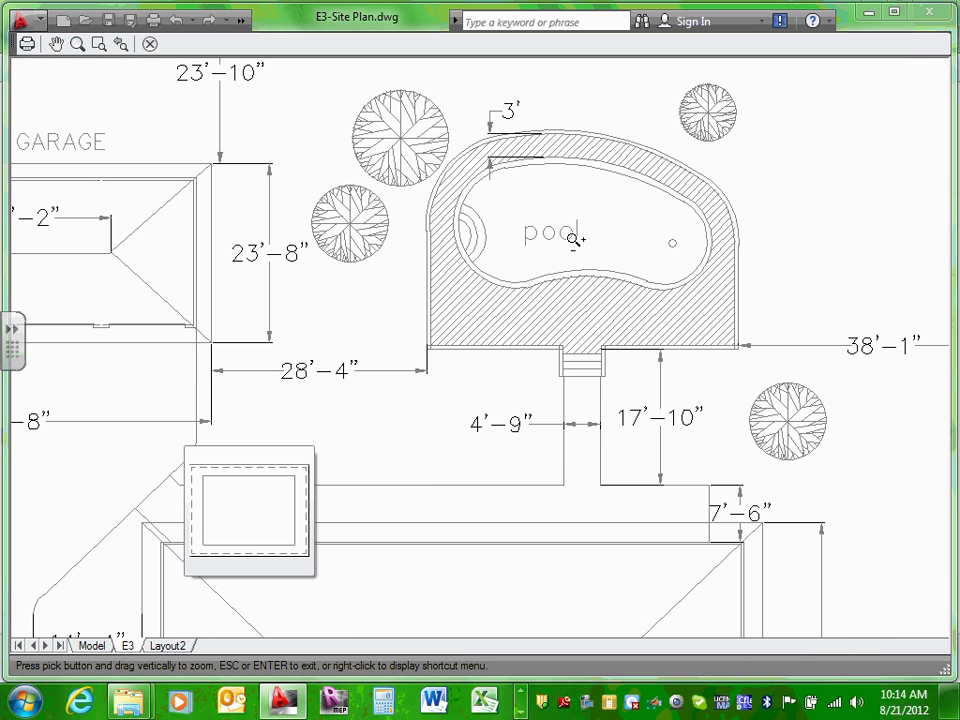
scroll(570, 240, down, 6)
scroll(570, 239, up, 8)
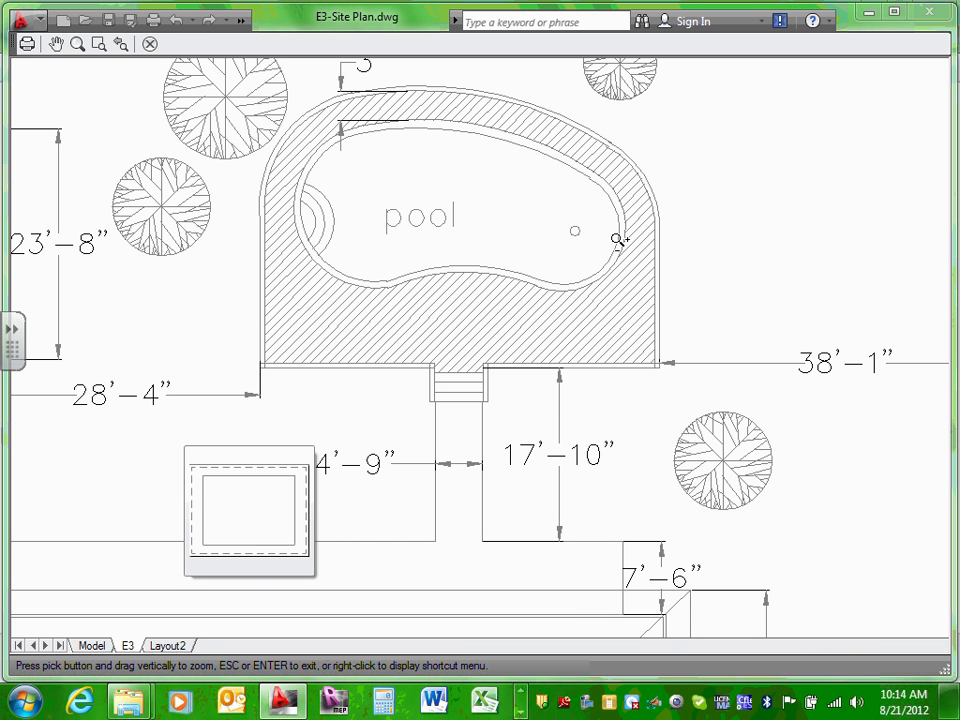
scroll(620, 241, down, 8)
key(Escape)
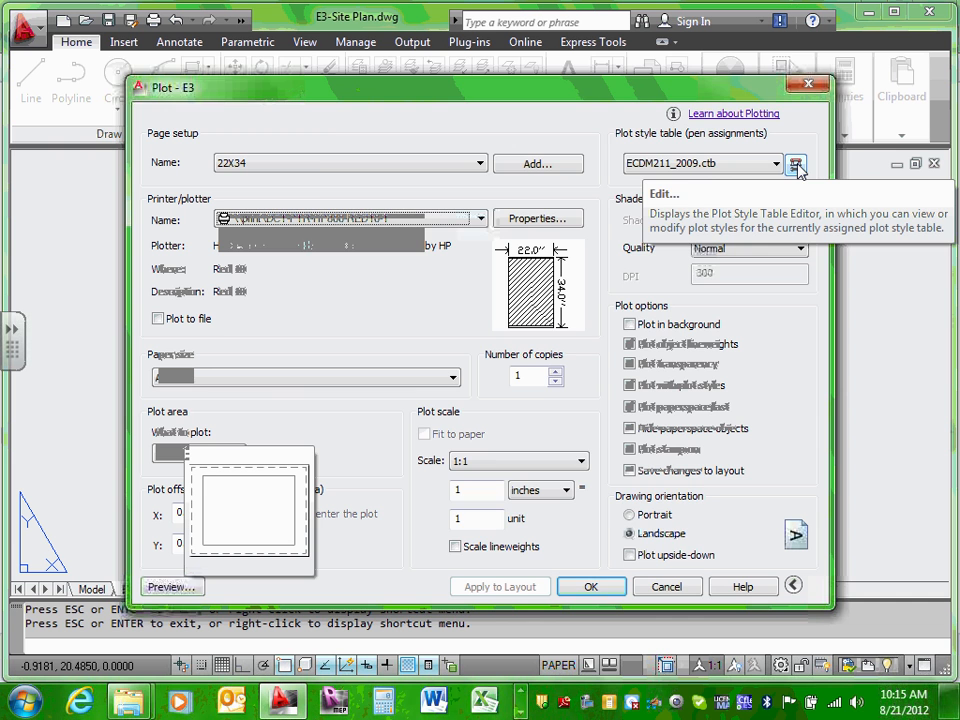
Step: Set Color 8 screening in ECDM211_2009.ctb to 30 and save the table
click(796, 165)
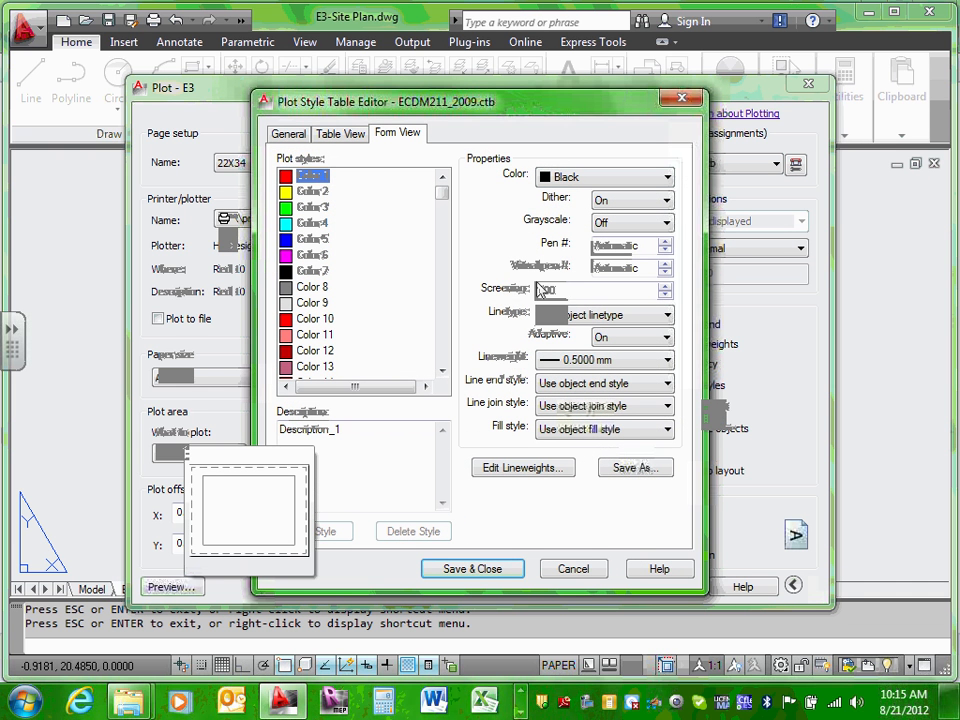
click(316, 288)
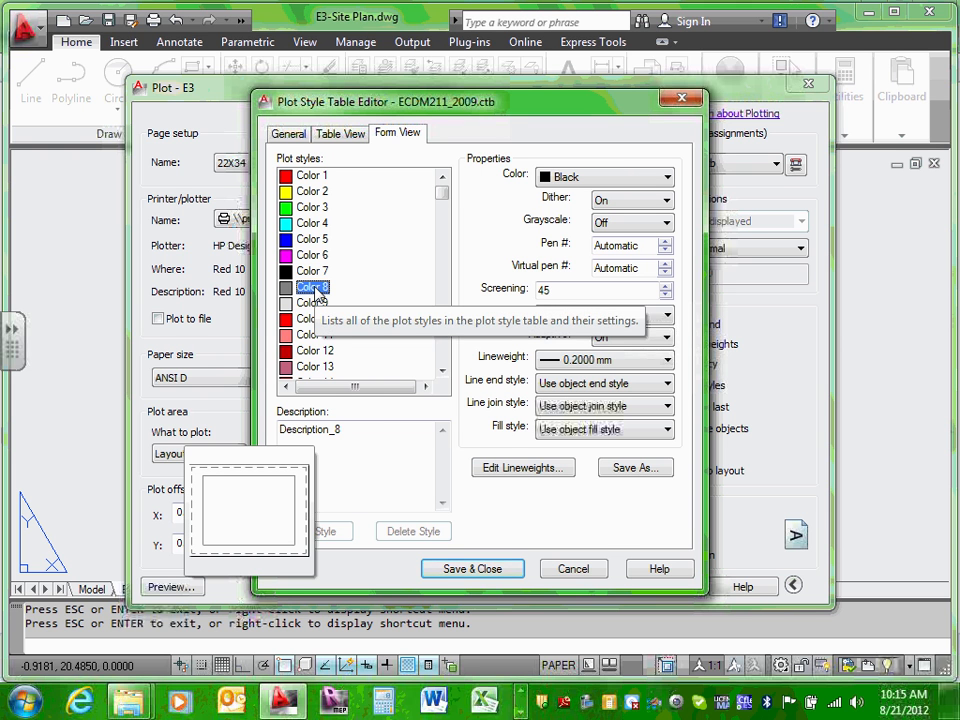
click(665, 295)
click(665, 295)
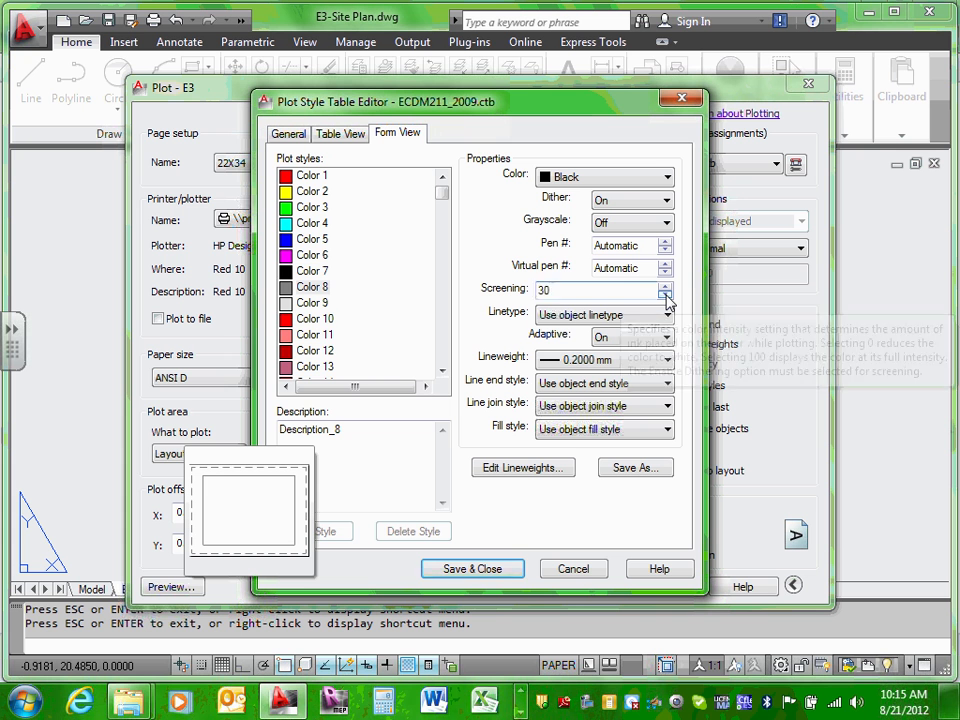
click(665, 295)
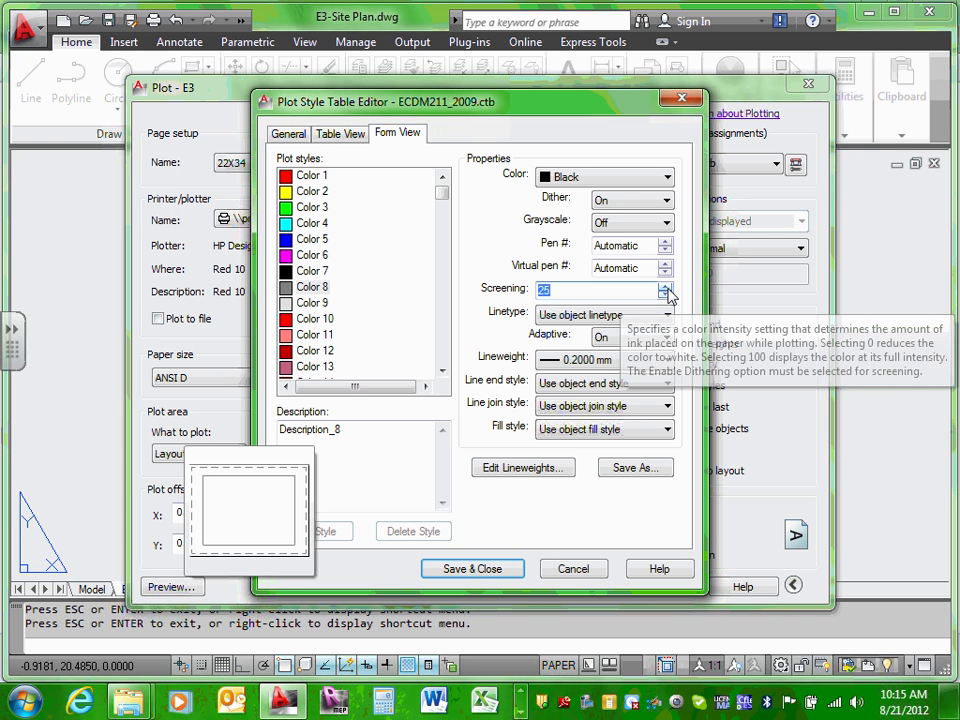
click(665, 288)
click(668, 288)
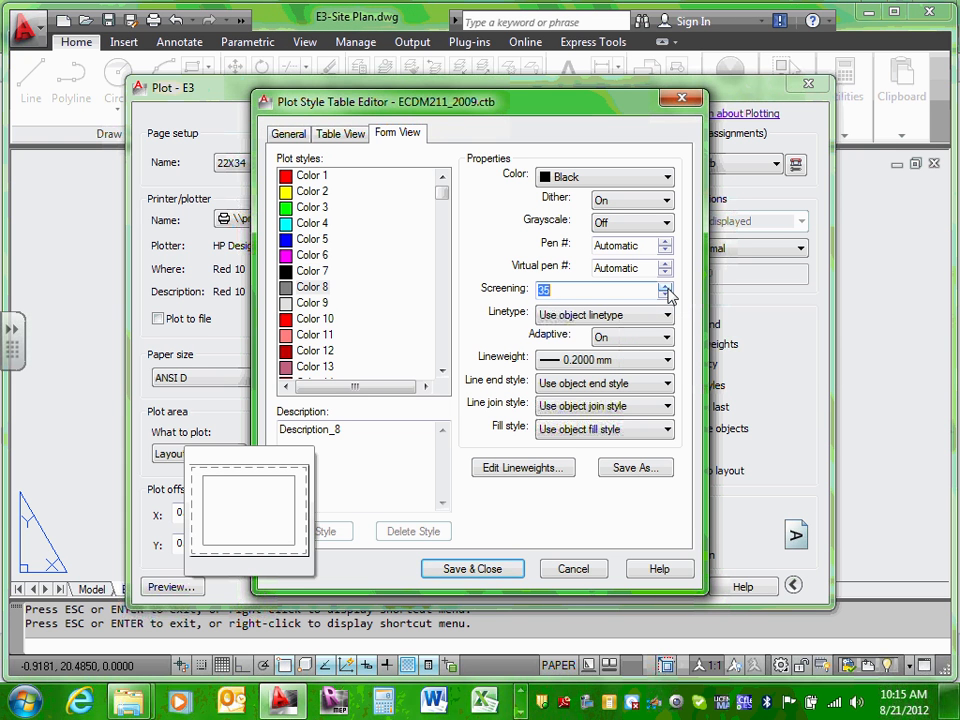
click(668, 297)
click(303, 290)
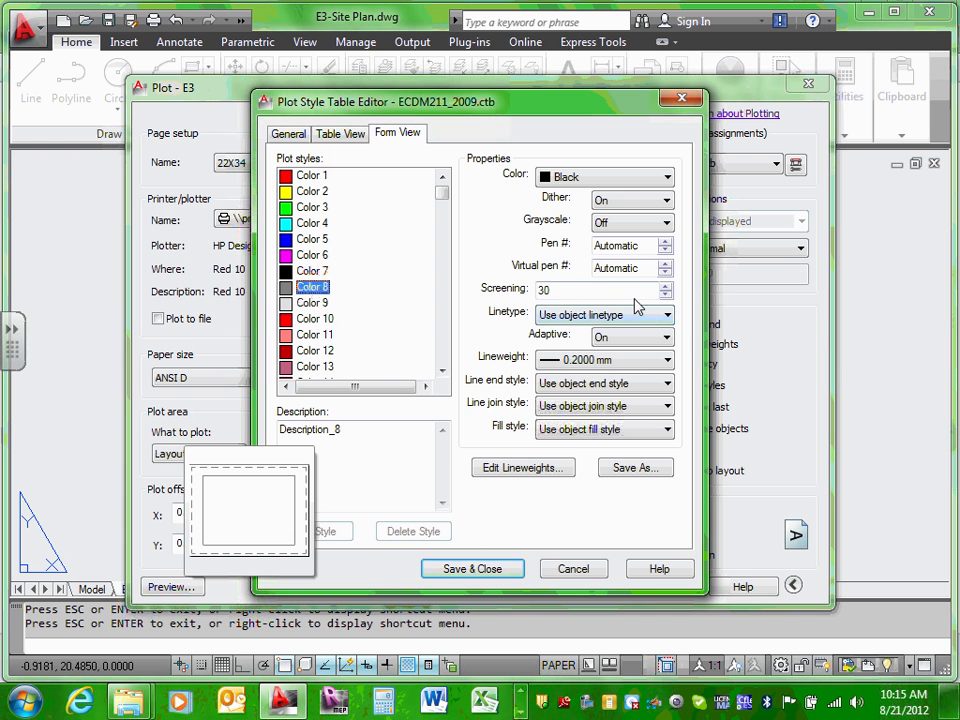
click(470, 569)
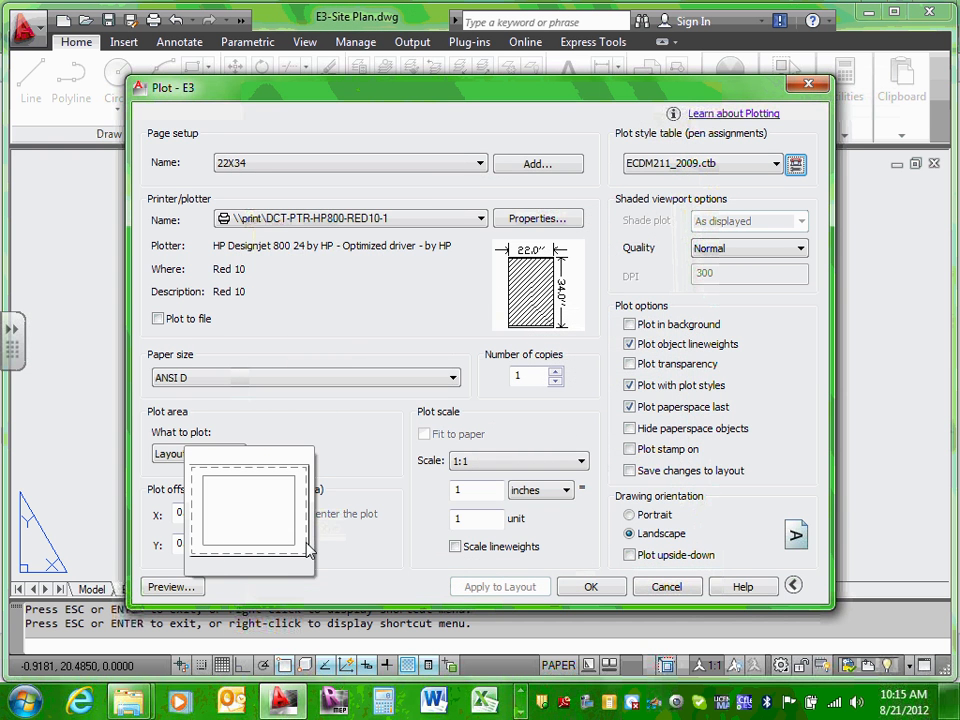
Step: Preview the E3 plot with the lighter gray site plan, then exit the preview
click(191, 586)
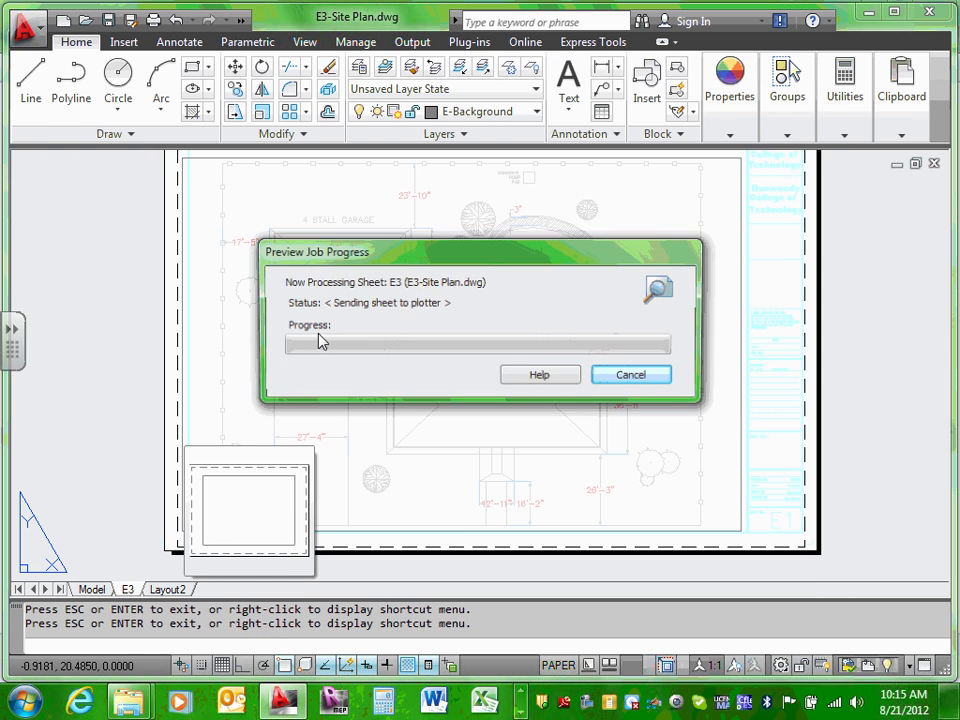
scroll(415, 347, up, 5)
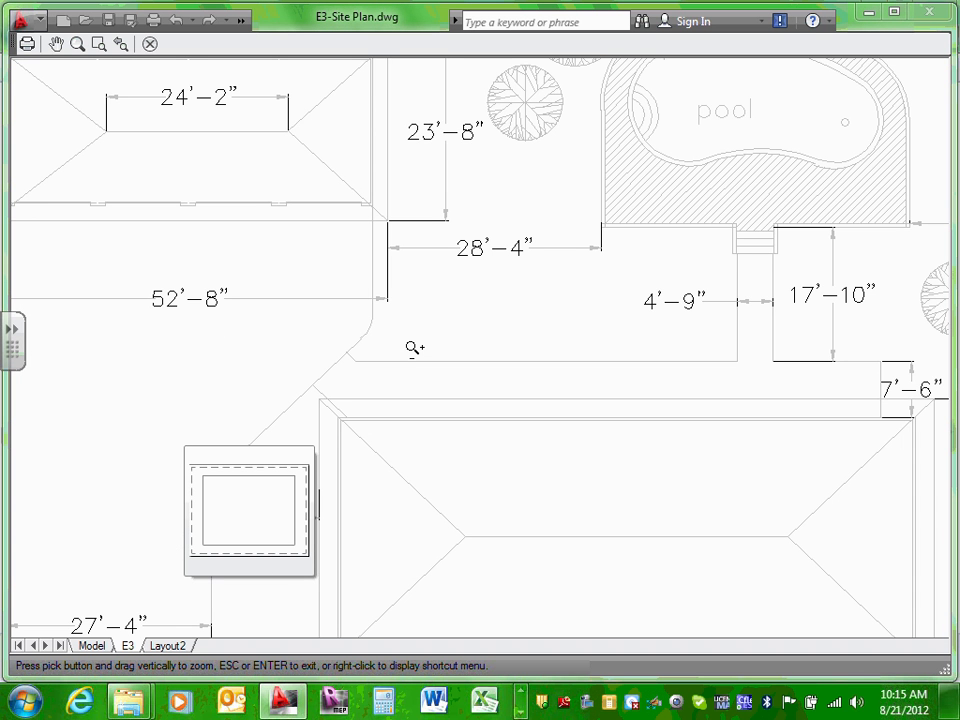
scroll(415, 347, down, 5)
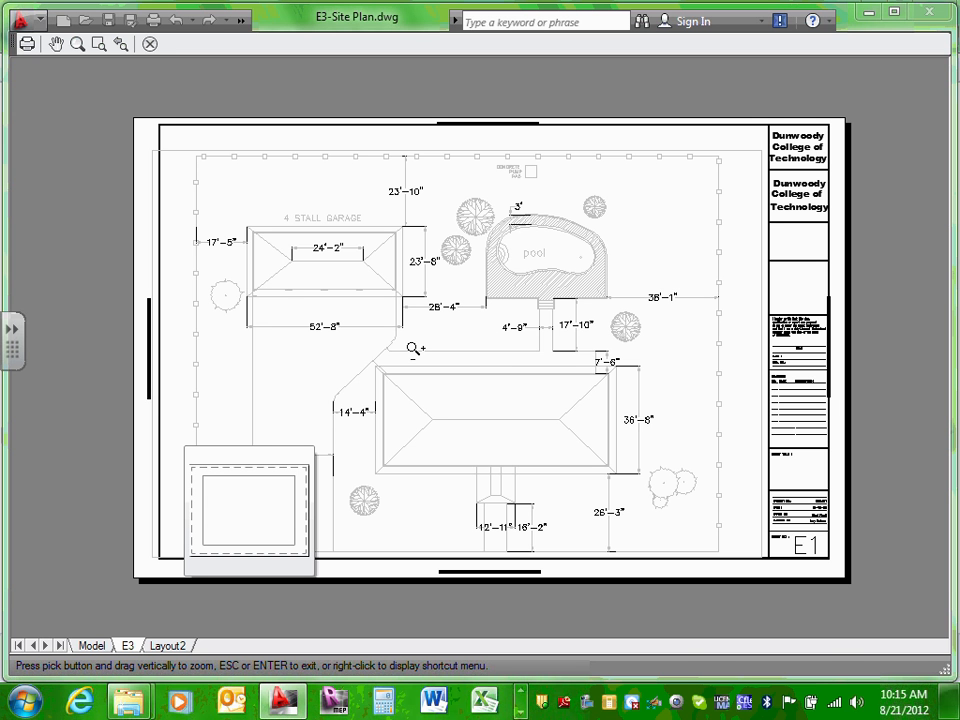
right_click(497, 333)
click(553, 349)
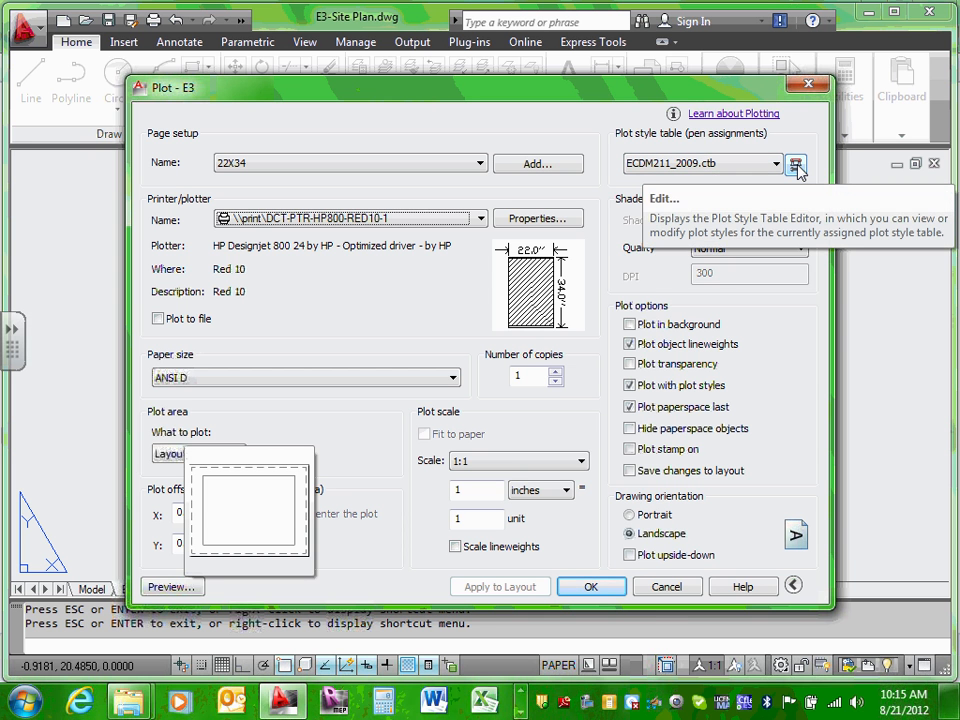
Step: Close the plot style editor unchanged, cancel the Plot dialog, and start plotting E3 again
click(795, 165)
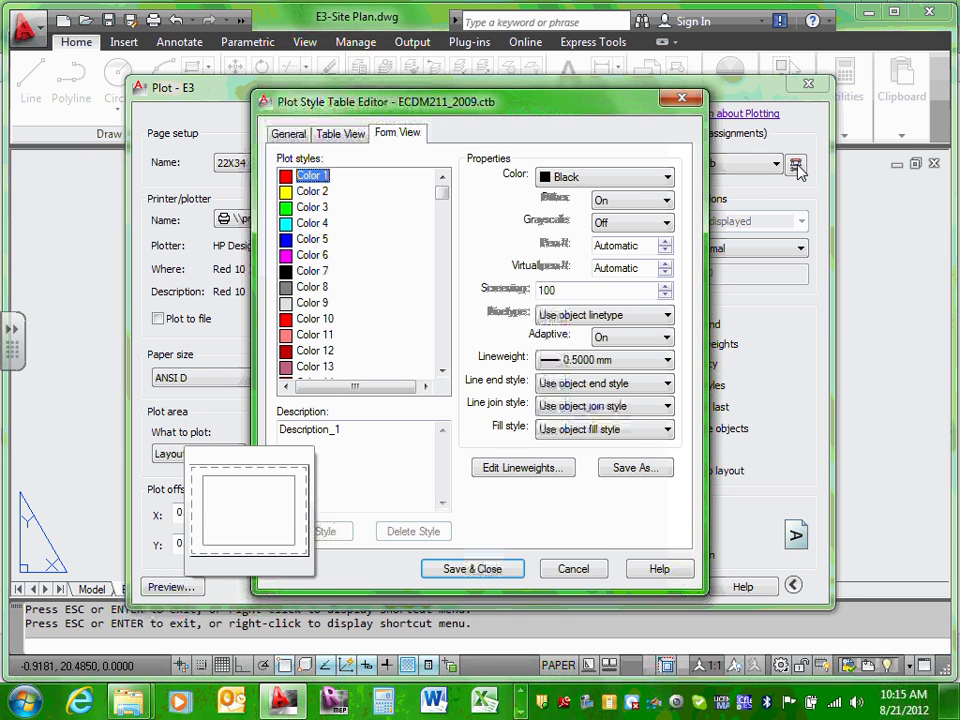
click(682, 98)
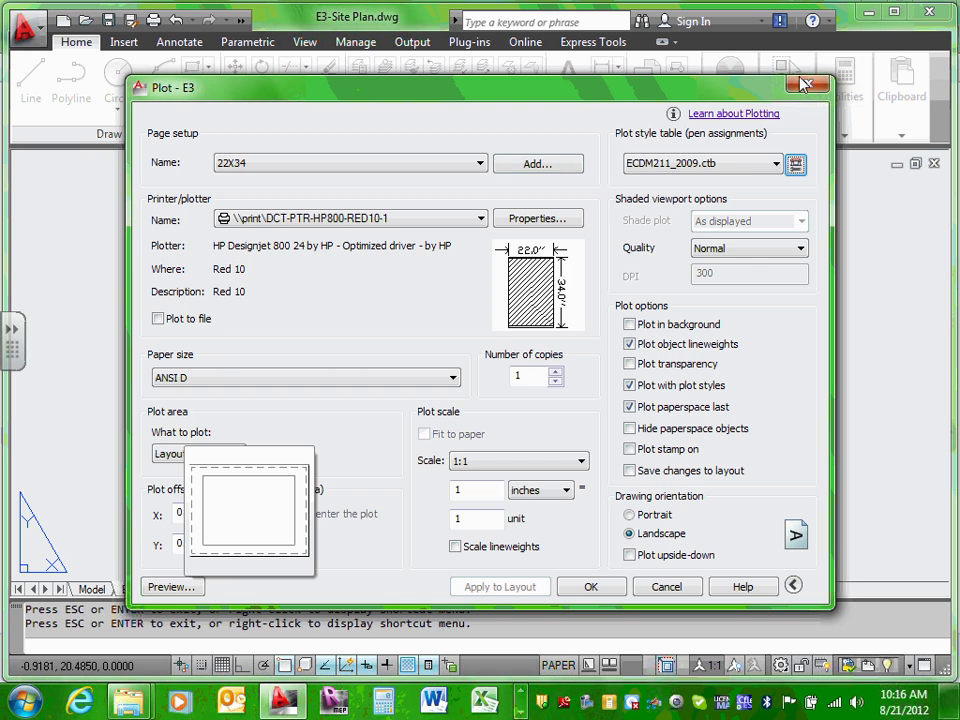
key(Return)
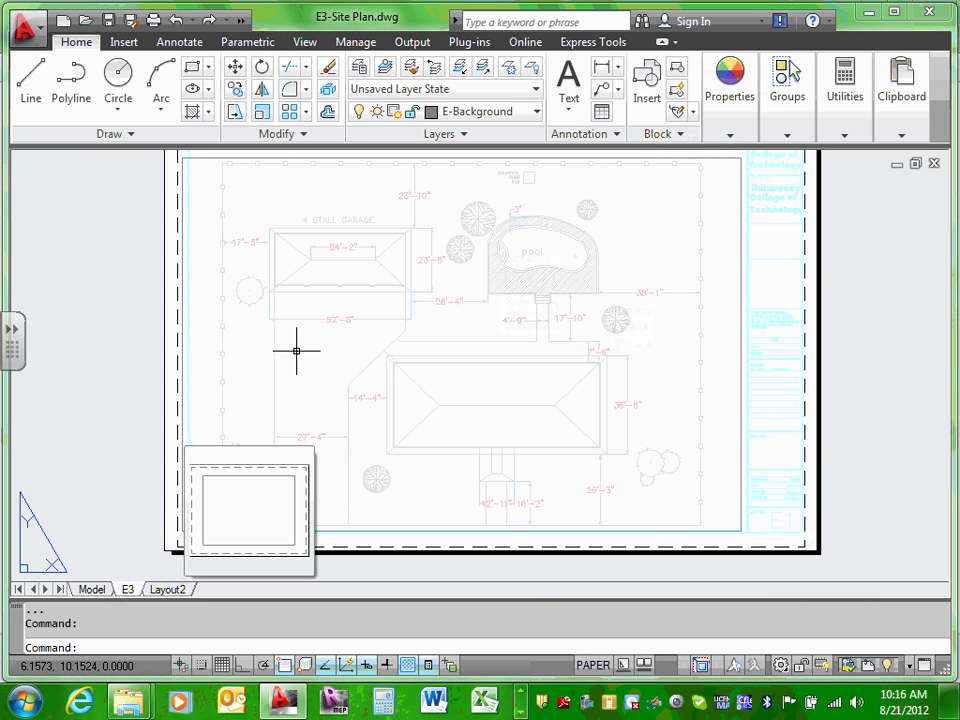
click(153, 21)
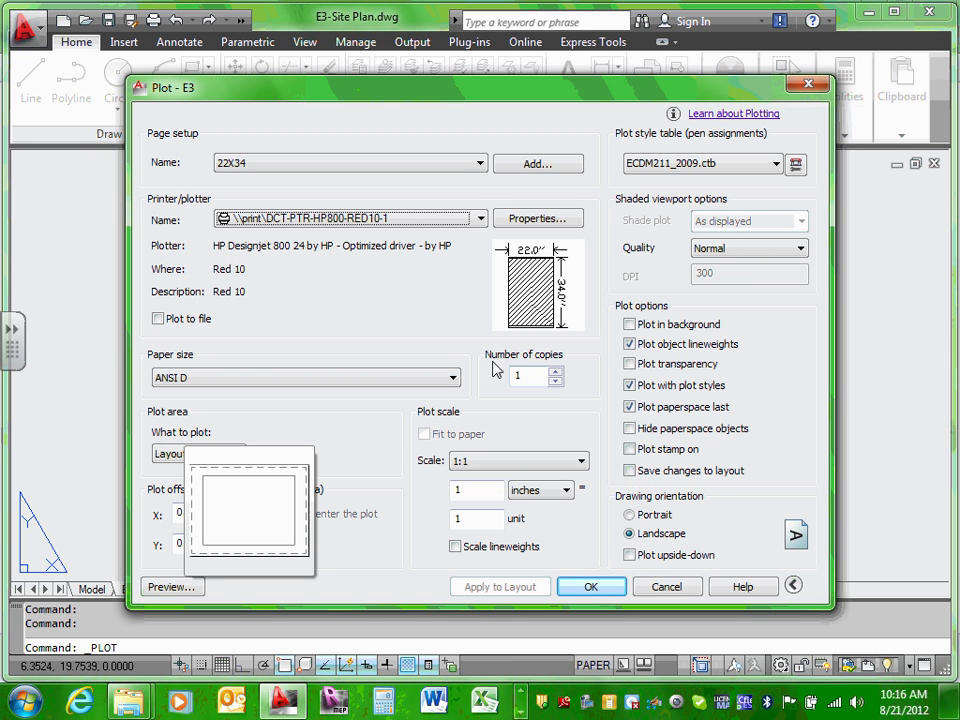
Step: Expand the Plot dialog to show the full set of plot options
click(793, 585)
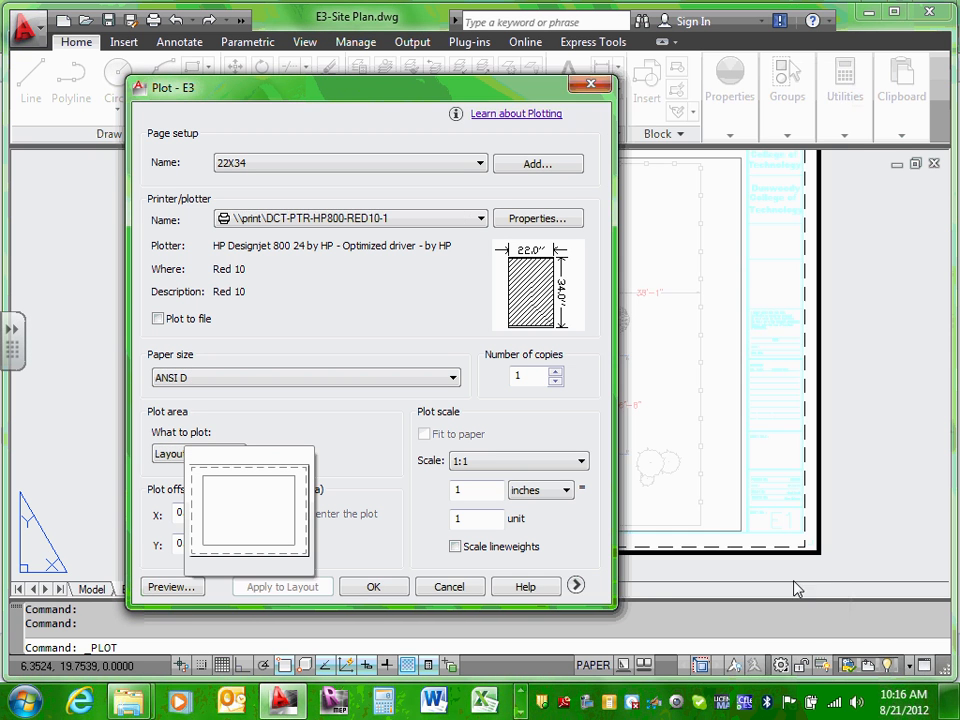
click(576, 587)
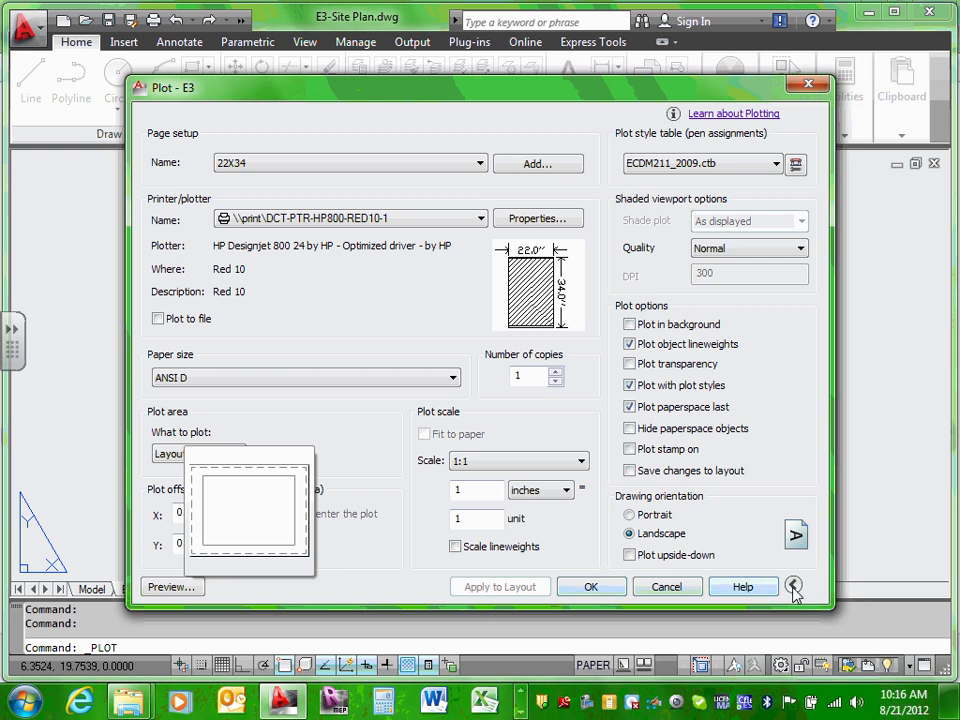
click(793, 590)
click(576, 587)
click(793, 589)
click(576, 586)
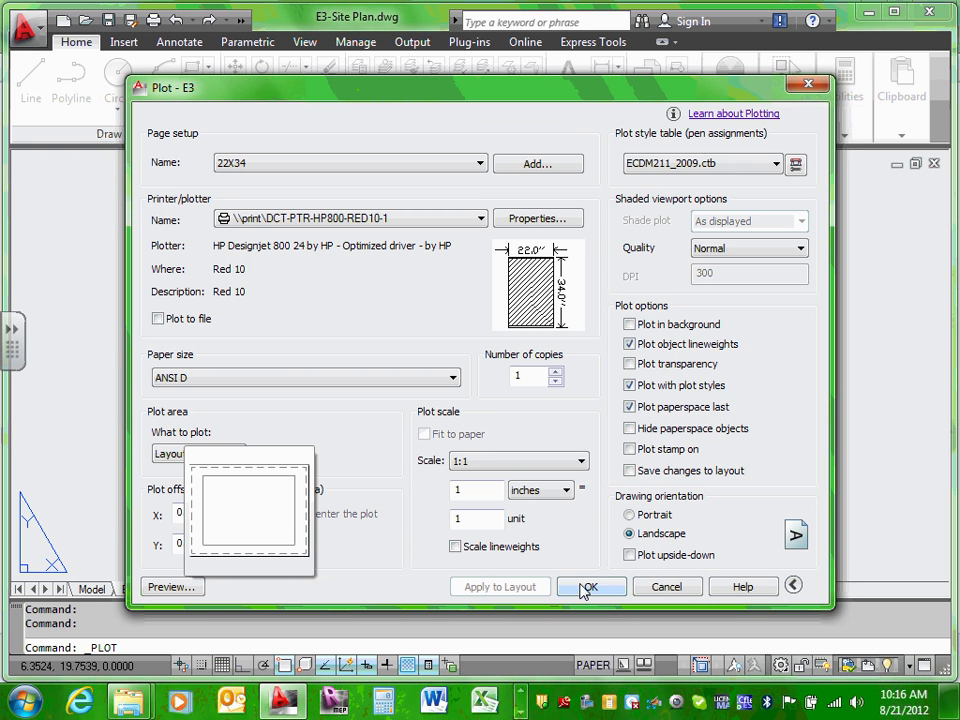
Step: Verify Color 8 screening of 30 in ECDM211_2009.ctb, save the table, and preview E3
click(795, 165)
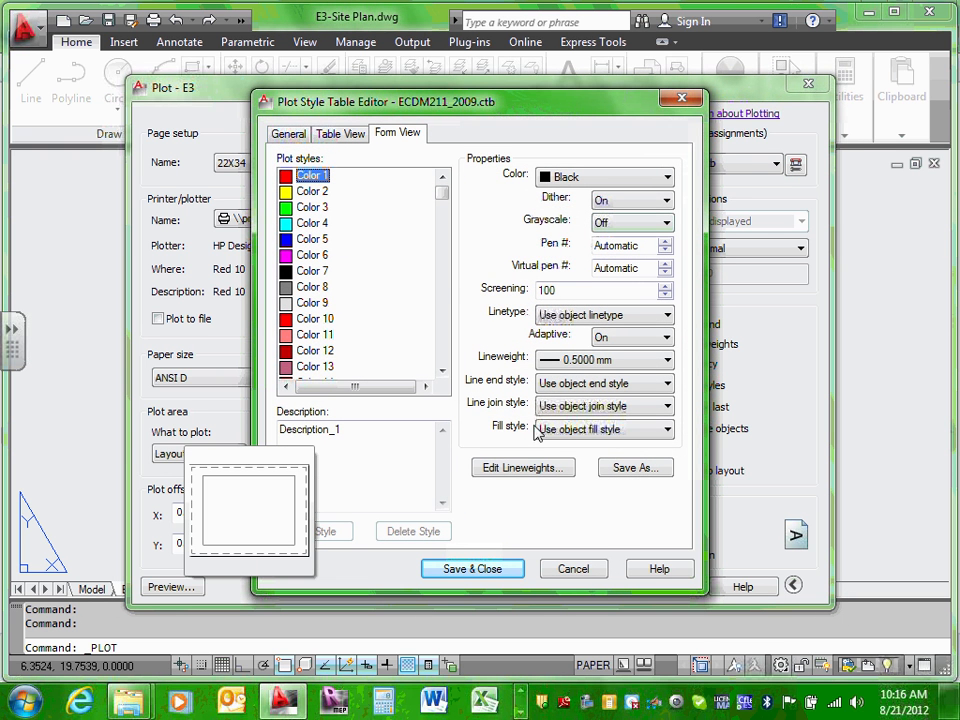
click(310, 288)
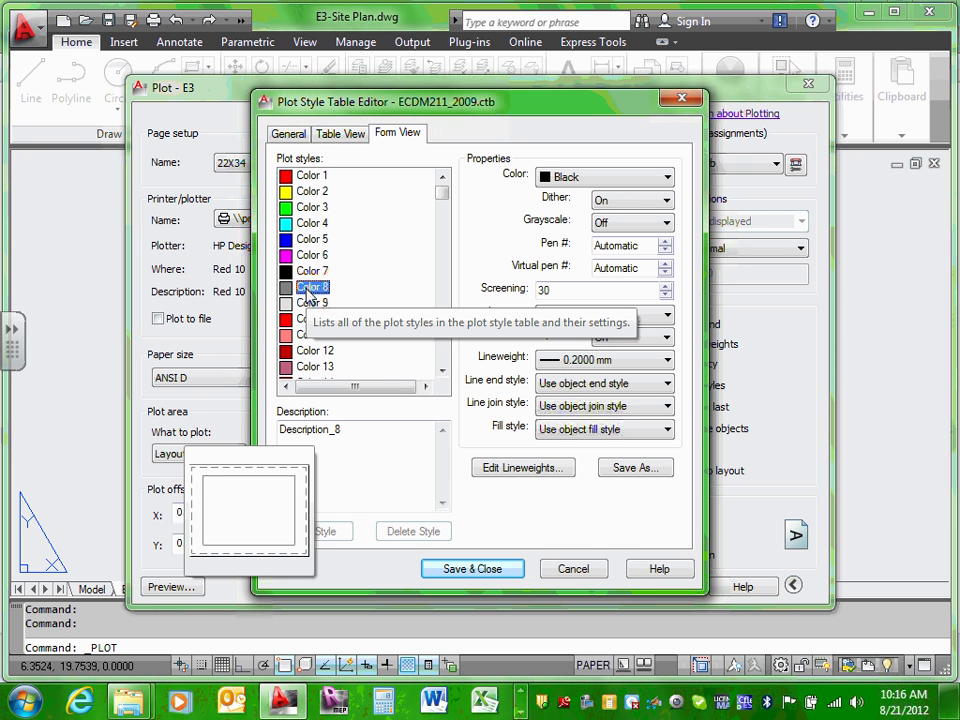
double_click(583, 289)
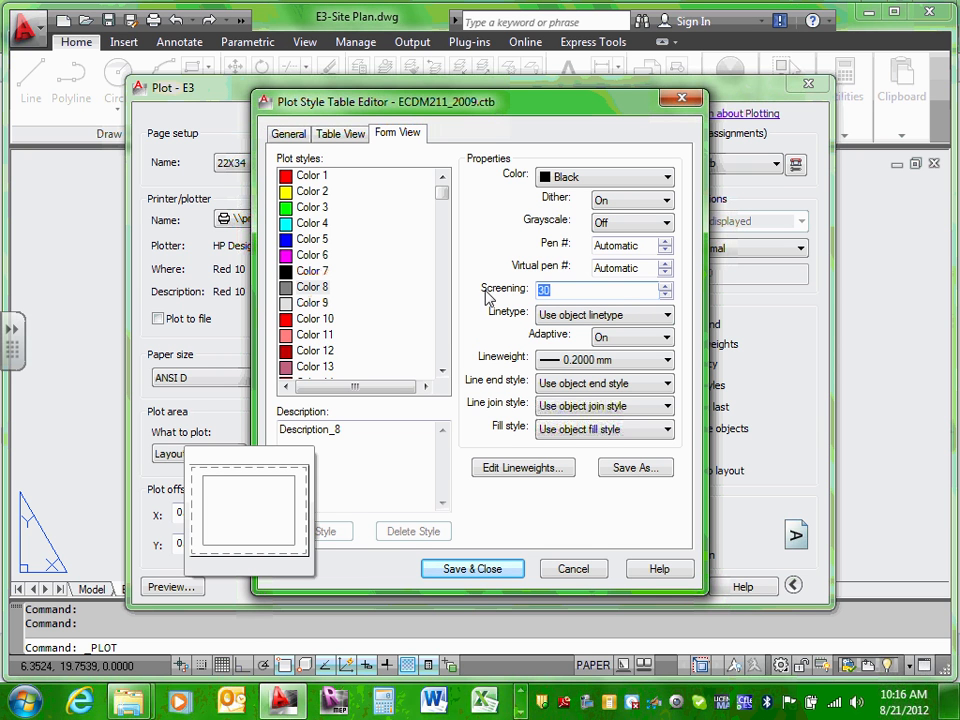
click(497, 572)
click(170, 585)
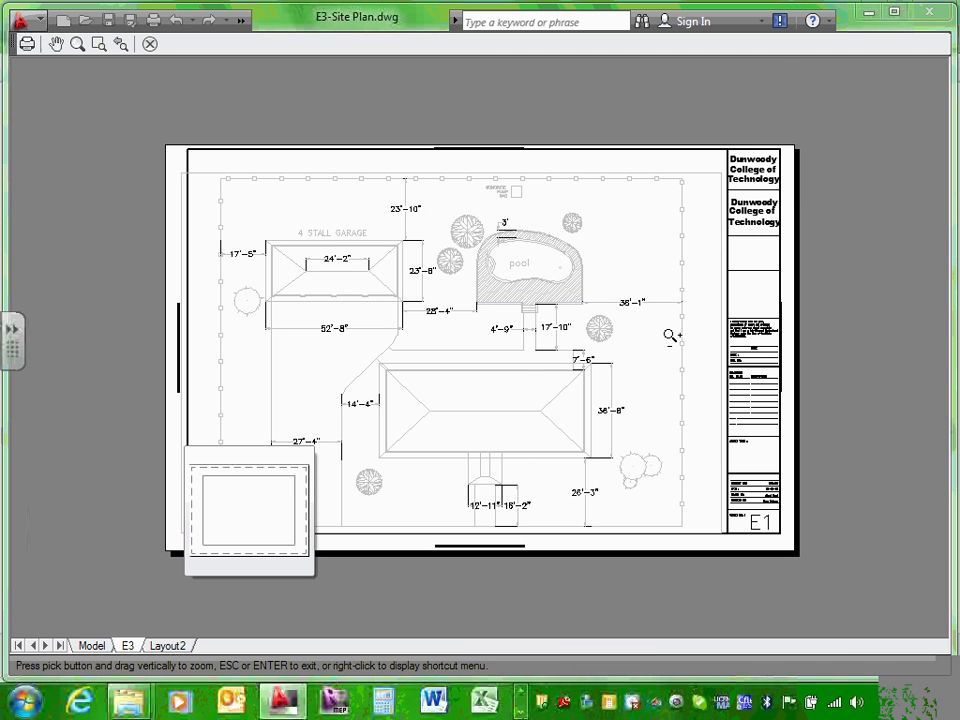
Step: Exit the E3 preview, cancel the Plot dialog, and zoom into the gray site plan in model space
scroll(546, 326, up, 5)
right_click(546, 318)
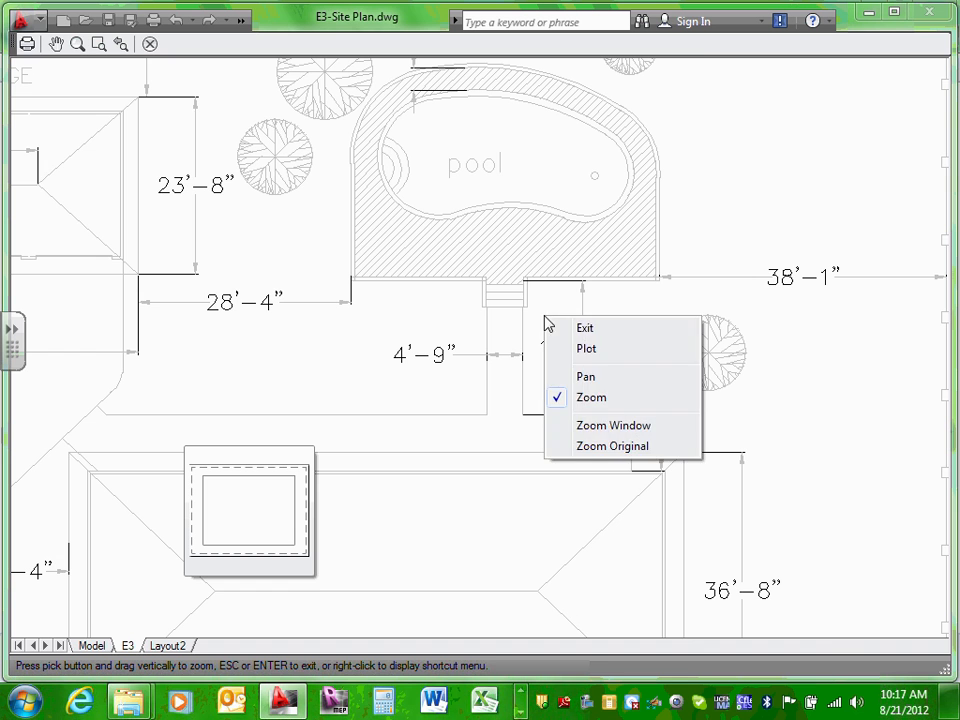
click(591, 332)
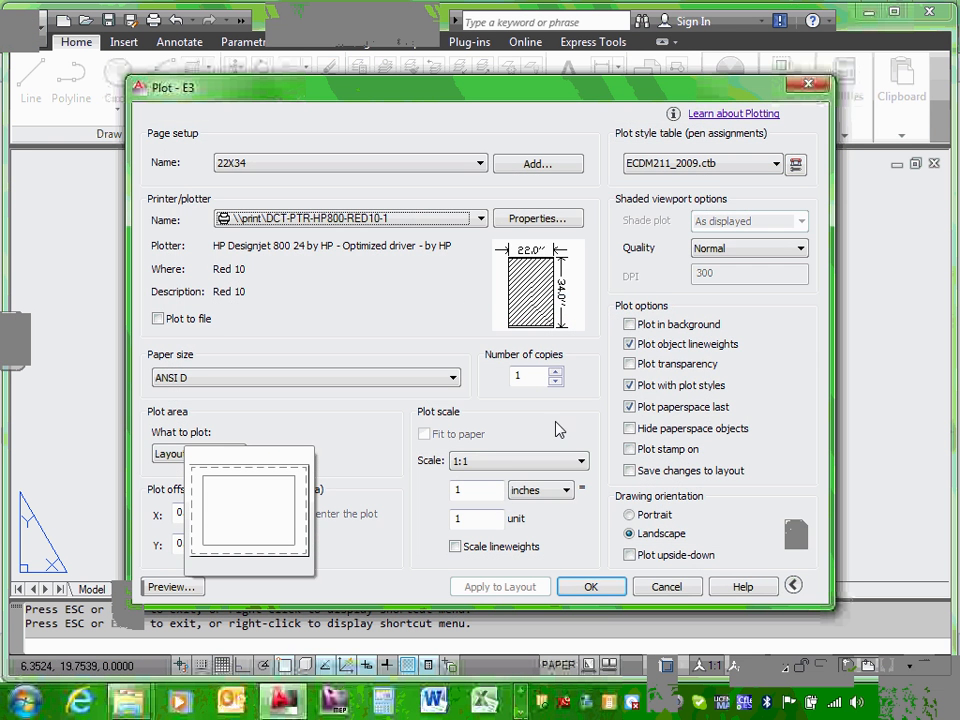
click(666, 587)
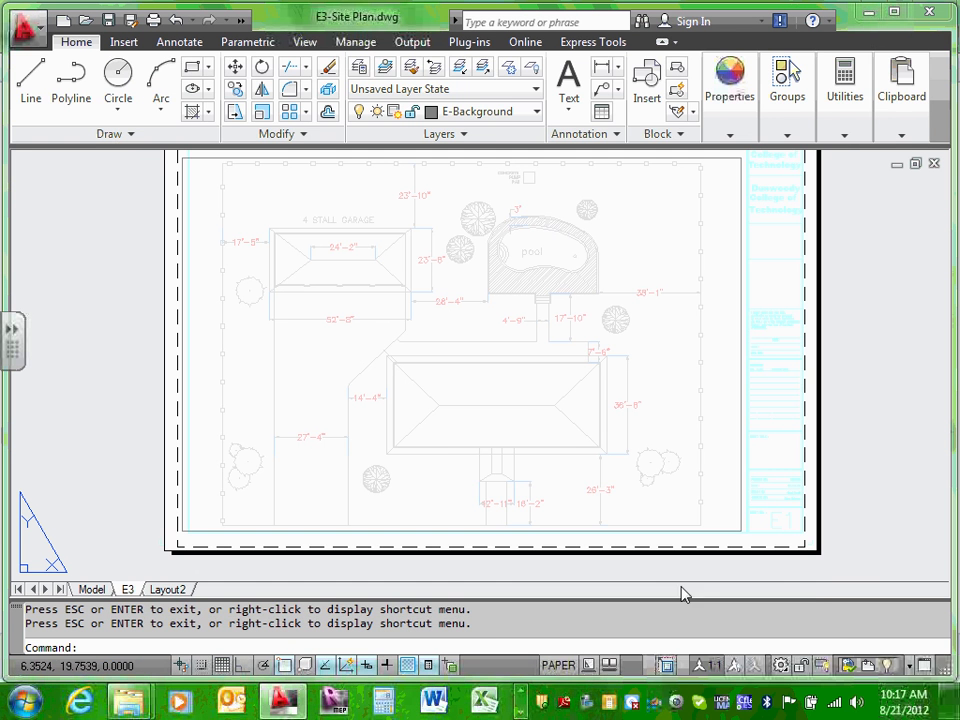
click(88, 588)
scroll(239, 476, up, 5)
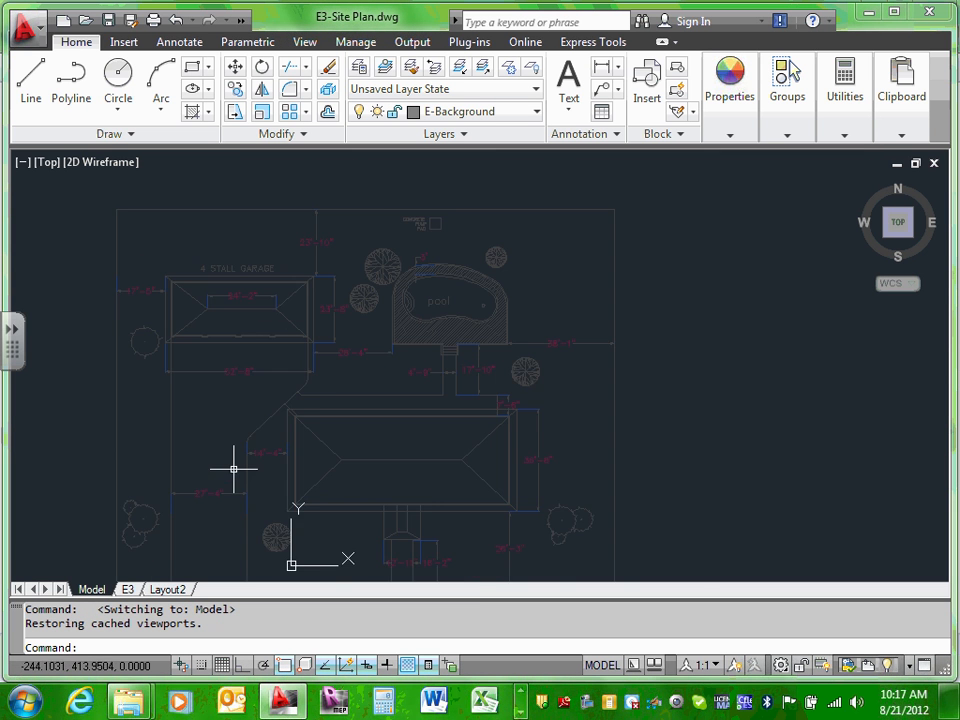
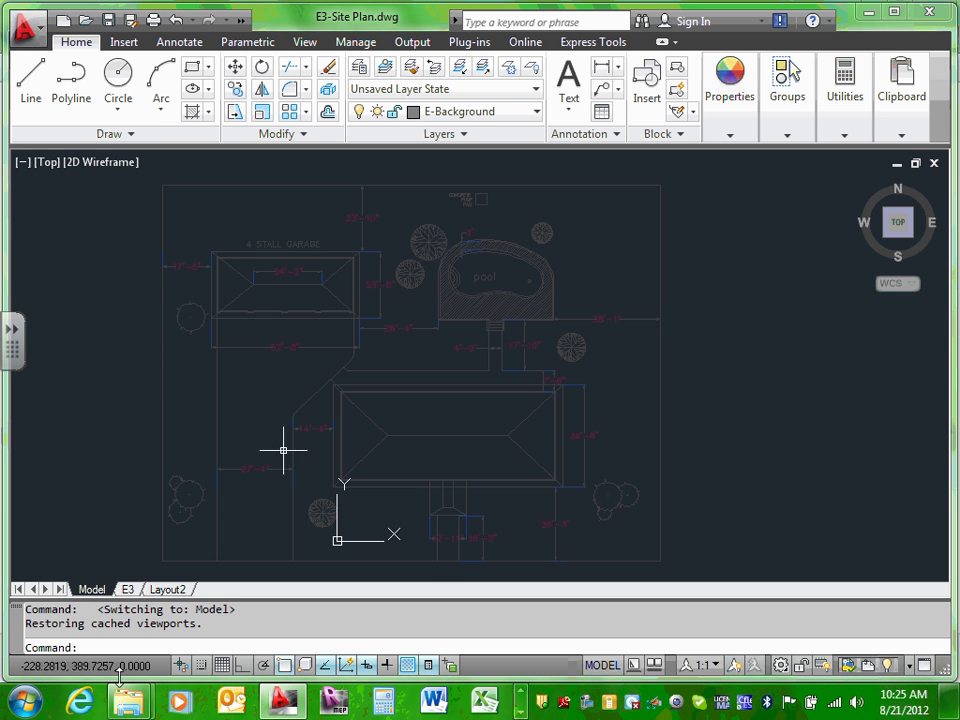
Step: Click in the AutoCAD window and zoom the model-space view of the site plan
click(521, 711)
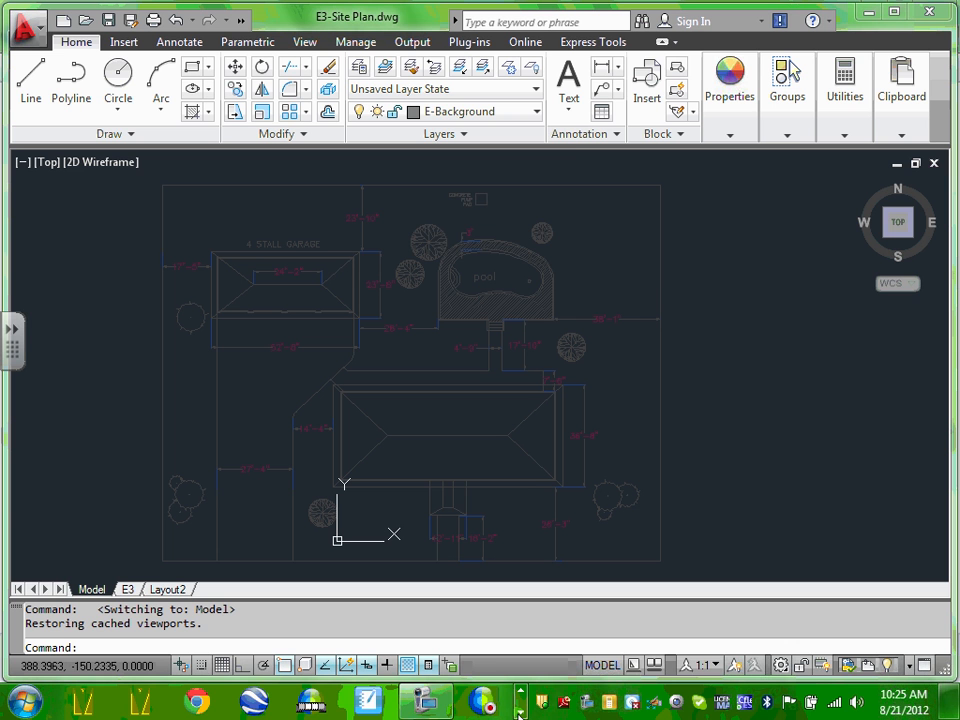
click(436, 705)
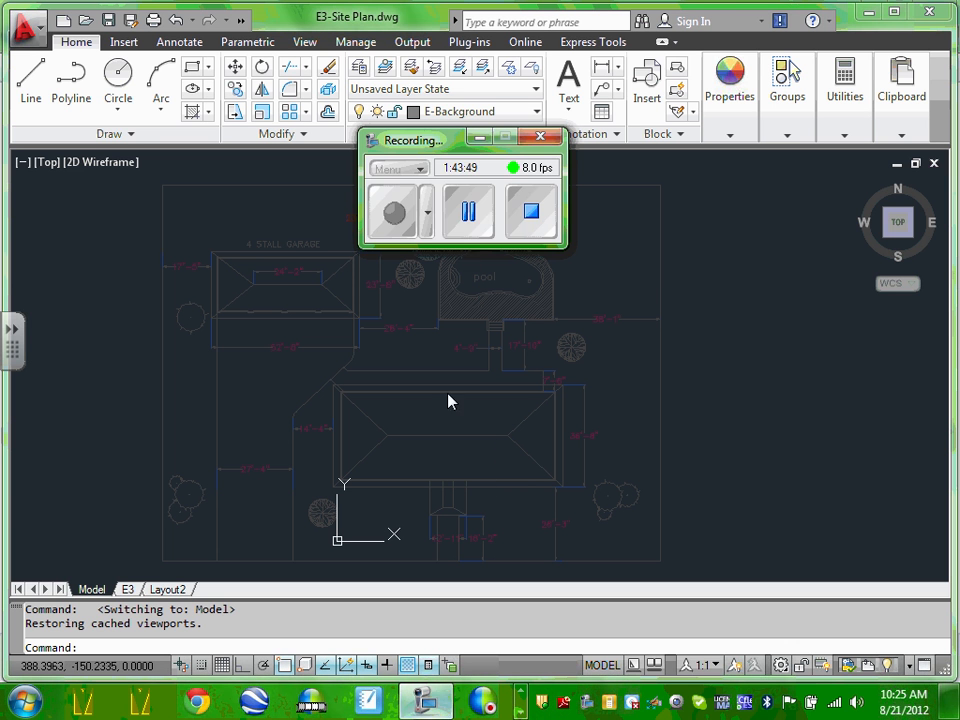
click(470, 215)
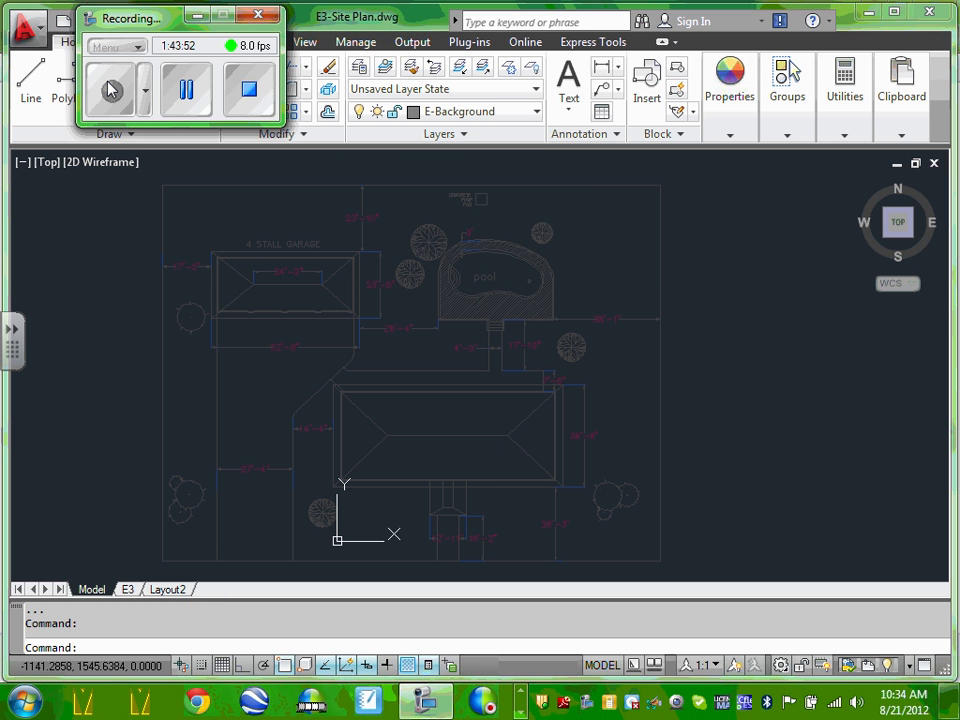
click(195, 16)
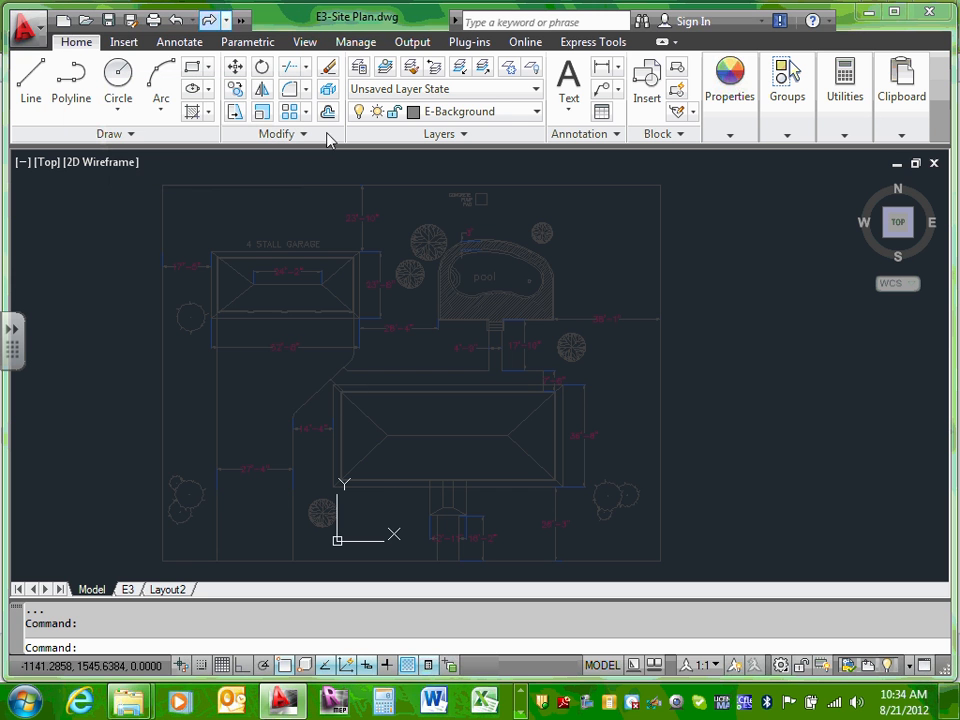
scroll(430, 303, up, 4)
scroll(306, 328, up, 4)
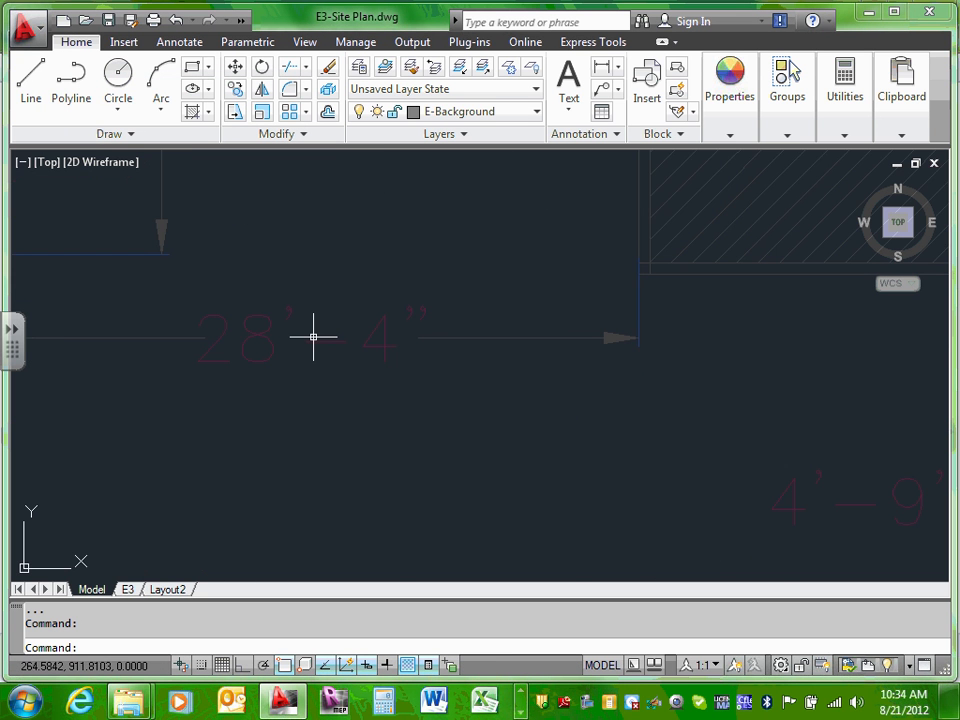
scroll(534, 339, down, 6)
scroll(468, 347, up, 3)
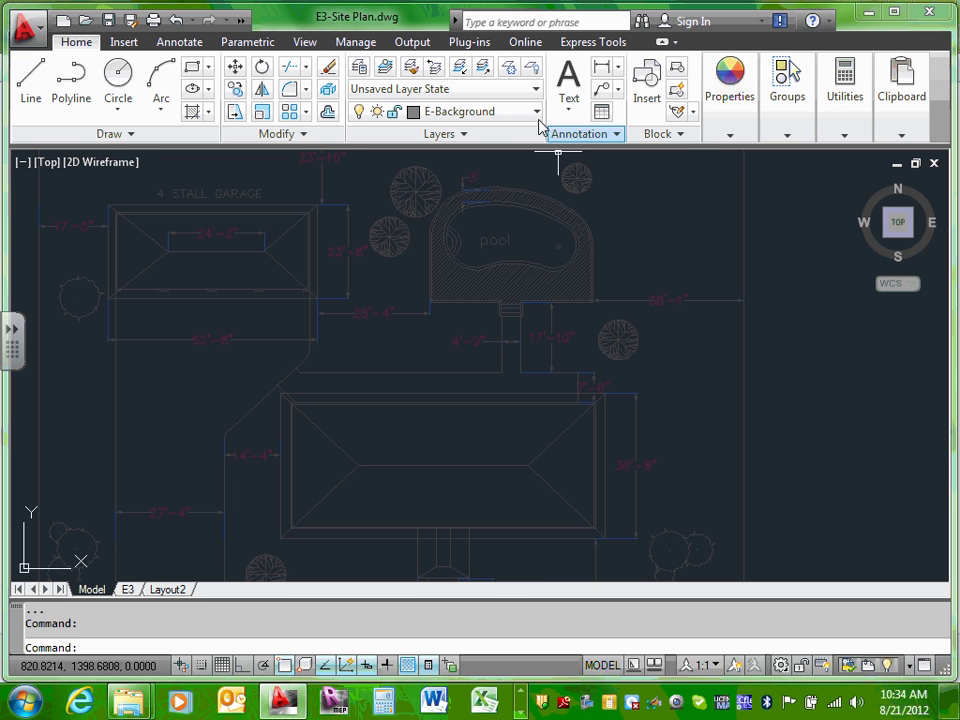
Step: Open Layer Properties filtered to the ECDM211-Site Plan xref layers, widening the Name column
click(359, 67)
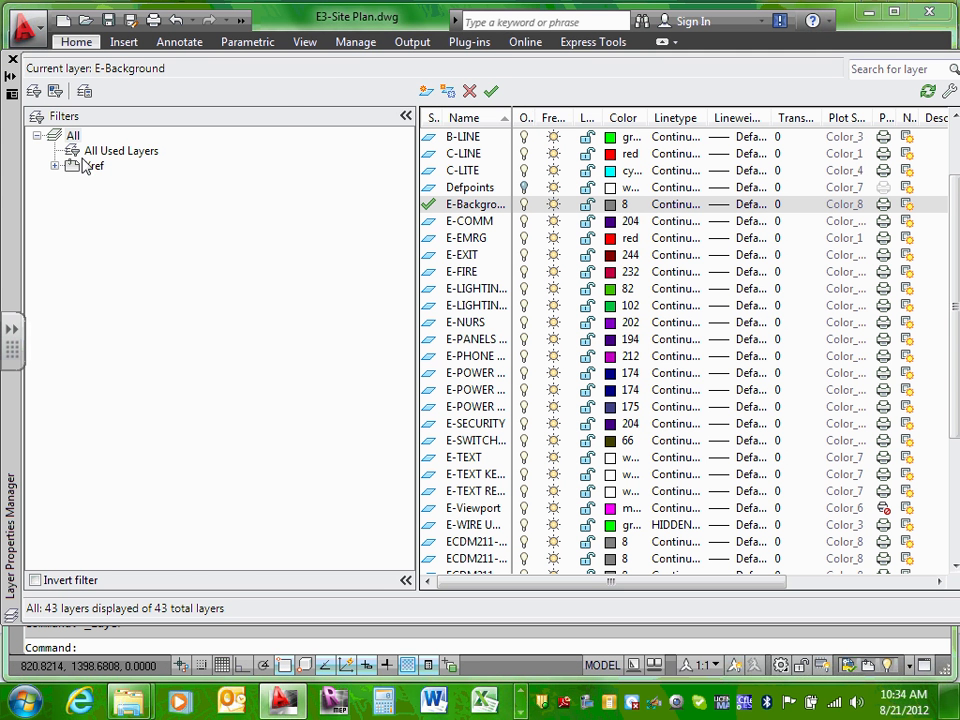
click(55, 167)
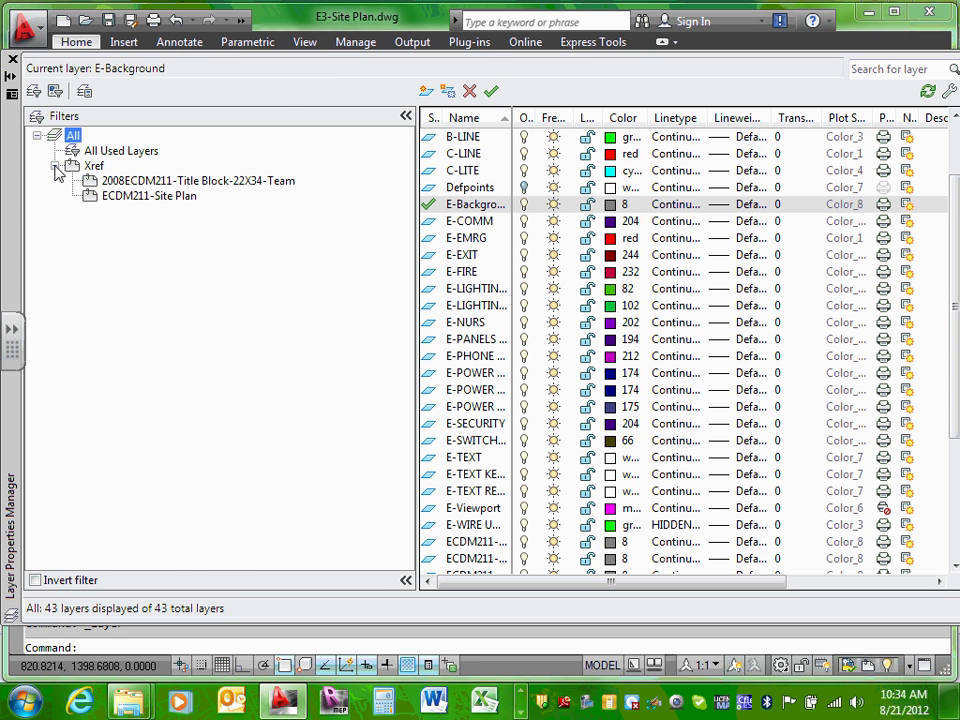
click(143, 198)
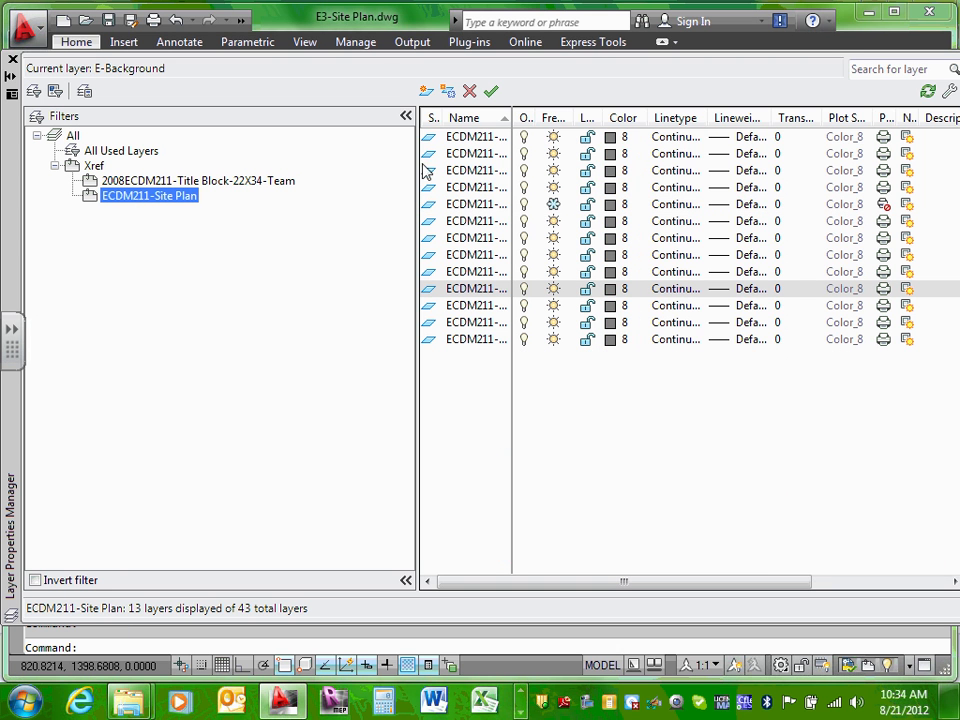
drag(417, 163, 277, 165)
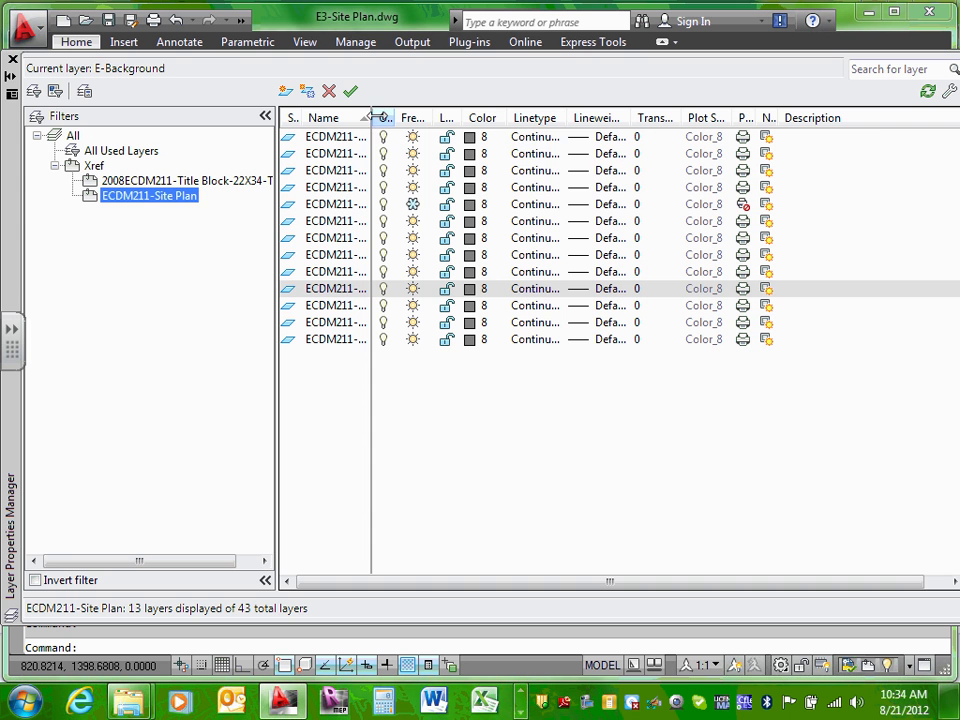
drag(377, 117, 621, 143)
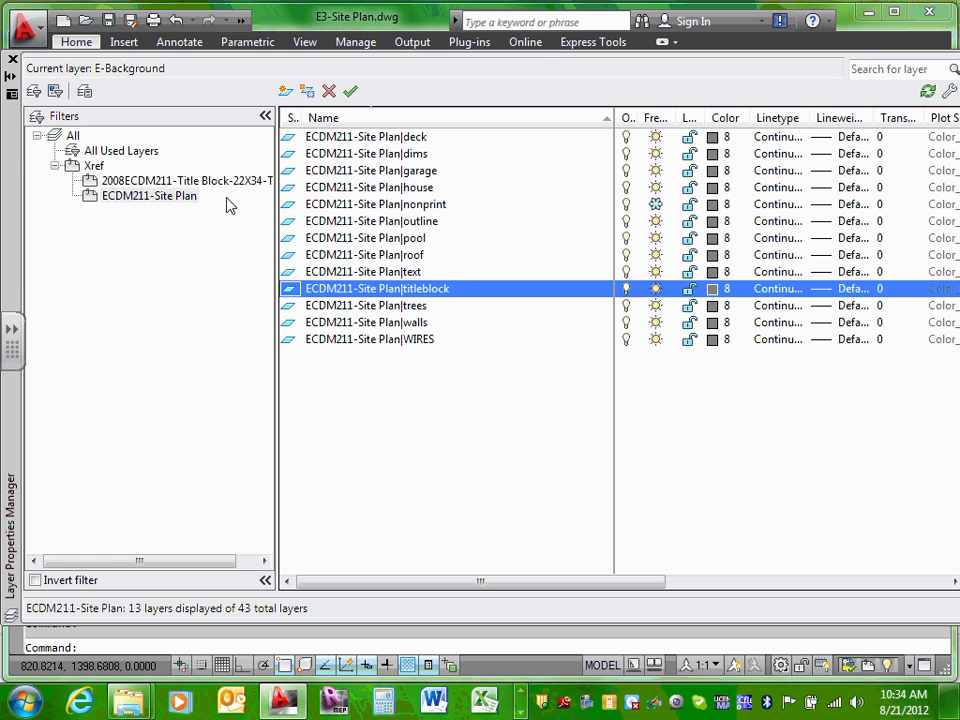
Step: Turn off the ECDM211-Site Plan|dims layer, then list all 43 layers
click(186, 199)
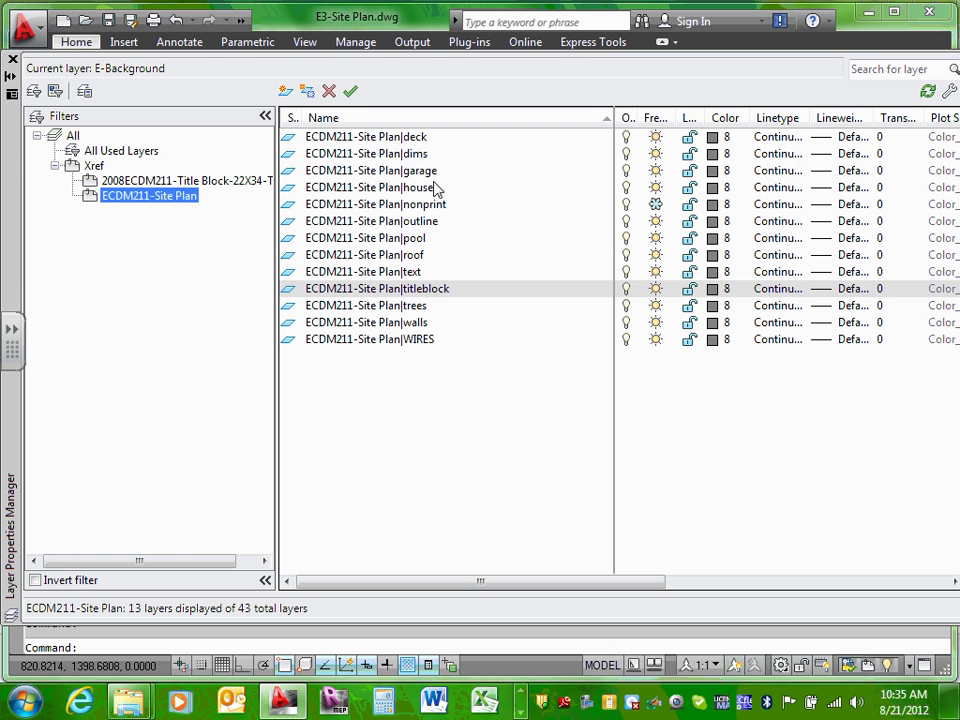
click(408, 154)
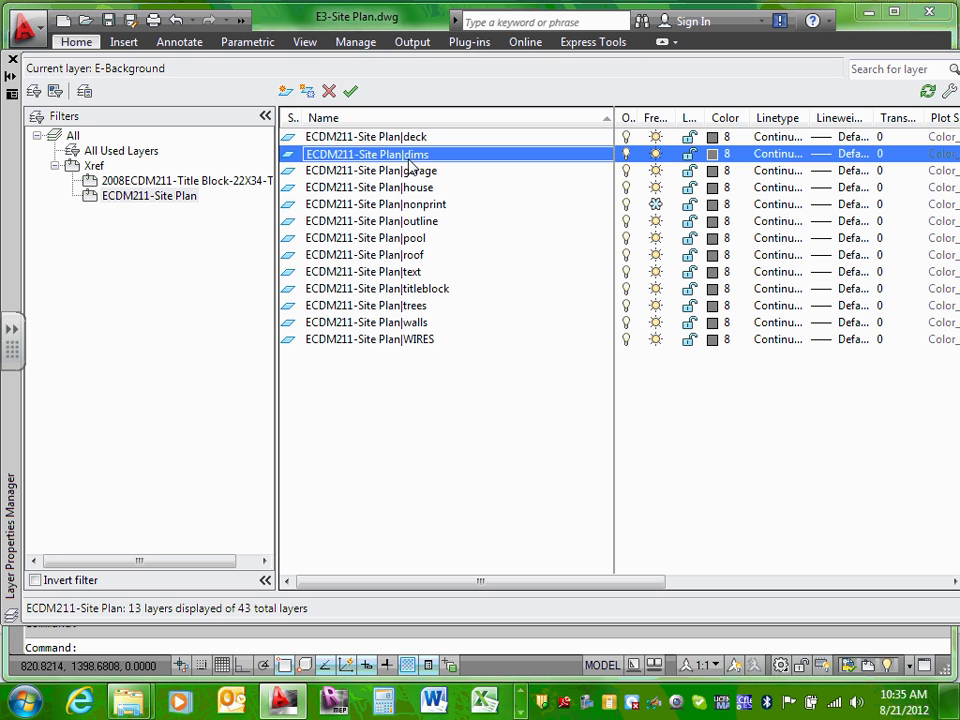
click(627, 155)
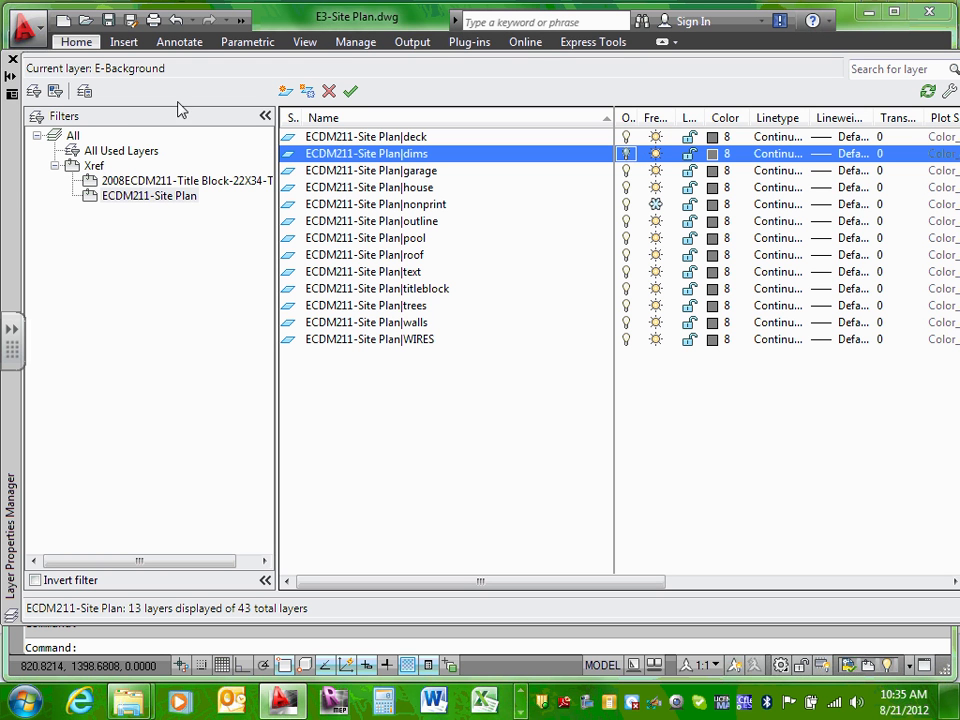
click(74, 137)
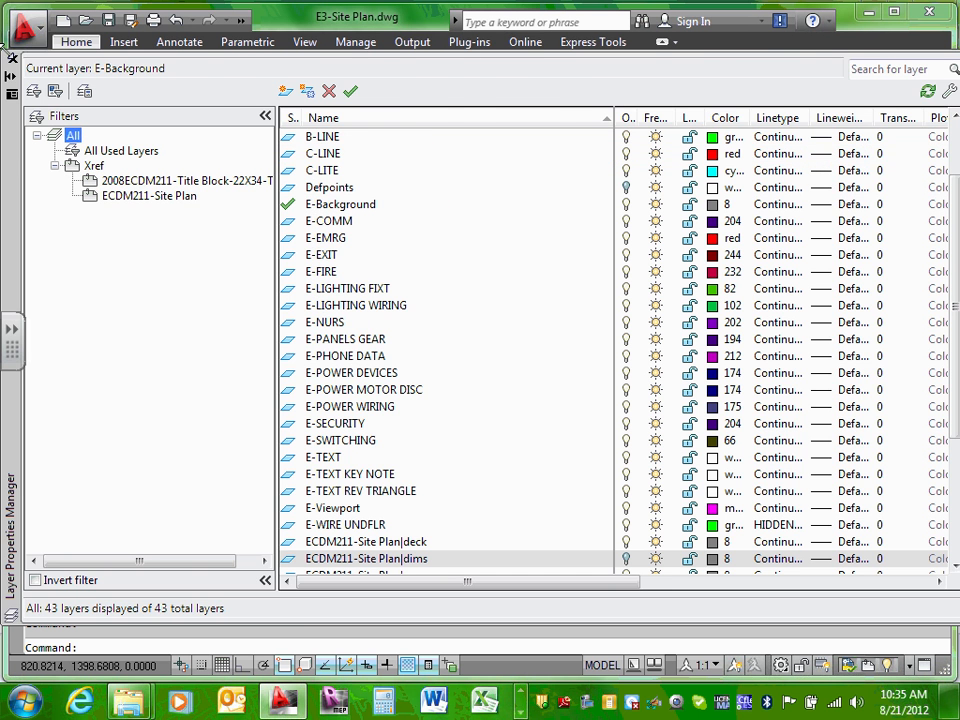
Step: Close the Layer Properties Manager and zoom the site plan view
click(12, 59)
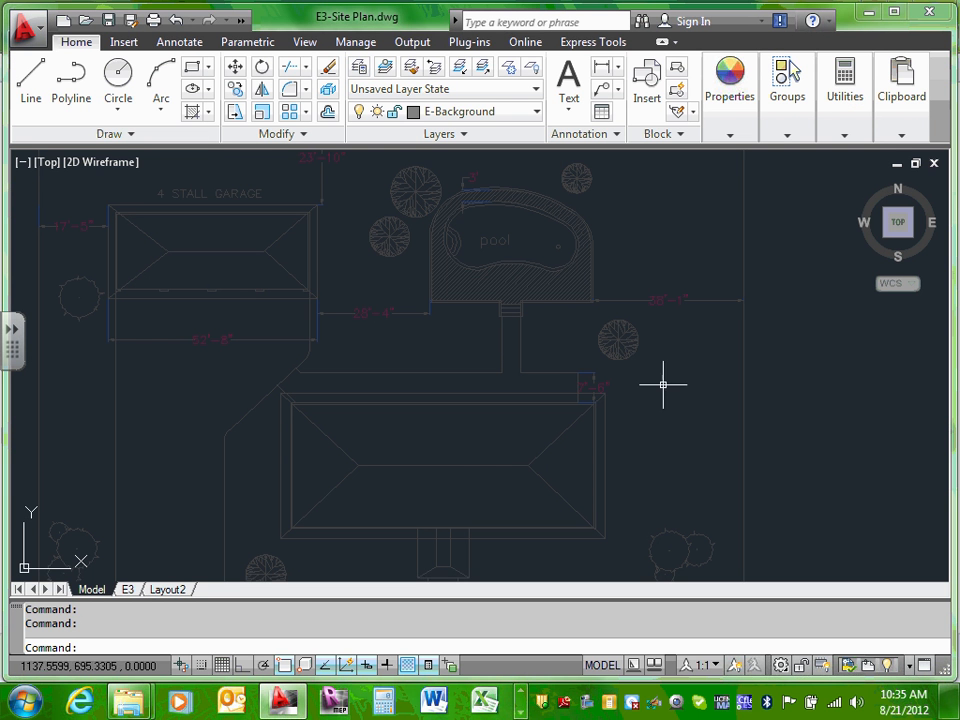
scroll(696, 322, up, 3)
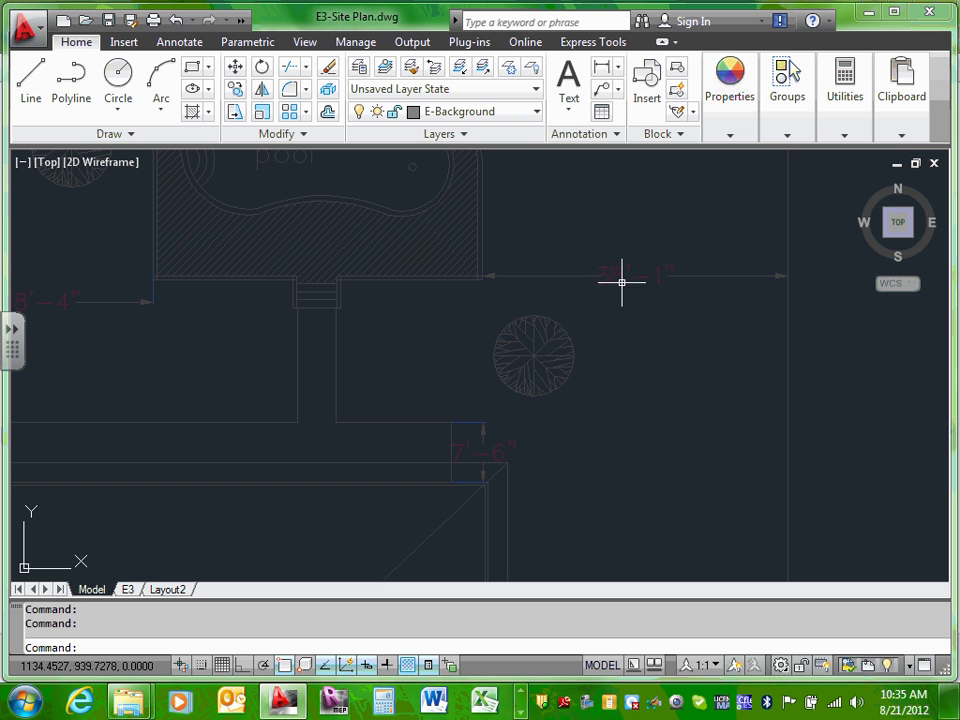
scroll(619, 282, down, 8)
scroll(511, 289, up, 3)
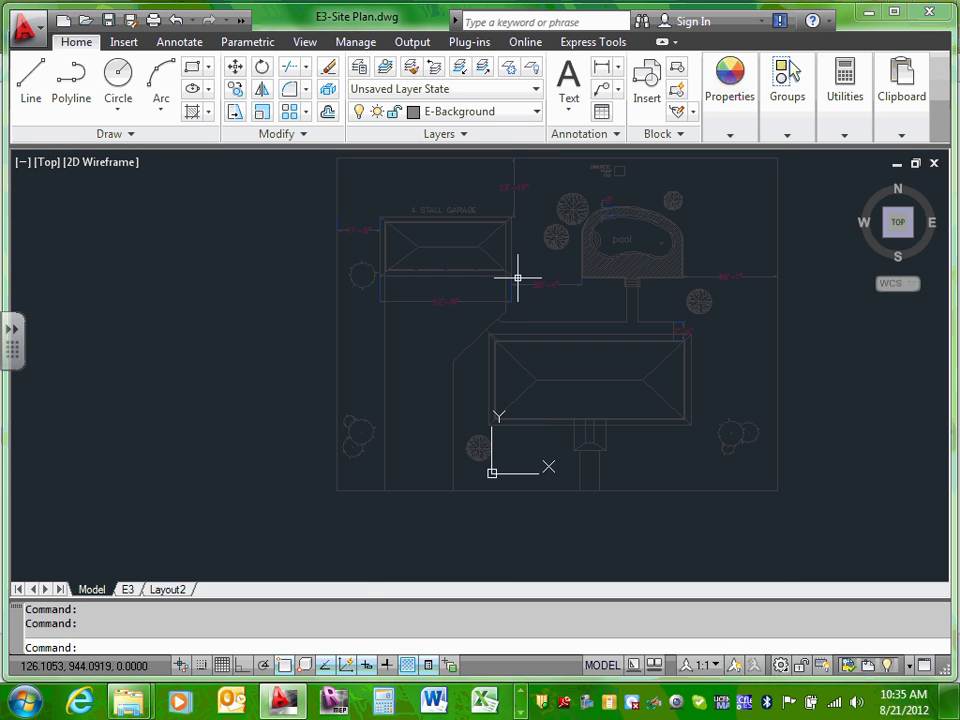
Step: From the Layer dropdown, switch the dims layer off and back on
click(537, 114)
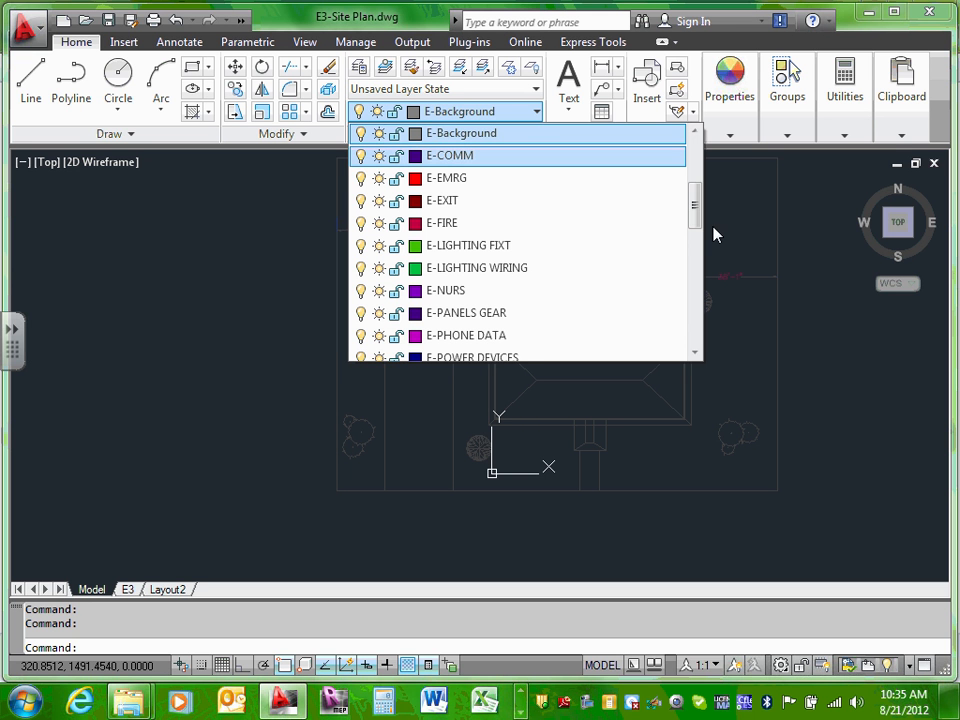
drag(694, 212, 690, 314)
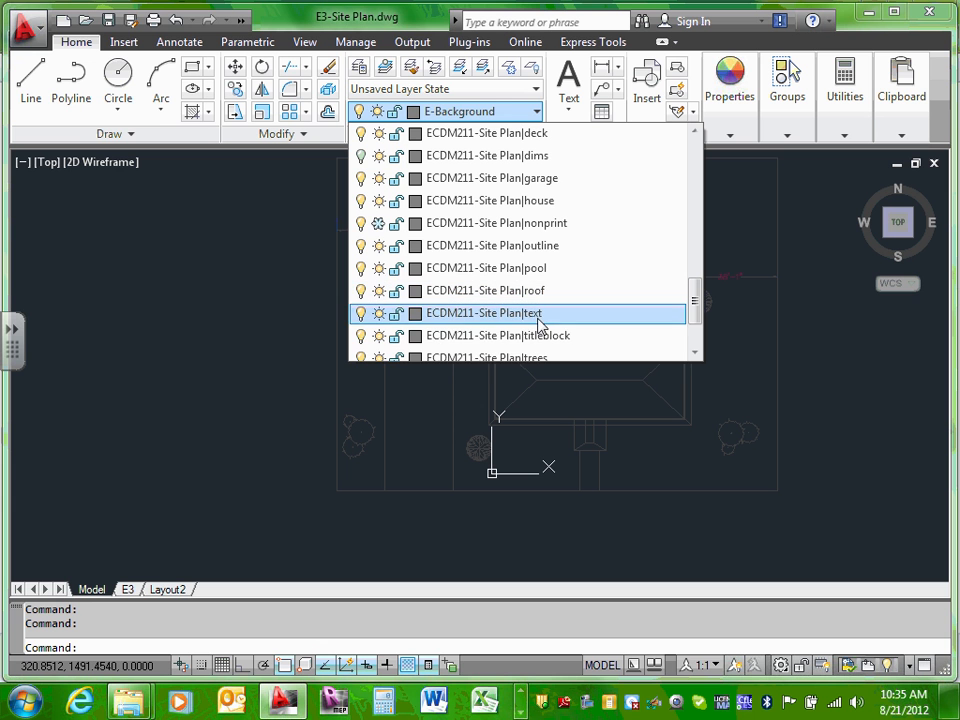
scroll(538, 330, down, 1)
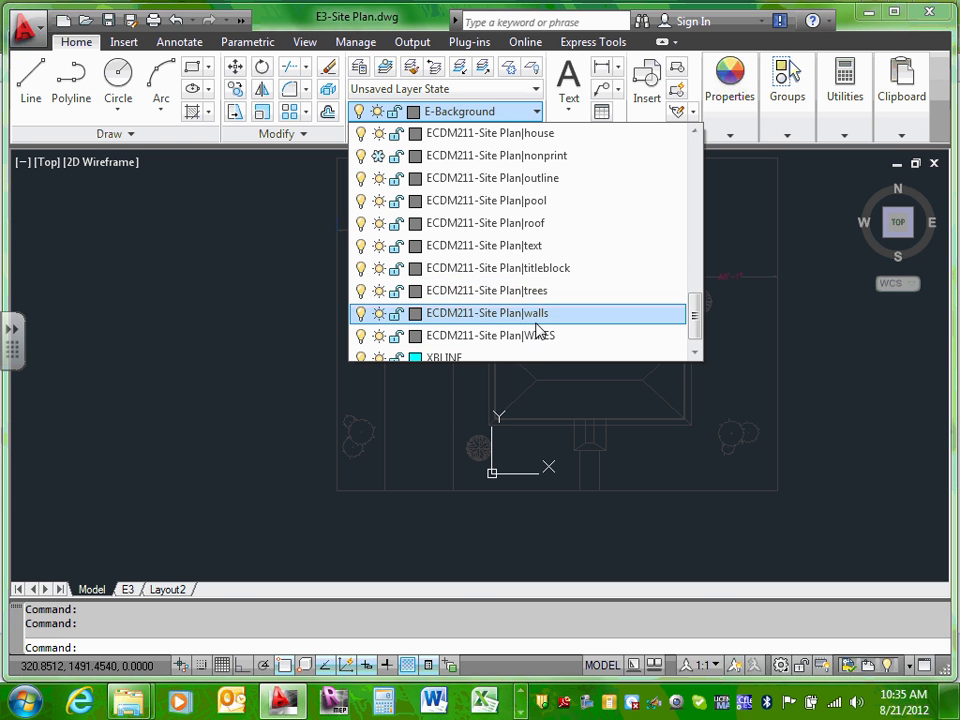
scroll(555, 240, up, 3)
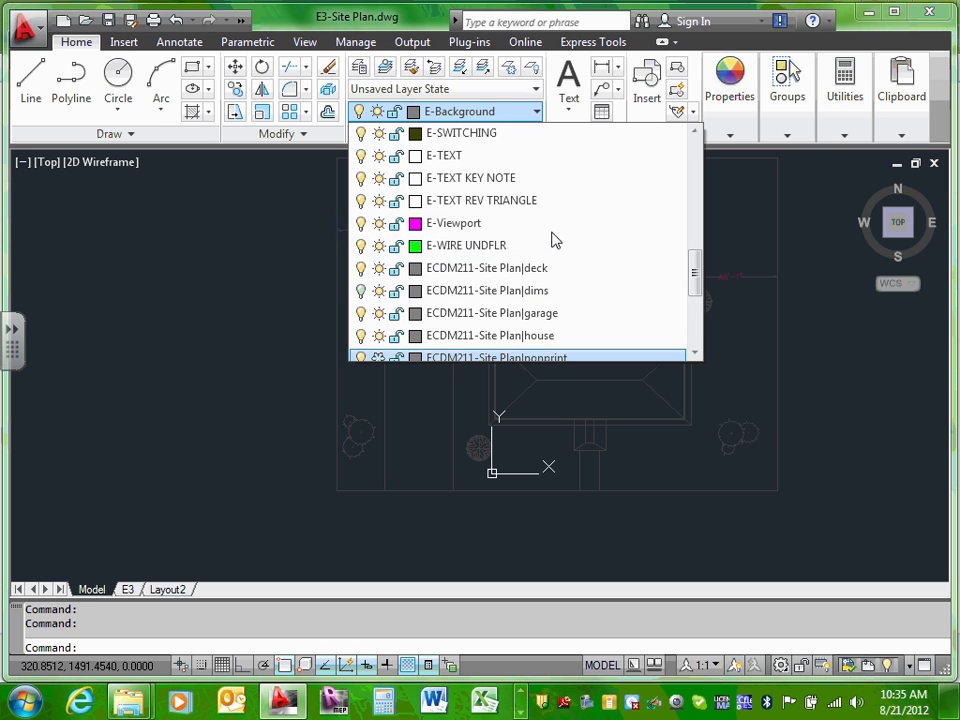
scroll(555, 240, down, 1)
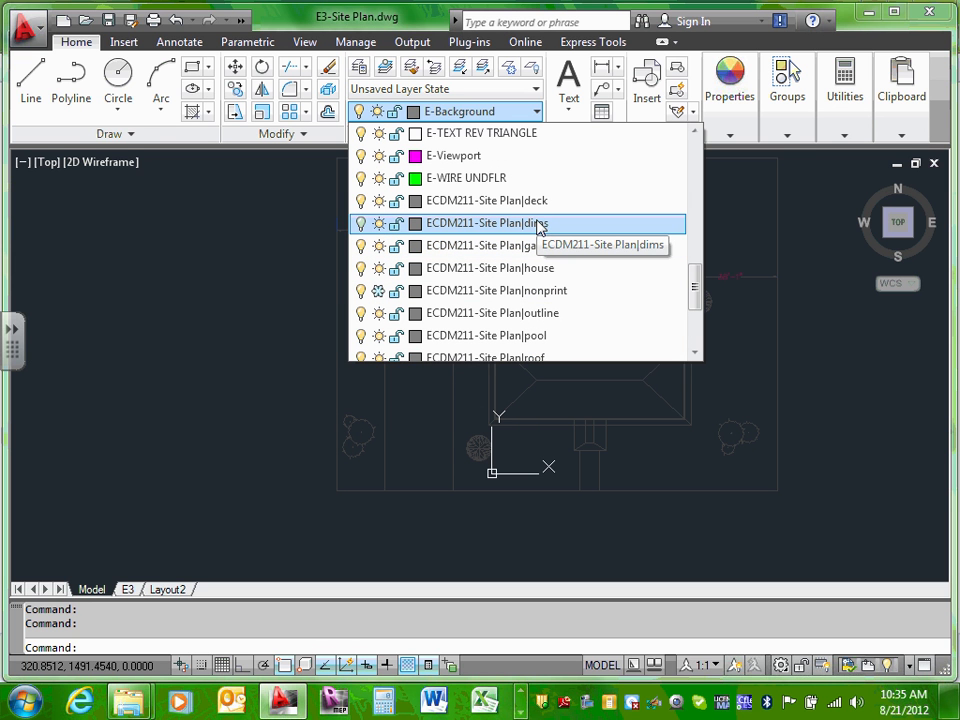
click(361, 225)
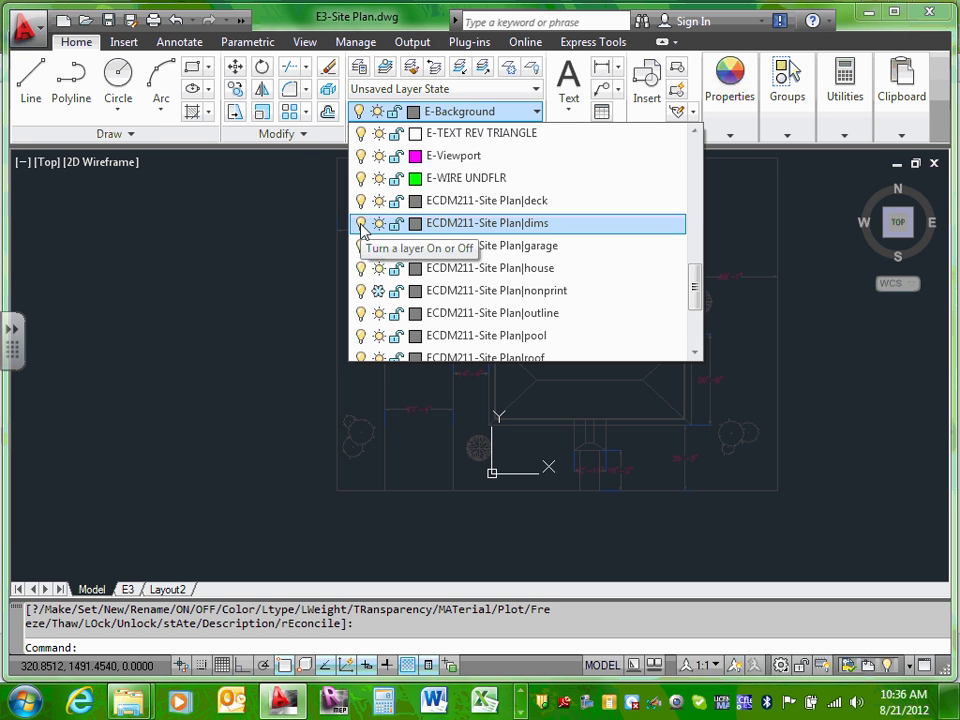
click(361, 224)
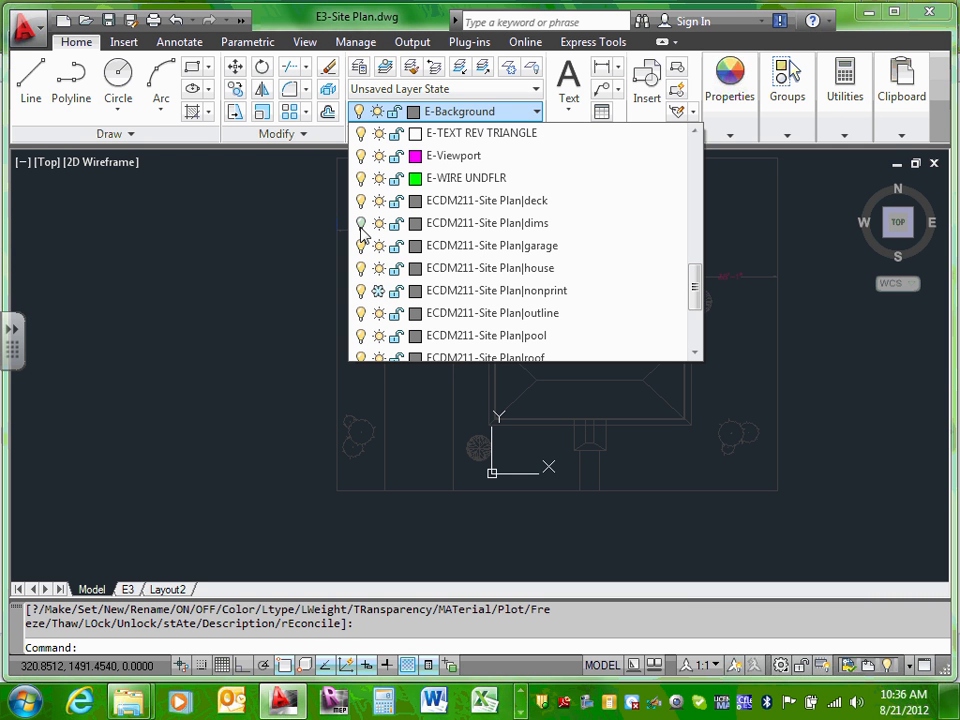
click(362, 224)
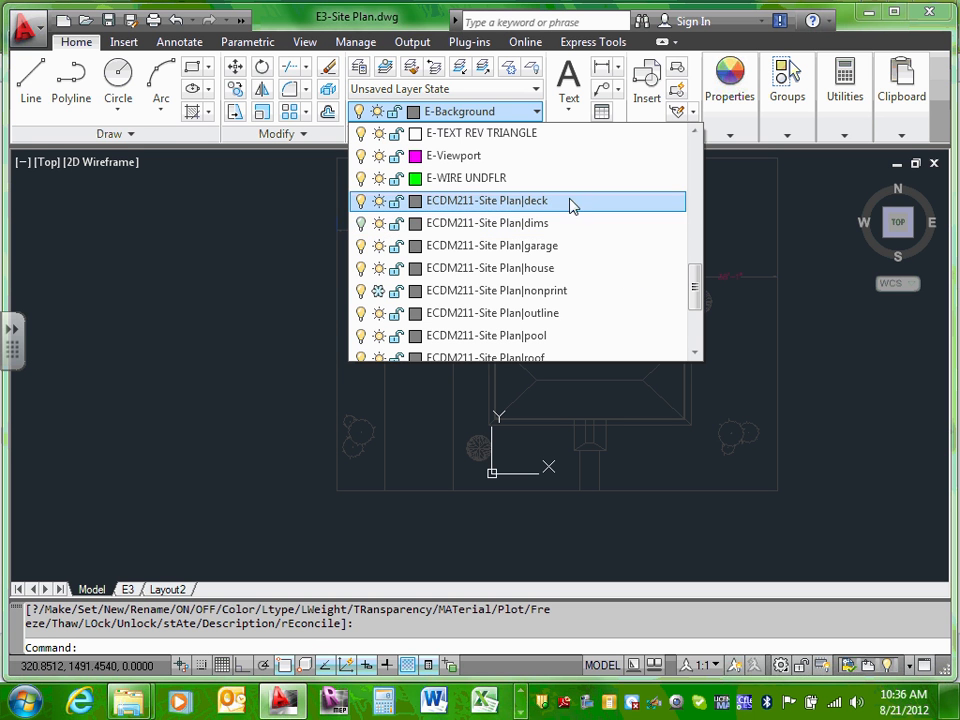
scroll(583, 222, down, 2)
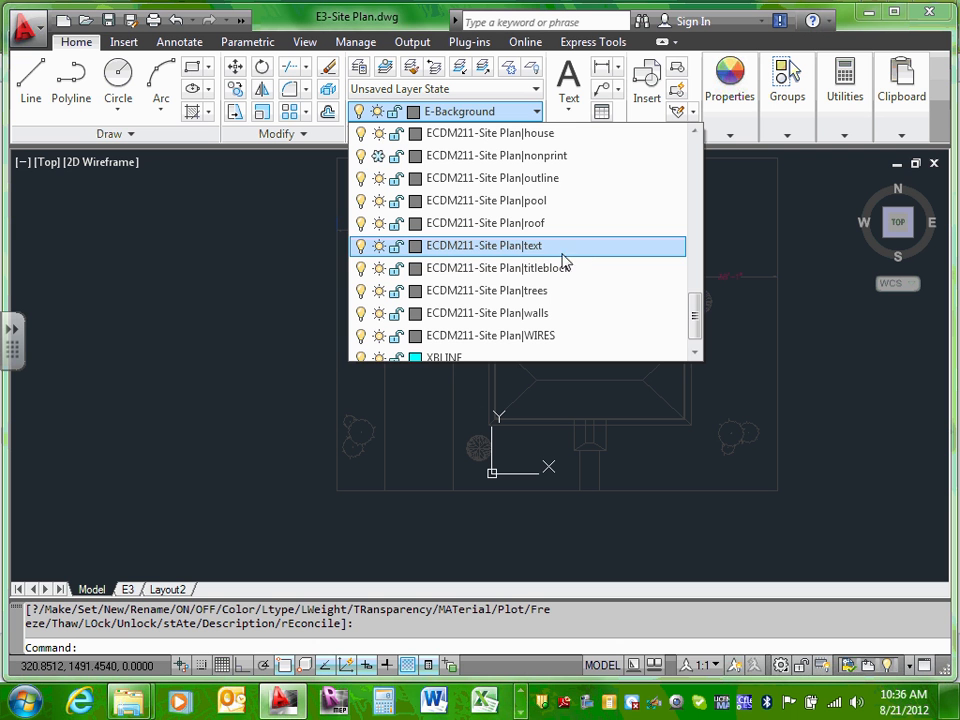
scroll(578, 272, down, 1)
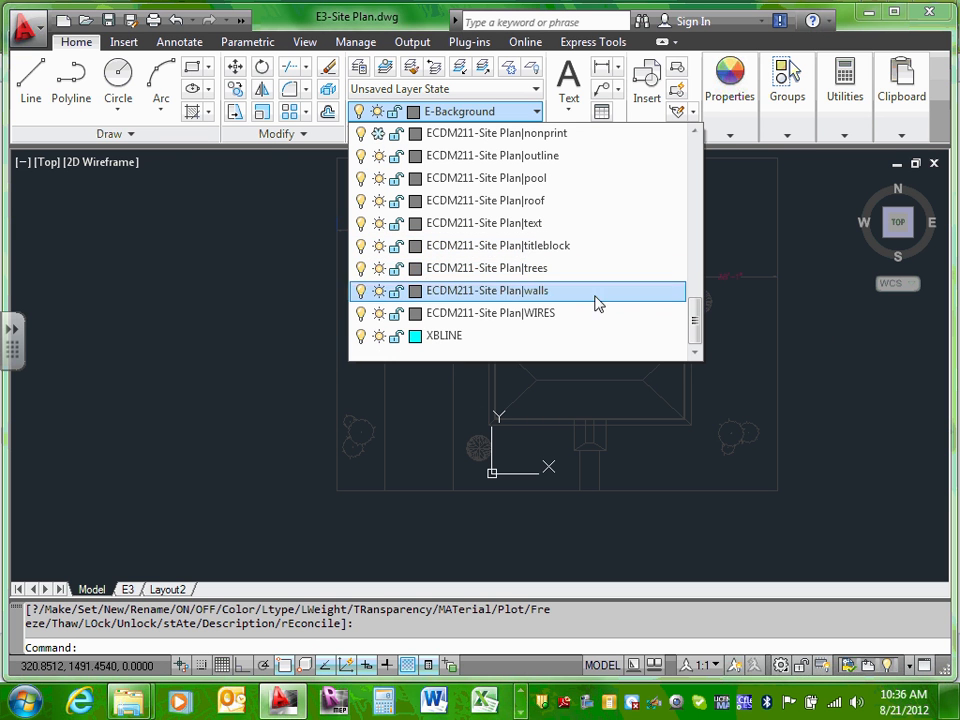
scroll(752, 294, up, 5)
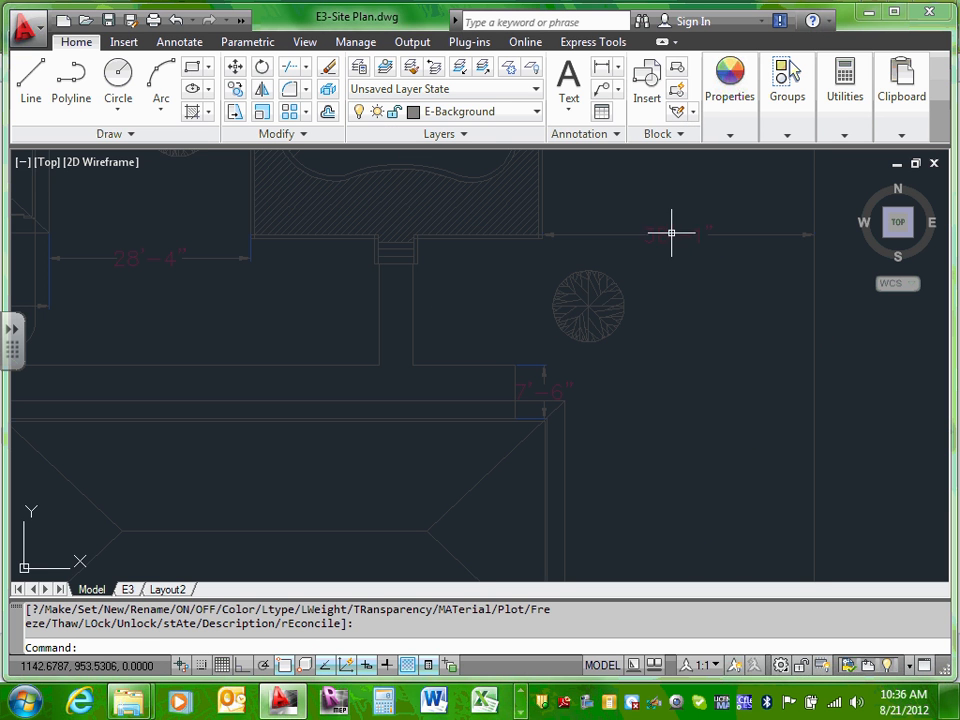
click(671, 233)
click(663, 231)
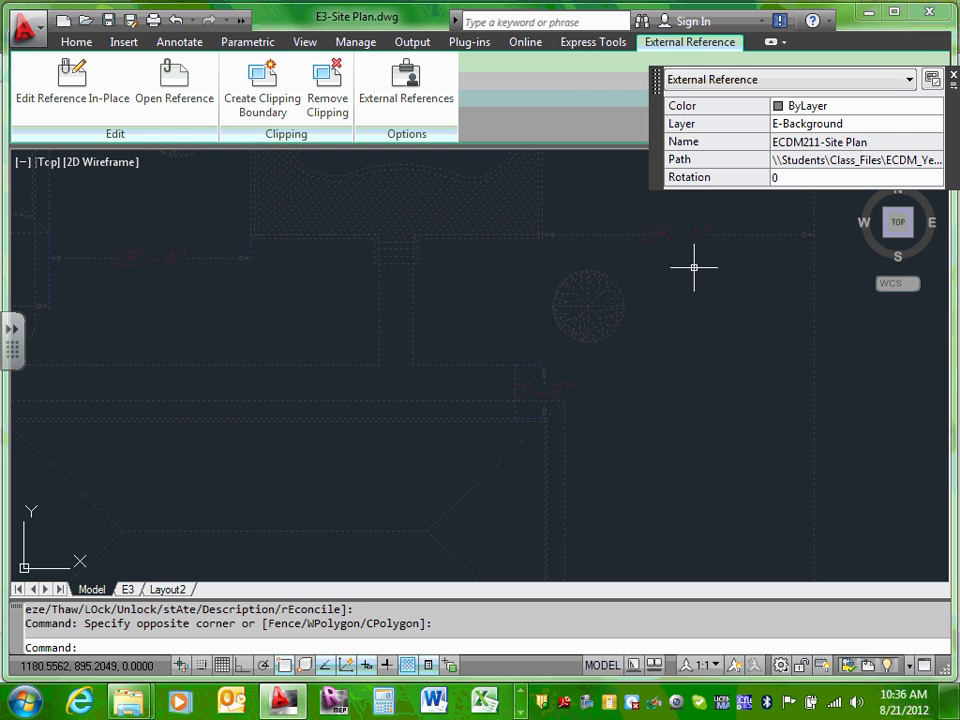
key(Escape)
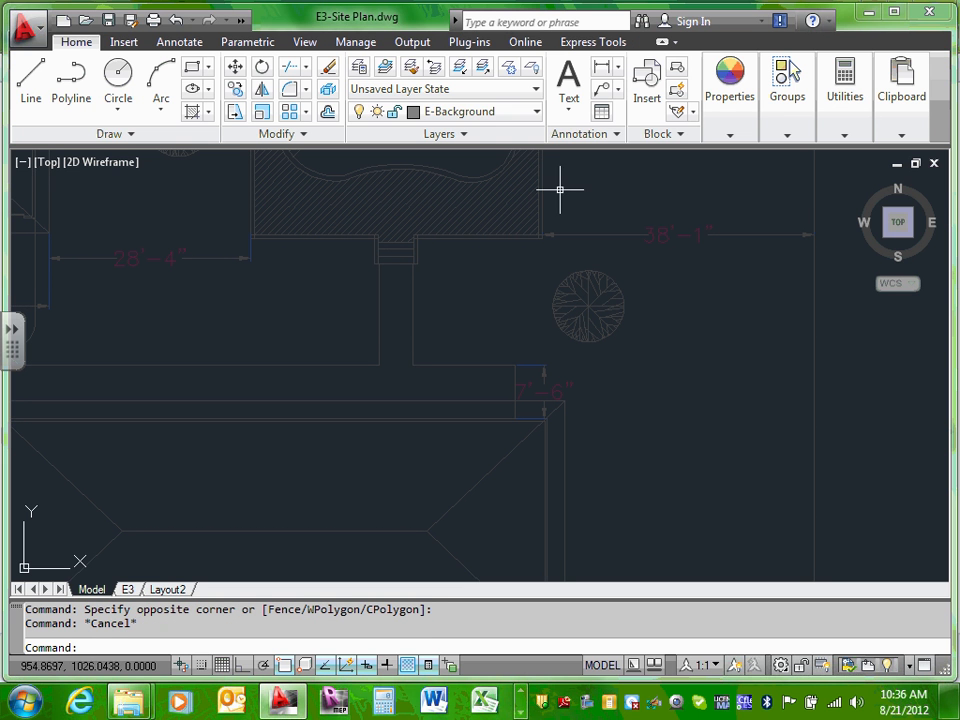
click(538, 114)
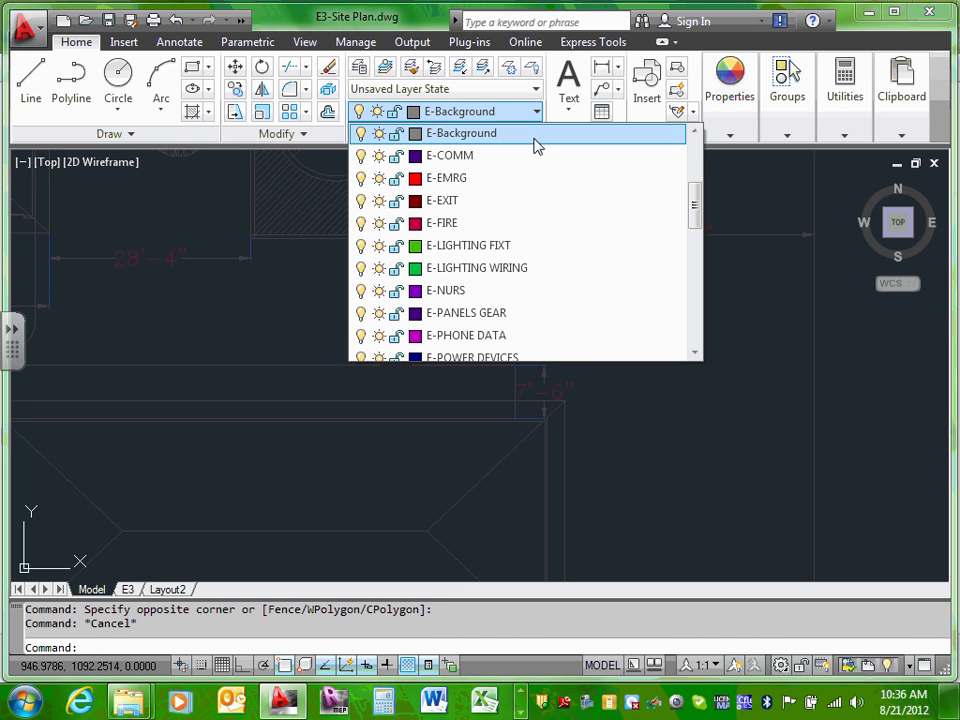
scroll(533, 235, up, 1)
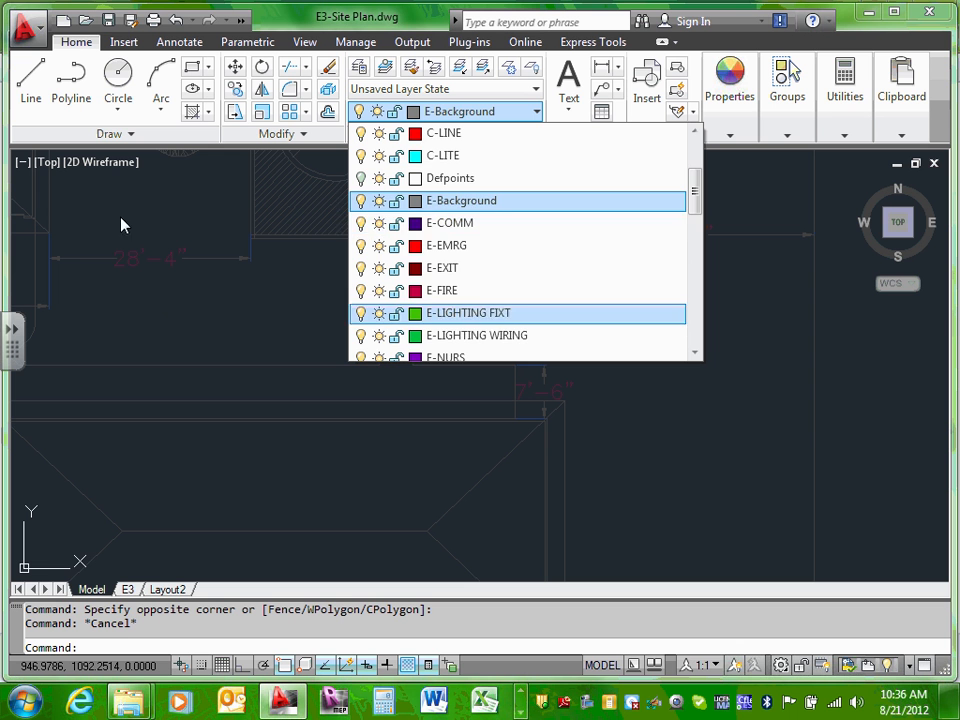
scroll(466, 232, up, 2)
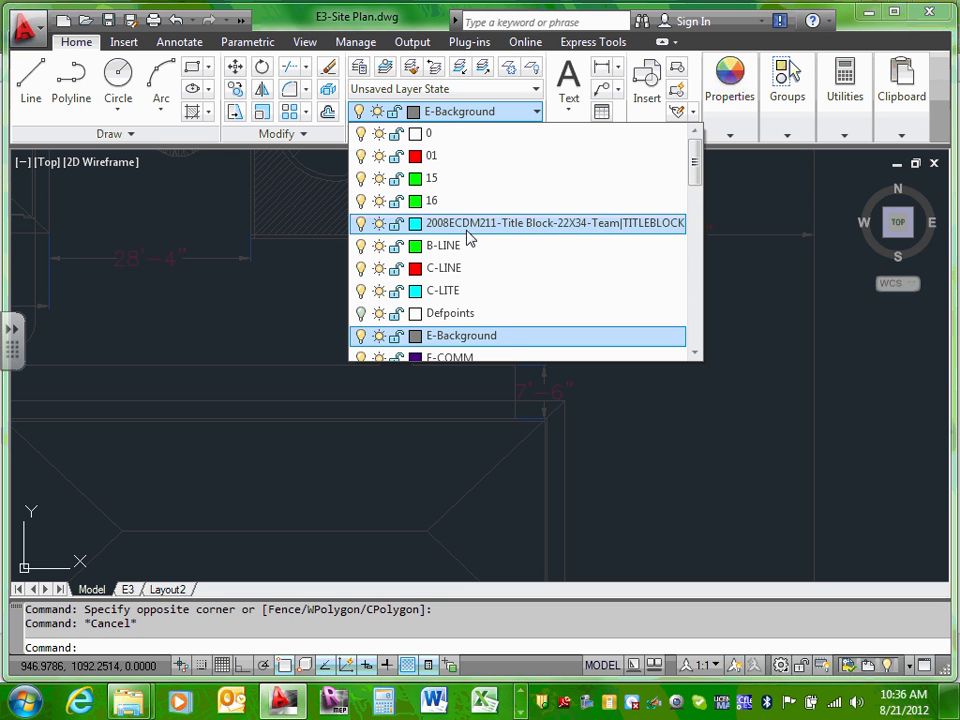
scroll(466, 234, down, 4)
scroll(467, 238, up, 3)
scroll(468, 238, down, 3)
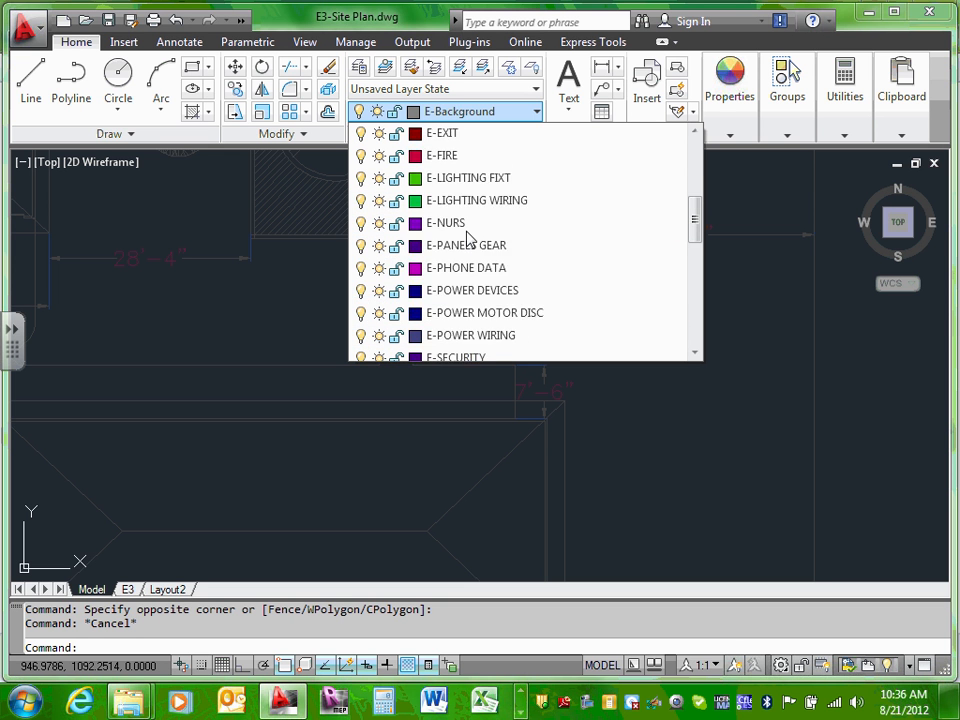
scroll(468, 239, up, 4)
scroll(468, 240, down, 3)
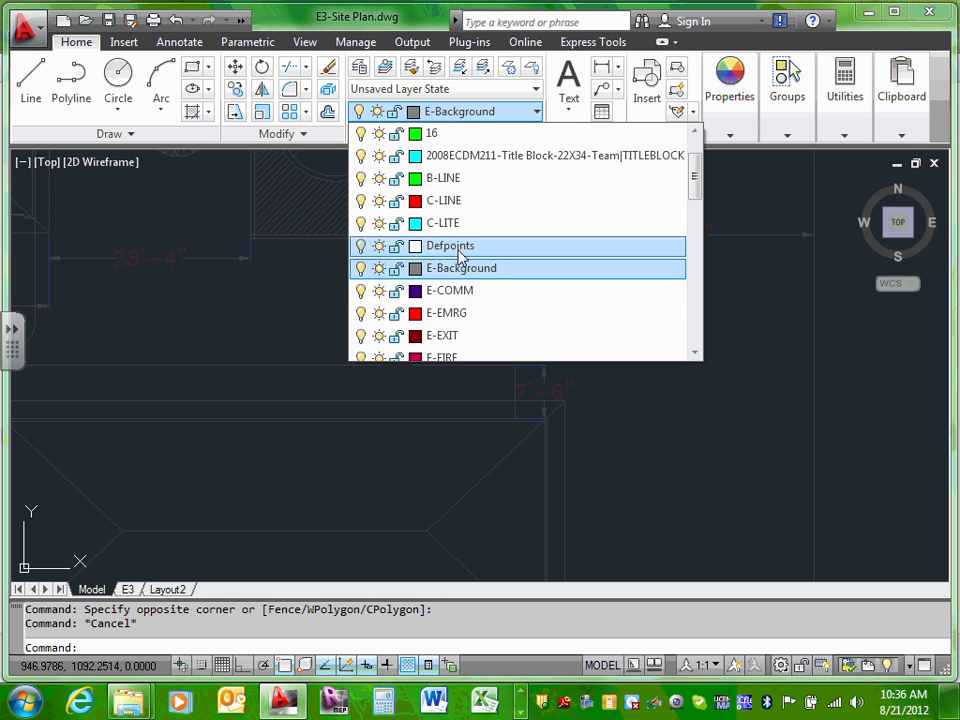
scroll(482, 256, down, 3)
scroll(486, 250, up, 2)
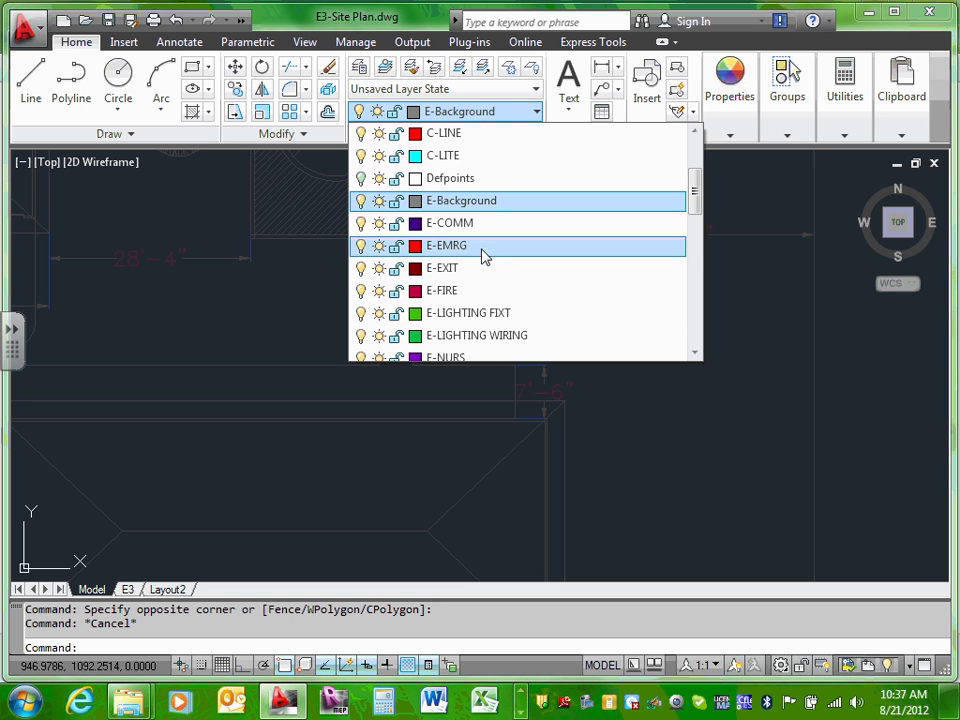
click(361, 178)
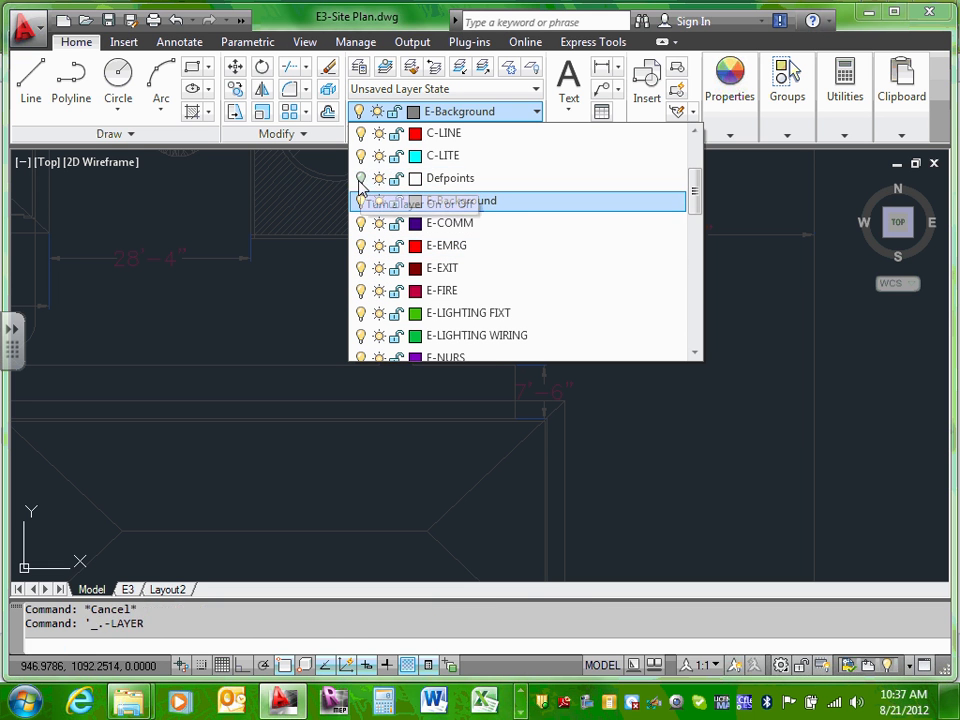
scroll(450, 203, down, 3)
scroll(448, 203, down, 9)
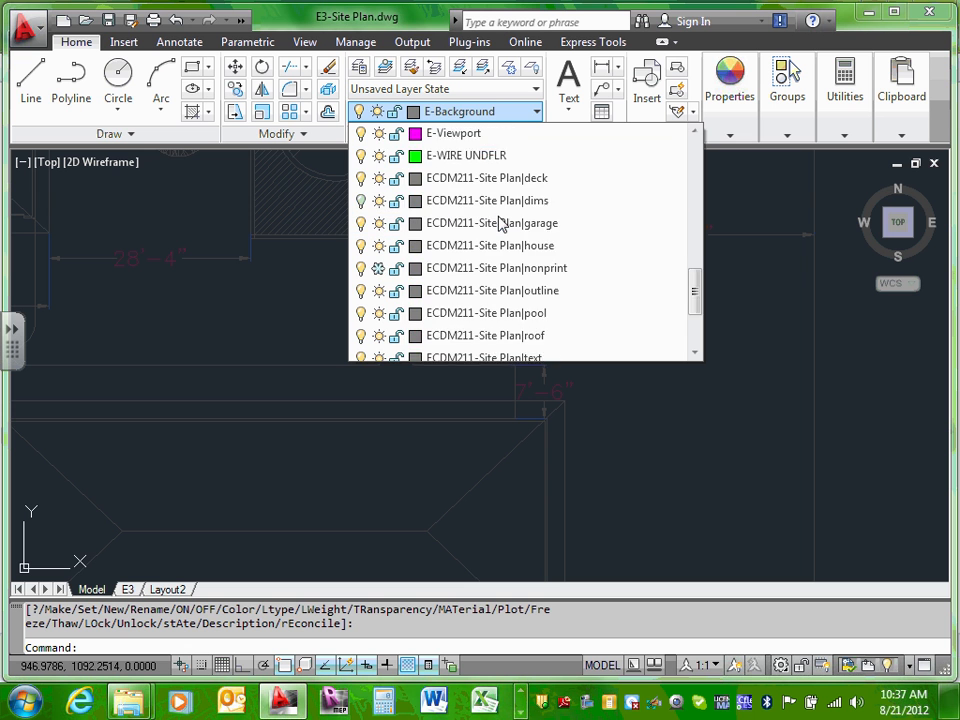
scroll(500, 223, up, 6)
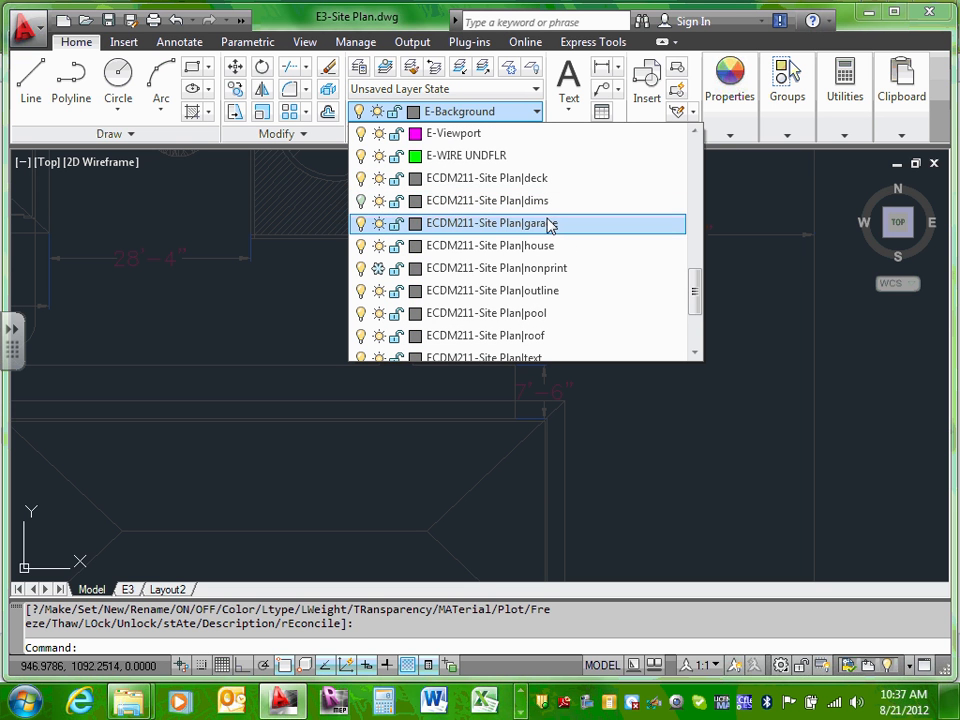
scroll(548, 313, down, 6)
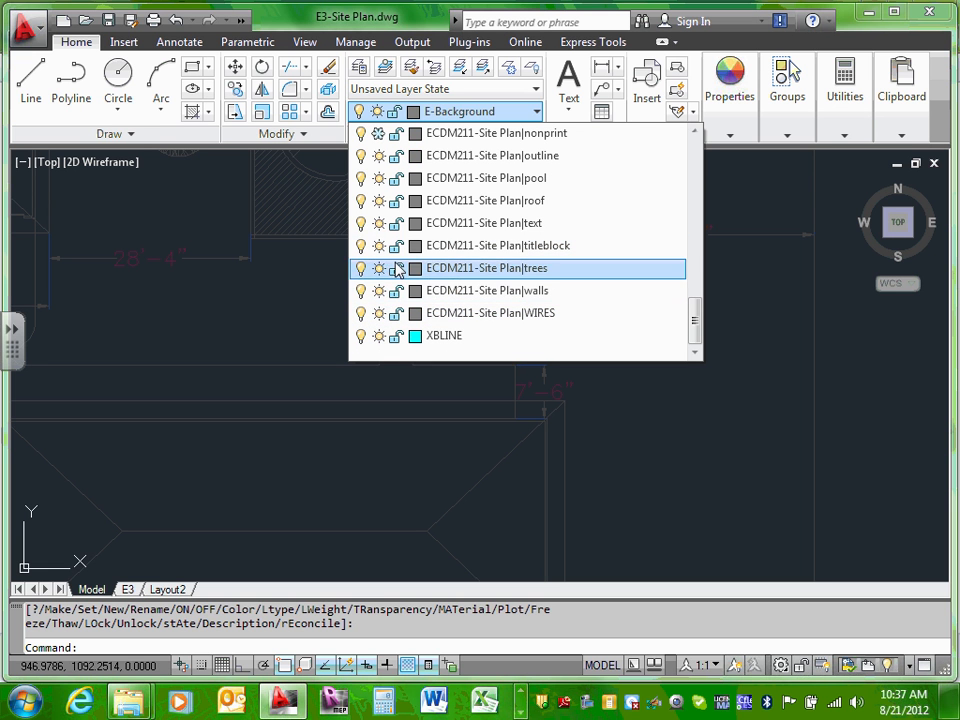
click(745, 333)
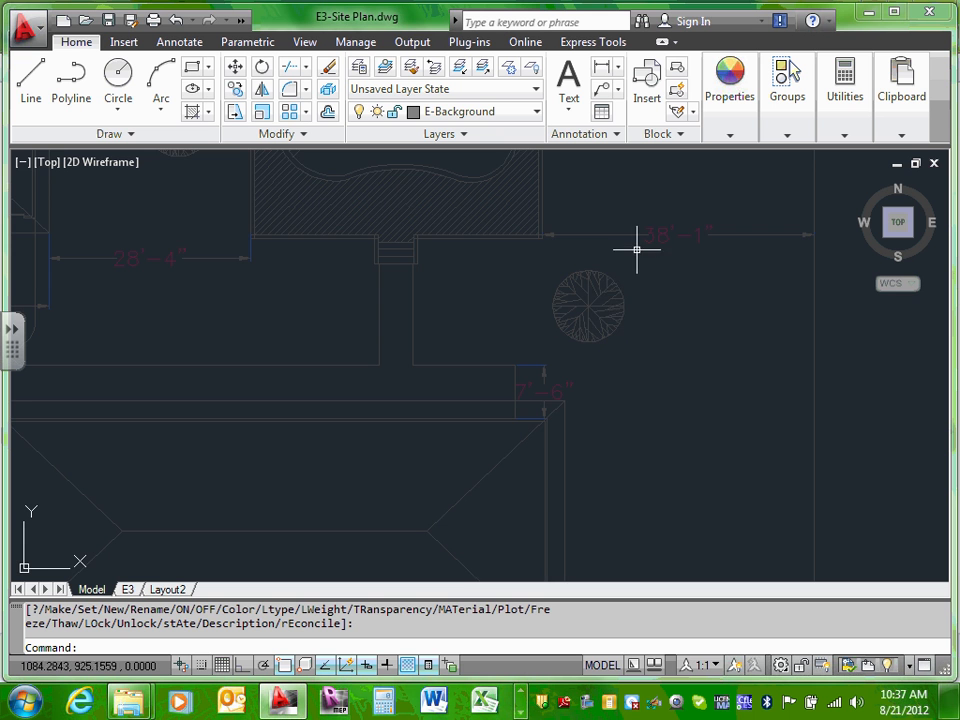
Step: Zoom out so the house, garage, pool, trees and dimensions are all visible
scroll(648, 245, down, 4)
scroll(652, 242, up, 5)
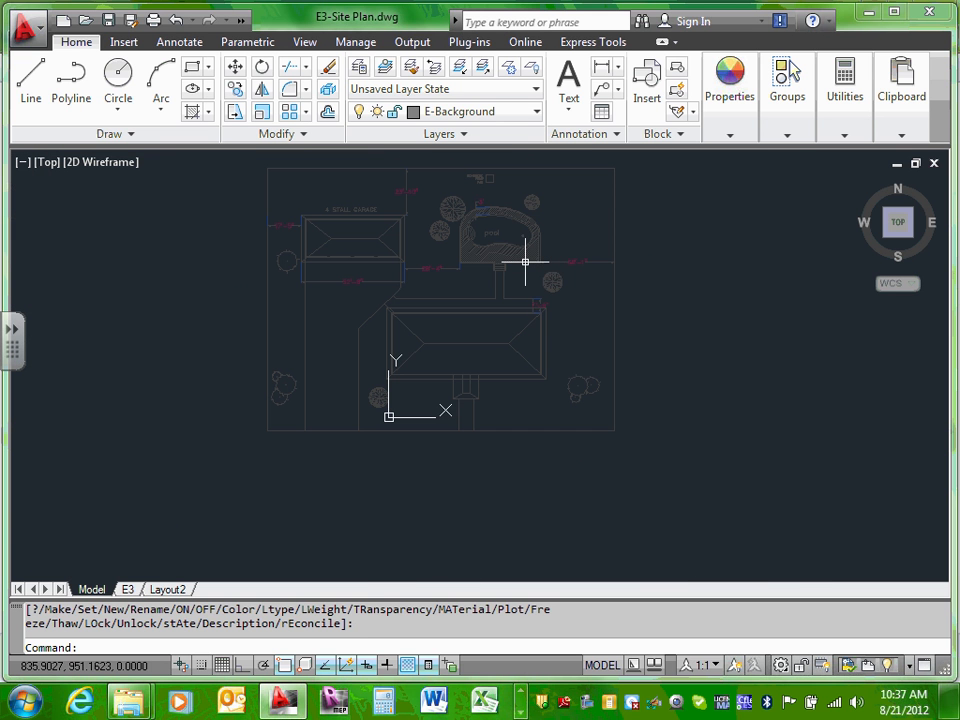
mouse_move(525, 262)
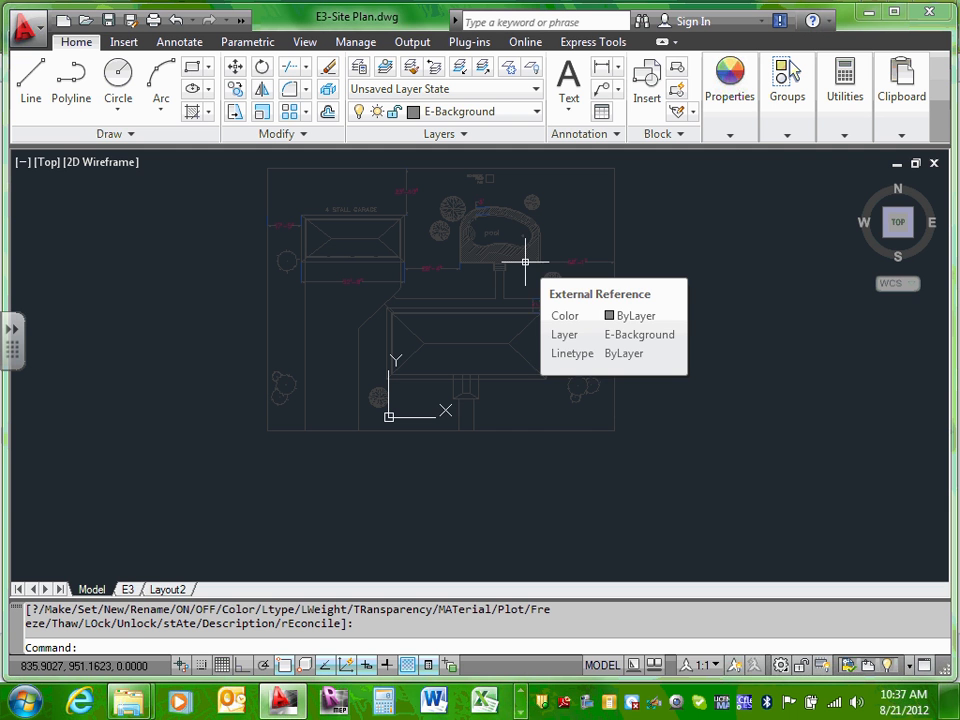
Step: Switch to the E3 layout and select its site plan viewport to show Quick Properties
click(128, 589)
scroll(722, 338, down, 2)
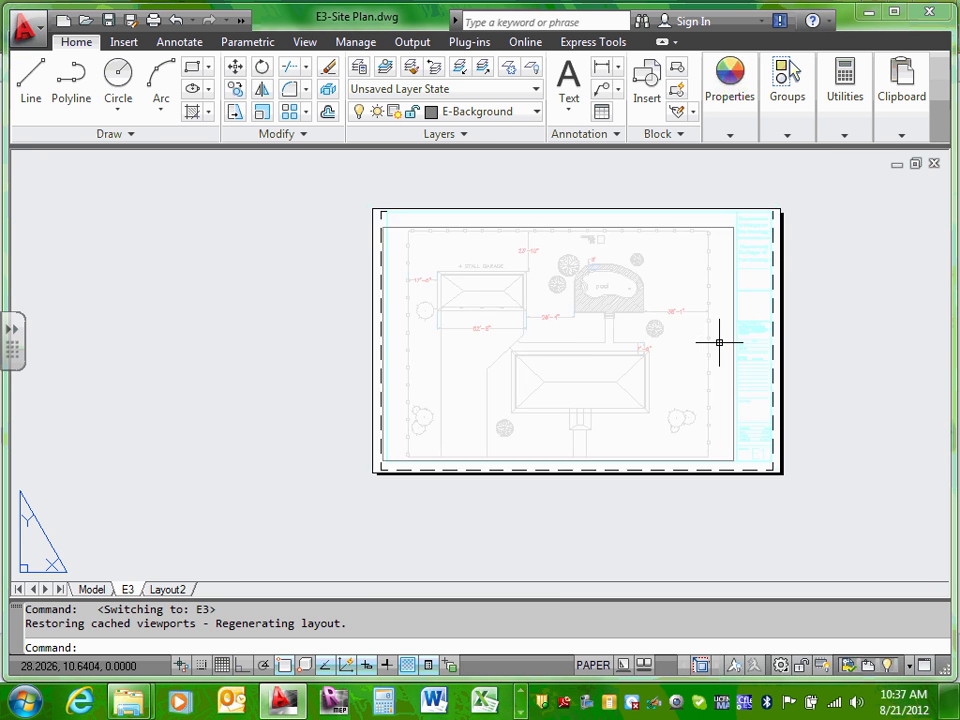
mouse_move(761, 333)
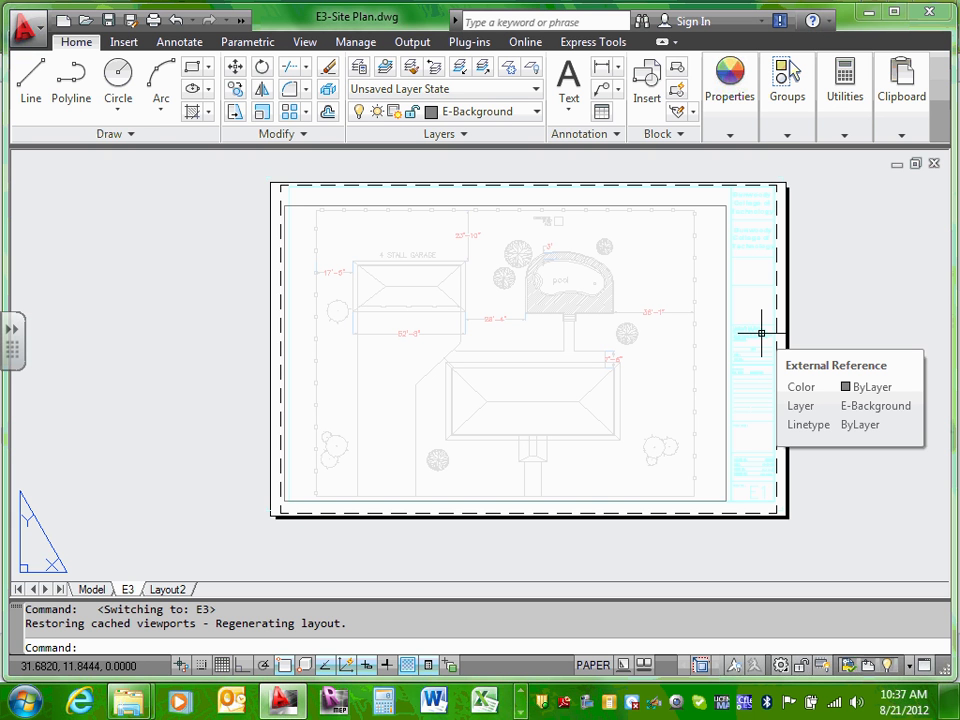
scroll(274, 225, up, 2)
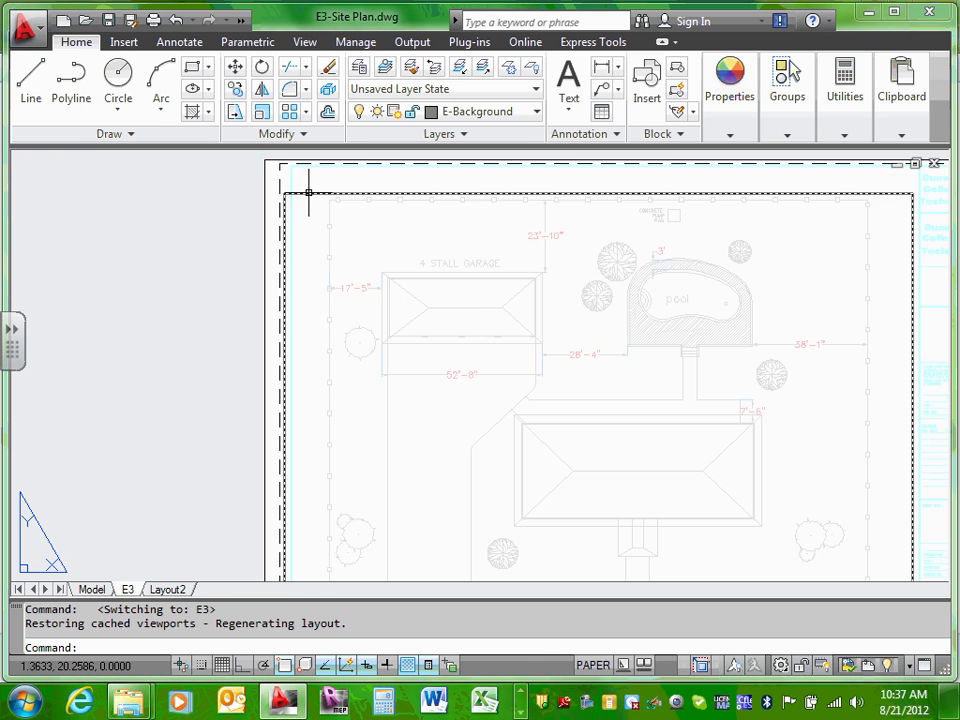
click(301, 192)
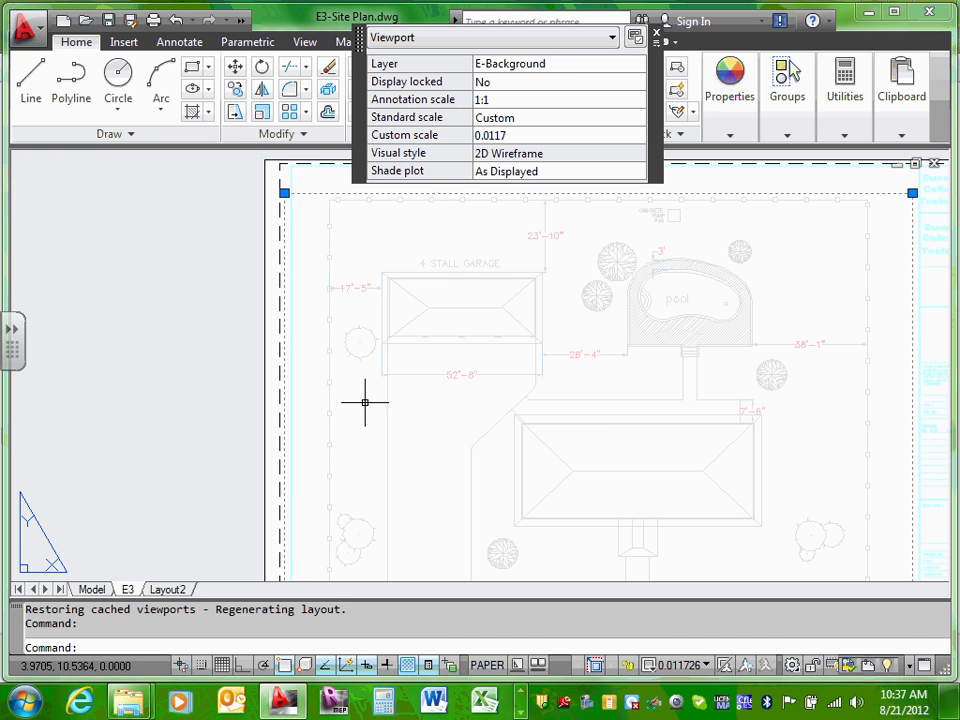
scroll(366, 394, down, 2)
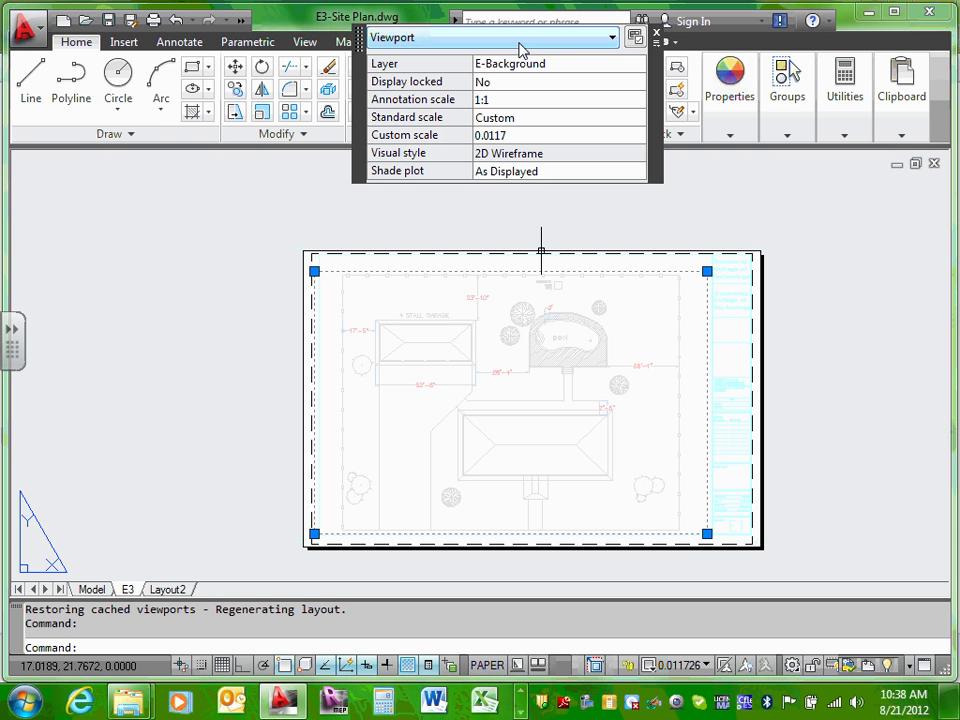
Step: Move the E3 viewport from the E-Background layer to the E-Viewport layer
click(600, 68)
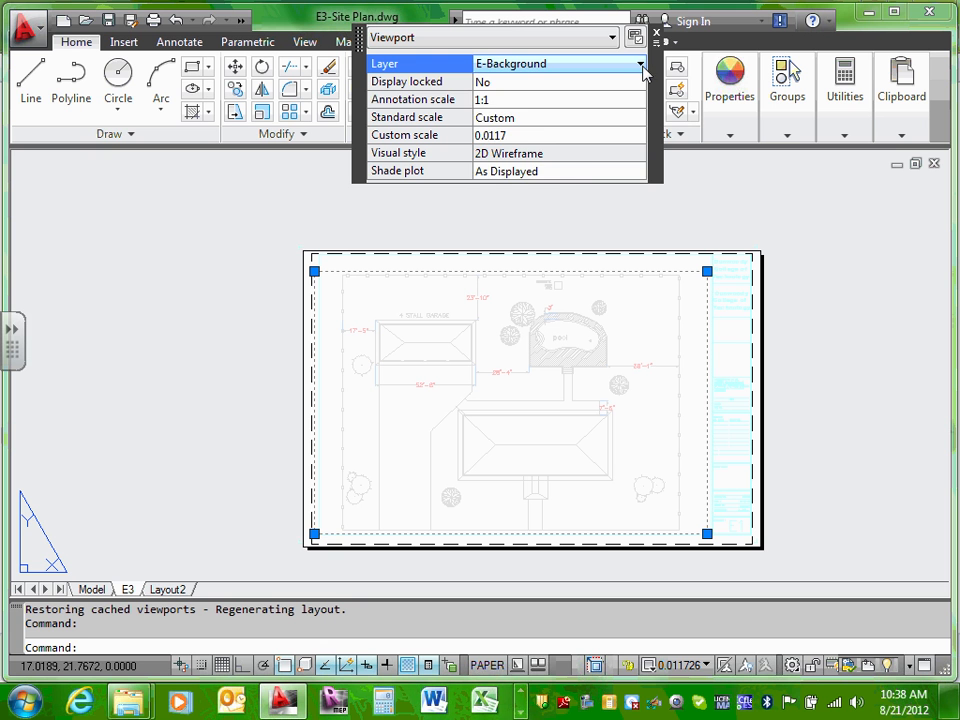
click(640, 65)
scroll(624, 184, down, 8)
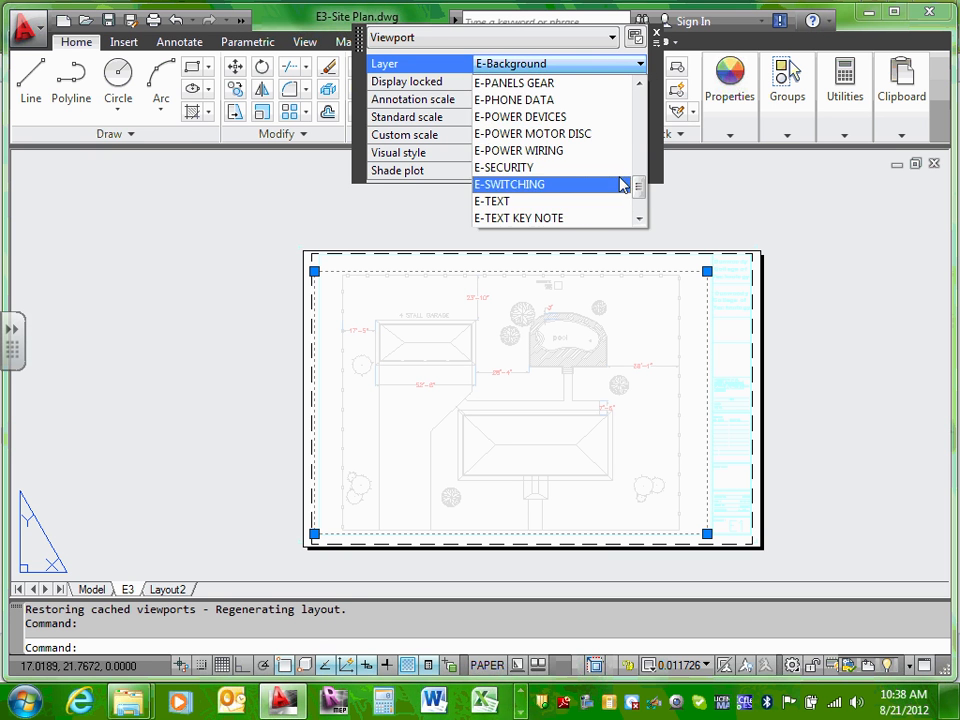
scroll(551, 212, down, 1)
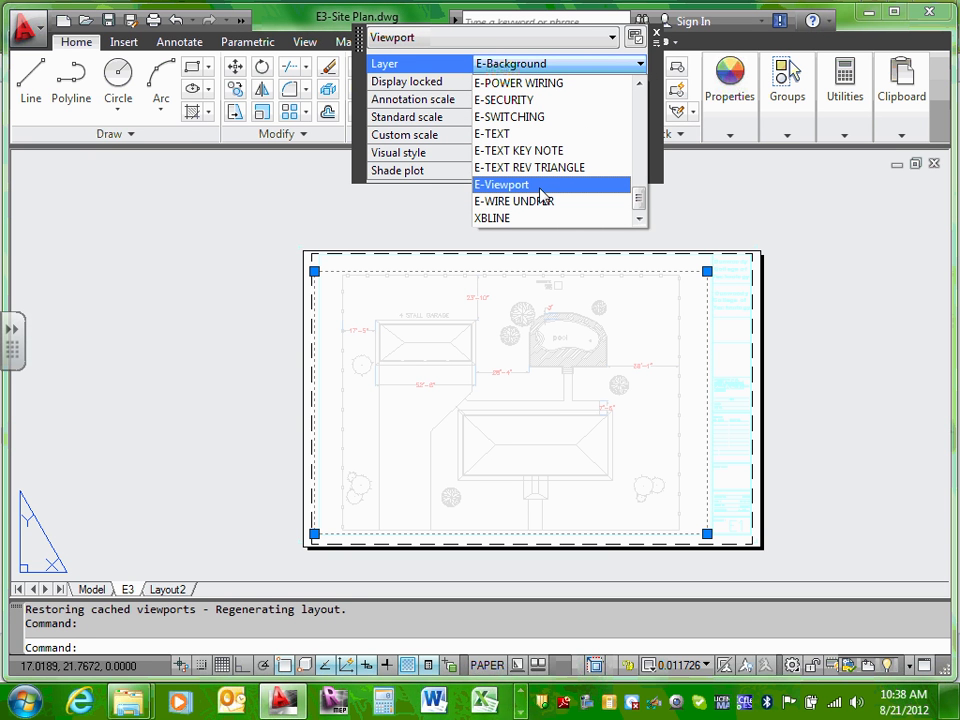
click(541, 185)
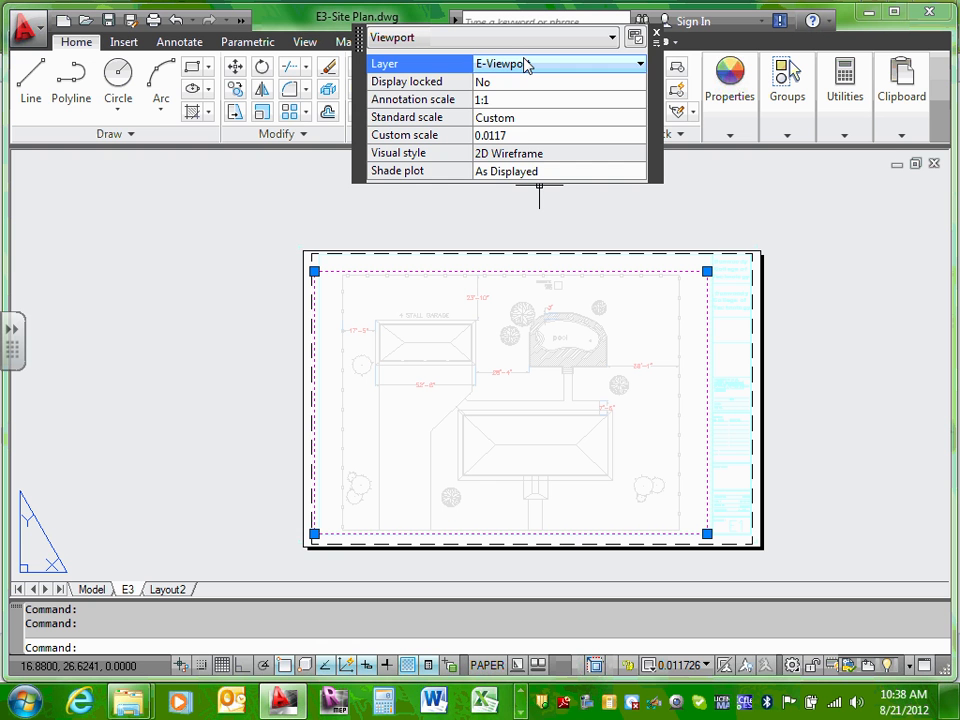
click(525, 102)
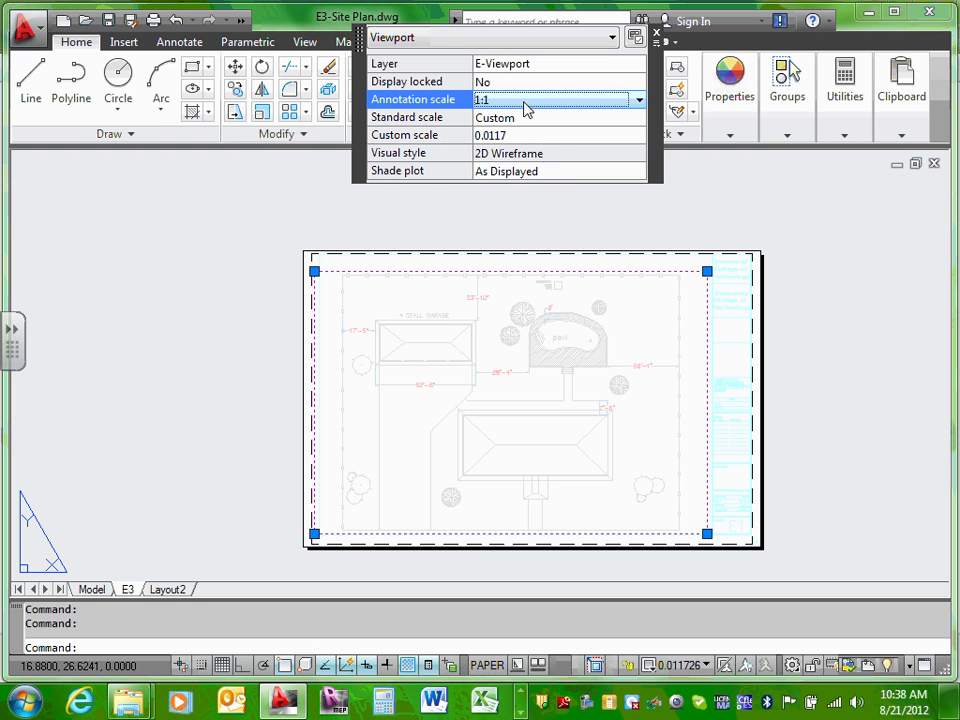
click(525, 120)
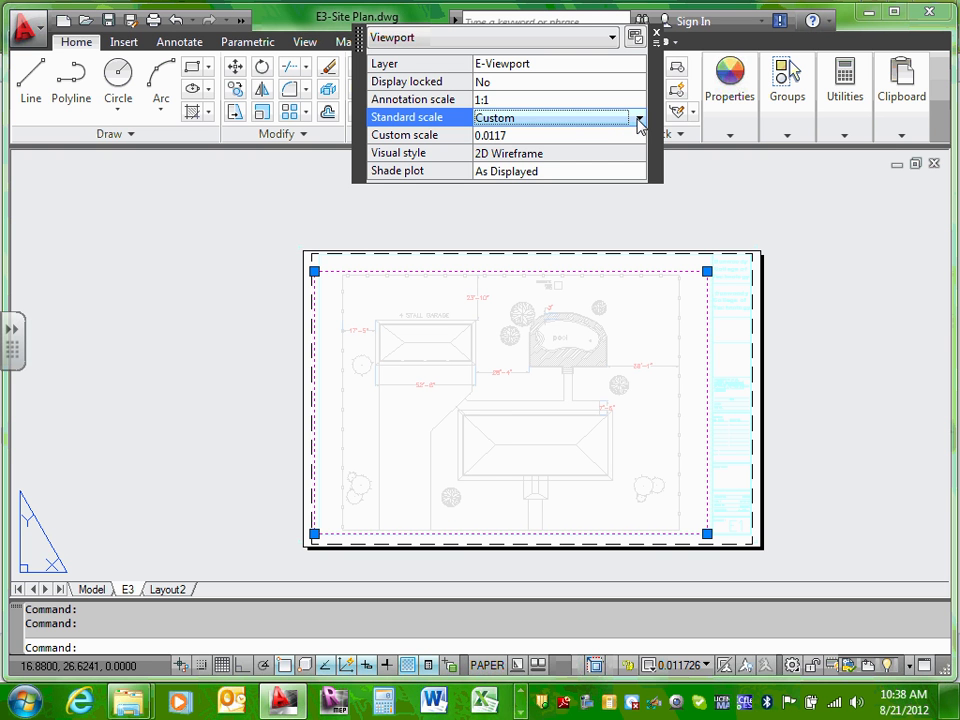
Step: Set the viewport's standard scale to 1/8" = 1'-0" and deselect it
click(638, 119)
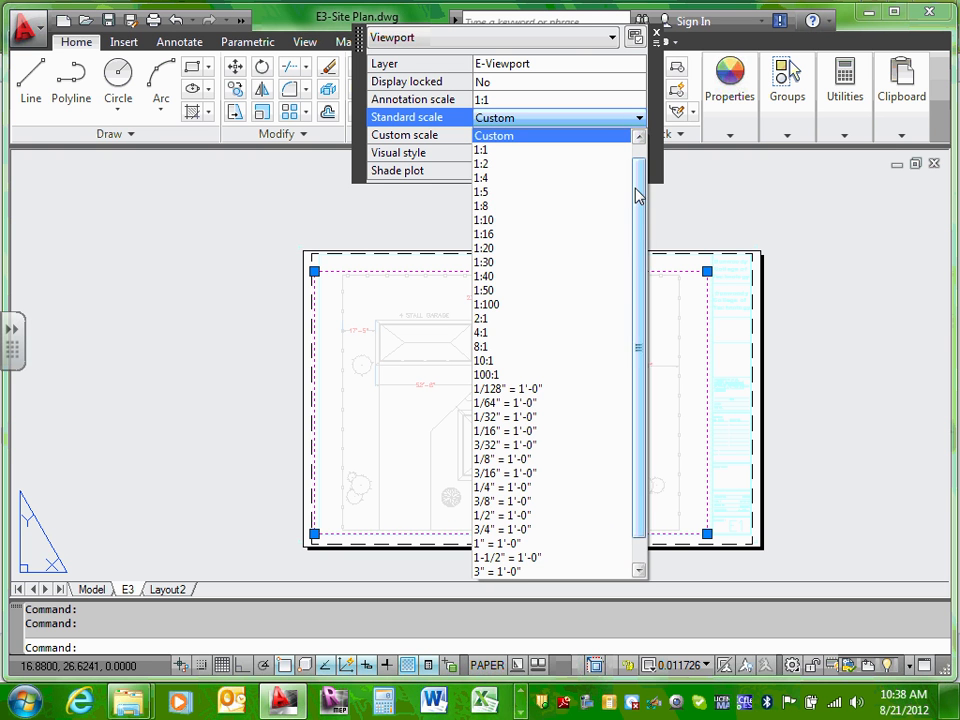
drag(636, 193, 636, 221)
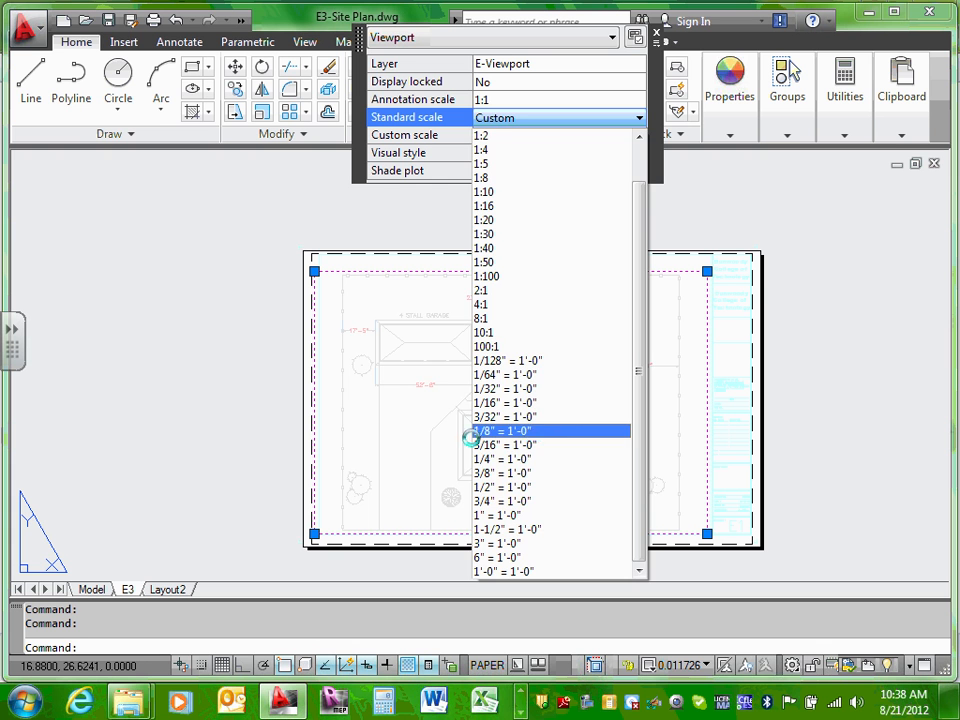
click(495, 431)
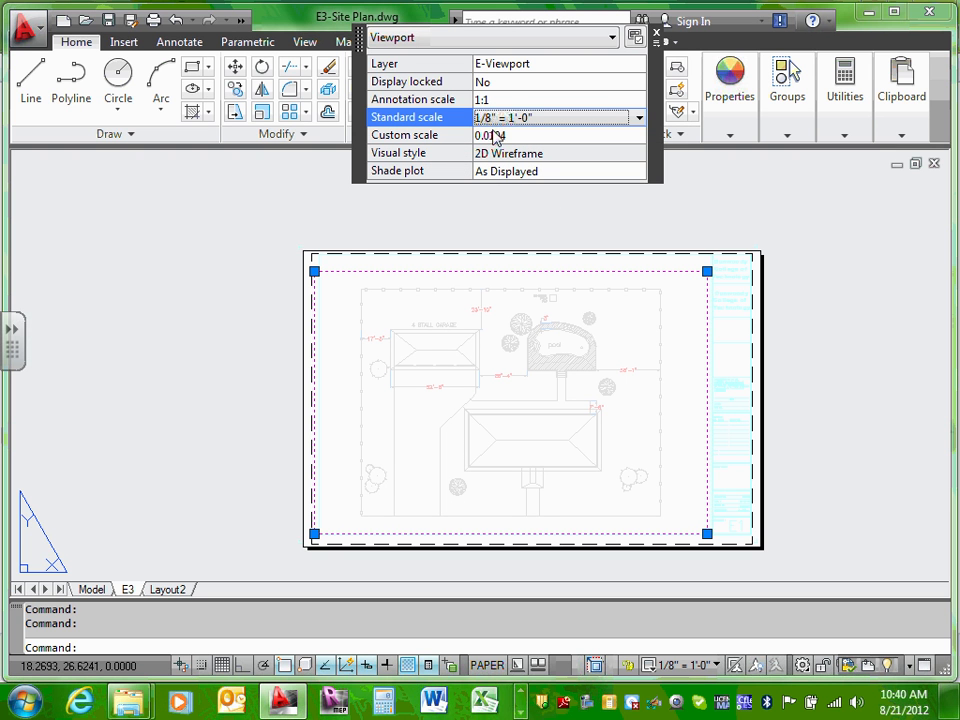
key(Escape)
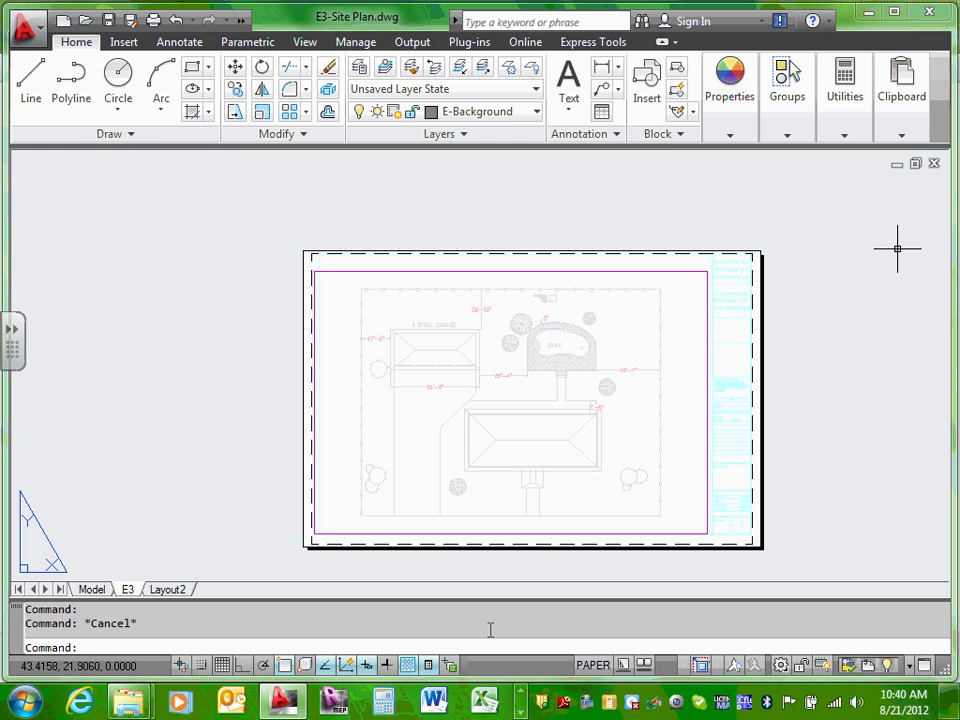
Step: In the viewport's full Properties palette, set Display locked to Yes
click(525, 270)
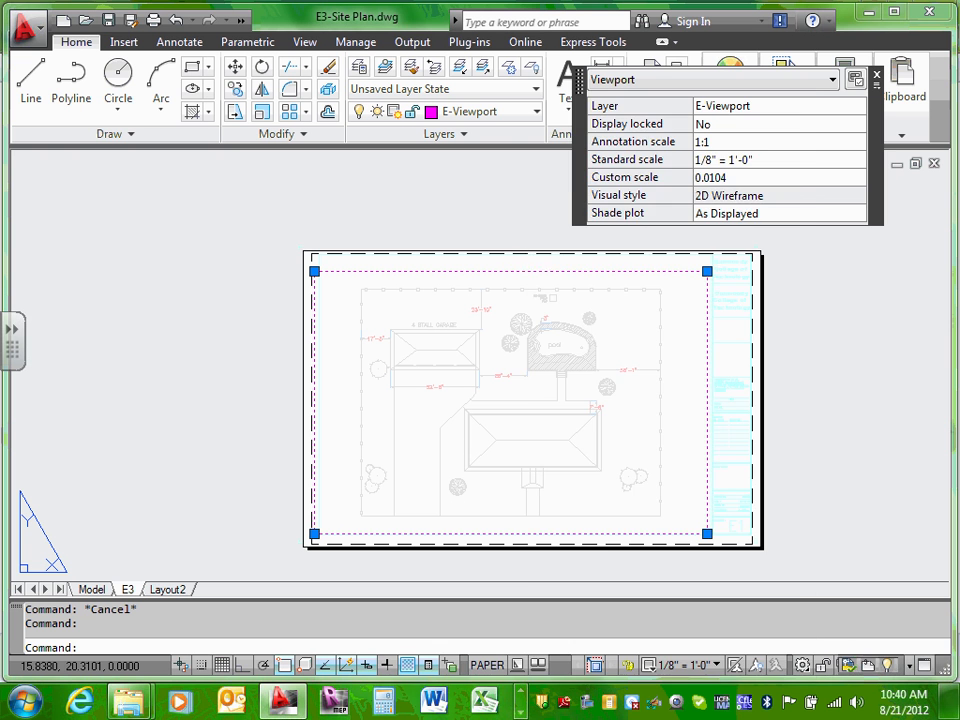
right_click(525, 270)
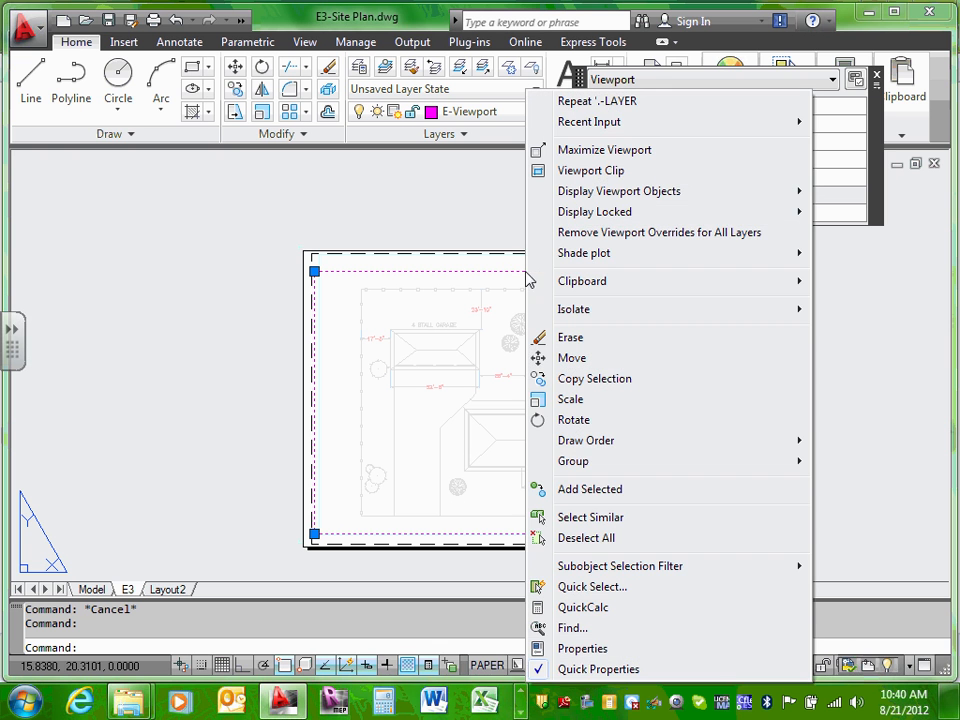
click(583, 649)
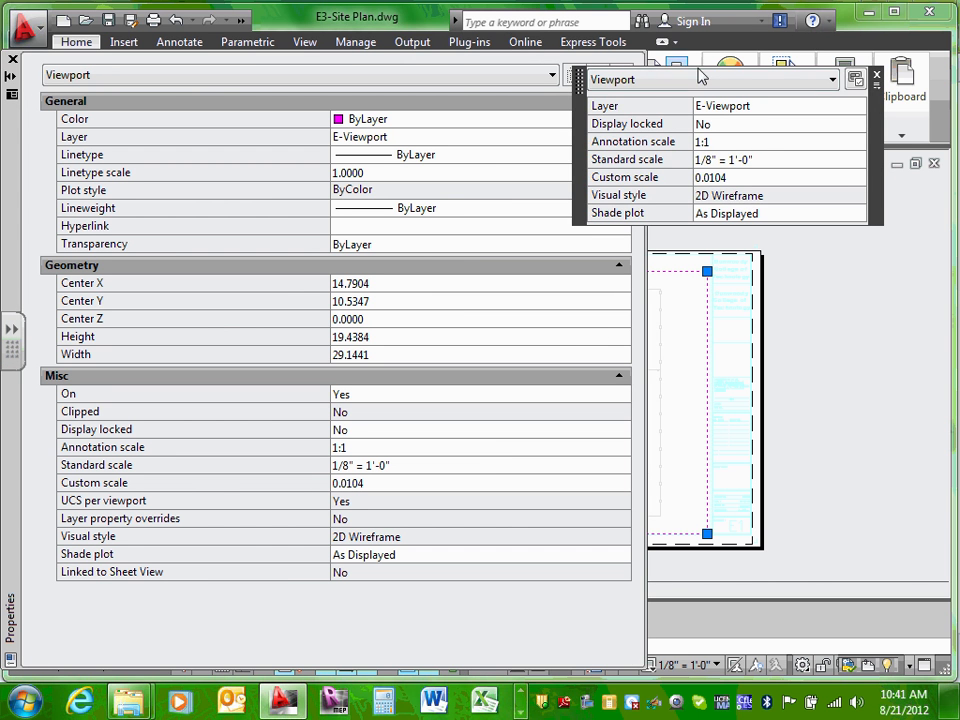
click(876, 75)
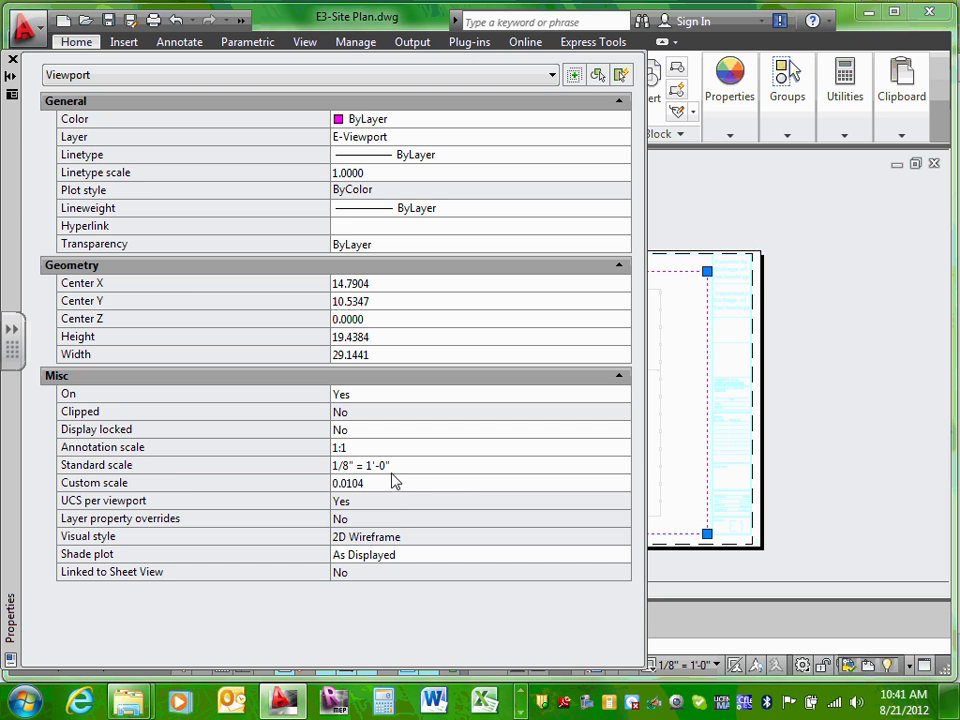
click(170, 474)
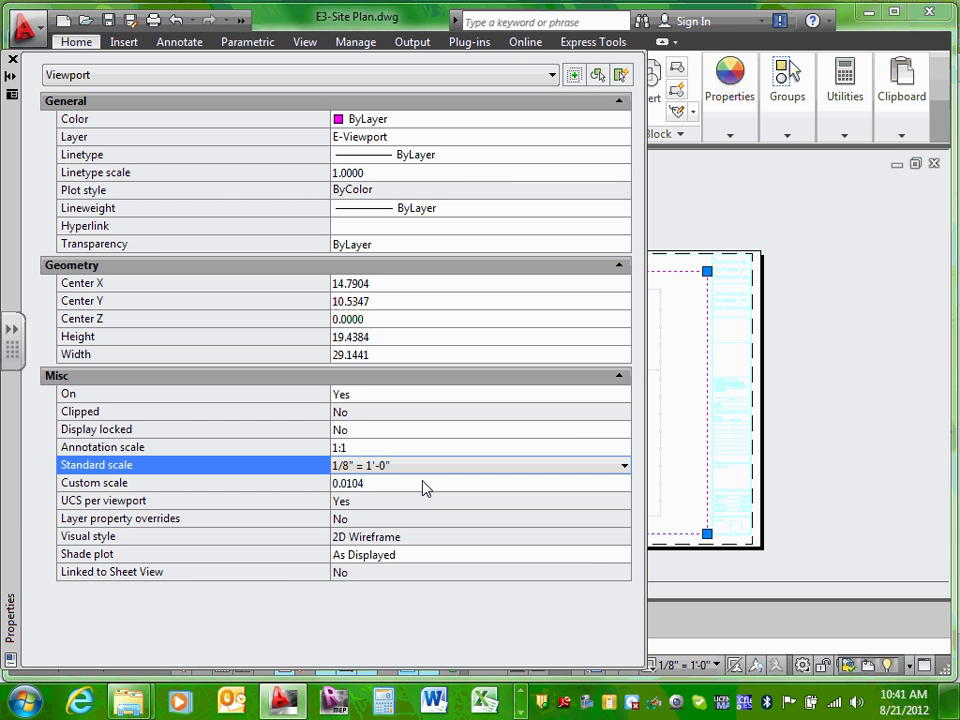
click(435, 432)
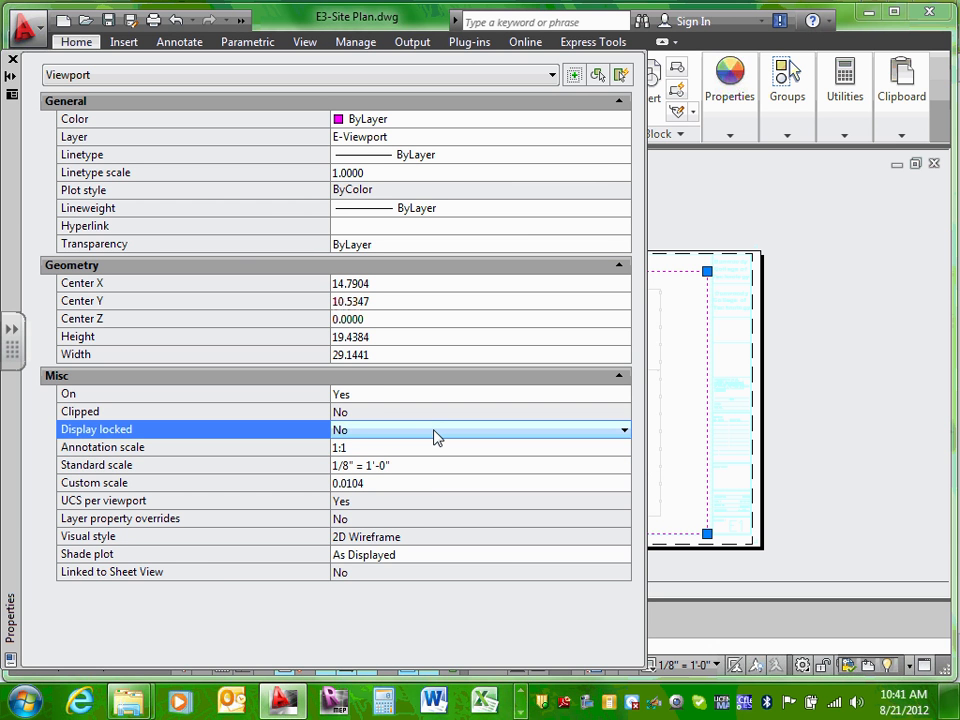
click(625, 430)
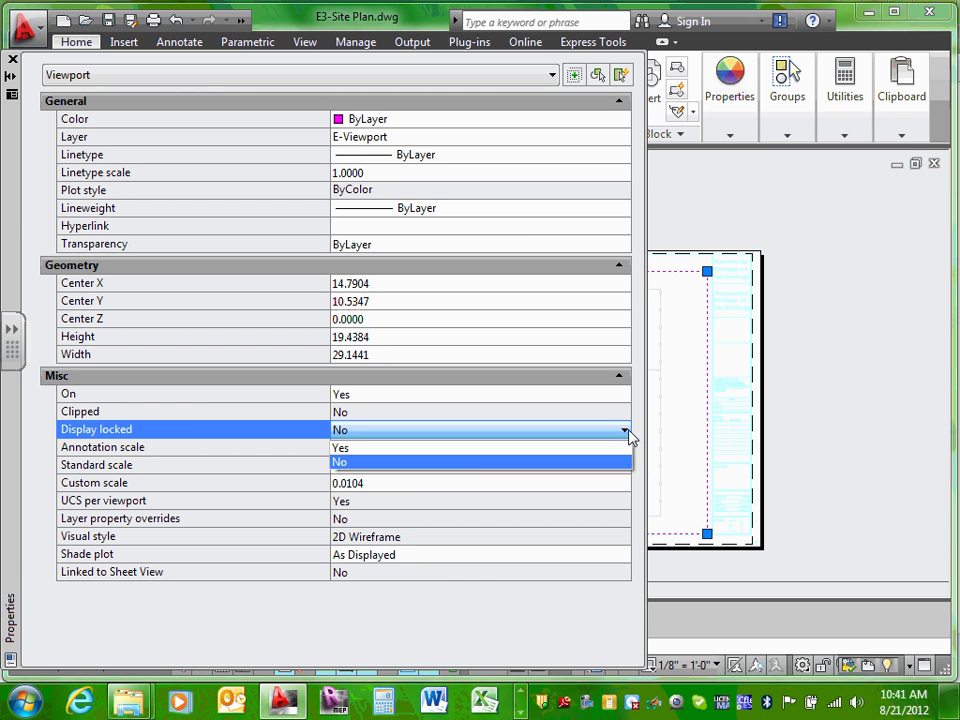
click(454, 448)
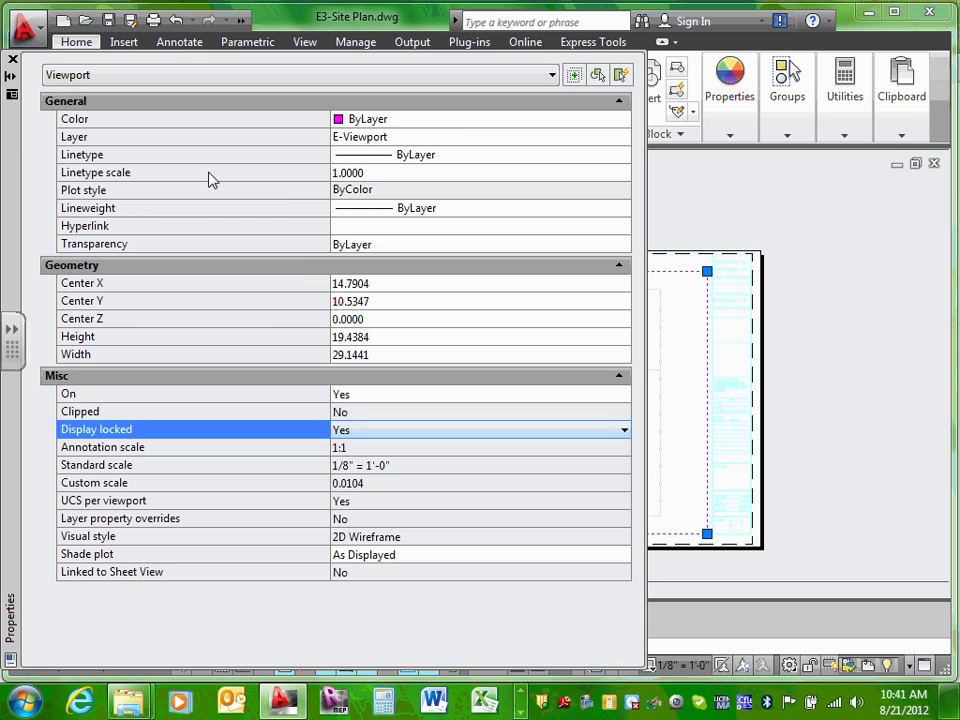
click(13, 59)
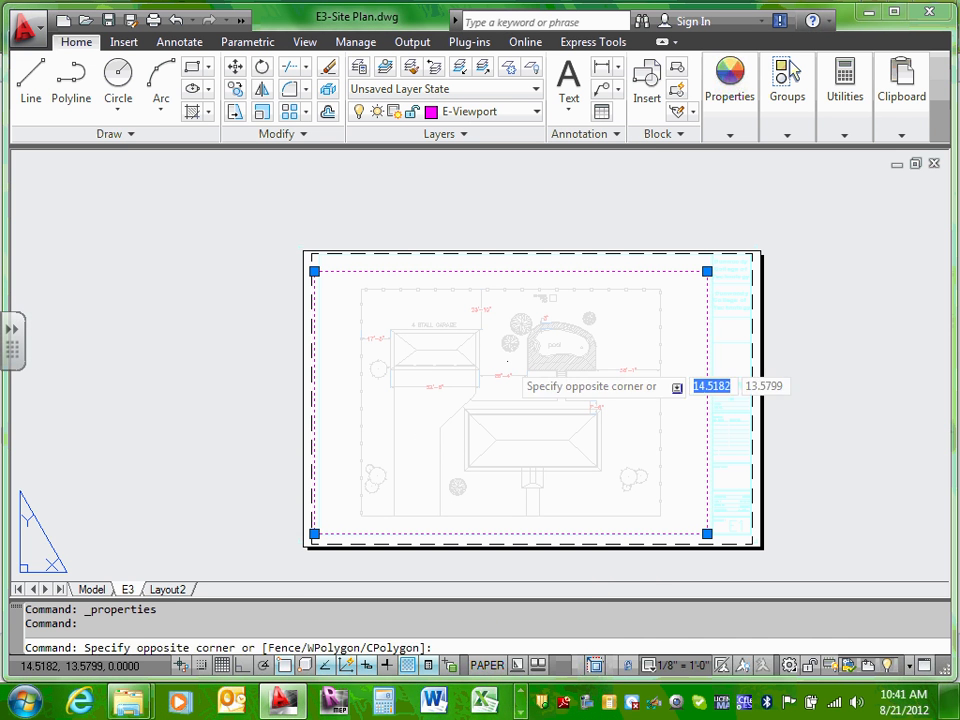
double_click(505, 360)
scroll(502, 360, up, 2)
scroll(501, 359, down, 4)
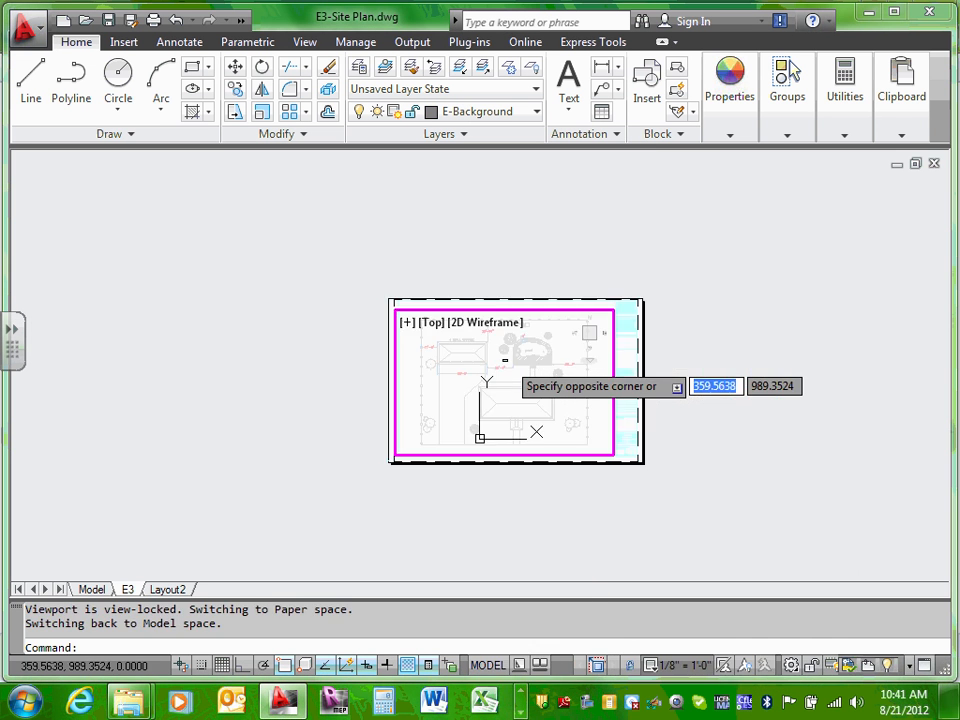
scroll(501, 359, up, 3)
scroll(503, 359, down, 4)
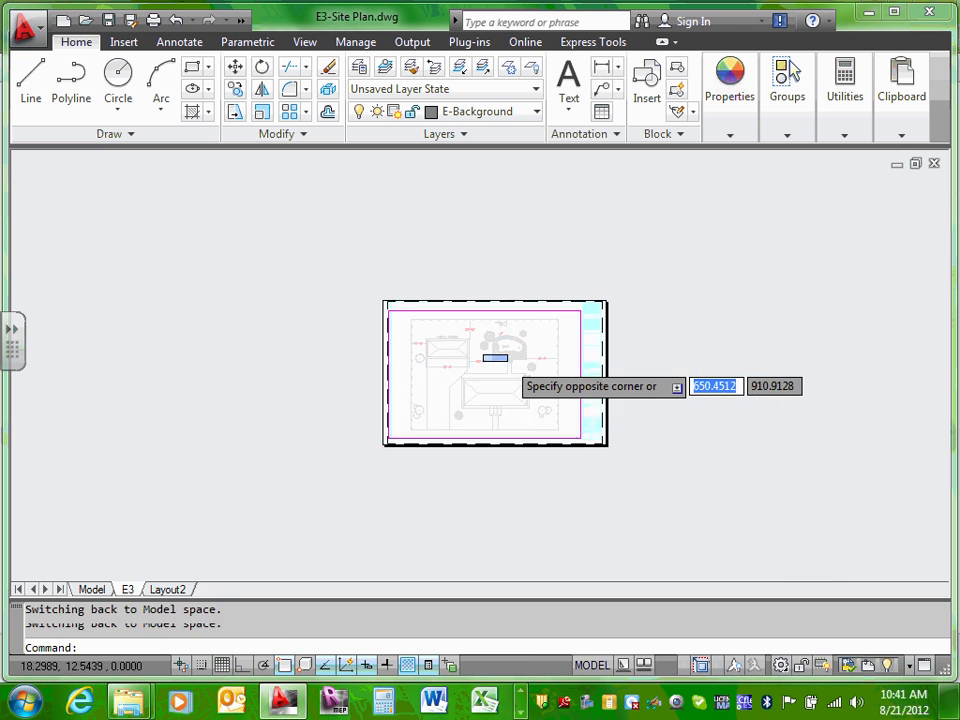
scroll(506, 360, up, 3)
scroll(507, 360, up, 1)
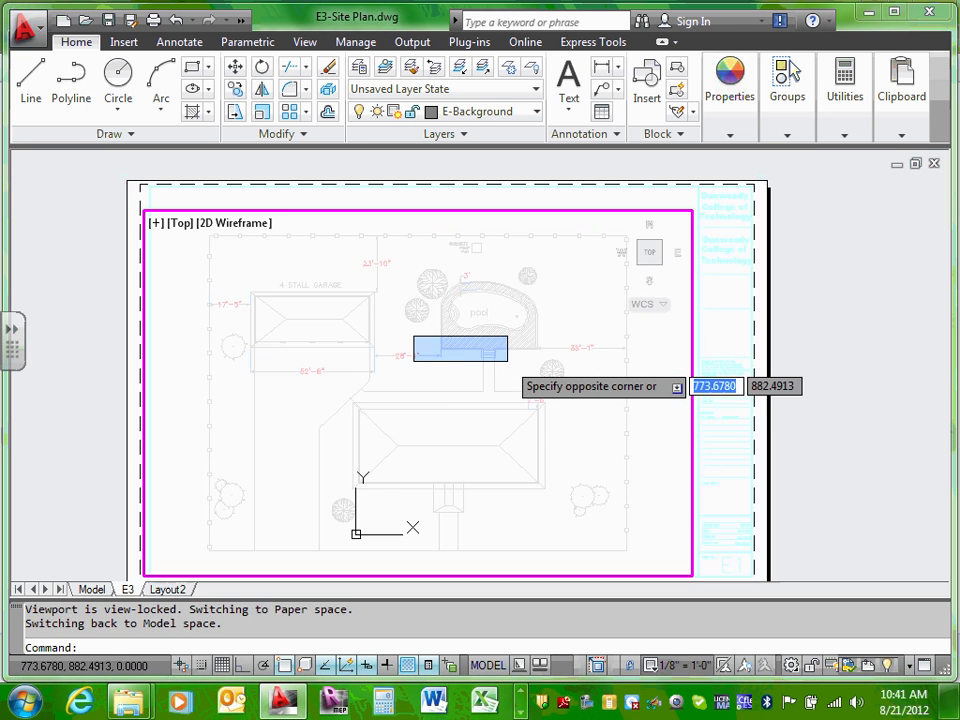
scroll(507, 360, down, 2)
scroll(507, 360, up, 3)
scroll(507, 360, down, 3)
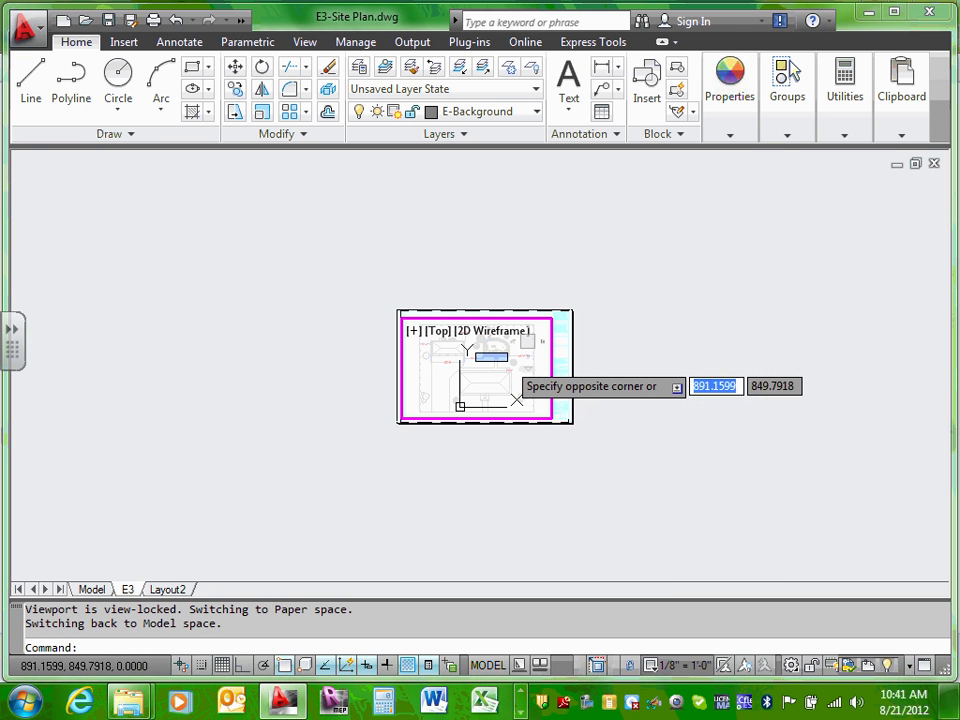
double_click(565, 356)
middle_drag(568, 353, 566, 351)
key(Escape)
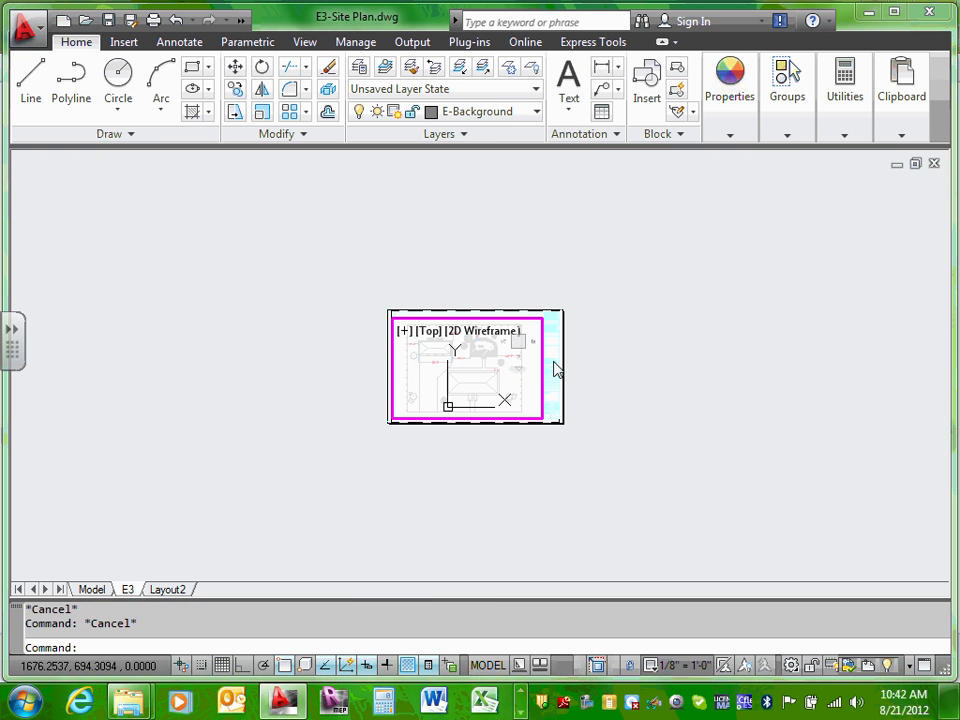
double_click(553, 362)
scroll(553, 362, up, 5)
scroll(359, 347, down, 6)
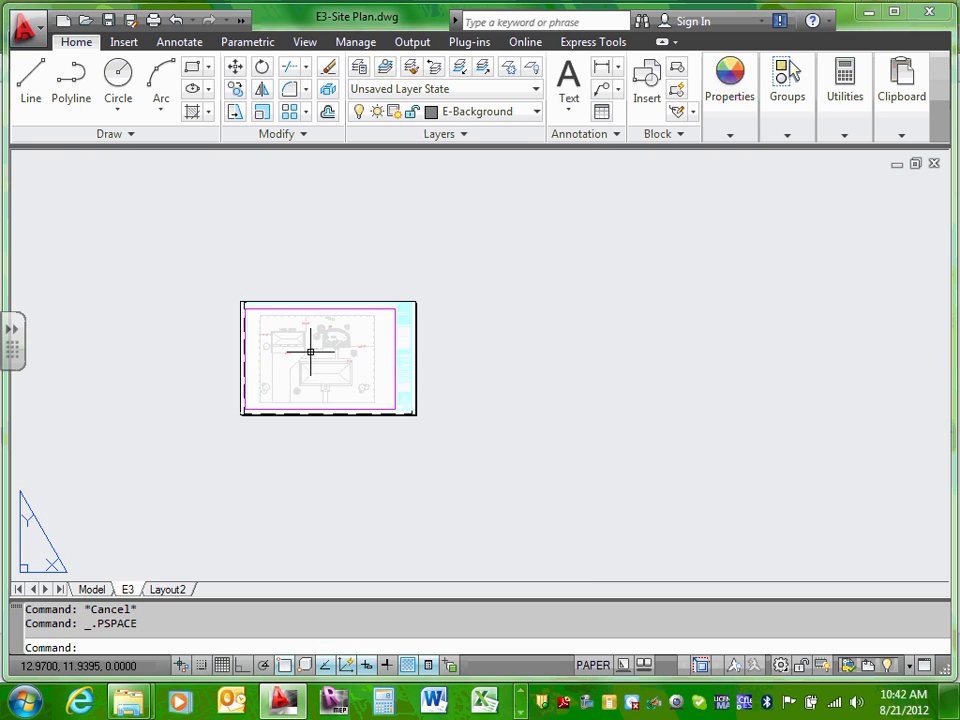
scroll(392, 356, up, 5)
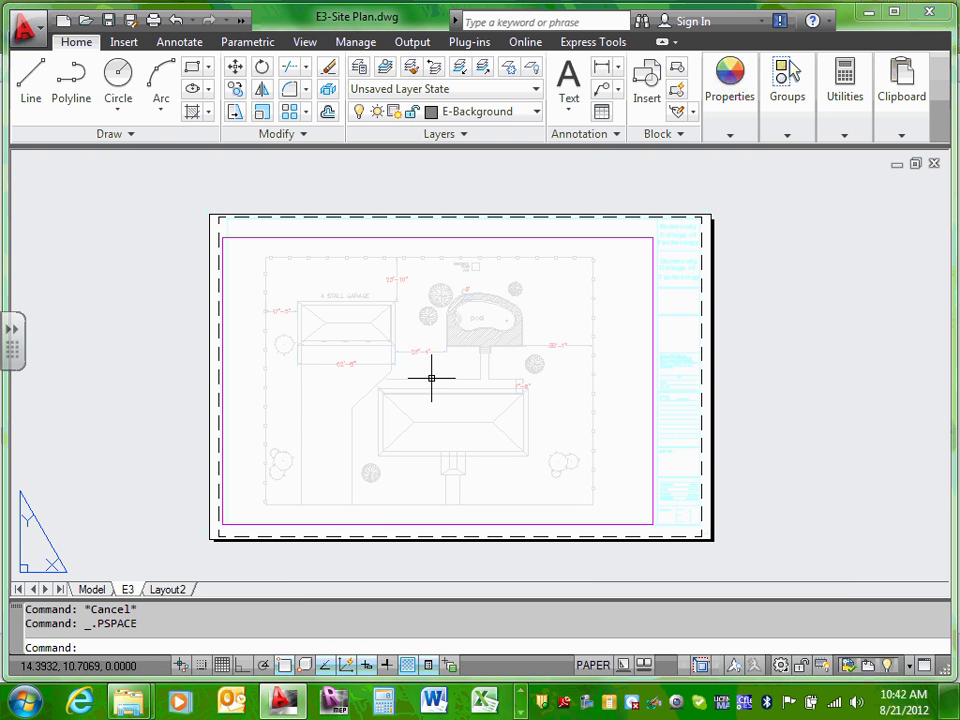
Step: Set the E3 viewport's Display locked property to No in the Properties palette
click(527, 238)
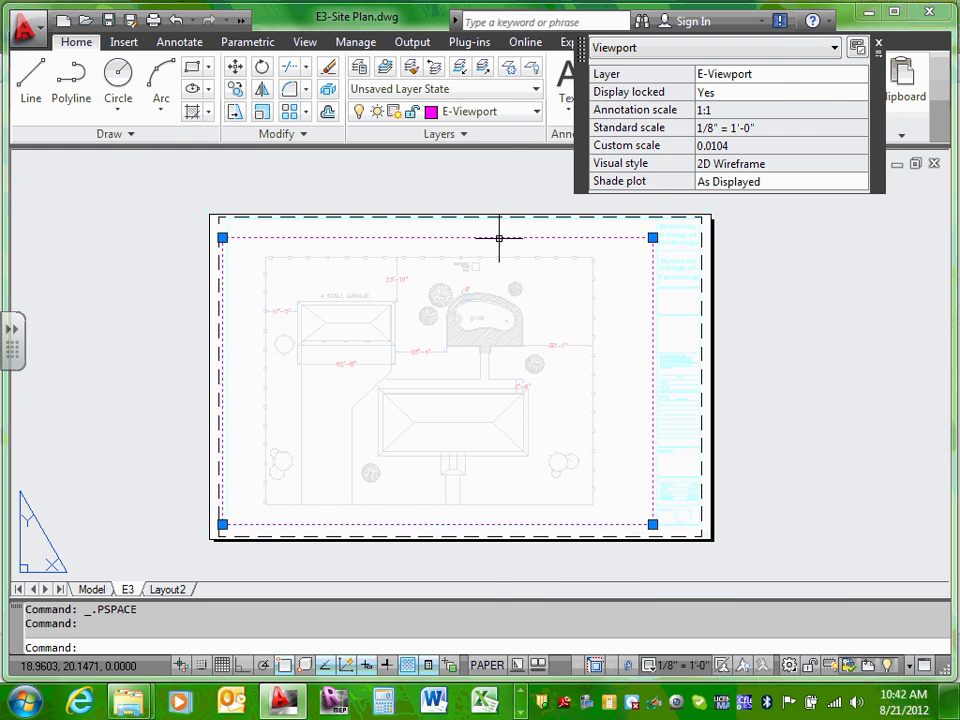
right_click(498, 228)
click(553, 647)
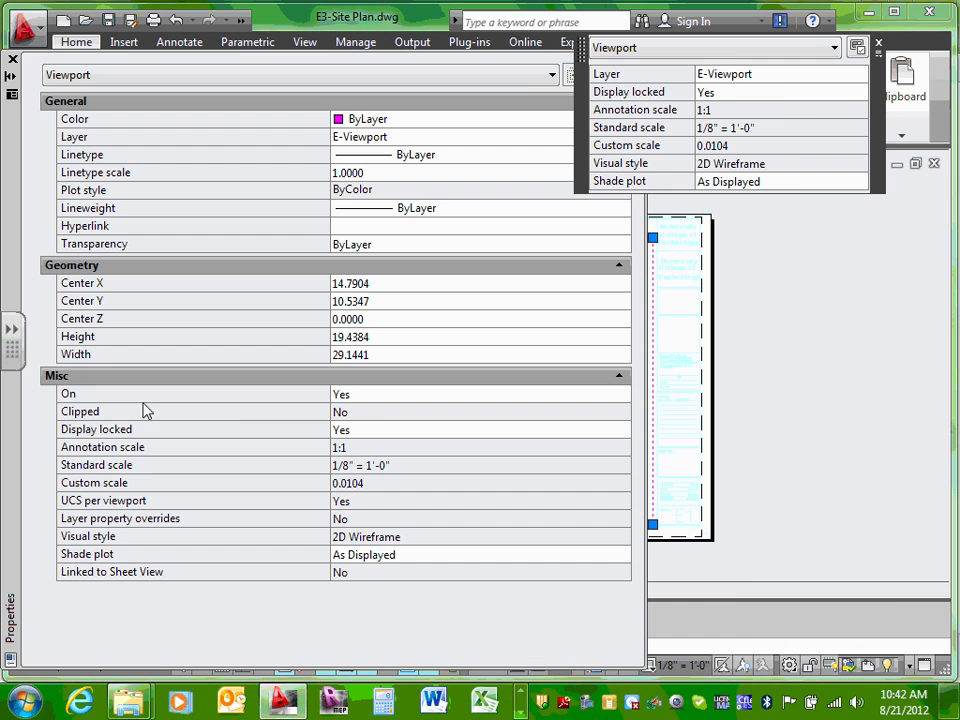
click(376, 432)
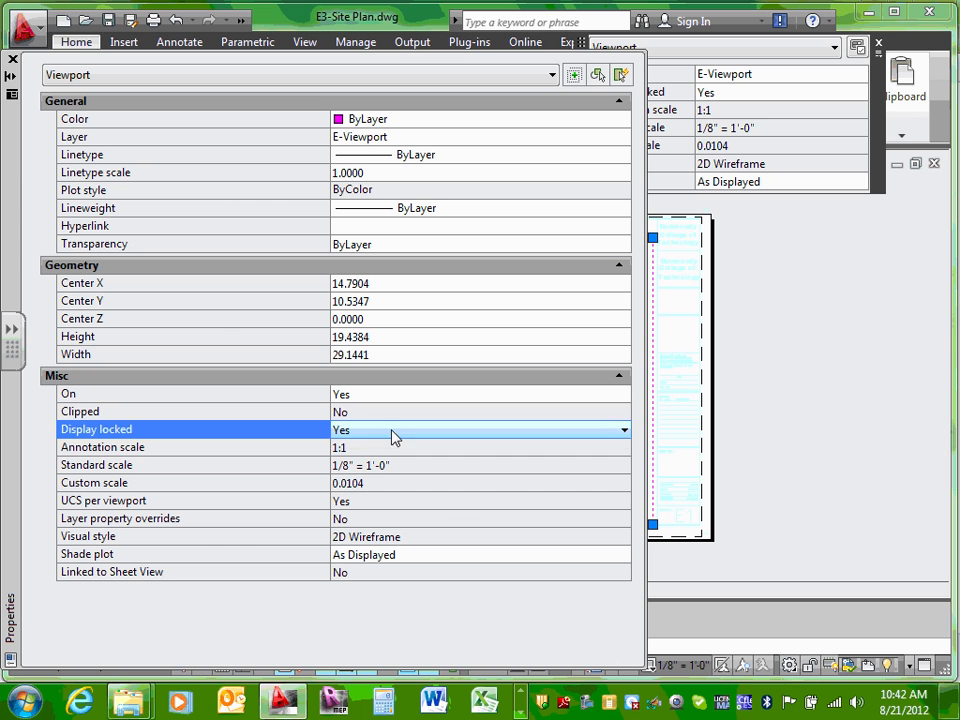
click(393, 435)
click(367, 464)
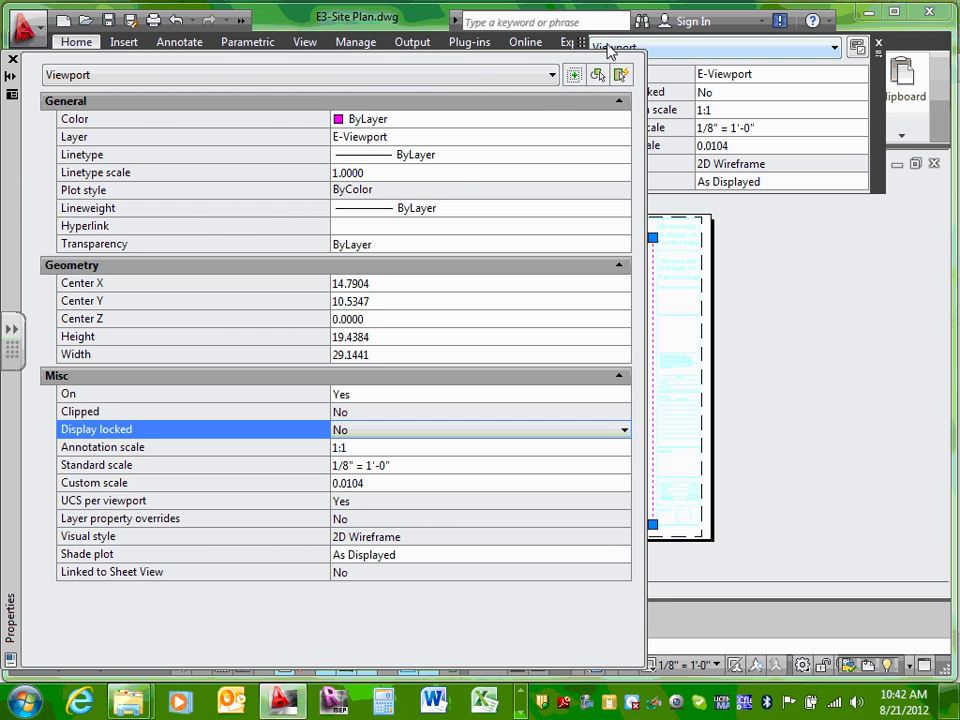
click(13, 59)
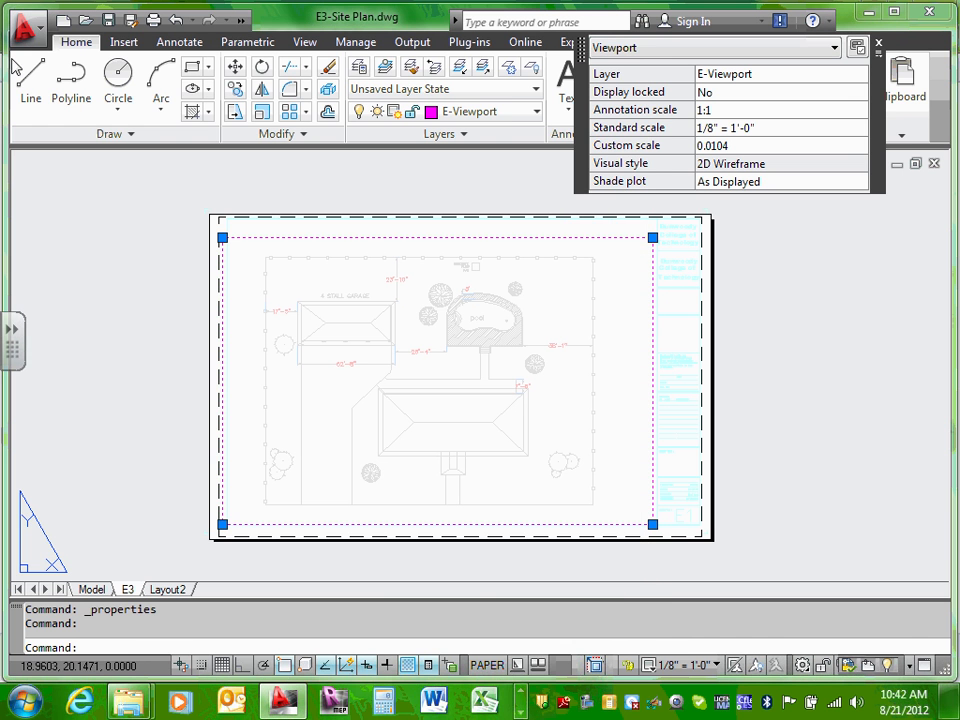
Step: Activate the viewport and zoom extents (Z, E), changing its scale to 0.011850
double_click(474, 368)
scroll(459, 367, up, 5)
scroll(459, 367, down, 8)
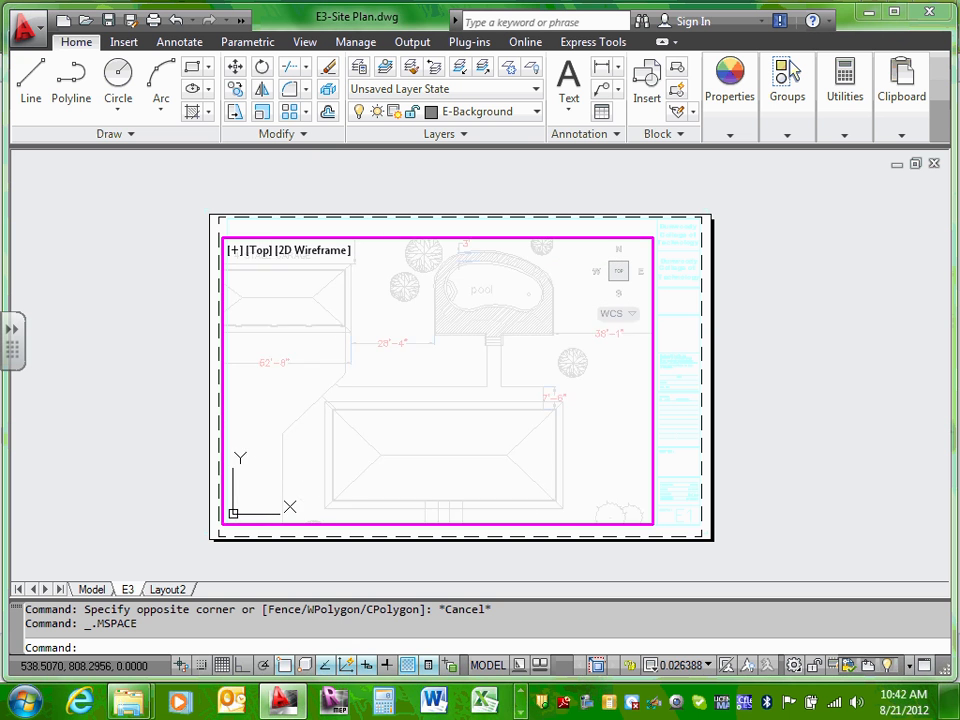
scroll(459, 367, up, 5)
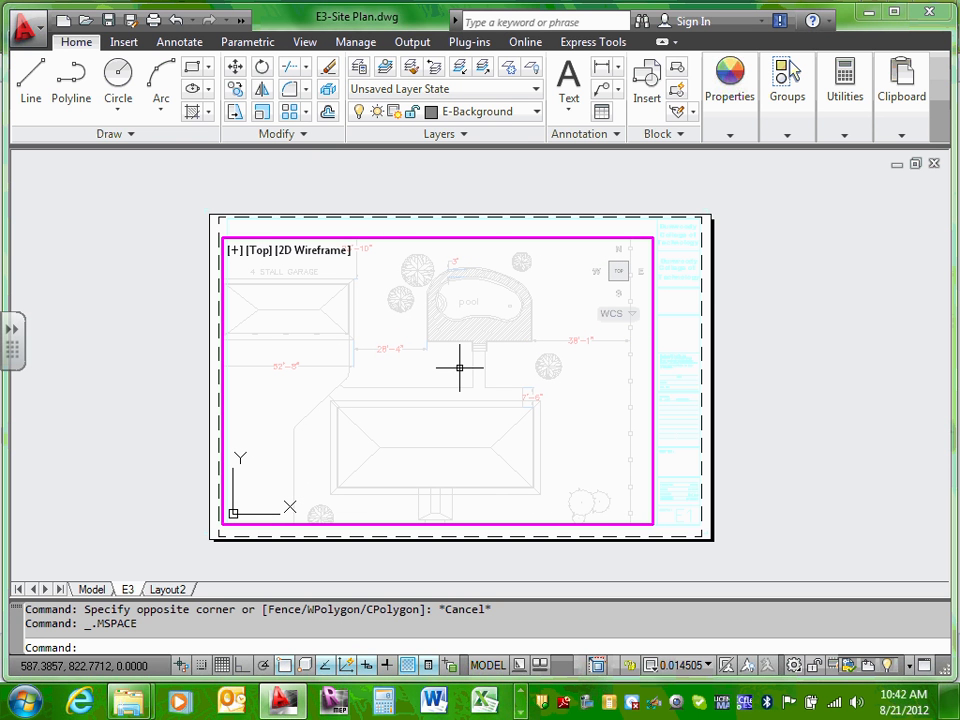
text(z)
key(Return)
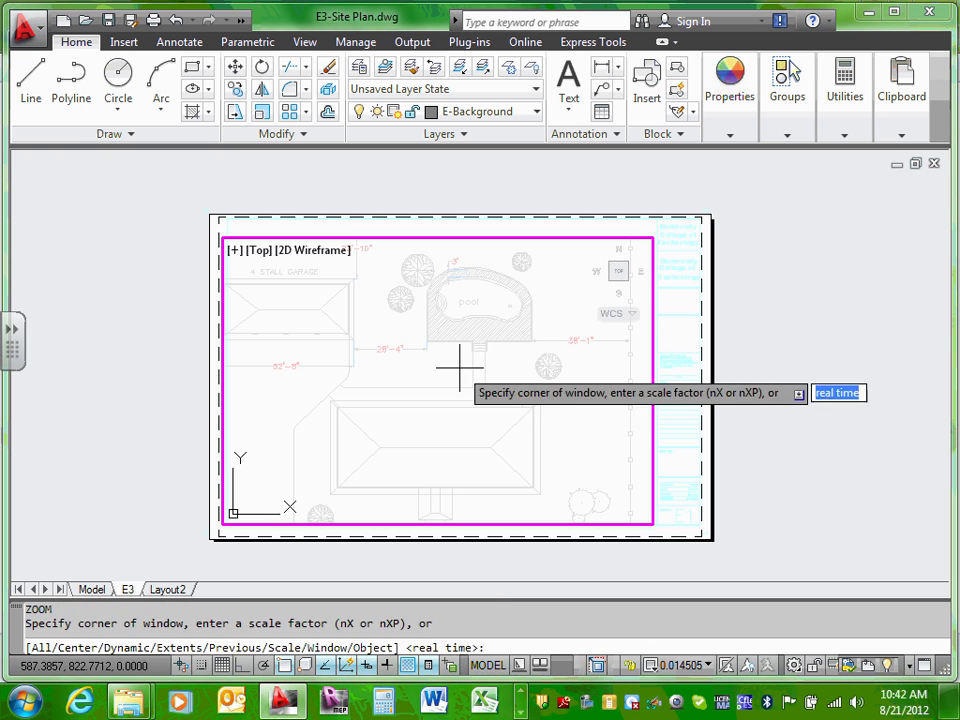
text(e)
key(Return)
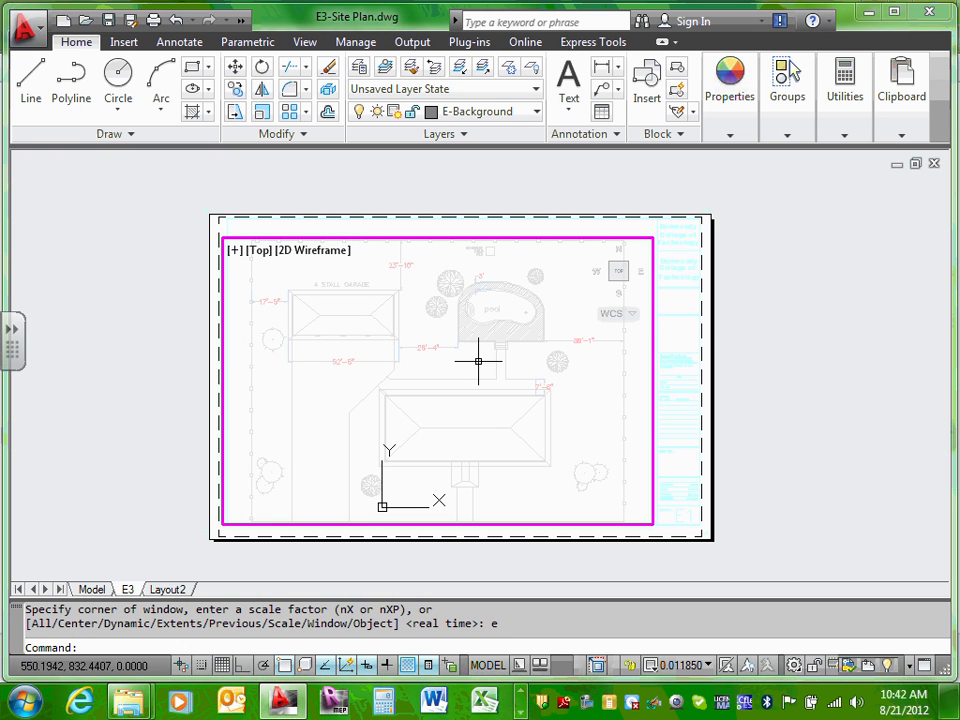
Step: Return to paper space and set the viewport's standard scale back to 1/8" = 1'-0"
double_click(687, 336)
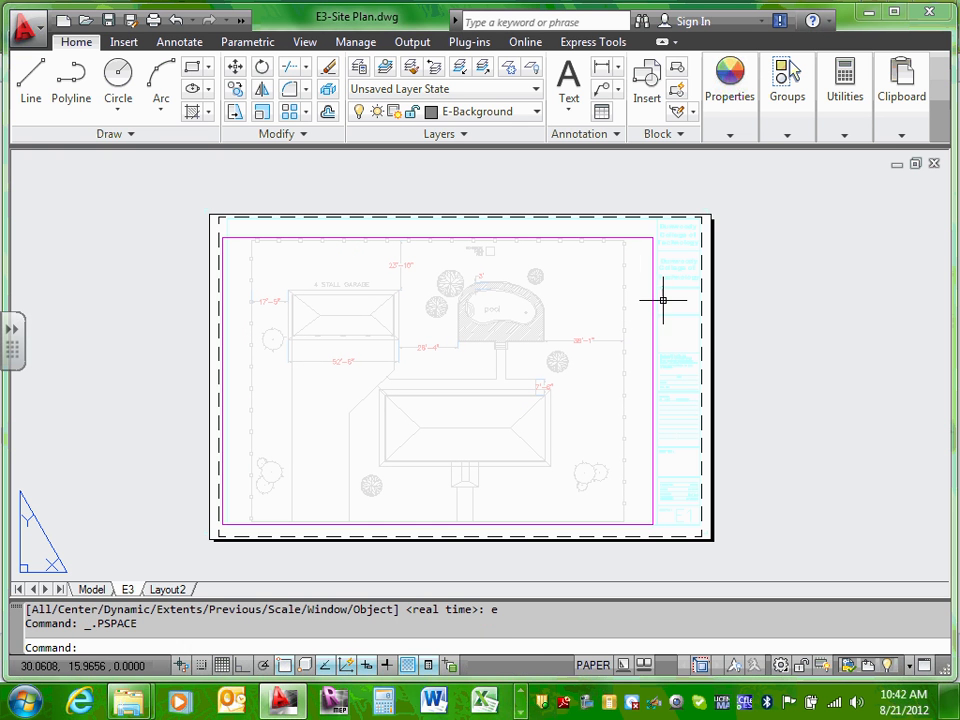
click(636, 238)
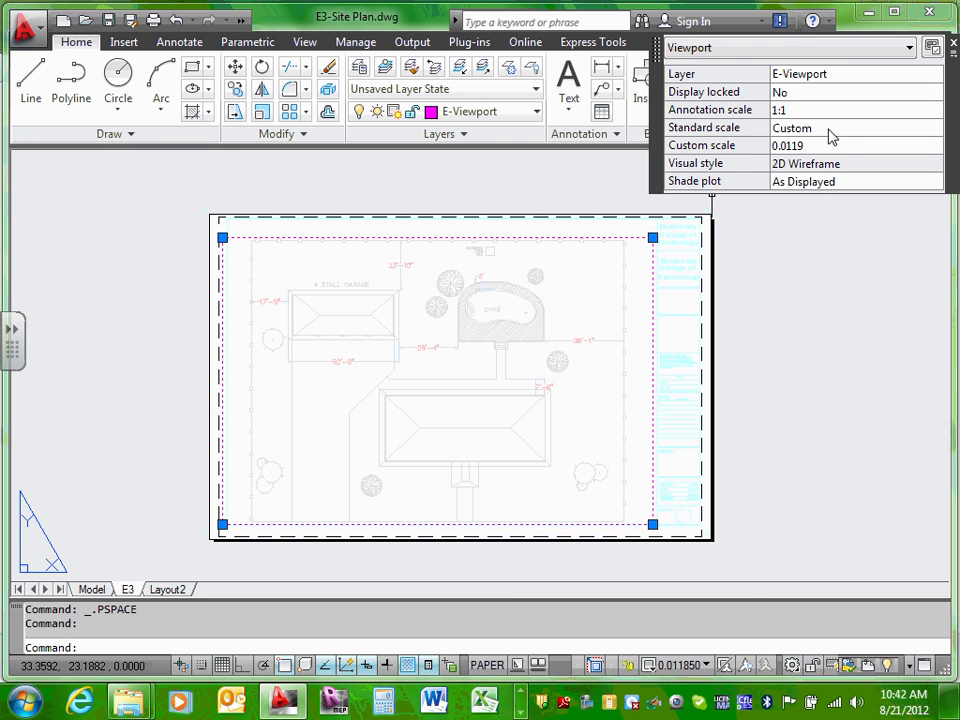
right_click(461, 245)
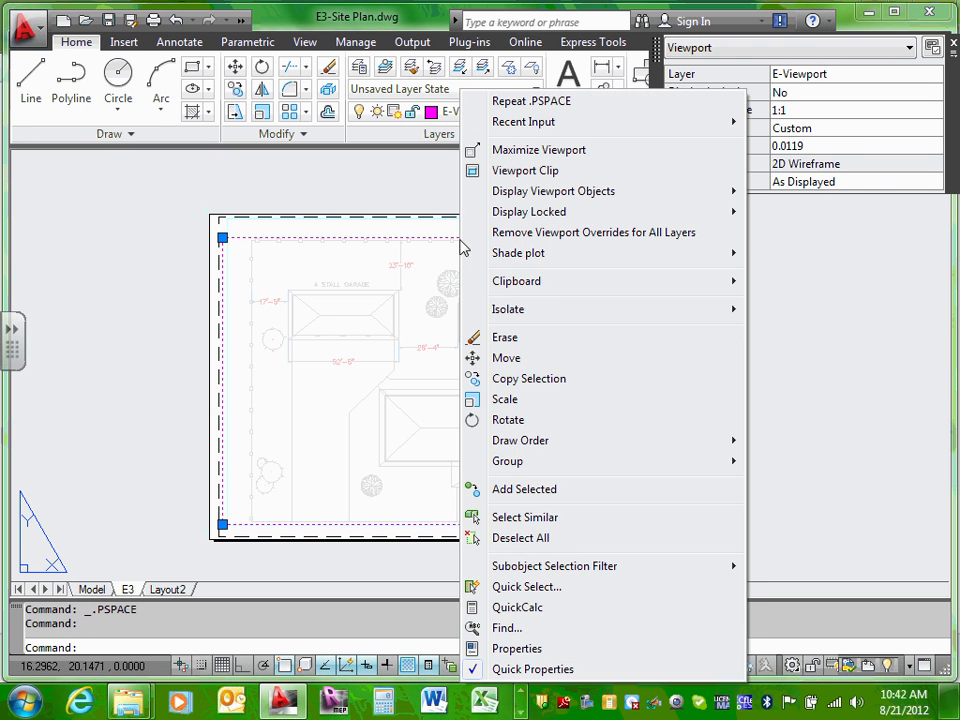
click(522, 648)
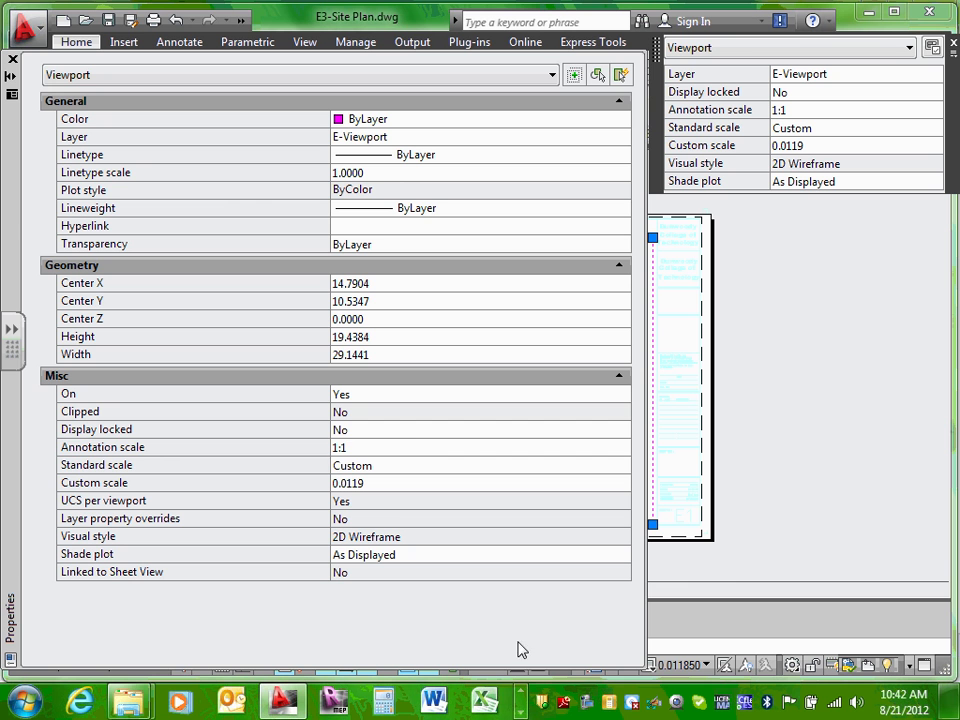
click(418, 449)
click(541, 468)
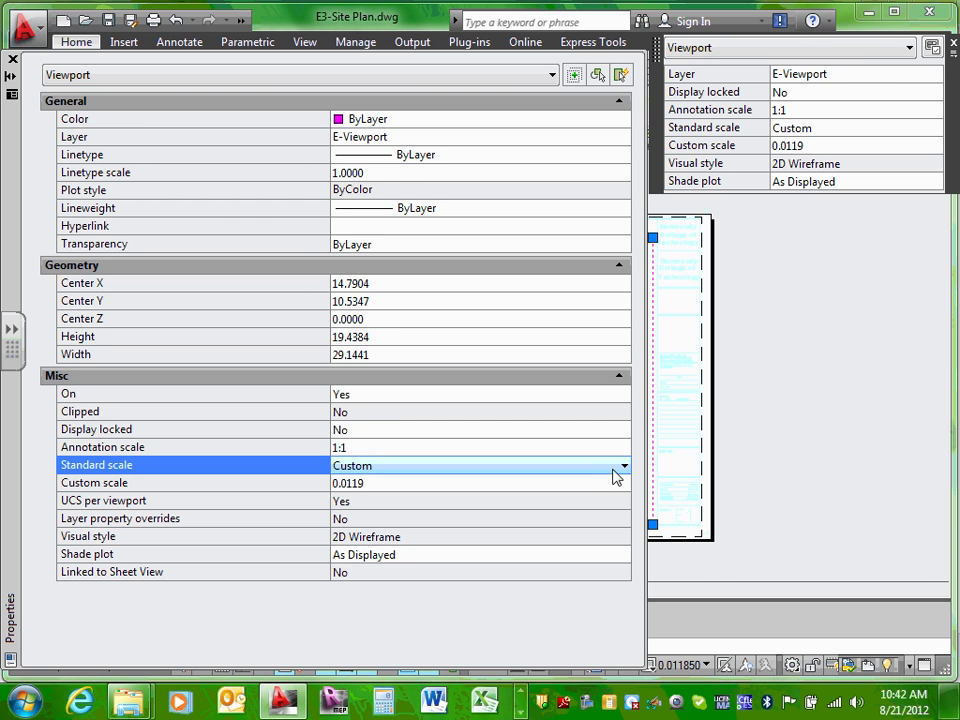
click(624, 466)
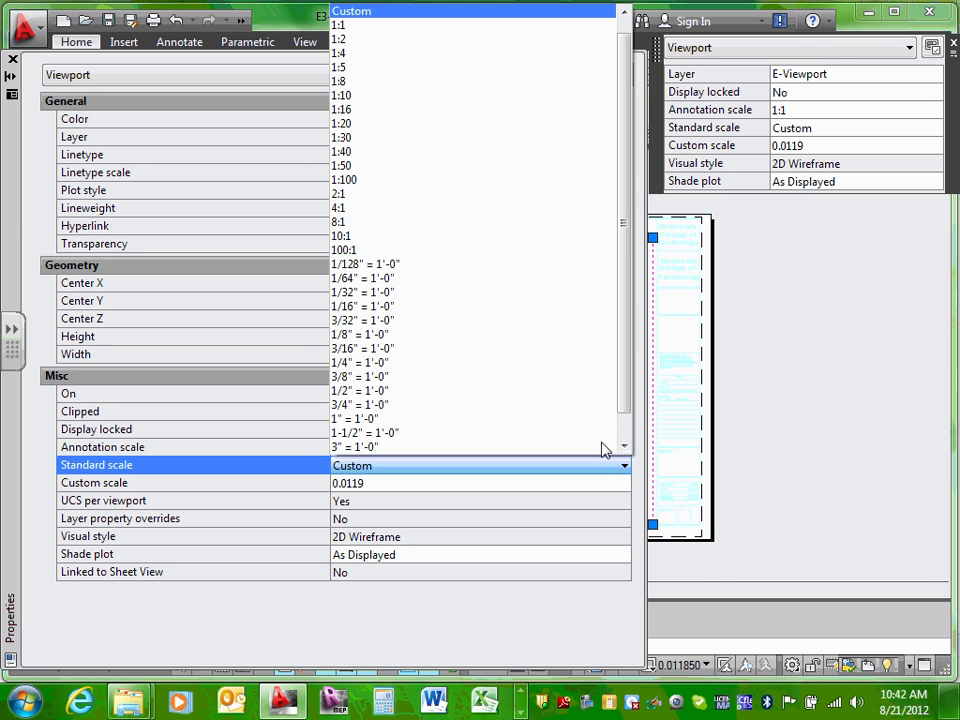
click(480, 335)
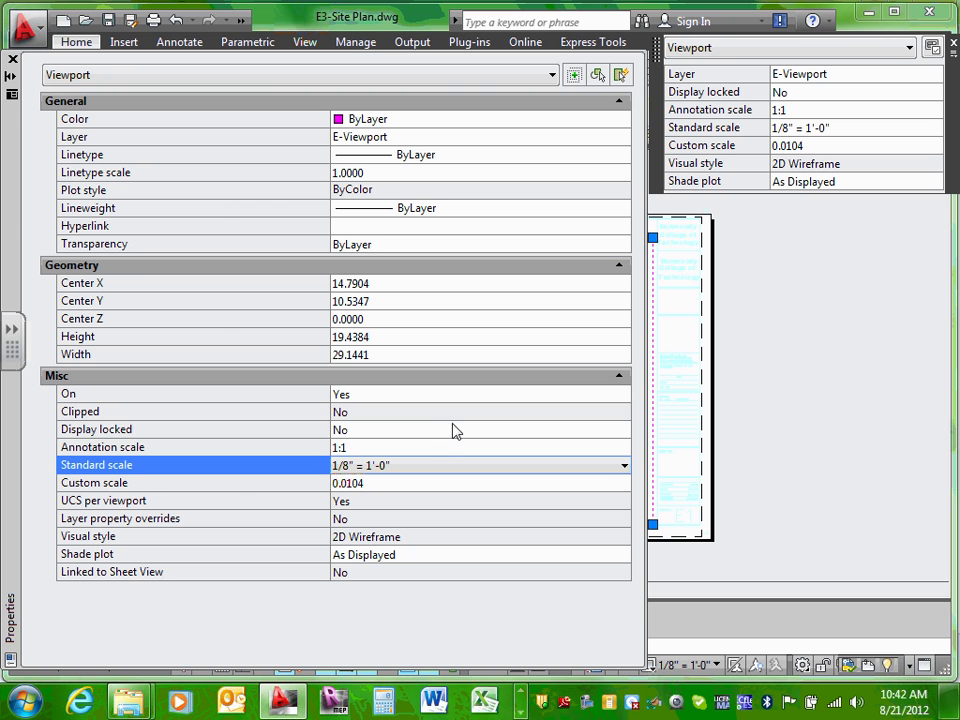
Step: Set Display locked to Yes, close the palette, and deselect the viewport
click(453, 429)
click(453, 429)
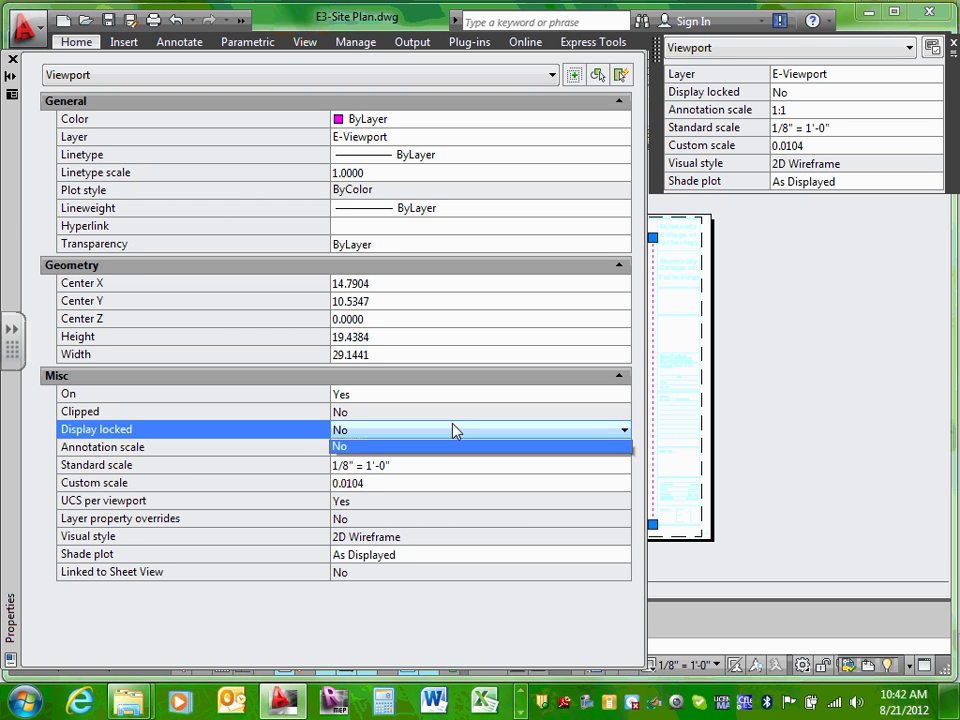
click(420, 448)
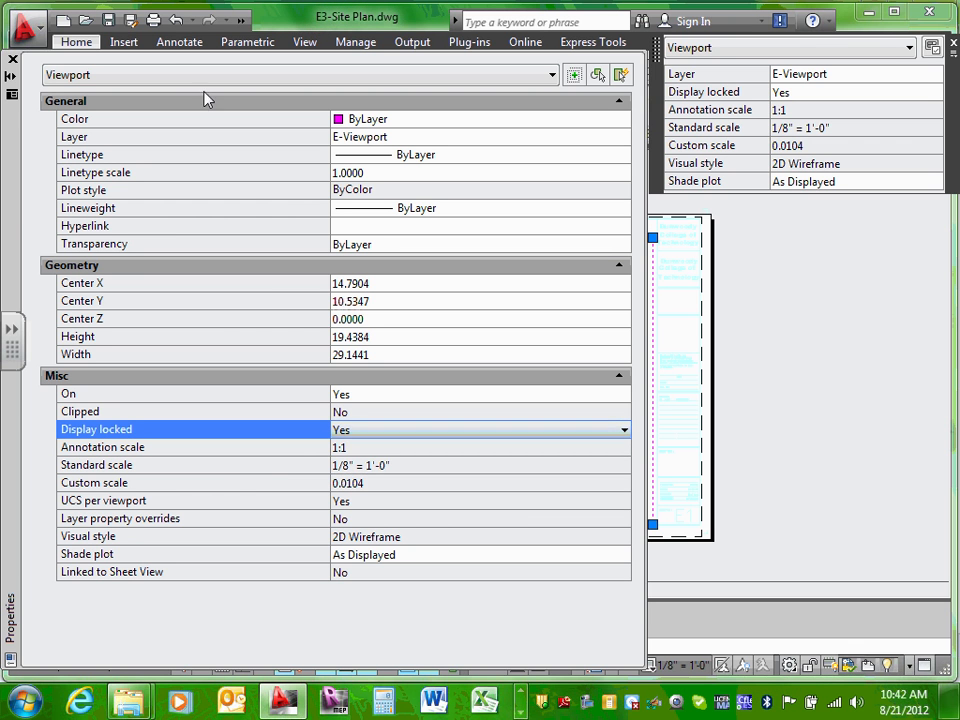
click(13, 60)
click(737, 340)
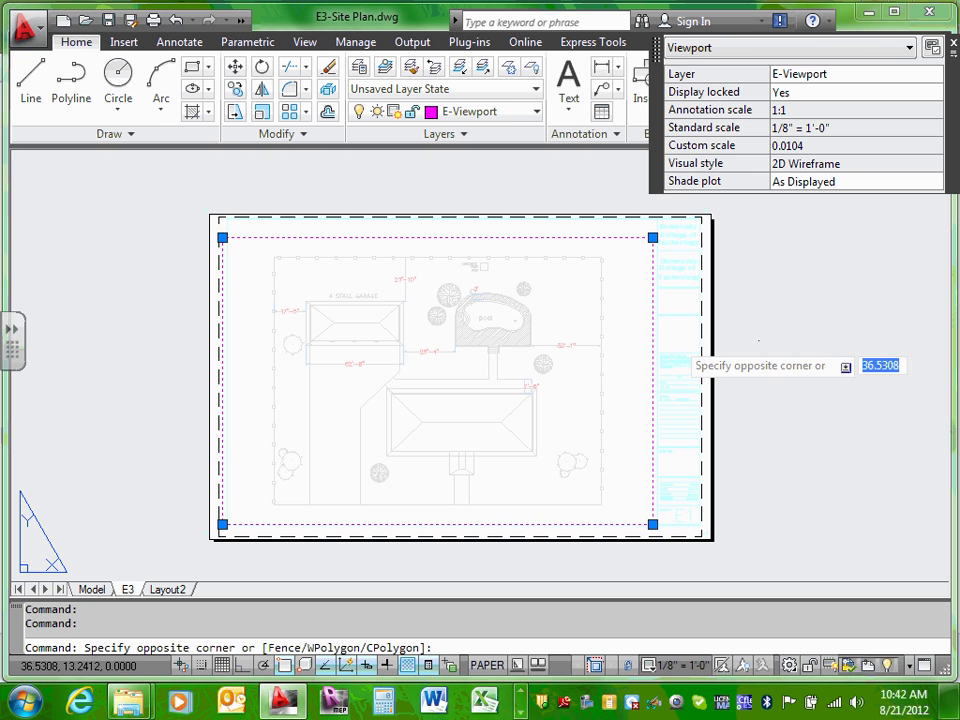
key(Escape)
key(Escape)
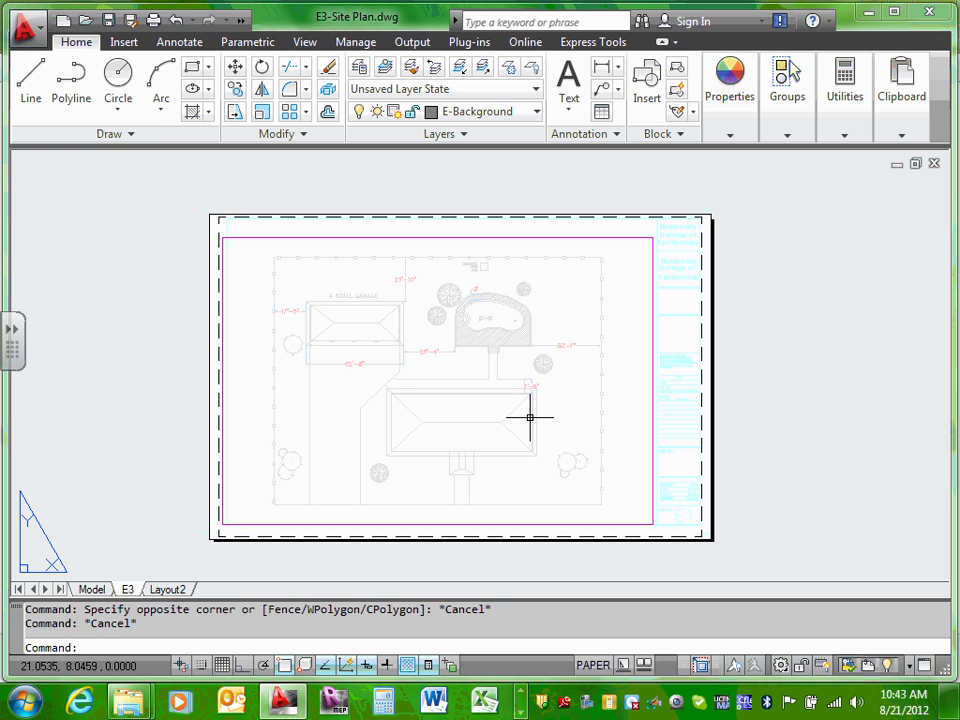
Step: Leave the E3 layout for Model space and zoom in close on the main house's roof
click(91, 590)
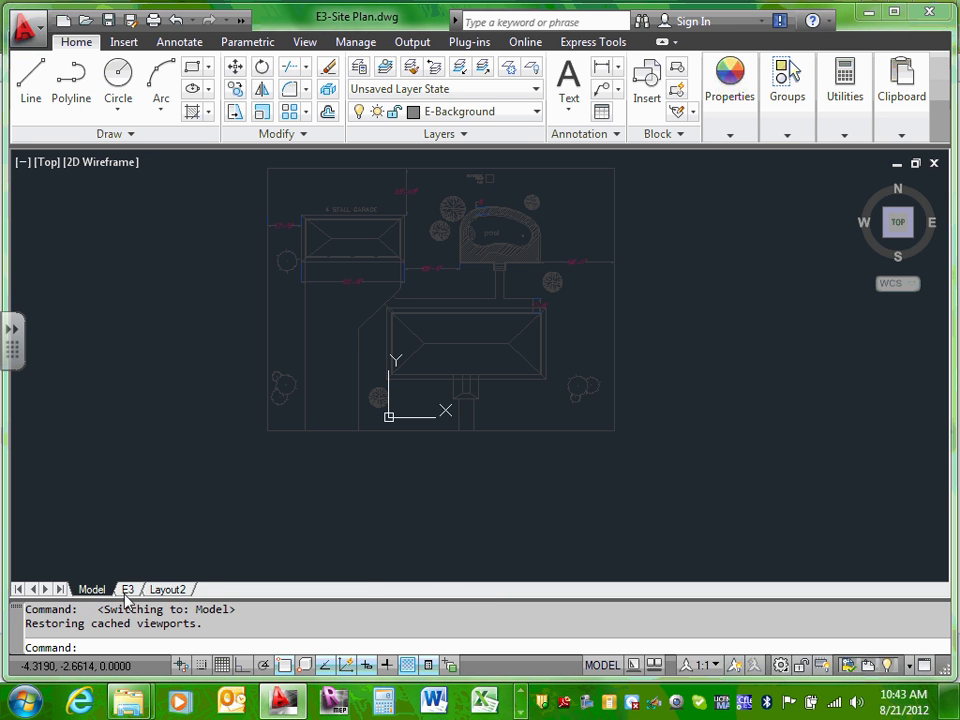
click(128, 590)
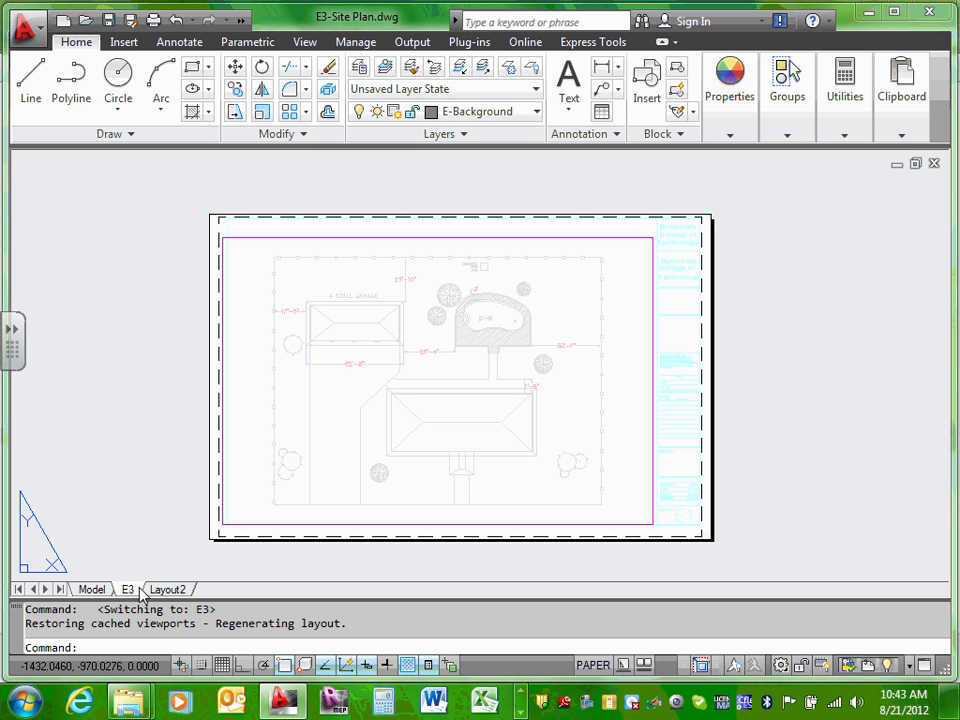
click(105, 590)
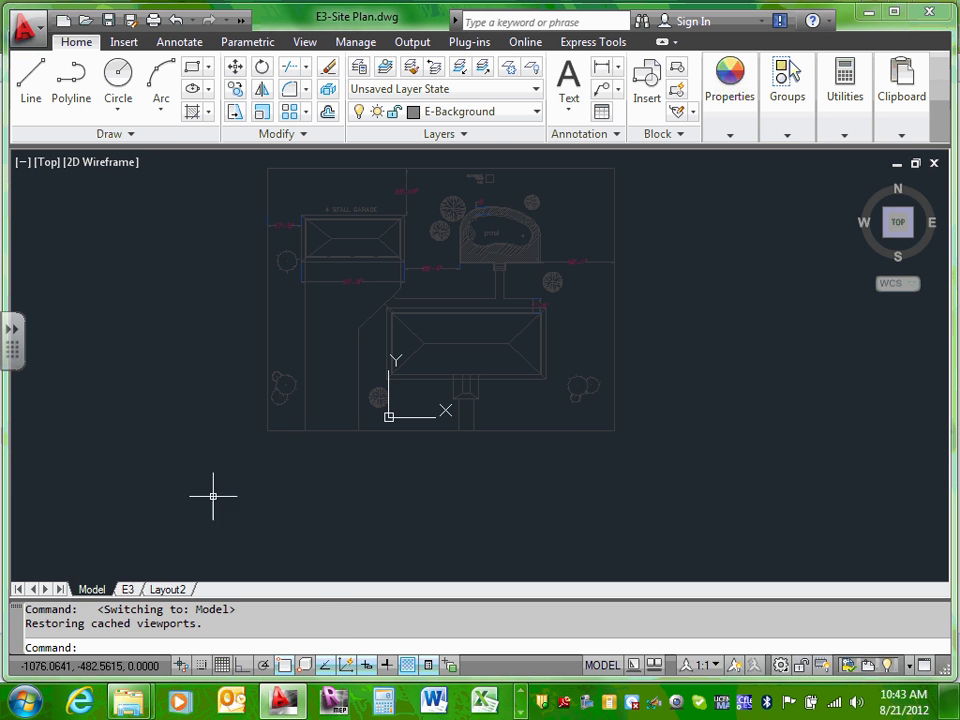
middle_drag(486, 210, 463, 479)
scroll(463, 479, up, 3)
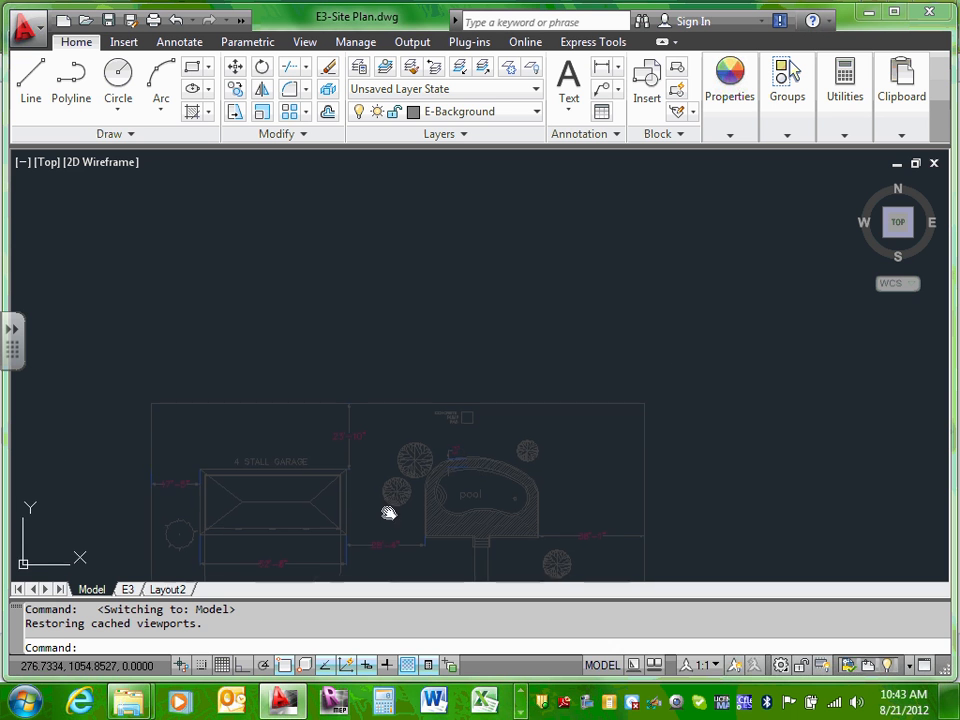
middle_drag(388, 510, 446, 231)
scroll(479, 359, up, 3)
scroll(479, 359, up, 3)
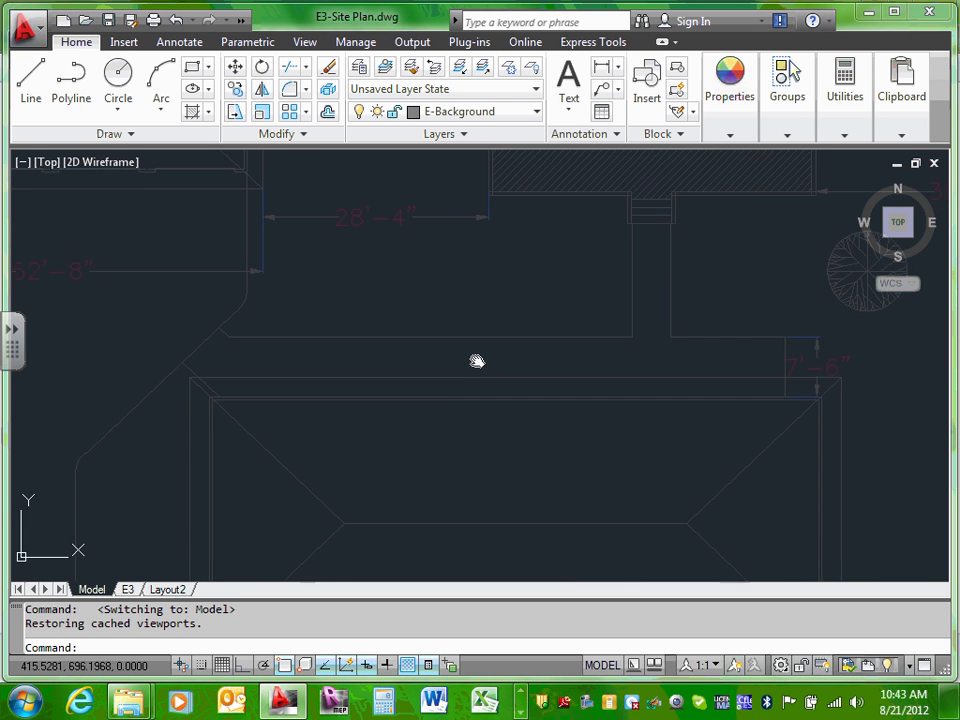
scroll(481, 389, up, 1)
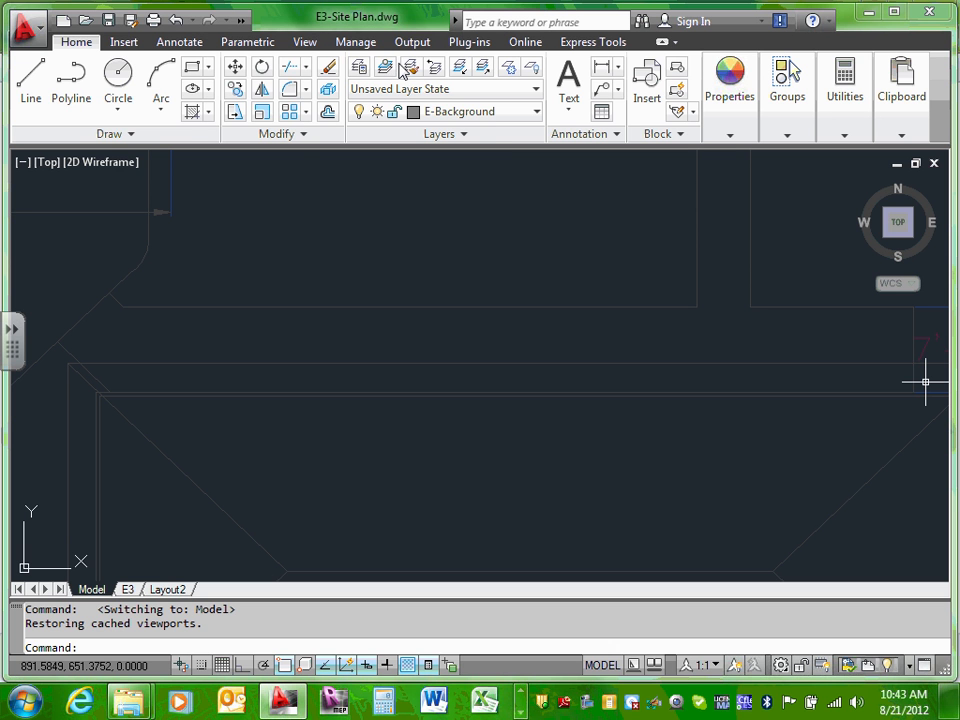
Step: Open Tool Palettes from the View tab and browse the electrical symbols
click(309, 43)
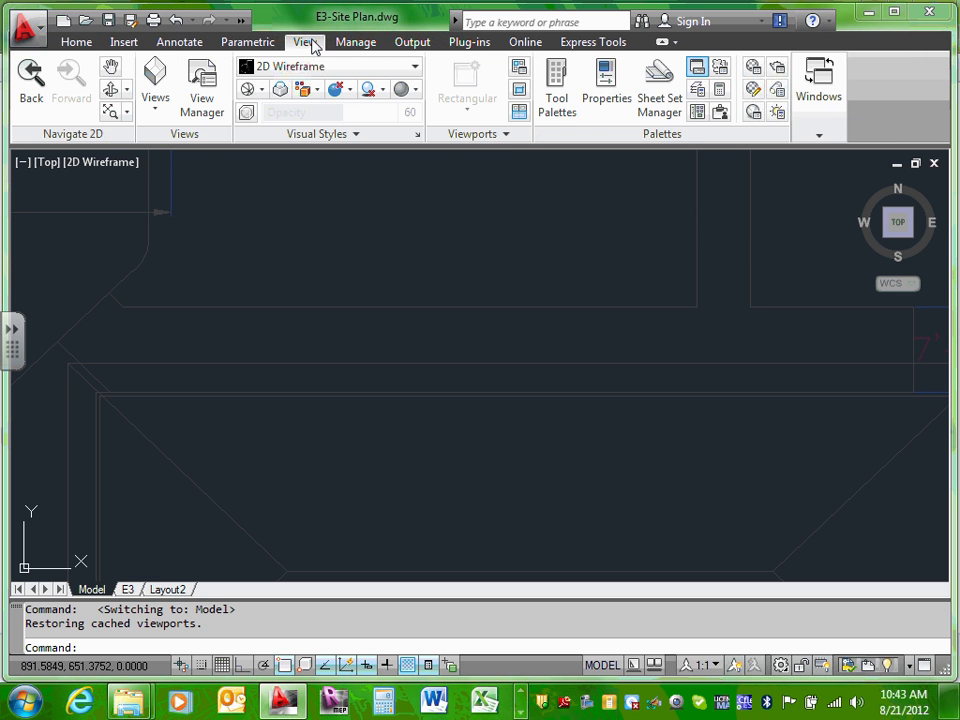
click(557, 88)
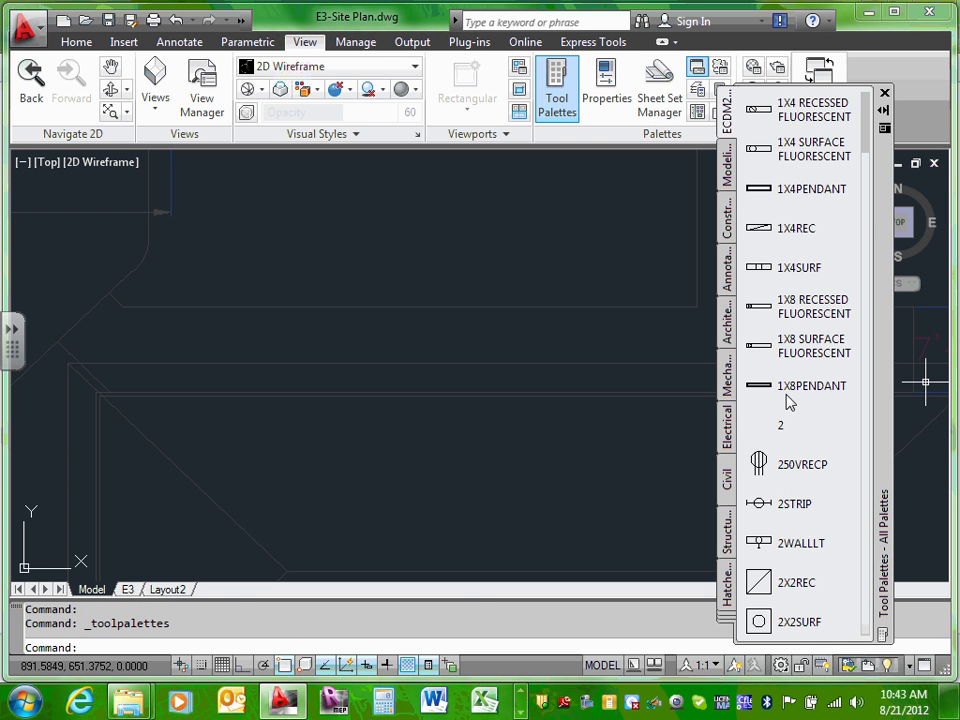
scroll(849, 354, down, 5)
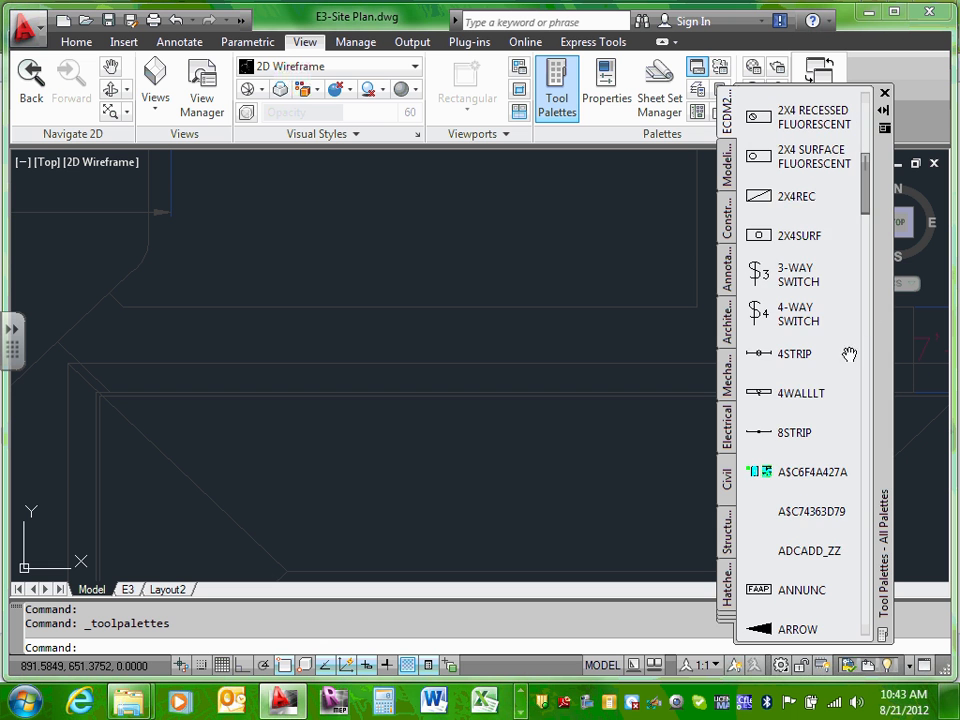
scroll(822, 378, up, 3)
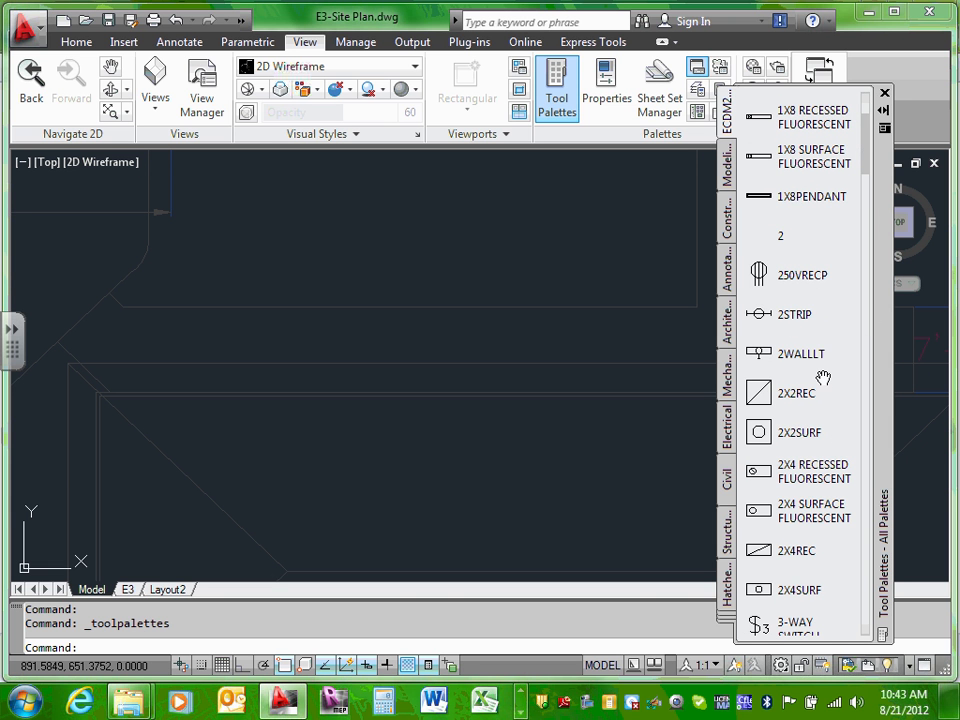
scroll(773, 287, down, 3)
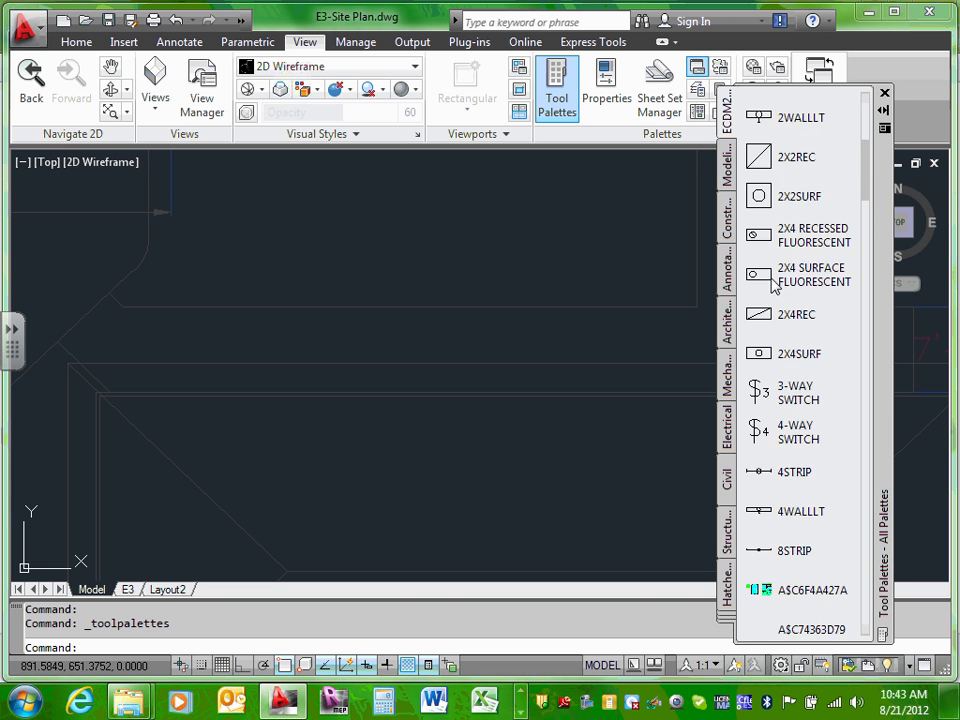
scroll(773, 287, down, 7)
scroll(793, 318, down, 2)
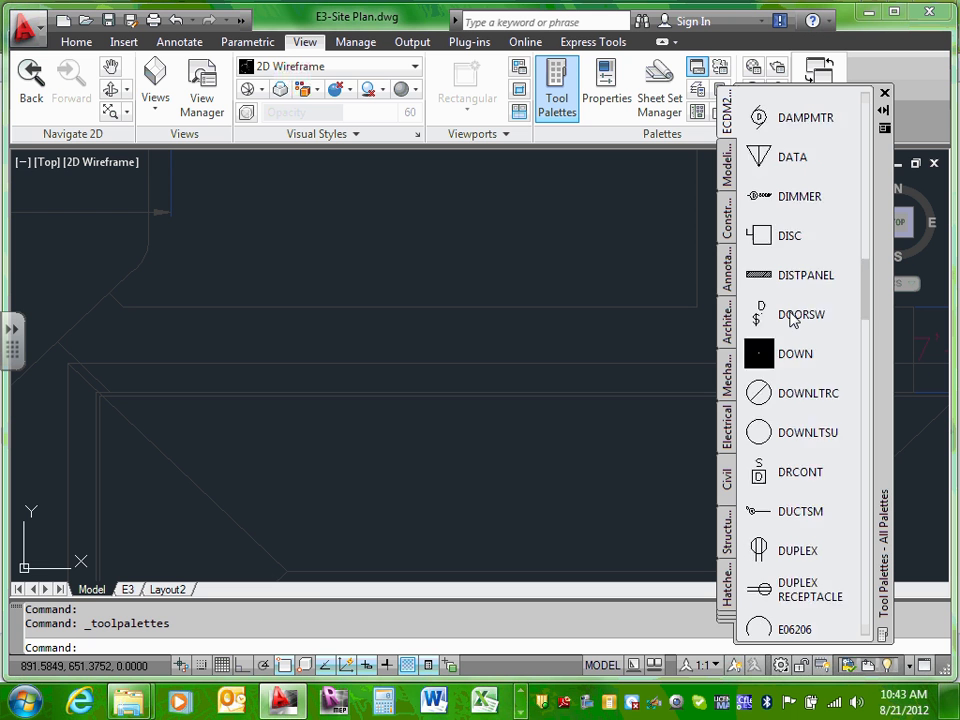
scroll(790, 318, down, 3)
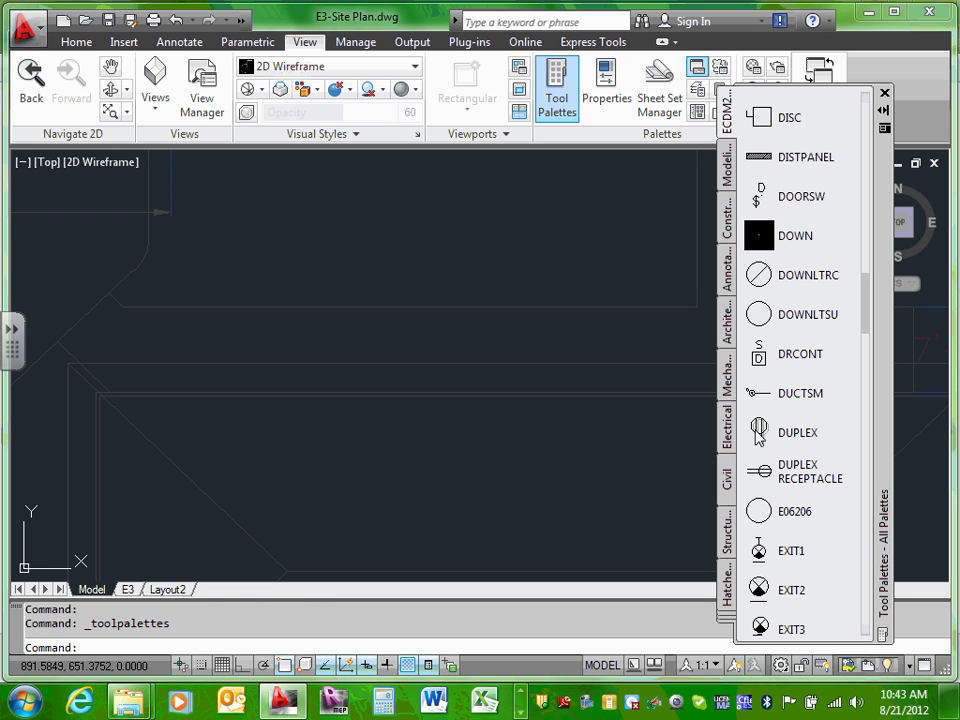
Step: Place a trial DUPLEX receptacle symbol in the site plan
click(760, 432)
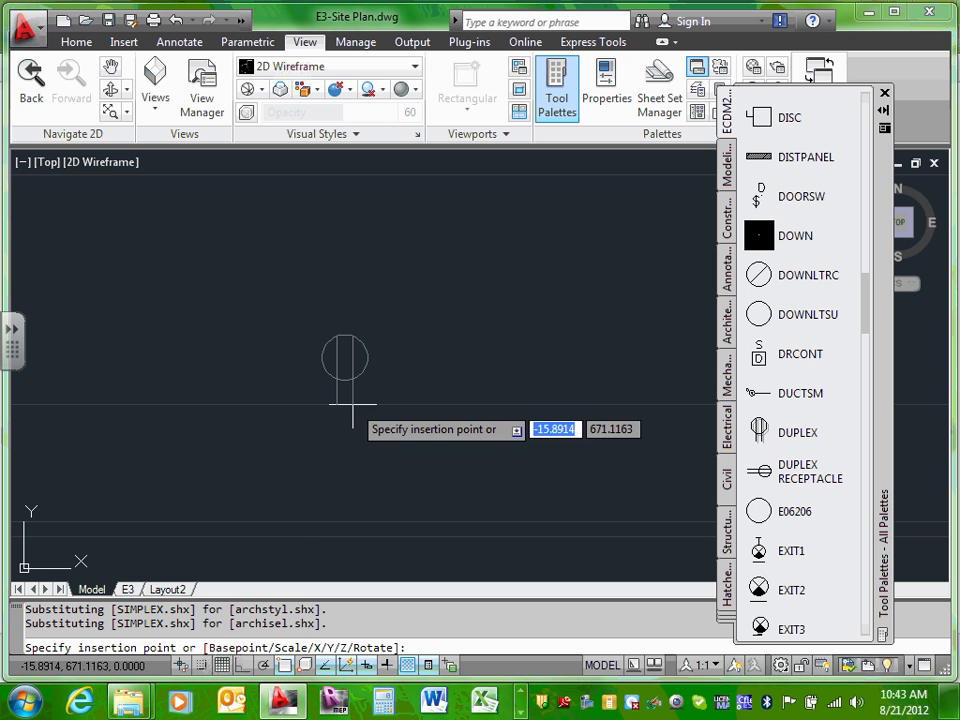
key(Escape)
scroll(397, 352, down, 3)
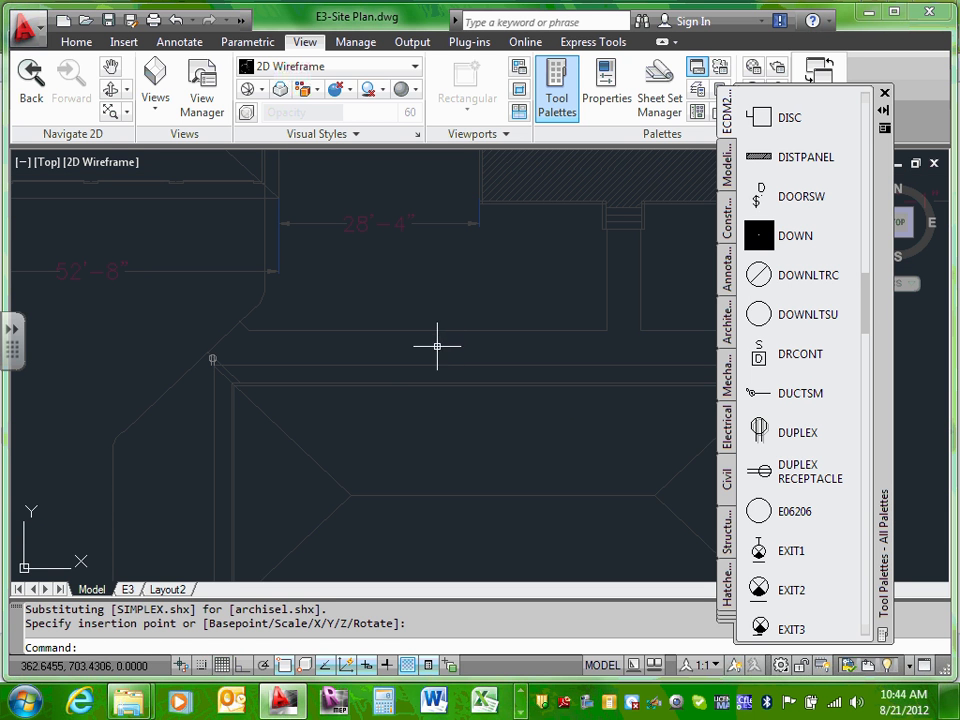
scroll(450, 343, down, 5)
scroll(489, 377, down, 1)
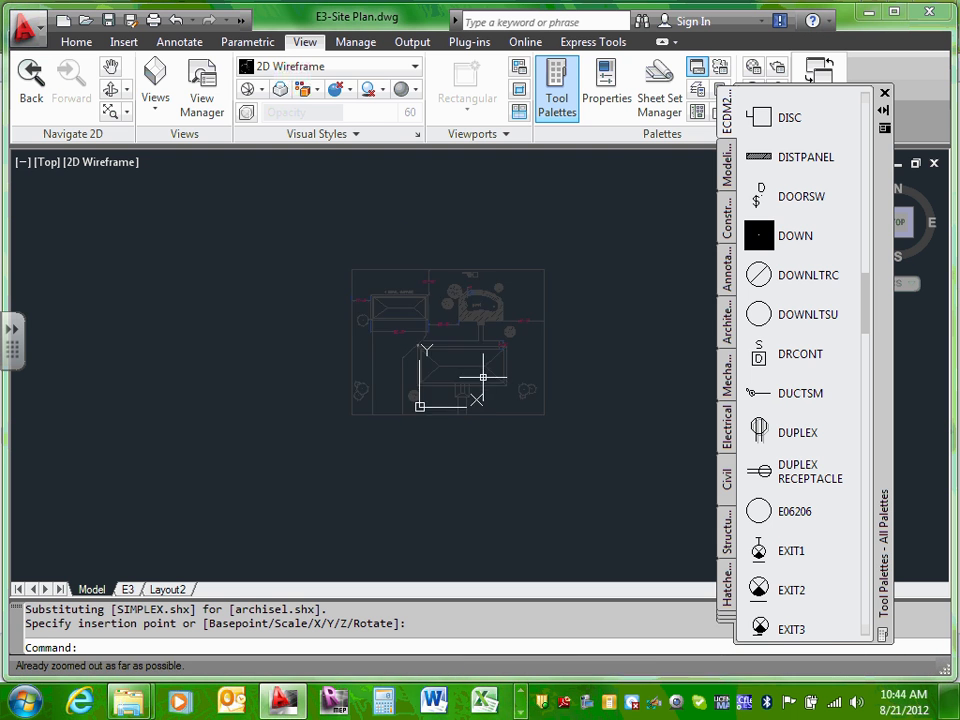
scroll(476, 375, up, 2)
scroll(343, 305, up, 2)
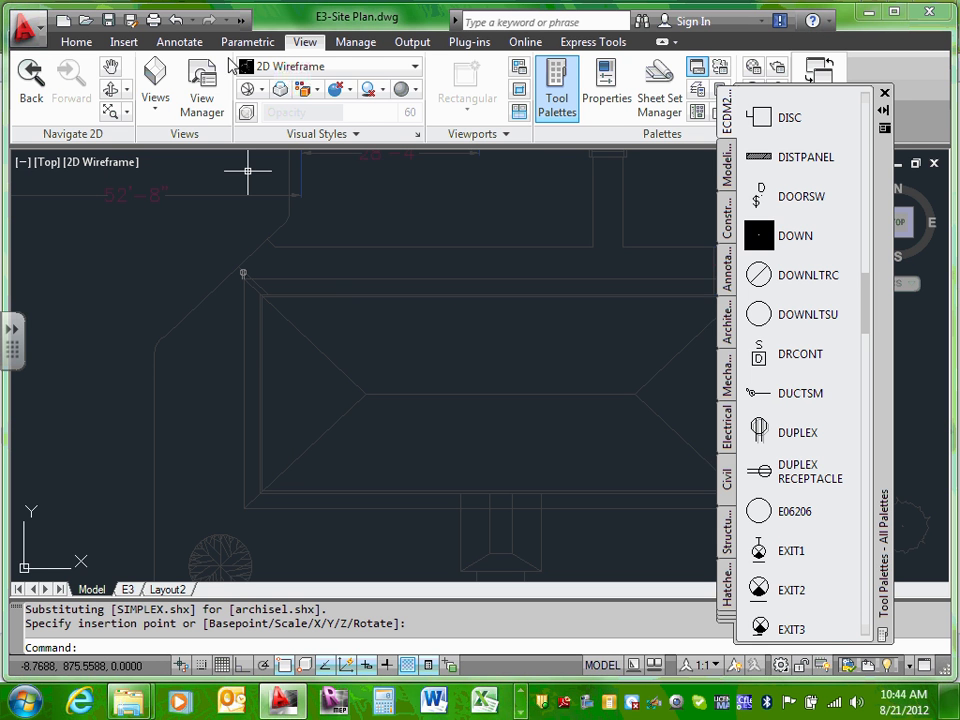
scroll(190, 205, up, 5)
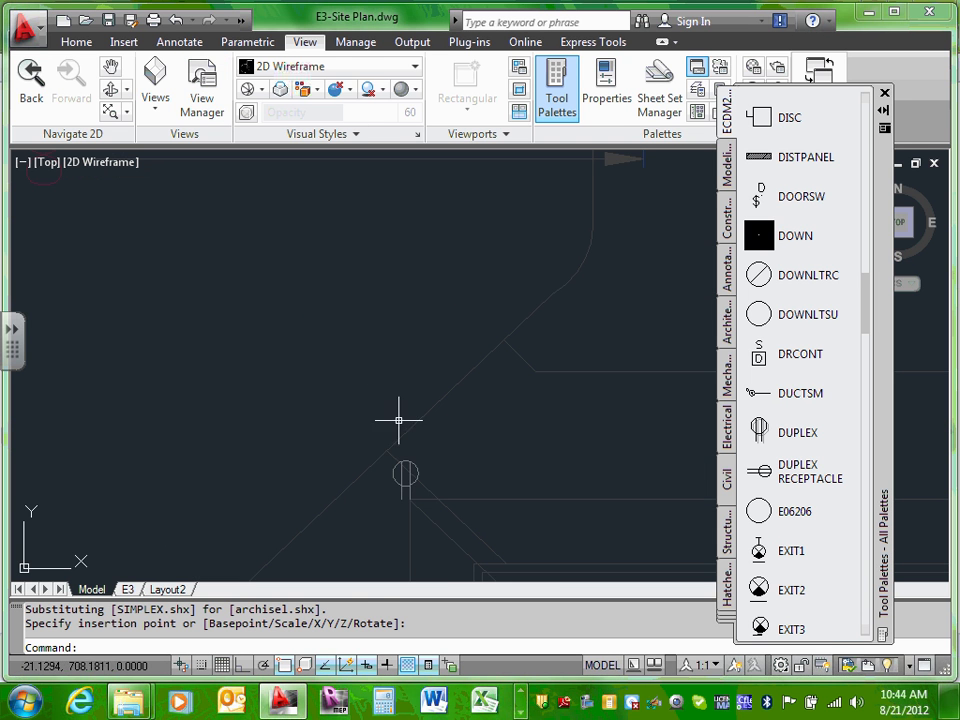
key(Escape)
Step: Drag the DUPLEX receptacle to the house corner, then delete it
click(405, 481)
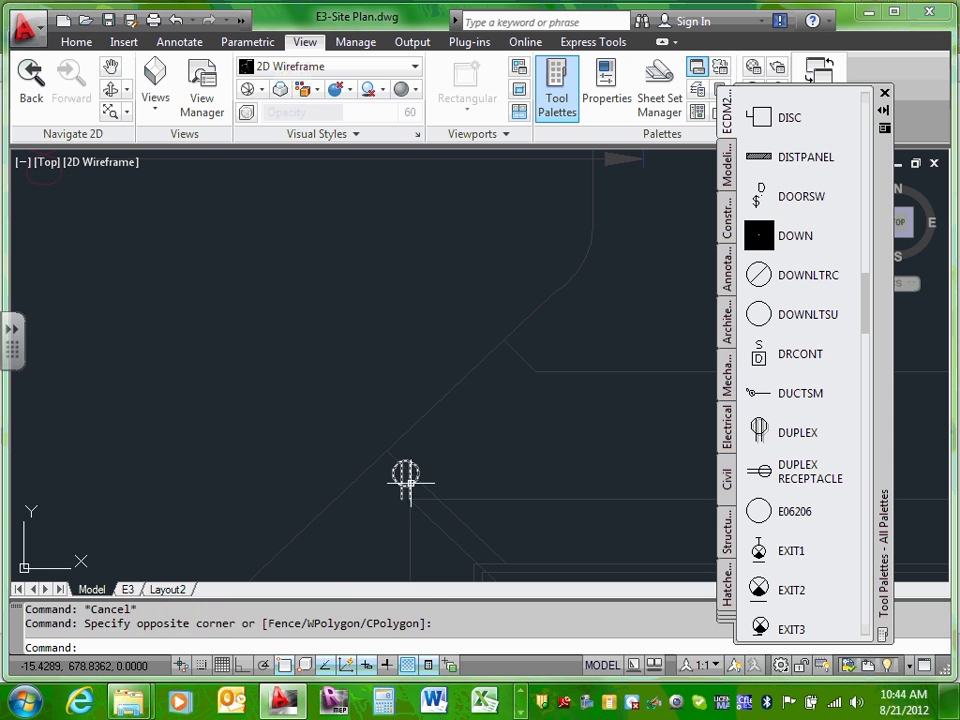
click(405, 495)
drag(411, 490, 572, 561)
scroll(585, 322, down, 4)
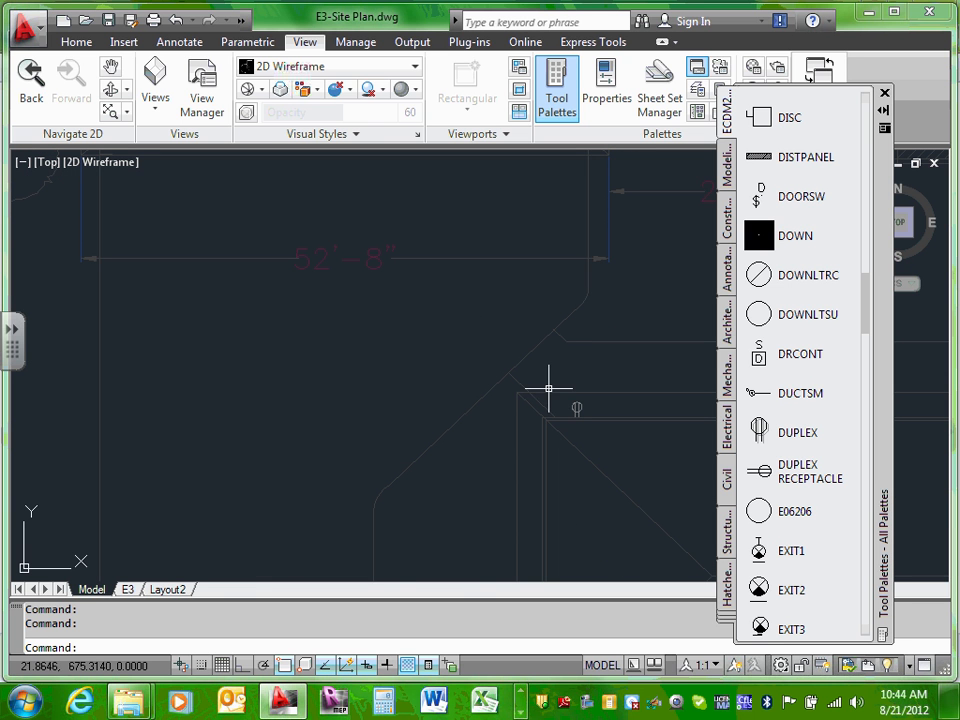
click(577, 407)
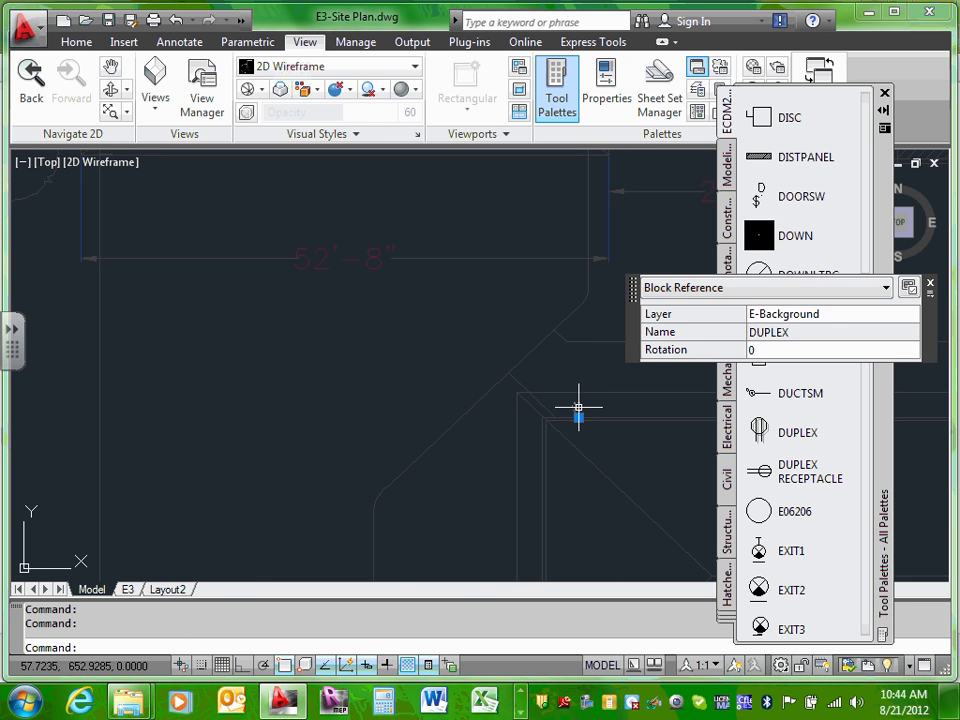
key(Delete)
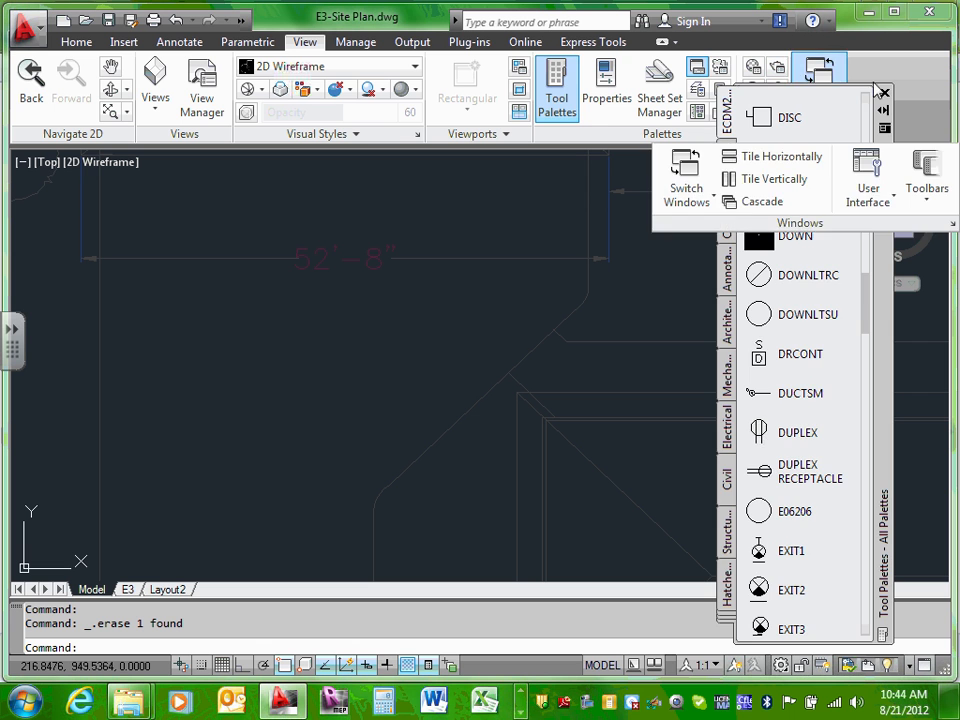
Step: Close Tool Palettes and zoom out to show the house, garage and pool
click(885, 94)
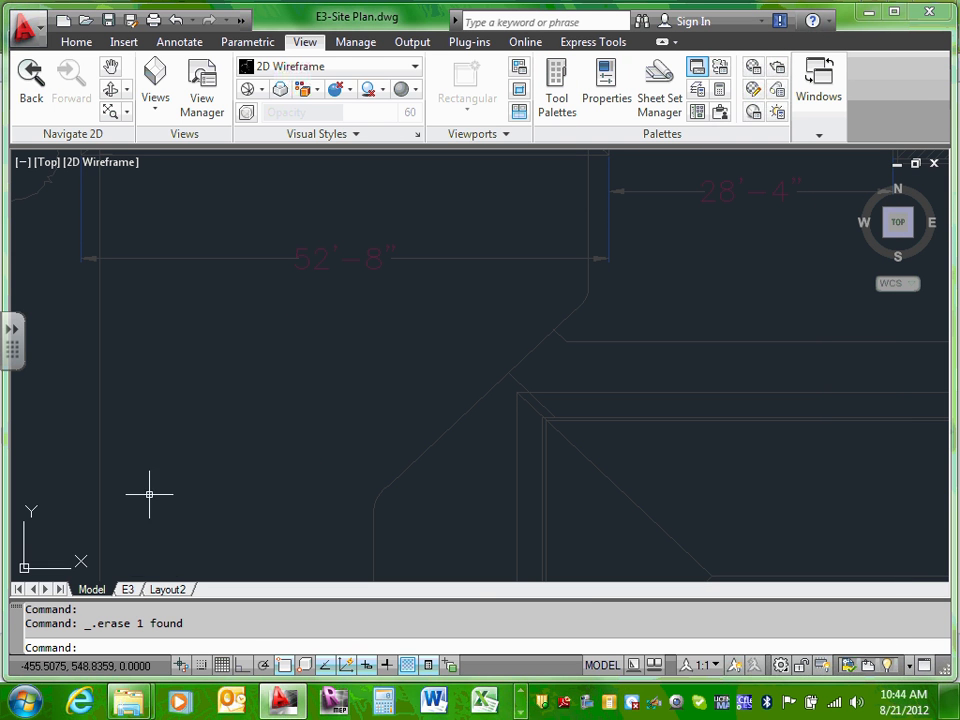
scroll(492, 354, down, 5)
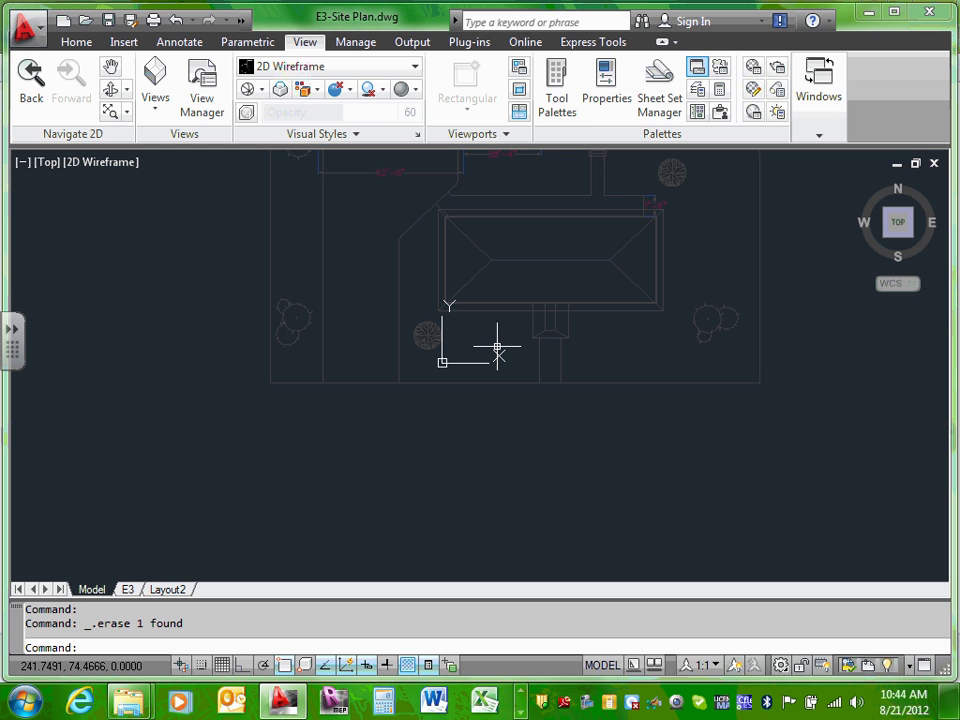
middle_drag(495, 326, 483, 435)
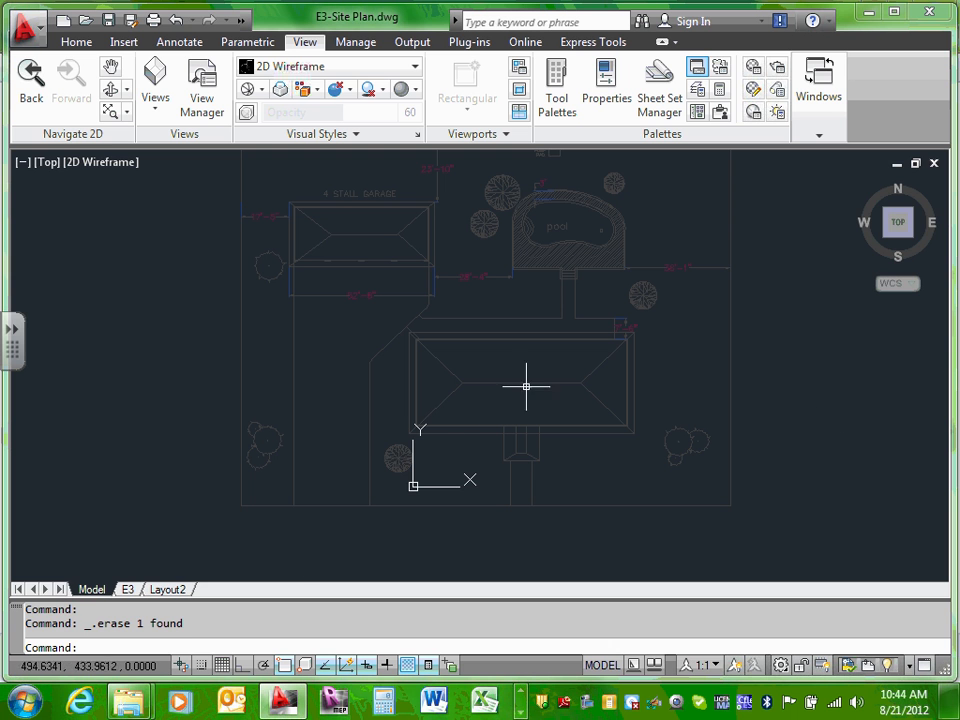
click(129, 590)
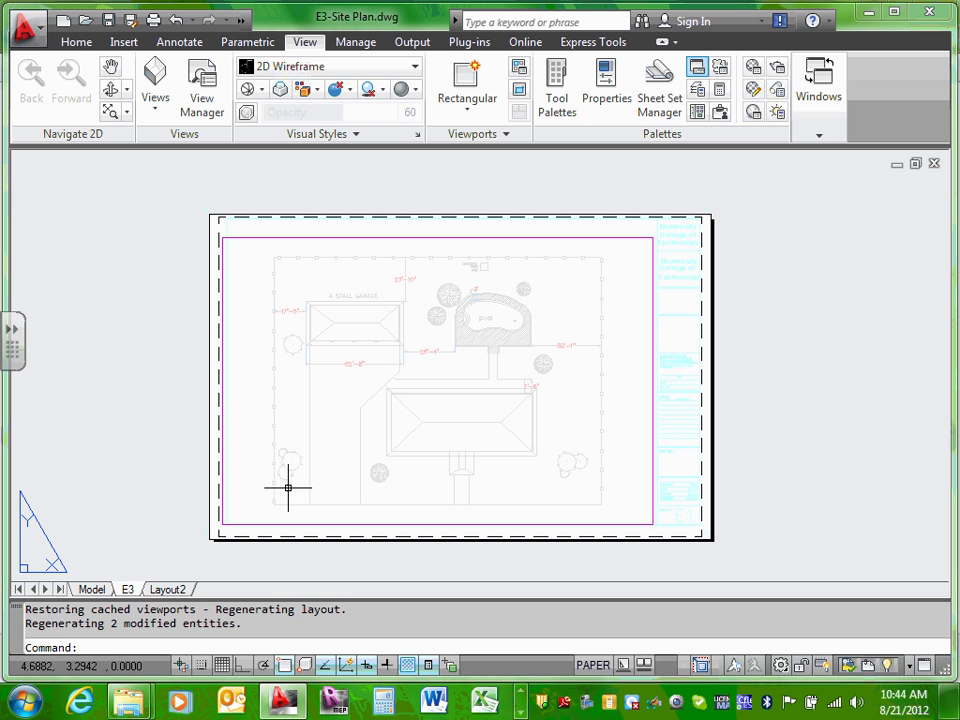
click(690, 293)
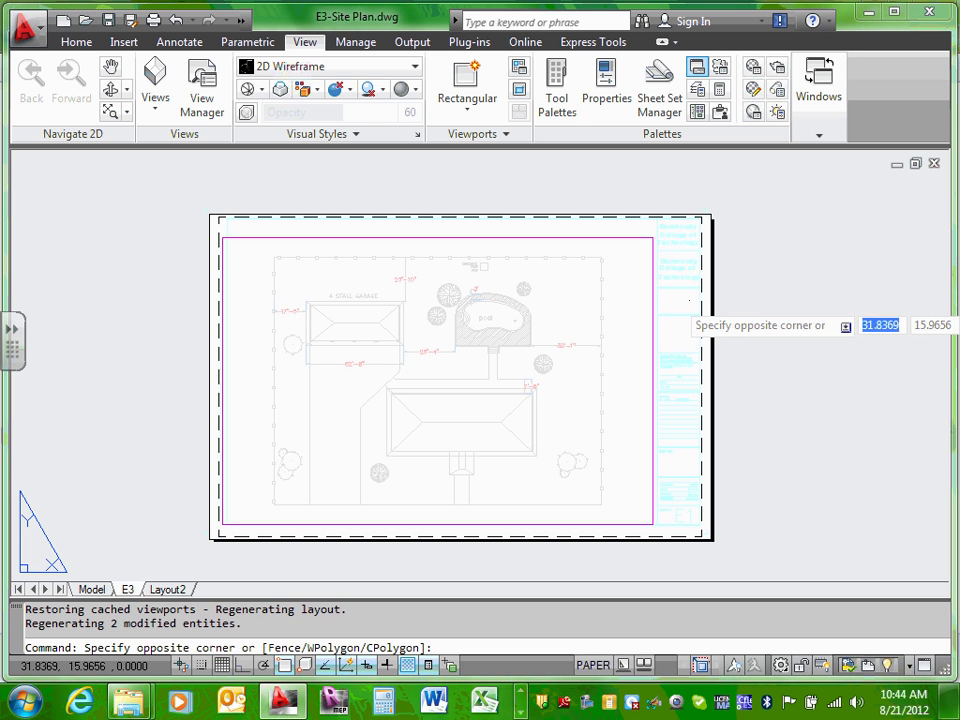
key(Escape)
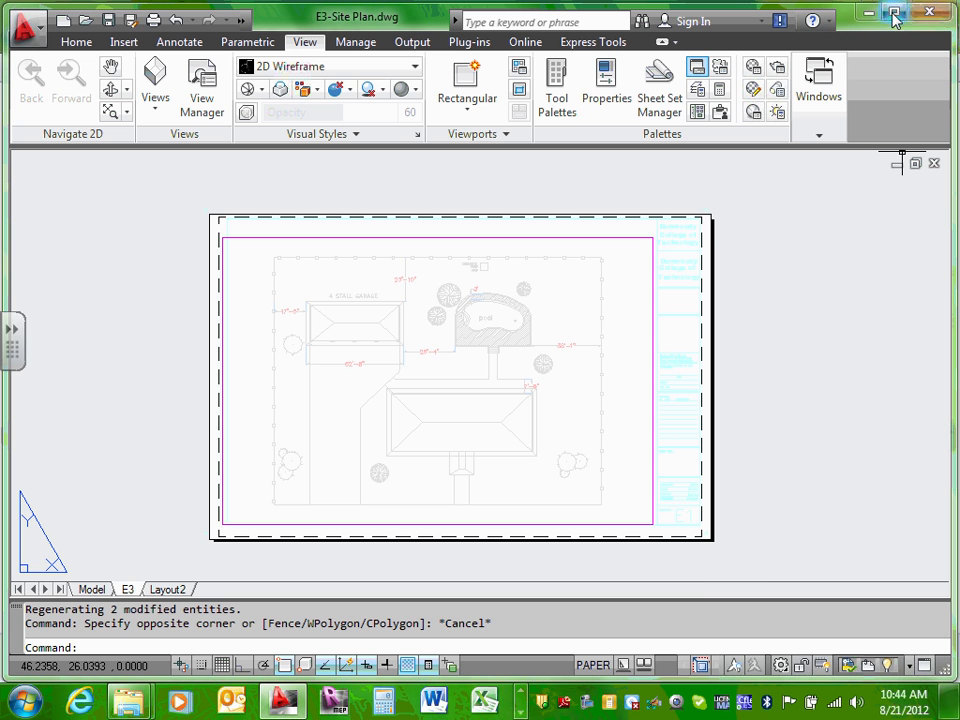
scroll(690, 508, up, 5)
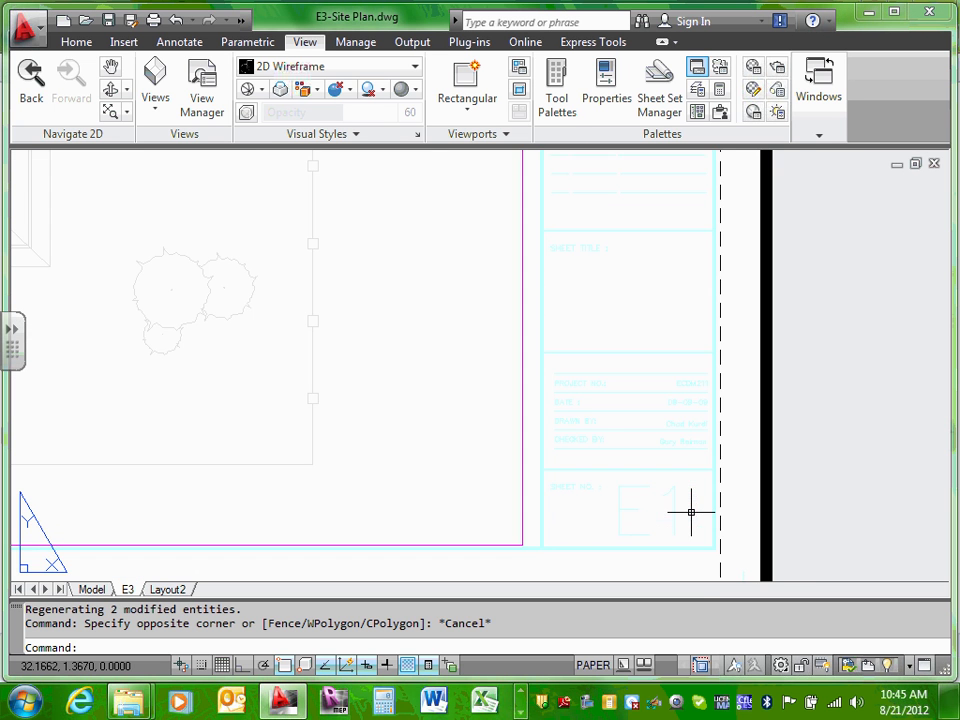
scroll(690, 432, up, 2)
scroll(686, 471, down, 9)
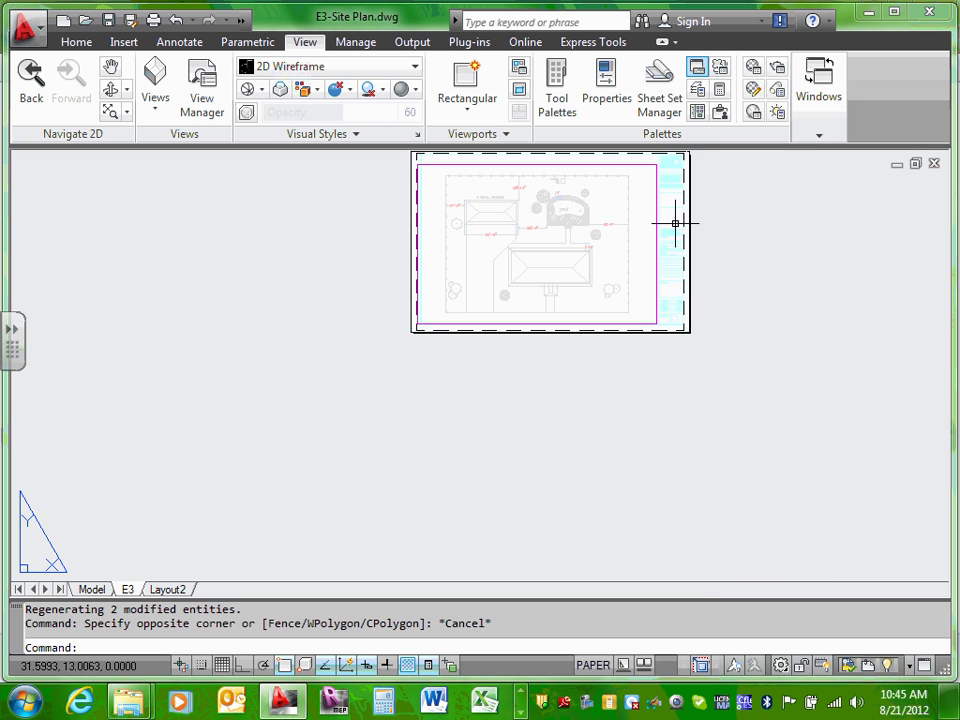
middle_drag(683, 155, 676, 358)
scroll(680, 370, up, 5)
scroll(593, 338, up, 4)
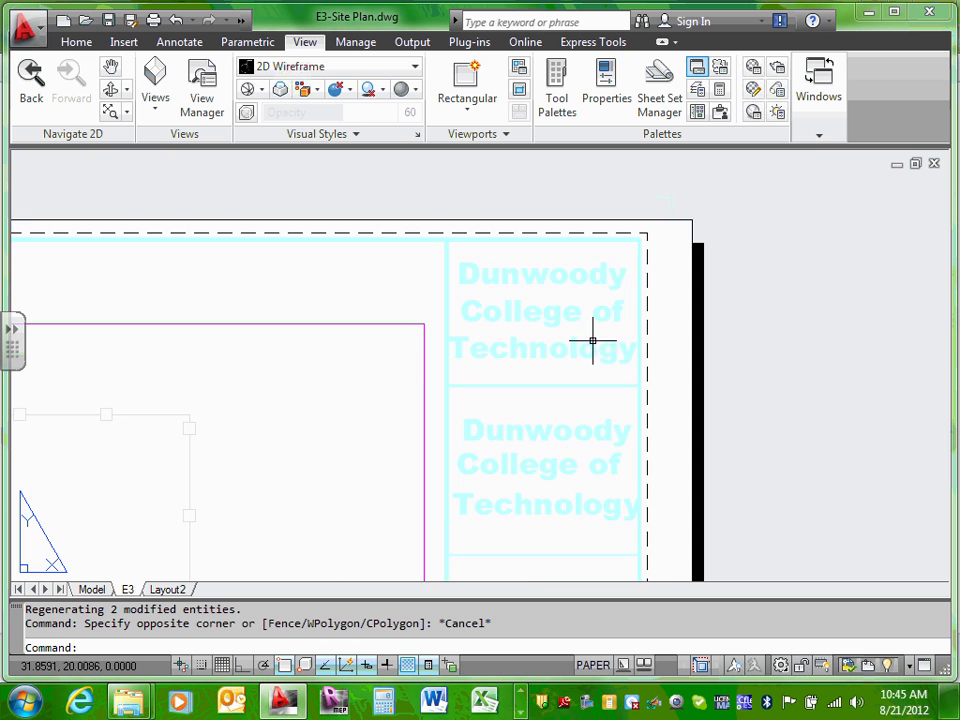
scroll(583, 335, down, 4)
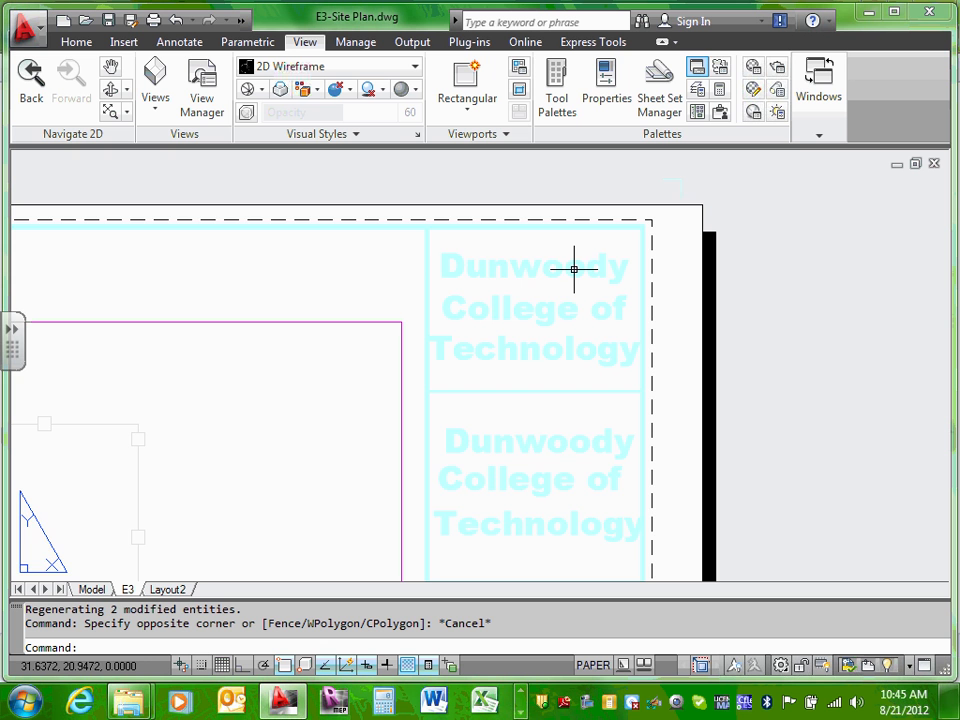
scroll(574, 330, down, 6)
scroll(589, 354, up, 5)
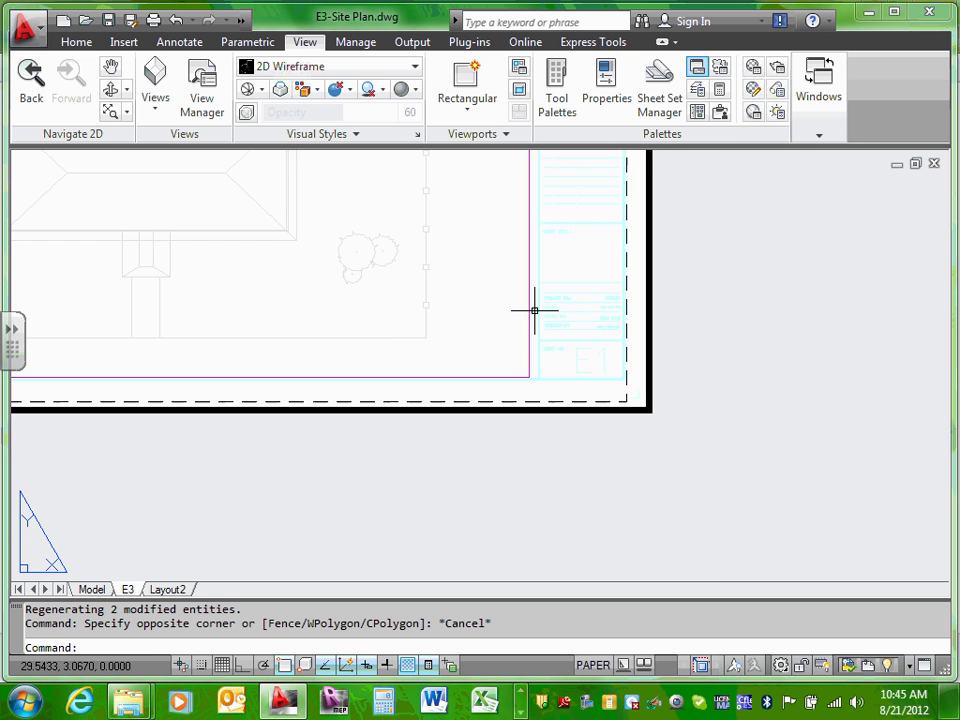
scroll(594, 313, up, 2)
scroll(594, 366, up, 2)
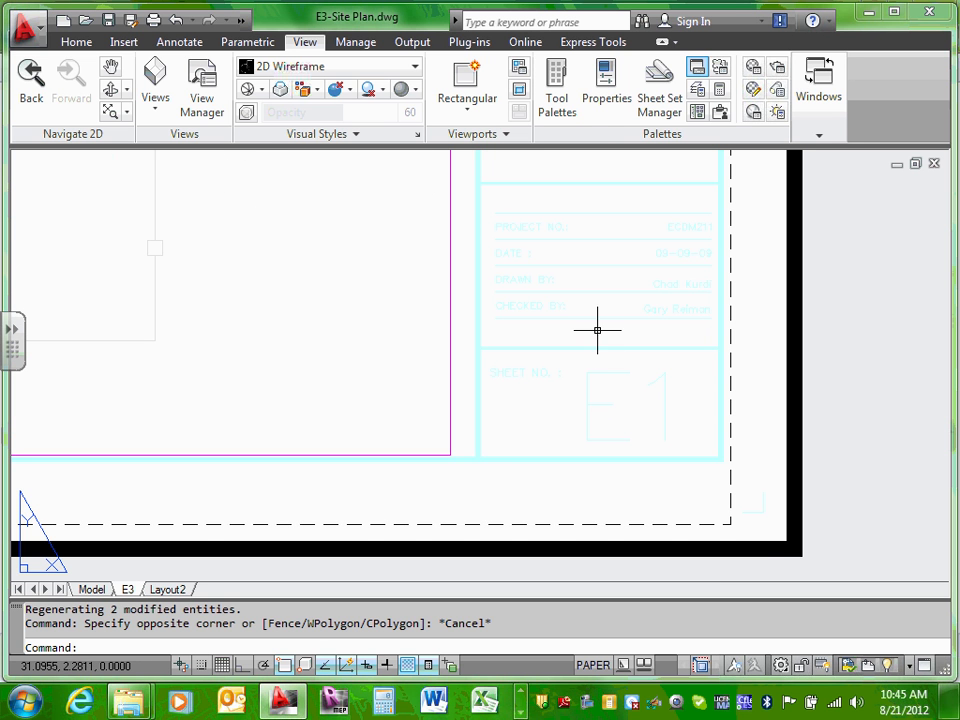
middle_drag(597, 330, 608, 390)
scroll(610, 457, up, 2)
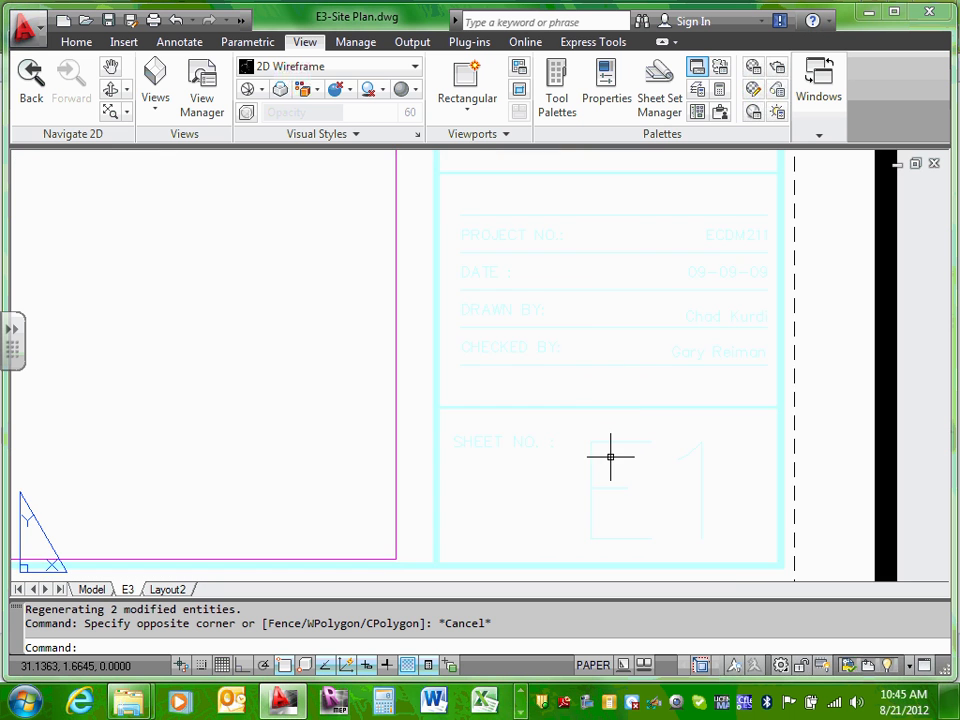
scroll(610, 457, down, 2)
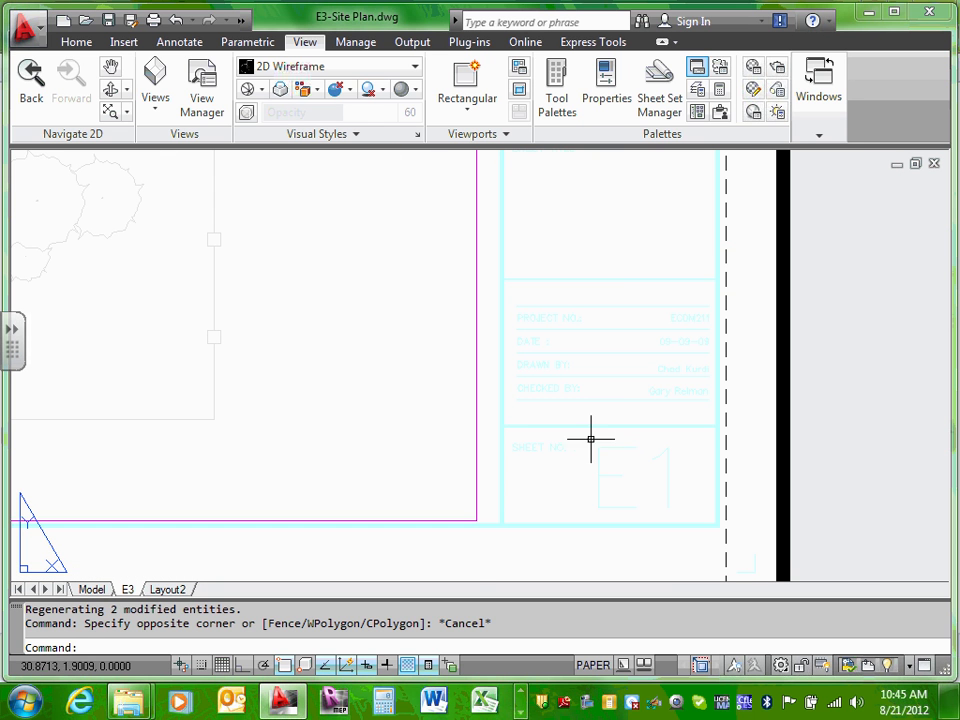
middle_drag(608, 232, 611, 403)
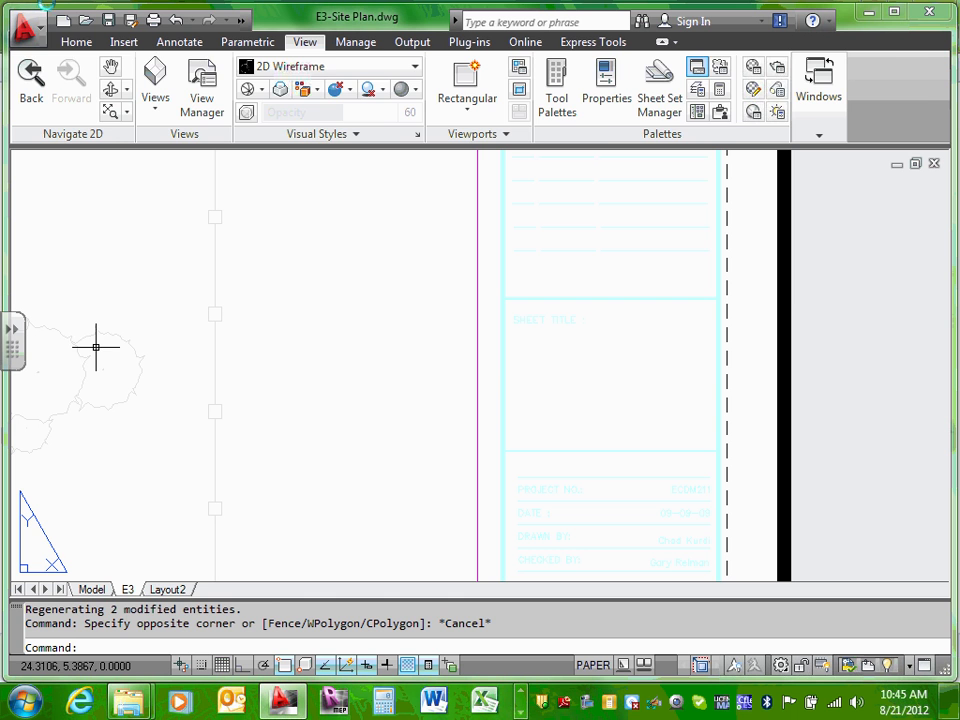
Step: Enter 'Site Plan' as multiline text in the title block's Sheet Title box
click(77, 44)
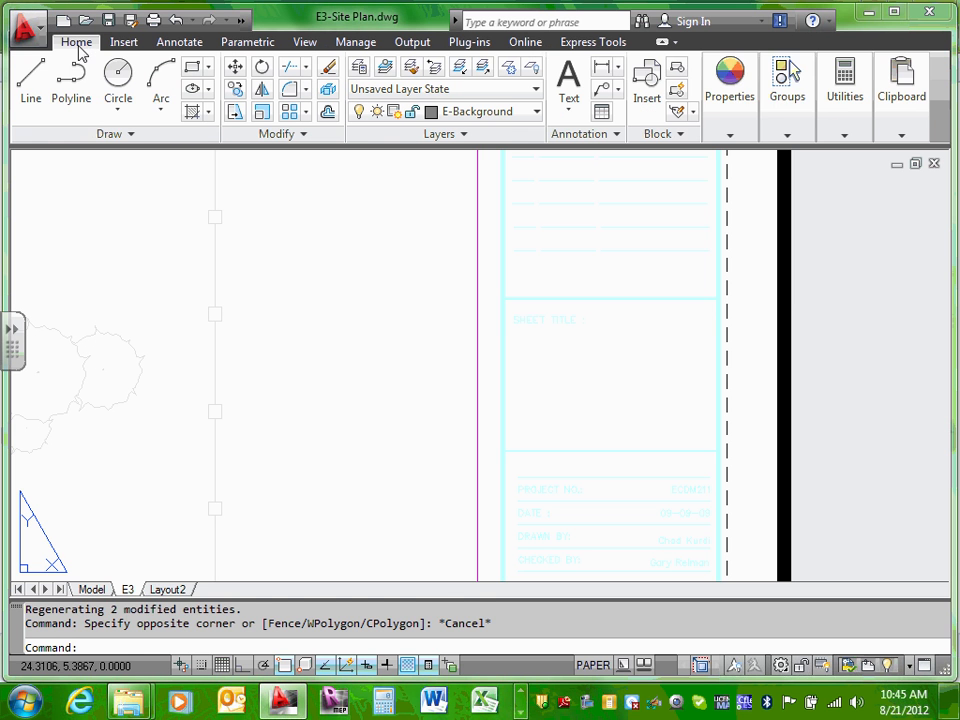
click(567, 95)
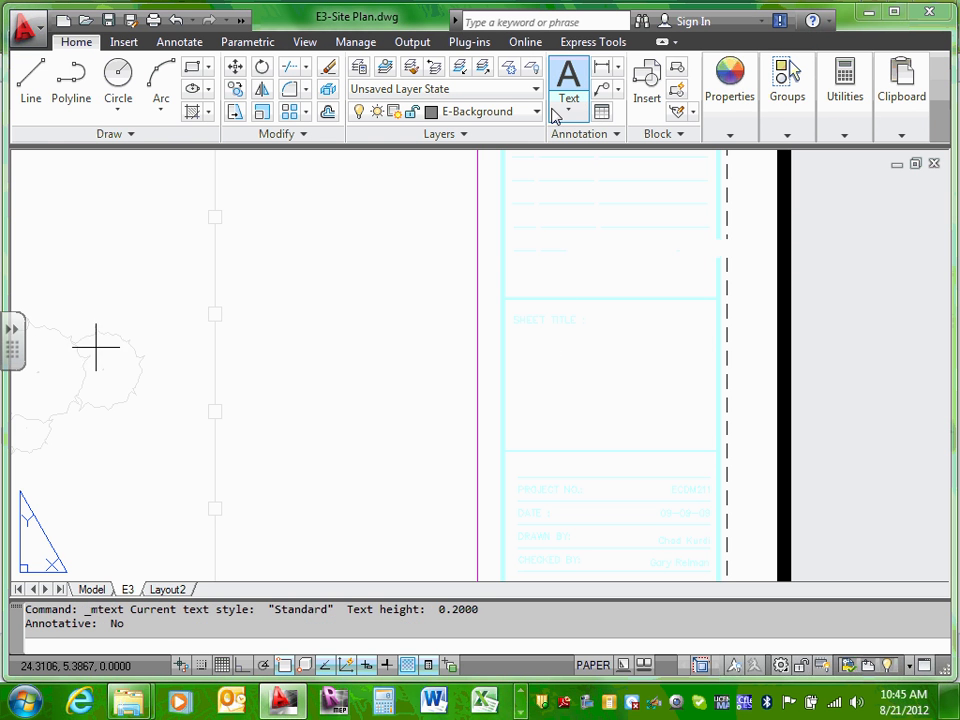
click(547, 358)
click(646, 383)
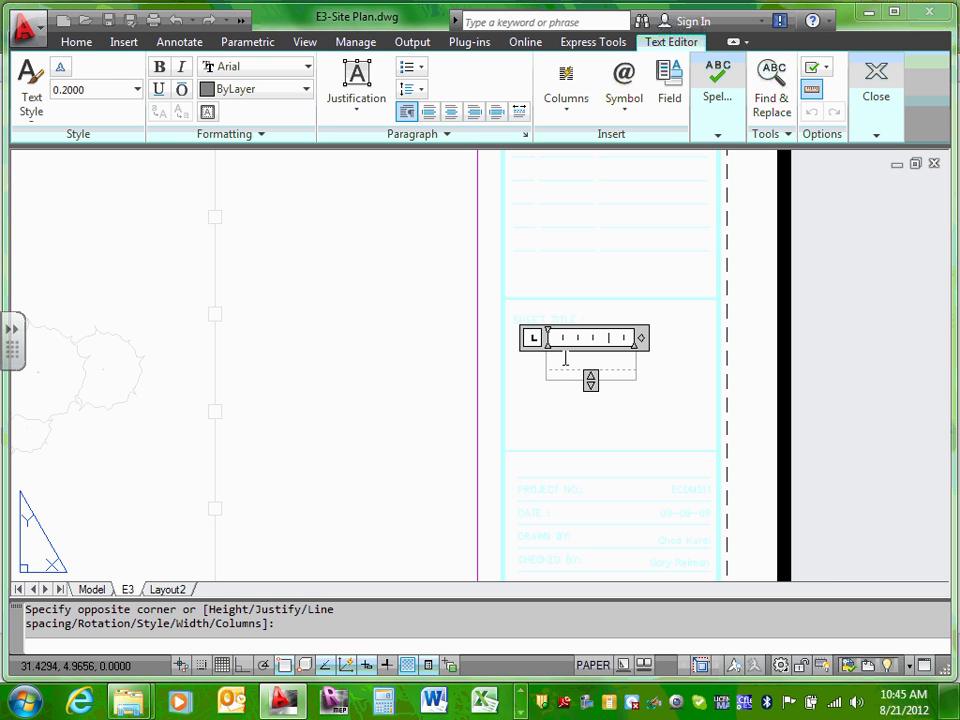
text(Site)
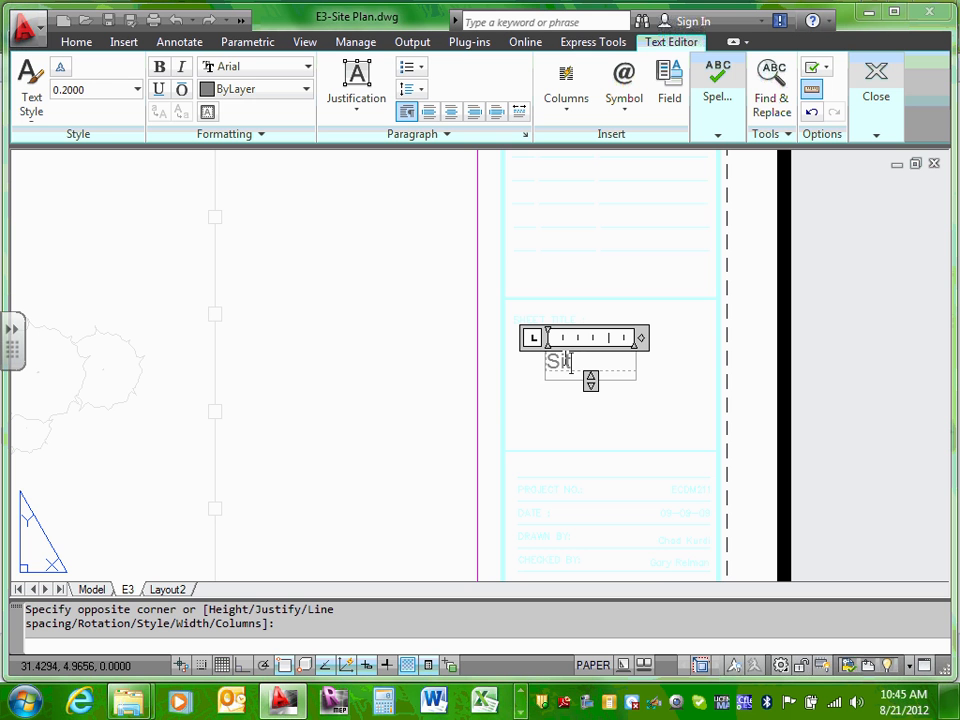
text( Plan)
click(604, 439)
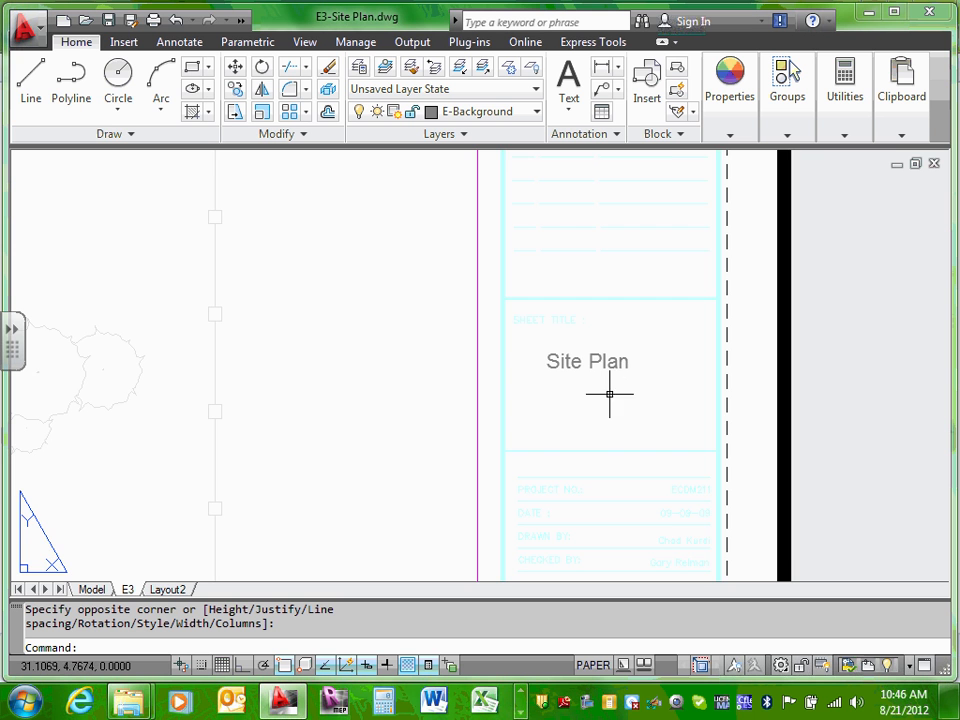
scroll(596, 367, down, 4)
scroll(591, 497, up, 5)
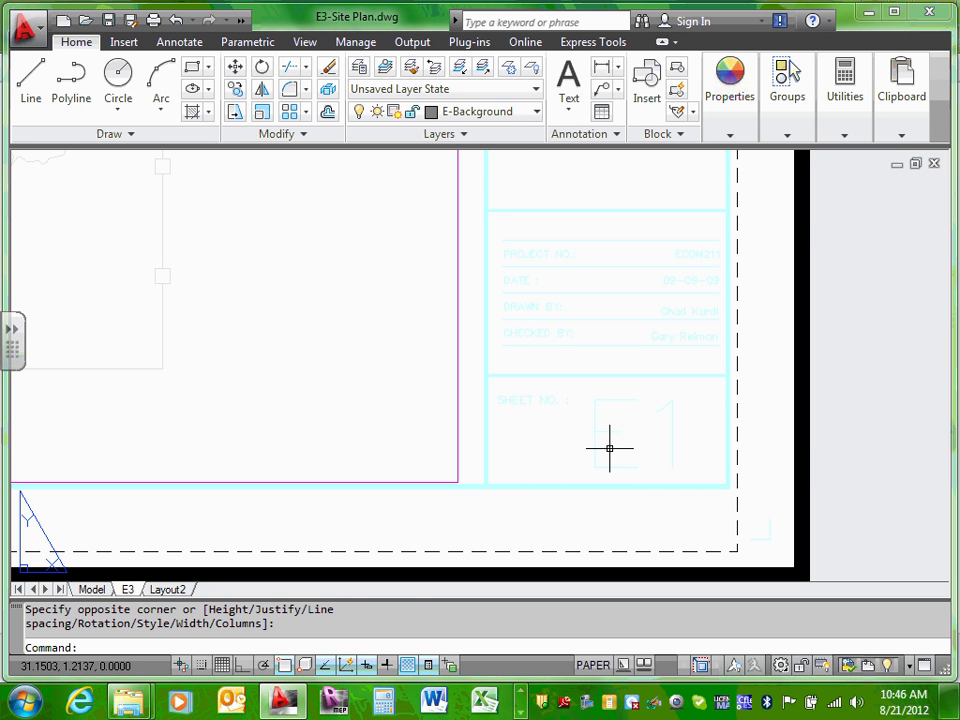
Step: Enter 'E3' as multiline text in the title block's Sheet No. box
click(568, 76)
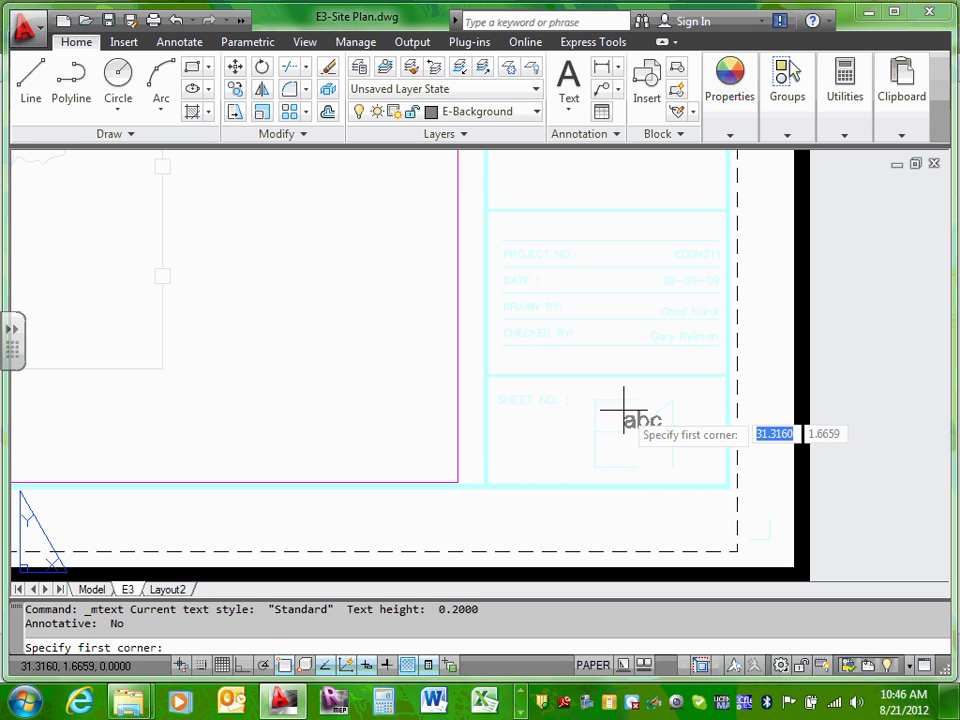
click(605, 418)
click(609, 423)
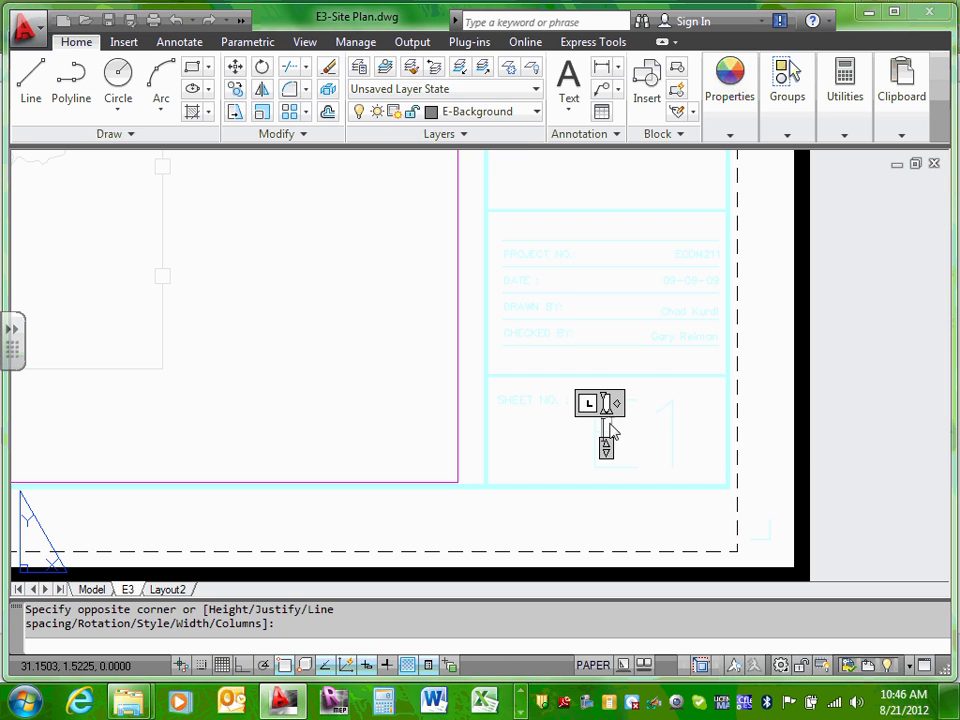
text(E)
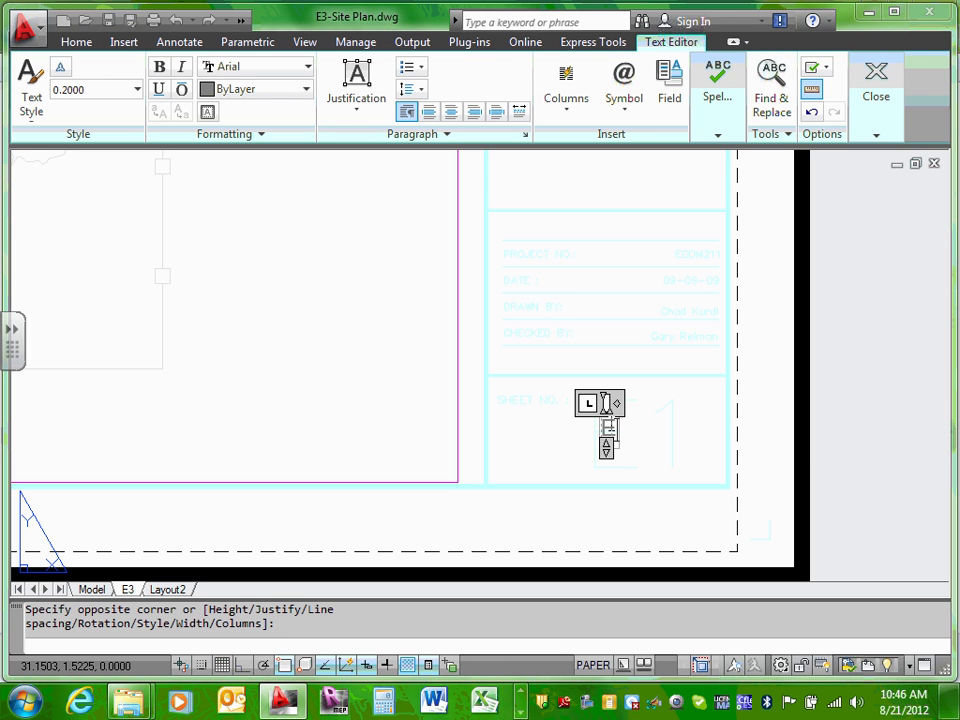
text(3)
click(534, 444)
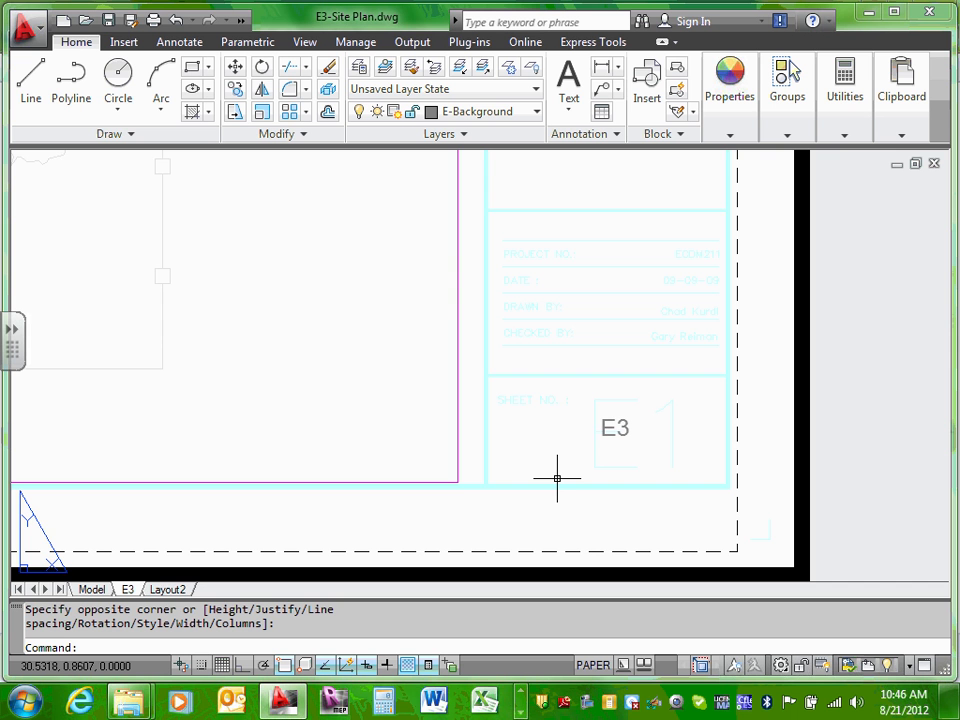
scroll(628, 221, down, 6)
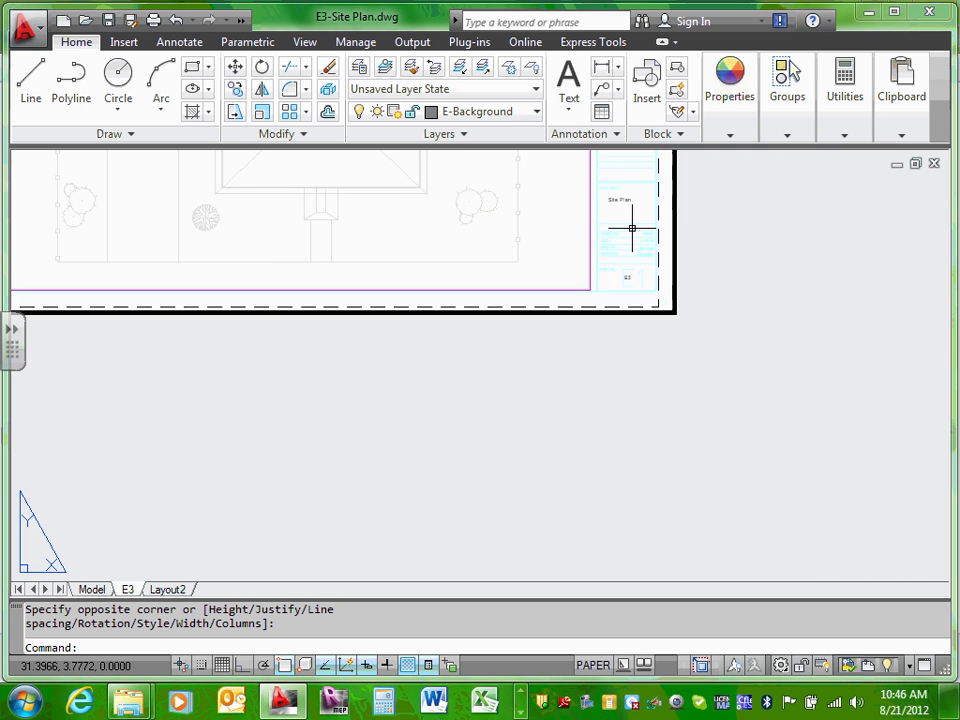
middle_drag(579, 199, 553, 396)
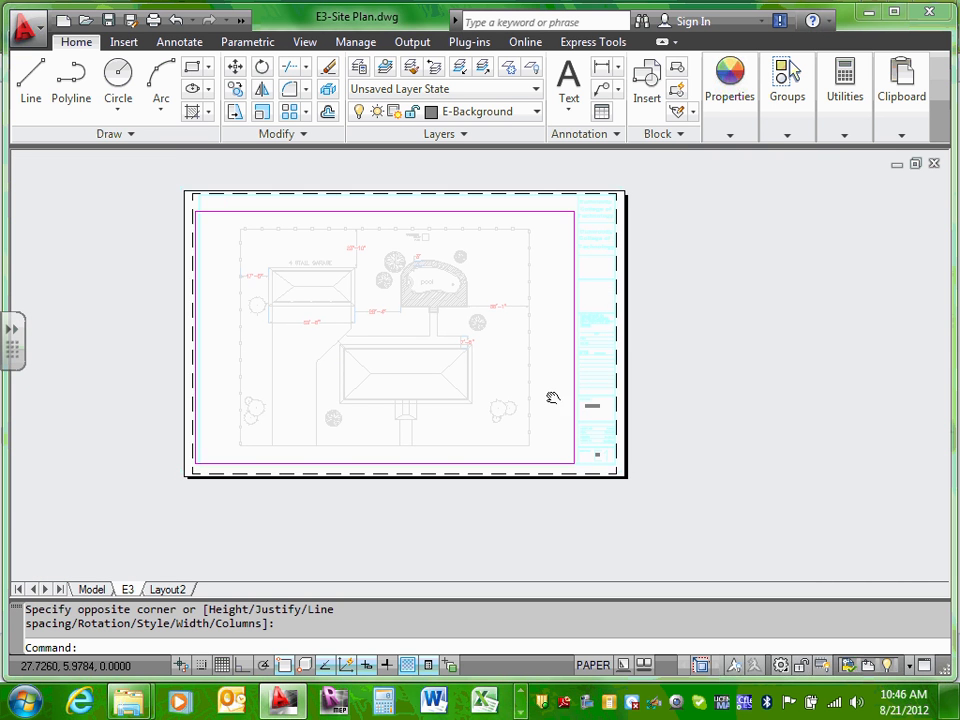
scroll(617, 347, up, 2)
middle_drag(607, 350, 615, 369)
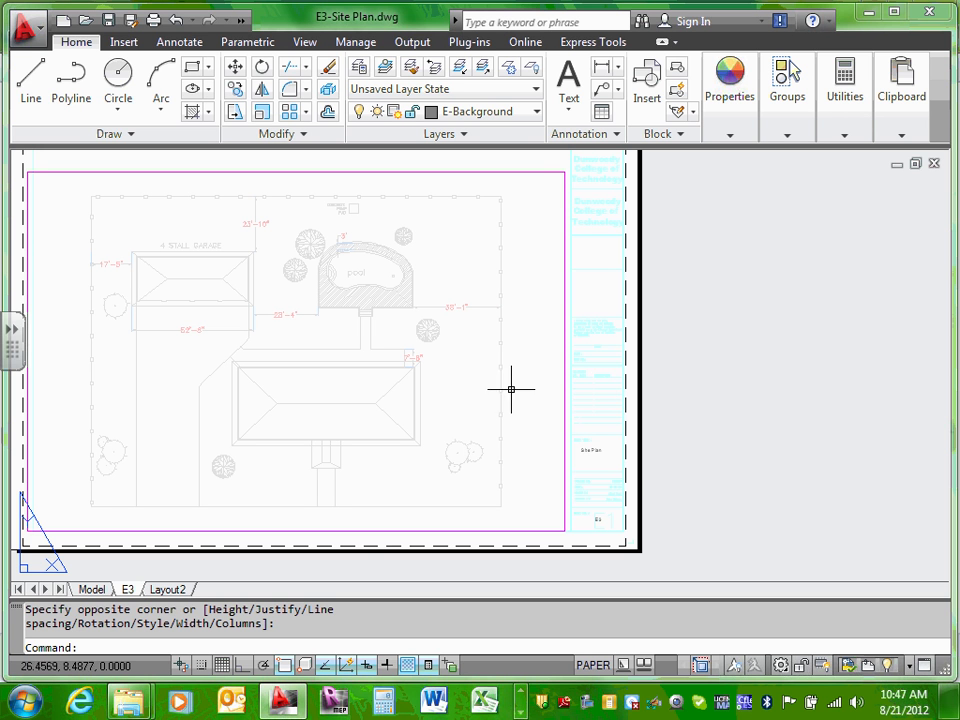
Step: Set the Site Plan text height to 0.4 in Quick Properties
key(Escape)
click(593, 451)
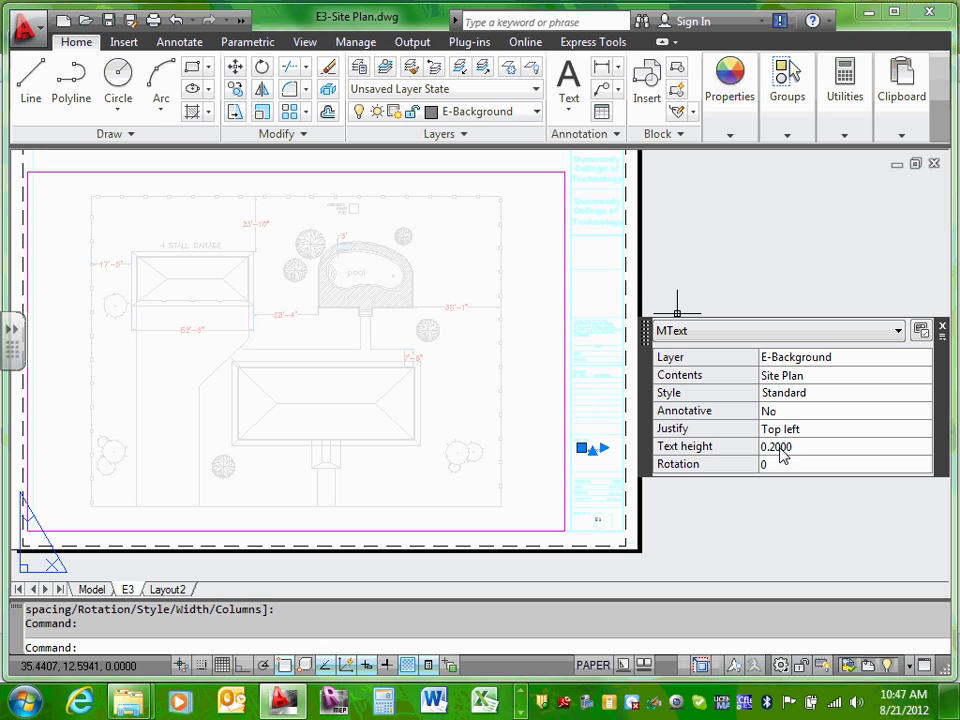
click(783, 455)
drag(771, 449, 799, 449)
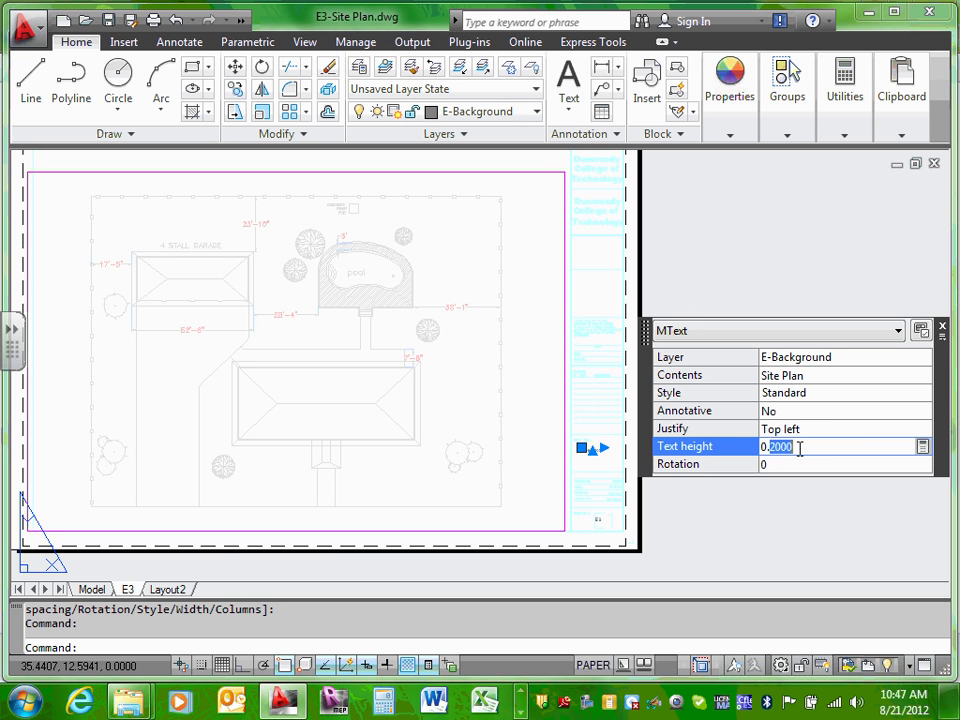
text(4)
key(Return)
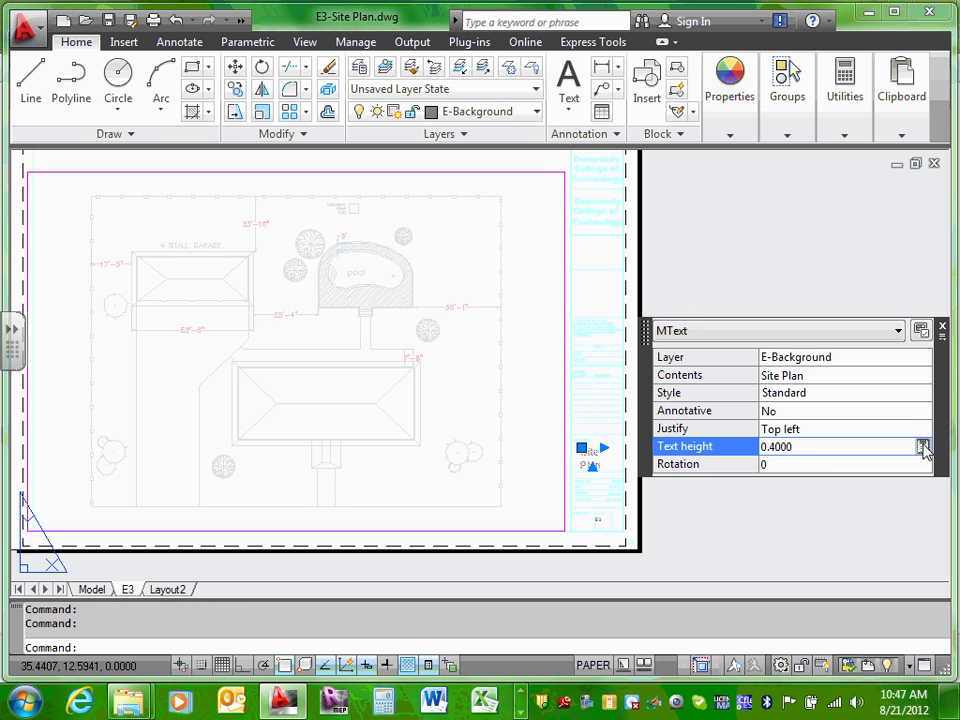
click(942, 330)
key(Escape)
Step: Move the enlarged Site Plan text into place within the sheet title box
scroll(600, 460, up, 5)
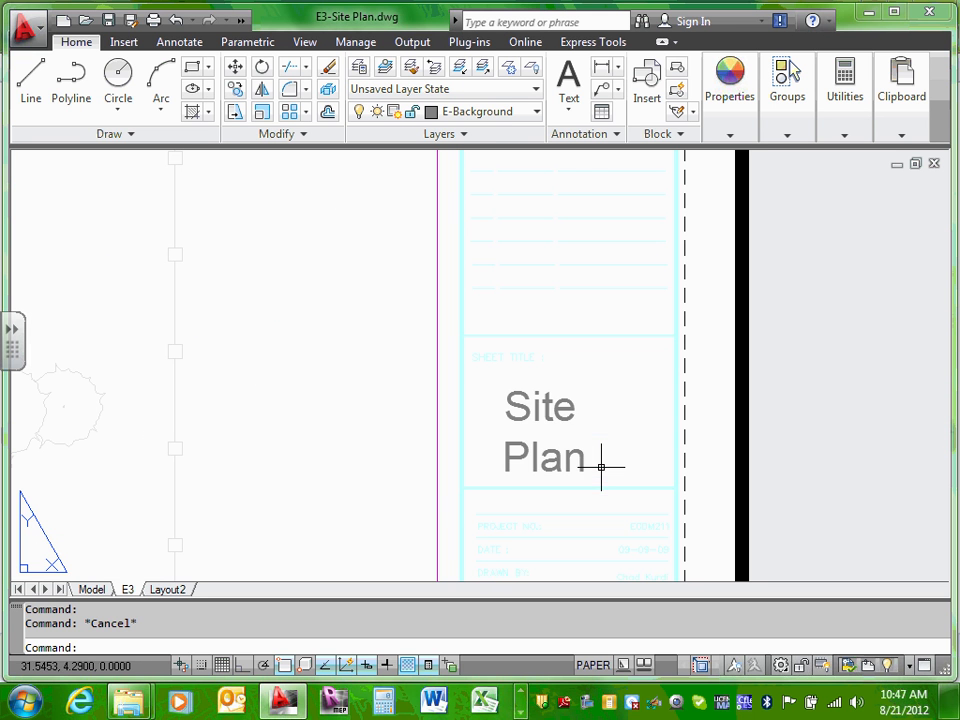
click(533, 405)
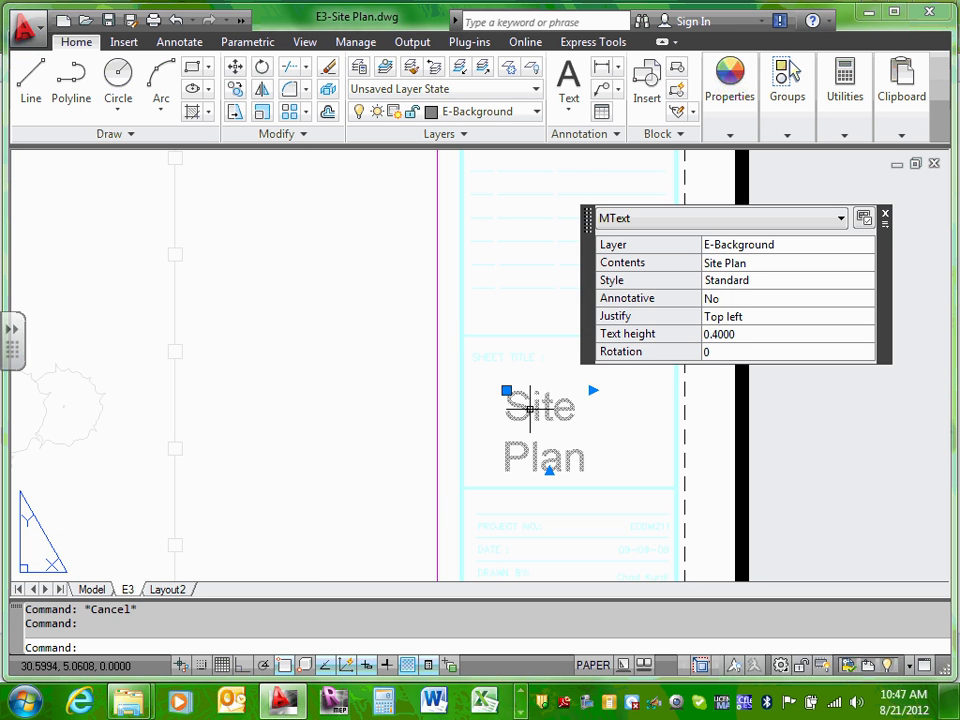
mouse_move(530, 408)
mouse_down()
mouse_move(548, 385)
mouse_move(578, 383)
mouse_move(541, 392)
mouse_up()
key(Escape)
Step: Give the E3 sheet number a 0.4 text height
scroll(549, 490, down, 5)
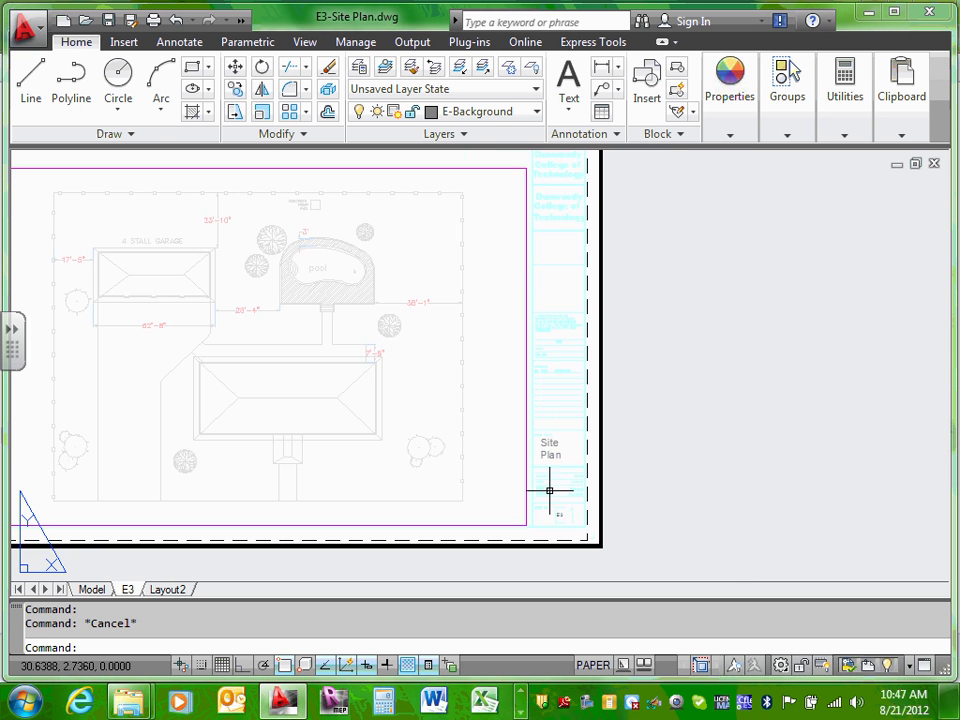
scroll(549, 490, up, 5)
click(578, 505)
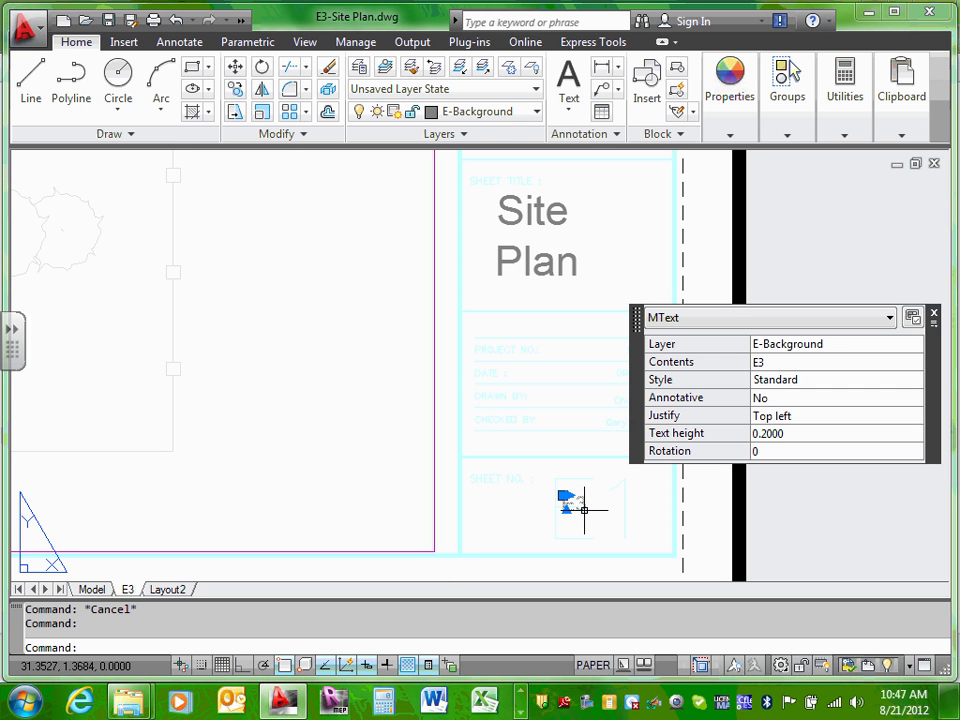
click(764, 434)
drag(764, 433, 858, 433)
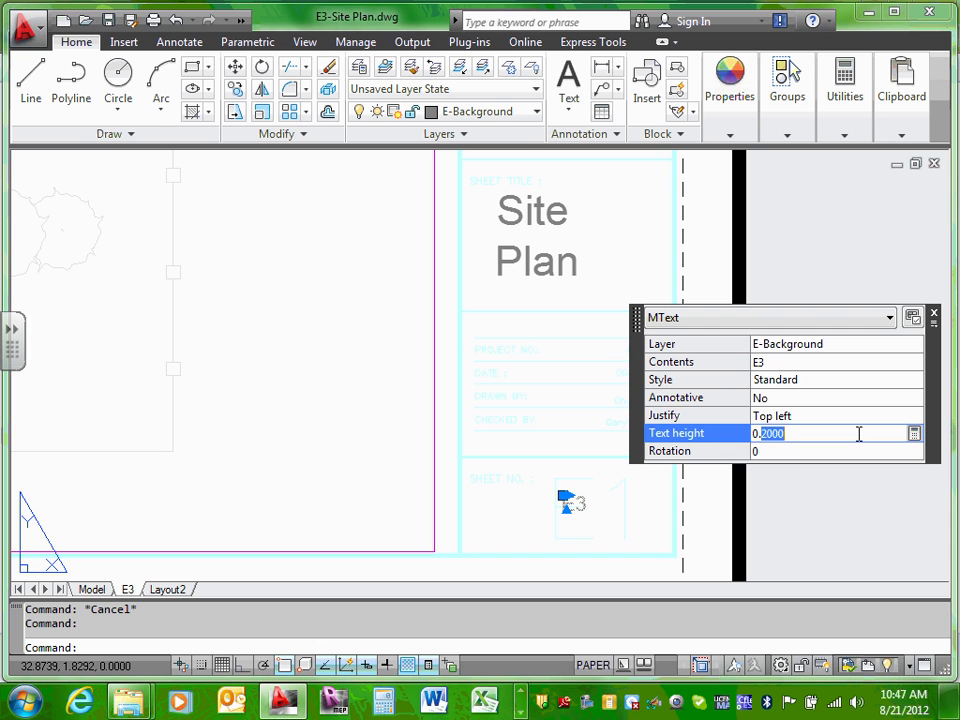
text(4)
click(836, 398)
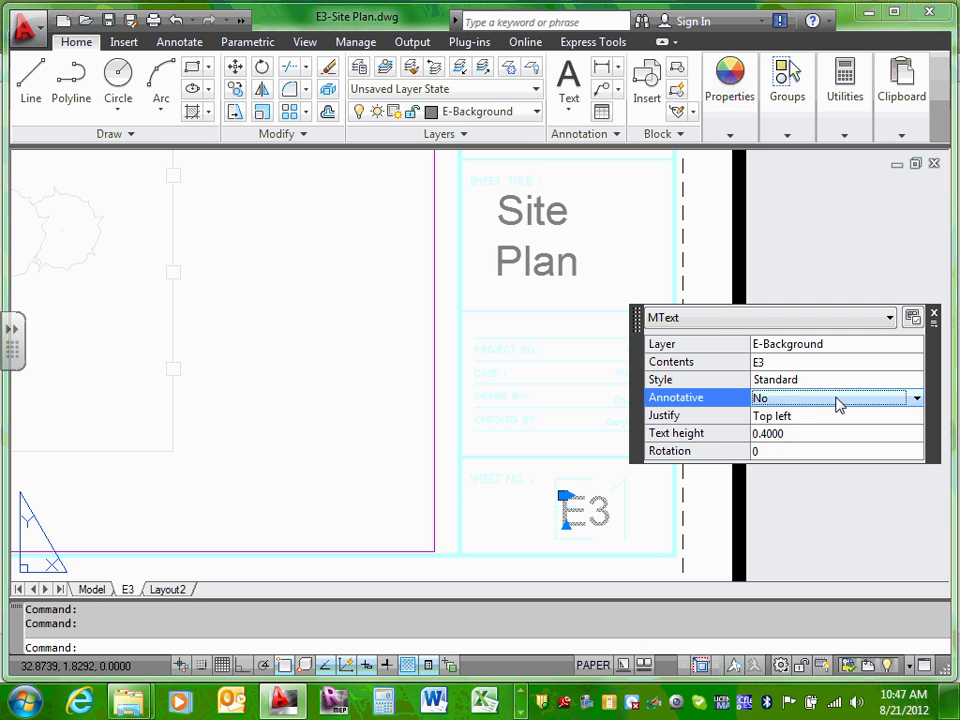
Step: Raise the E3 text height to 0.8 and nudge it up-left in its box
click(776, 433)
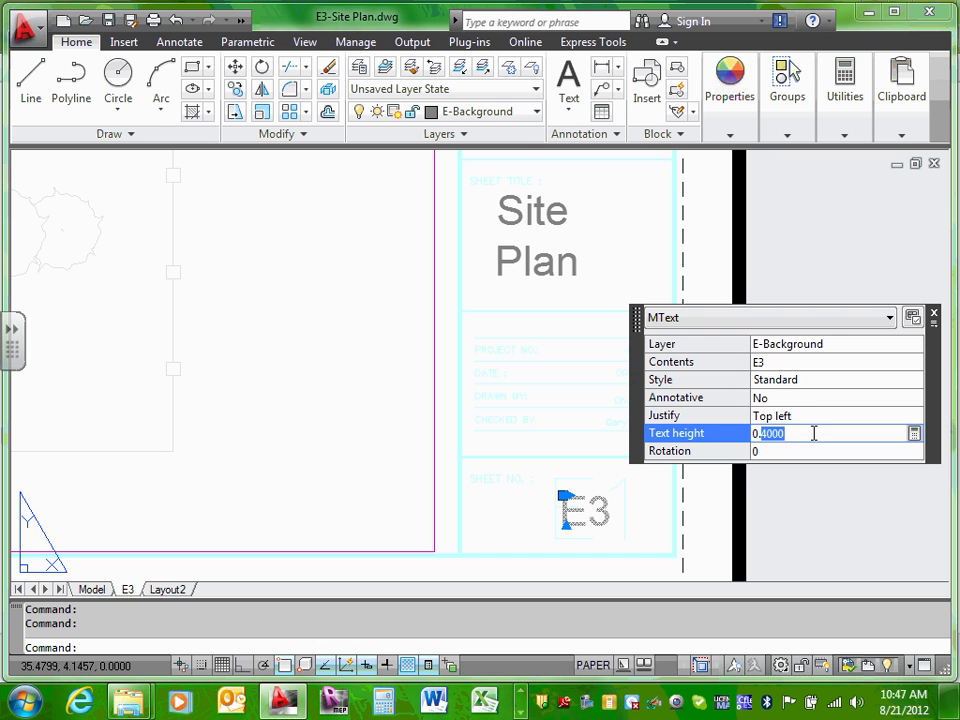
text(8)
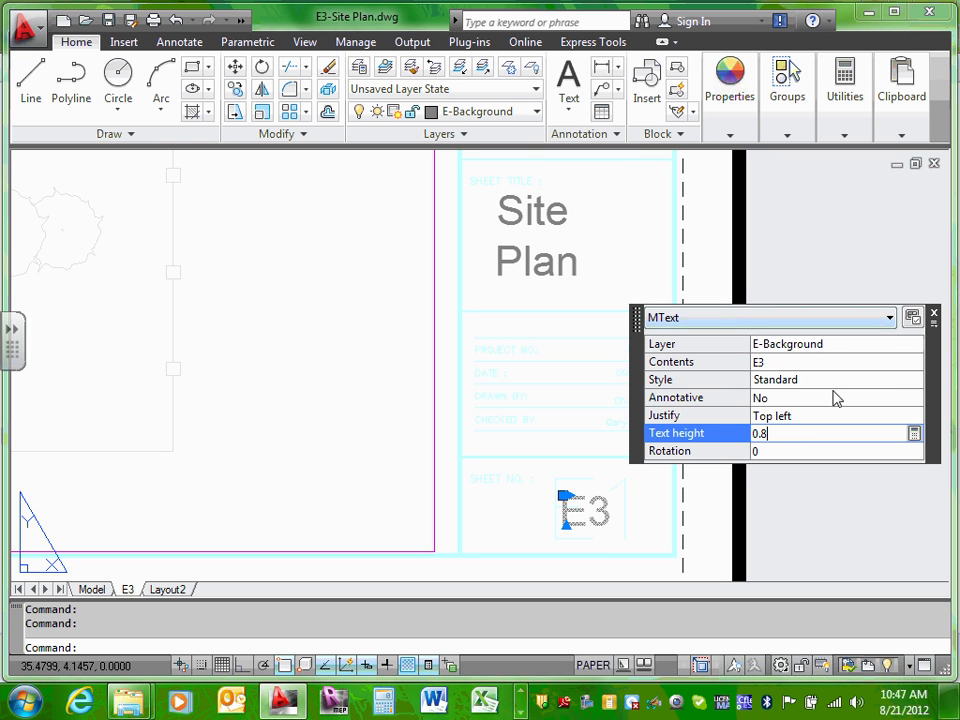
key(Return)
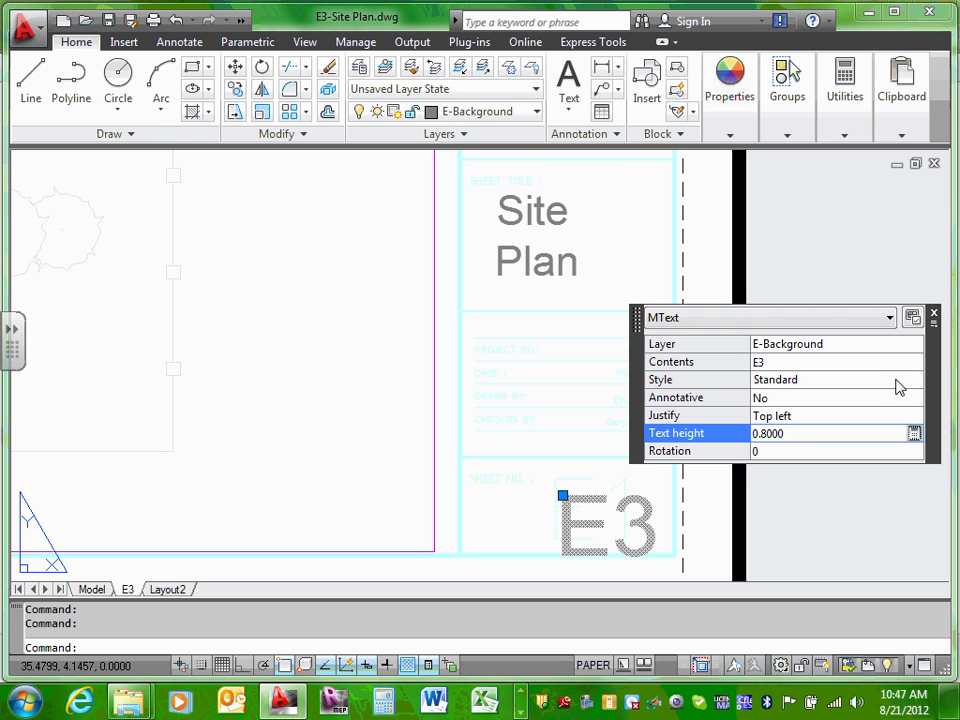
click(933, 313)
key(Escape)
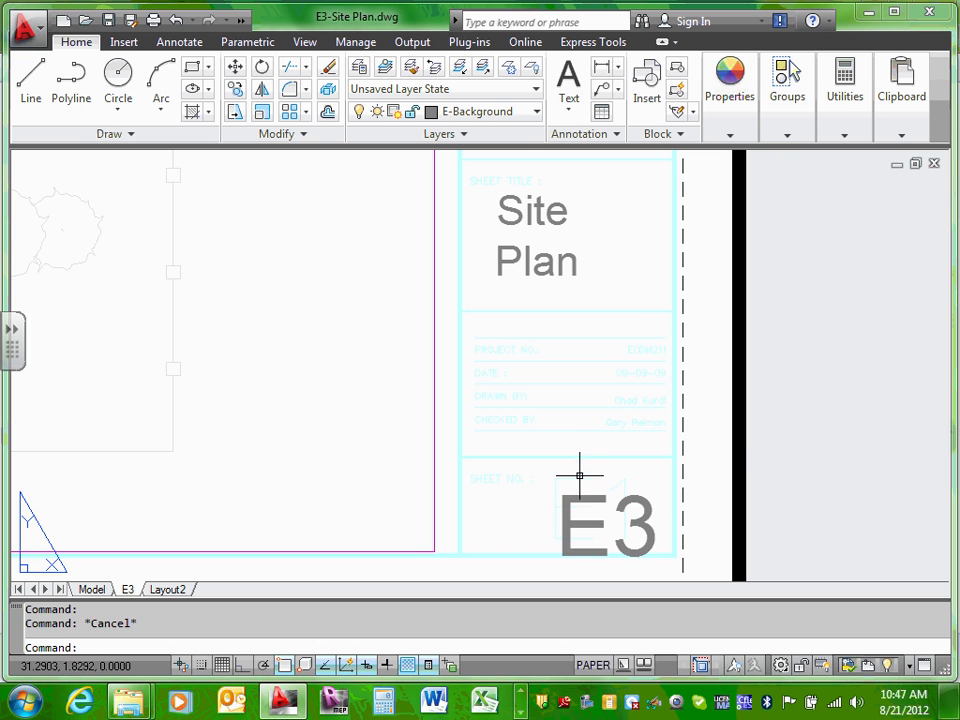
click(579, 496)
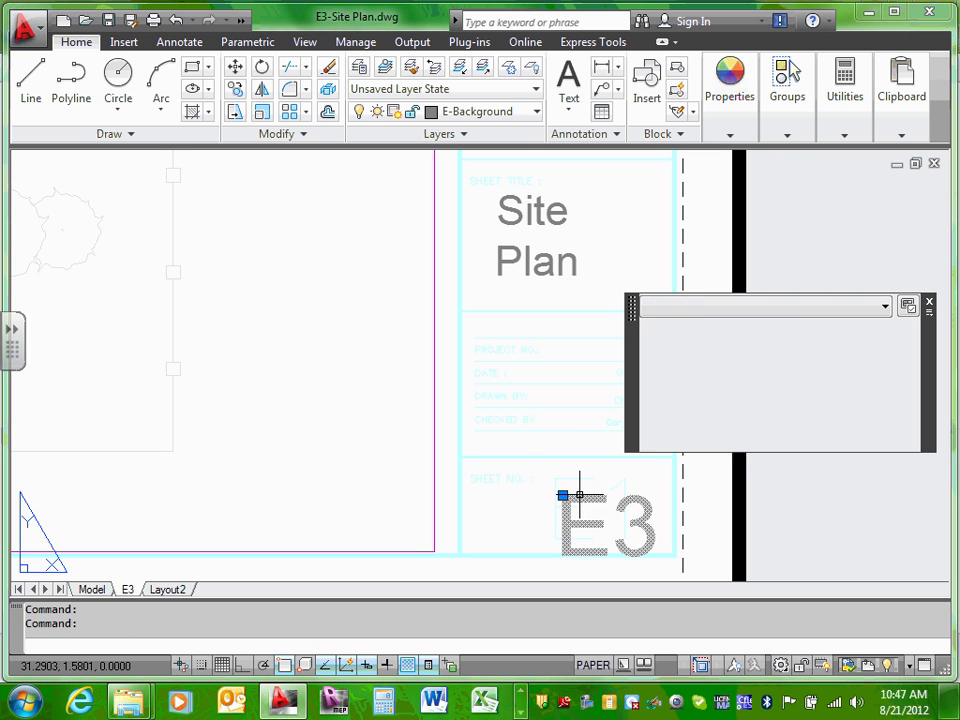
drag(582, 502, 561, 482)
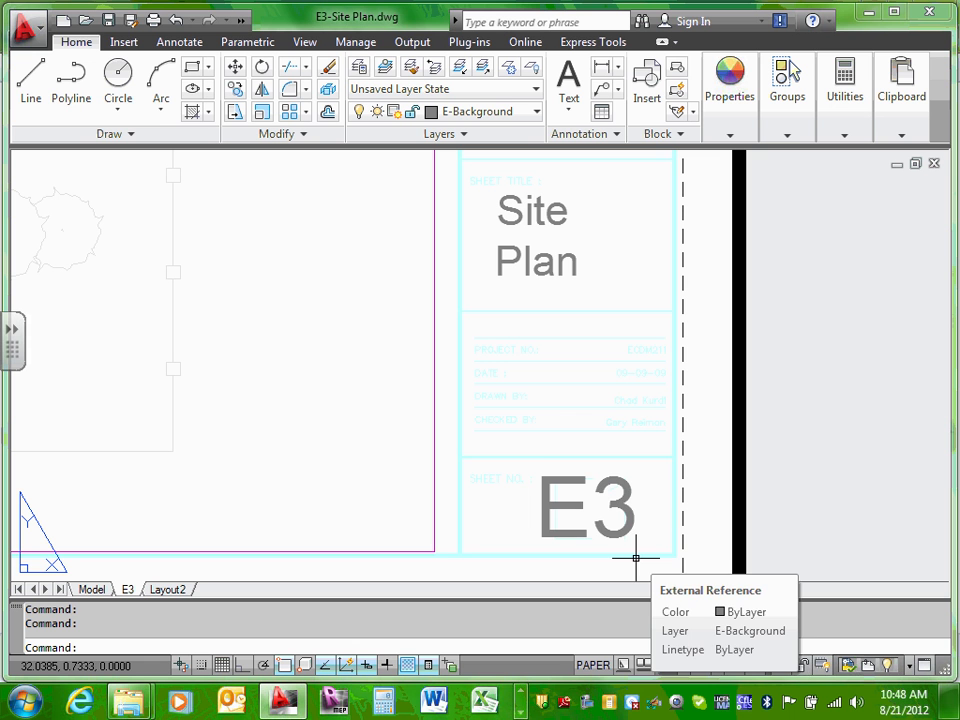
Step: Switch the E3 sheet number's layer from E-EXIT to E-TEXT in Quick Properties
click(565, 481)
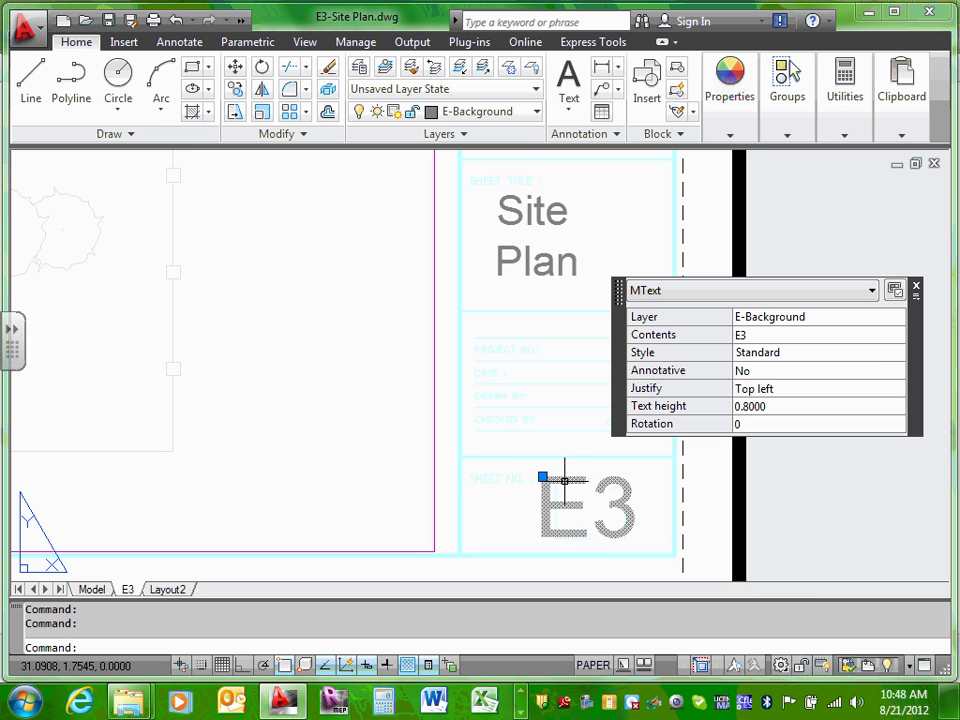
click(814, 318)
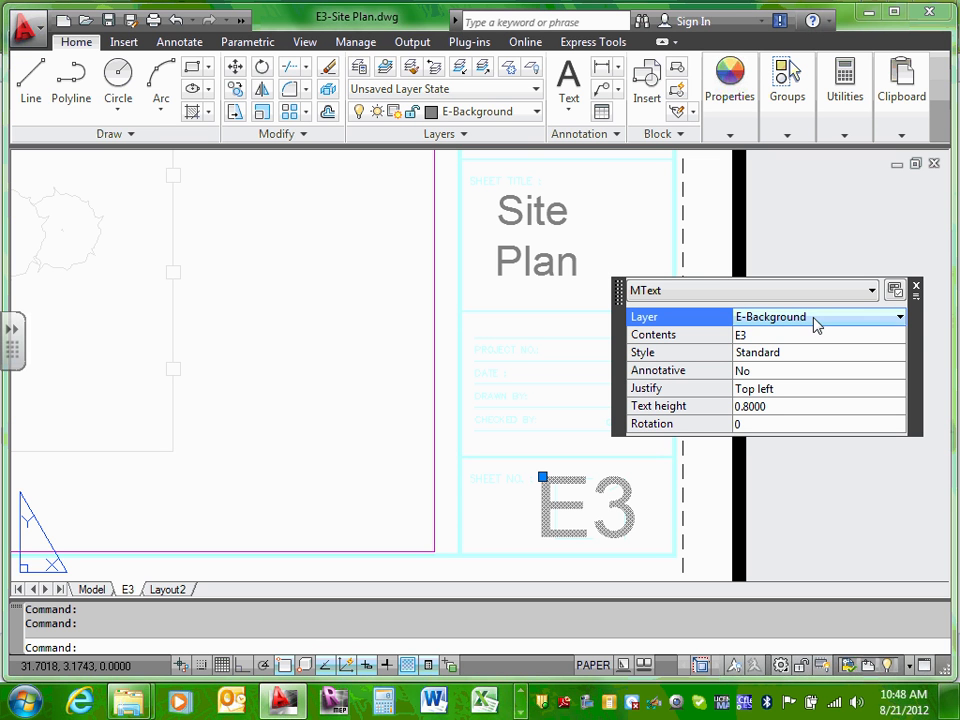
click(900, 318)
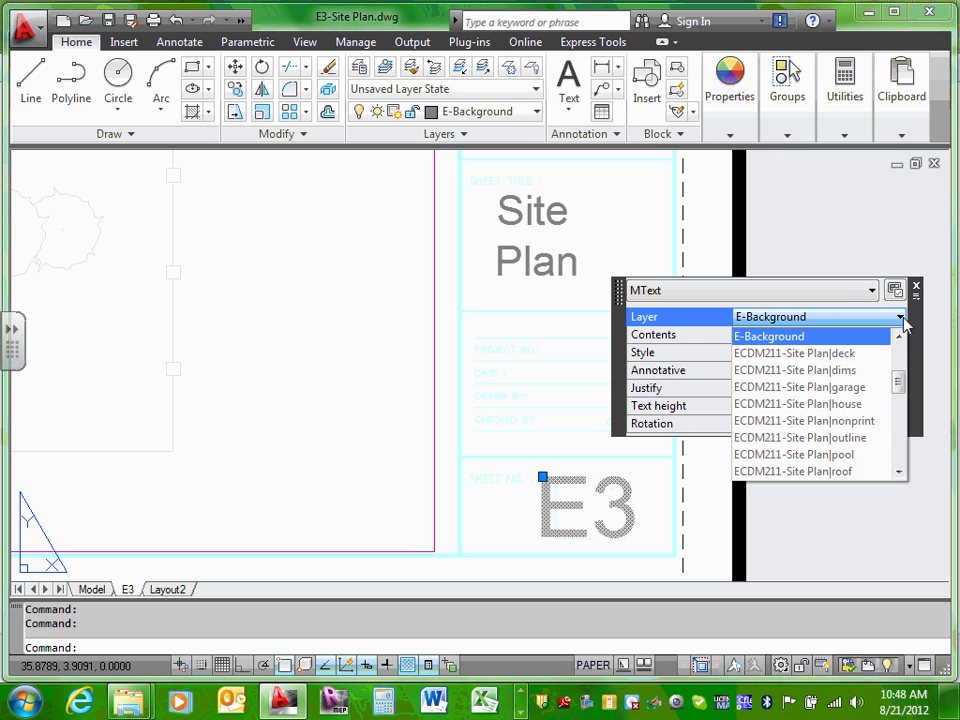
drag(900, 381, 903, 425)
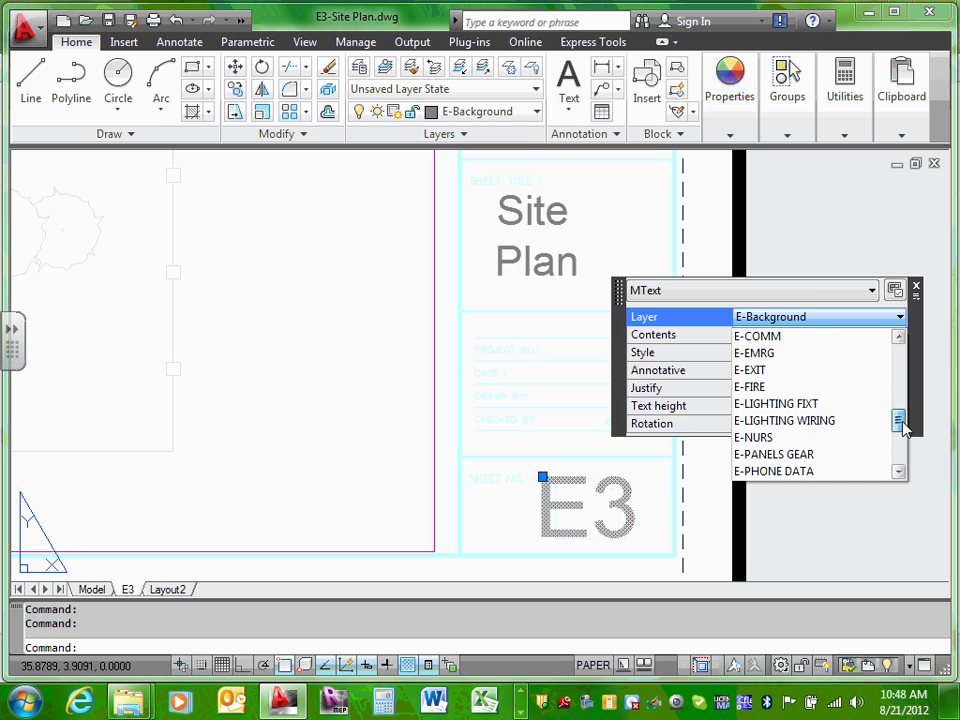
click(777, 370)
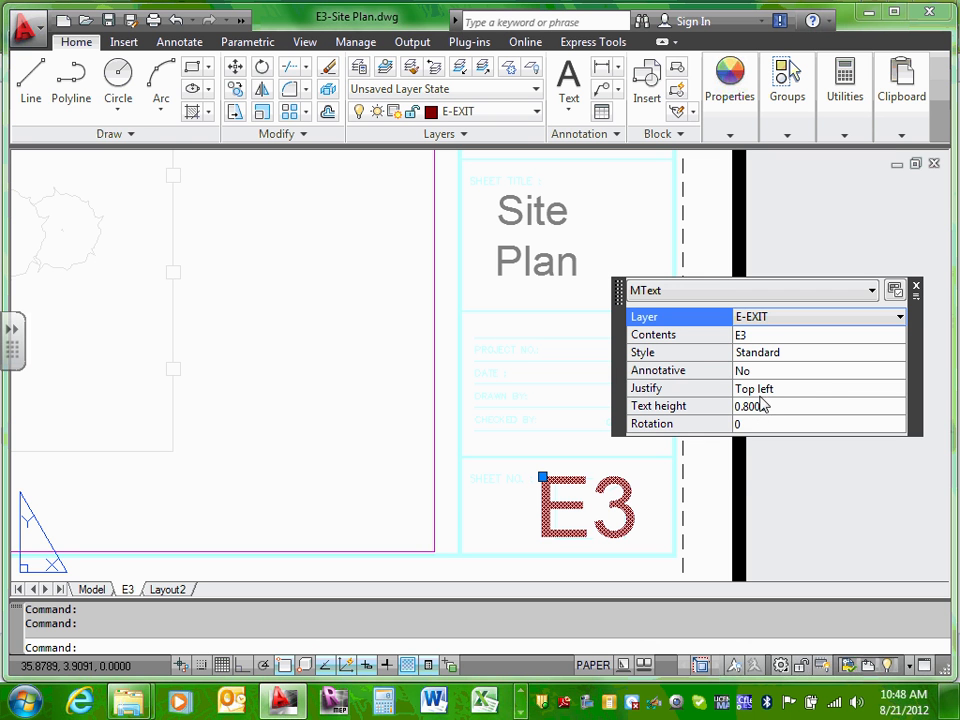
click(899, 318)
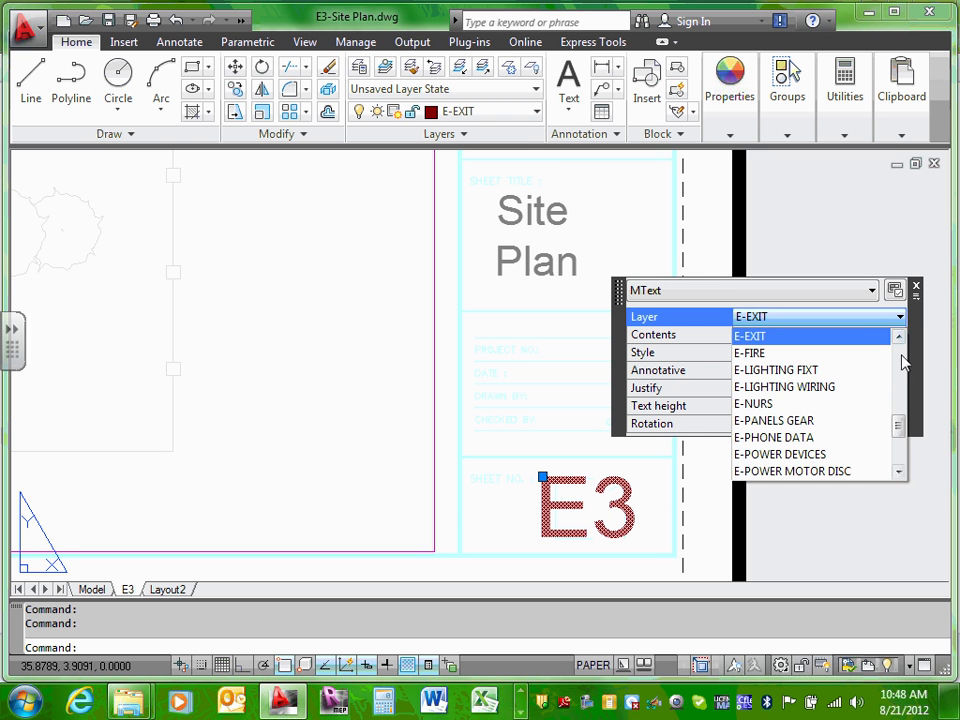
drag(897, 415, 903, 450)
click(795, 420)
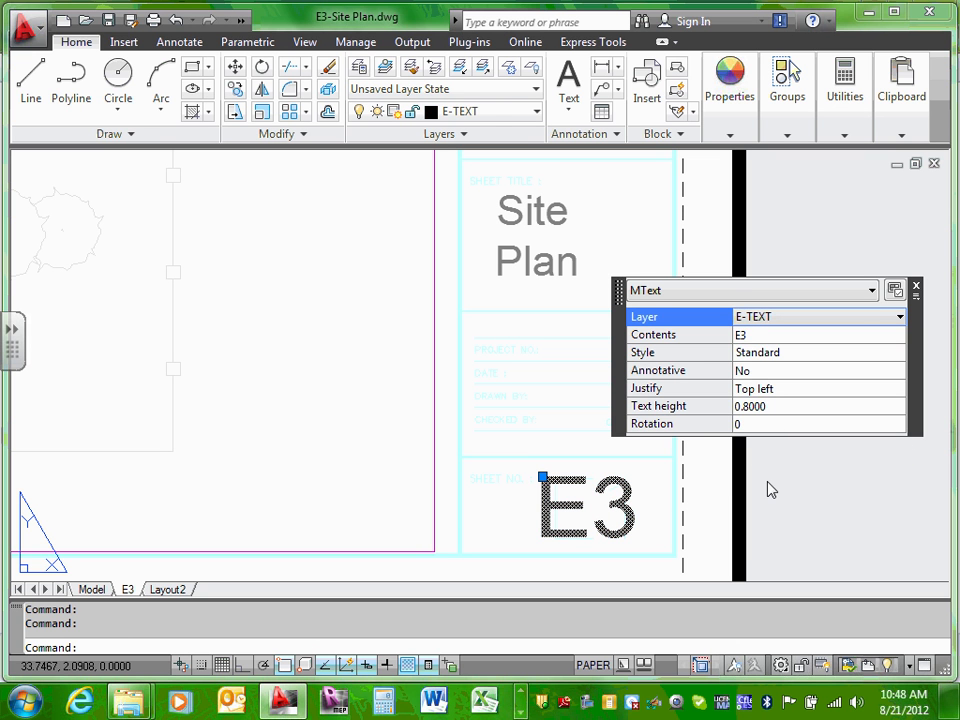
key(Escape)
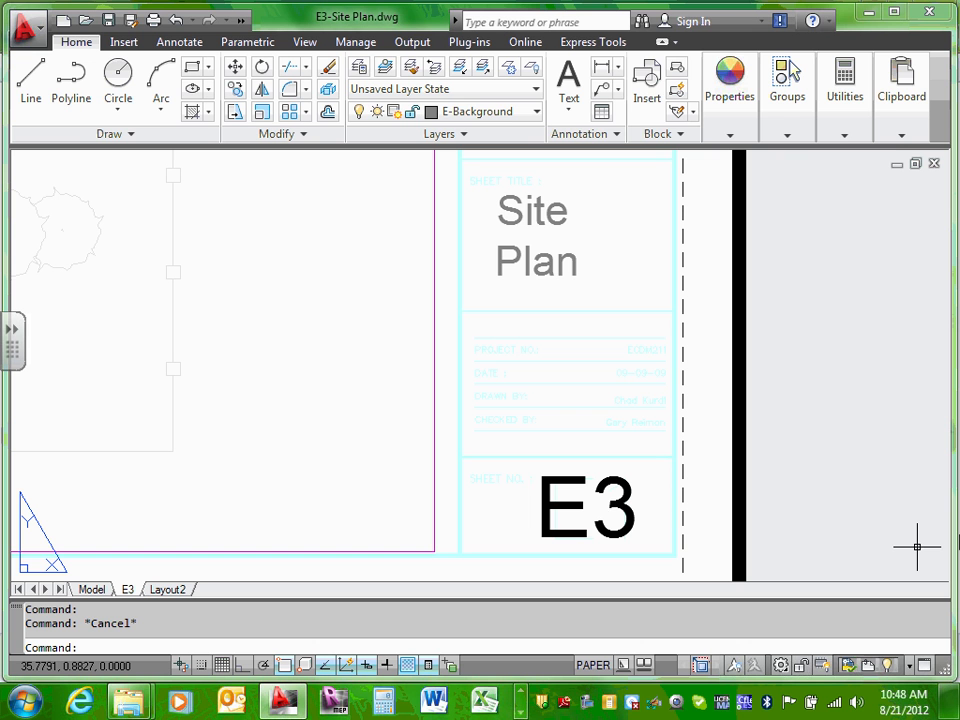
Step: Put the Site Plan title on the E-TEXT layer
click(538, 215)
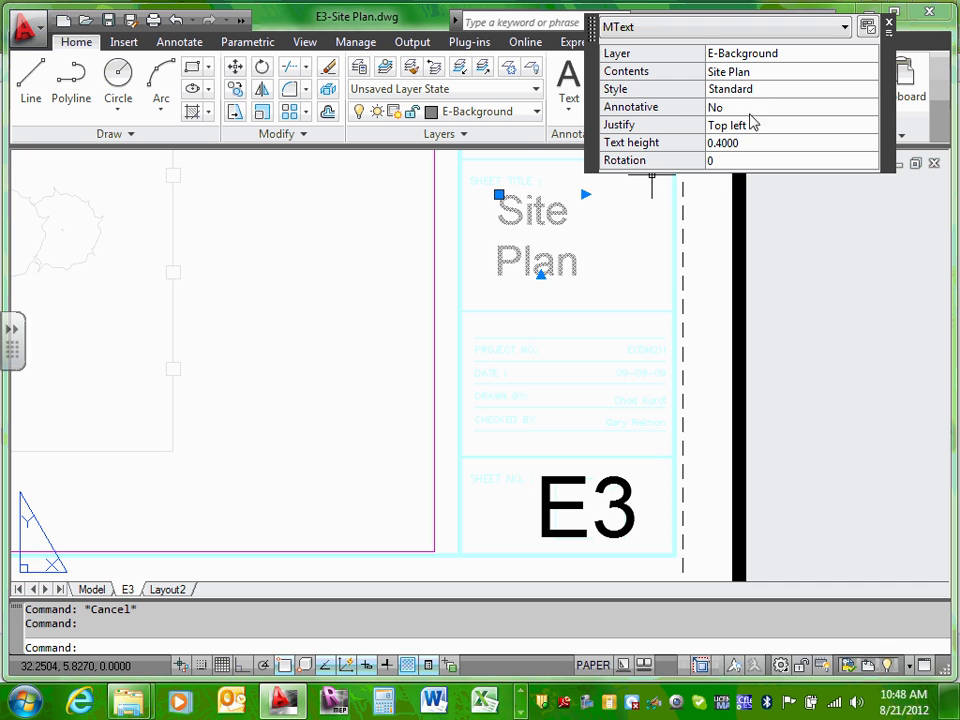
click(775, 55)
click(867, 60)
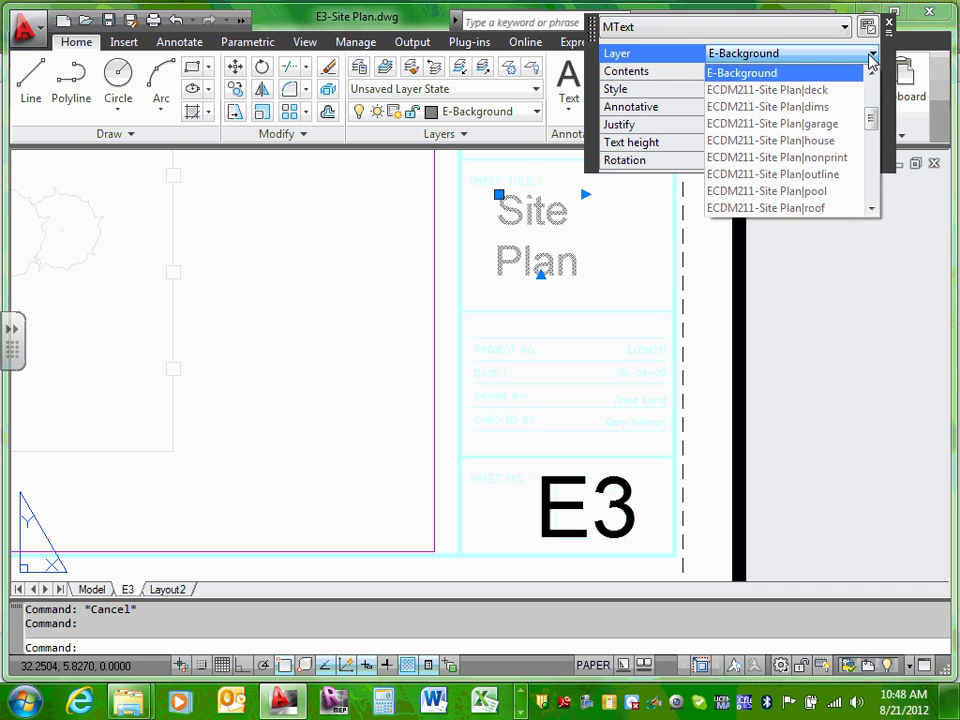
scroll(862, 115, down, 10)
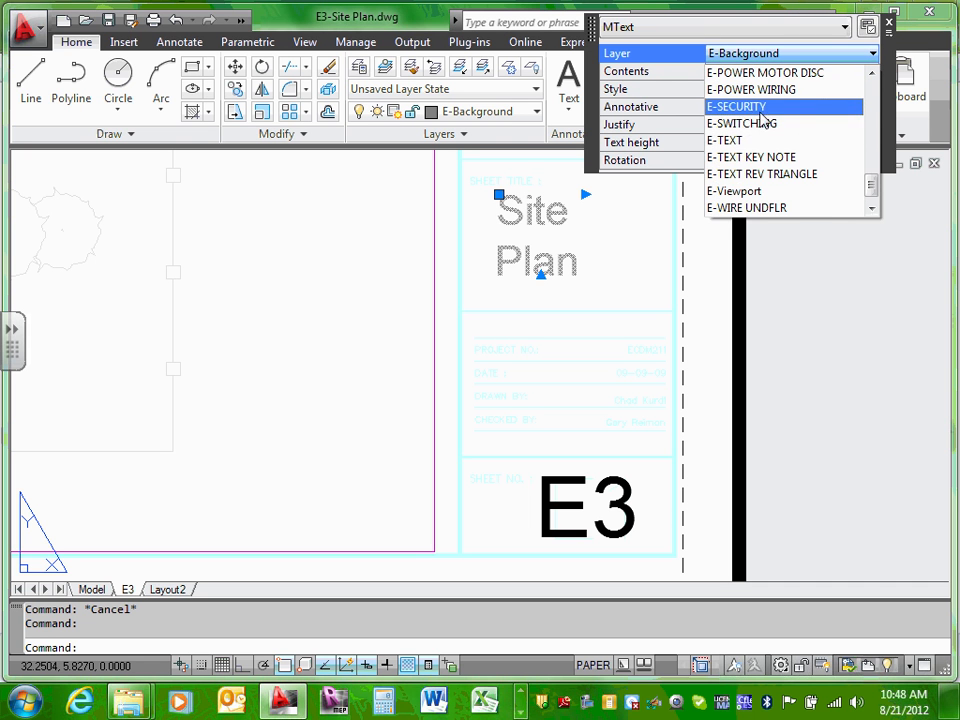
click(757, 142)
click(757, 142)
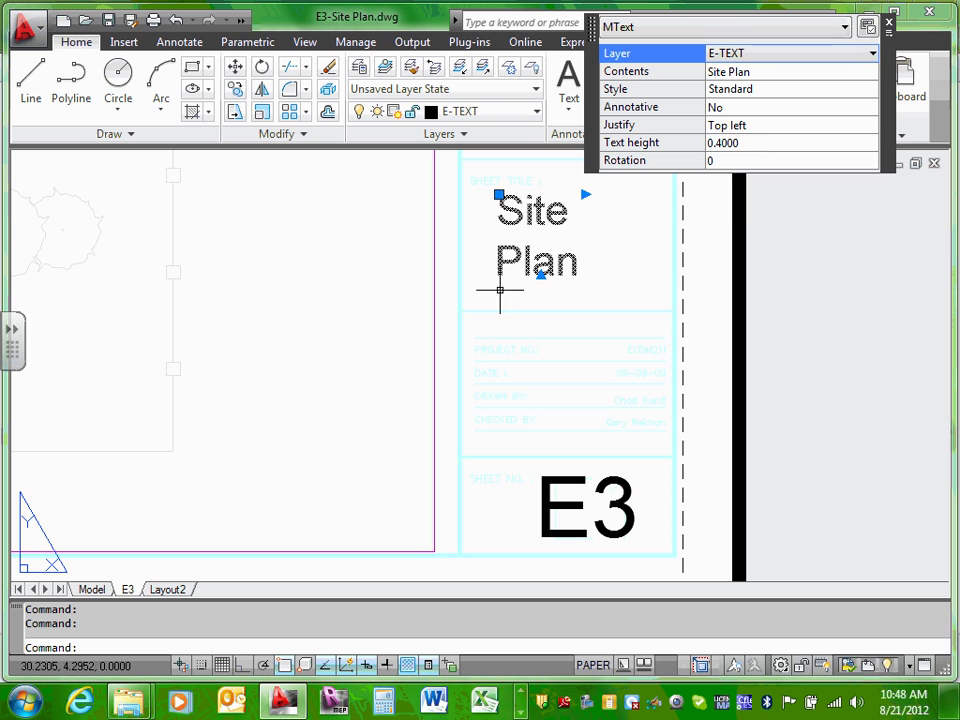
Step: Reduce the Site Plan title height to 0.3 and widen its text box
click(726, 146)
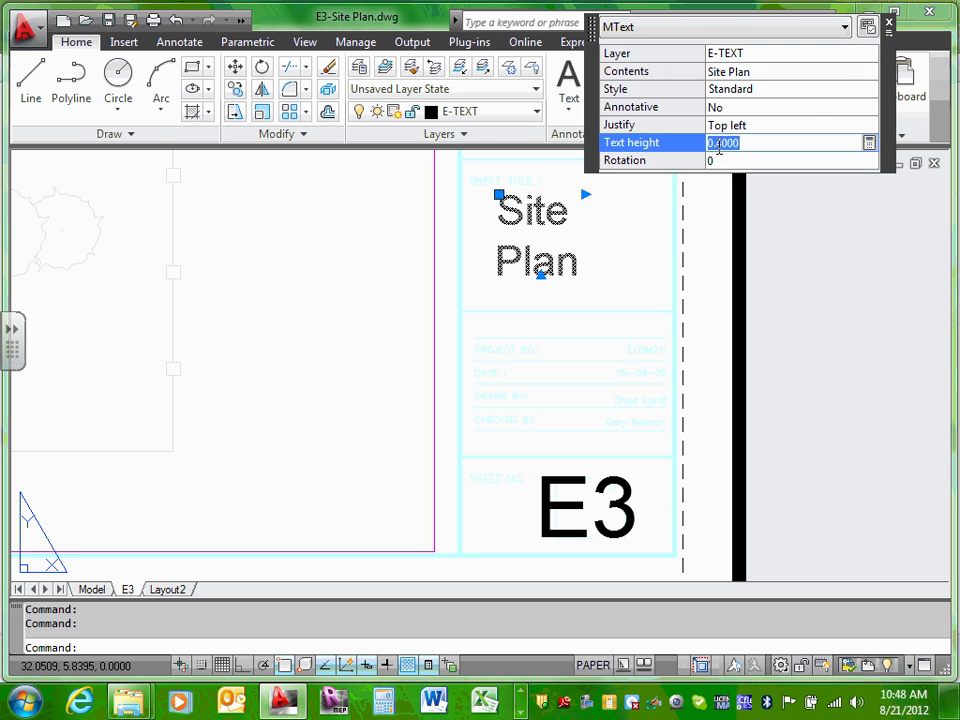
drag(716, 147, 741, 147)
text(3)
click(741, 160)
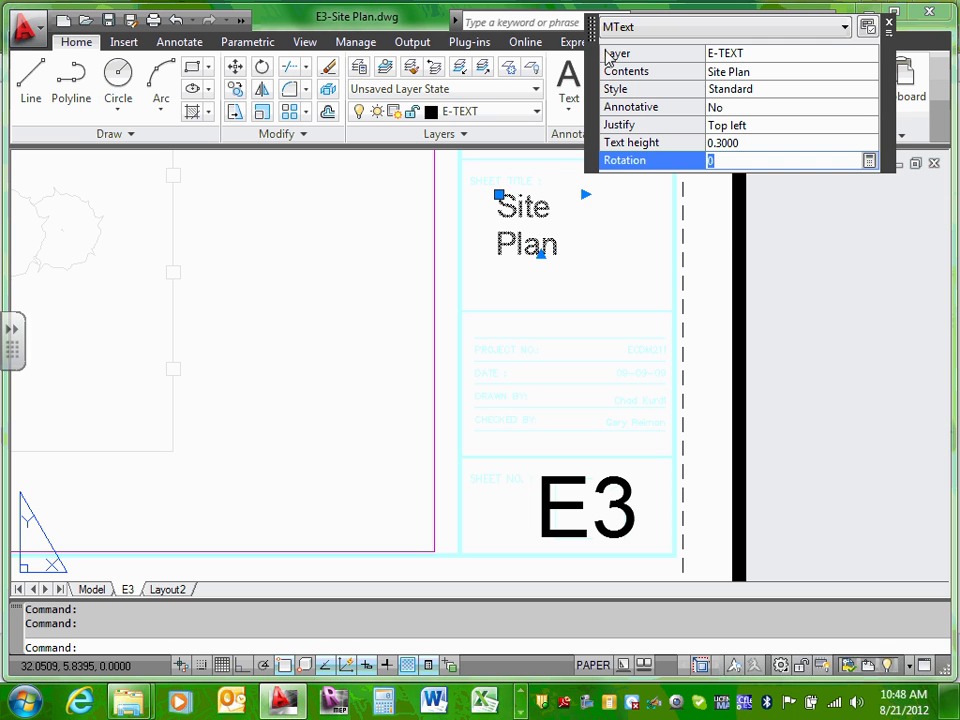
click(585, 194)
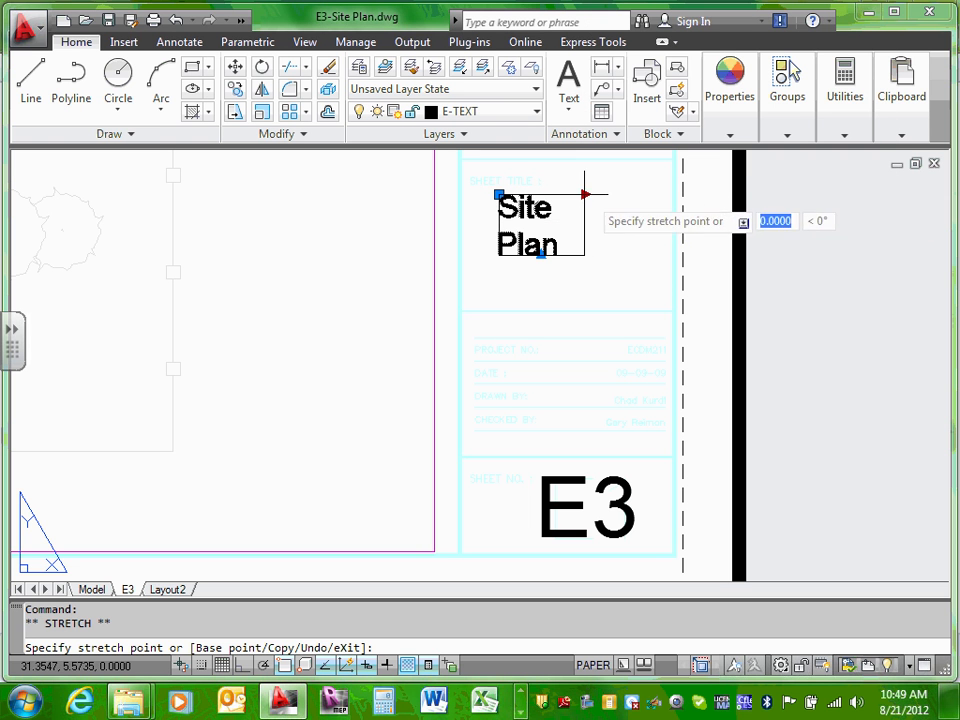
click(620, 195)
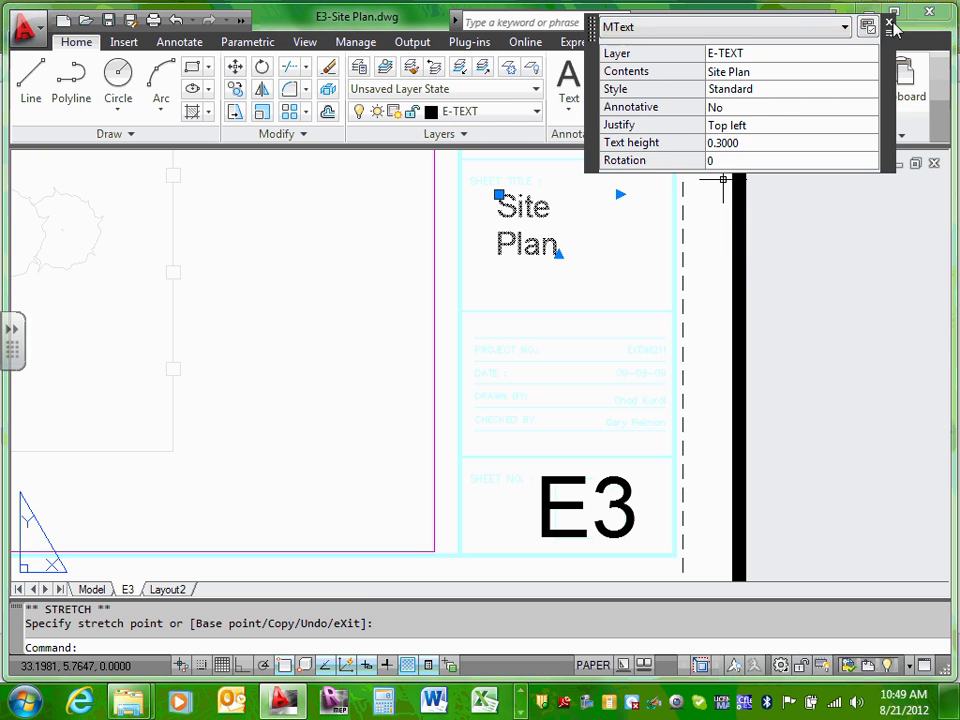
click(887, 21)
Step: Reselect the Site Plan title and stretch its text box wider
key(Escape)
click(510, 229)
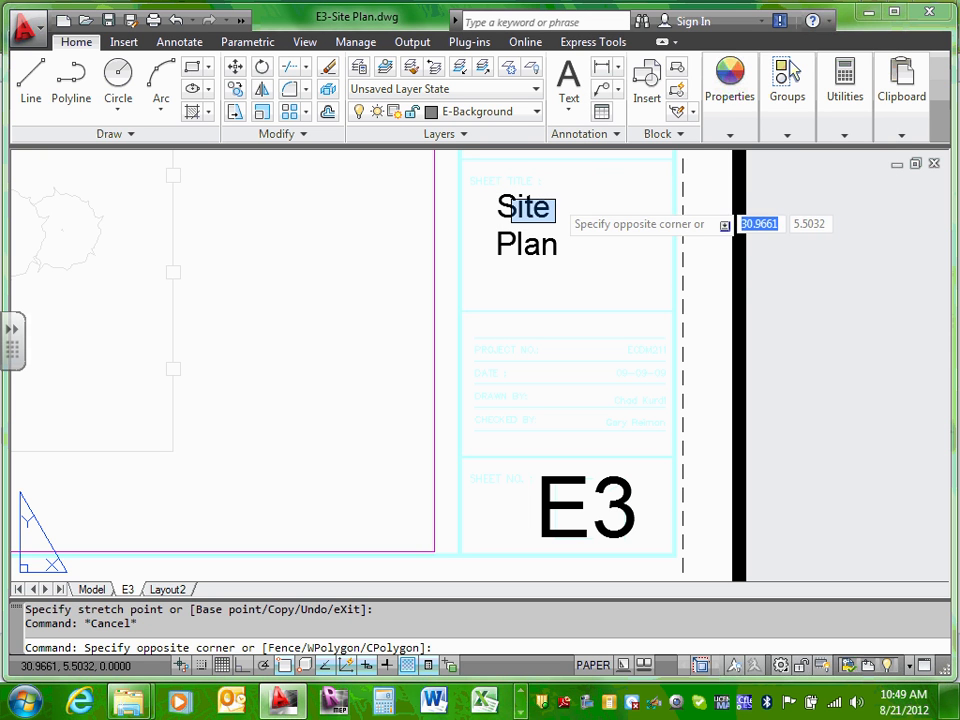
click(553, 208)
click(553, 208)
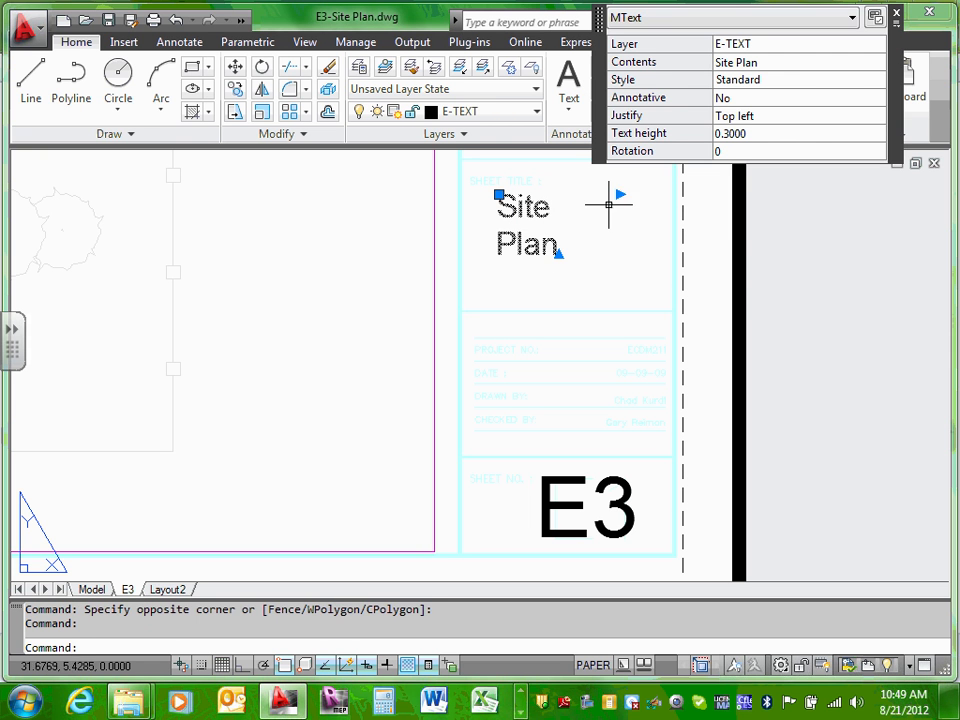
click(558, 254)
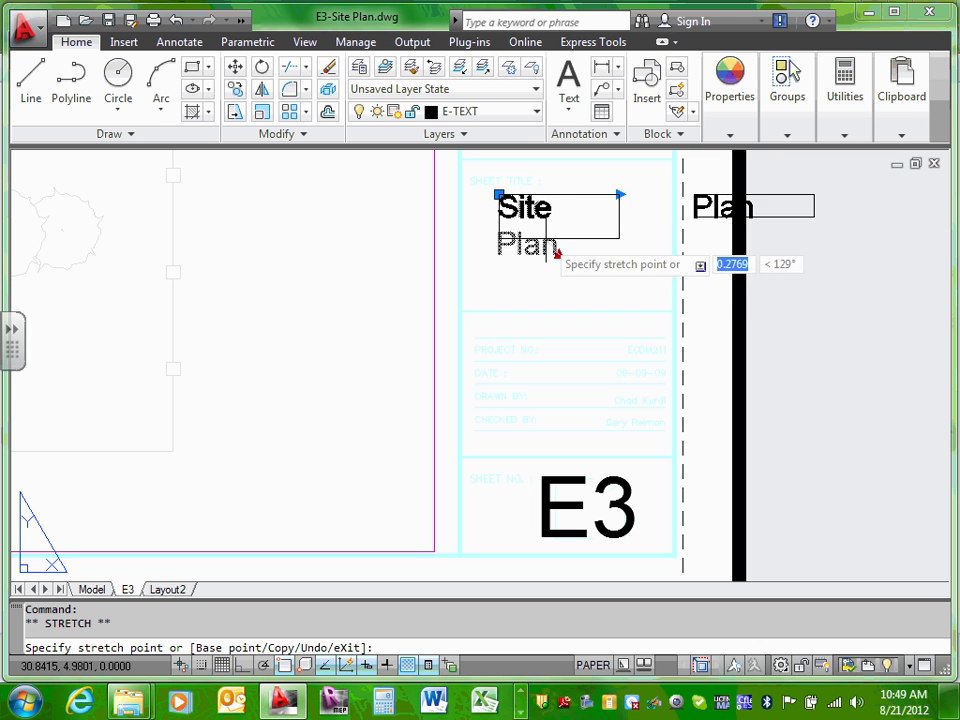
click(621, 257)
key(Escape)
key(Escape)
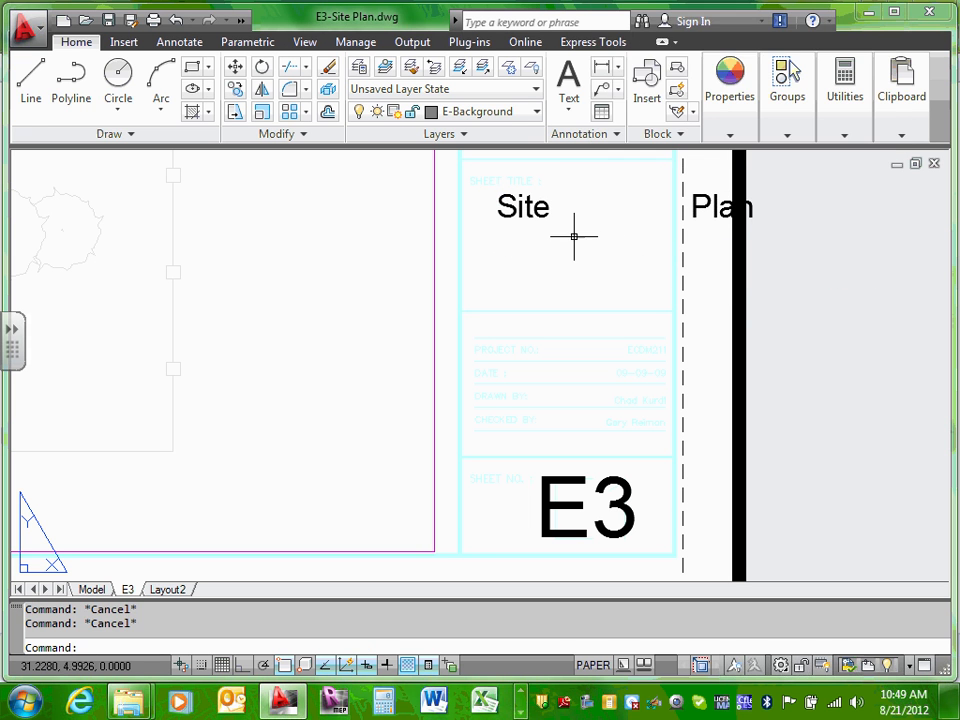
Step: Widen the Site Plan title's ruler indent in the text editor so it fits one line
click(541, 209)
double_click(541, 209)
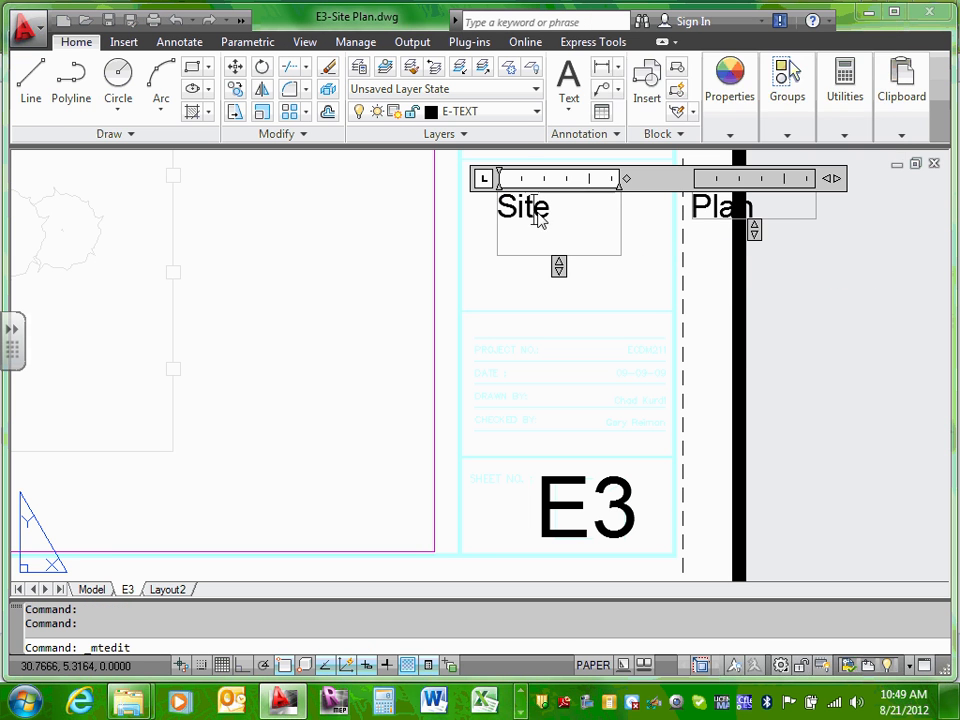
mouse_move(619, 190)
mouse_down()
mouse_move(634, 190)
mouse_move(620, 180)
mouse_move(692, 180)
mouse_up()
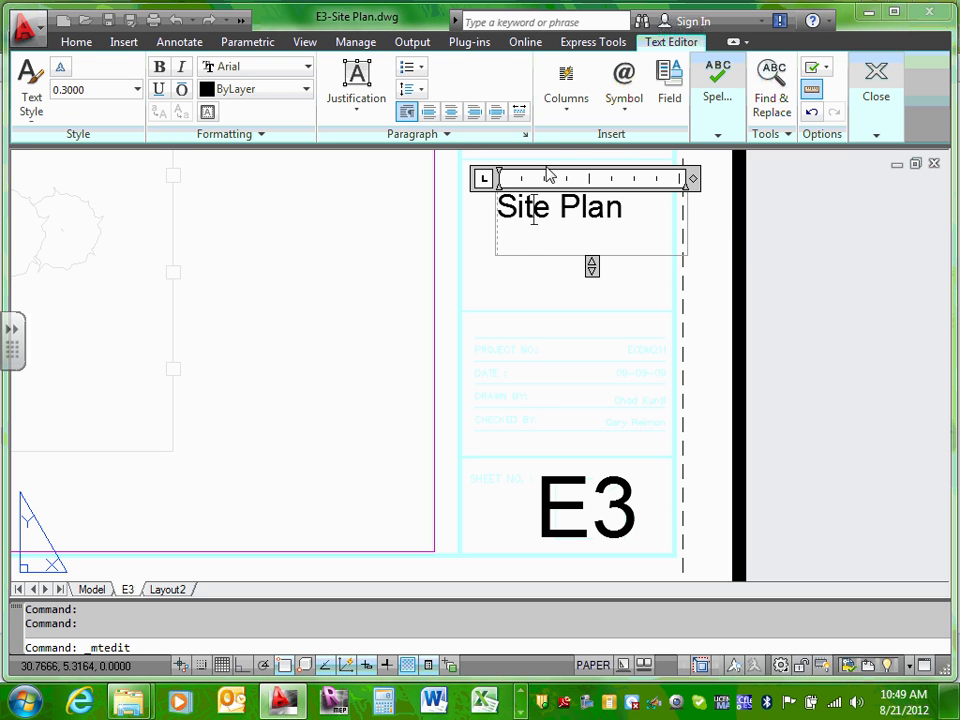
click(523, 179)
click(510, 300)
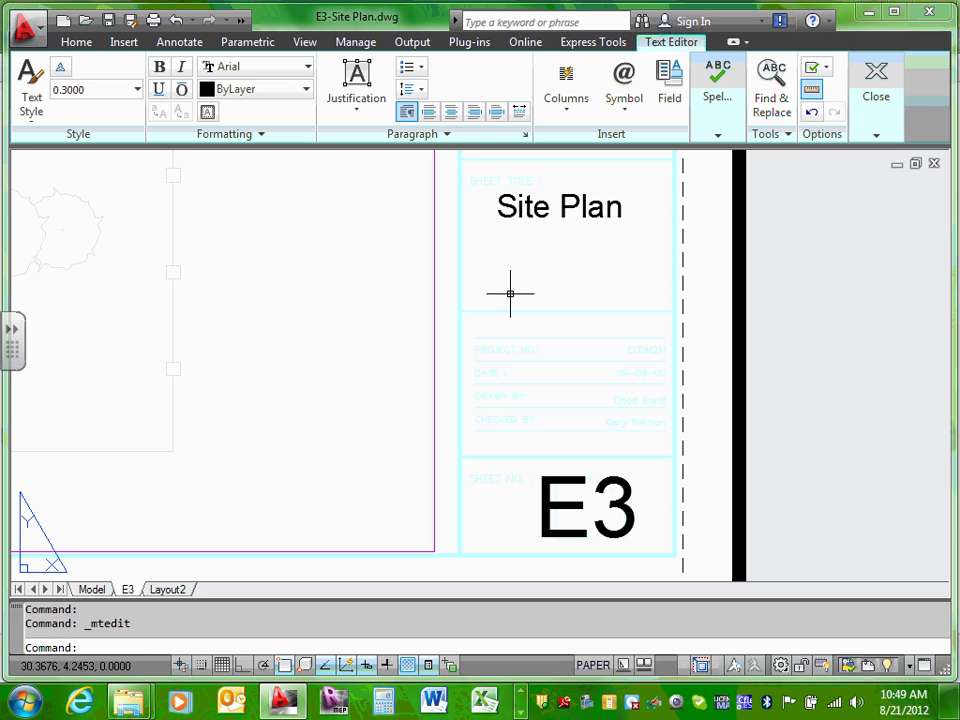
Step: Move the Site Plan title down and left within the title block
click(582, 208)
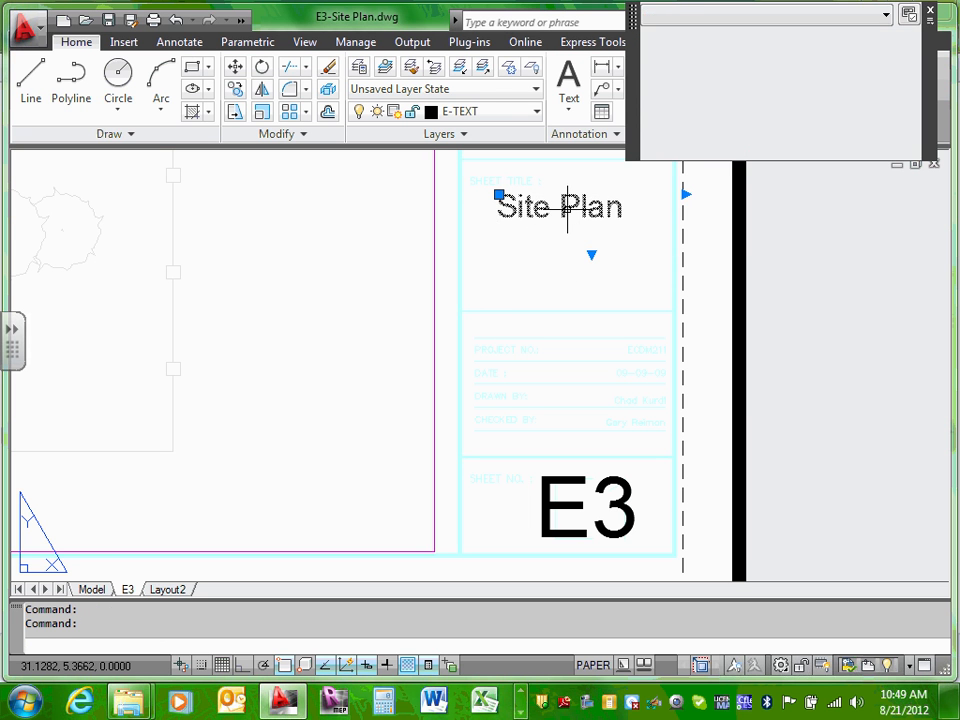
drag(567, 208, 543, 232)
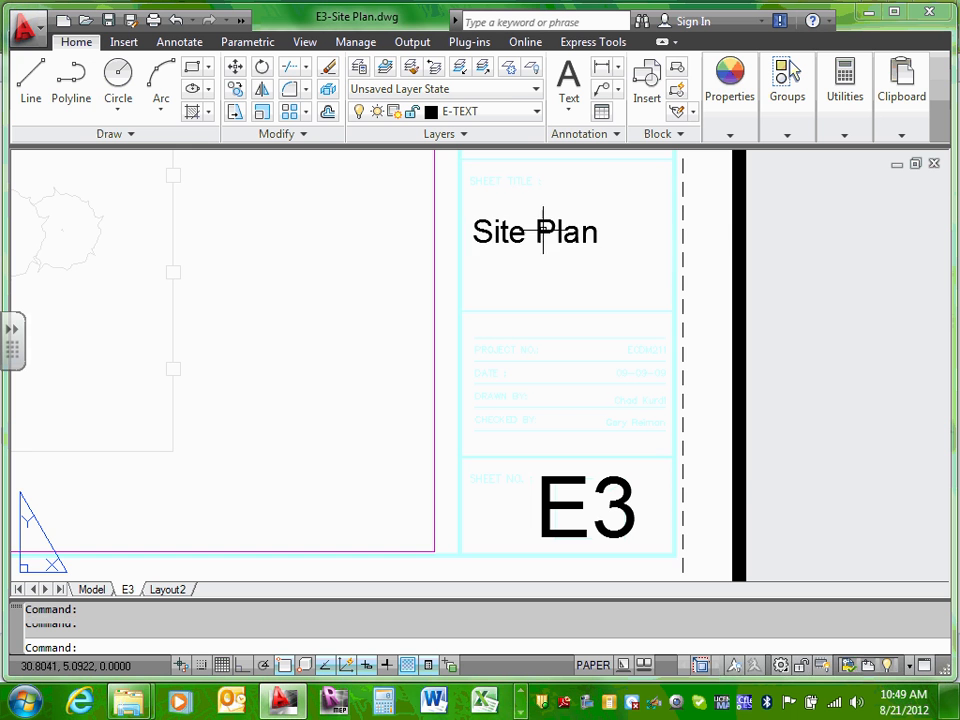
scroll(697, 246, down, 2)
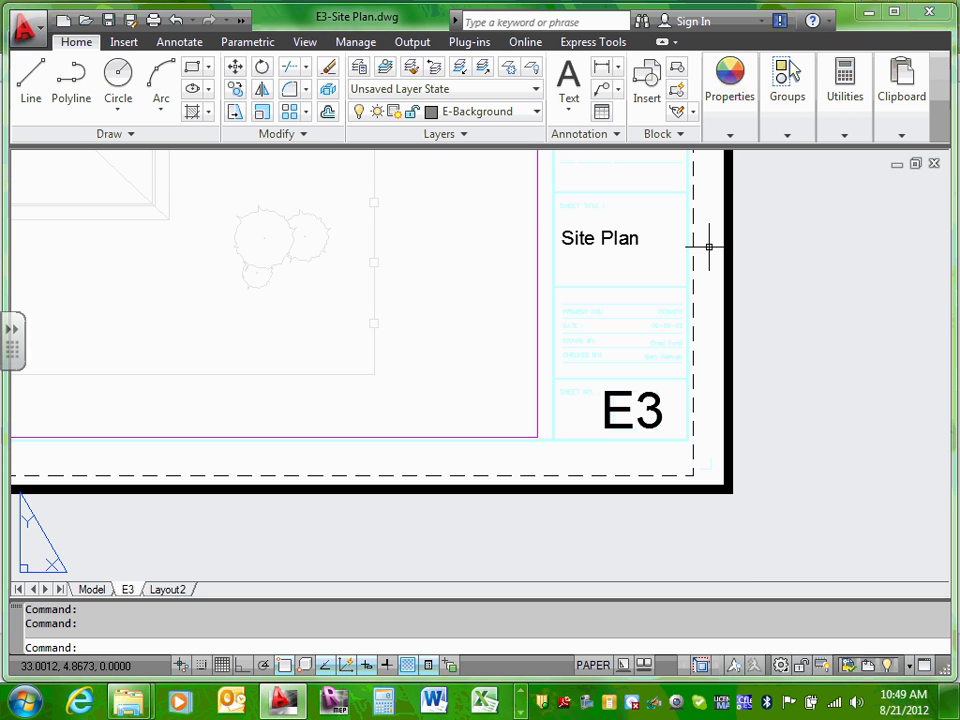
Step: Open the Site Plan title and change its text height digits to 4
double_click(605, 237)
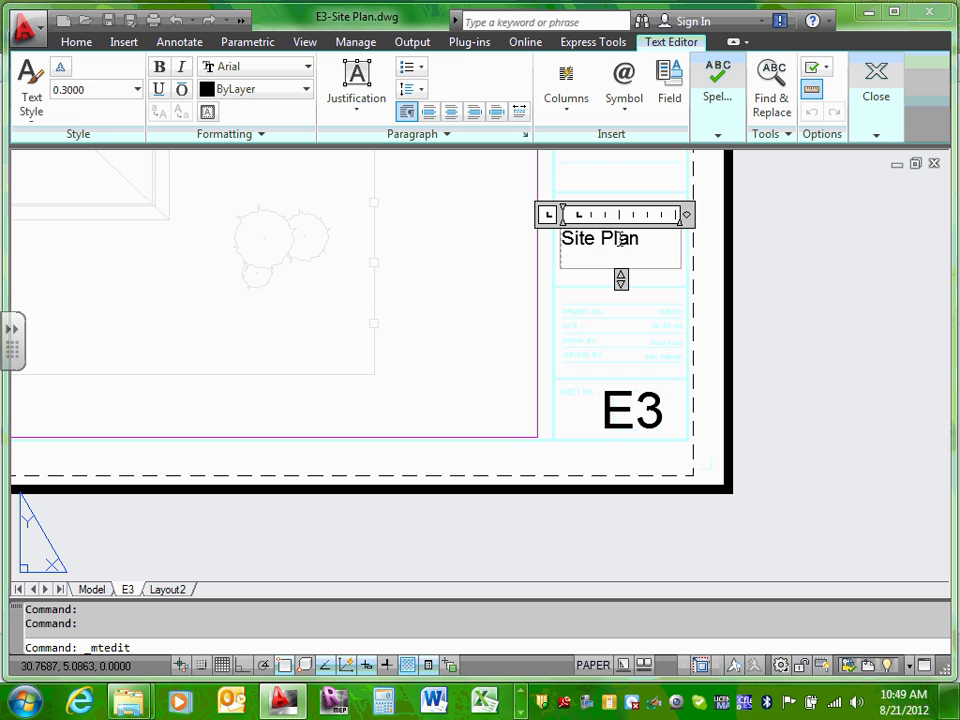
click(595, 214)
click(69, 92)
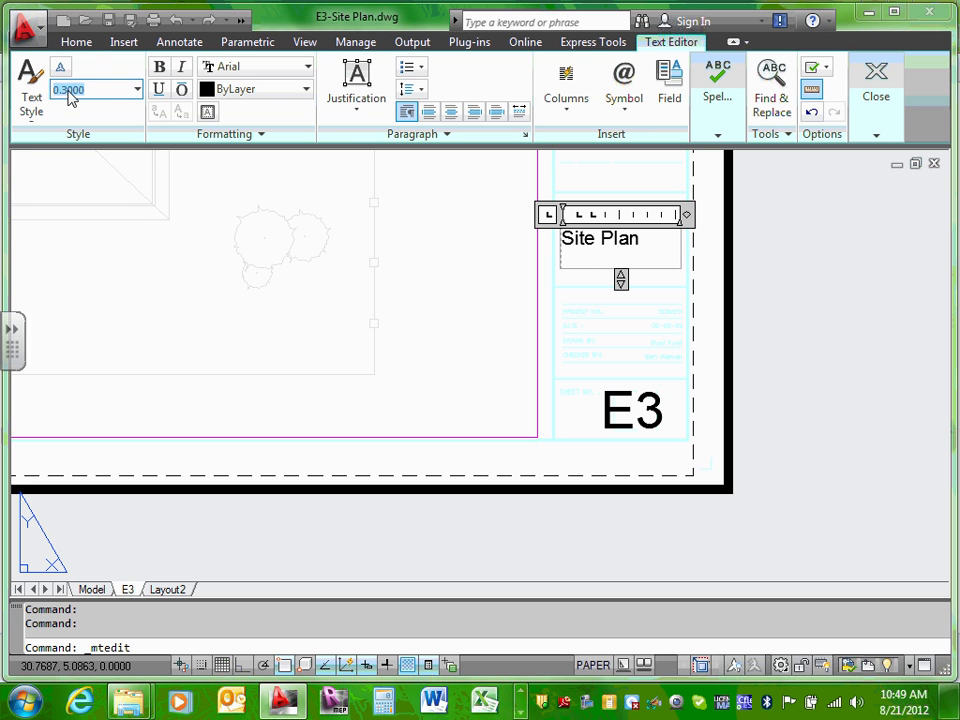
click(66, 92)
drag(63, 90, 97, 90)
text(4)
click(604, 365)
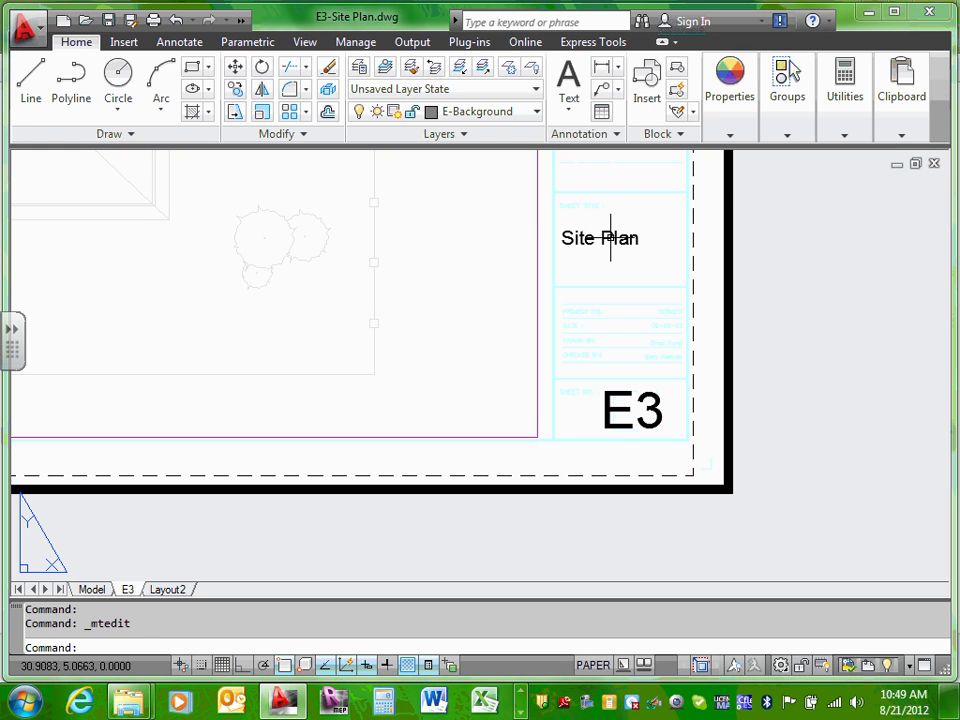
Step: Reopen the title, select all its text, and retype the height decimals as 4
double_click(609, 240)
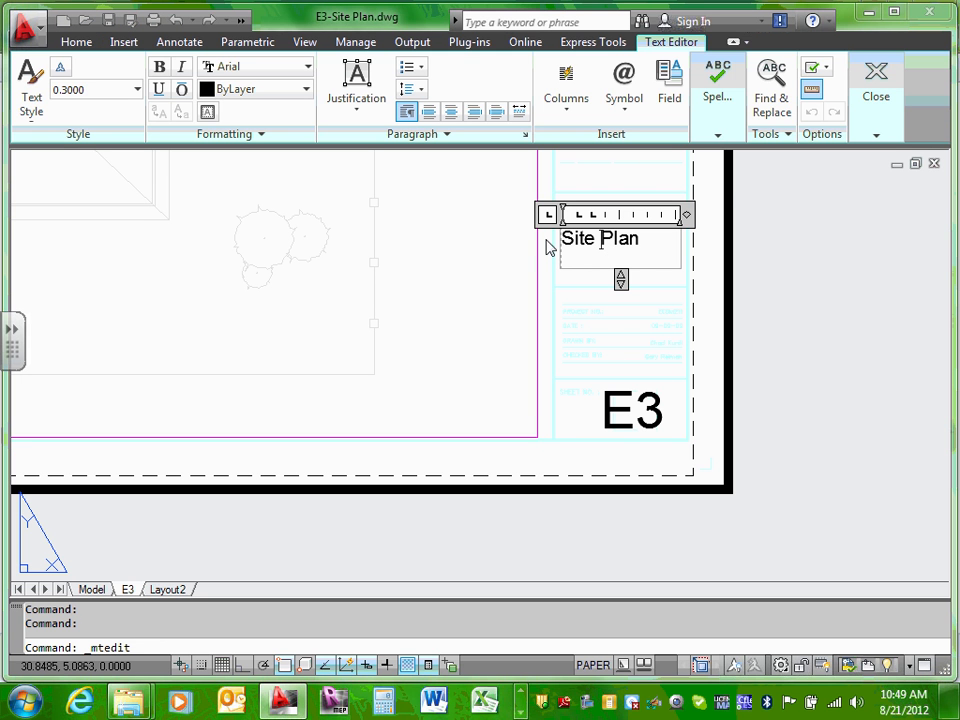
drag(566, 239, 678, 239)
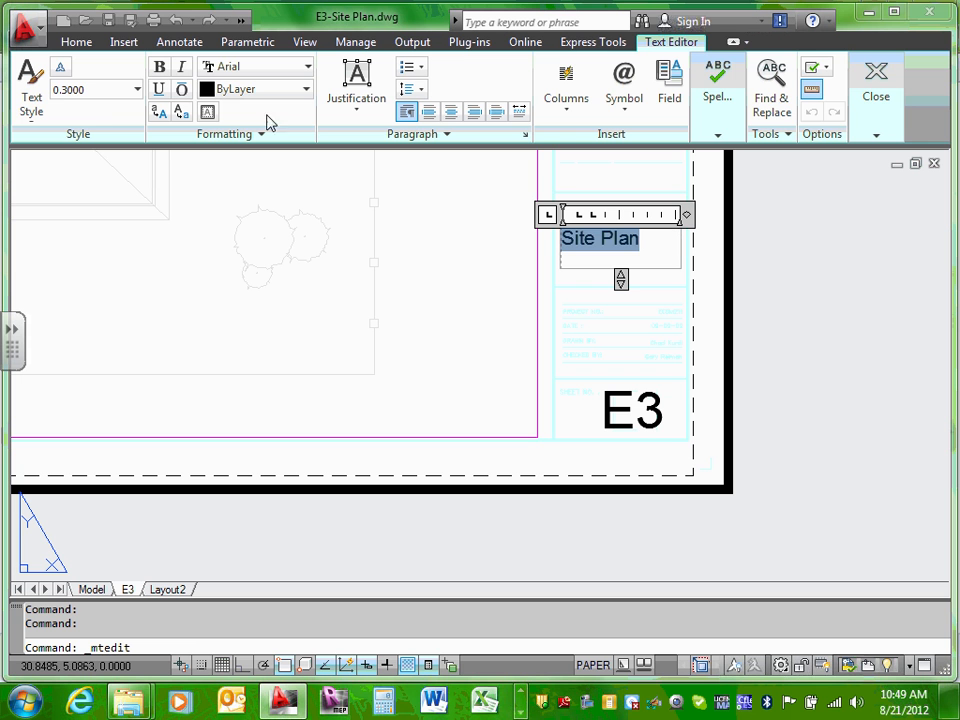
click(56, 89)
click(65, 90)
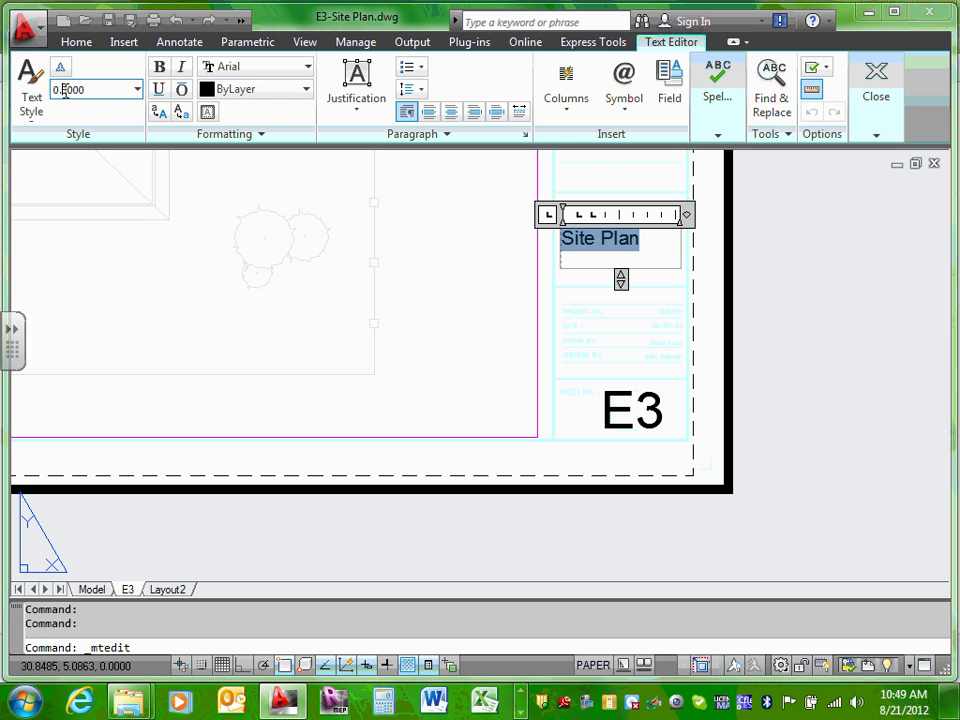
double_click(105, 90)
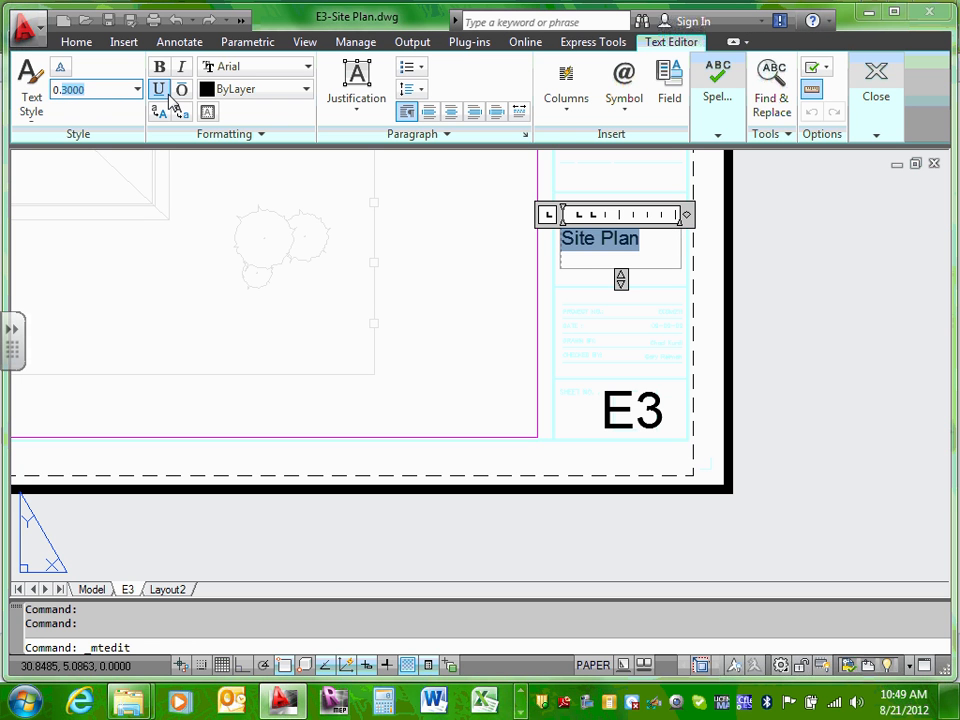
text(4)
click(600, 317)
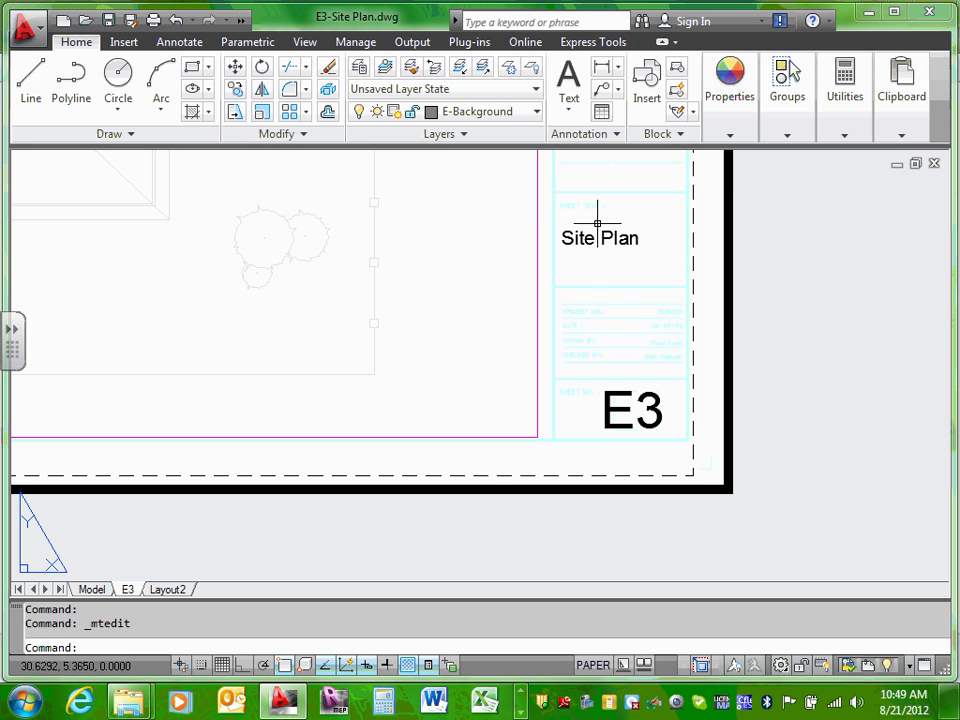
Step: Select all the Site Plan text and apply a 0.4 text height
double_click(597, 236)
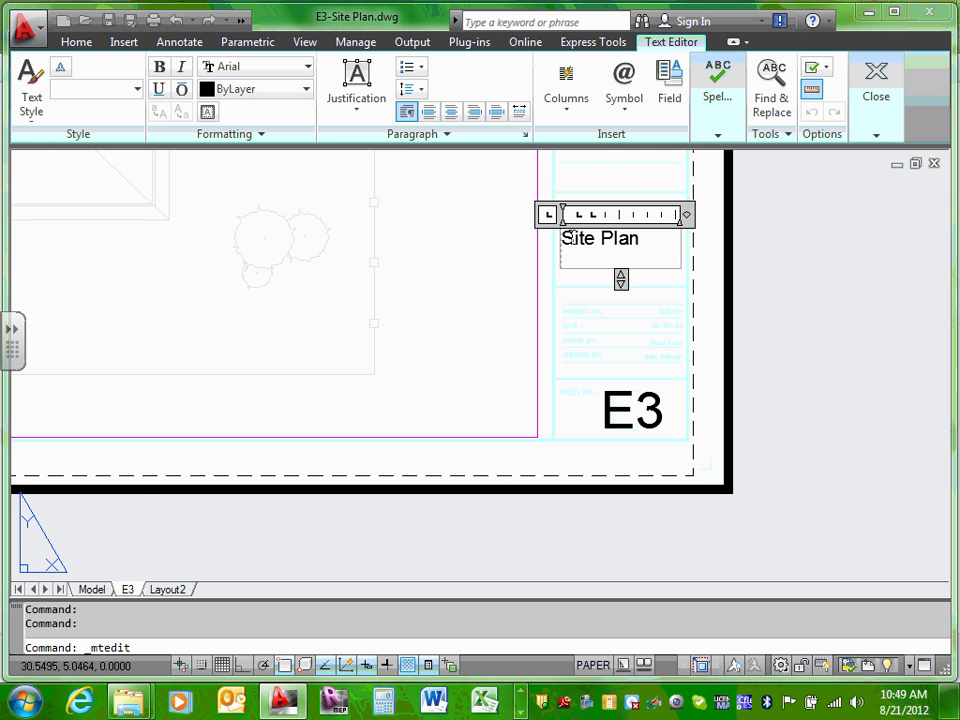
drag(565, 238, 645, 240)
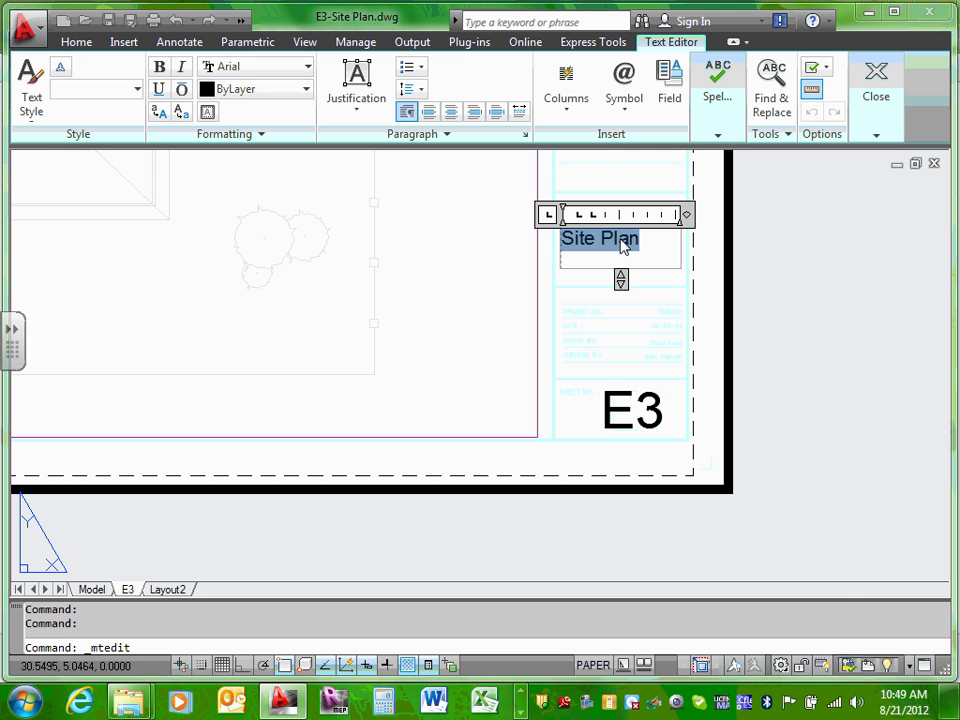
right_click(624, 246)
mouse_move(688, 628)
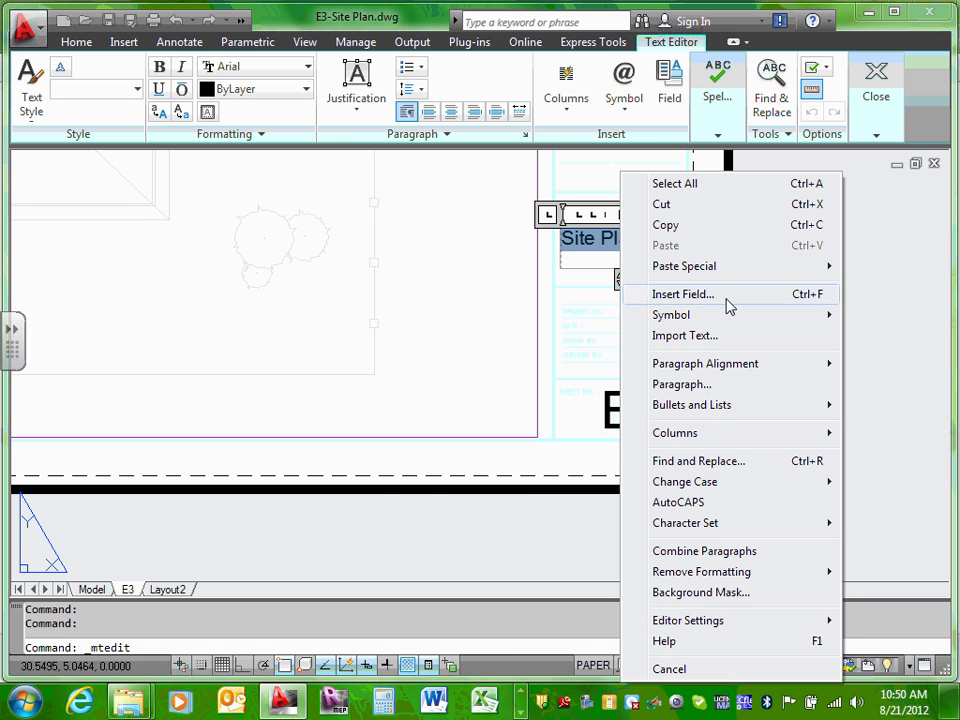
click(591, 246)
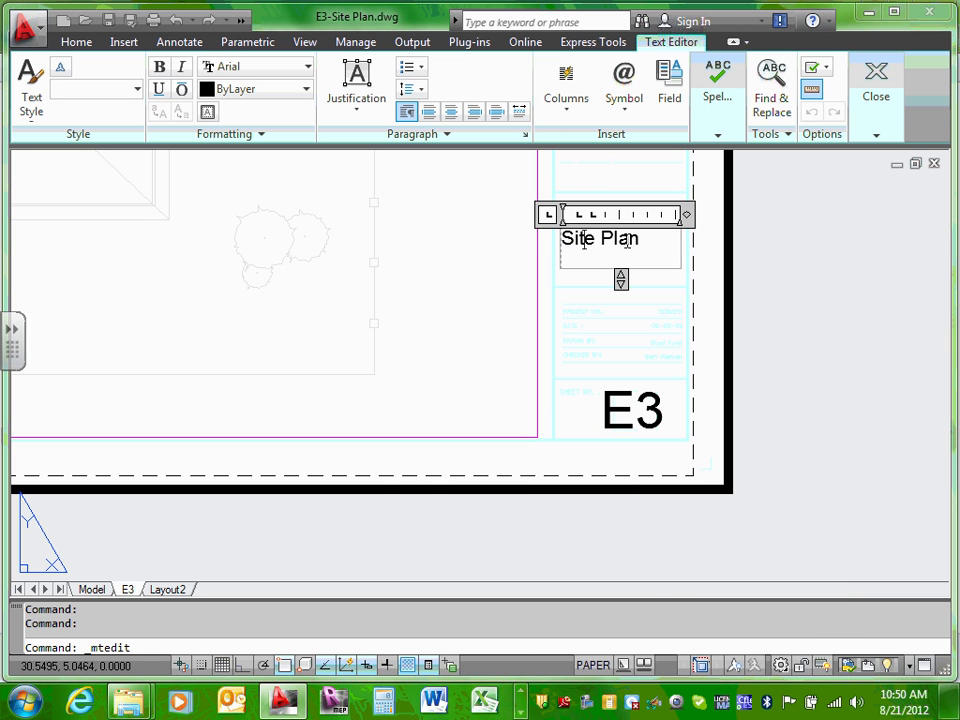
triple_click(598, 232)
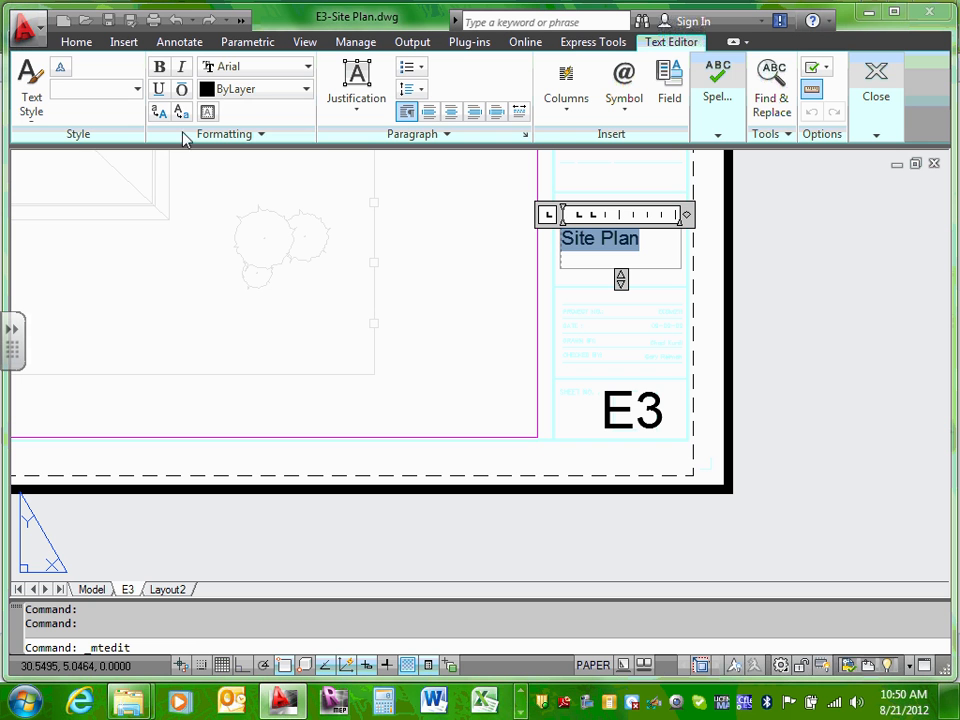
click(137, 90)
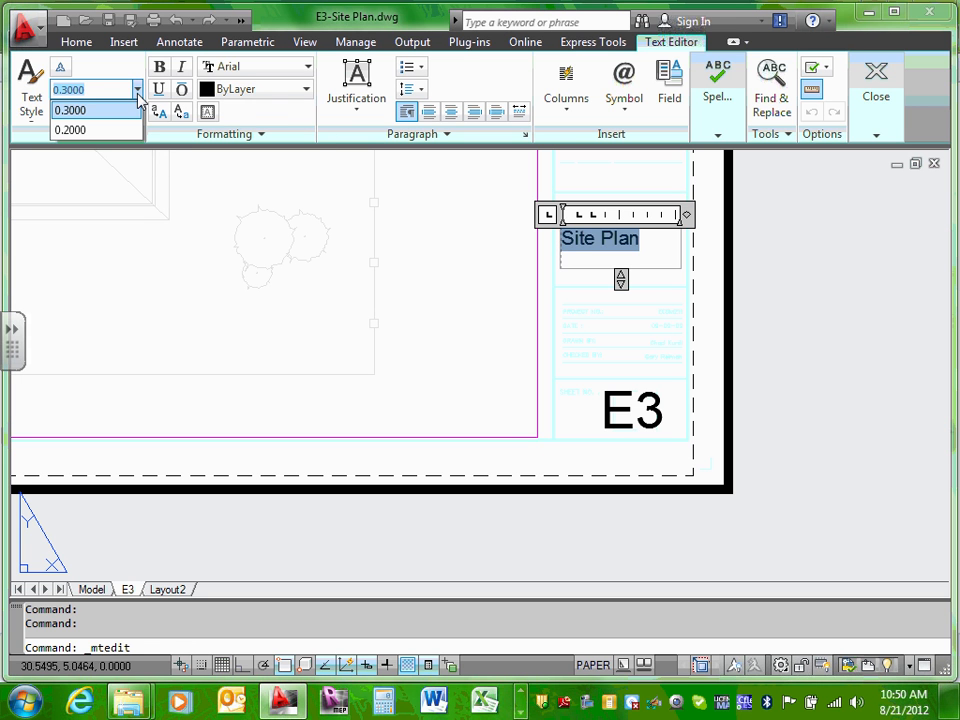
click(80, 92)
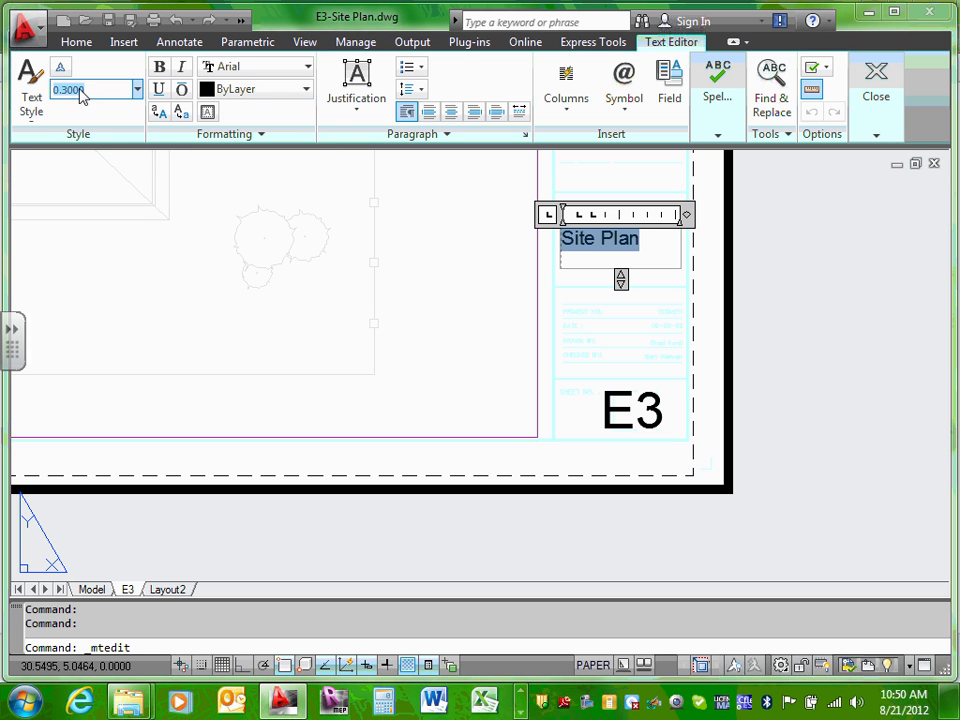
drag(64, 91, 99, 93)
key(Return)
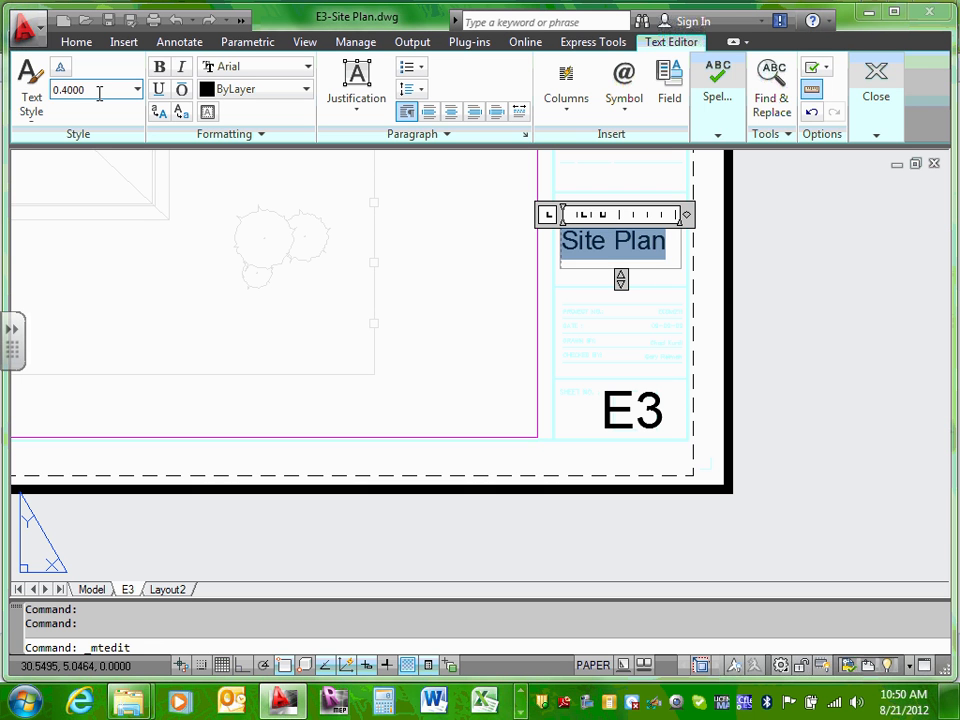
click(694, 276)
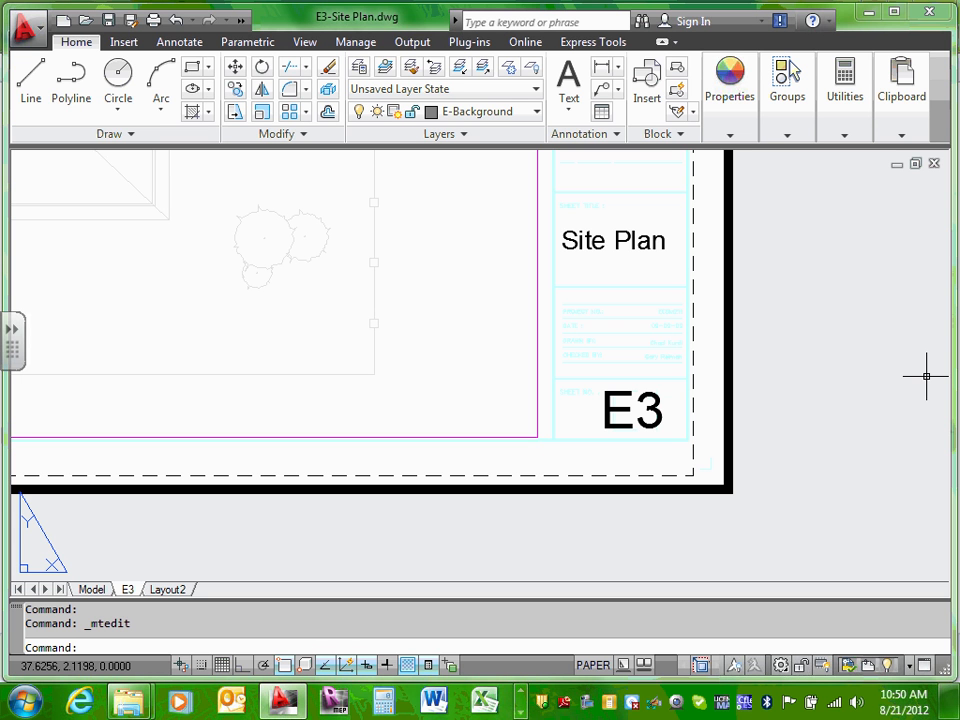
Step: Zoom and pan the E3 sheet to bring the title block into view
scroll(514, 407, down, 5)
scroll(538, 276, up, 5)
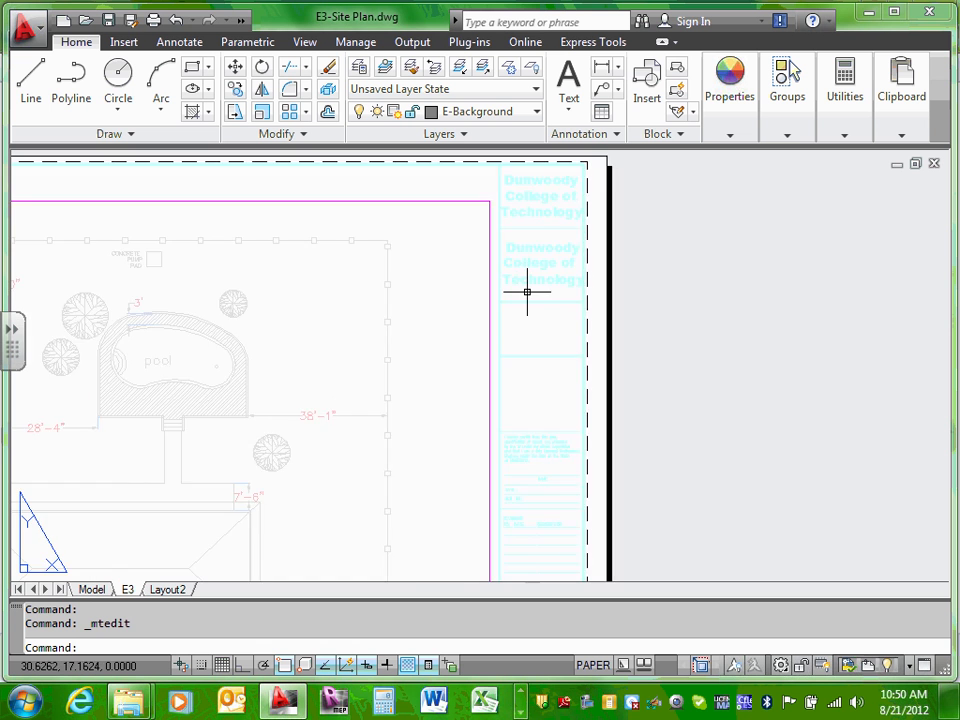
scroll(527, 291, down, 3)
scroll(377, 336, down, 2)
scroll(478, 360, up, 4)
scroll(479, 359, down, 3)
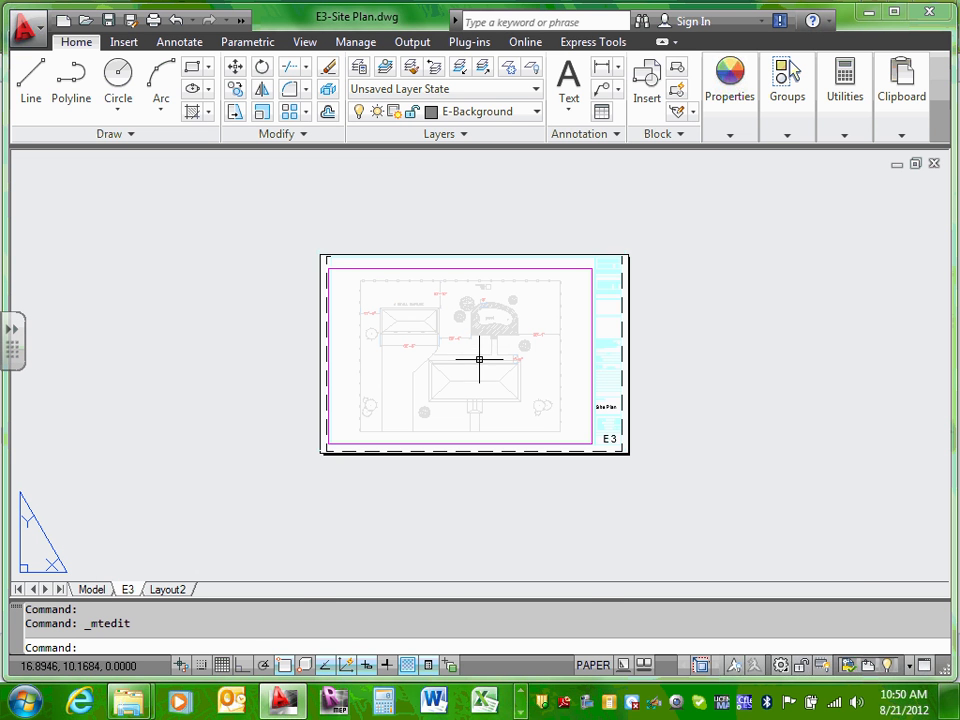
scroll(530, 510, up, 3)
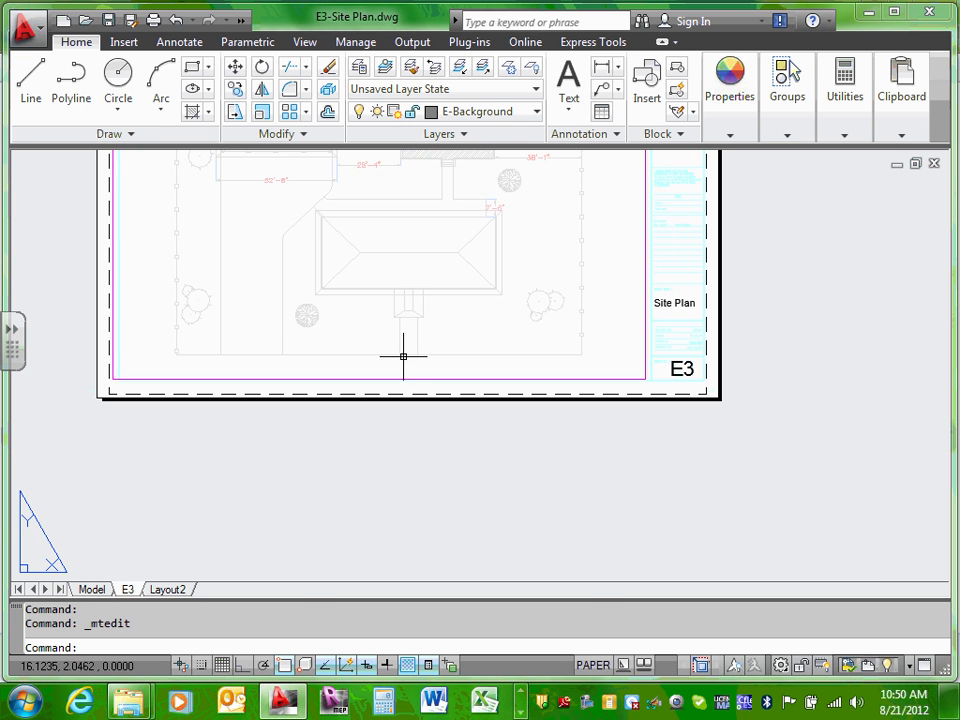
scroll(403, 356, up, 2)
middle_drag(407, 388, 436, 472)
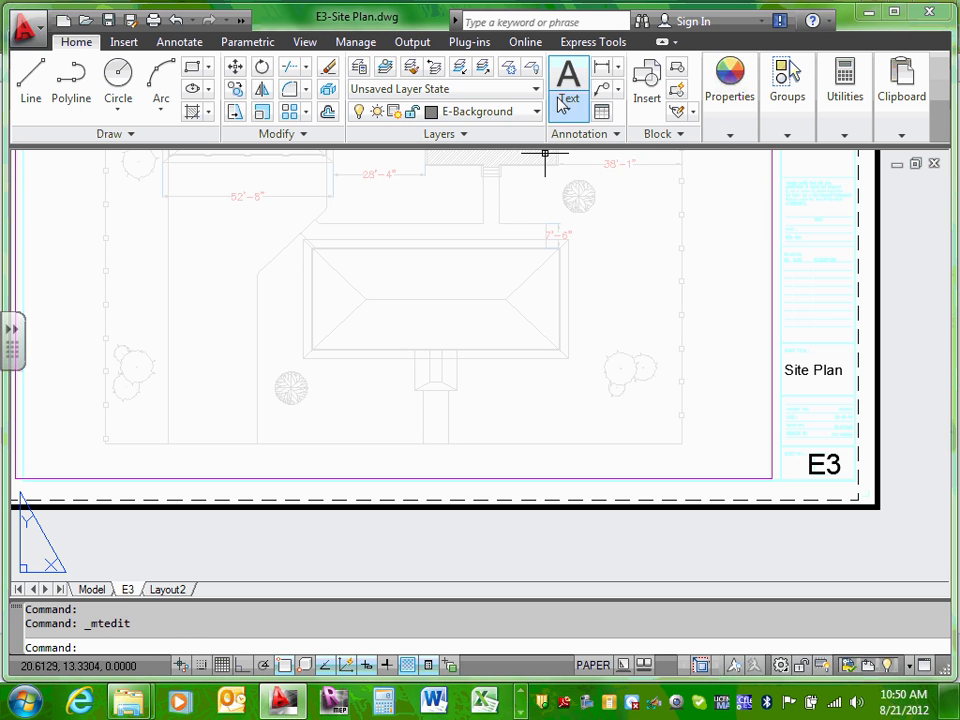
Step: Switch to model space, pan the site plan upward, and open the text options
click(91, 589)
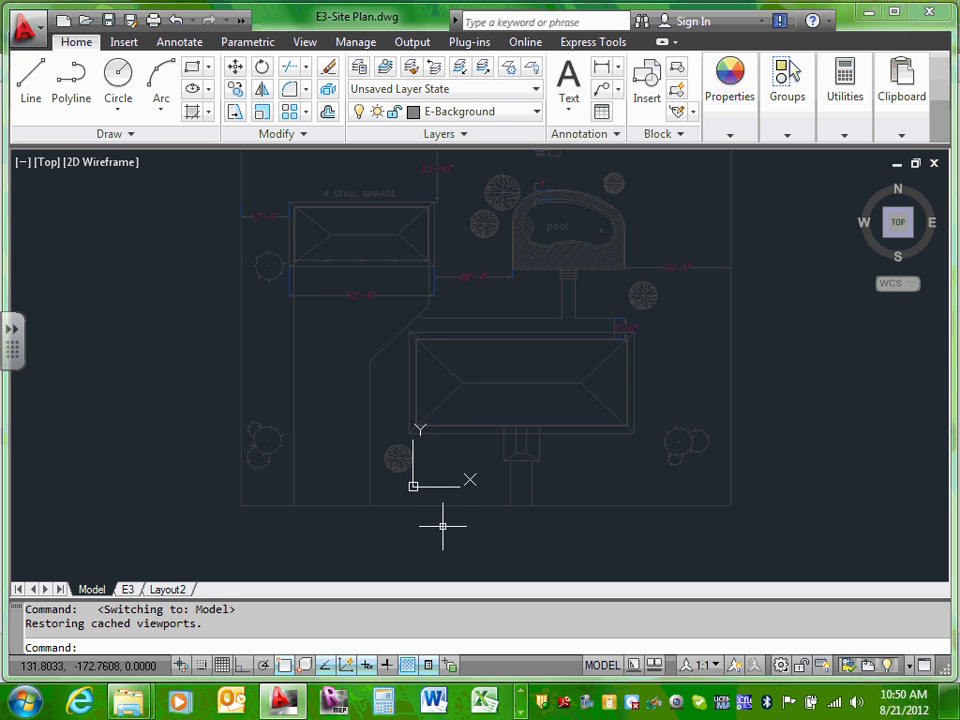
middle_drag(440, 500, 427, 446)
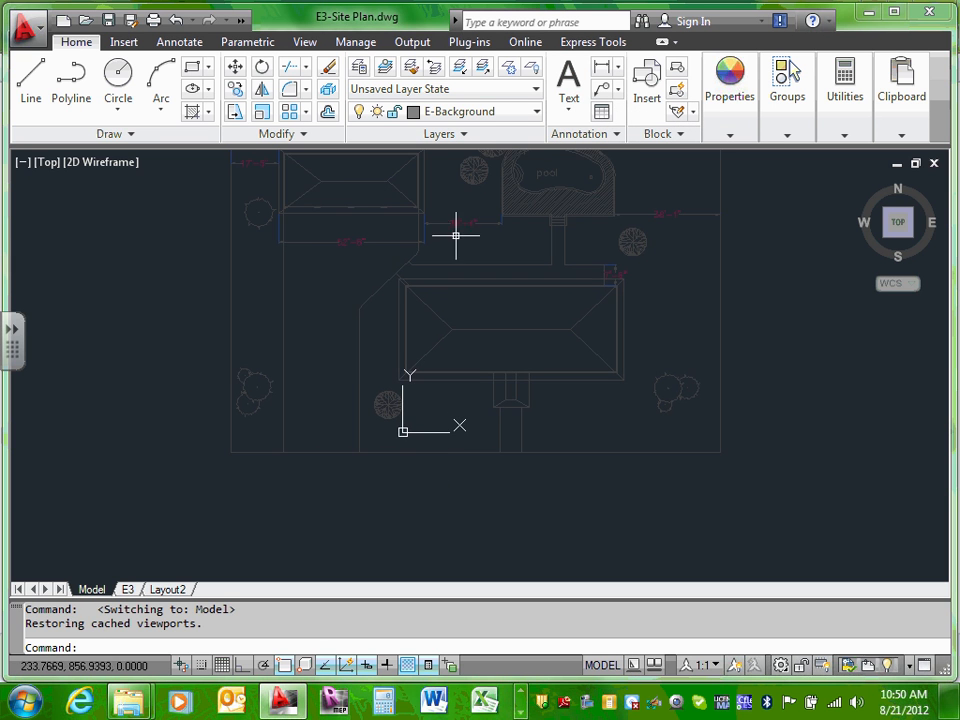
click(568, 104)
Step: Draw a multiline text box just below the site plan
click(587, 150)
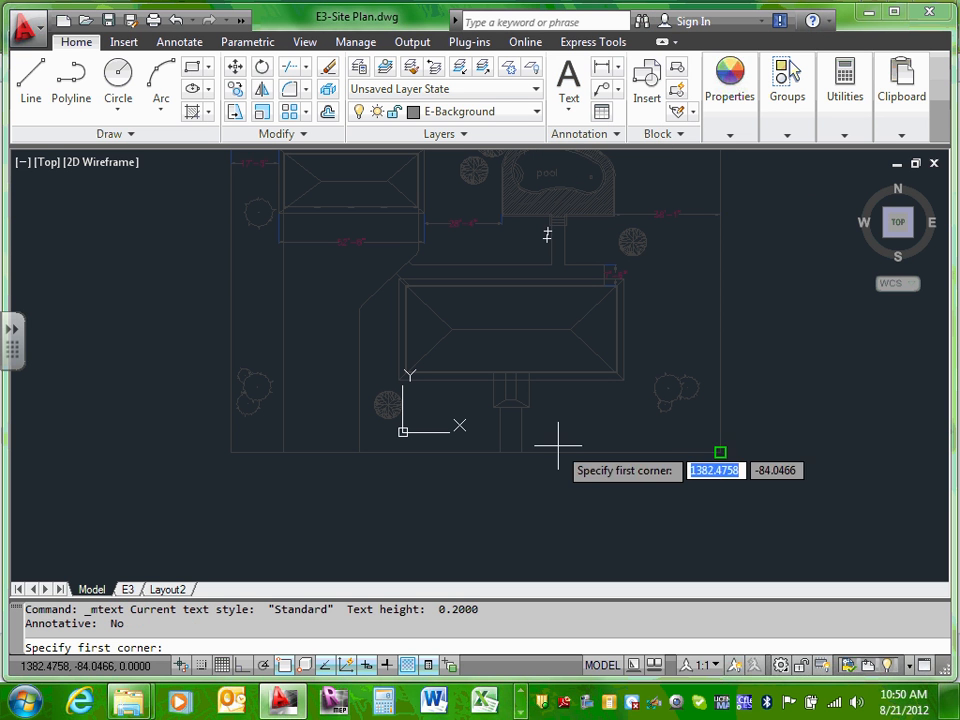
click(499, 469)
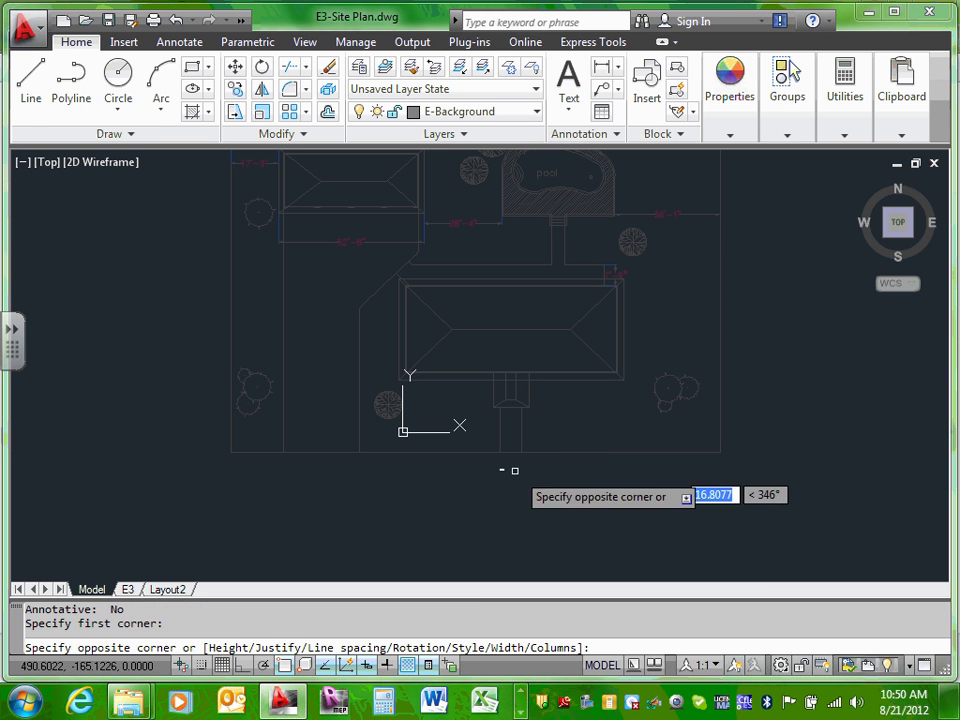
click(590, 485)
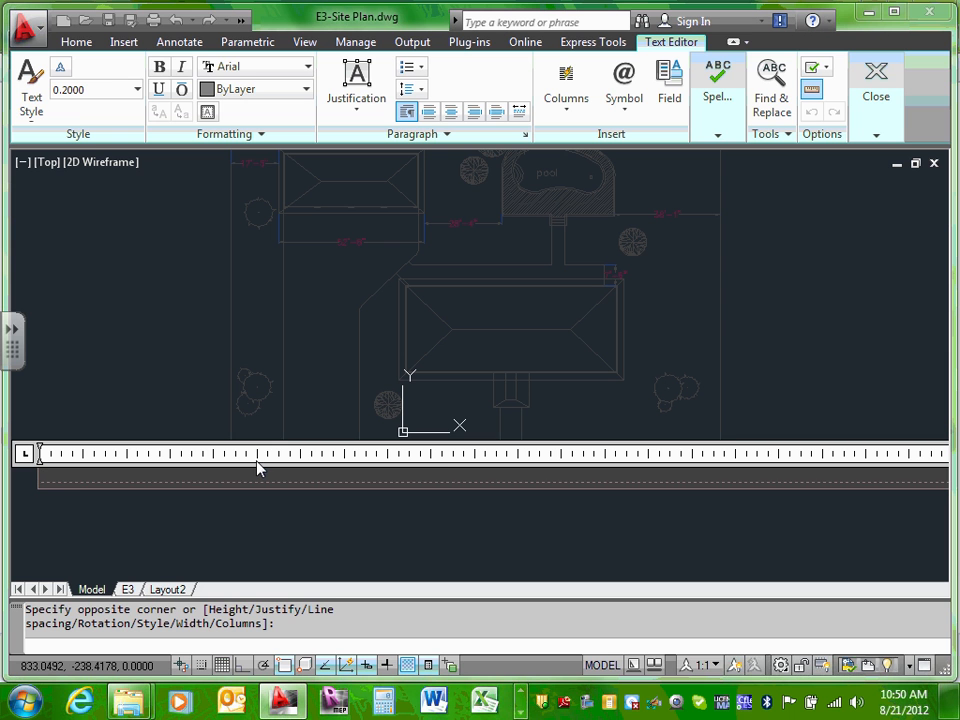
Step: Type 'Scale: 1/8":1' with 1/8 auto-stacked as a fraction
text(Scale: )
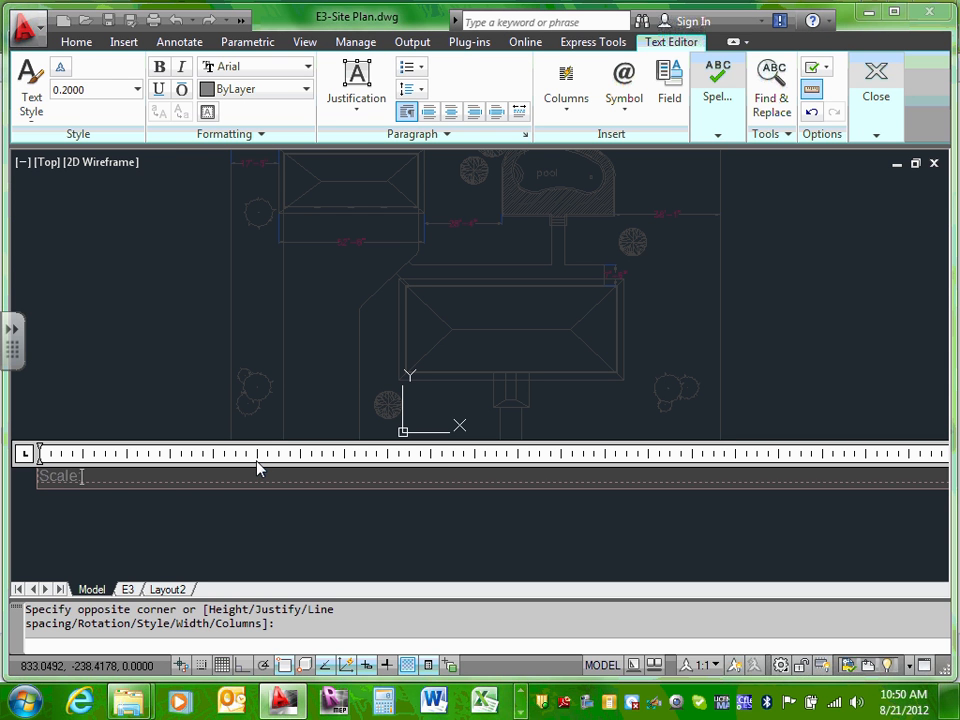
text(1)
key(BackSpace)
text(1/8)
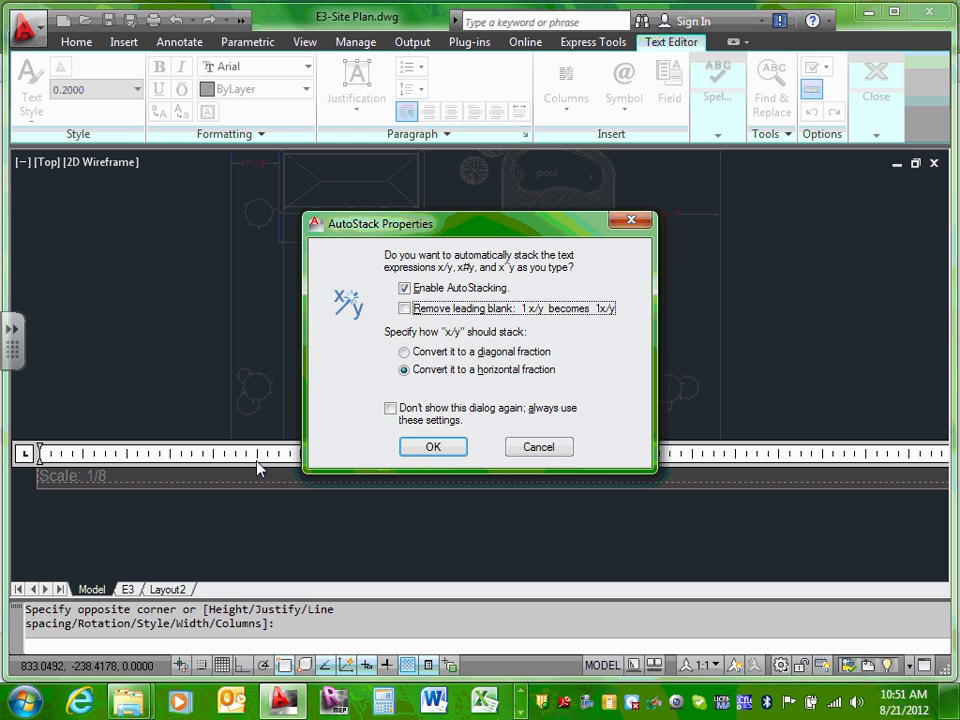
click(446, 452)
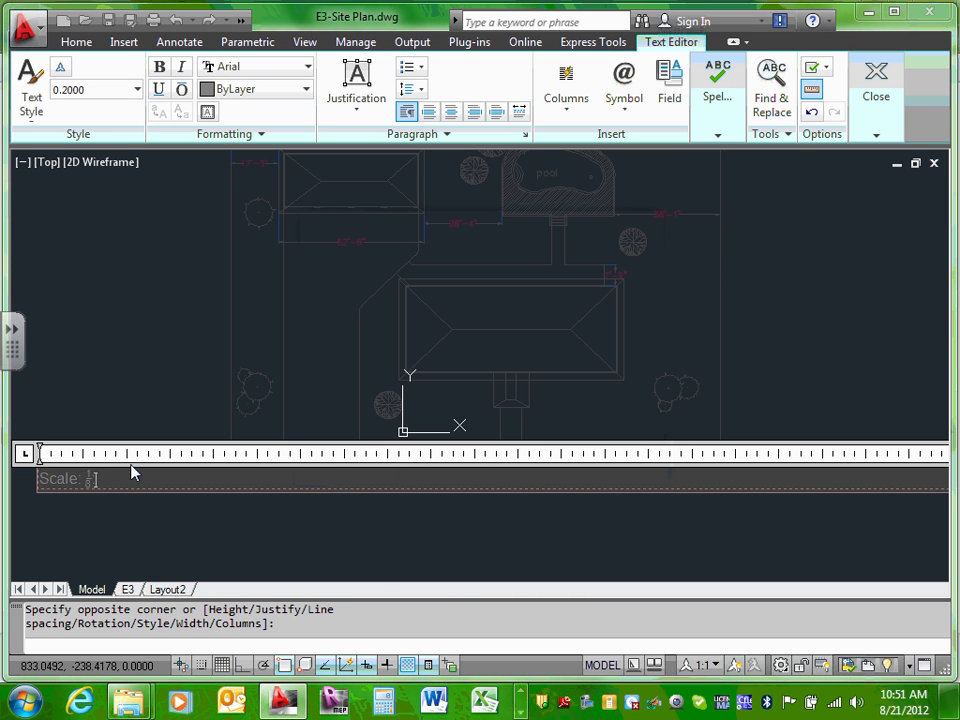
text(1/8")
click(92, 477)
click(95, 478)
text(":1)
key(BackSpace)
Step: Finish the label with the foot mark and set its text height to 0.8
text(')
click(229, 525)
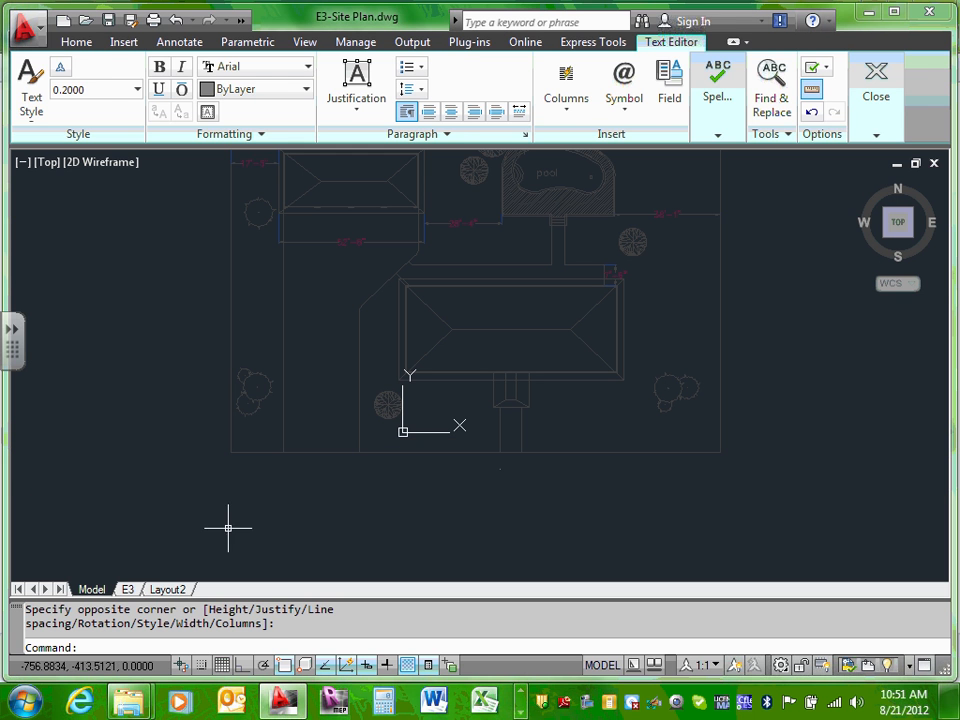
scroll(515, 480, up, 6)
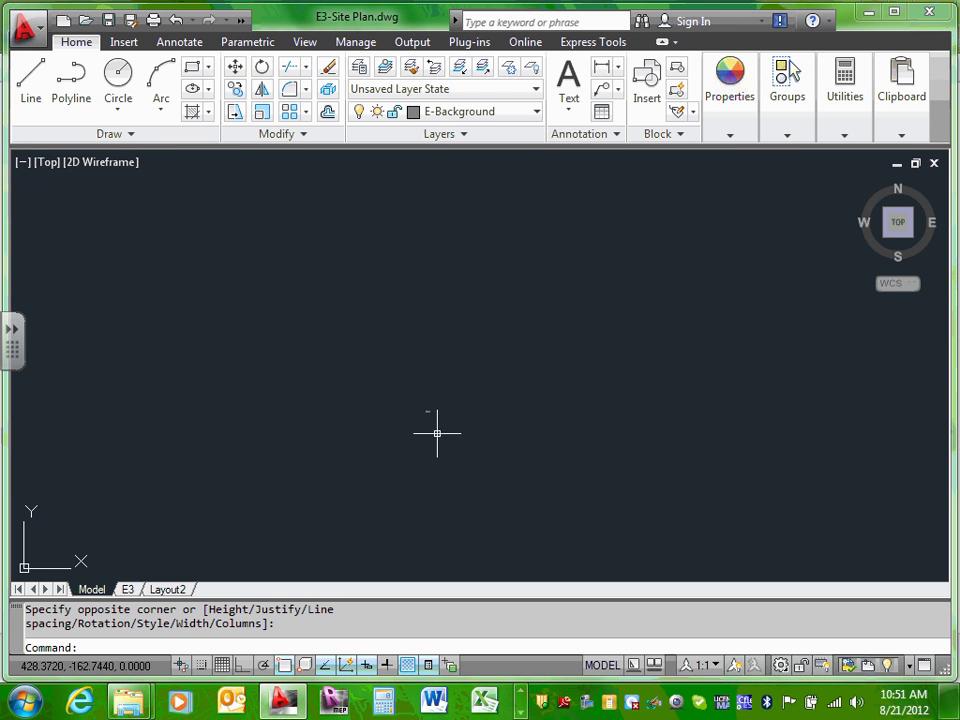
click(393, 371)
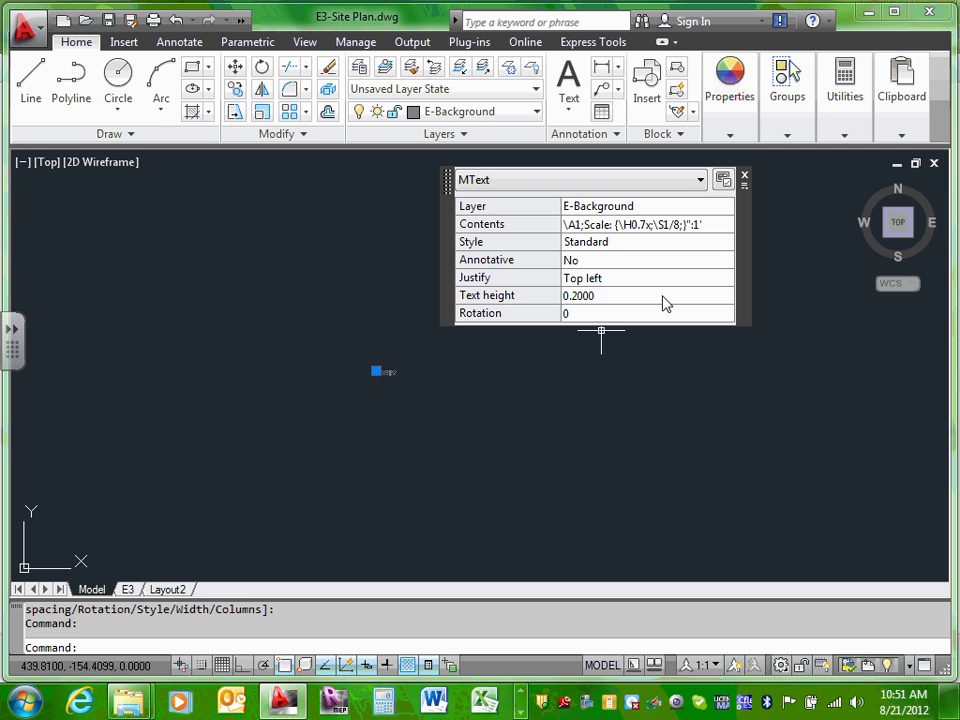
click(585, 297)
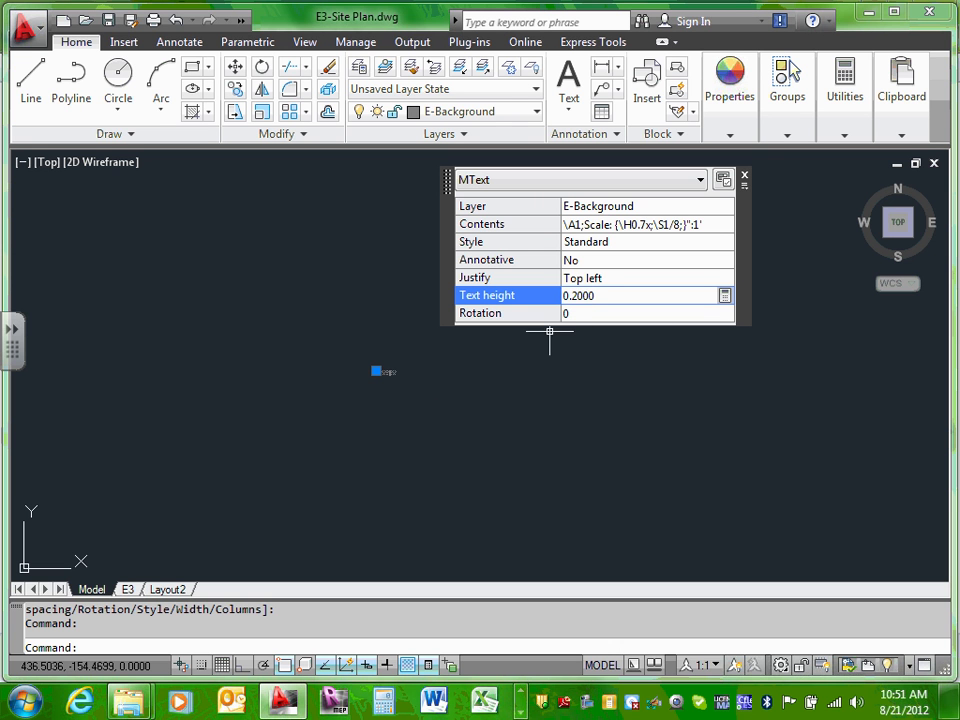
click(573, 296)
drag(573, 296, 698, 298)
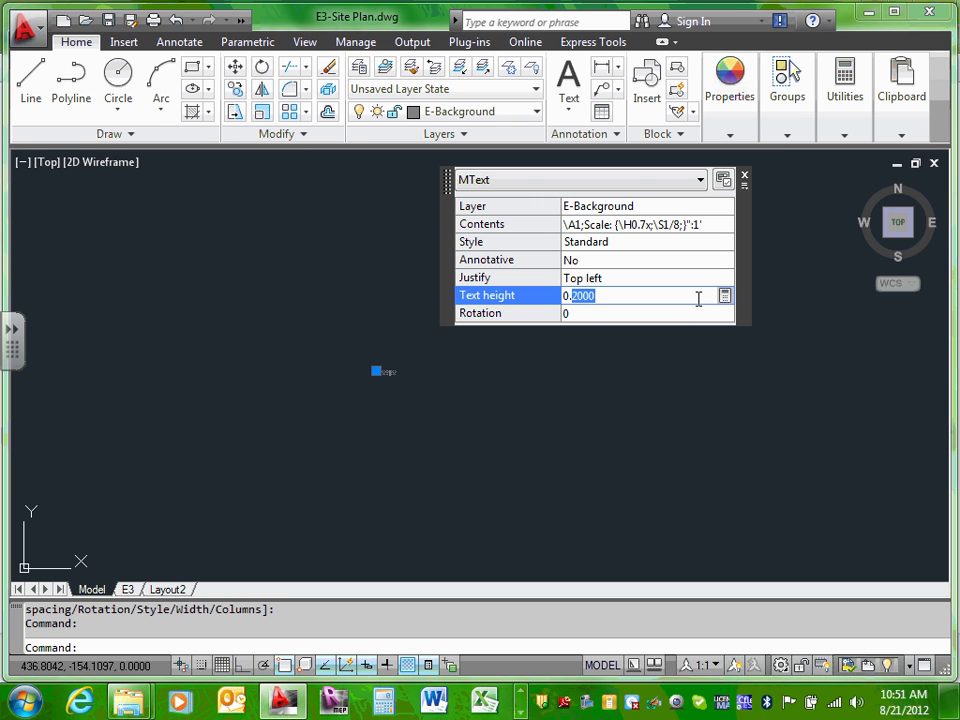
text(8)
click(671, 313)
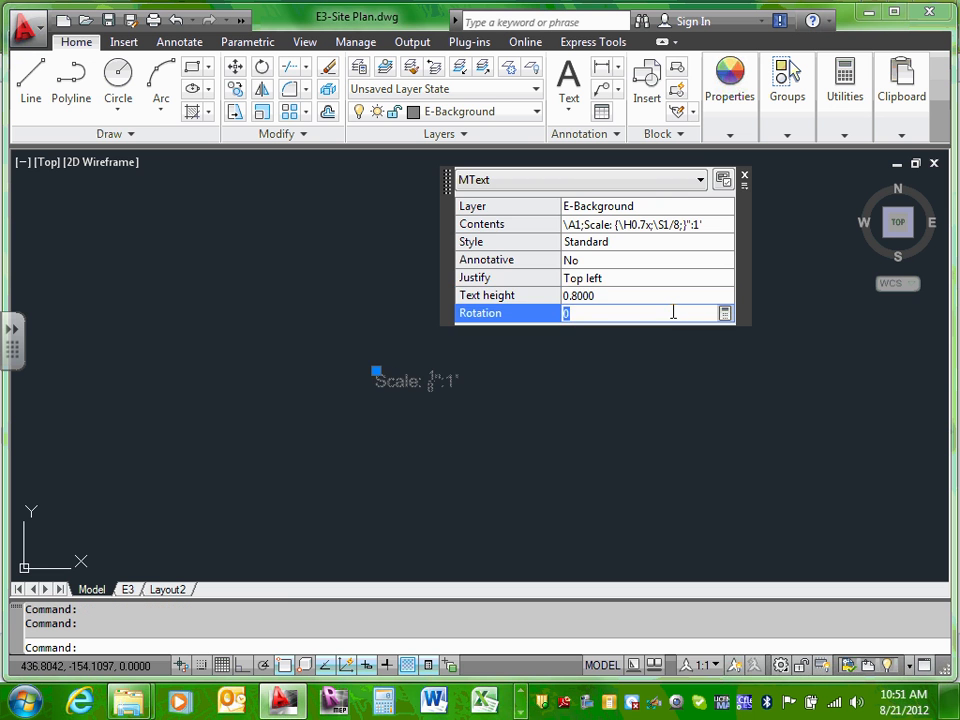
click(744, 176)
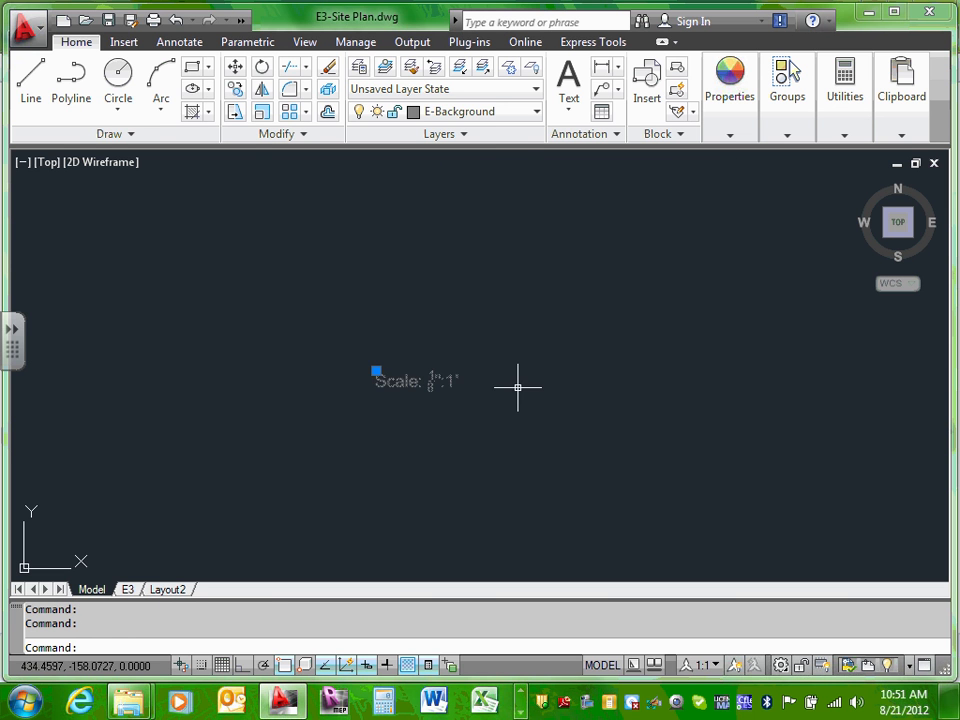
Step: Reselect the Scale label and change its text height to 4
scroll(517, 386, down, 5)
scroll(515, 386, down, 2)
scroll(561, 397, up, 4)
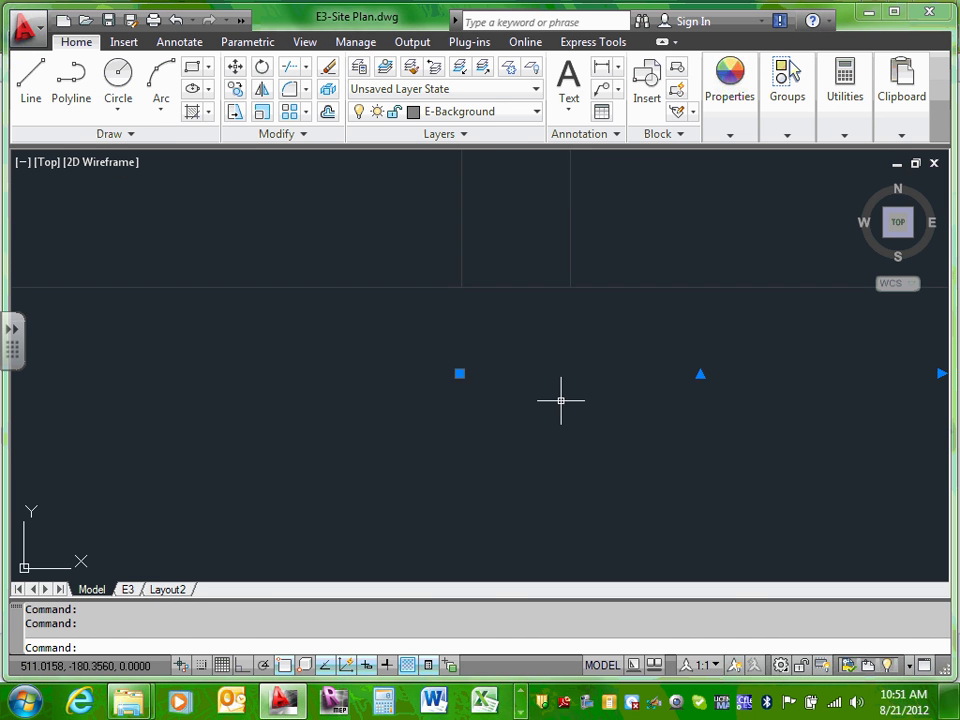
key(Escape)
scroll(407, 358, down, 3)
scroll(386, 358, up, 2)
click(369, 347)
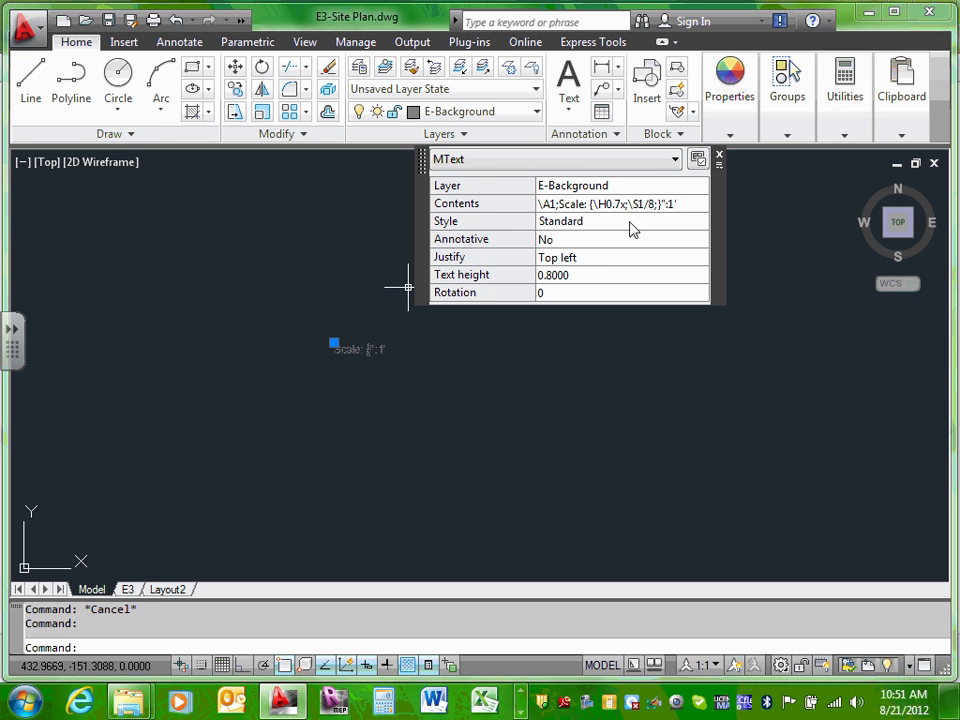
click(553, 278)
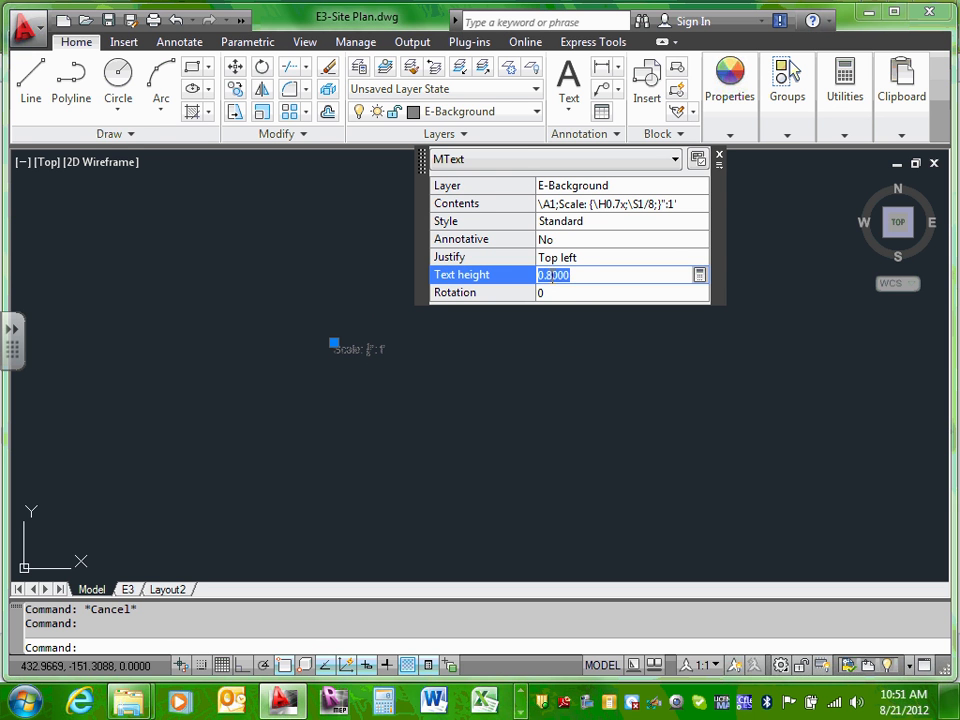
text(4)
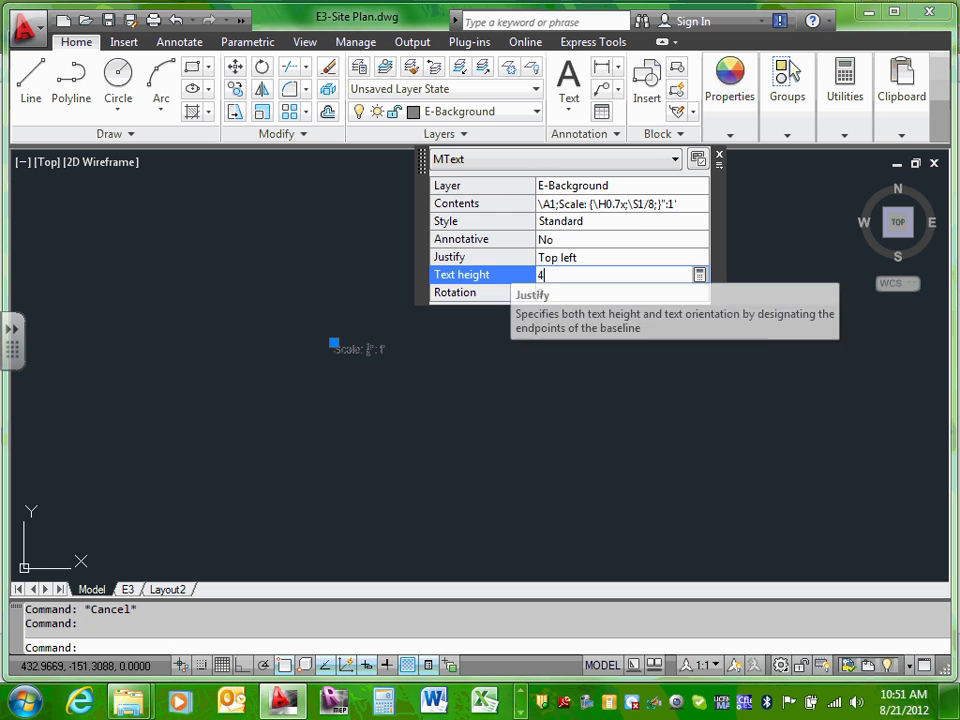
click(638, 240)
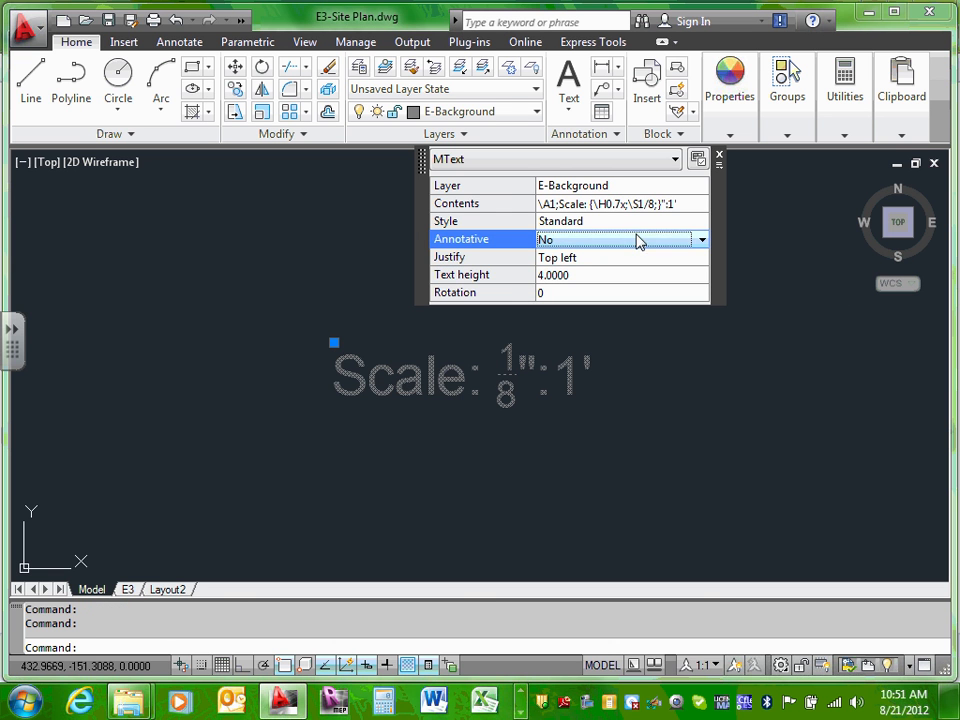
click(719, 156)
Step: Move the Scale label slightly upward below the site plan
scroll(553, 256, down, 8)
middle_drag(563, 249, 517, 440)
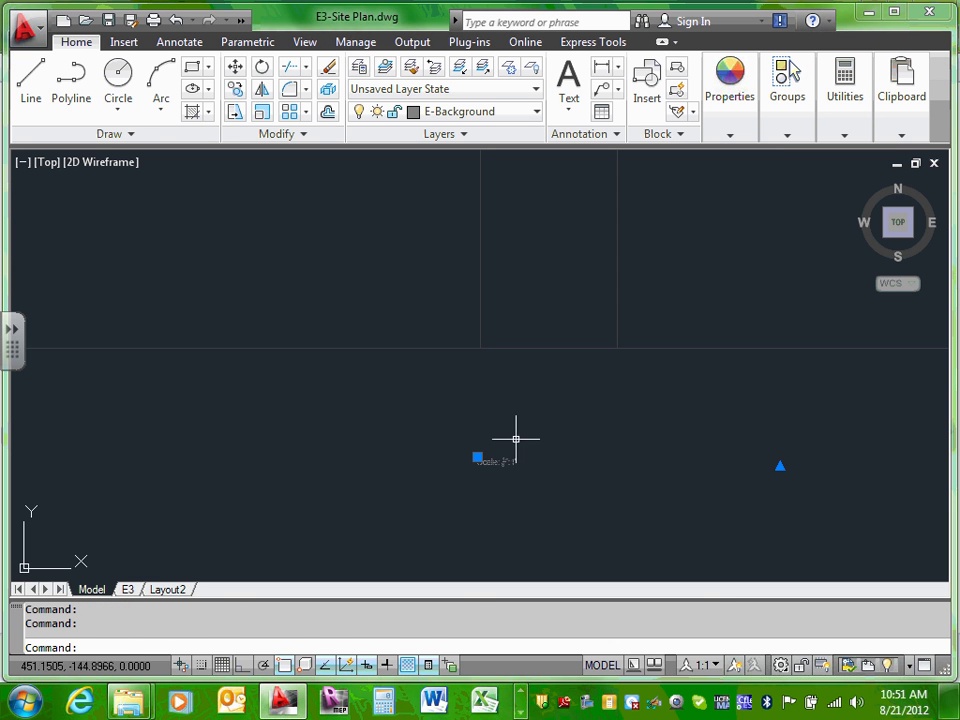
click(649, 446)
click(527, 455)
drag(506, 461, 525, 420)
click(517, 413)
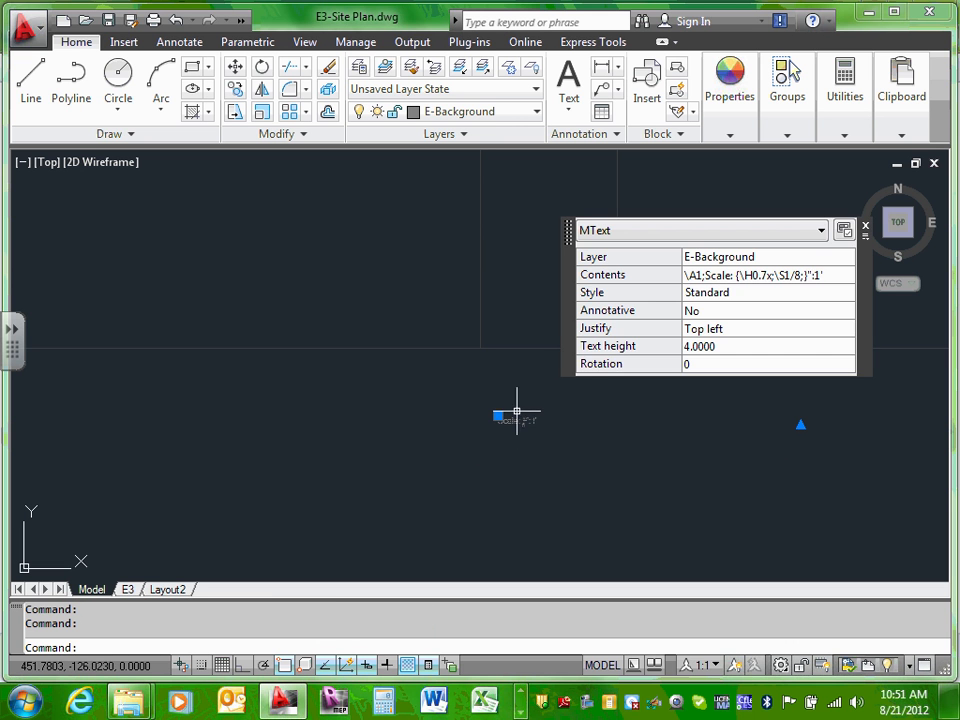
drag(517, 422, 514, 398)
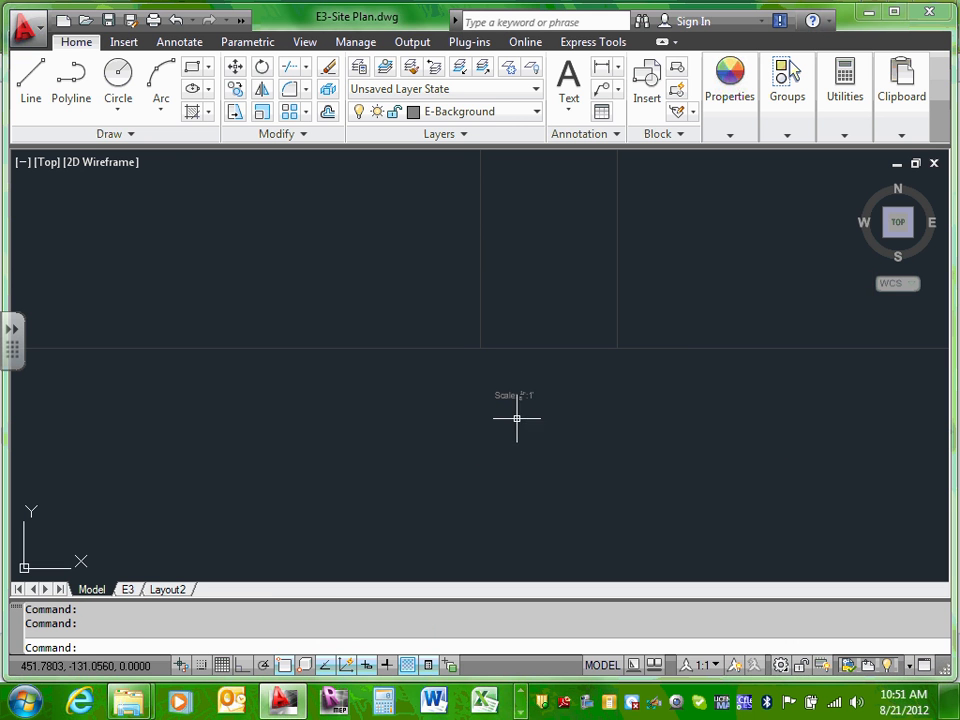
click(531, 456)
key(Escape)
scroll(532, 458, down, 6)
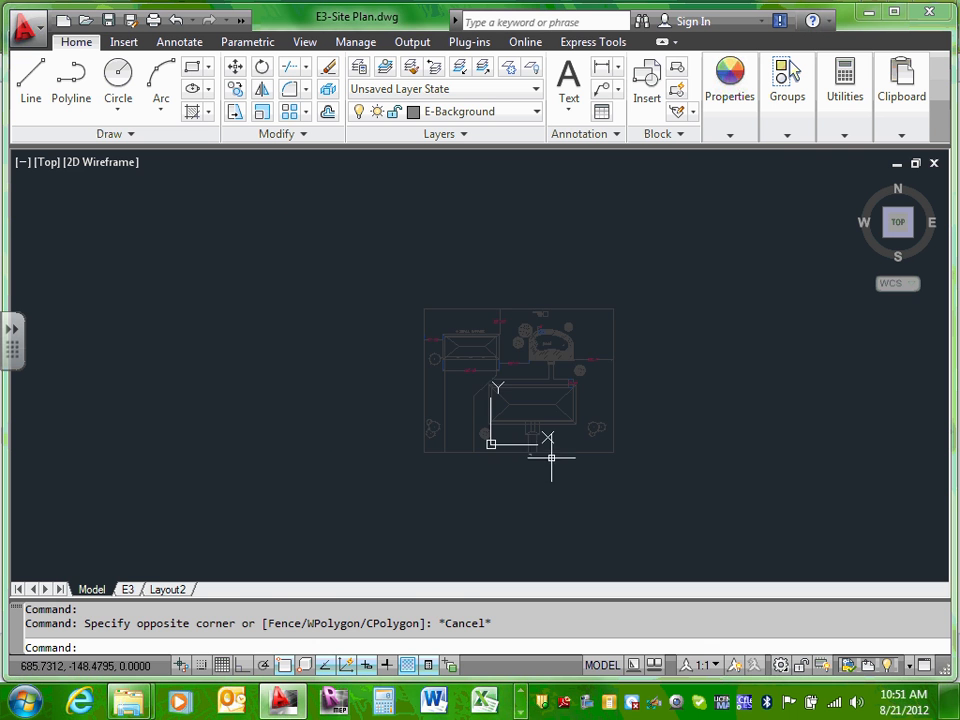
scroll(553, 452, up, 5)
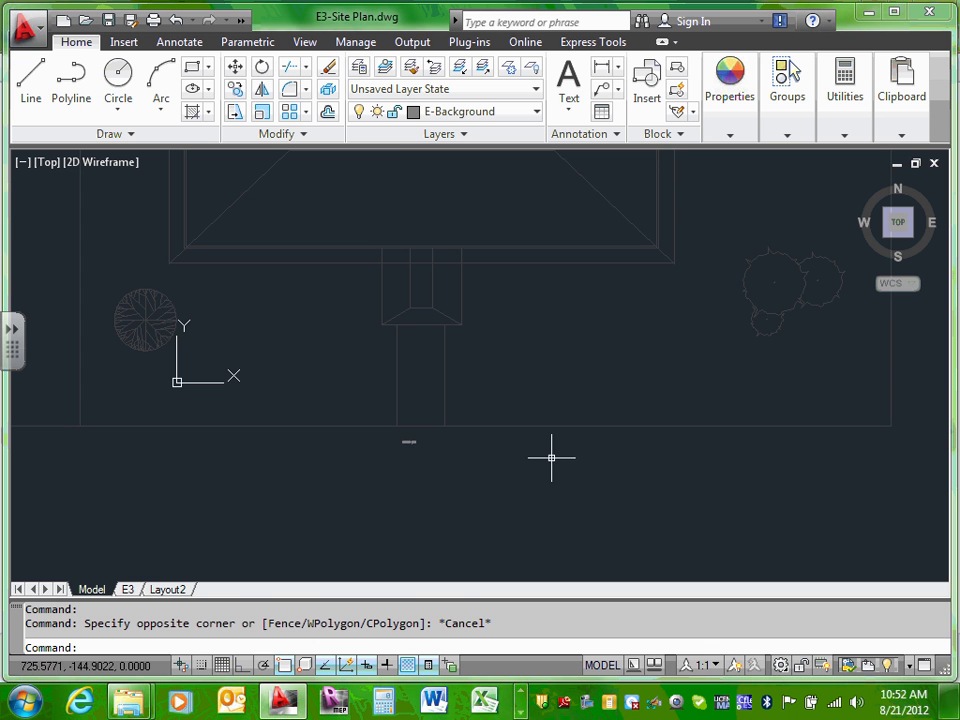
Step: Move the Scale label from E-Background onto the E-TEXT layer
click(405, 441)
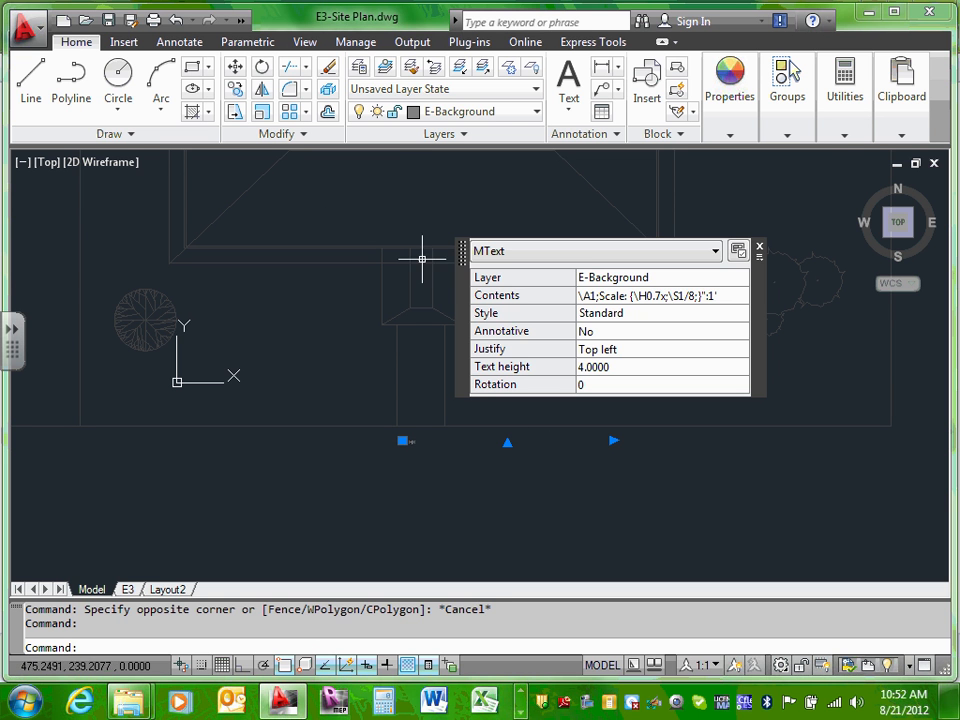
click(537, 112)
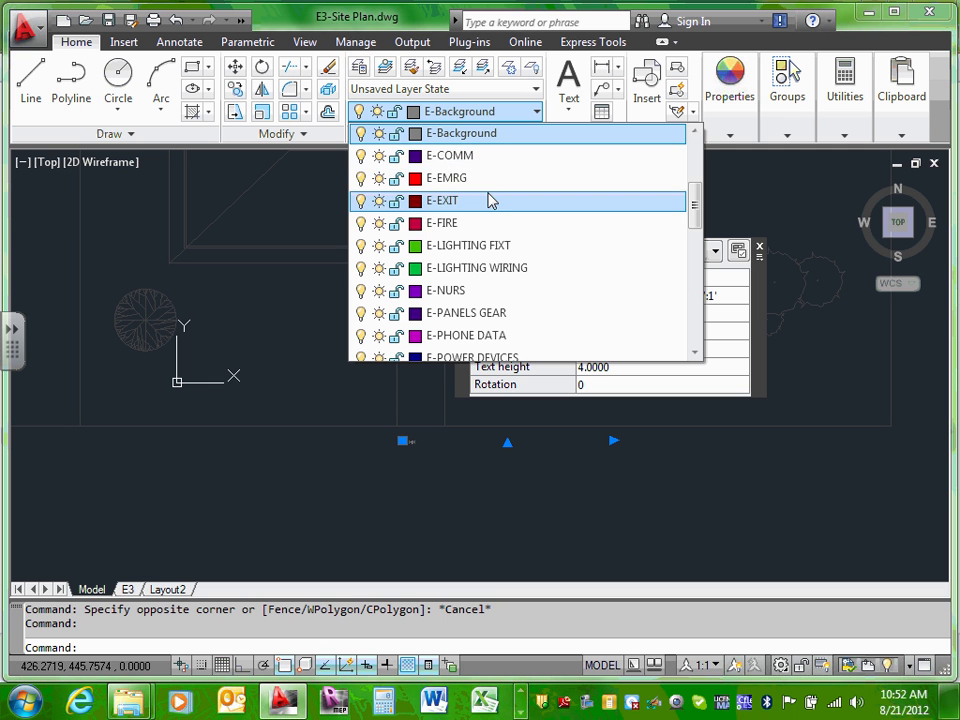
scroll(486, 210, down, 4)
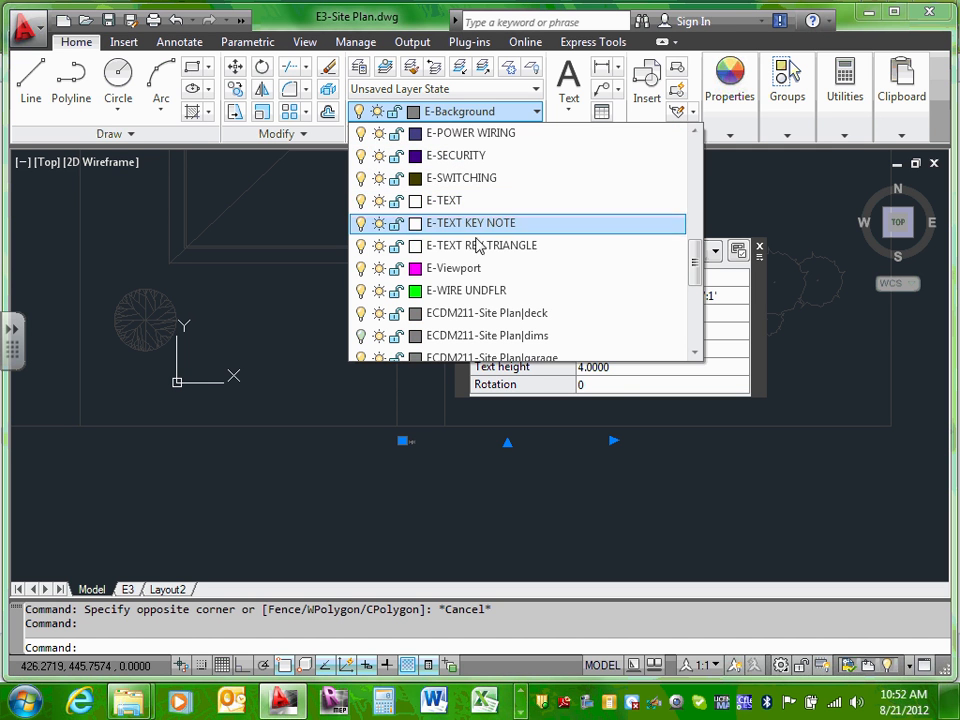
click(478, 201)
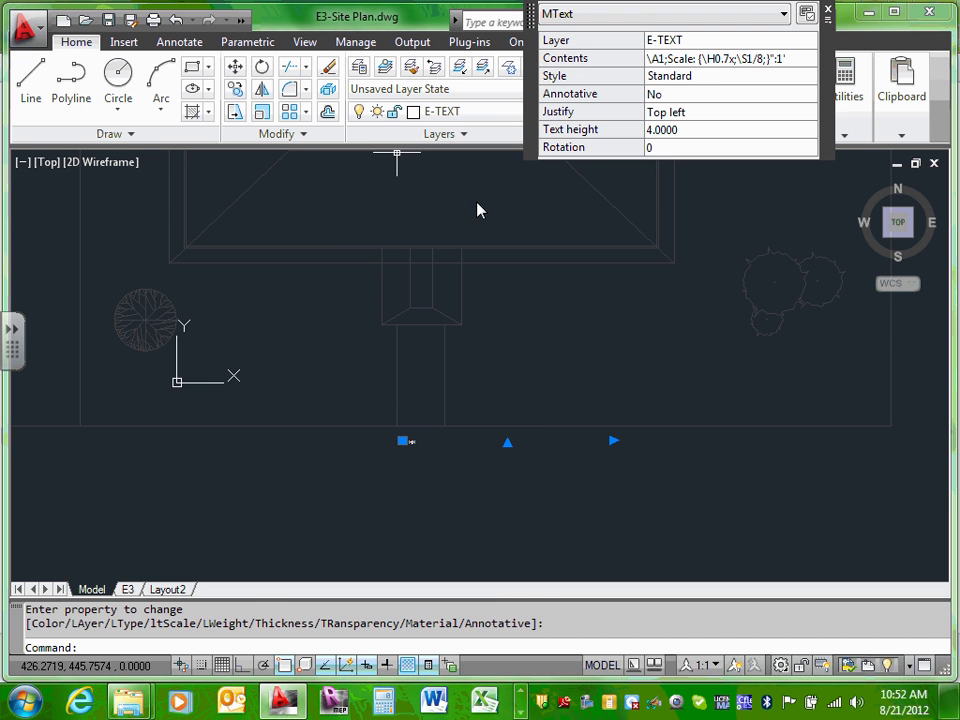
click(474, 489)
key(Escape)
key(Escape)
Step: Zoom and pan the view to follow the Scale label
scroll(401, 465, up, 6)
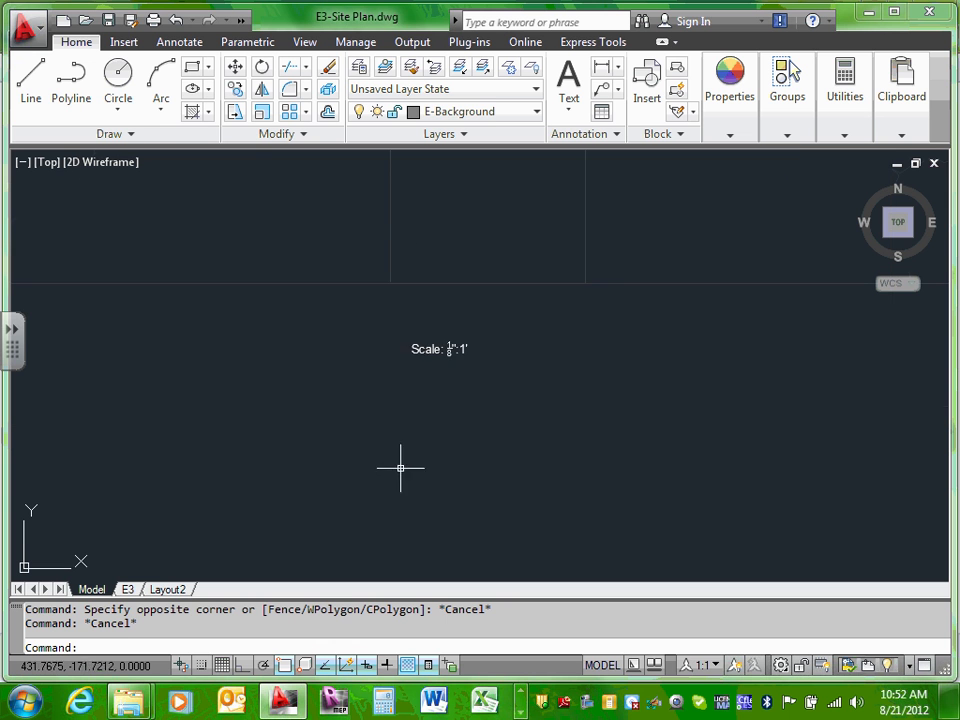
scroll(454, 346, up, 5)
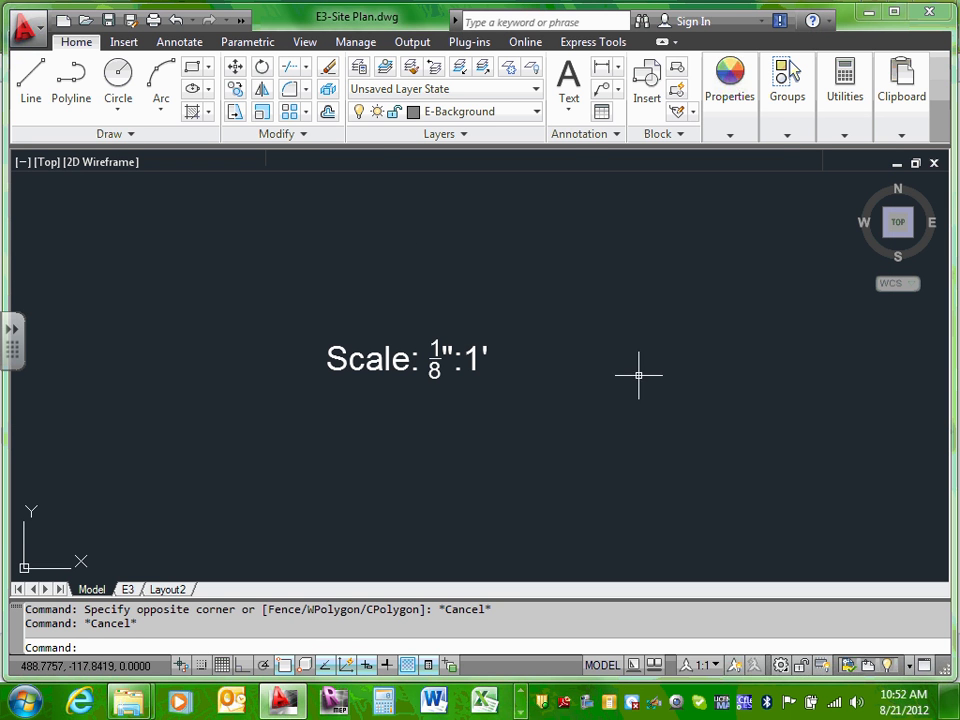
scroll(638, 375, down, 8)
scroll(525, 377, up, 5)
scroll(565, 378, up, 4)
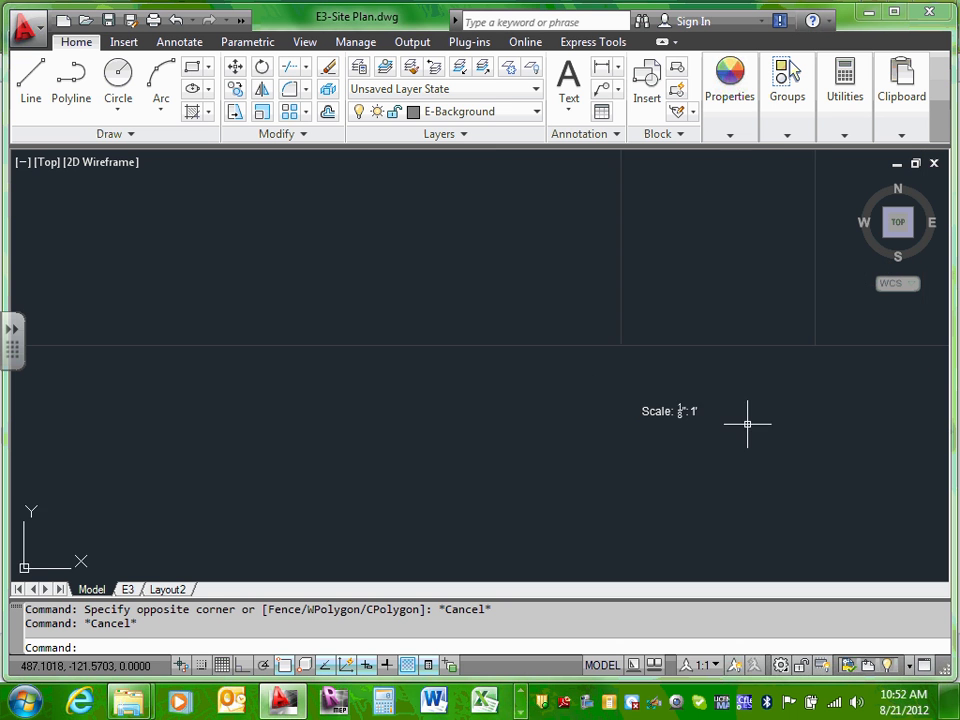
middle_drag(745, 425, 505, 406)
scroll(505, 406, down, 3)
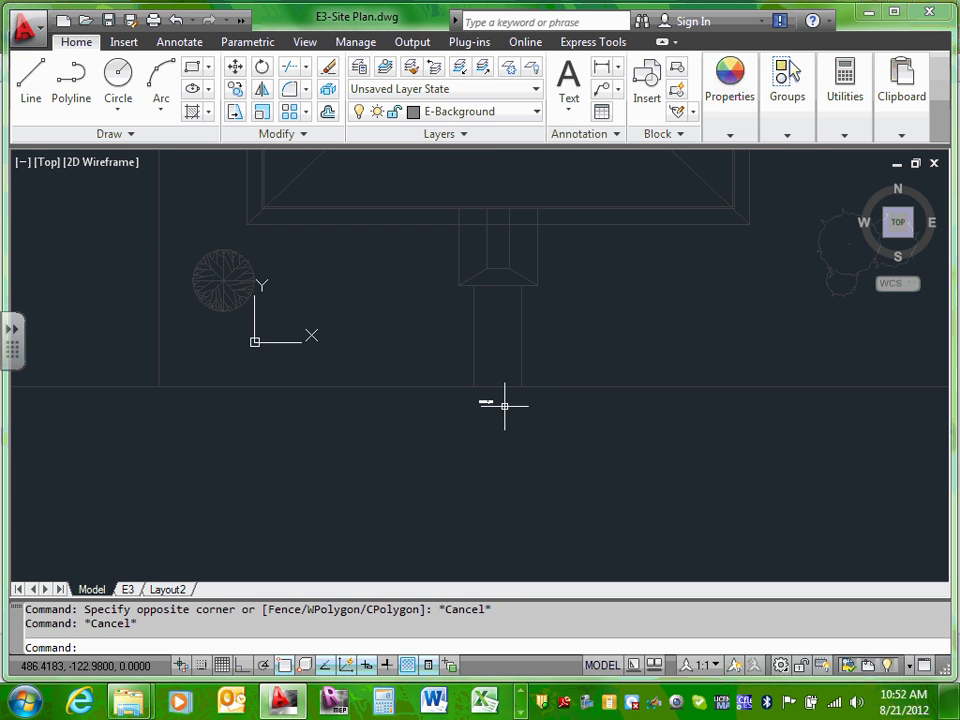
scroll(561, 407, down, 4)
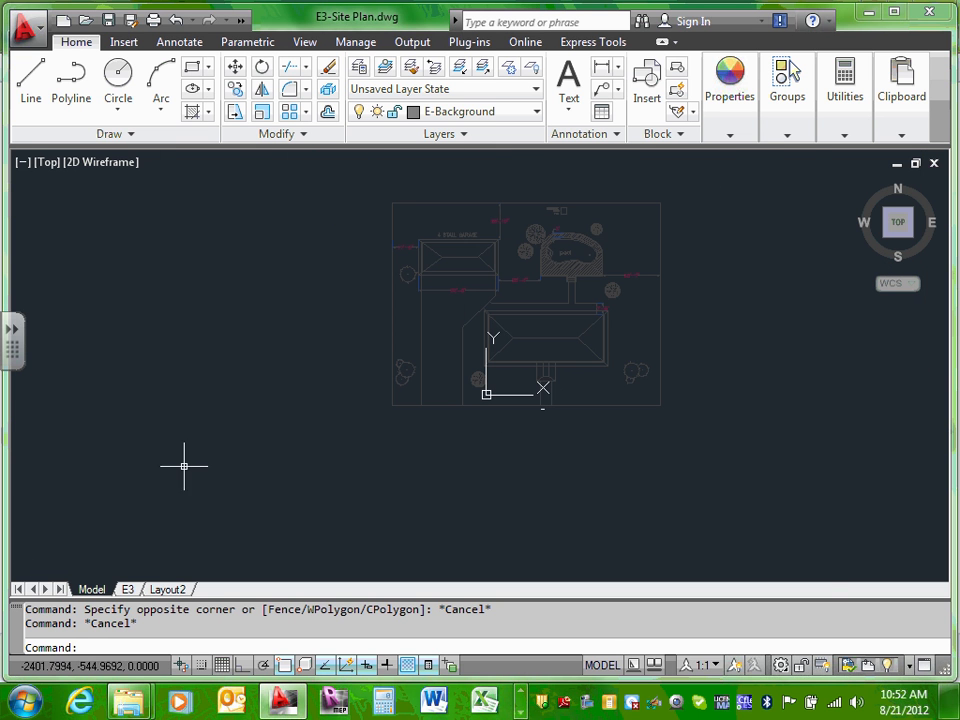
Step: Switch to the E3 layout and bring the Site Plan and E3 title into view
click(127, 589)
scroll(493, 439, up, 5)
scroll(278, 480, up, 5)
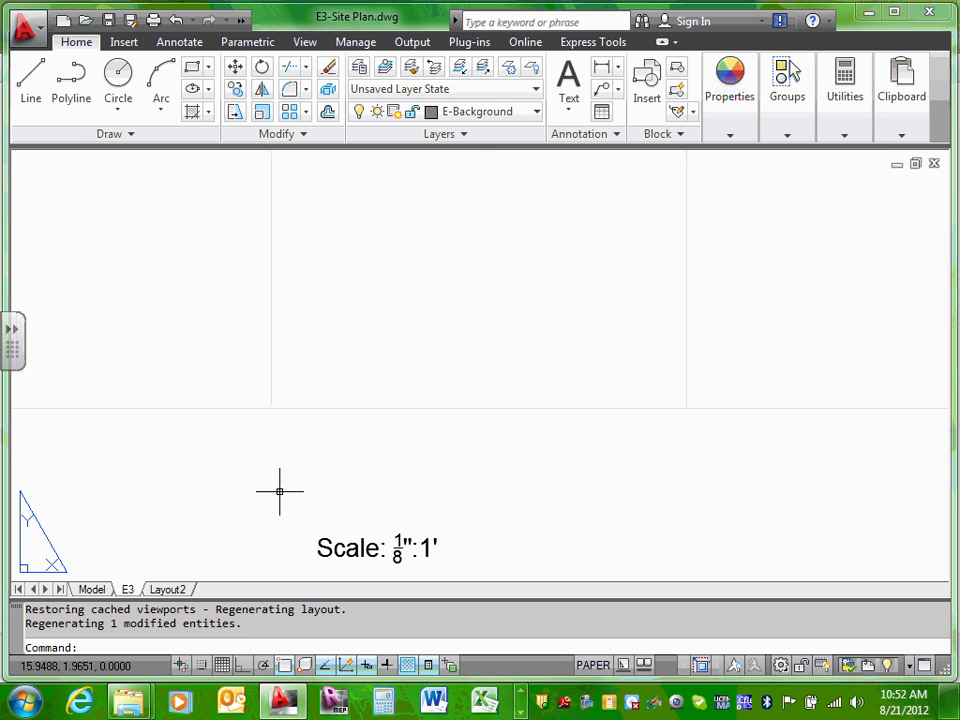
middle_drag(332, 504, 360, 246)
scroll(290, 262, down, 1)
scroll(399, 304, down, 3)
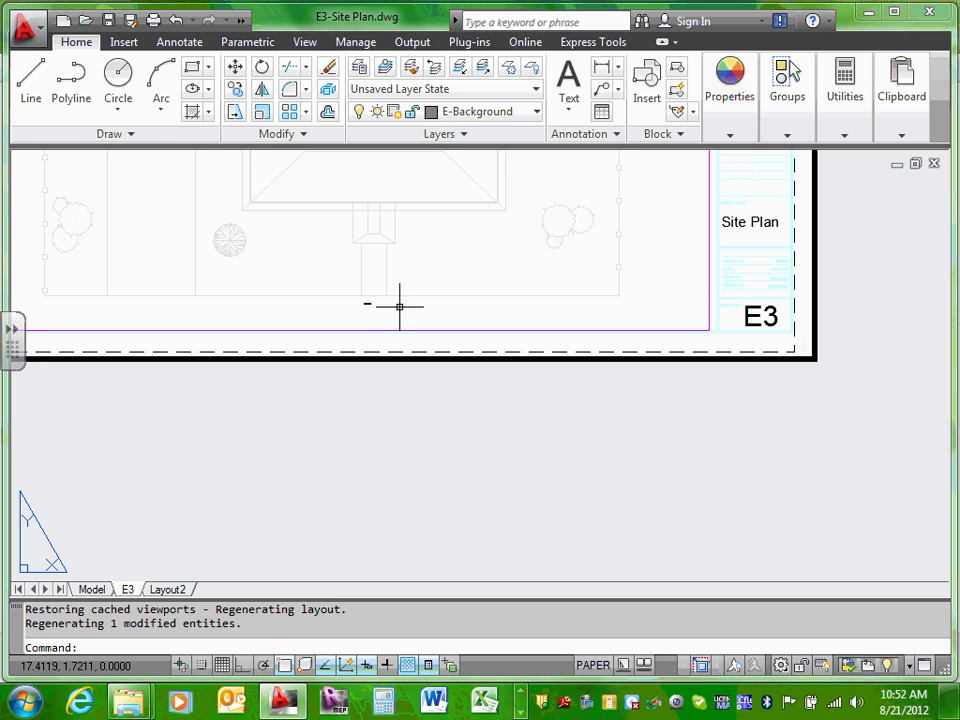
middle_drag(739, 285, 503, 352)
Step: Zoom and pan around the sheet to inspect the title block and scale label
scroll(503, 352, up, 6)
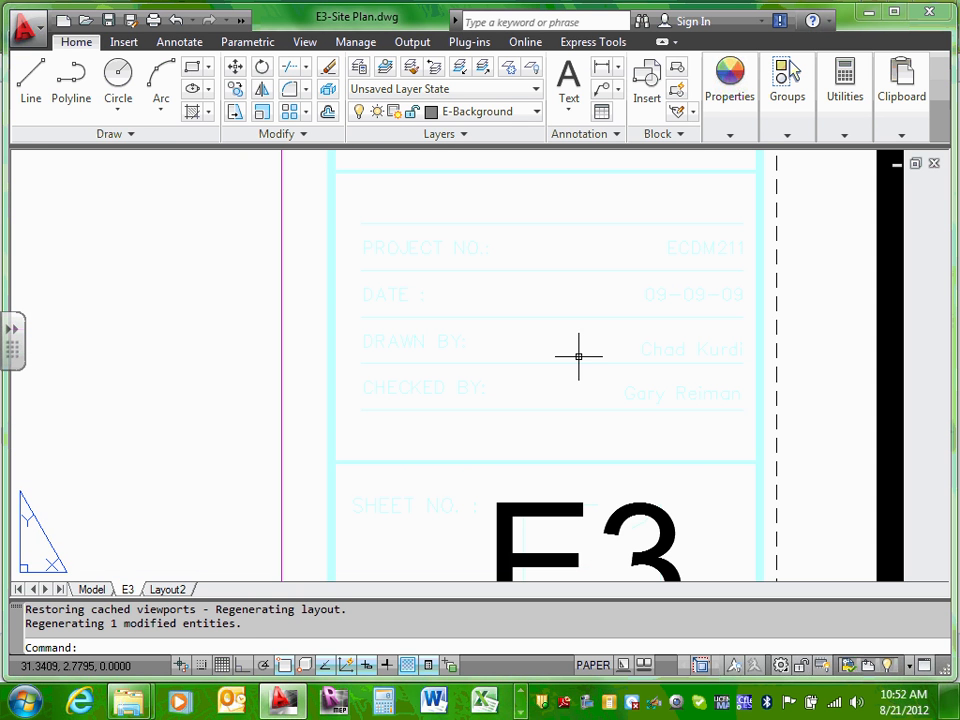
middle_drag(563, 343, 562, 389)
scroll(562, 389, down, 4)
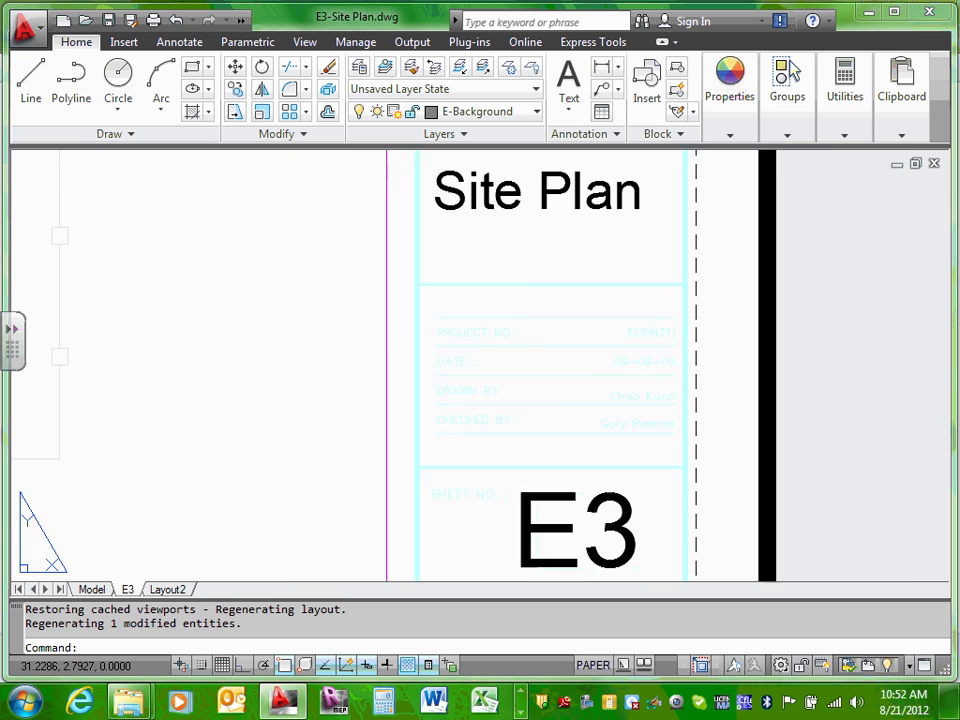
middle_drag(209, 339, 435, 435)
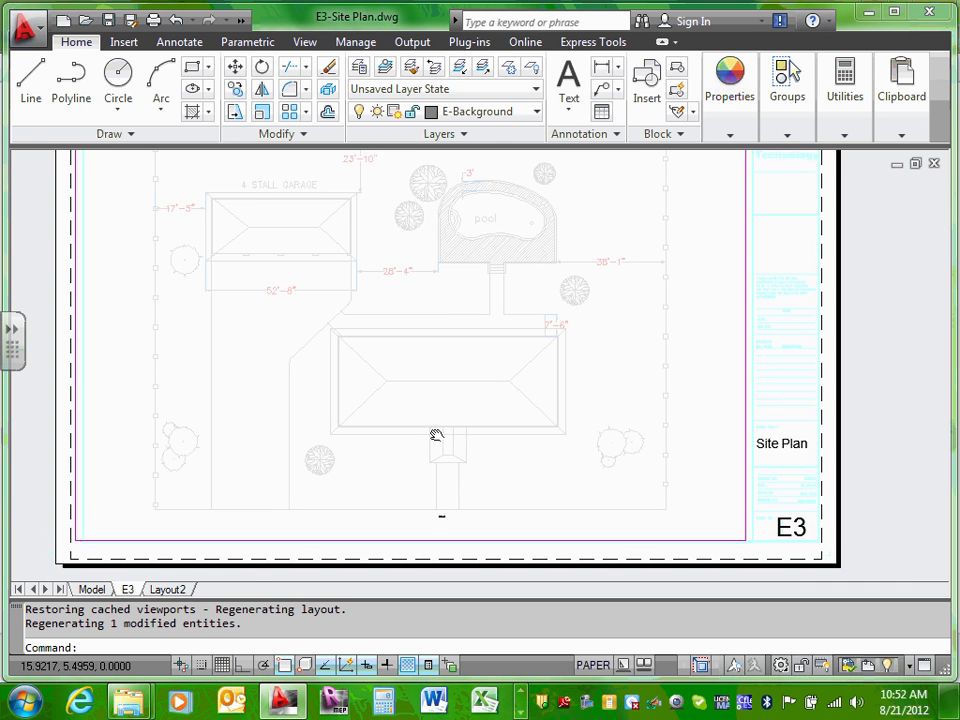
scroll(441, 430, down, 5)
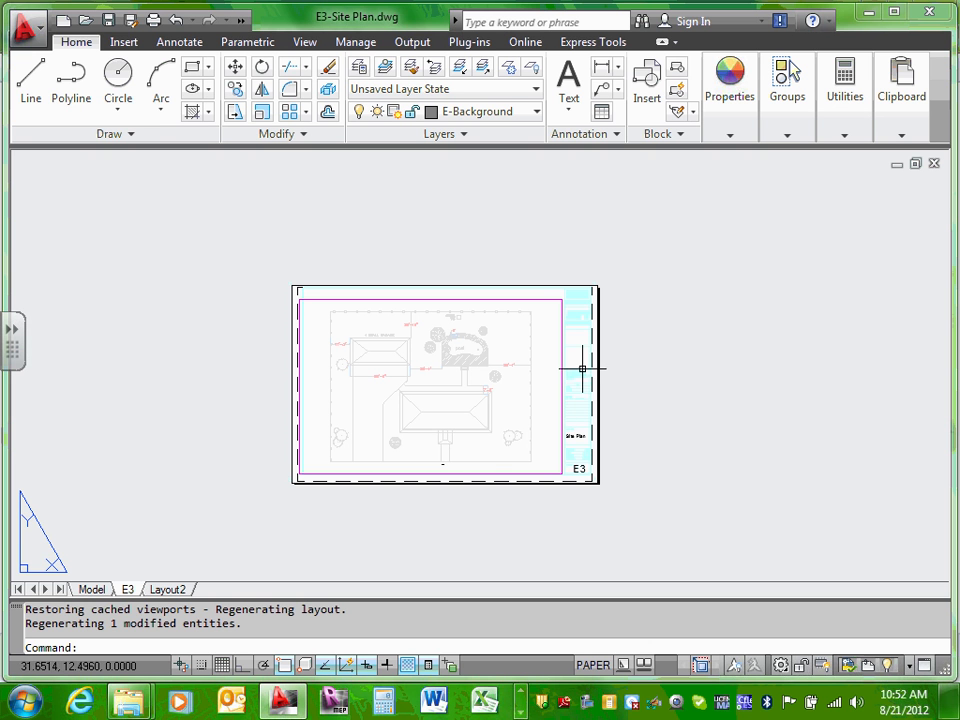
scroll(579, 340, up, 8)
scroll(563, 225, up, 3)
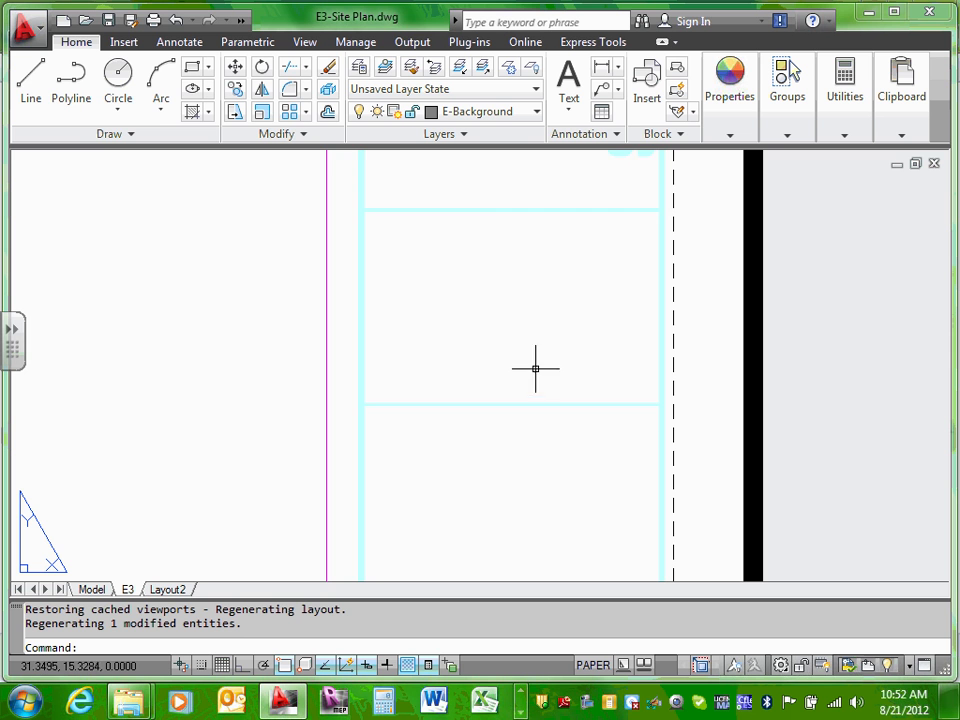
scroll(460, 547, down, 2)
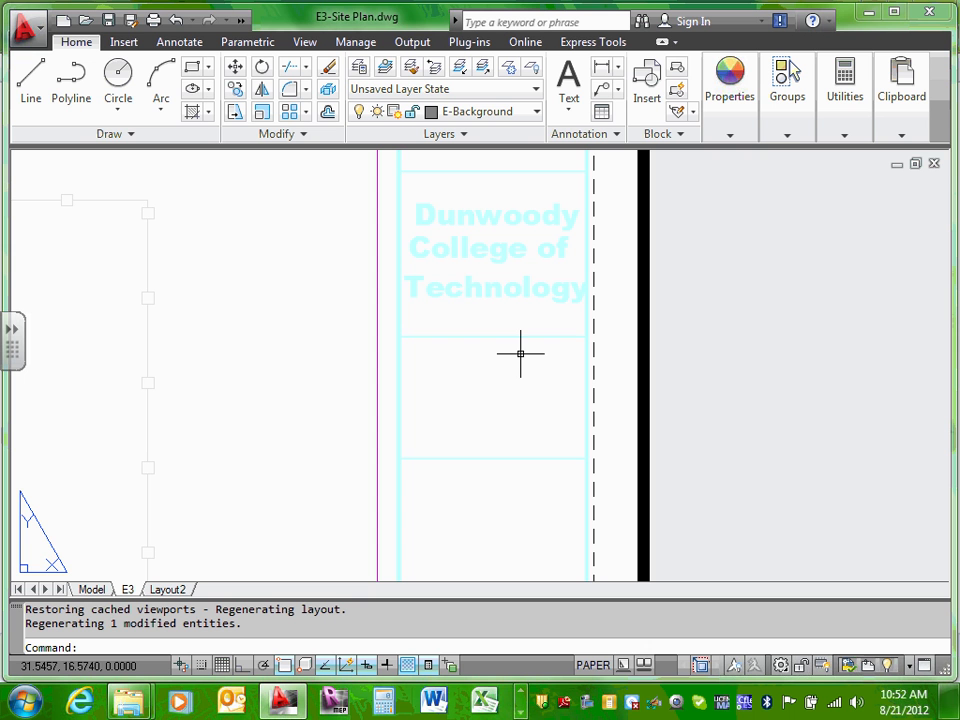
scroll(520, 354, down, 8)
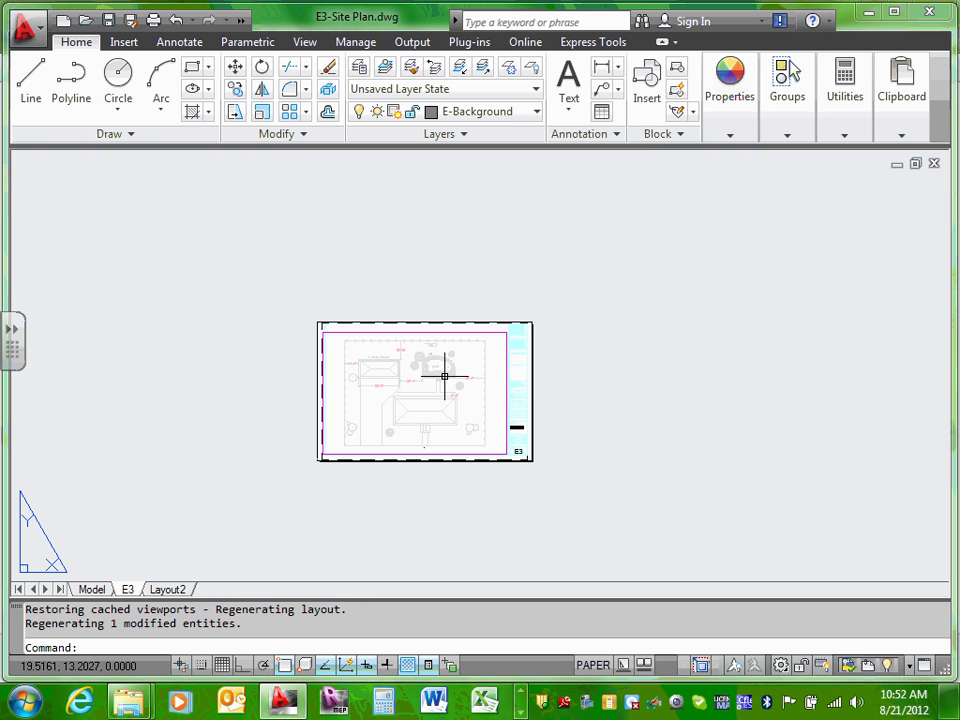
scroll(444, 375, up, 3)
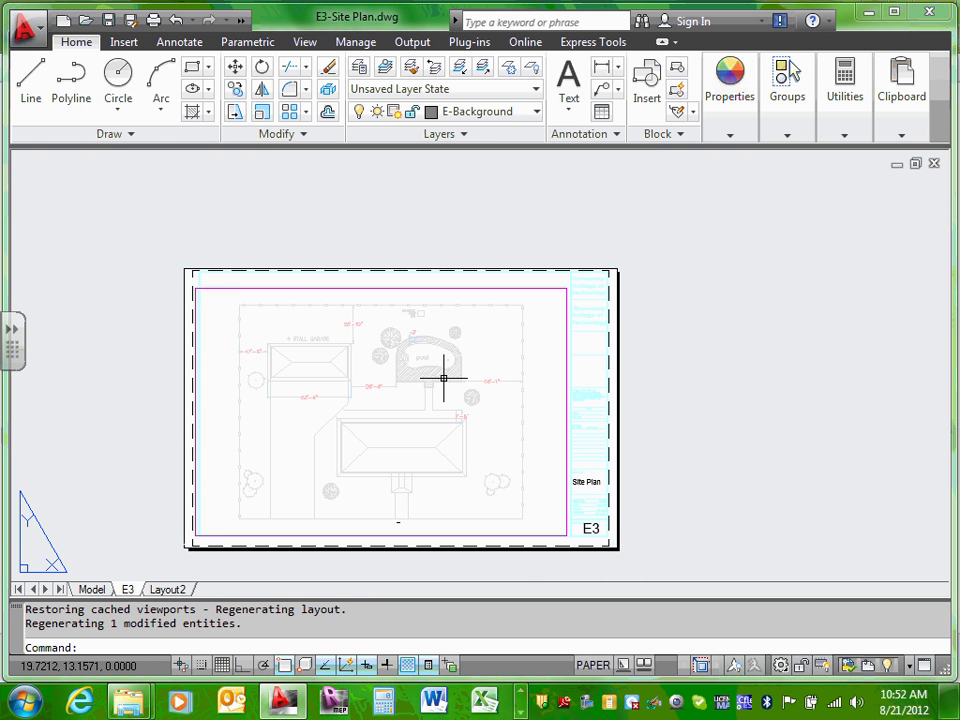
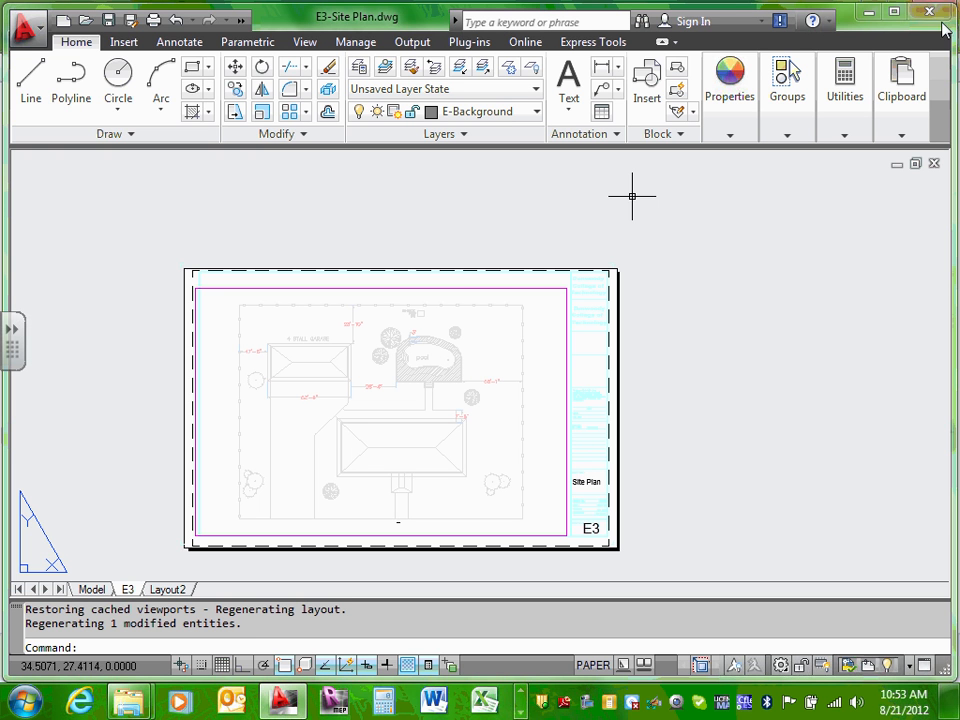
Step: Set AutoCAD aside and open 2008ECDM211-Title Block-22X34-Team.dwg from the Design Drawings XRefs folder
click(868, 13)
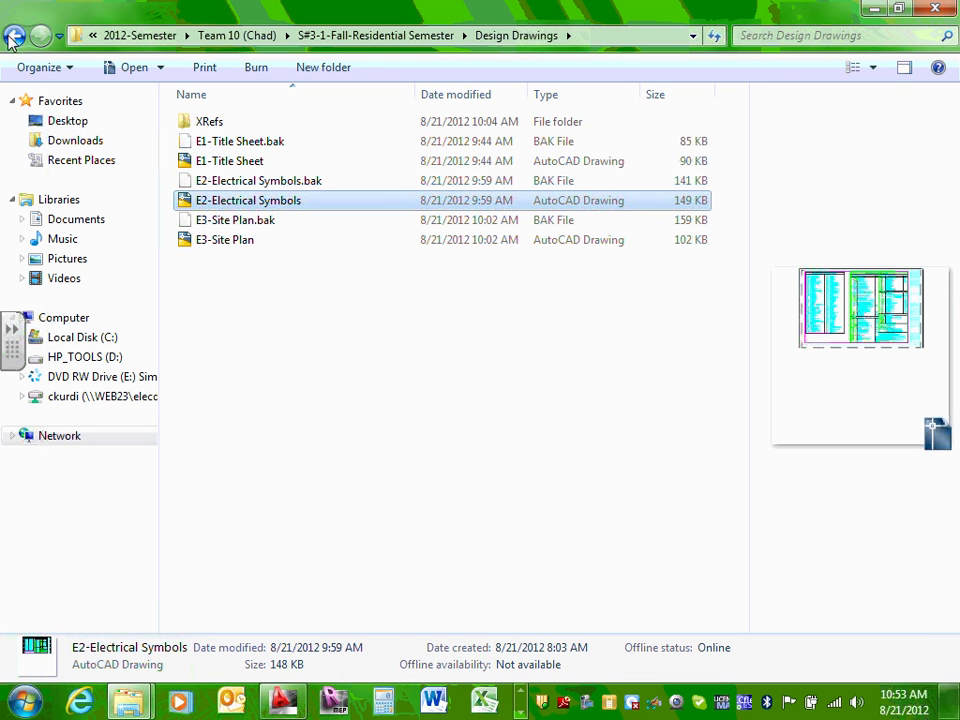
double_click(211, 123)
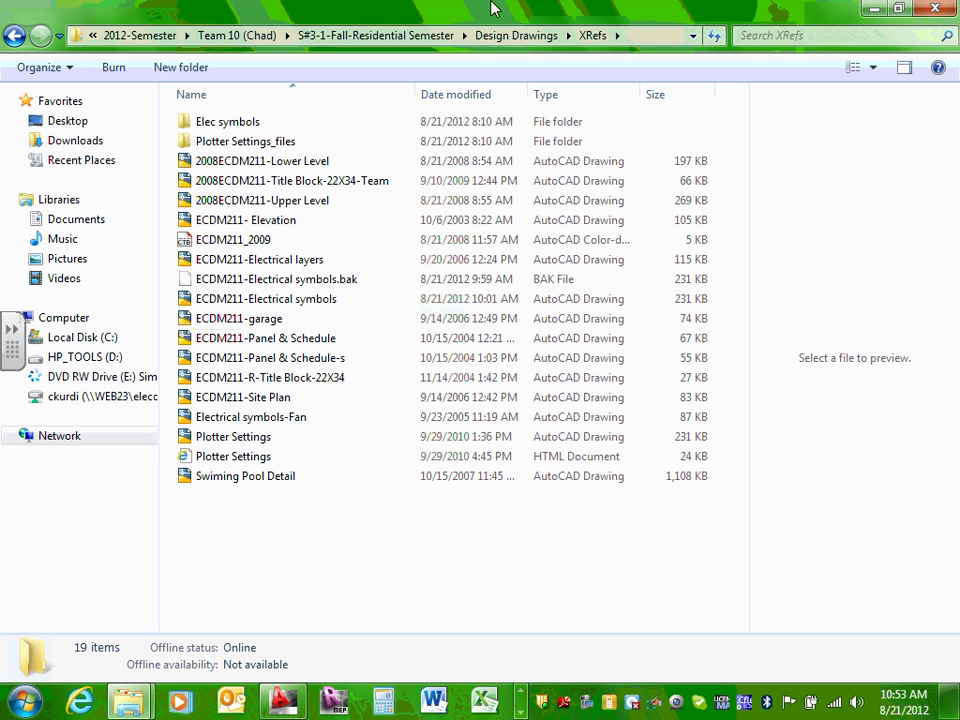
click(373, 188)
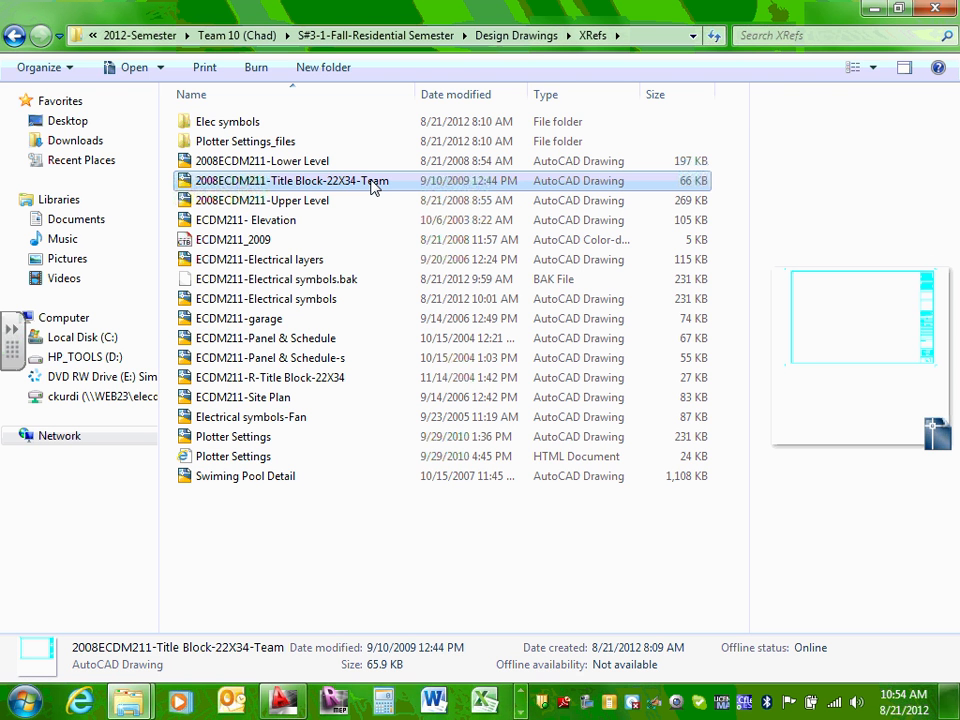
double_click(372, 188)
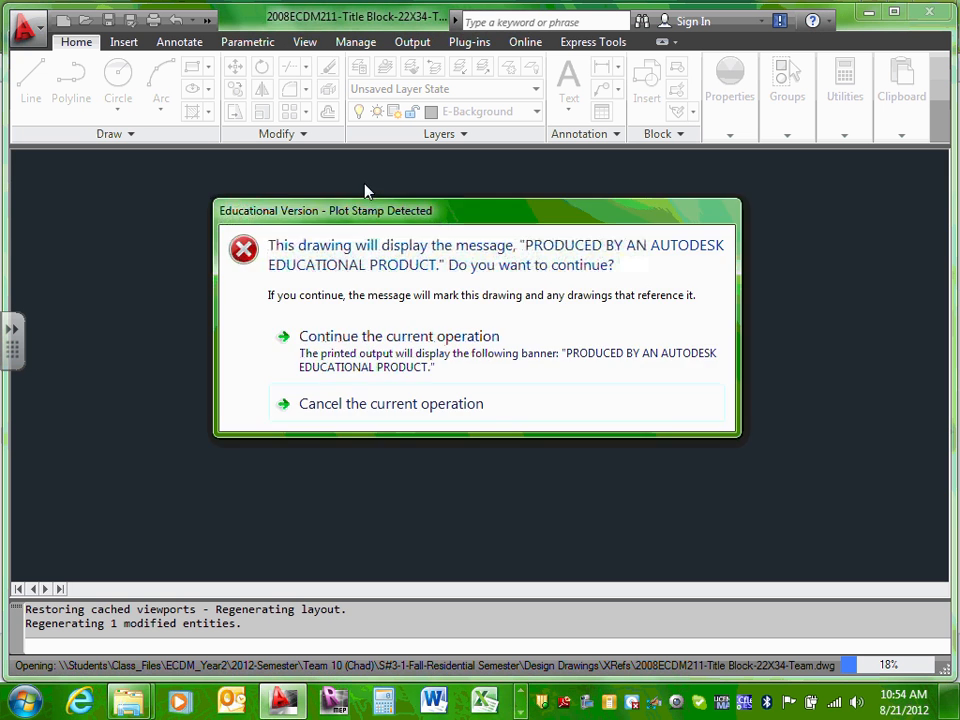
Step: Dismiss the educational plot-stamp warnings and zoom to the title block's top box
click(350, 340)
click(495, 403)
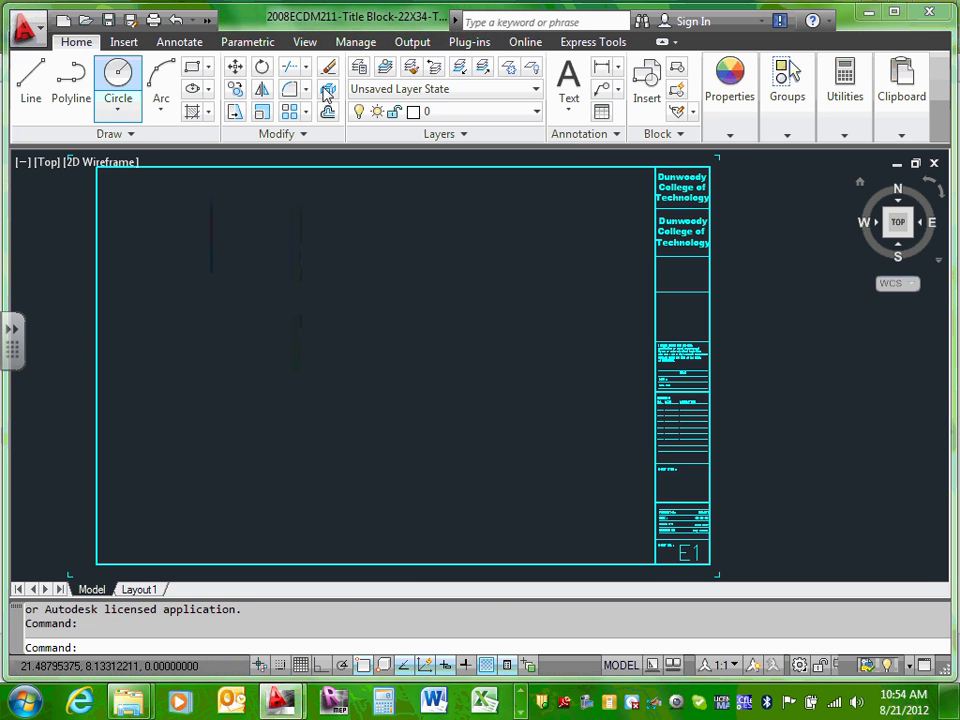
scroll(680, 188, up, 4)
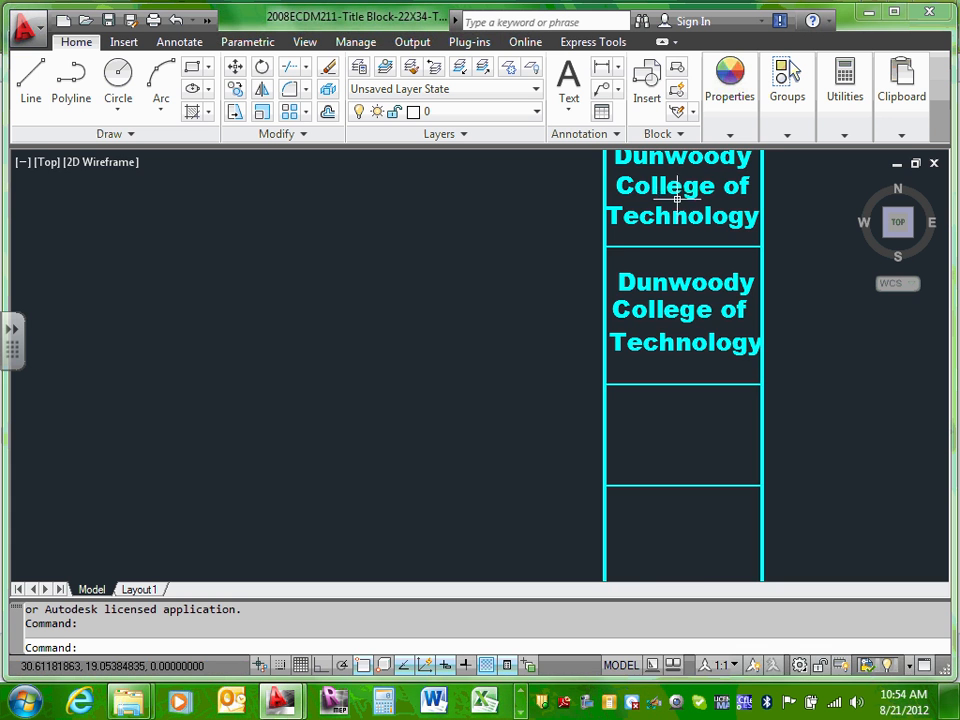
scroll(660, 192, down, 3)
middle_drag(688, 224, 664, 293)
scroll(664, 293, up, 2)
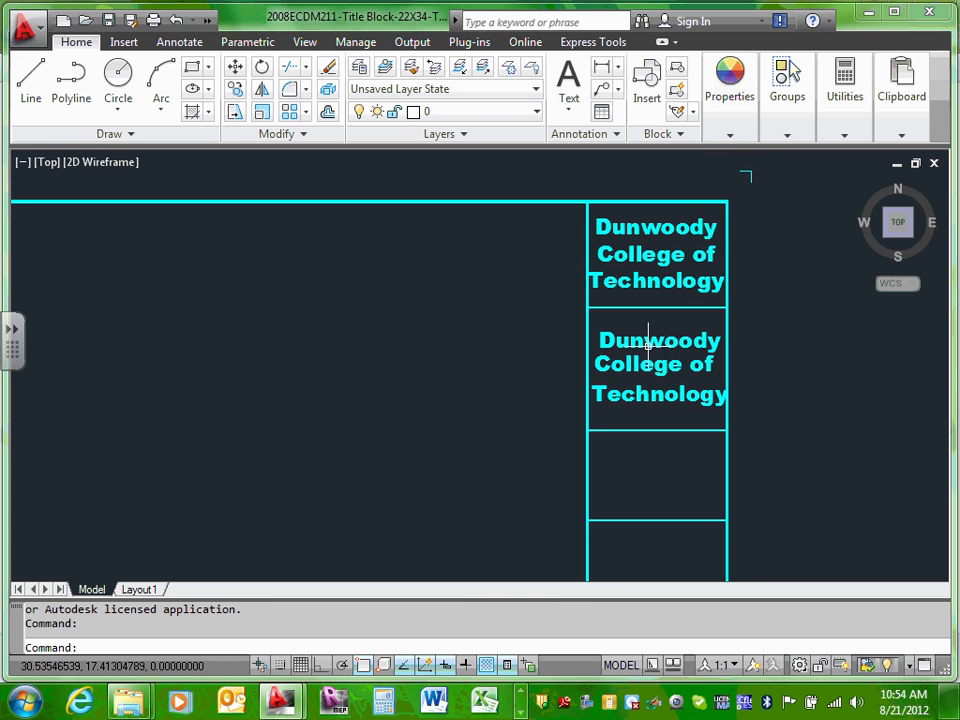
scroll(647, 400, down, 3)
scroll(647, 443, up, 1)
mouse_move(645, 500)
middle_down()
mouse_move(652, 303)
mouse_move(655, 541)
middle_up()
scroll(664, 497, up, 2)
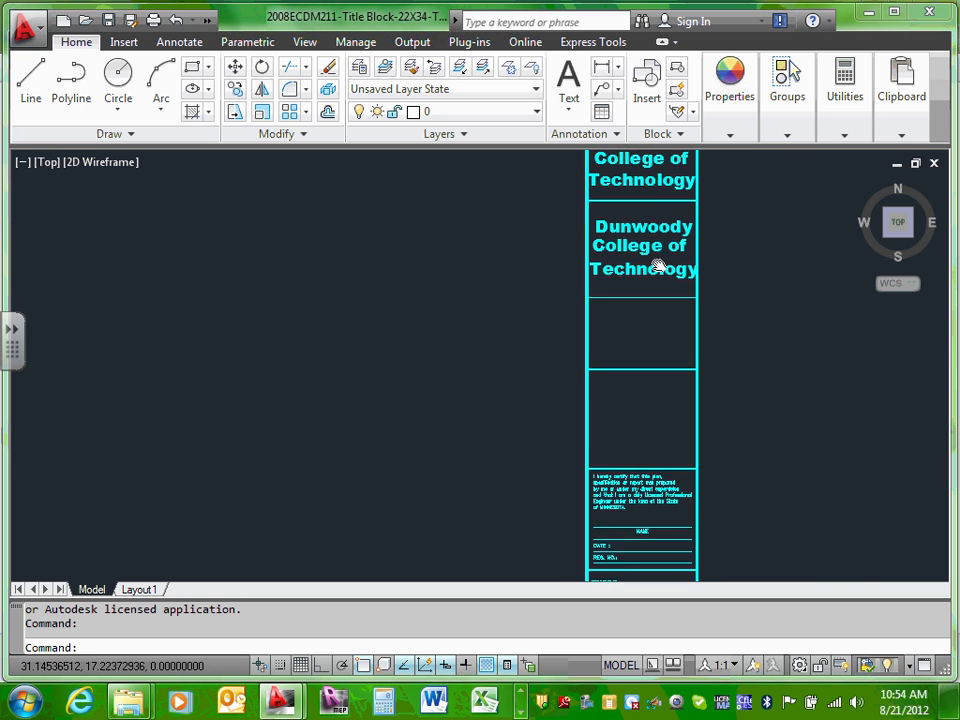
middle_drag(658, 266, 642, 428)
scroll(642, 428, up, 2)
Step: Delete the 'Dunwoody', 'College of' and 'Technology' text lines from the top box
click(620, 247)
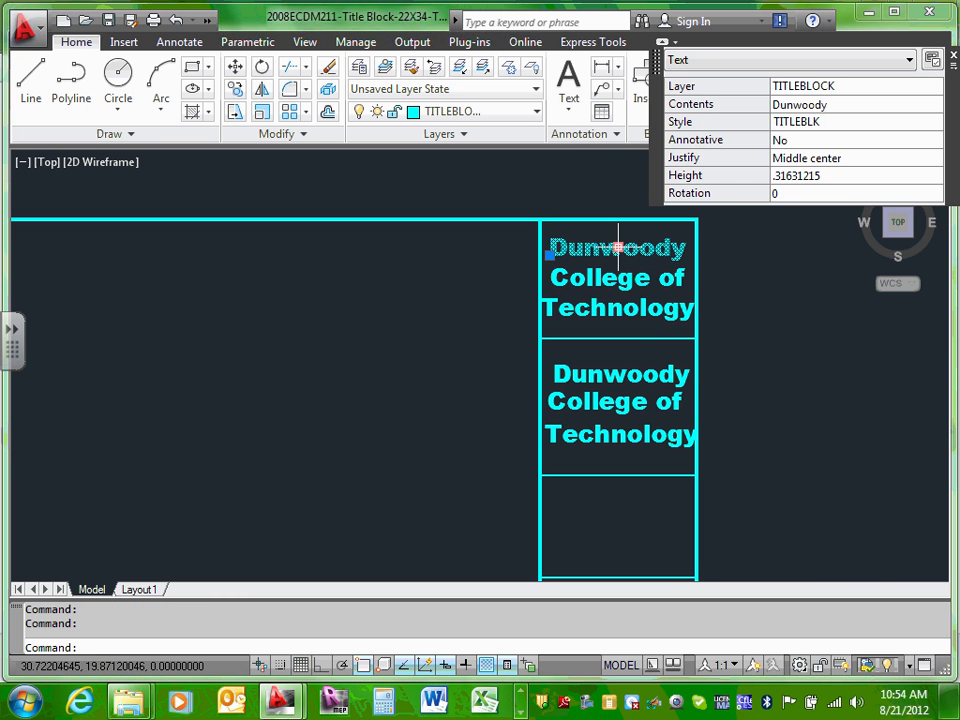
key(Escape)
click(622, 248)
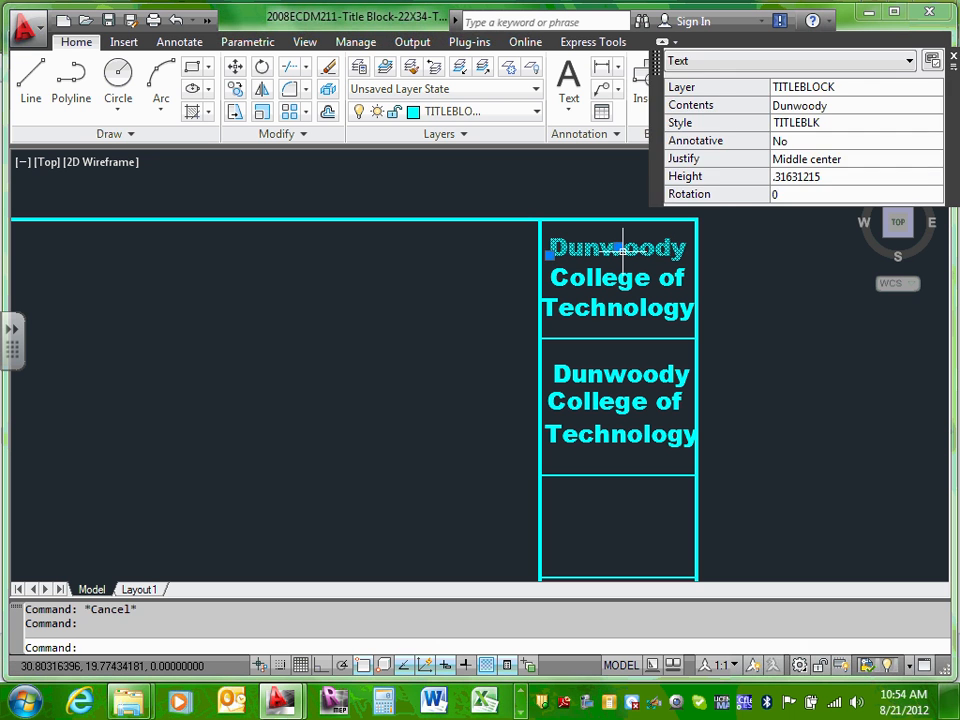
key(Delete)
click(621, 274)
key(Delete)
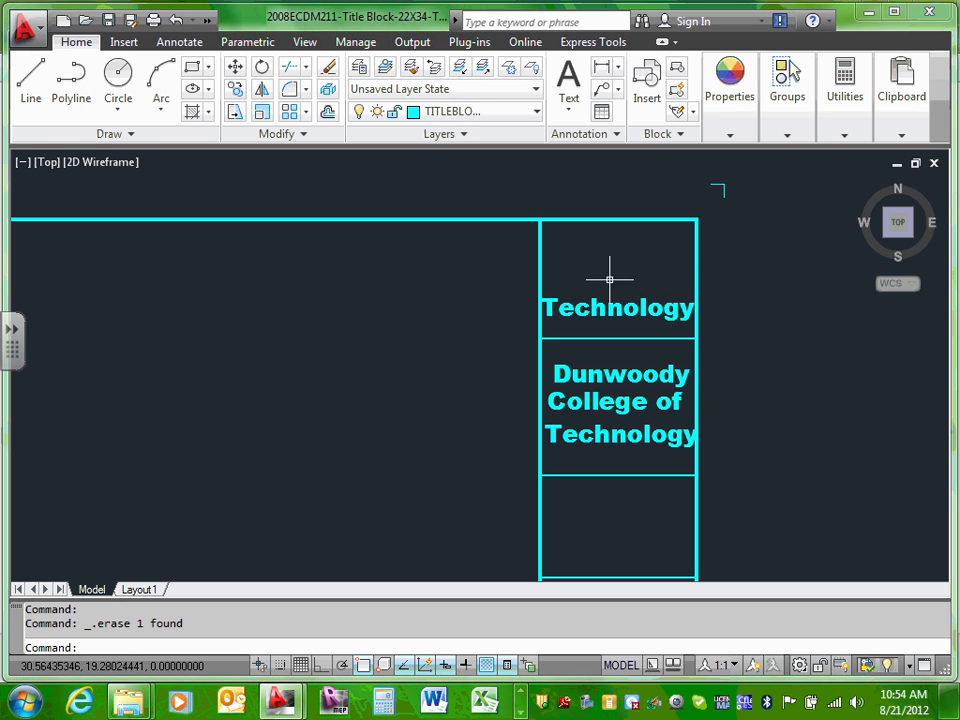
click(605, 302)
key(Delete)
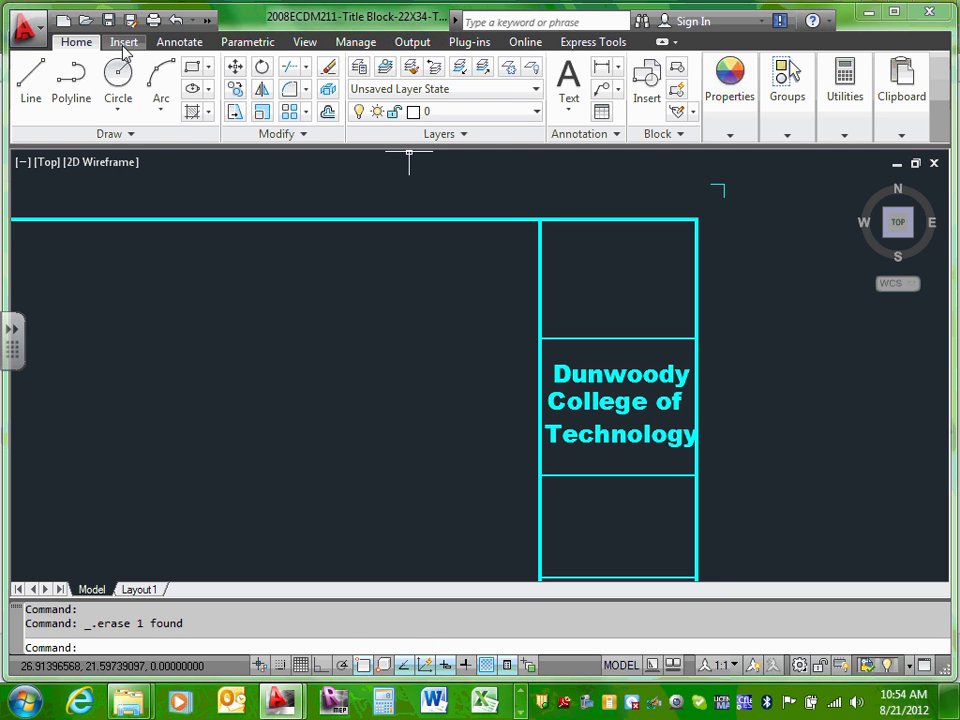
click(124, 44)
Step: Check the Insert and Attach dialogs with Drawing (*.dwg) file type, cancelling both without adding anything
click(30, 88)
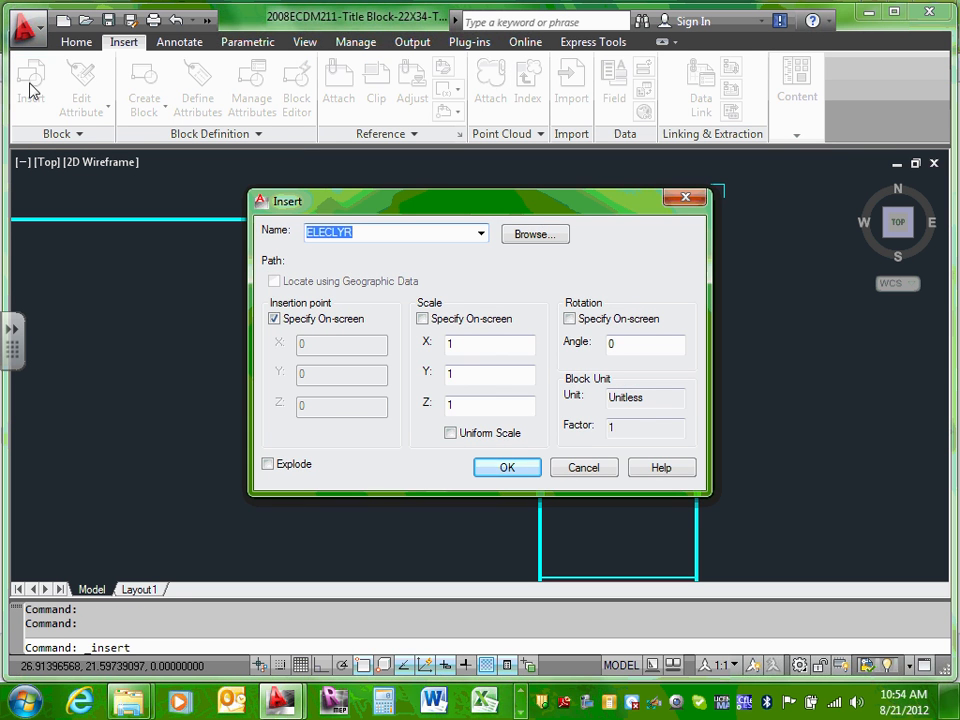
click(580, 467)
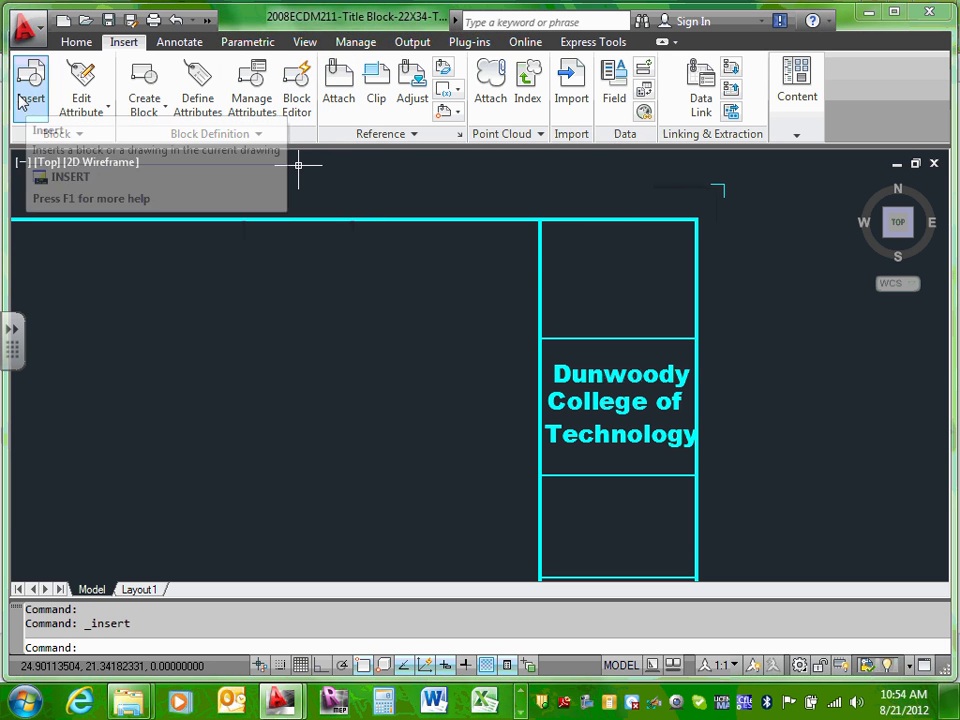
click(343, 100)
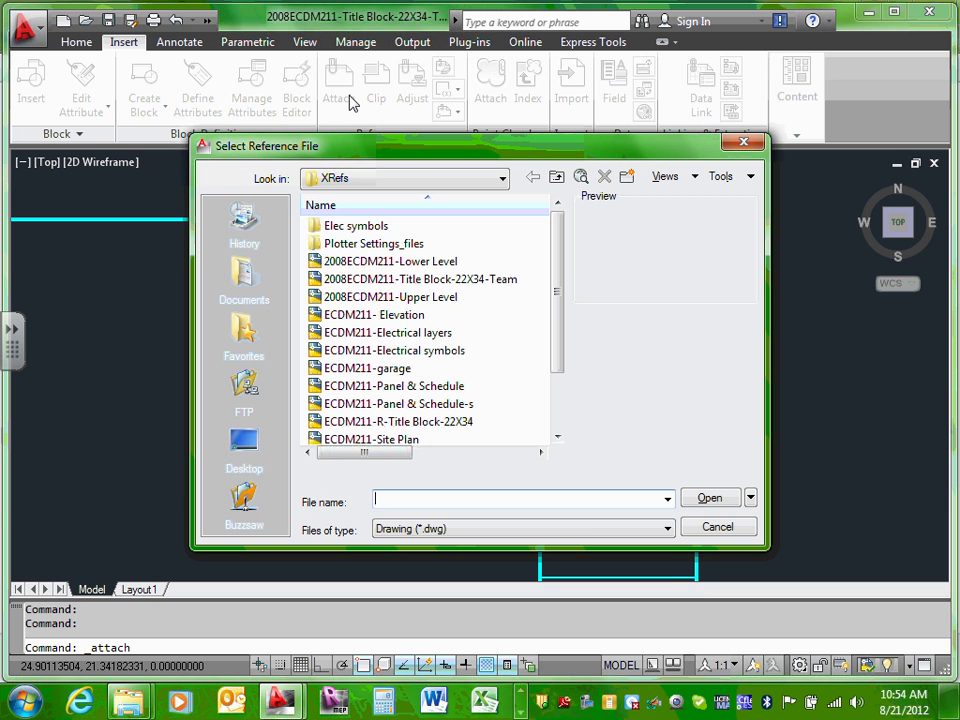
click(667, 529)
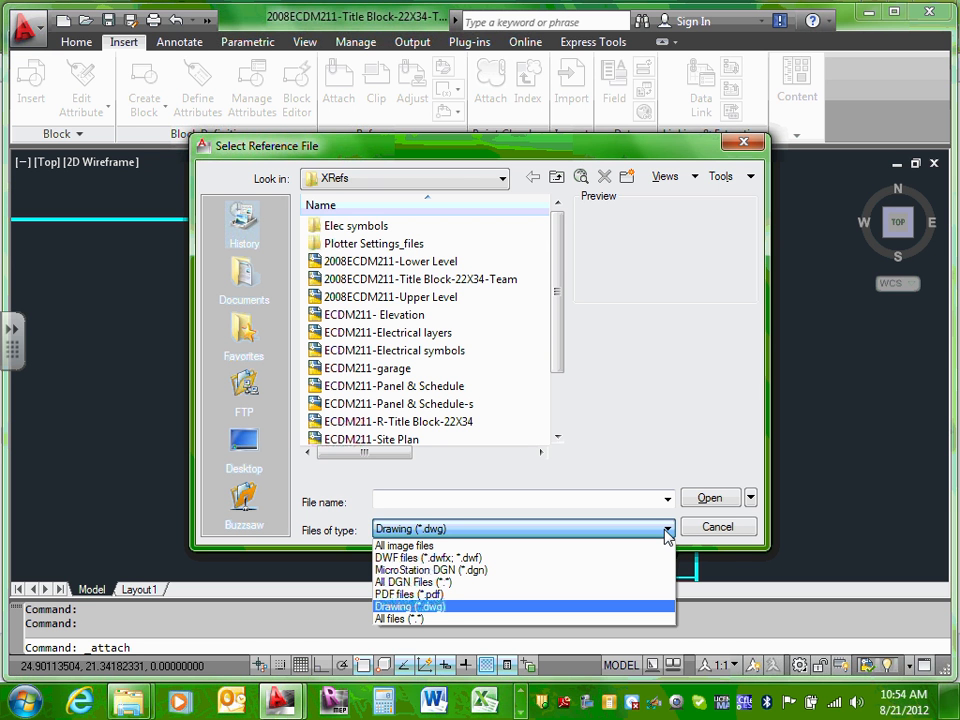
click(780, 538)
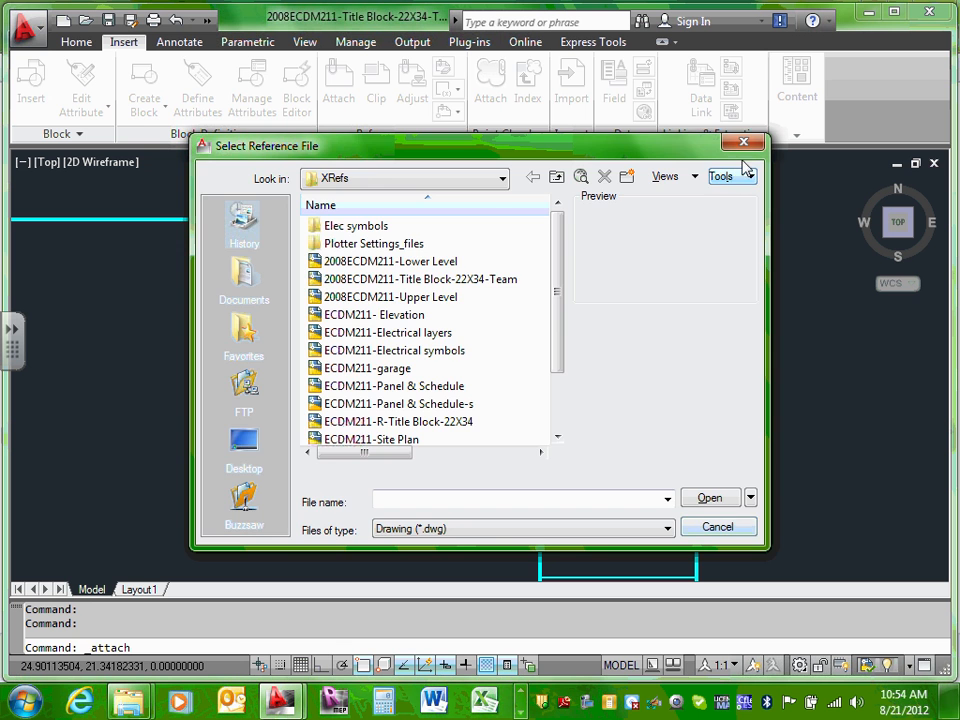
key(Escape)
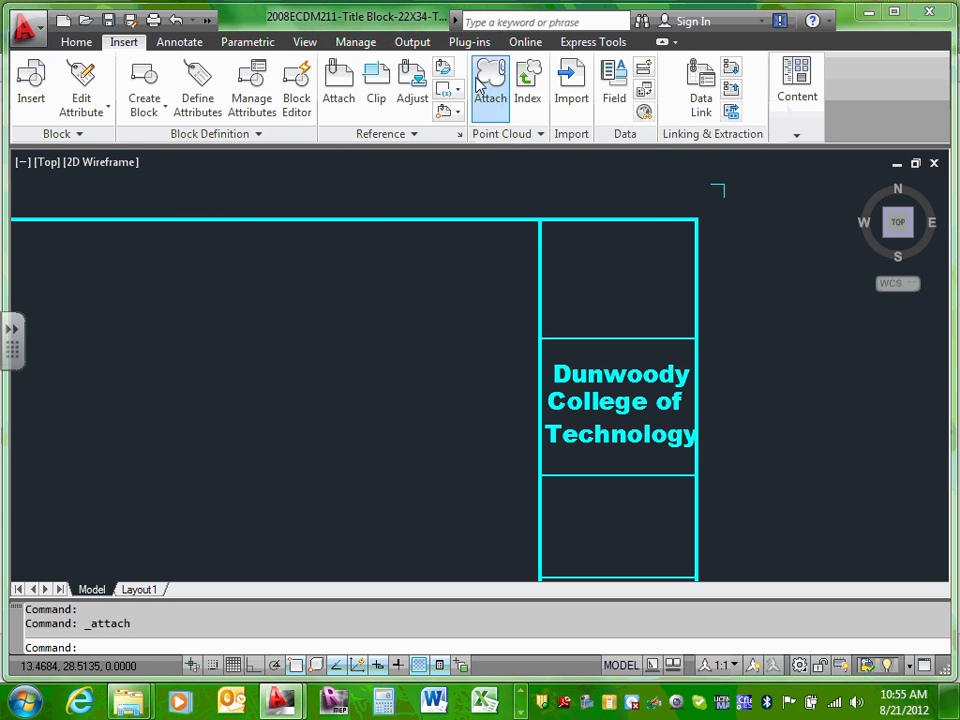
click(350, 88)
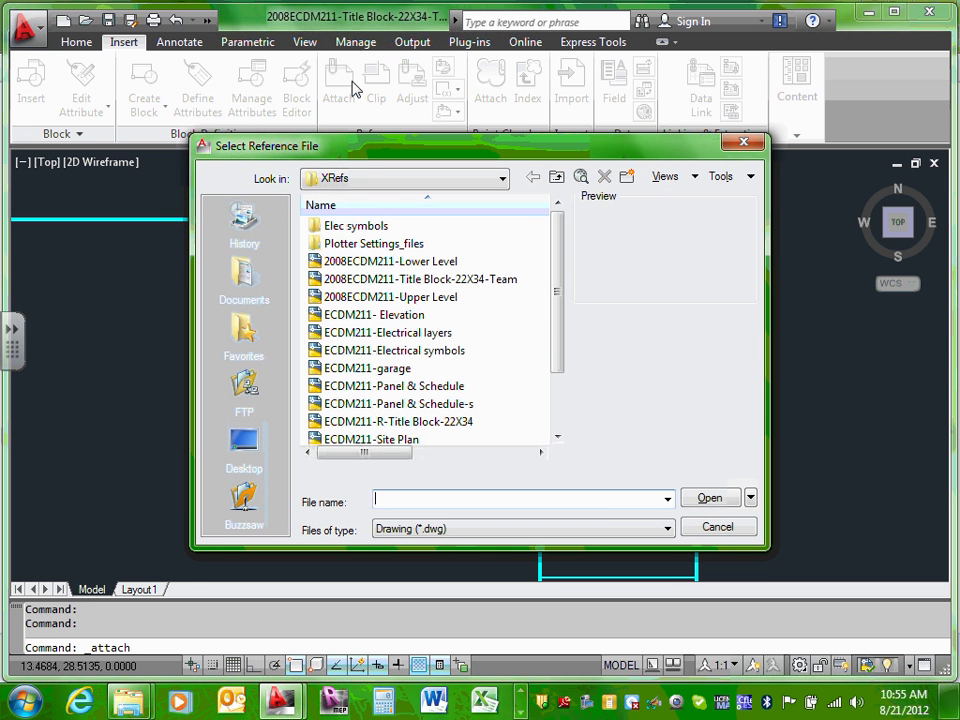
click(667, 530)
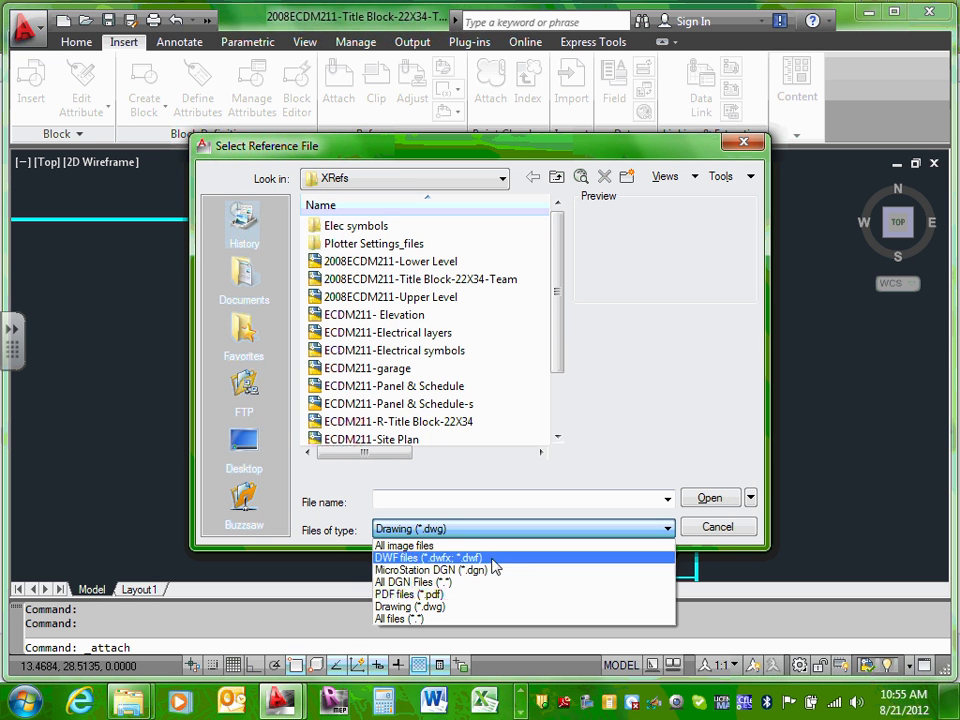
click(450, 582)
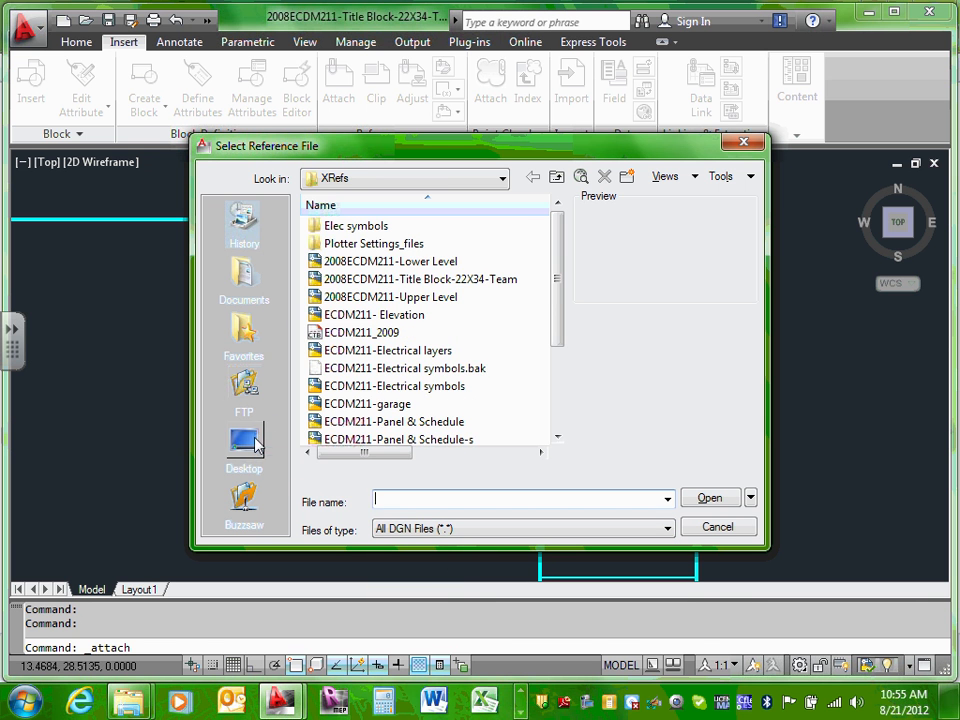
click(255, 445)
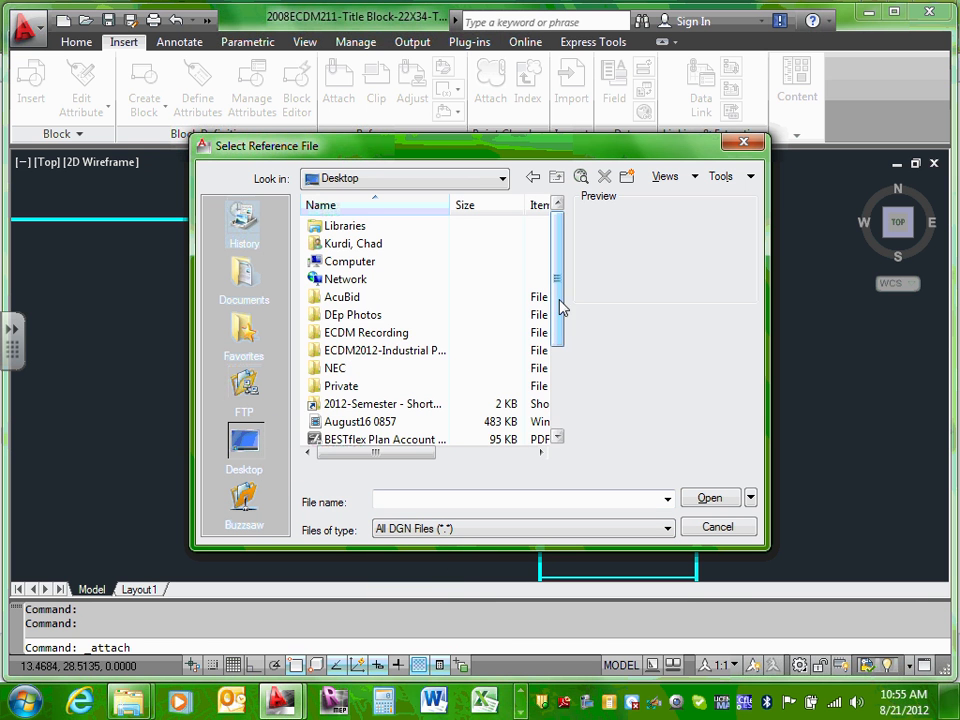
mouse_move(562, 308)
mouse_down()
mouse_move(564, 400)
mouse_move(568, 332)
mouse_up()
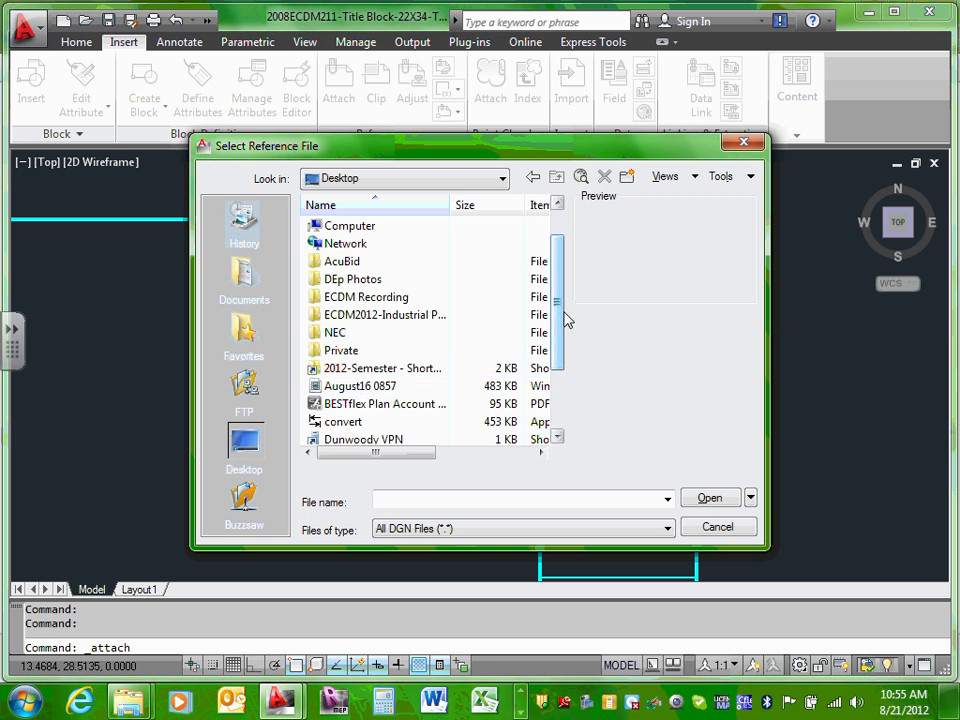
drag(557, 307, 557, 367)
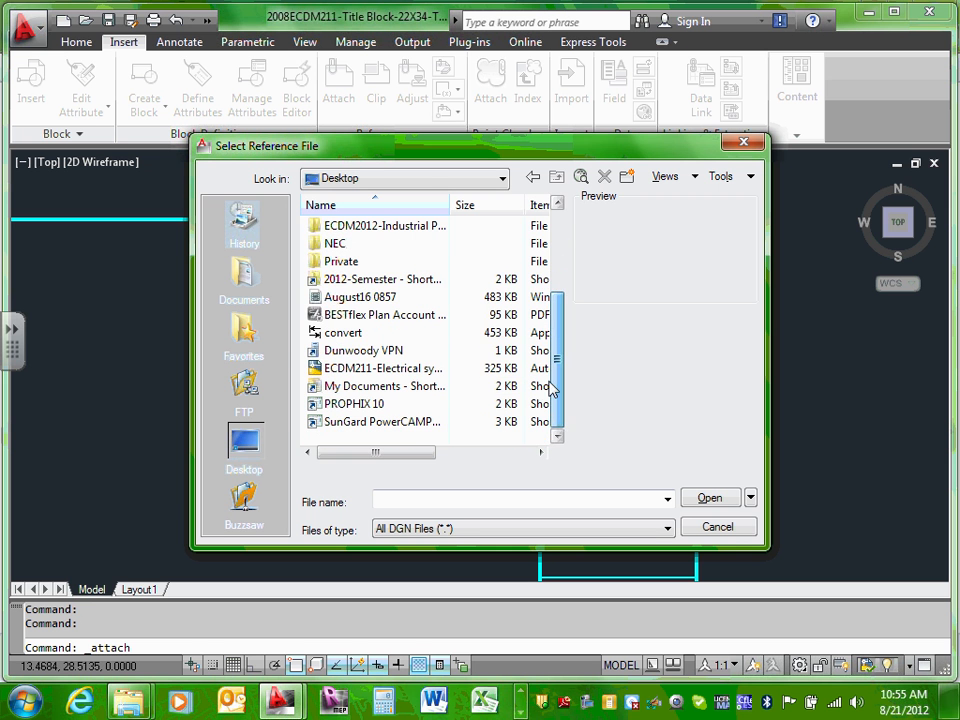
click(718, 533)
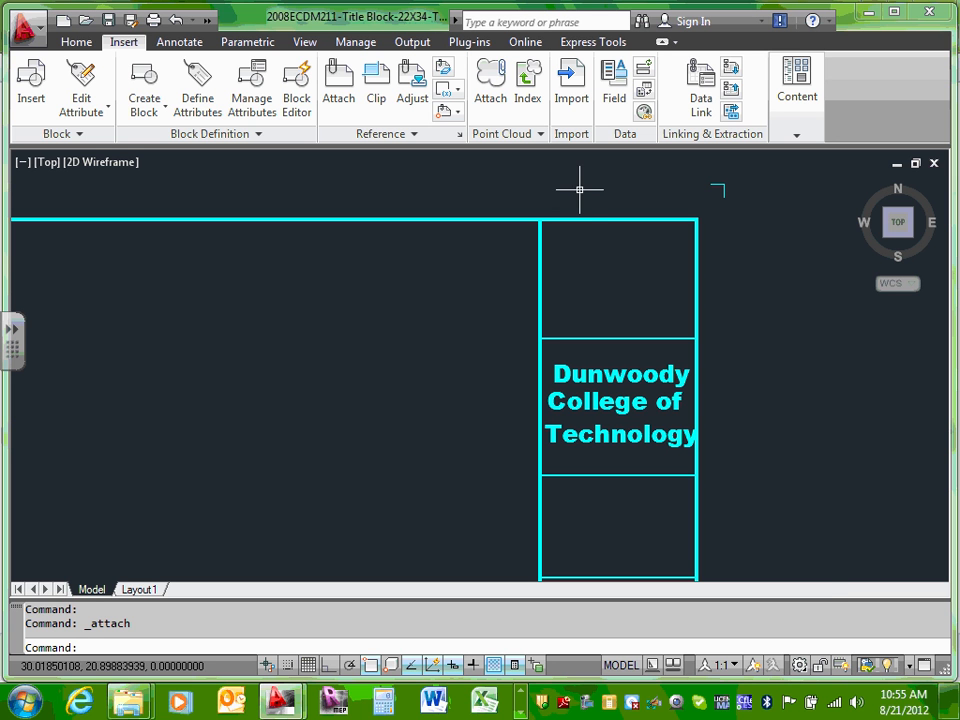
right_click(597, 268)
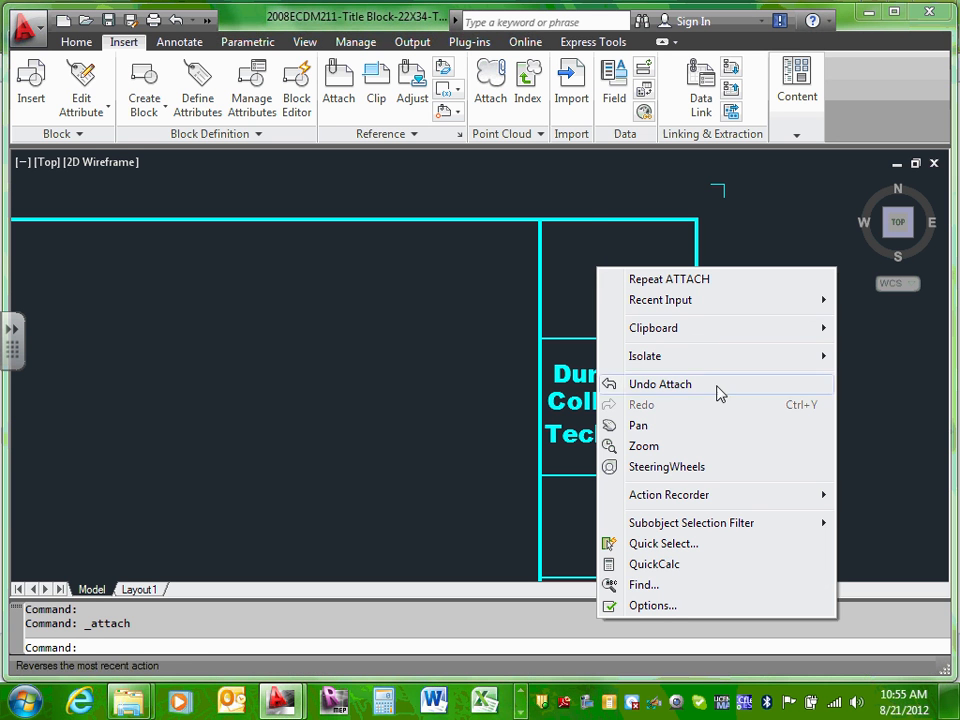
mouse_move(707, 326)
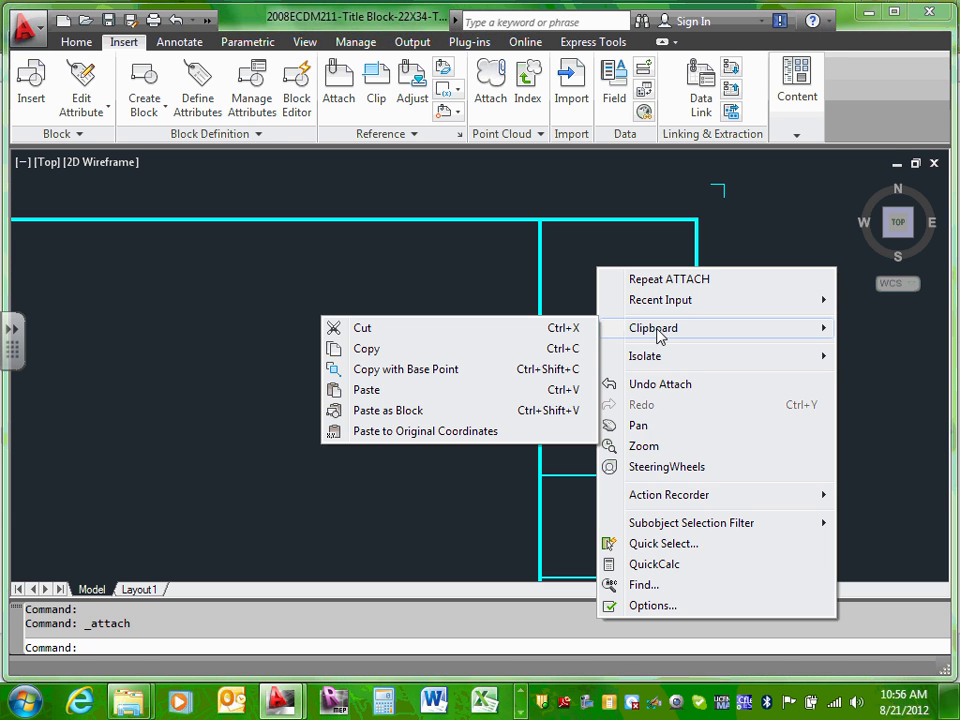
click(124, 337)
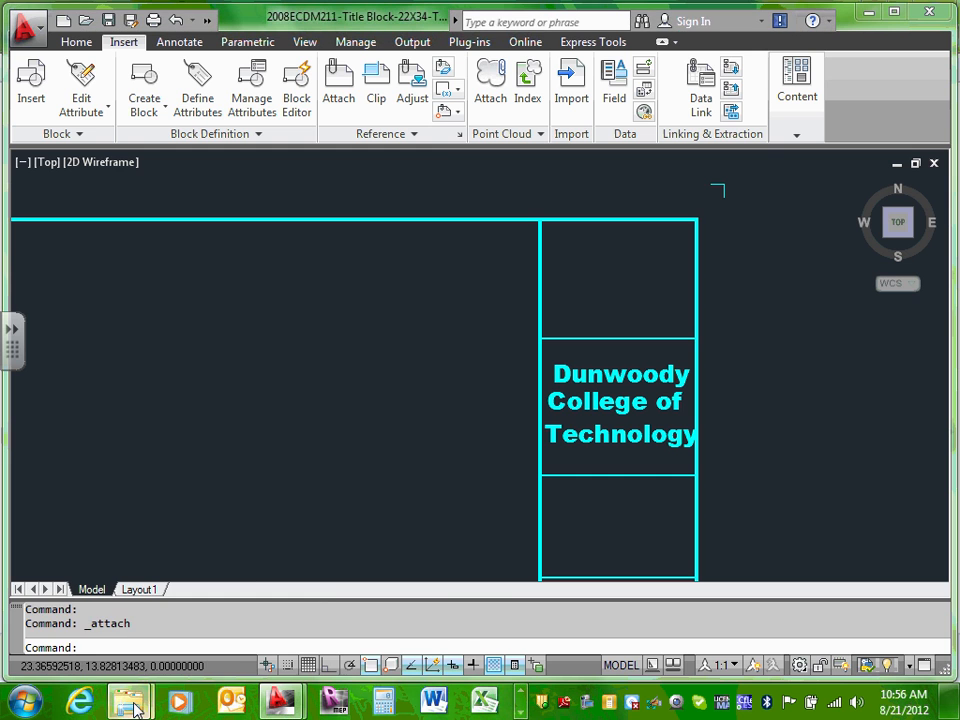
Step: Go from Design Drawings up to ECDM_Year2, into 2012-Semester > Instructor > Favorites-Students, and open the résumé
mouse_move(128, 700)
click(281, 615)
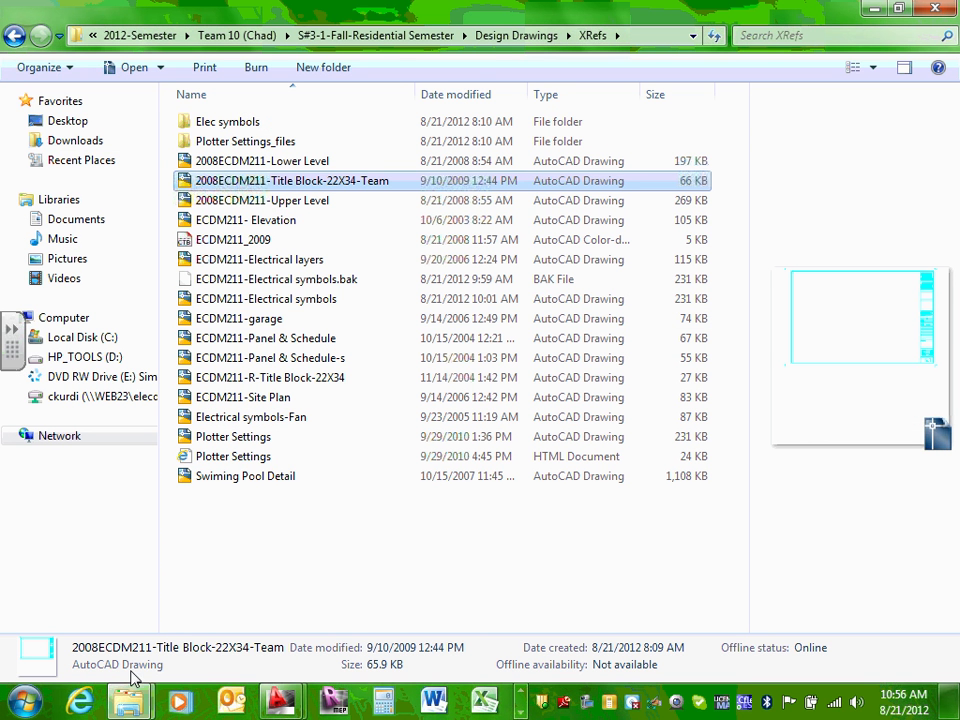
mouse_move(128, 700)
click(130, 620)
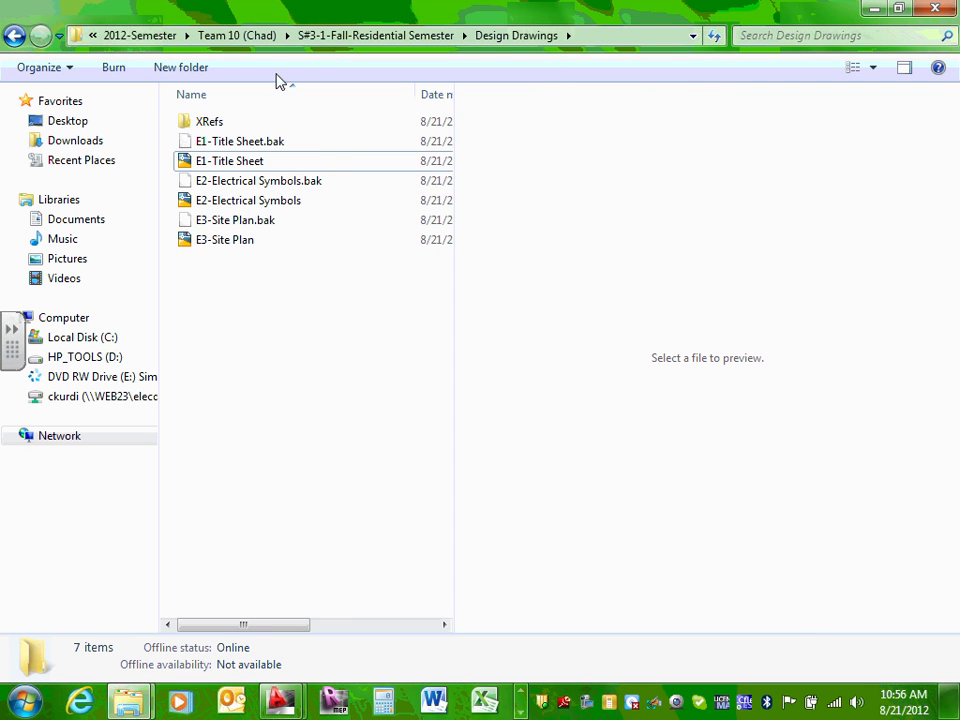
click(240, 36)
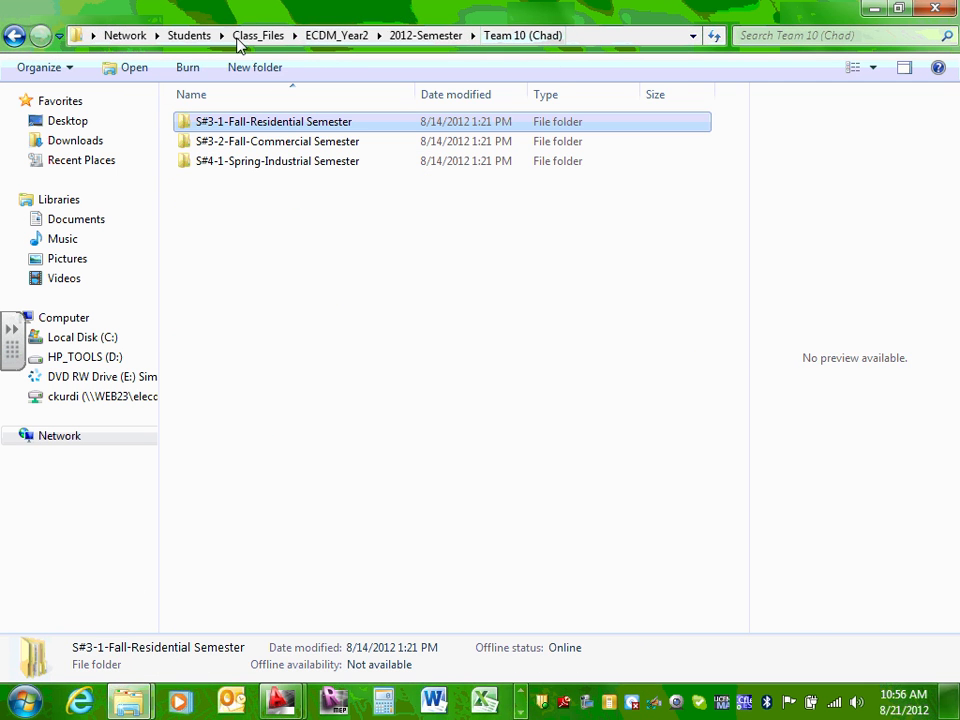
click(334, 36)
double_click(232, 164)
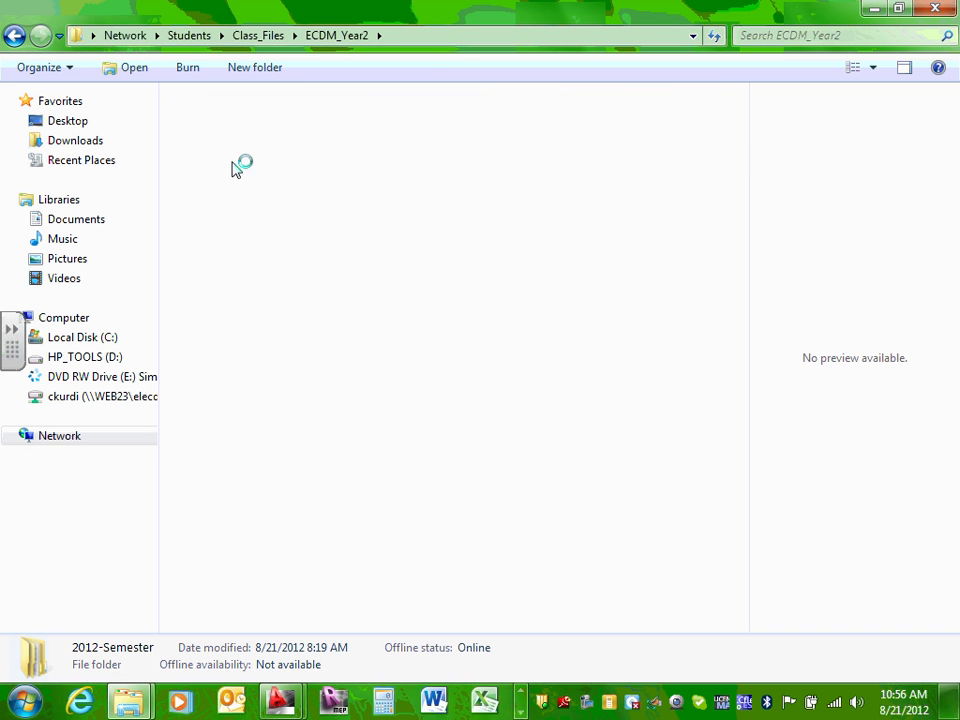
double_click(237, 125)
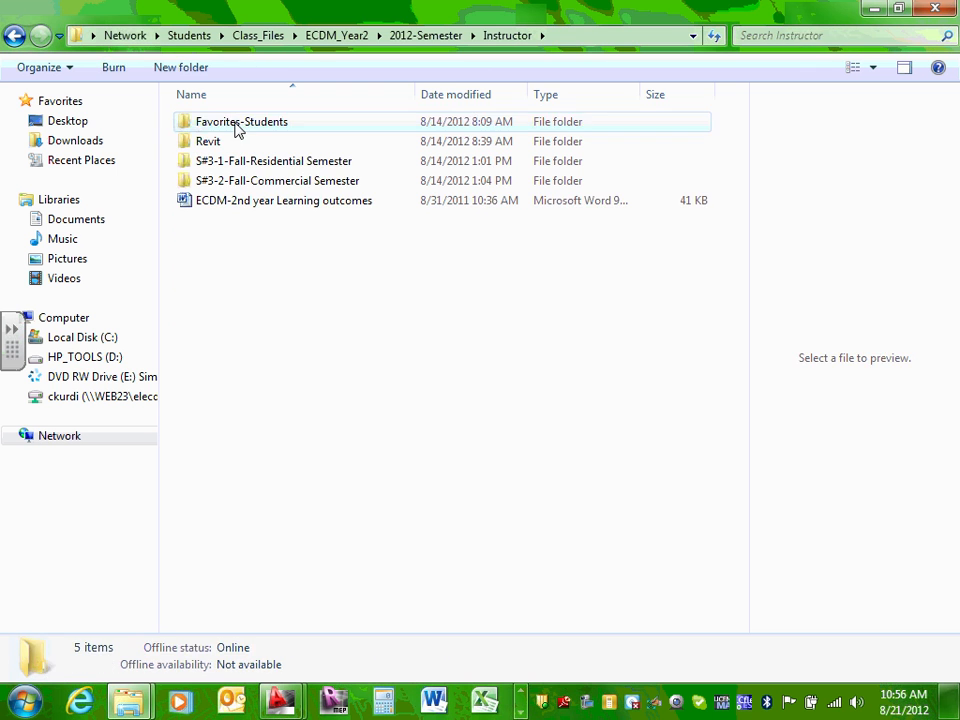
double_click(237, 125)
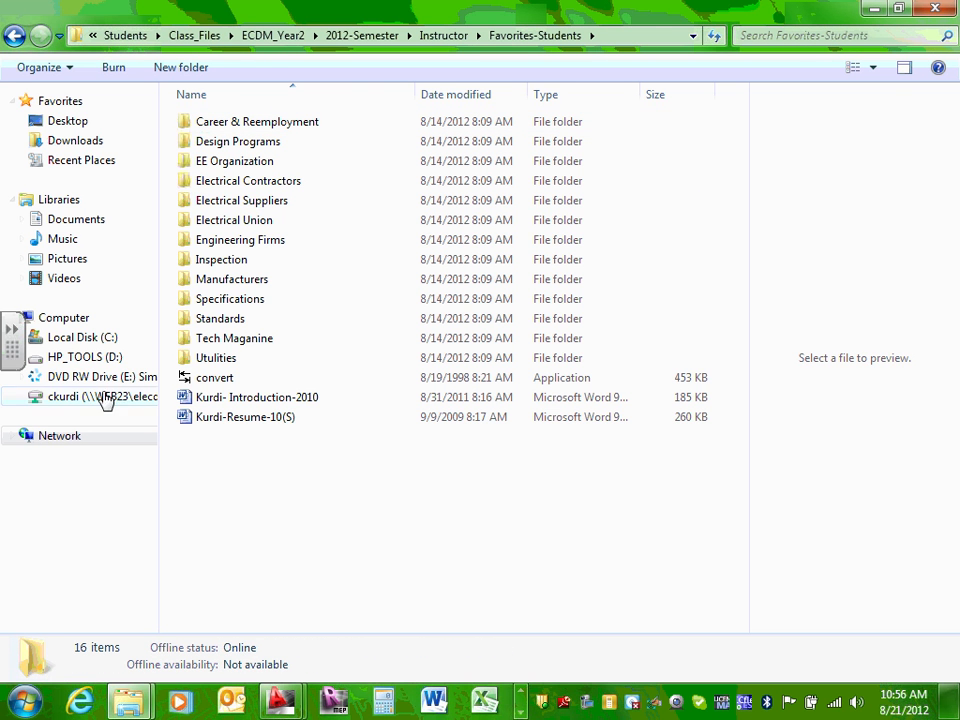
double_click(234, 420)
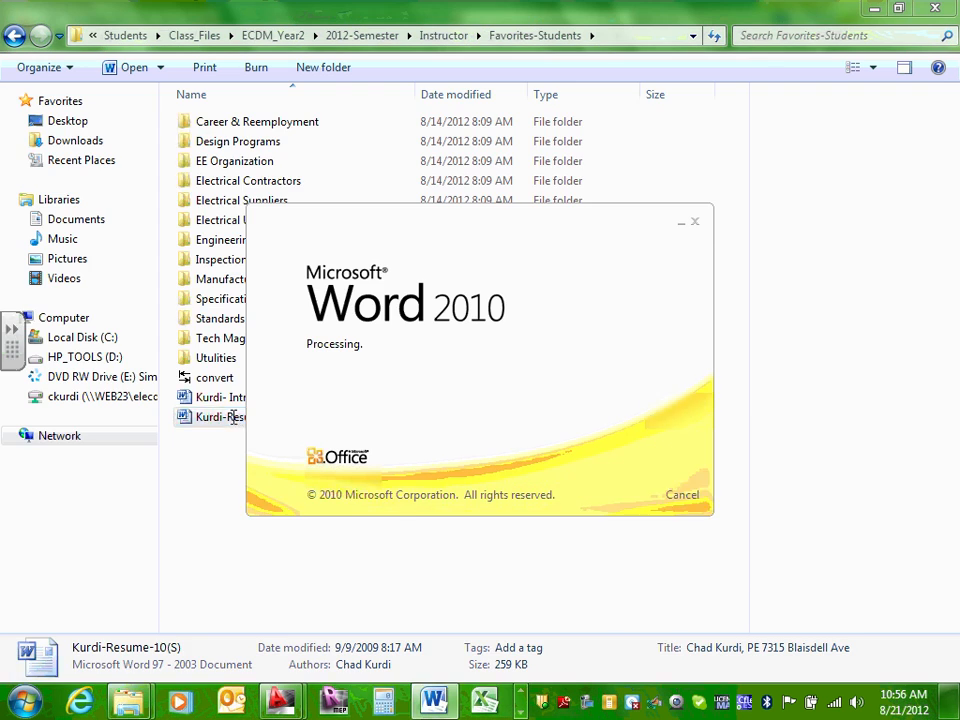
Step: Copy the photo on page 5 of the résumé, then minimize the folder and Word windows
scroll(234, 420, down, 15)
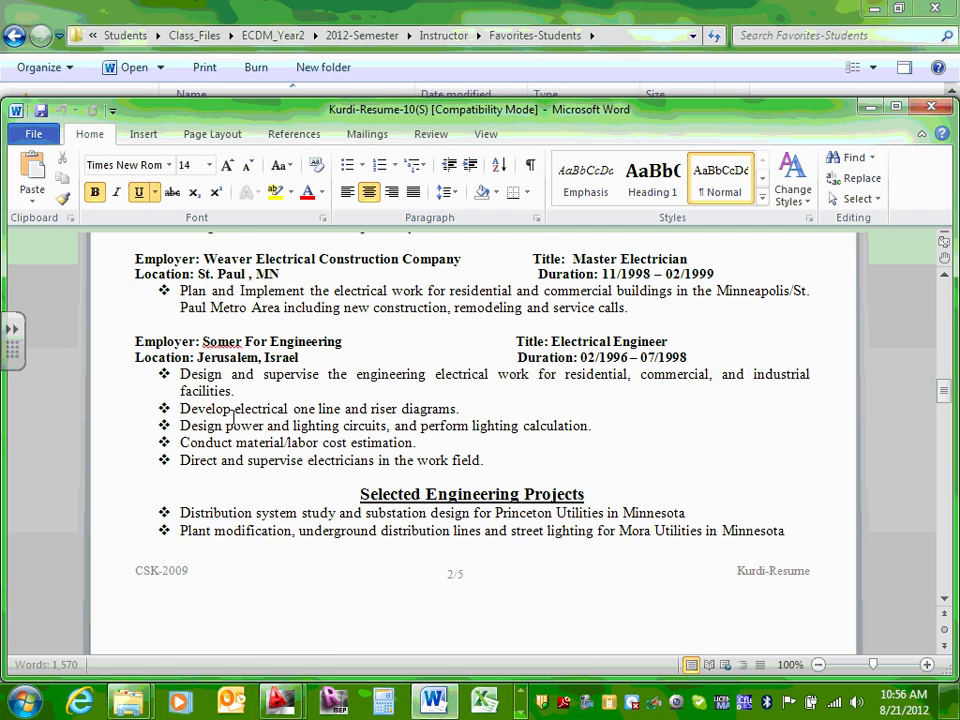
scroll(234, 418, down, 20)
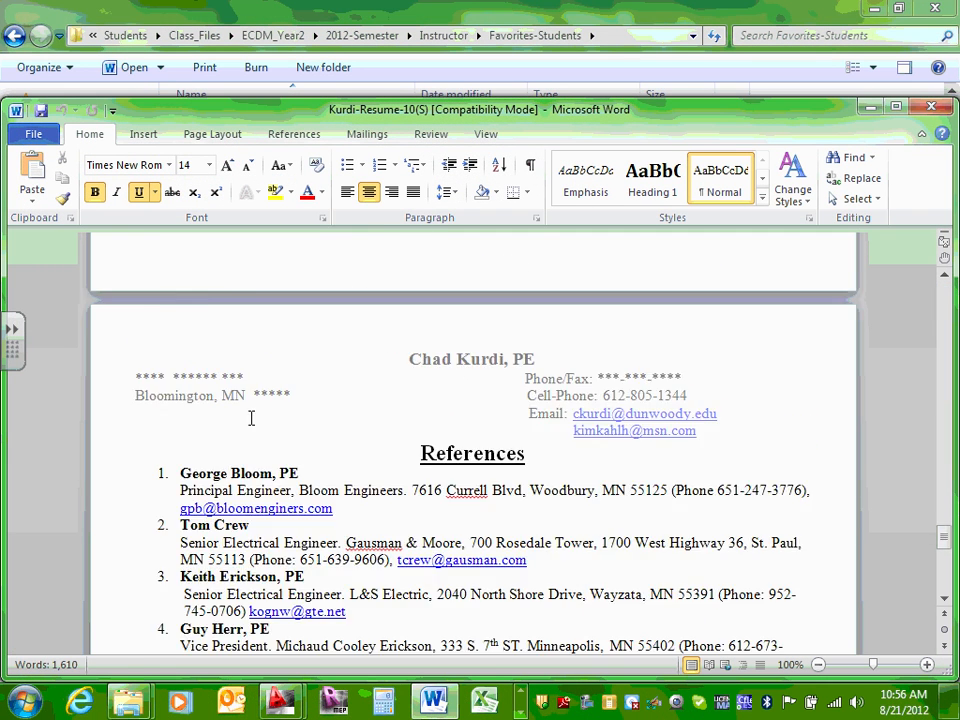
click(438, 422)
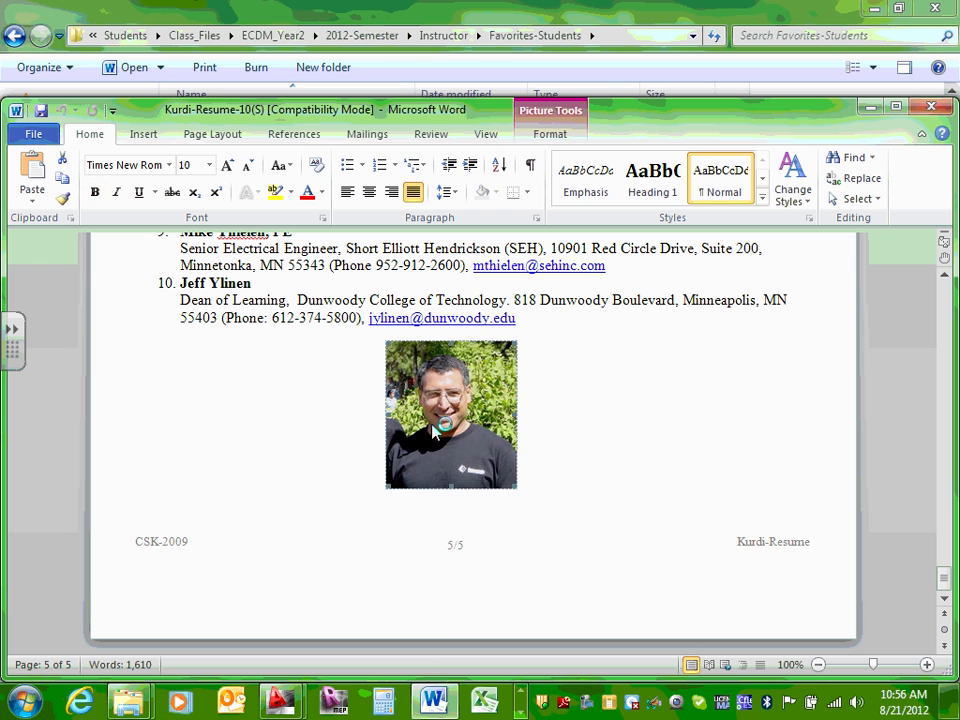
right_click(440, 423)
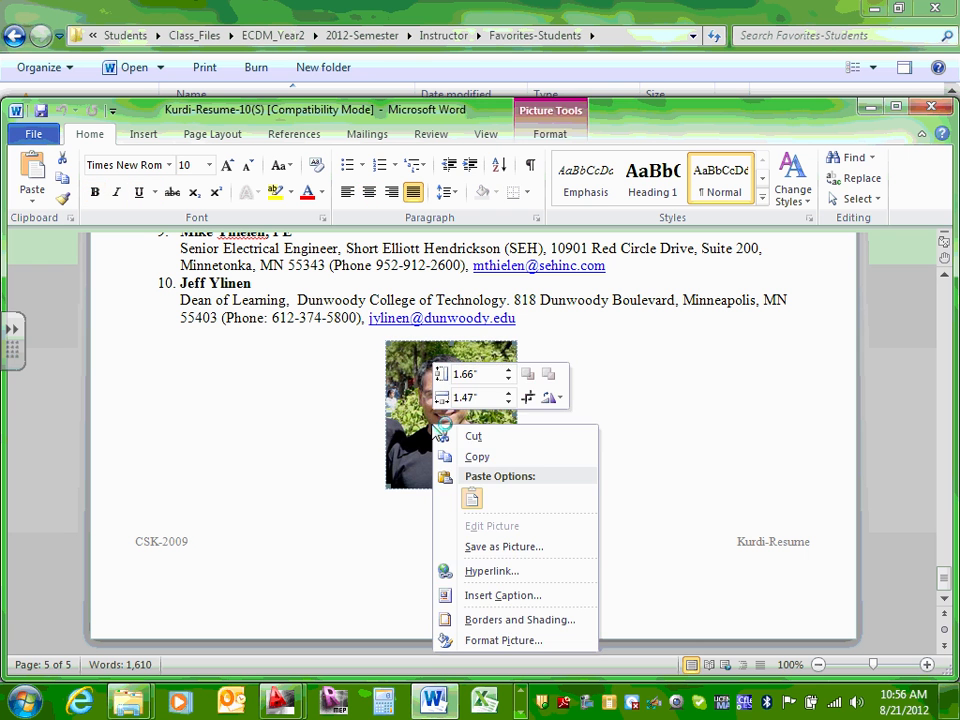
click(497, 457)
click(880, 12)
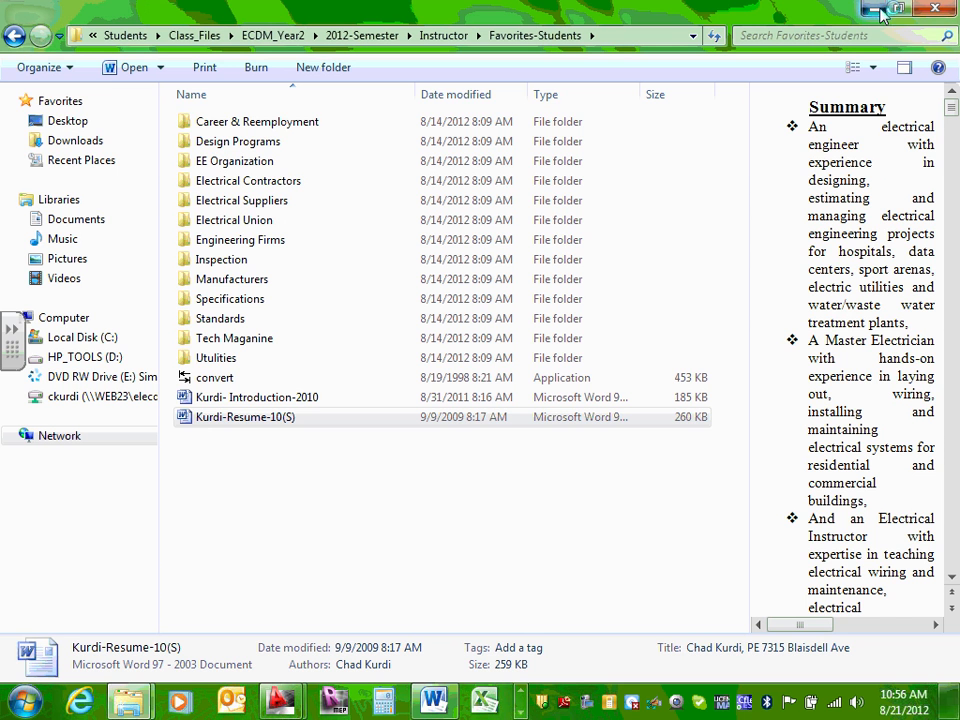
click(876, 10)
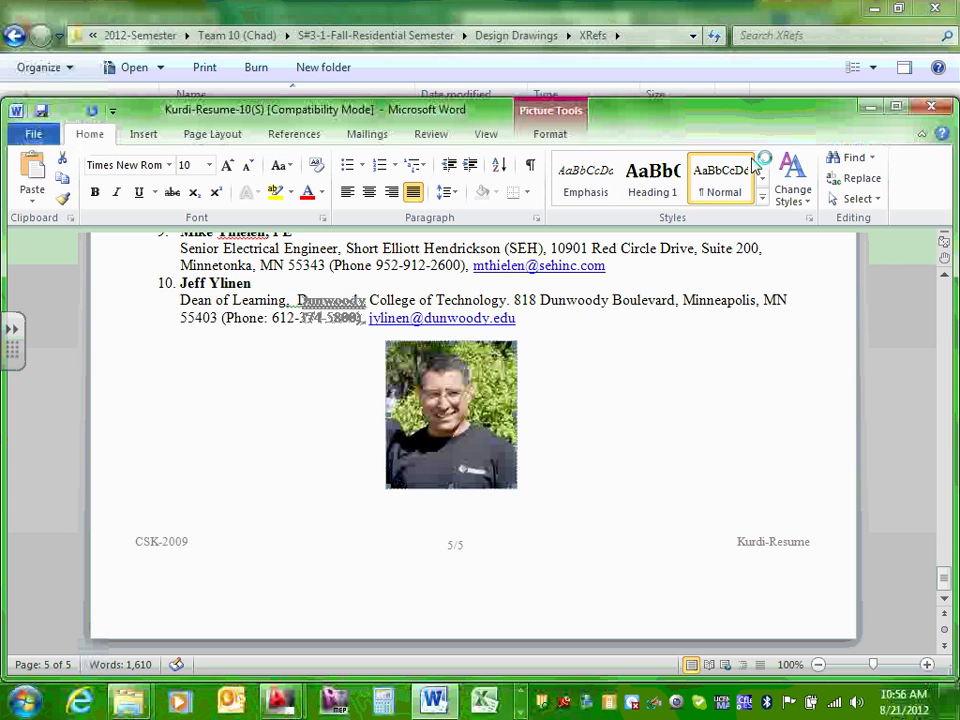
click(876, 108)
Step: Paste the résumé photo into the title block's top box, keeping the default OLE text size
mouse_move(281, 704)
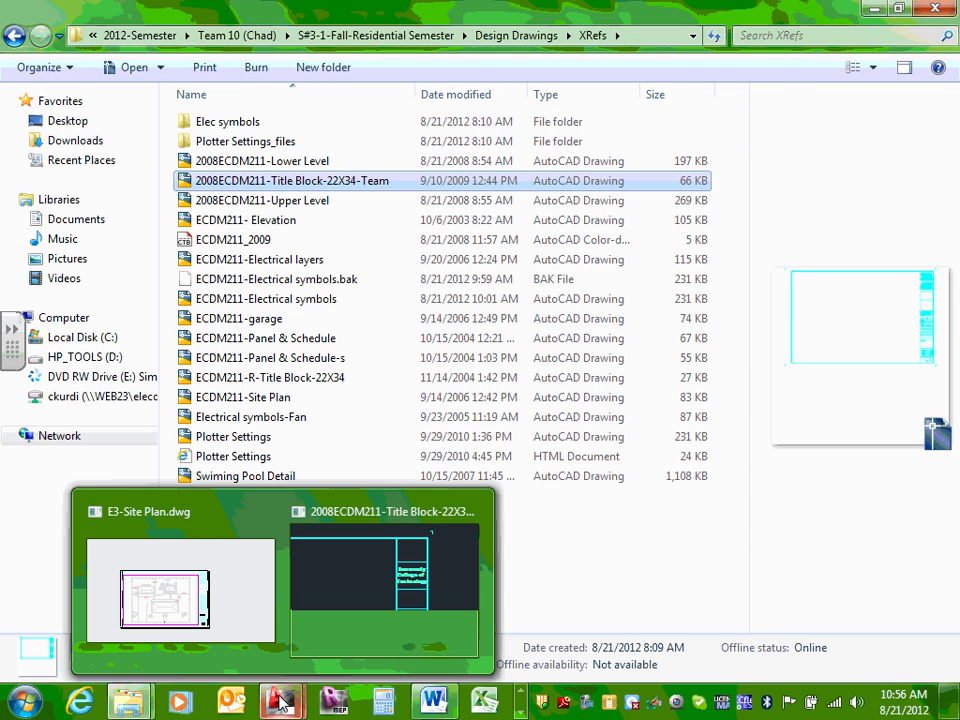
click(373, 621)
click(581, 275)
right_click(583, 269)
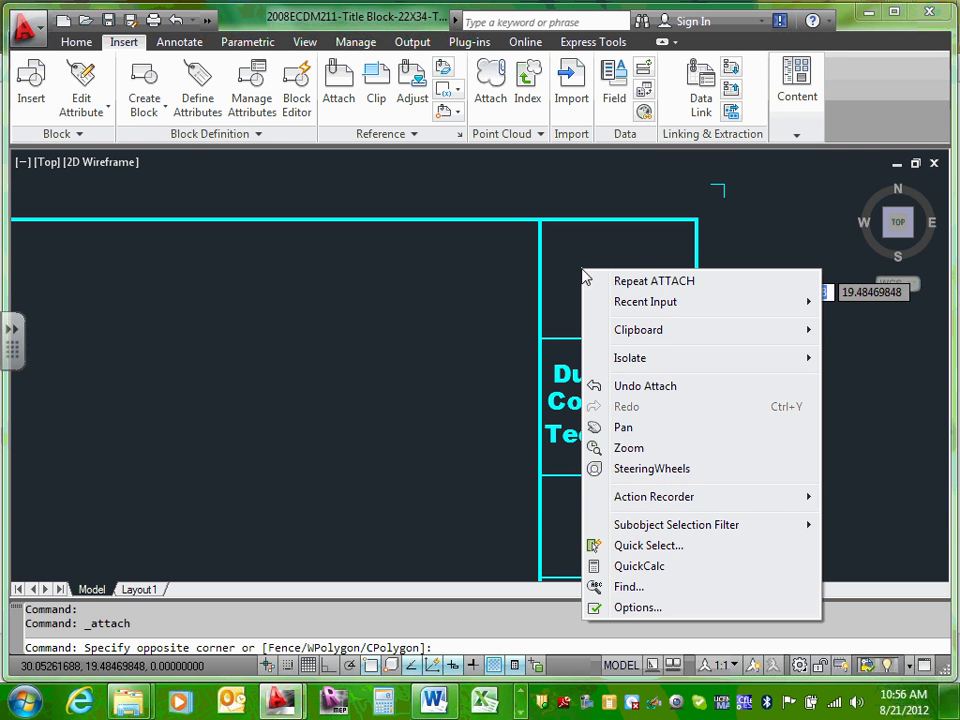
mouse_move(640, 330)
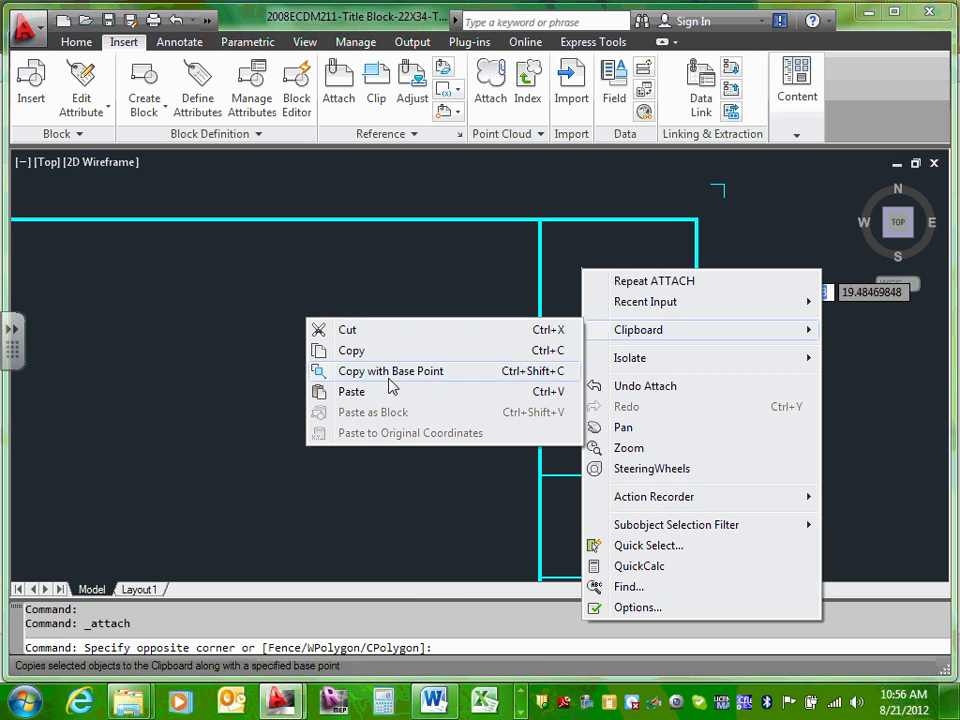
click(317, 390)
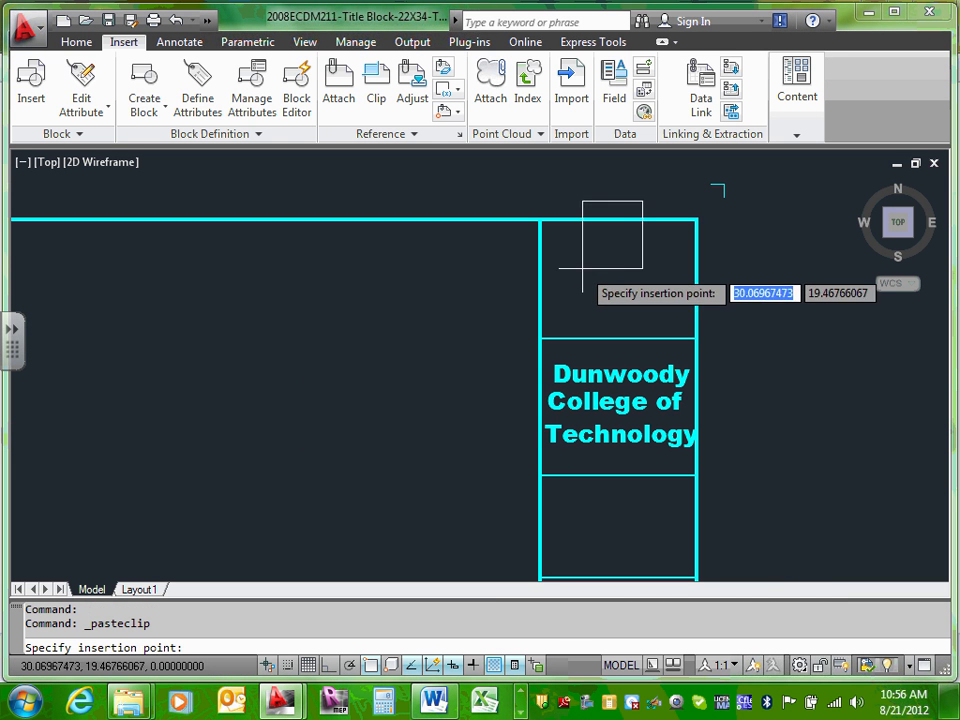
click(541, 228)
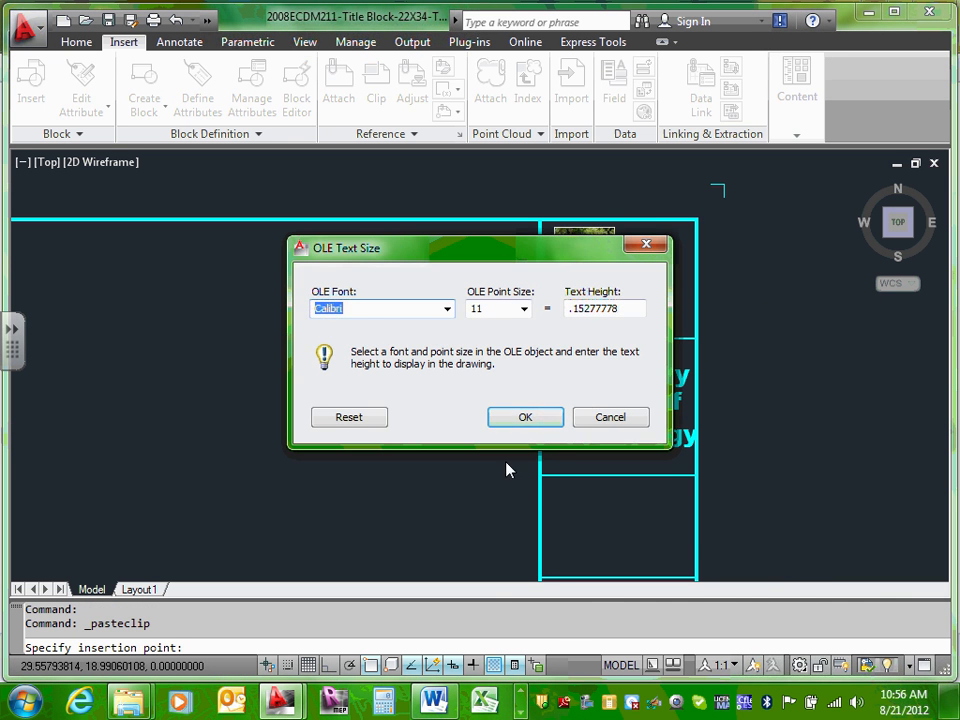
click(531, 422)
click(588, 296)
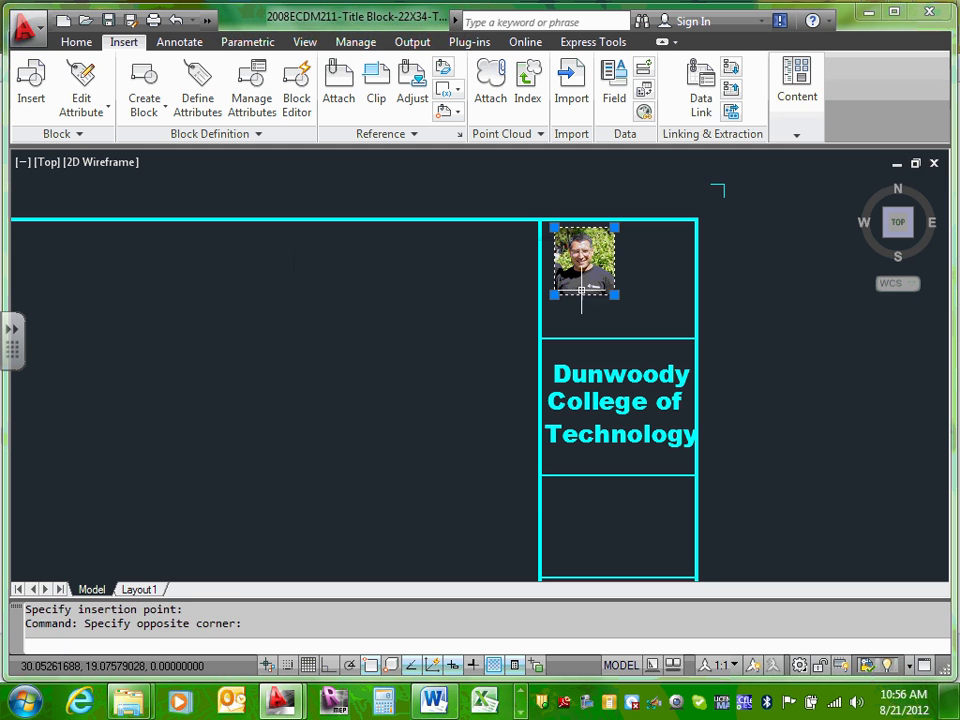
click(614, 295)
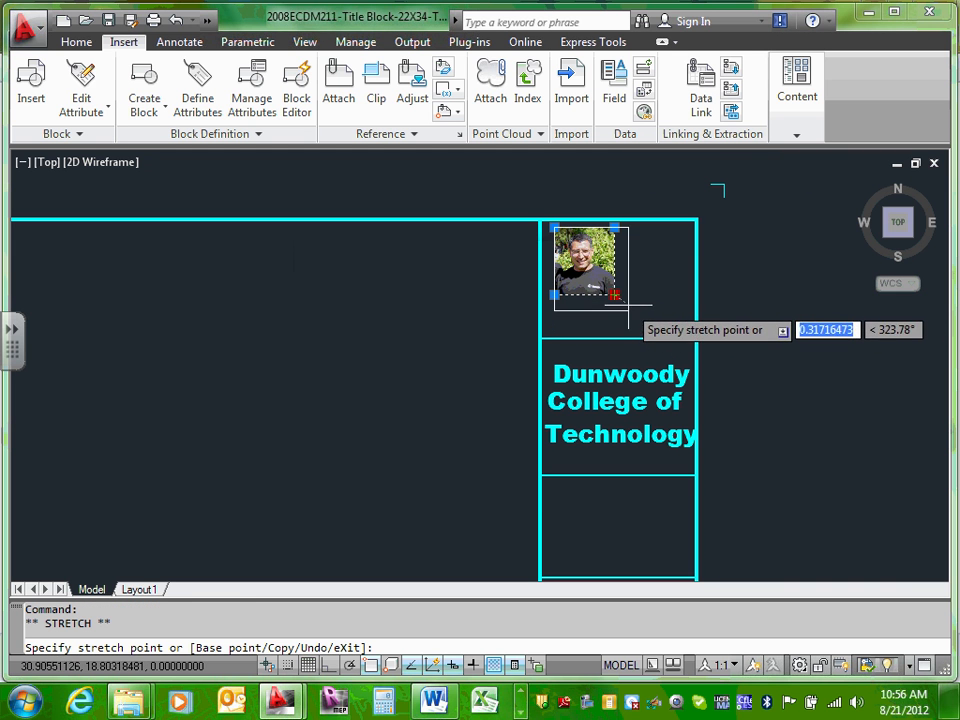
click(646, 332)
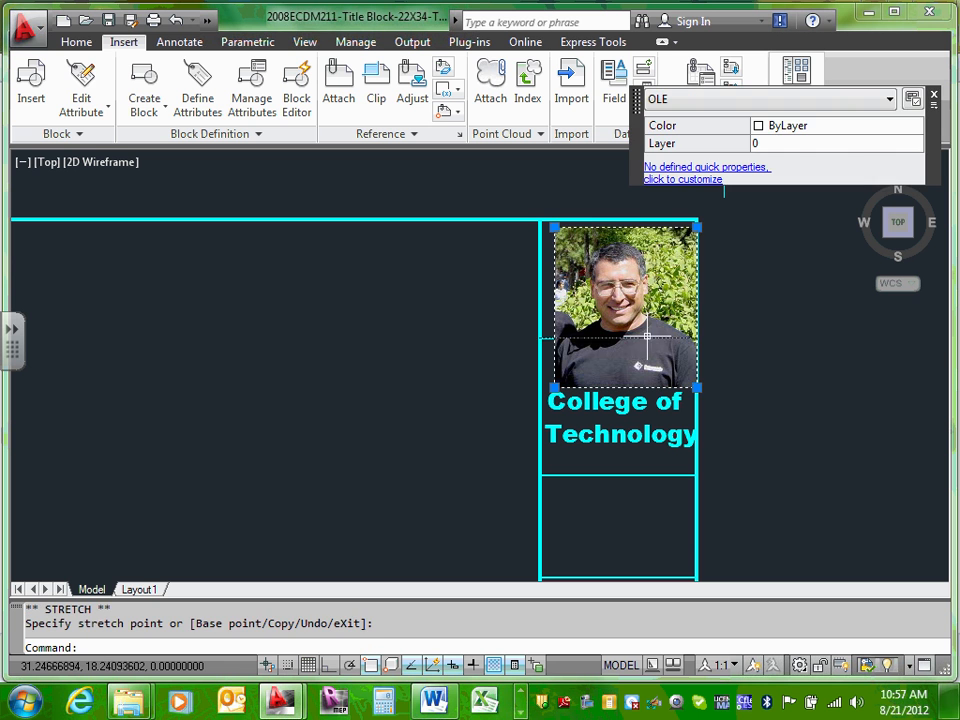
key(Escape)
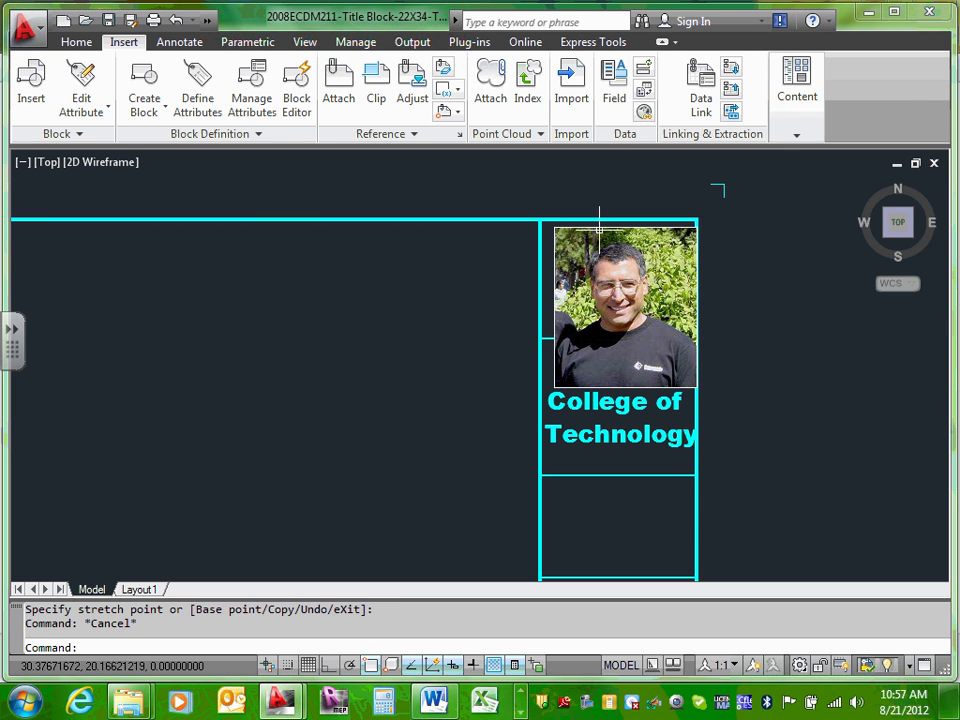
drag(606, 226, 599, 229)
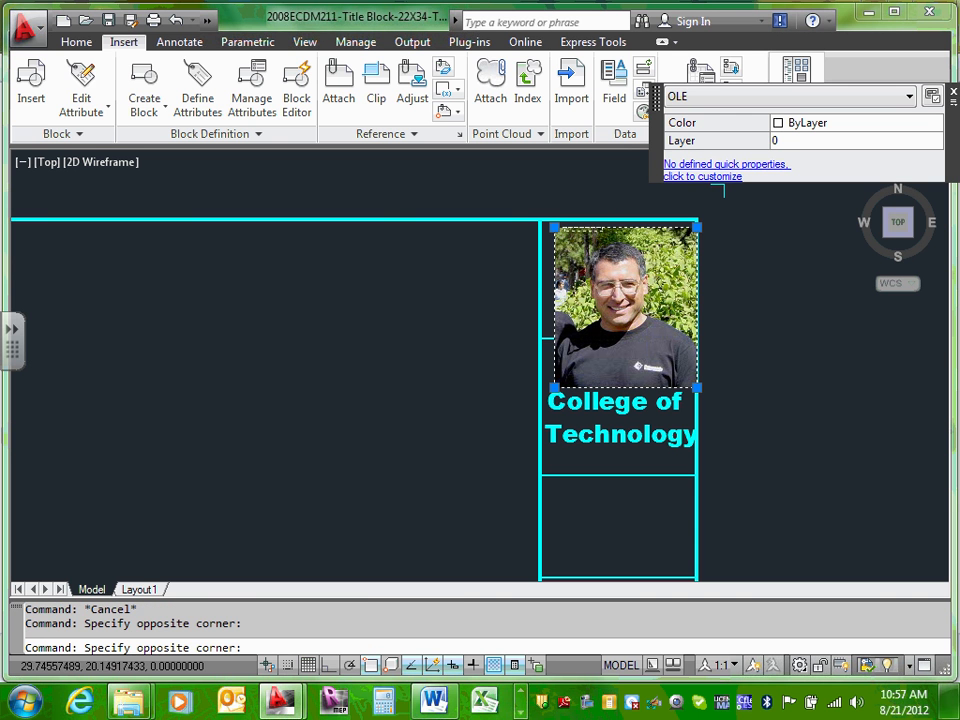
click(603, 228)
click(604, 227)
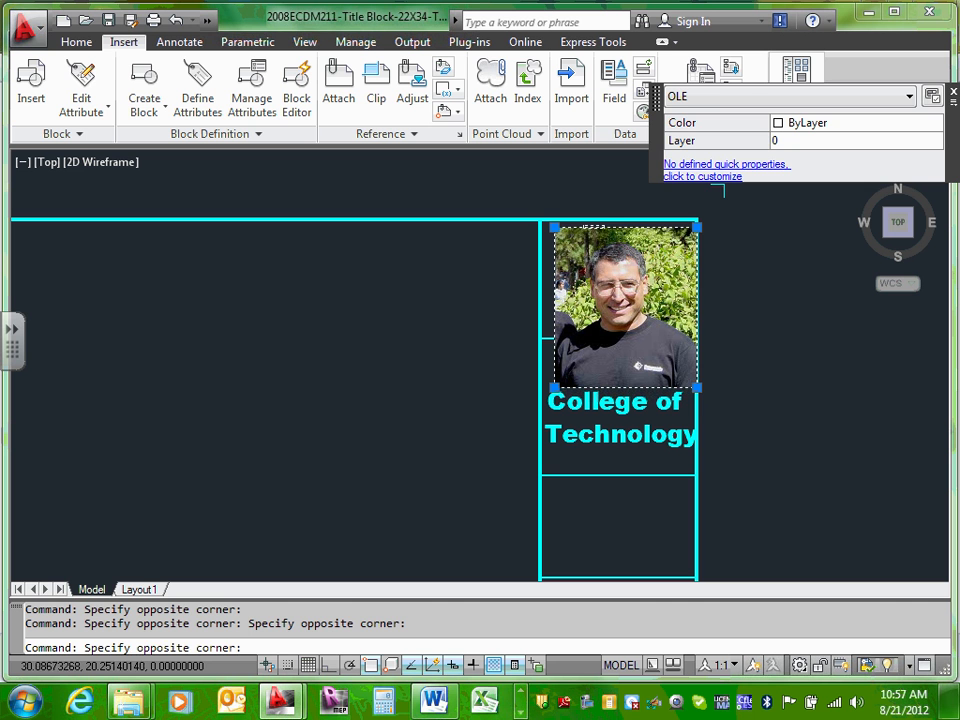
click(561, 226)
click(554, 227)
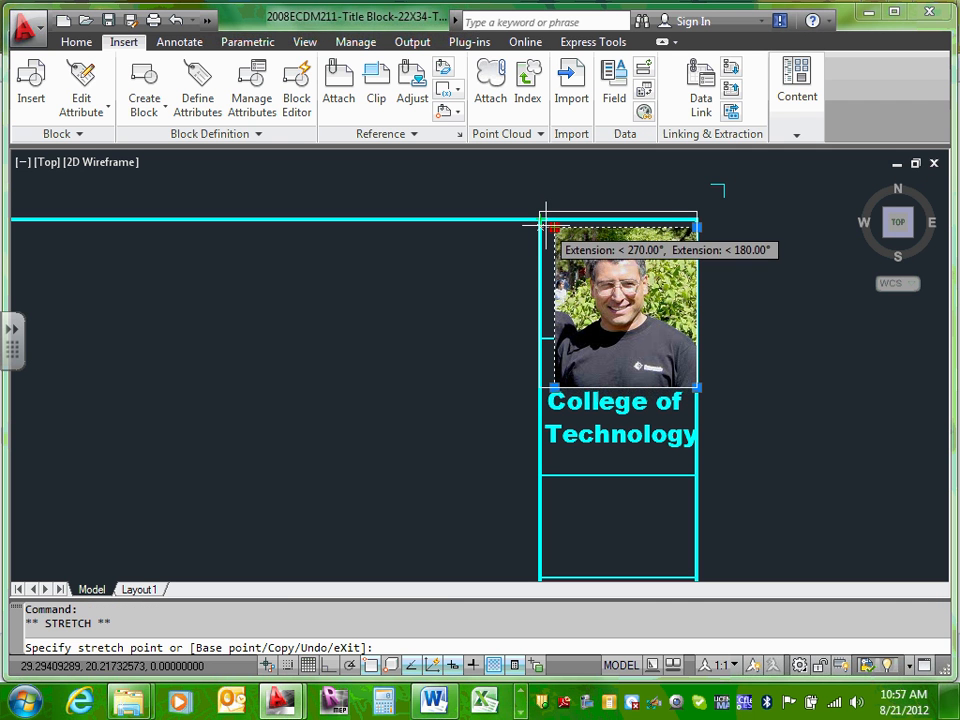
click(540, 213)
key(Escape)
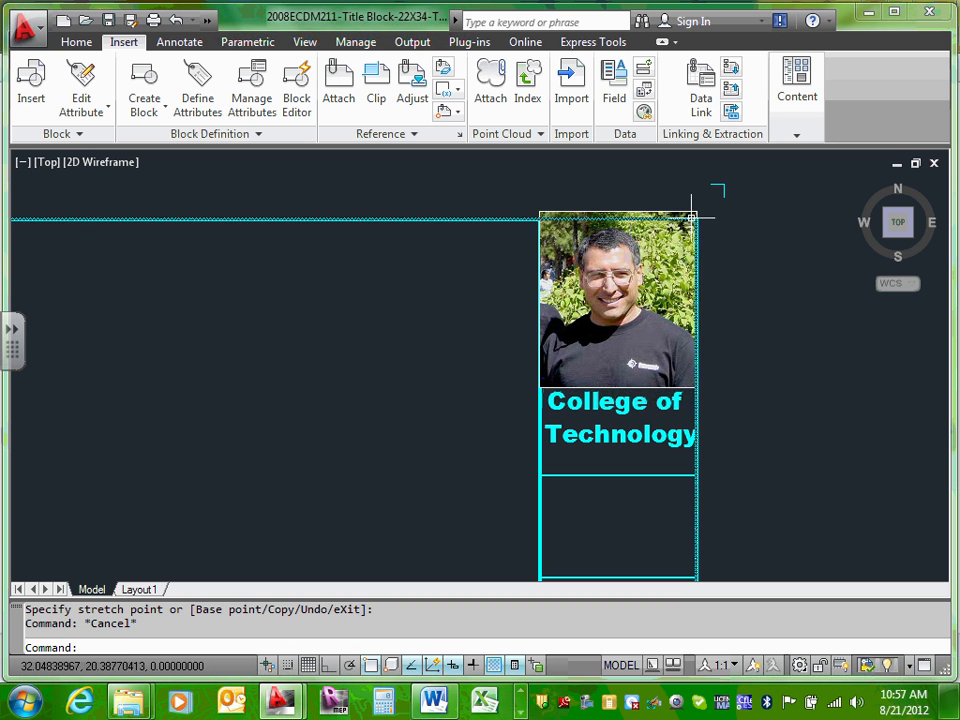
click(690, 218)
click(696, 212)
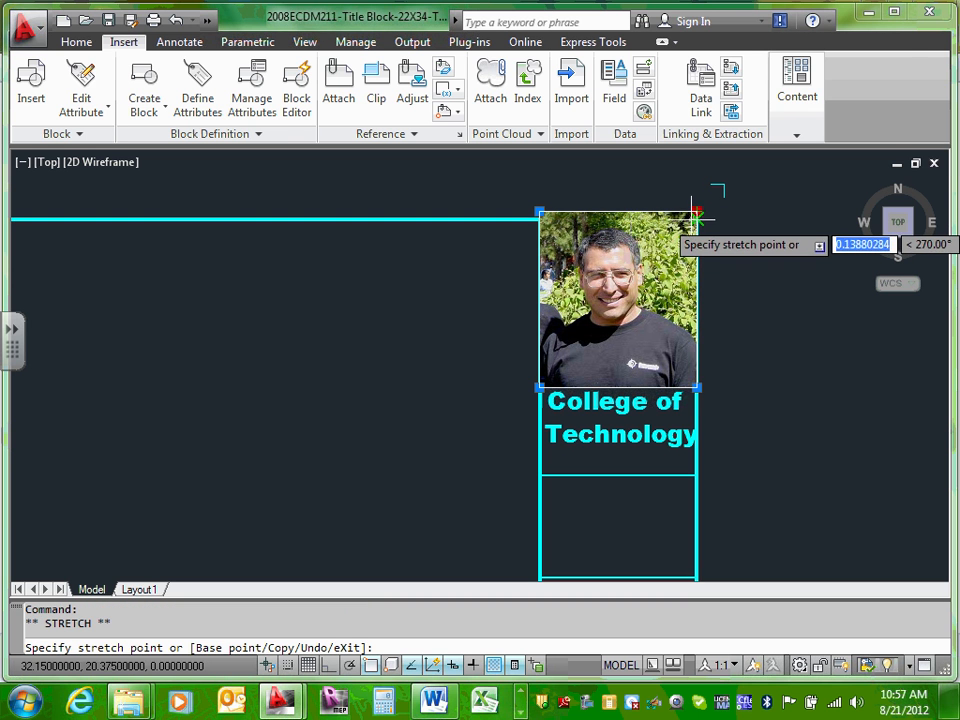
click(696, 212)
click(696, 212)
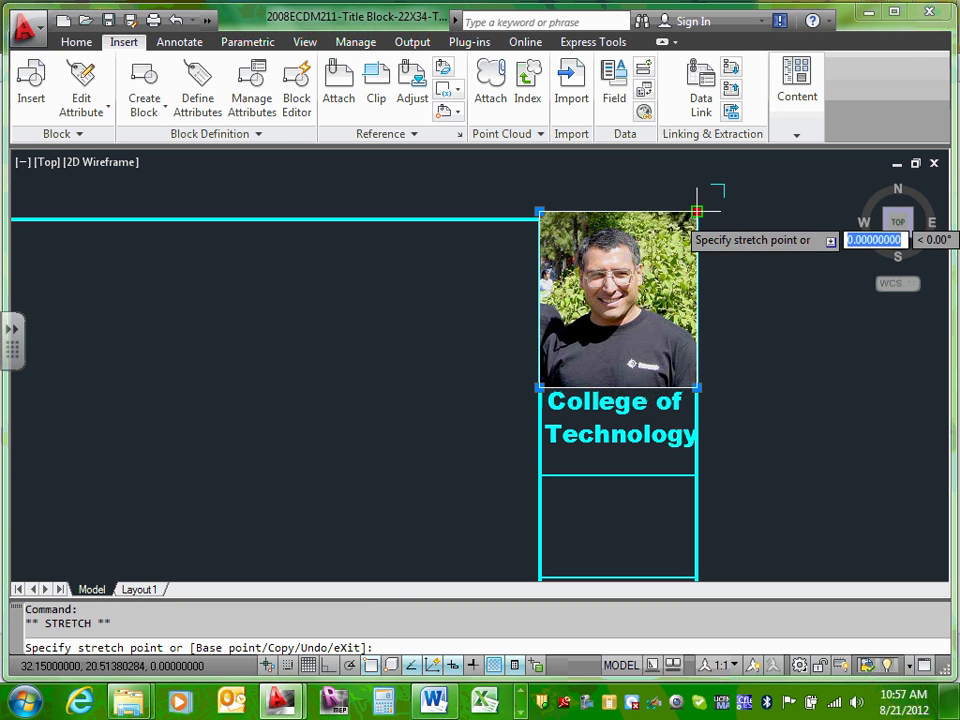
click(696, 212)
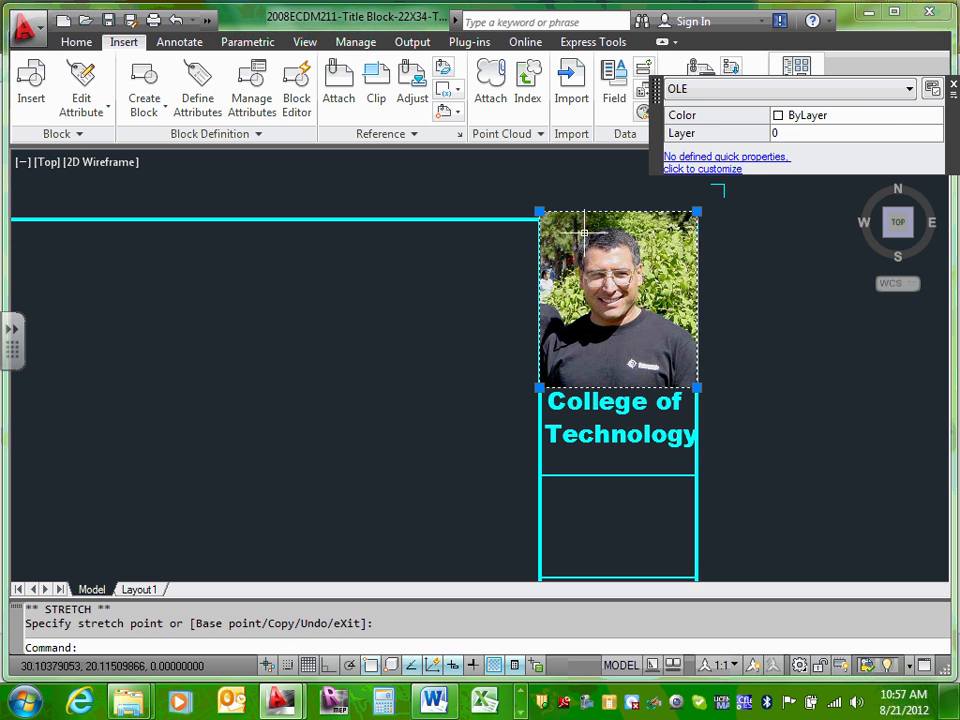
click(539, 212)
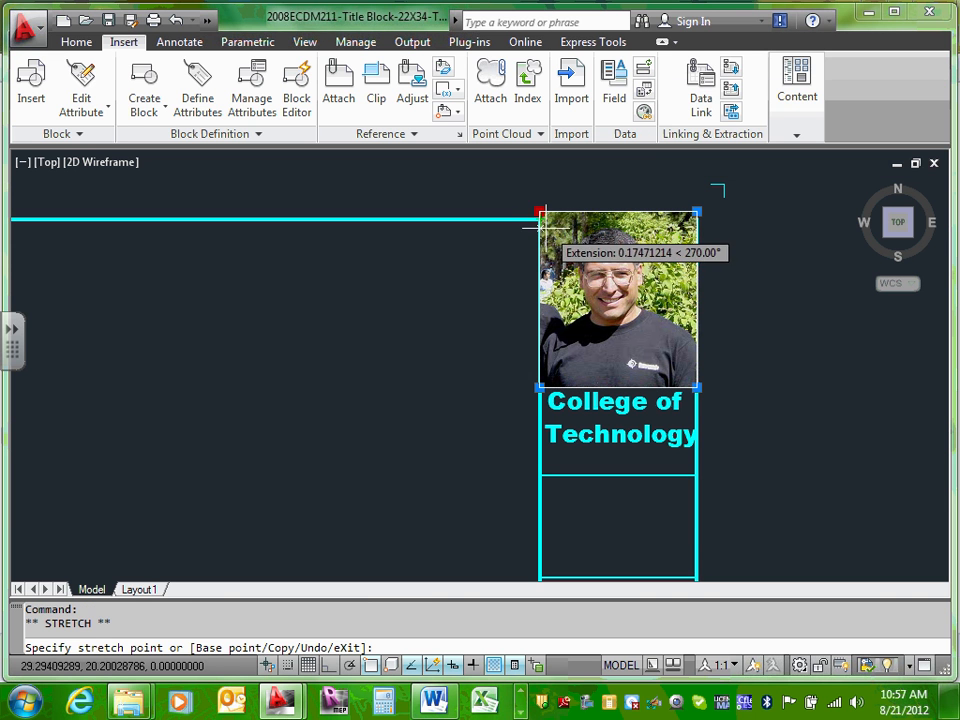
click(541, 213)
key(Escape)
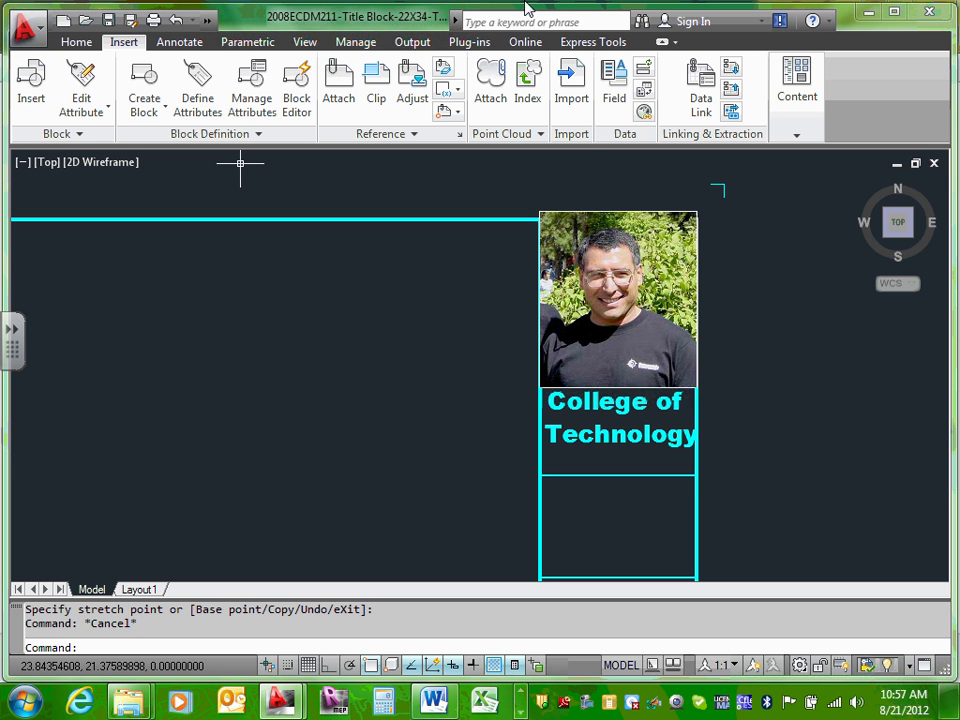
Step: Stretch the photo's top-left corner and snap the border line's endpoint onto it
scroll(634, 364, down, 5)
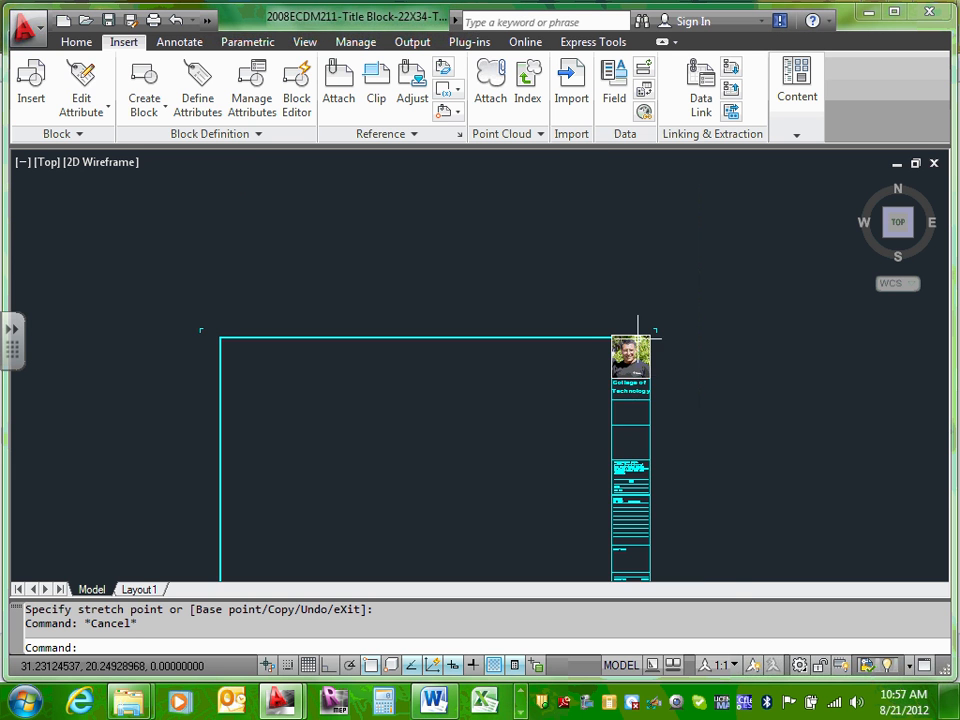
scroll(641, 326, up, 4)
scroll(560, 350, up, 6)
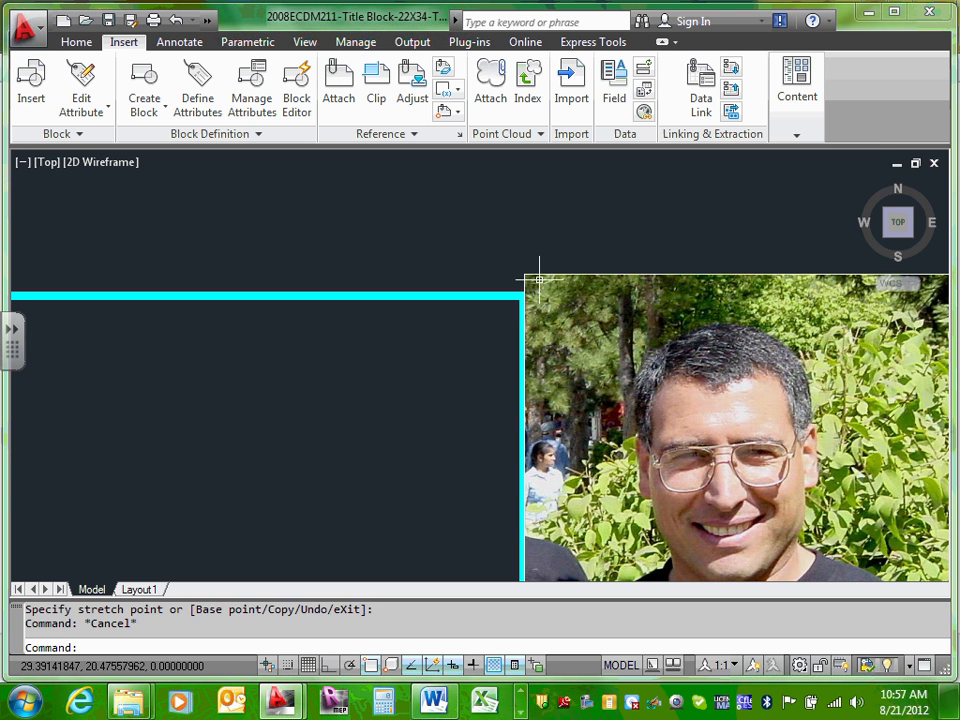
click(538, 273)
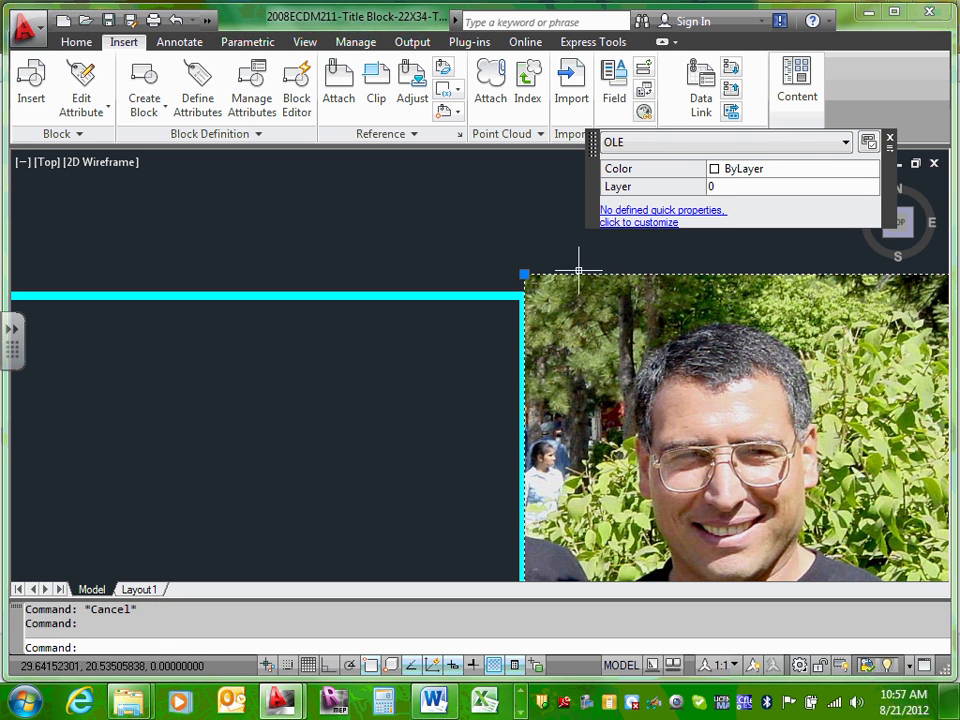
click(524, 273)
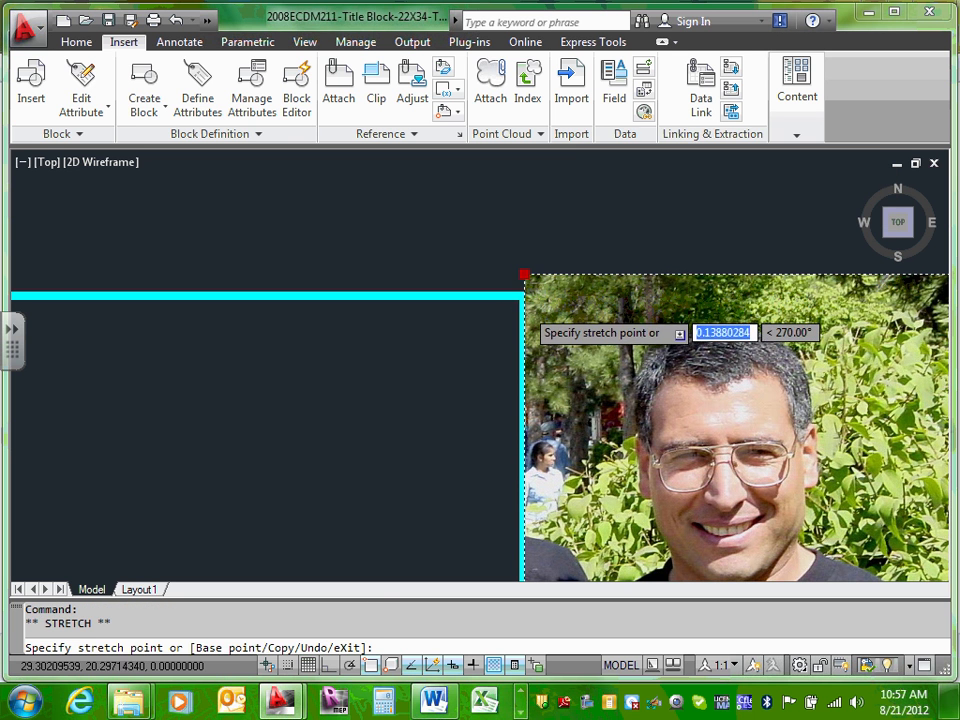
click(525, 290)
click(524, 295)
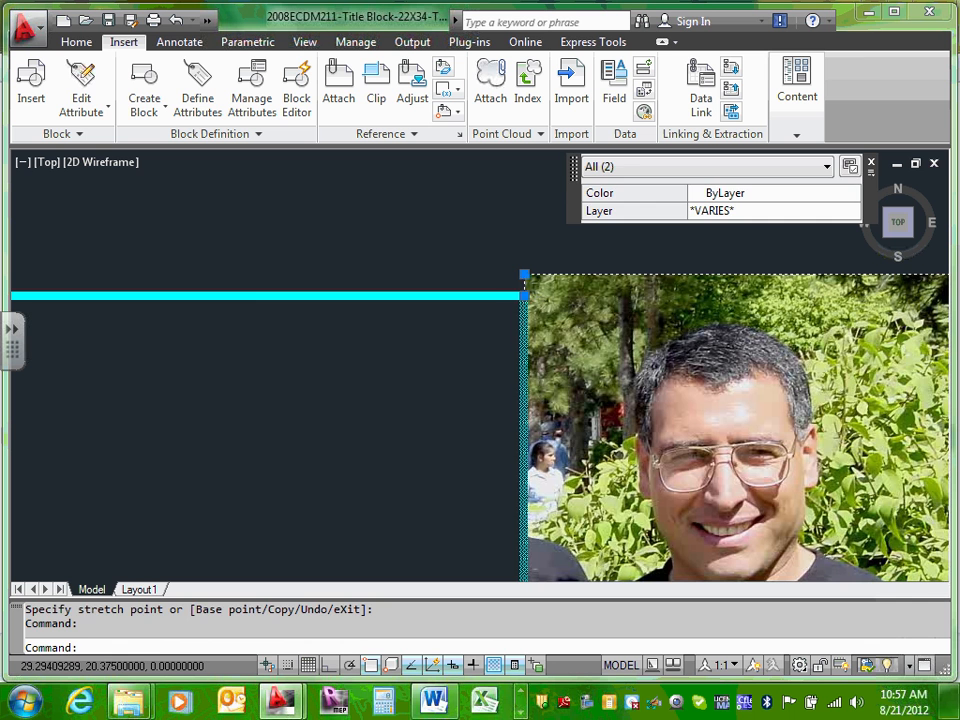
click(524, 294)
click(525, 275)
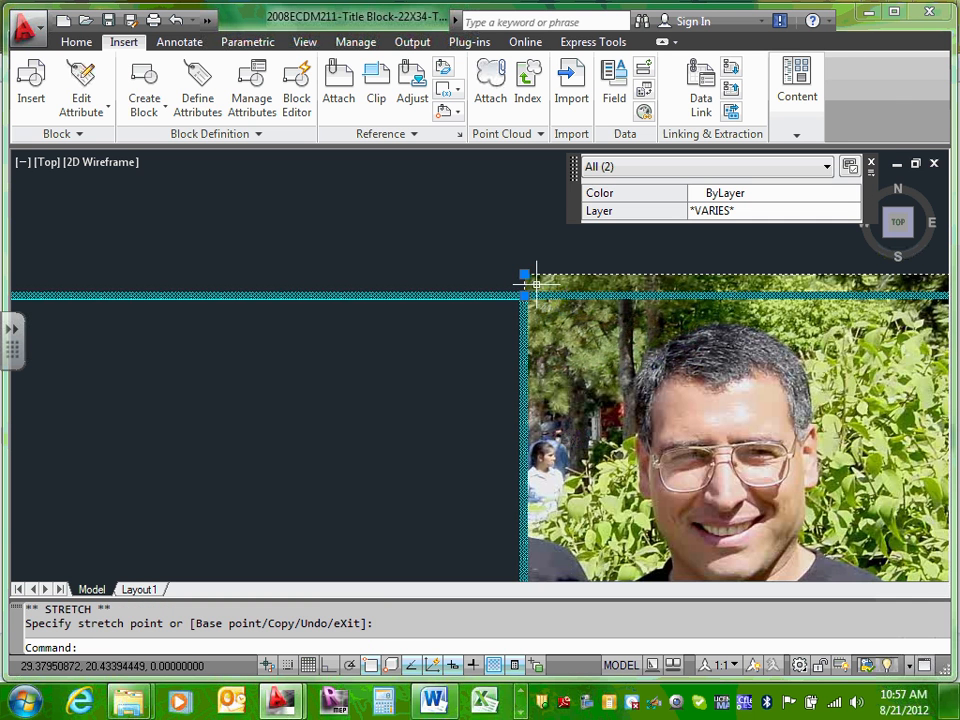
Step: Pull the photo's top-left corner inward, away from the title block's outer border
click(524, 275)
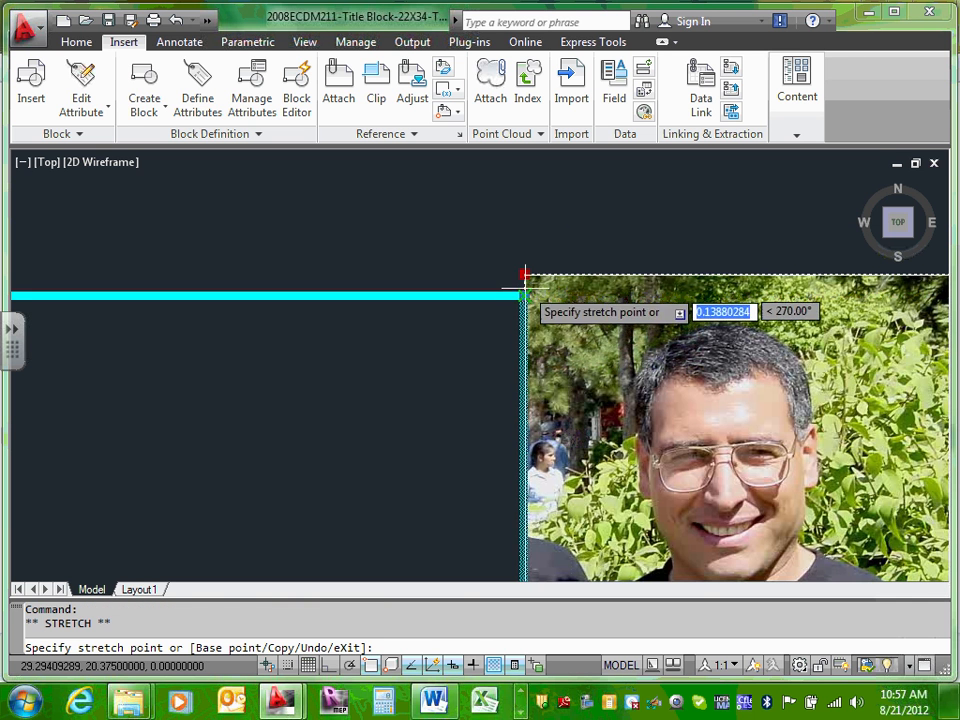
click(575, 330)
scroll(668, 335, down, 3)
scroll(690, 365, up, 3)
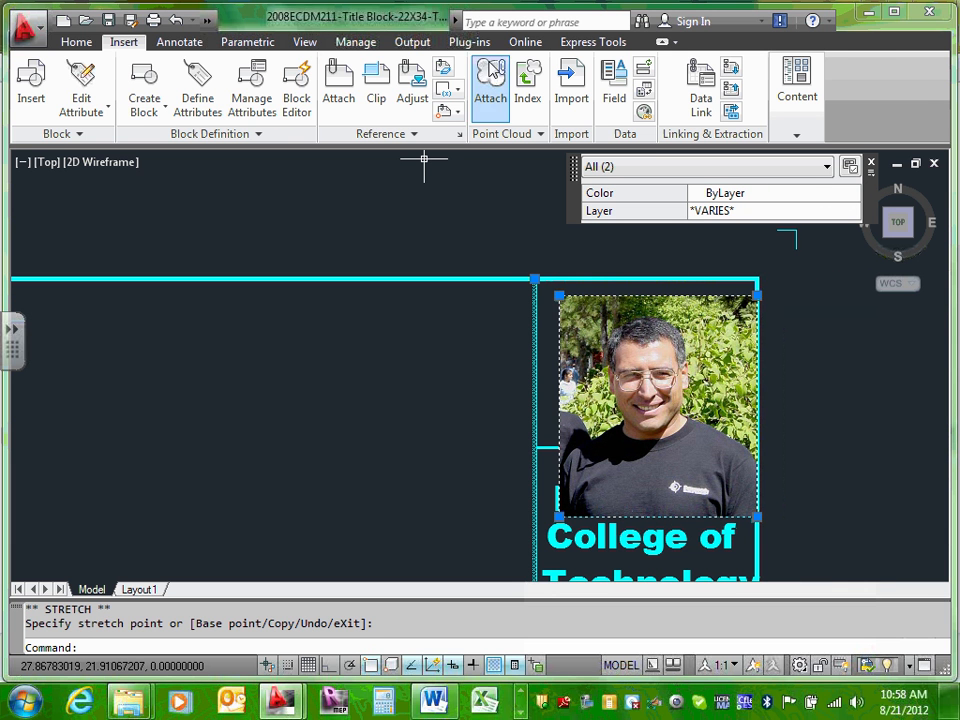
click(76, 42)
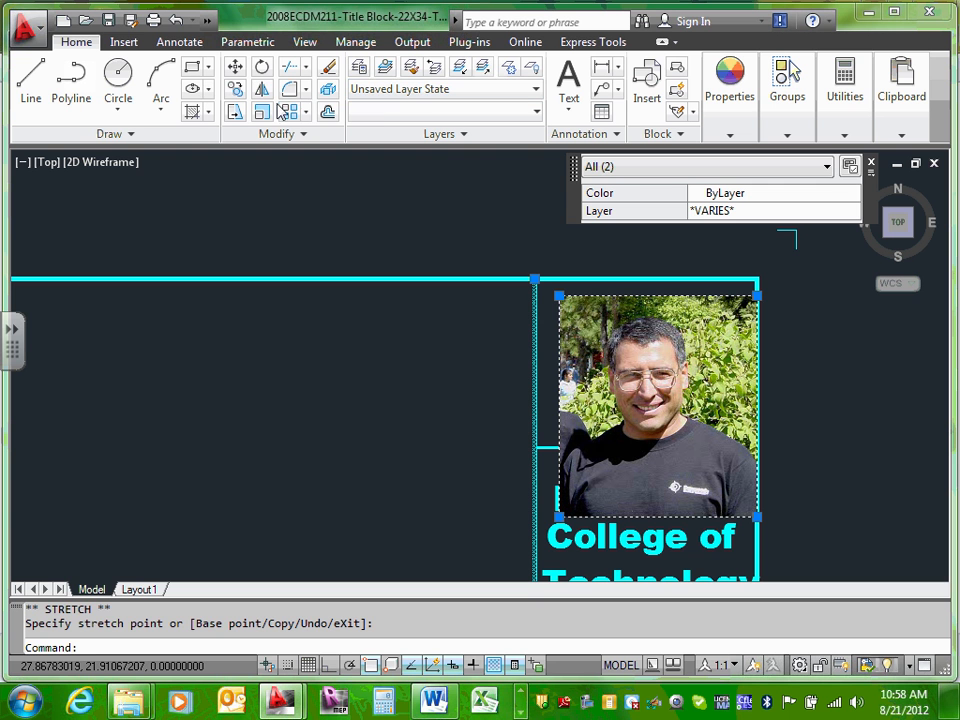
Step: Try moving the photo and line to uncover the Dunwoody text, then undo the move
click(235, 66)
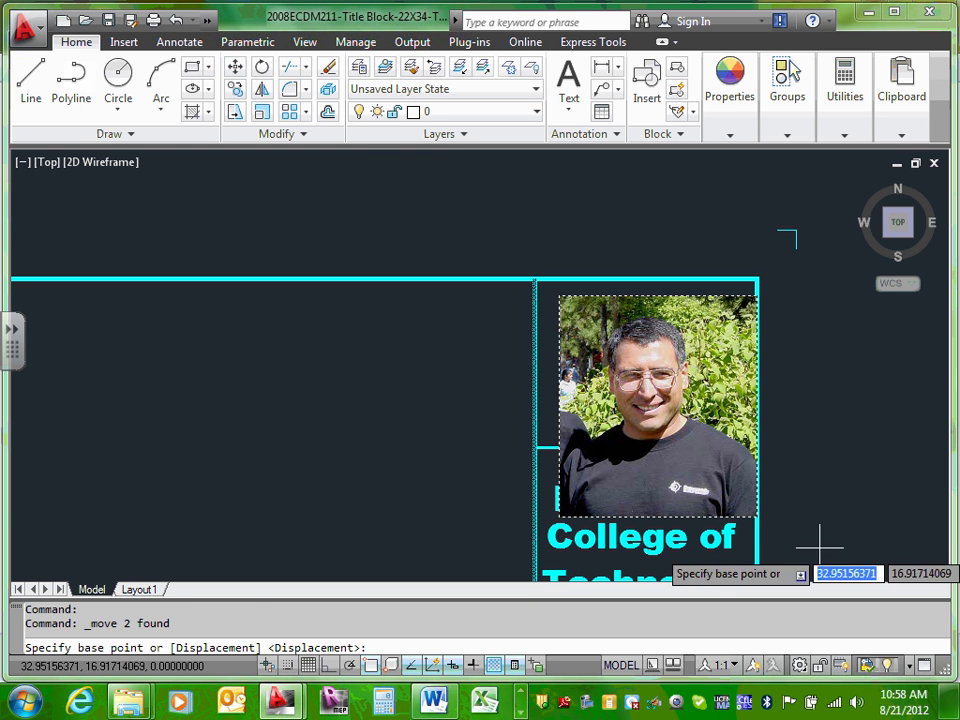
click(729, 482)
click(677, 445)
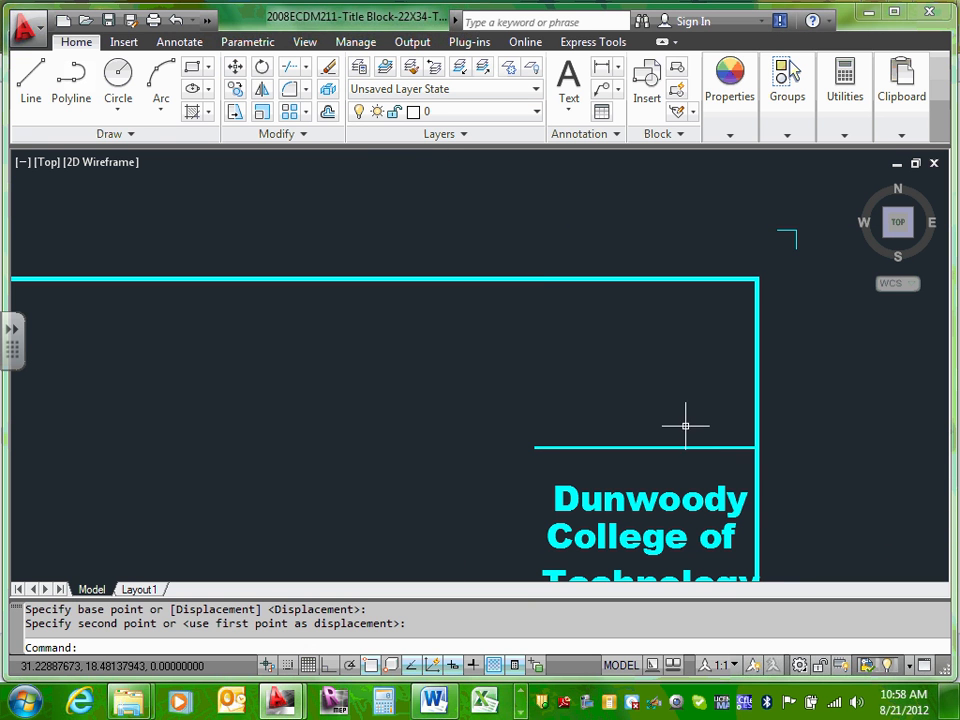
click(175, 20)
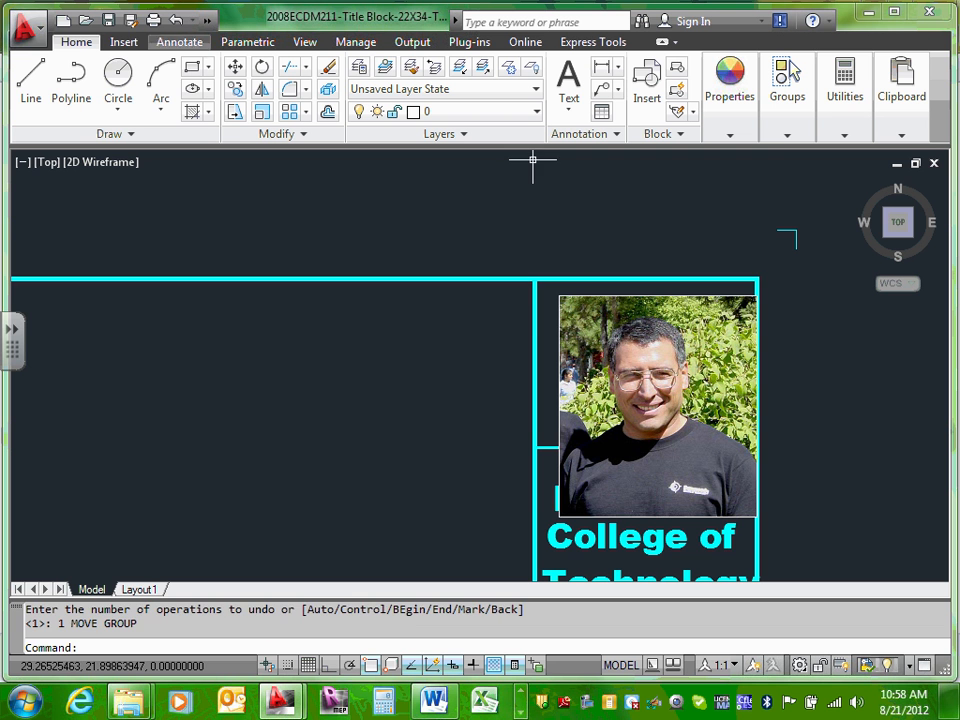
Step: Shrink the photo by dragging its bottom-right corner up-left into the top cell
click(748, 519)
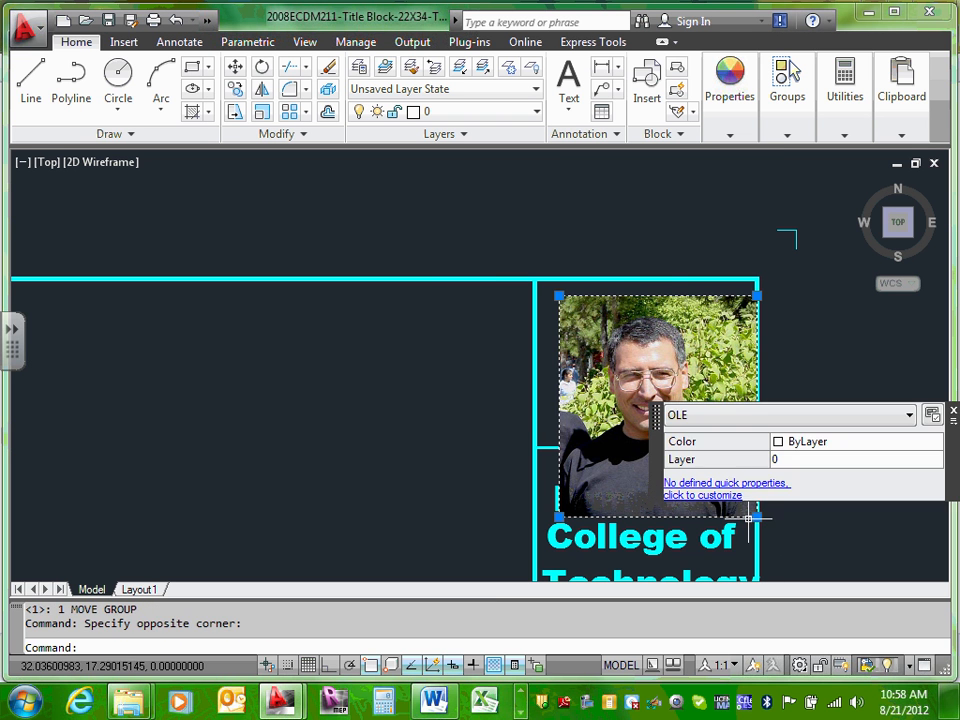
click(756, 516)
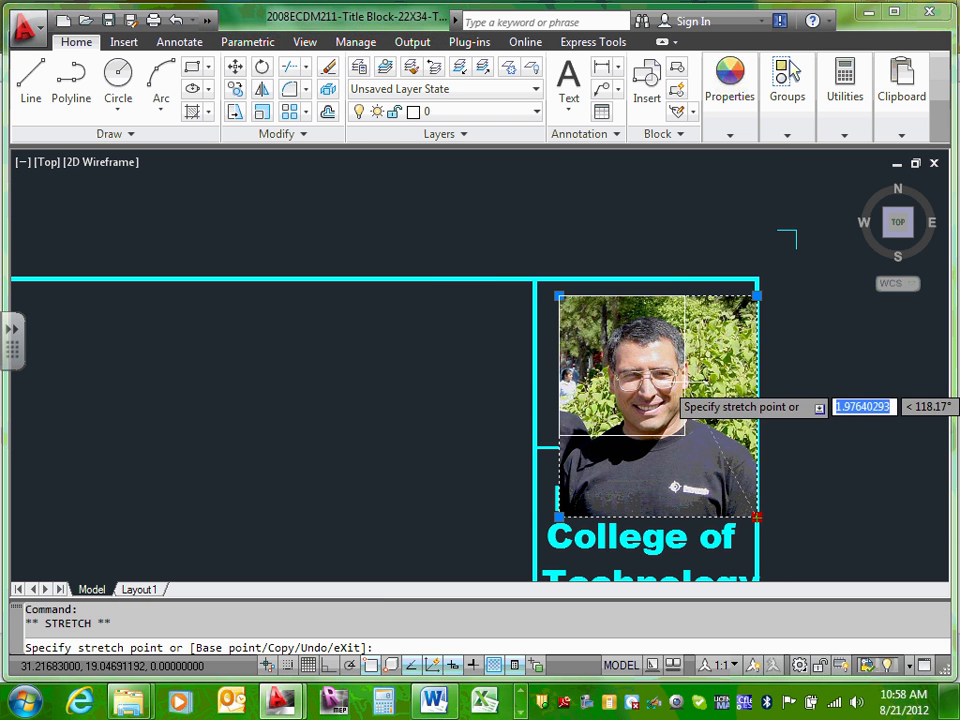
click(685, 436)
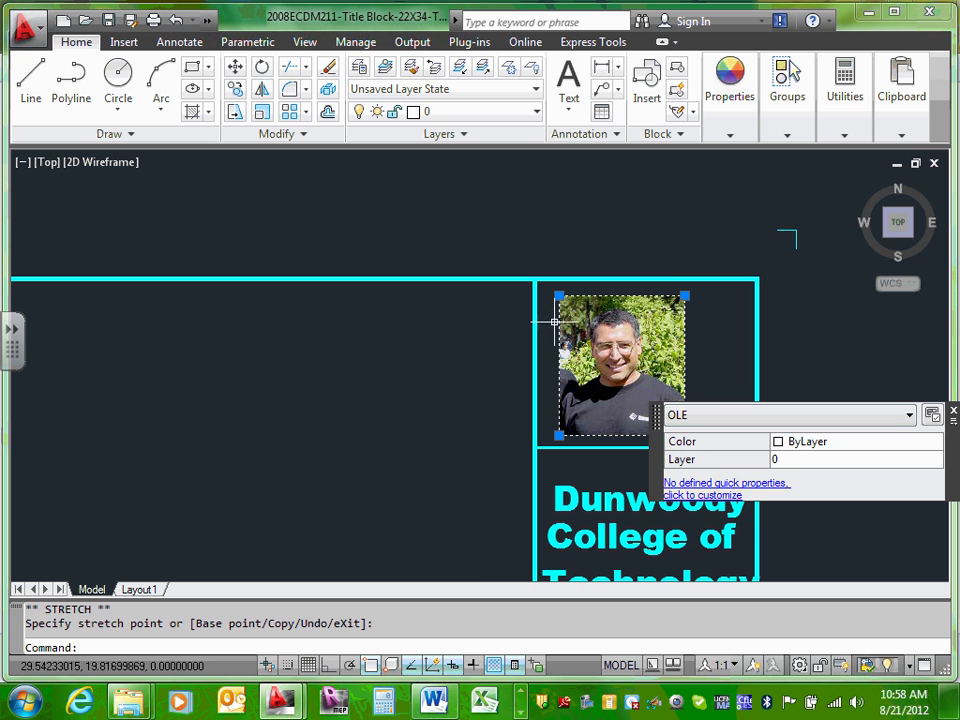
mouse_move(621, 330)
middle_down()
mouse_move(653, 332)
mouse_move(546, 322)
middle_up()
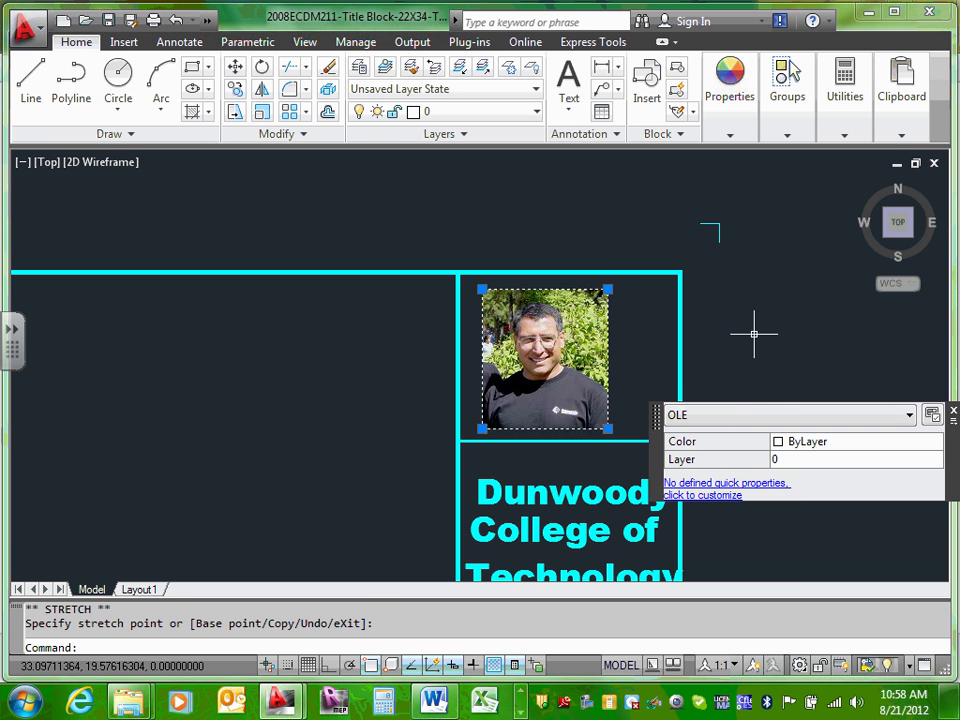
key(Escape)
scroll(594, 348, down, 3)
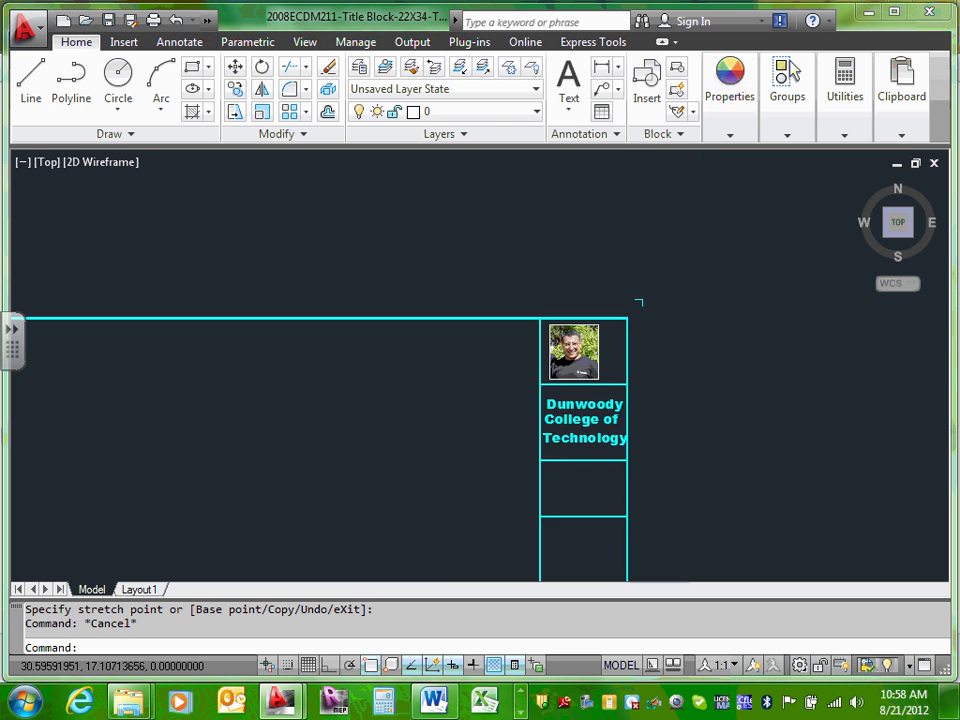
scroll(579, 407, up, 5)
scroll(615, 326, down, 5)
scroll(585, 420, up, 4)
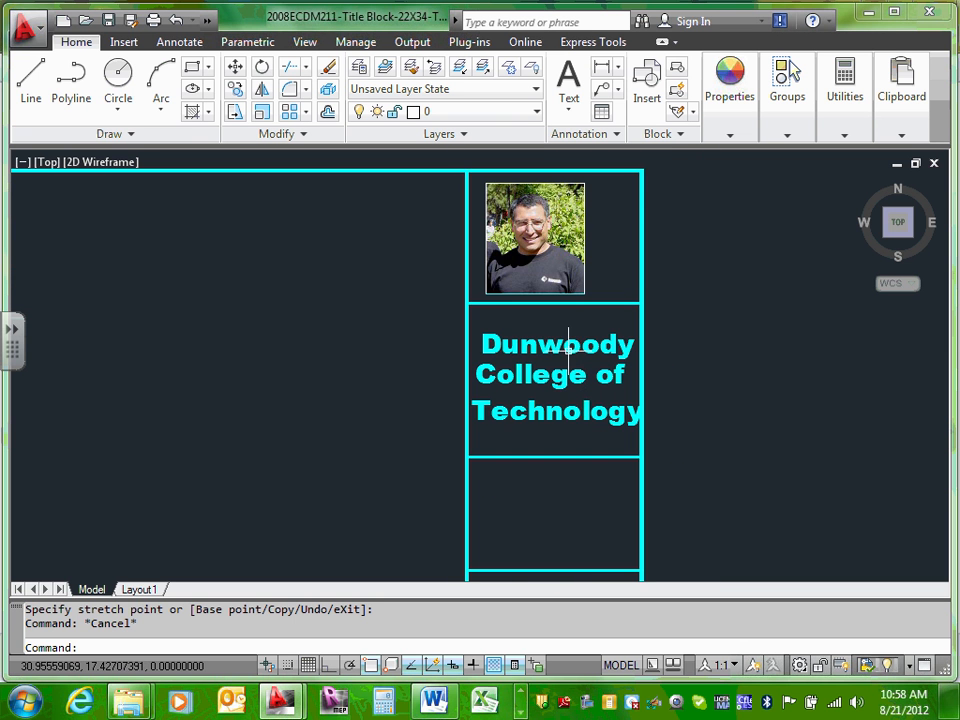
scroll(563, 346, down, 6)
scroll(559, 392, up, 6)
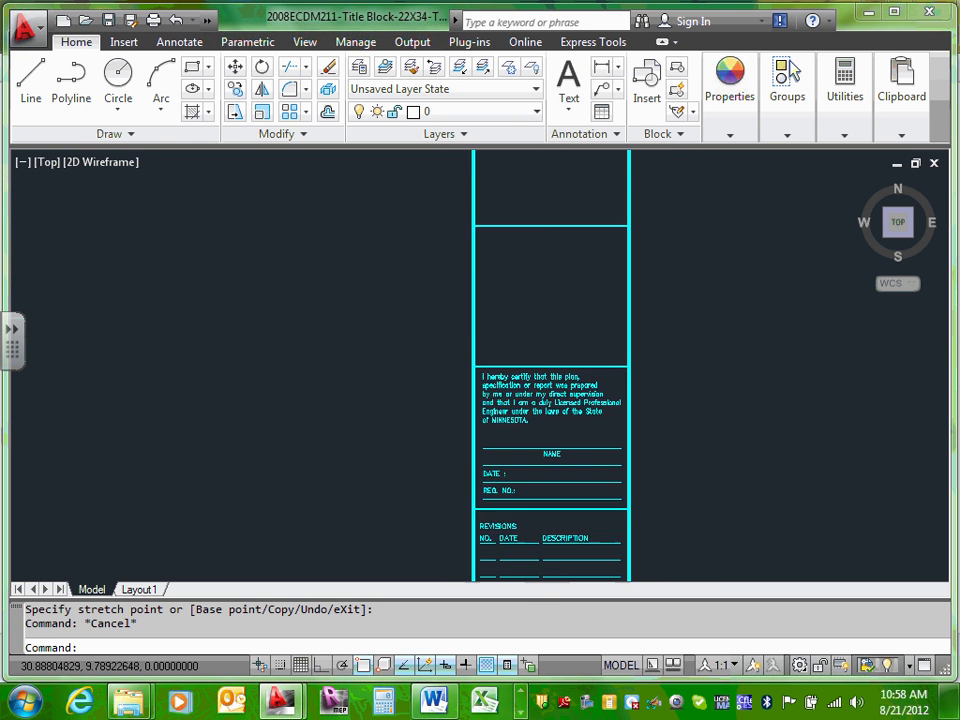
scroll(560, 446, up, 2)
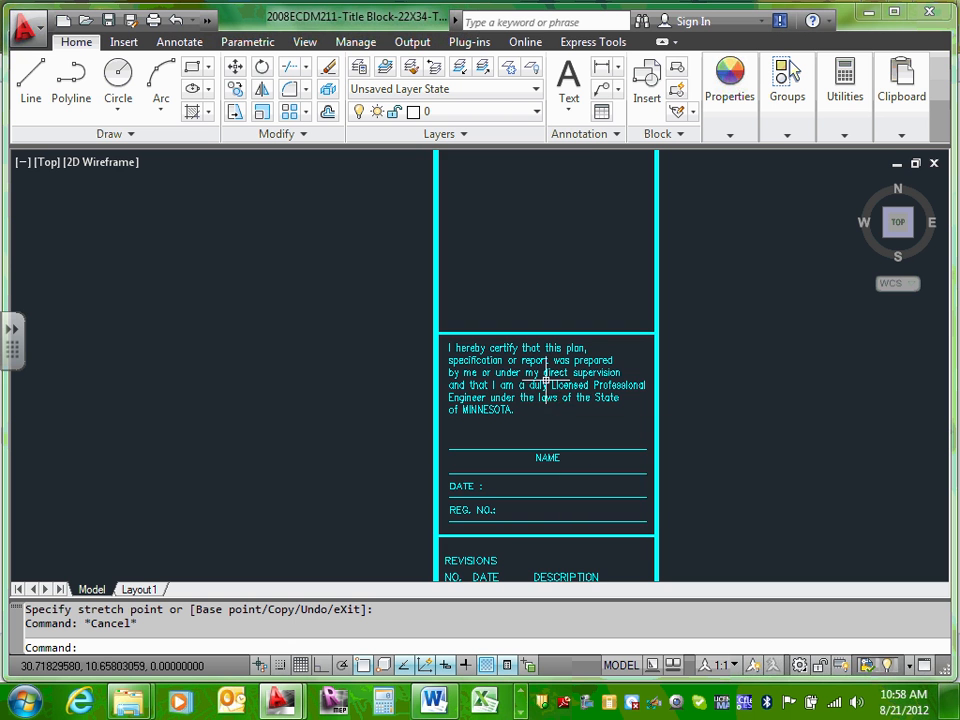
scroll(550, 375, down, 6)
scroll(550, 345, up, 5)
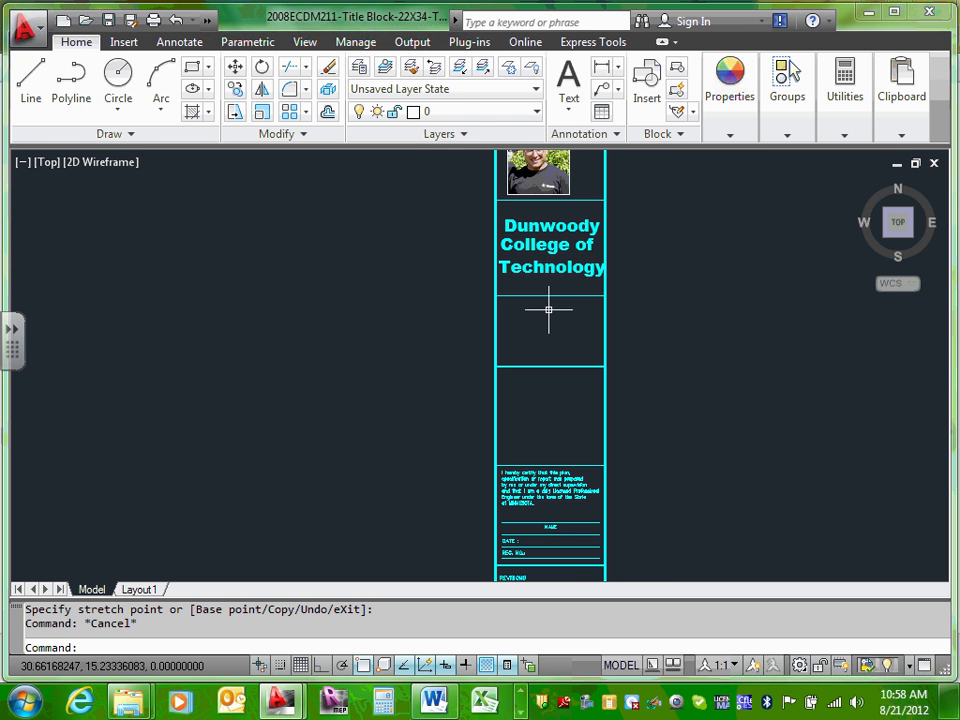
click(553, 228)
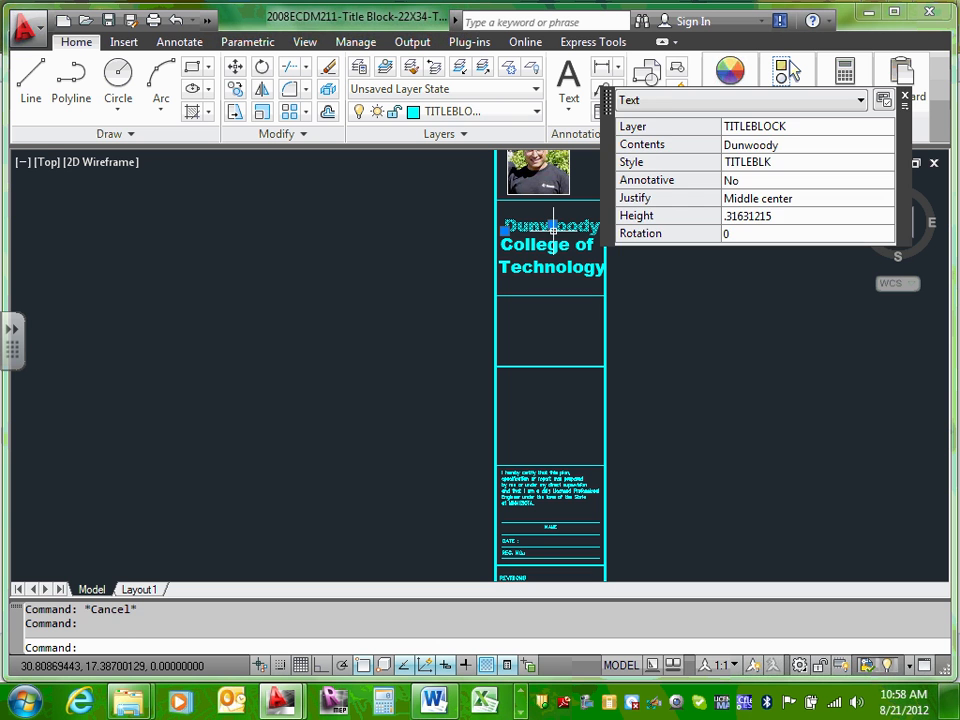
key(Escape)
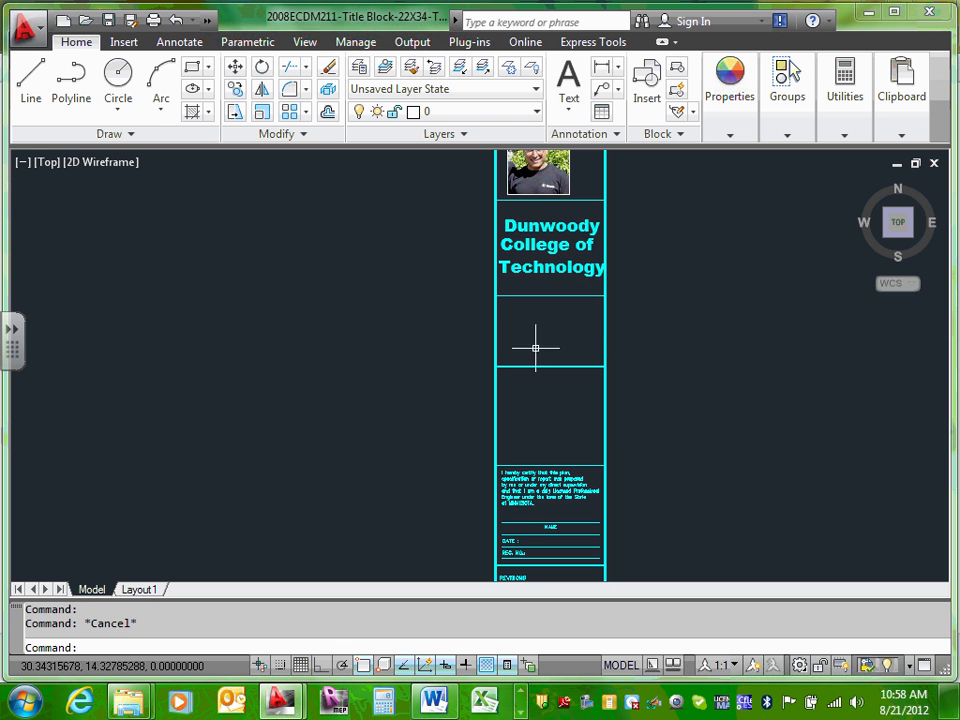
mouse_move(561, 225)
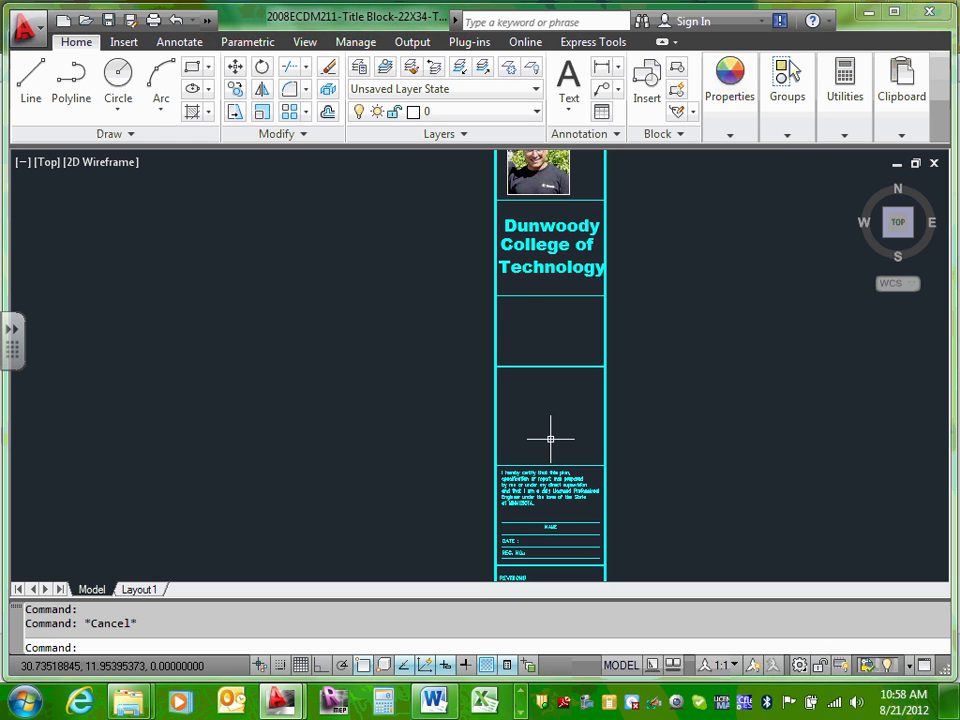
scroll(550, 438, down, 2)
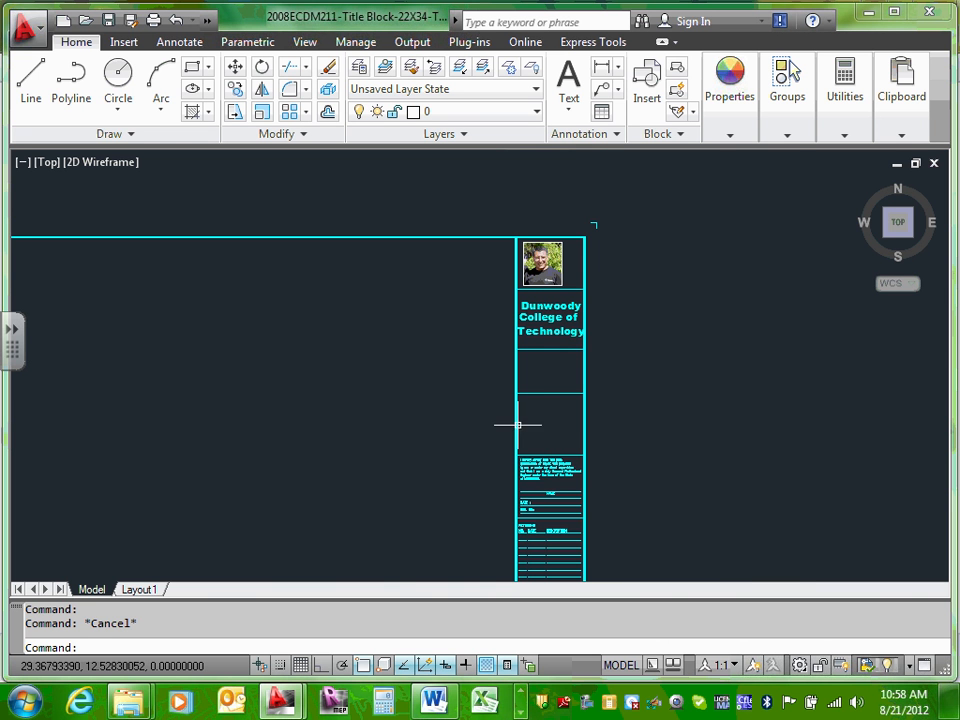
scroll(527, 487, up, 7)
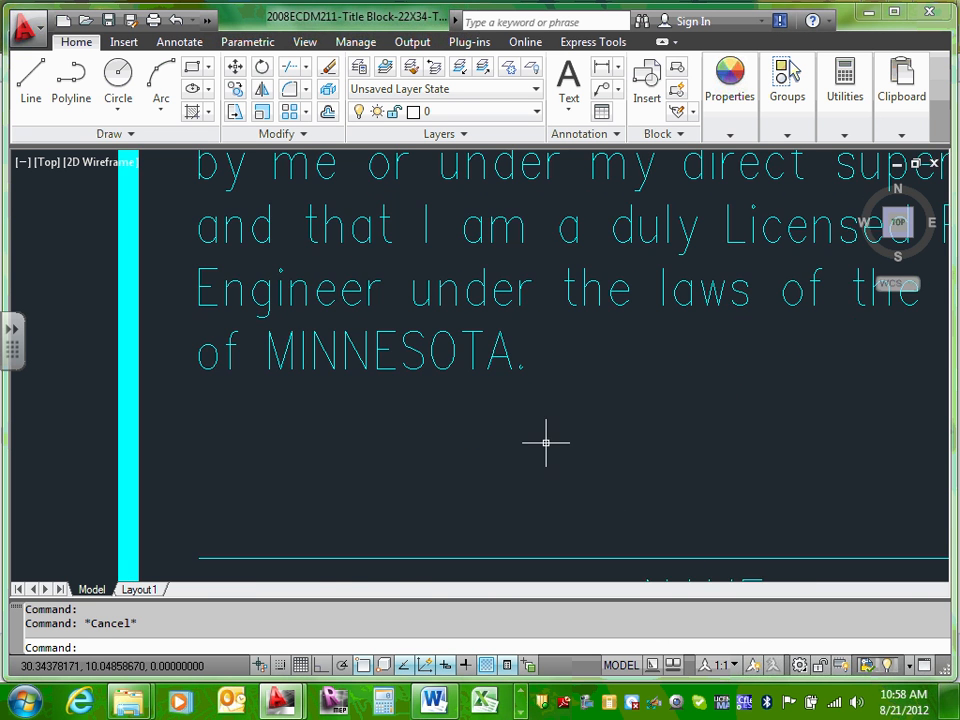
scroll(546, 444, down, 3)
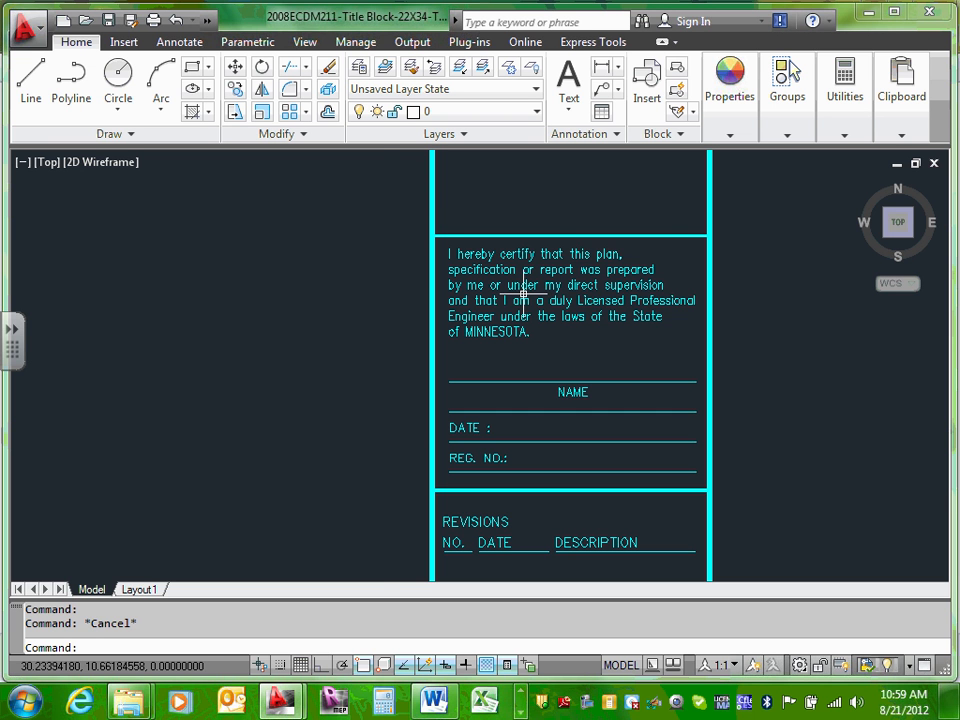
scroll(546, 412, up, 2)
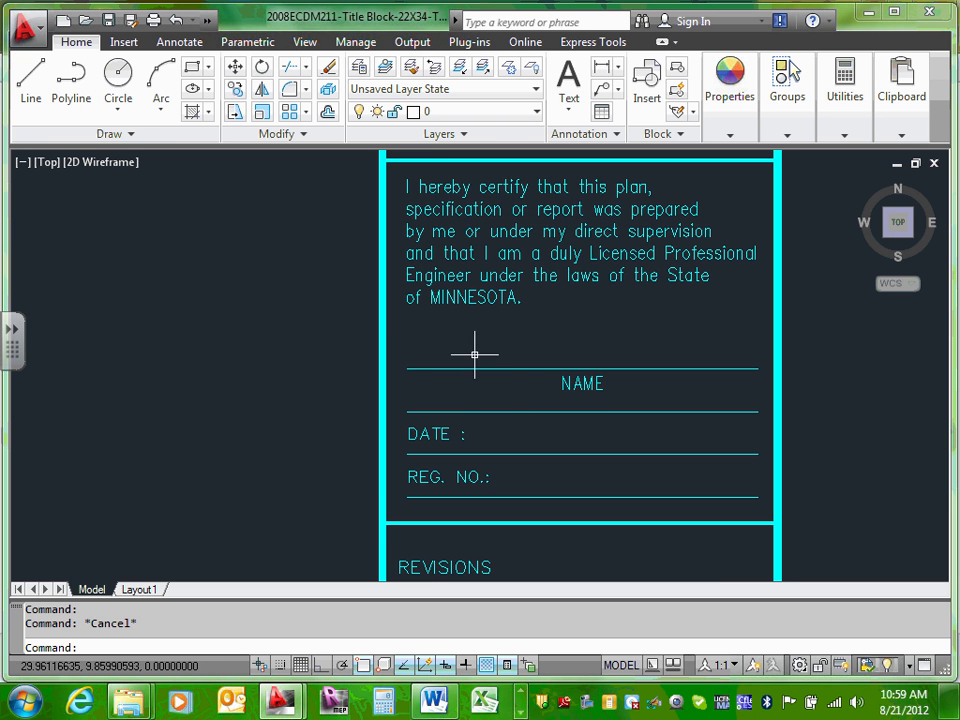
scroll(511, 405, down, 4)
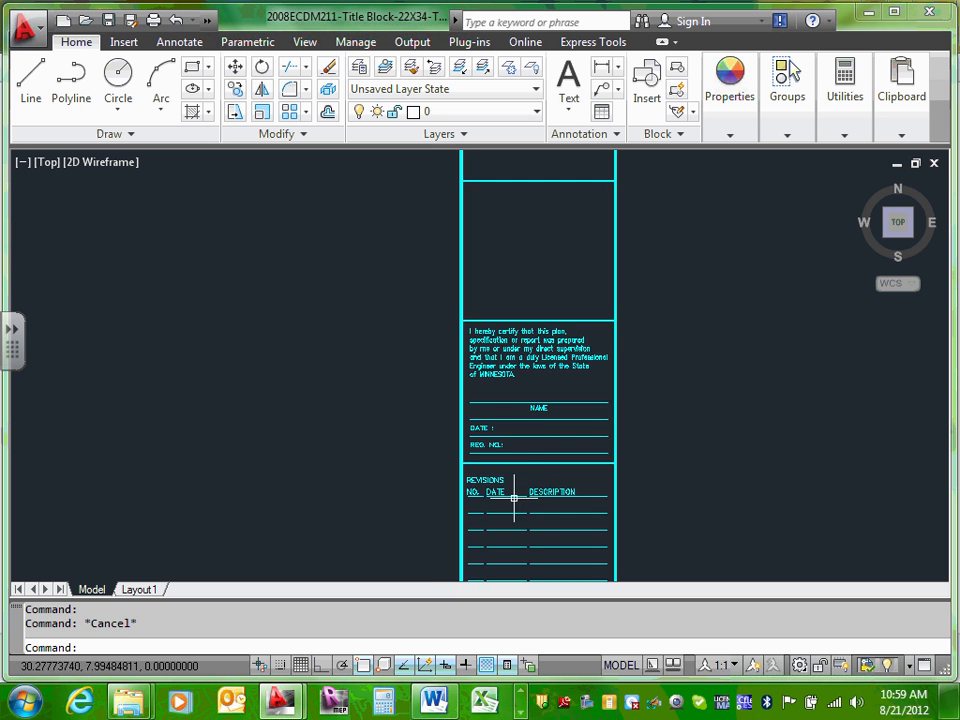
middle_drag(514, 506, 535, 360)
scroll(535, 360, up, 2)
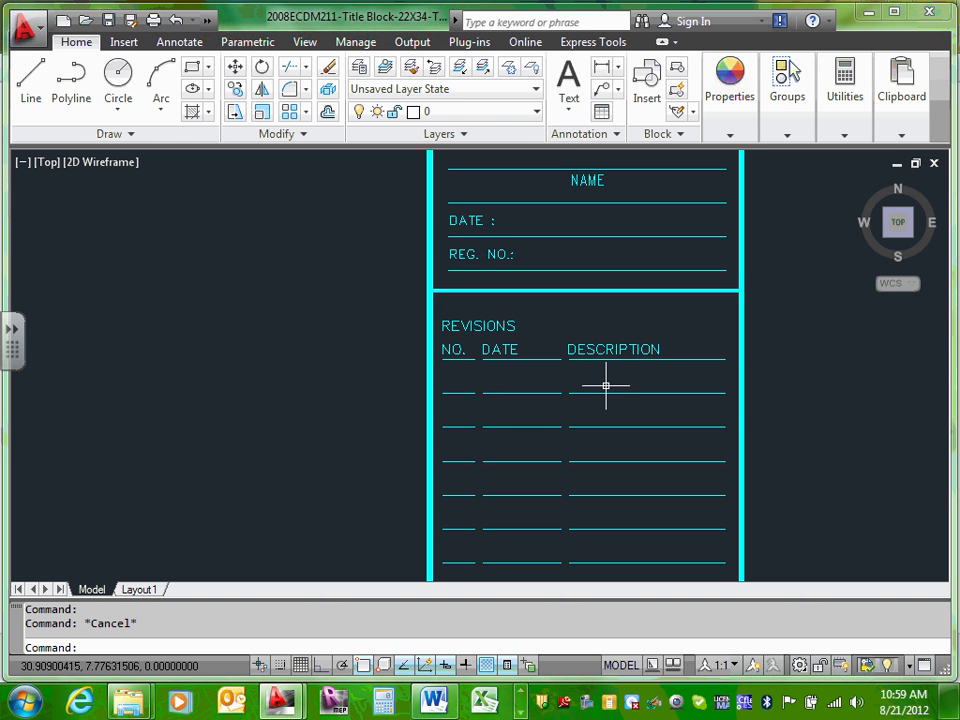
scroll(605, 385, down, 4)
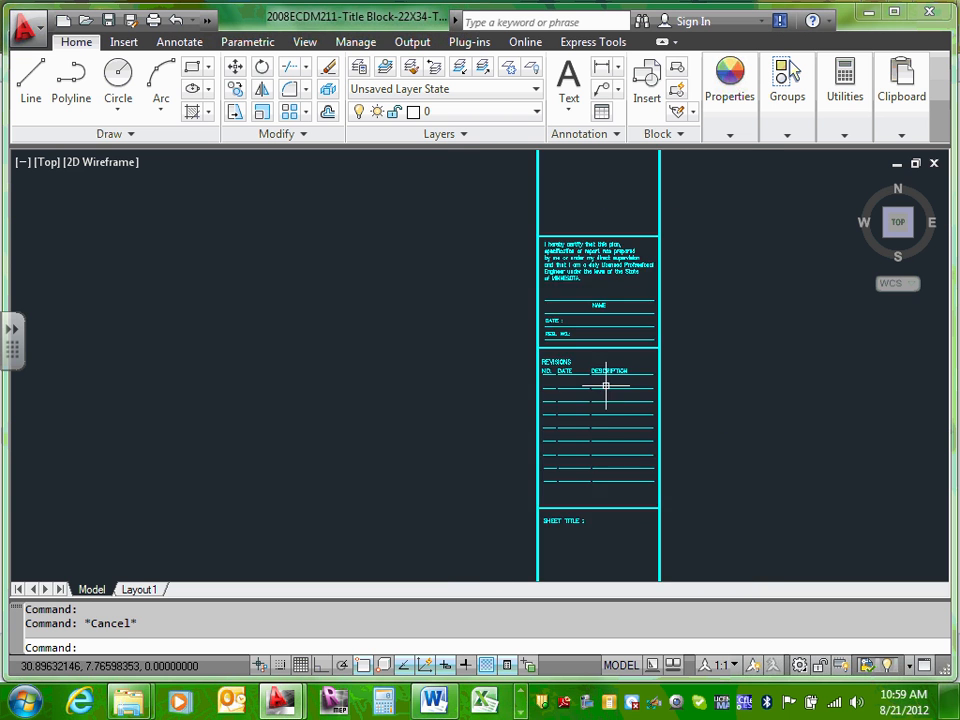
scroll(596, 508, up, 3)
middle_drag(596, 508, 609, 309)
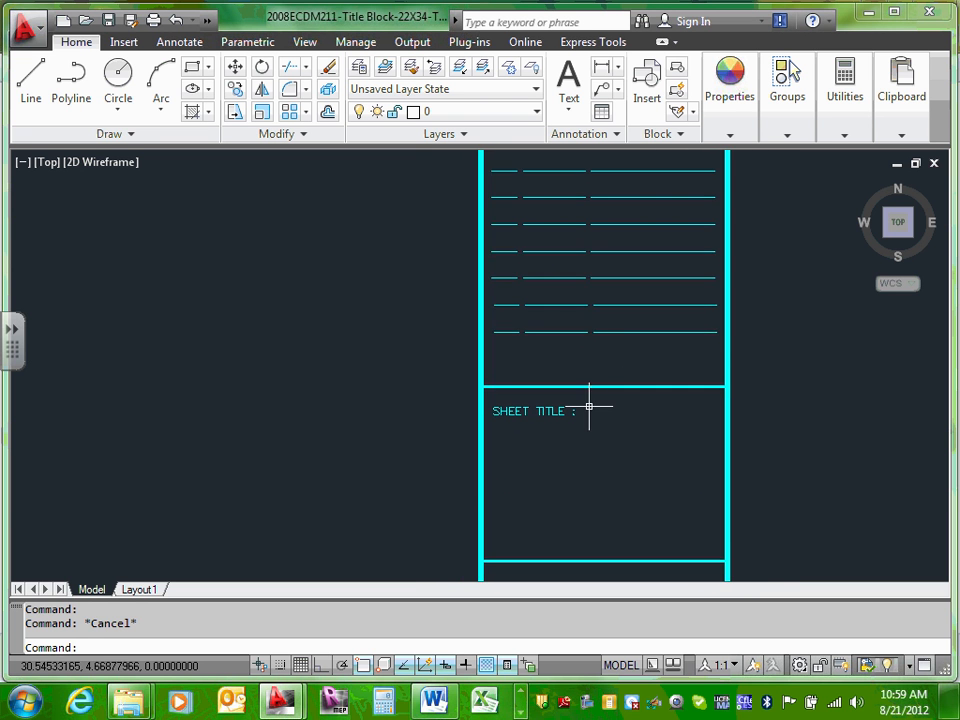
scroll(589, 407, up, 2)
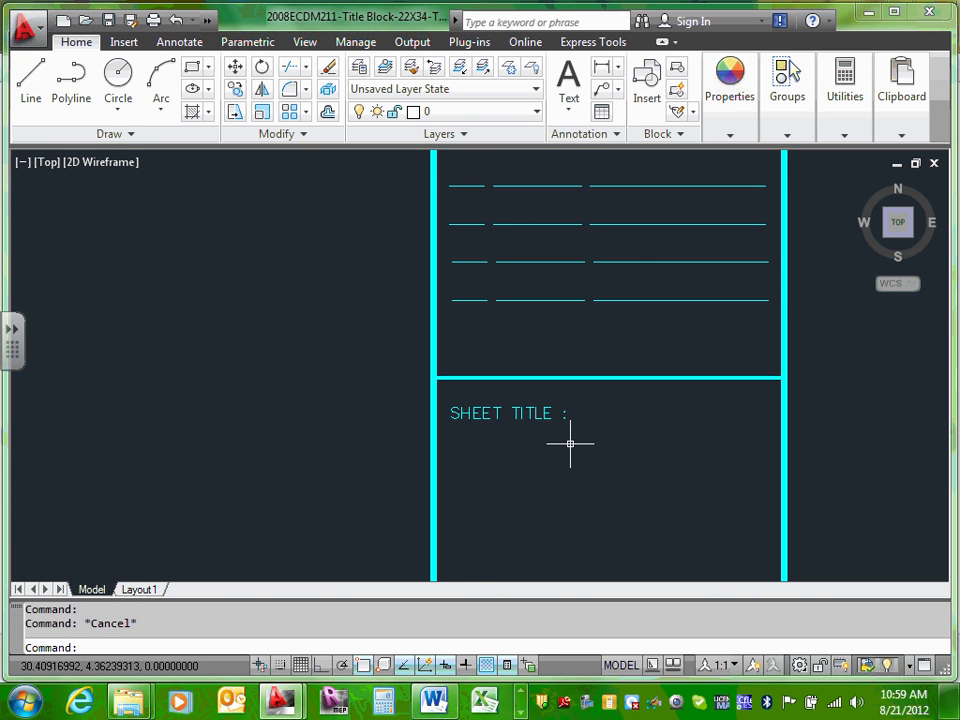
middle_drag(568, 450, 583, 285)
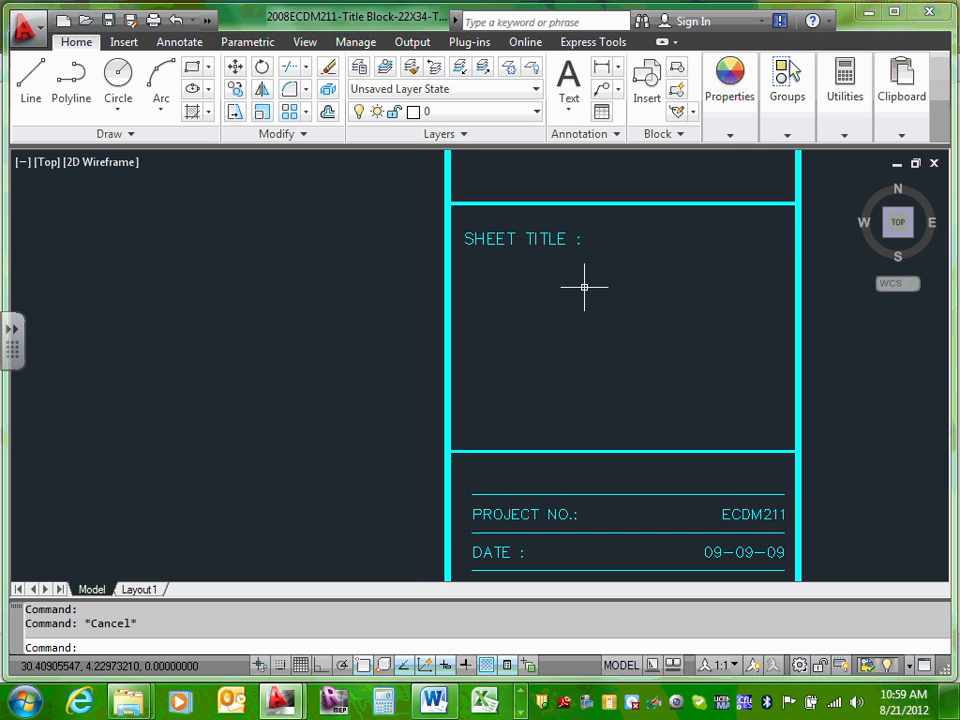
middle_drag(577, 434, 591, 236)
scroll(591, 236, up, 2)
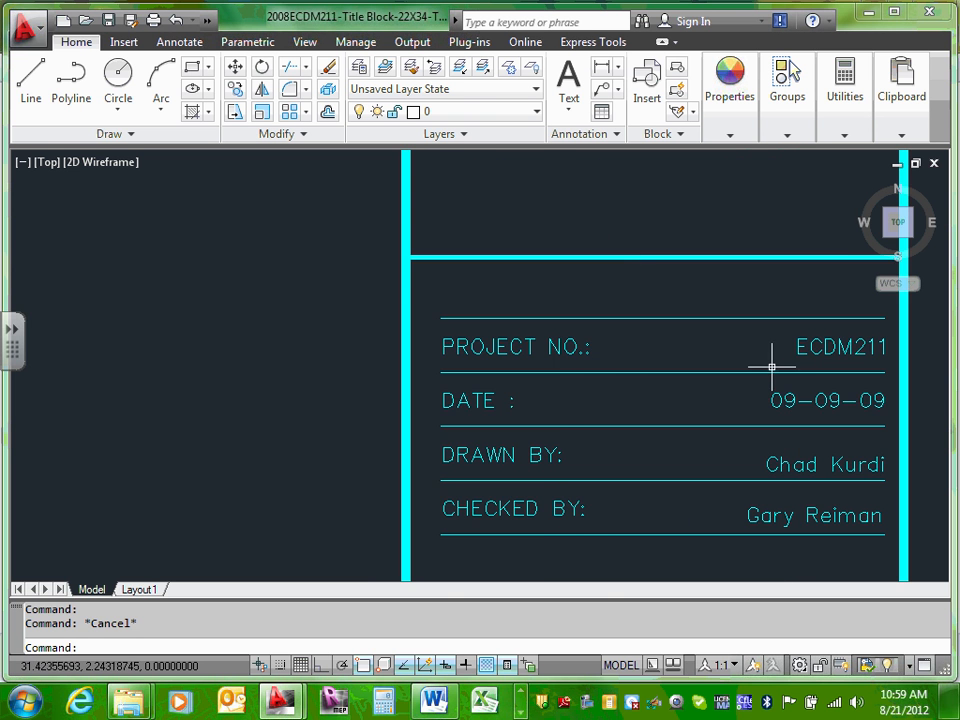
scroll(771, 364, down, 2)
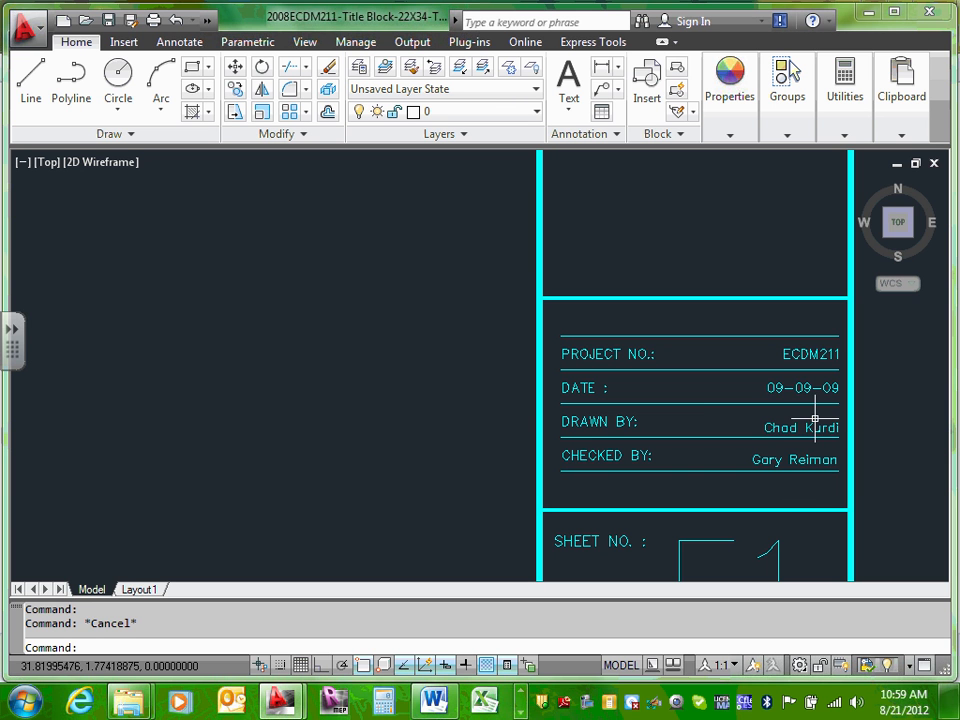
Step: Change the title block date from 09-09-09 to 08-20-12
click(808, 388)
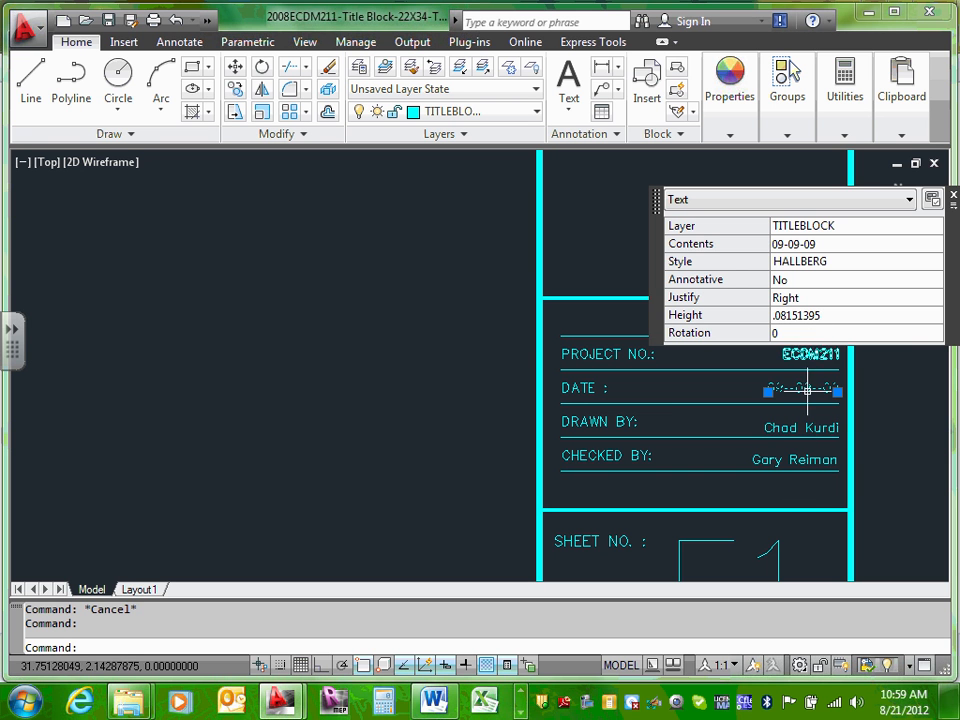
click(806, 389)
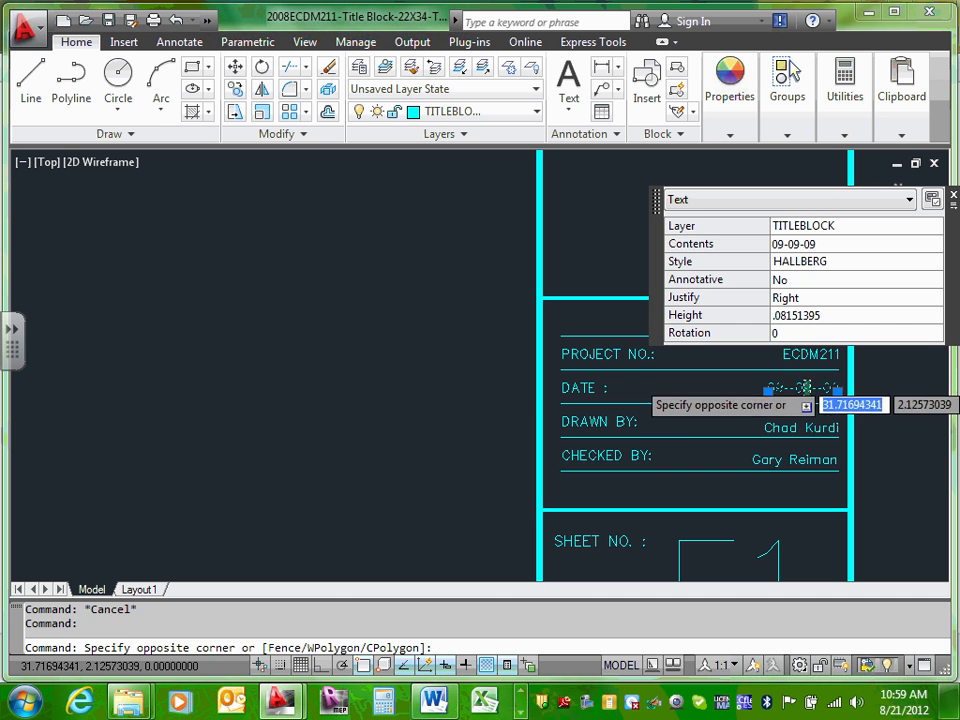
double_click(806, 390)
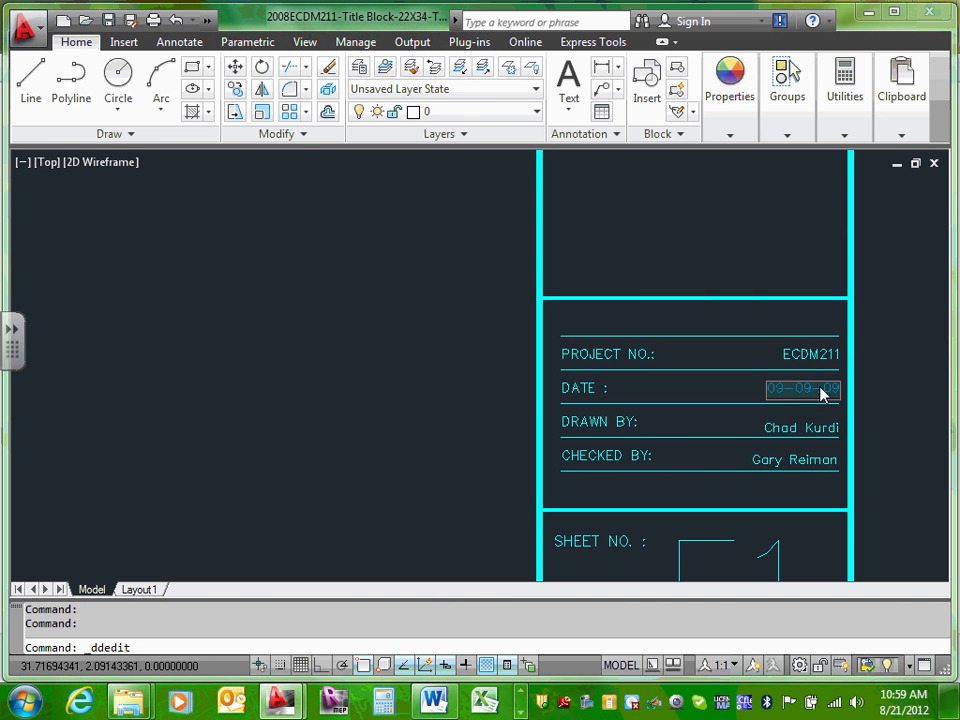
click(825, 389)
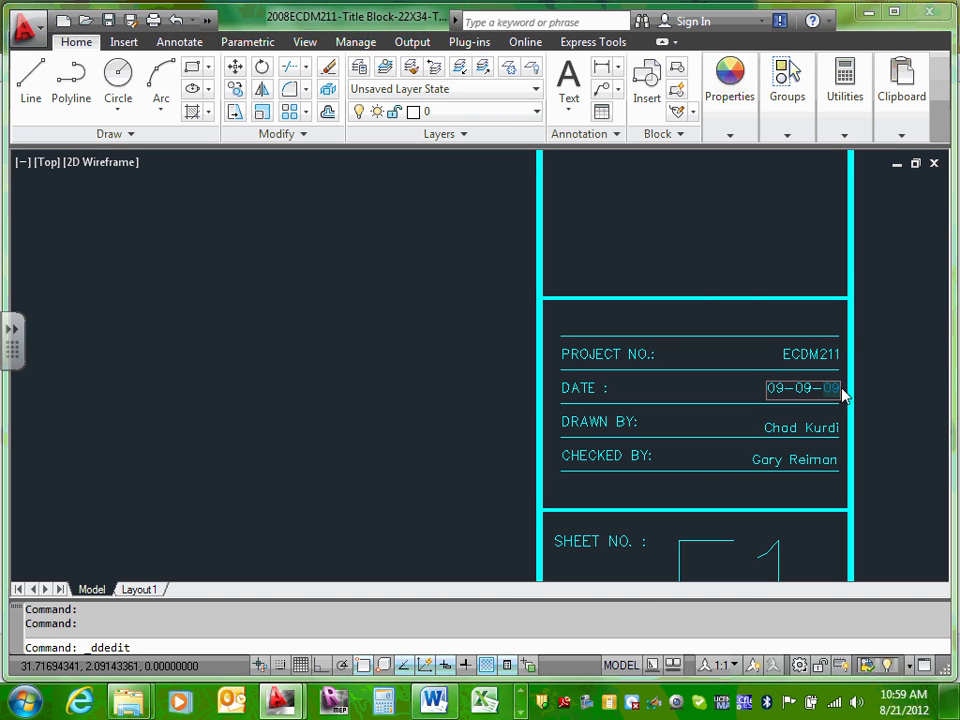
text(12)
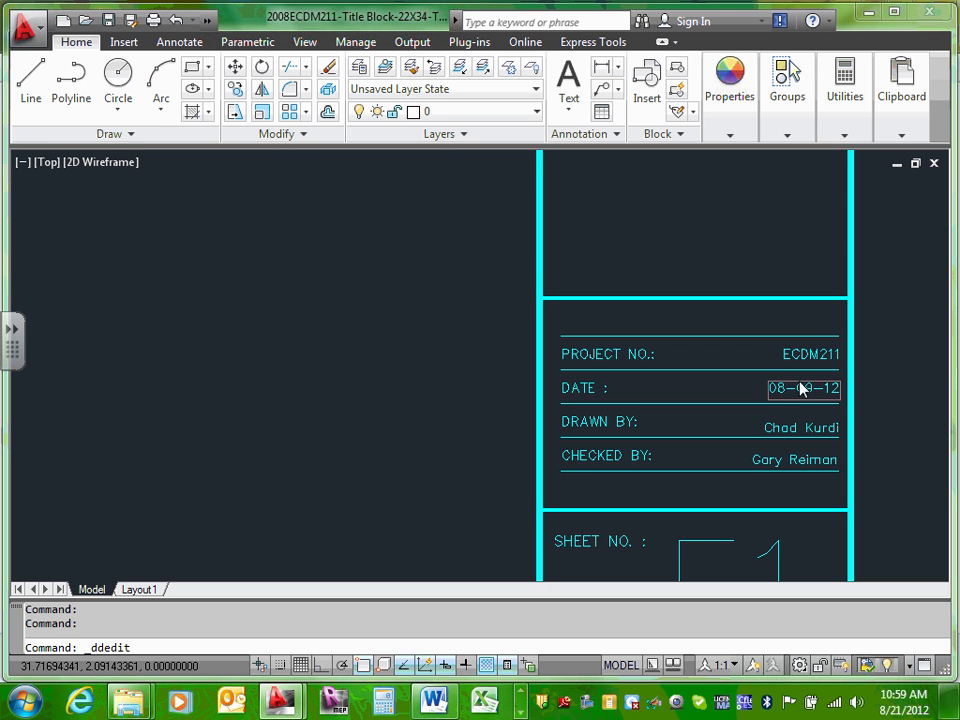
text(20)
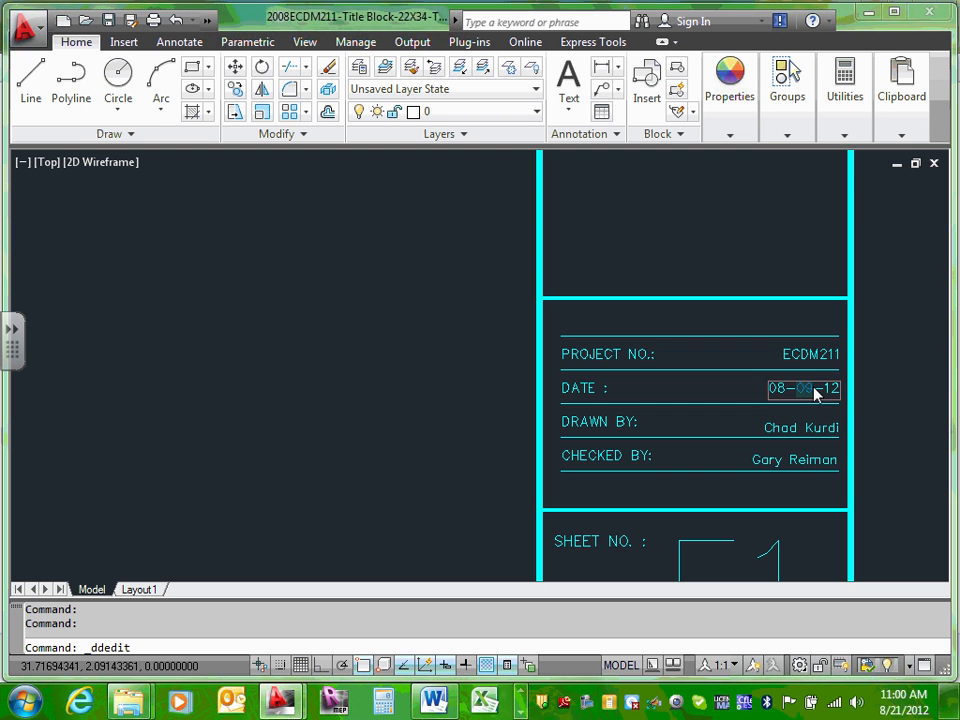
click(817, 465)
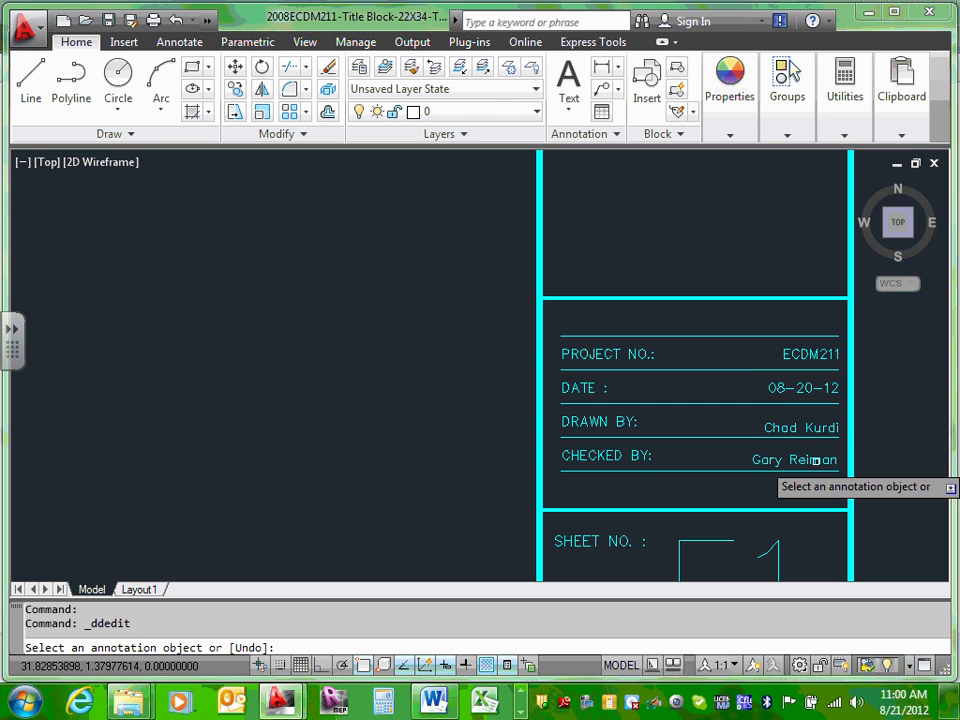
Step: Enter the drafter's name under CHECKED BY and replace the DRAWN BY entry with *****
click(815, 462)
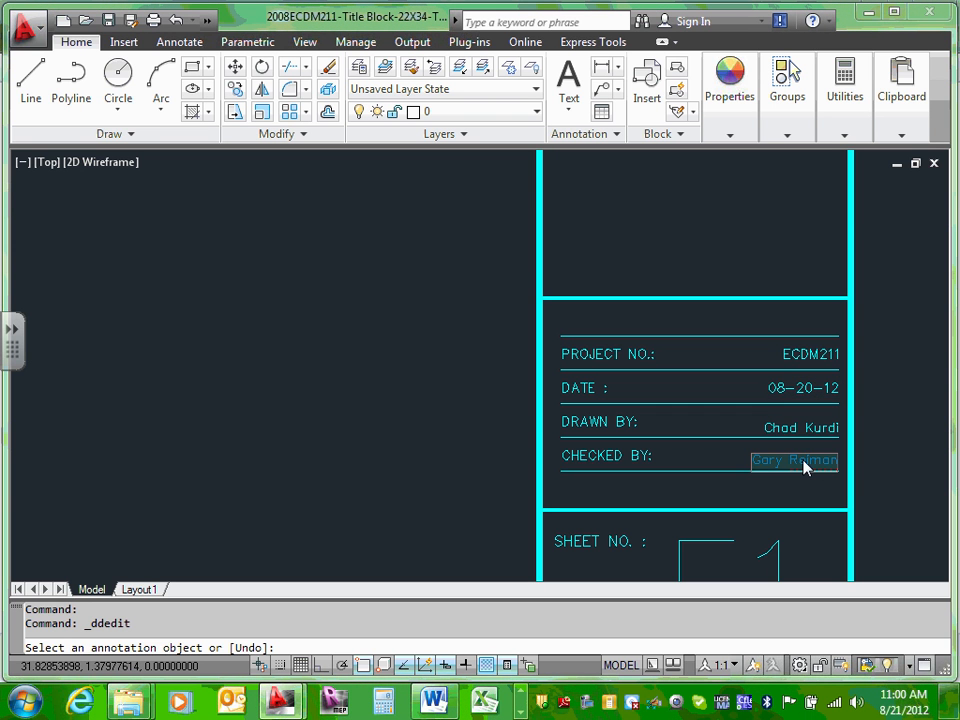
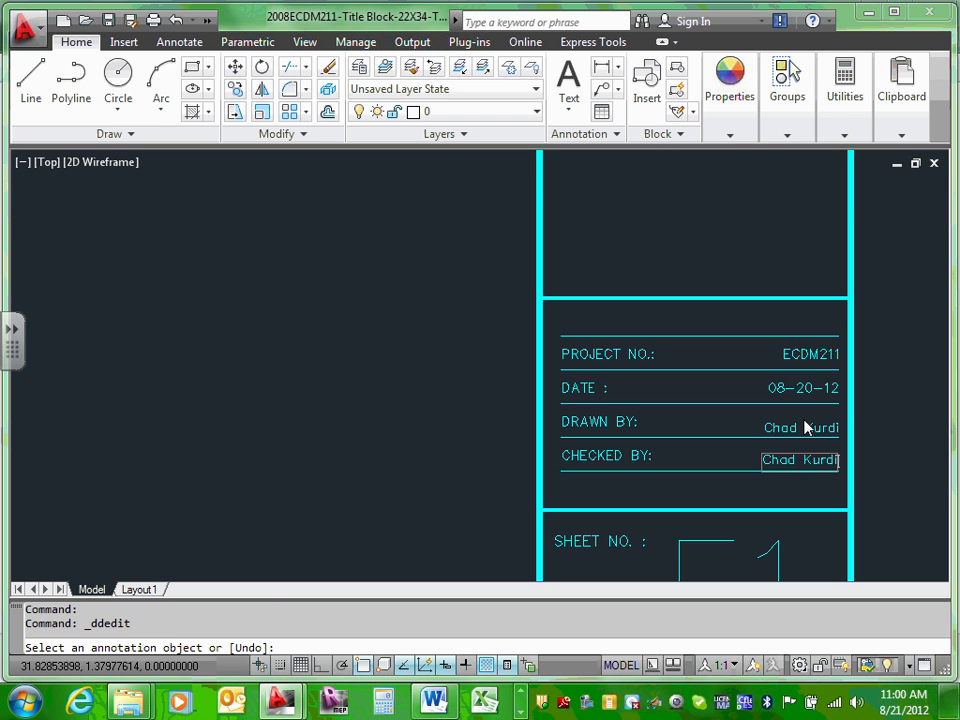
key(Return)
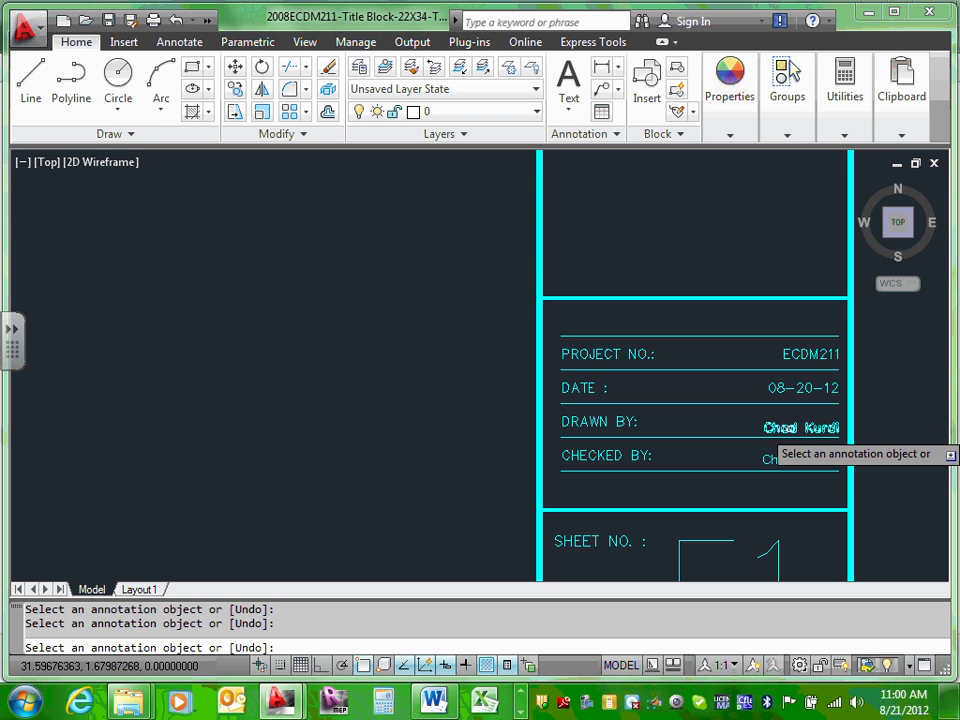
click(798, 428)
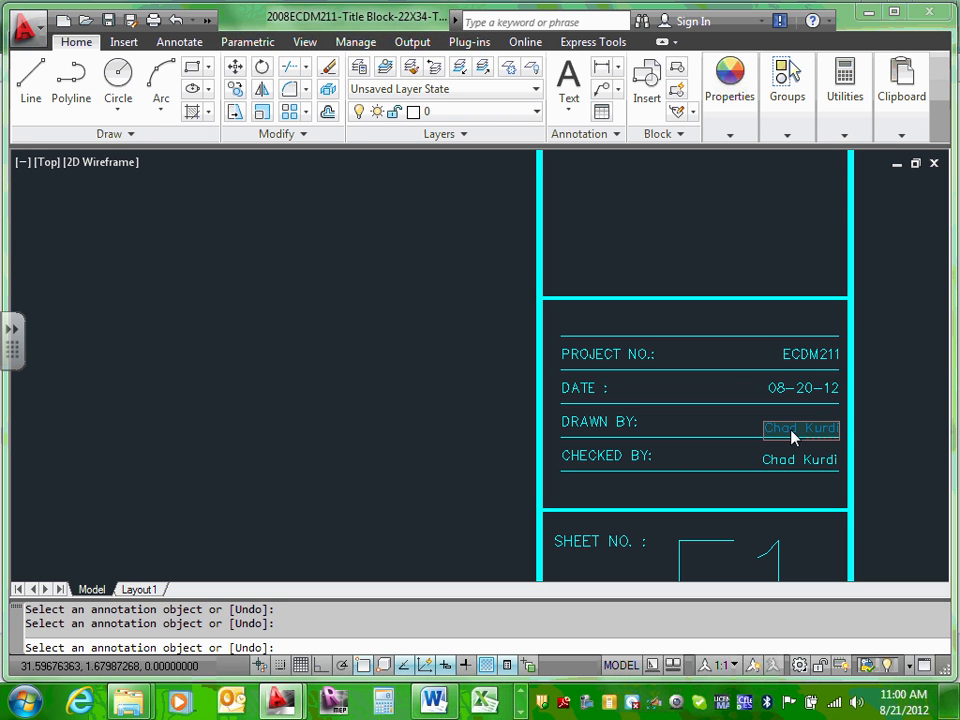
text(*****)
click(762, 413)
key(Escape)
Step: Delete the E1 sheet number text from the title block
scroll(720, 470, down, 4)
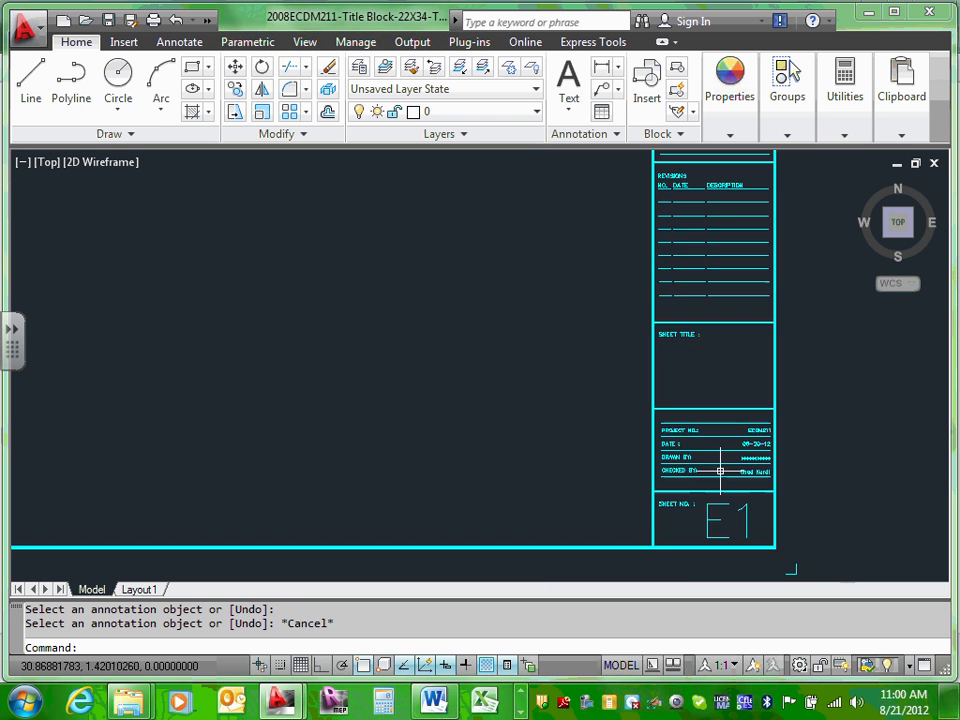
scroll(720, 470, down, 1)
scroll(739, 497, up, 5)
click(719, 489)
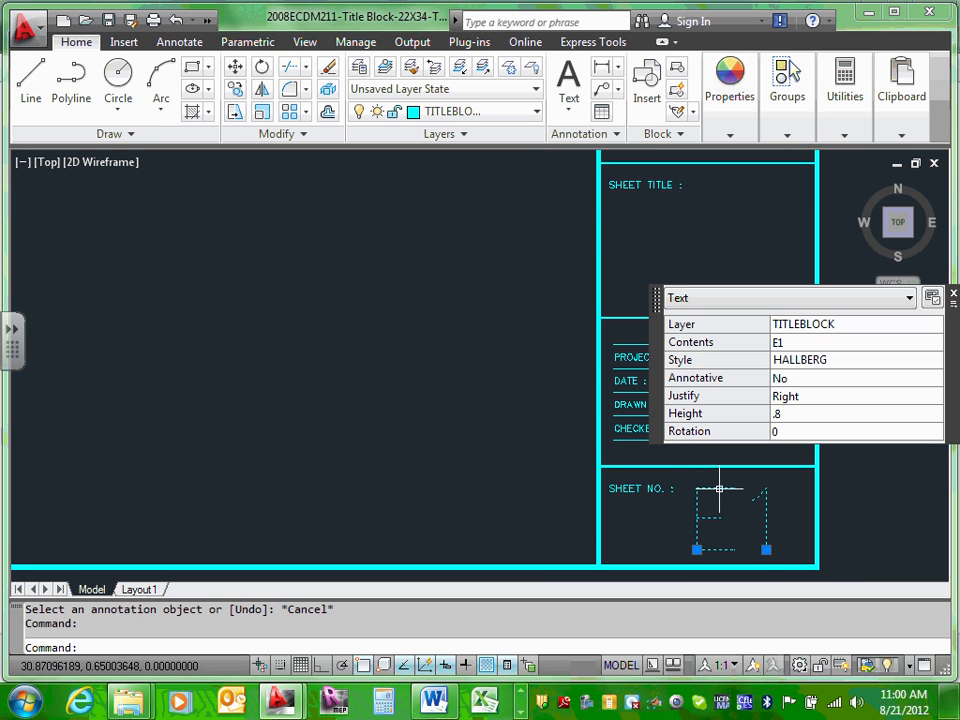
key(Delete)
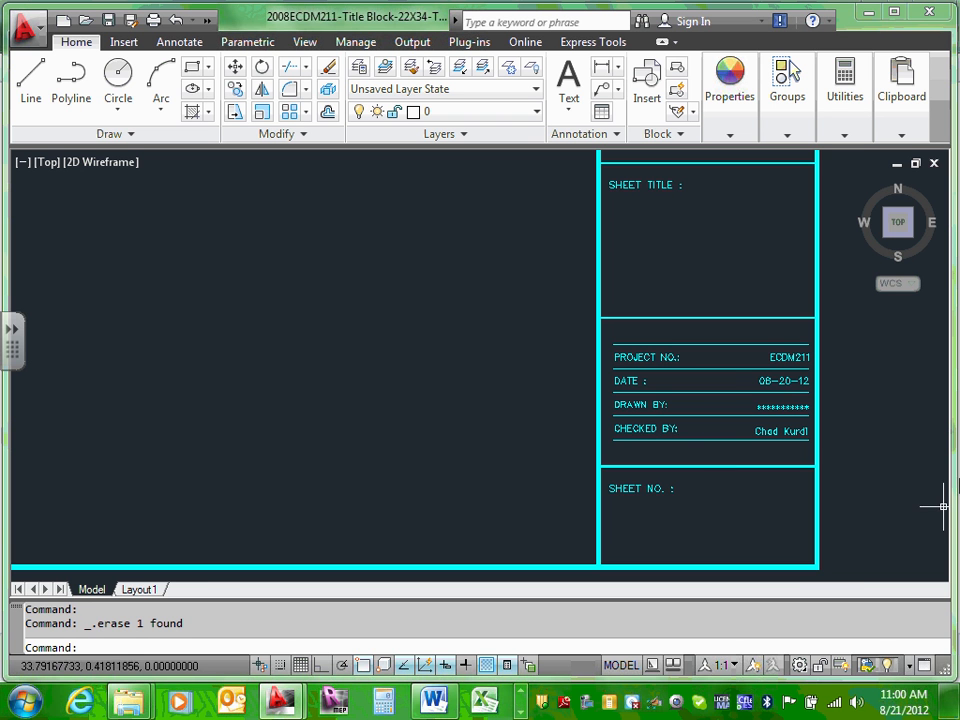
Step: Change the project number from ECDM2120 to ECDM2140
scroll(805, 335, up, 4)
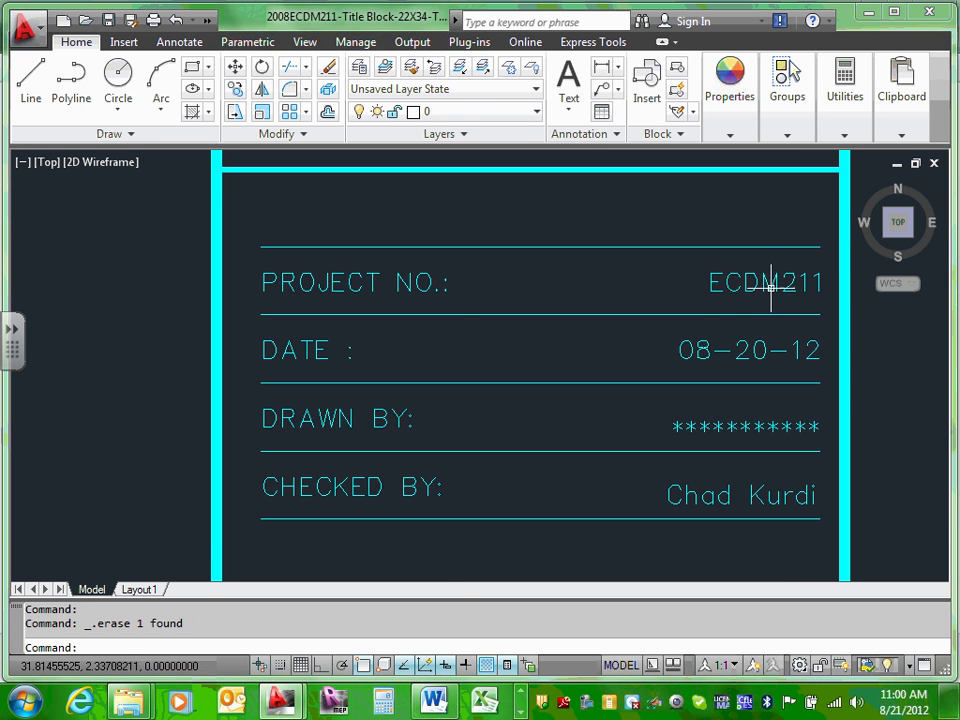
double_click(771, 287)
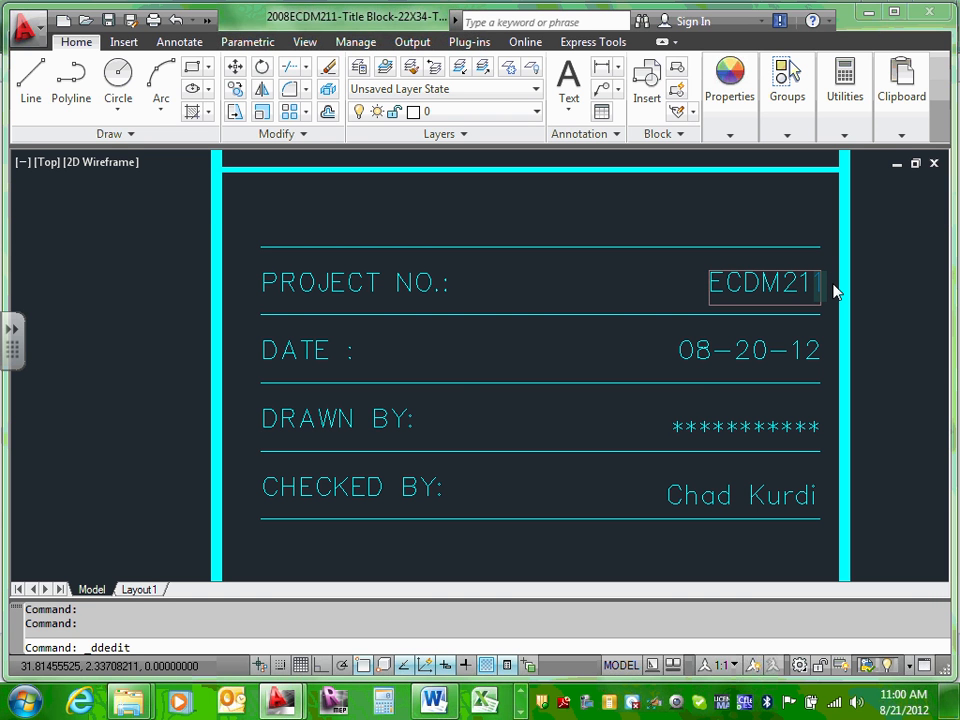
text(20)
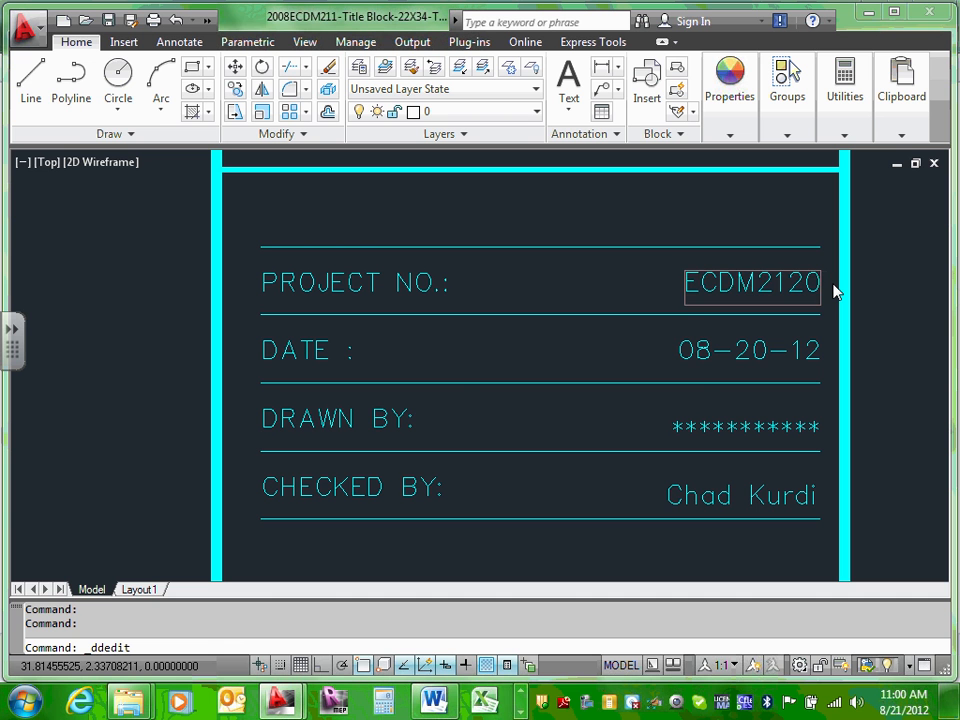
key(BackSpace)
key(BackSpace)
text(40)
key(Return)
key(Escape)
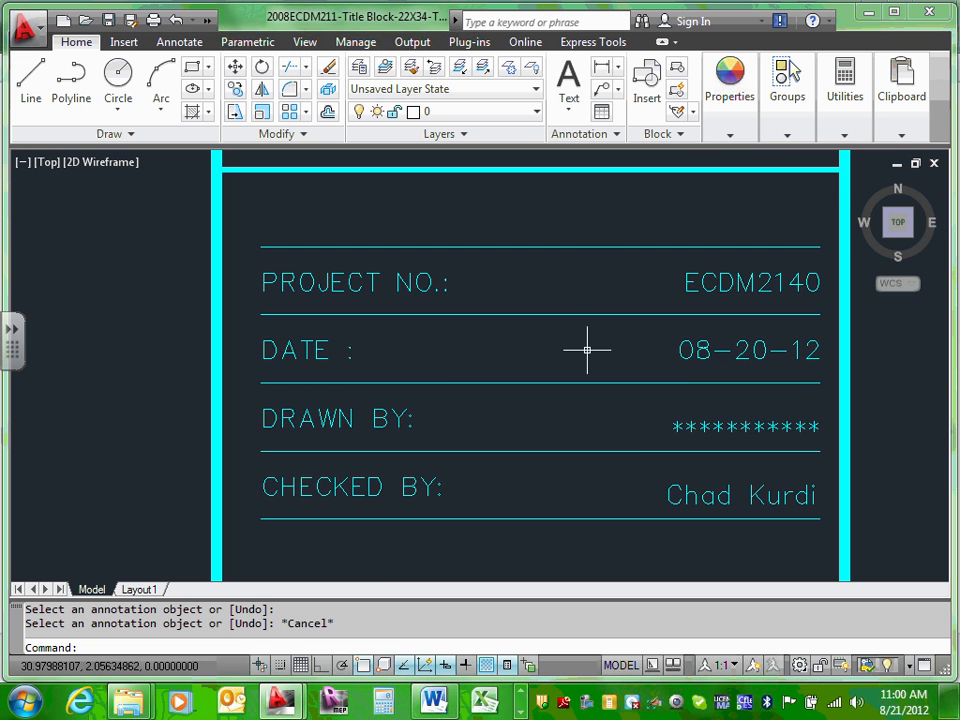
scroll(587, 350, down, 3)
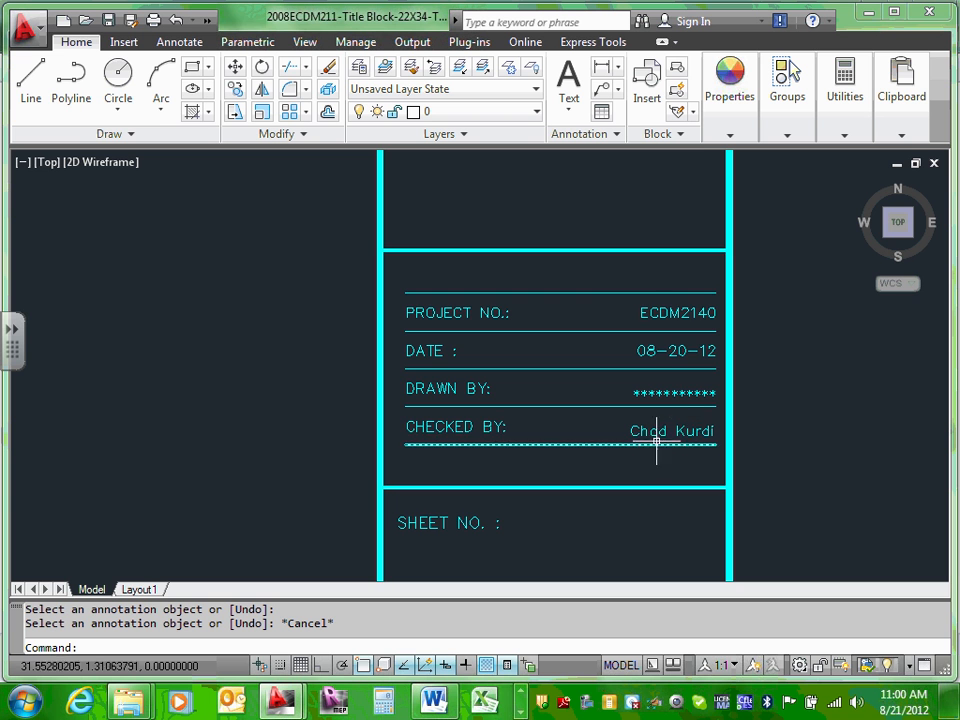
scroll(666, 431, down, 2)
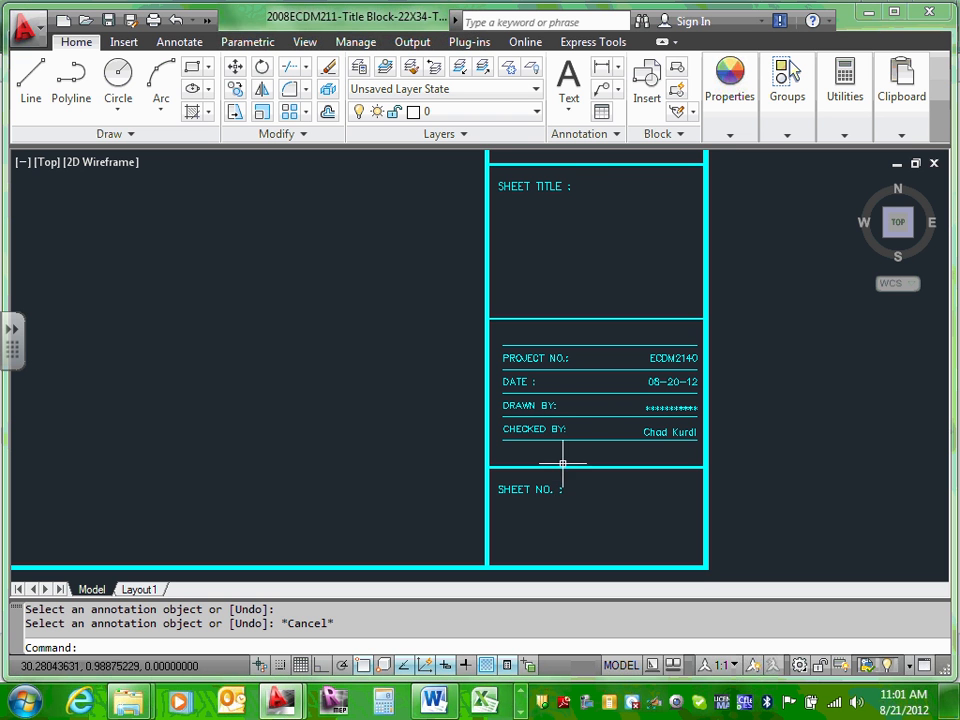
middle_drag(598, 212, 589, 373)
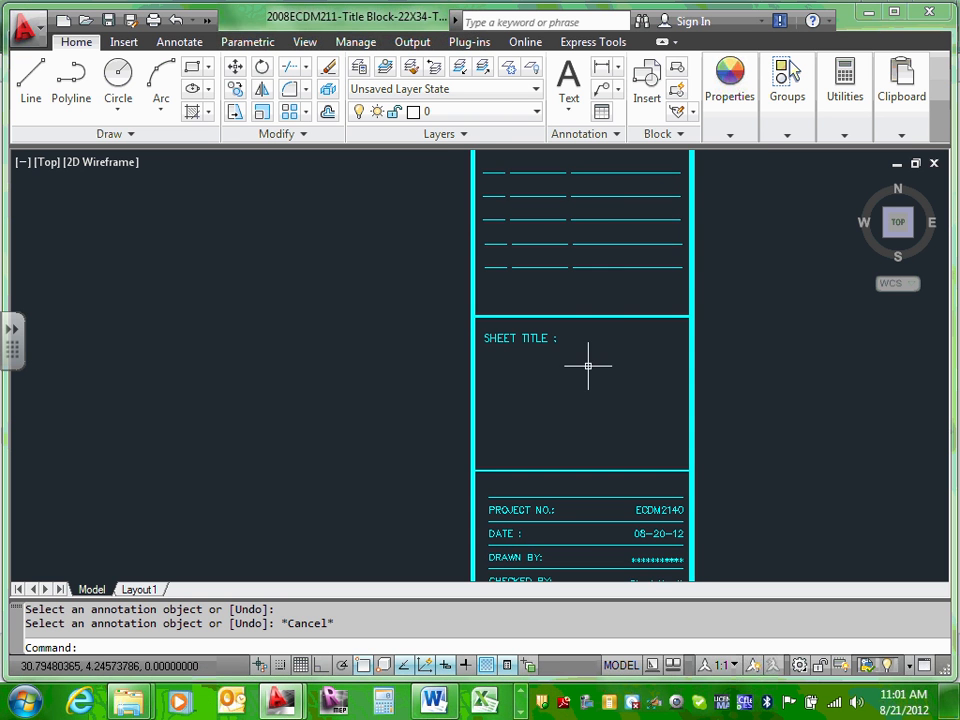
mouse_move(610, 280)
middle_down()
mouse_move(619, 270)
mouse_move(592, 538)
middle_up()
scroll(592, 538, up, 2)
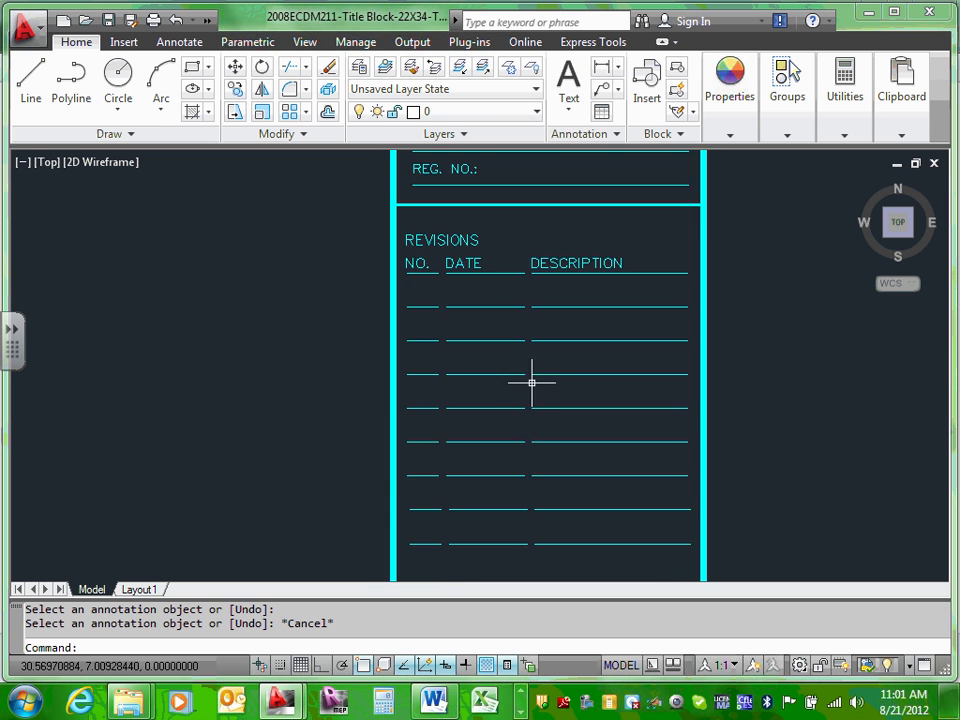
middle_drag(484, 290, 523, 497)
scroll(523, 497, up, 1)
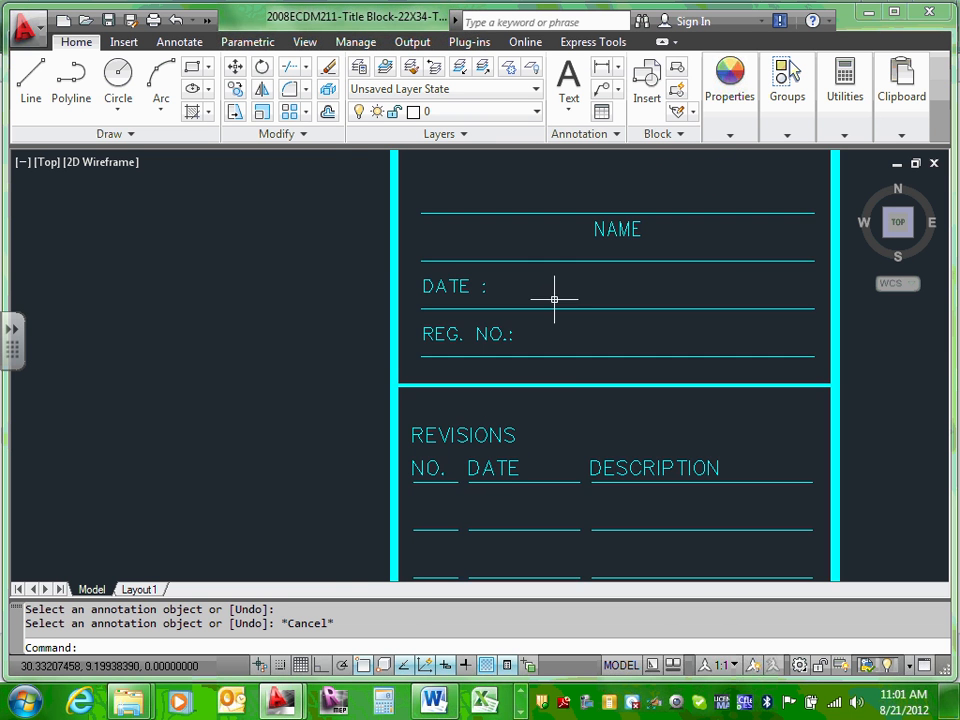
middle_drag(566, 216, 583, 501)
scroll(583, 501, up, 1)
scroll(620, 462, down, 3)
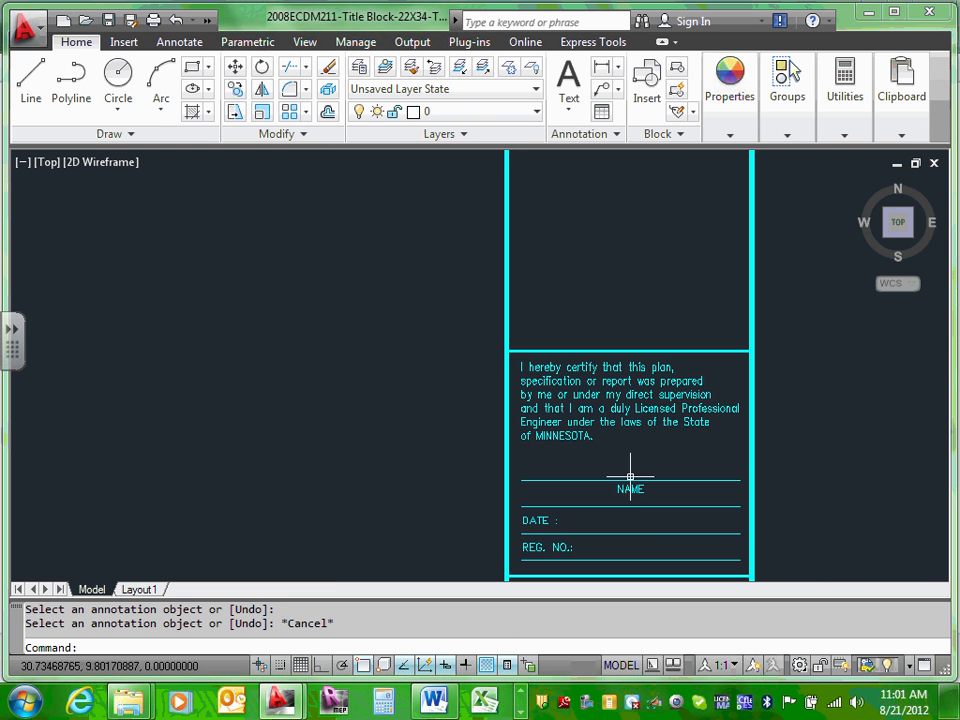
middle_drag(644, 303, 630, 431)
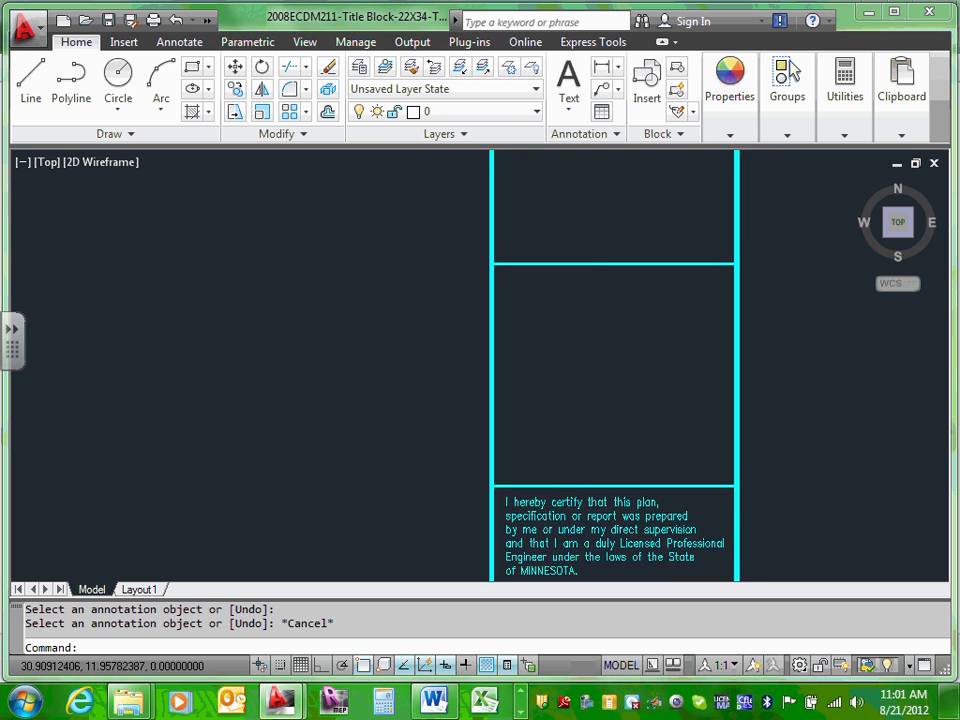
scroll(630, 418, down, 3)
scroll(640, 347, up, 2)
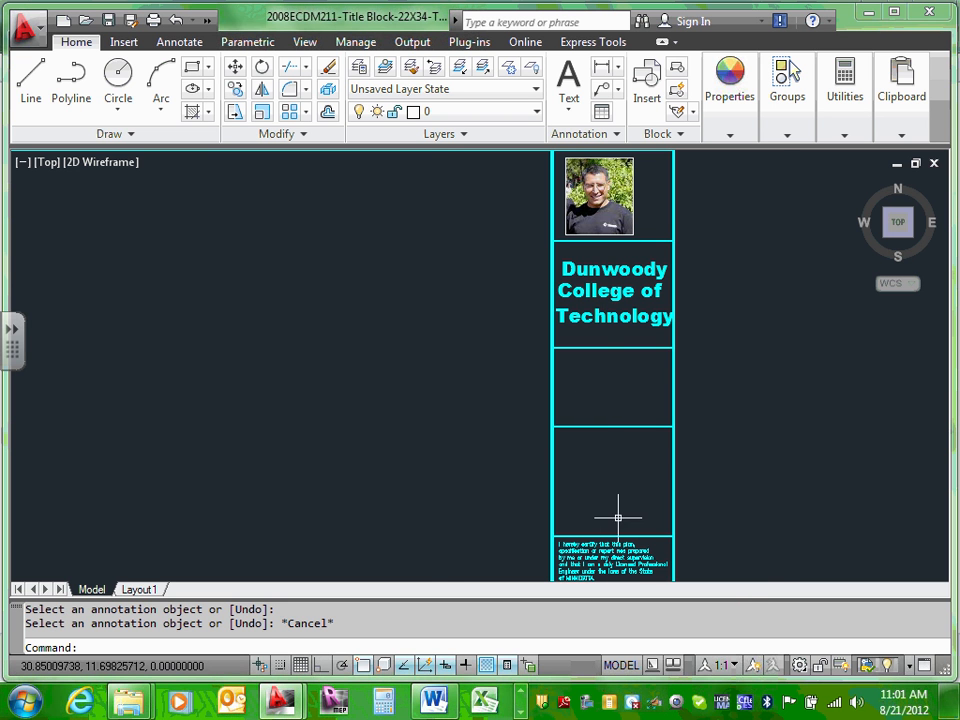
scroll(617, 518, up, 5)
Step: Clear the selection and start a multiline text box in the empty panel above the certification
click(594, 487)
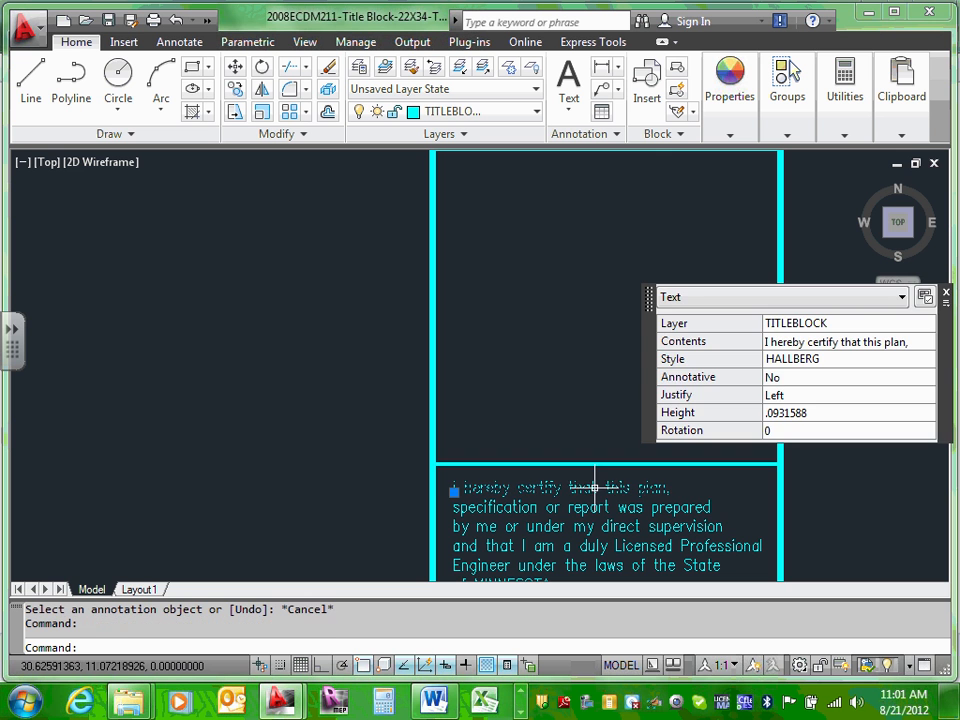
click(577, 362)
key(Escape)
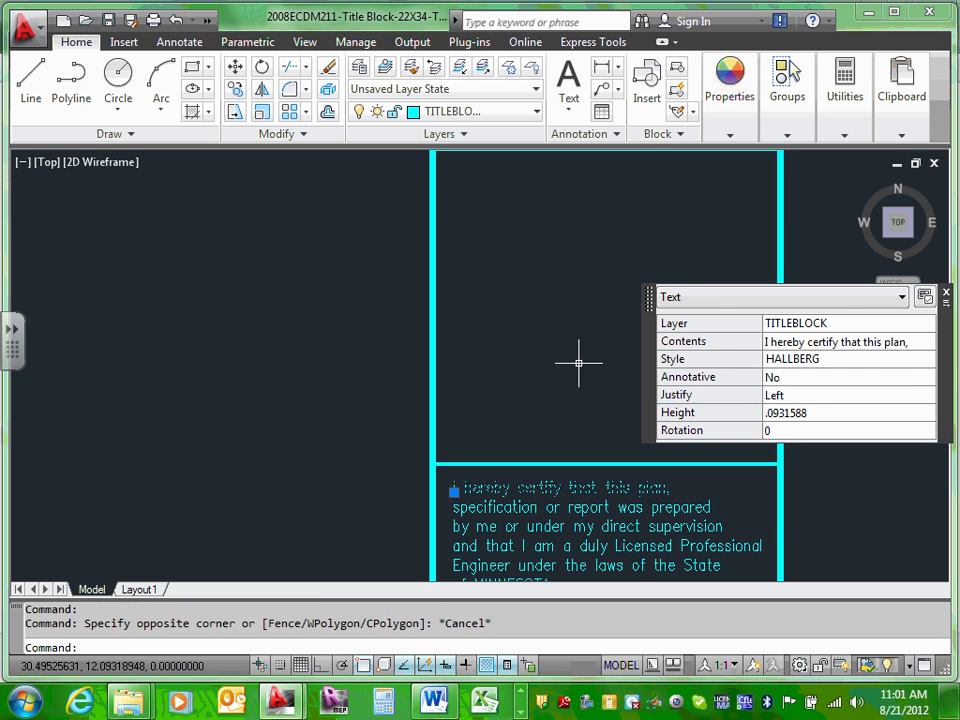
key(Escape)
middle_drag(576, 203, 576, 276)
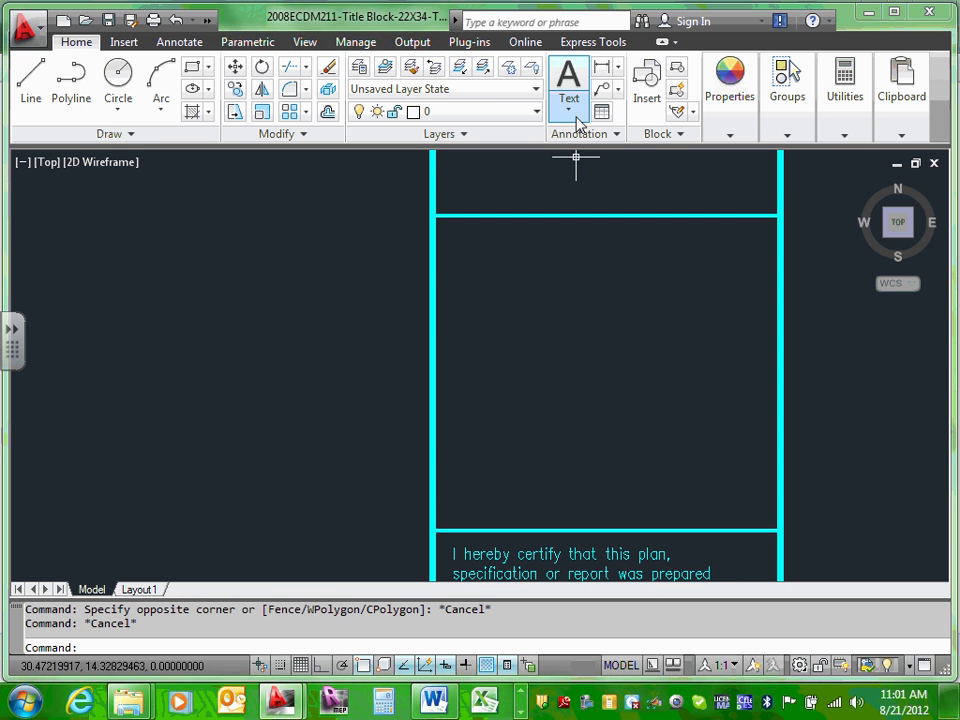
click(572, 100)
click(568, 110)
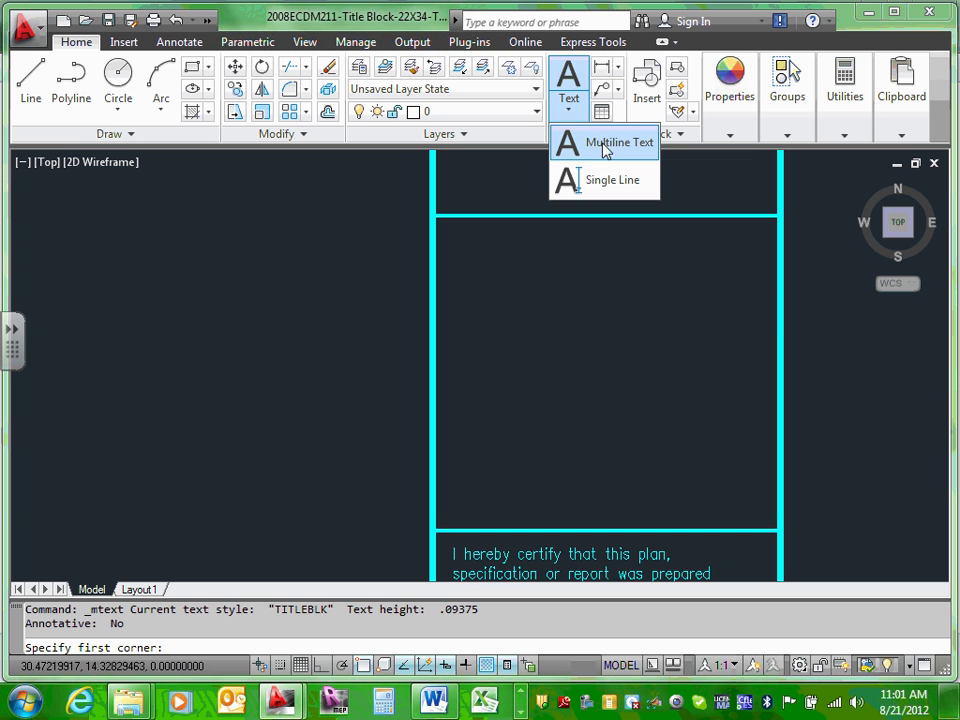
click(605, 148)
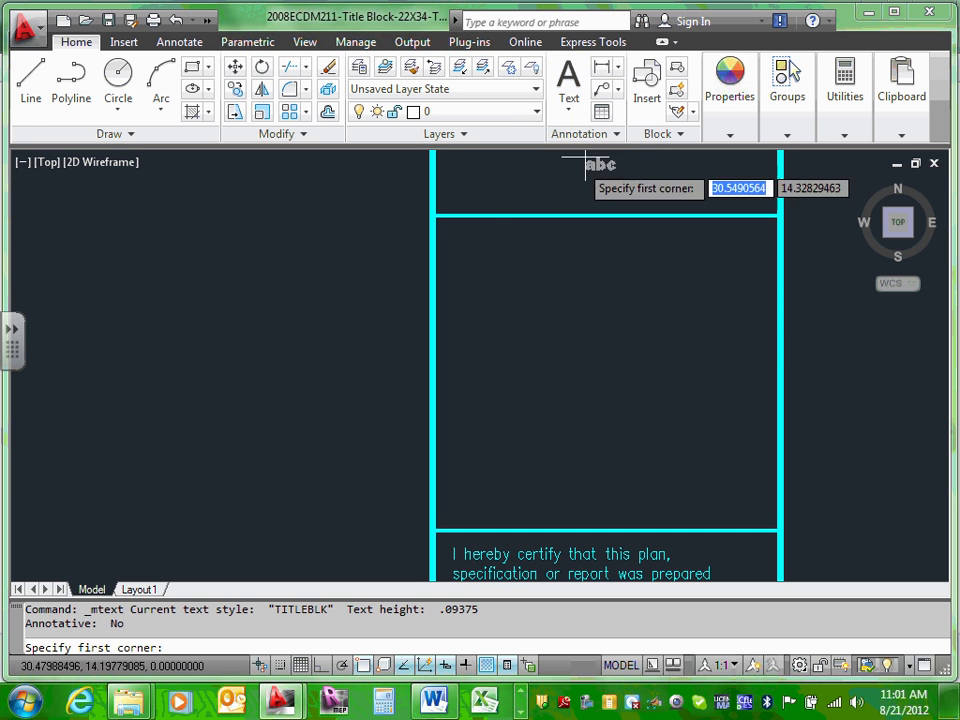
click(474, 238)
click(479, 256)
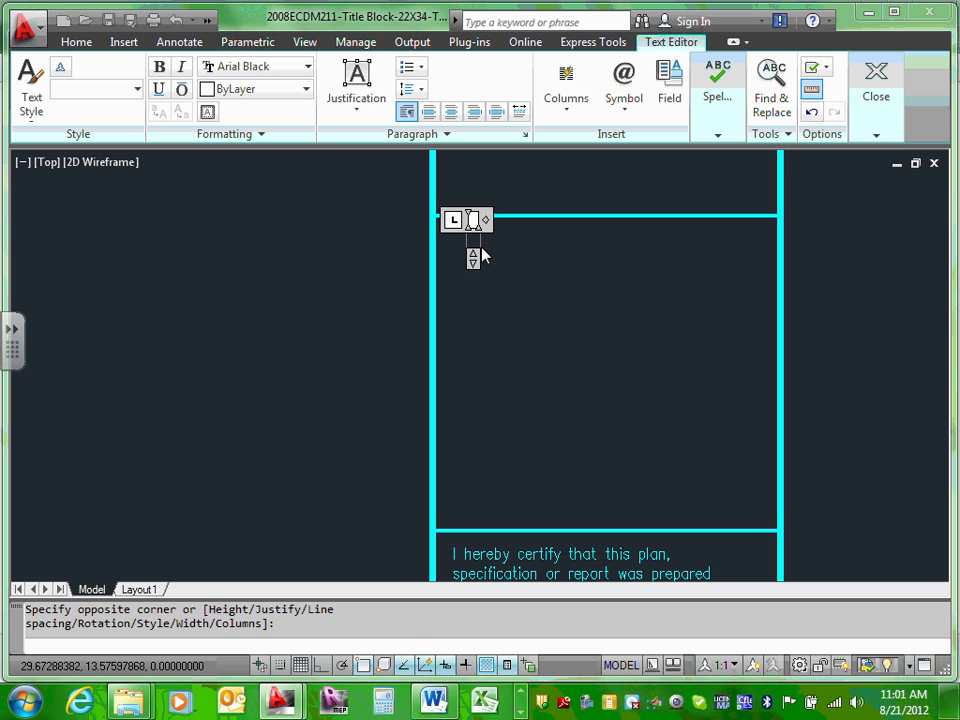
Step: Enter 'City of Bloomington', then its street address and city/ZIP on two lines, and commit
text(City of)
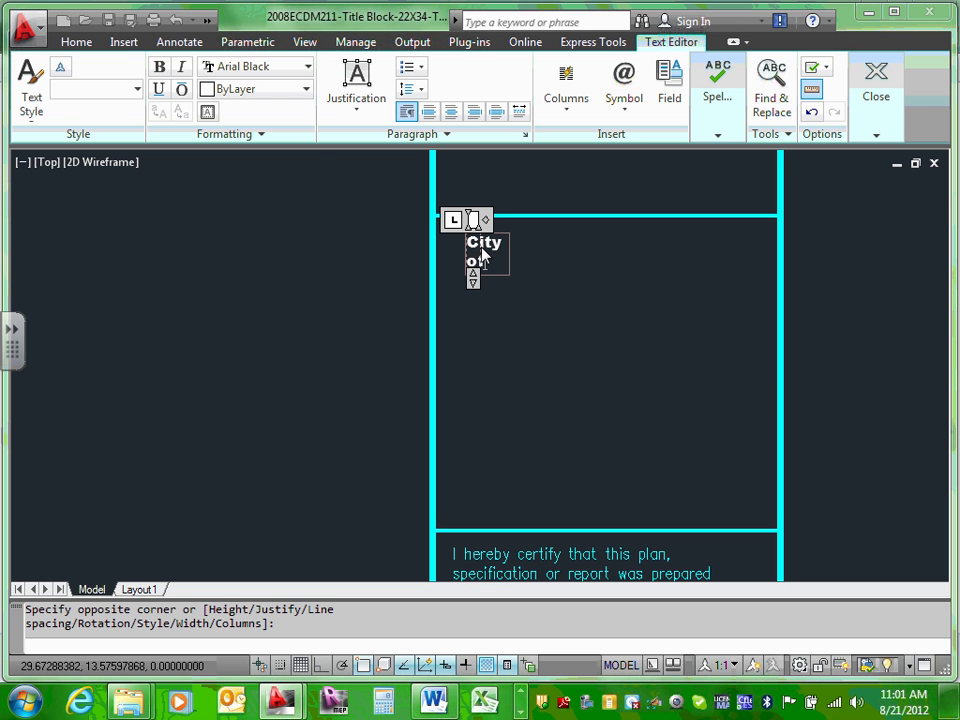
text( Bloomin)
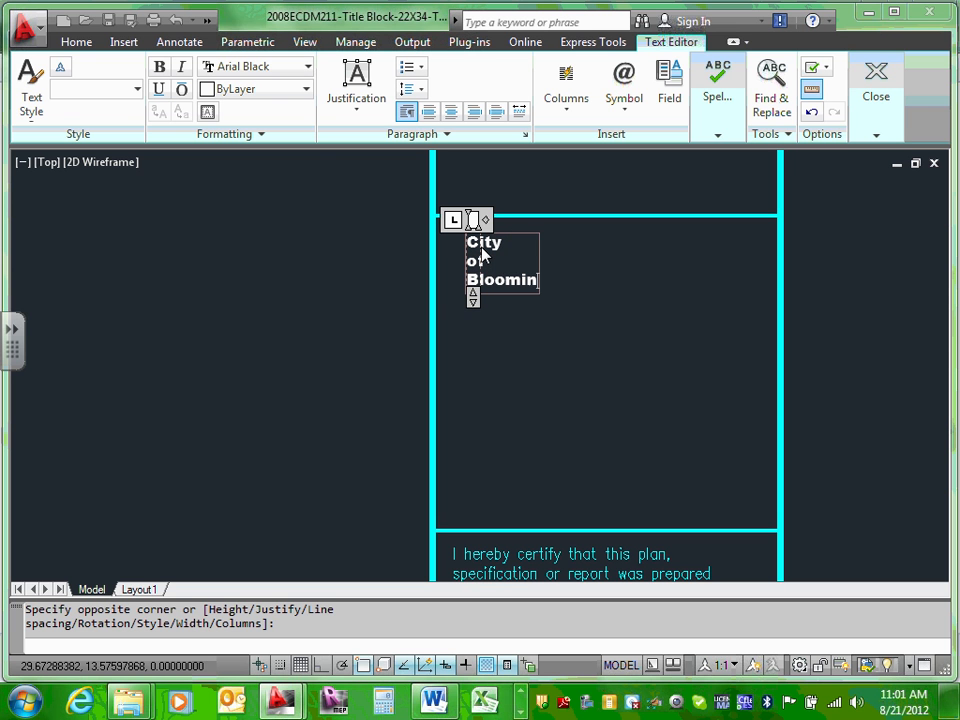
text(gton)
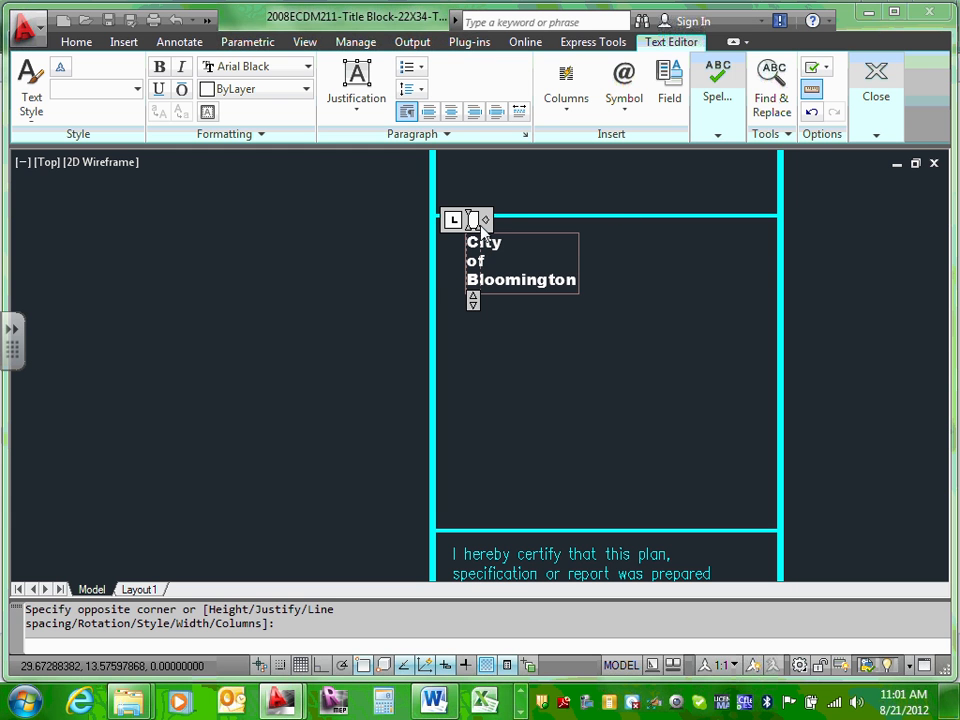
drag(488, 222, 752, 222)
key(Return)
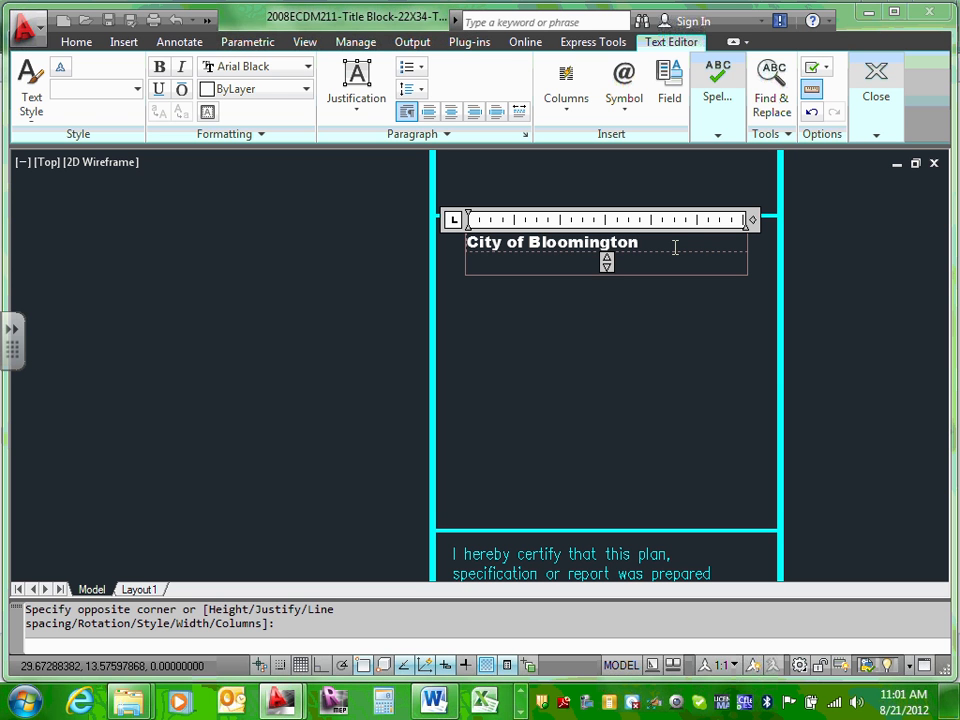
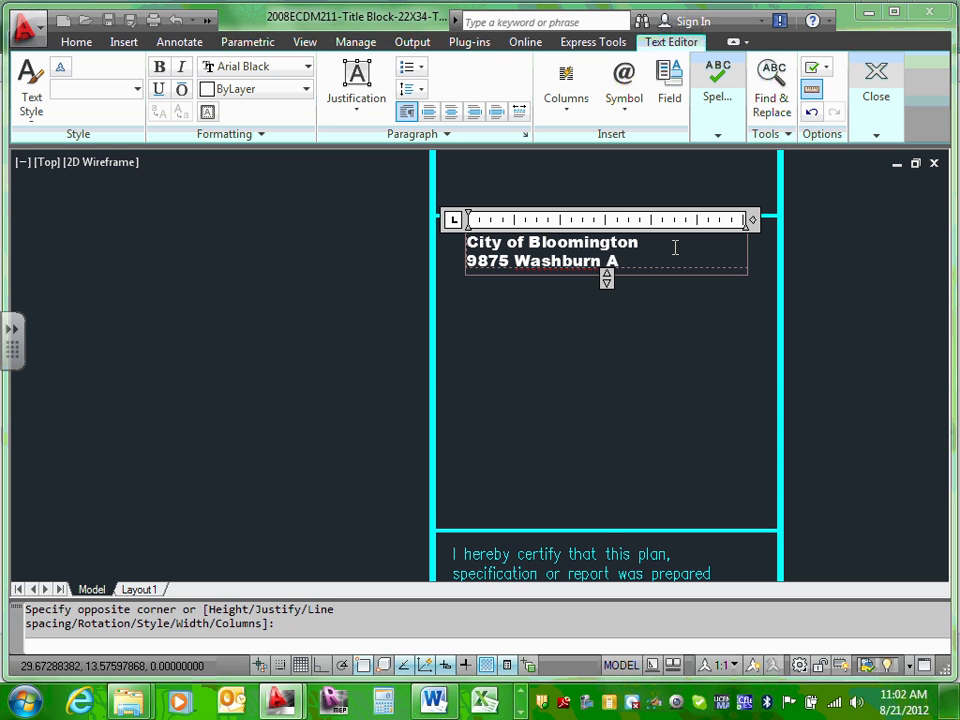
key(Return)
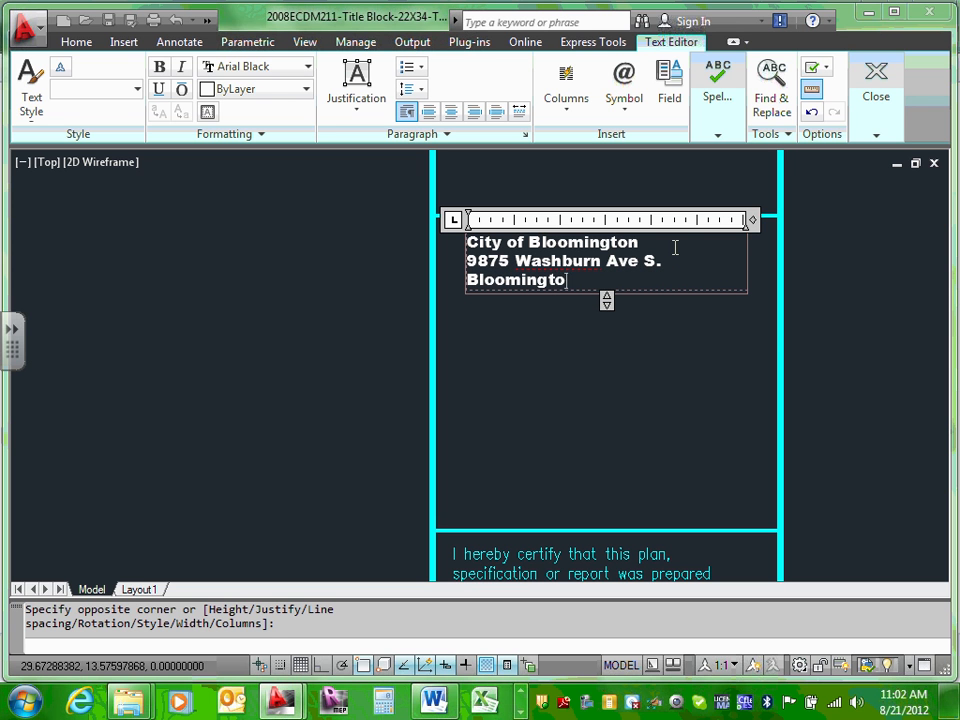
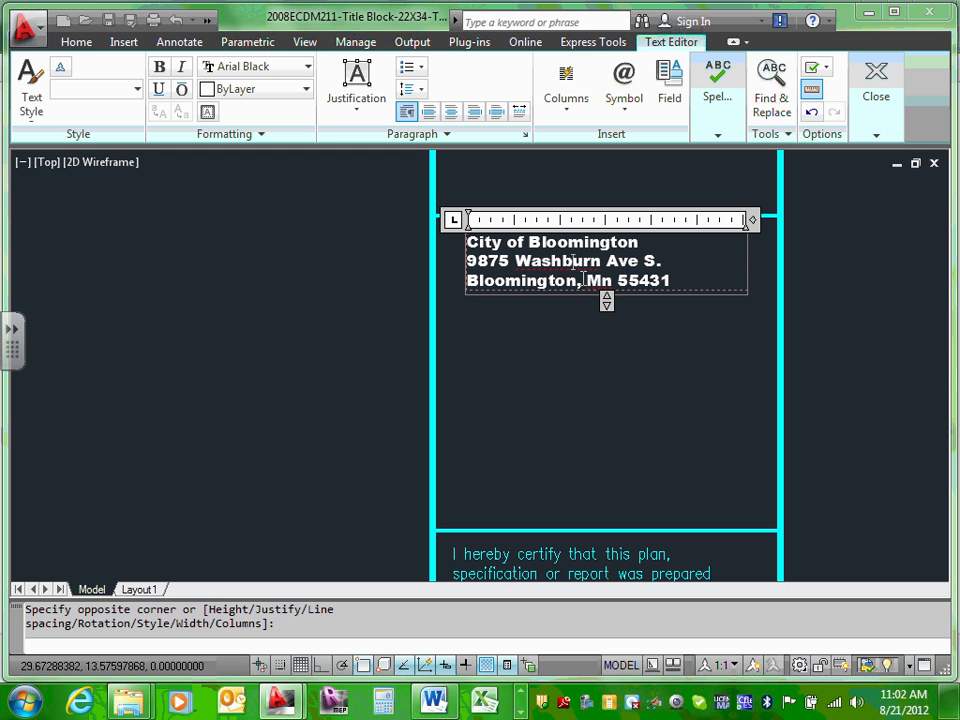
click(608, 364)
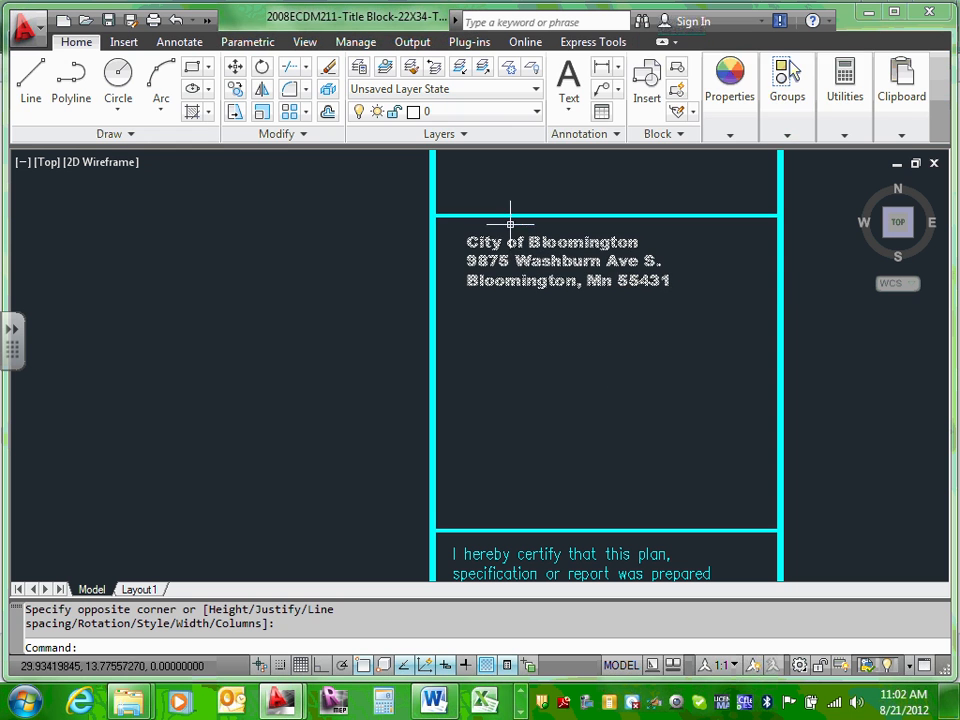
Step: Reopen the address text in the editor, select its three lines, then exit
click(507, 242)
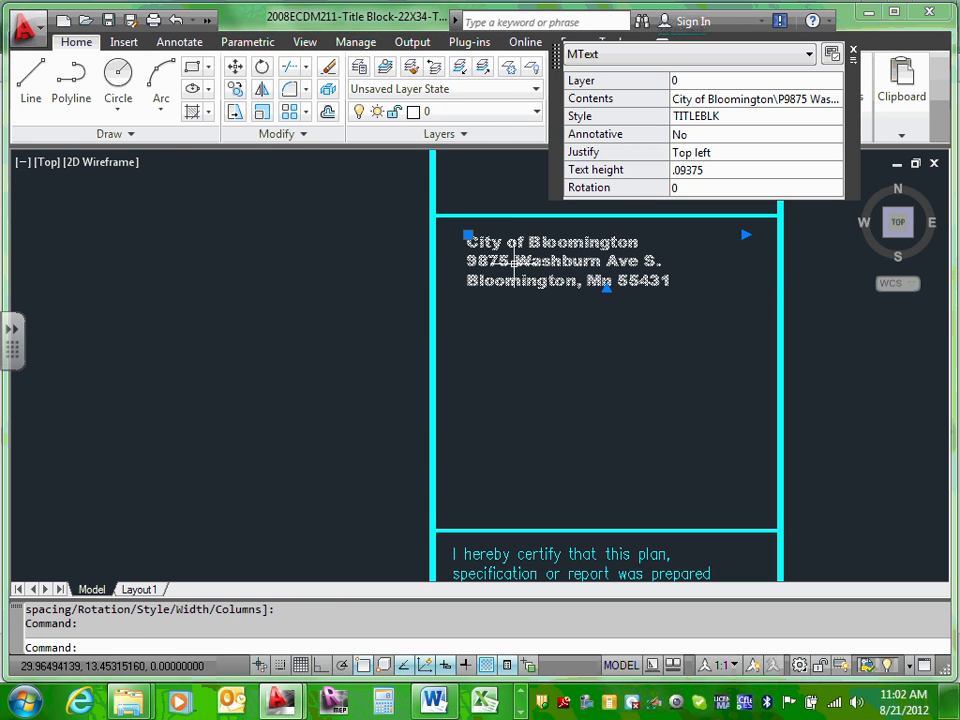
click(513, 264)
click(474, 245)
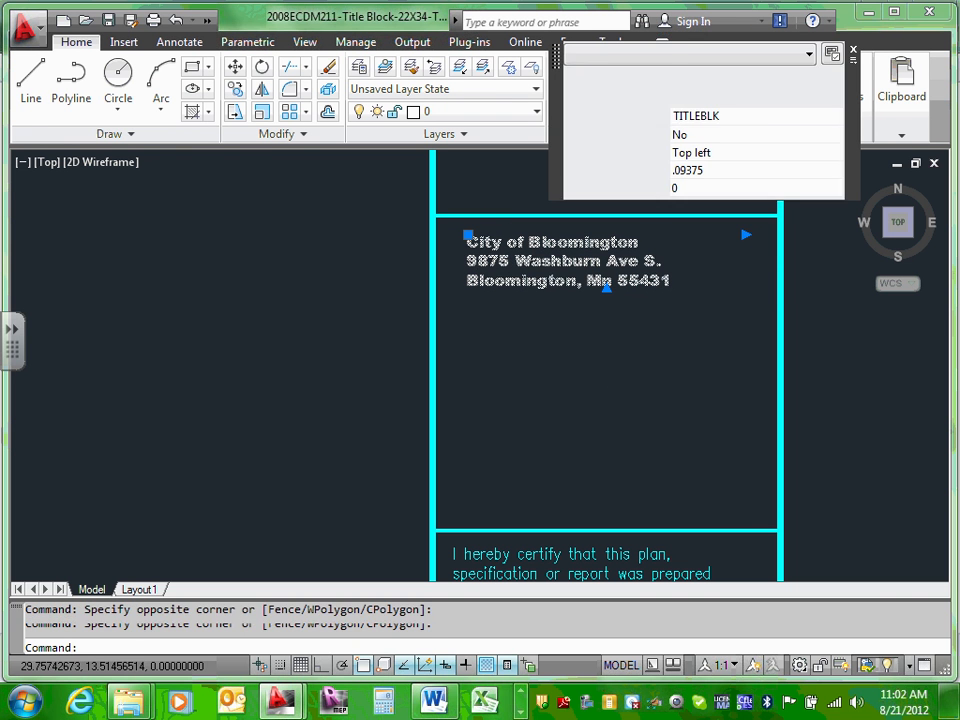
double_click(490, 243)
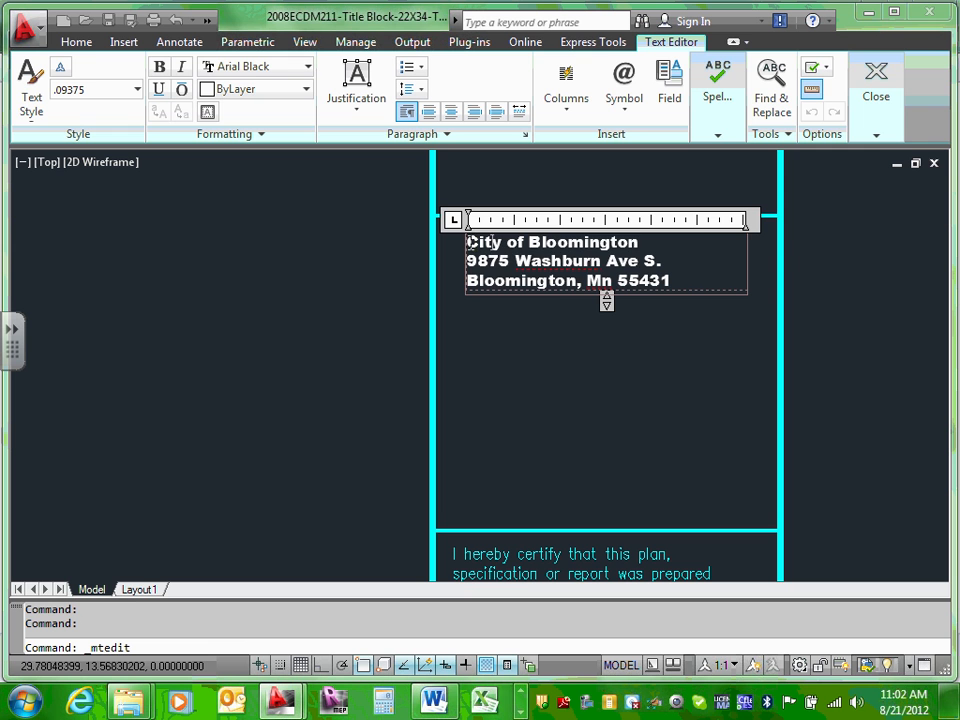
drag(471, 243, 671, 284)
key(Escape)
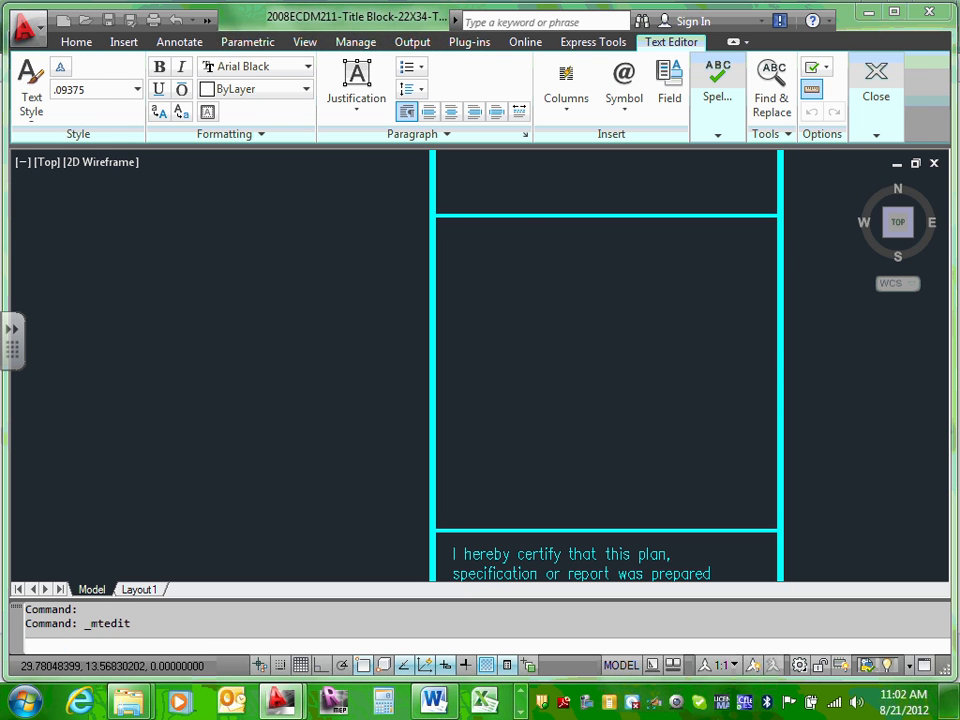
Step: Change the address text height in Quick Properties, trying .3 and .06 before settling on .09
click(797, 188)
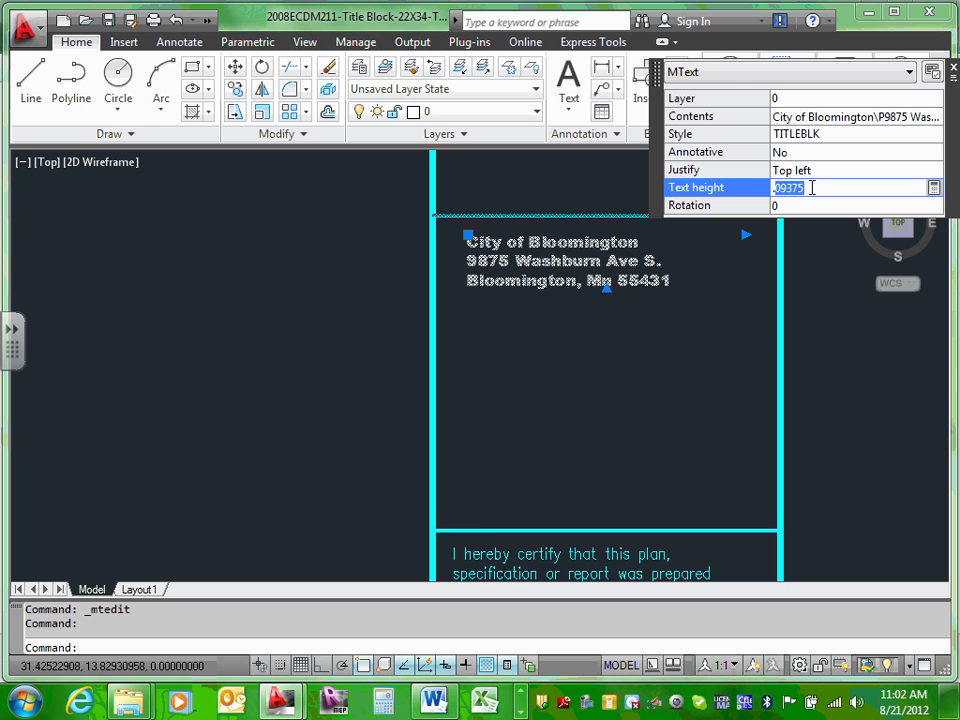
text(.3)
key(Return)
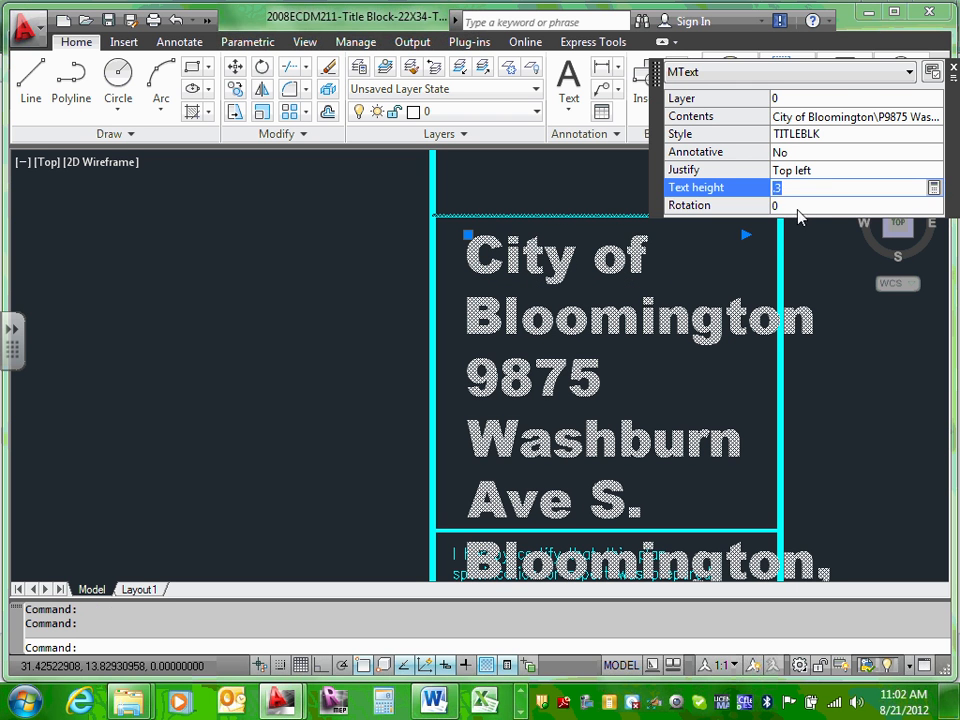
click(803, 206)
click(796, 188)
click(817, 204)
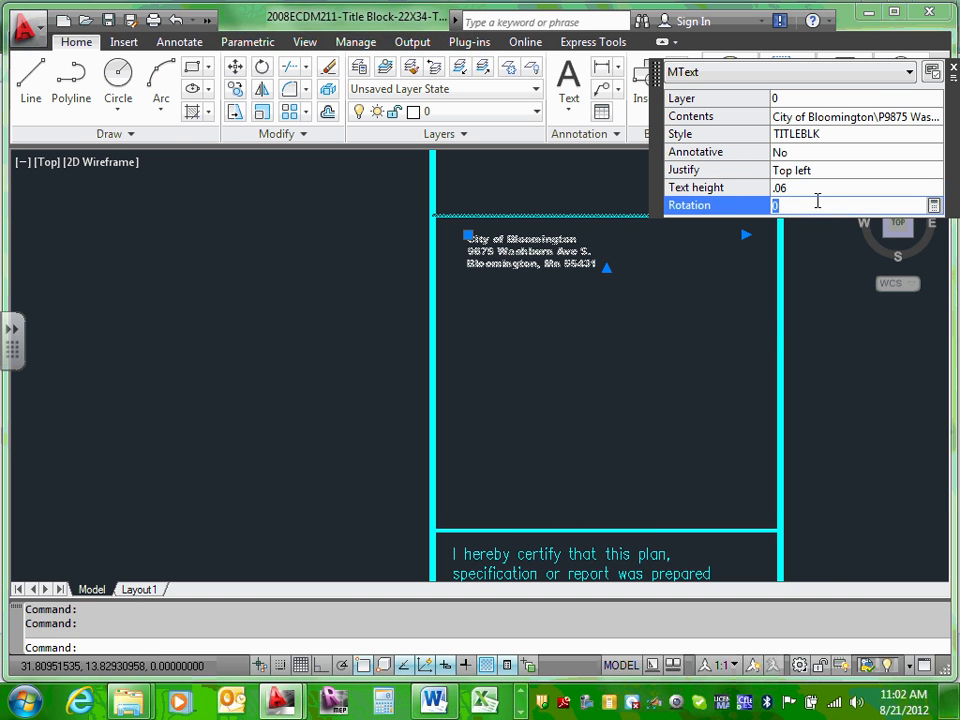
click(783, 188)
drag(781, 189, 803, 188)
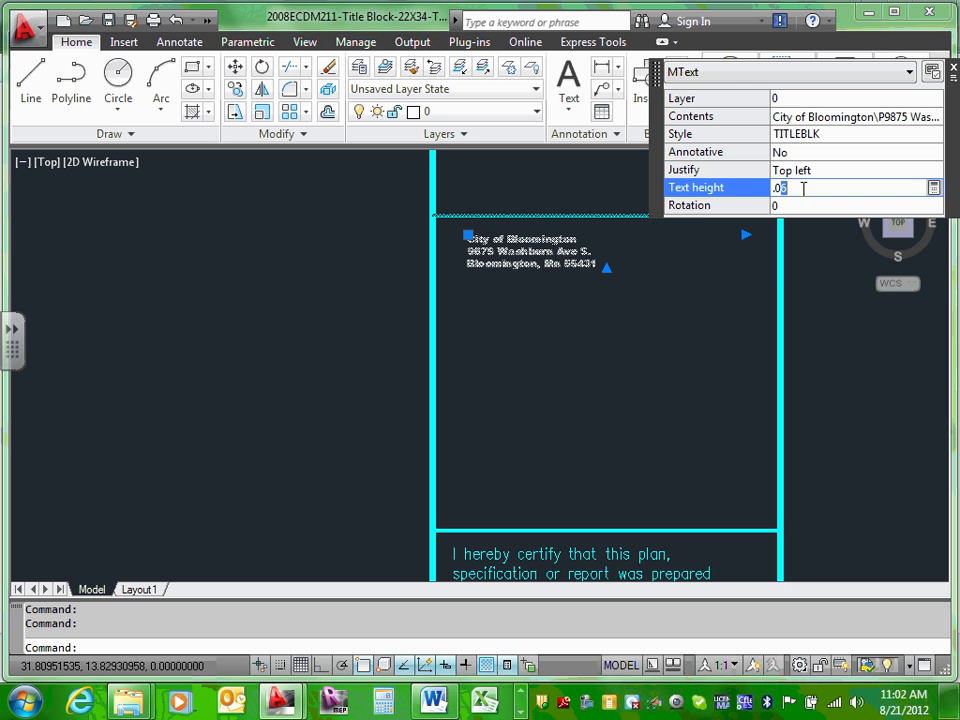
text(9)
click(797, 205)
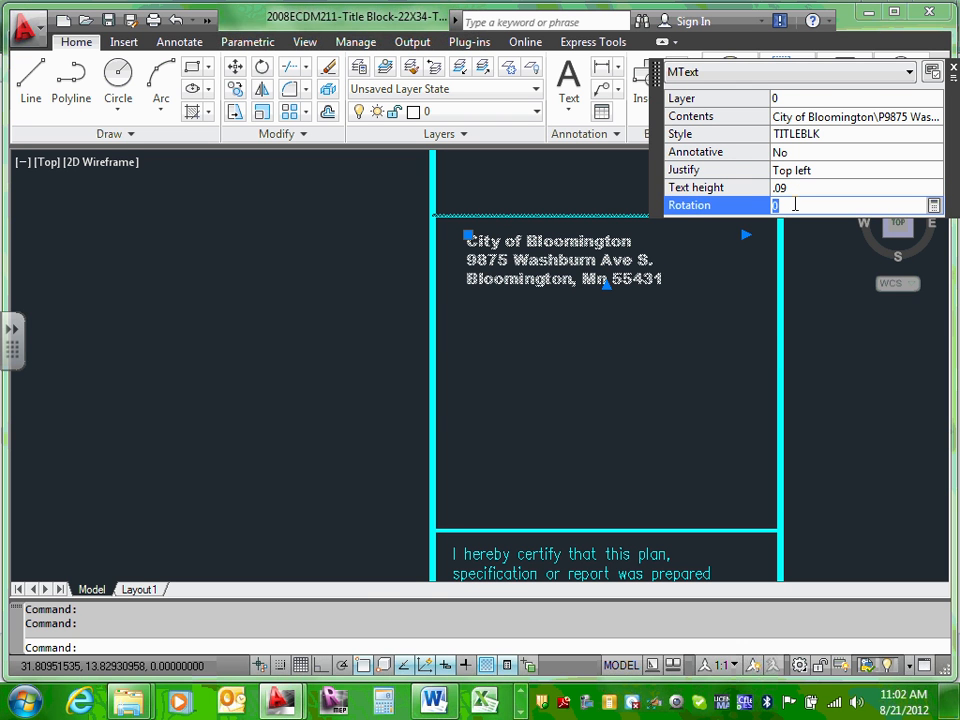
click(668, 276)
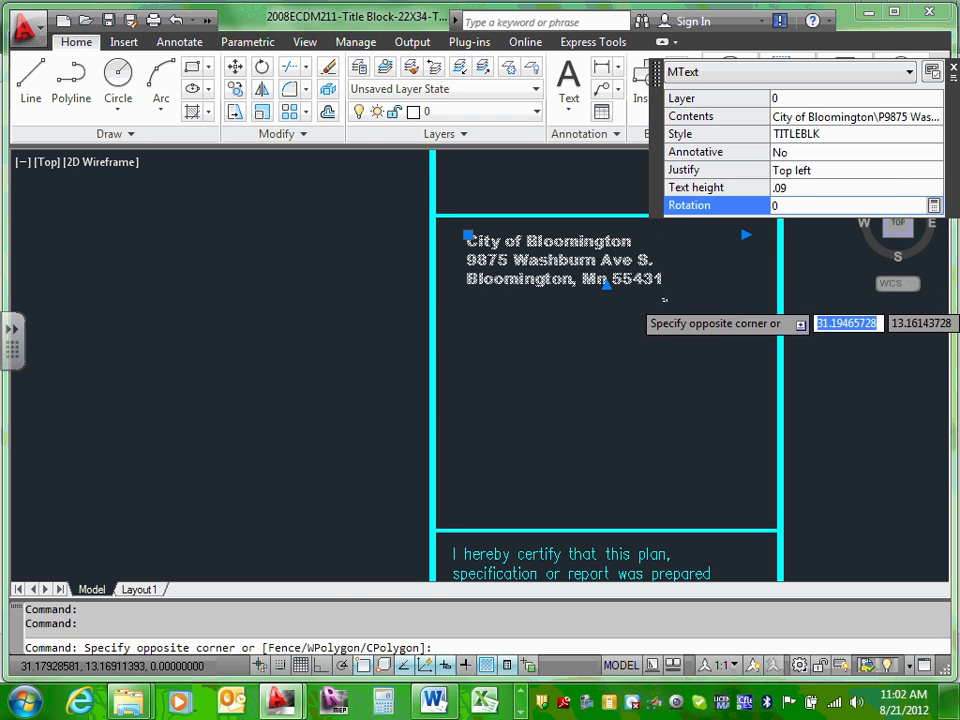
click(598, 248)
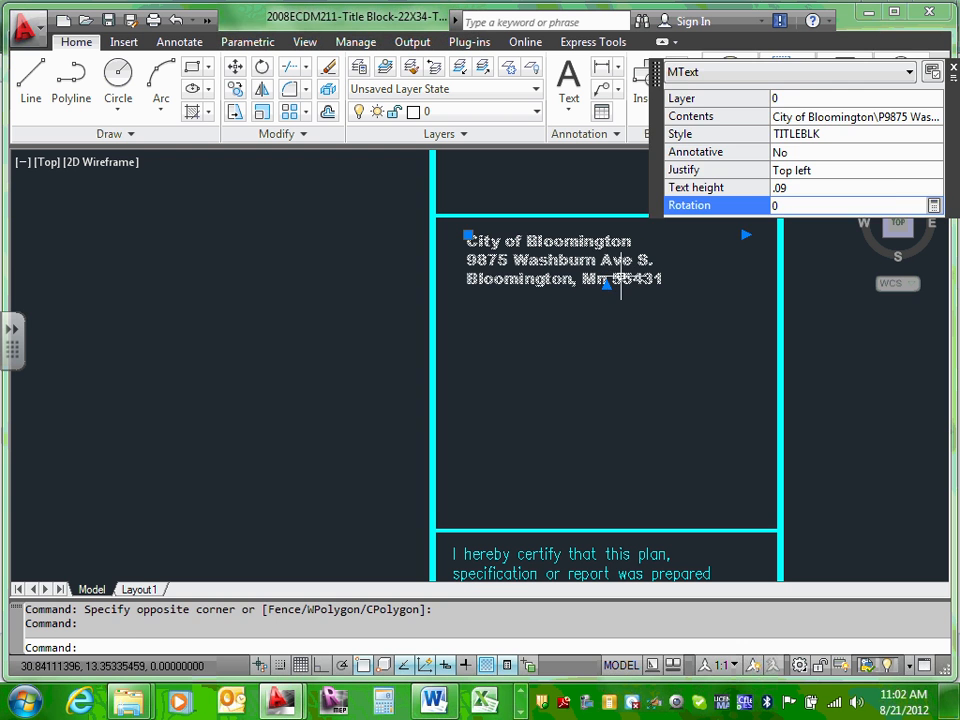
key(Escape)
key(Escape)
click(607, 245)
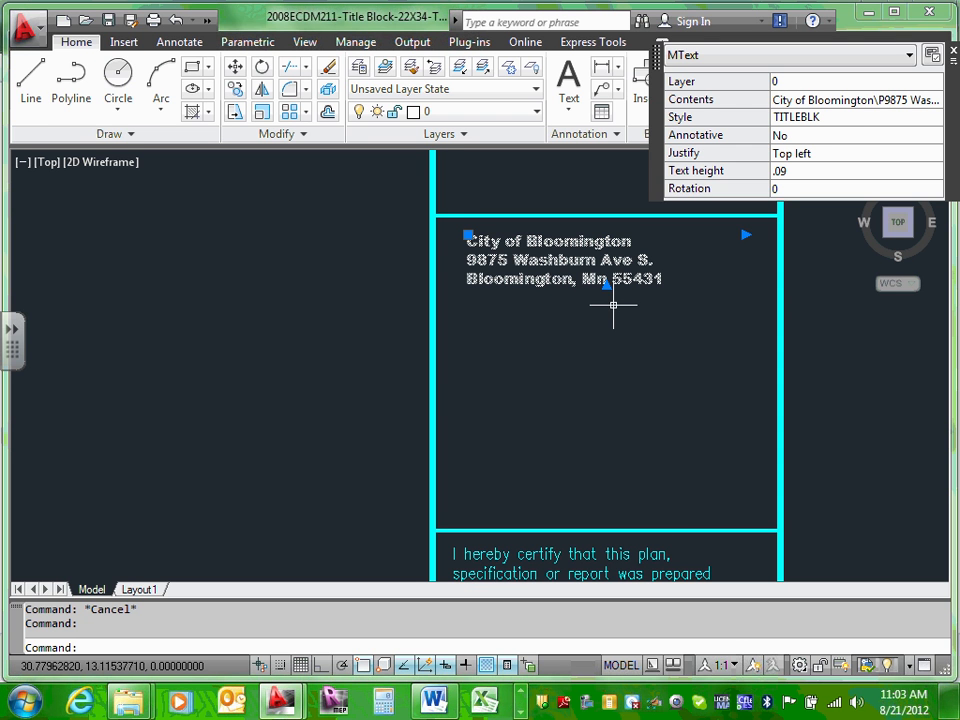
Step: Copy the City of Bloomington address text to the clipboard
middle_drag(621, 317, 617, 408)
scroll(619, 406, down, 4)
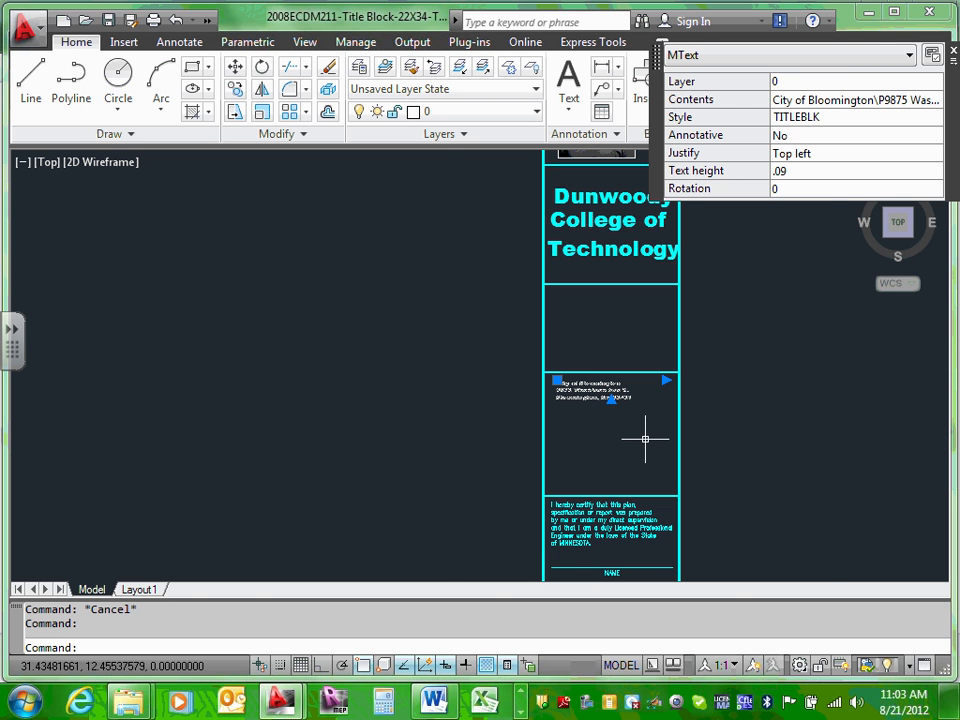
scroll(597, 386, up, 3)
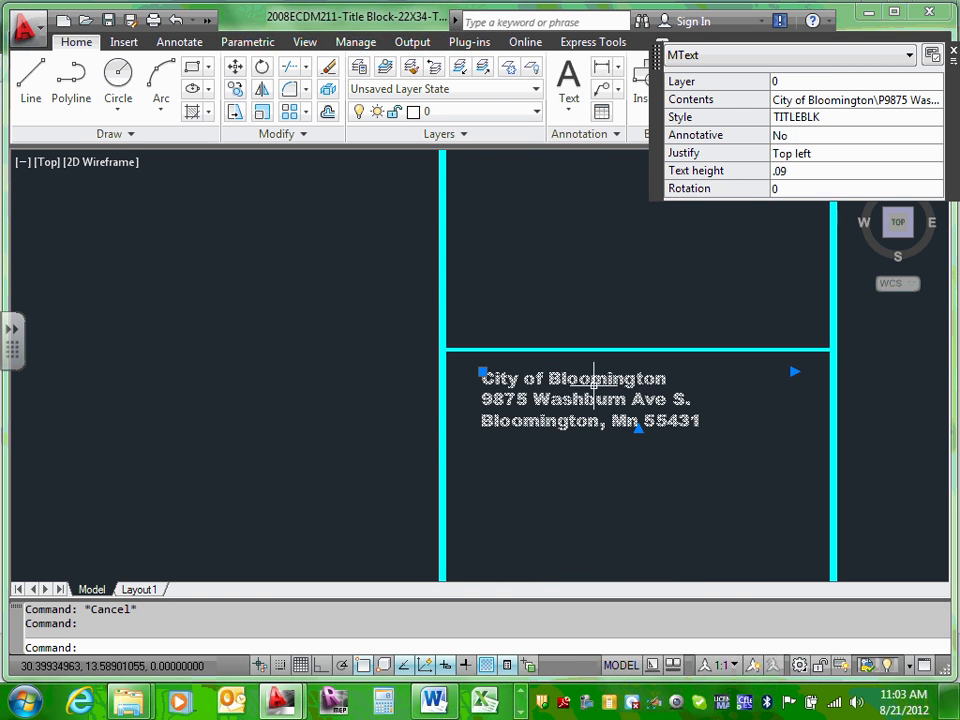
key(Escape)
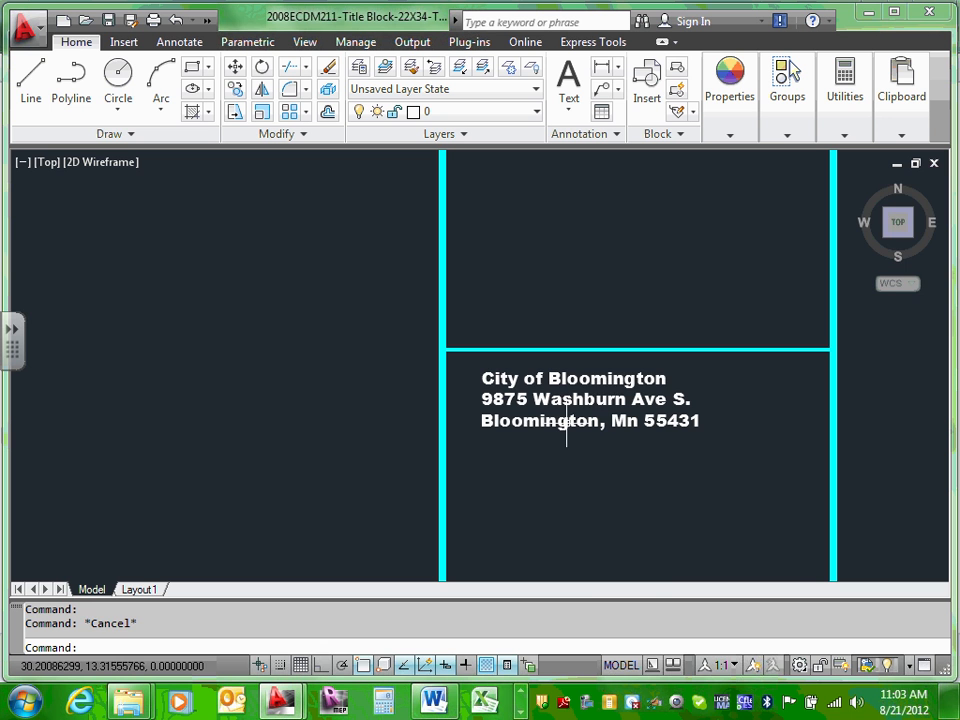
click(596, 378)
right_click(596, 378)
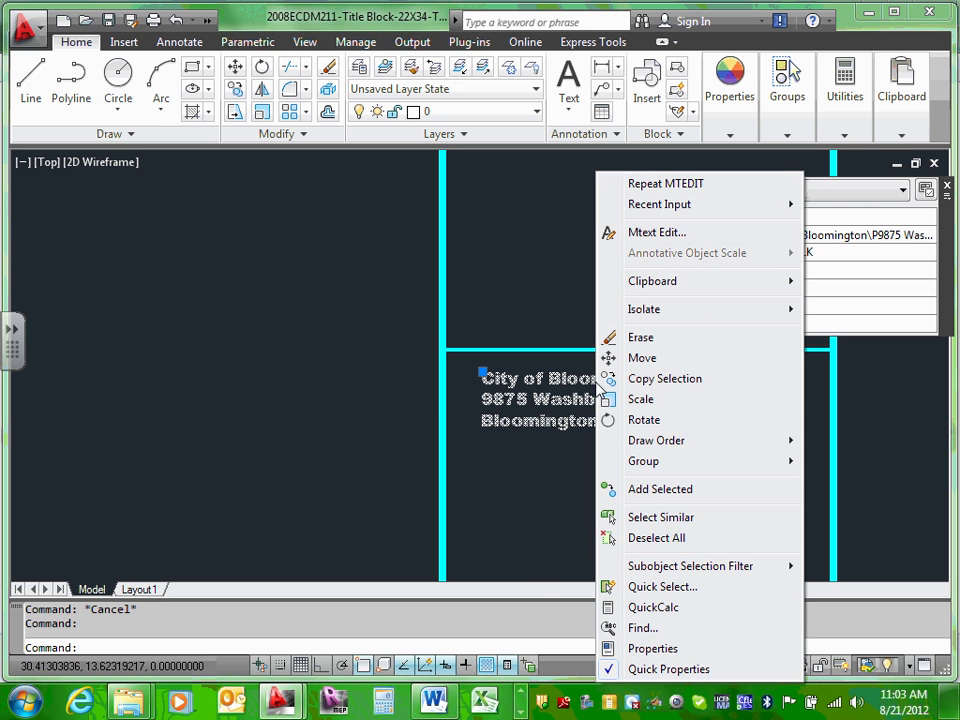
mouse_move(784, 281)
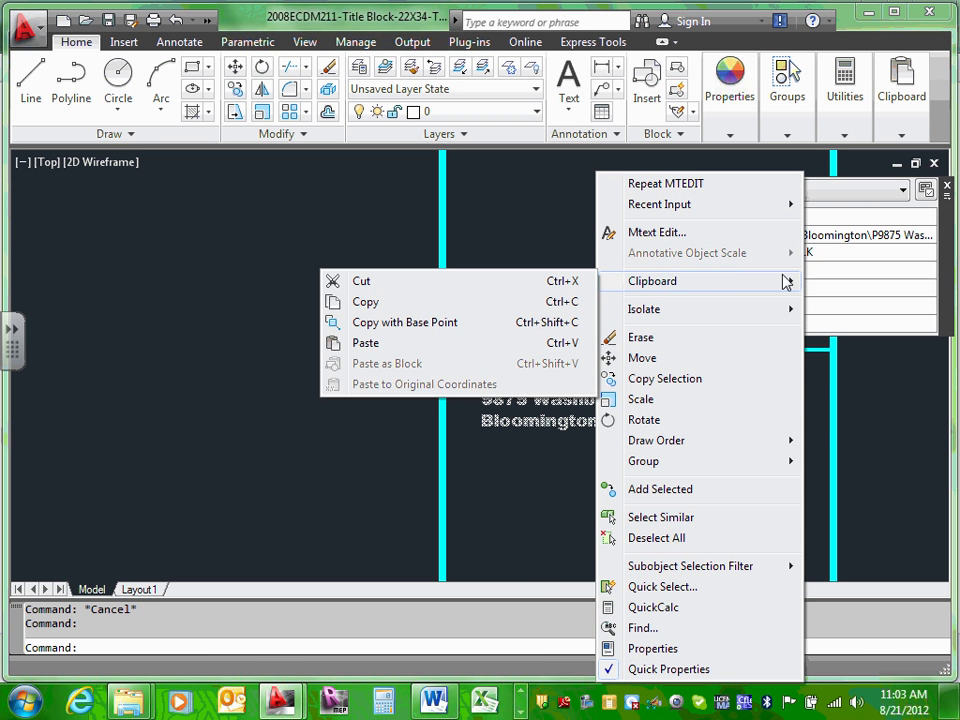
click(338, 301)
Step: Paste the address copy into the empty box under Dunwoody College of Technology
scroll(373, 300, down, 2)
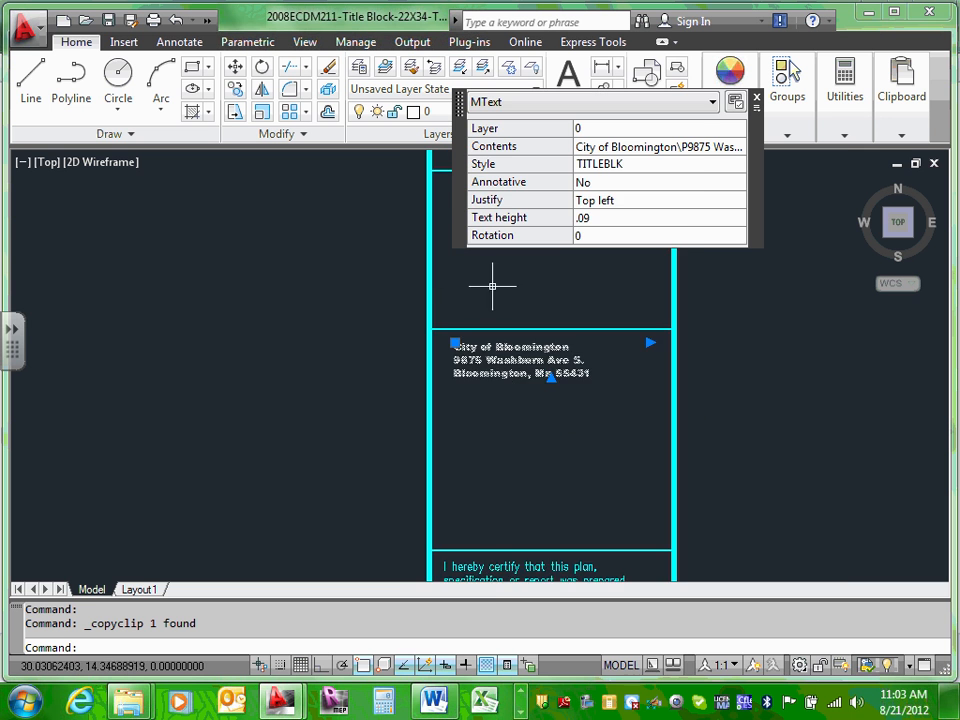
mouse_move(493, 285)
middle_down()
mouse_move(508, 379)
mouse_move(497, 429)
middle_up()
right_click(500, 427)
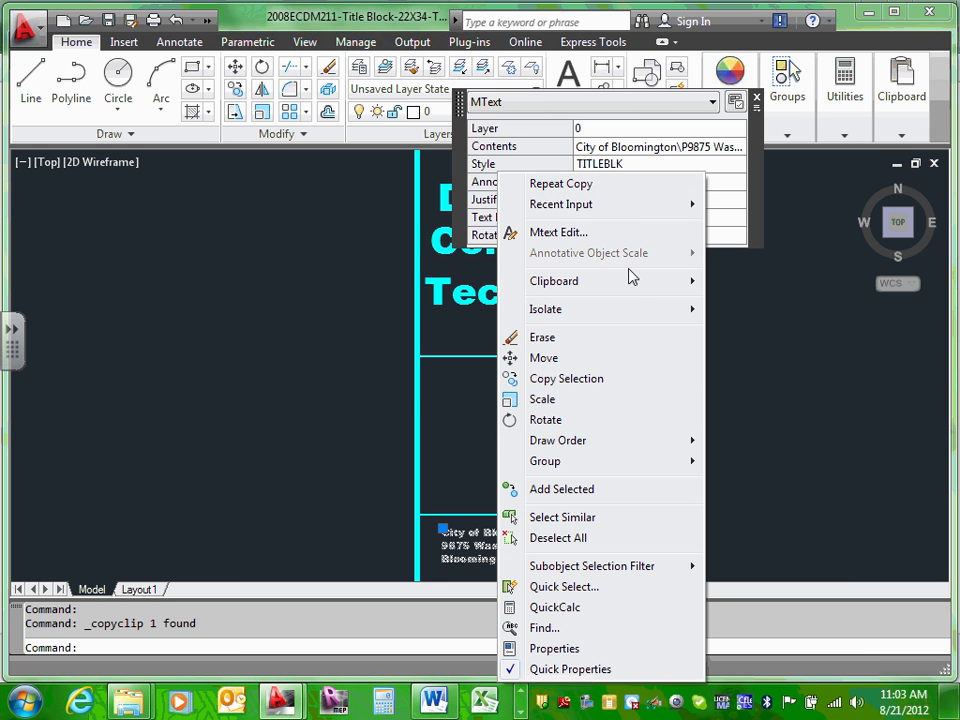
mouse_move(632, 281)
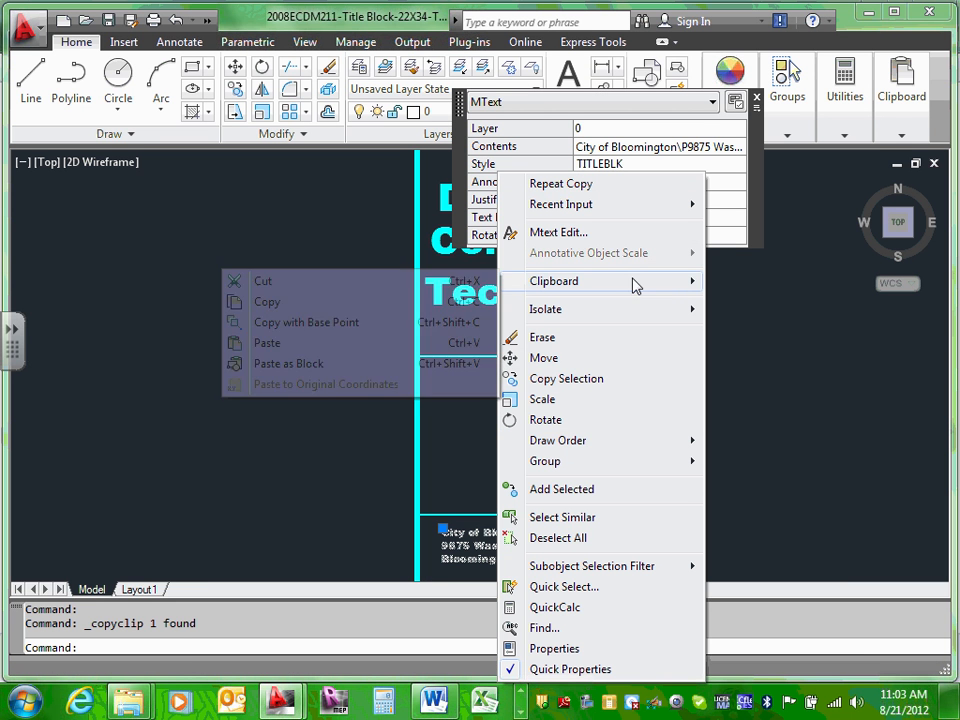
click(262, 343)
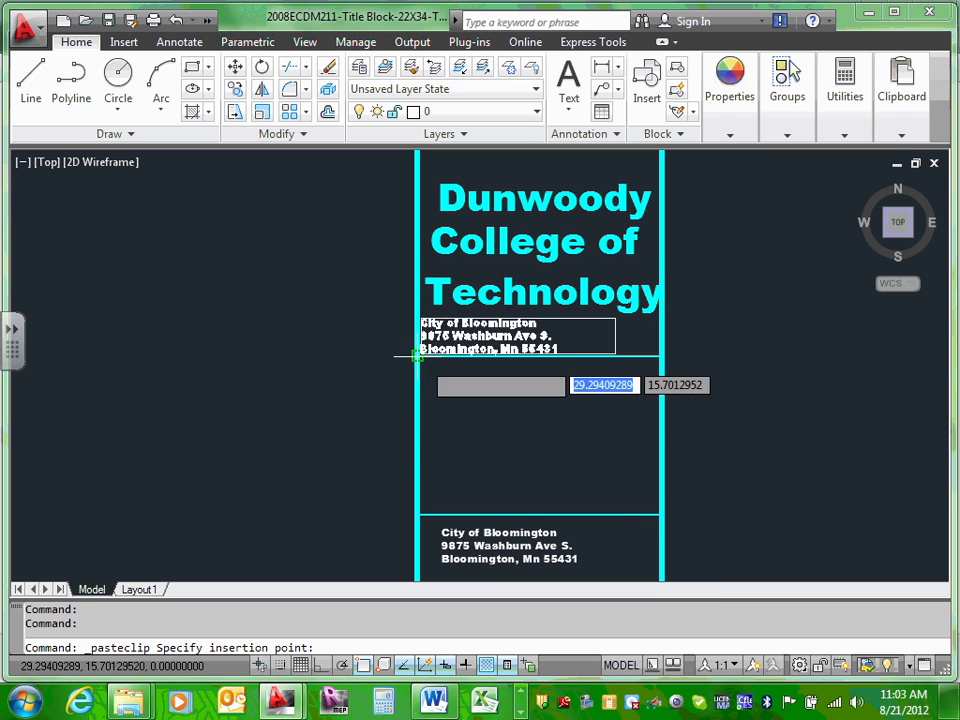
click(440, 432)
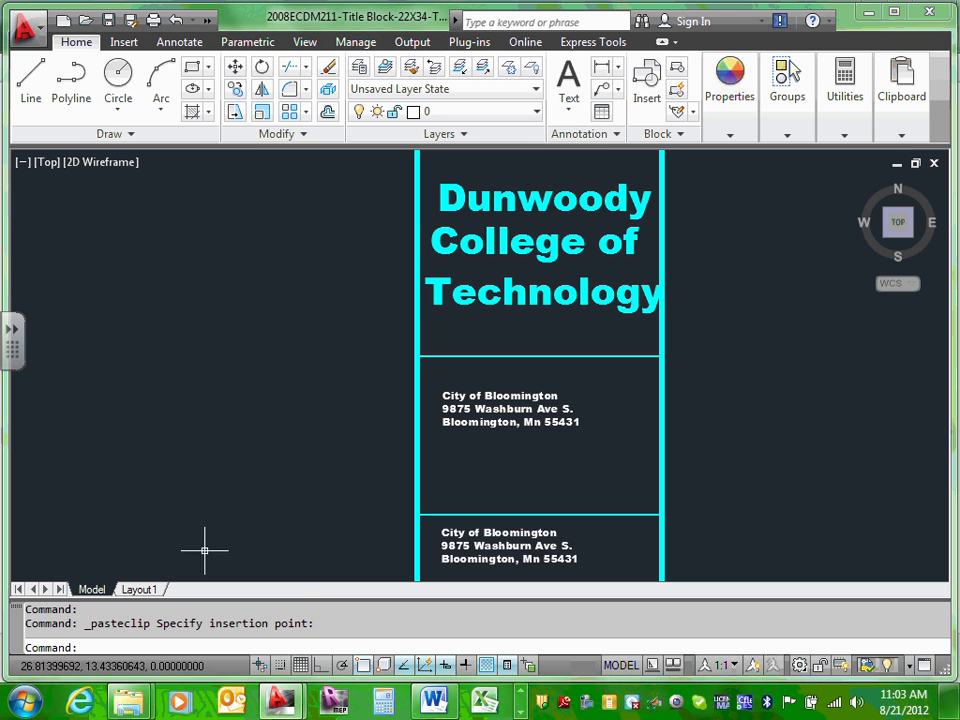
key(Escape)
Step: Open the pasted copy and make its street and city lines bold
click(513, 390)
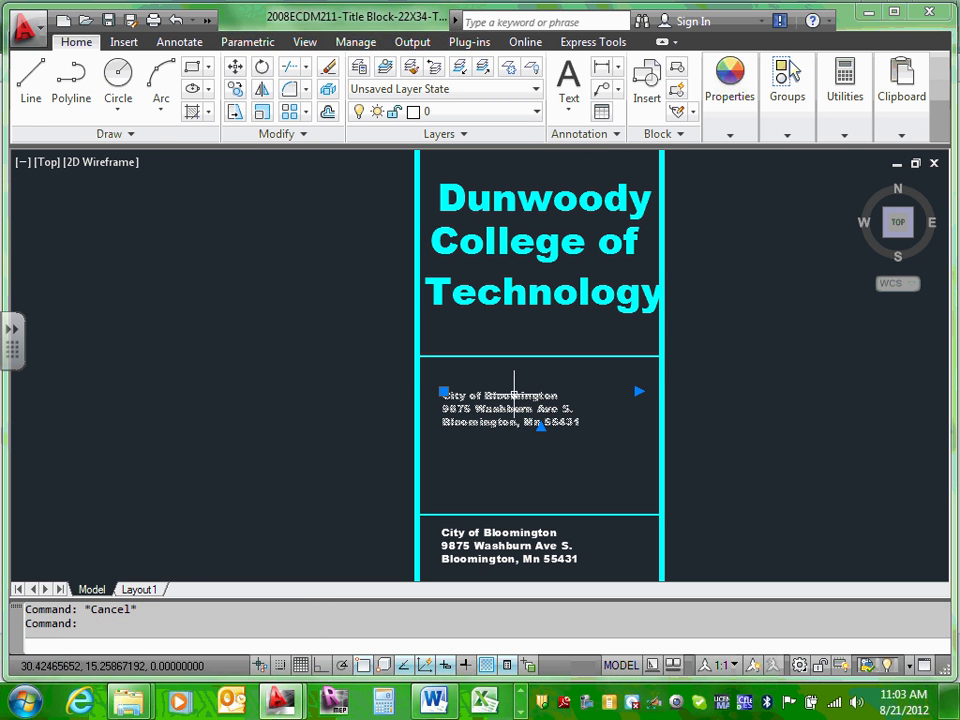
double_click(513, 393)
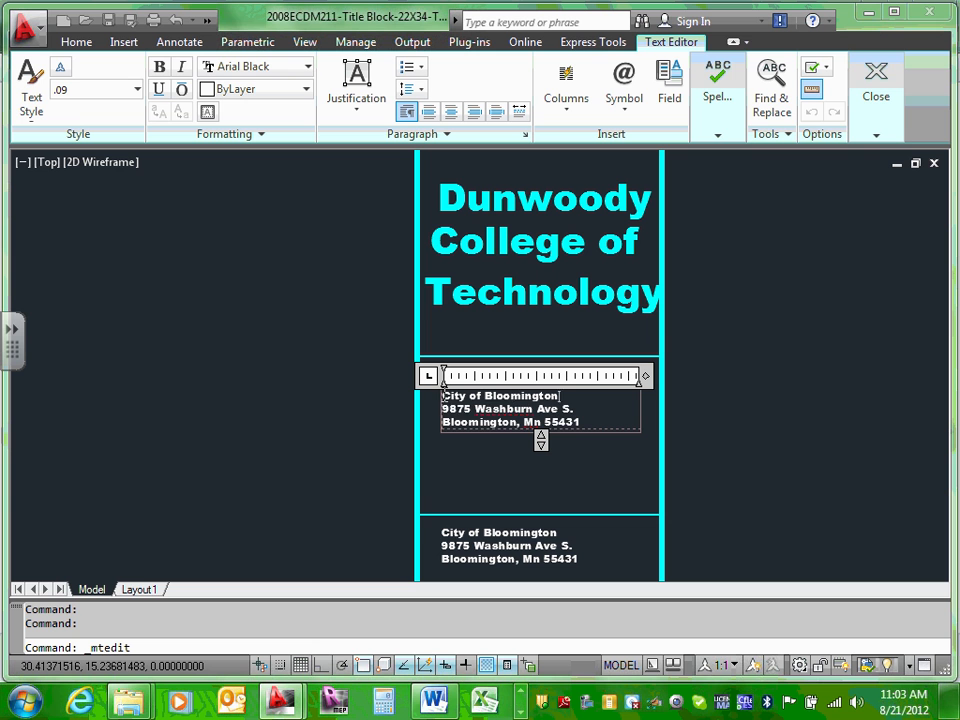
drag(442, 406, 633, 421)
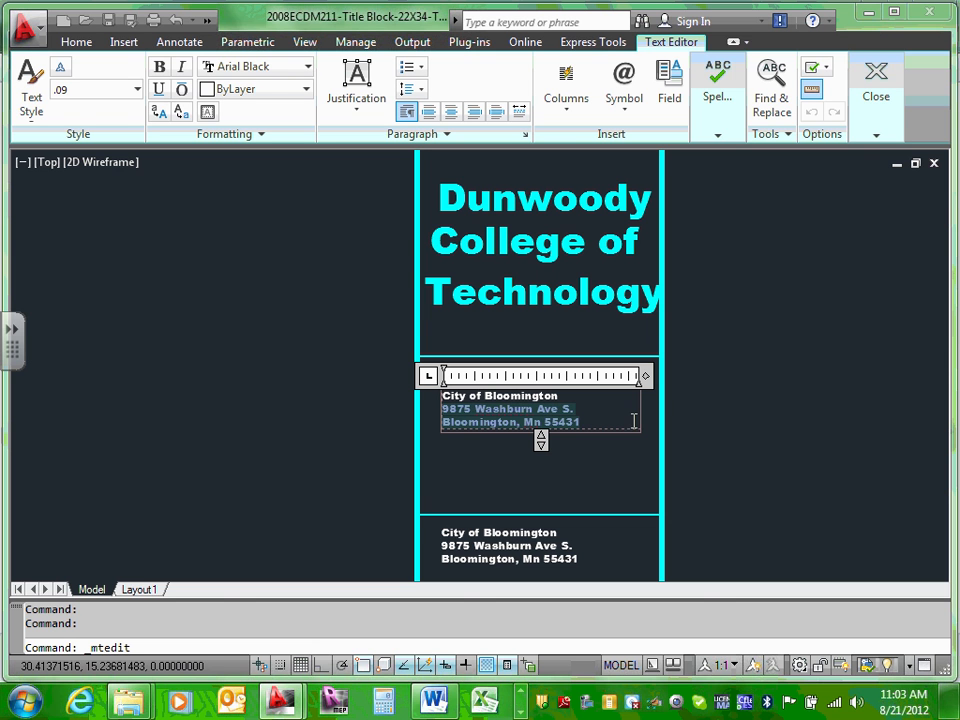
click(159, 68)
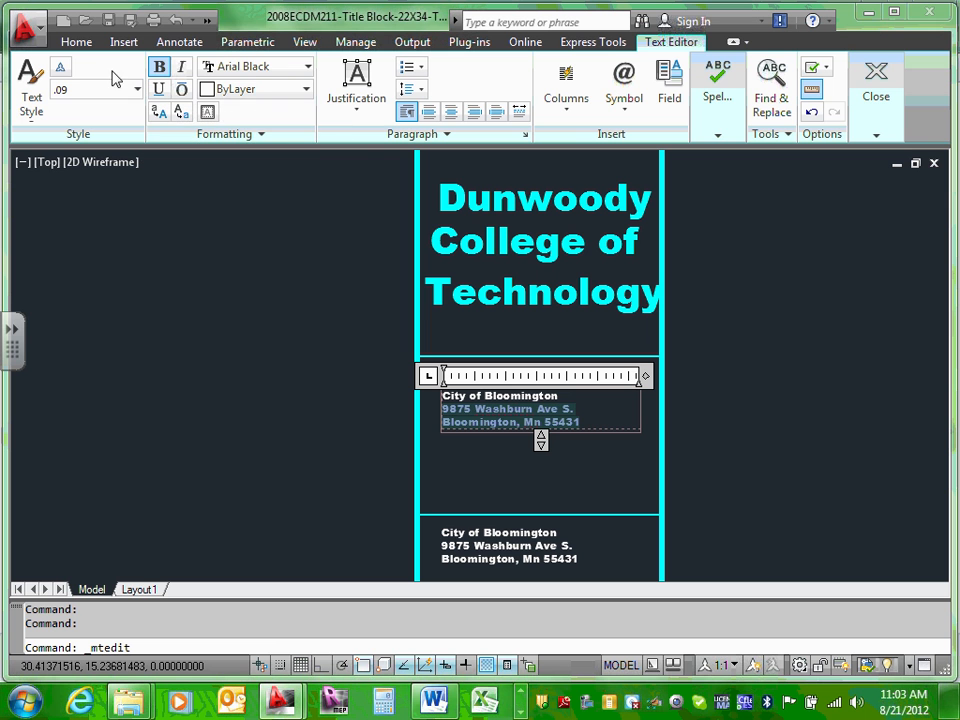
Step: Set those lines to .2 text height and widen the text column
click(138, 90)
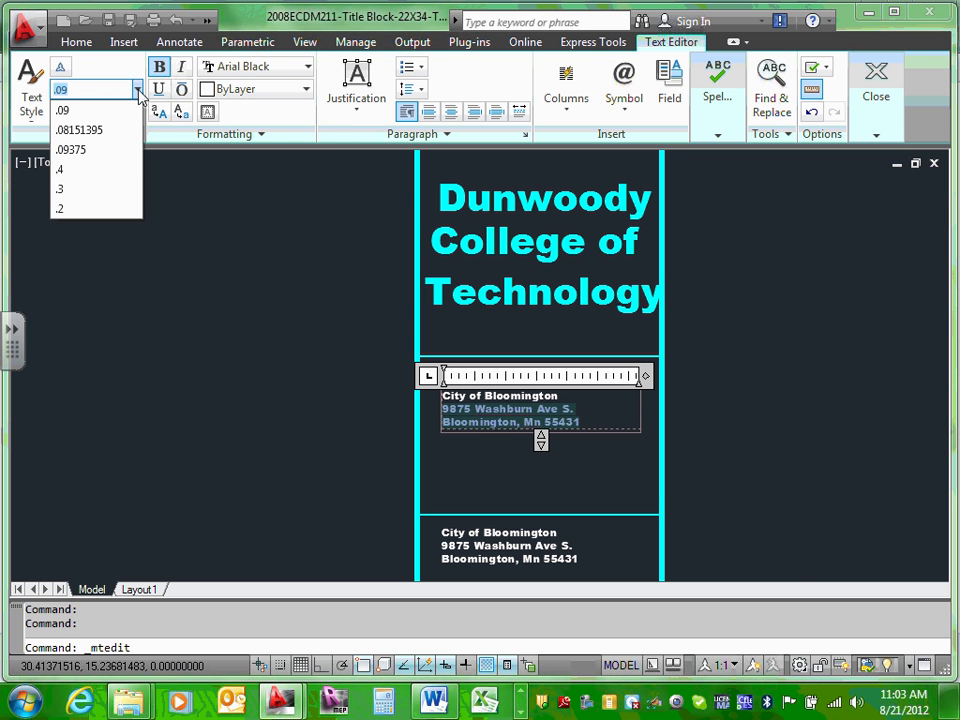
click(84, 170)
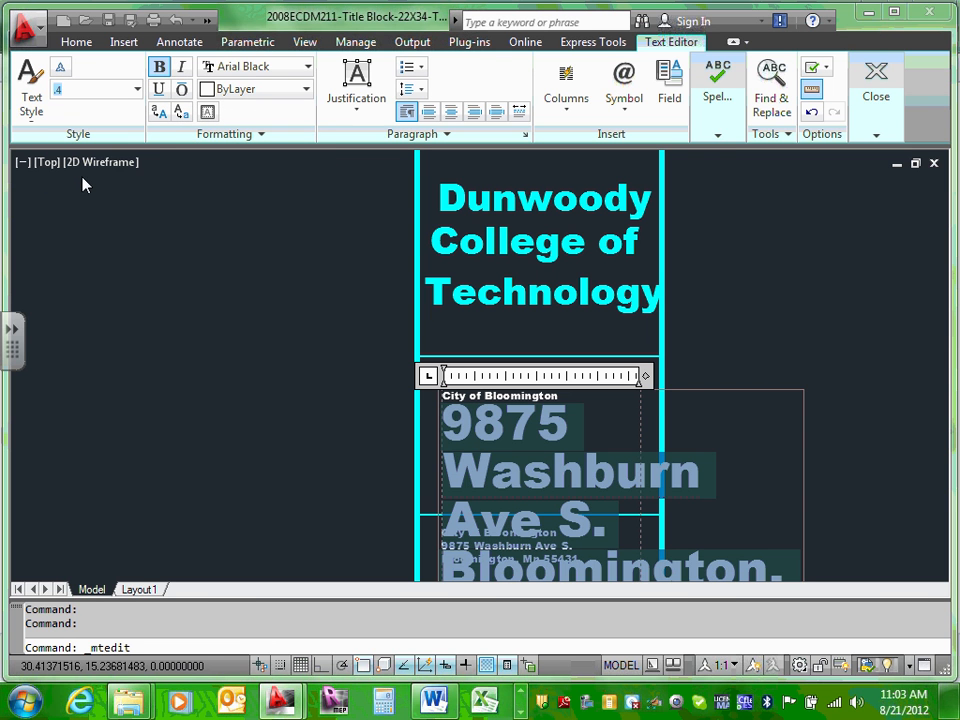
click(138, 89)
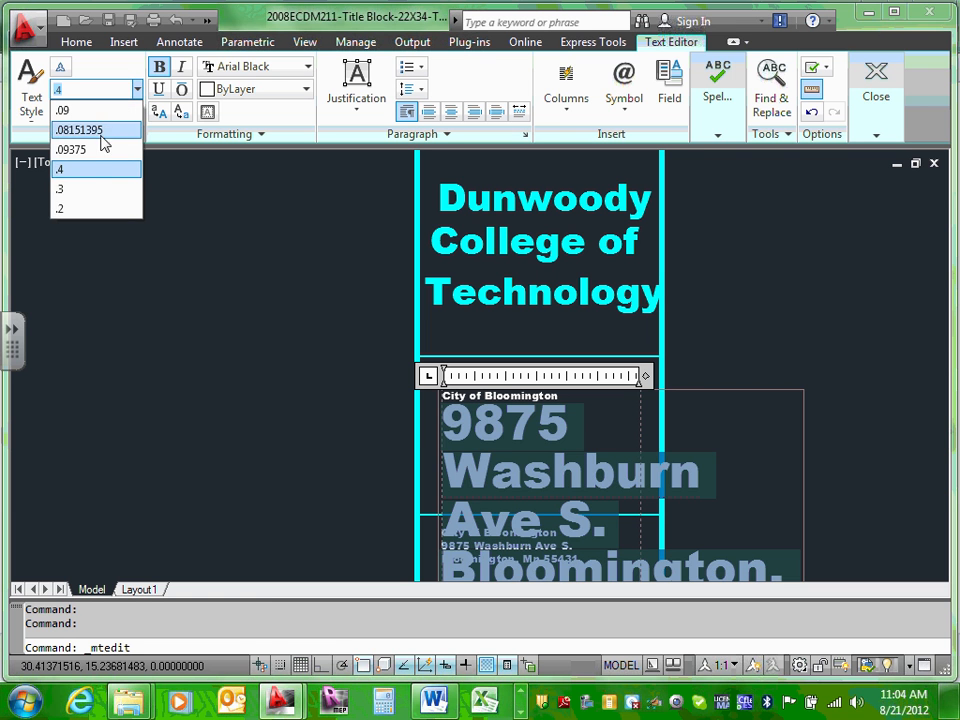
click(84, 207)
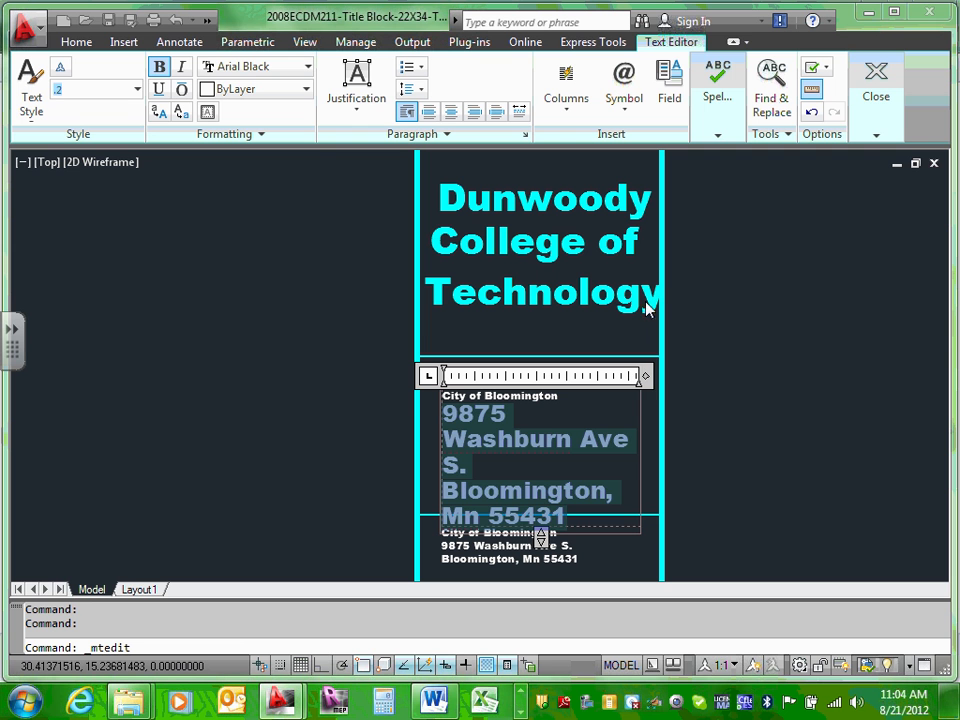
click(645, 376)
drag(645, 376, 722, 385)
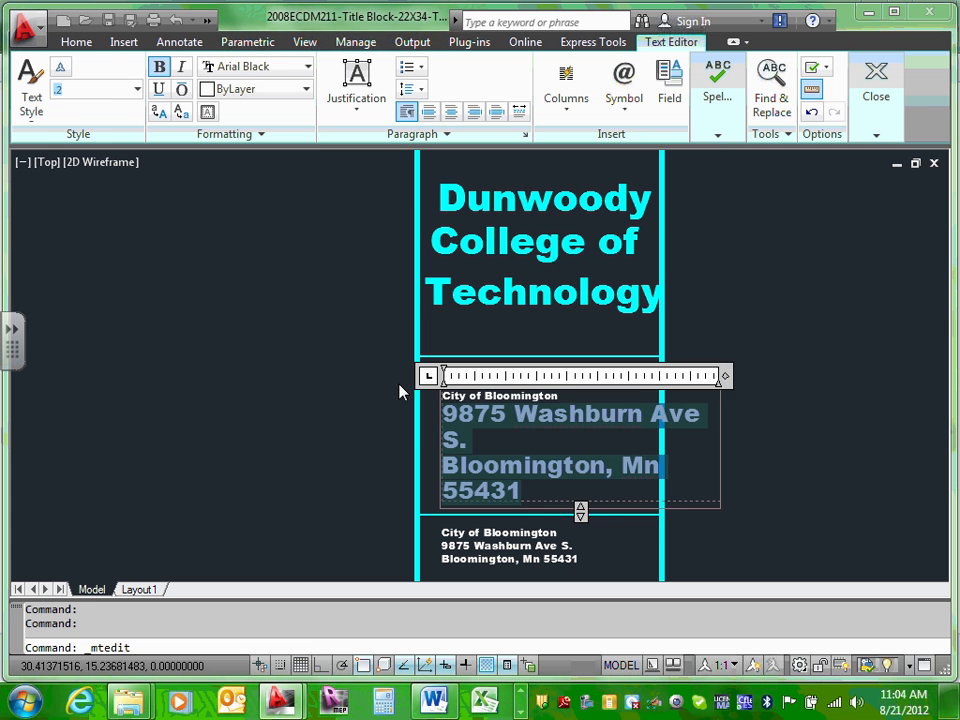
click(364, 376)
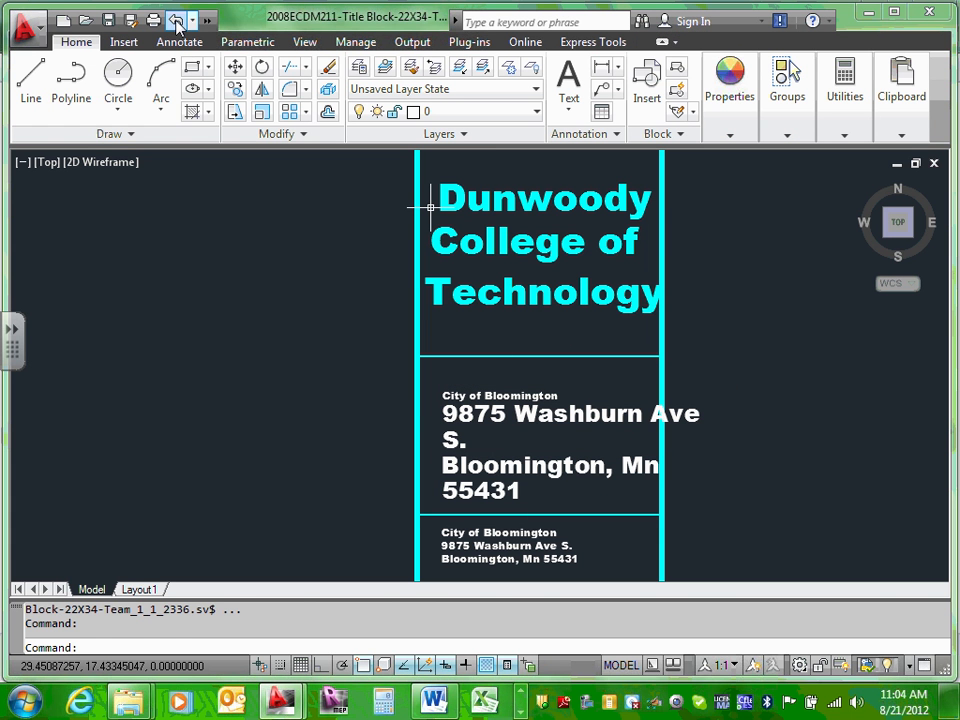
Step: Undo the pasted address copy and zoom around the title block to verify it's gone
key(ctrl+z)
key(ctrl+z)
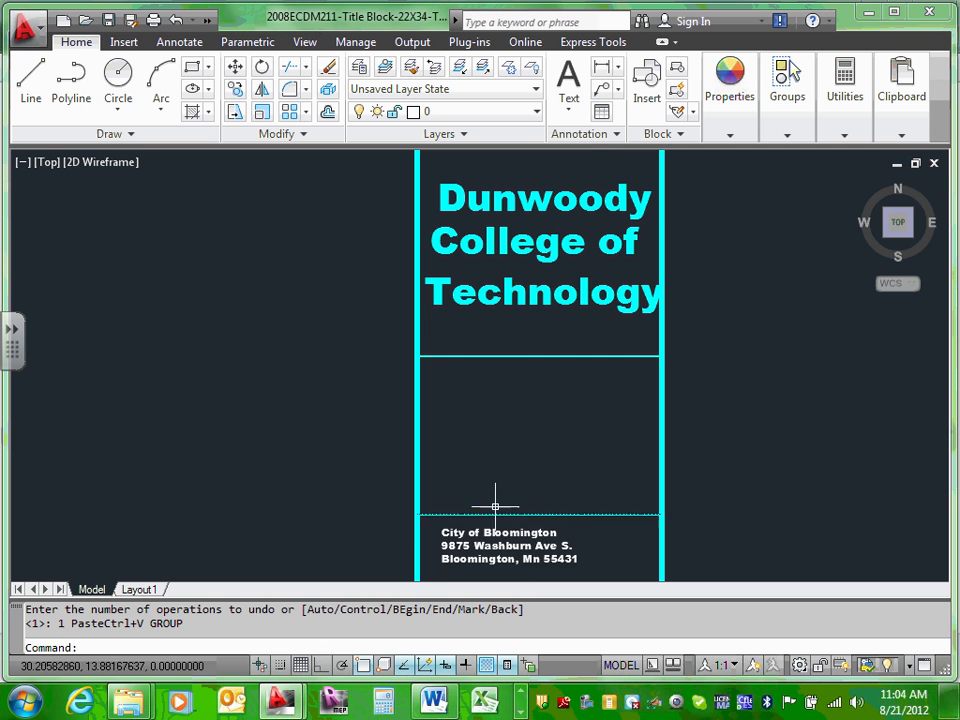
scroll(499, 498, down, 3)
scroll(521, 257, up, 3)
scroll(522, 258, down, 5)
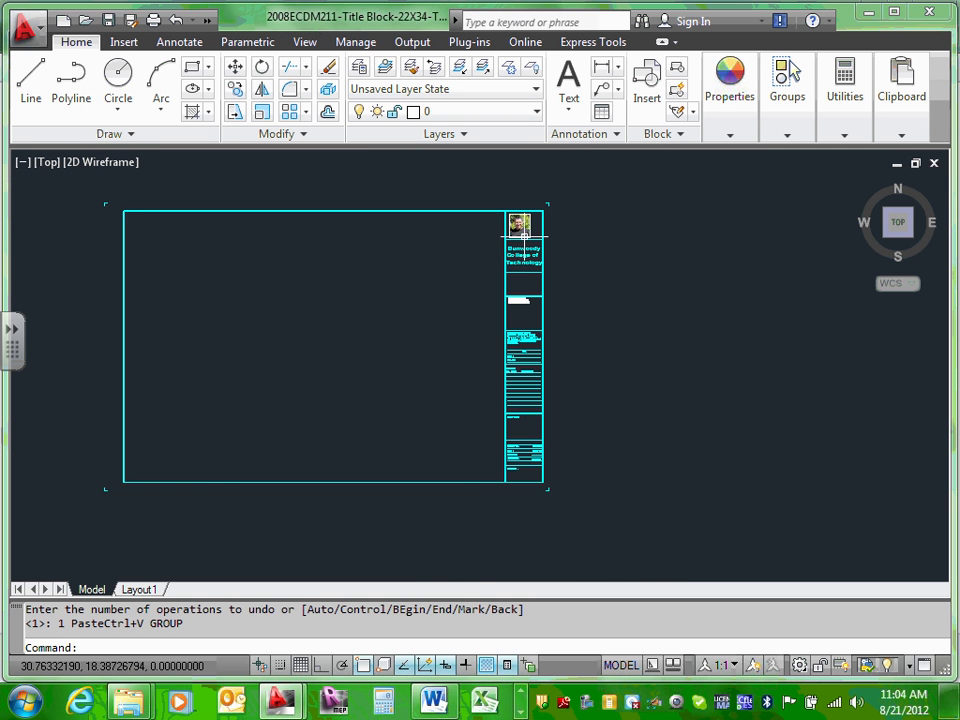
scroll(530, 205, up, 5)
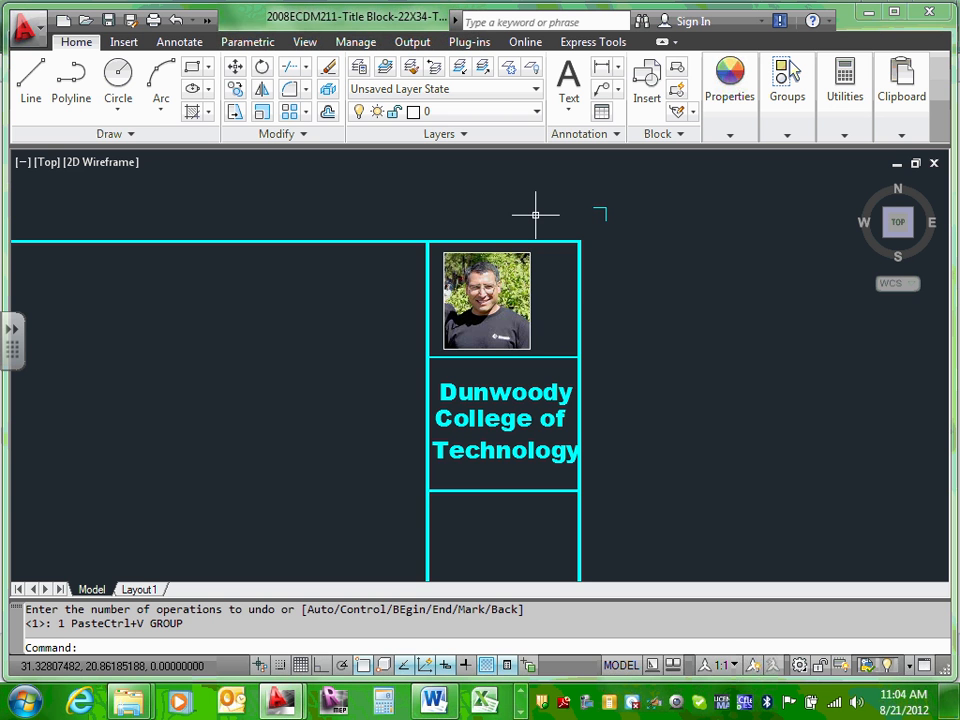
scroll(521, 279, up, 2)
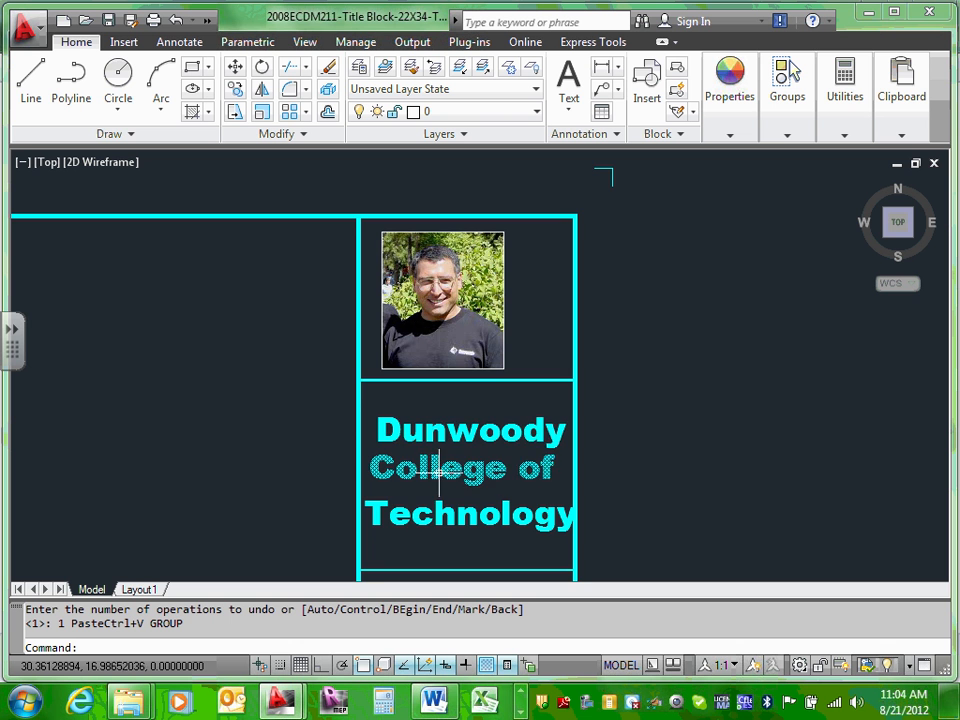
middle_drag(439, 465, 461, 369)
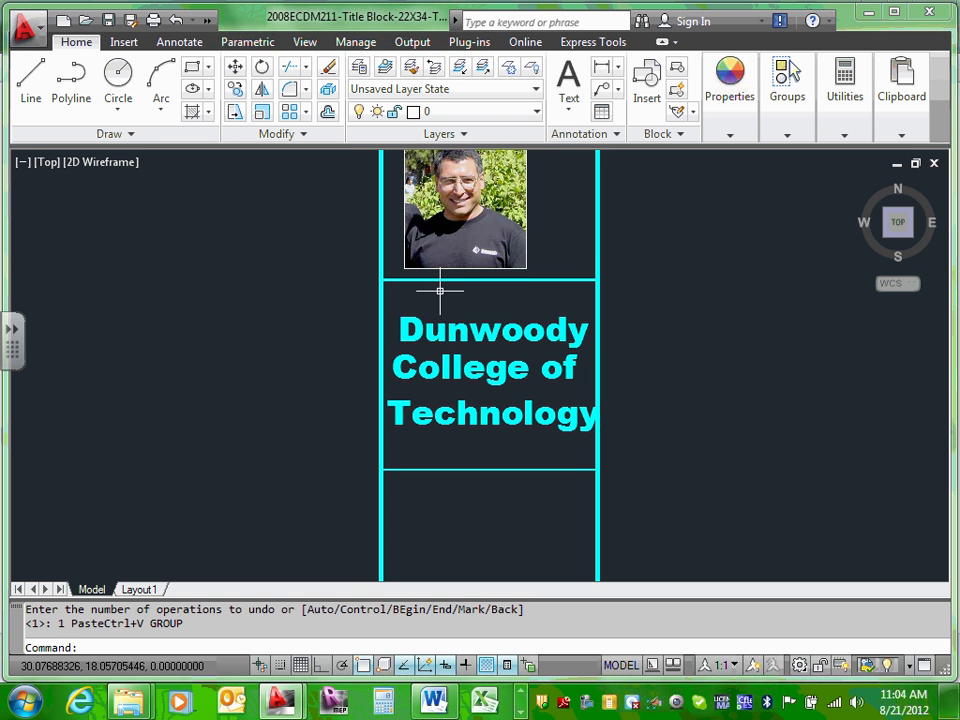
scroll(440, 287, down, 4)
scroll(454, 422, up, 5)
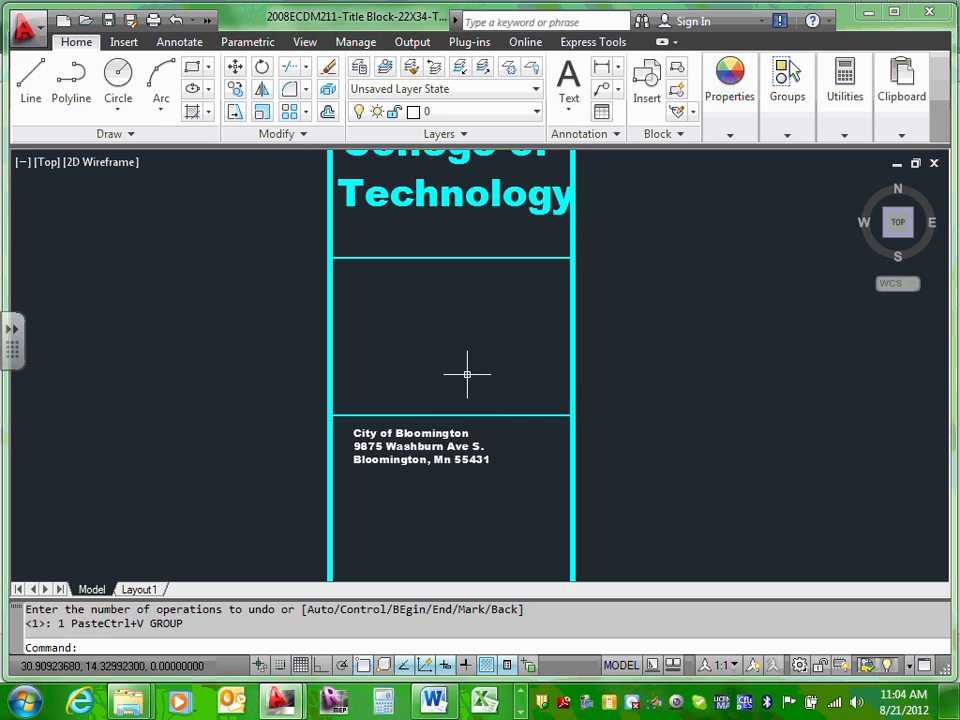
mouse_move(461, 456)
middle_down()
mouse_move(510, 405)
mouse_move(523, 347)
middle_up()
scroll(491, 420, down, 5)
scroll(514, 501, up, 3)
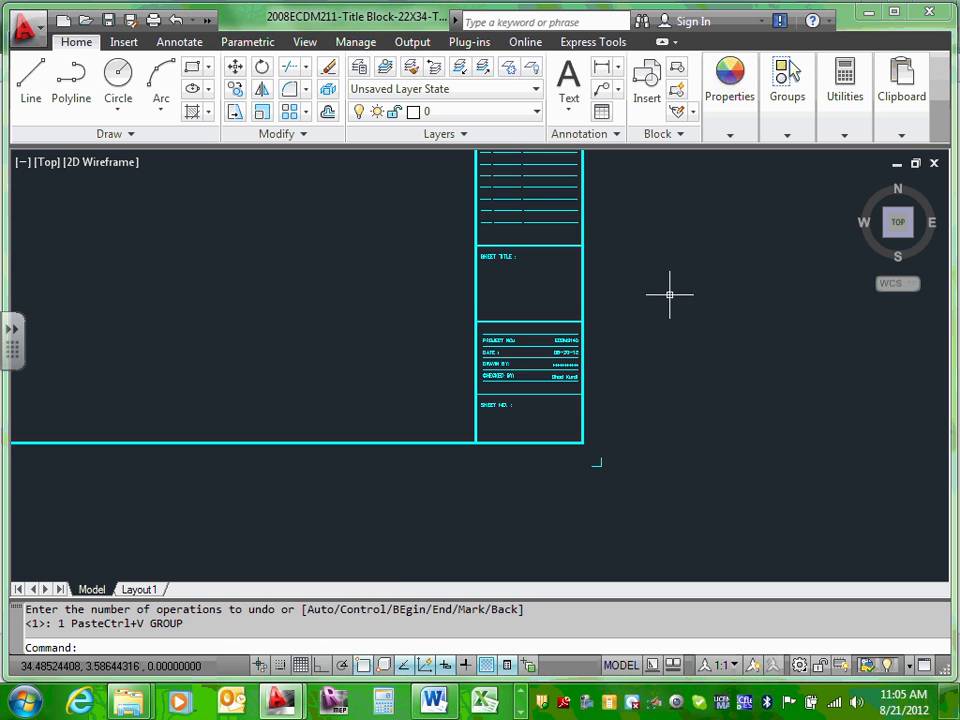
scroll(669, 294, up, 2)
middle_drag(669, 294, 684, 434)
scroll(684, 434, down, 6)
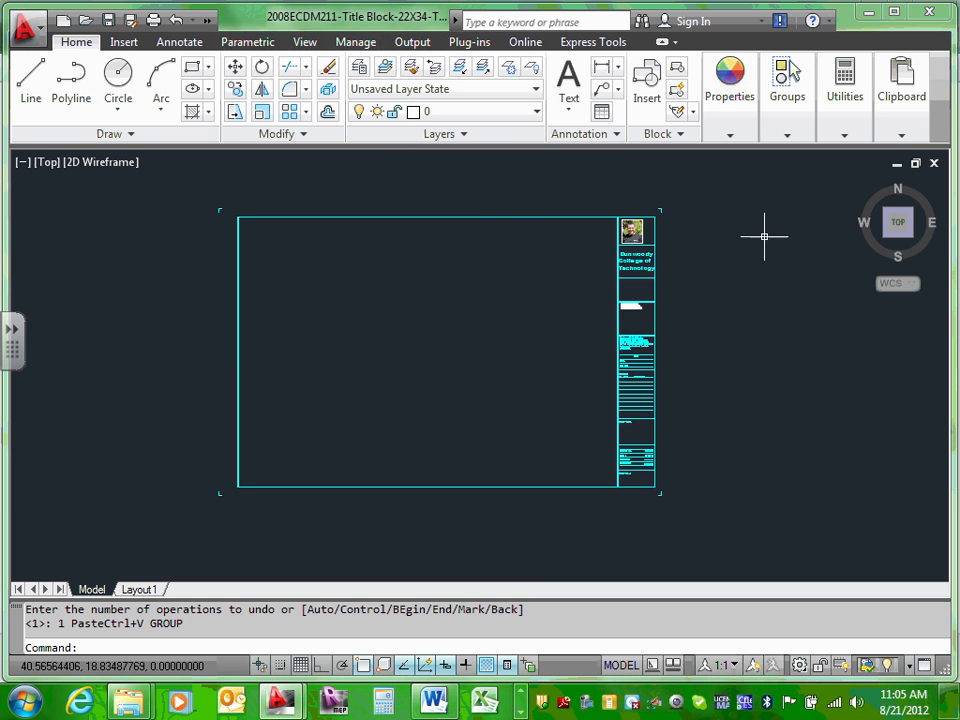
scroll(754, 291, up, 3)
scroll(724, 360, down, 4)
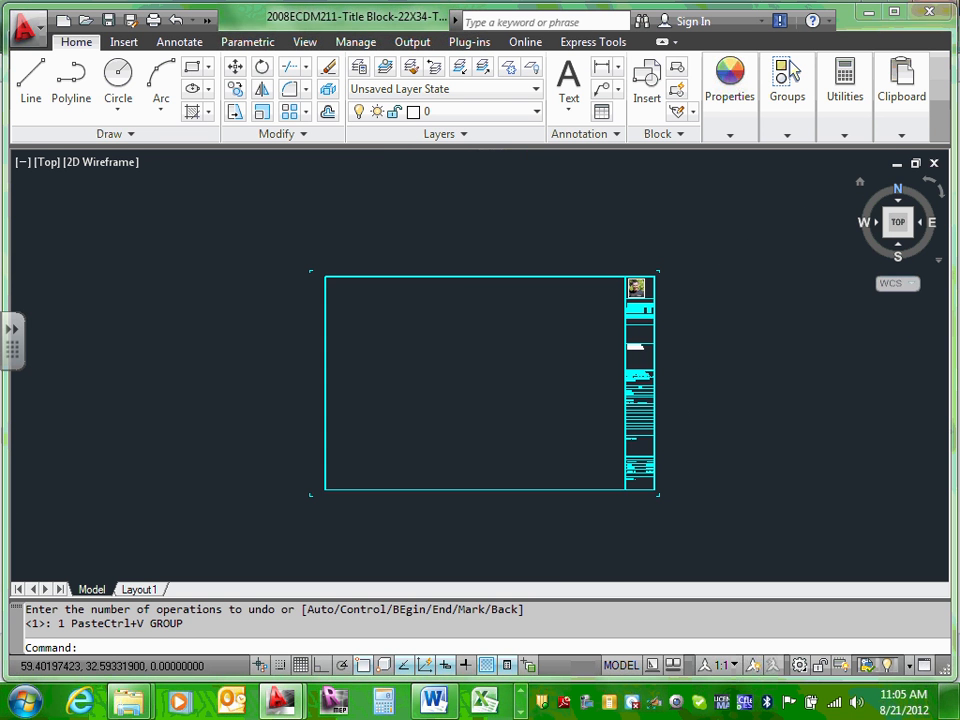
Step: Close the title block drawing with its changes saved, keeping E3-Site Plan open
click(929, 12)
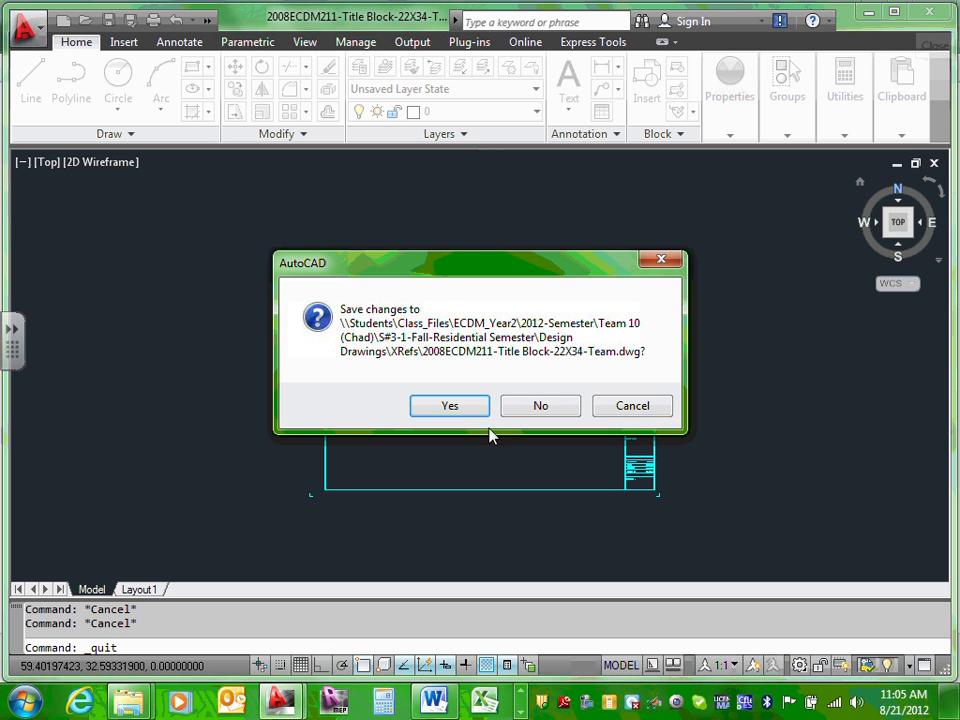
click(467, 406)
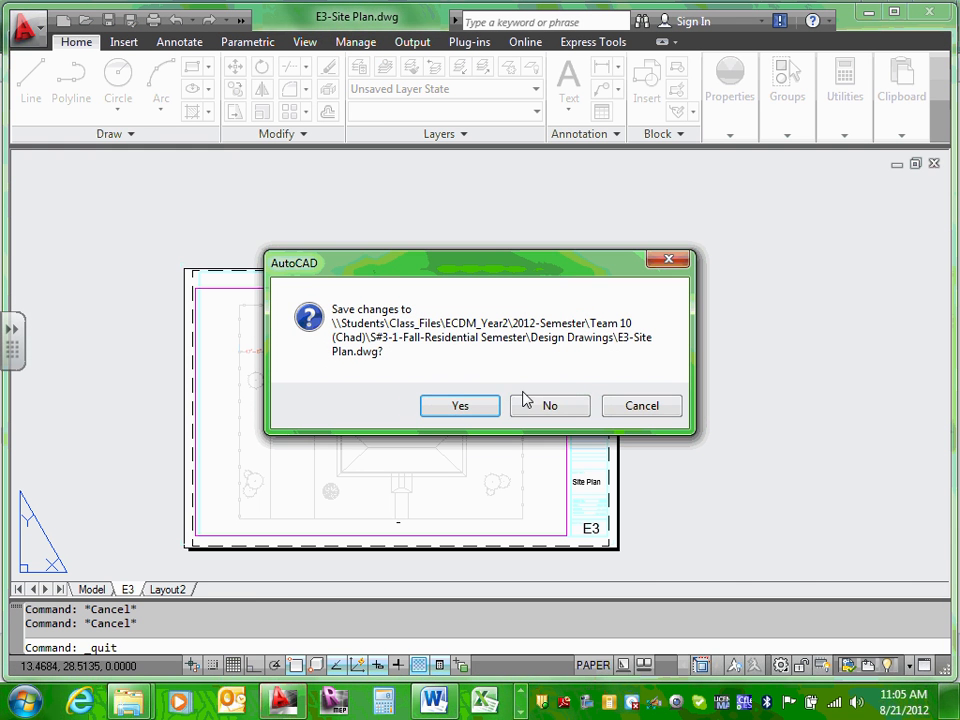
click(640, 408)
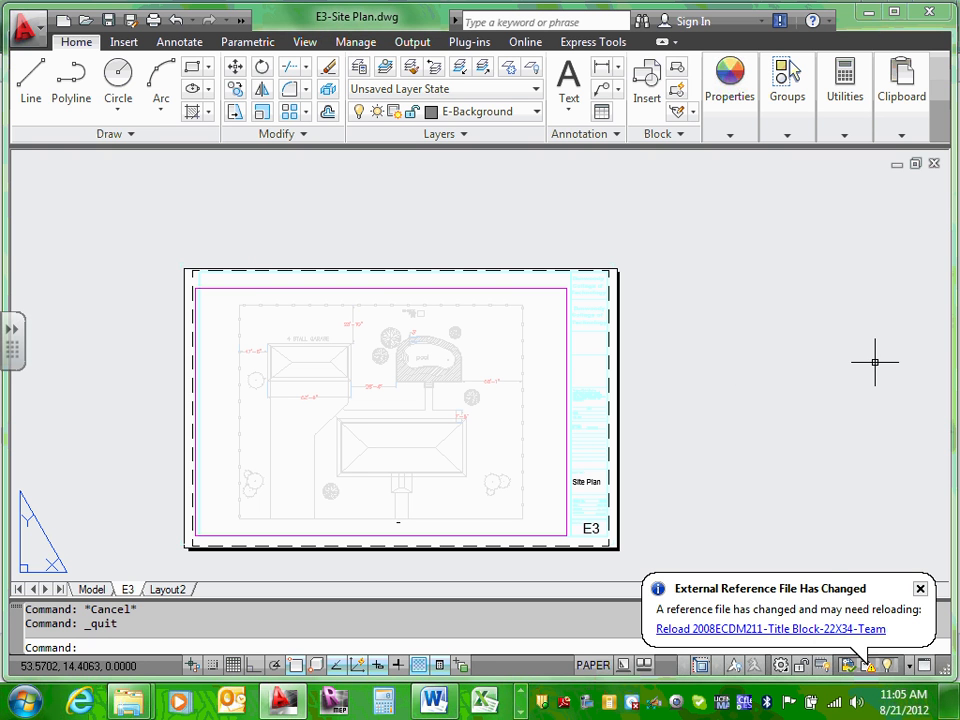
Step: Reload the updated title block xref in the E3 layout, inspect it, and save E3-Site Plan
click(776, 632)
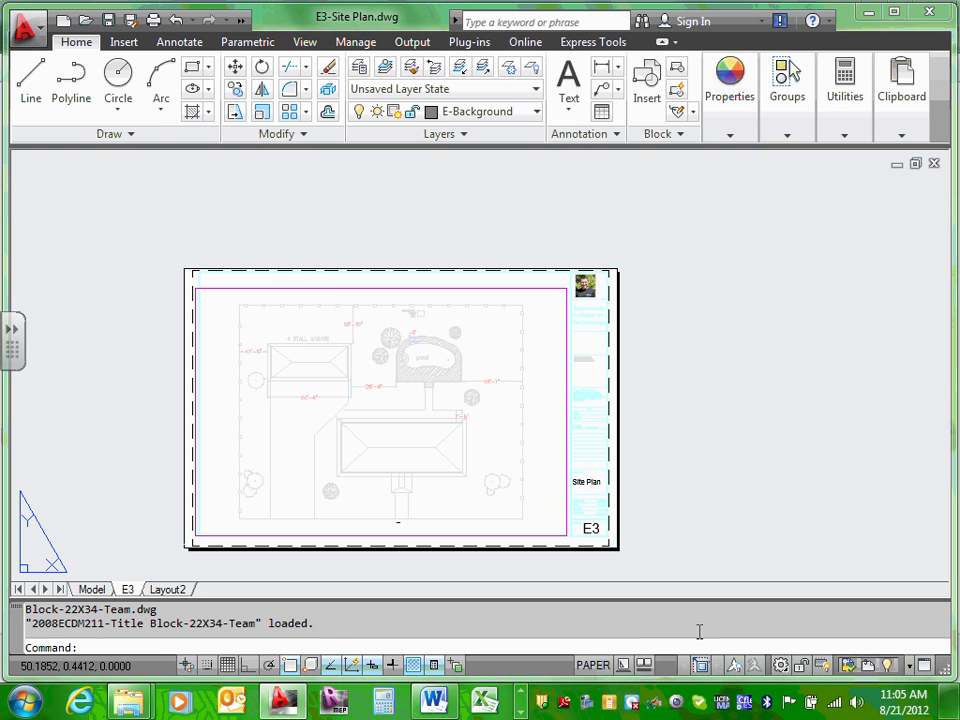
scroll(593, 291, up, 5)
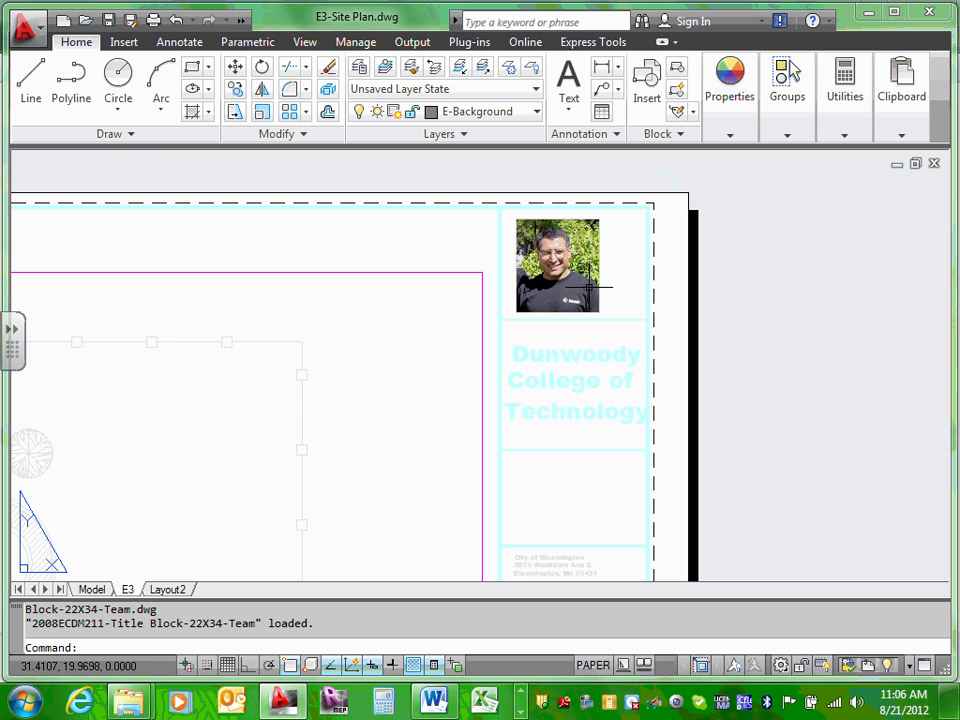
scroll(590, 288, down, 7)
scroll(600, 514, up, 6)
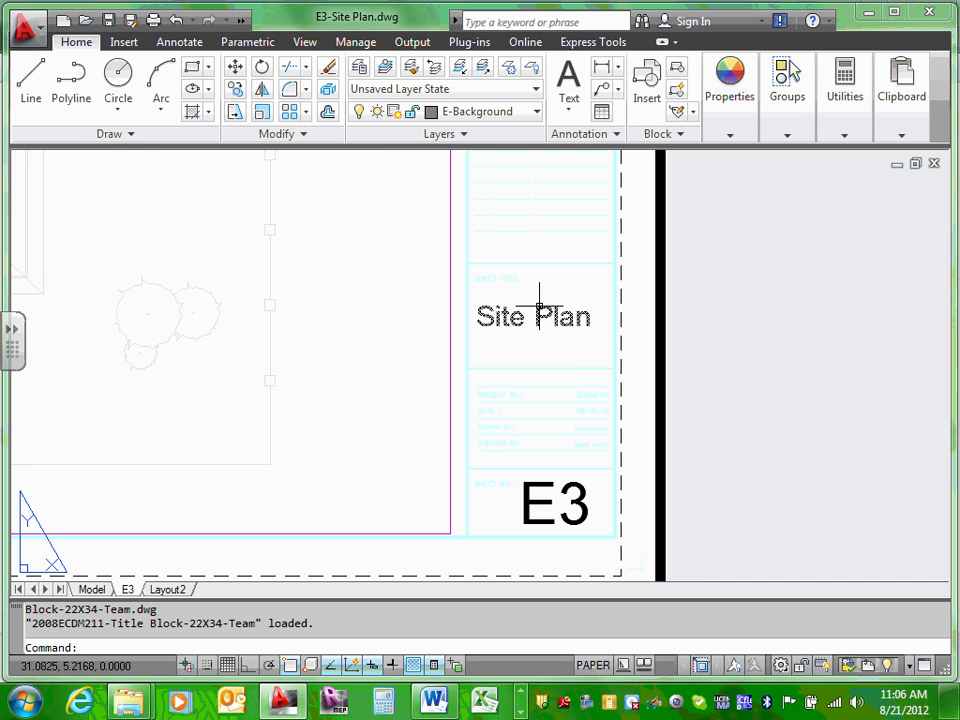
scroll(594, 514, down, 7)
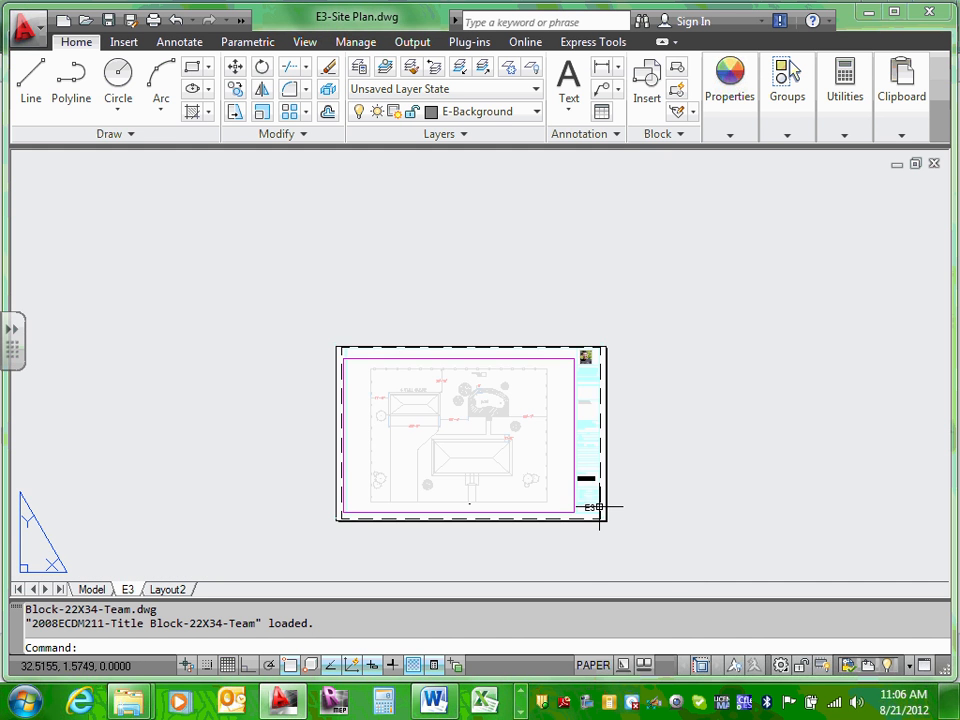
scroll(619, 371, up, 2)
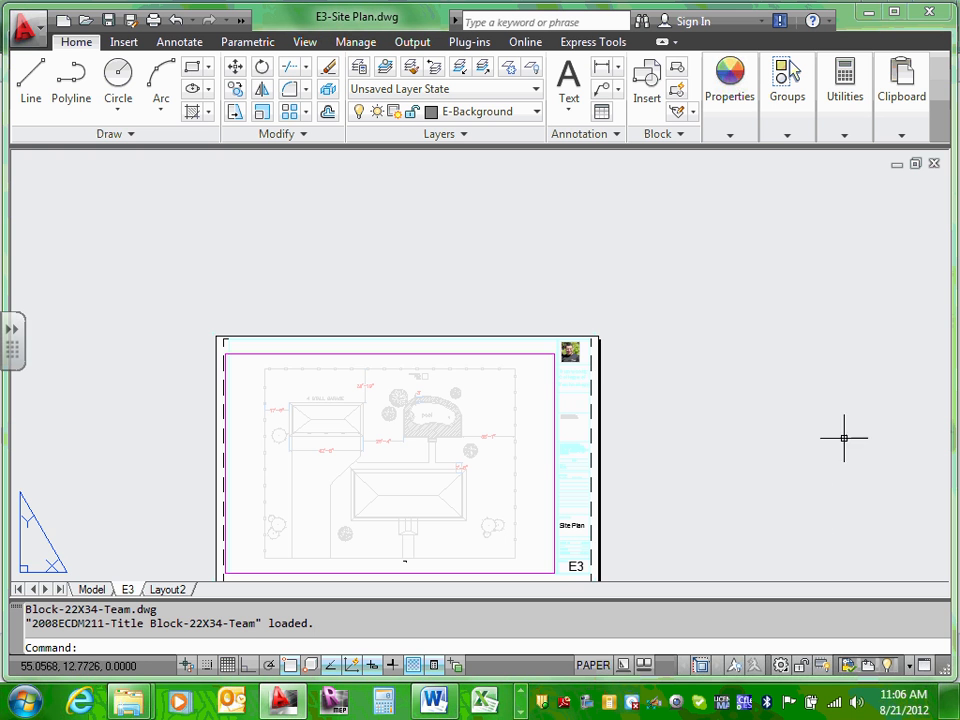
middle_drag(528, 414, 561, 289)
scroll(563, 303, up, 2)
scroll(565, 305, up, 3)
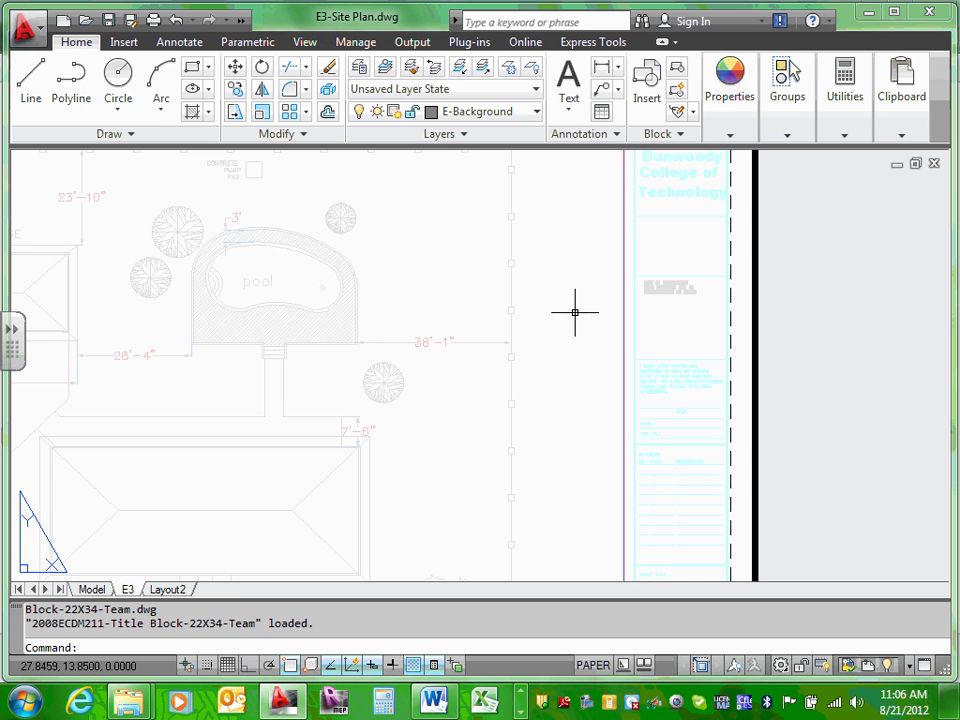
scroll(574, 313, down, 6)
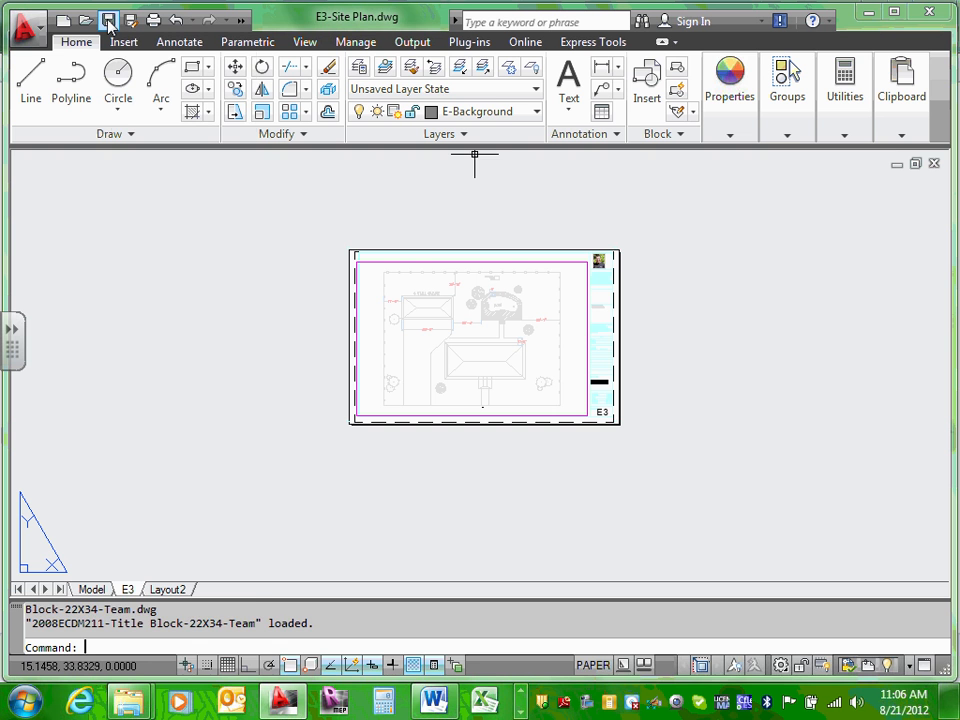
click(109, 21)
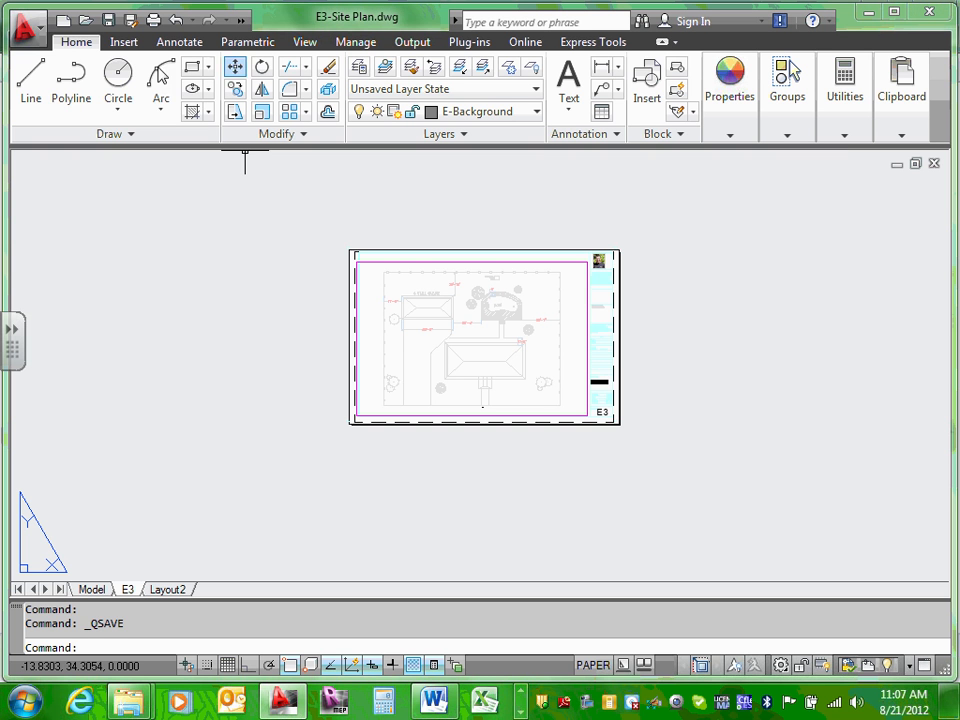
Step: Save E3-Site Plan again and switch to the Model tab, zooming into the site plan
click(109, 20)
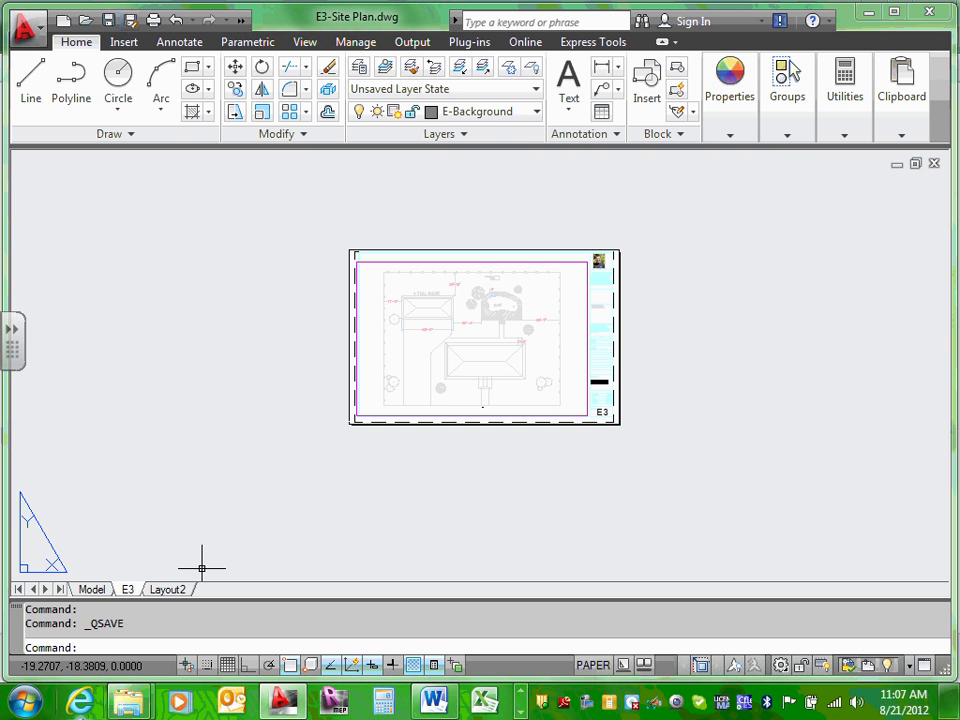
click(87, 590)
scroll(480, 290, up, 2)
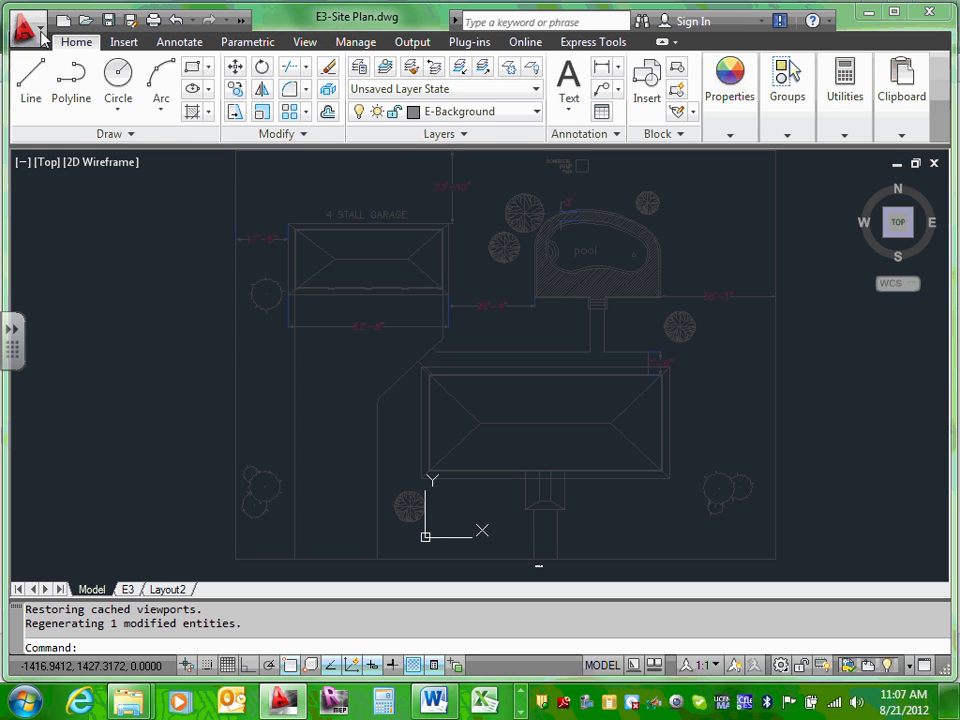
Step: Save the current drawing, then start Save As for a new copy
click(44, 32)
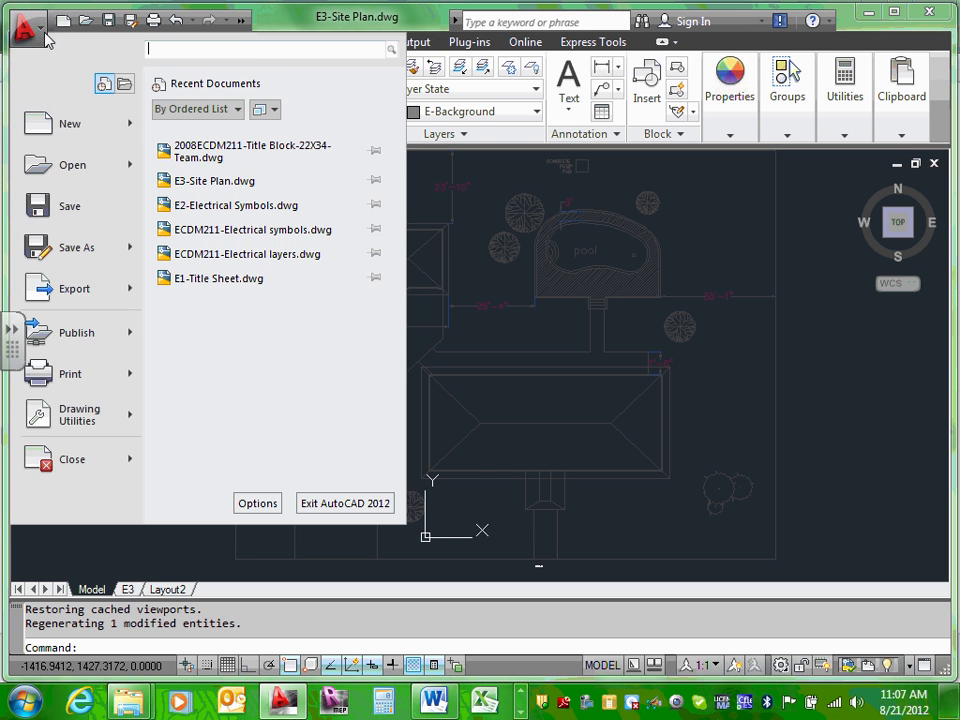
click(70, 206)
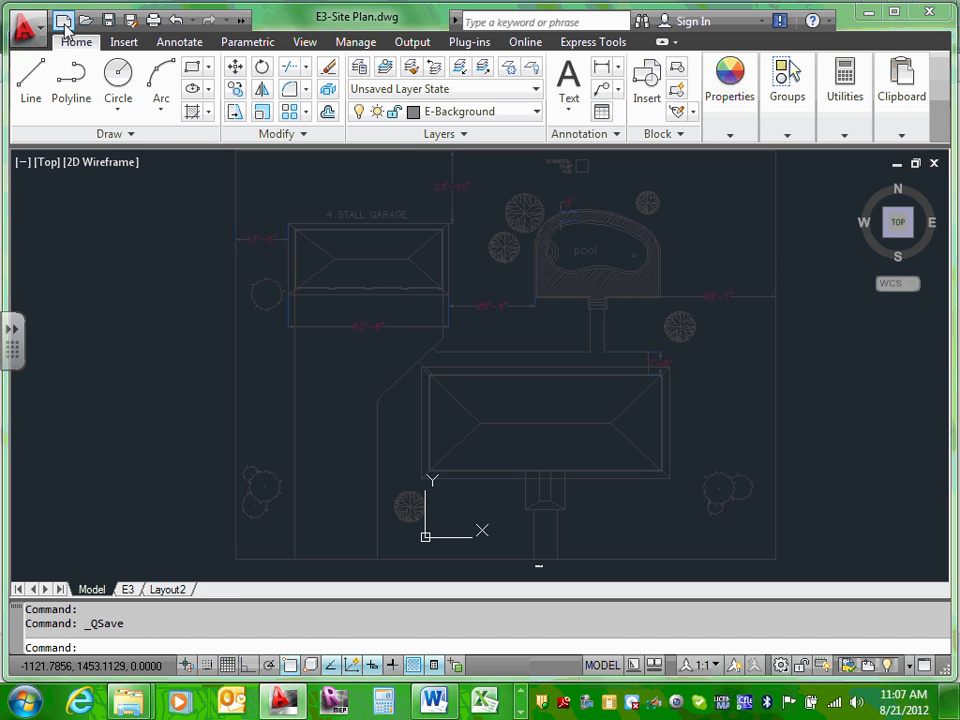
click(36, 35)
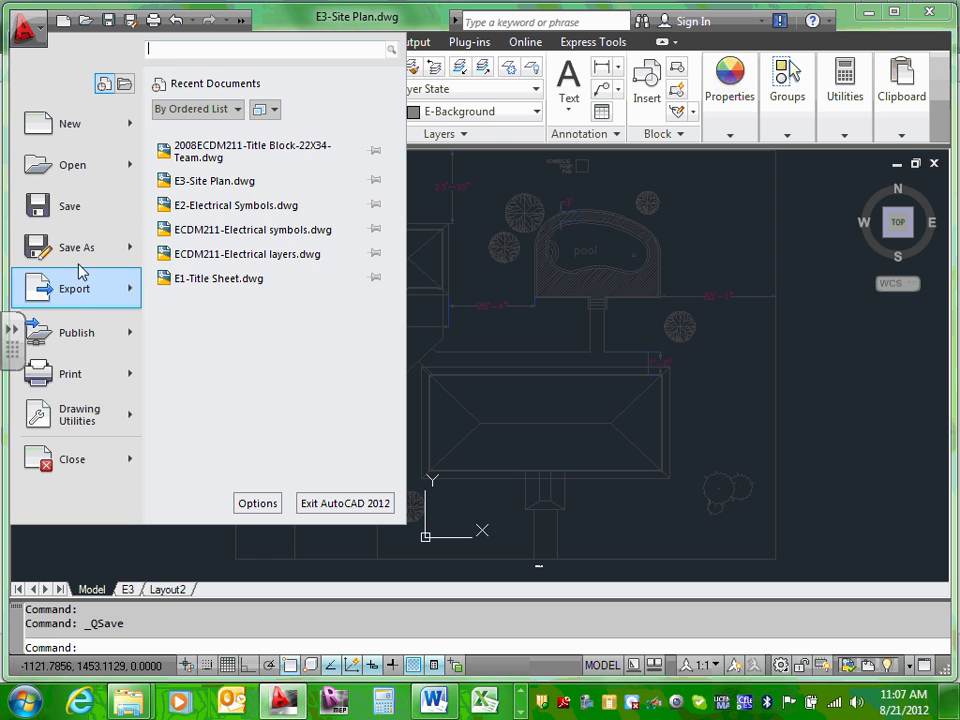
mouse_move(85, 267)
click(240, 132)
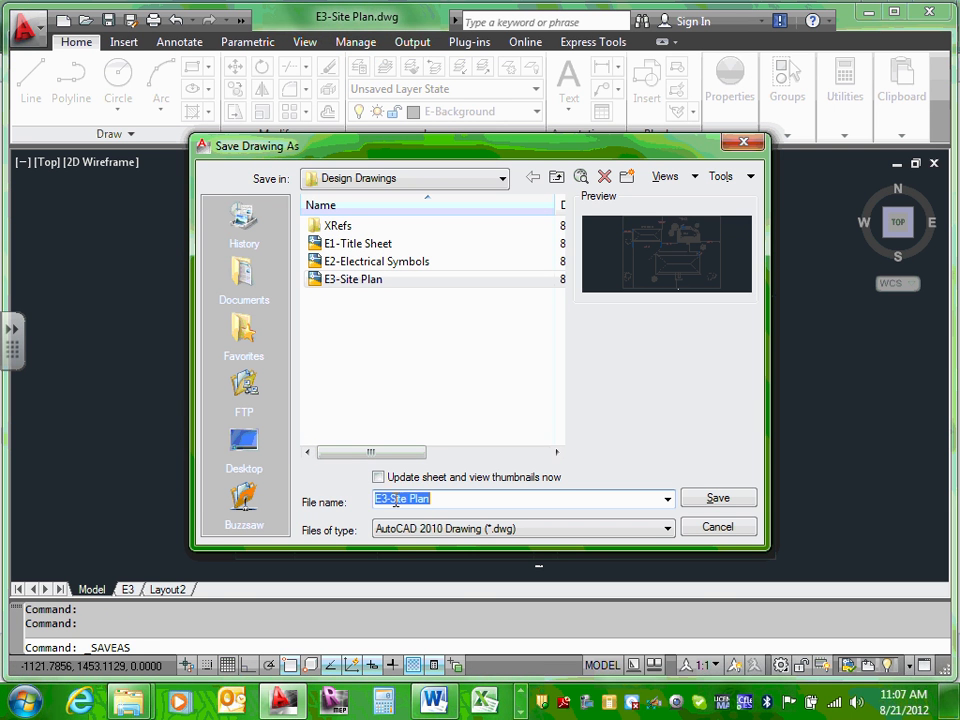
Step: Change the file name to 'E4-Swimming Pool & Garage'
click(388, 500)
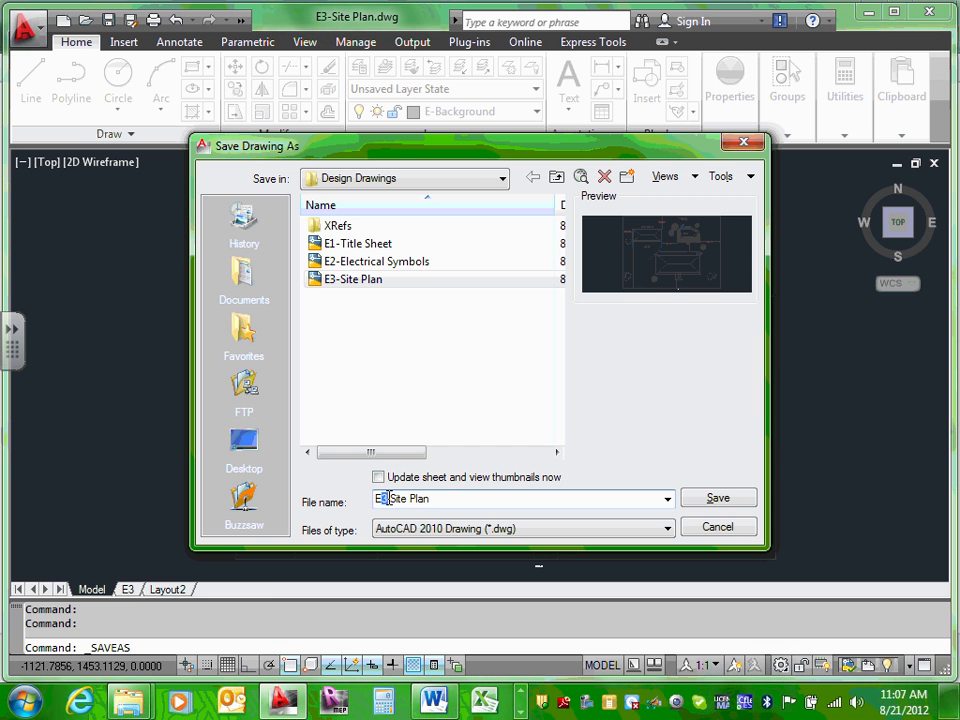
key(BackSpace)
text(4)
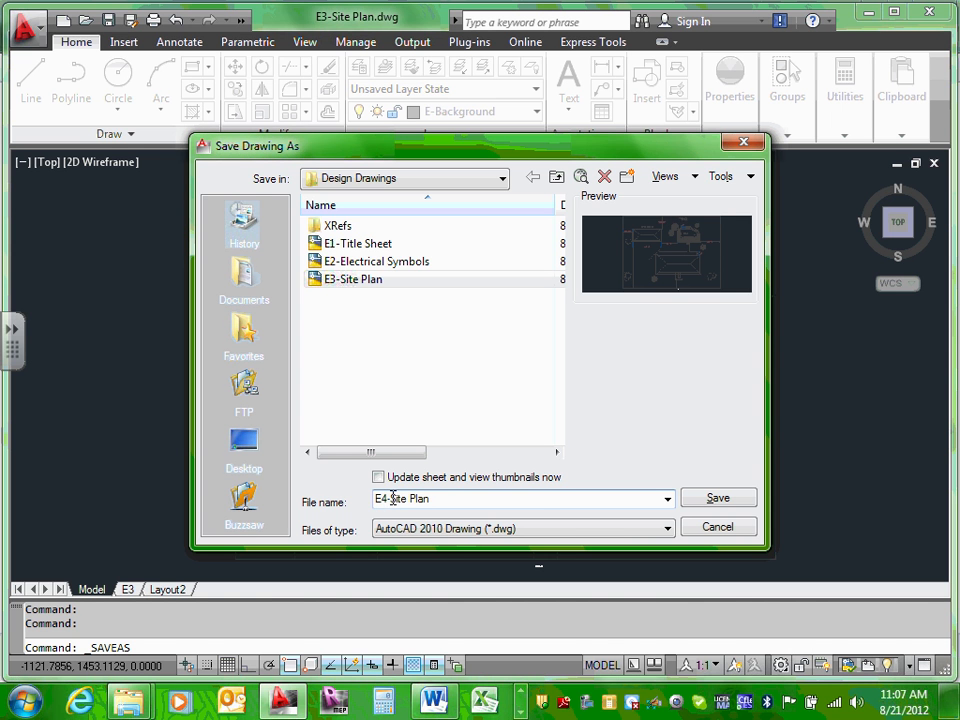
drag(391, 498, 459, 498)
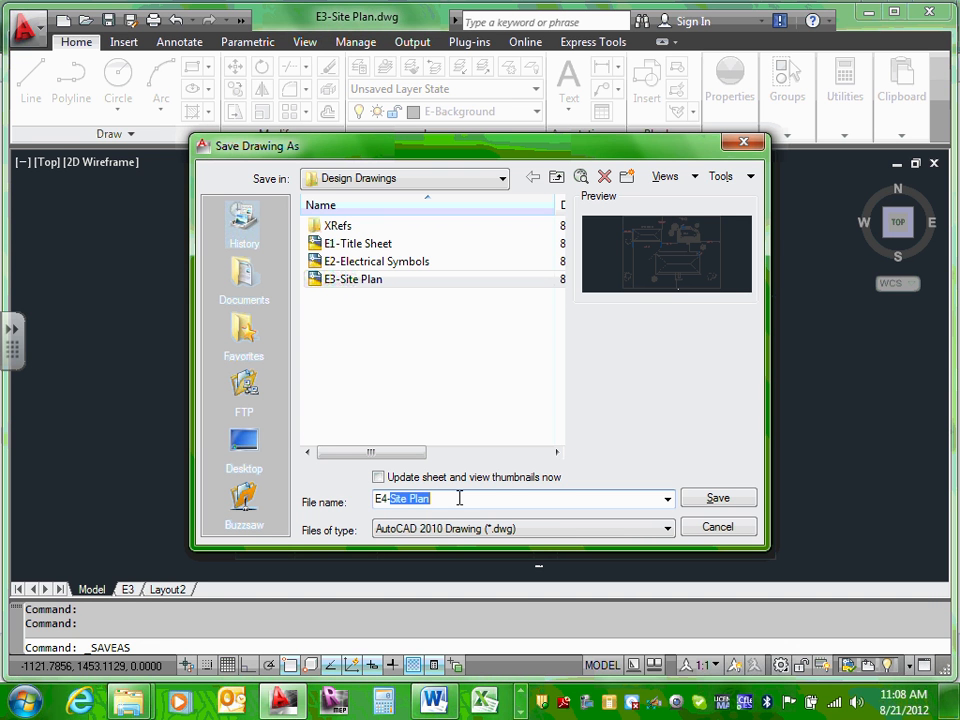
text(Swimming Pool)
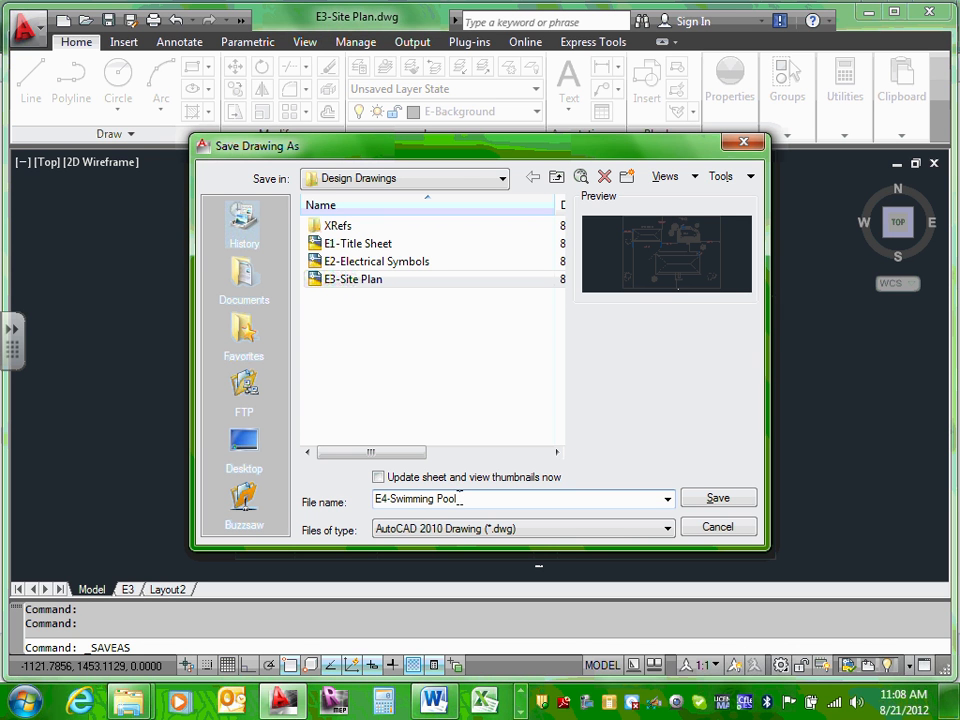
text( & Garage)
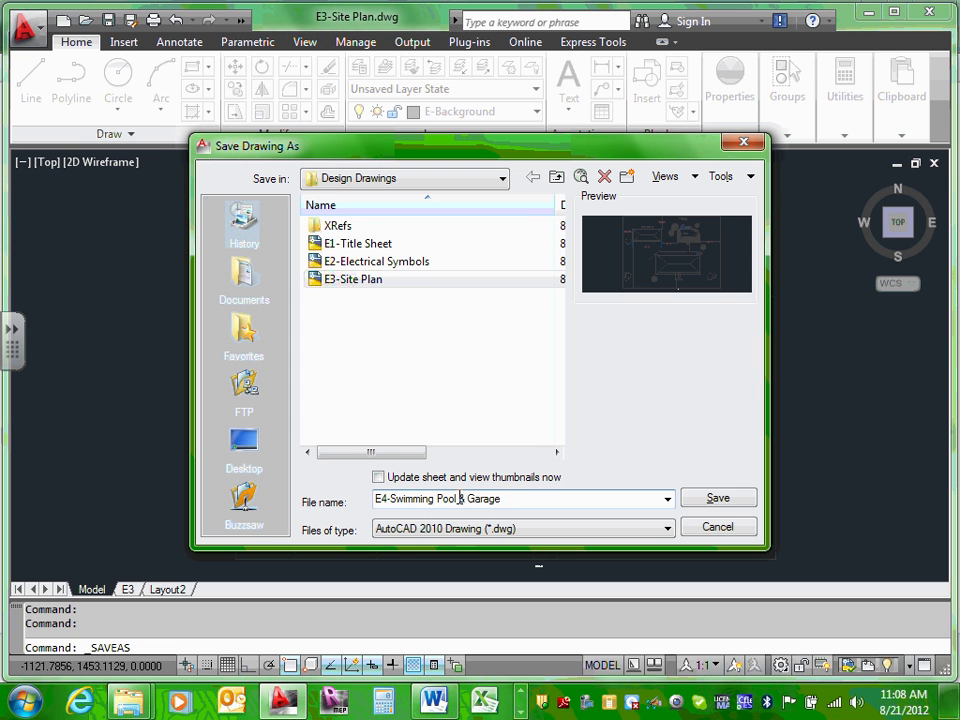
Step: Save as E4-Swimming Pool & Garage.dwg and zoom around the pool and garage plan
click(714, 500)
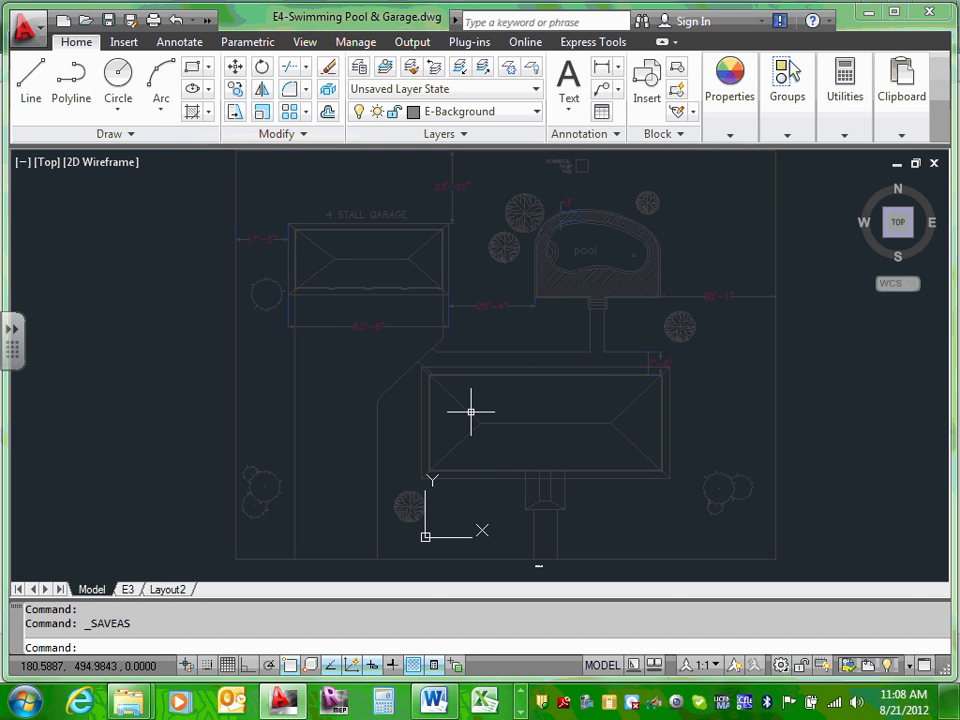
scroll(469, 407, down, 2)
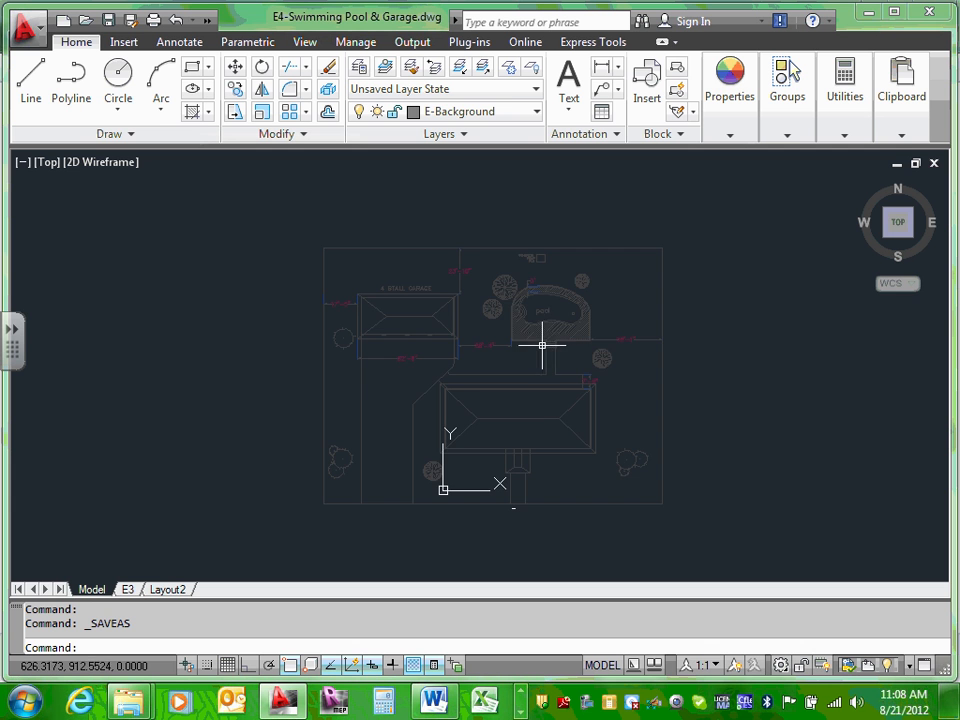
scroll(541, 352, down, 2)
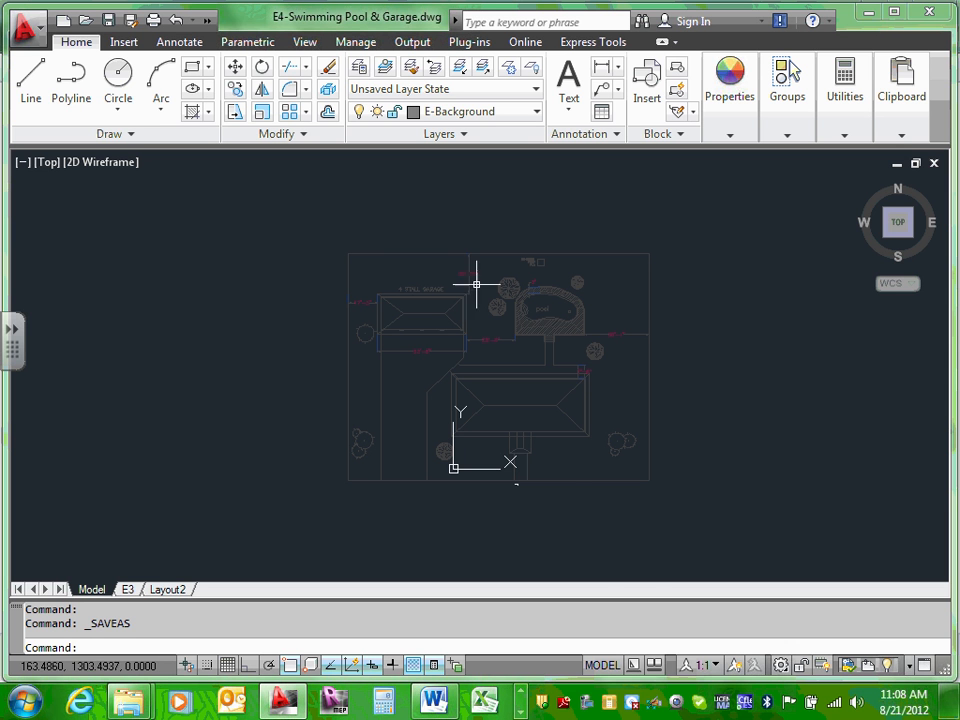
scroll(560, 300, up, 3)
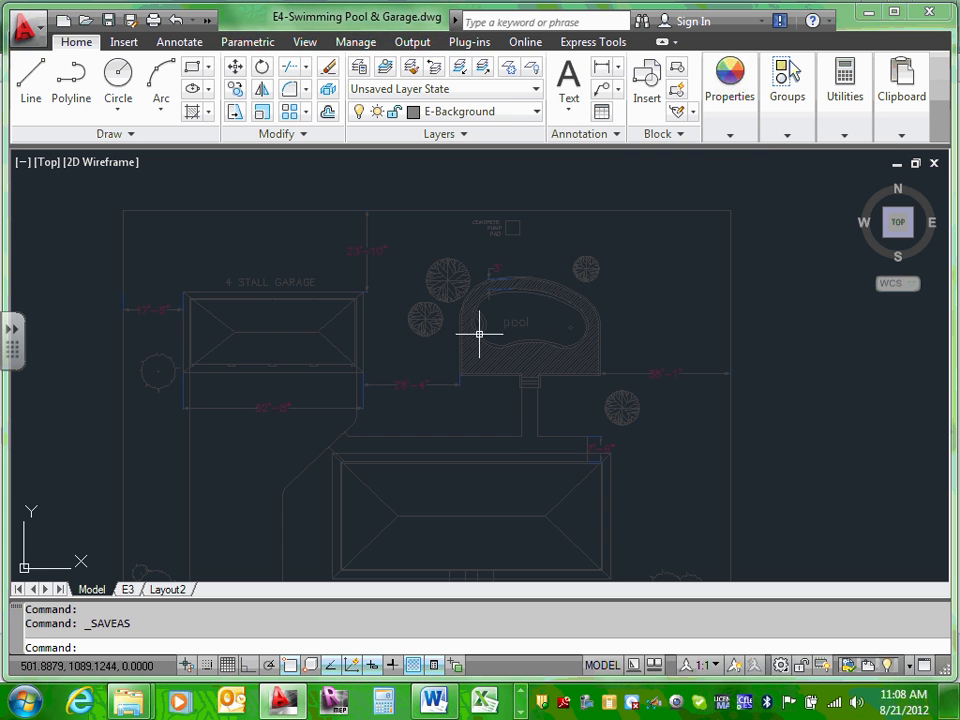
scroll(508, 318, up, 3)
scroll(515, 325, down, 4)
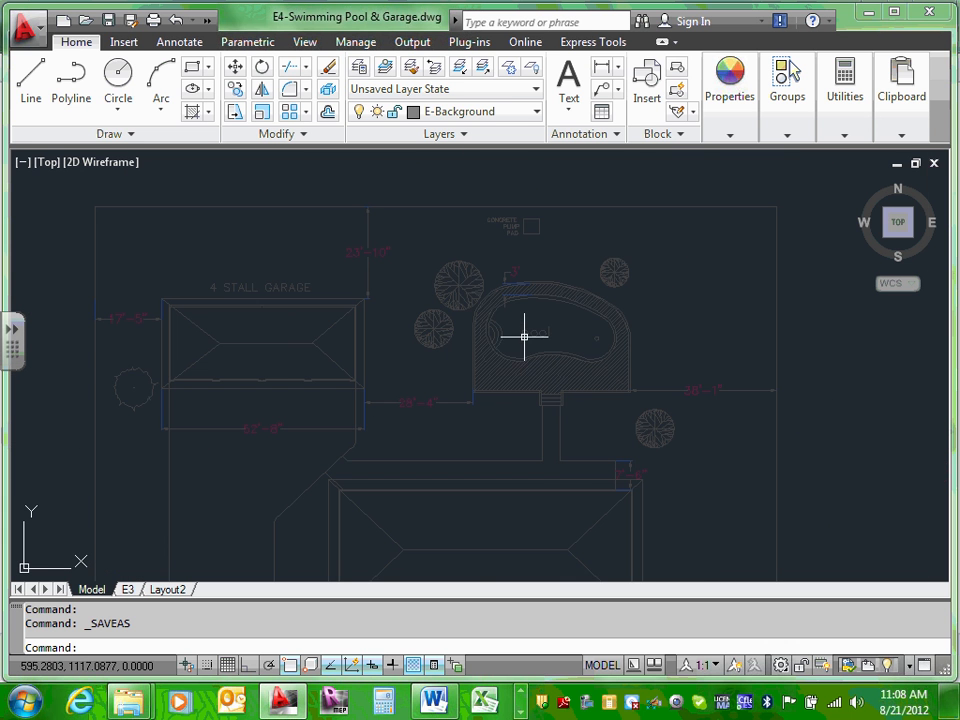
scroll(571, 318, up, 3)
scroll(569, 320, down, 4)
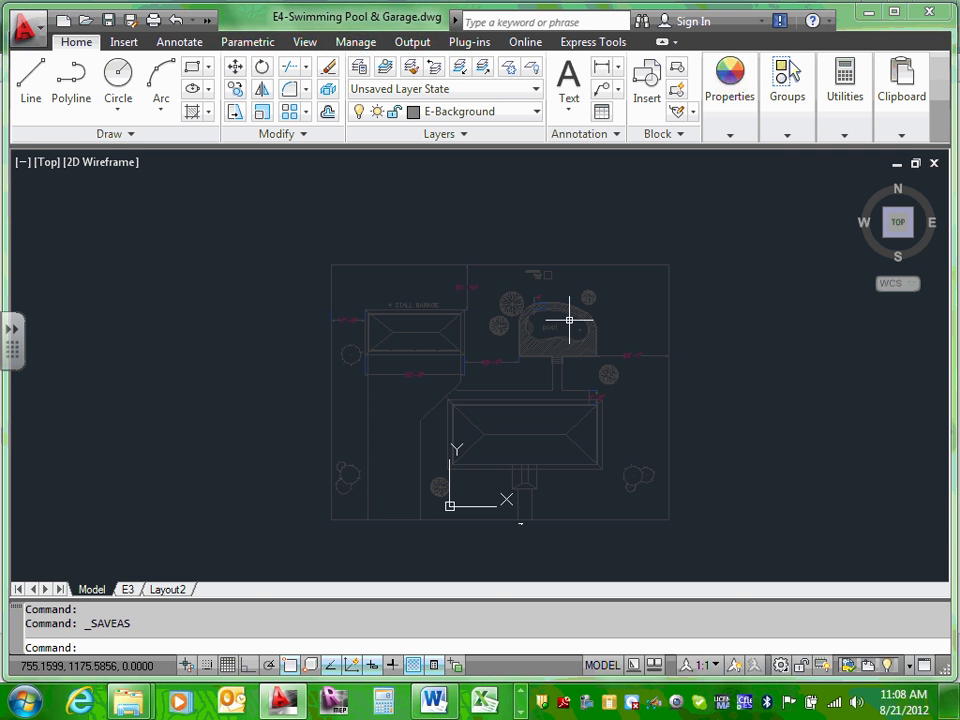
scroll(569, 320, up, 6)
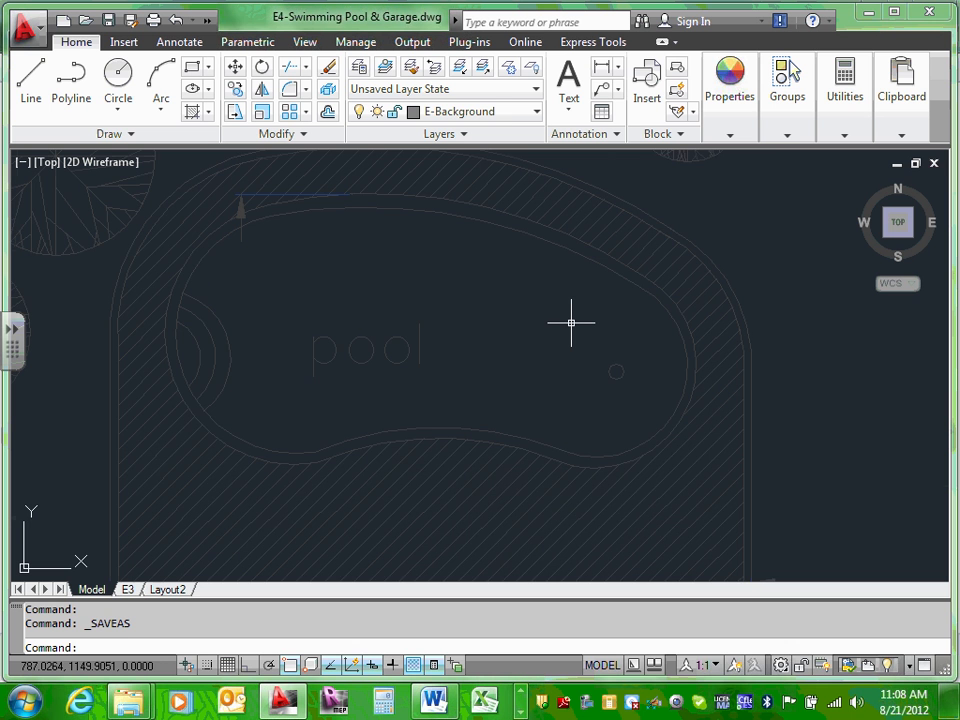
scroll(571, 322, down, 3)
scroll(571, 322, down, 5)
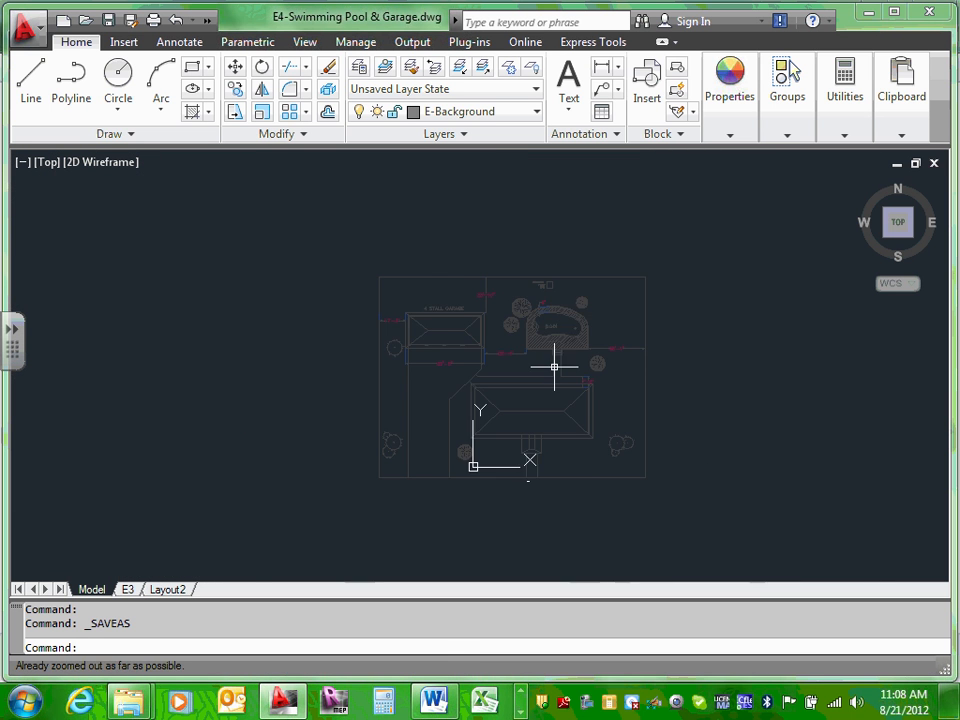
scroll(554, 366, up, 2)
mouse_move(553, 366)
middle_down()
mouse_move(570, 343)
mouse_move(583, 360)
middle_up()
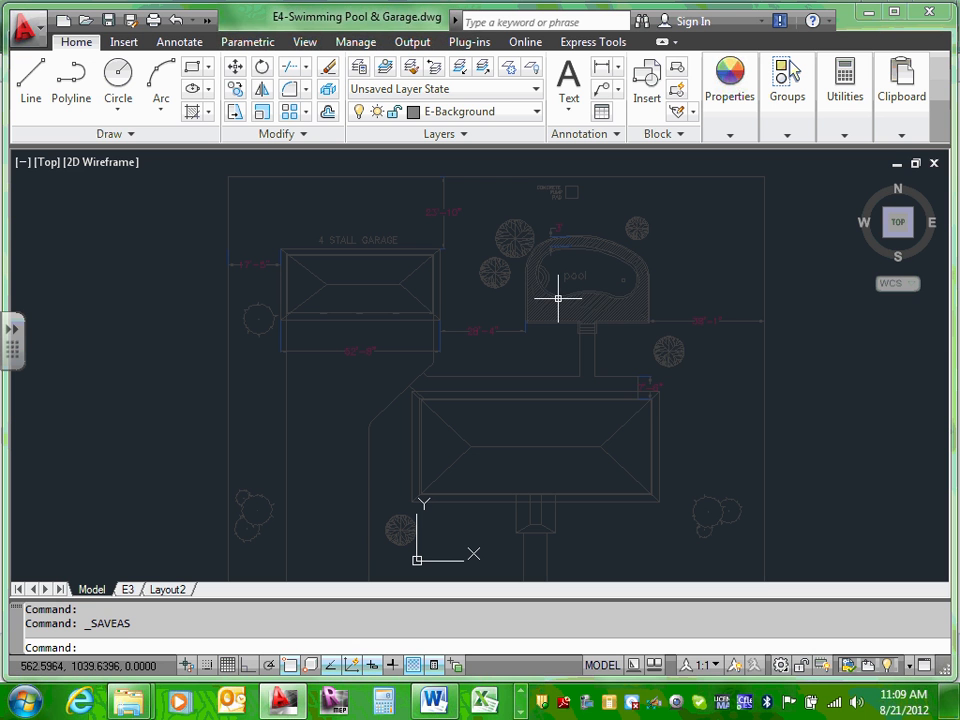
mouse_move(558, 298)
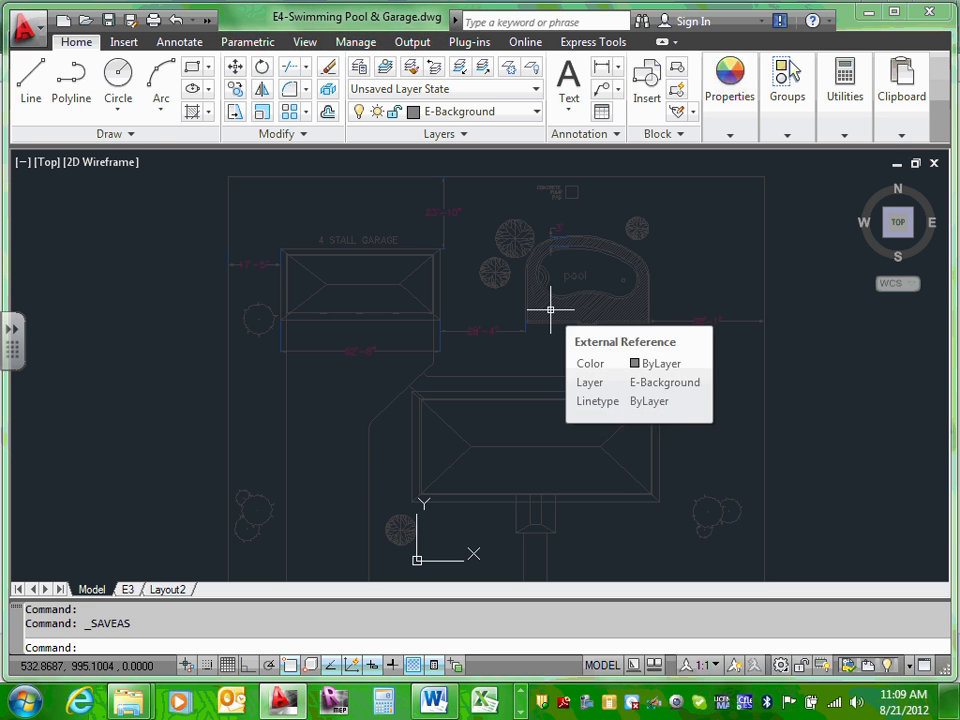
mouse_move(530, 309)
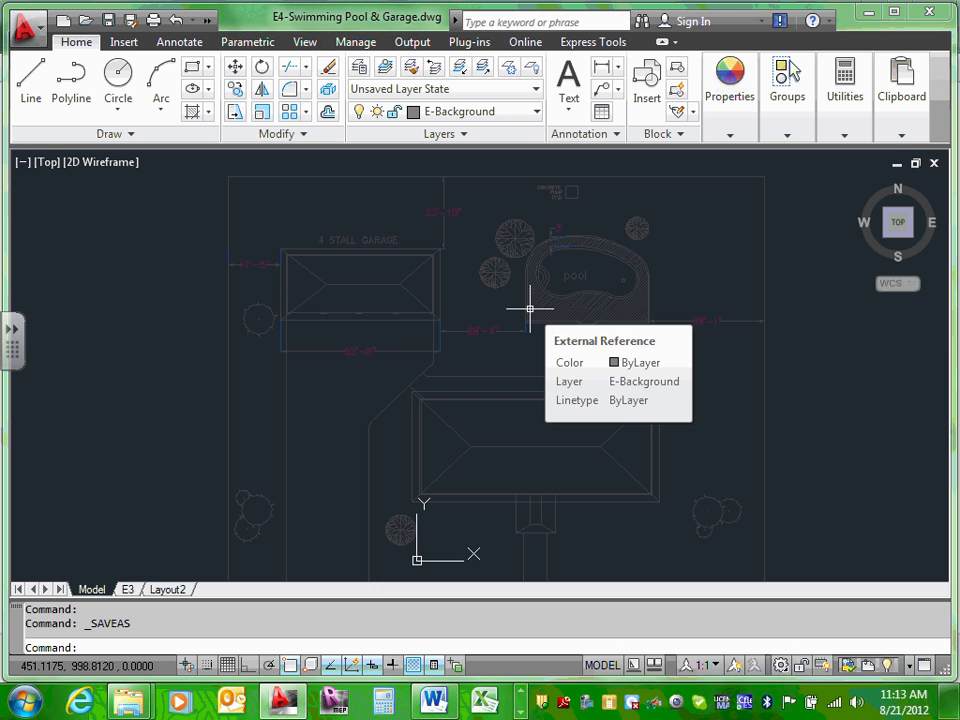
Step: Zoom out to view the whole site plan in the saved drawing
scroll(435, 306, down, 5)
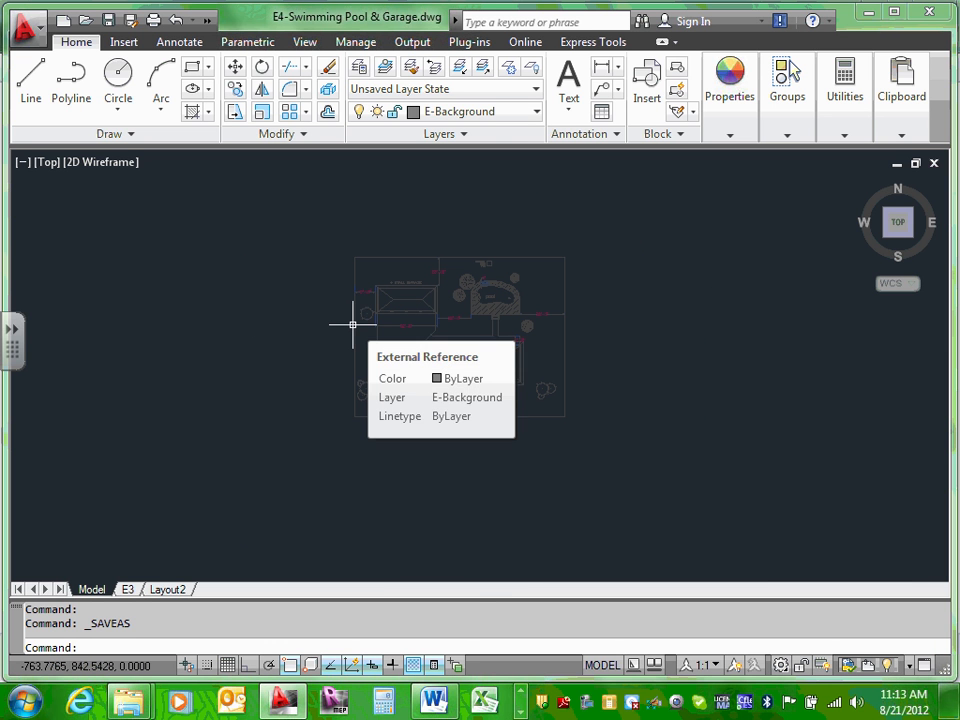
mouse_move(377, 321)
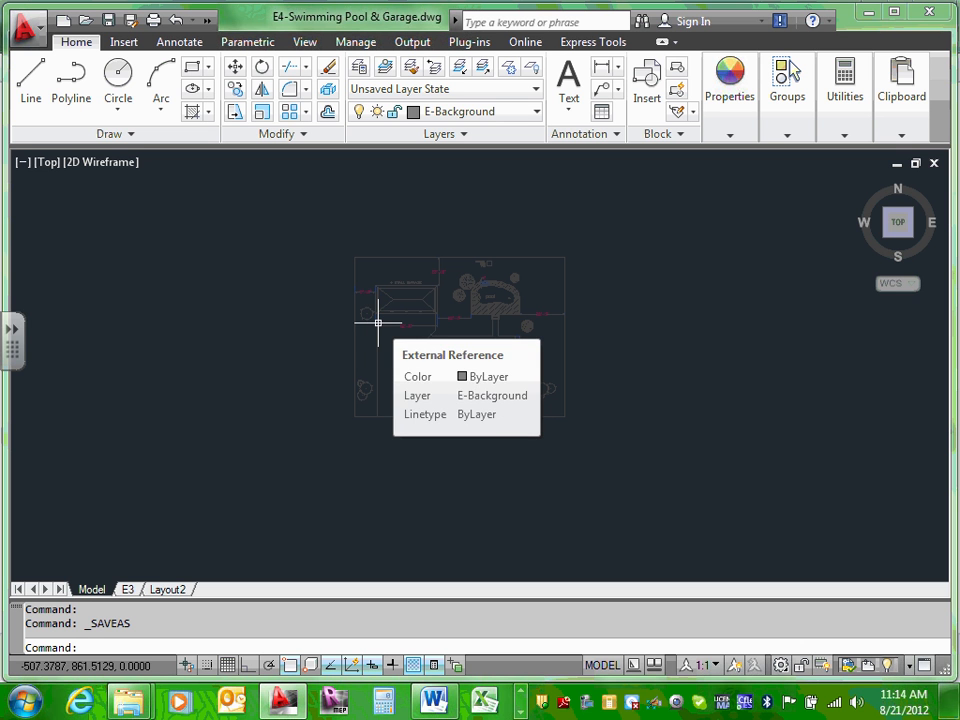
Step: Rename the E3 layout to E4
click(127, 590)
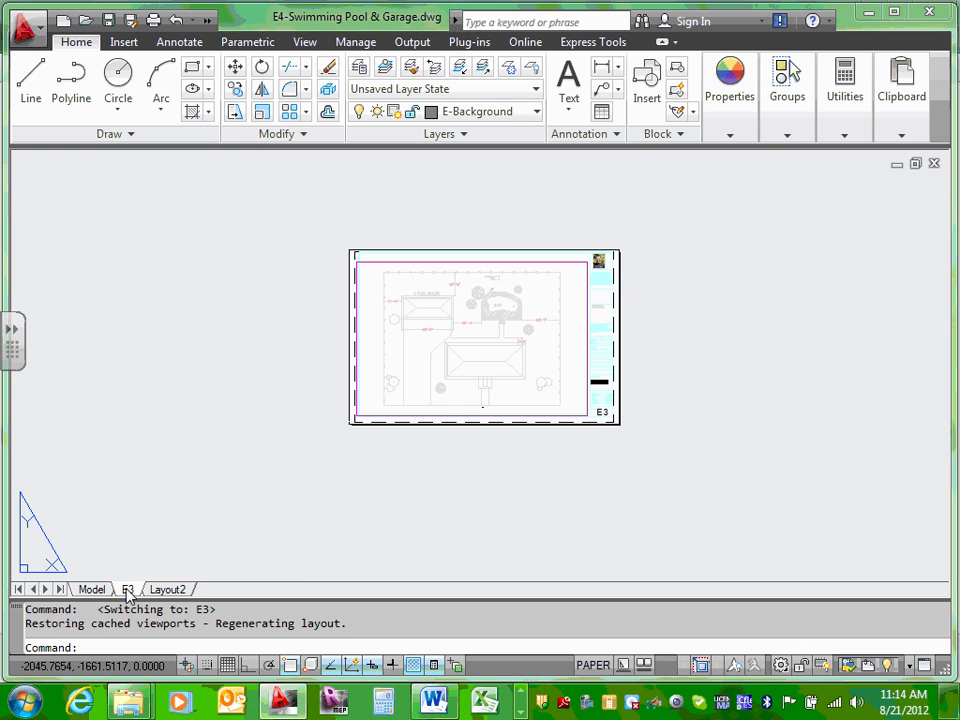
right_click(127, 590)
click(196, 340)
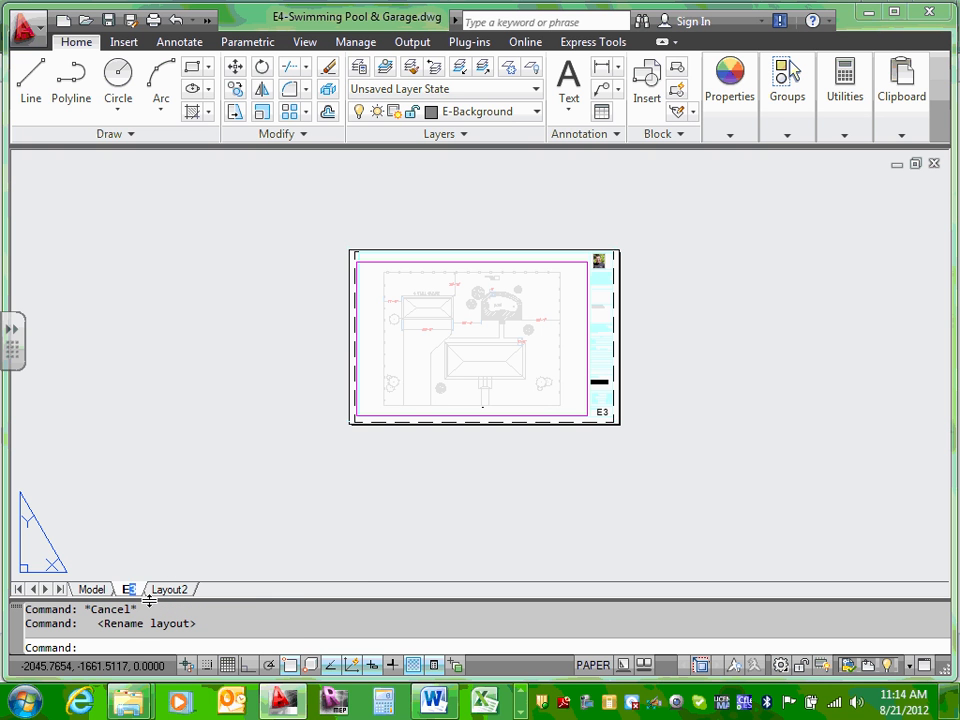
text(4)
click(164, 536)
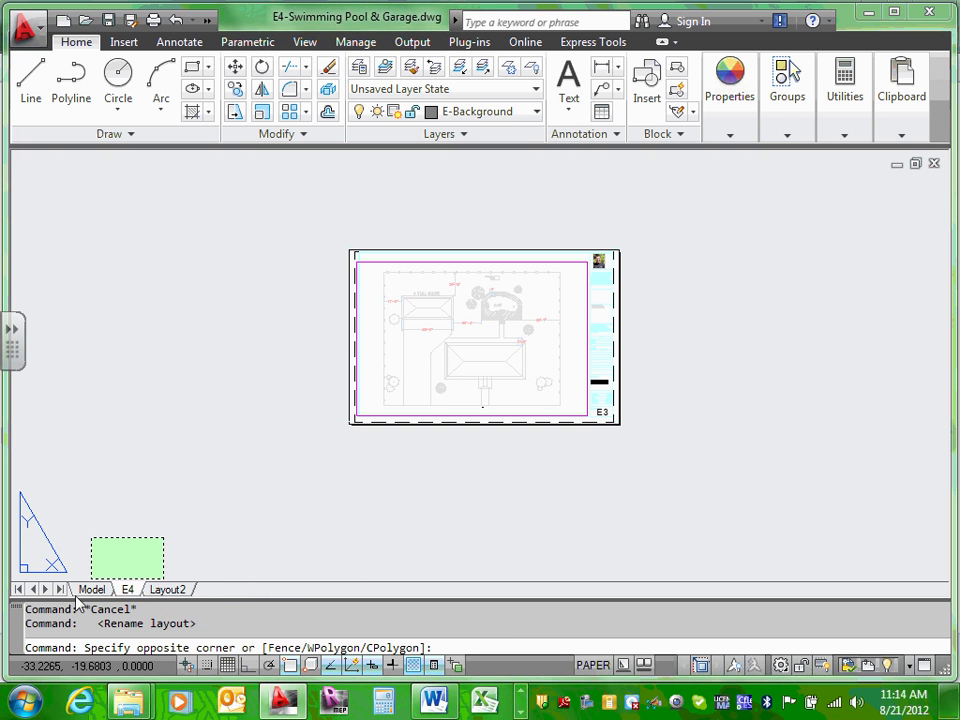
click(120, 526)
Step: Return to model space and zoom back in on the site plan
click(95, 590)
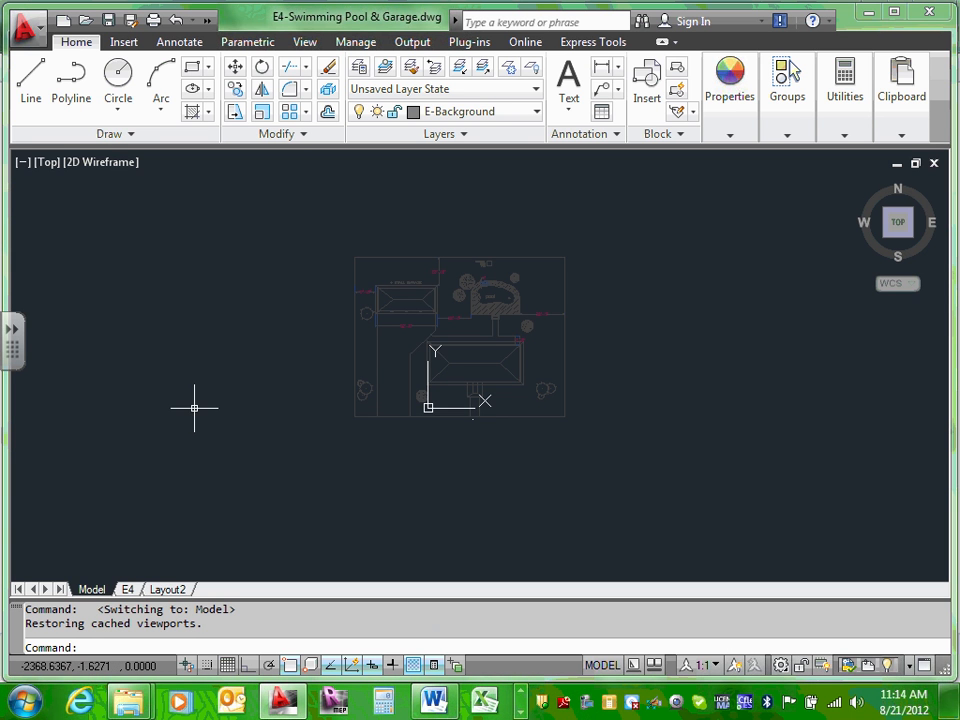
scroll(506, 259, up, 5)
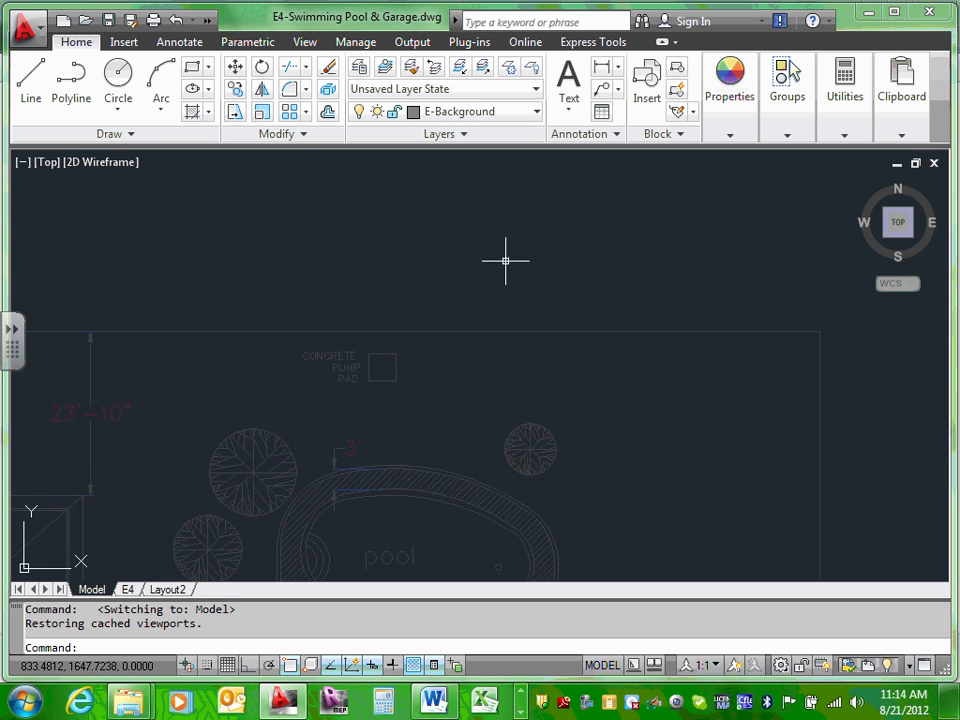
scroll(467, 328, down, 5)
scroll(566, 165, up, 1)
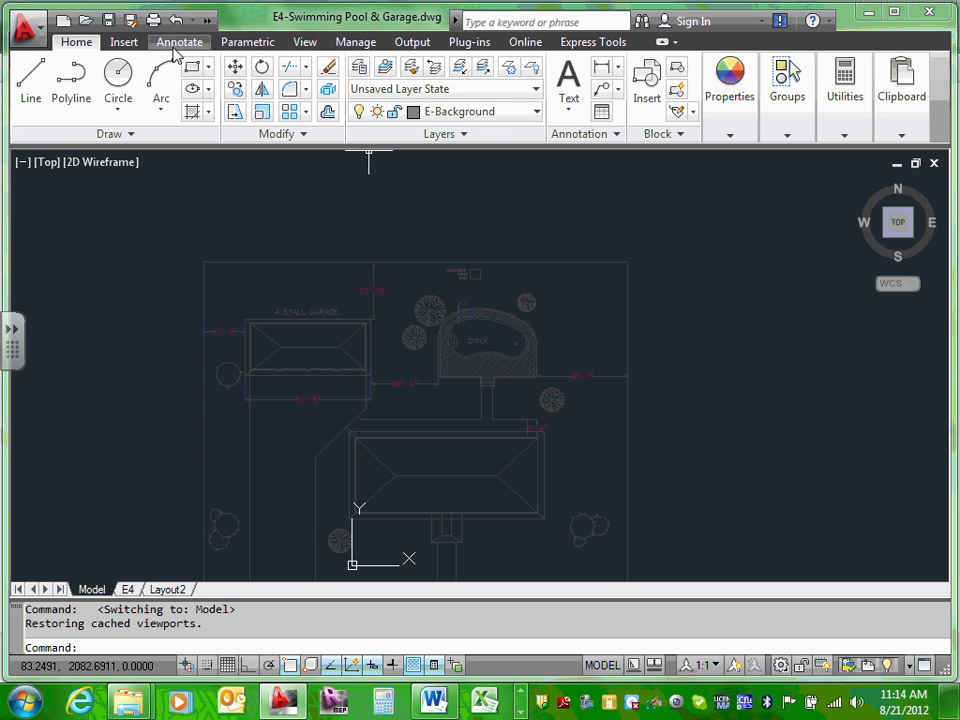
Step: Attach the ECDM211-garage drawing as an external reference with default settings
click(132, 46)
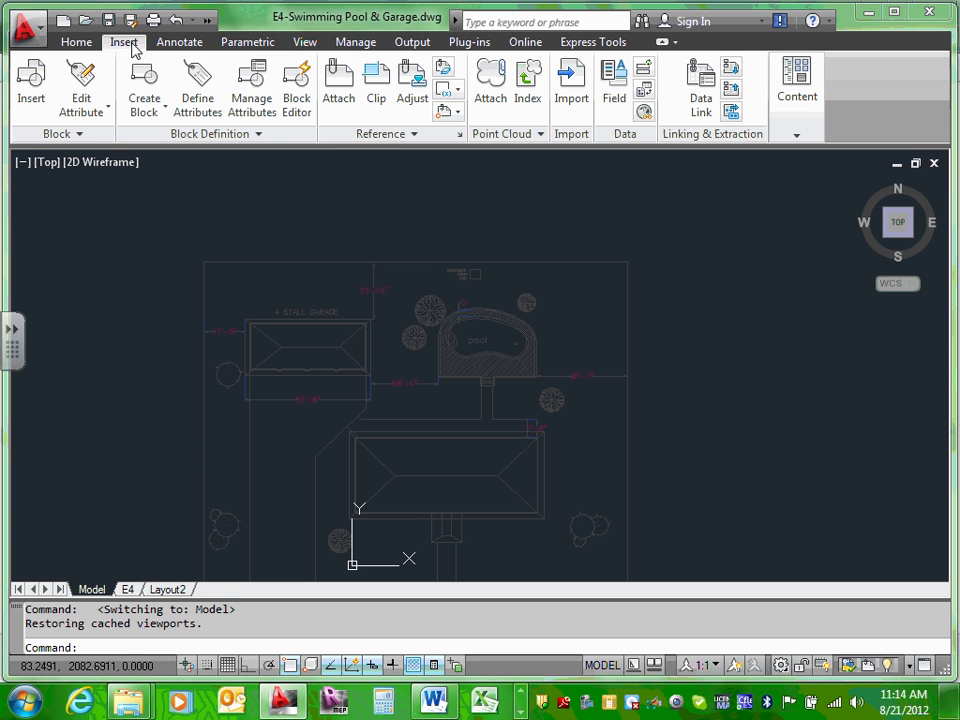
click(339, 88)
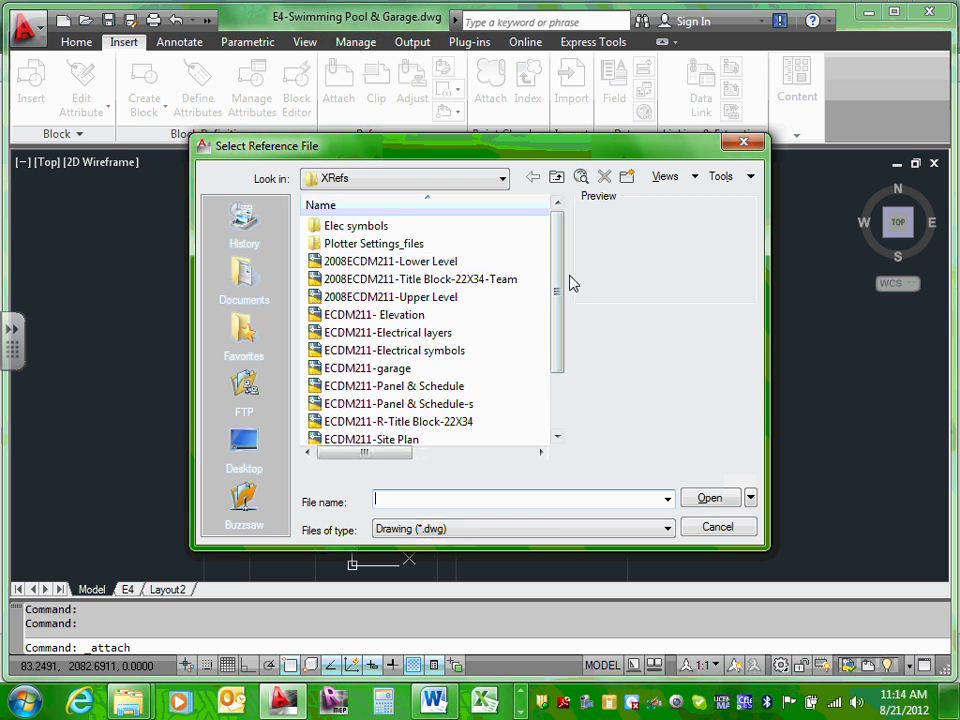
drag(557, 293, 553, 354)
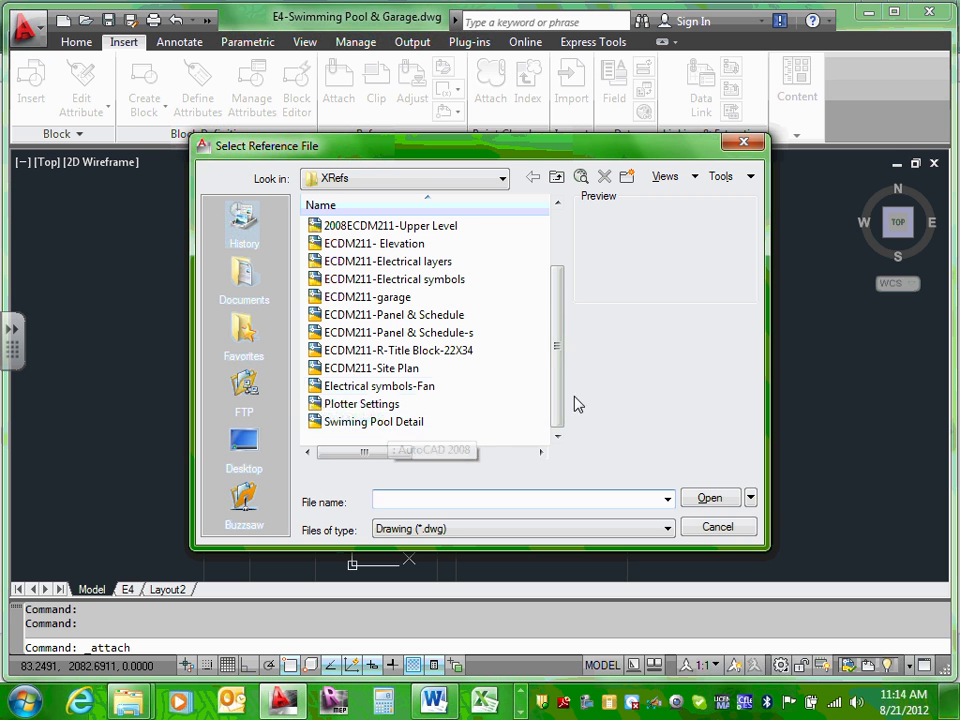
click(400, 298)
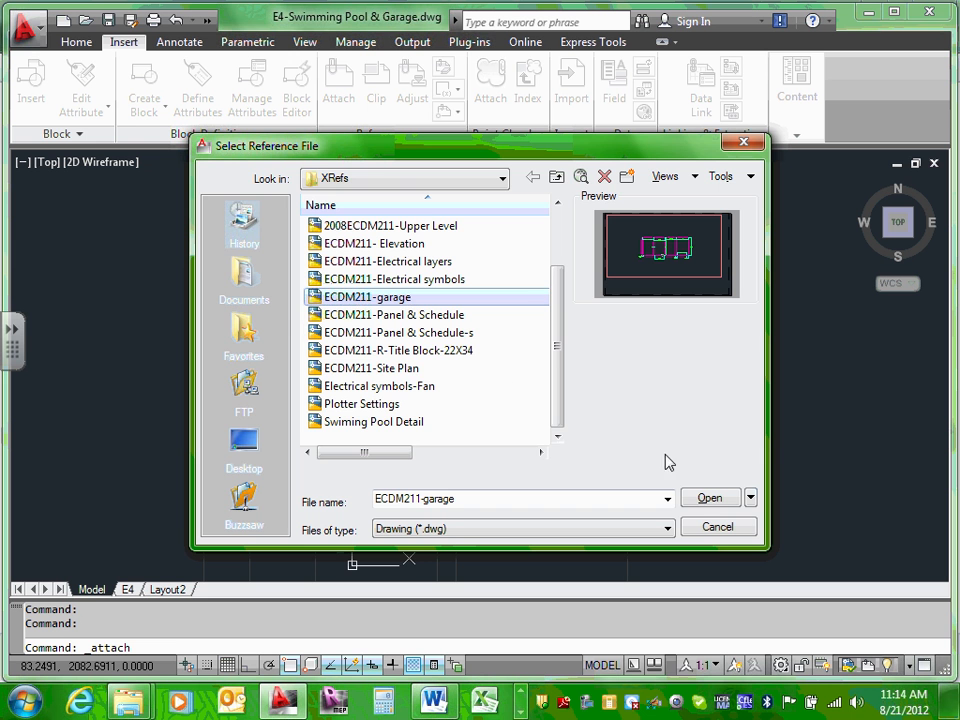
click(710, 499)
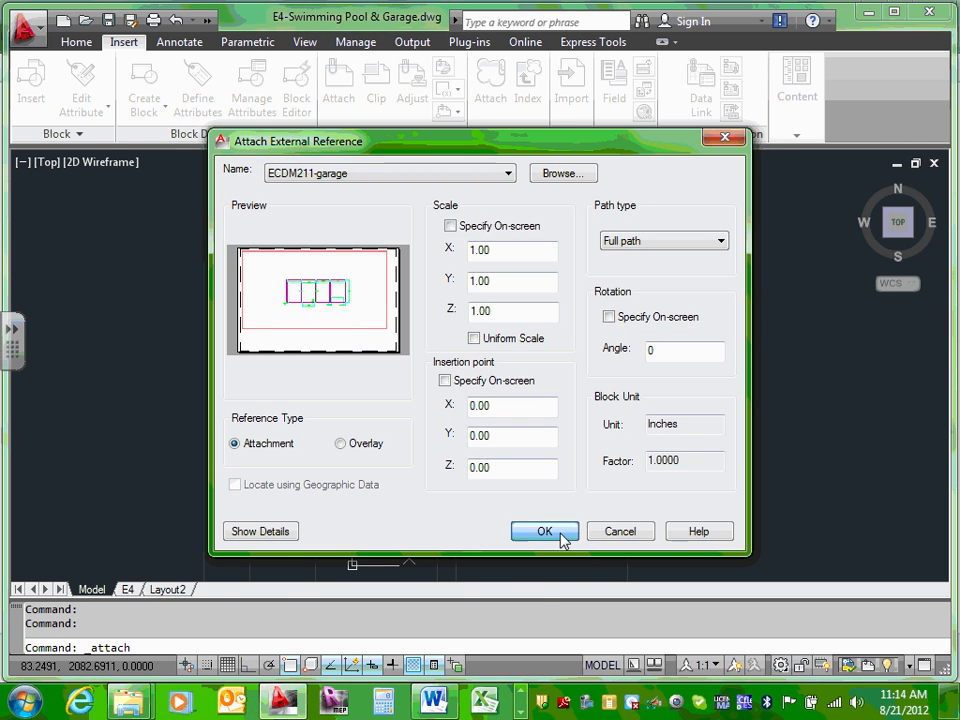
click(561, 538)
scroll(542, 495, down, 2)
scroll(476, 521, up, 6)
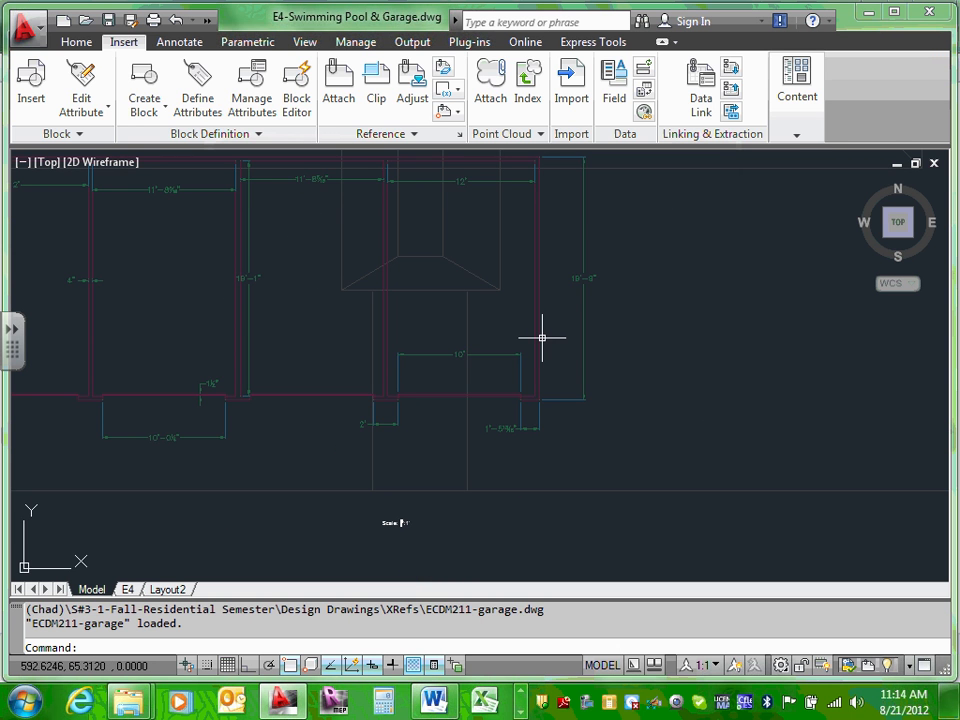
Step: Move the garage xref into the empty area left of the site plan
click(545, 335)
scroll(545, 335, down, 5)
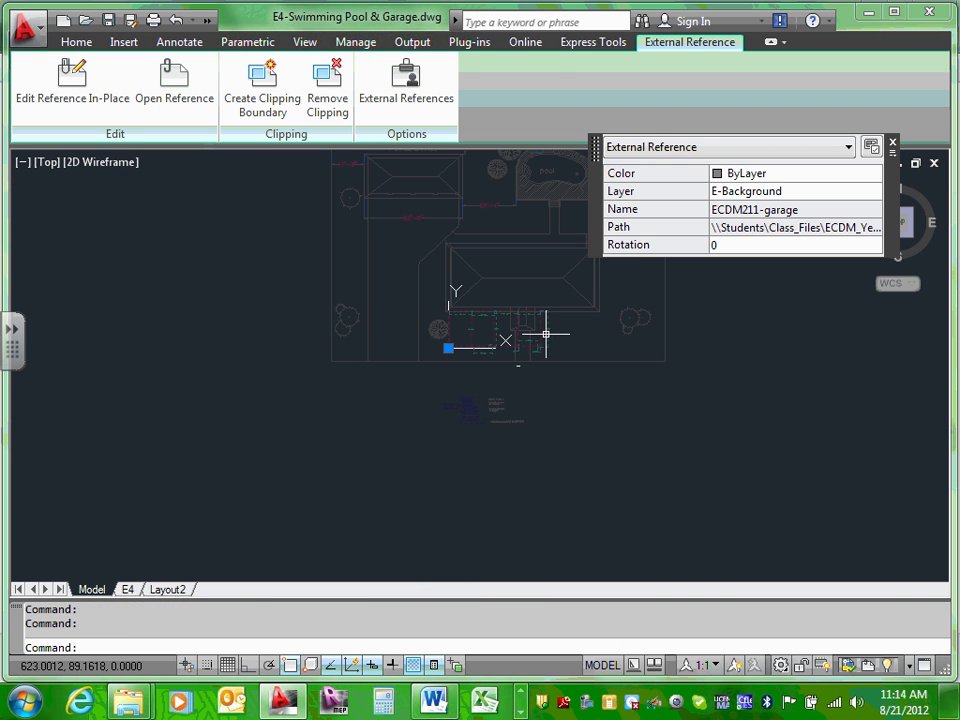
drag(546, 332, 210, 262)
click(242, 446)
scroll(242, 446, down, 2)
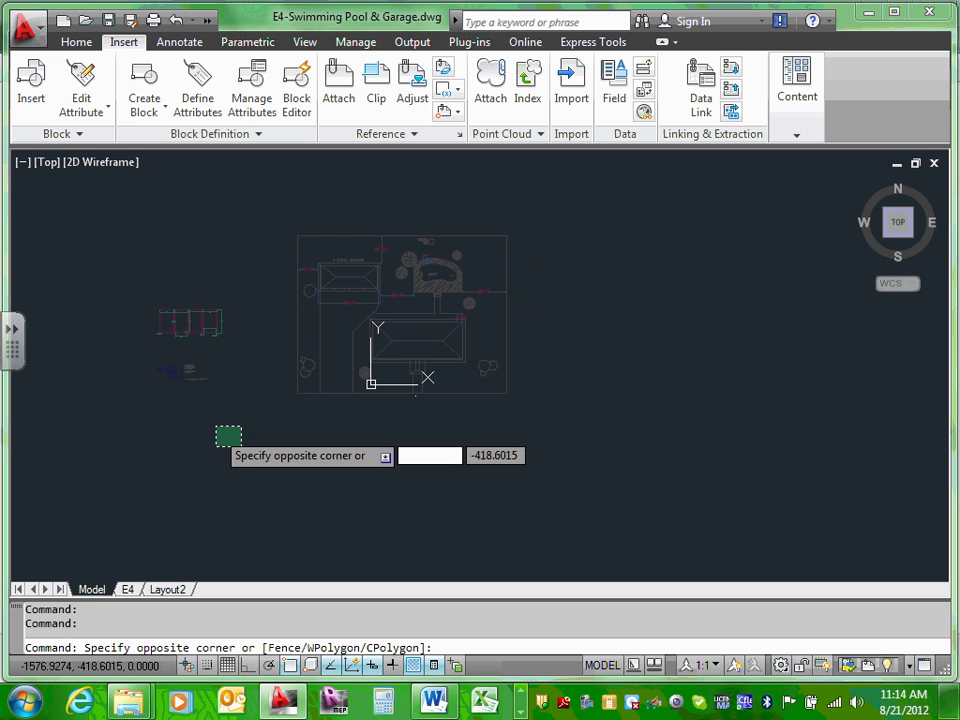
click(214, 423)
scroll(118, 283, up, 3)
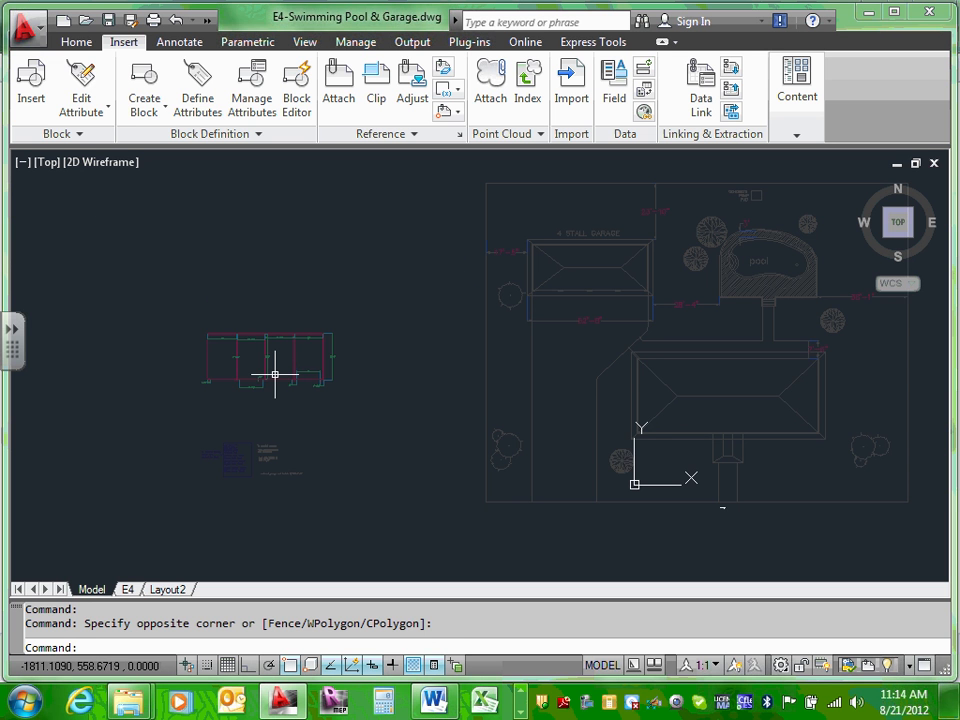
scroll(275, 375, down, 2)
mouse_move(275, 375)
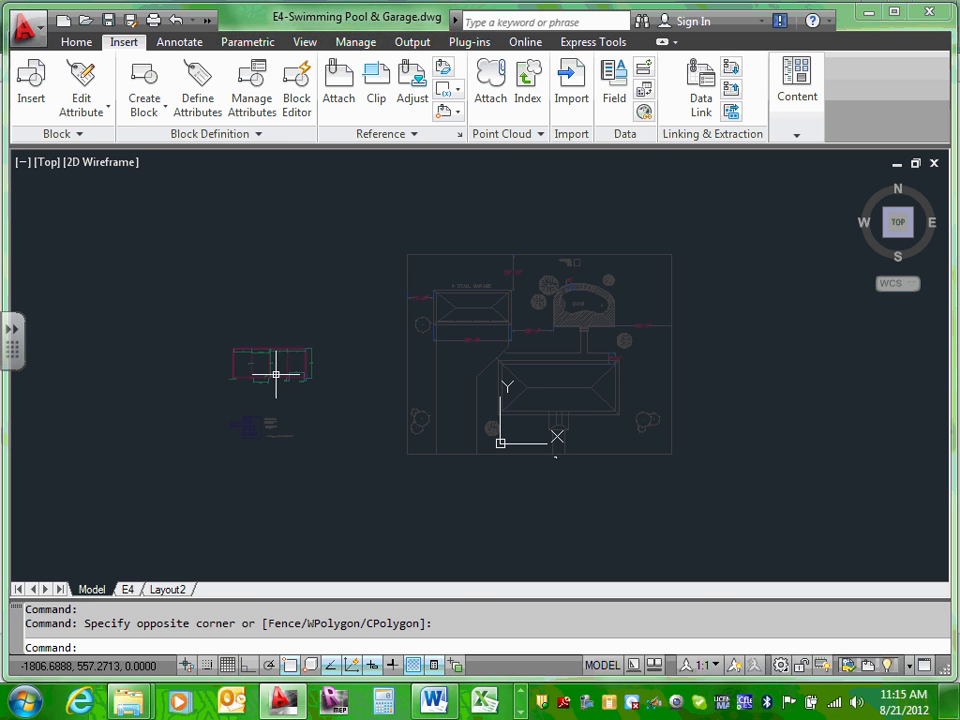
Step: Attach another ECDM211-garage xref from the XRefs folder at insertion 0,0, scale 1
click(348, 97)
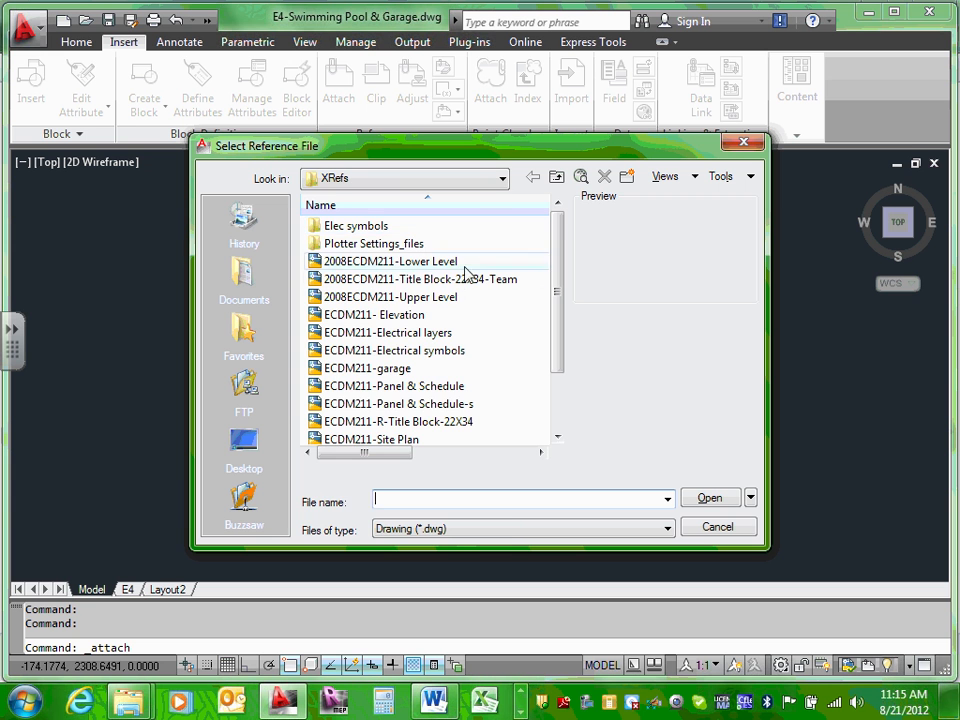
click(503, 179)
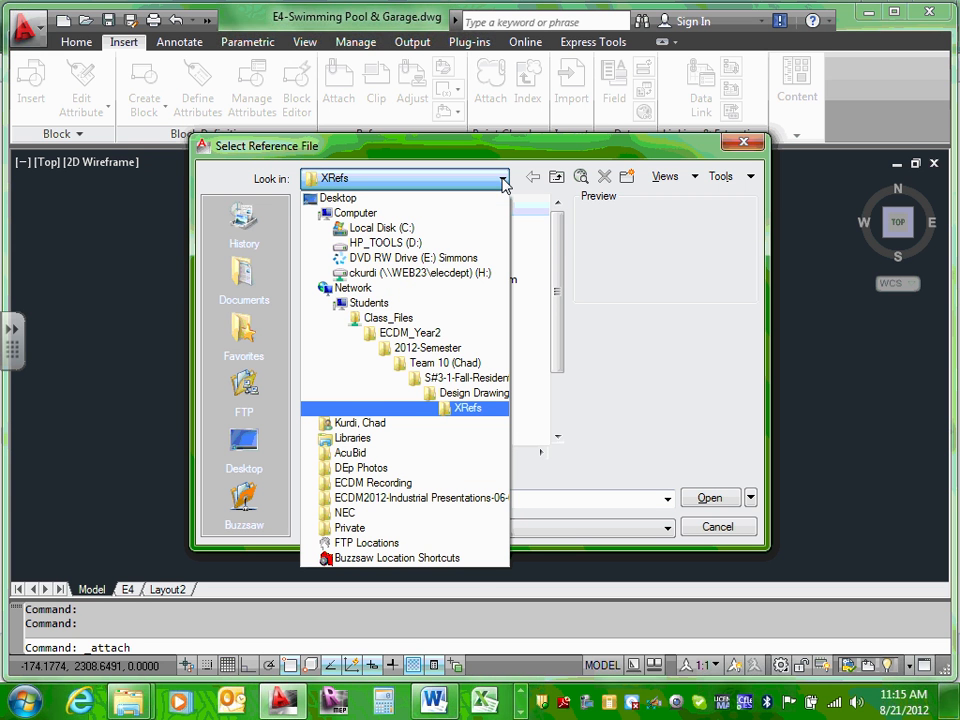
click(503, 179)
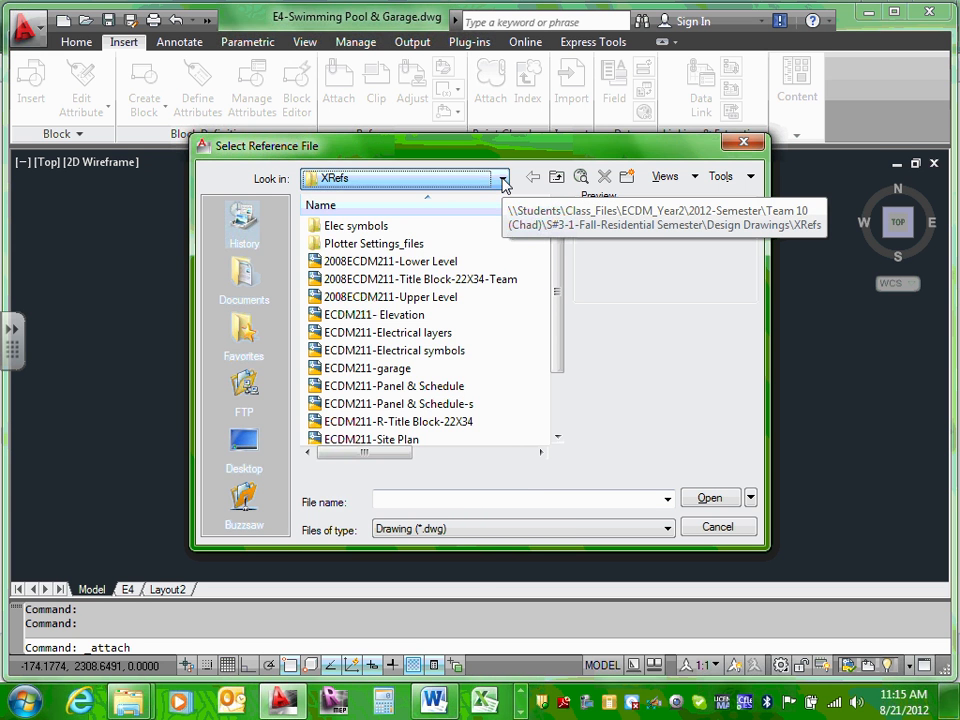
click(385, 368)
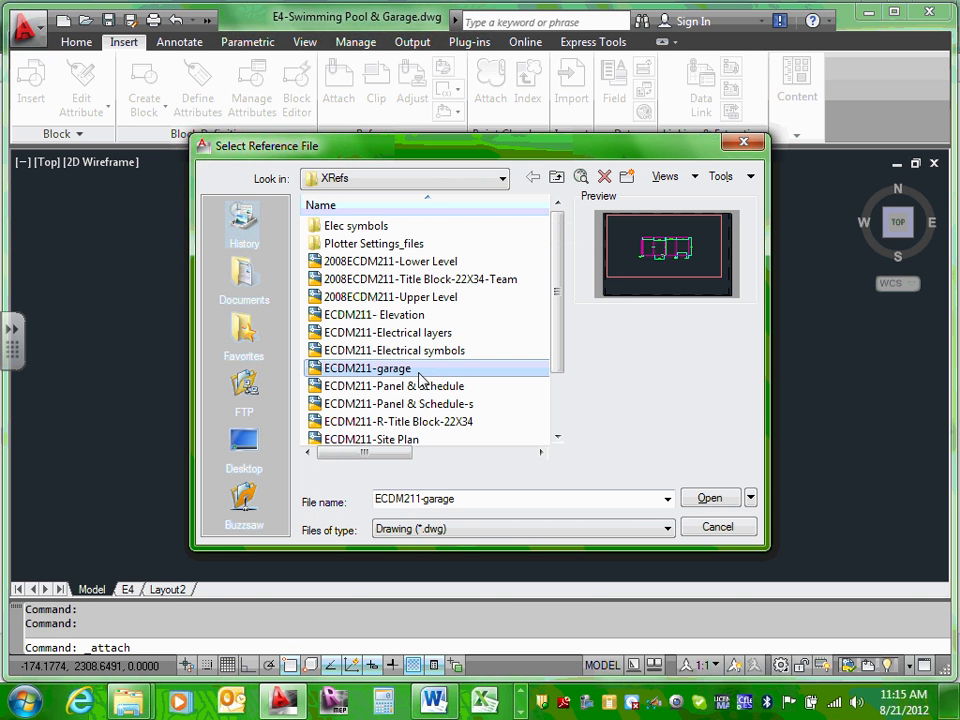
click(710, 498)
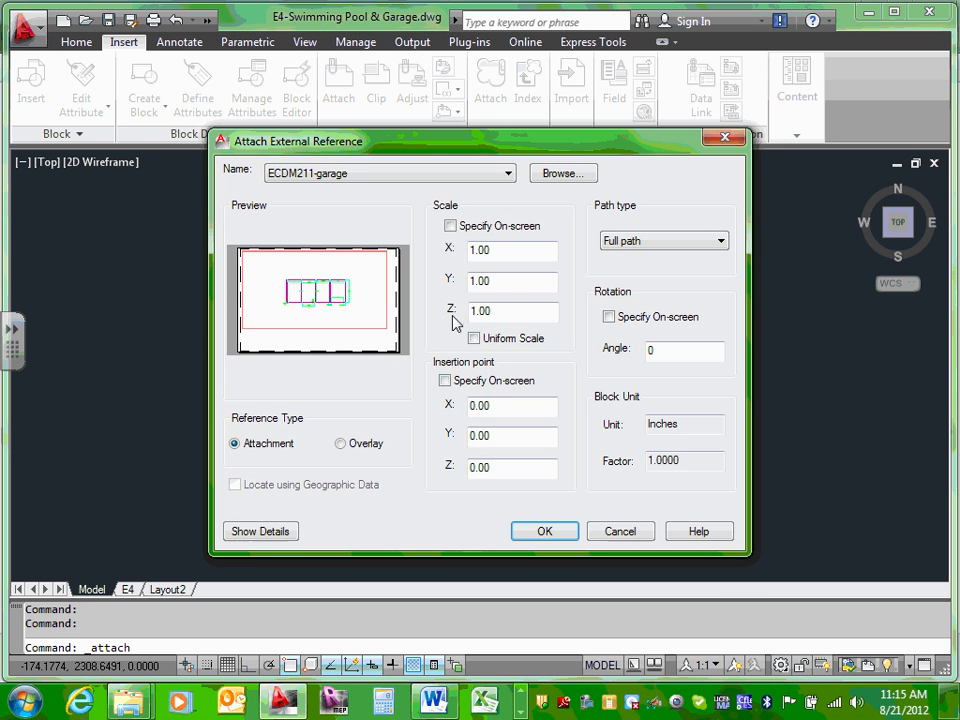
click(551, 535)
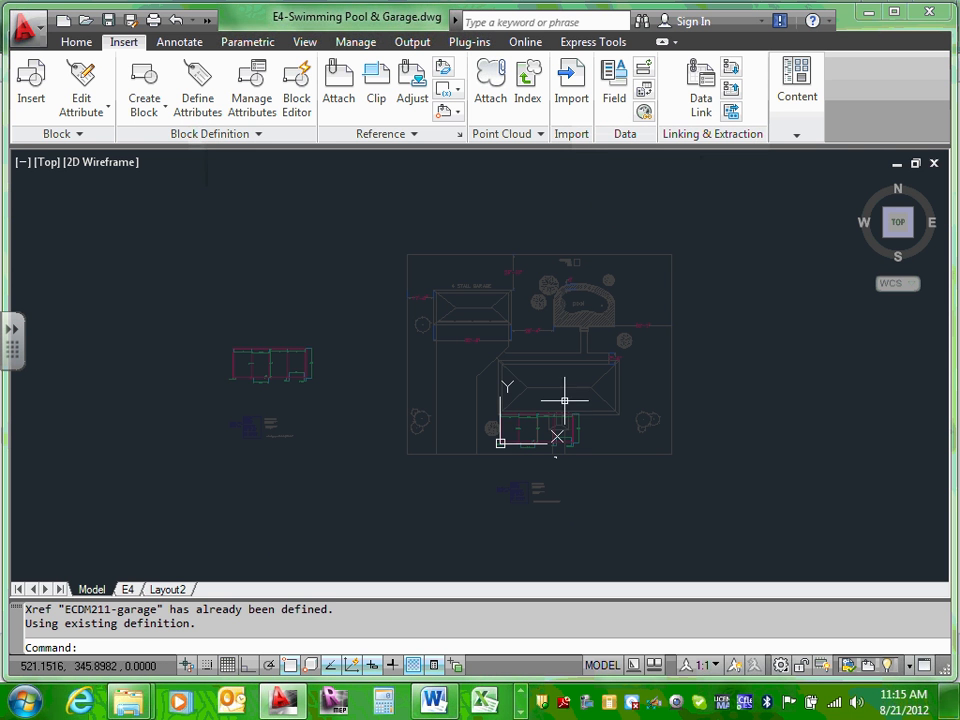
scroll(528, 432, up, 2)
scroll(540, 395, up, 4)
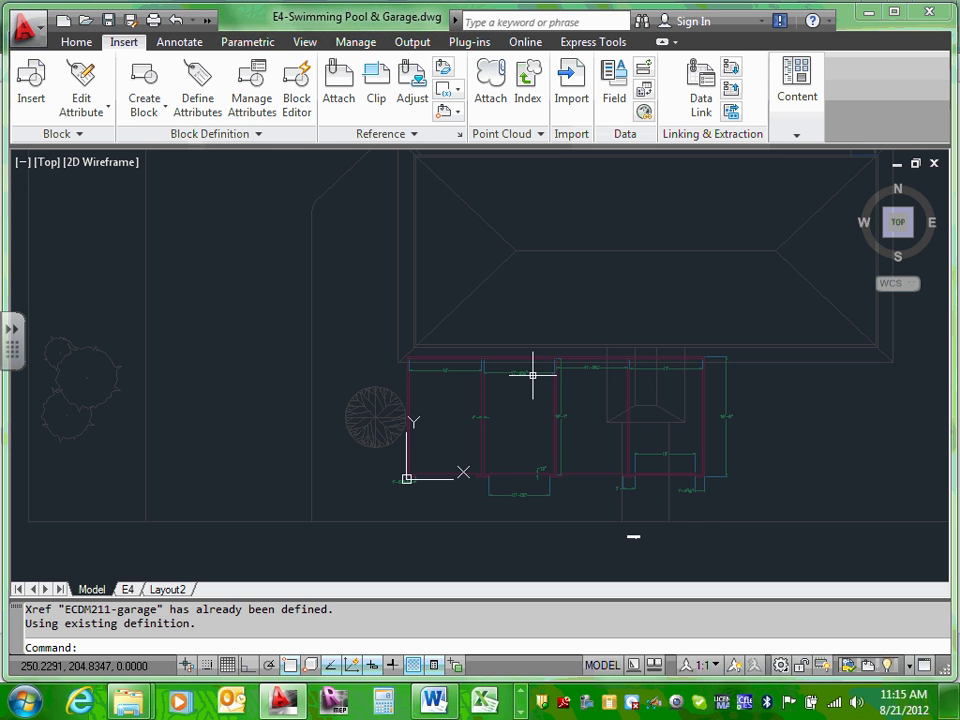
click(531, 373)
scroll(530, 373, down, 6)
key(Escape)
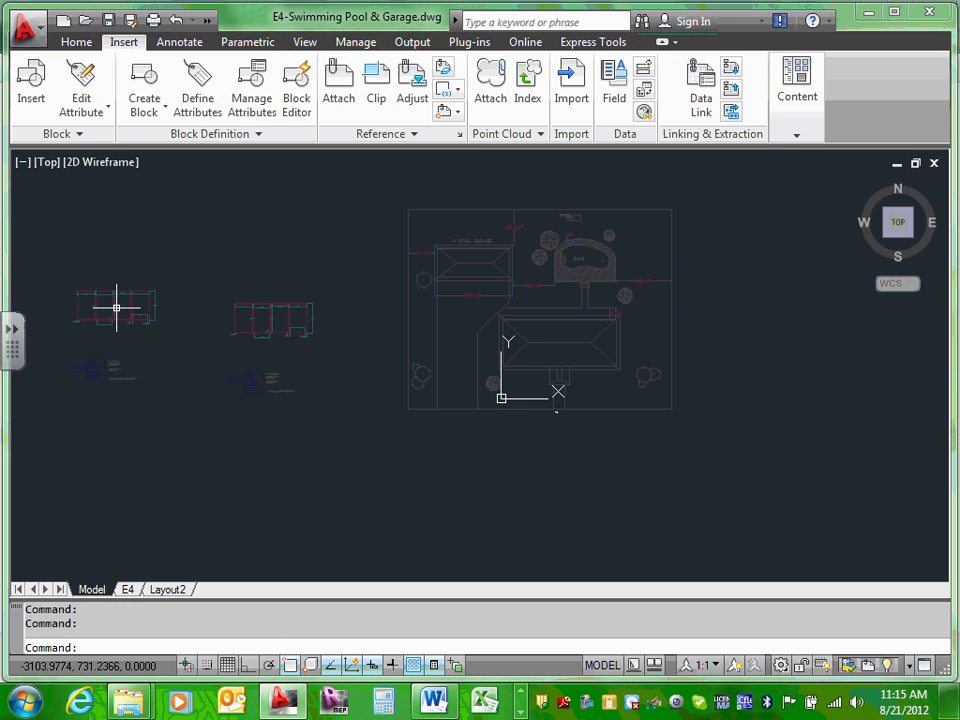
Step: Erase the extra garage xref copy
click(118, 319)
key(Delete)
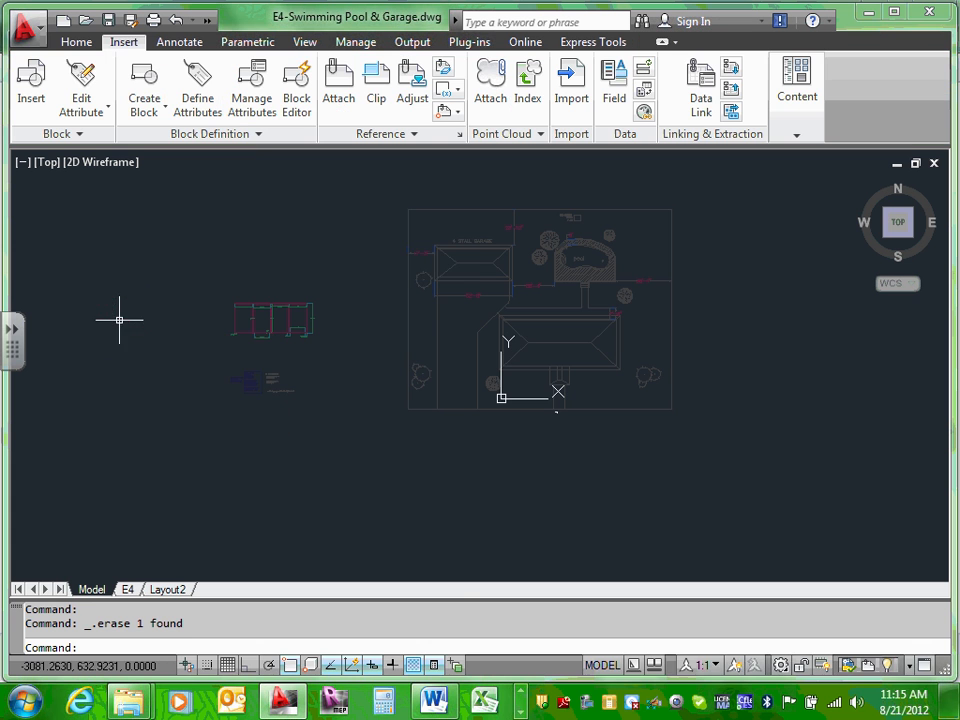
scroll(118, 319, down, 1)
scroll(226, 327, up, 2)
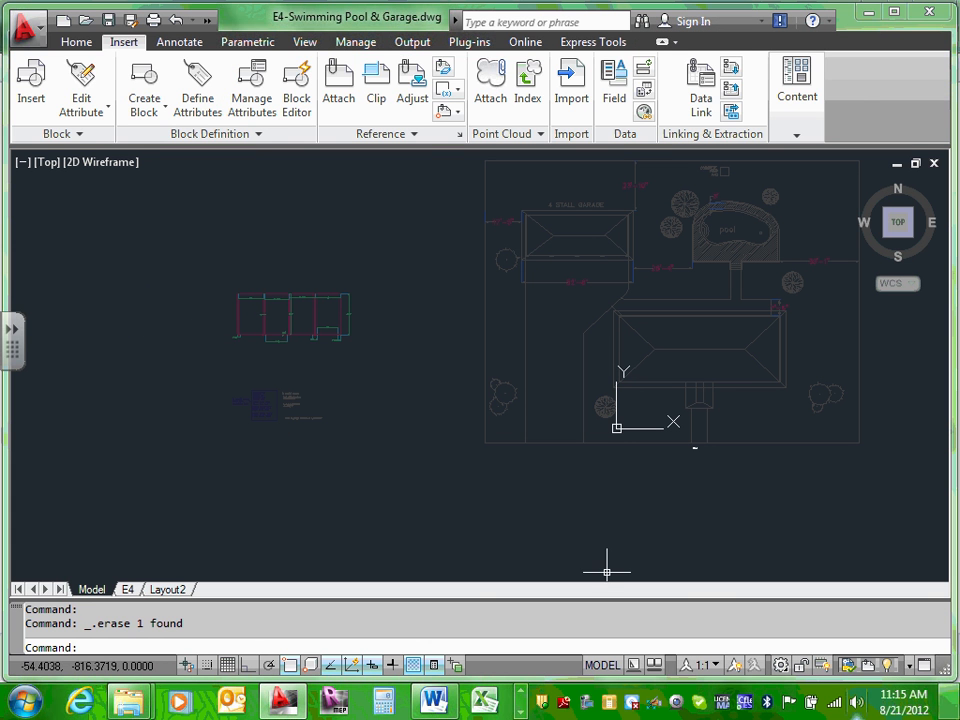
Step: Clear the remaining garage xref selection and switch to the Home tab
click(289, 318)
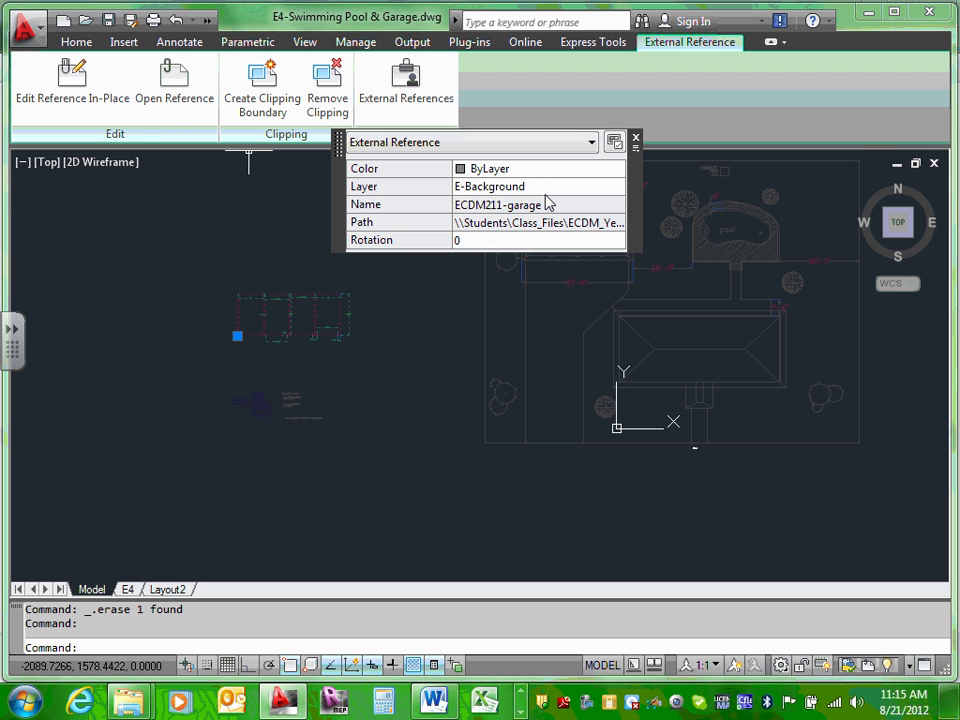
click(249, 241)
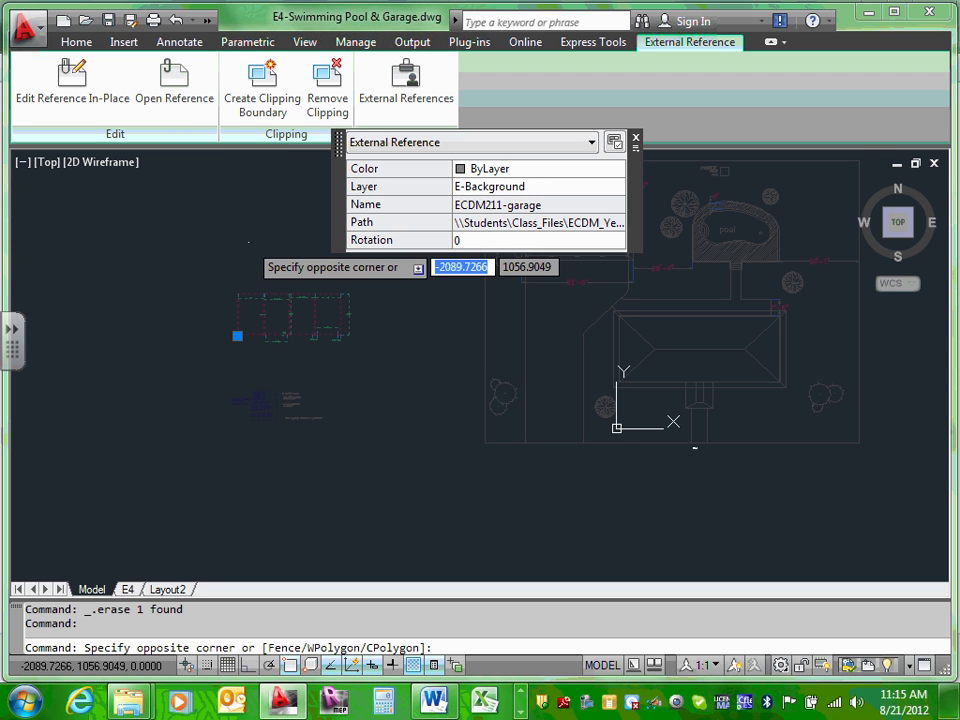
key(Escape)
key(Escape)
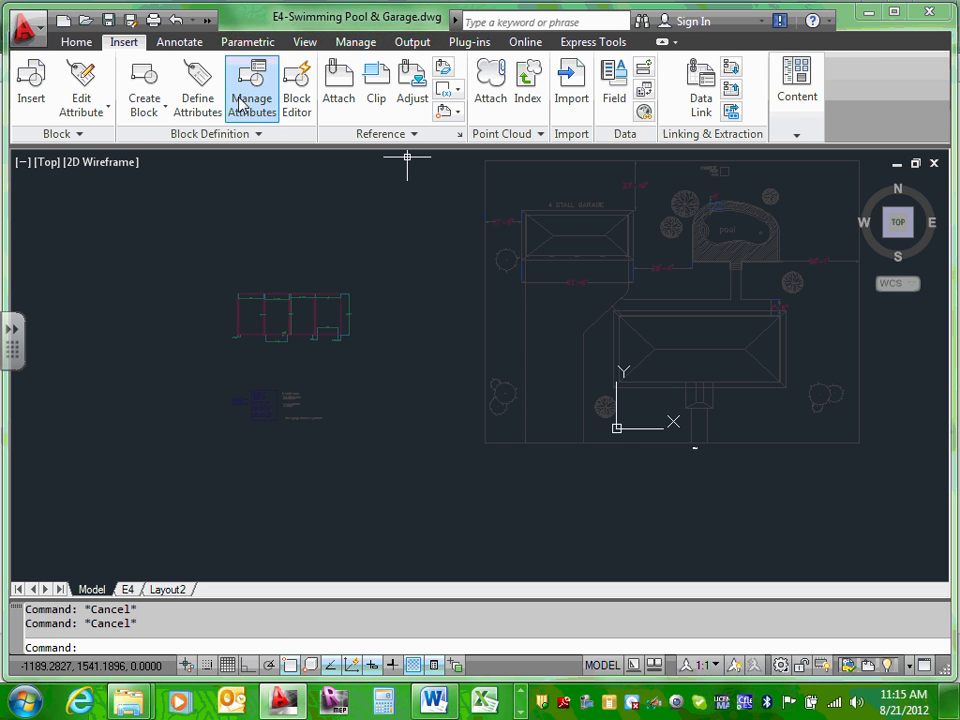
click(76, 44)
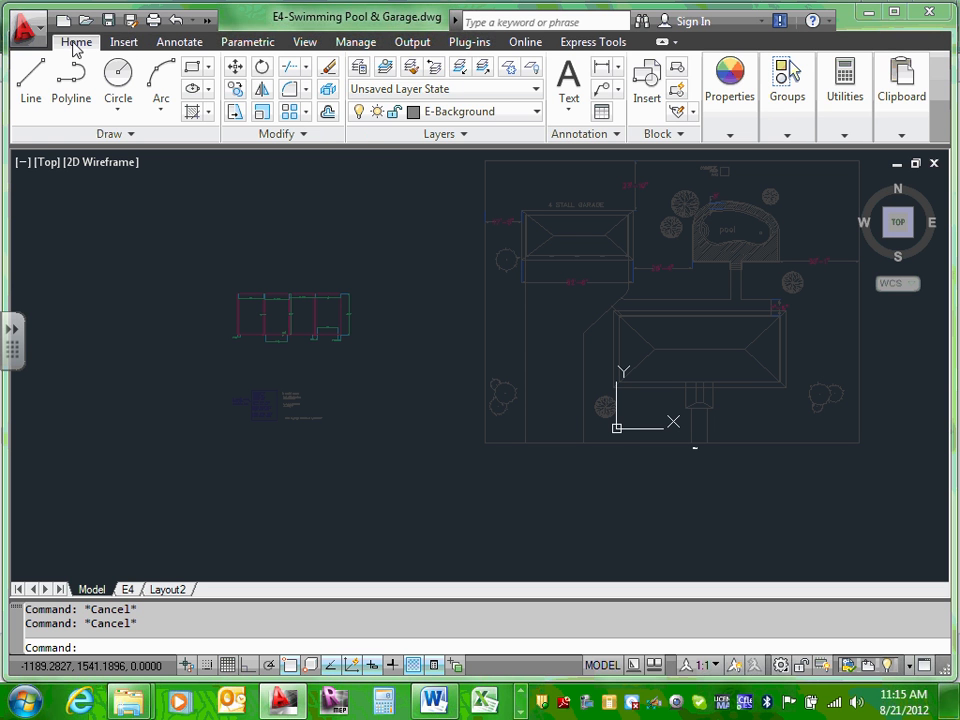
Step: In Layer Properties, select all eight ECDM211-garage xref layers and enter colour 8
click(362, 76)
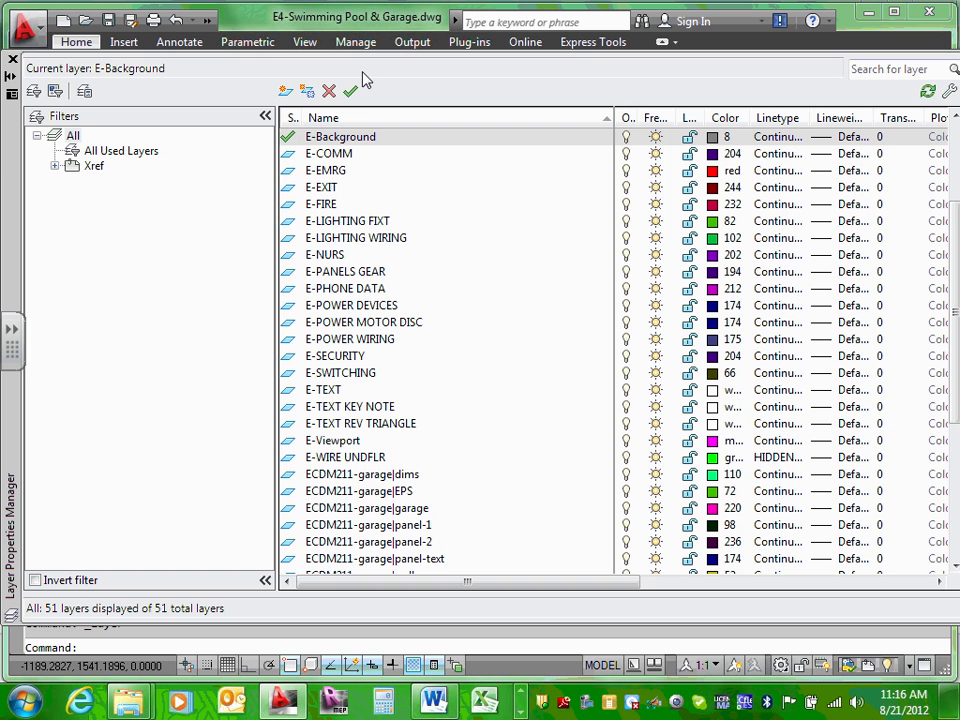
click(56, 170)
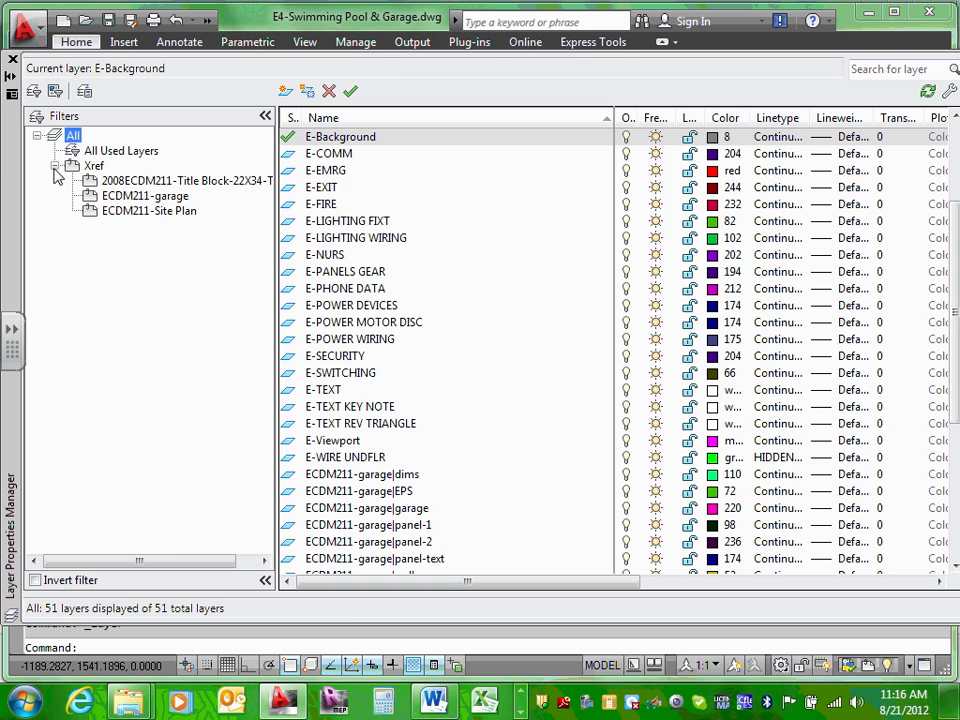
click(137, 196)
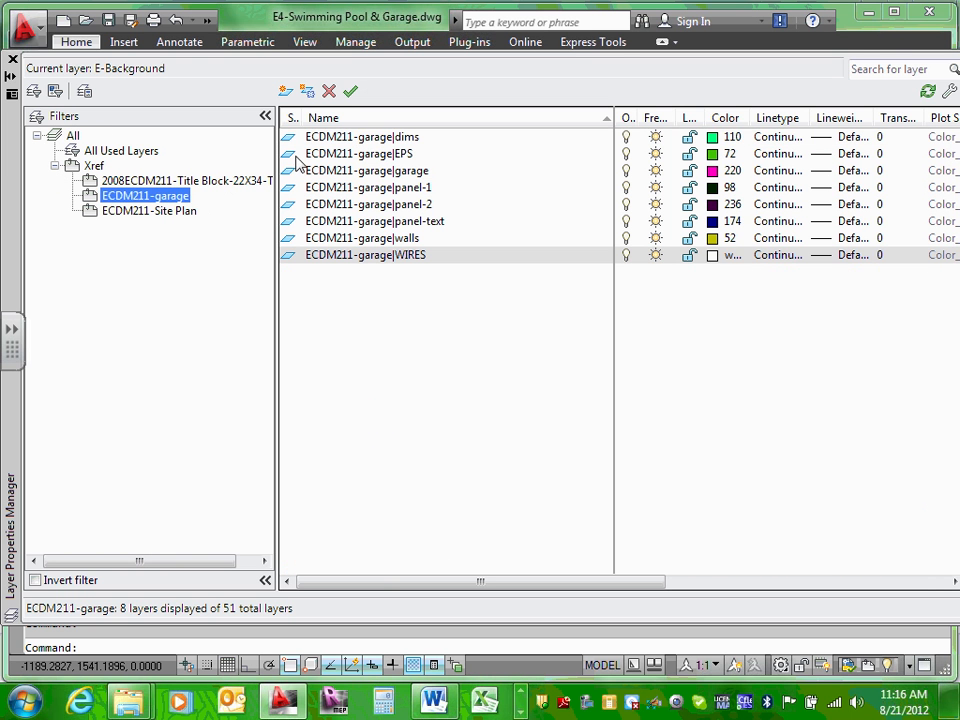
click(357, 139)
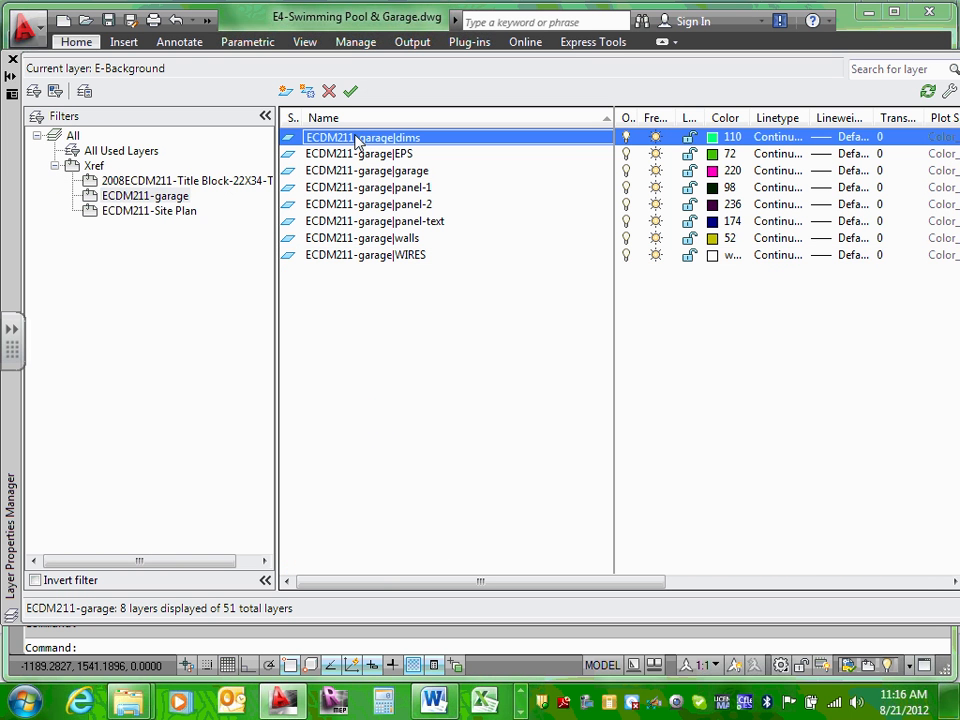
shift+click(375, 256)
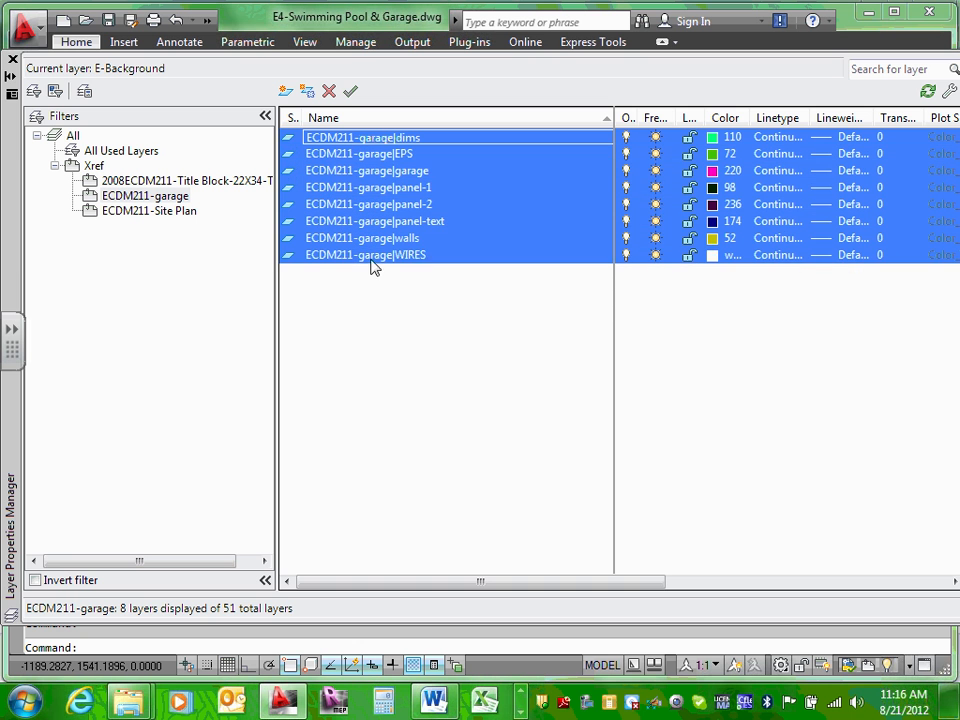
click(716, 189)
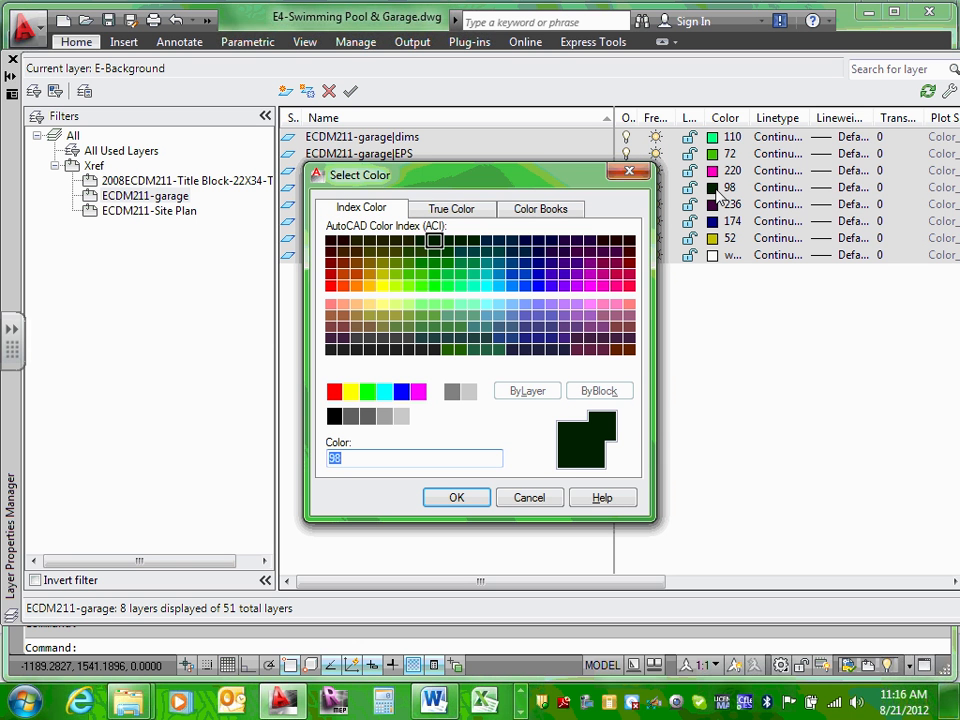
text(8)
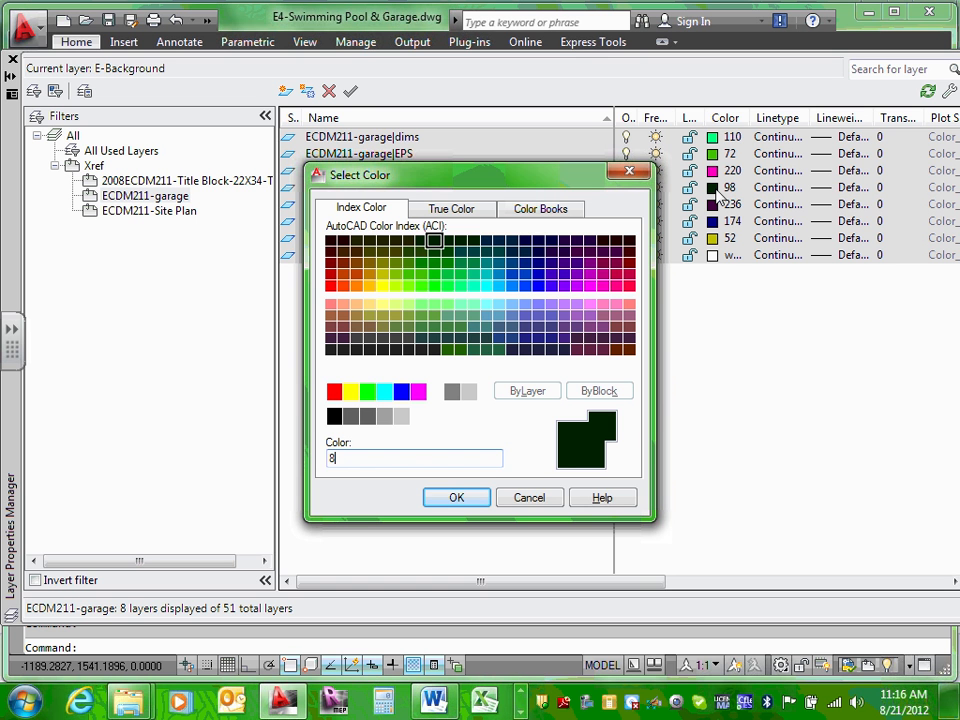
Step: Apply grey colour 8 to the garage xref layers, show all layers, and close Layer Properties
click(465, 497)
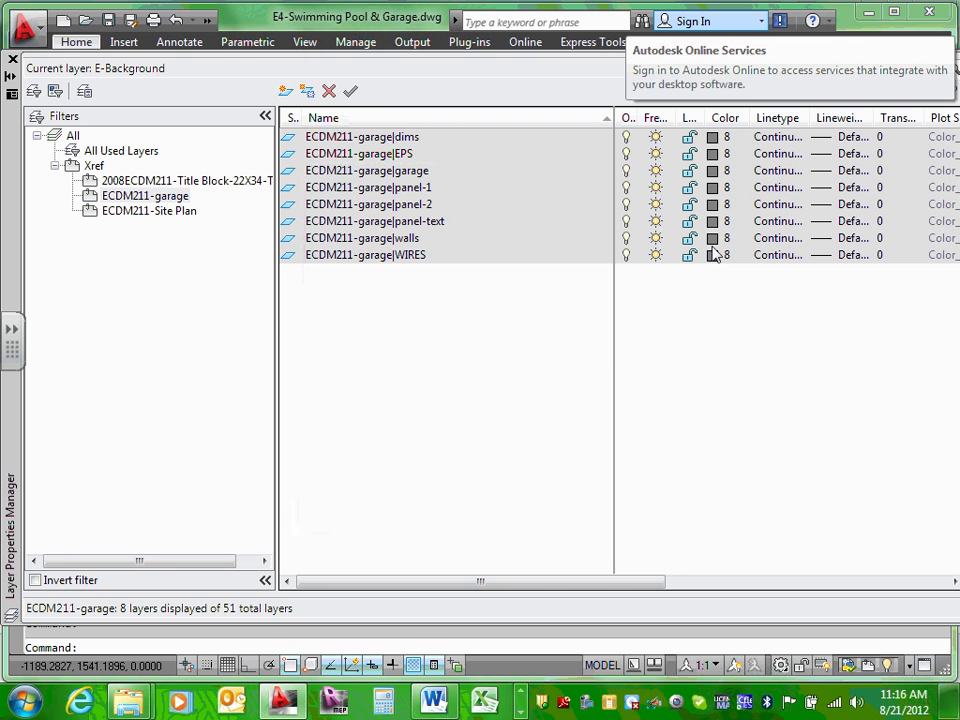
click(73, 137)
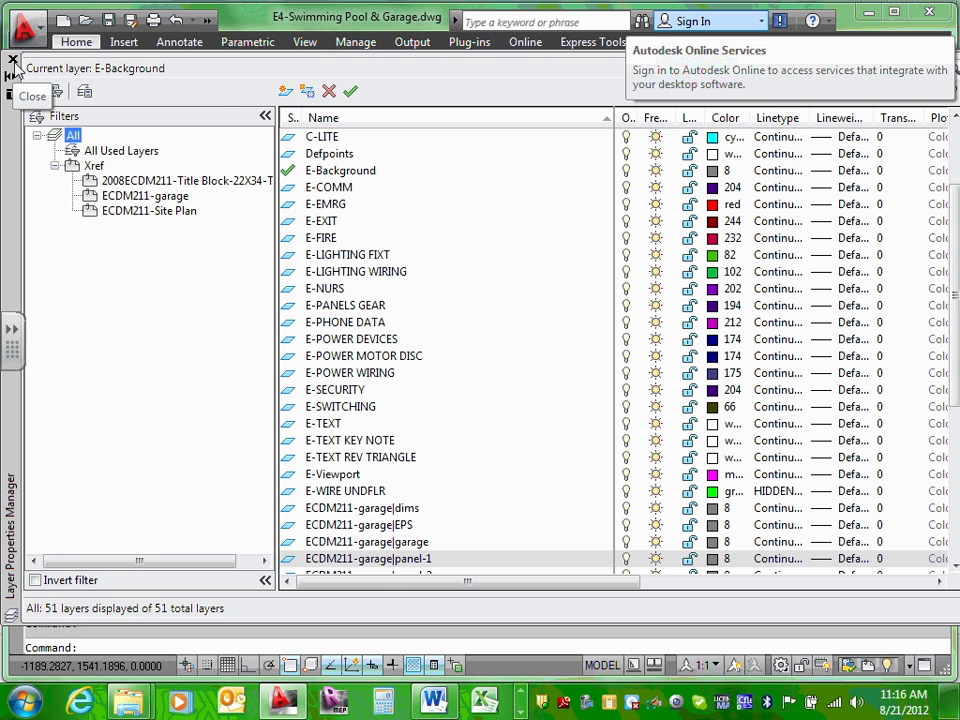
click(13, 62)
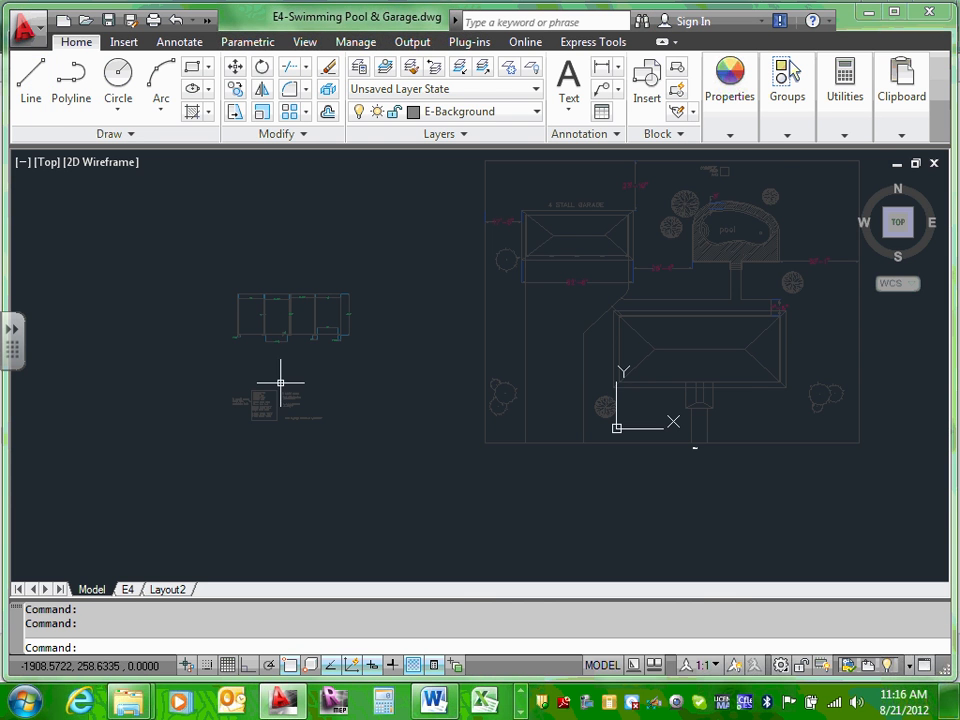
Step: Switch to the E4 layout sheet
scroll(283, 380, up, 3)
scroll(386, 300, up, 4)
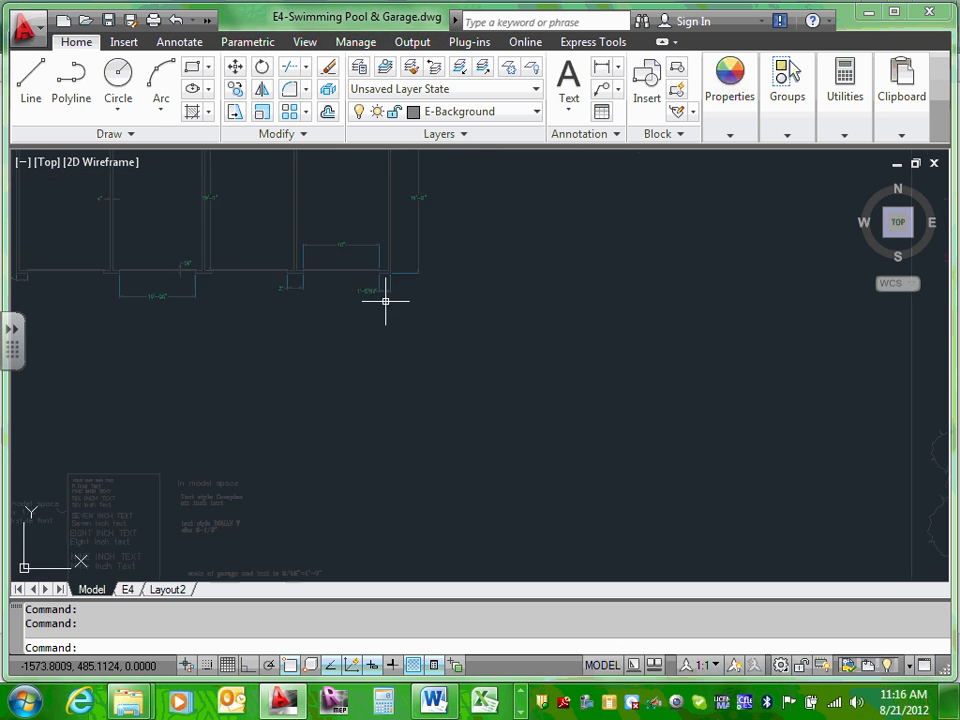
scroll(386, 300, down, 8)
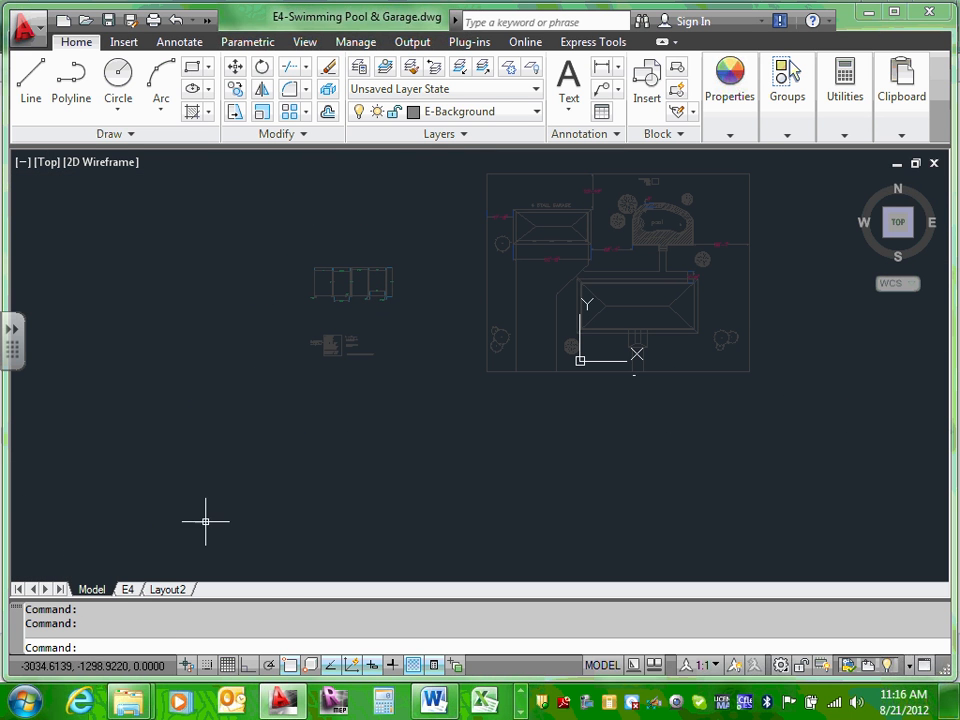
click(128, 590)
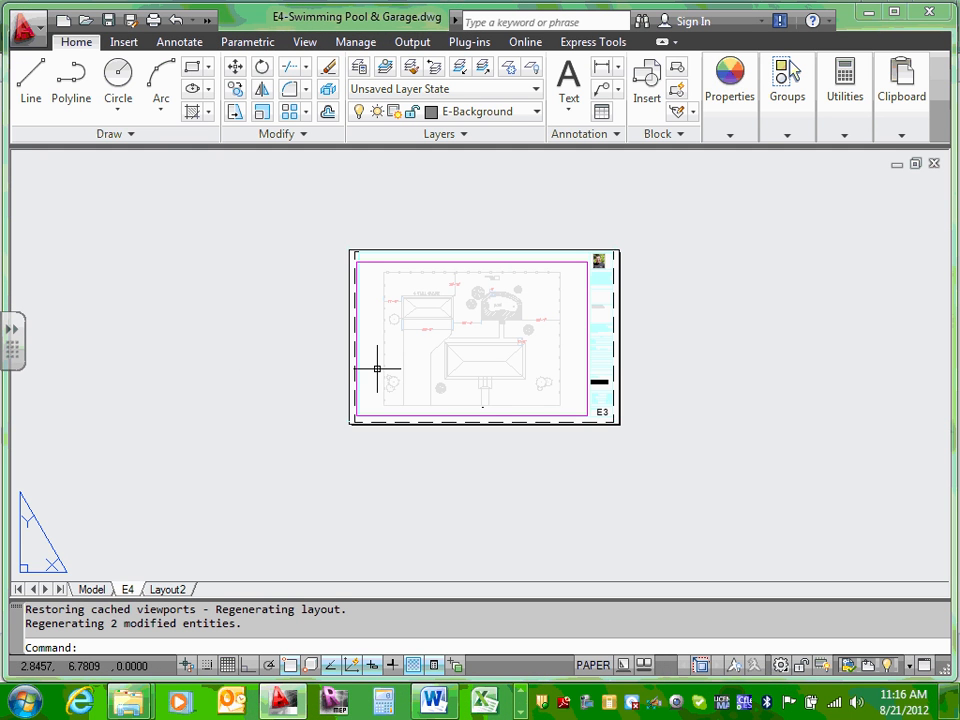
Step: Zoom Extents inside the E4 viewport, then return to paper space
scroll(476, 329, up, 3)
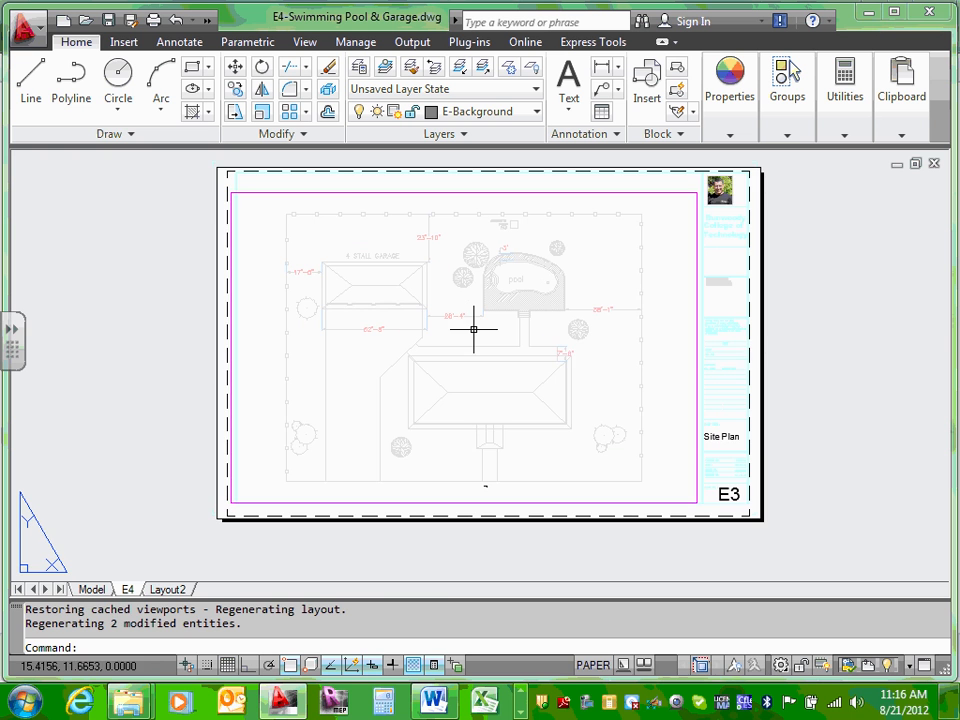
double_click(476, 329)
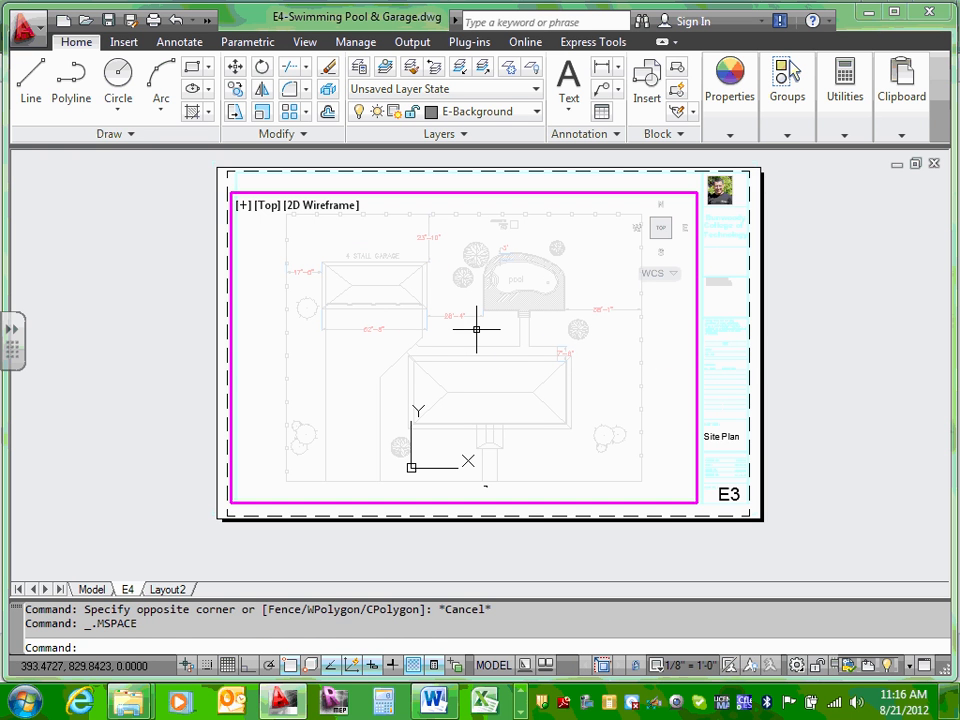
text(z)
key(Return)
text(e)
key(Return)
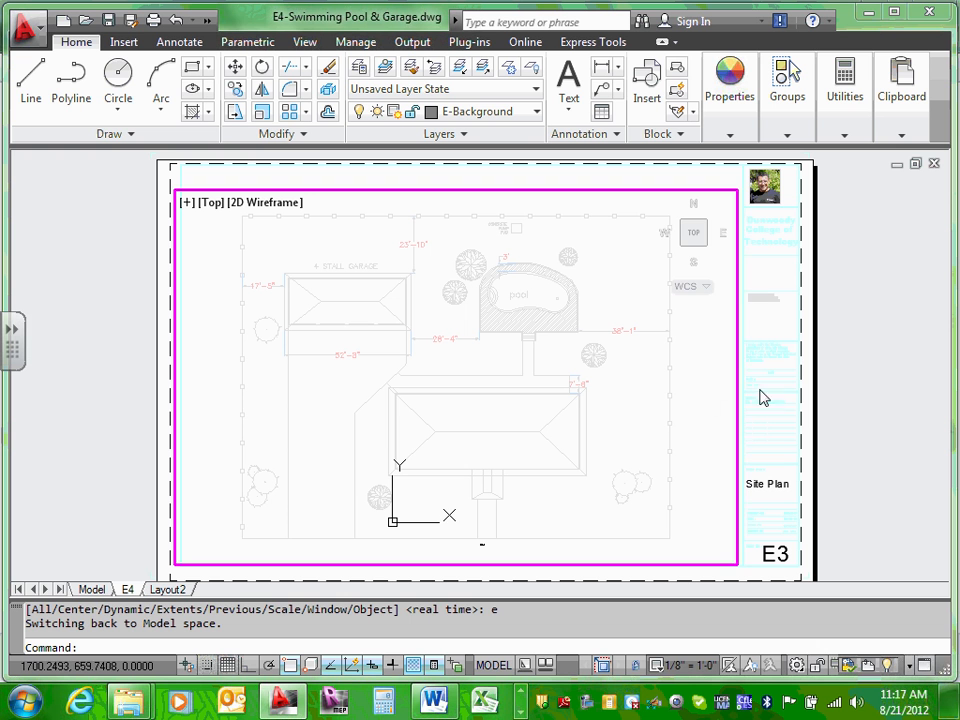
double_click(746, 363)
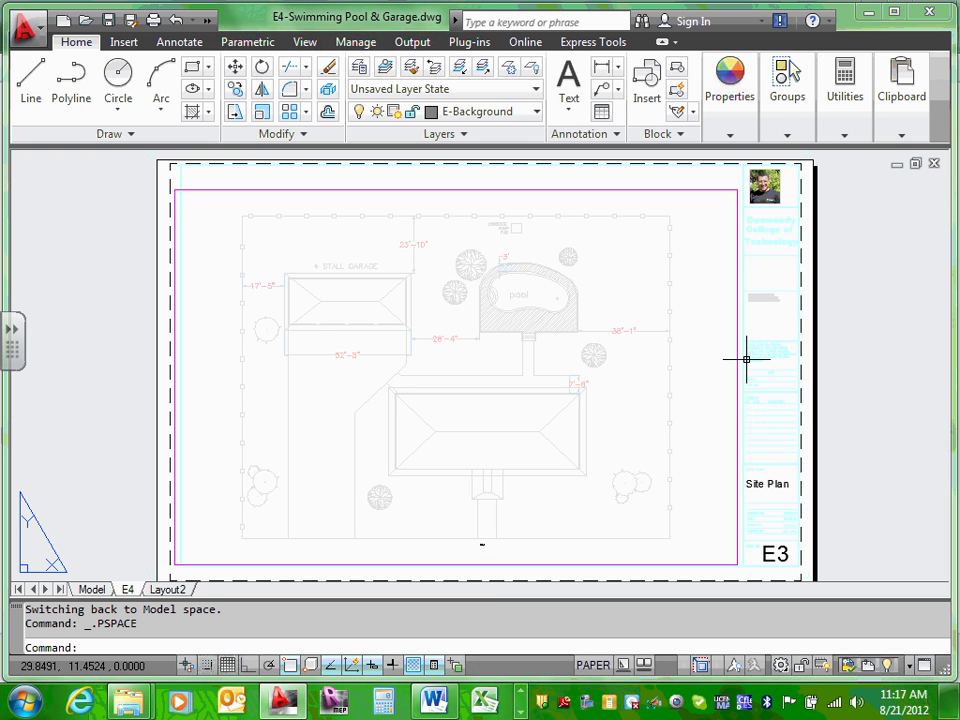
Step: Stretch the viewport corners to frame the pool and trees, then move it to the upper left
click(719, 189)
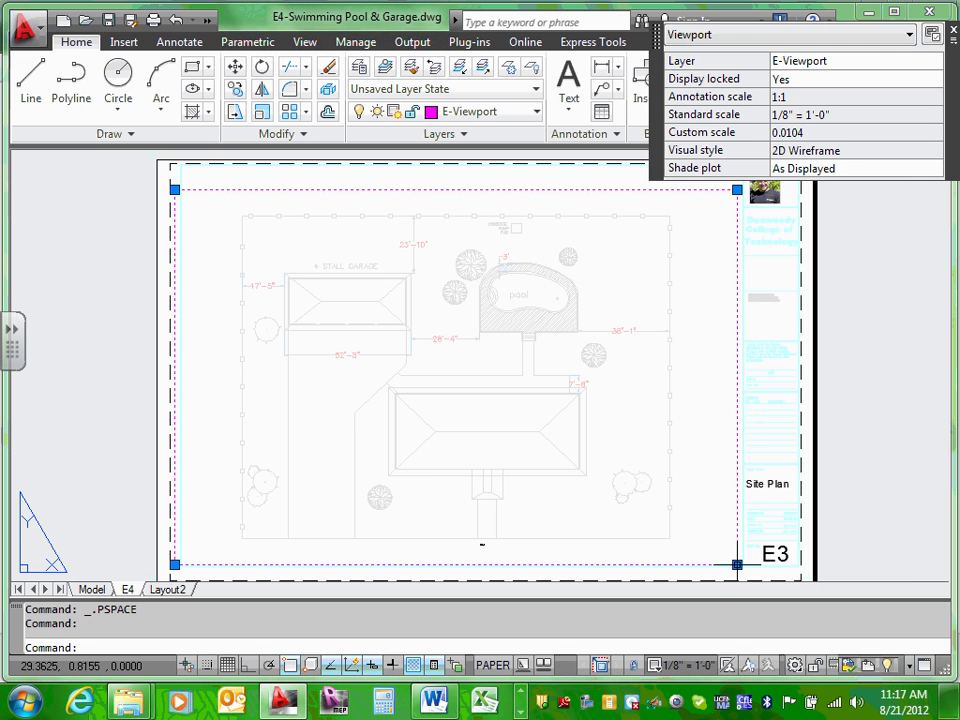
click(737, 565)
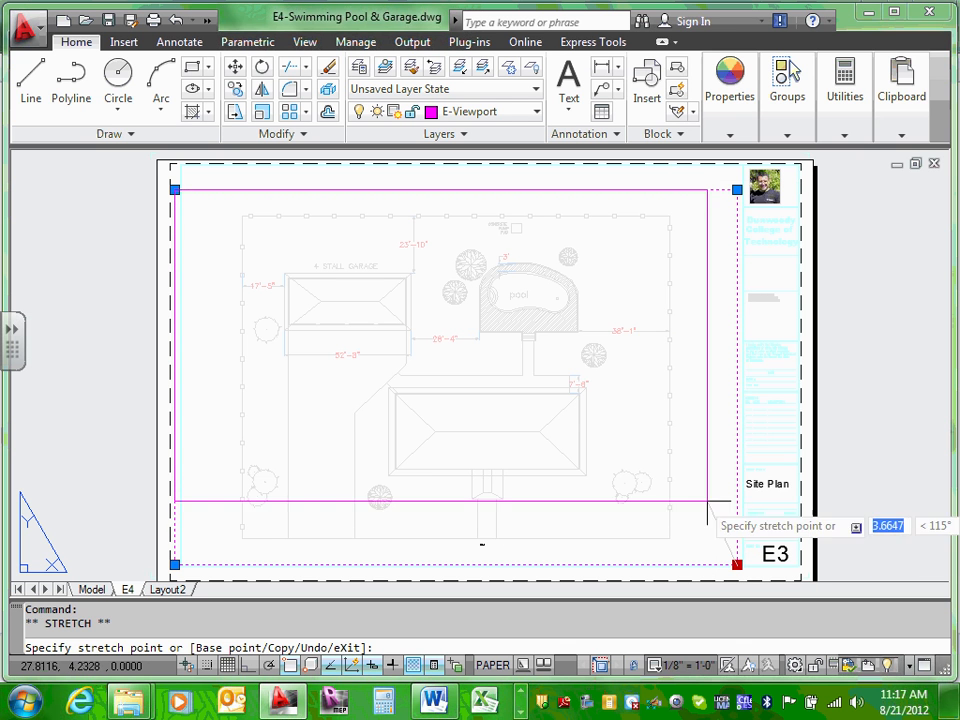
click(593, 355)
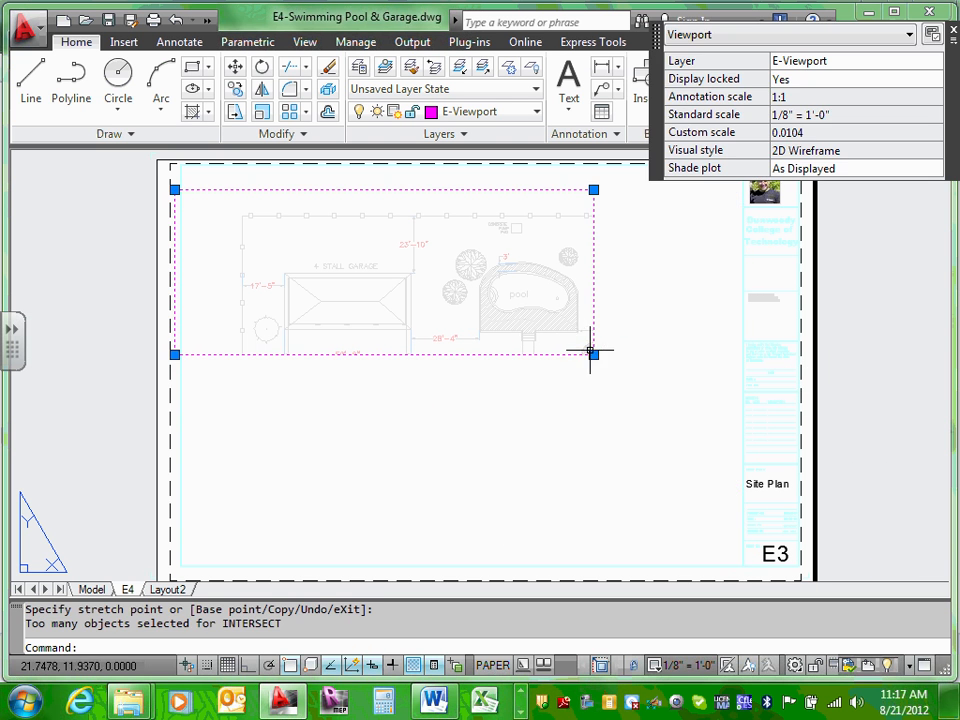
click(174, 189)
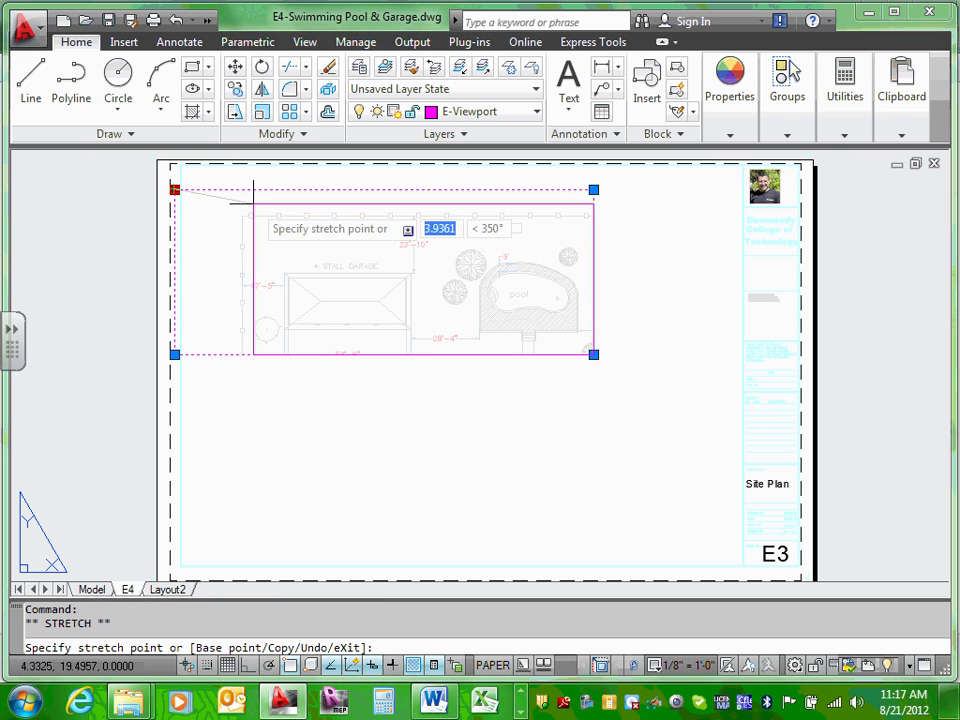
click(435, 210)
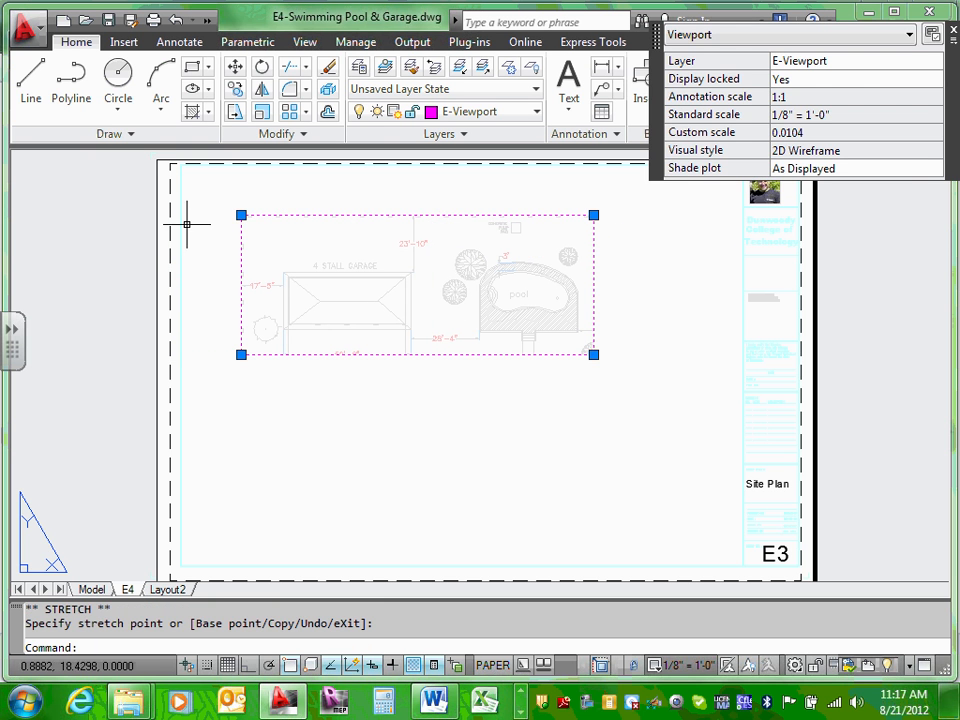
click(240, 215)
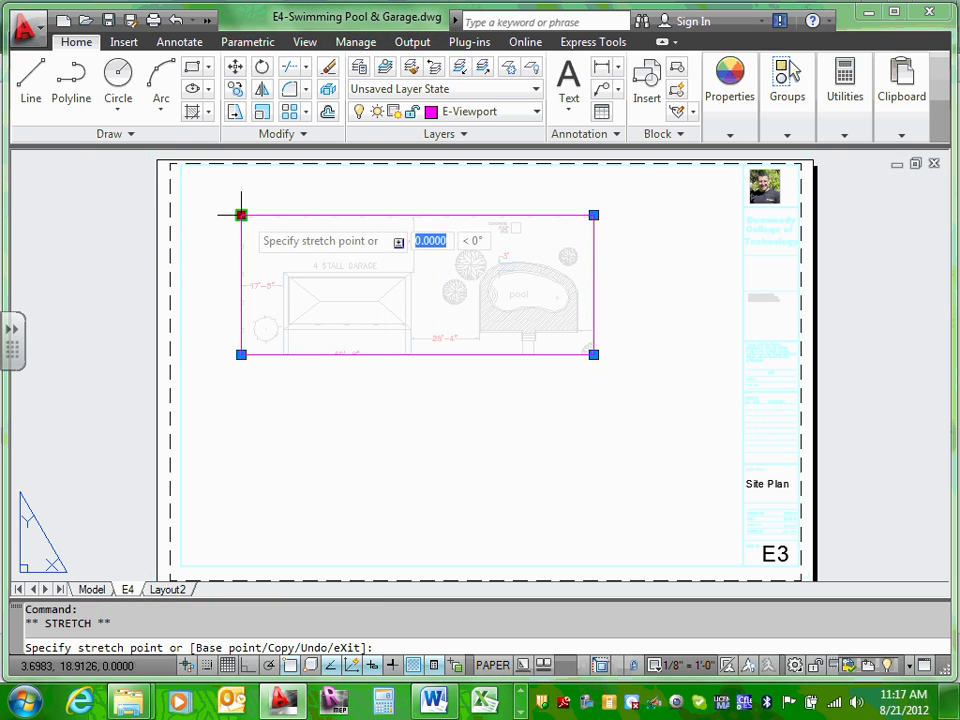
click(465, 231)
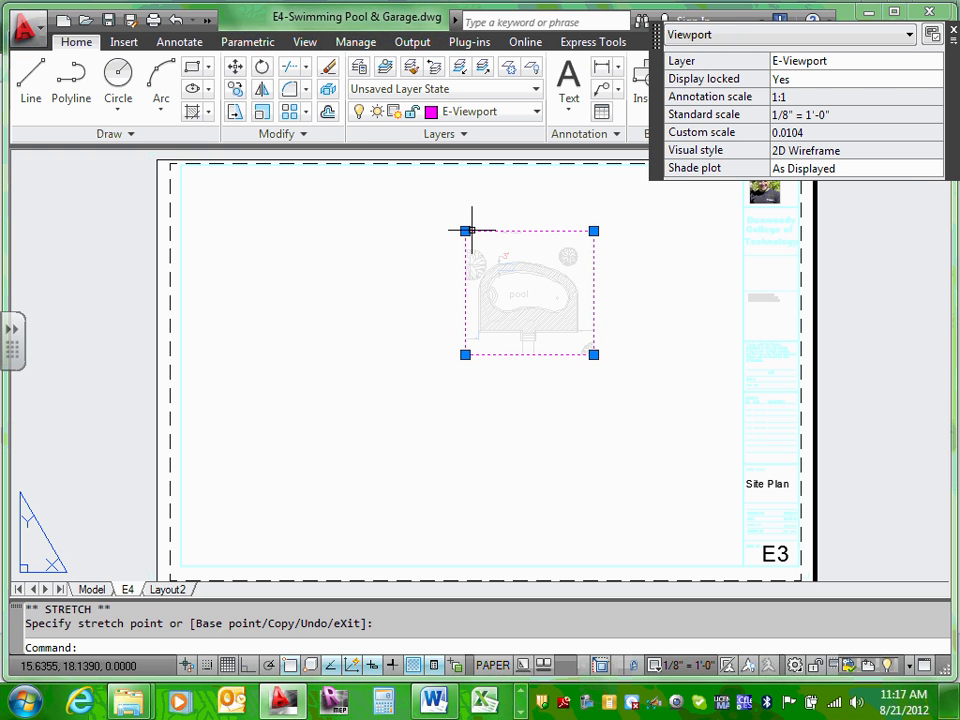
click(465, 231)
click(452, 231)
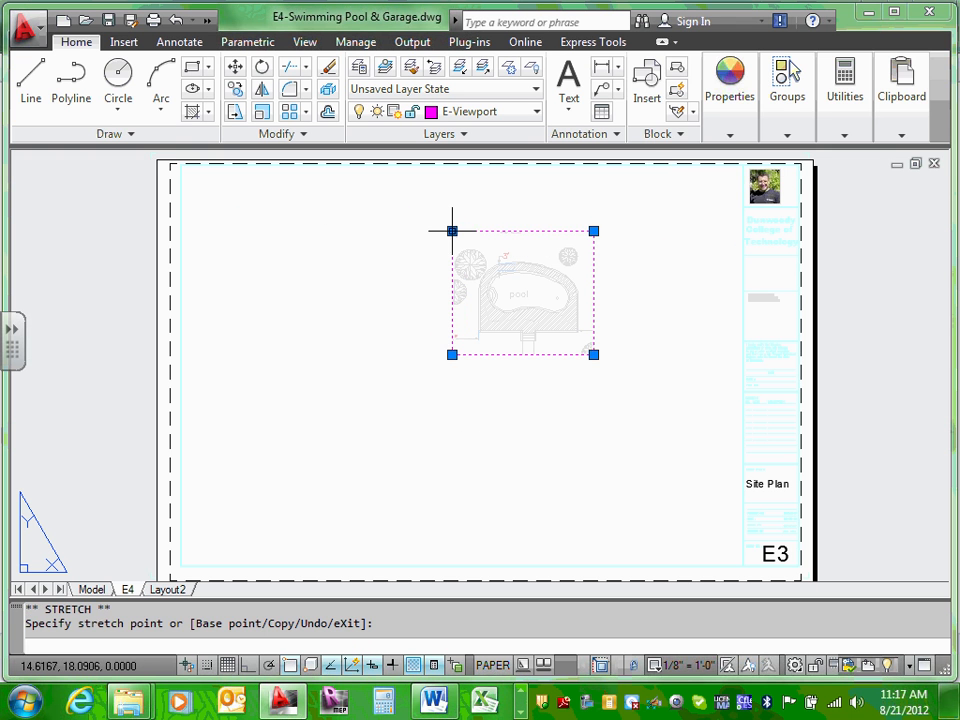
click(471, 381)
key(Escape)
key(Escape)
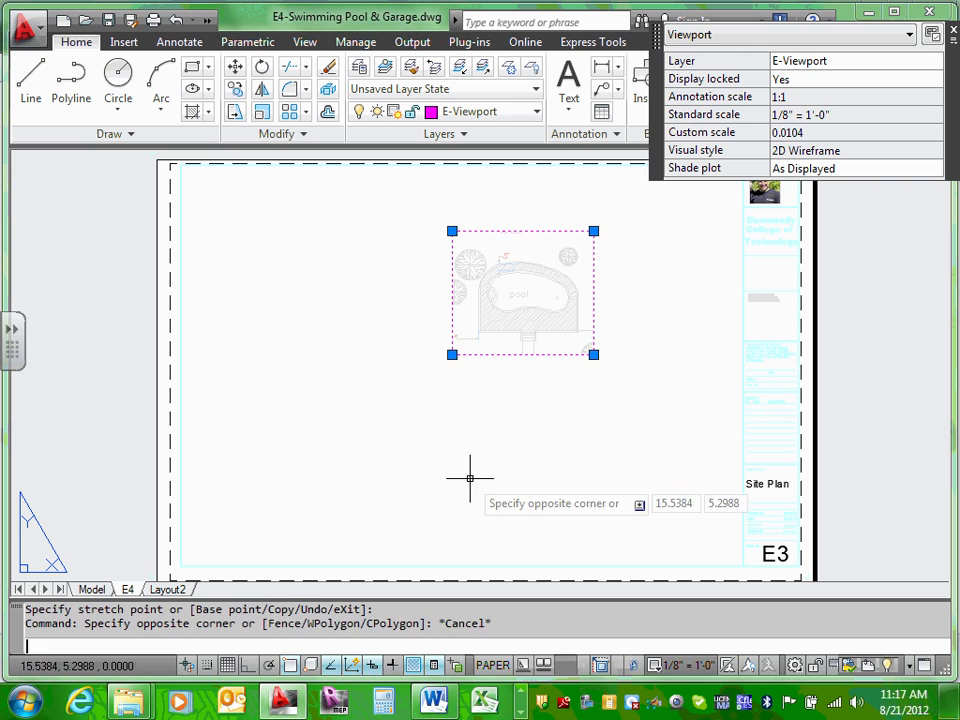
click(531, 231)
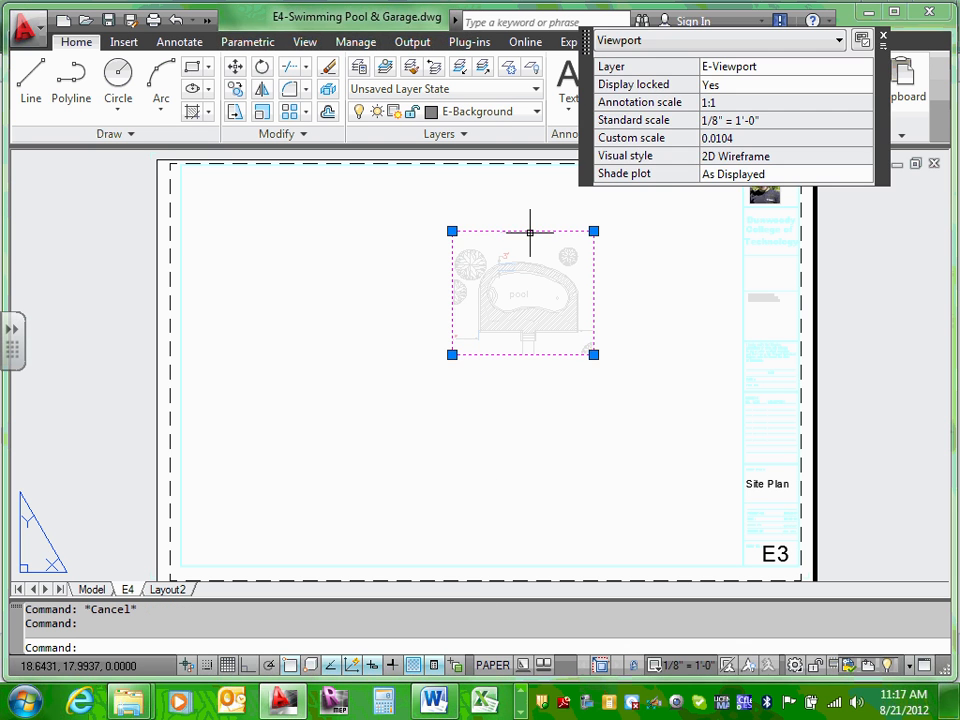
mouse_move(527, 231)
mouse_down()
mouse_move(345, 223)
mouse_move(306, 194)
mouse_up()
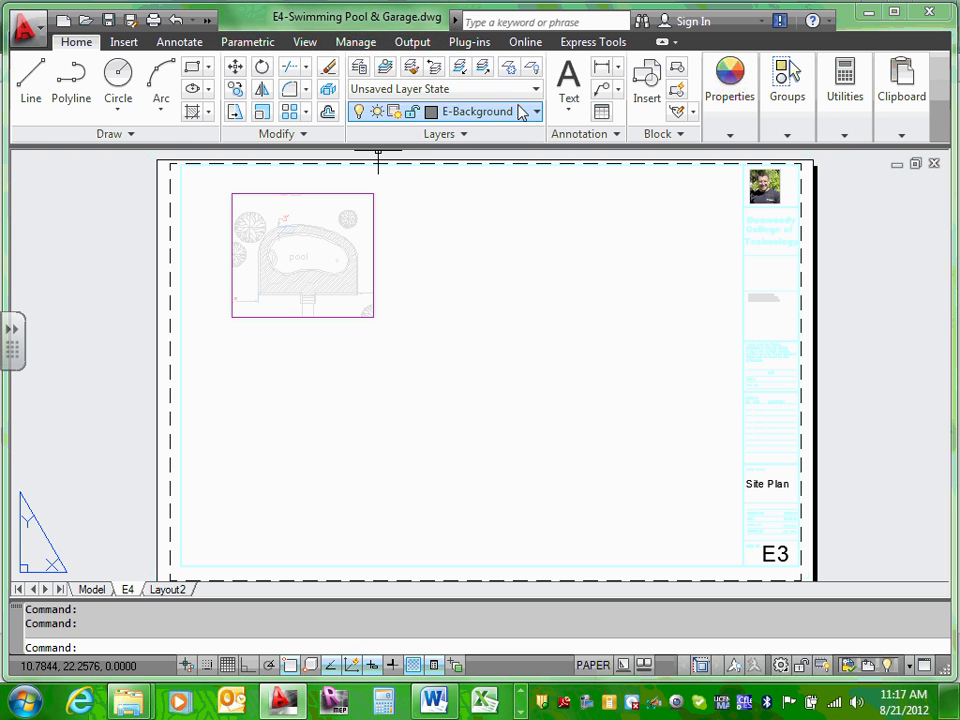
Step: Bring up the View tab and enlarge the pool viewport from its lower-right corner
click(305, 42)
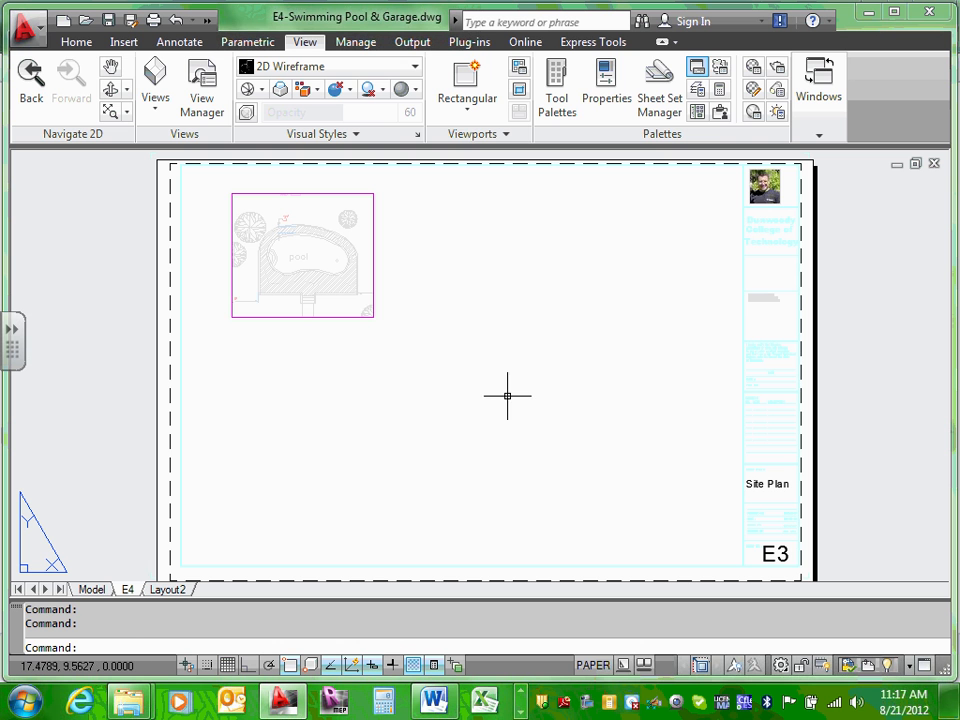
key(Escape)
click(359, 317)
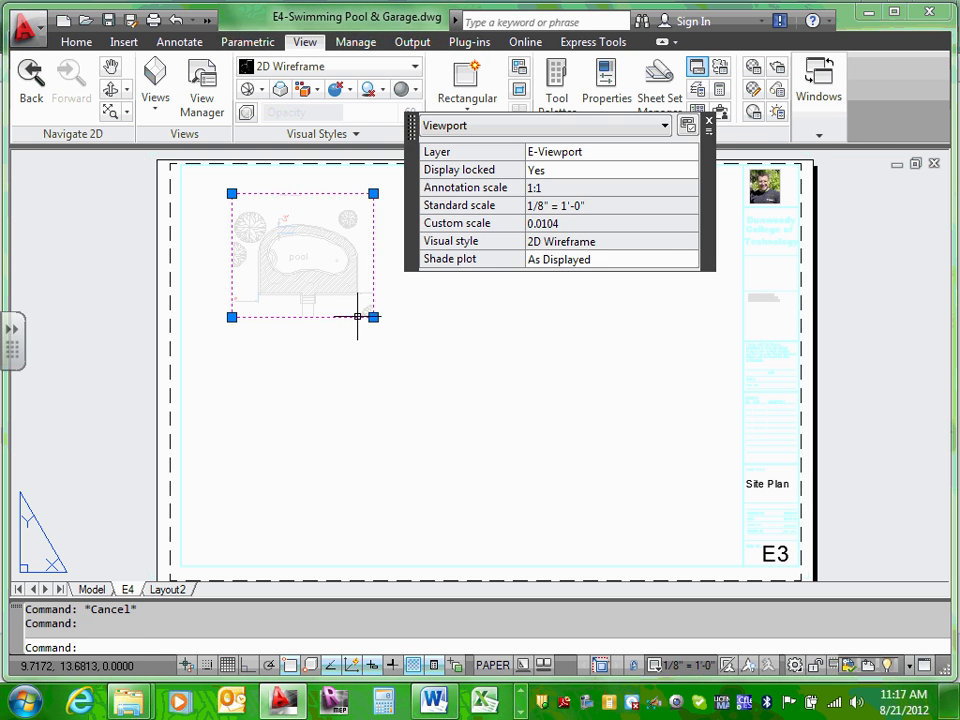
click(373, 317)
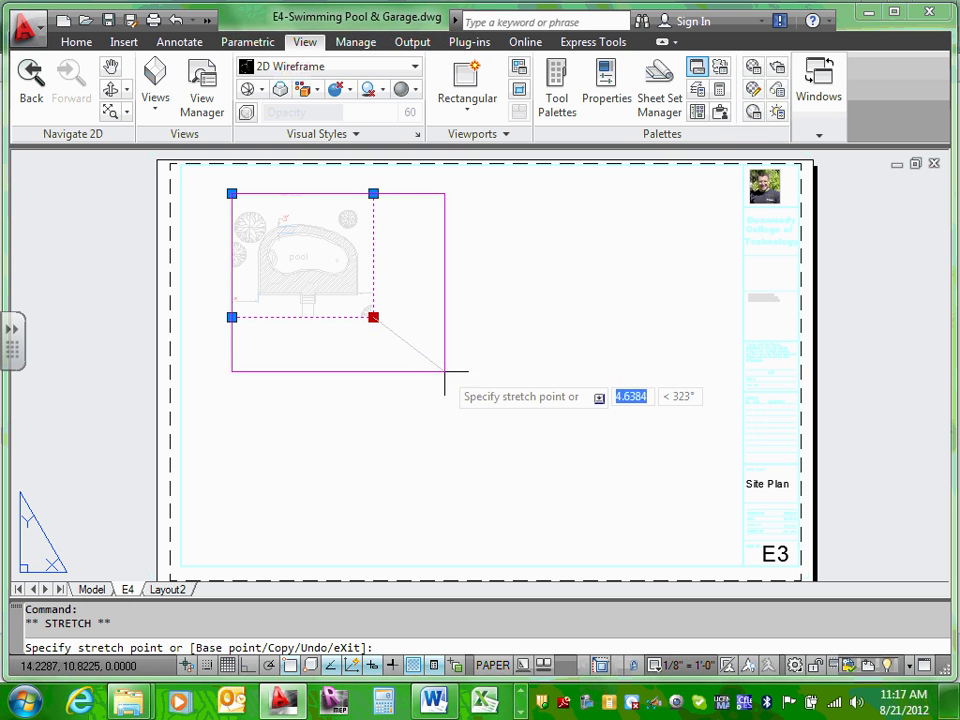
click(423, 351)
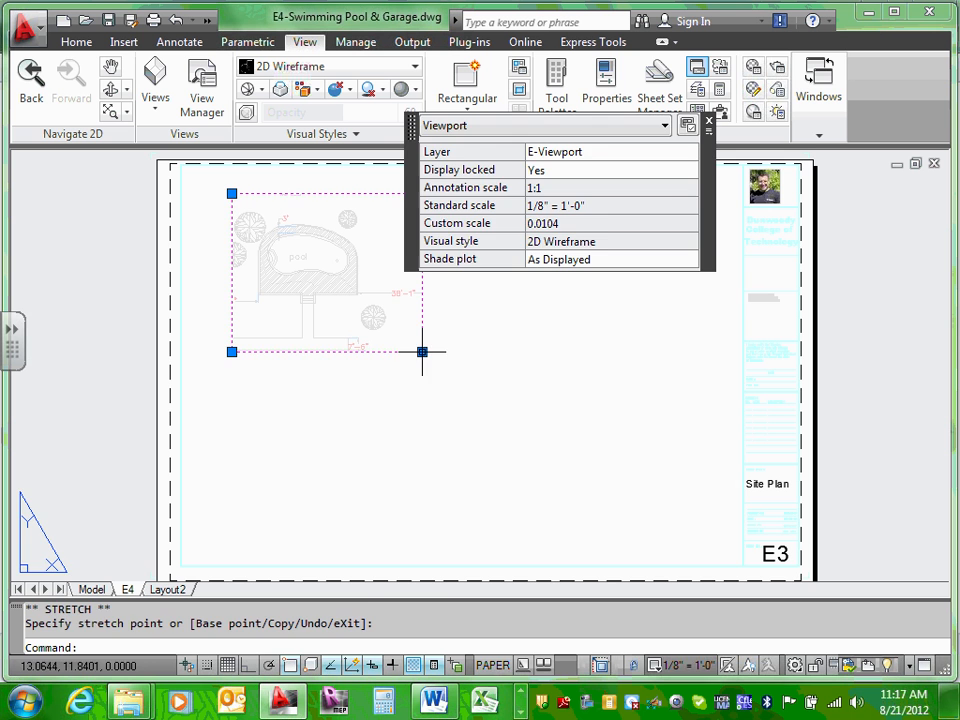
Step: Pan the view inside the pool viewport slightly right and down
double_click(331, 267)
middle_drag(306, 268, 343, 274)
click(336, 269)
click(426, 315)
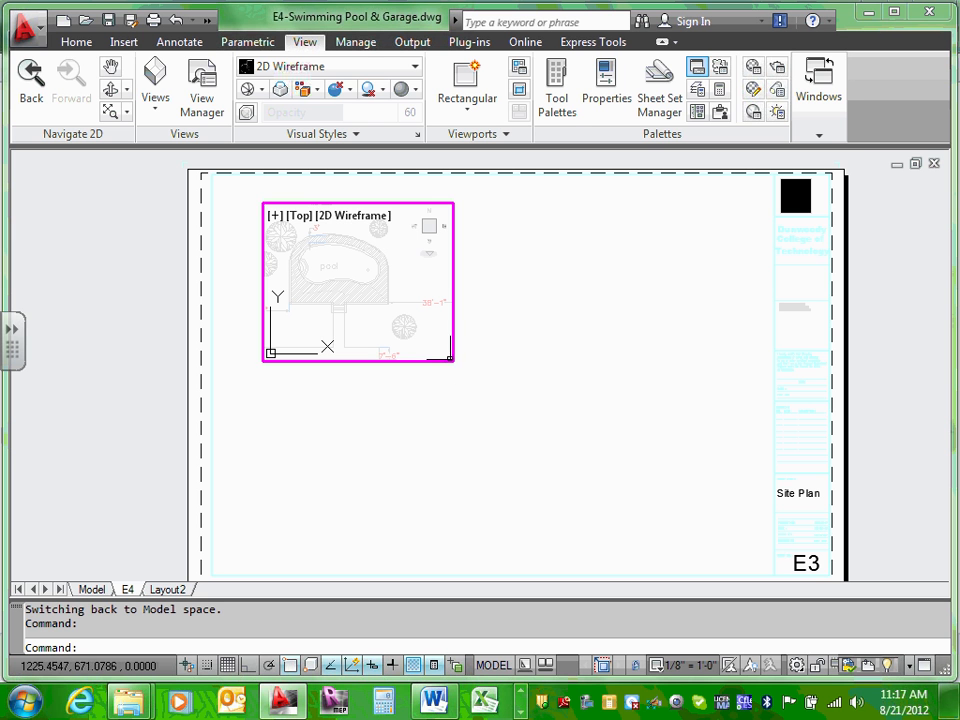
double_click(476, 350)
Step: Pull the lower-right corner back in to tightly frame the pool
click(452, 345)
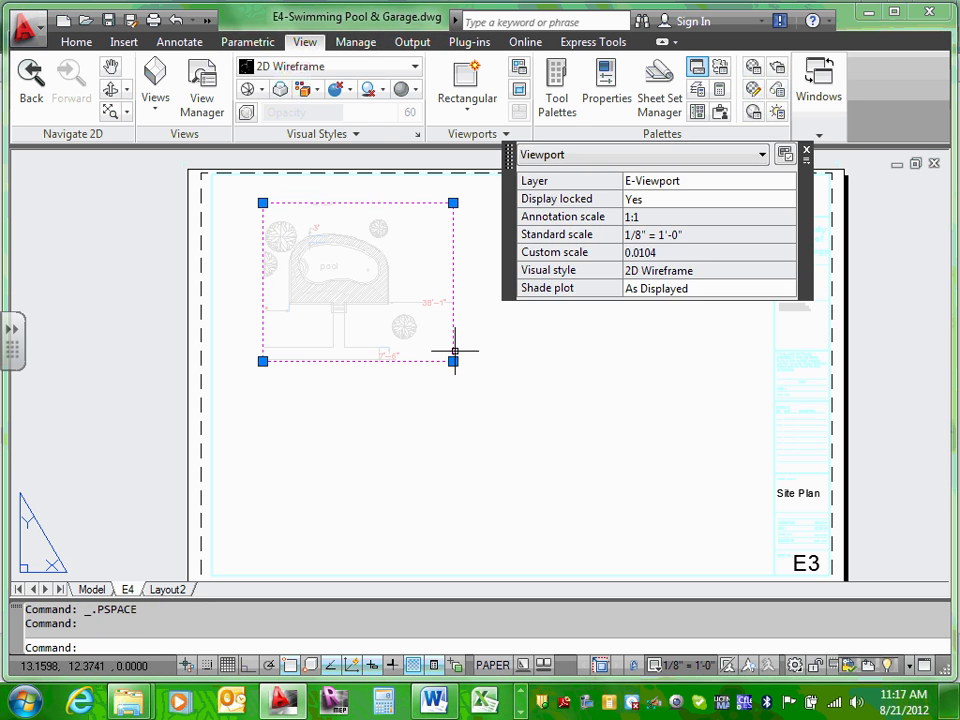
click(453, 360)
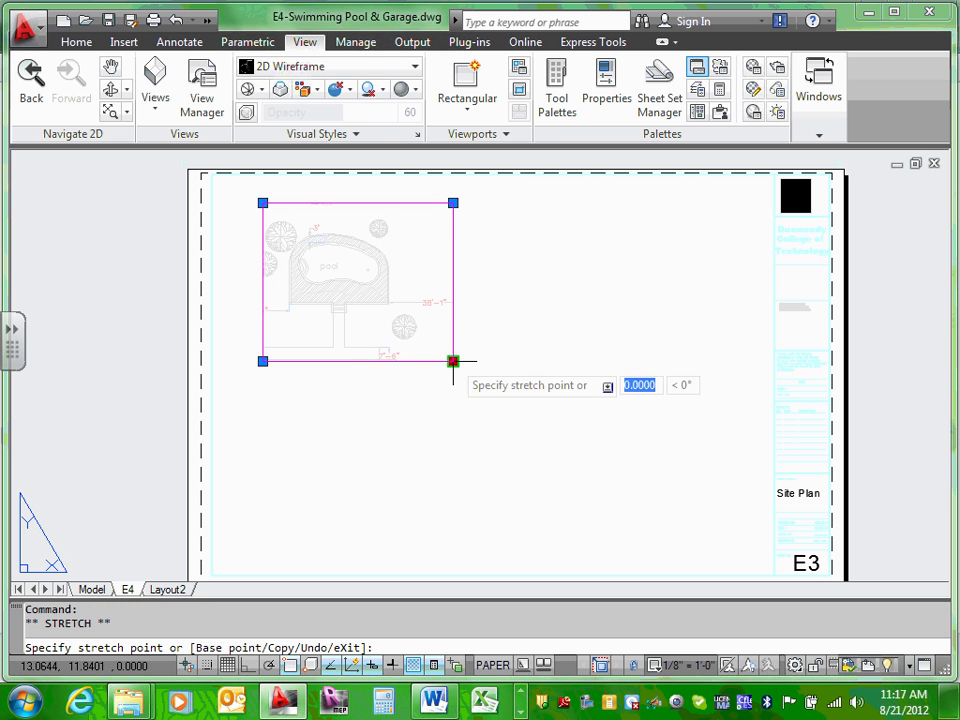
click(409, 332)
click(525, 355)
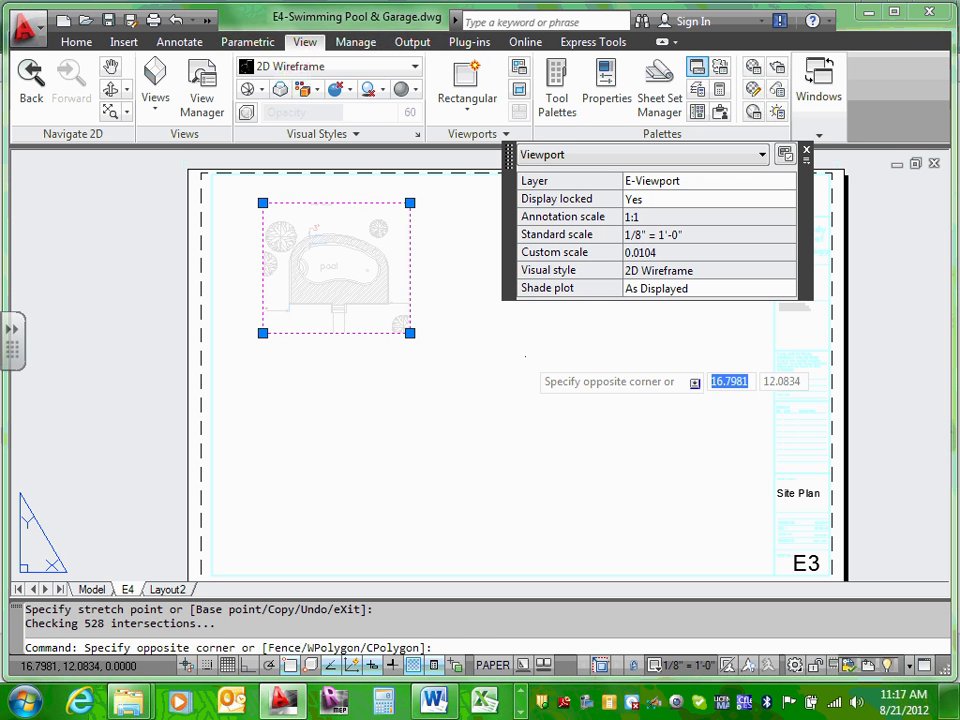
key(Escape)
key(Escape)
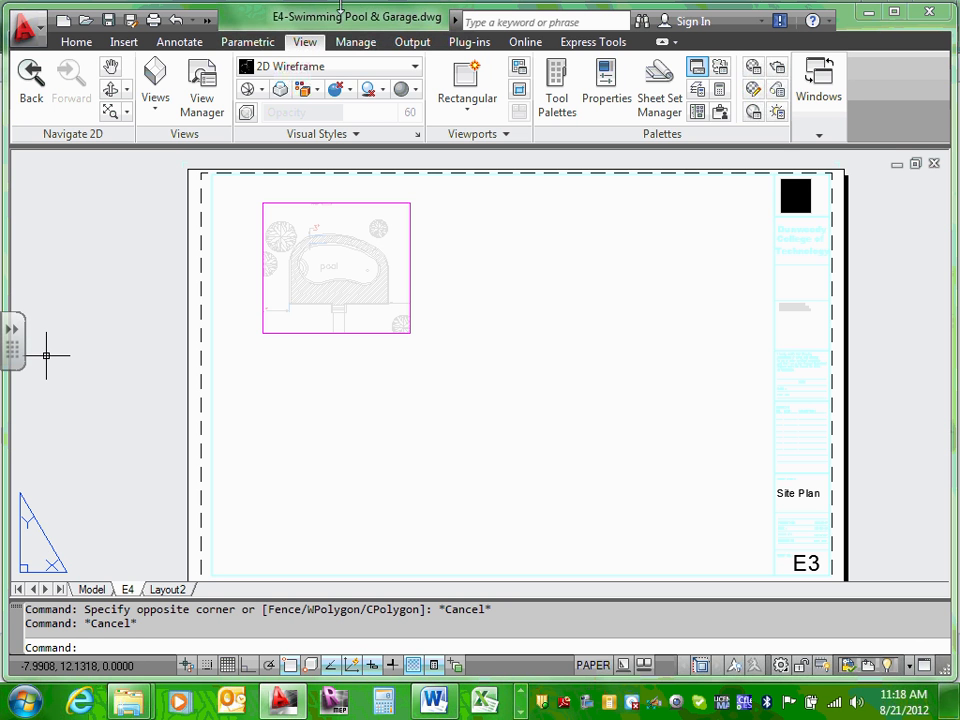
Step: Draw a rectangular viewport below the pool view and center the garage floor plan in it
click(464, 88)
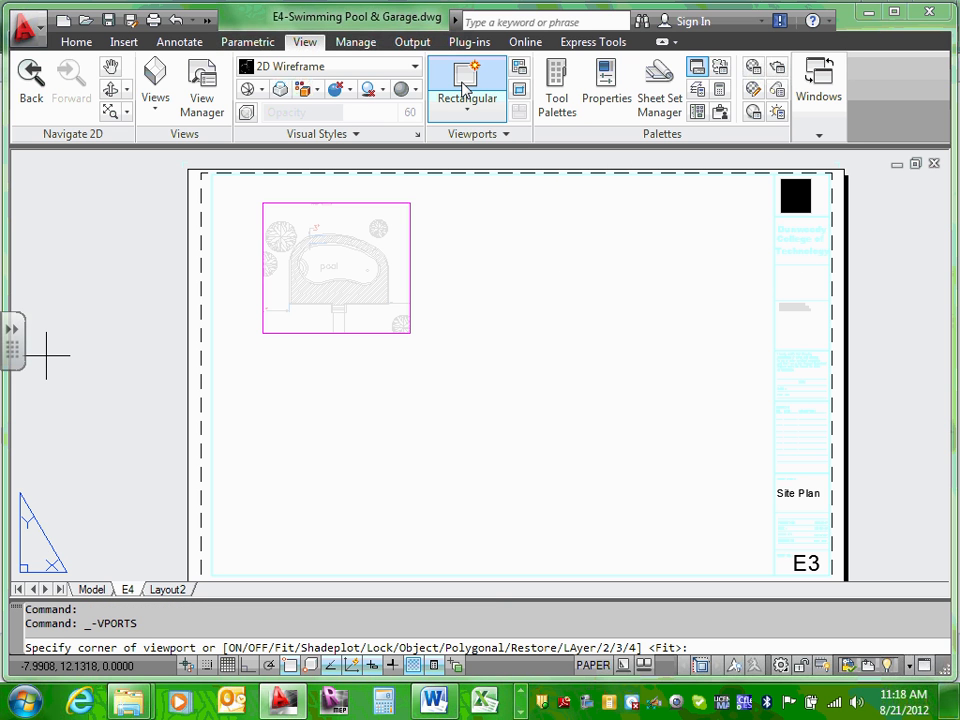
click(464, 108)
click(458, 140)
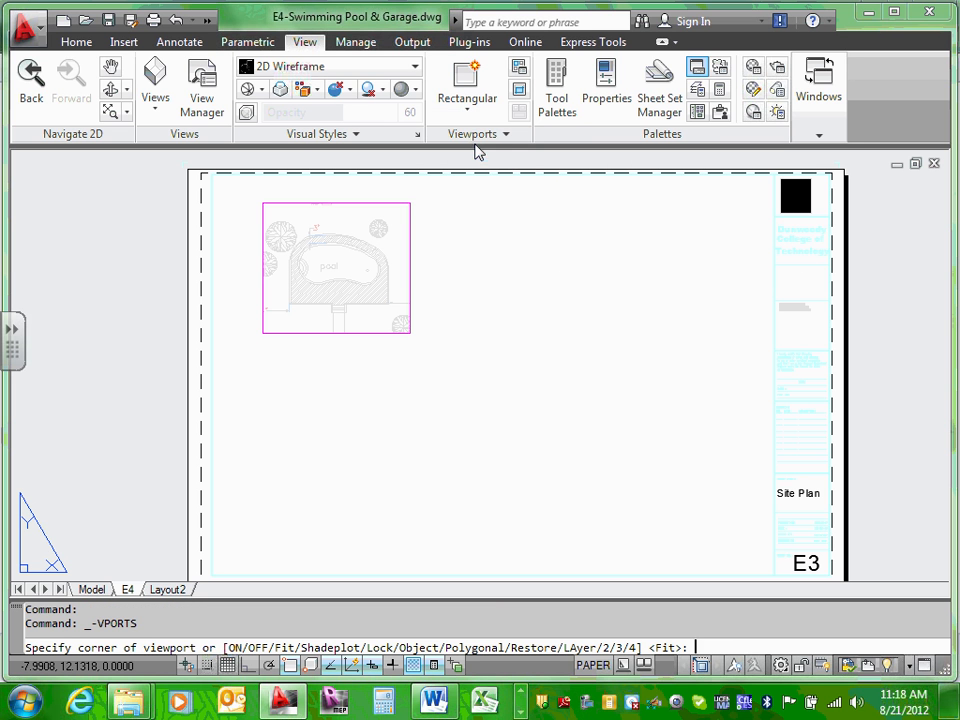
click(286, 380)
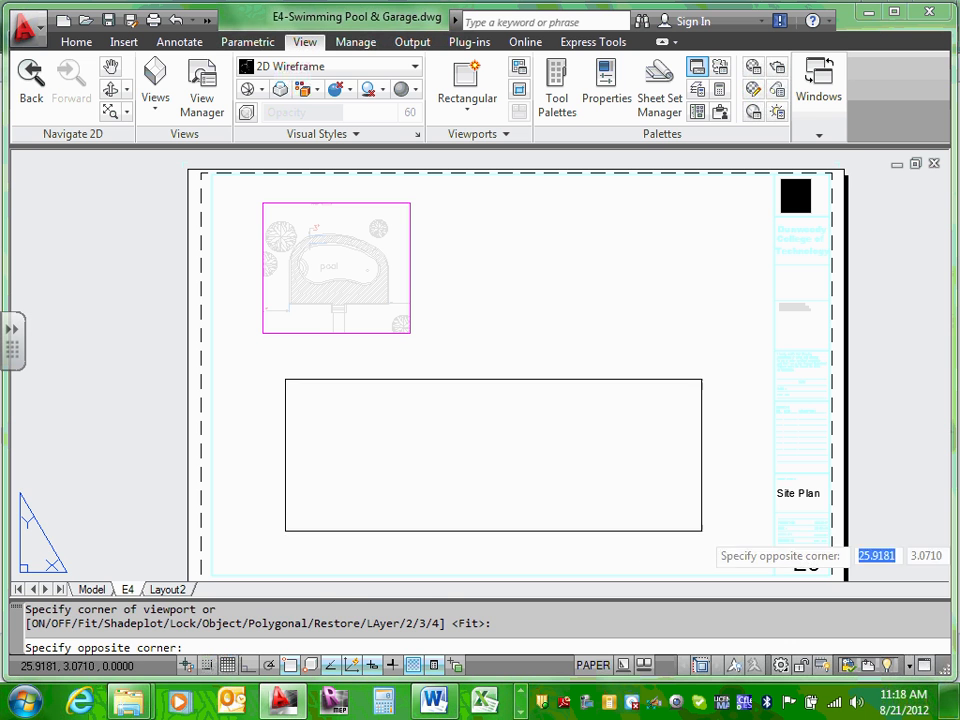
click(715, 533)
double_click(491, 458)
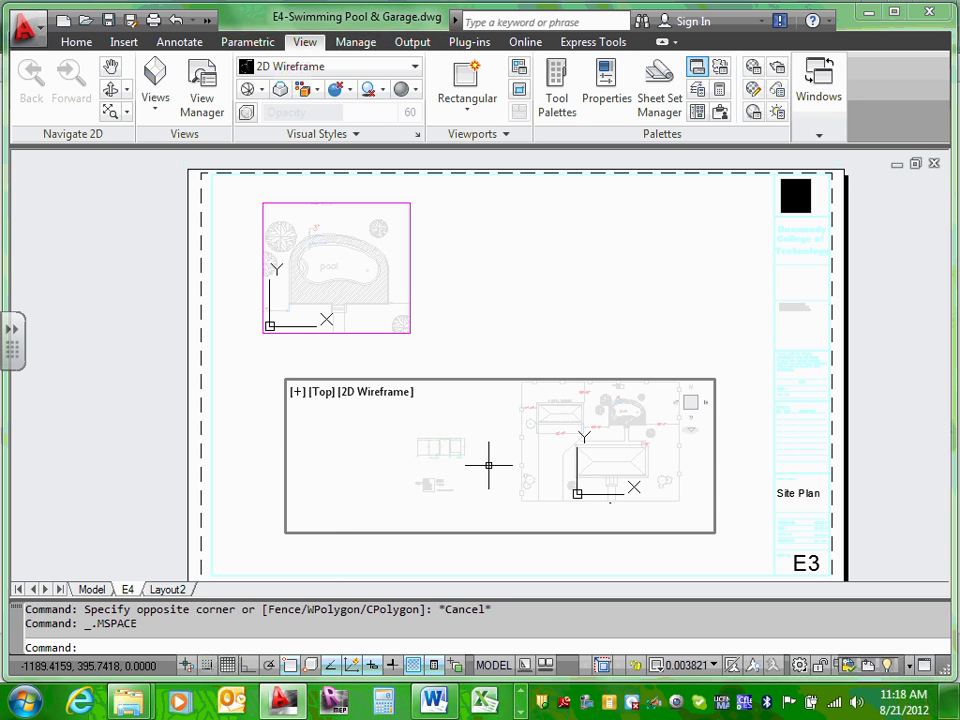
scroll(476, 460, up, 5)
middle_drag(472, 463, 534, 484)
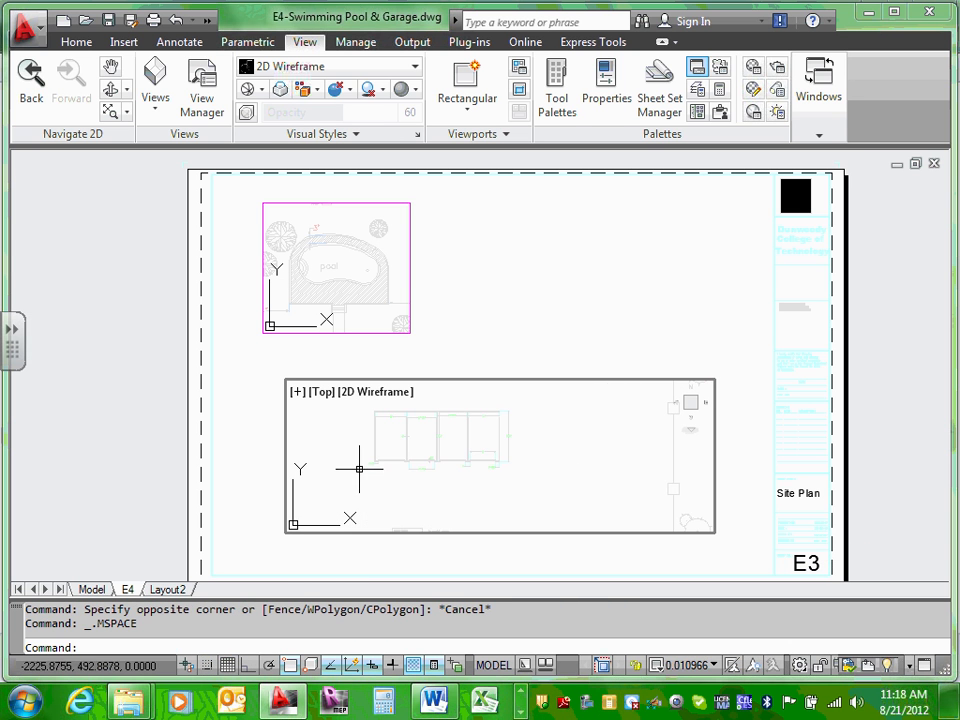
scroll(372, 460, up, 3)
middle_drag(441, 465, 429, 506)
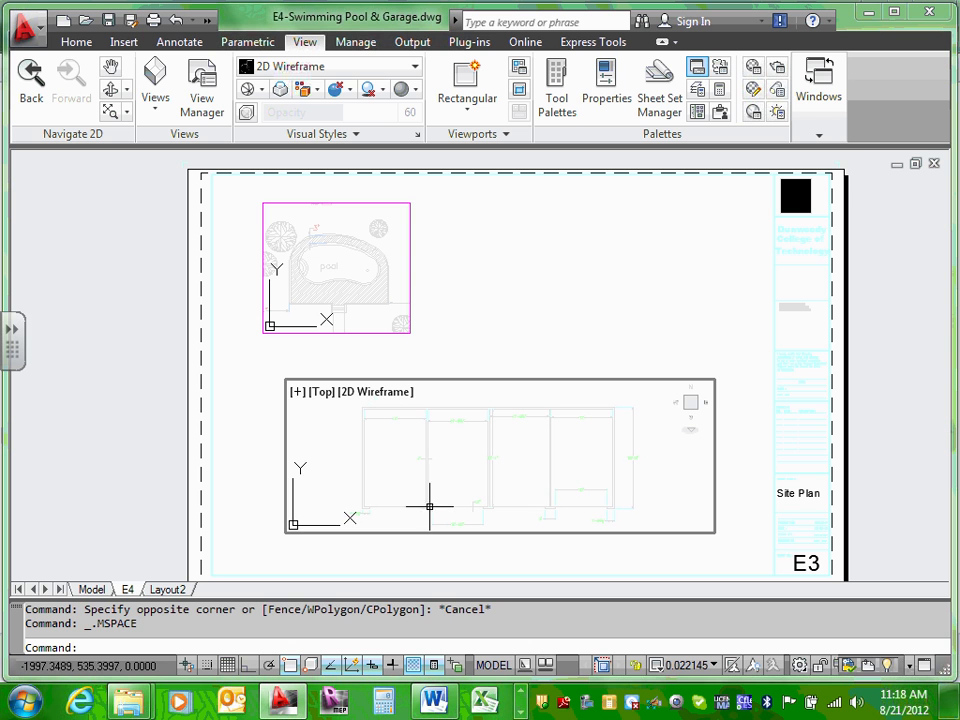
double_click(580, 320)
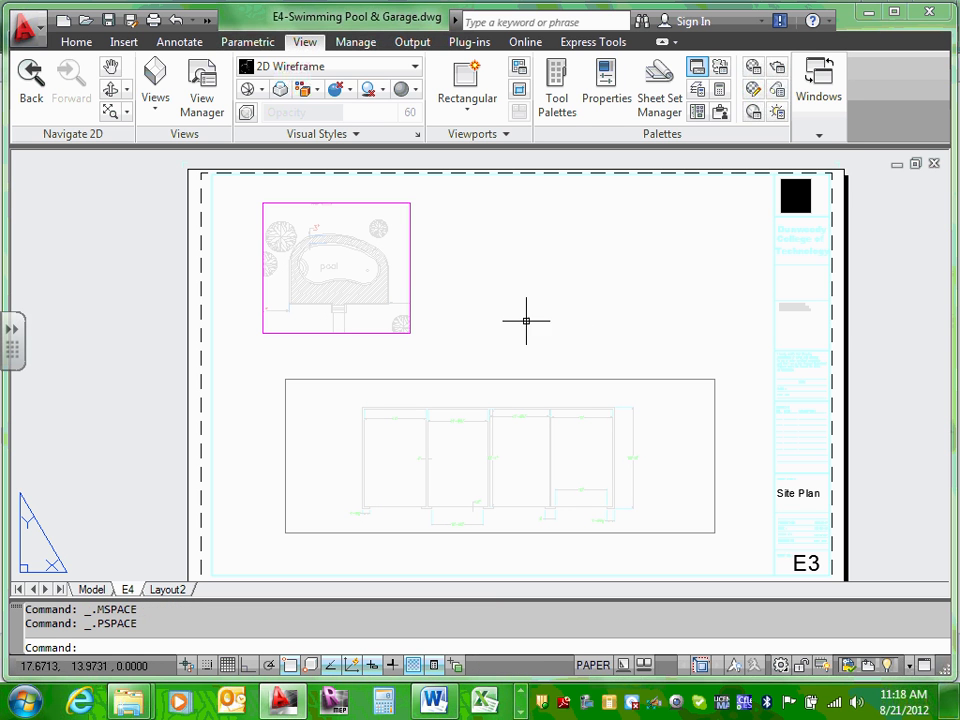
Step: Put the garage viewport on the E-Viewport layer
click(561, 379)
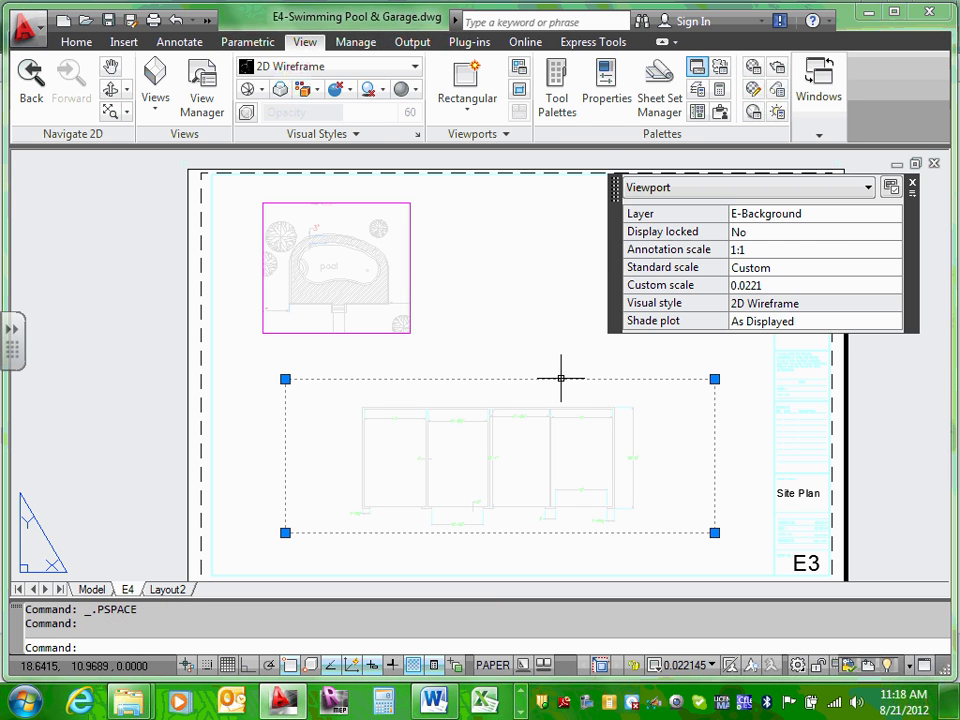
click(872, 221)
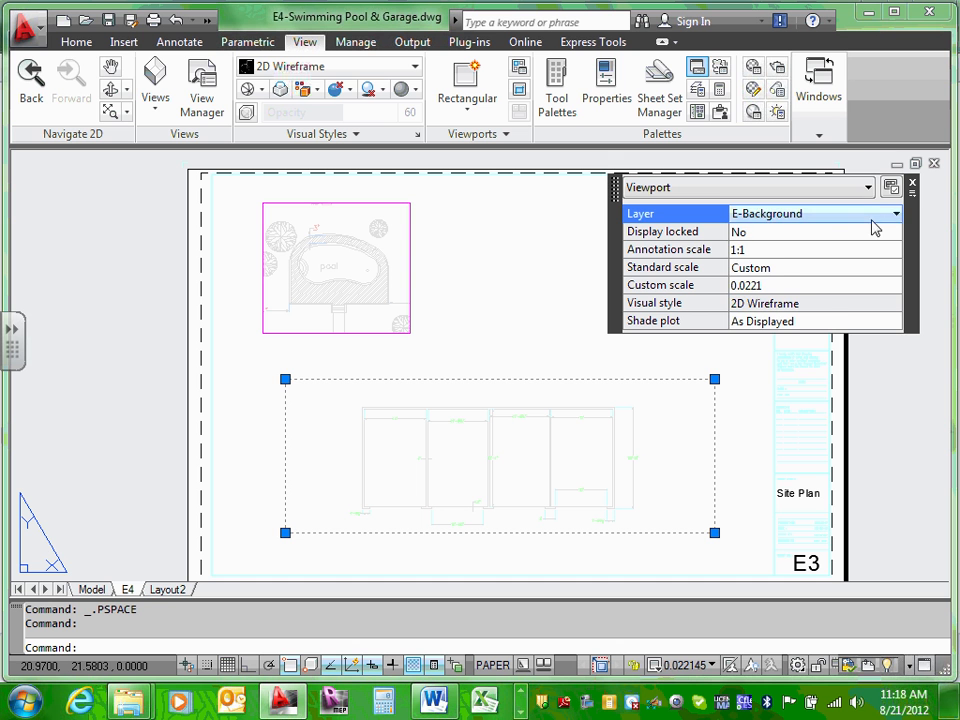
click(897, 216)
drag(896, 272, 897, 360)
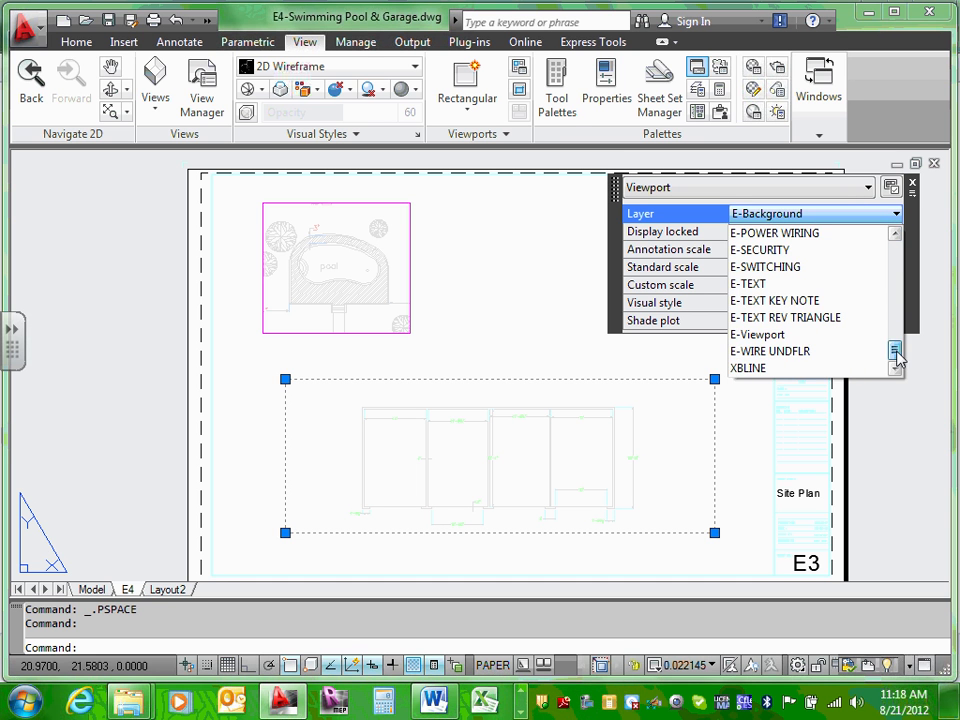
click(757, 334)
click(501, 284)
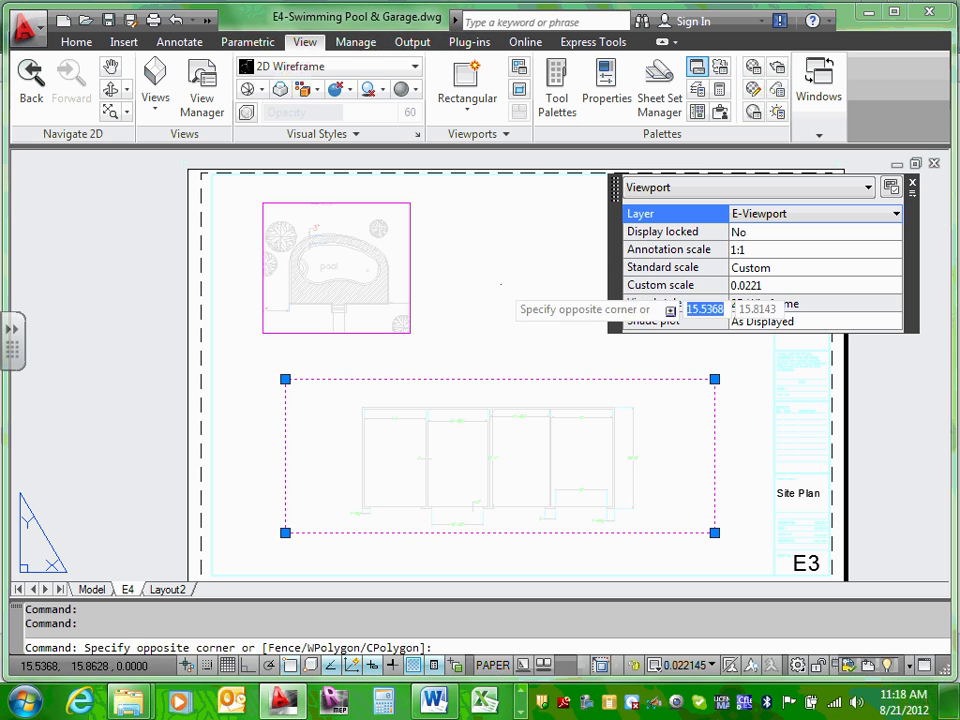
key(Escape)
key(Escape)
key(Escape)
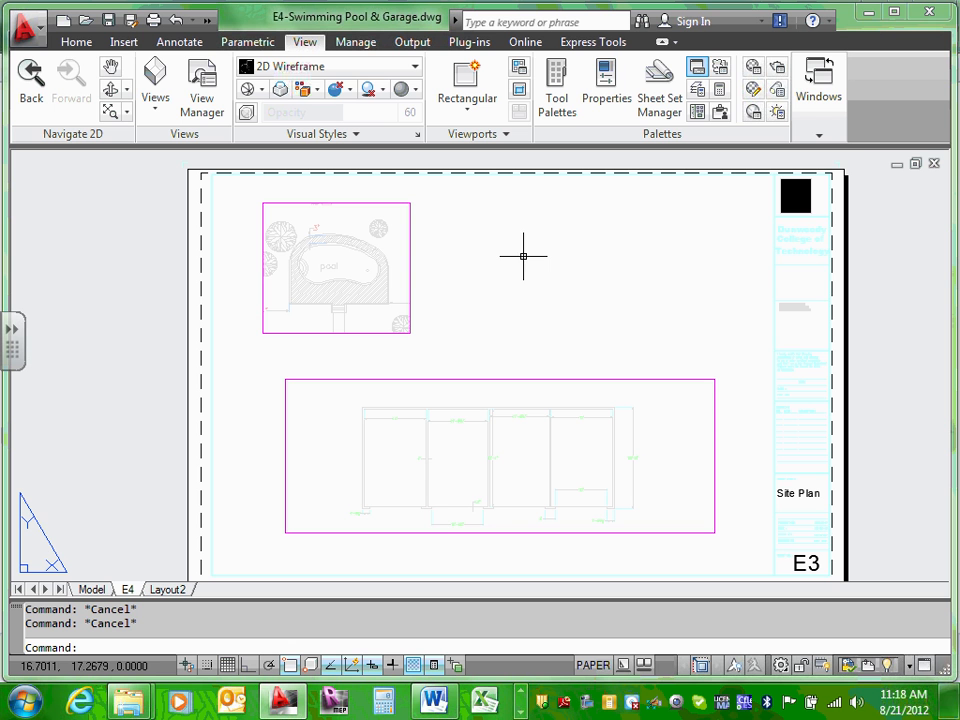
Step: Set the garage viewport's standard scale to 1/4" = 1'-0" after trying other scales
click(519, 379)
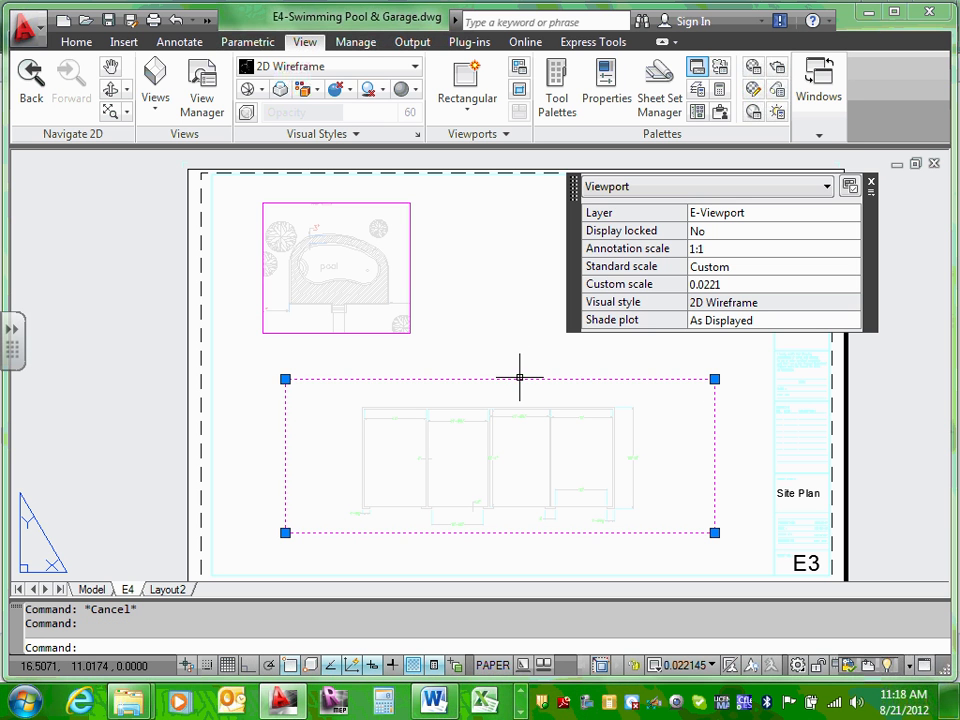
click(735, 270)
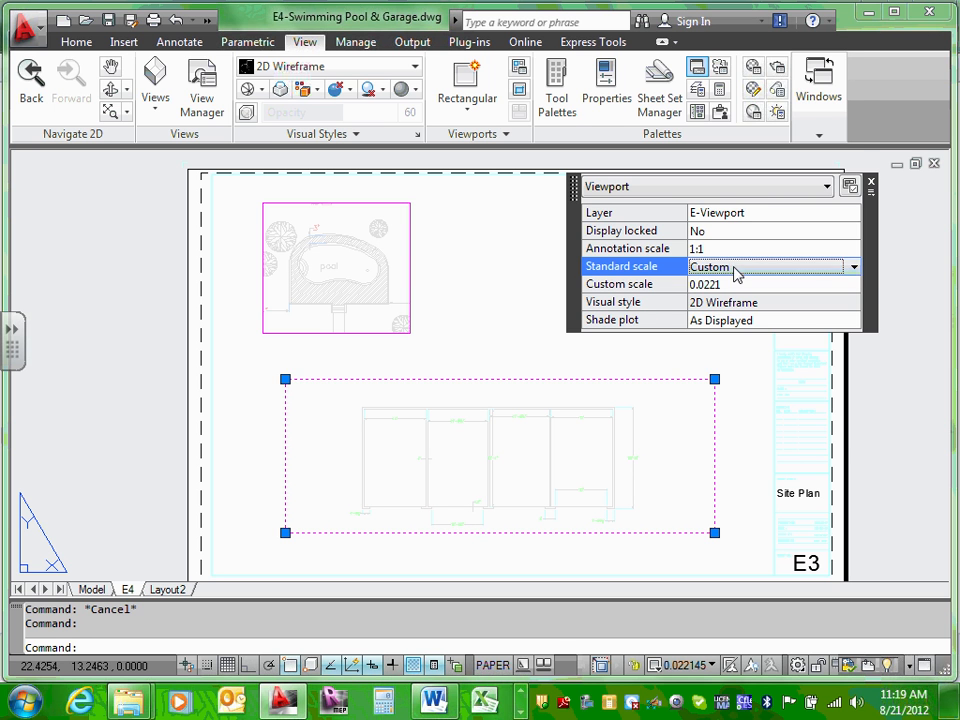
click(852, 266)
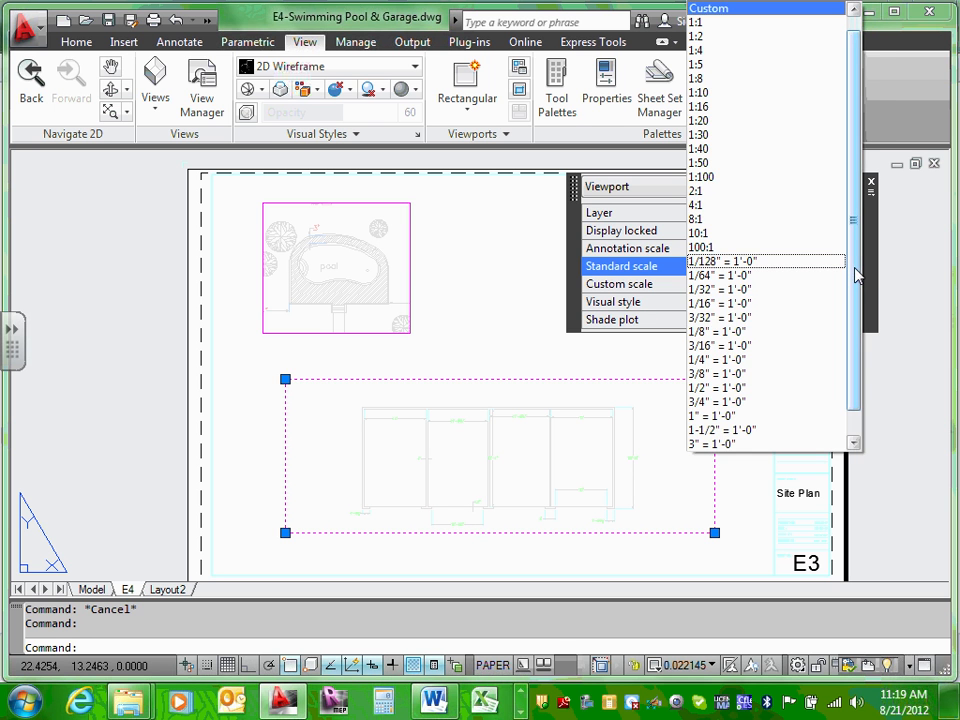
click(791, 332)
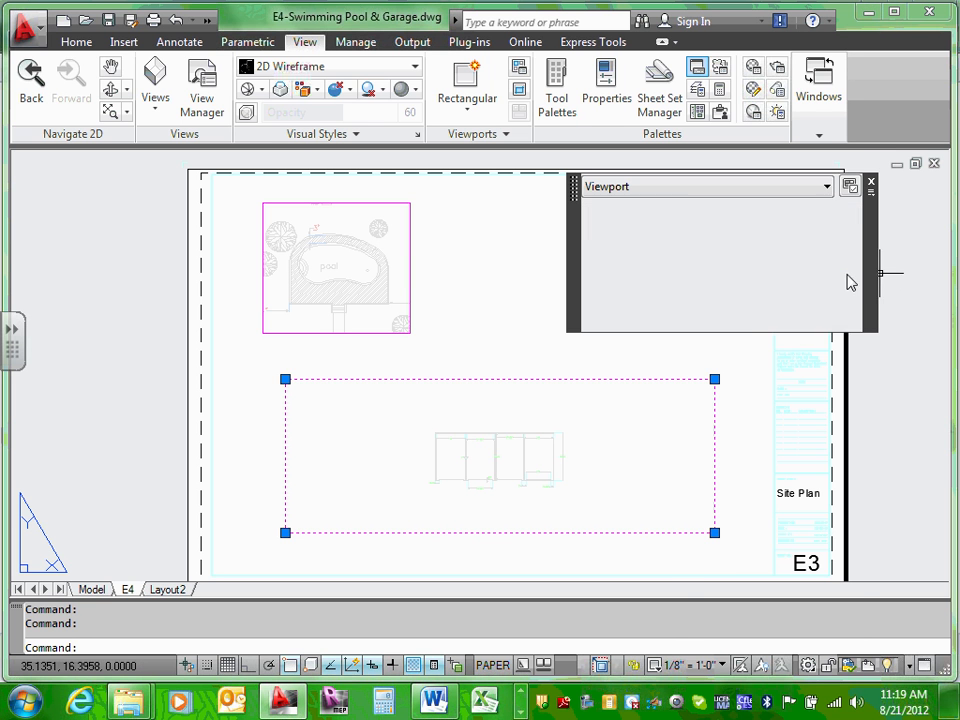
click(854, 267)
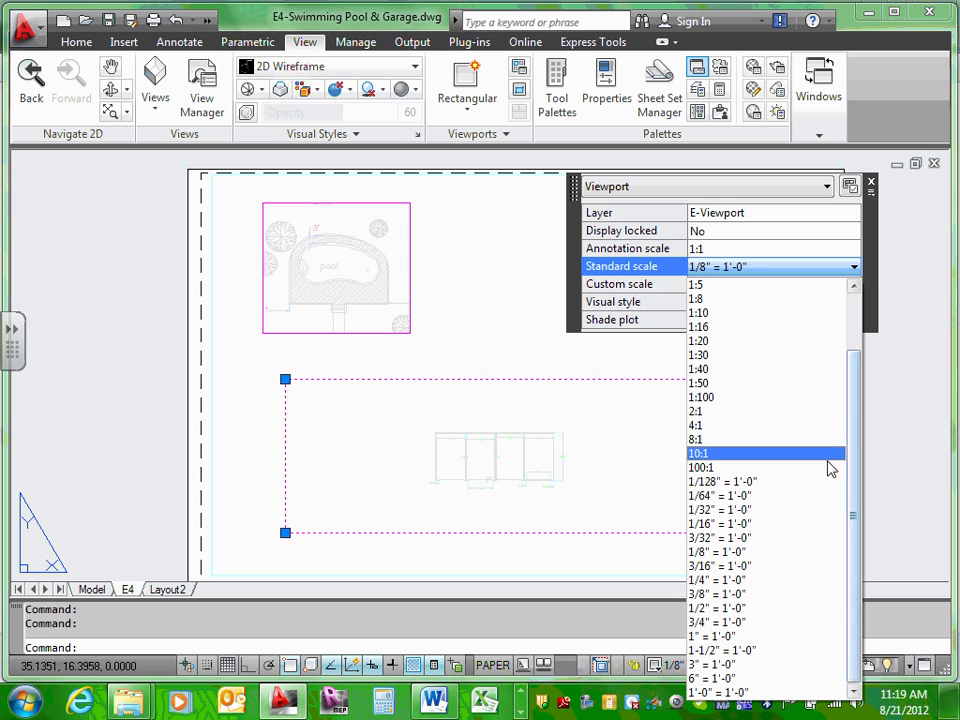
click(758, 540)
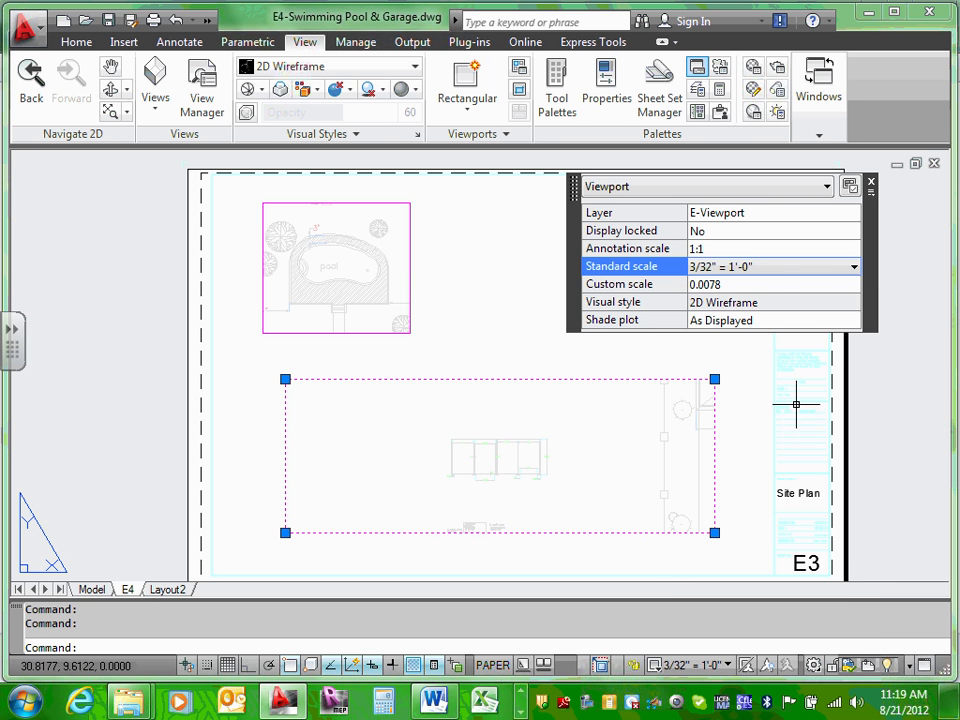
click(854, 268)
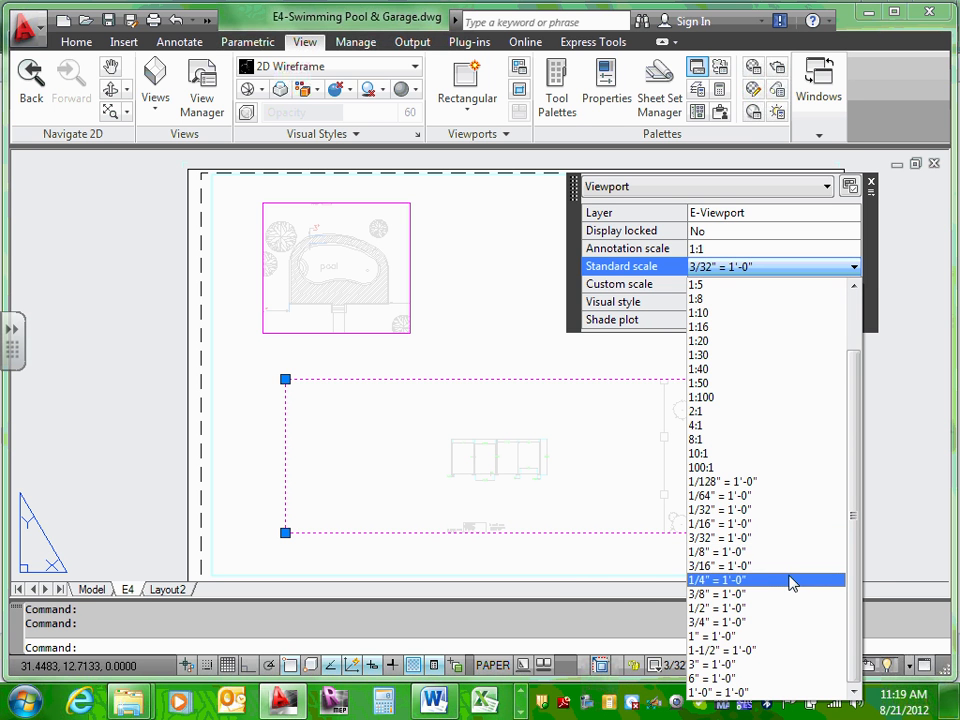
click(748, 566)
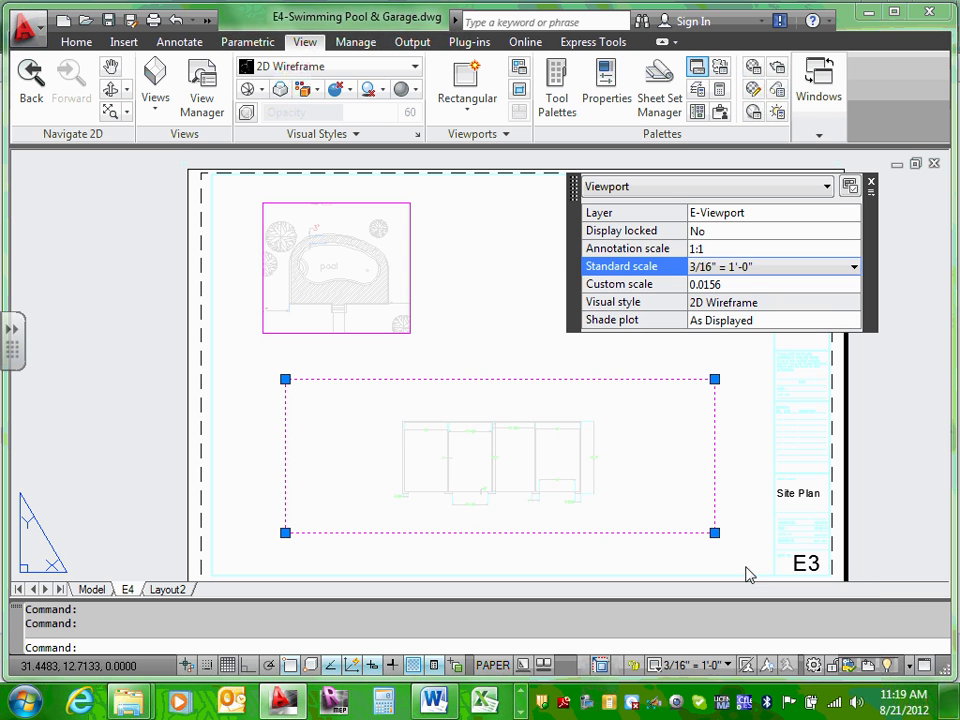
click(855, 268)
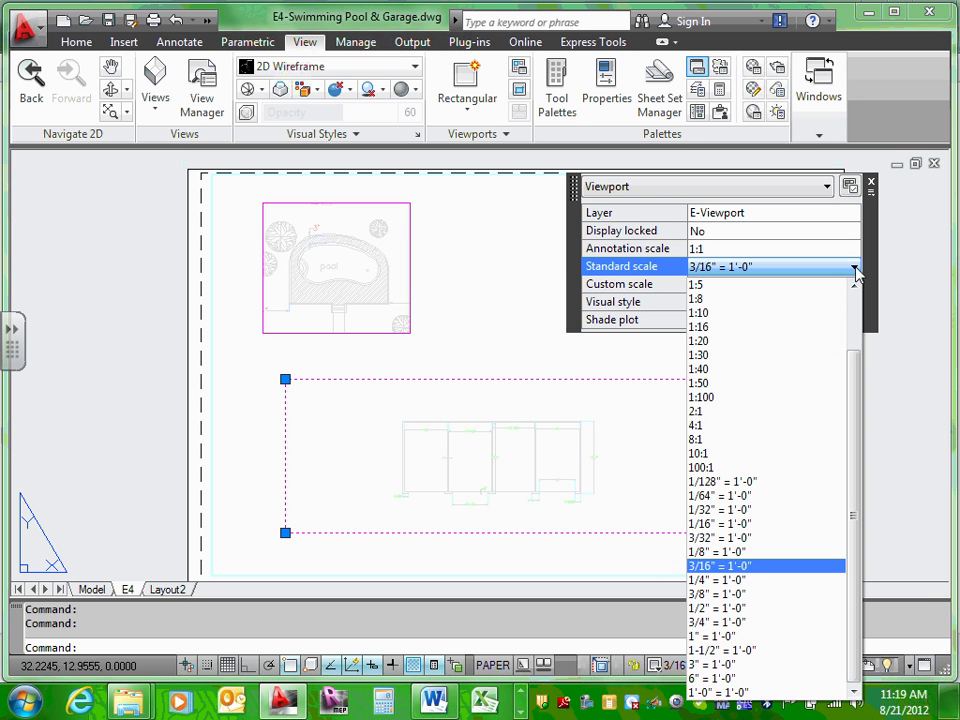
click(788, 584)
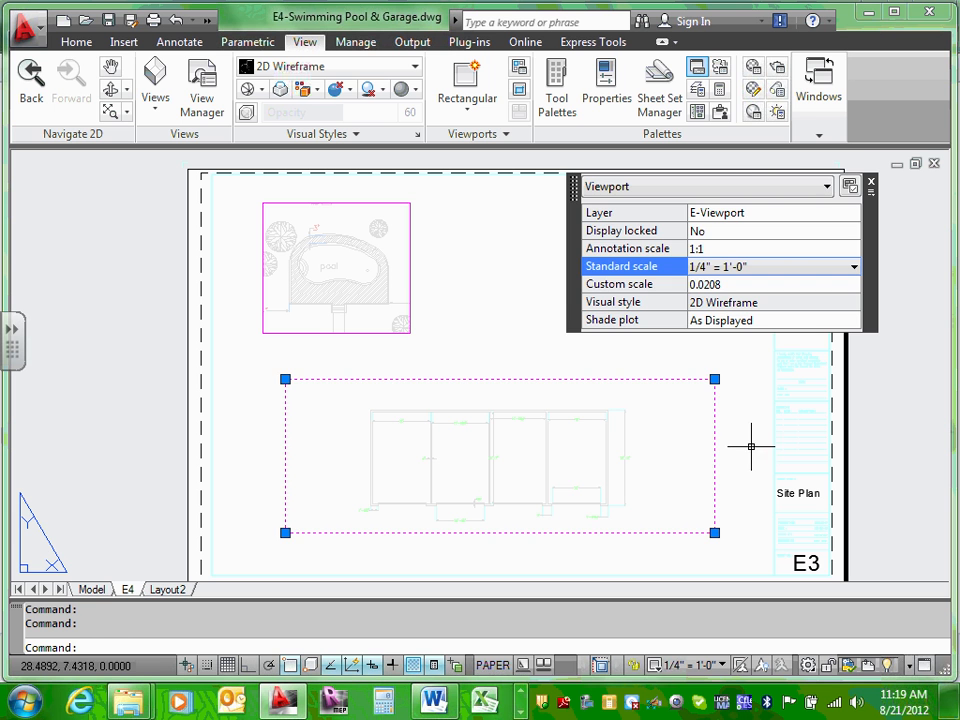
key(Escape)
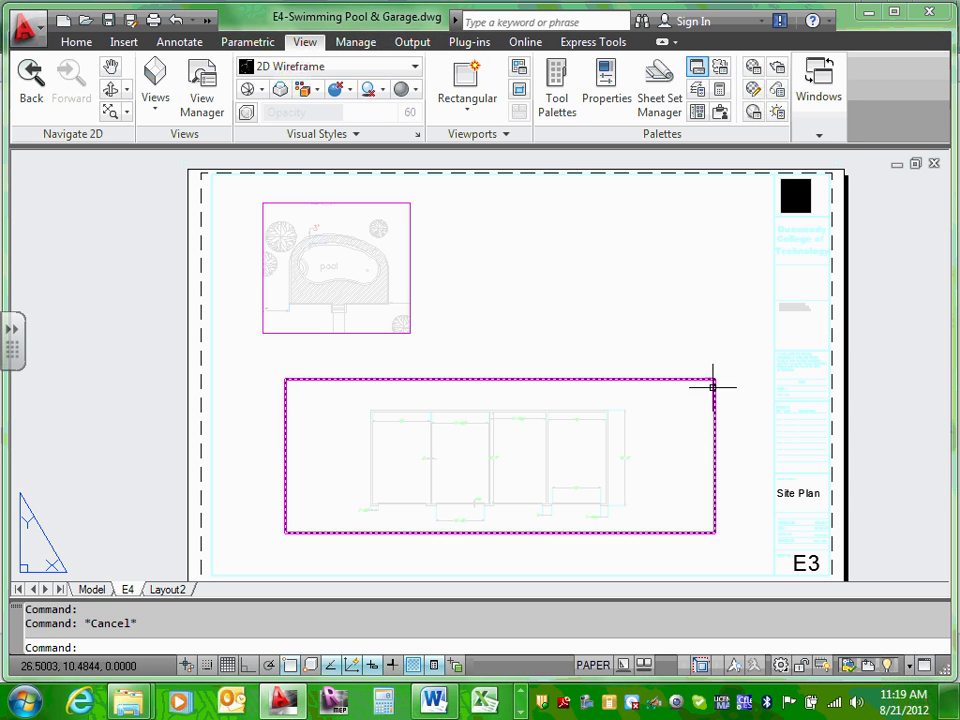
Step: Set the pool viewport's Display locked property to No in the Properties palette
click(411, 262)
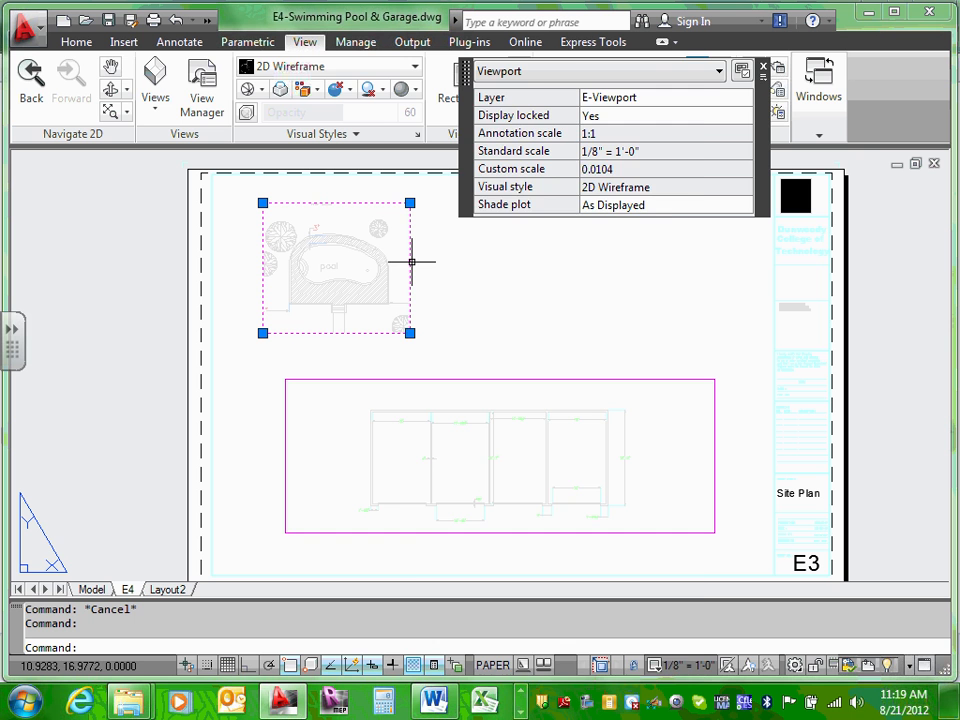
right_click(413, 268)
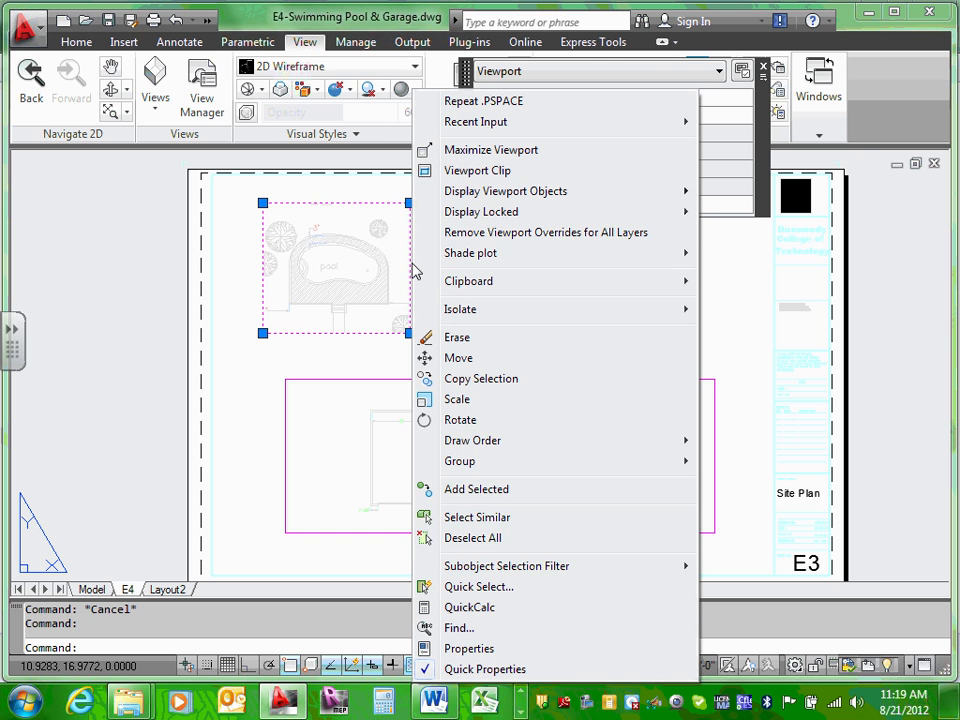
click(486, 649)
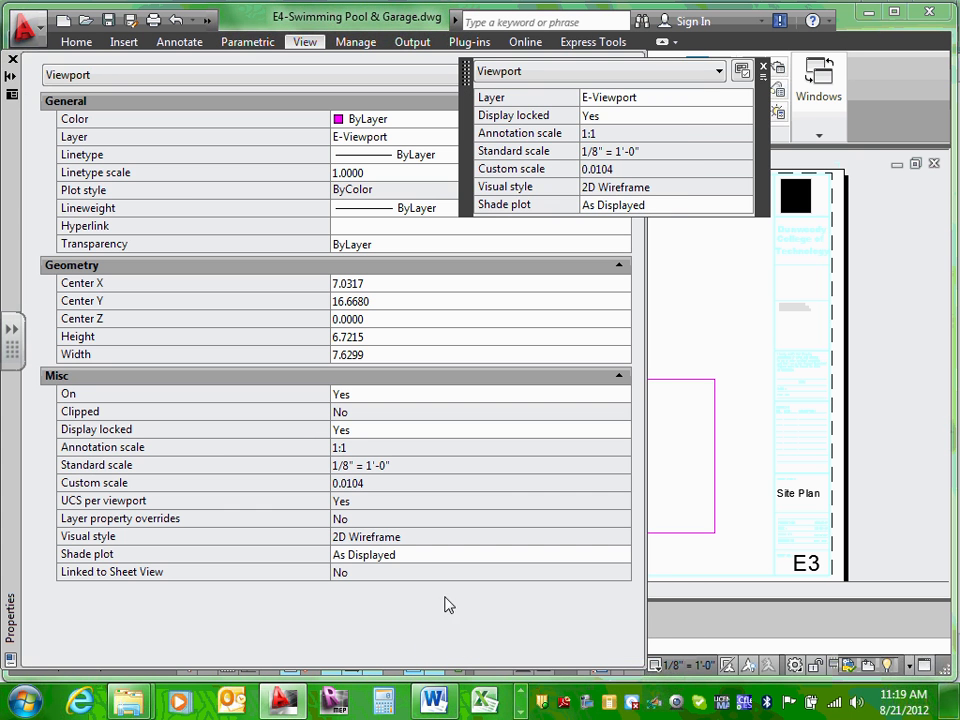
click(366, 438)
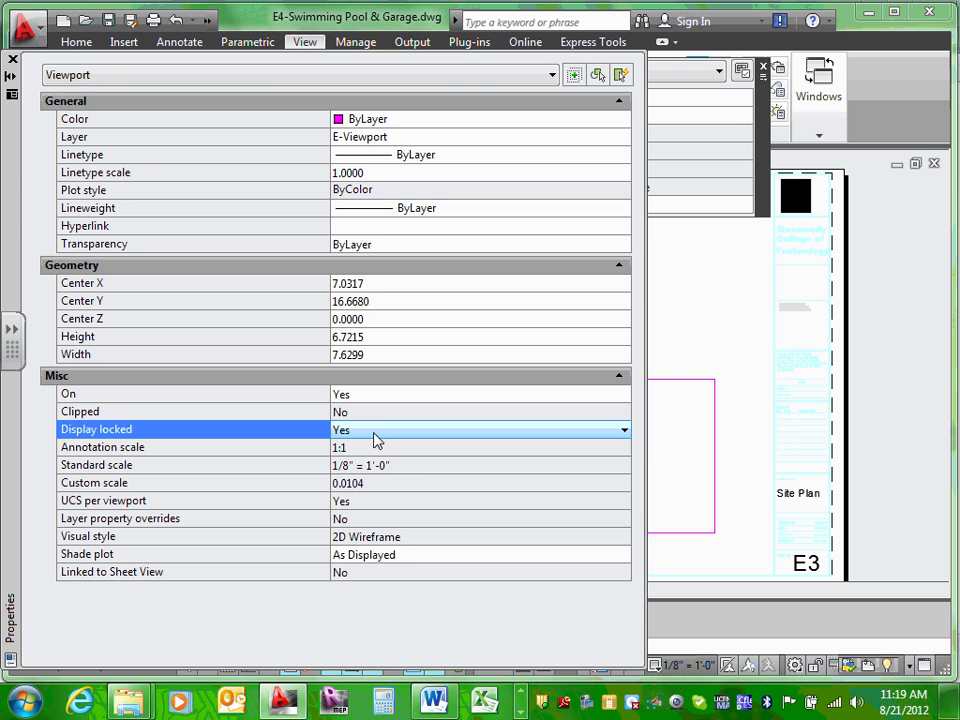
click(624, 430)
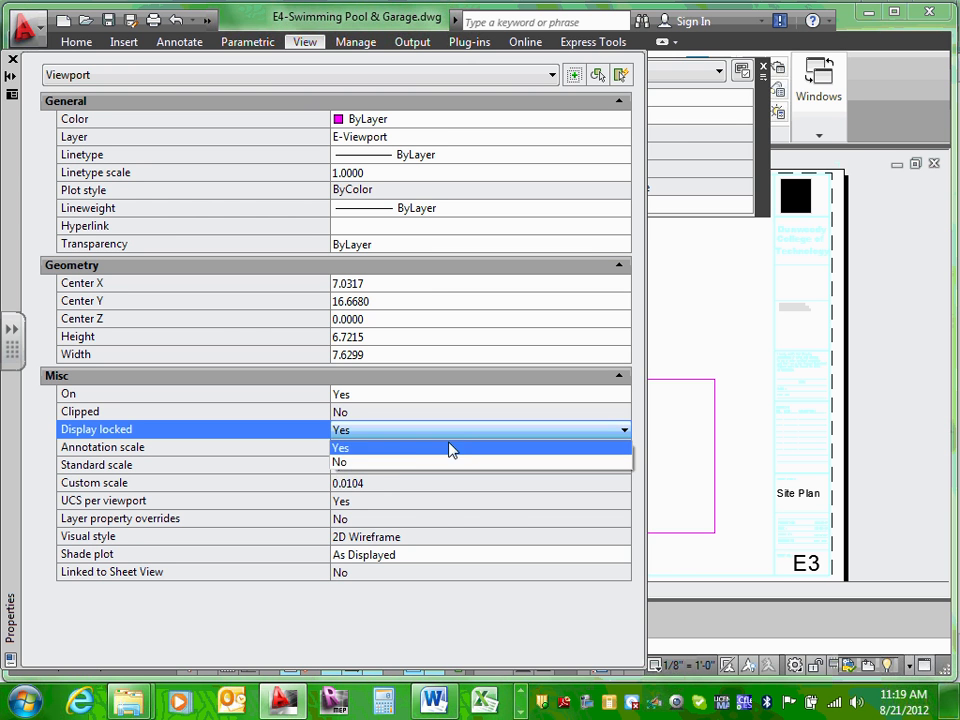
click(375, 463)
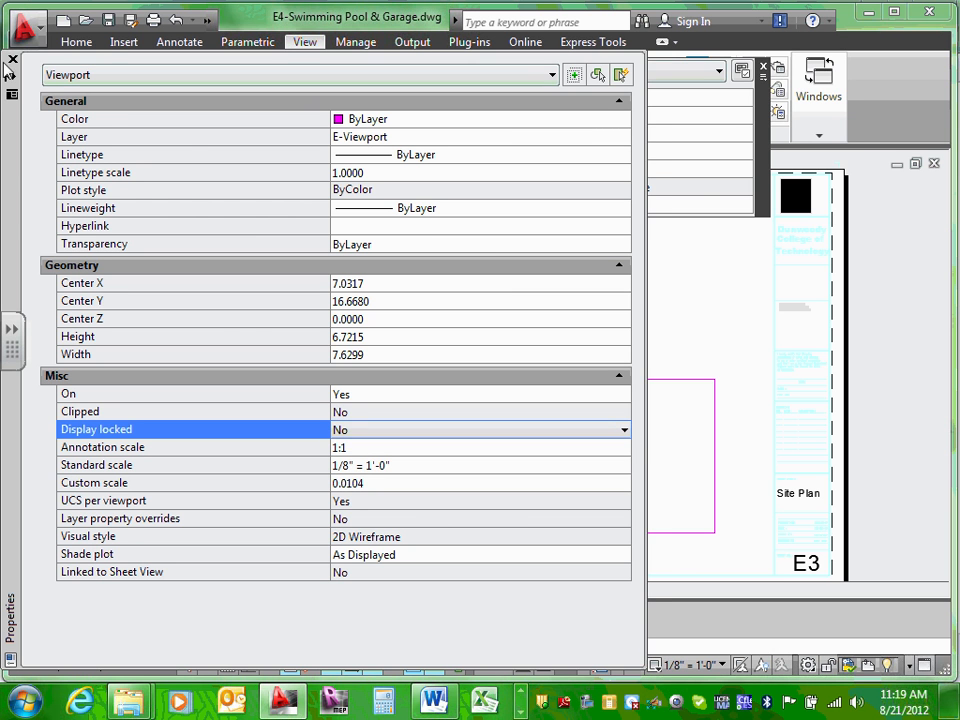
click(12, 61)
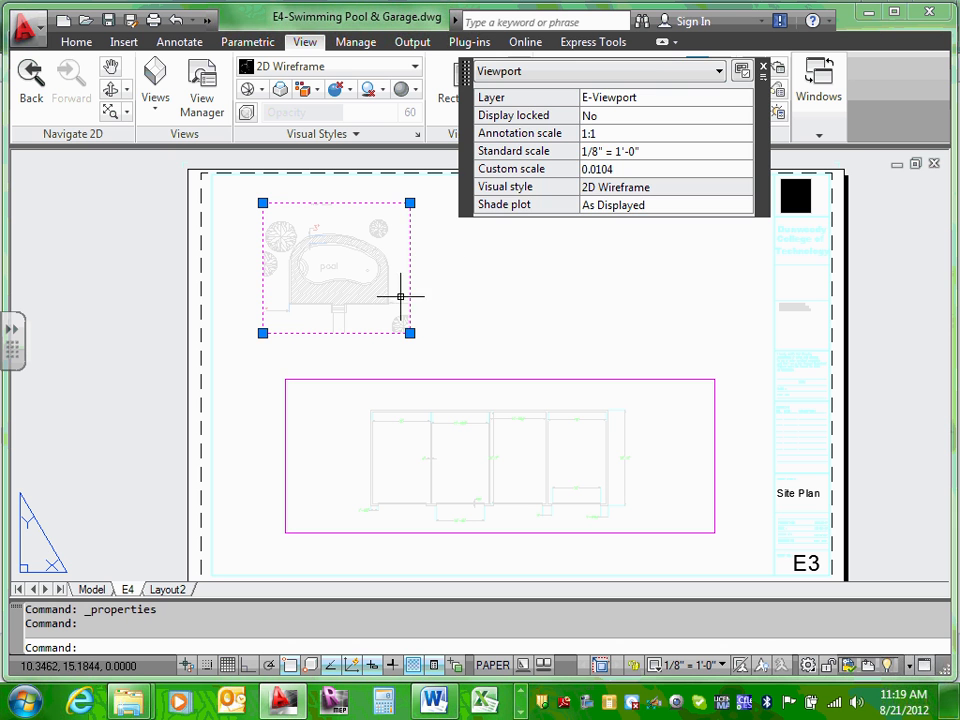
key(Escape)
key(Escape)
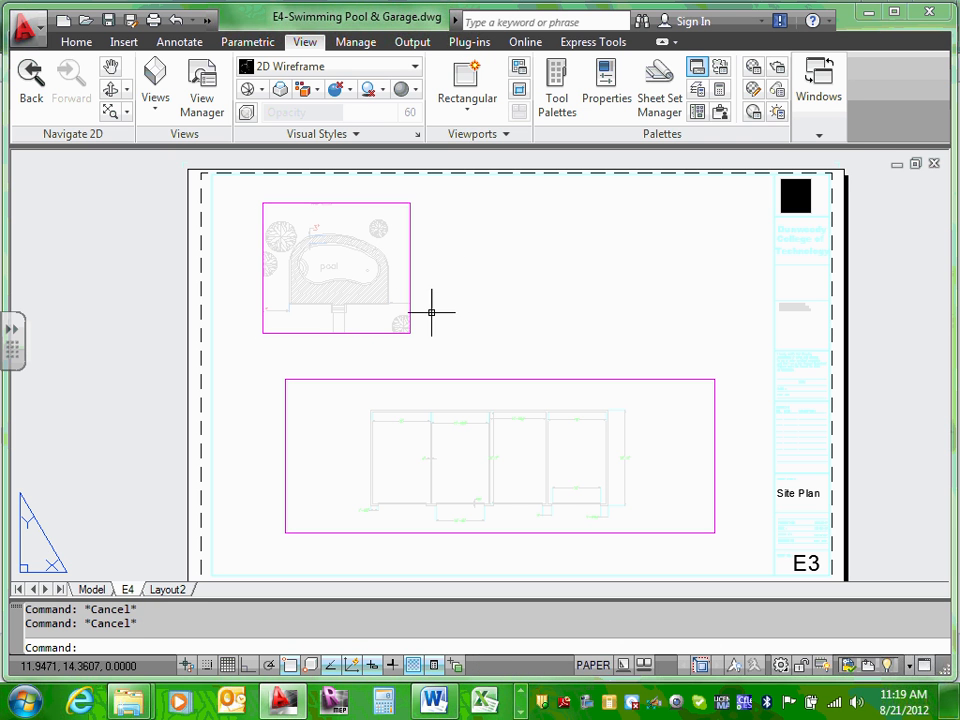
Step: Set the pool viewport's standard scale to 1/4" = 1'-0"
click(408, 331)
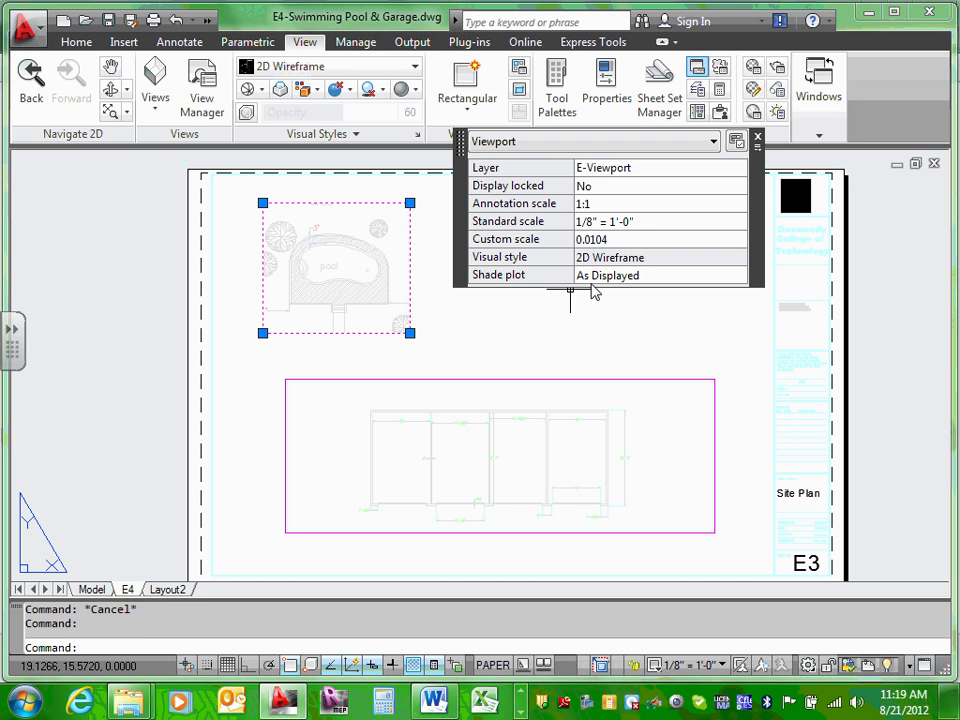
click(700, 226)
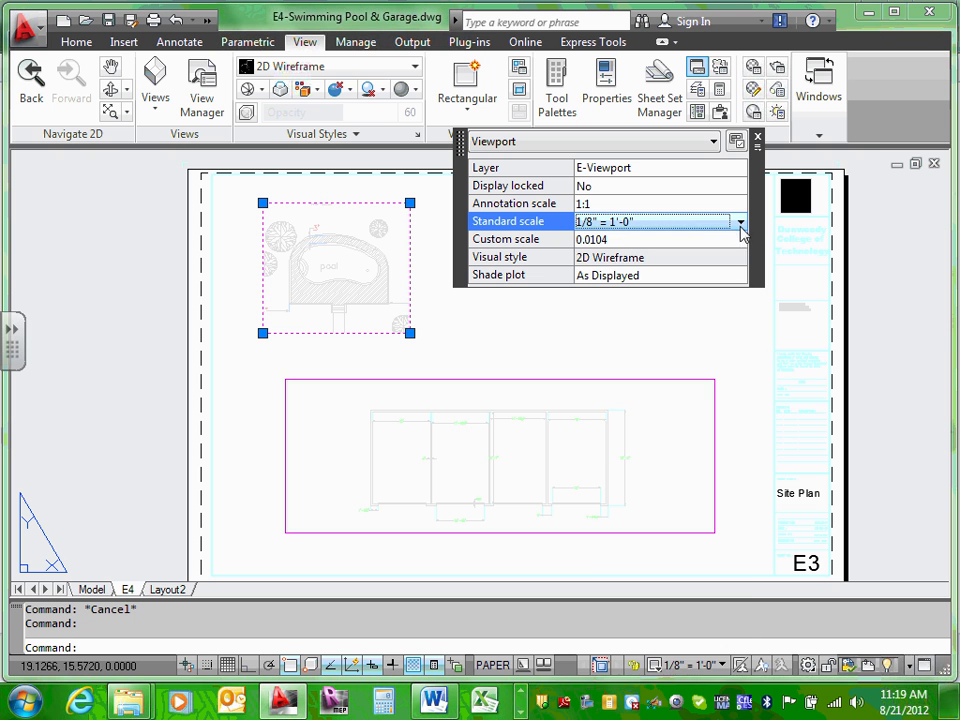
click(741, 225)
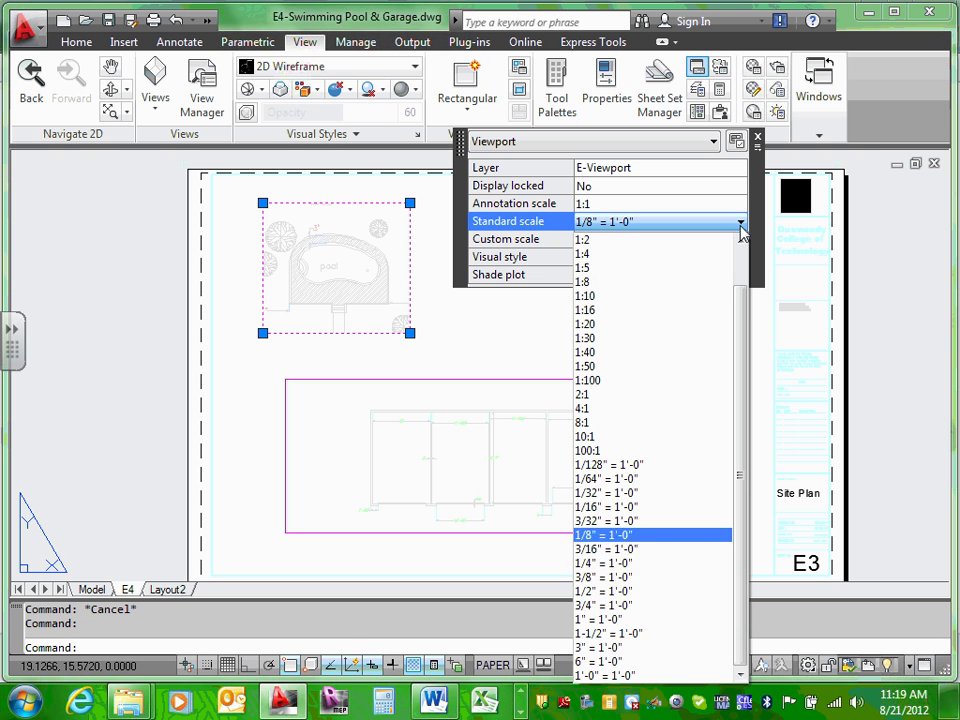
click(625, 566)
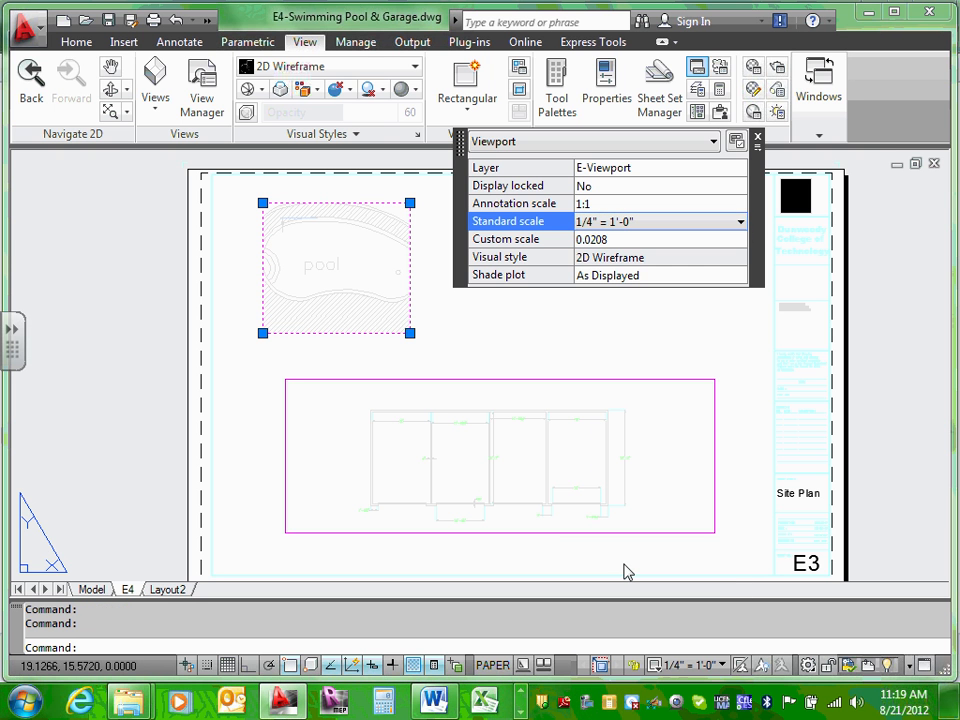
Step: Stretch the pool viewport's lower-right and upper-left corners outward to enlarge it
click(410, 332)
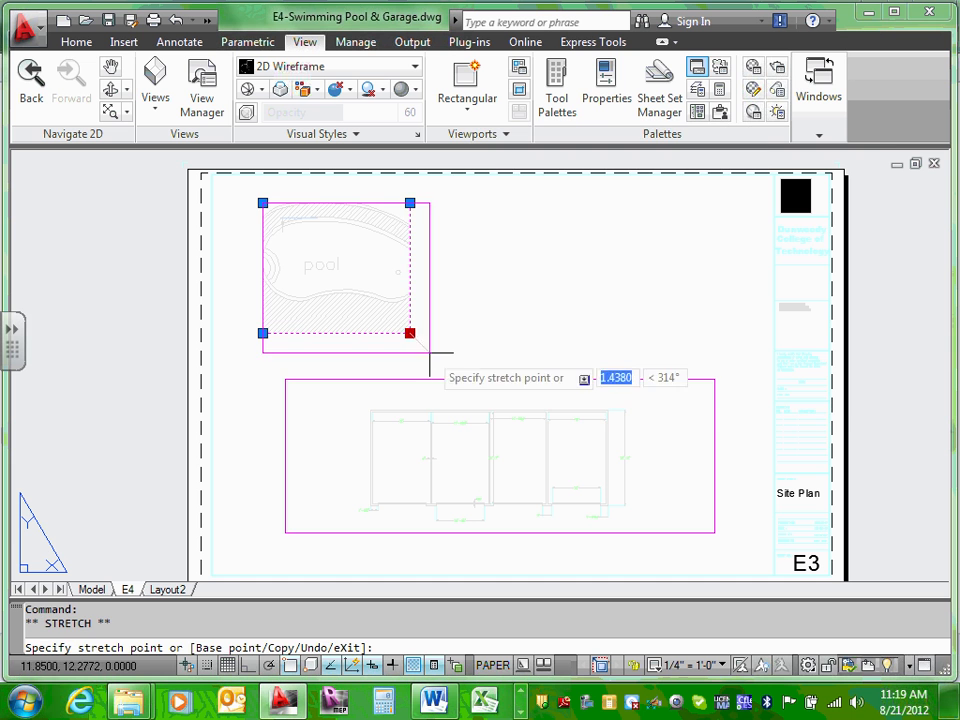
click(697, 390)
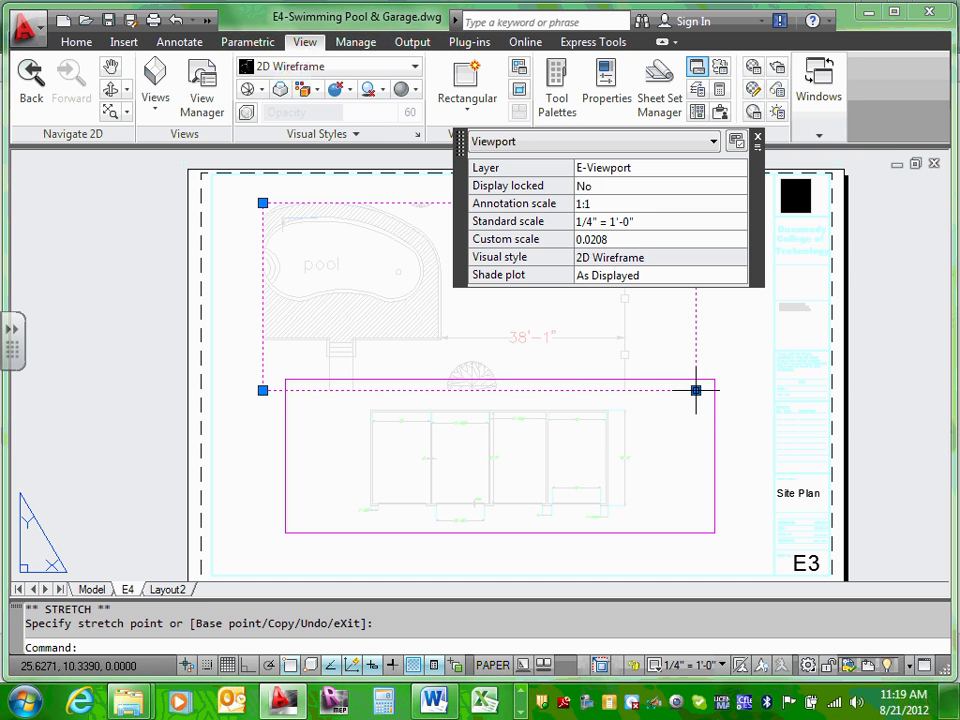
click(262, 202)
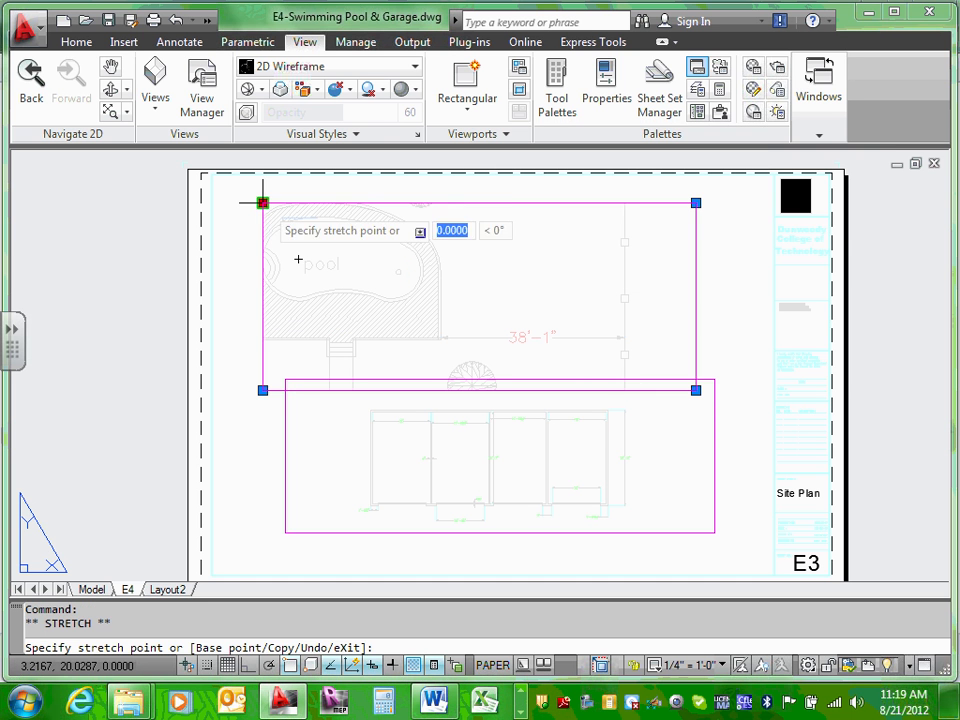
click(223, 185)
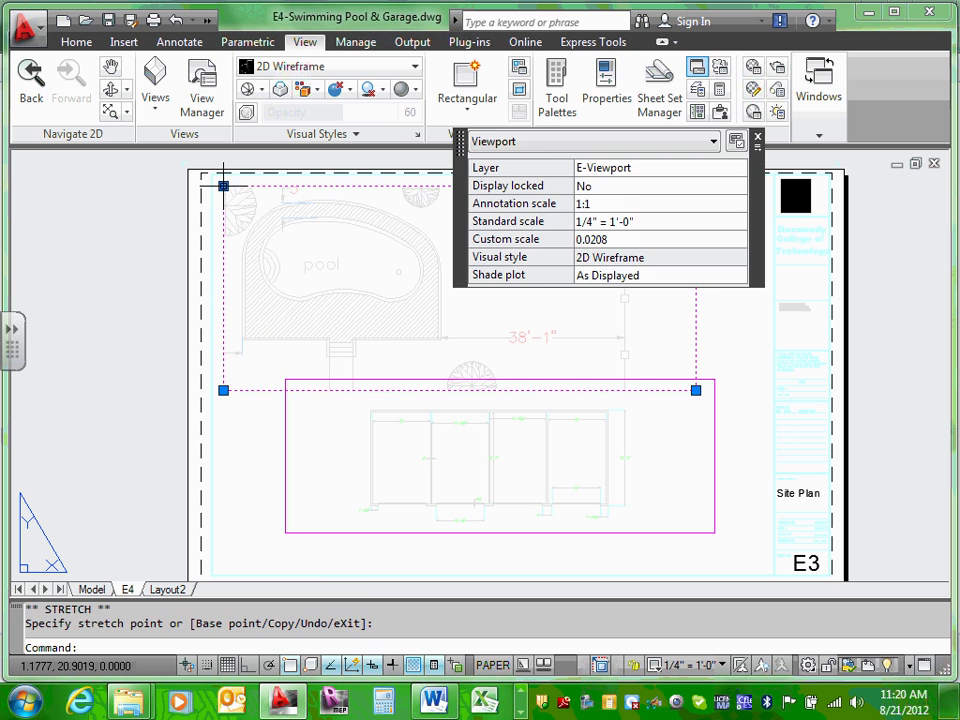
key(Escape)
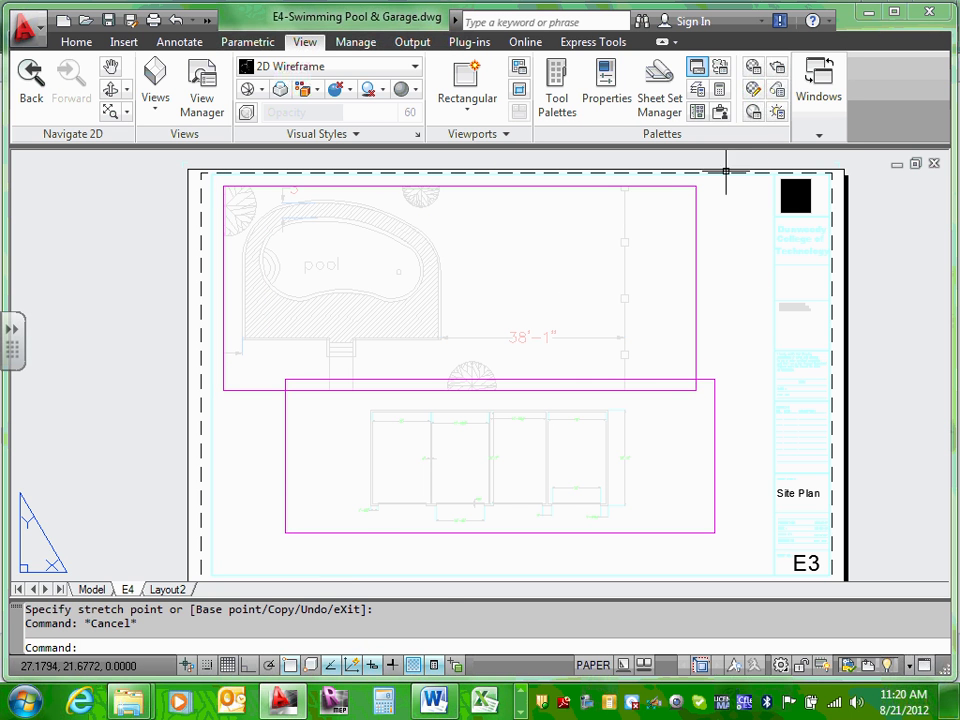
Step: Pan the pool view to show the pool and trees, then pull the left edge in
double_click(448, 240)
mouse_move(368, 259)
middle_down()
mouse_move(506, 281)
mouse_move(542, 271)
middle_up()
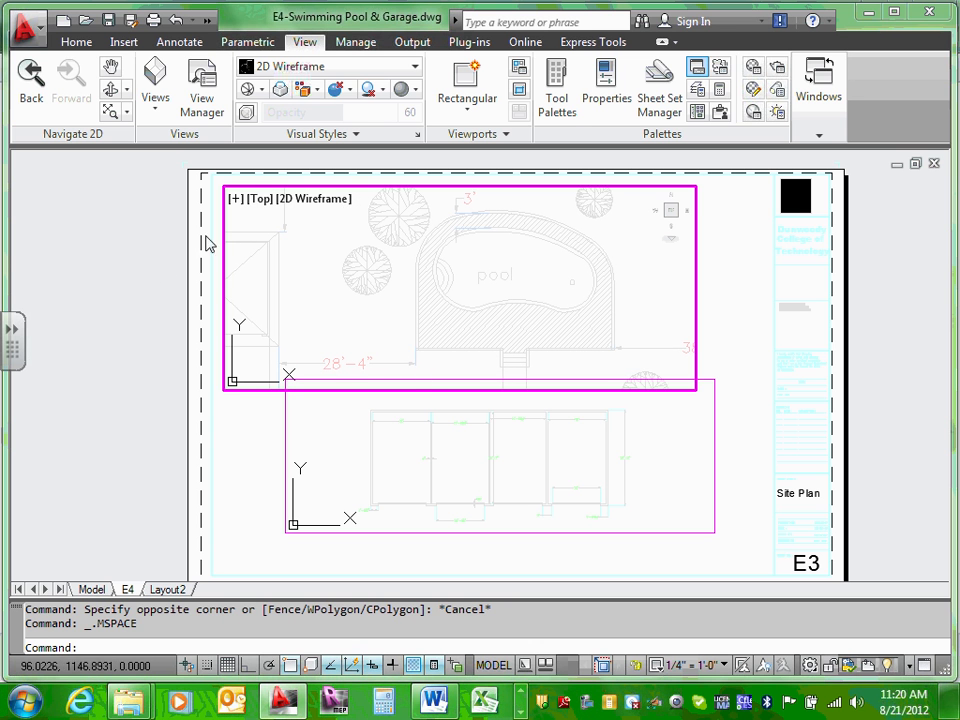
double_click(752, 320)
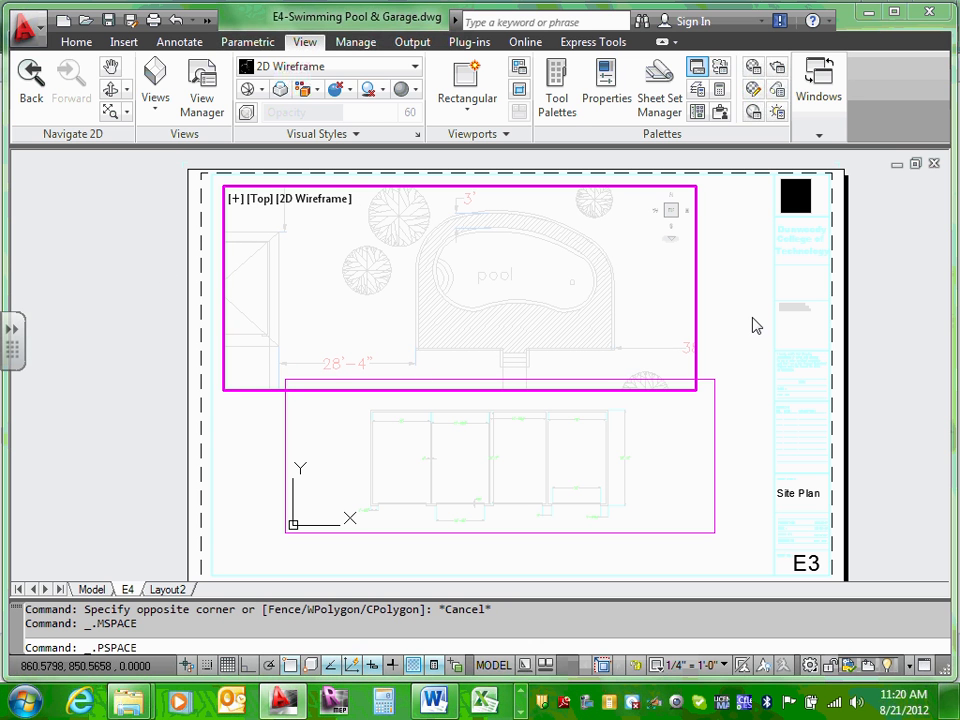
click(223, 228)
click(223, 186)
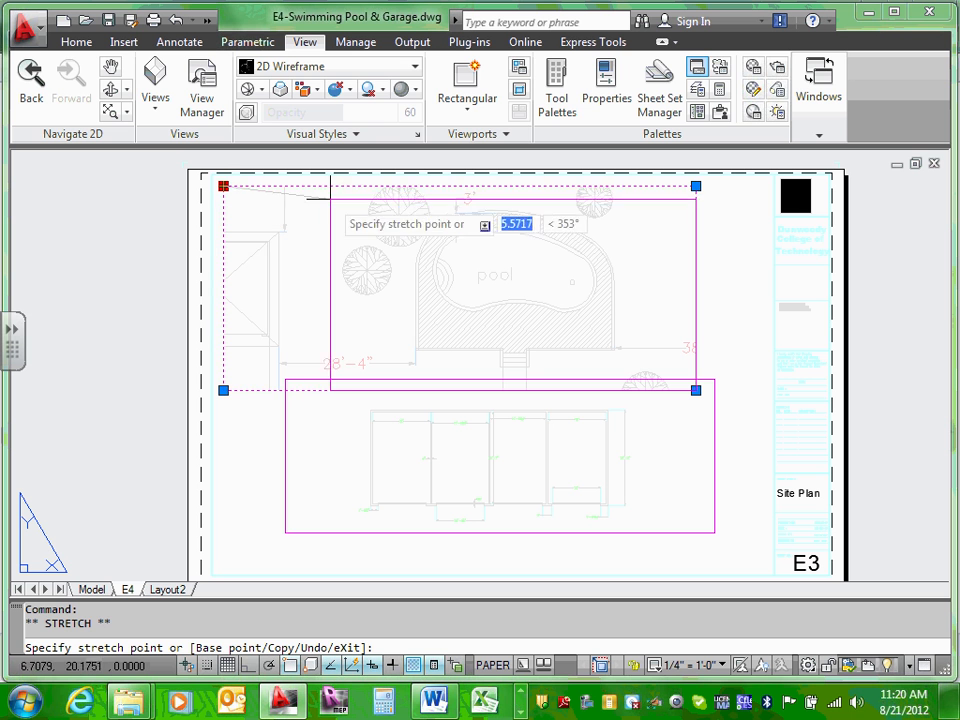
click(361, 187)
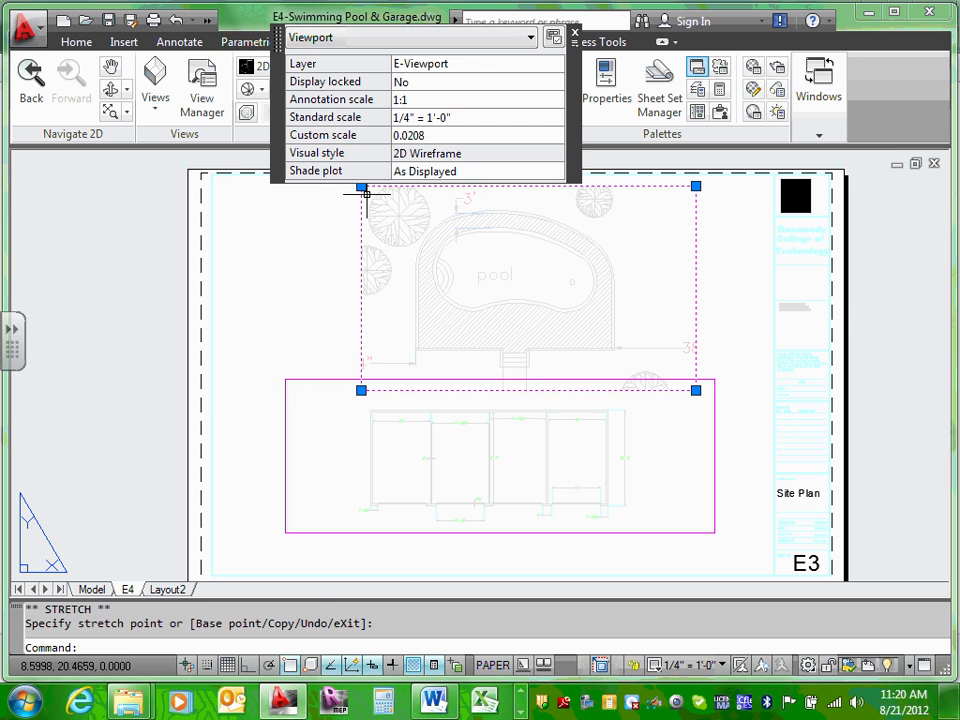
click(743, 286)
key(Escape)
key(Escape)
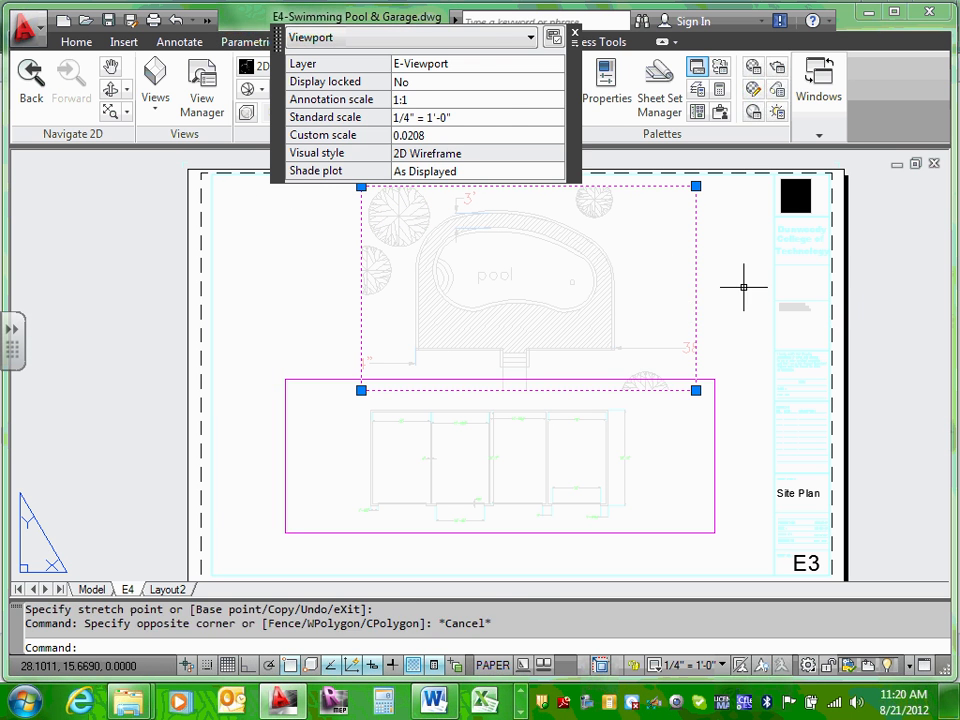
Step: Align the pool viewport's bottom edge with the top of the garage viewport
click(641, 389)
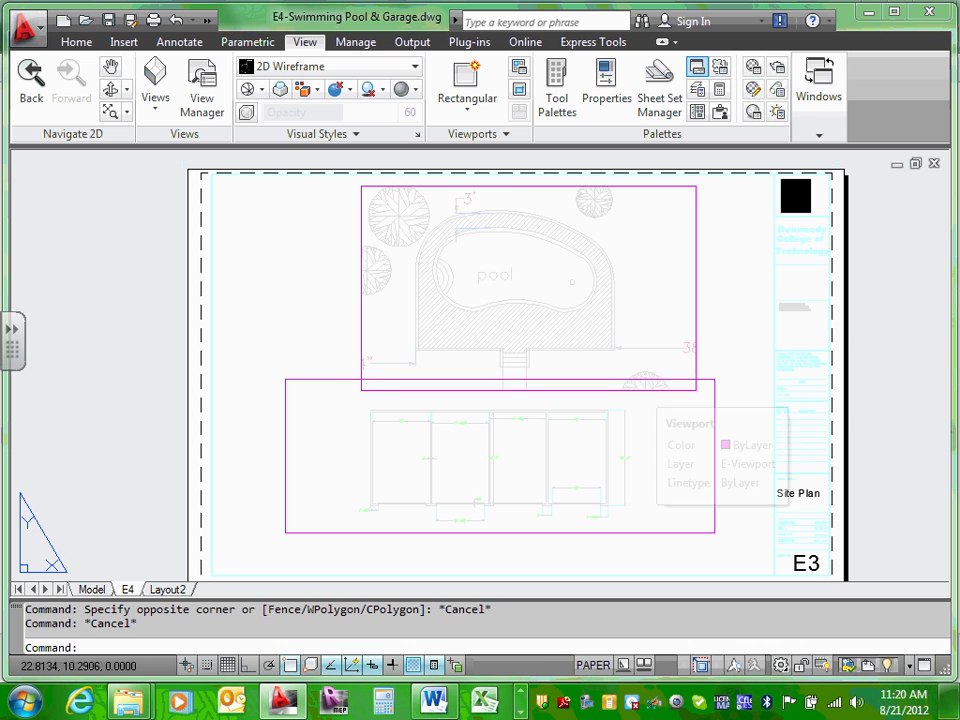
click(696, 390)
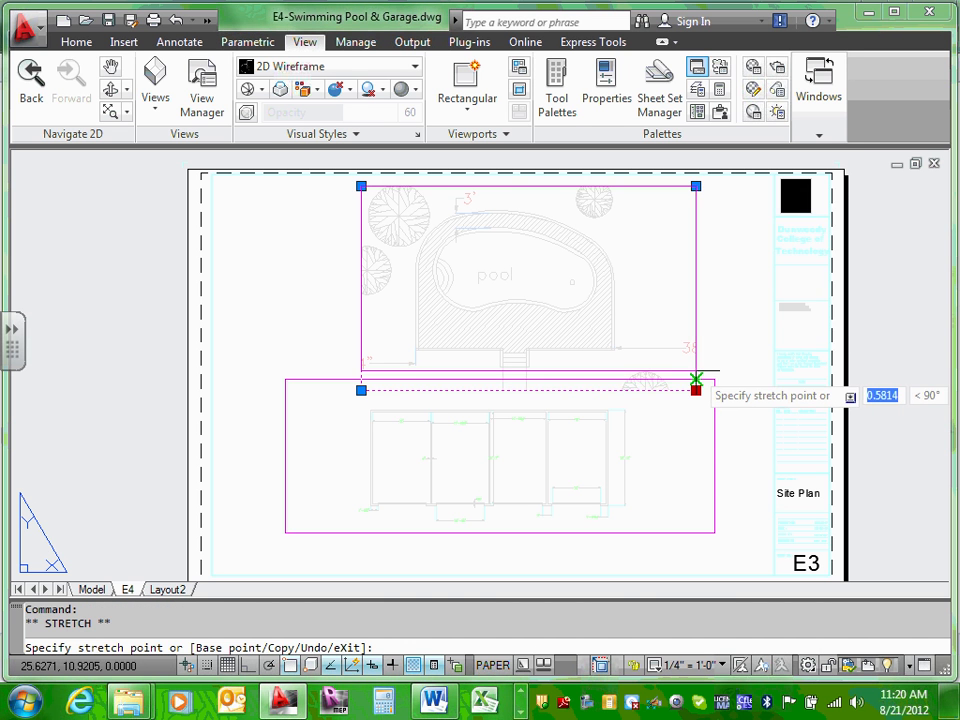
key(Escape)
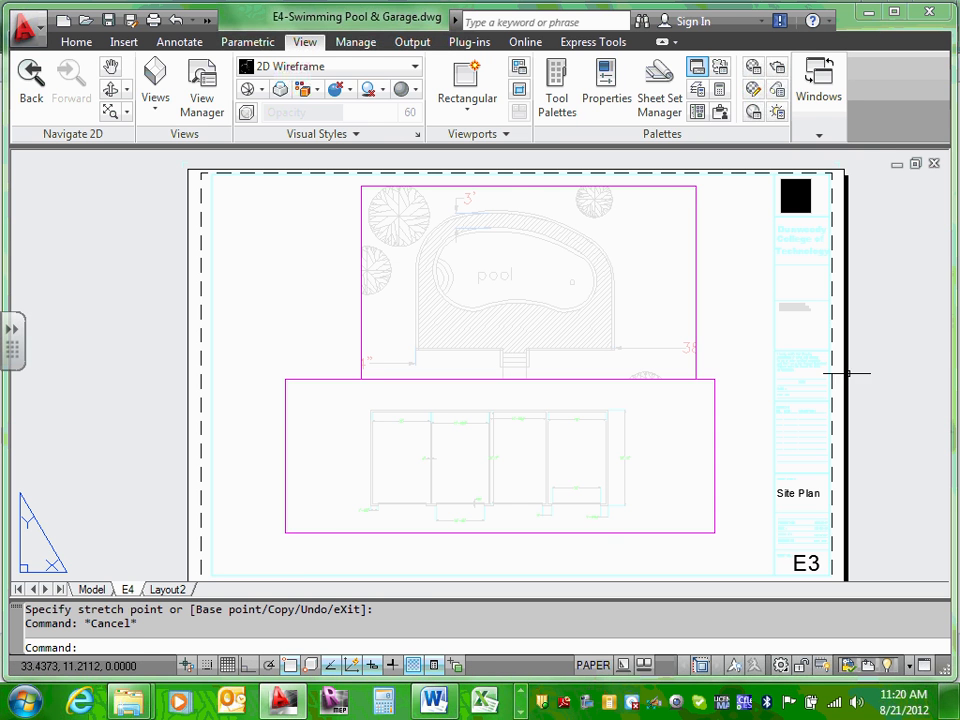
click(695, 244)
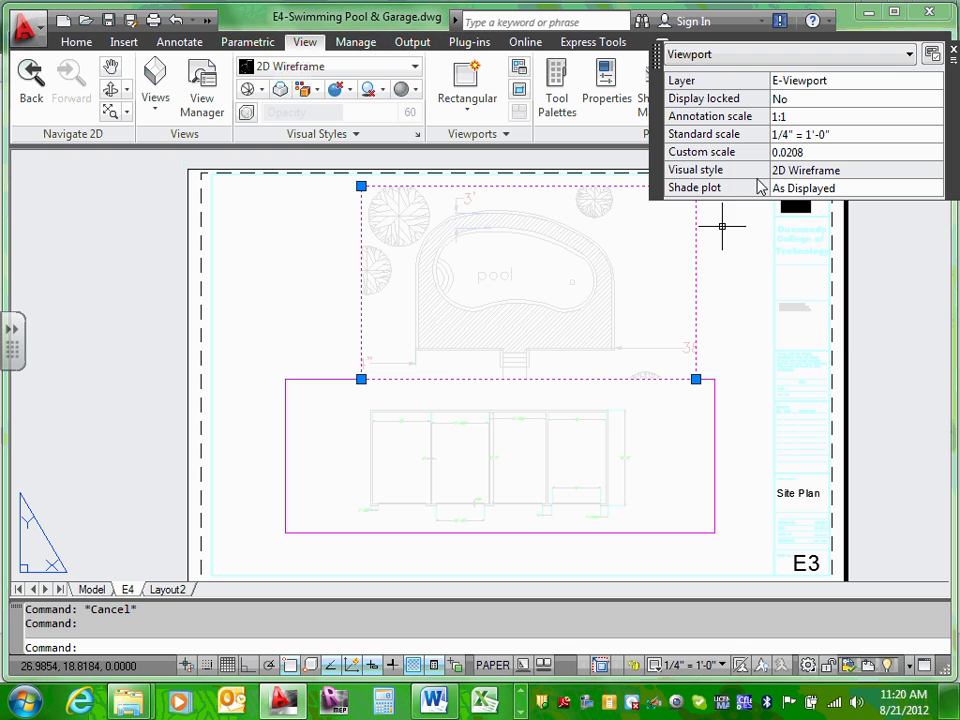
click(714, 394)
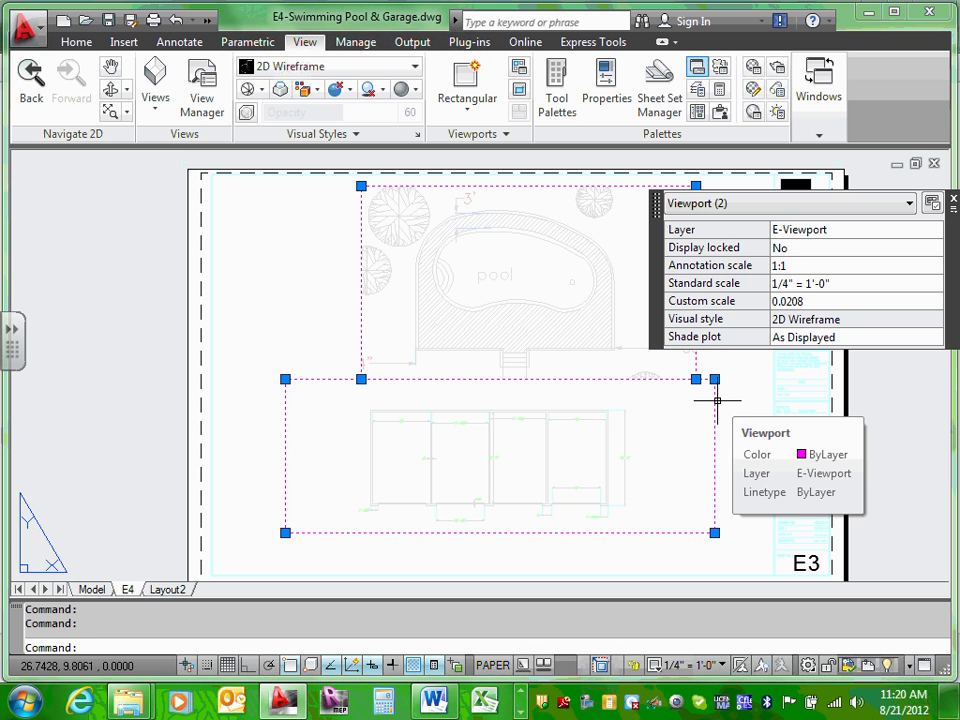
key(Escape)
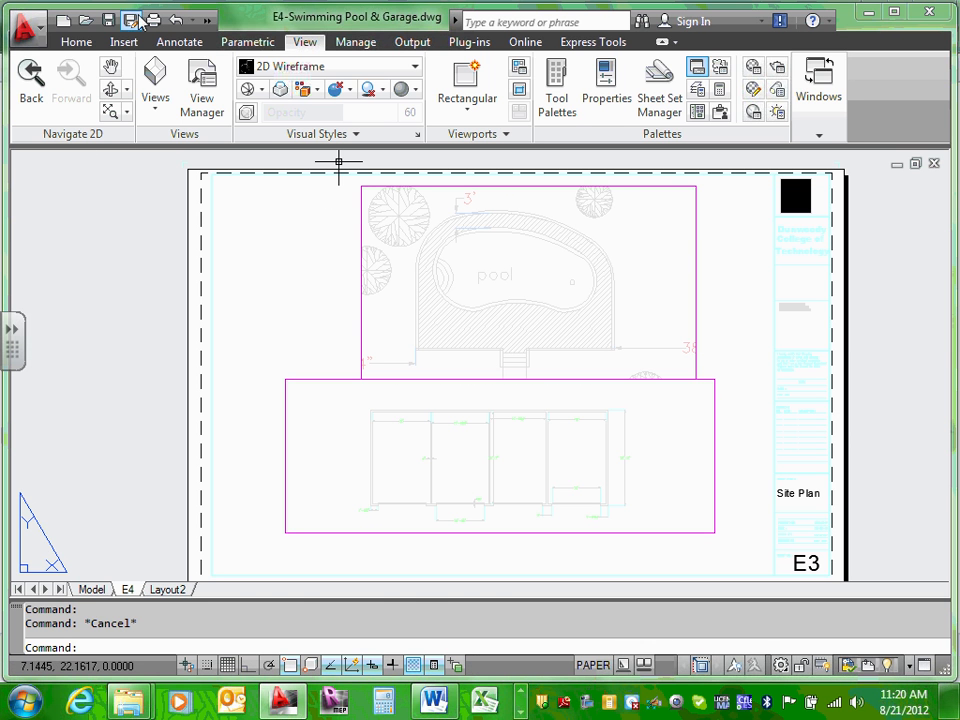
Step: Undo thirteen times to restore the single full-sheet viewport, then return to paper space
click(177, 20)
click(177, 20)
click(177, 20)
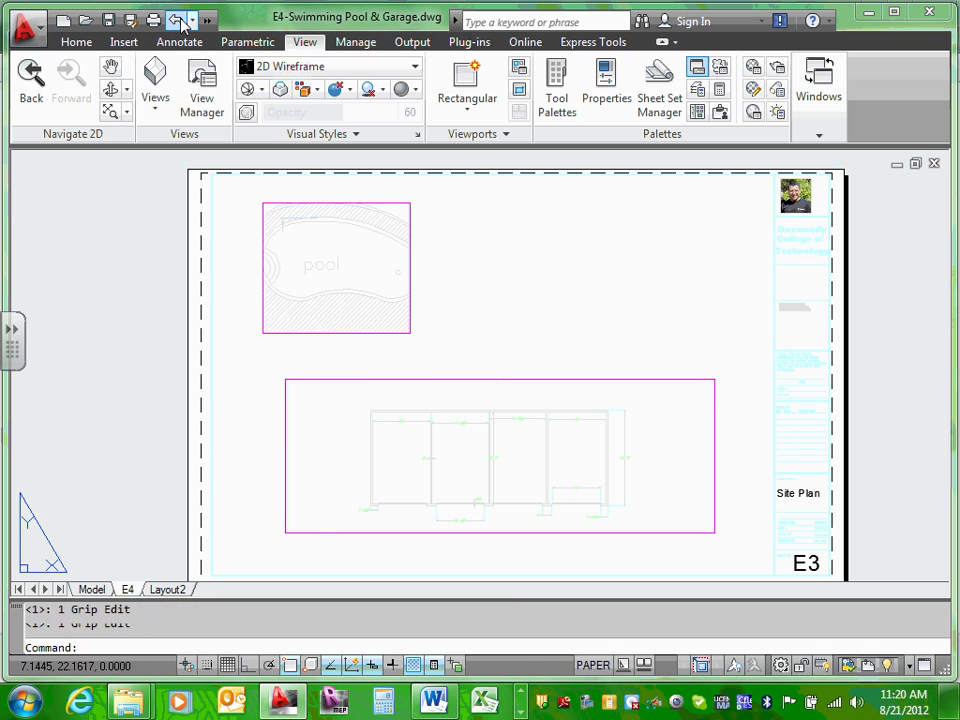
click(177, 20)
click(177, 20)
click(177, 20)
click(177, 20)
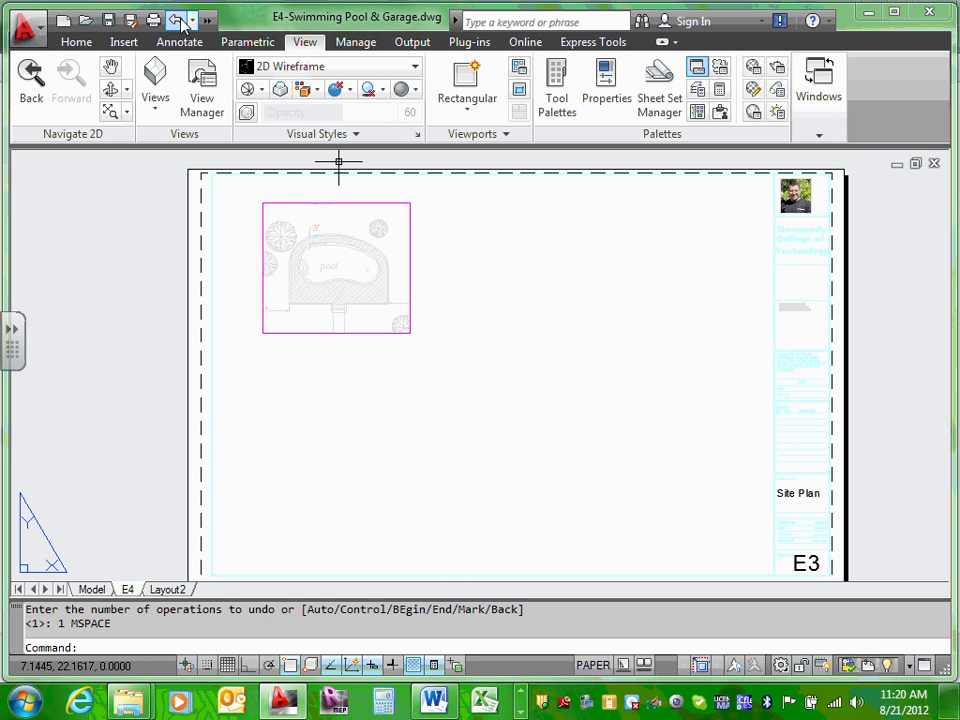
click(177, 20)
click(177, 20)
click(177, 20)
click(177, 20)
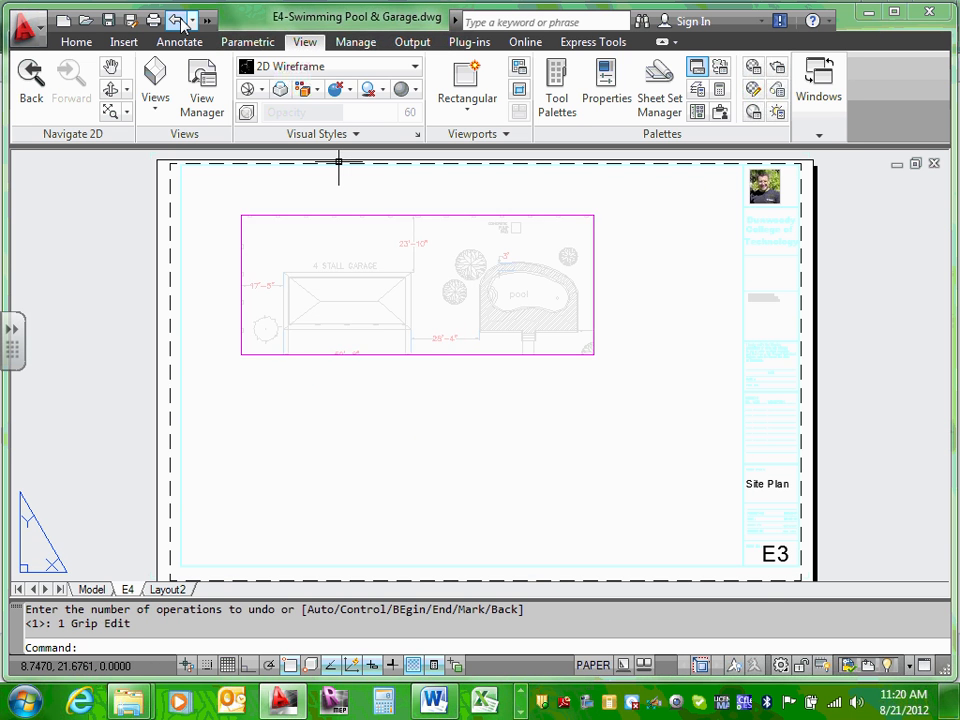
click(177, 20)
click(177, 20)
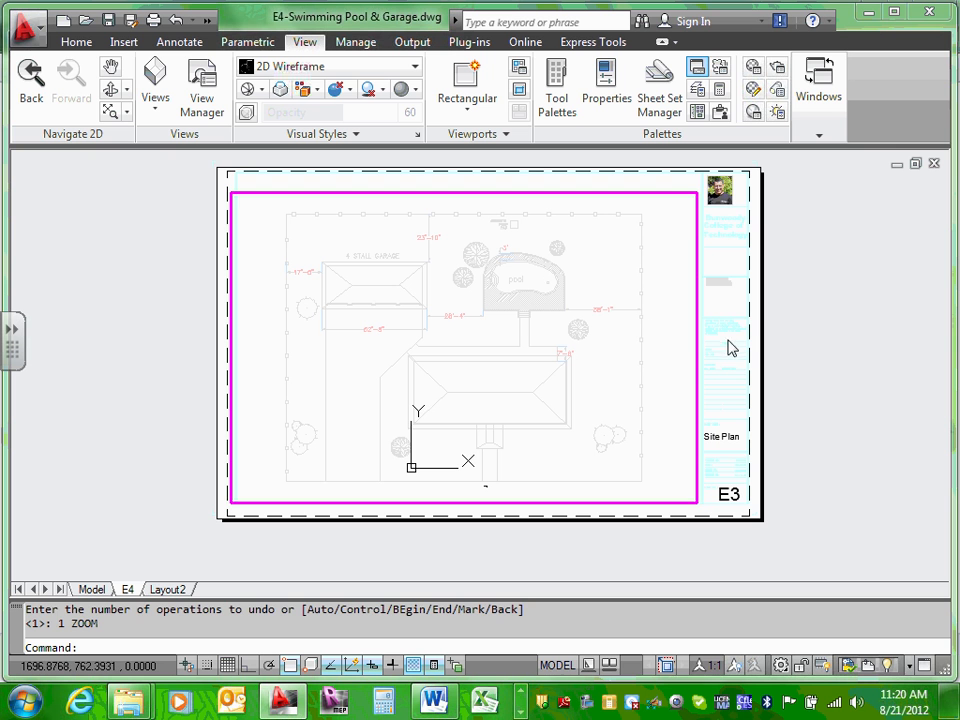
double_click(730, 310)
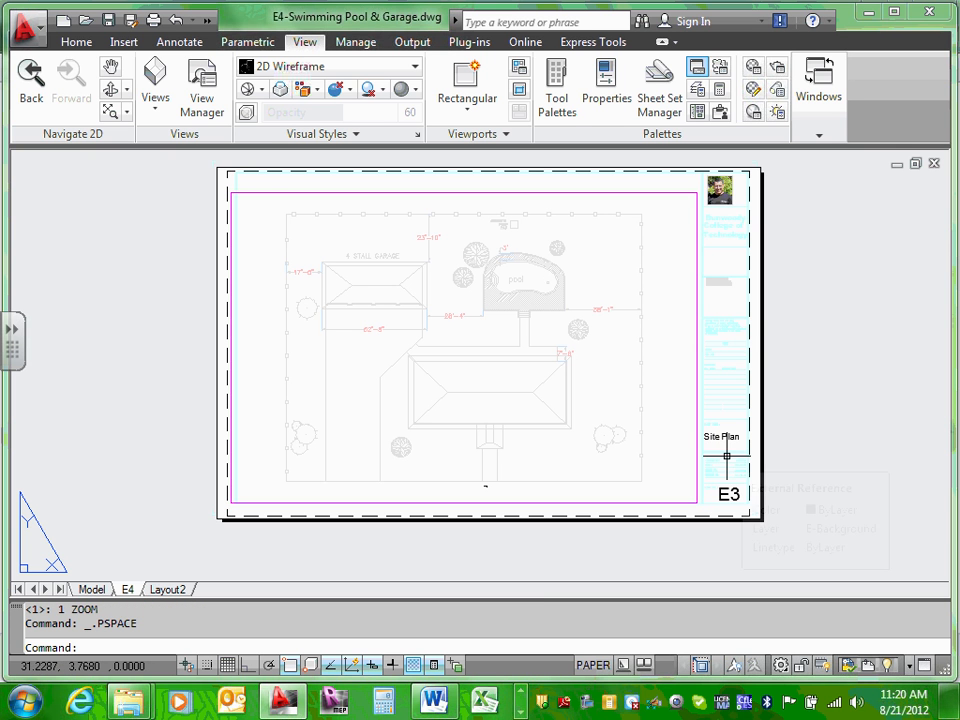
Step: Switch to model space and zoom and pan until the whole site plan and garage plan show
click(92, 589)
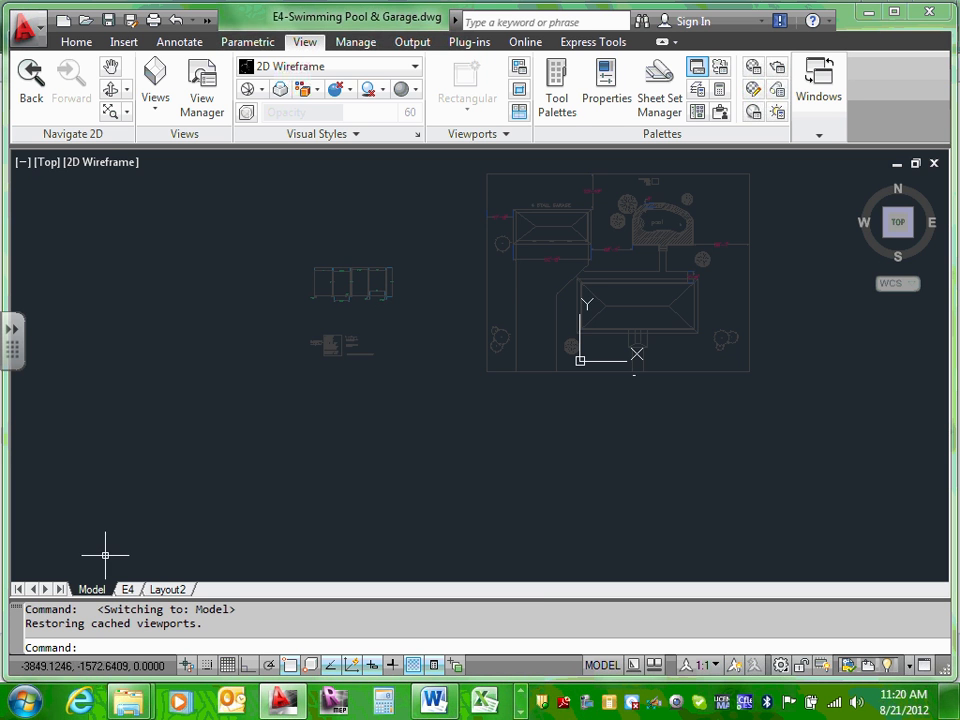
scroll(604, 268, up, 2)
middle_drag(604, 268, 589, 332)
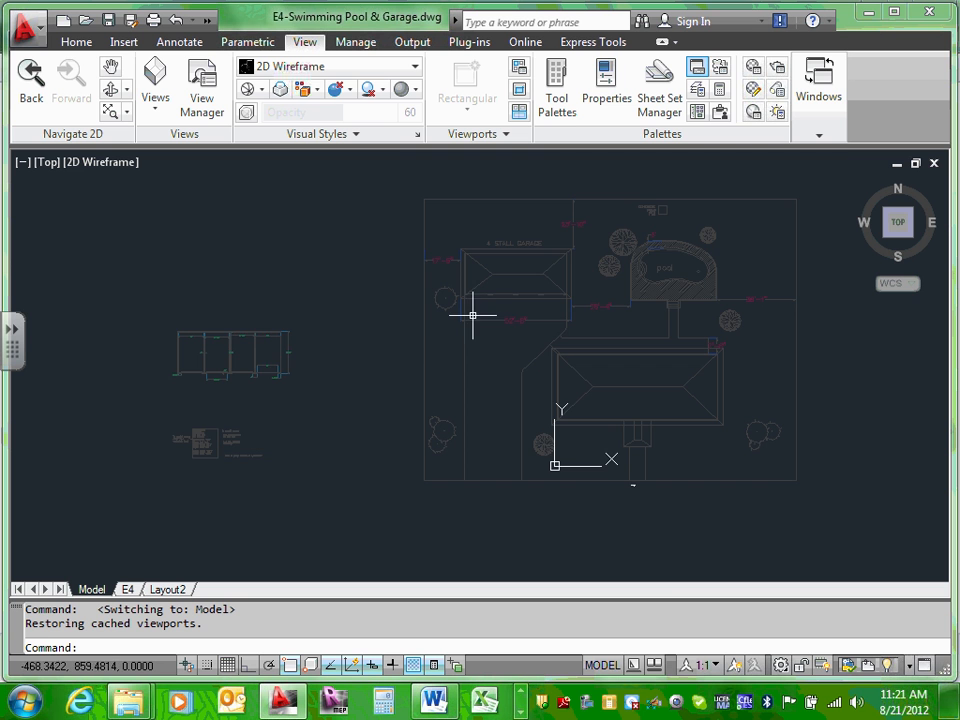
scroll(574, 297, up, 2)
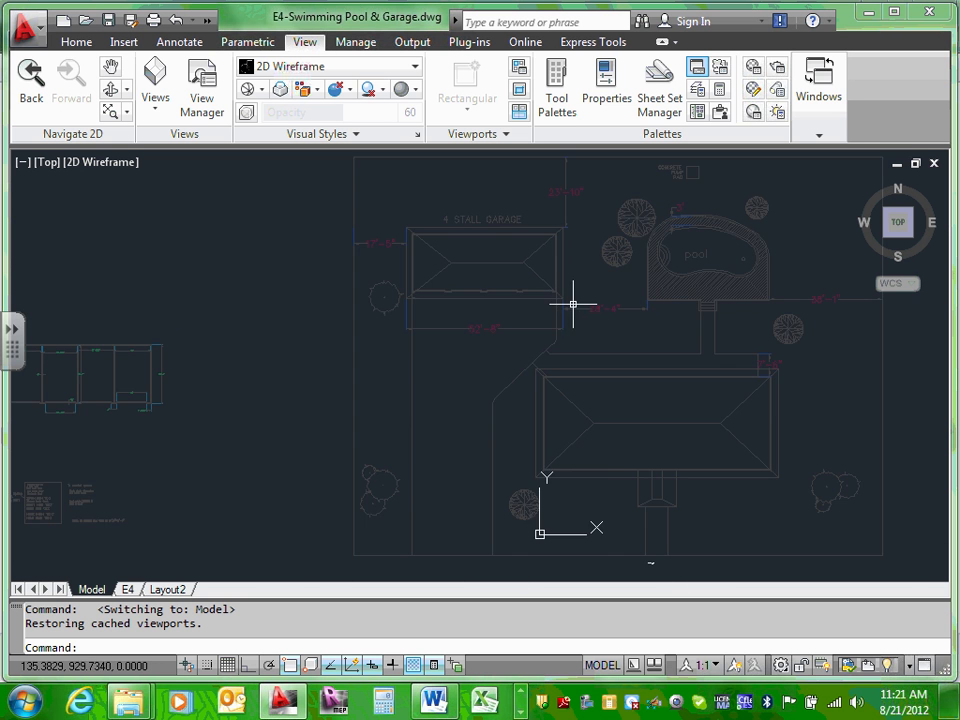
scroll(573, 303, down, 6)
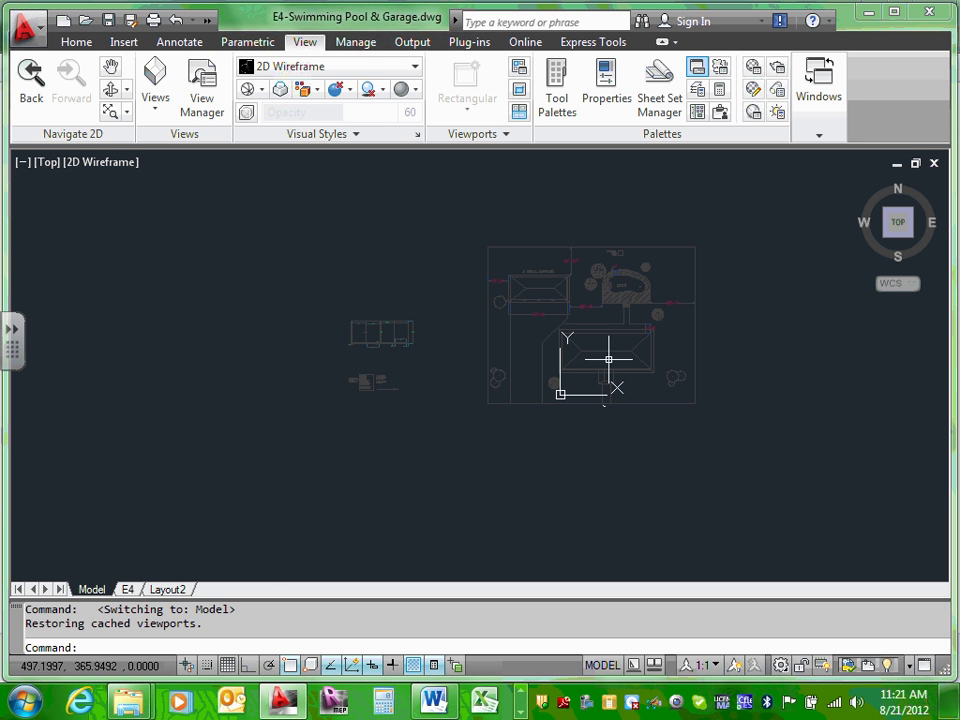
scroll(690, 264, up, 3)
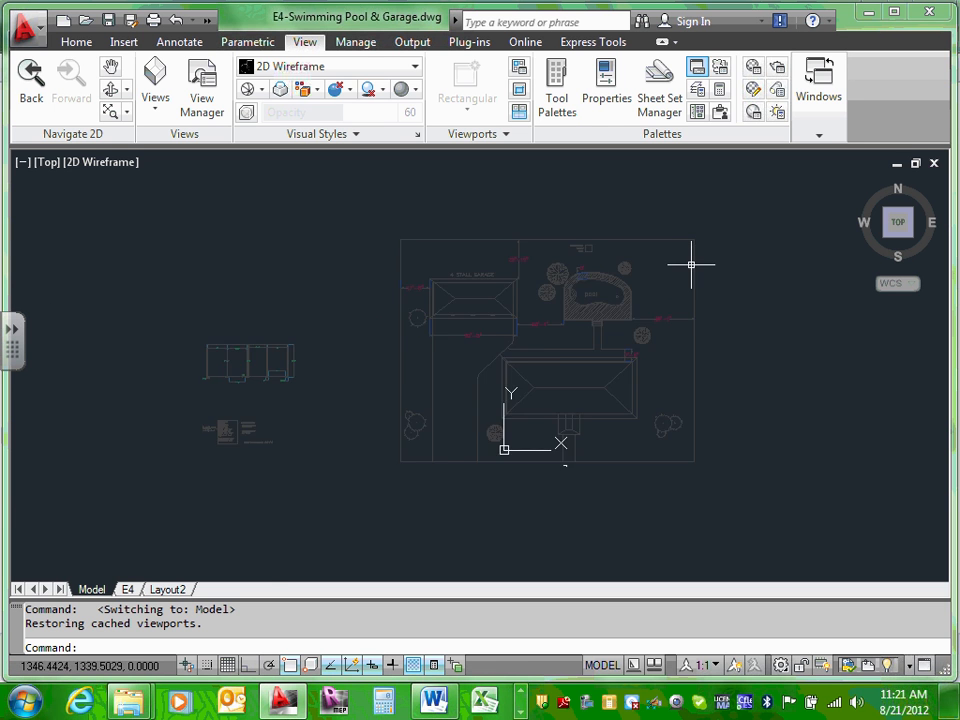
mouse_move(538, 322)
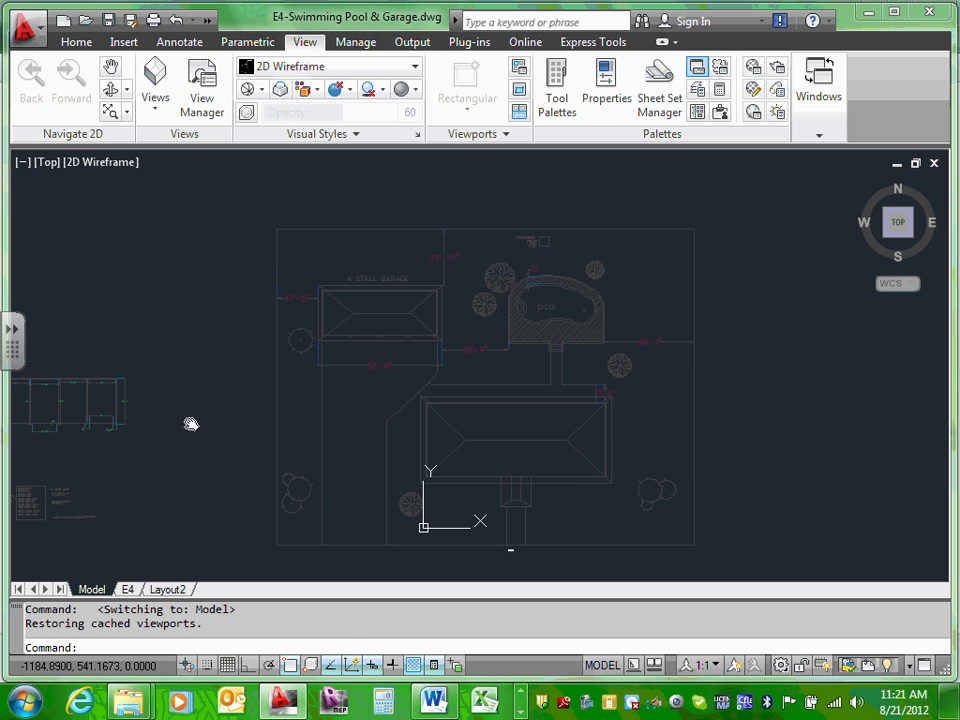
middle_drag(188, 424, 262, 373)
scroll(175, 372, up, 3)
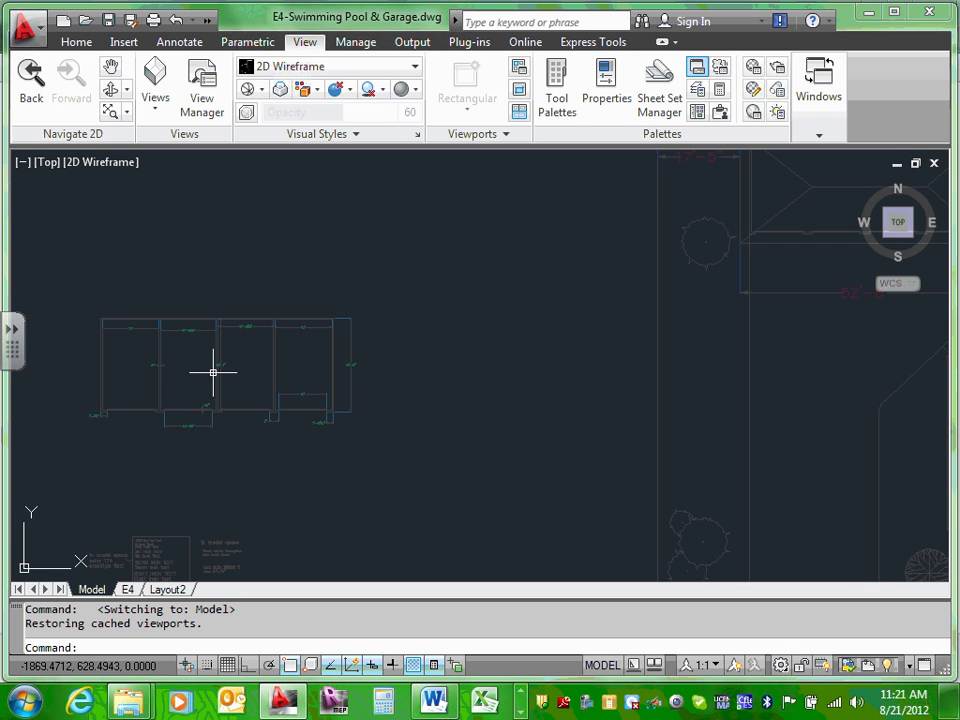
scroll(274, 373, down, 6)
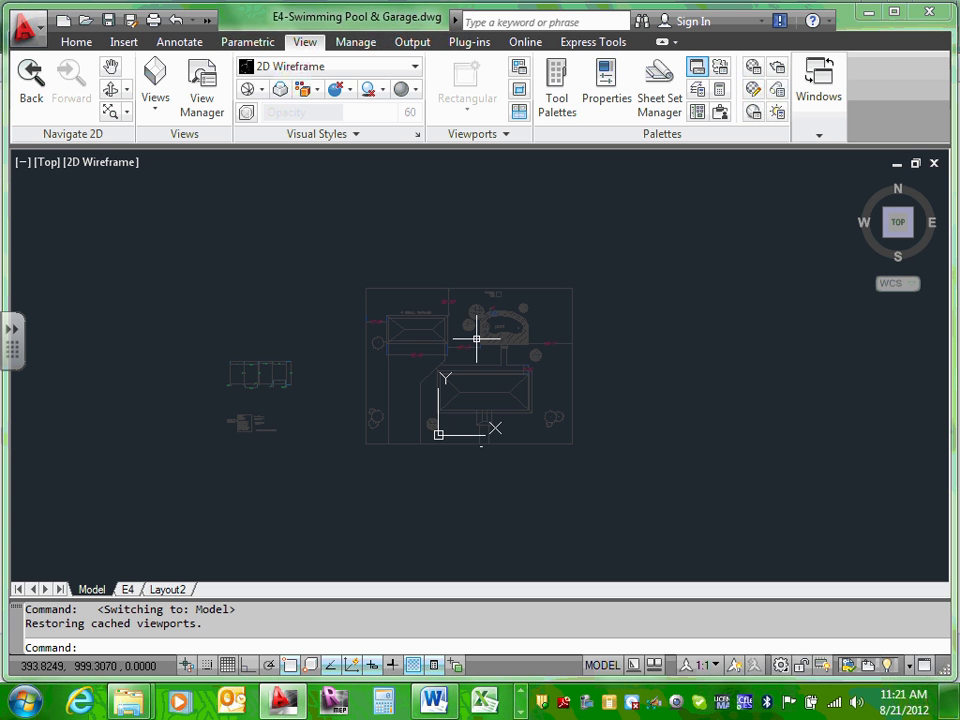
Step: Window-select the site plan, garage plan and notes in model space and delete them
click(101, 255)
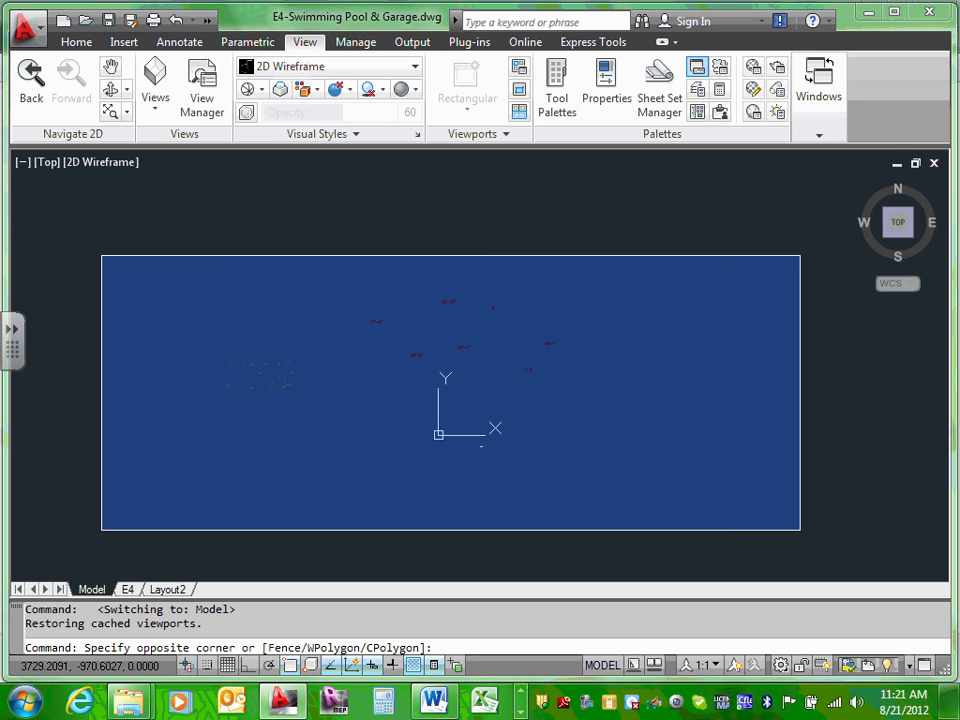
click(693, 526)
key(Delete)
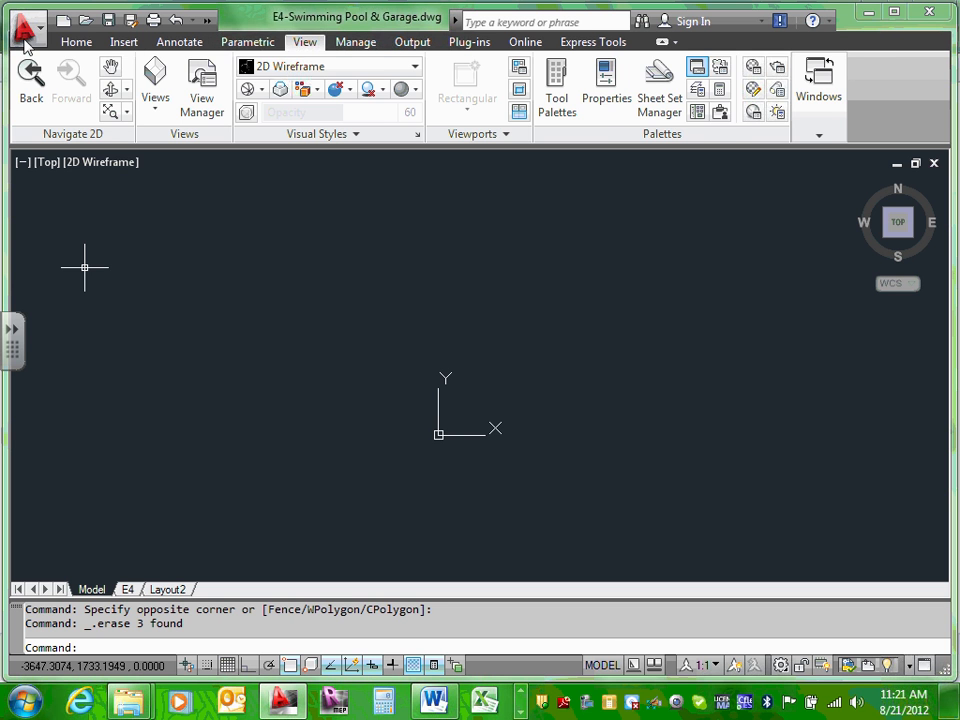
Step: Attach ECDM211-Site Plan as an xref at insertion point 0,0,0 with scale 1
click(77, 42)
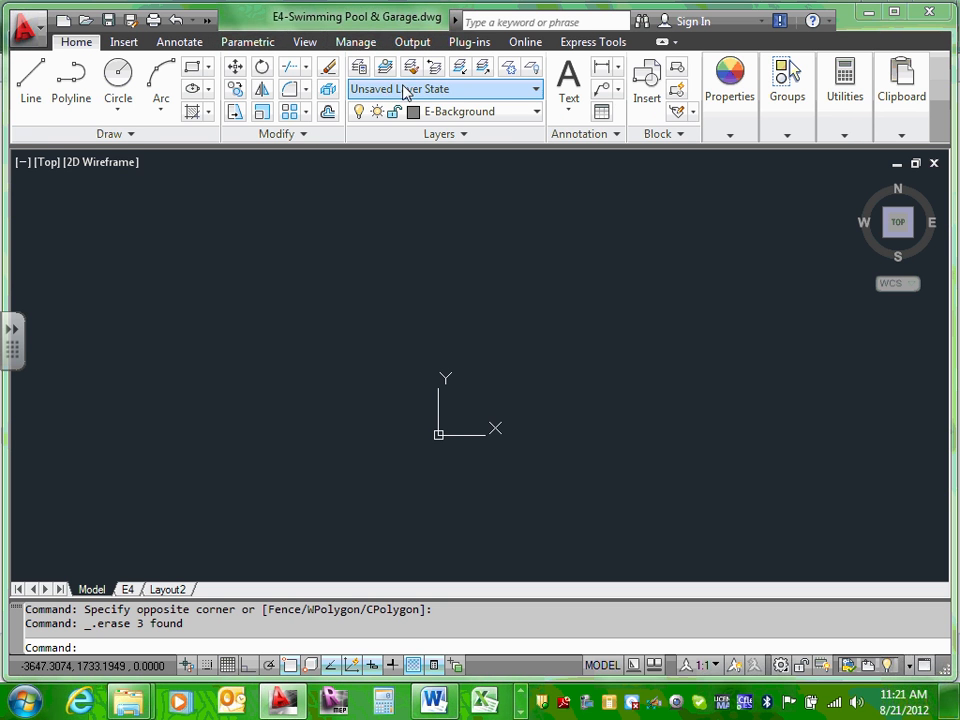
click(130, 43)
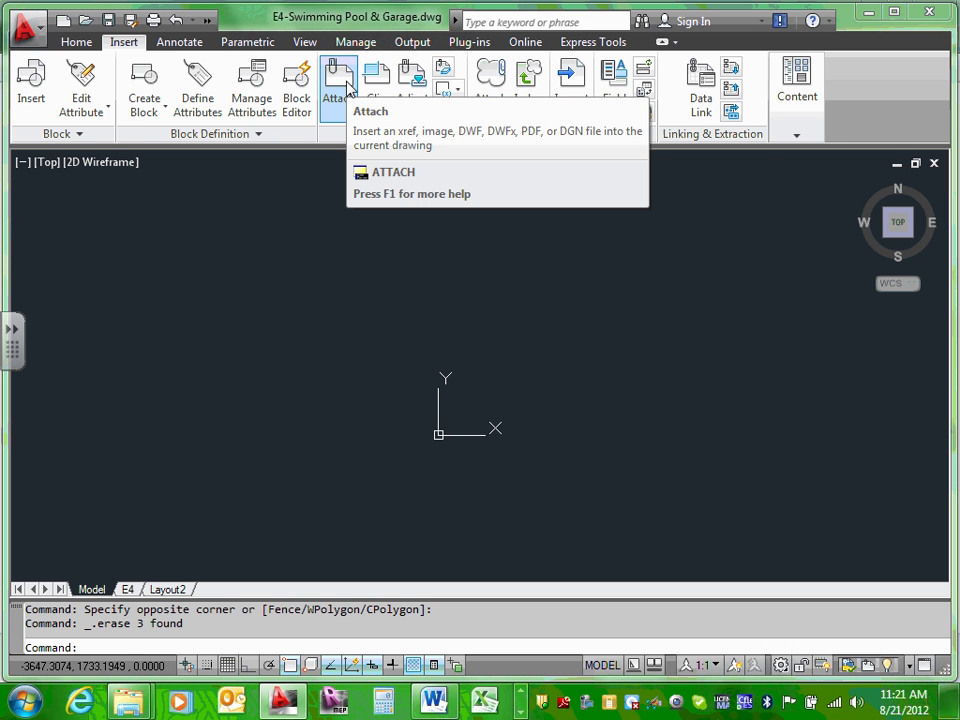
click(345, 88)
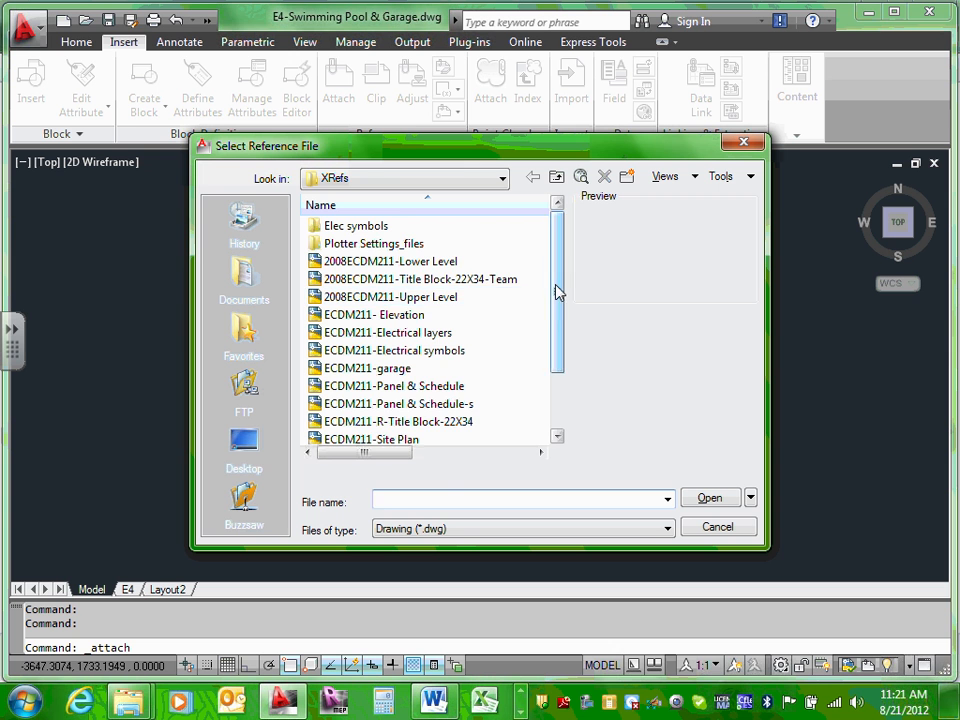
drag(557, 293, 561, 332)
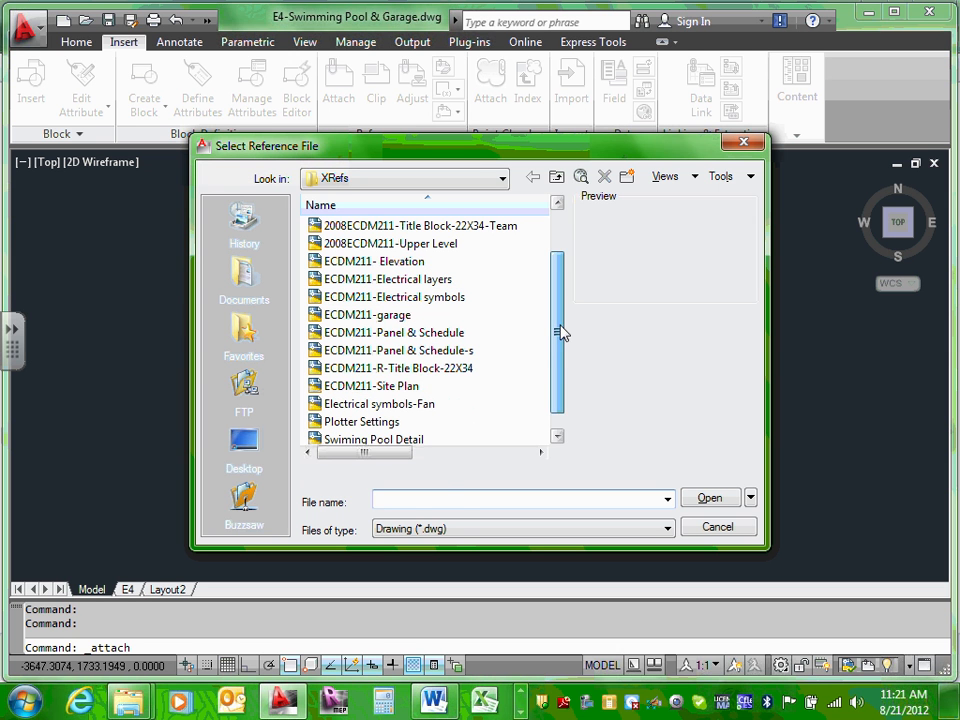
click(424, 387)
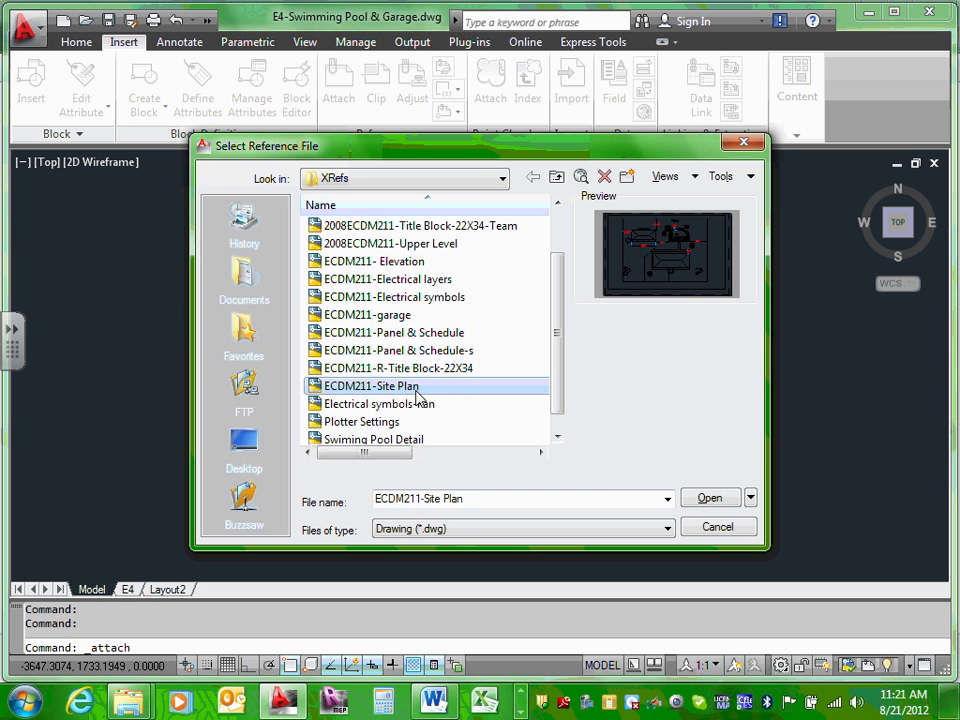
click(708, 498)
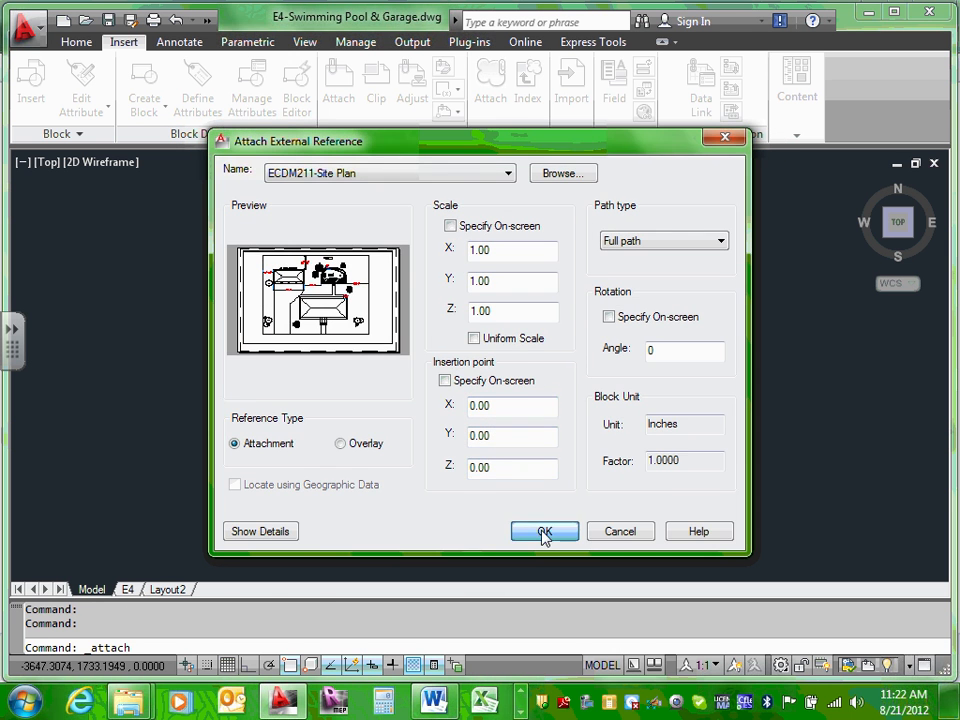
click(543, 531)
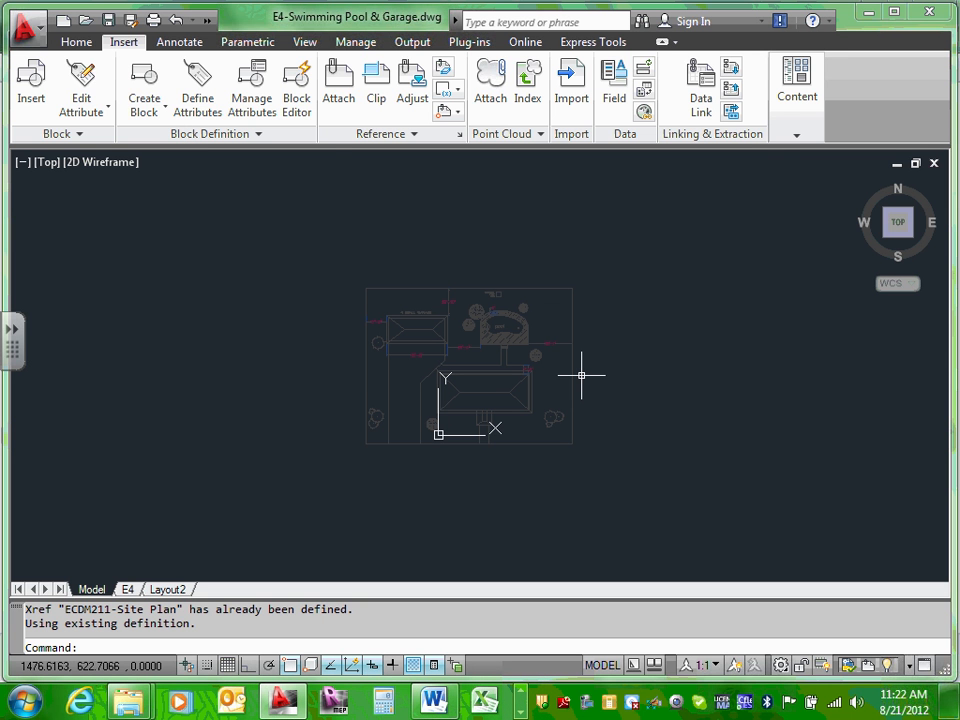
Step: Attach the ECDM211-garage drawing as another external reference
click(336, 84)
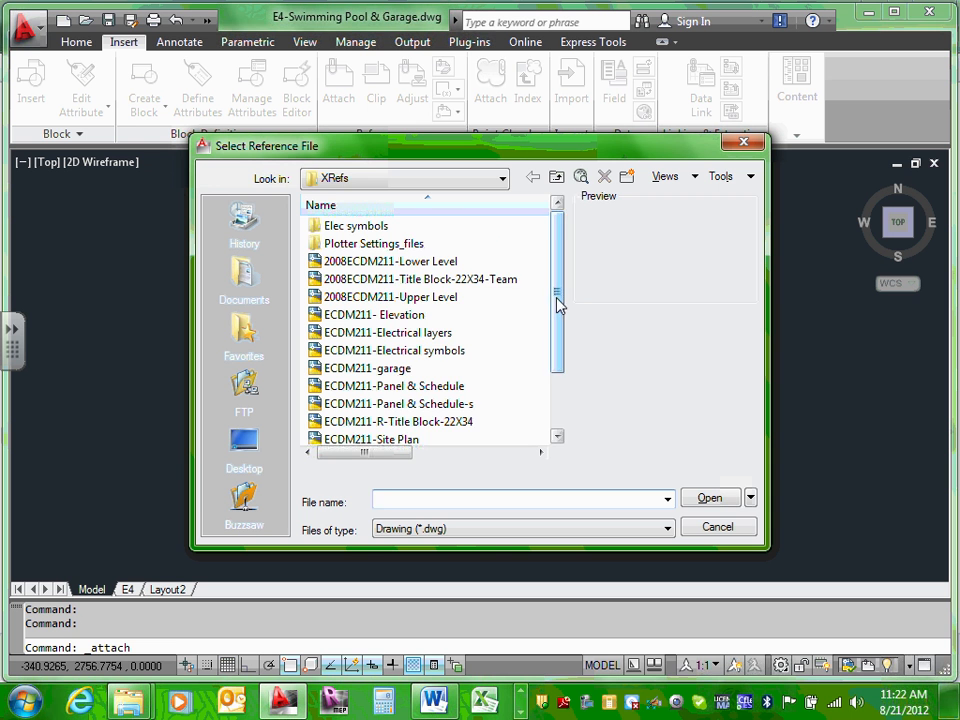
scroll(558, 305, down, 1)
click(408, 333)
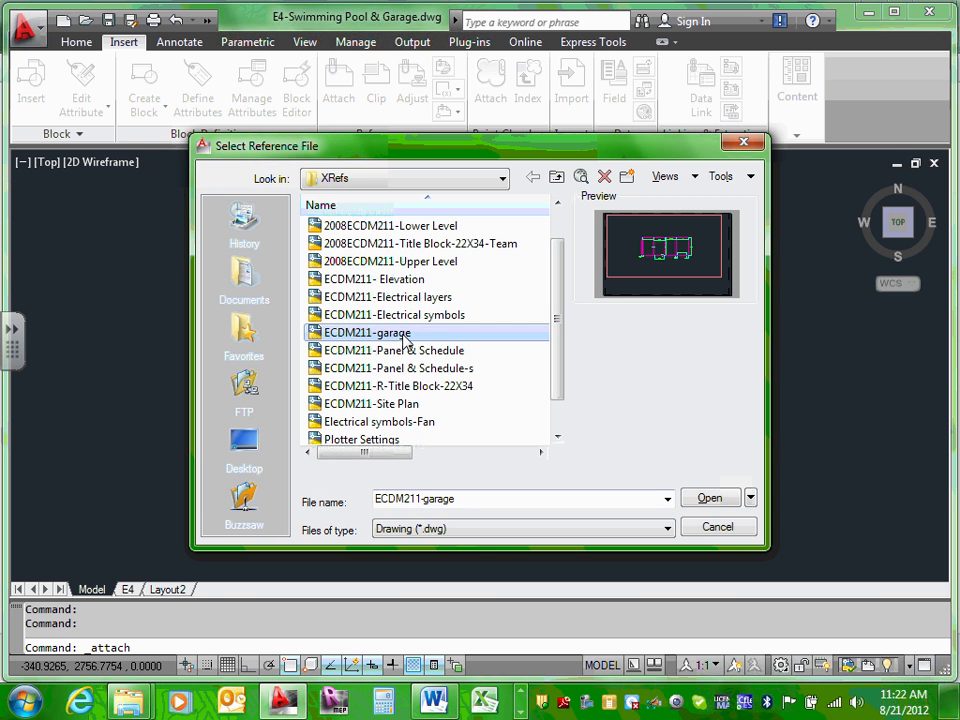
click(711, 503)
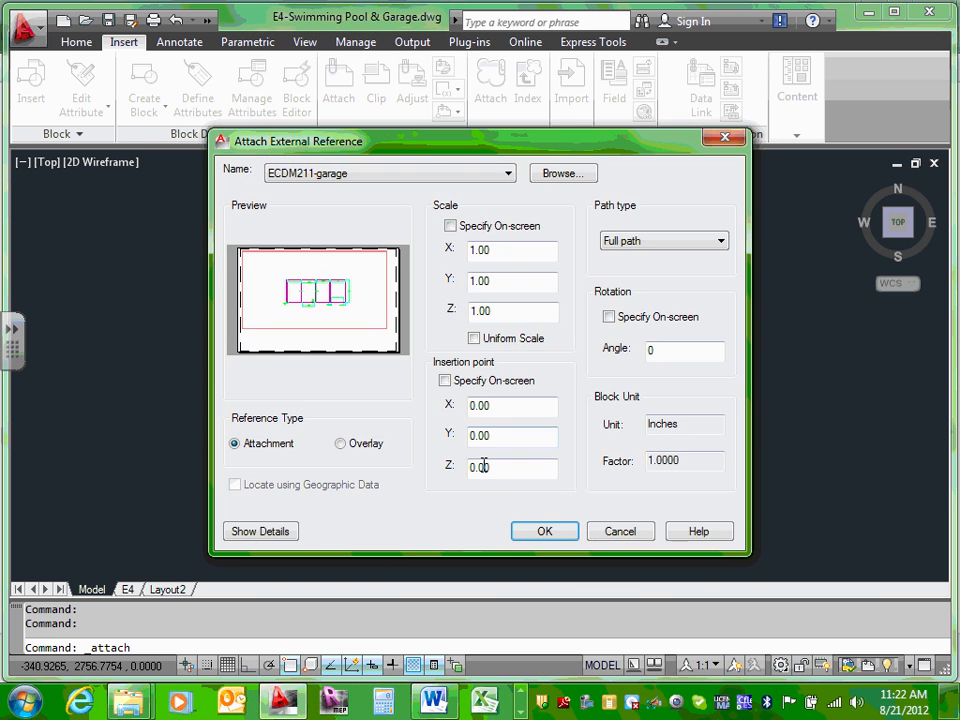
click(548, 533)
Step: Move the garage xref so it sits to the left of the site plan
scroll(479, 414, up, 5)
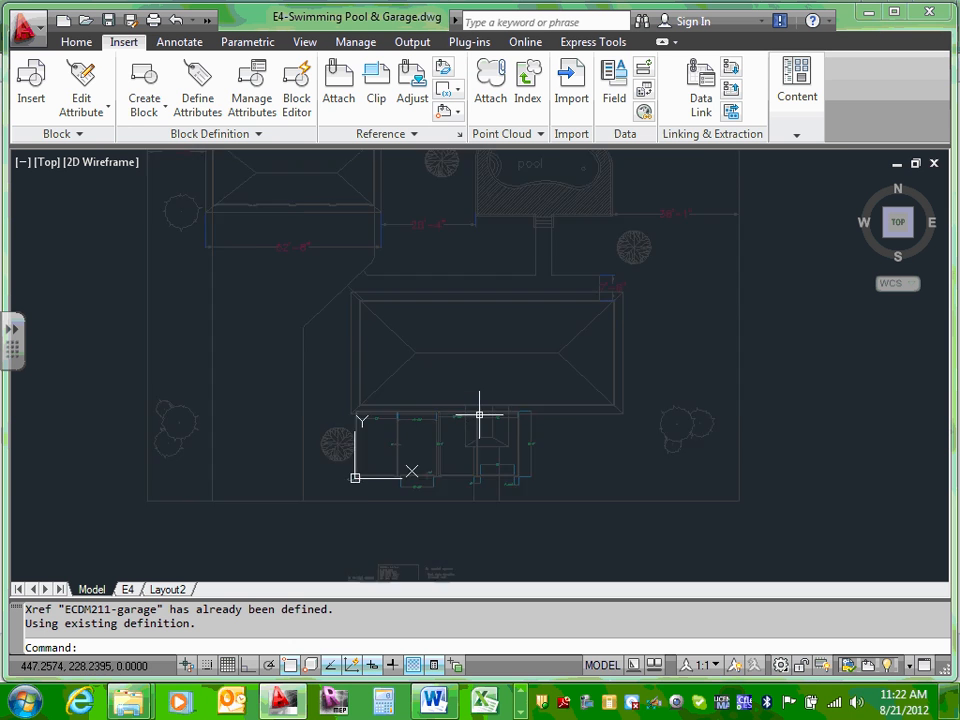
scroll(479, 414, up, 1)
click(425, 444)
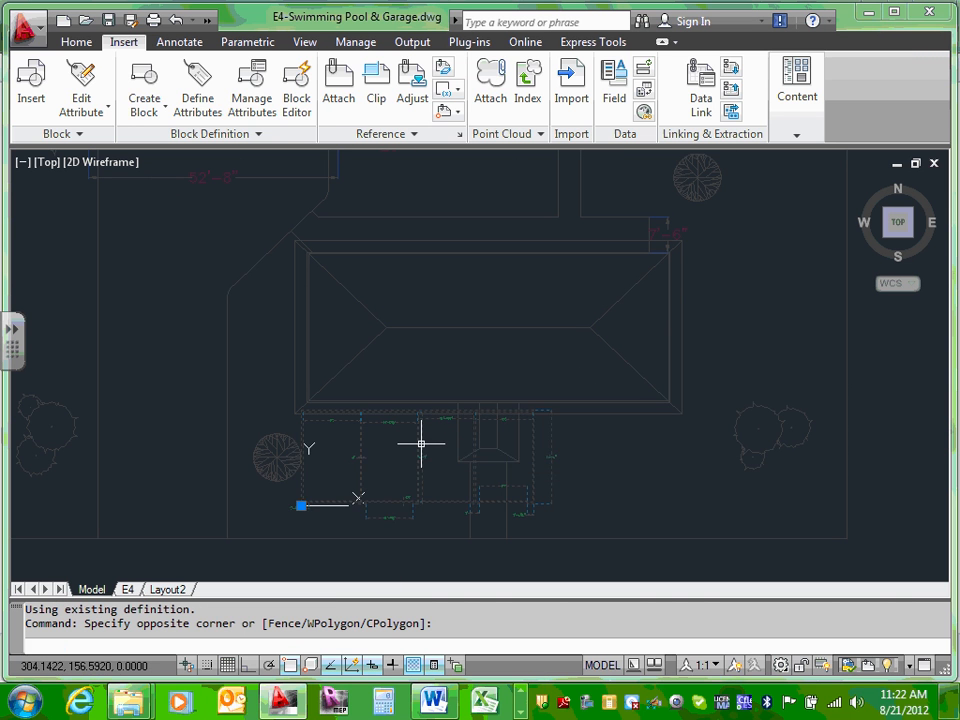
click(421, 443)
scroll(392, 454, down, 6)
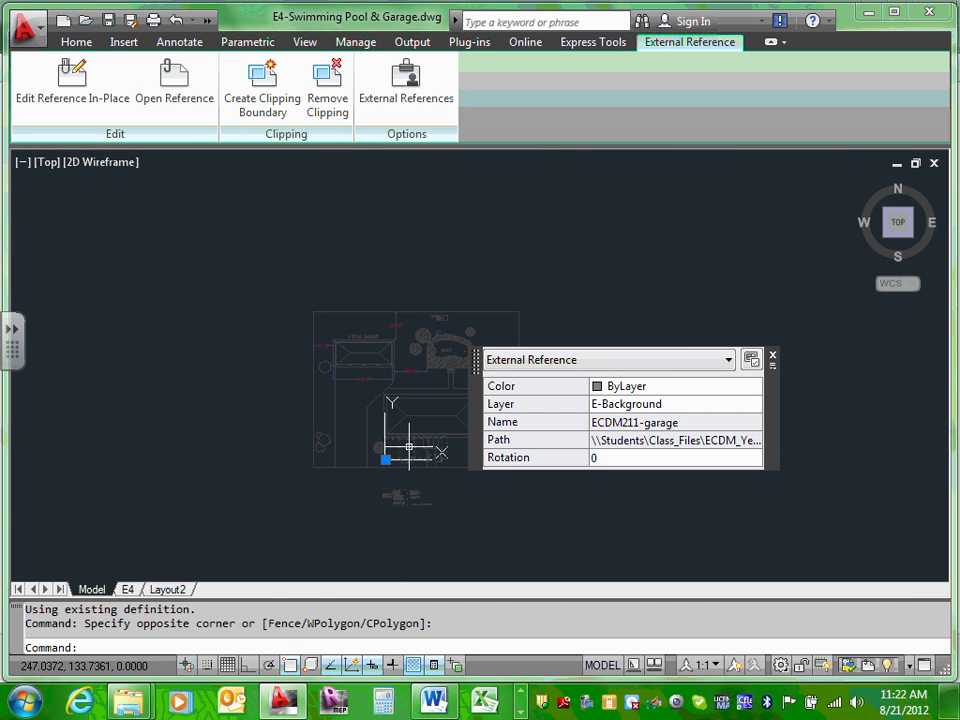
click(409, 447)
click(313, 448)
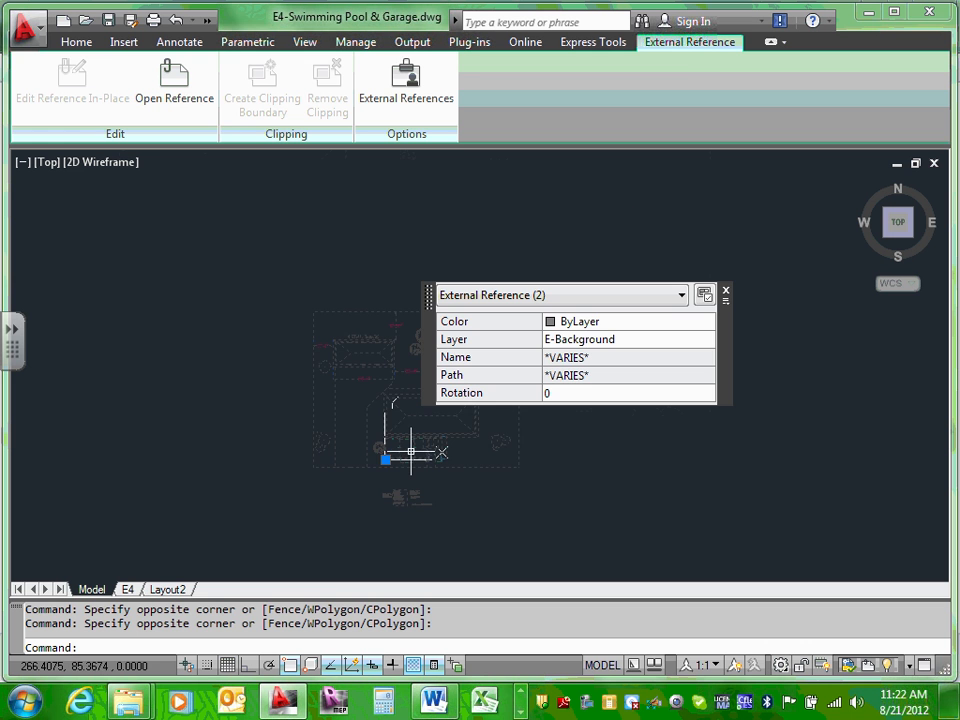
scroll(410, 452, up, 8)
key(Escape)
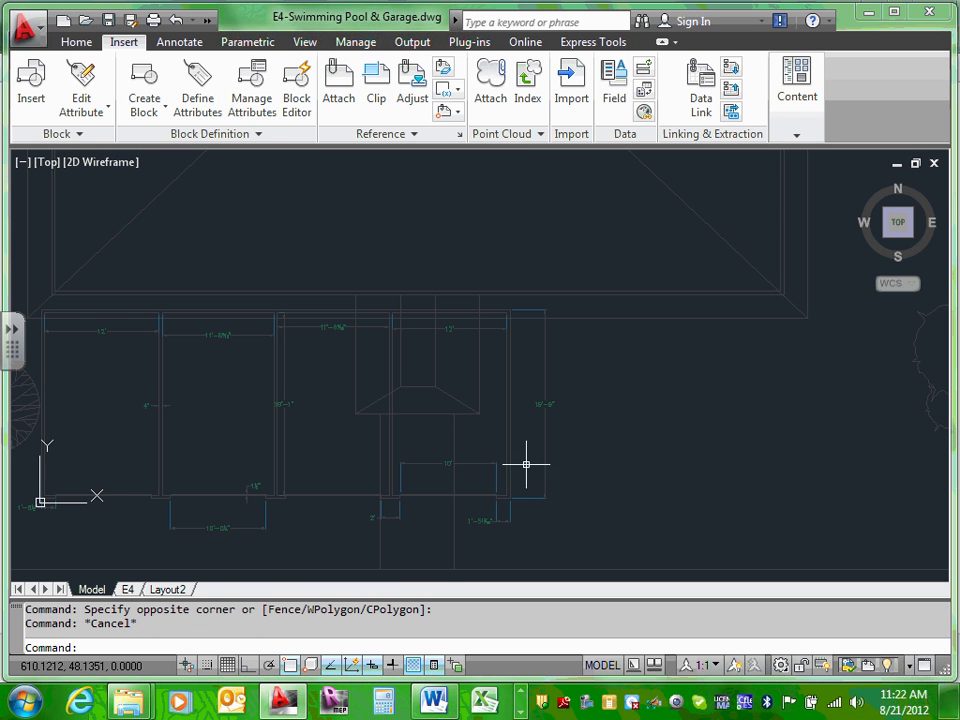
click(529, 497)
scroll(529, 497, down, 5)
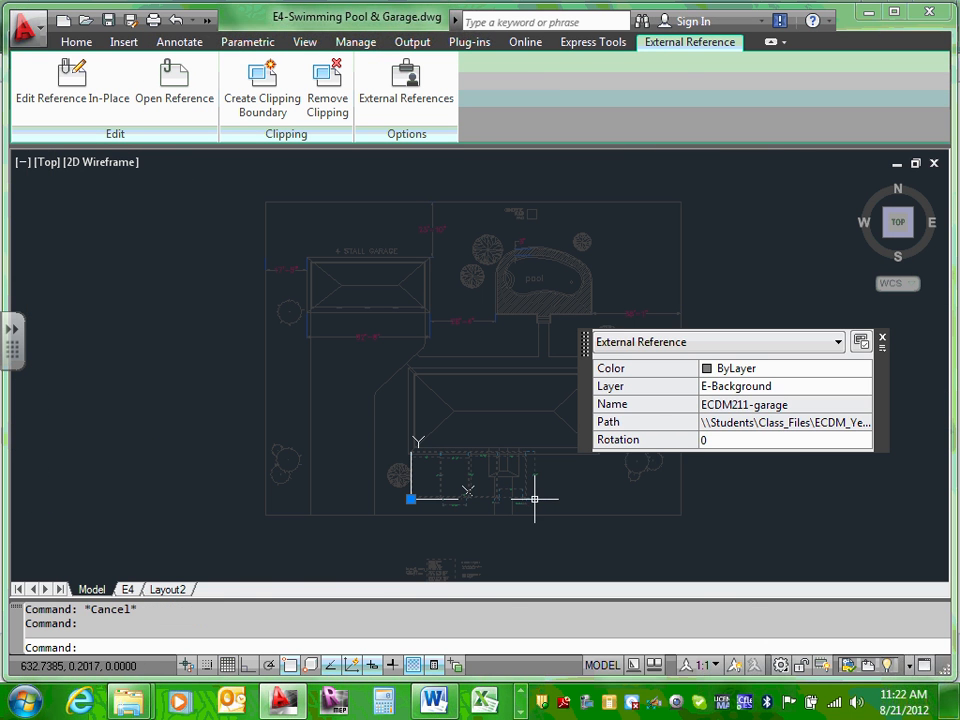
drag(531, 499, 206, 357)
click(806, 378)
key(Escape)
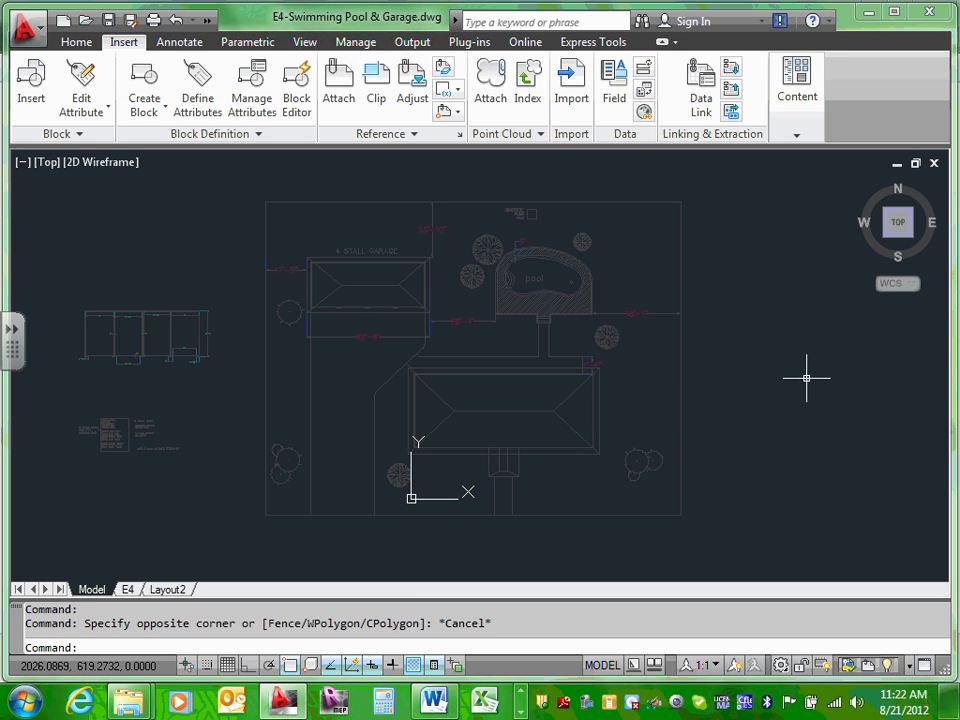
scroll(806, 378, down, 2)
scroll(806, 378, up, 1)
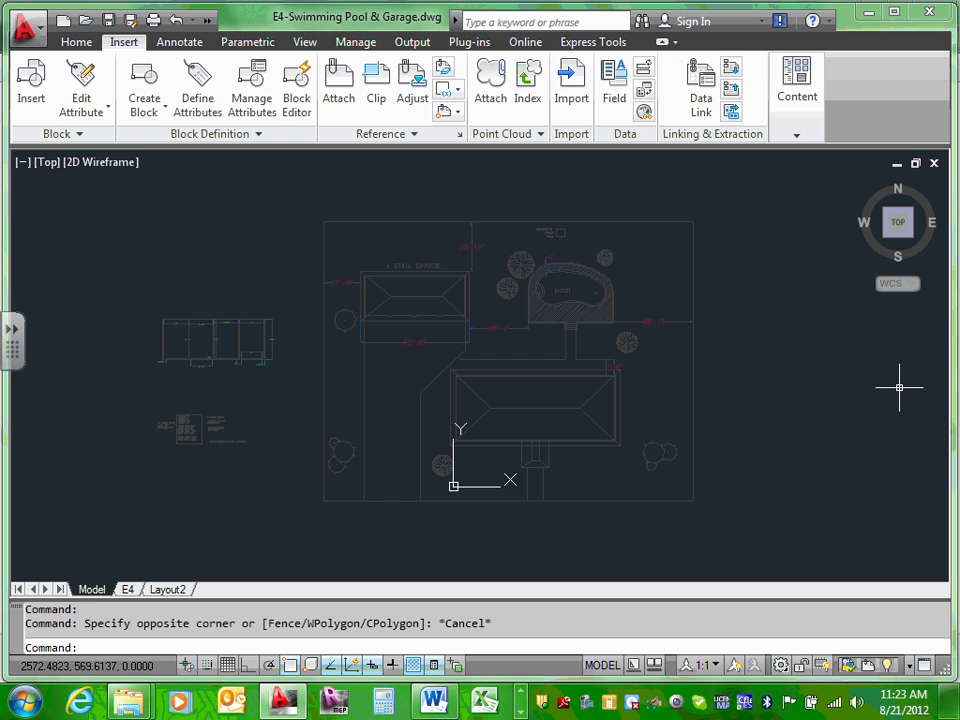
click(338, 92)
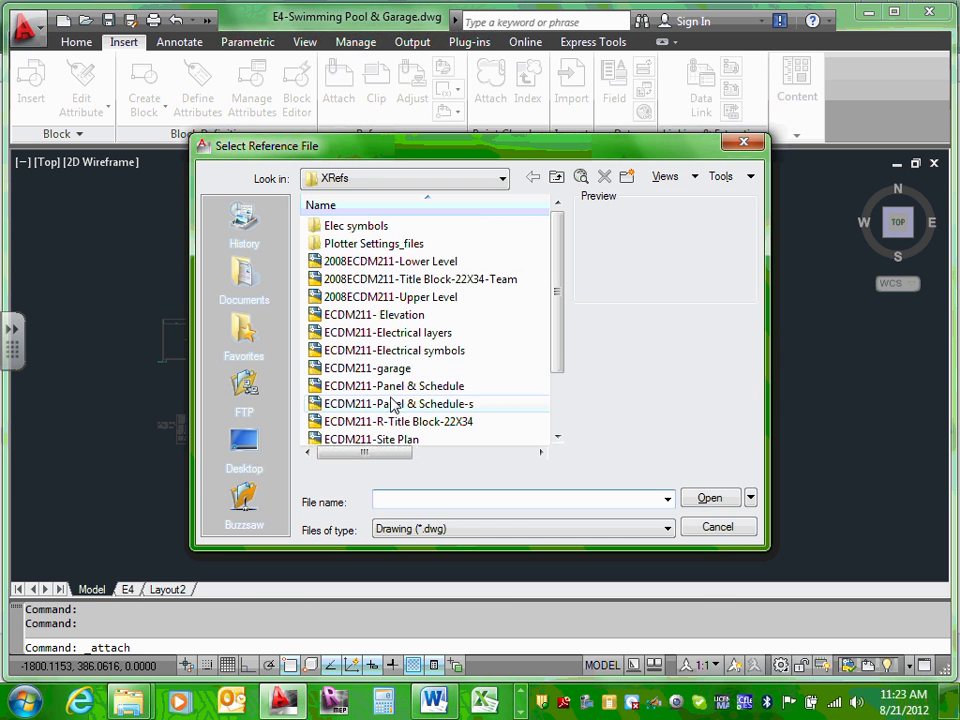
drag(557, 342, 557, 384)
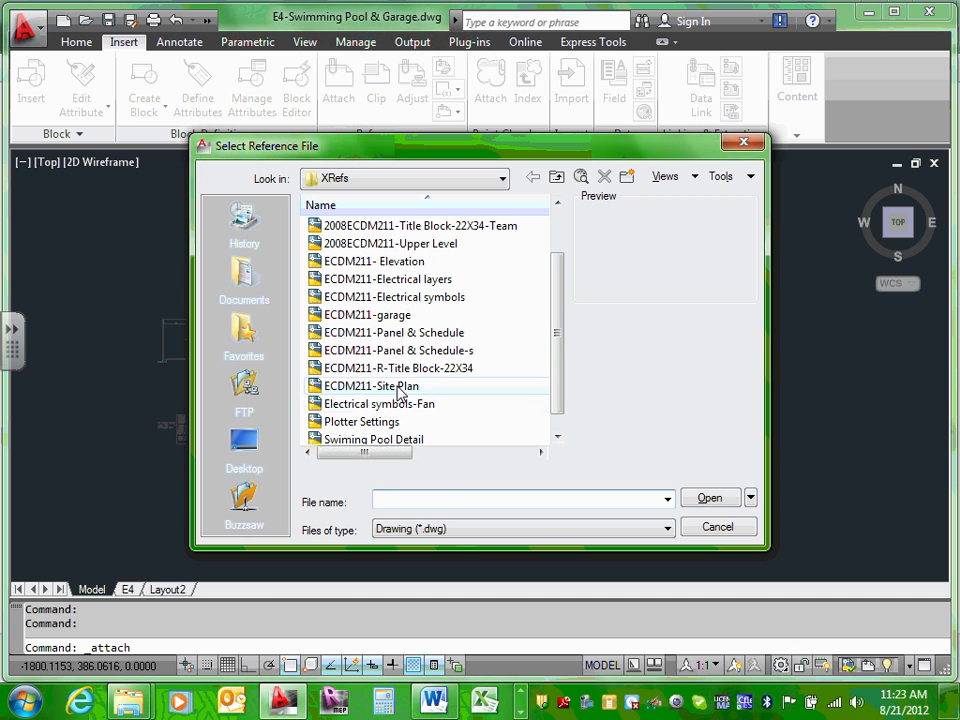
click(425, 389)
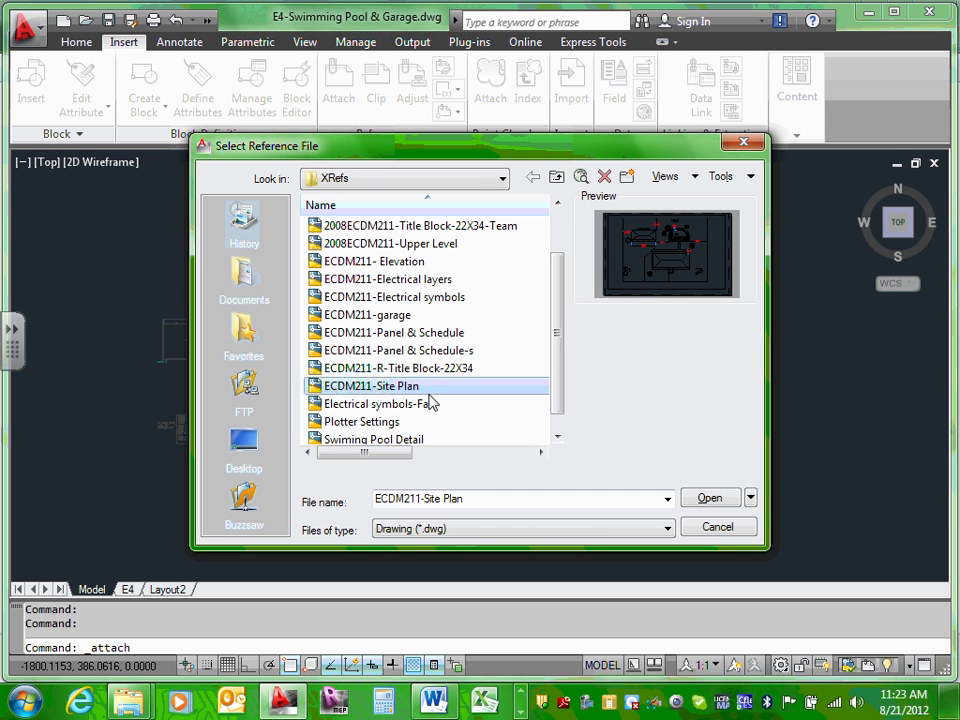
click(716, 528)
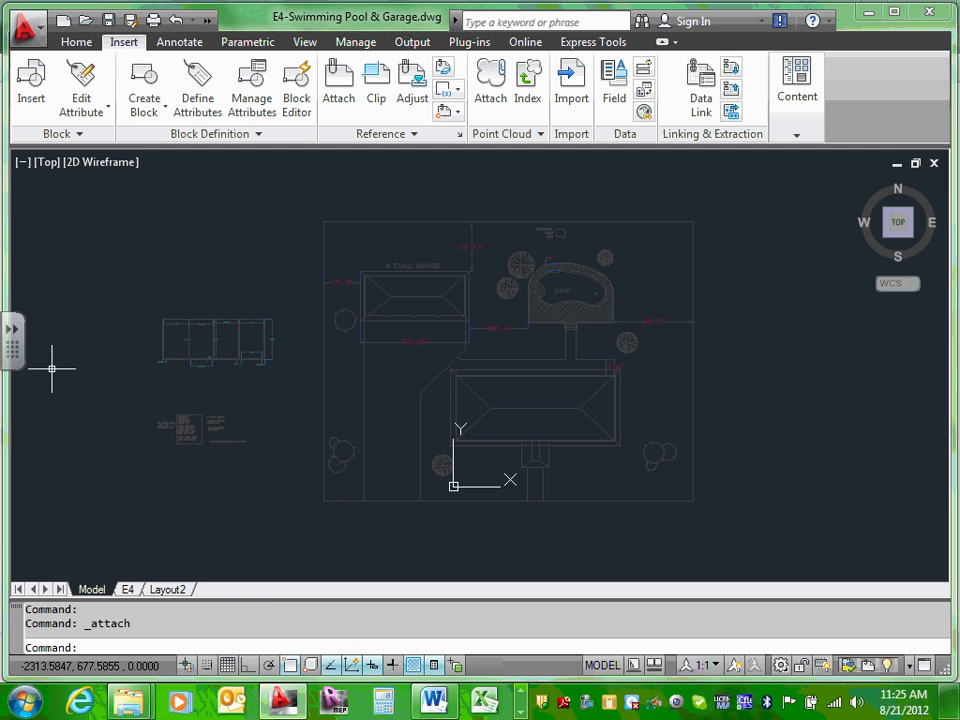
Step: On the E4 layout, zoom to extents inside the existing viewport
click(127, 589)
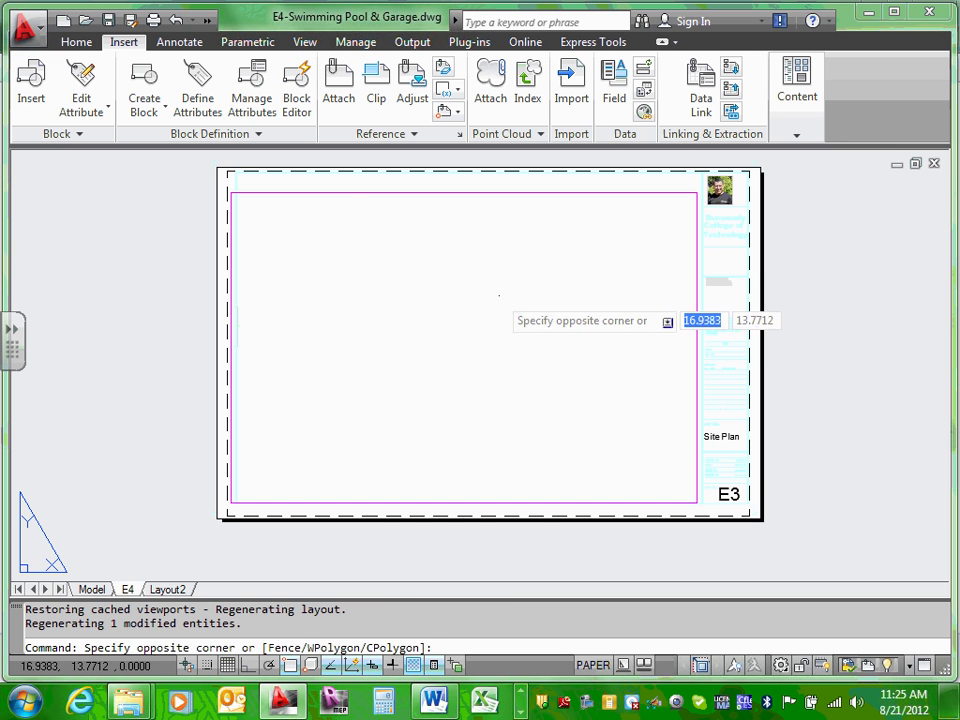
double_click(499, 294)
text(z)
key(Return)
text(e)
key(Return)
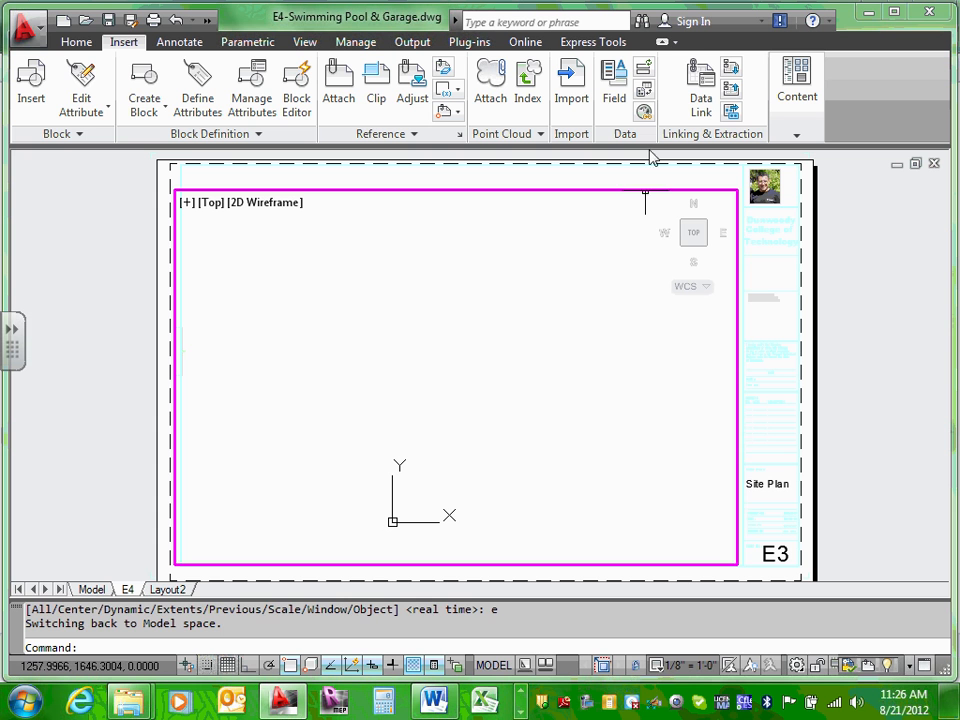
key(Escape)
Step: Back in paper space, select the existing viewport border and delete it
double_click(587, 178)
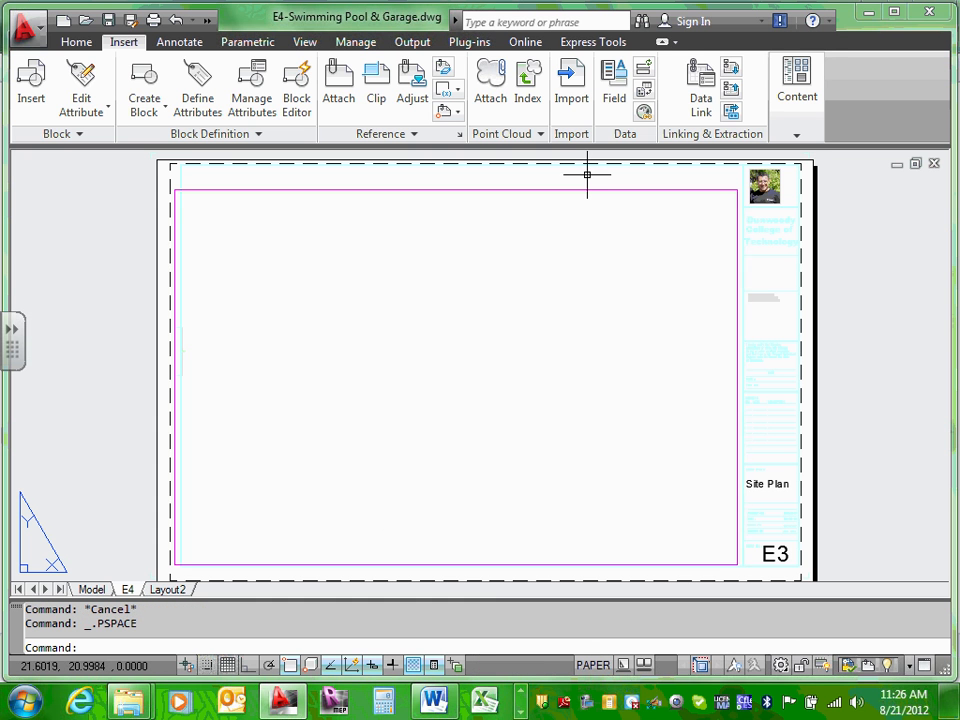
click(579, 190)
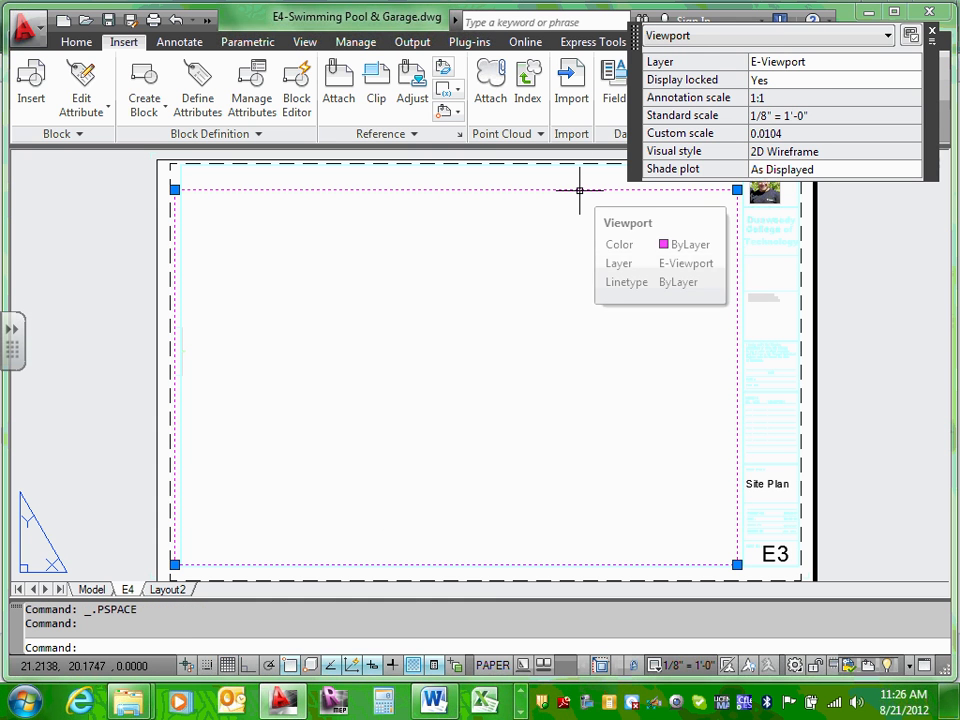
key(Delete)
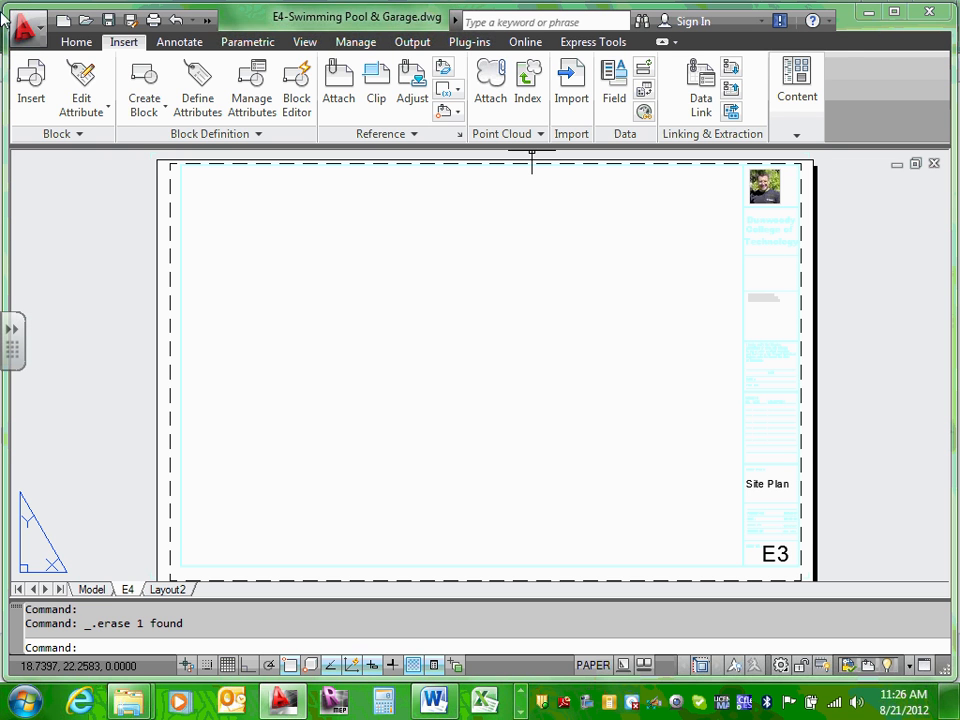
Step: Draw a rectangular viewport across the upper part of the E4 sheet
click(306, 43)
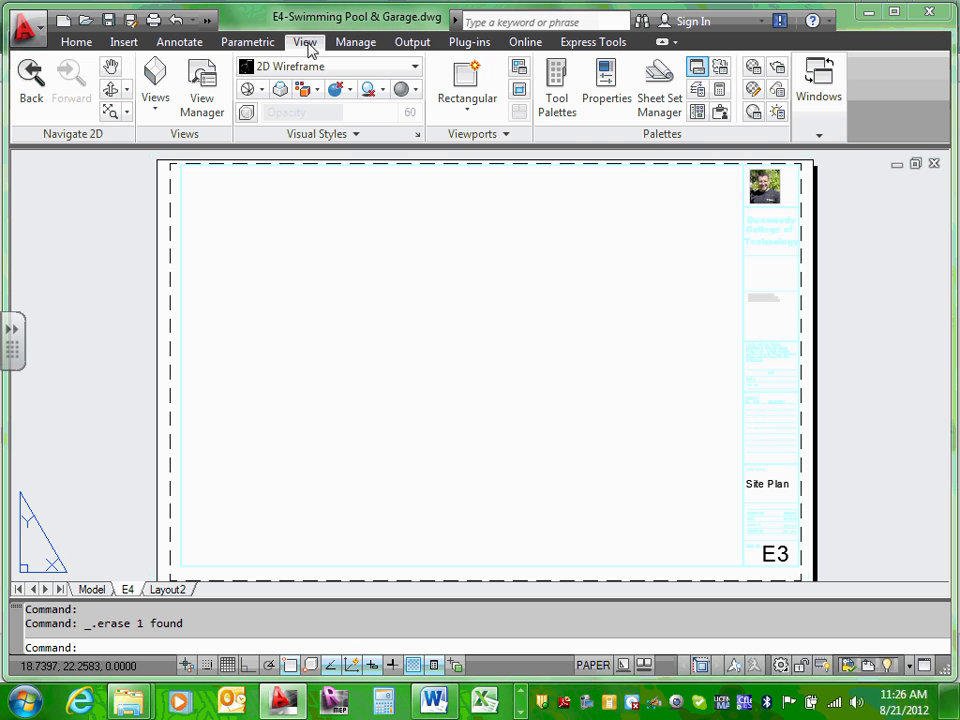
click(466, 89)
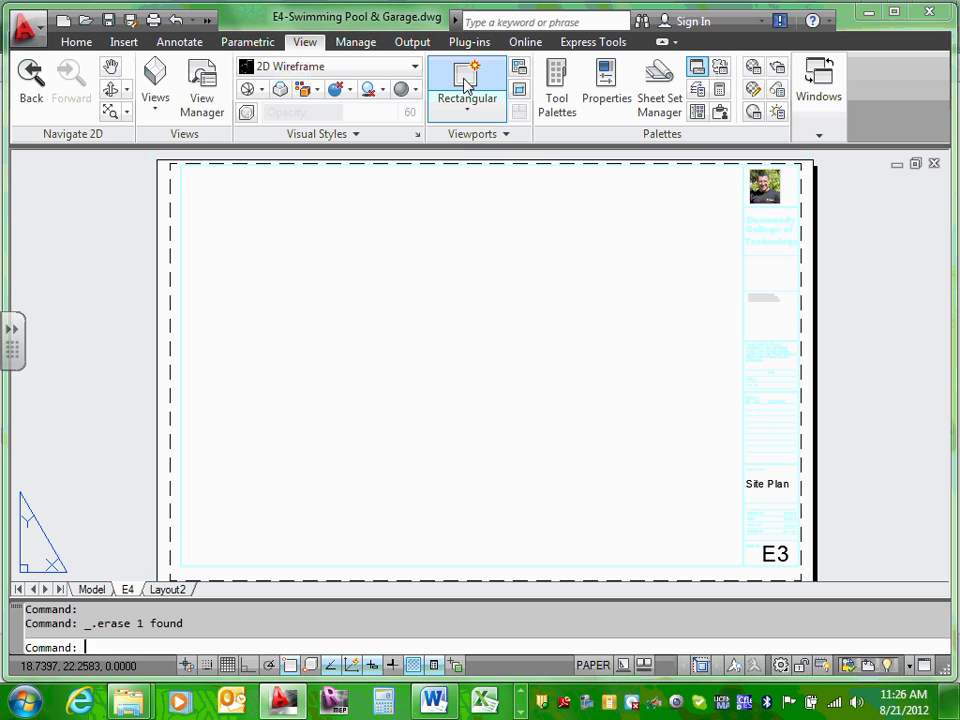
click(467, 109)
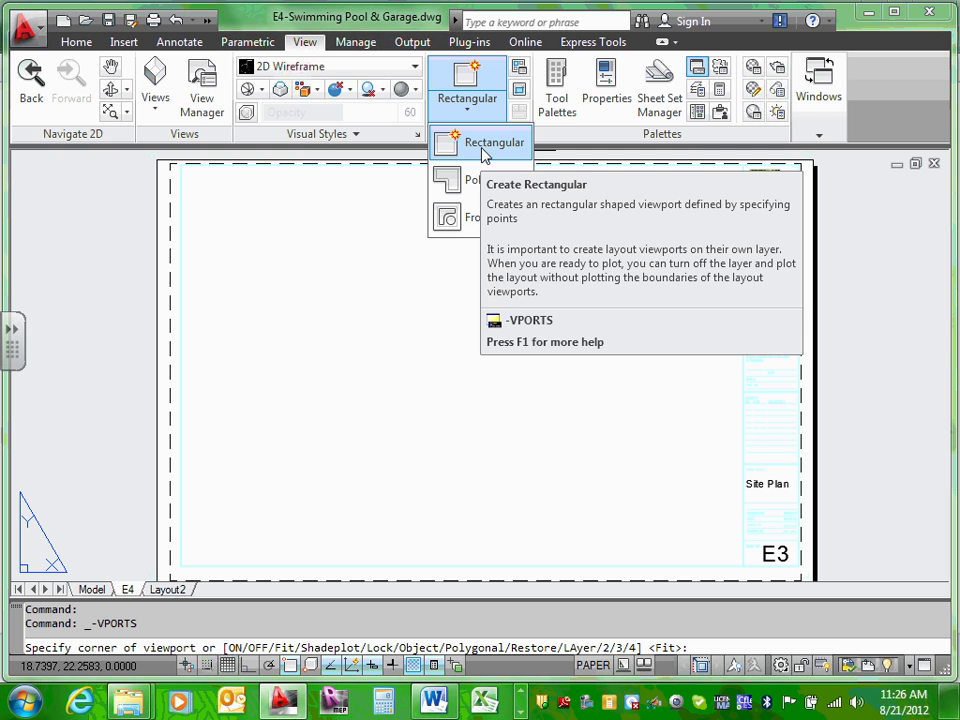
click(484, 150)
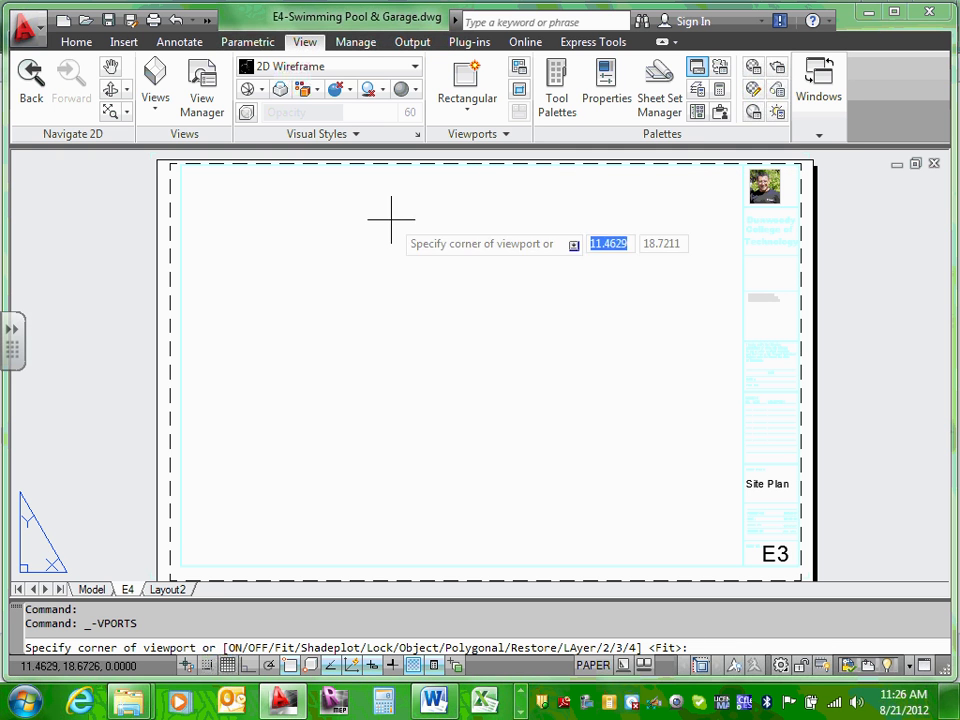
click(254, 190)
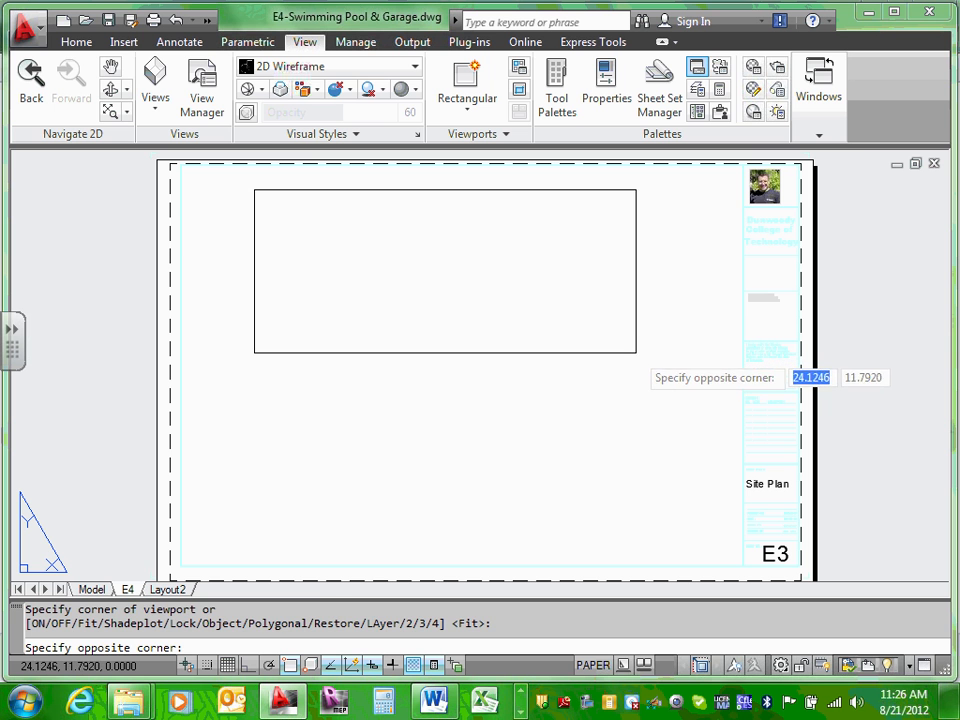
click(647, 356)
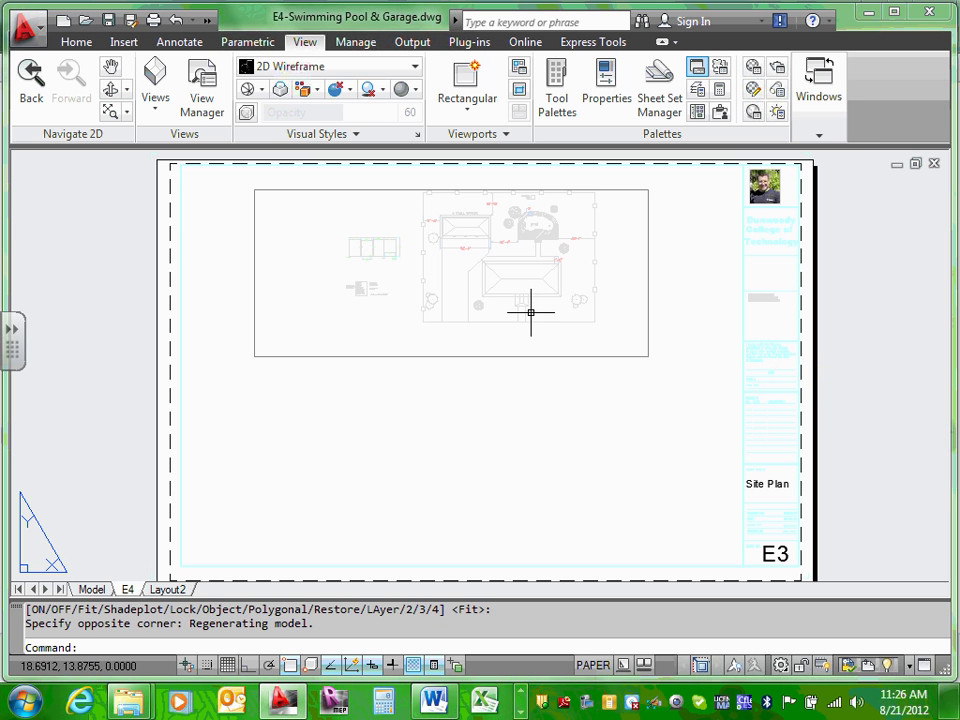
key(Escape)
key(Escape)
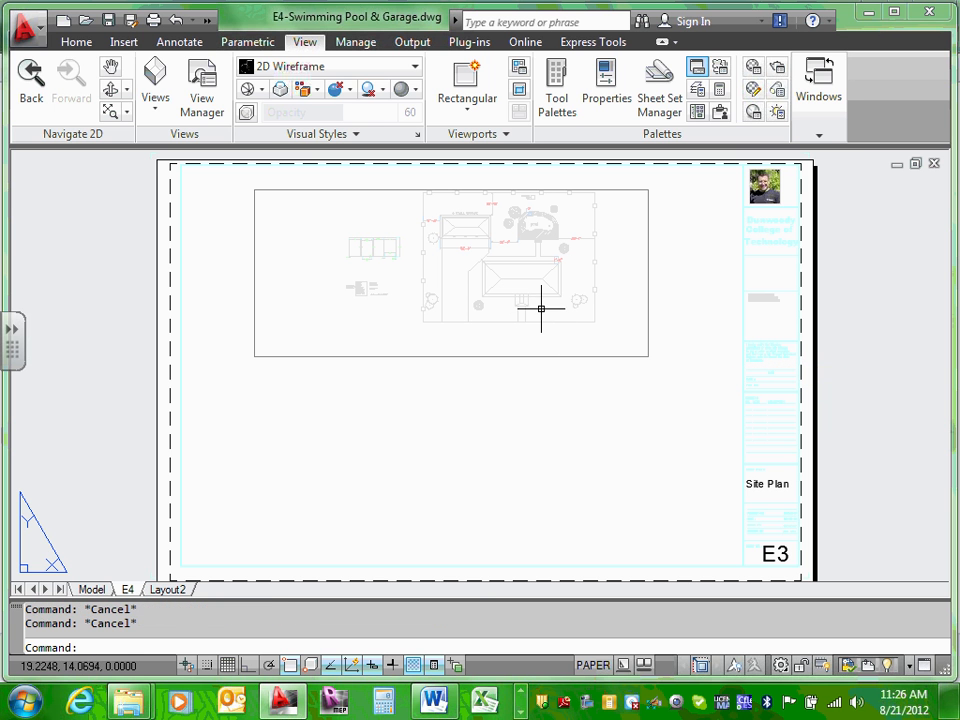
Step: Zoom and pan inside the new viewport to frame the pool, then select it
double_click(608, 300)
scroll(537, 257, up, 3)
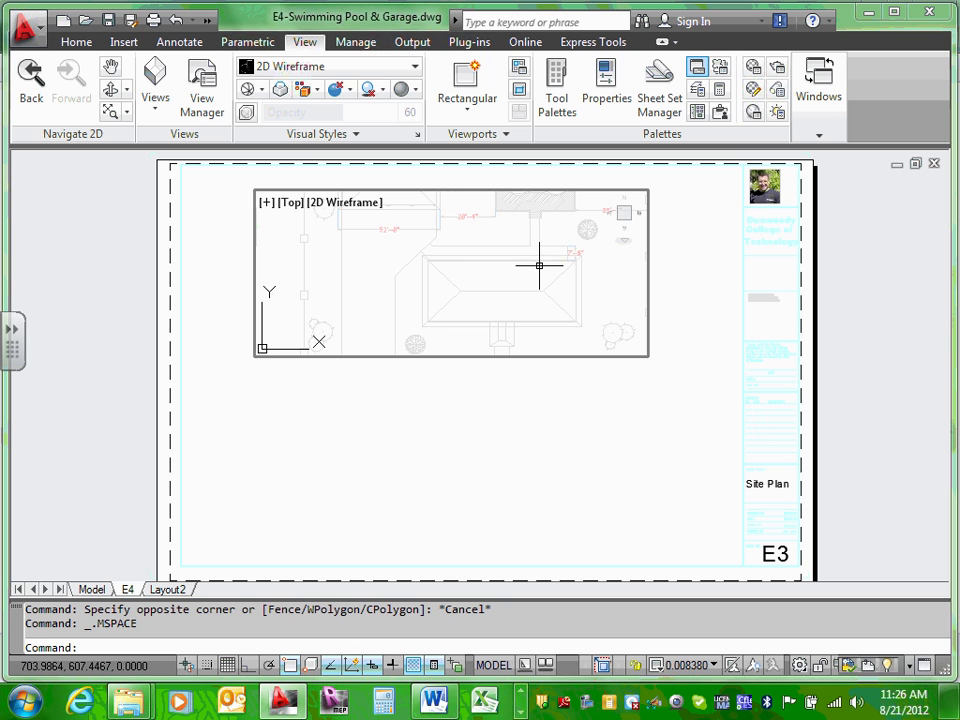
middle_drag(539, 263, 449, 291)
scroll(441, 287, up, 3)
double_click(678, 300)
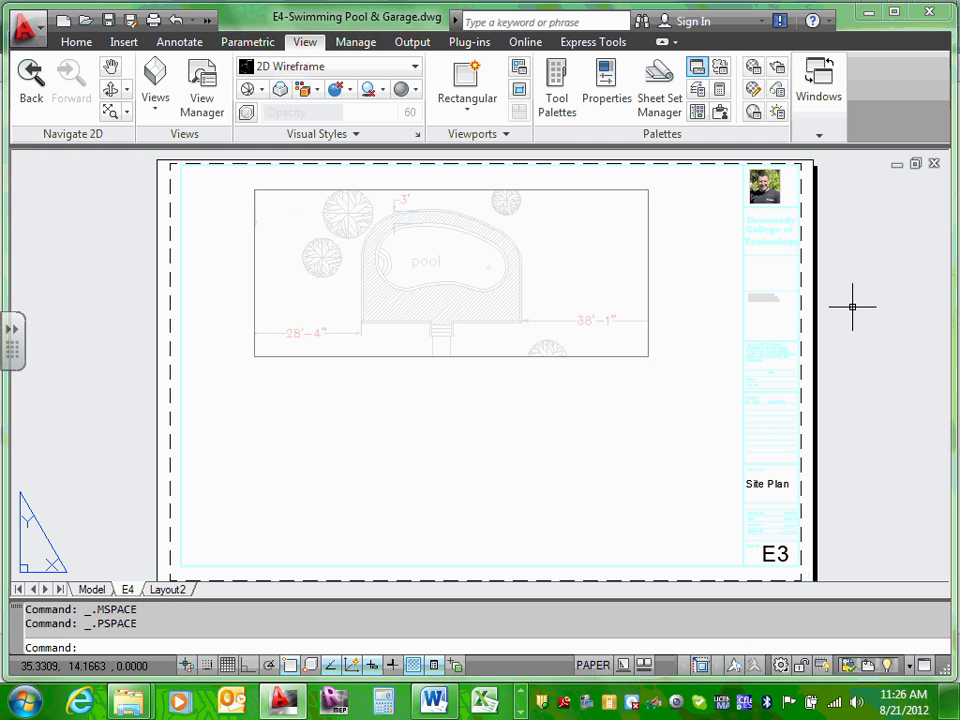
click(648, 260)
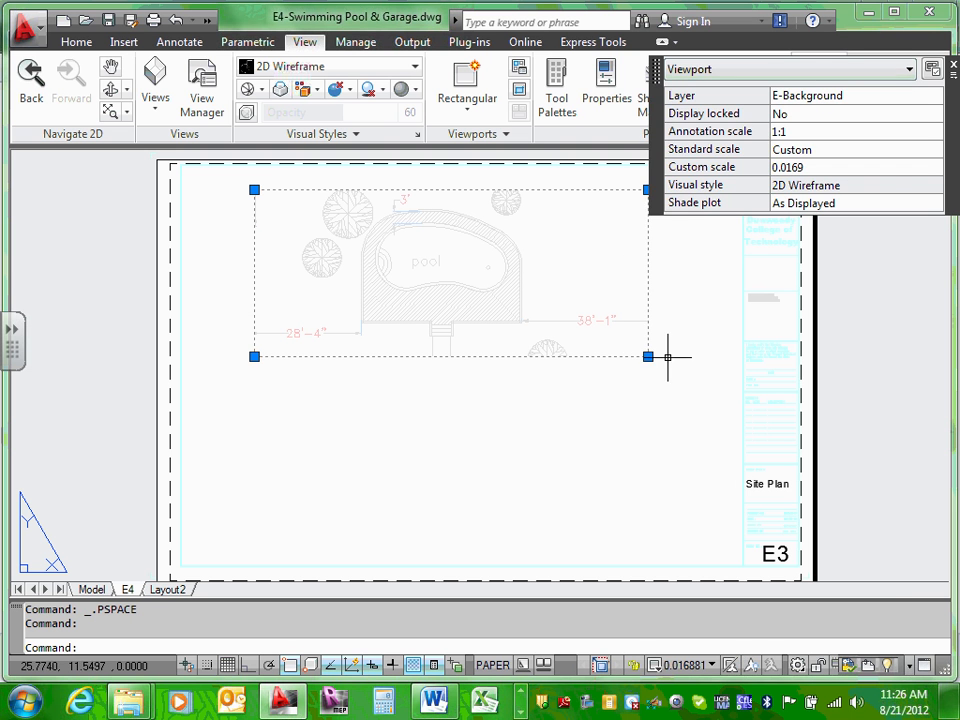
Step: Set the pool viewport's layer to E-Viewport and its standard scale to 1/4" = 1'-0"
right_click(613, 355)
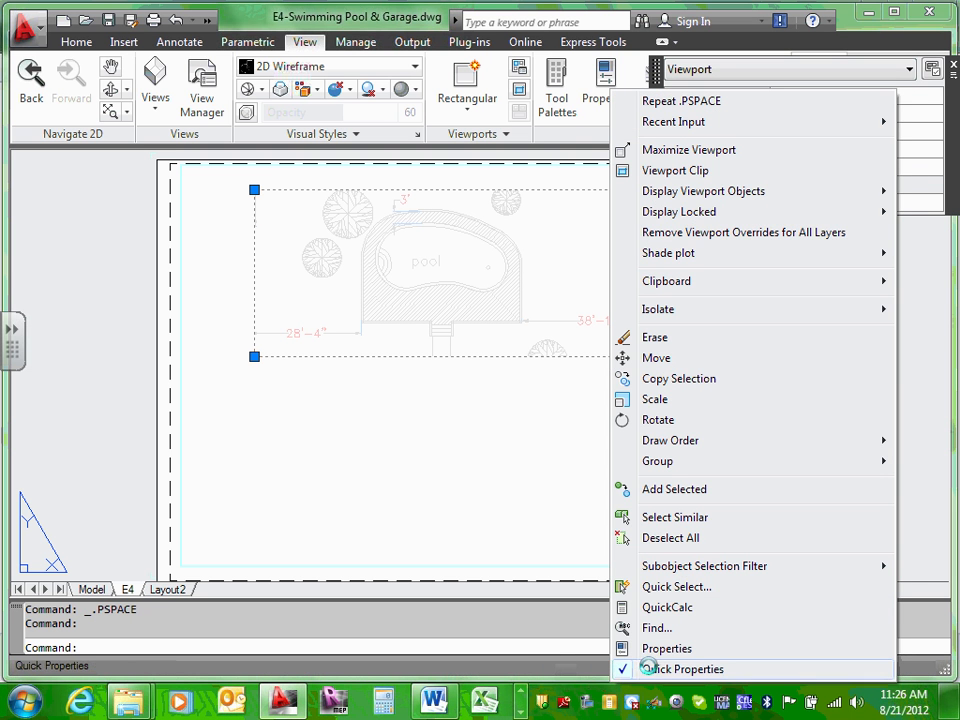
click(662, 648)
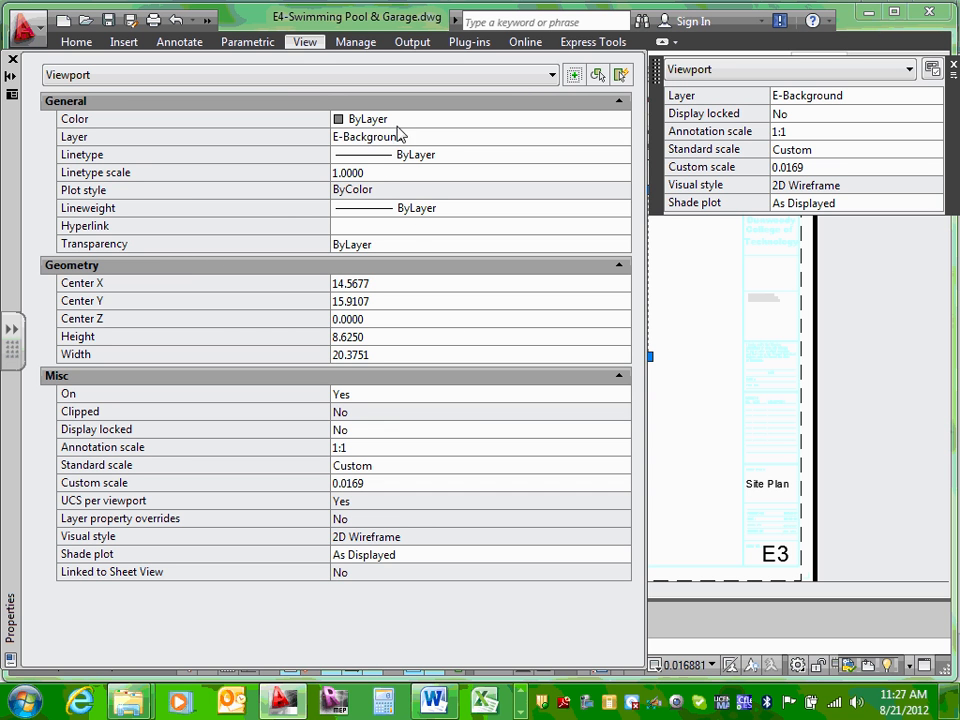
click(396, 137)
click(625, 138)
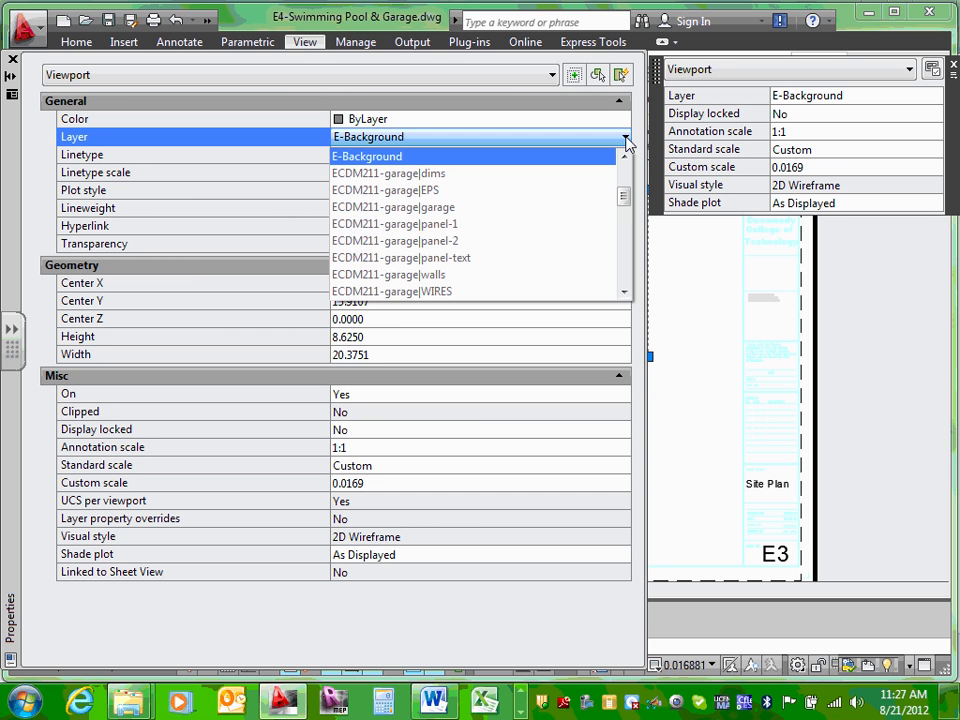
drag(625, 196, 621, 276)
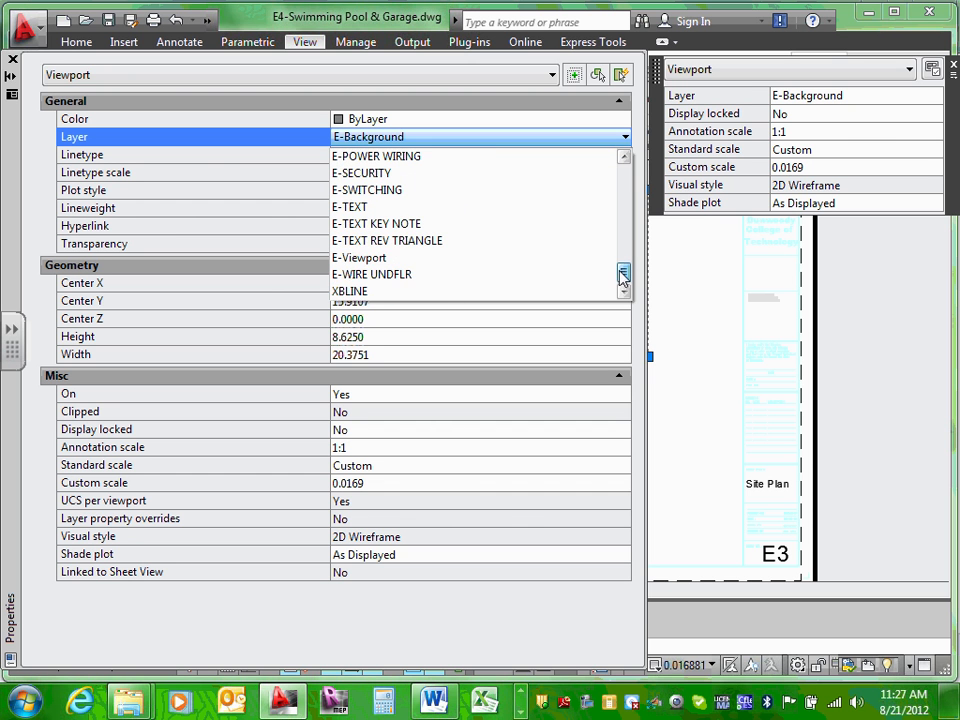
click(406, 261)
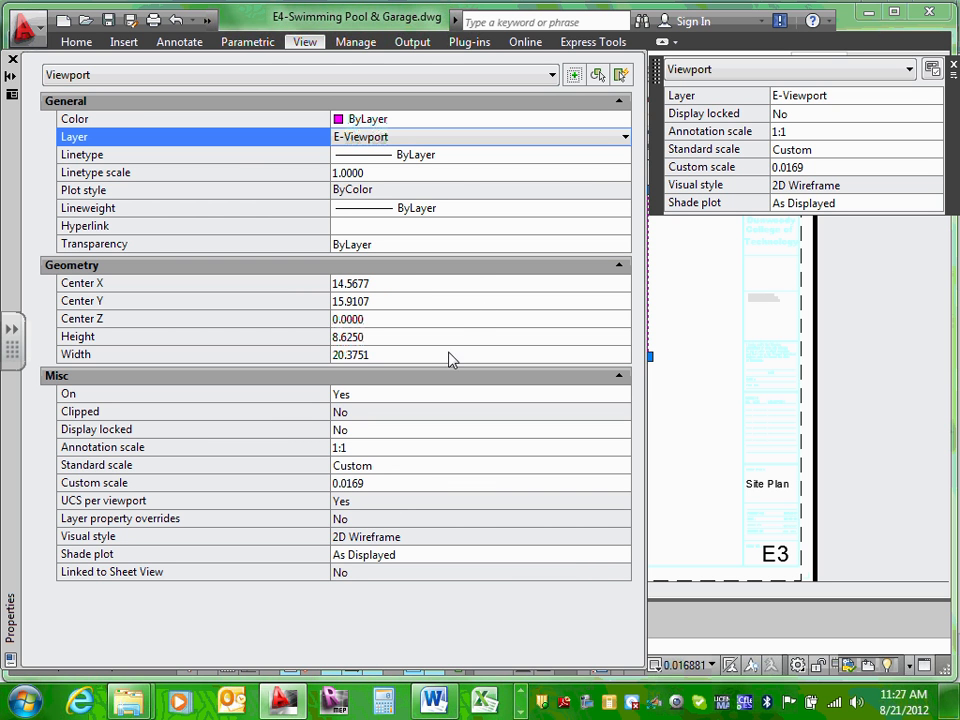
click(380, 472)
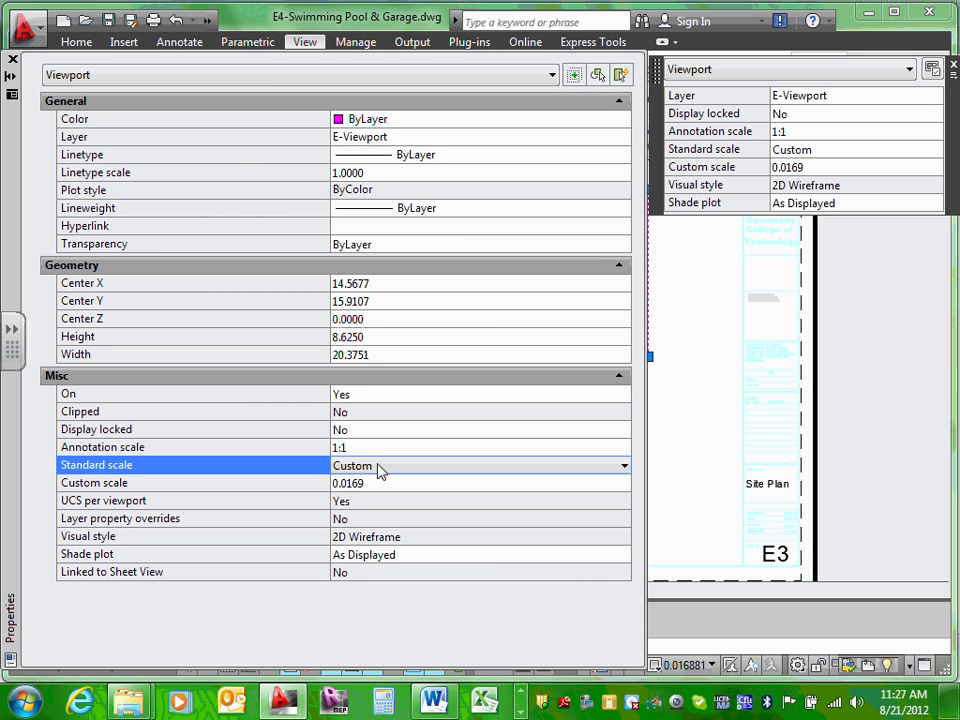
click(624, 468)
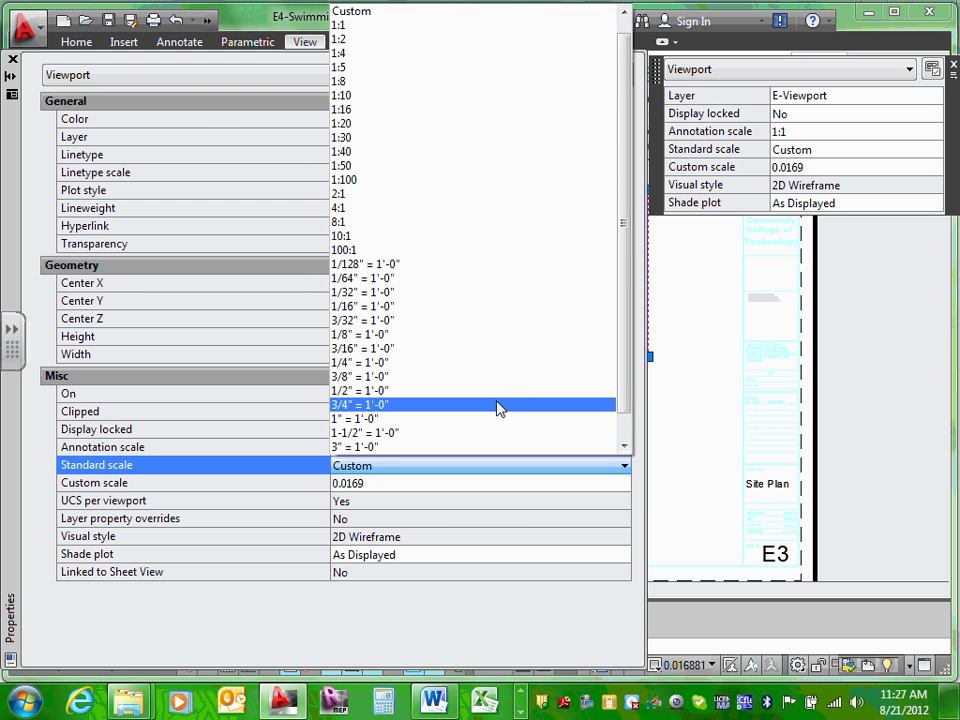
click(489, 366)
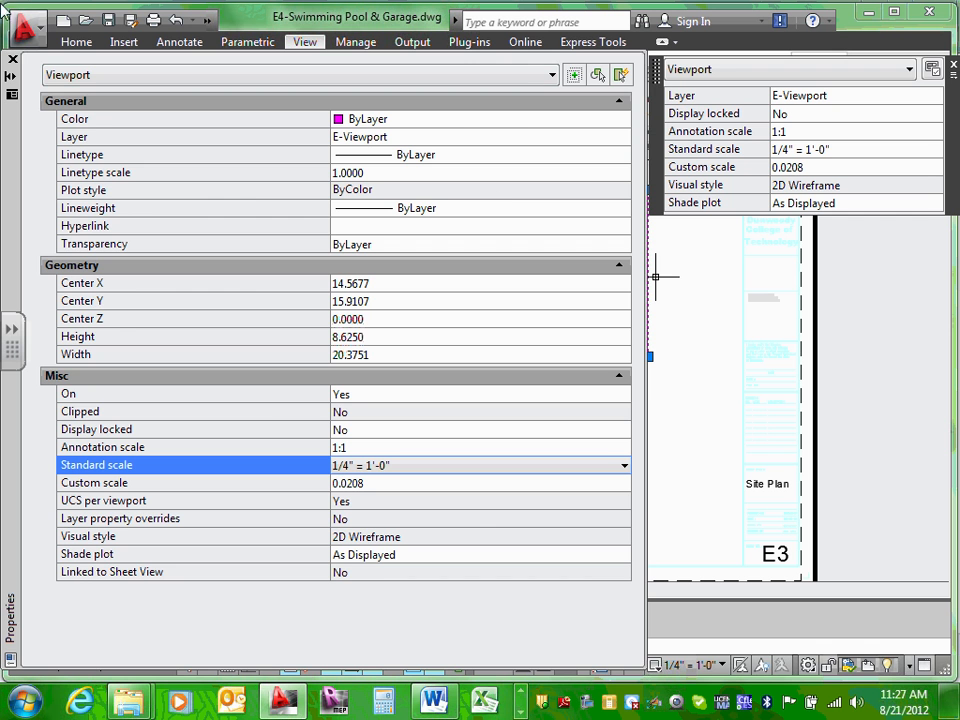
Step: Close the Properties palette
click(13, 60)
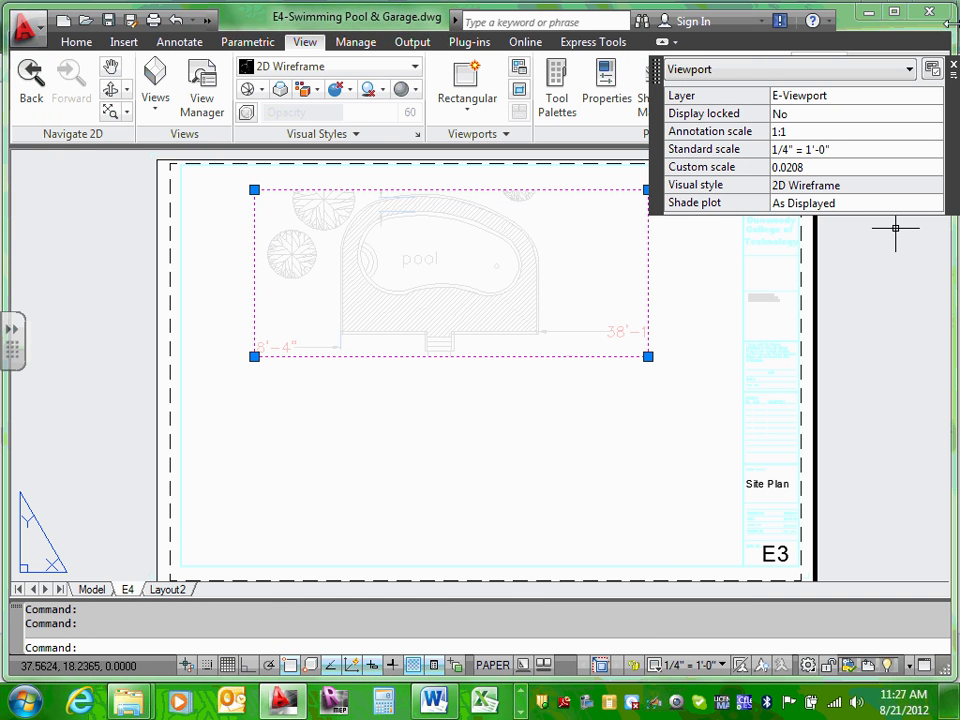
Step: Grip-stretch the pool viewport's corners inward to tightly frame the pool, then deselect it
click(953, 64)
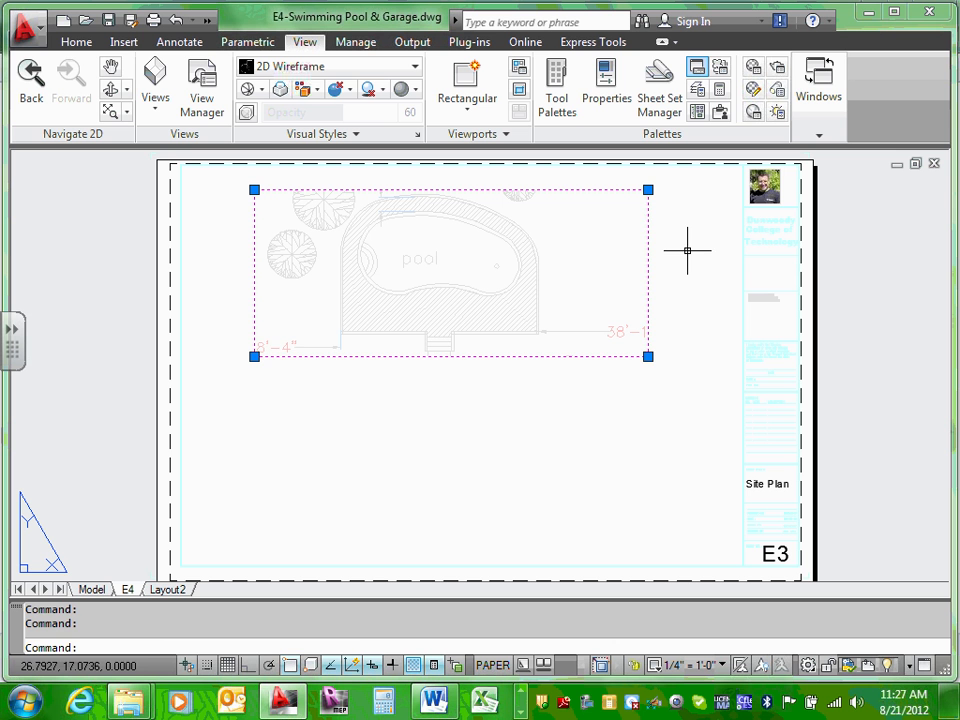
click(648, 356)
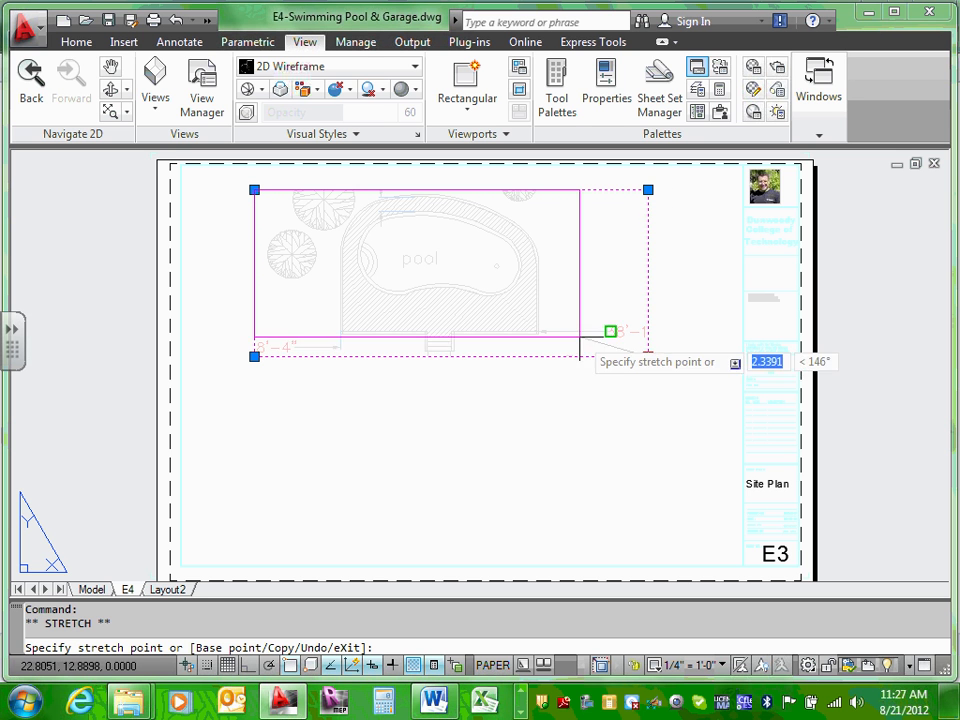
click(564, 356)
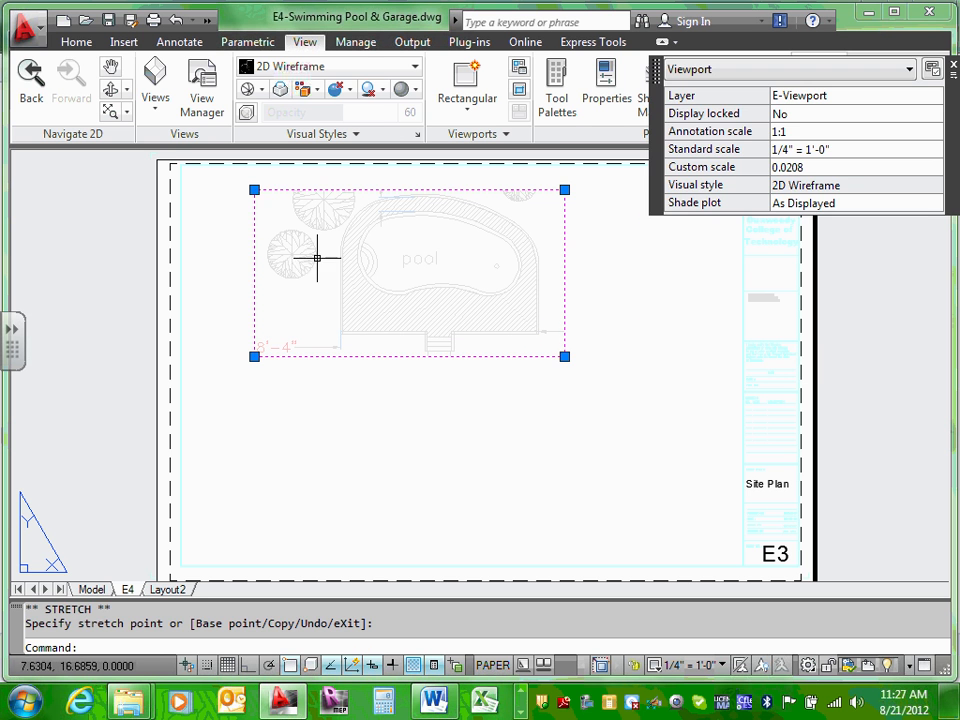
click(254, 189)
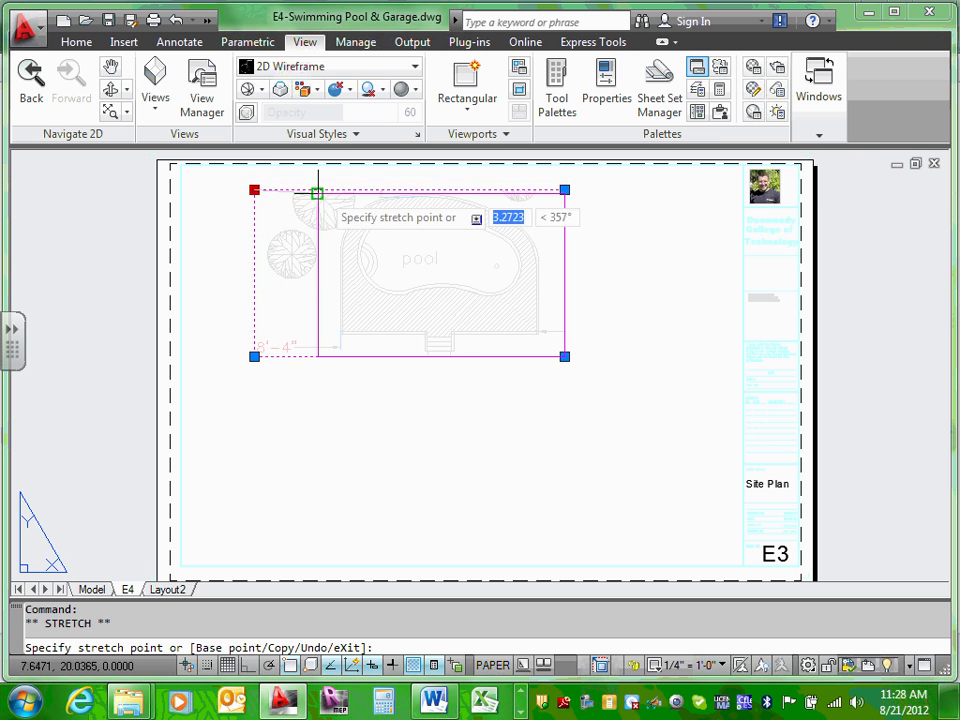
key(Escape)
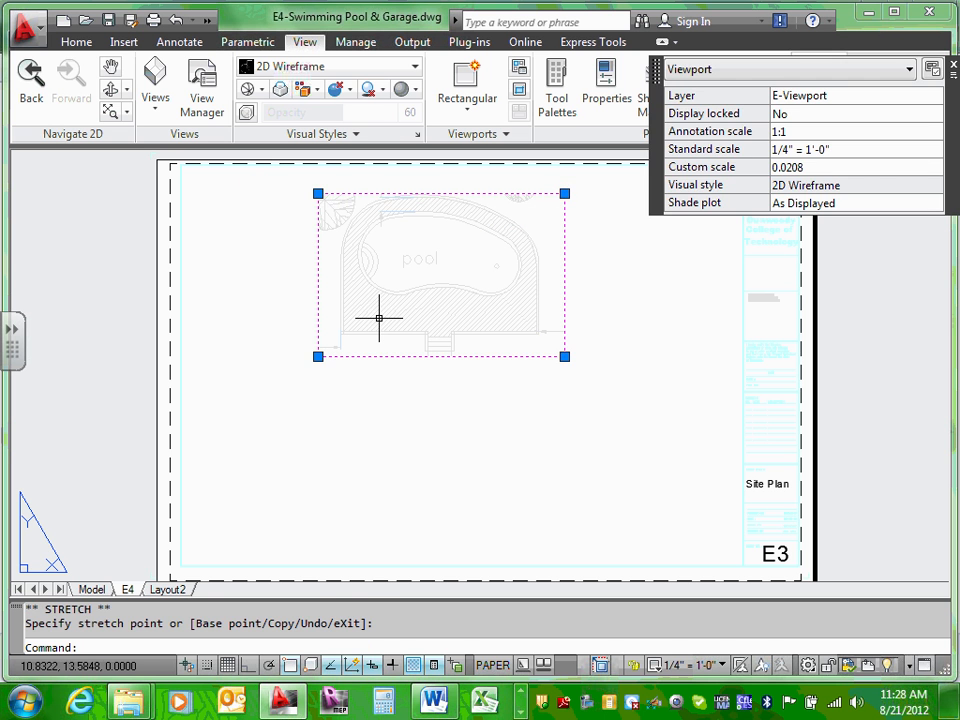
key(Escape)
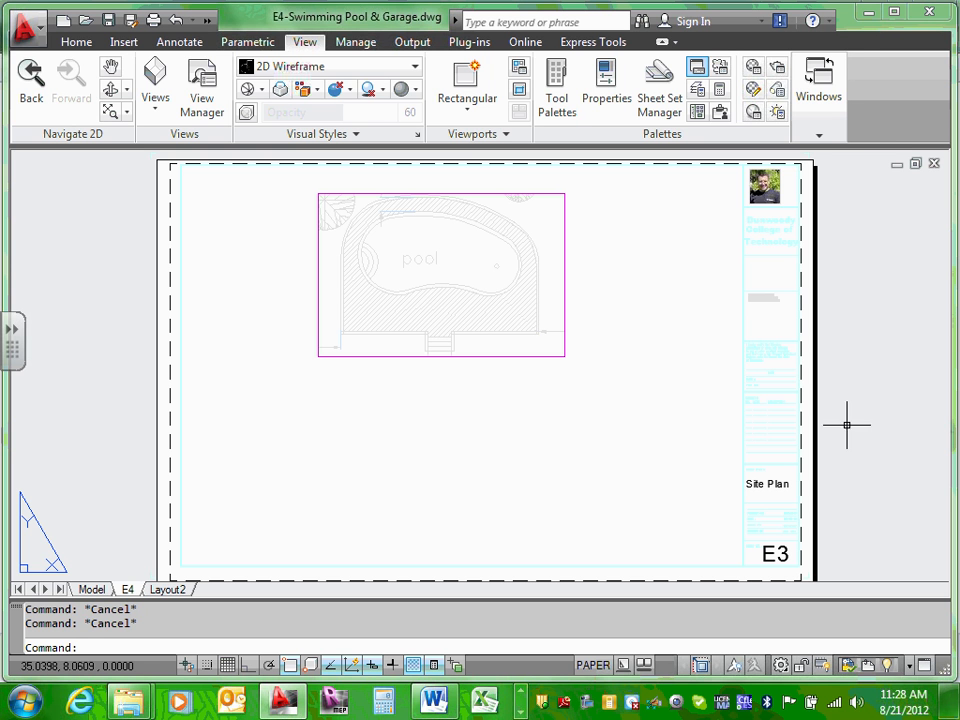
Step: Draw a second rectangular viewport below the pool viewport and activate it
click(467, 108)
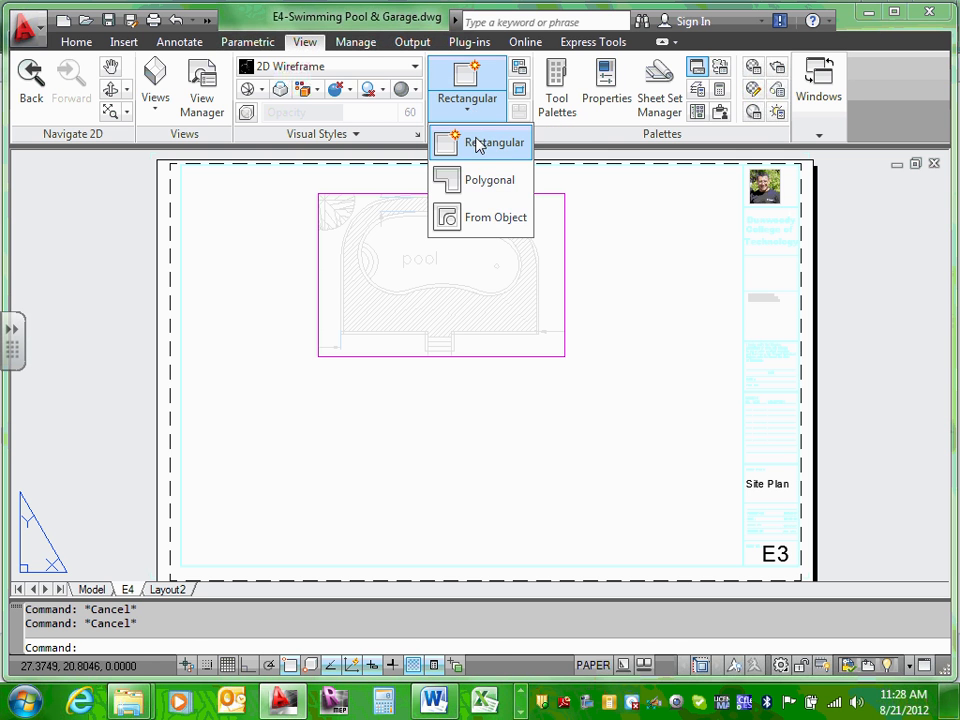
click(478, 143)
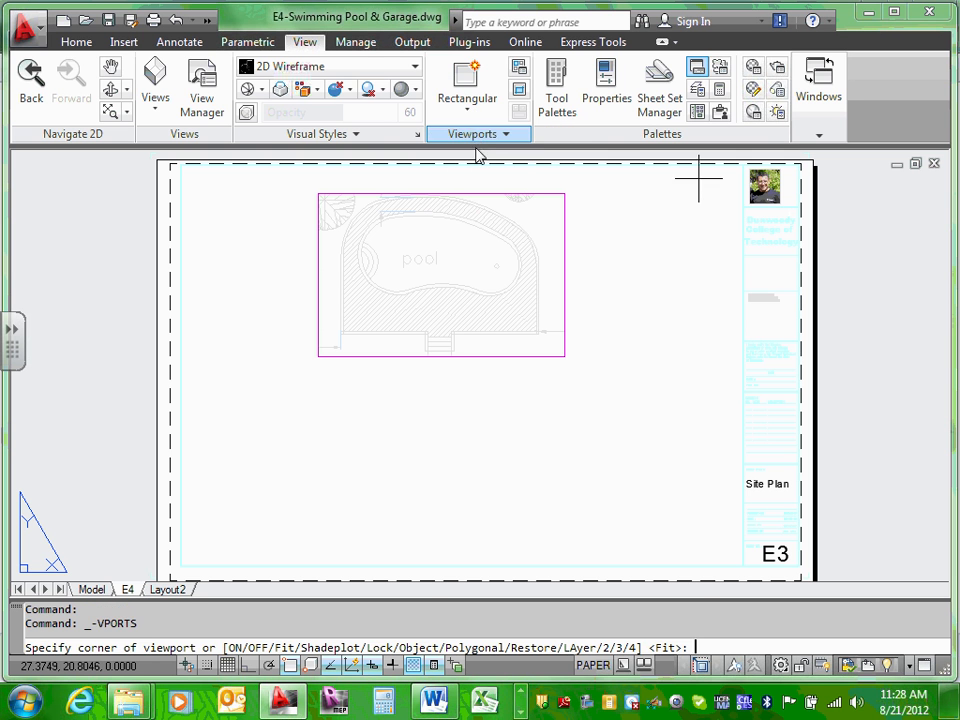
click(258, 391)
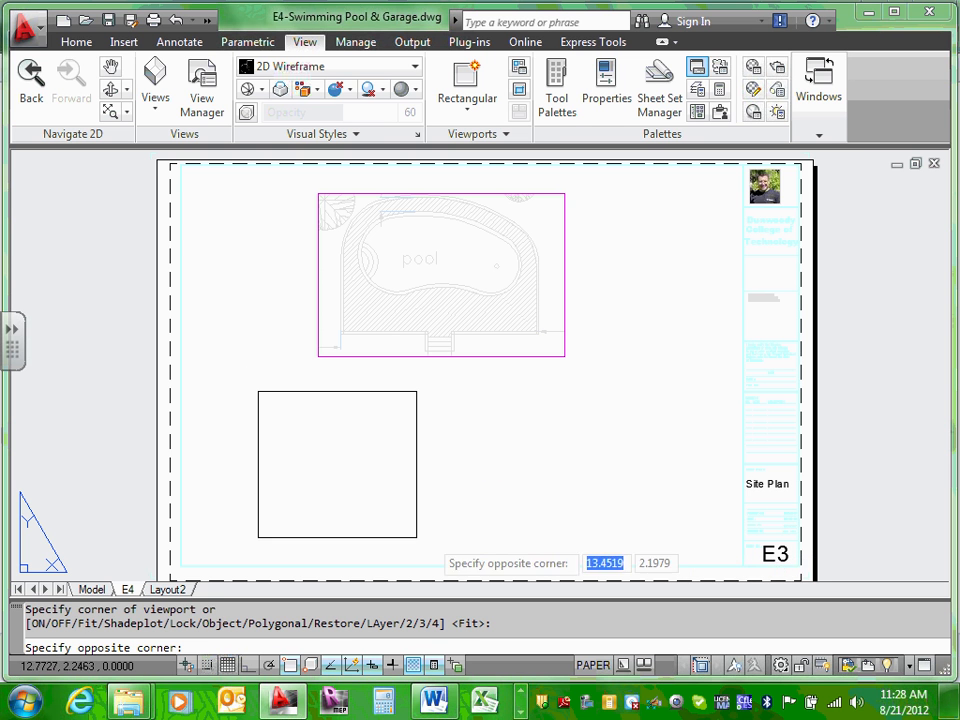
click(678, 546)
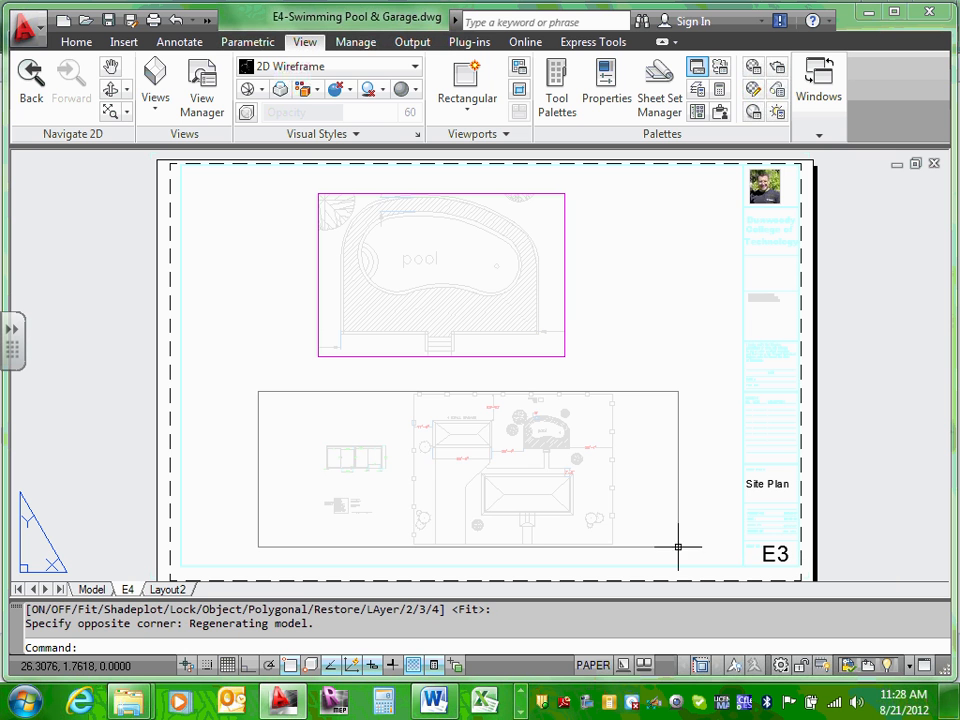
double_click(383, 487)
Step: Zoom and pan the lower viewport to centre the garage floor plan, then return to paper space
scroll(333, 470, up, 4)
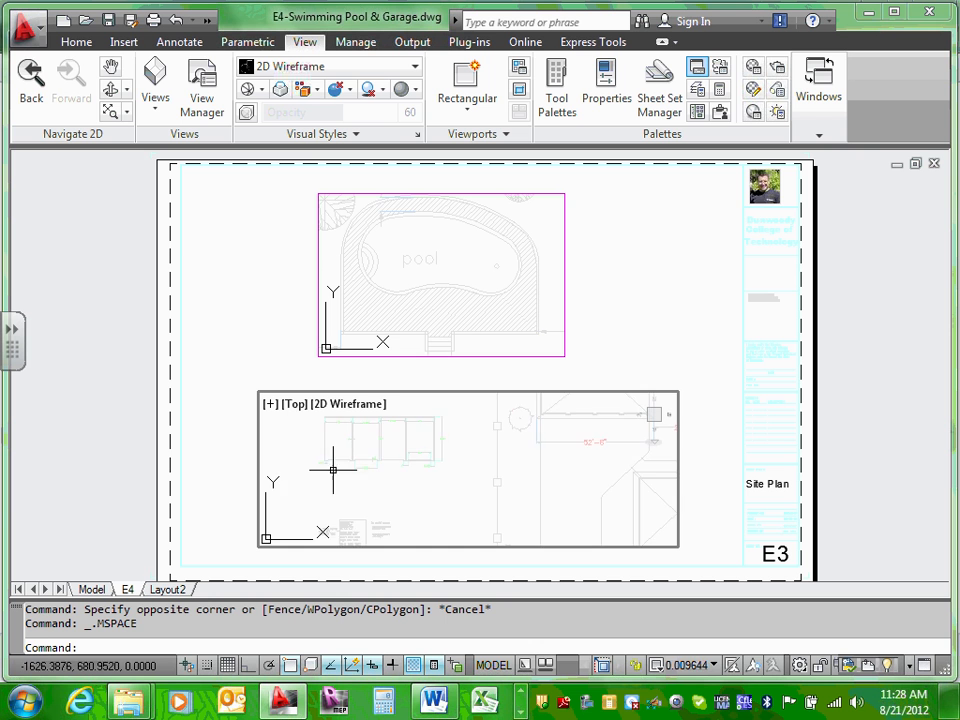
middle_drag(333, 470, 433, 497)
scroll(499, 495, up, 4)
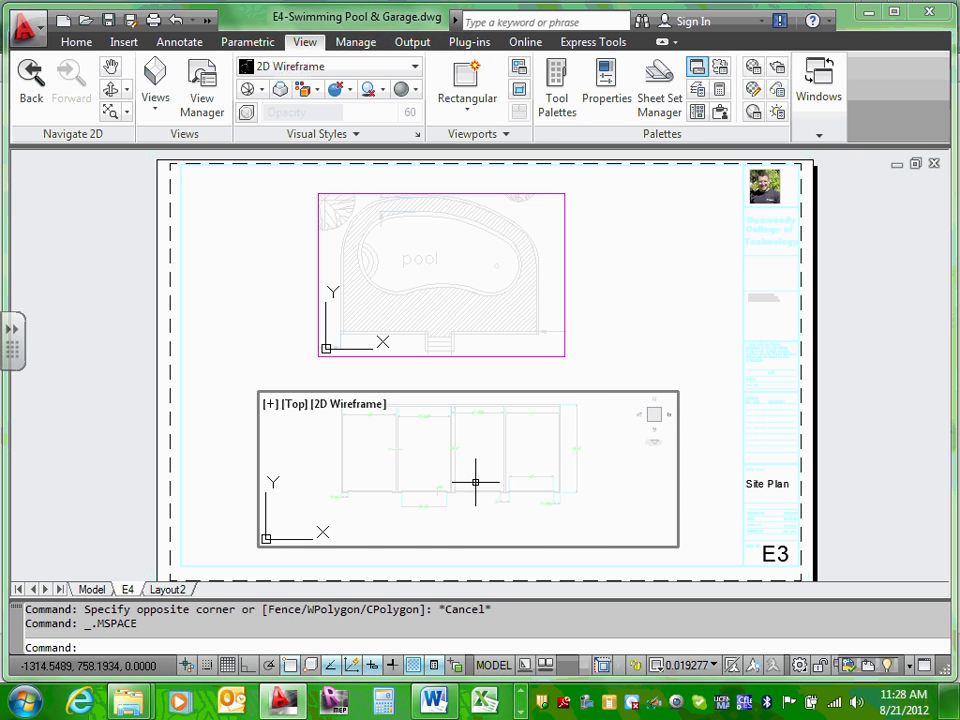
scroll(482, 476, up, 2)
middle_drag(488, 482, 500, 497)
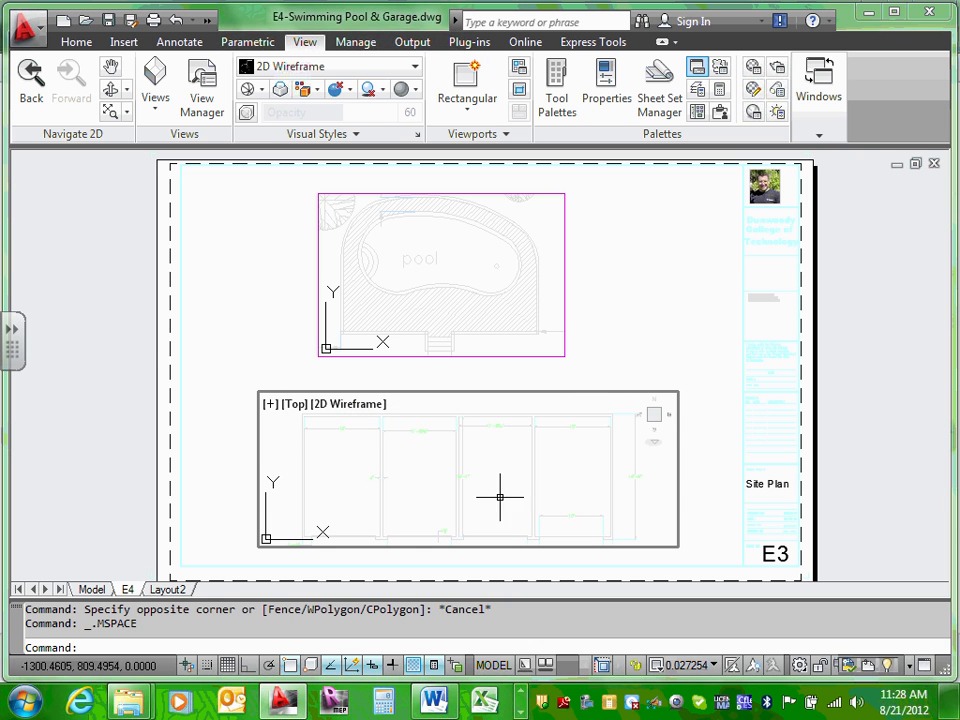
scroll(514, 420, down, 15)
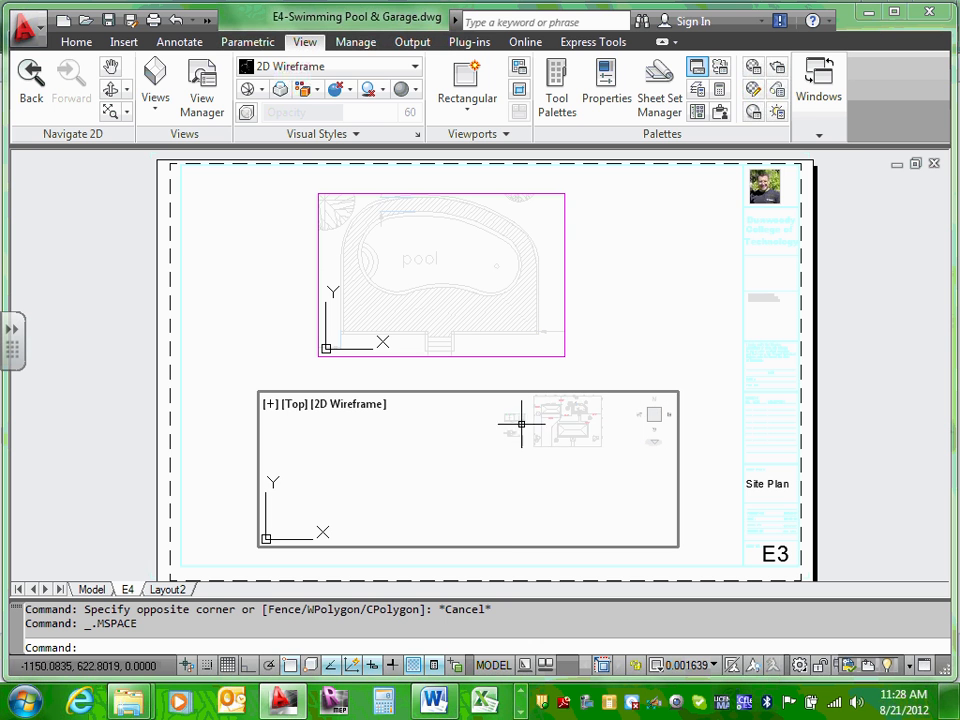
scroll(566, 431, up, 2)
middle_drag(561, 434, 494, 476)
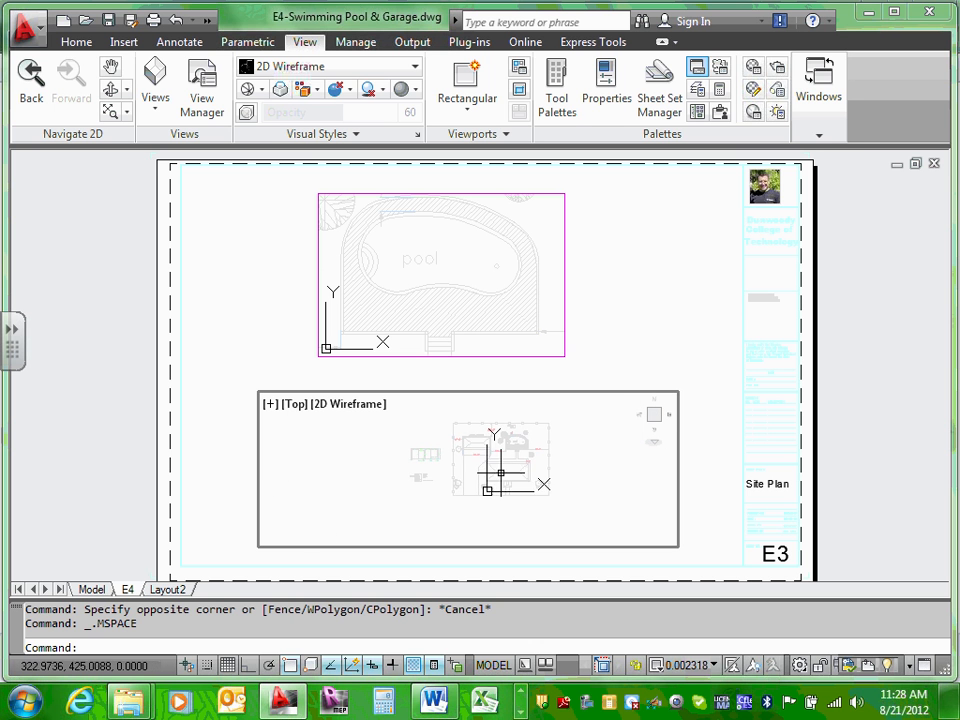
scroll(501, 472, up, 2)
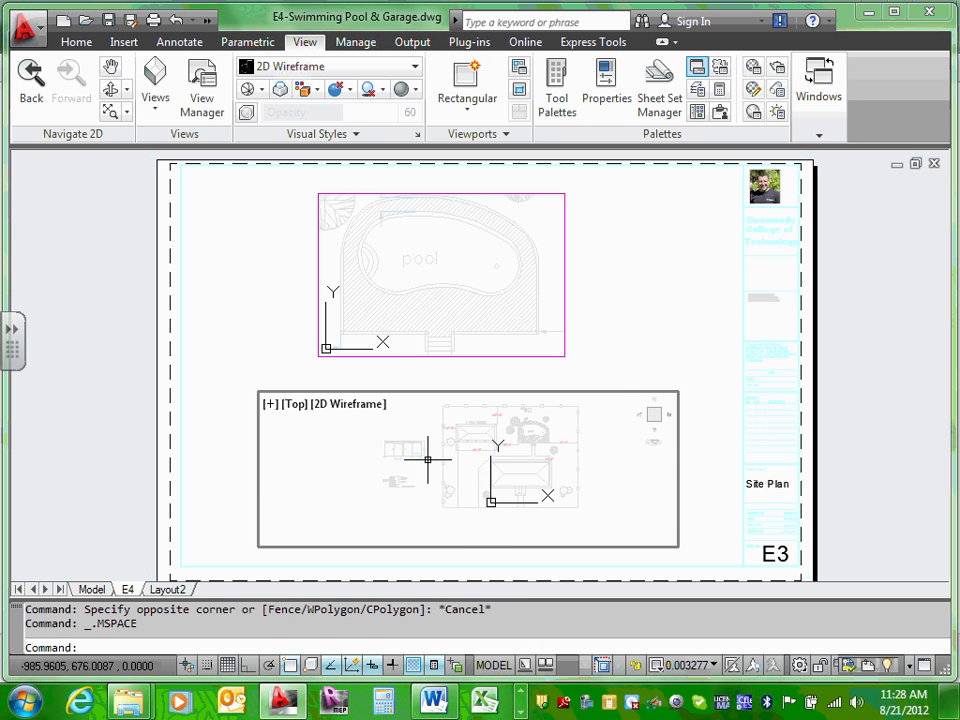
scroll(428, 459, up, 8)
middle_drag(399, 450, 458, 476)
scroll(429, 476, up, 4)
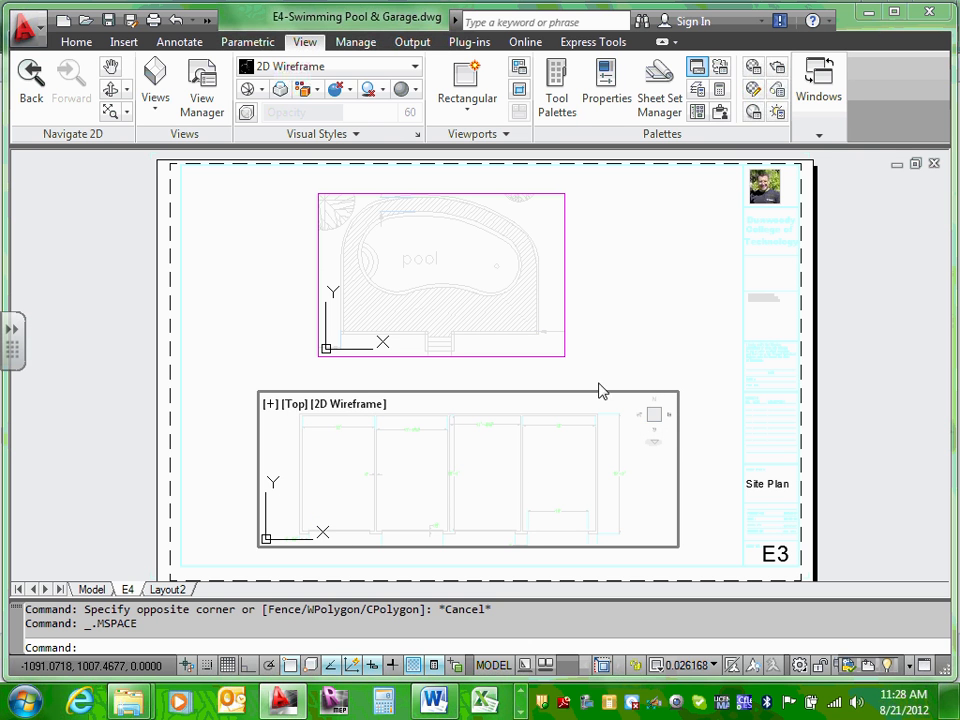
double_click(630, 331)
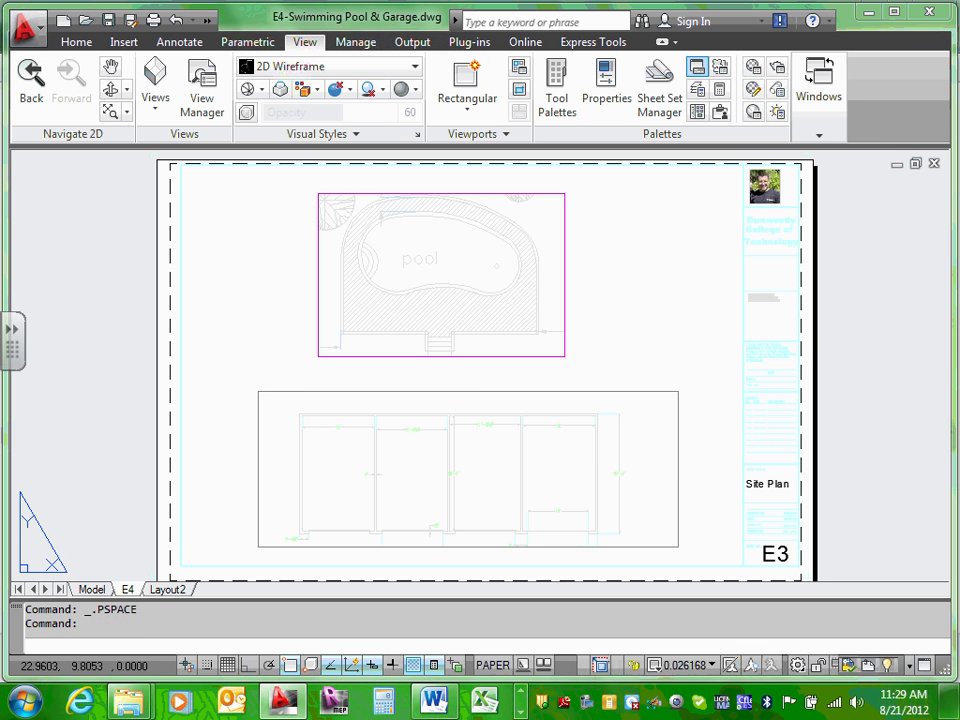
Step: Put the selected garage viewport on the E-Viewport layer through its Properties palette
click(613, 391)
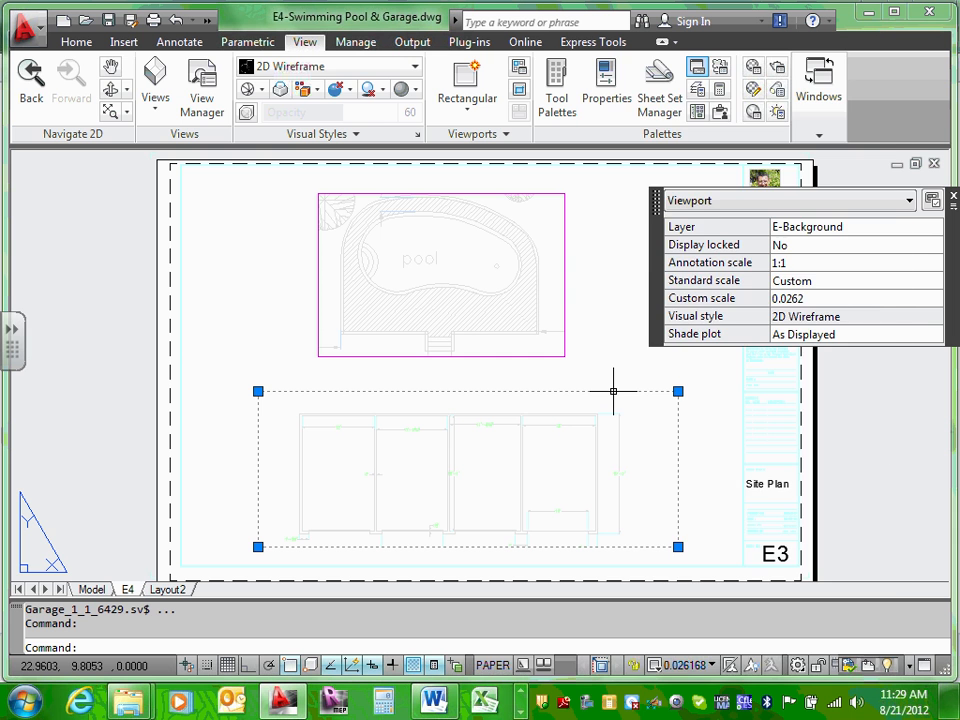
right_click(614, 392)
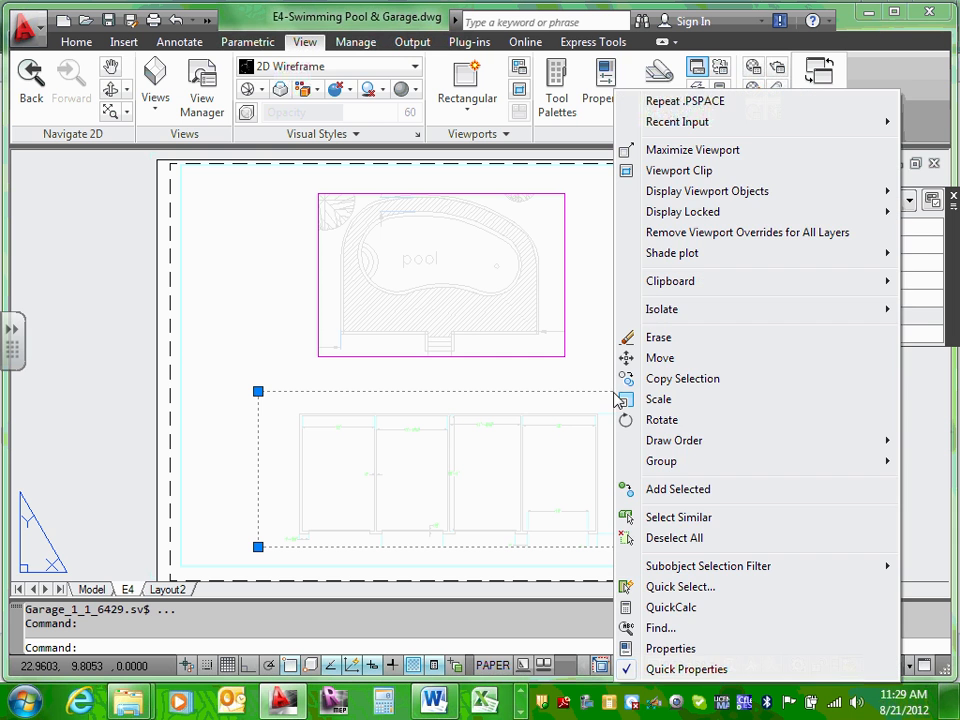
click(668, 648)
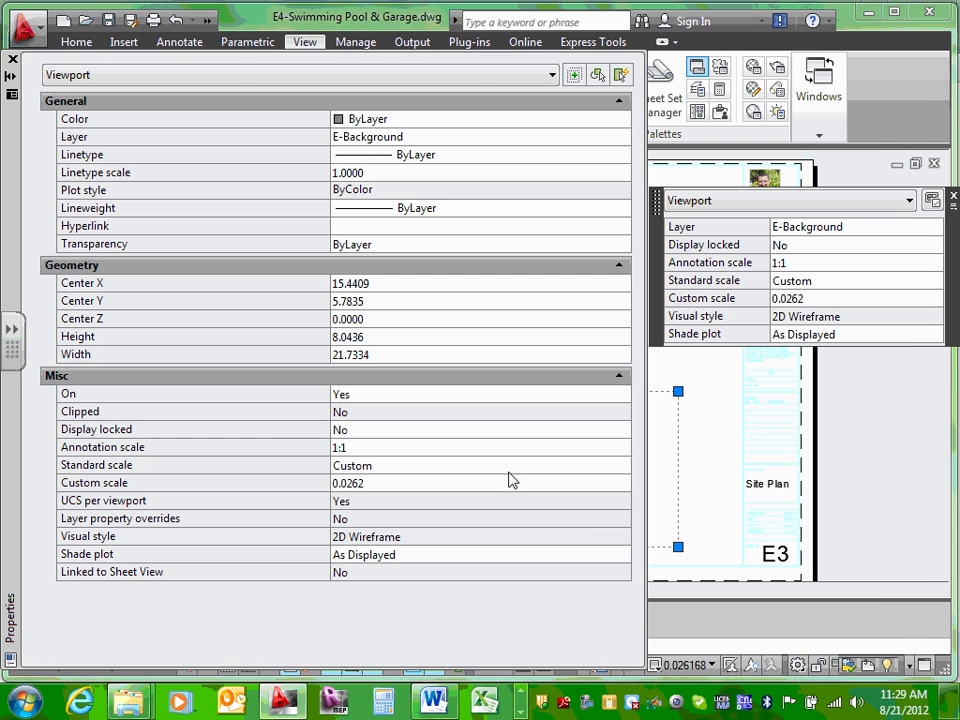
click(386, 140)
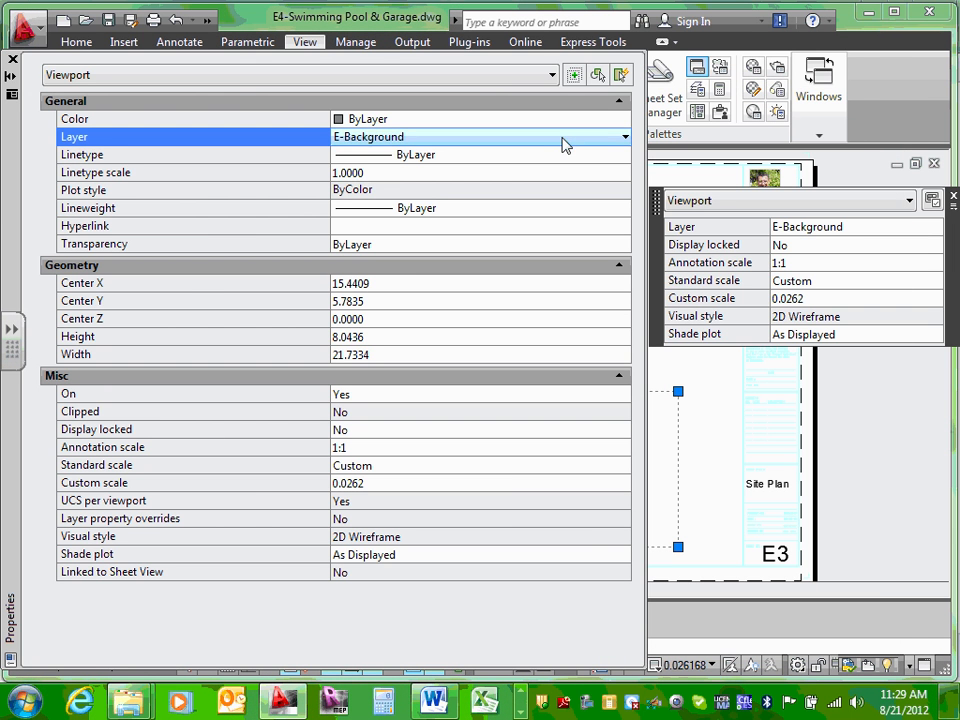
click(625, 138)
scroll(567, 218, down, 7)
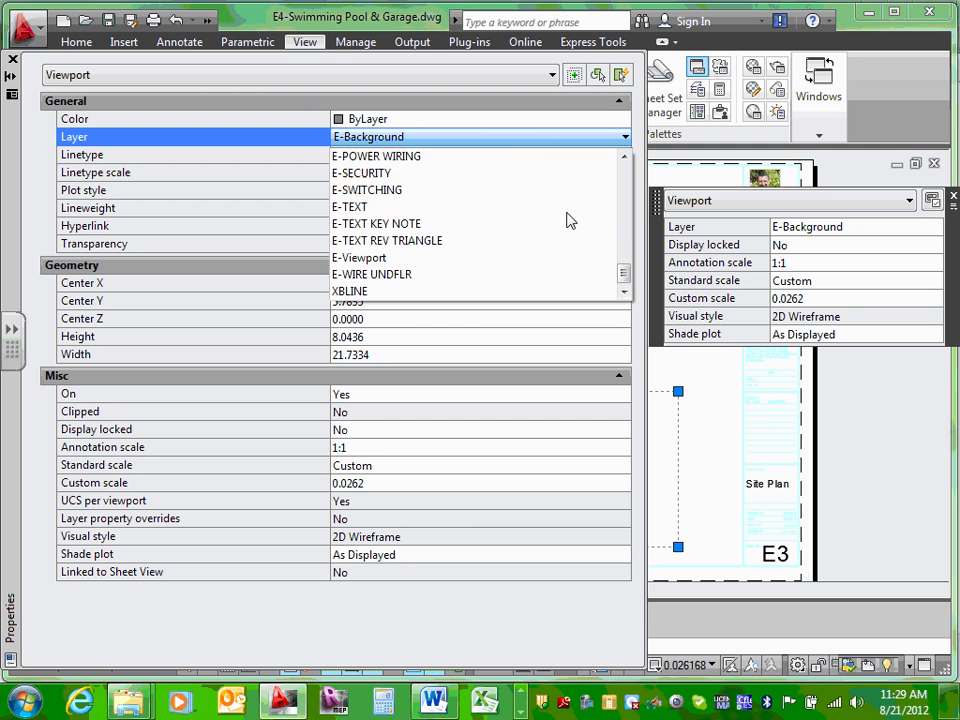
scroll(567, 218, up, 2)
scroll(500, 235, down, 2)
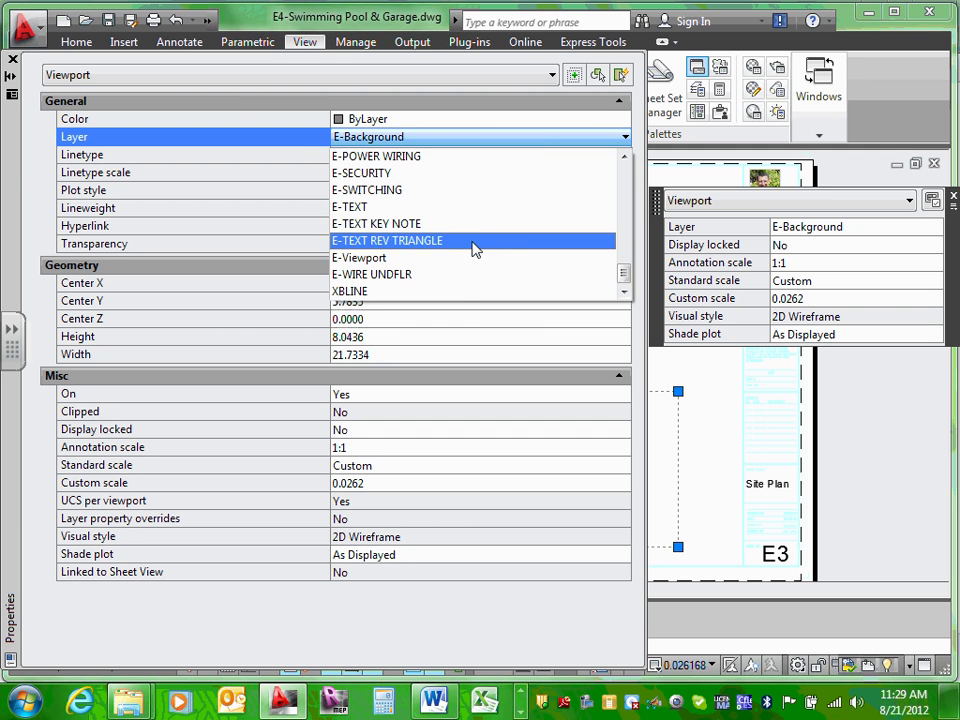
click(416, 259)
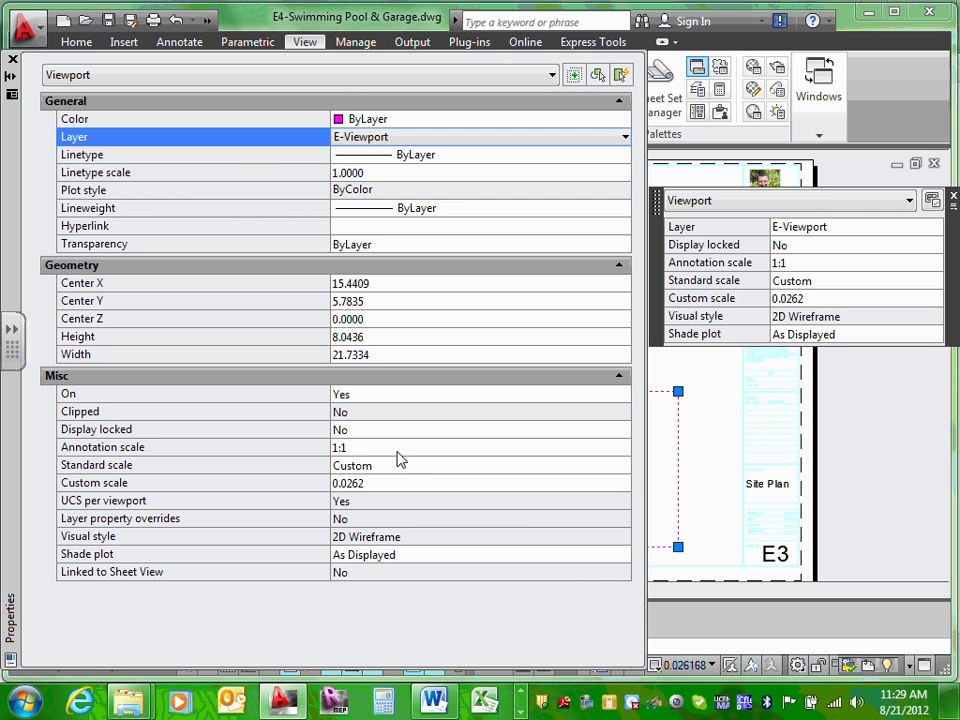
Step: Set the garage viewport's standard scale to 1/4" = 1'-0"
click(398, 465)
click(624, 466)
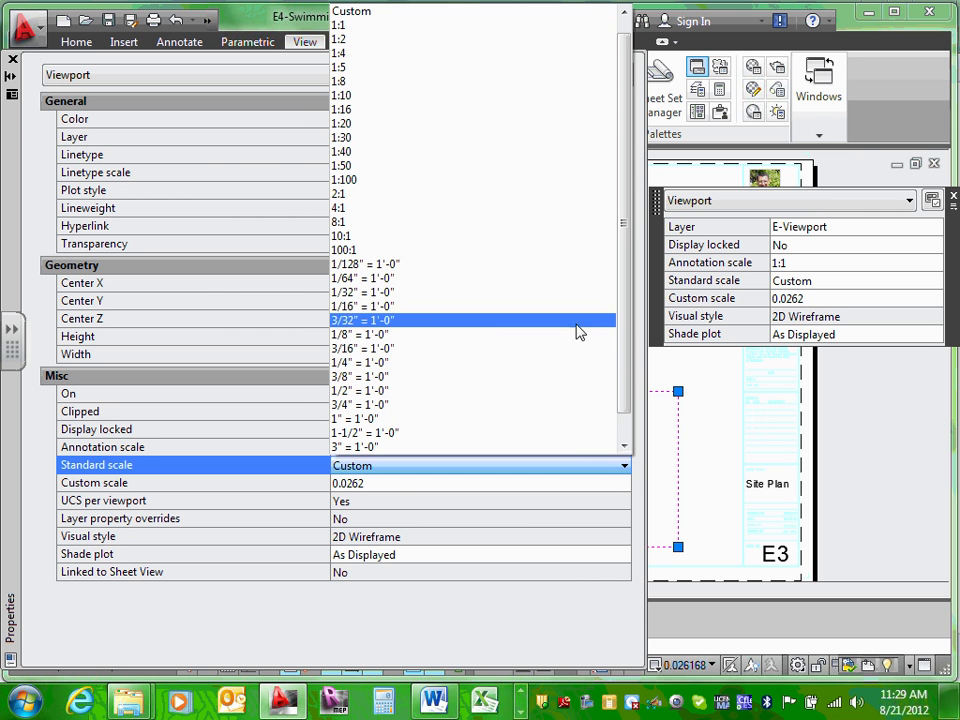
click(398, 362)
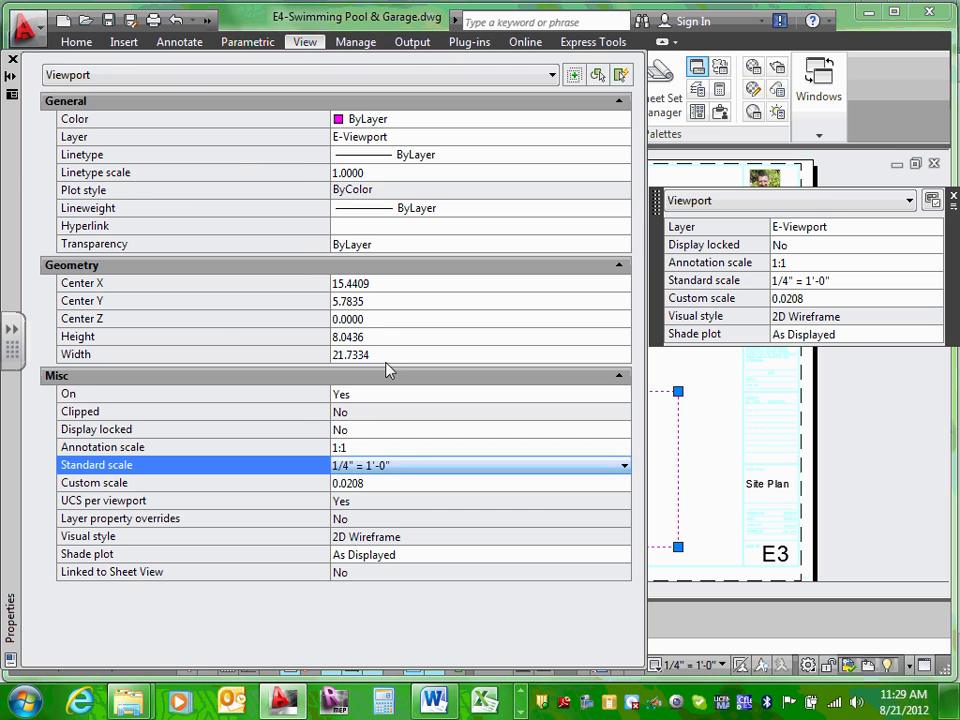
click(13, 62)
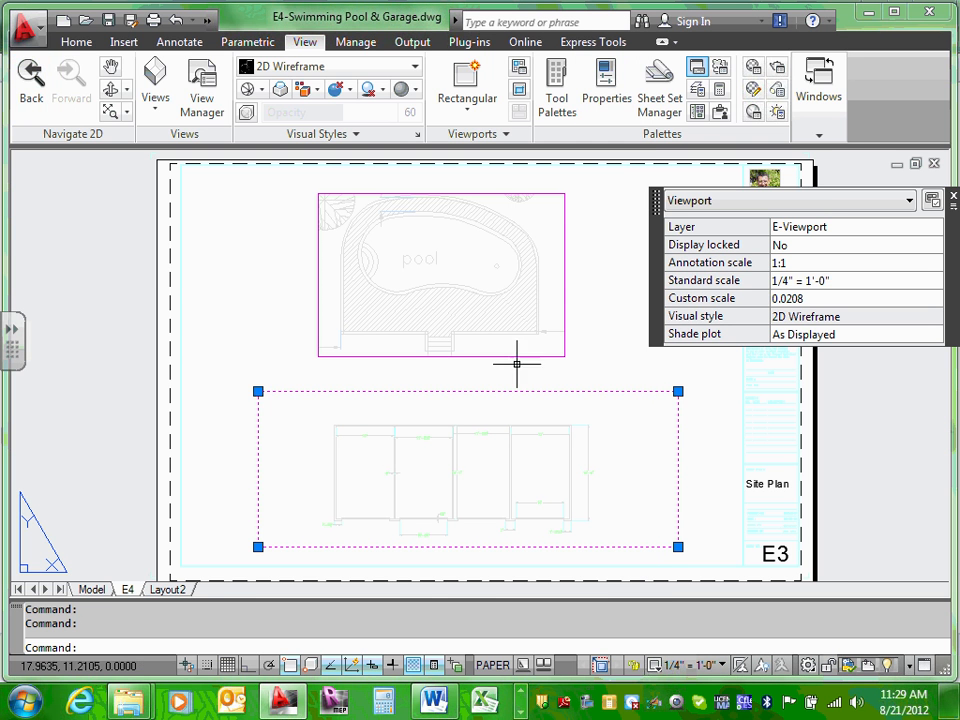
Step: Pull the garage viewport's right edge left and its top-left corner inward around the garage plan
click(953, 196)
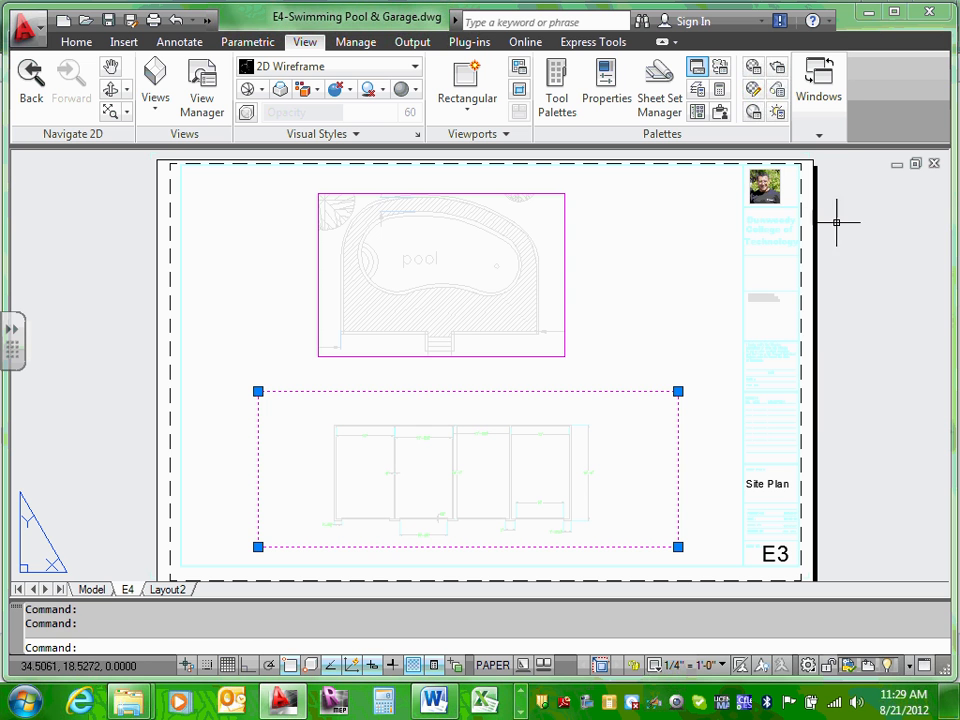
click(678, 391)
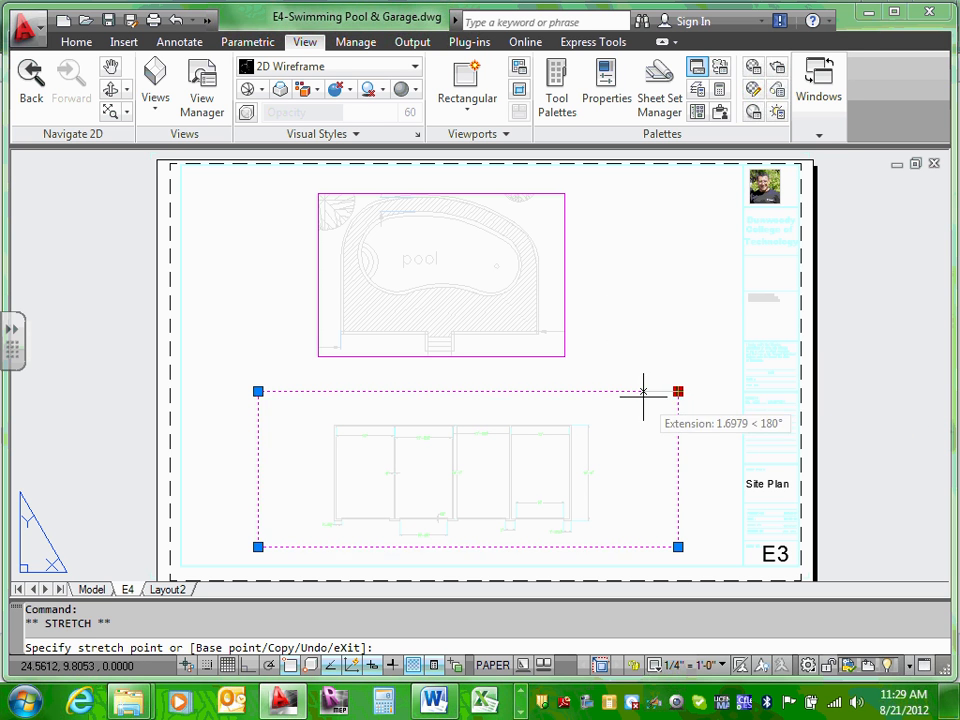
click(604, 391)
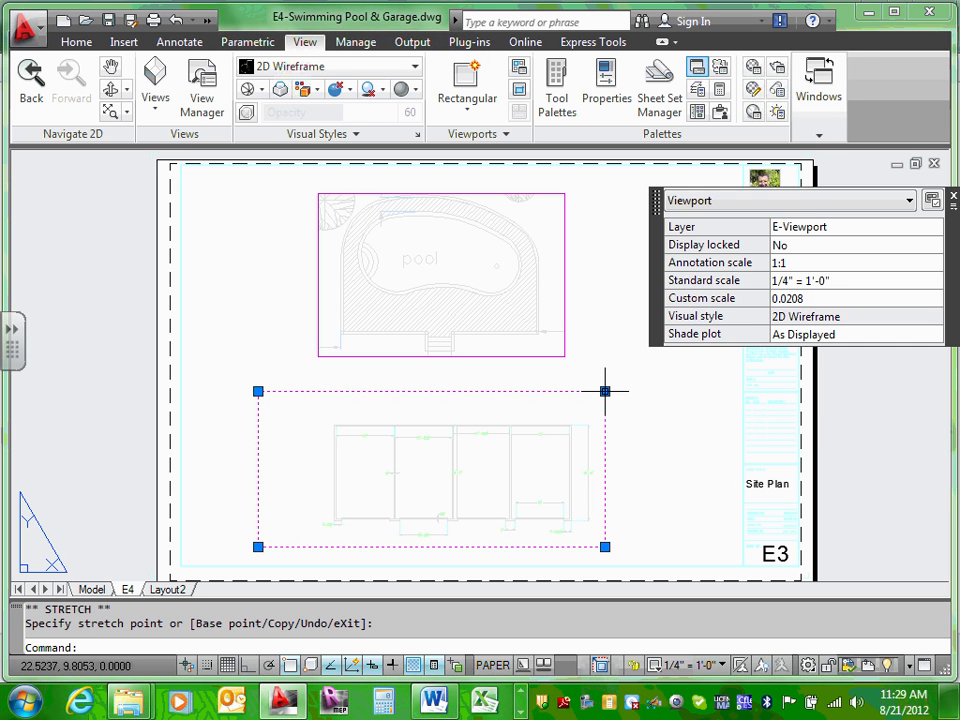
click(258, 391)
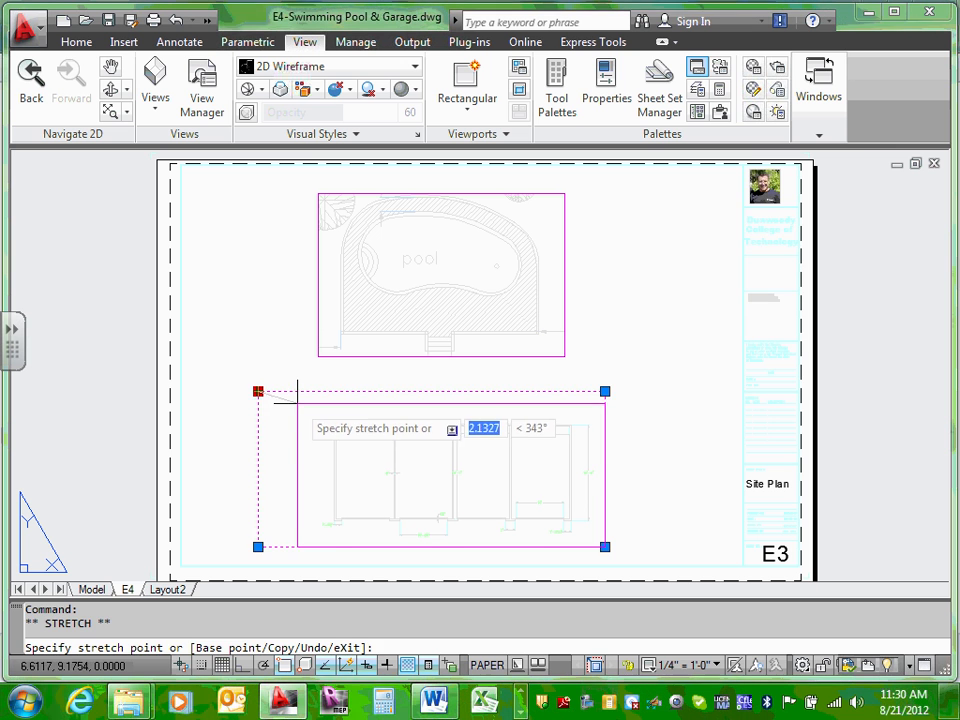
click(297, 403)
click(607, 362)
key(Escape)
key(Escape)
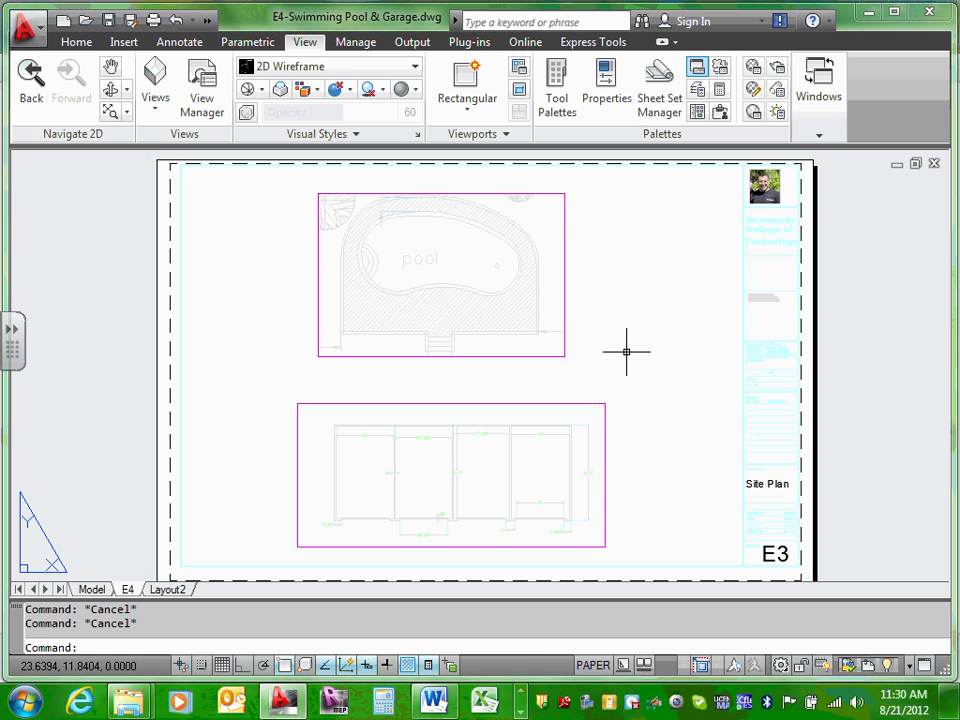
click(597, 403)
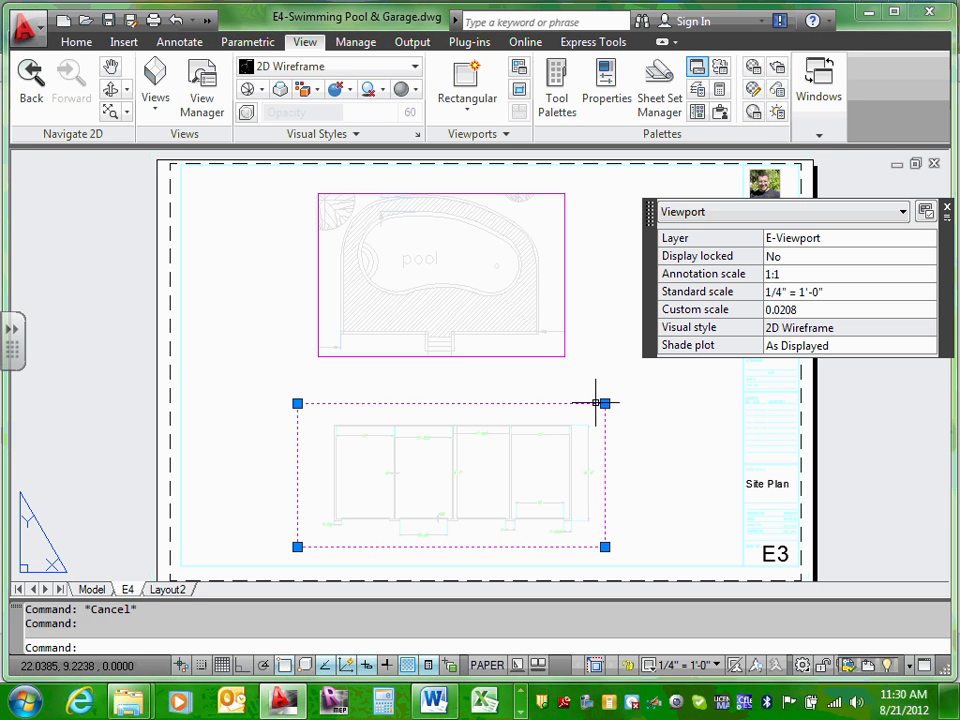
click(921, 292)
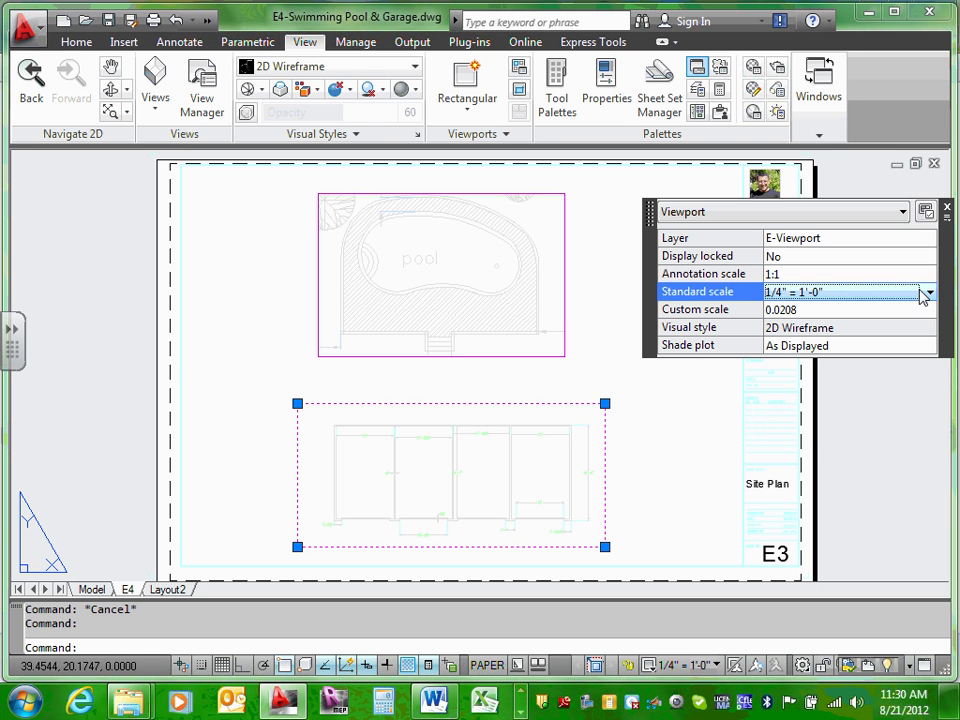
click(924, 293)
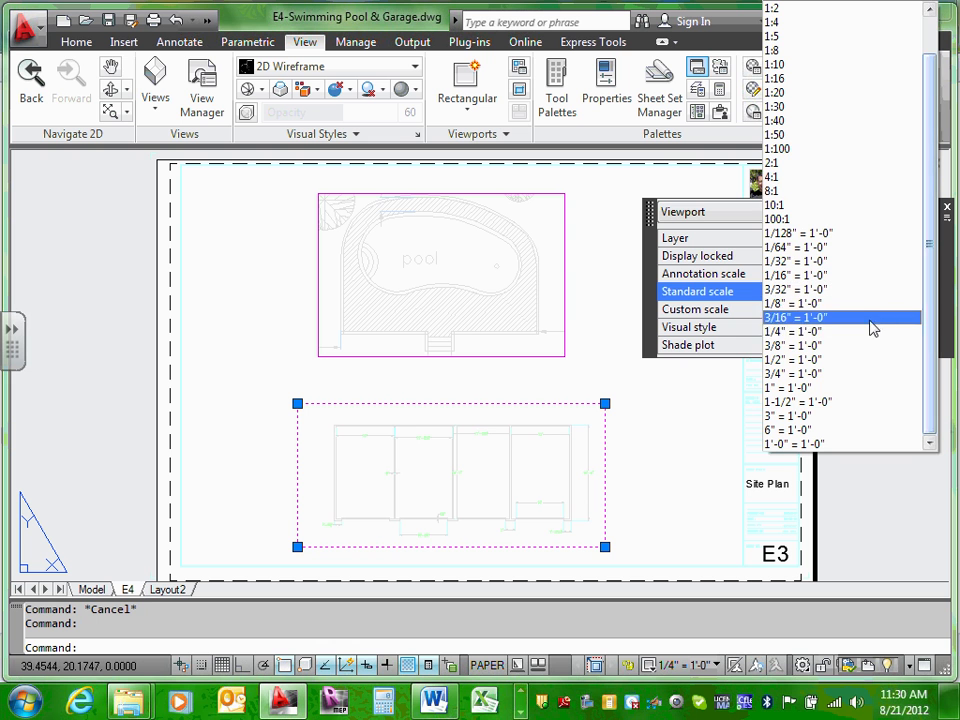
click(850, 346)
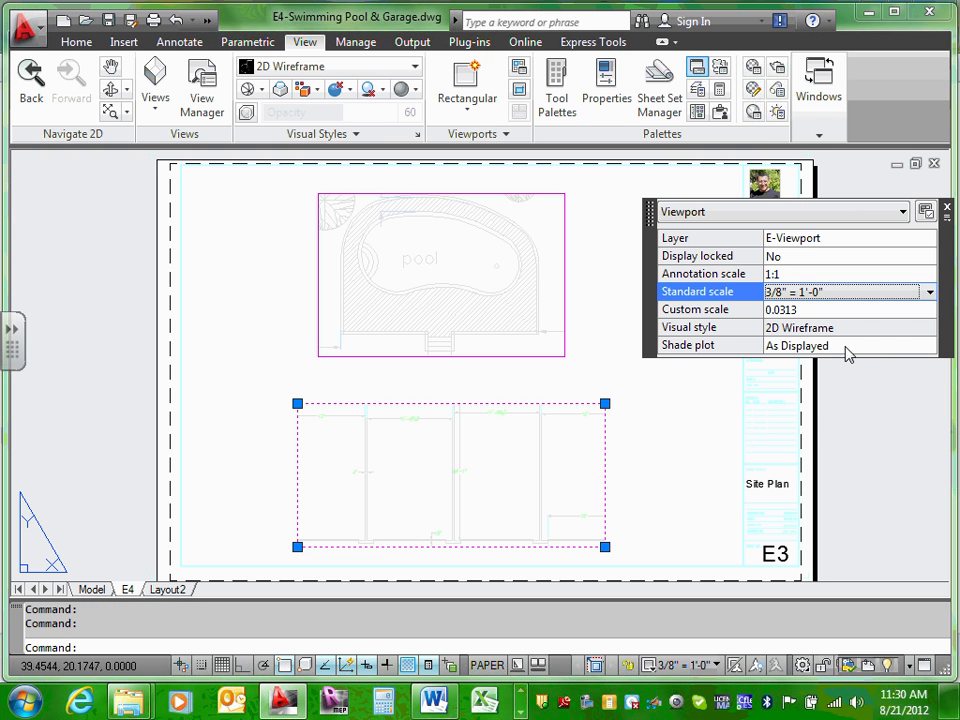
click(929, 296)
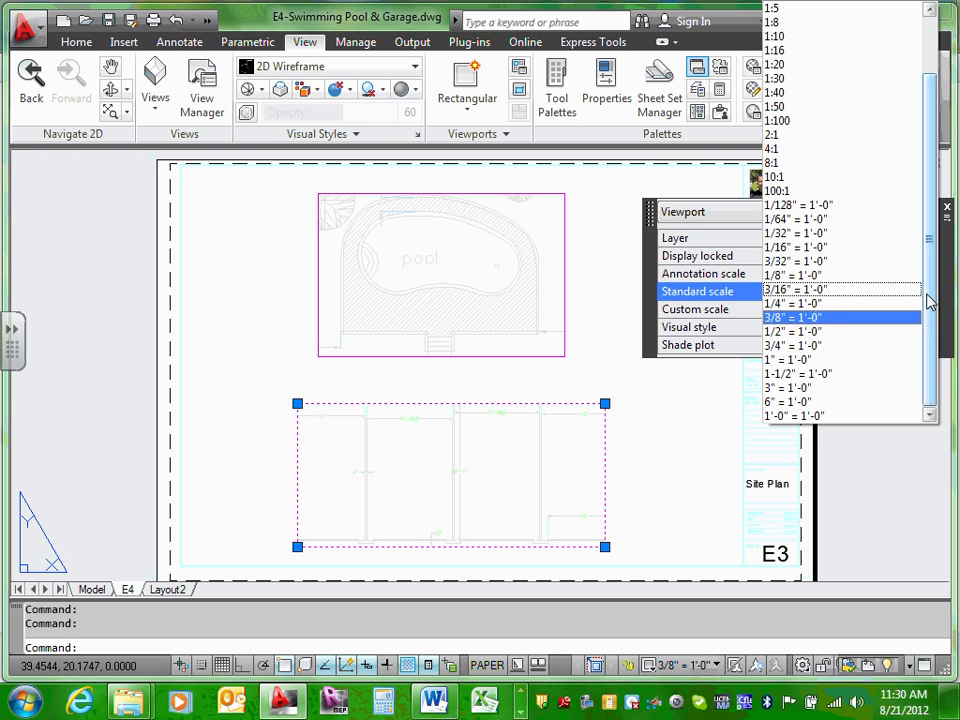
click(760, 305)
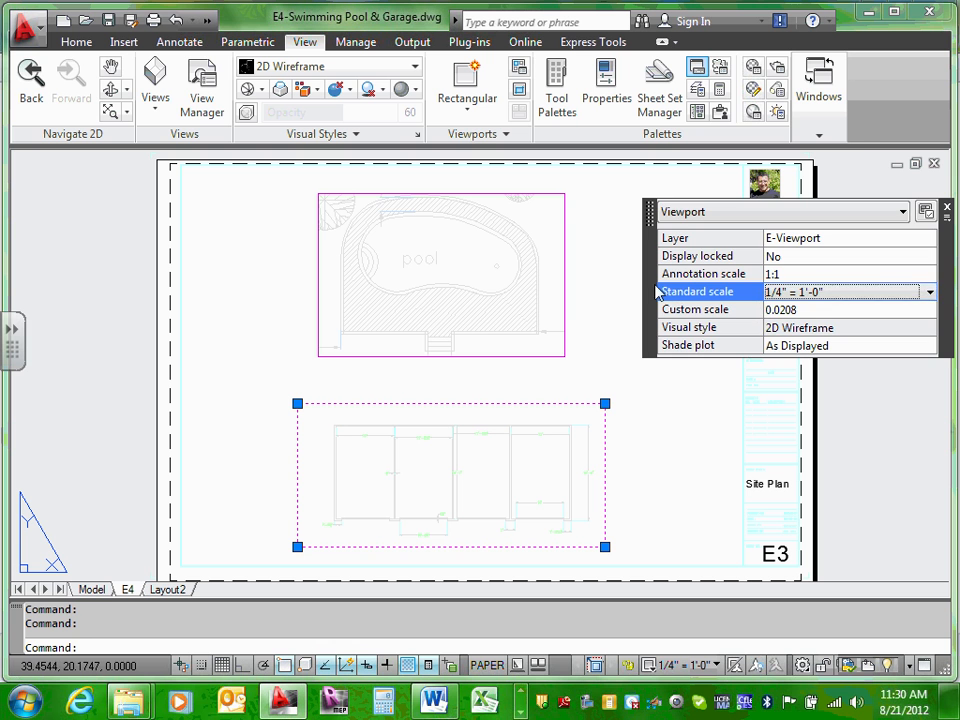
click(947, 211)
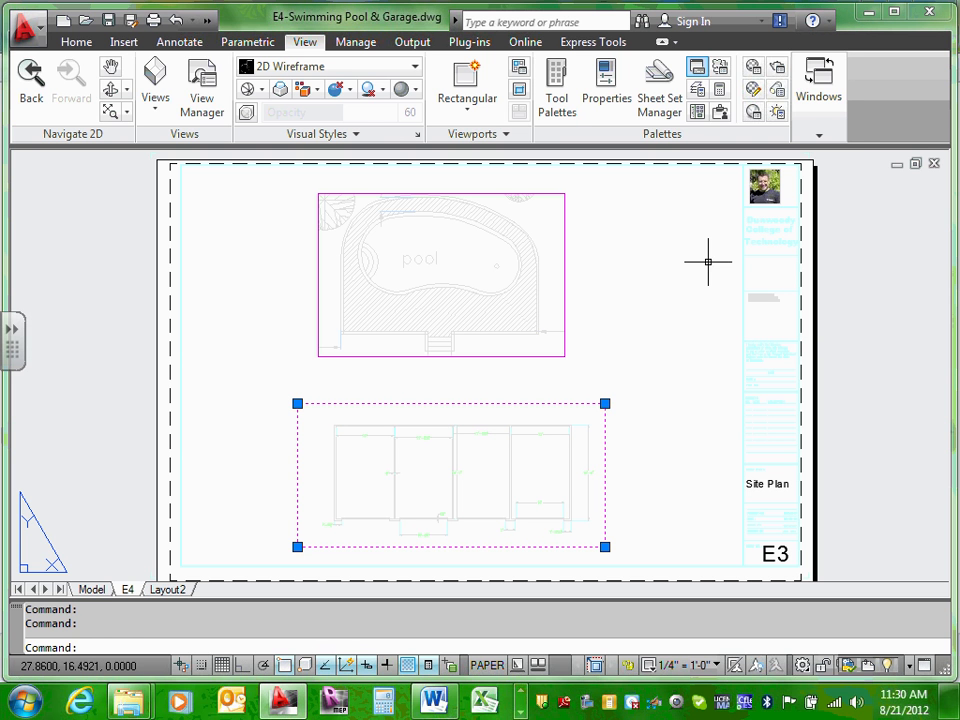
Step: Deselect the garage viewport and save the drawing
key(Escape)
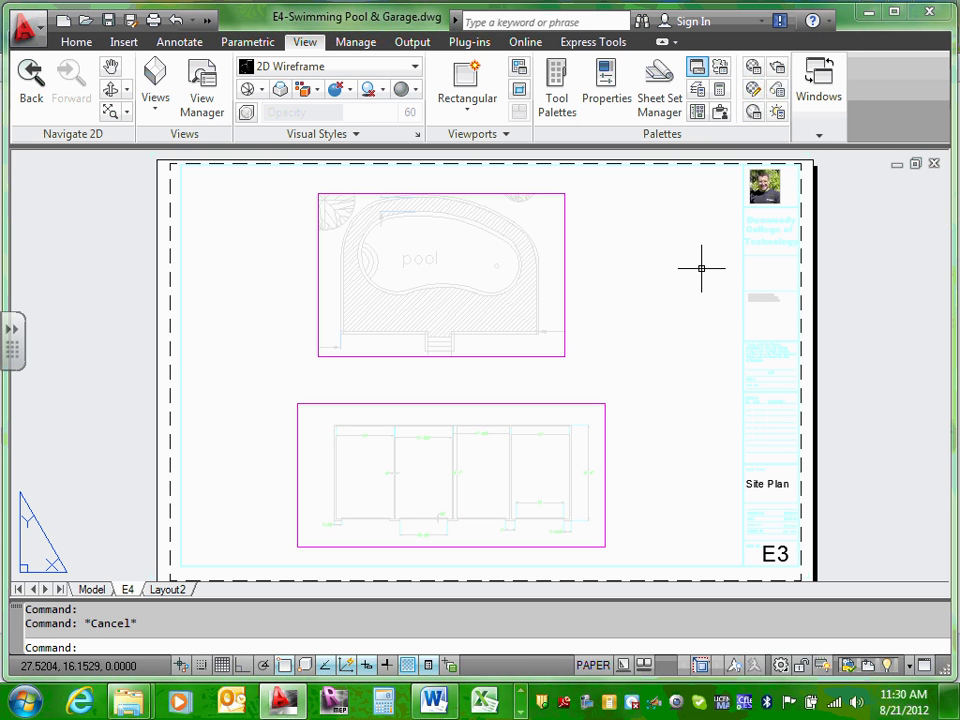
click(110, 21)
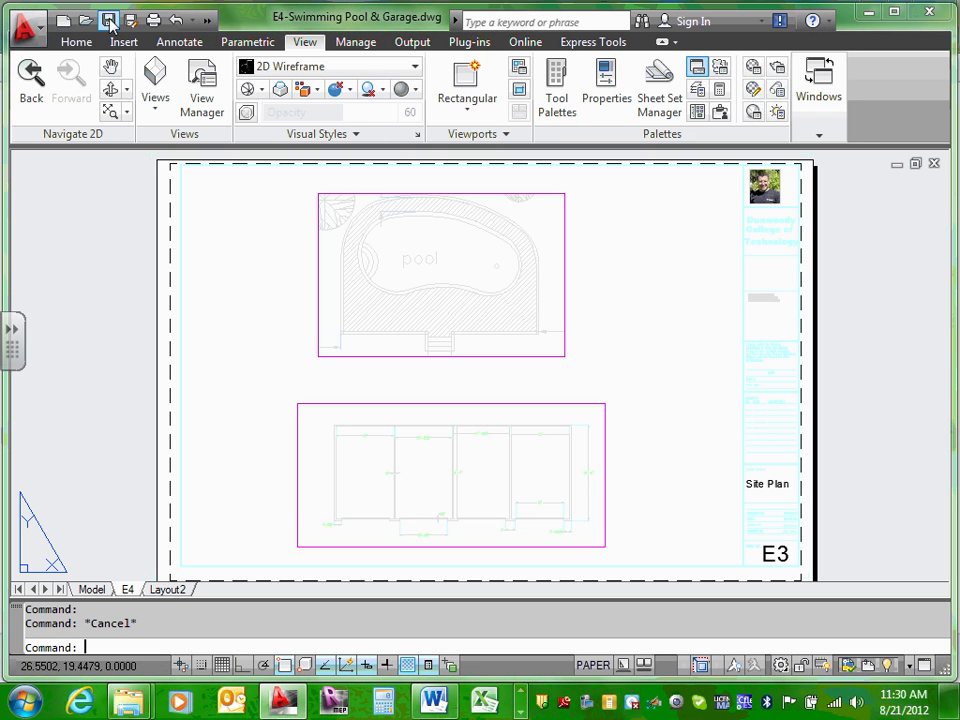